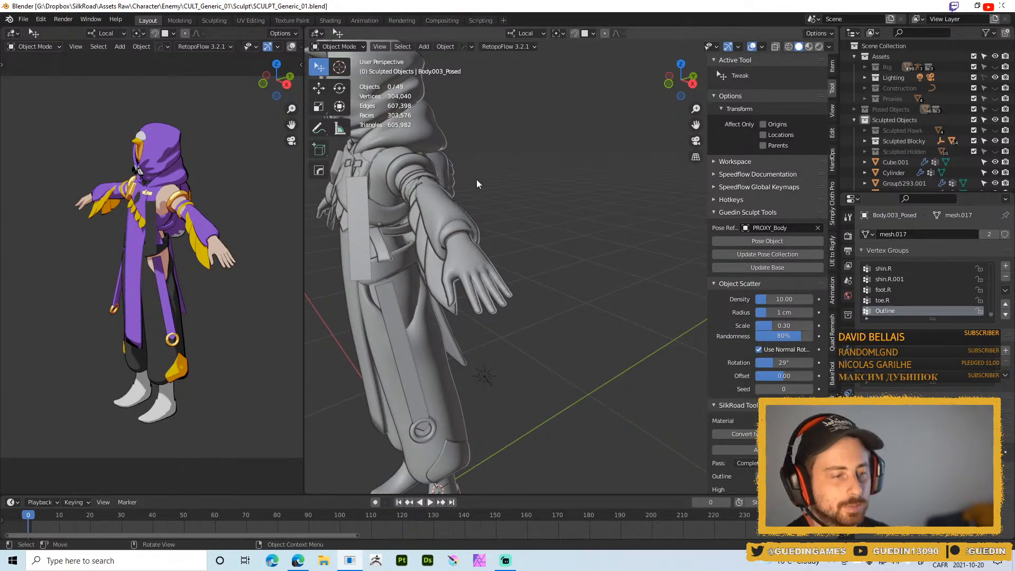
- Examine the sculpted hooded character from the front, back and side, focusing on the hood, chest and arms
middle_click_drag(383, 197, 490, 213)
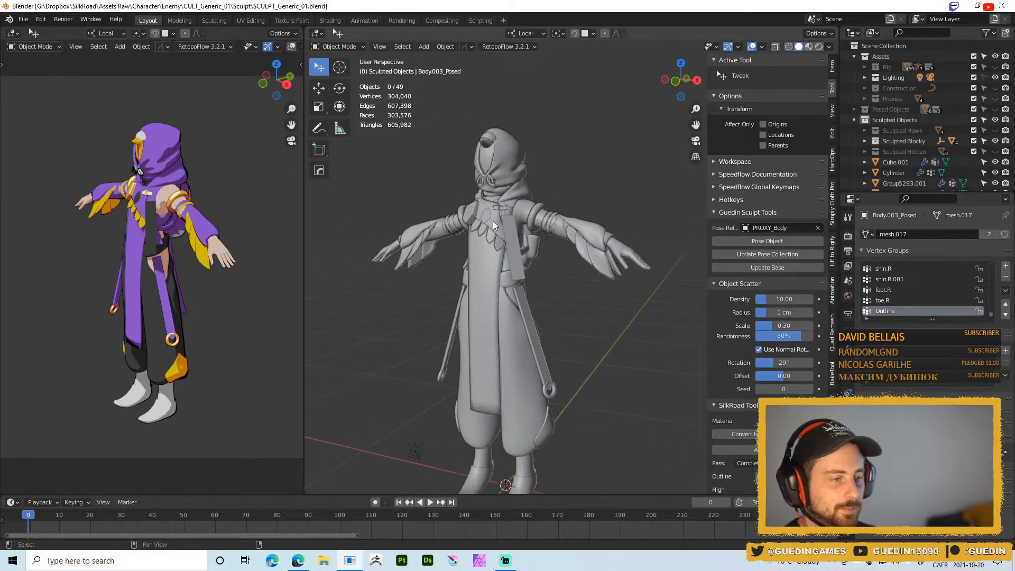
scroll(490, 210, "up", 3)
scroll(423, 178, "up", 4)
middle_click_drag(438, 169, 497, 268, "shift")
middle_click_drag(493, 199, 493, 238)
scroll(557, 261, "down", 6)
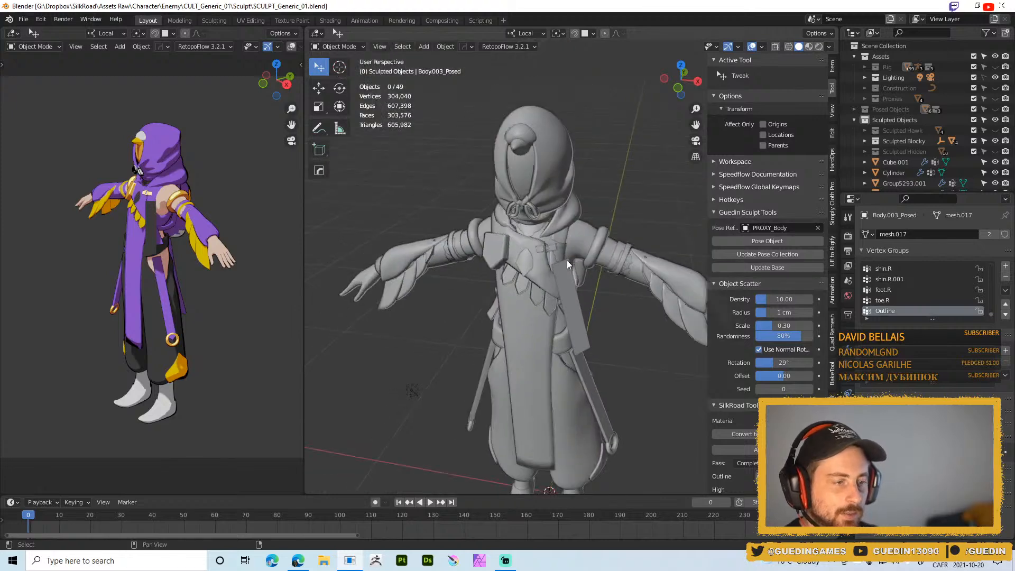
middle_click_drag(557, 262, 556, 176, "shift")
middle_click_drag(227, 180, 289, 166)
scroll(525, 278, "up", 3)
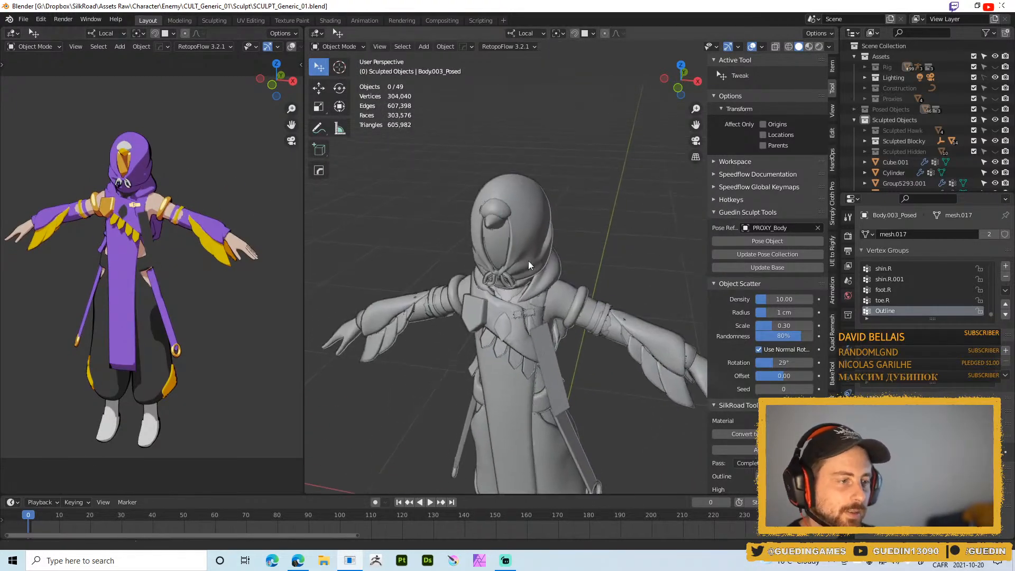
mouse_move(512, 202)
middle_mouse_down()
mouse_move(526, 217)
mouse_move(443, 163)
mouse_move(505, 198)
mouse_move(532, 199)
mouse_move(513, 208)
middle_mouse_up()
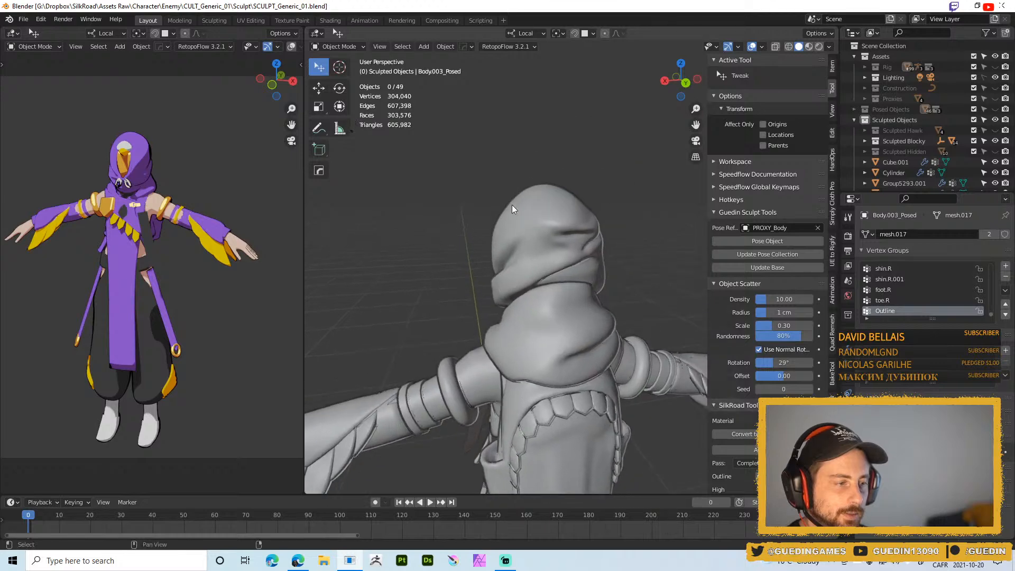
middle_click_drag(520, 272, 587, 306, "shift")
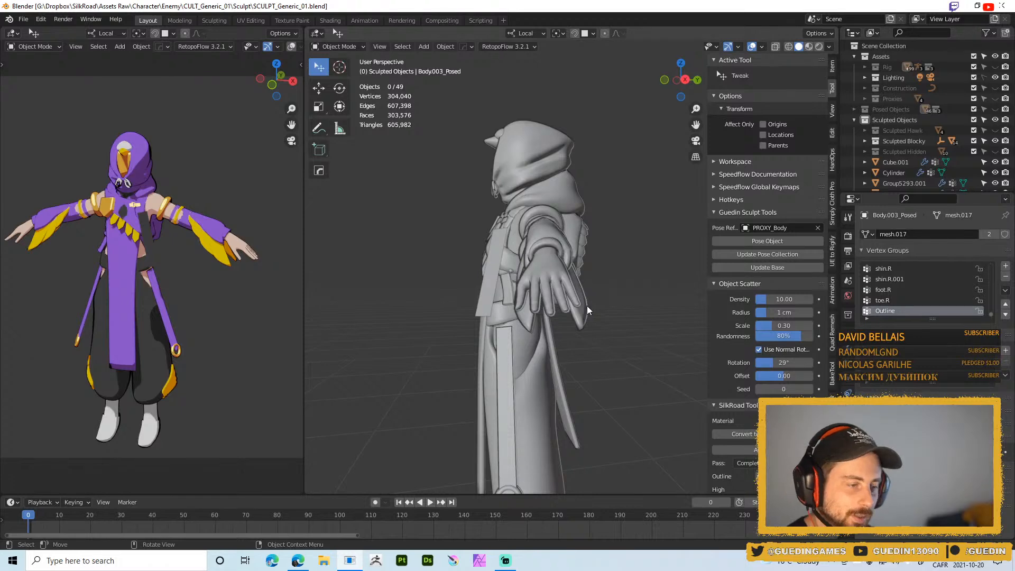
middle_click_drag(519, 217, 592, 301)
- Select the forearm sleeve mesh and put it in Sculpt Mode with the Draw brush at a 30 px radius
left_click(557, 221)
key("ctrl+Tab")
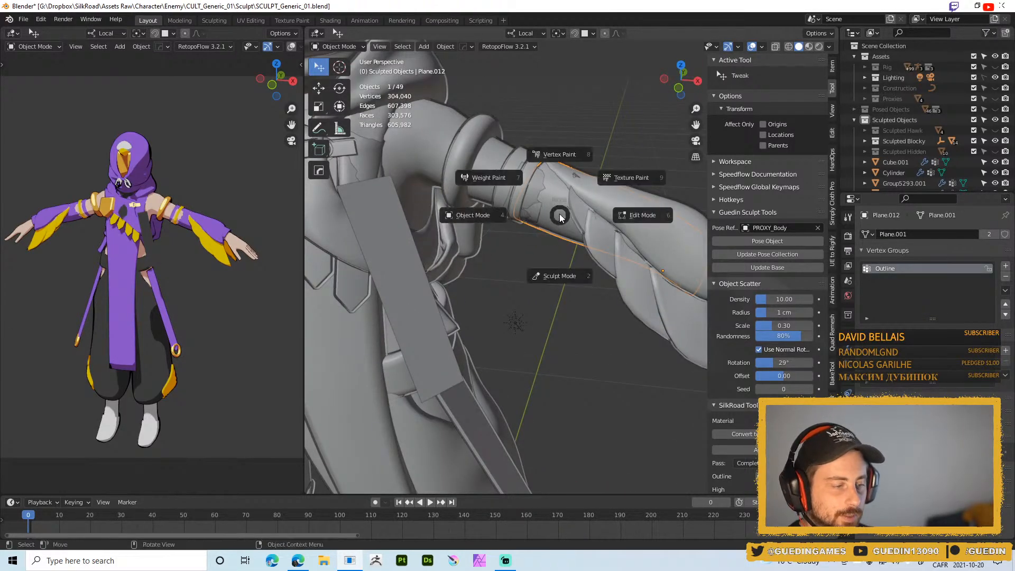
left_click(561, 240)
right_click_drag(546, 195, 589, 65)
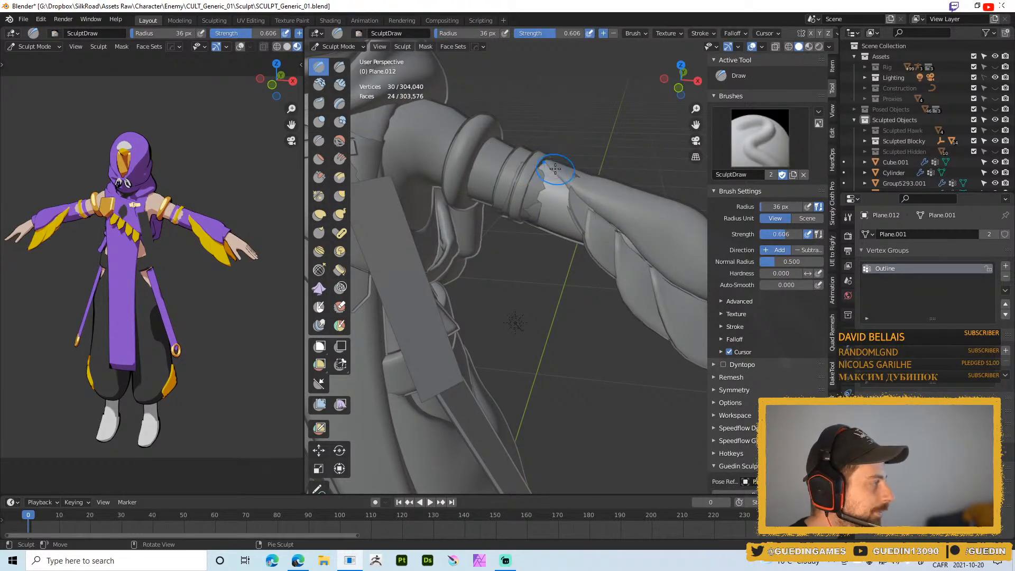
key("f")
left_click(545, 184)
- Raise the sleeve's edge beside the upper-arm bands with Draw strokes, undoing the last stroke
left_click_drag(539, 185, 531, 209)
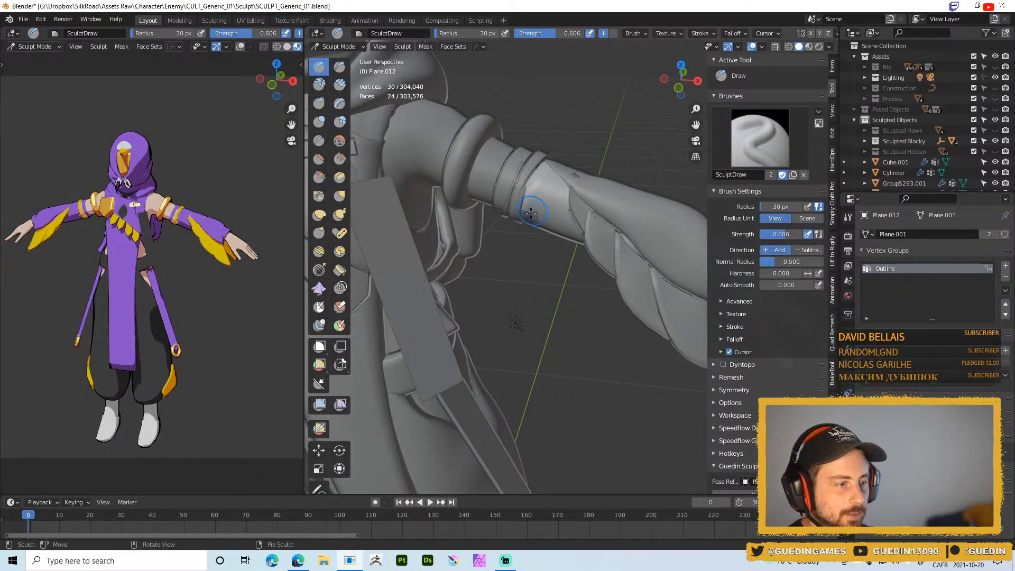
middle_click_drag(533, 209, 520, 208)
mouse_move(520, 209)
left_mouse_down()
mouse_move(535, 195)
mouse_move(520, 208)
left_mouse_up()
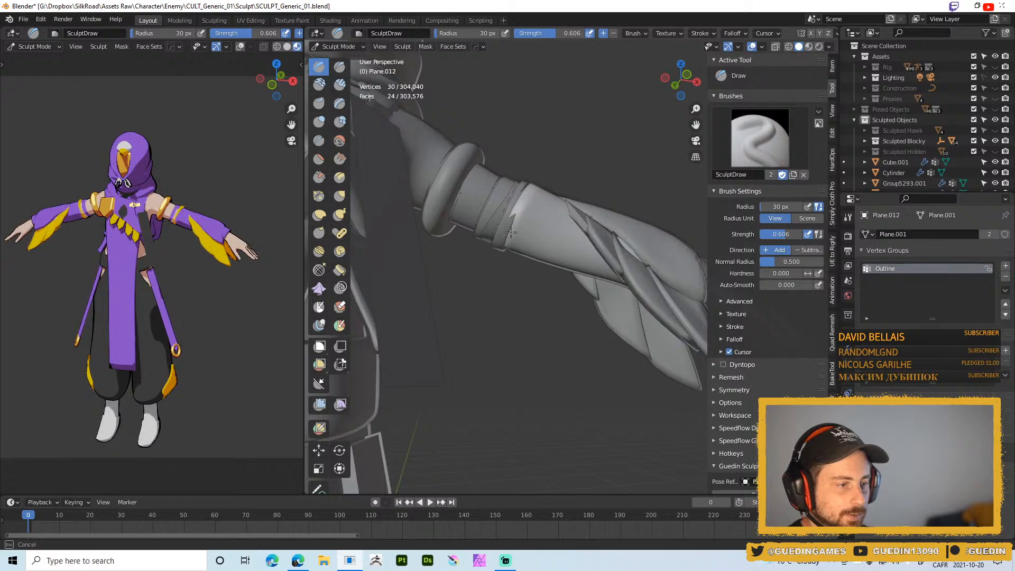
middle_click_drag(513, 241, 511, 220)
mouse_move(524, 189)
left_mouse_down()
mouse_move(545, 194)
mouse_move(533, 208)
left_mouse_up()
key("ctrl+z")
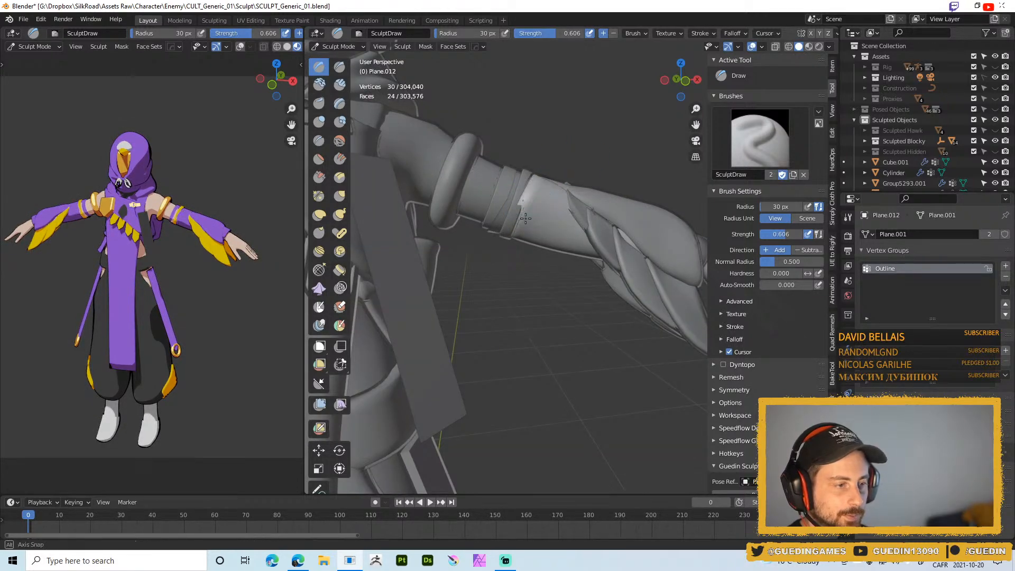
mouse_move(550, 170)
middle_mouse_down()
mouse_move(566, 175)
mouse_move(551, 204)
mouse_move(550, 194)
mouse_move(565, 207)
middle_mouse_up()
- Return the sleeve to Object Mode and apply its Subdivision modifier
left_click(849, 350)
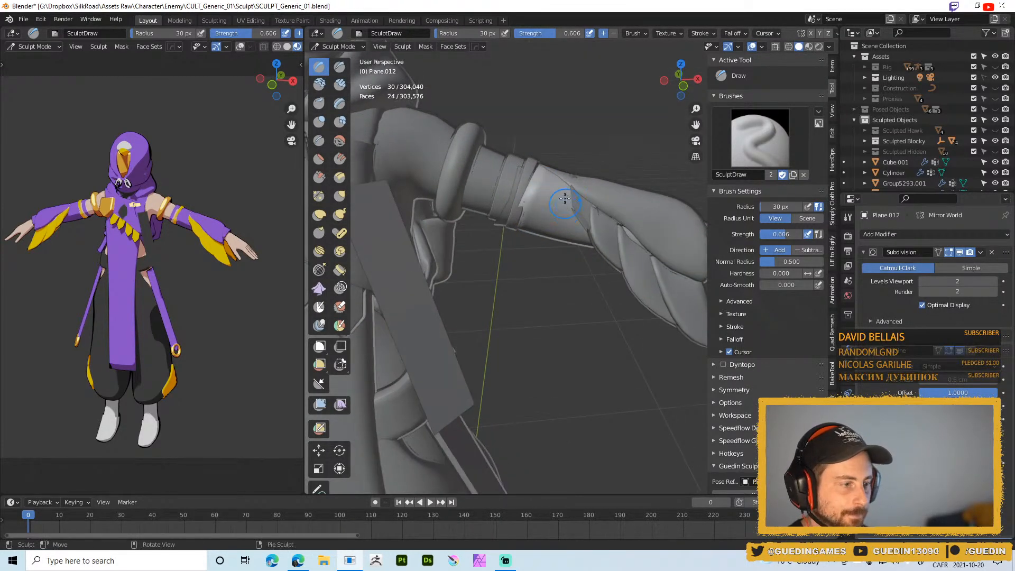
key("ctrl+Tab")
left_click(556, 208)
key("ctrl+Tab")
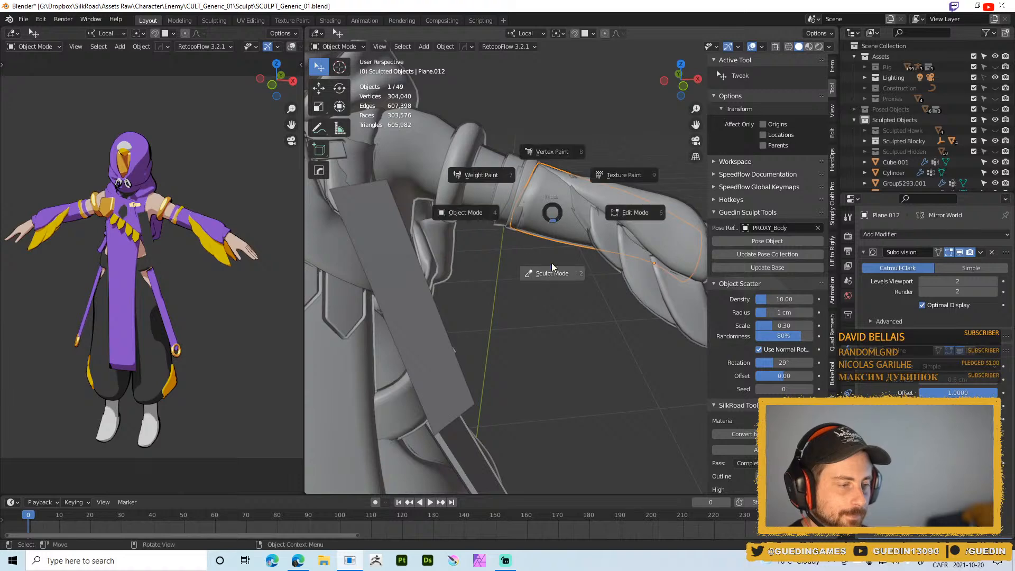
left_click(552, 264)
key("ctrl+Tab")
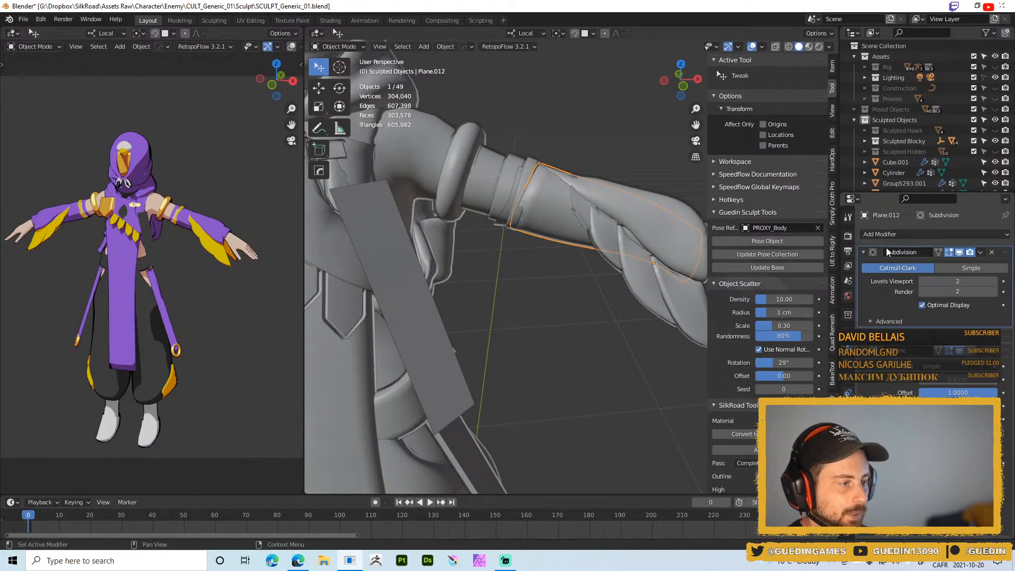
scroll(614, 329, "down", 5)
key("u")
left_click(588, 249)
left_click(594, 332)
key("ctrl+a")
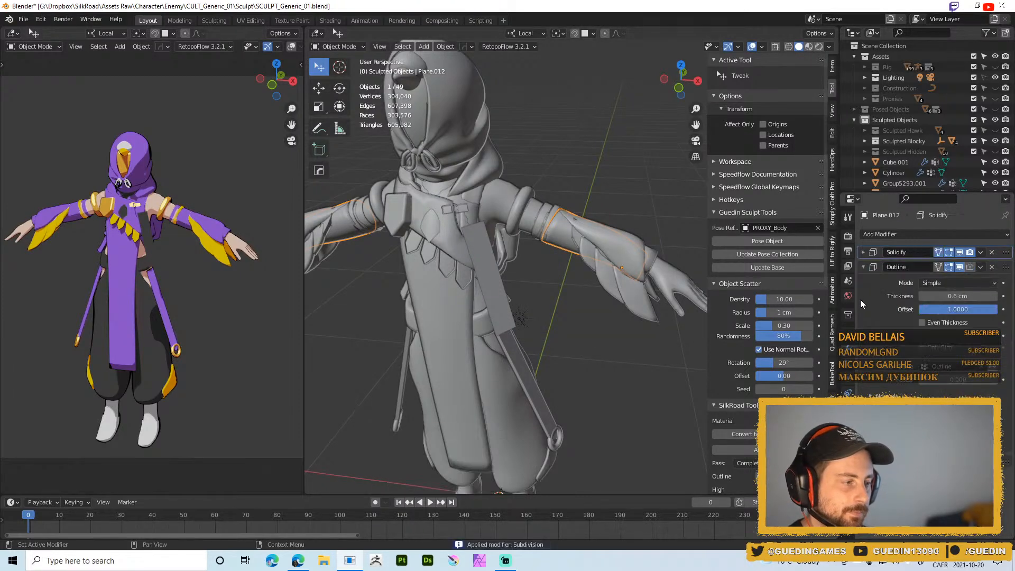
- Put the sleeve in Sculpt Mode, add a Multires modifier and unsubdivide it down to the base mesh
scroll(587, 203, "up", 6)
key("ctrl+Tab")
left_click(585, 288)
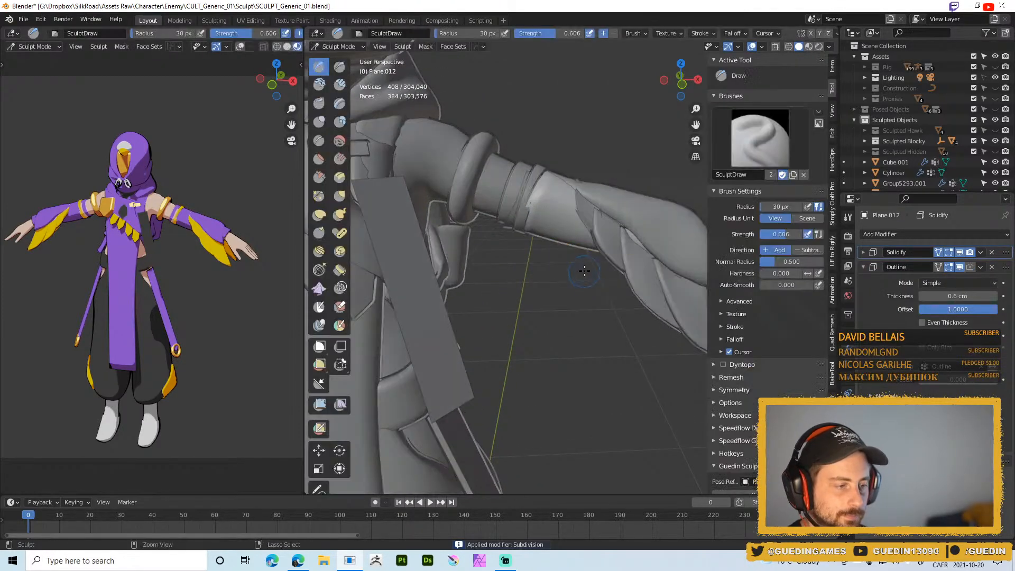
key("ctrl+0")
left_click(913, 375)
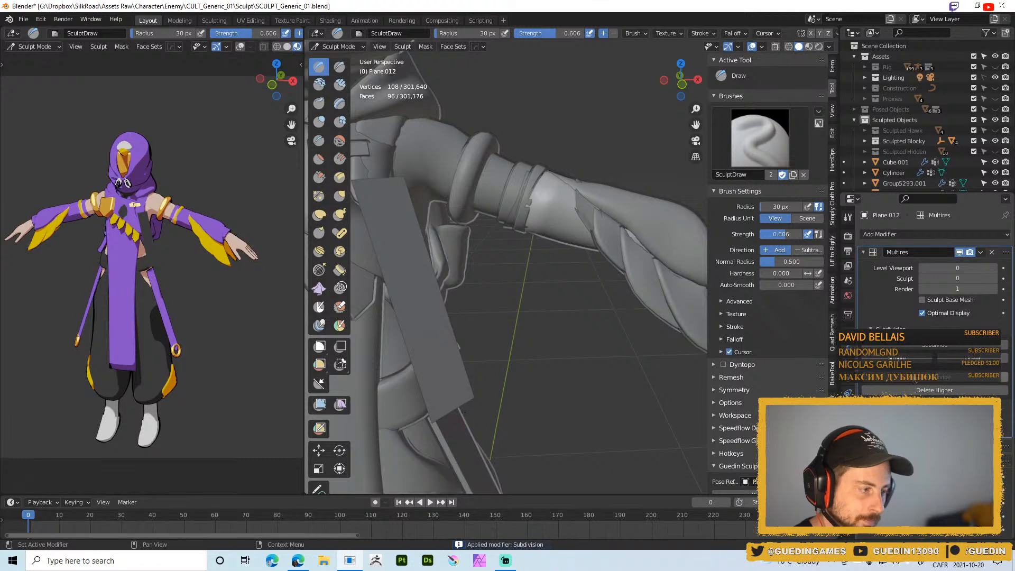
key("alt+q")
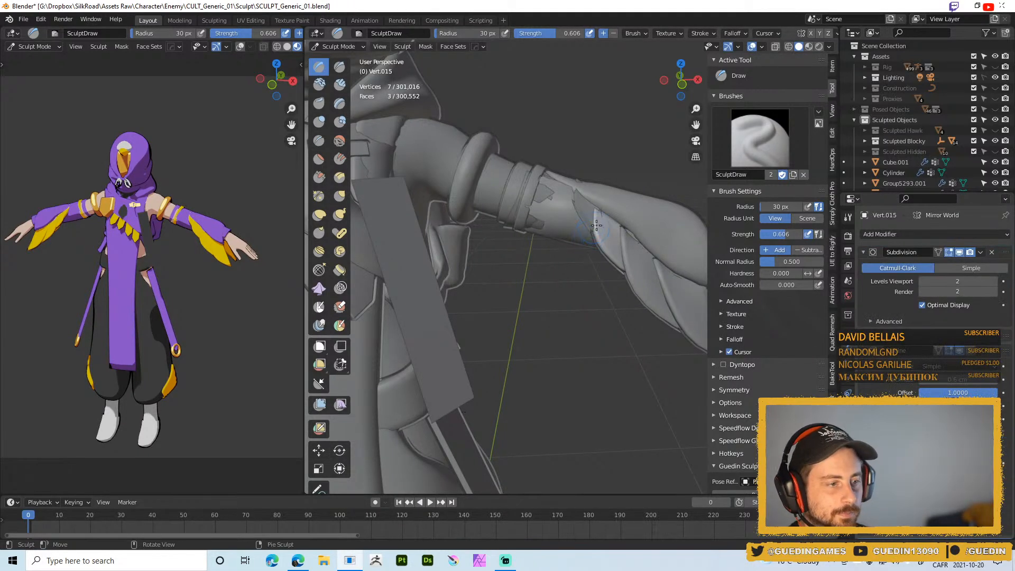
key("alt+q")
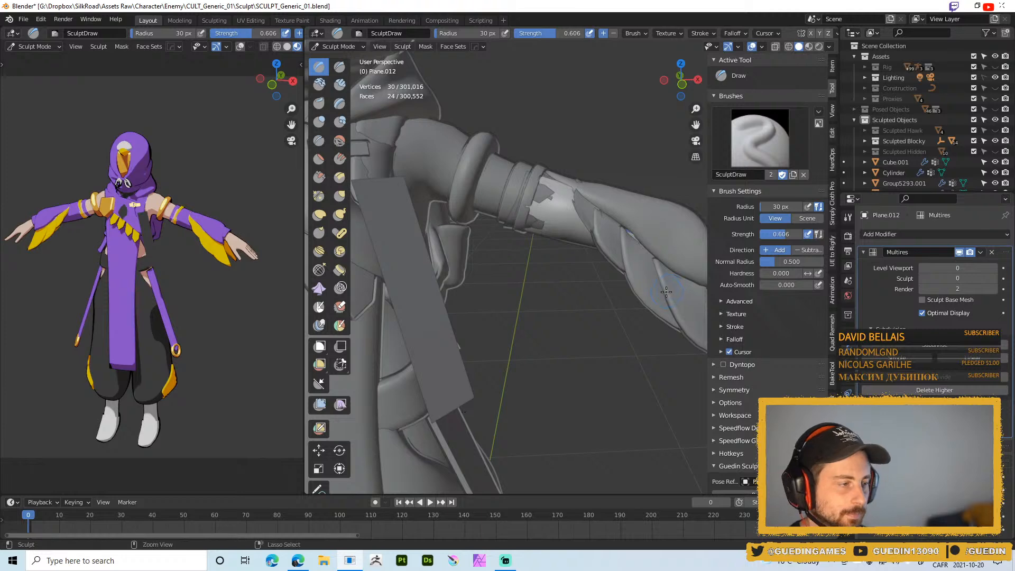
- Set the sleeve's Multires sculpt and viewport levels to 2
key("ctrl+2")
mouse_move(553, 218)
middle_mouse_down()
mouse_move(653, 261)
mouse_move(603, 212)
middle_mouse_up()
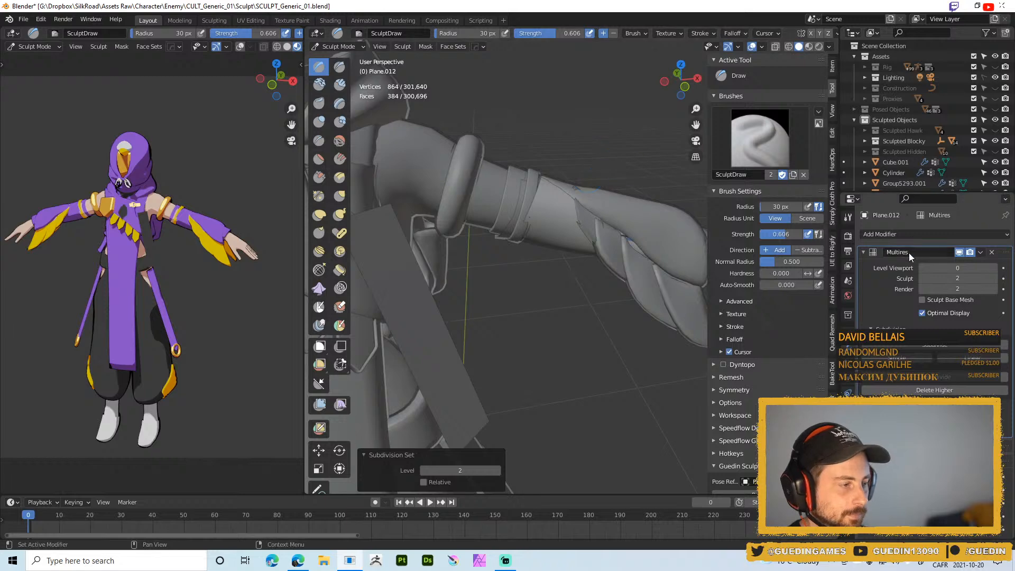
left_click_drag(952, 268, 994, 268)
- Pull the sleeve's edge beside the arm bands with the Grab brush and set the brush radius to 54 px
mouse_move(580, 227)
middle_mouse_down()
mouse_move(562, 186)
mouse_move(569, 195)
mouse_move(497, 171)
mouse_move(460, 172)
middle_mouse_up()
key("g")
key("f")
left_click(579, 186)
left_click_drag(554, 162, 579, 157)
middle_click_drag(587, 168, 558, 151)
key("f")
left_click(611, 169)
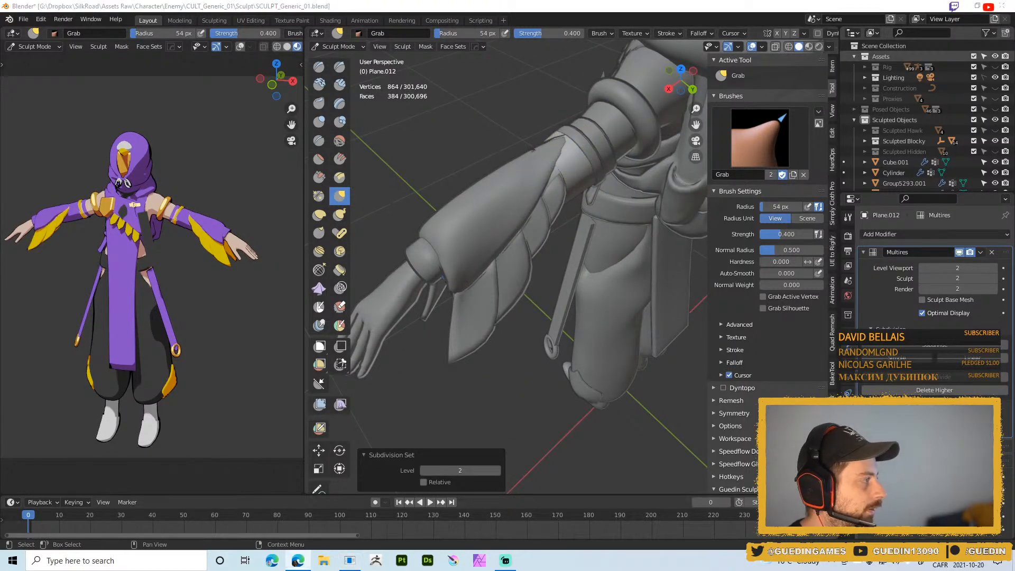
- Subdivide the sleeve's Multires to level 3 and refine its edge at the arm bands with smoothing and Grab strokes
middle_click_drag(526, 200, 545, 195)
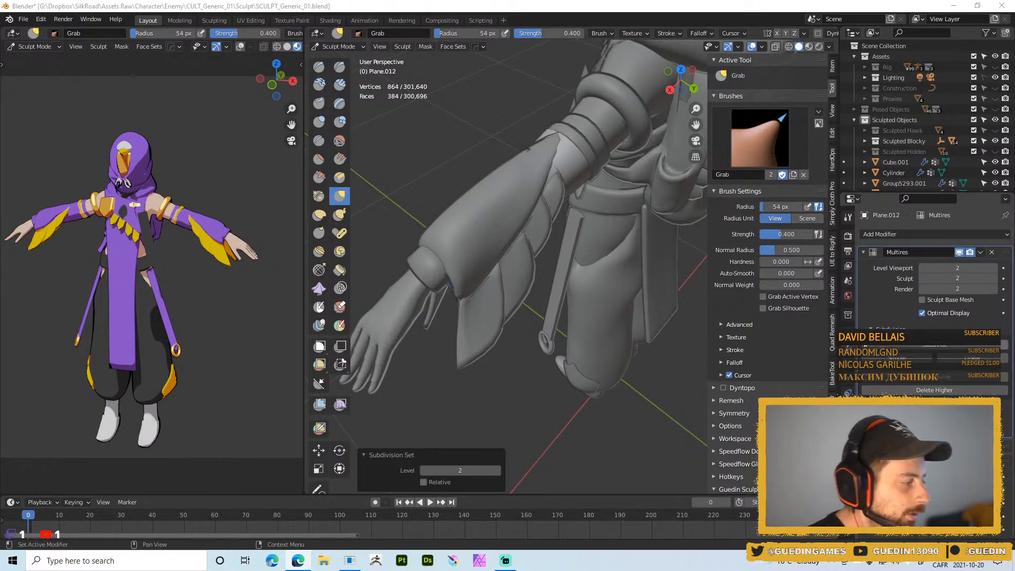
middle_click_drag(516, 273, 511, 267)
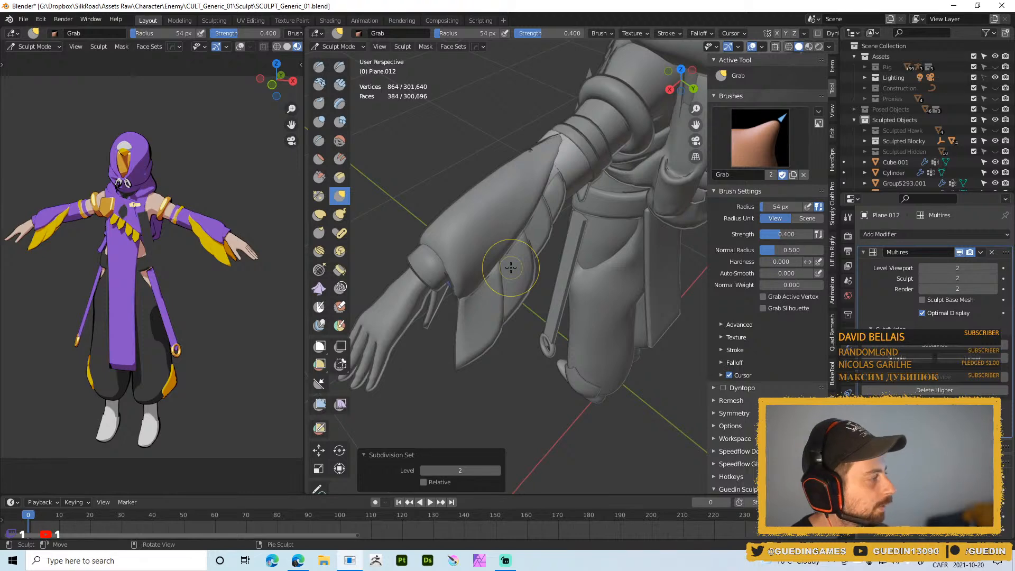
mouse_move(535, 181)
middle_mouse_down()
mouse_move(550, 153)
mouse_move(582, 158)
mouse_move(578, 188)
mouse_move(560, 199)
mouse_move(561, 226)
mouse_move(535, 244)
mouse_move(549, 220)
middle_mouse_up()
key("ctrl+d")
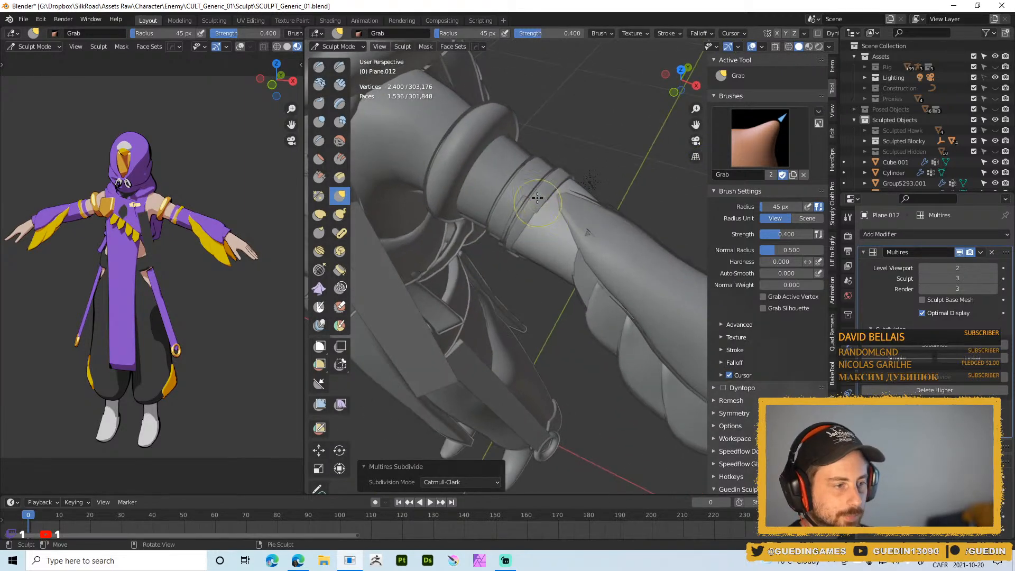
mouse_move(539, 206)
left_mouse_down("shift")
mouse_move(547, 197)
mouse_move(540, 214)
left_mouse_up("shift")
middle_click_drag(556, 200, 535, 210)
left_click_drag(534, 212, 521, 264)
- Undo the last stroke and build up the sleeve's edge along the arm bands with the Draw brush
mouse_move(531, 254)
middle_mouse_down()
mouse_move(558, 233)
mouse_move(550, 211)
middle_mouse_up()
key("f")
left_click(549, 234)
key("ctrl+z")
right_click_drag(544, 229, 541, 183)
left_click_drag(547, 207, 528, 258)
middle_click_drag(547, 195, 538, 259)
key("f")
left_click(540, 260)
left_click_drag(535, 248, 516, 282)
- Thicken the sleeve's edge around the arm with finer Draw strokes, starting at a 23 px radius
middle_click_drag(517, 283, 546, 234)
key("f")
left_click(544, 234)
left_click_drag(536, 229, 521, 258)
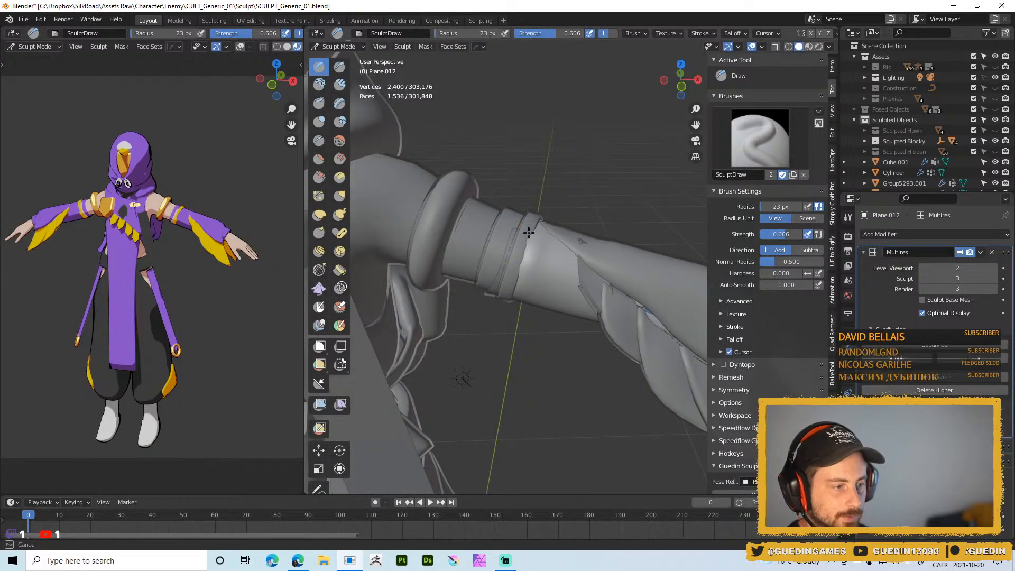
left_click_drag(537, 233, 533, 236)
middle_click_drag(517, 299, 545, 211)
mouse_move(509, 330)
left_mouse_down()
mouse_move(515, 293)
mouse_move(494, 332)
mouse_move(516, 286)
mouse_move(511, 312)
left_mouse_up()
middle_click_drag(511, 312, 543, 239)
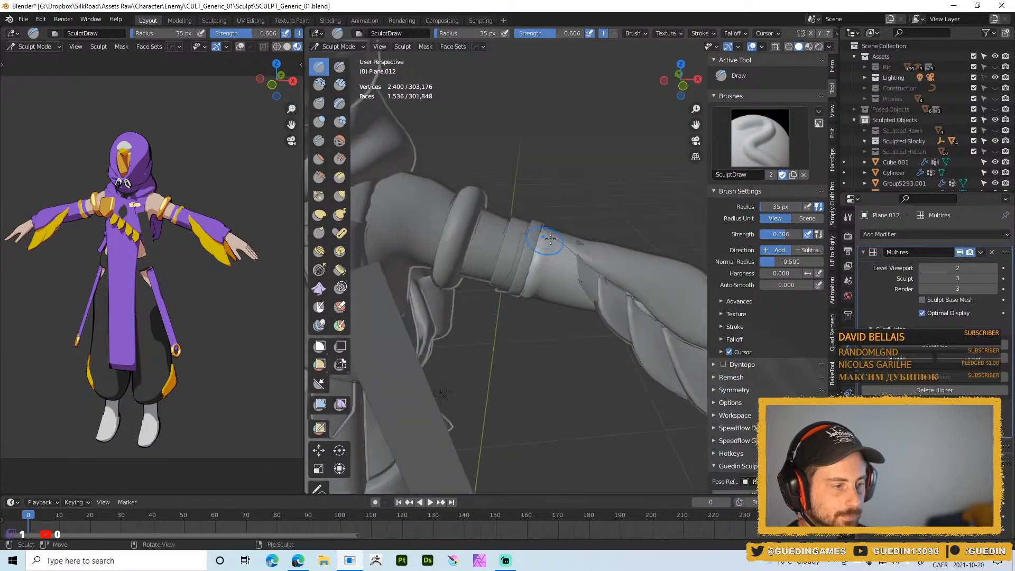
- Subdivide the sleeve's Multires to level 4 and carve along its edge with inverted Draw strokes at a 29 px radius
mouse_move(544, 286)
middle_mouse_down()
mouse_move(559, 290)
mouse_move(522, 318)
mouse_move(540, 221)
mouse_move(550, 255)
mouse_move(541, 267)
middle_mouse_up()
mouse_move(521, 312)
middle_mouse_down()
mouse_move(544, 284)
mouse_move(531, 260)
middle_mouse_up()
key("Page_Up")
key("f")
left_click(548, 257)
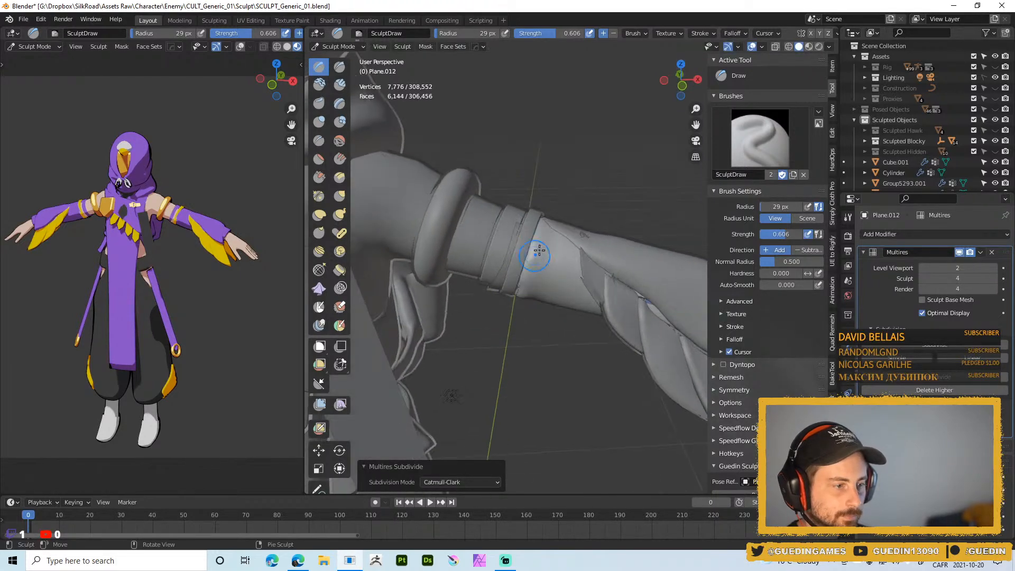
left_click_drag(522, 266, 536, 233, "ctrl")
left_click_drag(528, 267, 538, 231, "ctrl")
left_click_drag(528, 265, 535, 247, "ctrl")
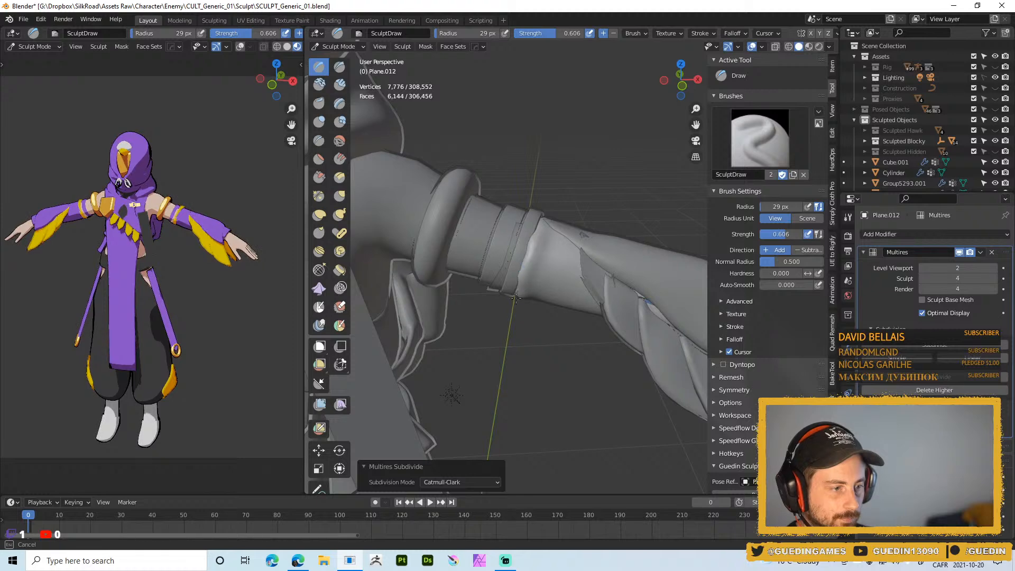
middle_click_drag(518, 286, 529, 268)
- Puff out the sleeve's edge at the arm bands with the Inflate brush and set its radius to 28 px
right_click(549, 256)
left_click(479, 291)
key("f")
left_click(550, 240)
mouse_move(536, 233)
left_mouse_down()
mouse_move(533, 248)
mouse_move(544, 226)
left_mouse_up()
key("f")
left_click(524, 235)
middle_click_drag(552, 220, 542, 227)
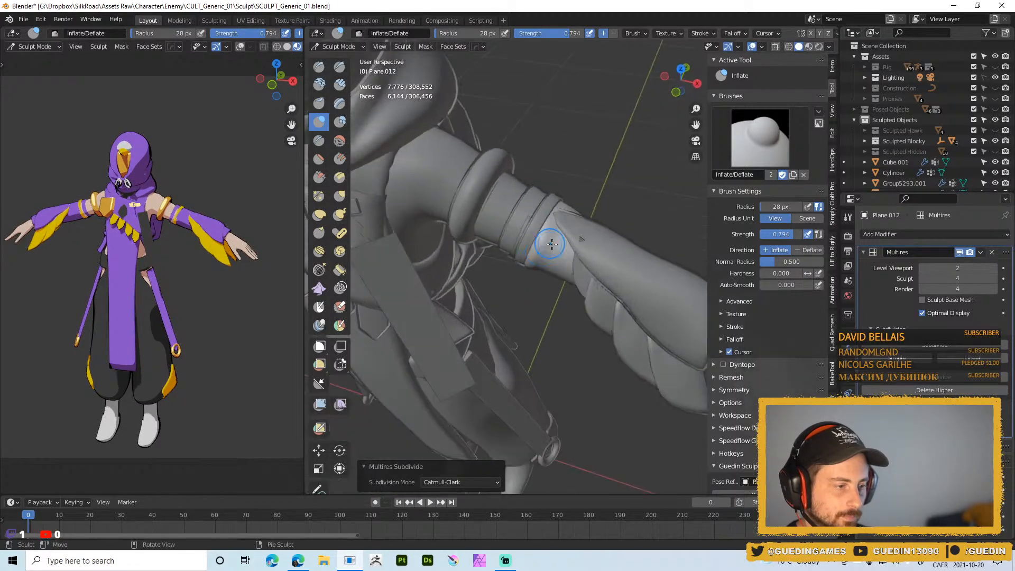
- Add Draw strokes at a 22 px radius along the front and underside of the sleeve's edge
key("x")
key("f")
mouse_move(539, 230)
left_mouse_down()
mouse_move(562, 235)
mouse_move(554, 220)
mouse_move(564, 210)
left_mouse_up()
left_click(563, 222)
mouse_move(564, 210)
middle_mouse_down()
mouse_move(559, 183)
mouse_move(517, 254)
mouse_move(506, 328)
mouse_move(545, 284)
middle_mouse_up()
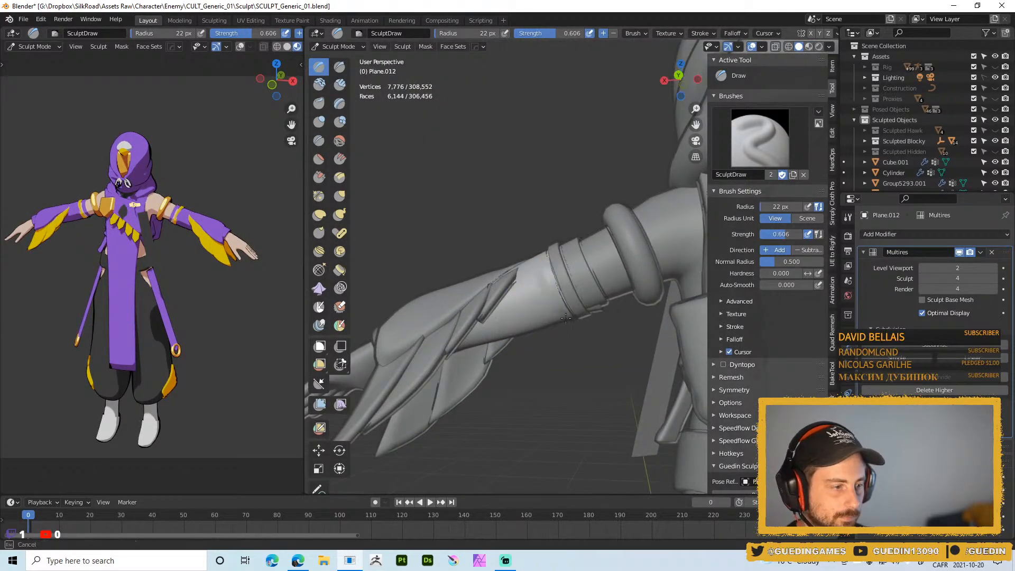
left_click_drag(552, 254, 557, 290)
left_click_drag(573, 325, 544, 265)
middle_click_drag(544, 265, 541, 227)
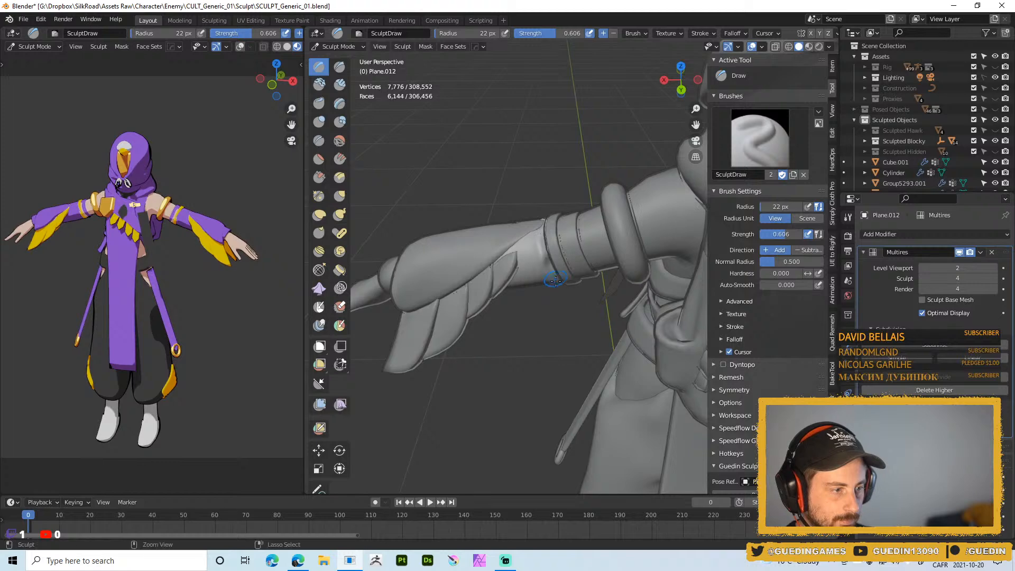
- Switch to the Smooth brush at a 24 px radius to soften the sleeve's edge beside the arm bands
key("shift+s")
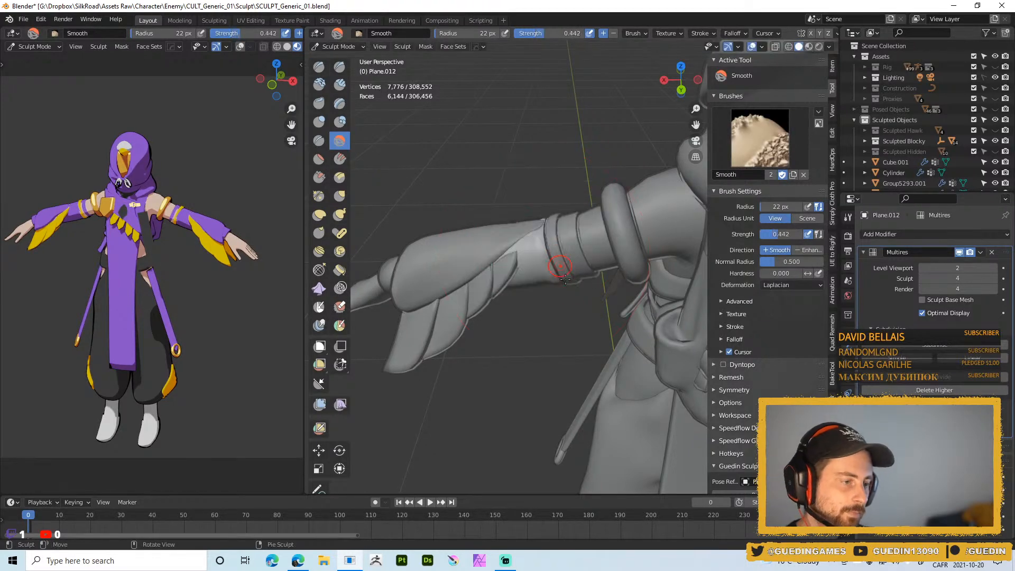
mouse_move(558, 269)
middle_mouse_down()
mouse_move(550, 279)
mouse_move(537, 240)
middle_mouse_up()
key("f")
left_click(539, 259)
key("f")
left_click(533, 237)
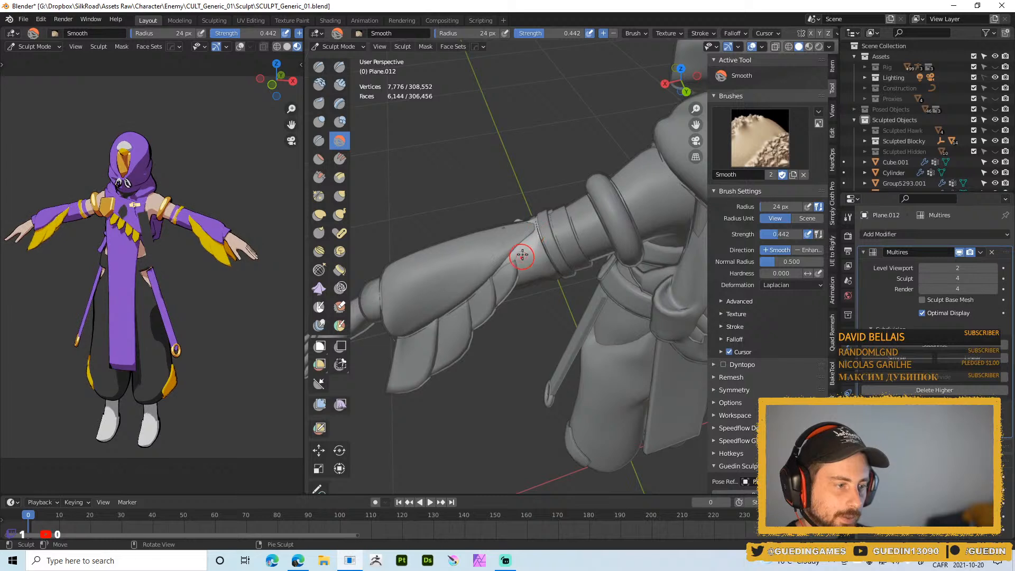
- Rework the sleeve's upper surface just below the arm bands with further strokes, adjusting the brush radius between them
right_click_drag(518, 200, 520, 175)
middle_click_drag(518, 222, 534, 225)
left_click_drag(534, 224, 533, 223)
key("f")
left_click(532, 223)
left_click_drag(531, 270, 536, 241)
key("f")
left_click(546, 226)
- Reshape the sleeve's edge below the arm bands with the Grab brush at 53 px and 44 px radii, undoing the last stroke
mouse_move(554, 247)
middle_mouse_down()
mouse_move(569, 295)
mouse_move(562, 246)
middle_mouse_up()
key("f")
left_click(558, 256)
key("g")
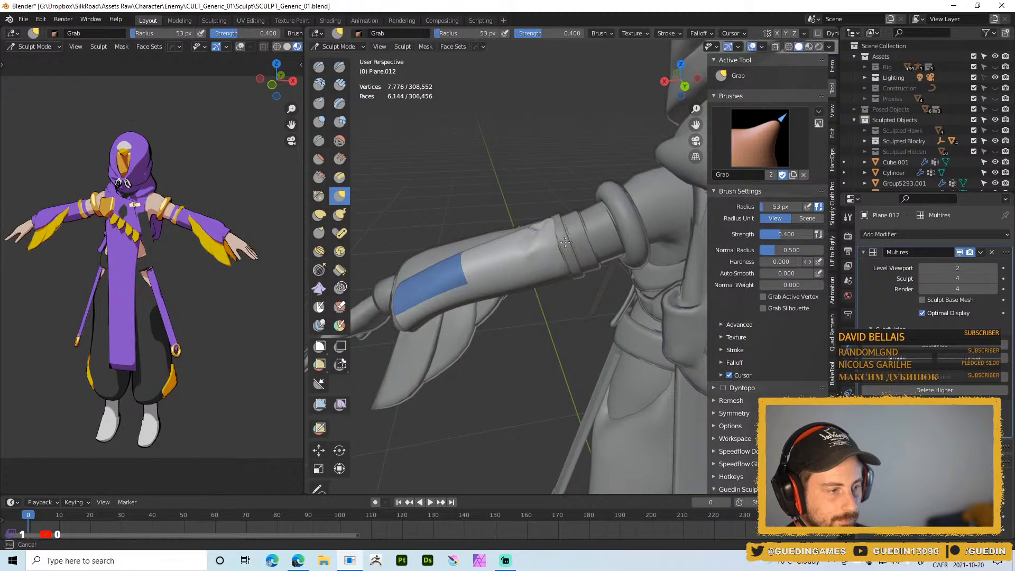
middle_click_drag(566, 277, 576, 283)
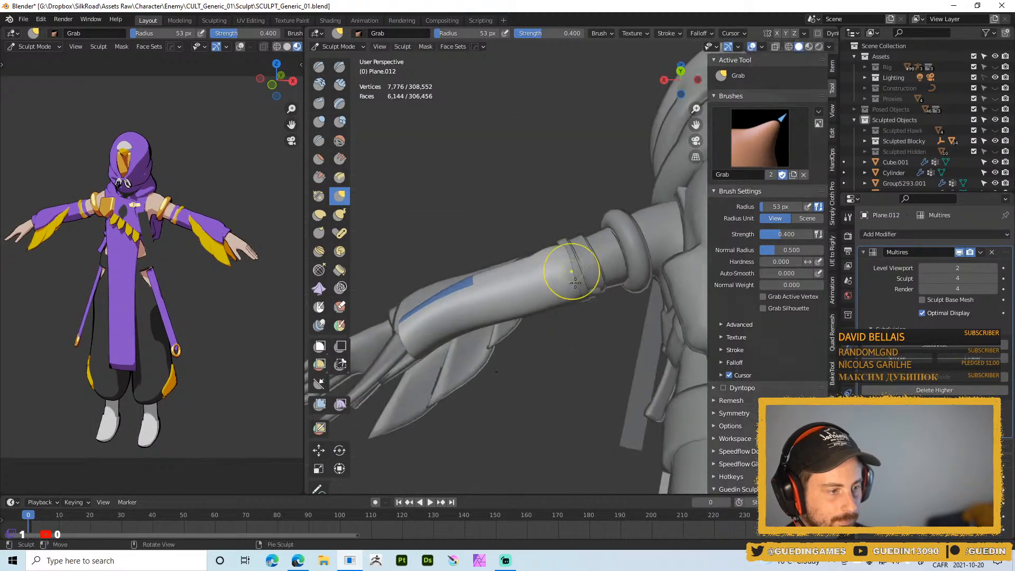
left_click_drag(580, 283, 580, 274)
middle_click_drag(577, 229, 580, 319)
middle_click_drag(553, 216, 560, 238)
key("f")
left_click(549, 201)
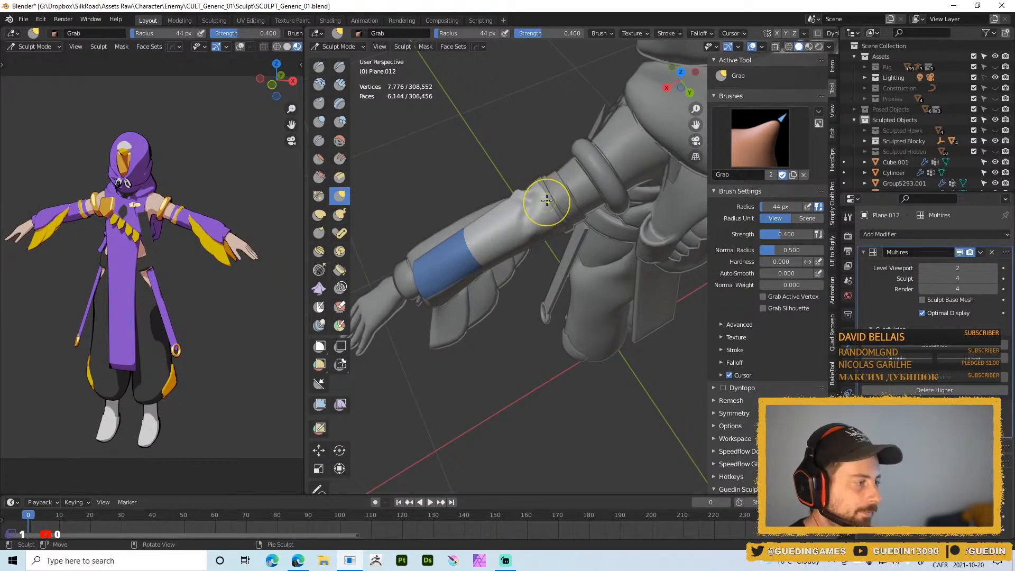
key("ctrl+z")
middle_click_drag(550, 211, 549, 183)
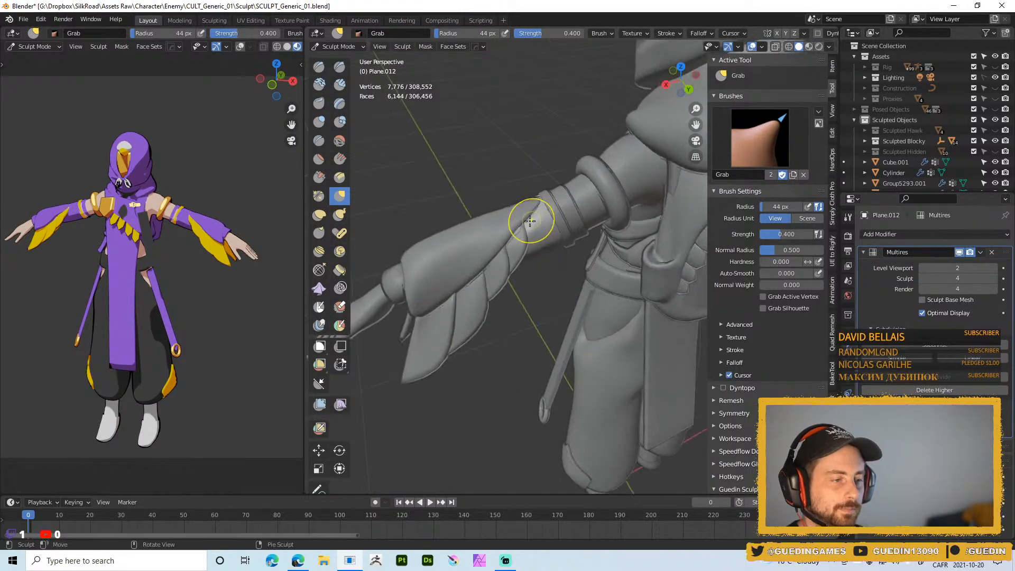
- Switch to the Draw brush and build up the sleeve's edge beside the arm bands, setting its radius to 20 px
key("x")
left_click_drag(543, 234, 543, 227)
key("f")
left_click(543, 214)
mouse_move(544, 222)
middle_mouse_down()
mouse_move(552, 193)
mouse_move(543, 168)
mouse_move(511, 196)
mouse_move(518, 183)
middle_mouse_up()
key("bracketleft")
key("bracketleft")
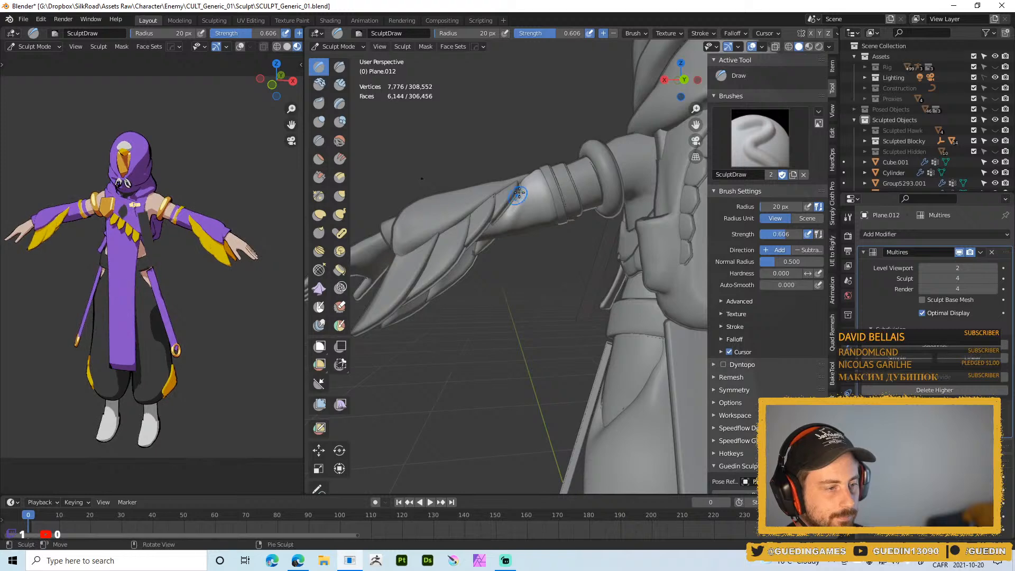
- Add finer Draw strokes at a 15 px radius on the sleeve between the arm bands and the forearm guard's tip
mouse_move(546, 145)
middle_mouse_down()
mouse_move(536, 217)
mouse_move(535, 154)
middle_mouse_up()
scroll(535, 154, "up", 2)
key("f")
left_click(530, 157)
left_click_drag(530, 144, 533, 159)
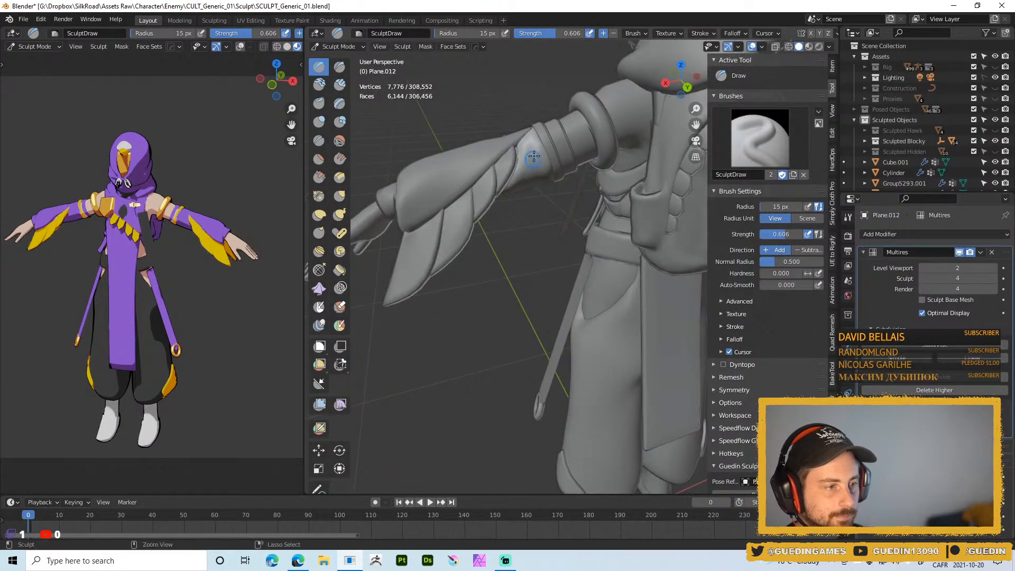
middle_click_drag(532, 154, 526, 138)
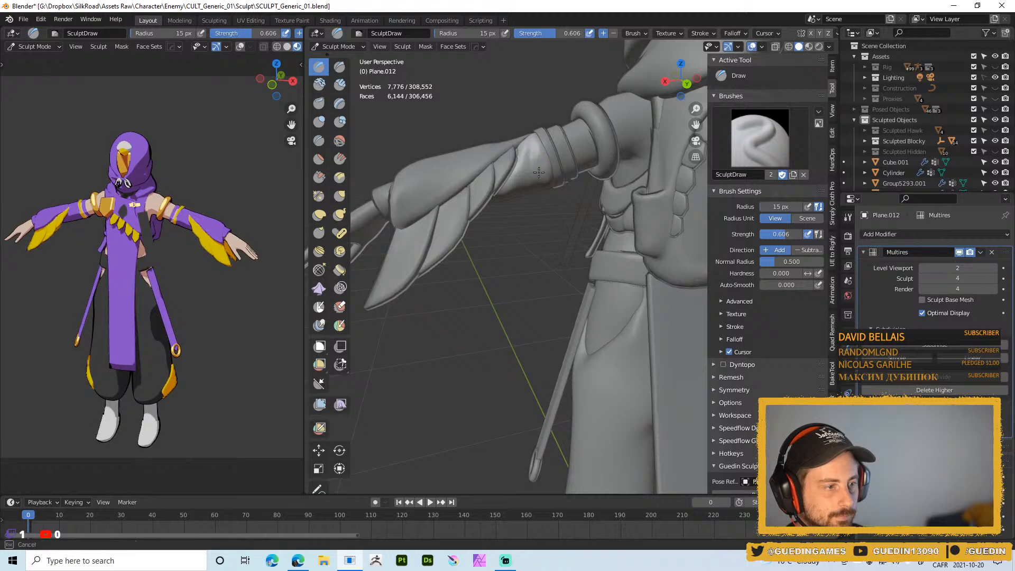
middle_click_drag(539, 202, 533, 187)
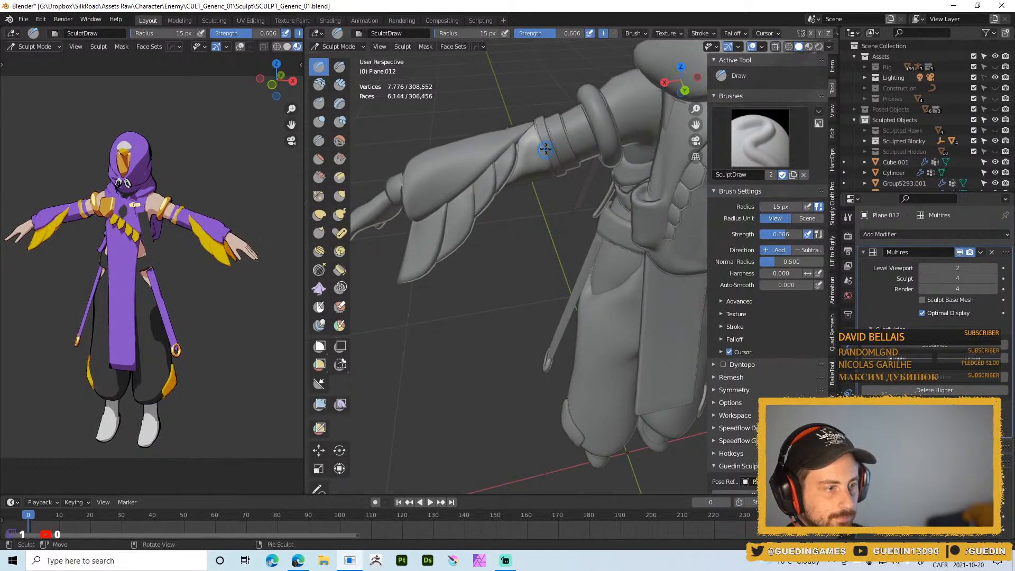
- Build up the opposite side of the sleeve below the arm bands with Draw strokes at a 39 px radius
mouse_move(557, 185)
middle_mouse_down()
mouse_move(529, 178)
mouse_move(505, 139)
middle_mouse_up()
key("bracketright")
key("bracketright")
key("bracketright")
key("bracketright")
scroll(540, 194, "up", 2)
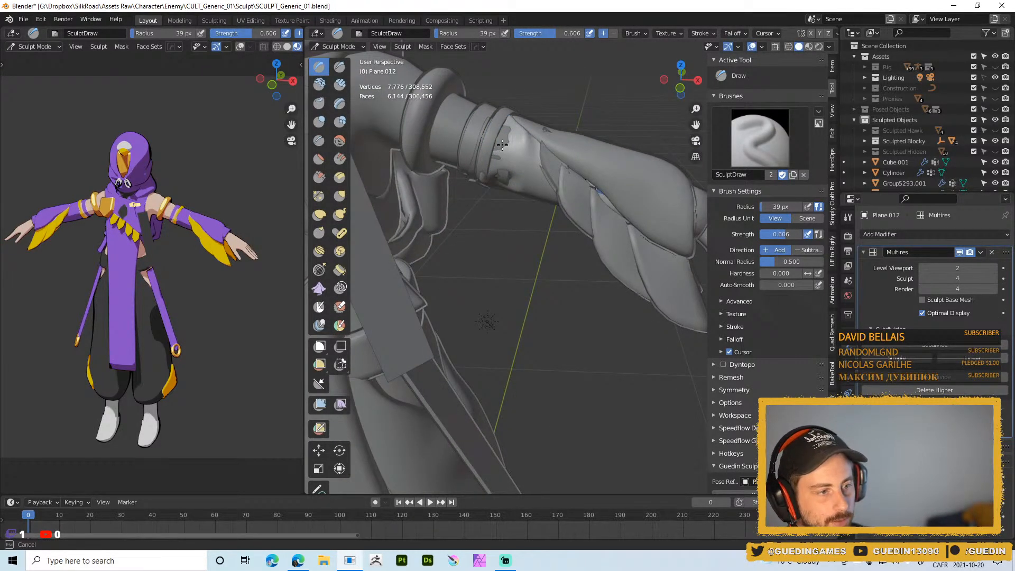
middle_click_drag(512, 173, 507, 182)
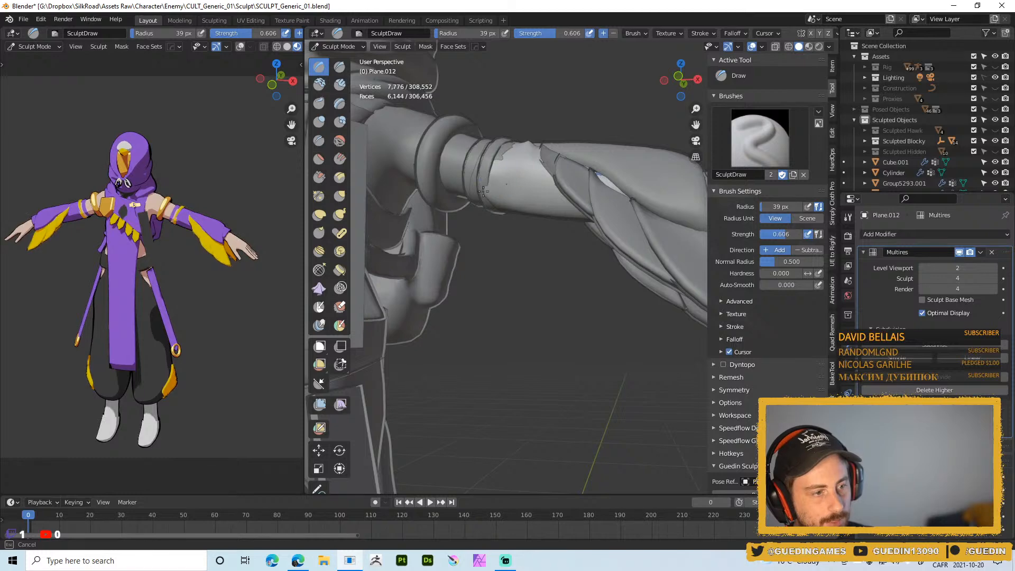
left_click_drag(493, 206, 502, 176)
- Fill out the sleeve's edge under the lowest arm band with Draw strokes at 31 px and 27 px radii
middle_click_drag(502, 159, 507, 225)
key("f")
left_click(502, 154)
left_click_drag(506, 165, 516, 147)
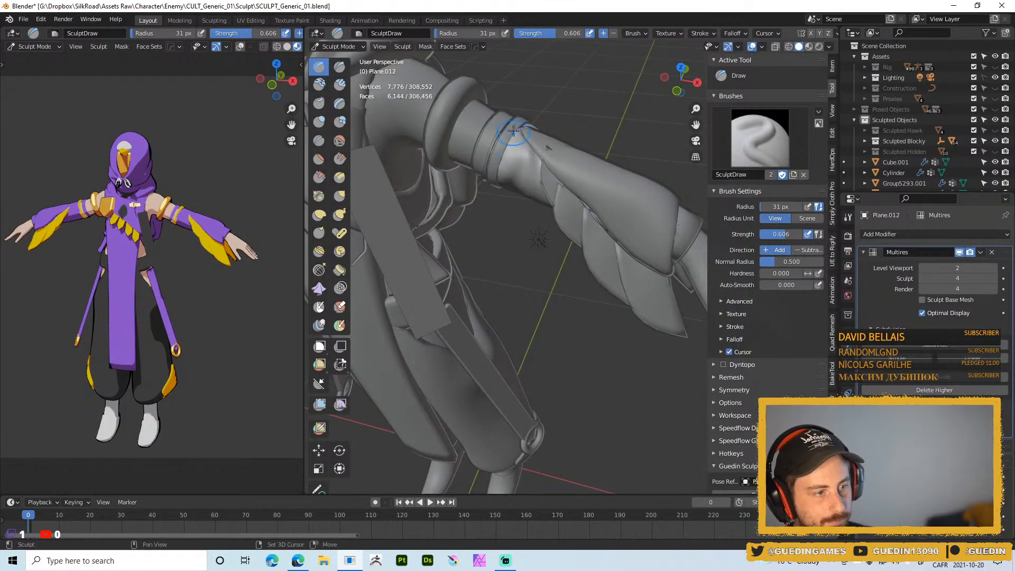
middle_click_drag(504, 208, 515, 193)
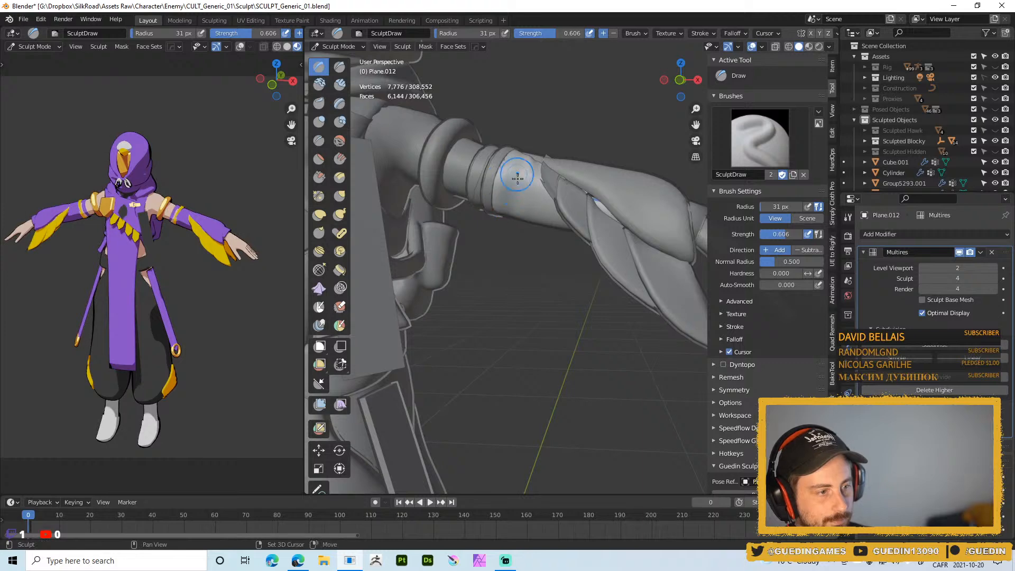
left_click_drag(535, 173, 541, 162)
middle_click_drag(545, 127, 535, 179)
key("f")
left_click(550, 169)
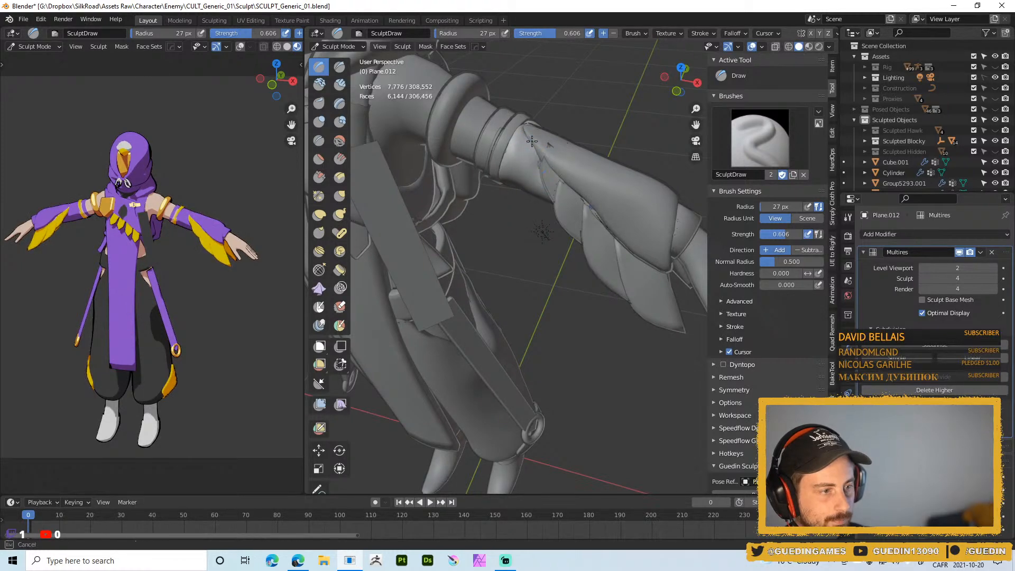
- Switch the sculpting target from the sleeve to the arm mesh simply_coll
mouse_move(538, 162)
middle_mouse_down()
mouse_move(514, 155)
mouse_move(523, 174)
mouse_move(566, 170)
middle_mouse_up()
scroll(524, 175, "down", 4)
scroll(565, 223, "down", 3)
scroll(566, 263, "up", 7)
middle_click_drag(506, 245, 513, 184)
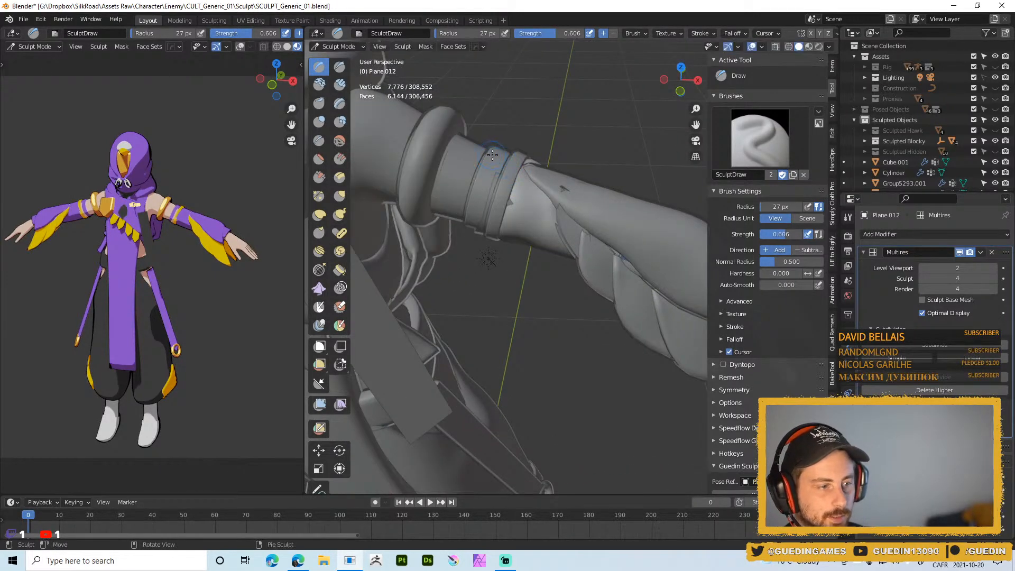
key("alt+q")
middle_click_drag(495, 163, 524, 180)
key("alt+q")
key("alt+q")
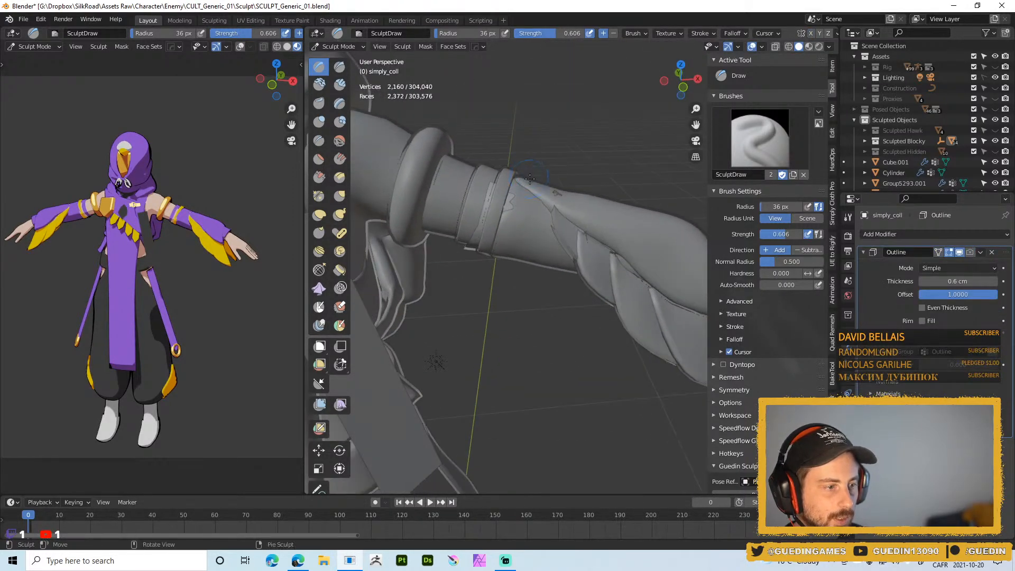
scroll(534, 85, "down", 4)
mouse_move(533, 86)
middle_mouse_down()
mouse_move(560, 132)
mouse_move(523, 187)
middle_mouse_up()
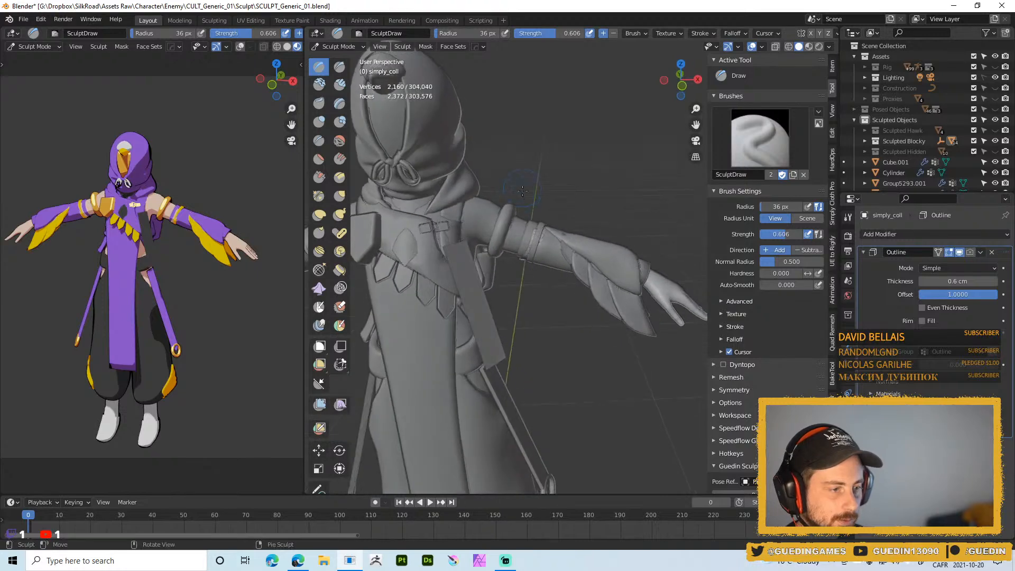
- Reshape the arm mesh under the bands with the Grab brush at a 78 px radius and return to Object Mode
key("g")
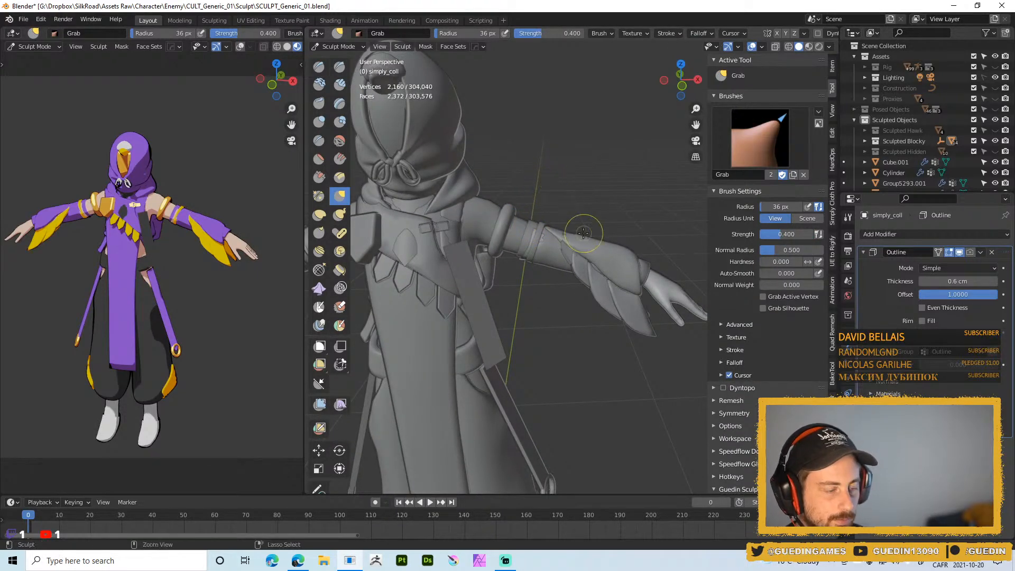
key("ctrl+Tab")
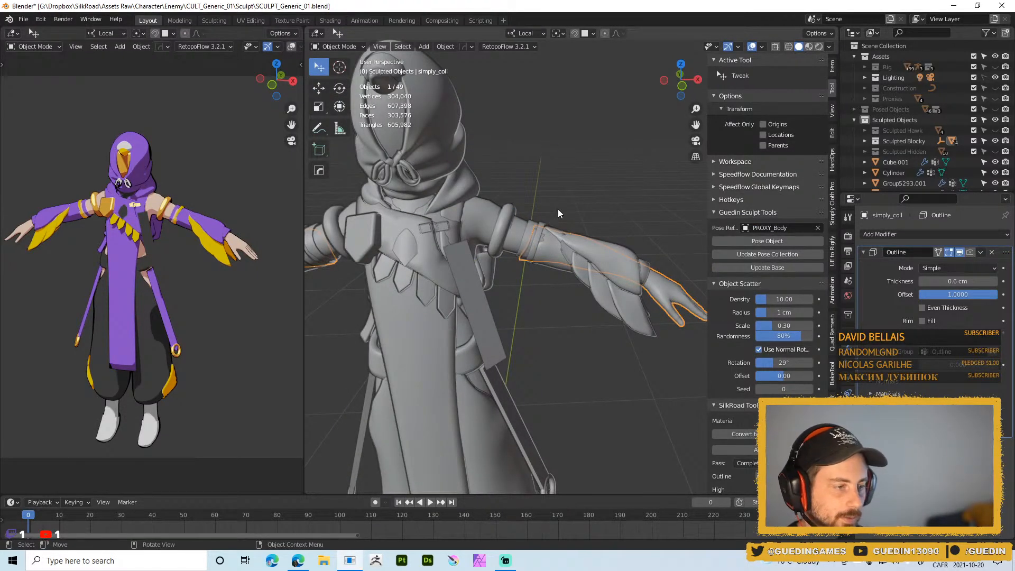
key("ctrl+Tab")
scroll(547, 232, "up", 5)
mouse_move(539, 223)
left_mouse_down()
mouse_move(506, 219)
mouse_move(487, 252)
left_mouse_up()
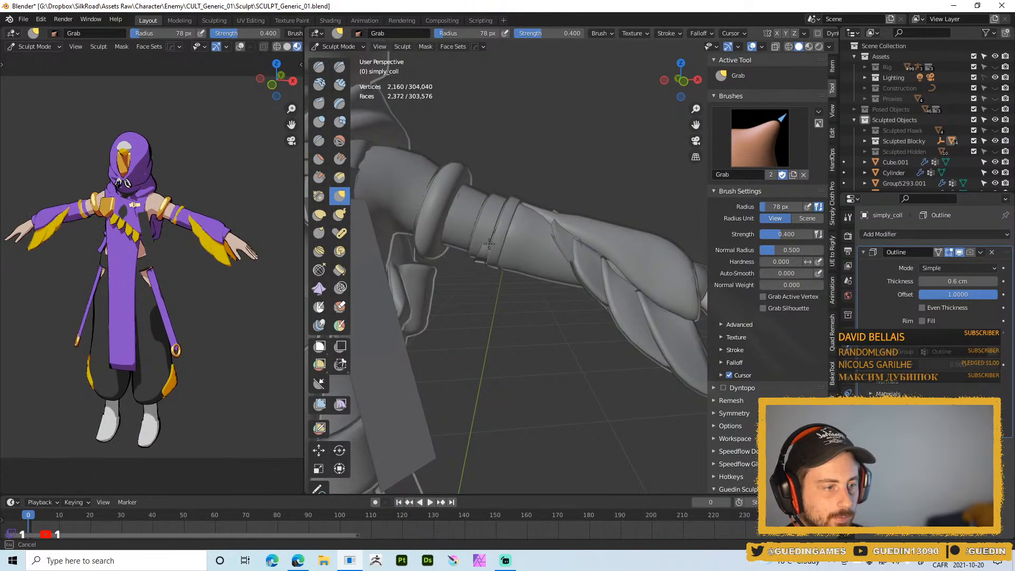
mouse_move(479, 269)
middle_mouse_down()
mouse_move(496, 161)
mouse_move(487, 297)
middle_mouse_up()
middle_click_drag(464, 192, 419, 192)
mouse_move(487, 234)
middle_mouse_down()
mouse_move(465, 109)
mouse_move(465, 289)
mouse_move(556, 254)
mouse_move(537, 249)
middle_mouse_up()
scroll(466, 290, "down", 6)
key("ctrl+Tab")
scroll(542, 210, "up", 4)
mouse_move(542, 209)
middle_mouse_down()
mouse_move(546, 257)
mouse_move(582, 259)
mouse_move(611, 189)
mouse_move(607, 155)
mouse_move(588, 186)
mouse_move(596, 237)
middle_mouse_up()
scroll(582, 259, "up", 3)
left_click(628, 177)
key("ctrl+Tab")
left_click(597, 225)
key("f")
left_click(543, 241)
scroll(540, 217, "up", 3)
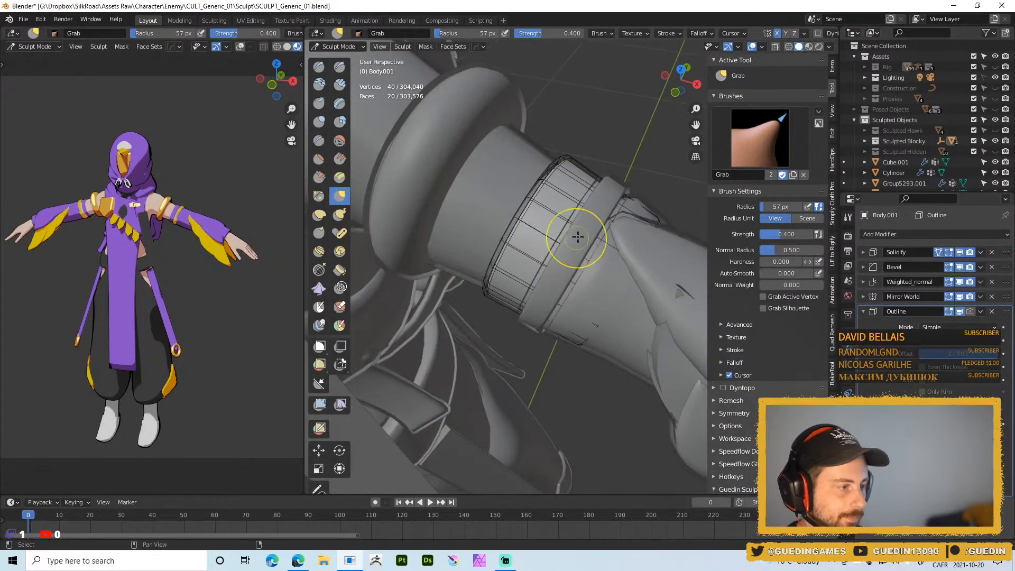
key("ctrl+Tab")
left_click(548, 255)
scroll(547, 255, "down", 3)
key("alt+a")
middle_click_drag(574, 231, 573, 216)
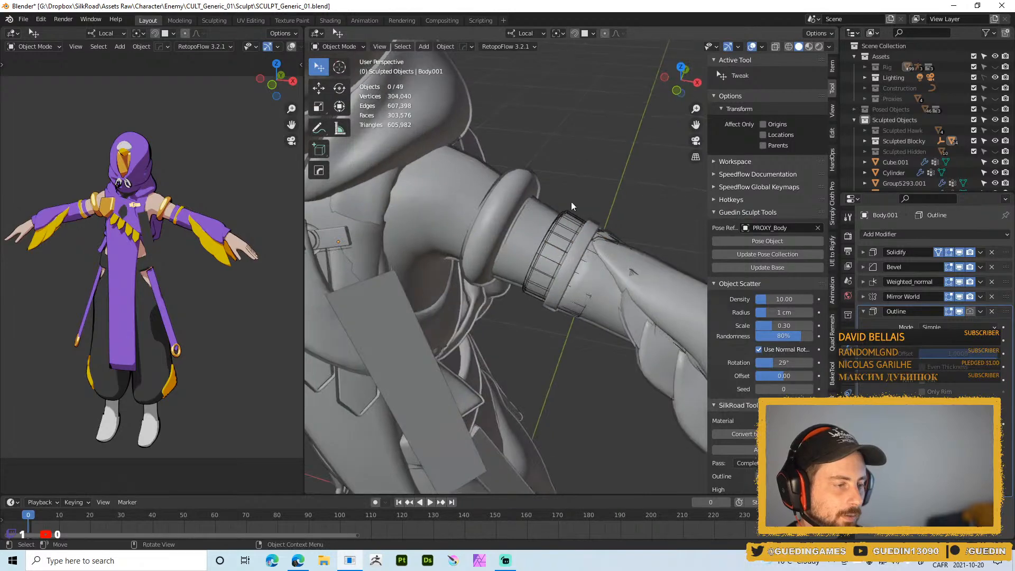
- Cut an edge loop around the upper-arm band Body.001 beside the narrower strap and clear the selection
left_click(579, 260)
key("Tab")
key("ctrl+r")
left_click(559, 238)
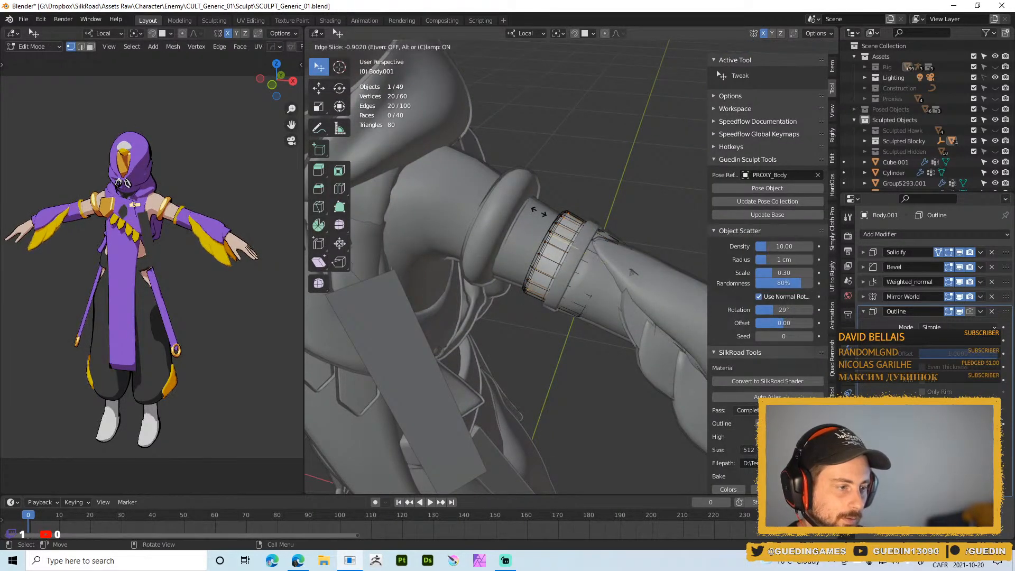
left_click(564, 228)
key("alt+a")
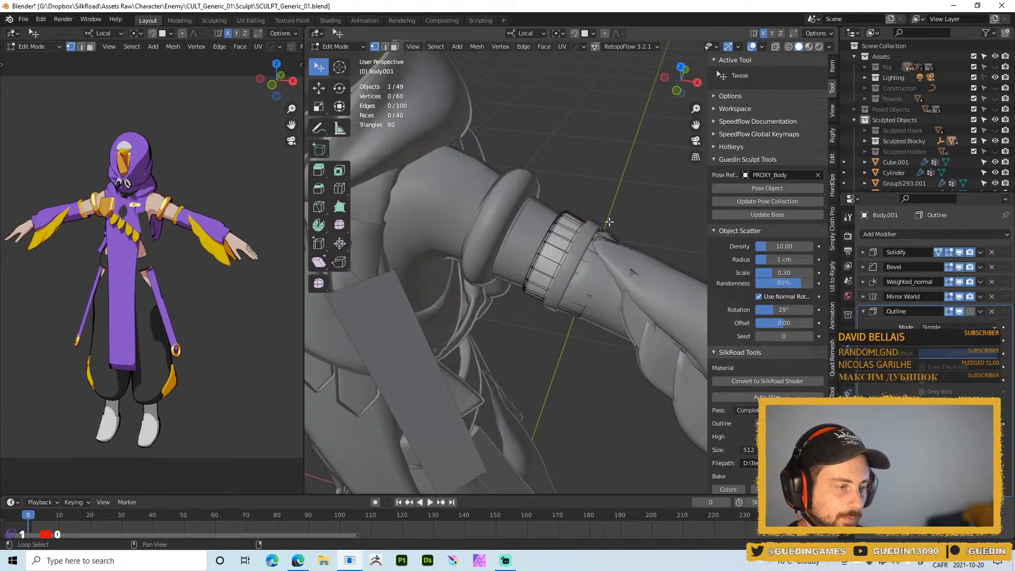
- Cut a second edge loop around the band close to the first one, at a slide factor of 0.616
scroll(560, 223, "up", 4)
middle_click_drag(605, 224, 579, 210, "shift")
key("alt+z")
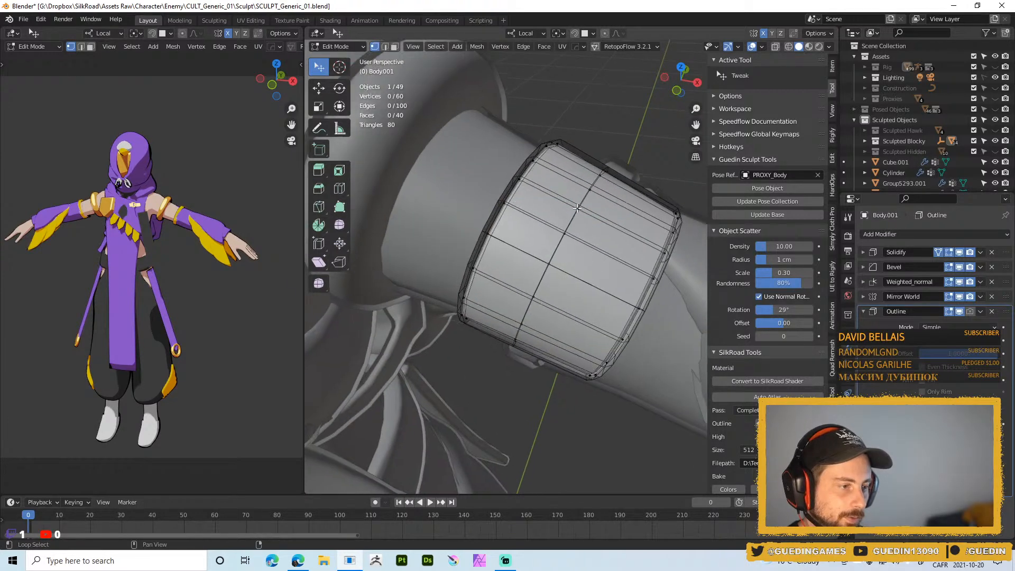
key("ctrl+r")
left_click(571, 197)
left_click(582, 199)
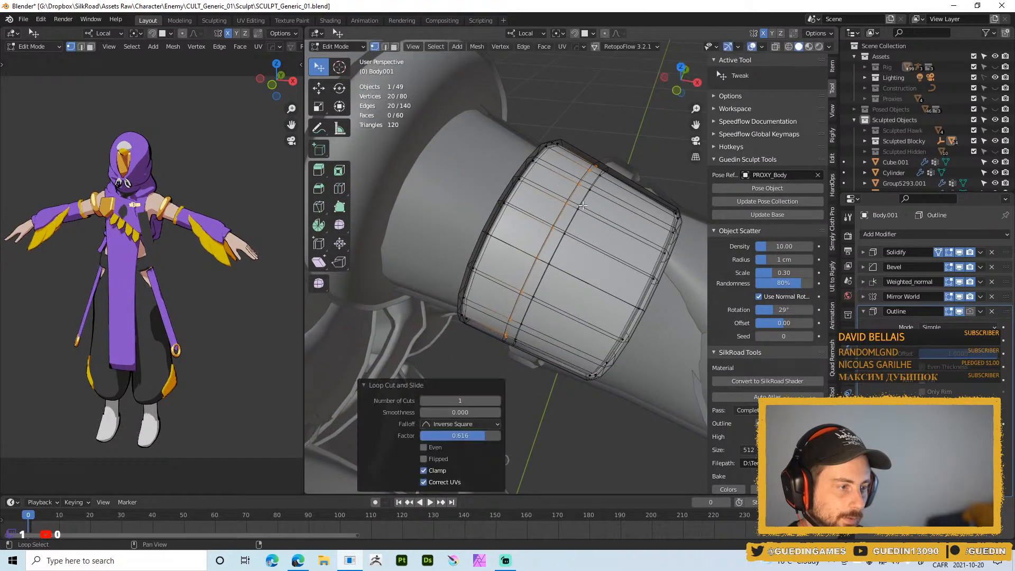
- Fatten the second loop by 0.341 cm and slide it along the band
key("alt+s")
left_click(587, 198)
key("alt+z")
mouse_move(587, 198)
middle_mouse_down()
mouse_move(630, 199)
mouse_move(616, 230)
mouse_move(610, 194)
middle_mouse_up()
left_click(587, 197)
key("alt+z")
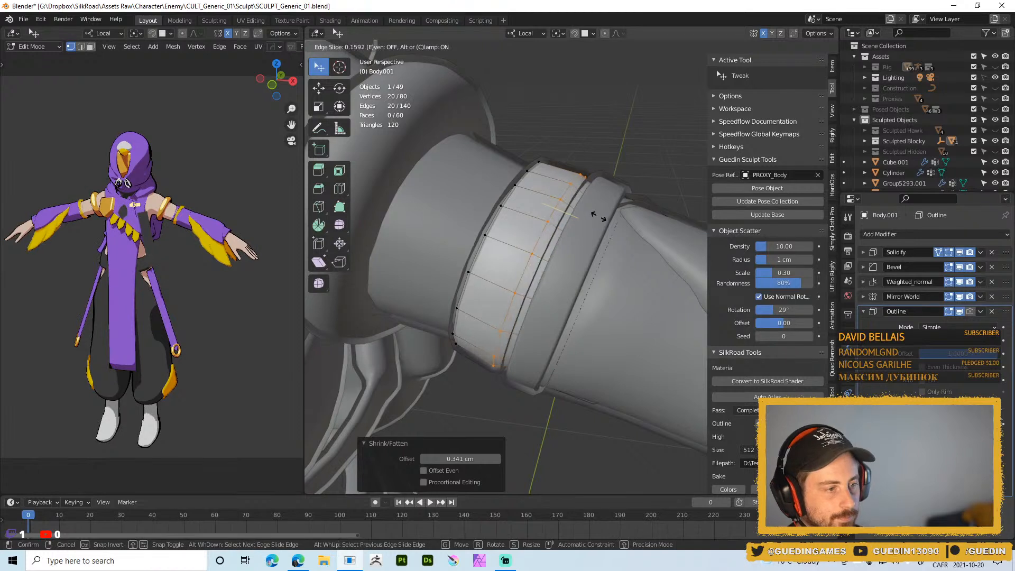
key("alt+a")
- Add a centred edge loop across the band's exposed part and shrink it with an offset of -0.11 cm
key("ctrl+r")
left_click(554, 181)
right_click(572, 184)
key("alt+s")
left_click(613, 197)
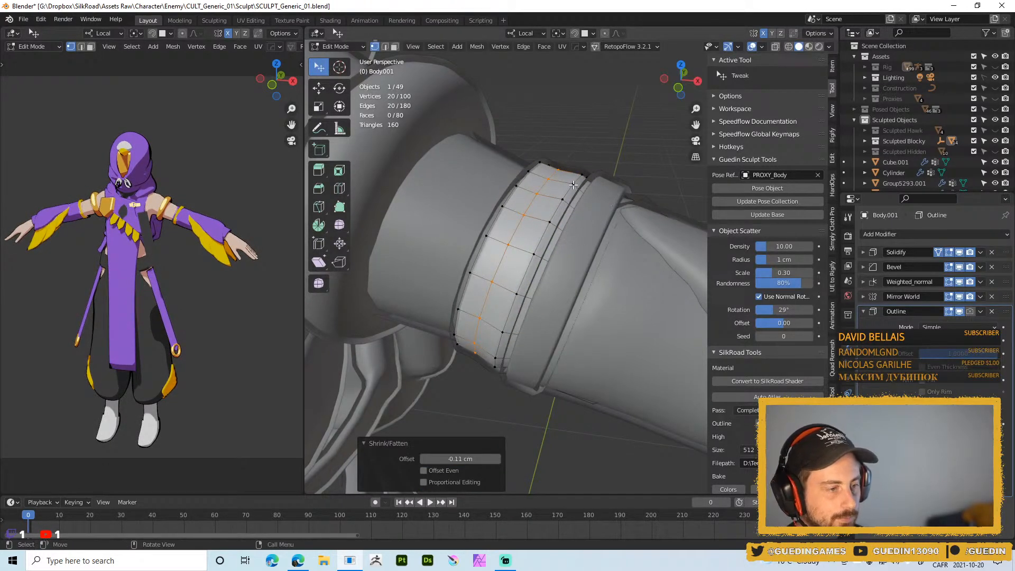
- Bevel the band's edge loop nearest the strap to a width of 0.174 cm and leave Edit Mode
key("ctrl+b")
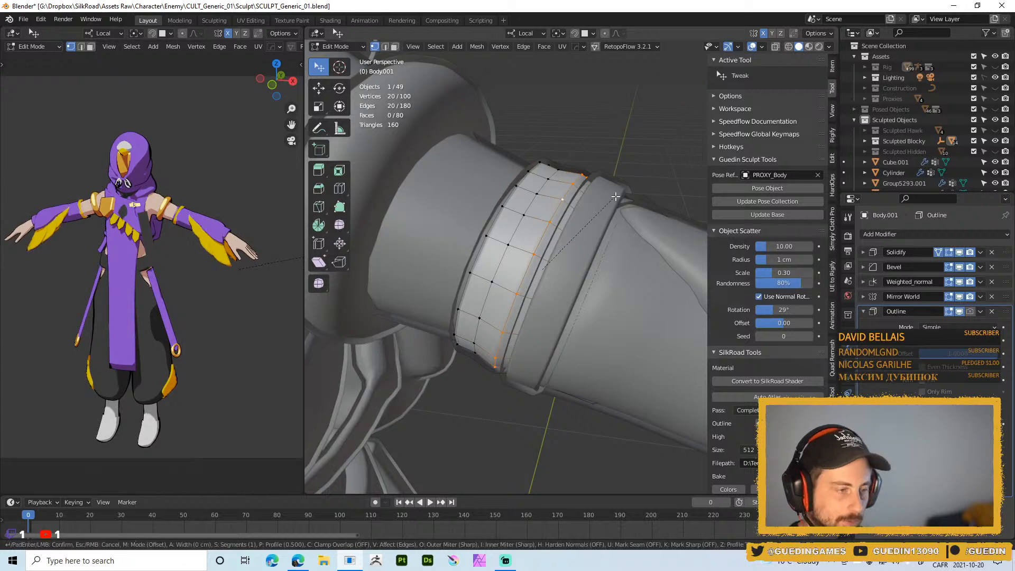
left_click(619, 196)
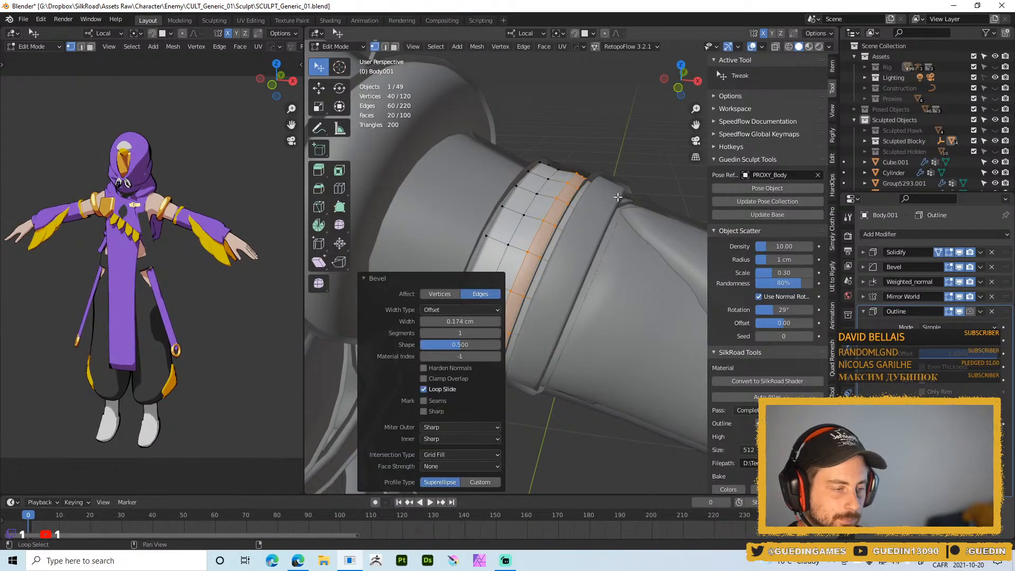
key("Tab")
- Compare the sculpted arm bands and sleeve with the coloured version of the character
middle_click_drag(583, 219, 559, 180)
scroll(565, 234, "down", 4)
scroll(586, 232, "down", 3)
scroll(208, 317, "up", 7)
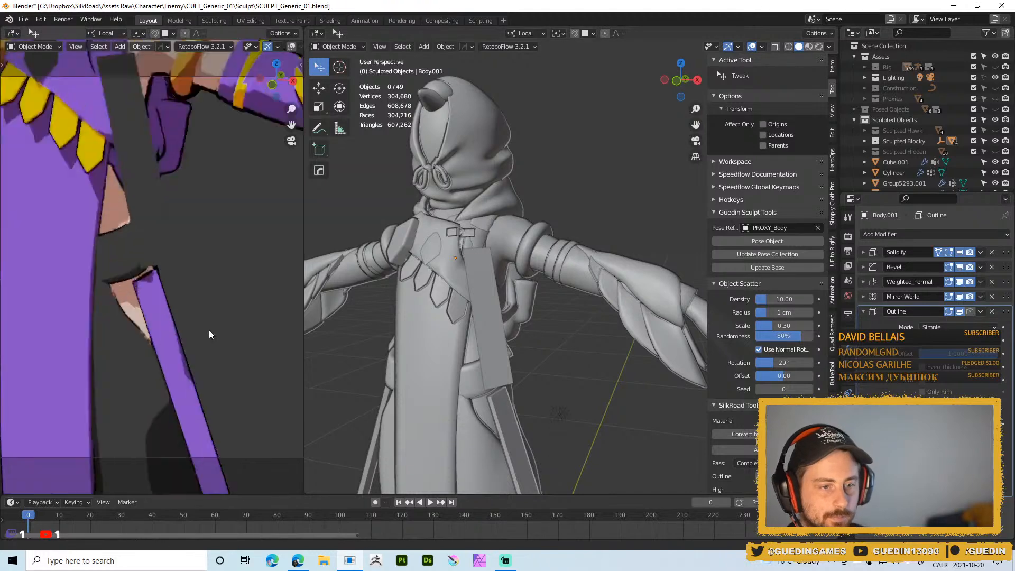
middle_click_drag(203, 183, 212, 203)
scroll(179, 138, "down", 3)
middle_click_drag(174, 121, 201, 222, "shift")
scroll(188, 223, "up", 3)
scroll(579, 275, "up", 5)
middle_click_drag(576, 317, 573, 402, "shift")
scroll(506, 262, "up", 2)
middle_click_drag(227, 259, 396, 192)
scroll(397, 192, "down", 8)
middle_click_drag(561, 161, 576, 239)
- Select the forearm sleeve and run Pose Object on it
left_click(572, 265)
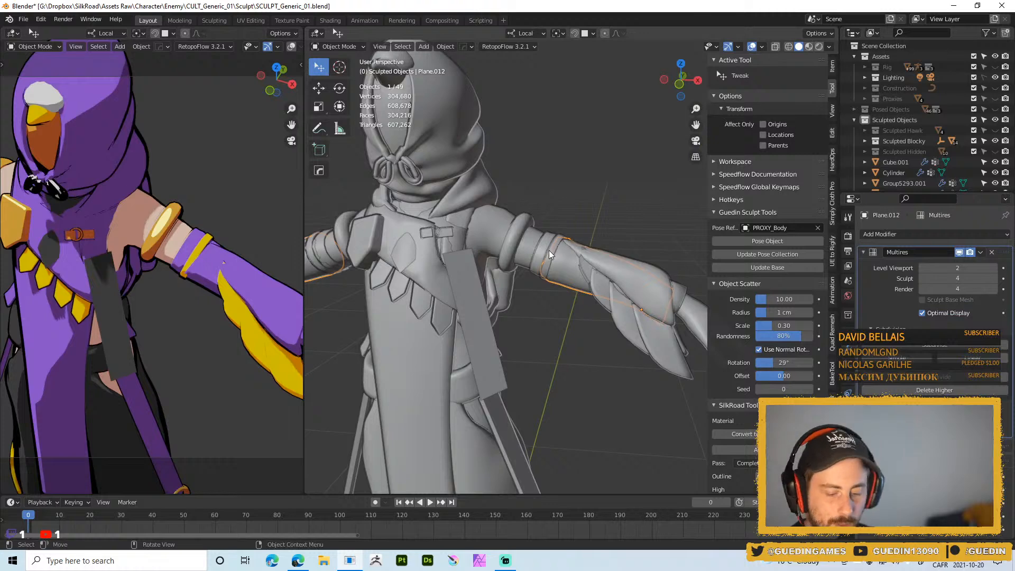
left_click(753, 241)
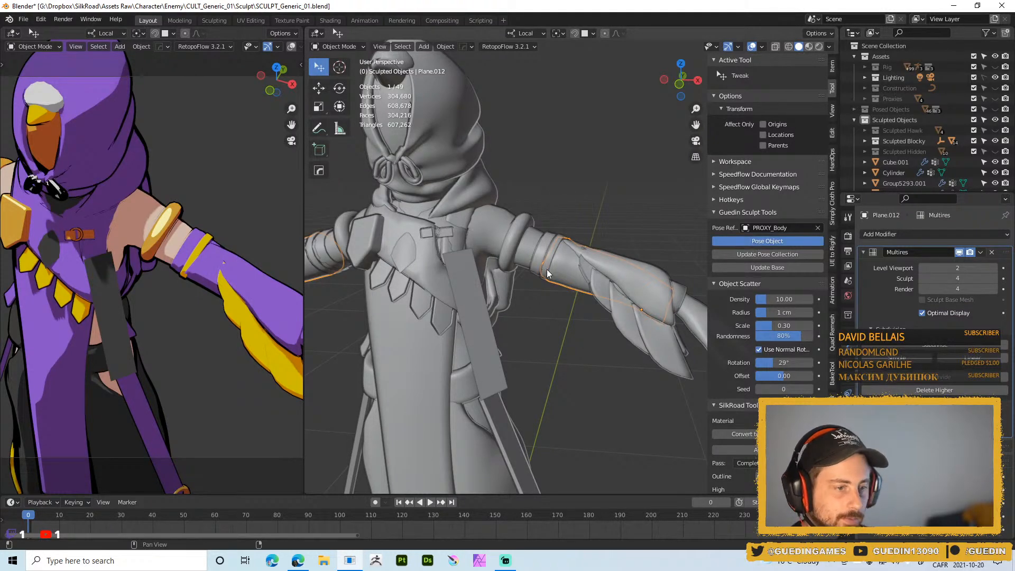
middle_click_drag(209, 289, 248, 217)
scroll(240, 253, "down", 4)
middle_click_drag(565, 228, 569, 323)
- Select the pointed forearm guard over the sleeve and turn on its wireframe display in Object Mode
left_click(619, 248)
mouse_move(619, 246)
middle_mouse_down()
mouse_move(608, 253)
mouse_move(585, 236)
mouse_move(615, 255)
middle_mouse_up()
key("ctrl+Tab")
left_click(586, 309)
key("ctrl+Tab")
left_click(492, 279)
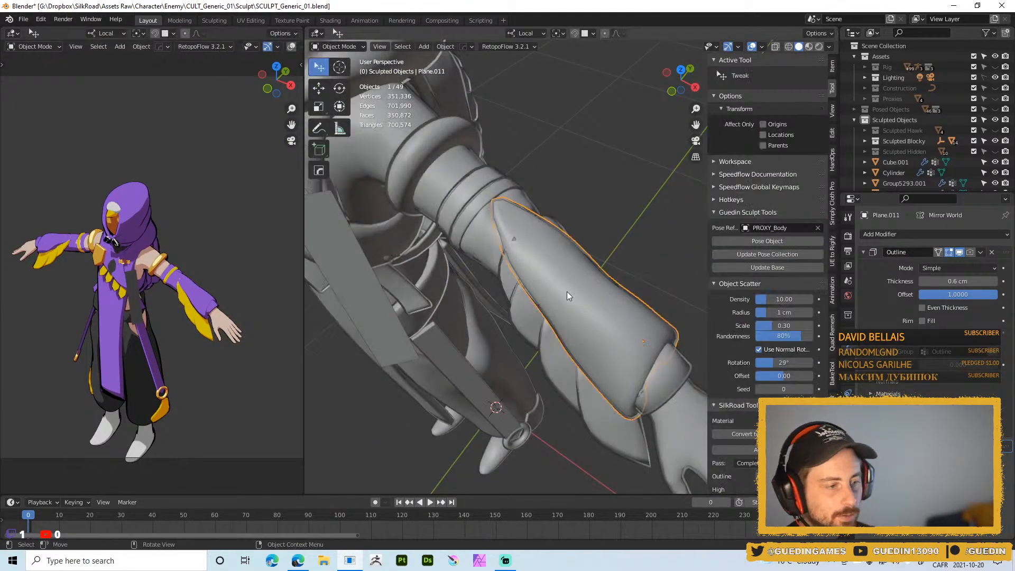
key("shift+w")
middle_click_drag(547, 266, 571, 250)
key("ctrl+Tab")
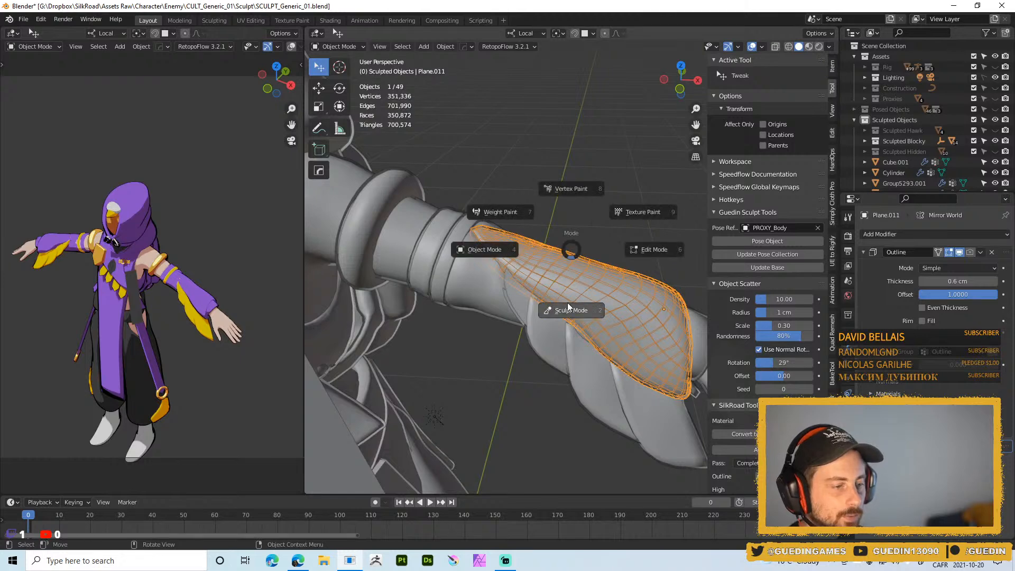
left_click(567, 303)
mouse_move(542, 300)
middle_mouse_down()
mouse_move(543, 275)
mouse_move(566, 259)
middle_mouse_up()
key("ctrl+Tab")
left_click(474, 280)
scroll(532, 290, "up", 2)
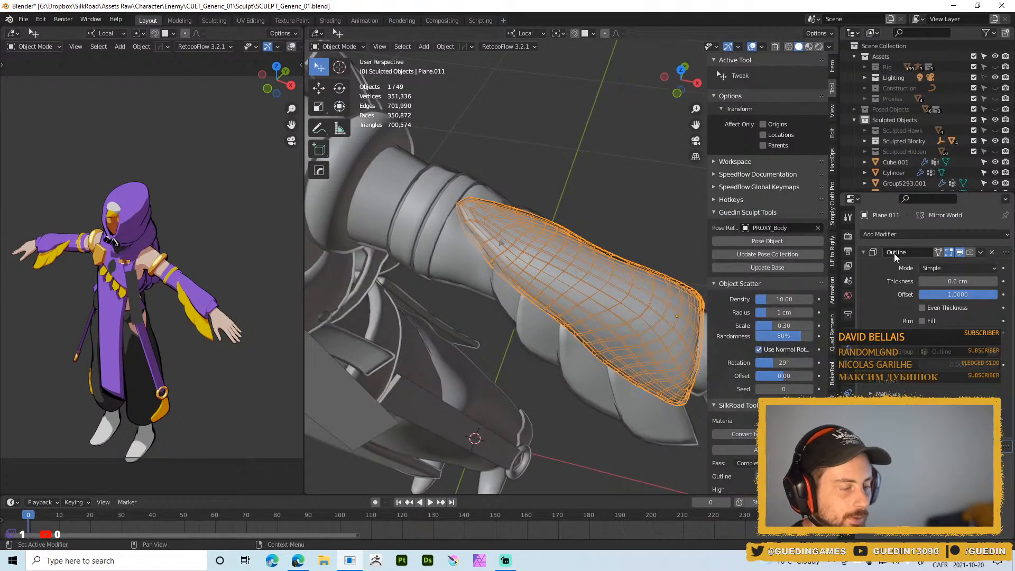
- Select the pointed forearm guard over the sleeve and switch it to Sculpt Mode
left_click_drag(550, 236, 569, 239)
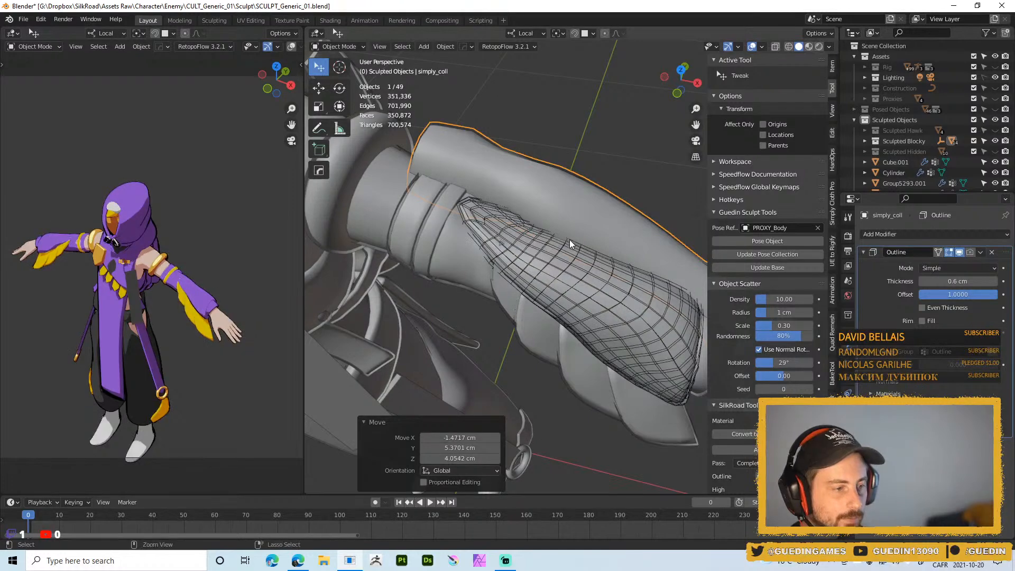
left_click(565, 227)
mouse_move(517, 262)
middle_mouse_down()
mouse_move(551, 251)
mouse_move(533, 277)
mouse_move(560, 274)
middle_mouse_up()
key("ctrl+Tab")
left_click(560, 319)
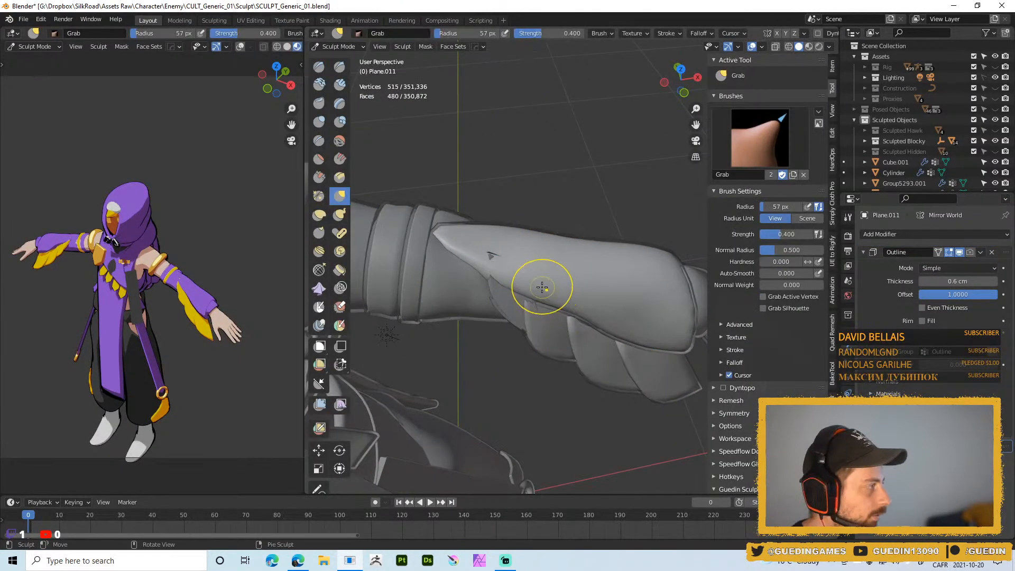
- Set the Grab brush radius to 88 px and reshape the upper part of the forearm guard near its point
key("f")
mouse_move(567, 284)
middle_mouse_down()
mouse_move(535, 291)
mouse_move(529, 321)
middle_mouse_up()
left_click(620, 291)
key("f")
left_click(591, 272)
left_click_drag(554, 245, 558, 243)
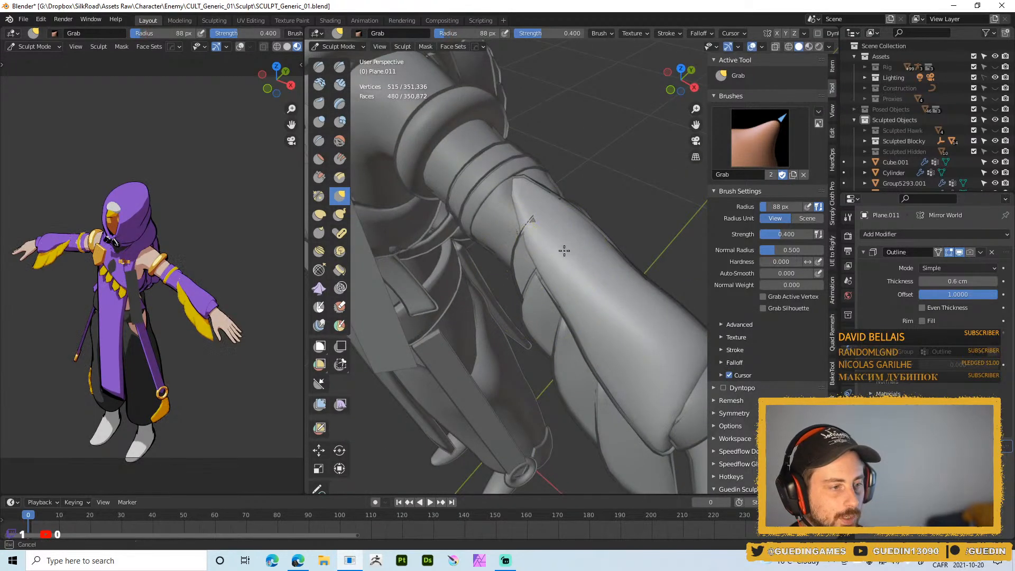
- Add a first Multires subdivision level to the guard and pull the edge near its point with Grab at radius 67 px
middle_click_drag(596, 267, 587, 236)
key("ctrl+0")
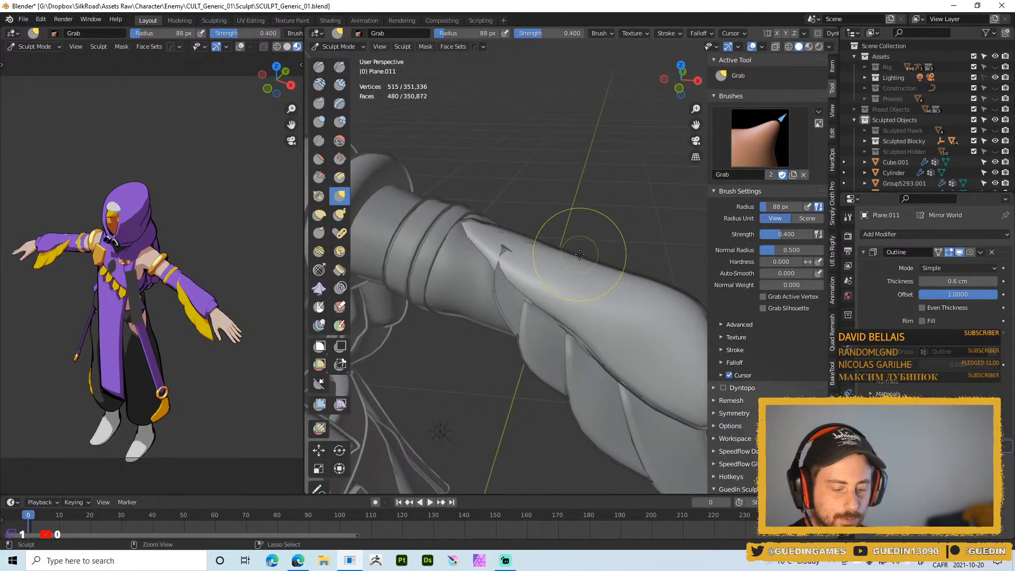
key("ctrl+1")
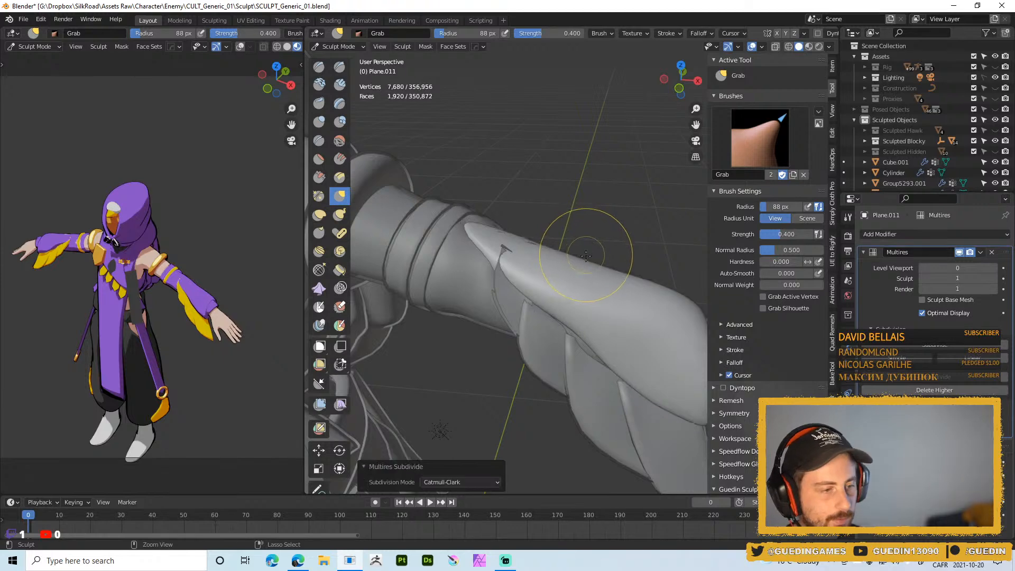
mouse_move(529, 262)
middle_mouse_down()
mouse_move(526, 224)
mouse_move(544, 273)
mouse_move(555, 233)
mouse_move(531, 227)
middle_mouse_up()
left_click(531, 226)
left_click_drag(555, 207, 545, 207)
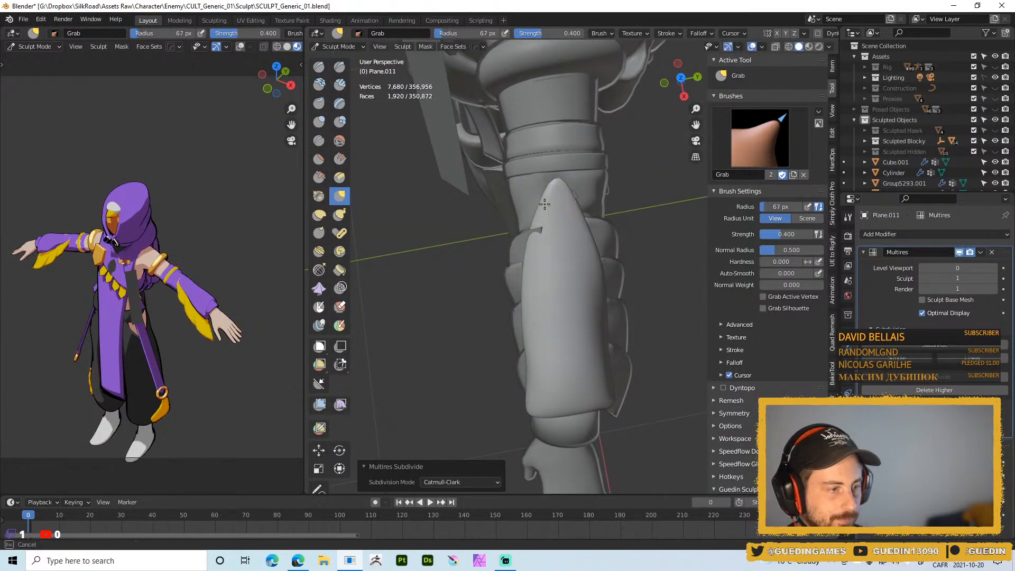
- Widen the guard's point against the arm band with Grab, using brush radii of 62 and 40 px
middle_click_drag(549, 204, 571, 192)
key("f")
left_click(604, 193)
left_click_drag(577, 206, 573, 207)
middle_click_drag(561, 177, 547, 162)
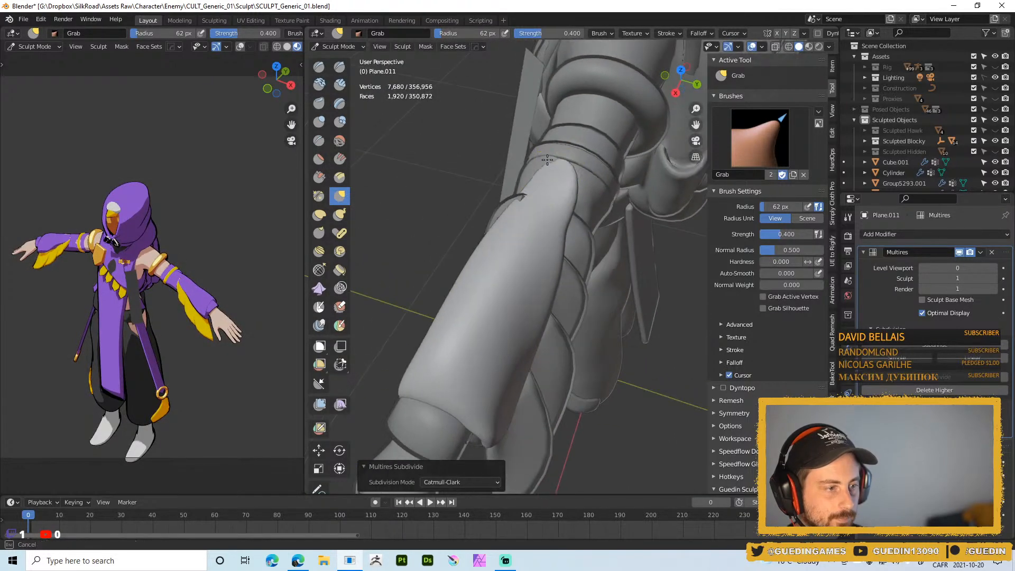
mouse_move(557, 157)
middle_mouse_down()
mouse_move(531, 156)
mouse_move(563, 192)
middle_mouse_up()
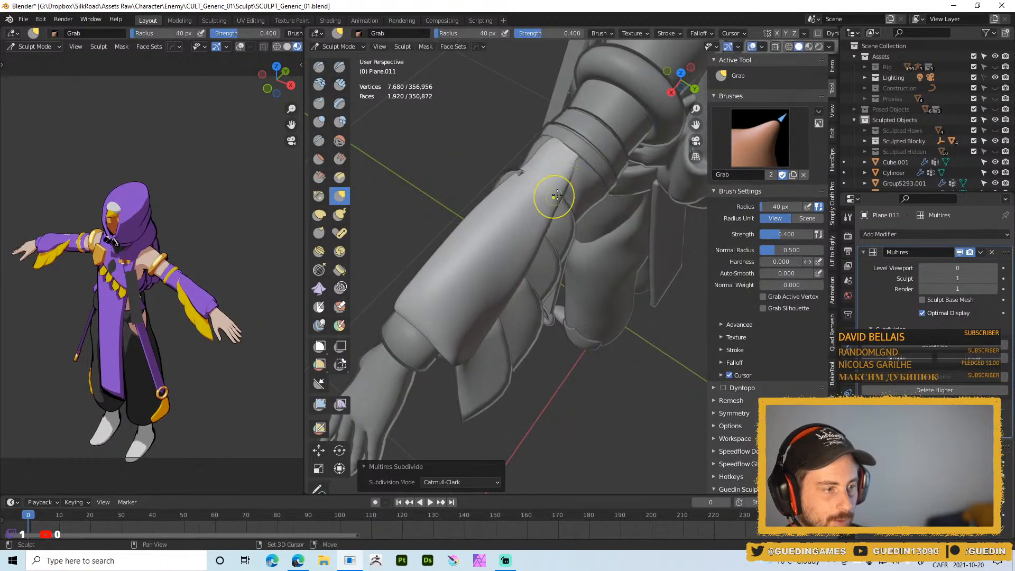
middle_click_drag(580, 162, 562, 168)
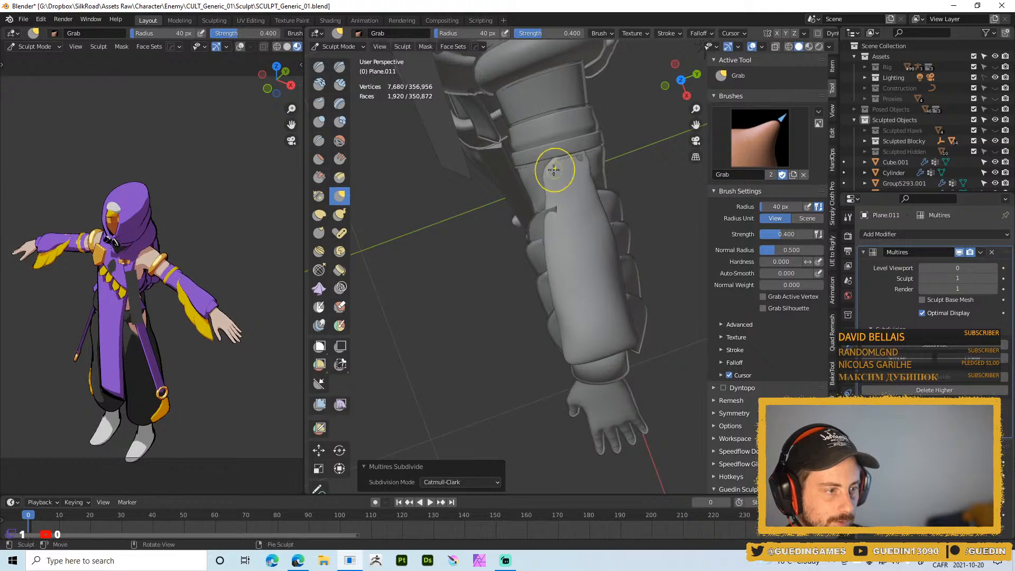
middle_click_drag(551, 157, 542, 189)
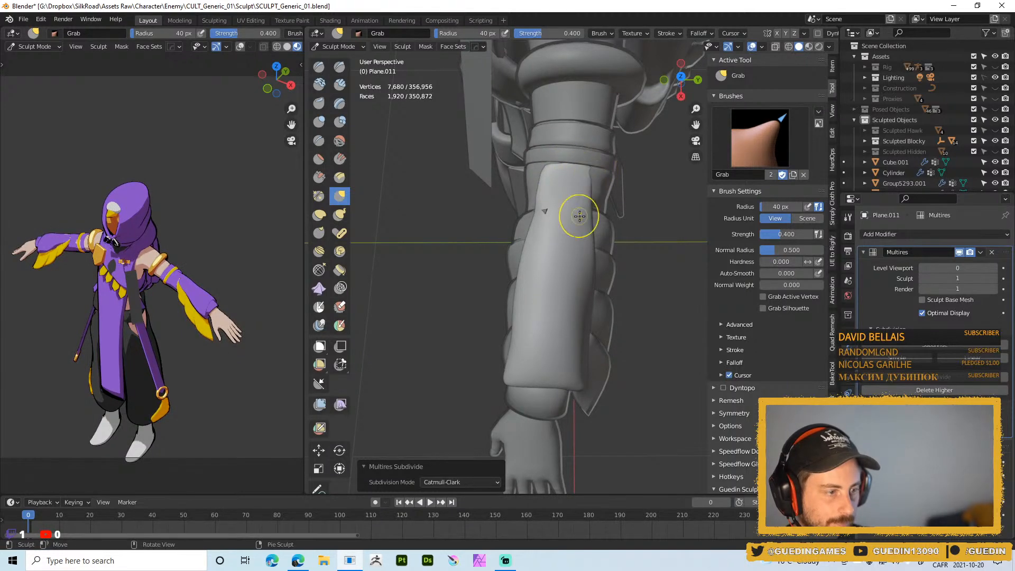
- Switch to the Draw brush at radius 29 px and build up the guard's side edge next to the arm band
key("x")
middle_click_drag(580, 216, 562, 283)
key("f")
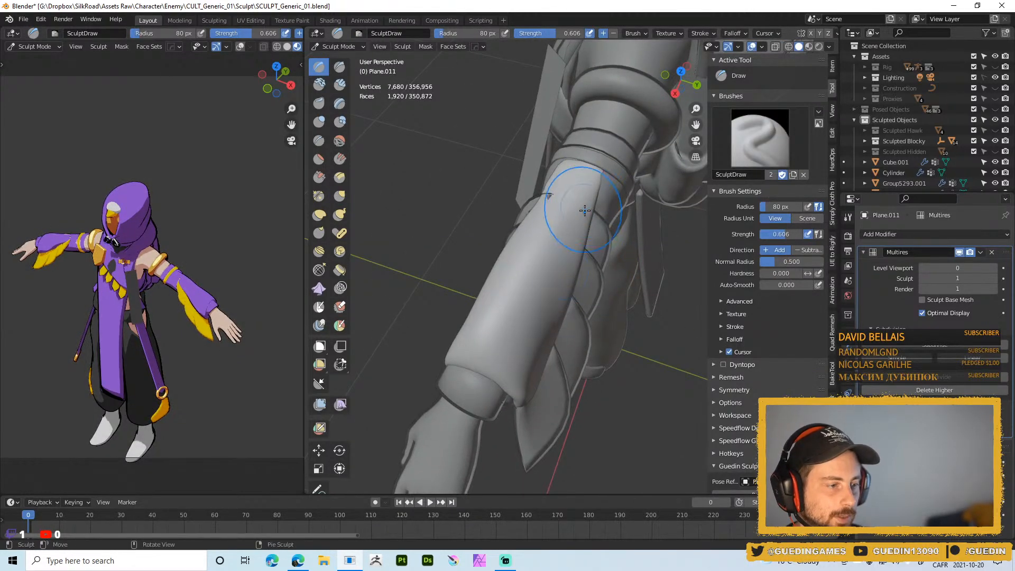
left_click(590, 205)
left_click_drag(609, 160, 600, 180)
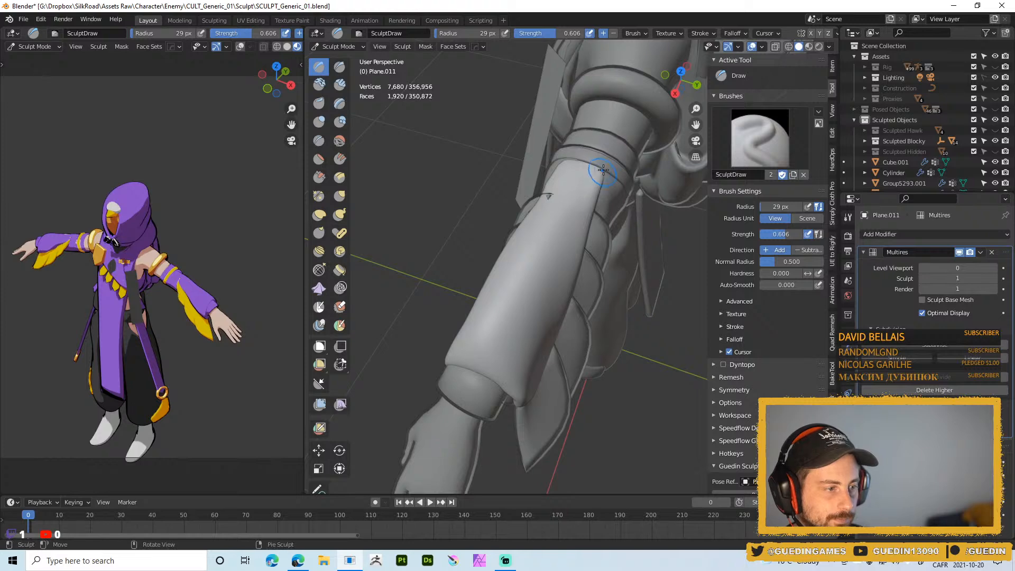
- Sculpt along the guard's long side edge and upper surface with the Draw brush at radius 28 px
middle_click_drag(598, 192, 544, 252)
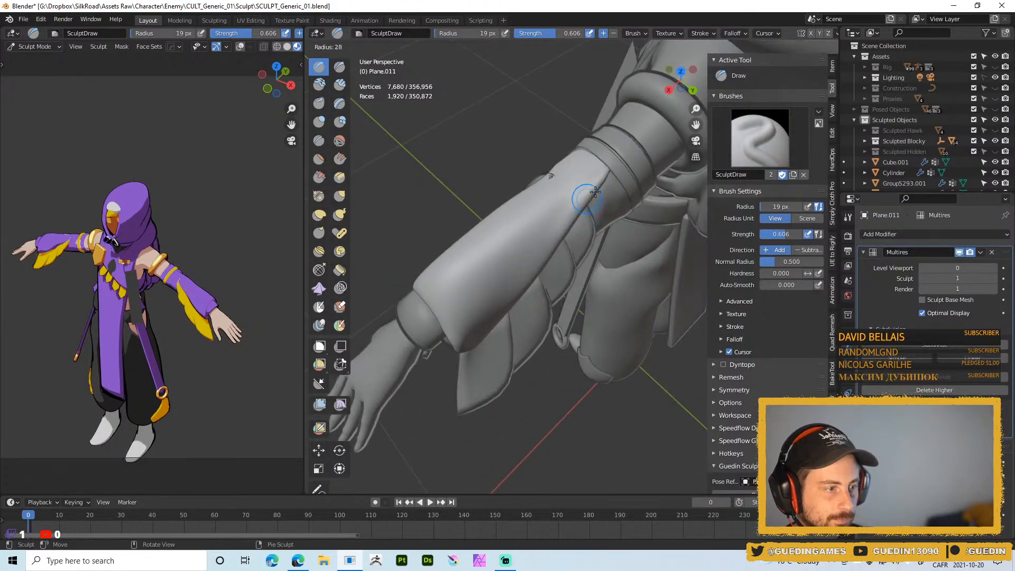
left_click_drag(611, 169, 517, 297)
middle_click_drag(516, 297, 501, 257)
left_click_drag(574, 203, 563, 212)
middle_click_drag(563, 212, 550, 183)
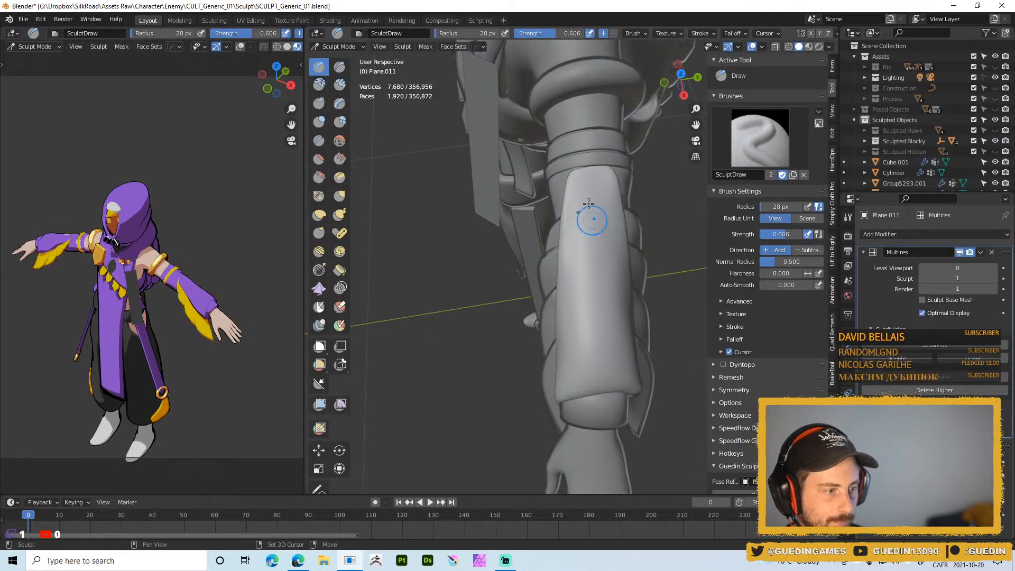
mouse_move(593, 219)
middle_mouse_down()
mouse_move(566, 205)
mouse_move(569, 164)
mouse_move(591, 142)
mouse_move(556, 182)
mouse_move(571, 195)
mouse_move(608, 172)
middle_mouse_up()
- Switch to the Grab brush and reshape the guard's upper end into a rounded tip, setting the radius to 58 px
key("g")
key("f")
left_click(595, 171)
left_click_drag(586, 170, 595, 167)
mouse_move(594, 167)
middle_mouse_down()
mouse_move(610, 152)
mouse_move(588, 151)
mouse_move(602, 154)
middle_mouse_up()
scroll(569, 166, "down", 5)
scroll(547, 193, "up", 3)
mouse_move(545, 199)
middle_mouse_down("shift")
mouse_move(551, 186)
mouse_move(560, 264)
mouse_move(557, 173)
middle_mouse_up("shift")
key("f")
left_click(529, 133)
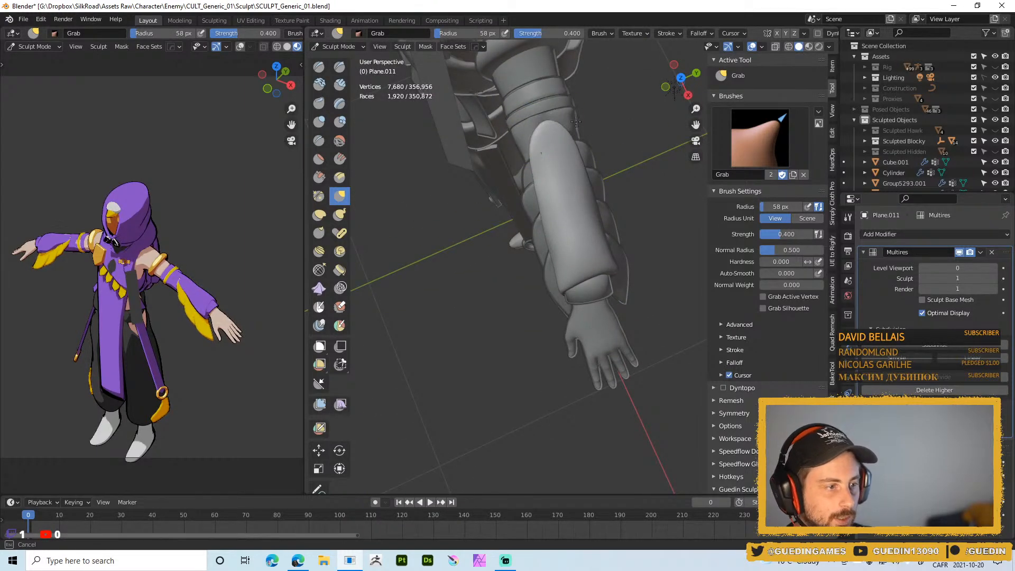
- Refine the guard's tip from several angles with Grab and set the brush radius to 39 px
mouse_move(538, 187)
middle_mouse_down()
mouse_move(566, 112)
mouse_move(556, 118)
mouse_move(558, 130)
mouse_move(570, 122)
mouse_move(565, 102)
mouse_move(538, 86)
middle_mouse_up()
left_click_drag(538, 86, 523, 78)
middle_click_drag(530, 102, 521, 125)
middle_click_drag(533, 159, 558, 85)
key("f")
left_click(578, 83)
left_click_drag(542, 79, 540, 101)
left_click(543, 107)
mouse_move(522, 196)
middle_mouse_down()
mouse_move(484, 99)
mouse_move(502, 113)
middle_mouse_up()
middle_click_drag(518, 178, 507, 228)
key("f")
left_click(483, 202)
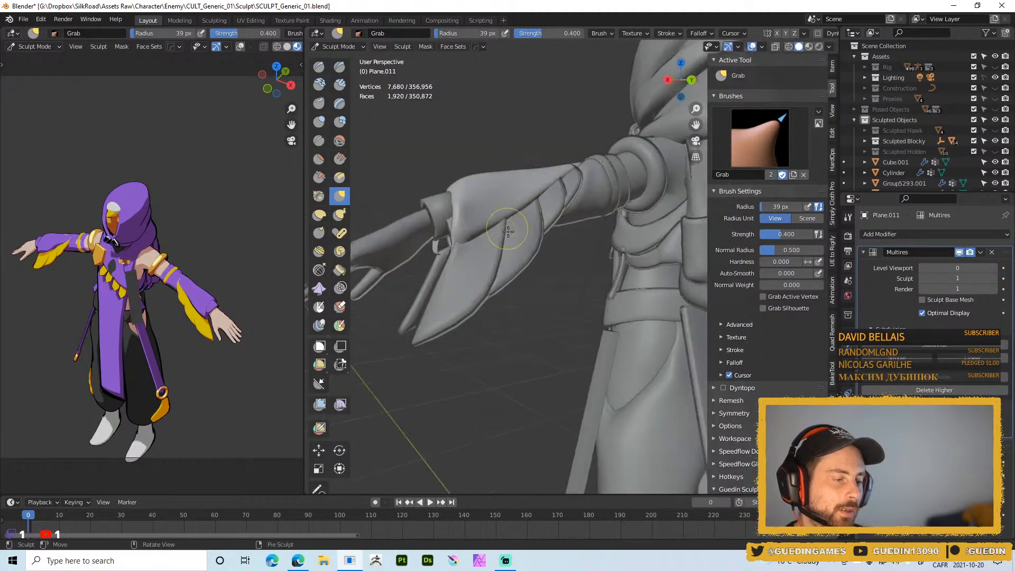
- Add a second Multires level to the guard and draw a fold near its wrist corner with the Draw brush at radius 19 px
key("x")
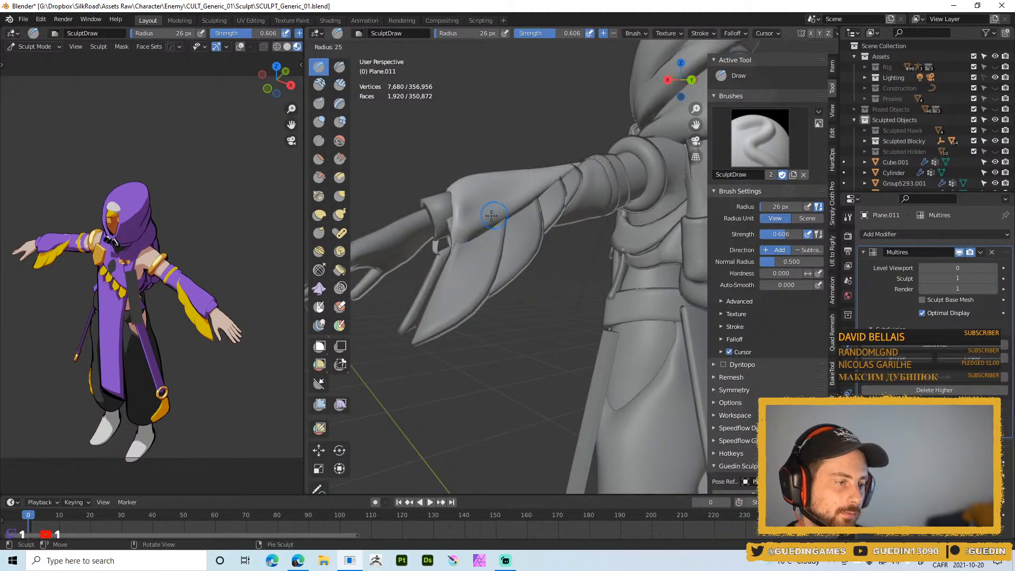
key("f")
left_click(487, 207)
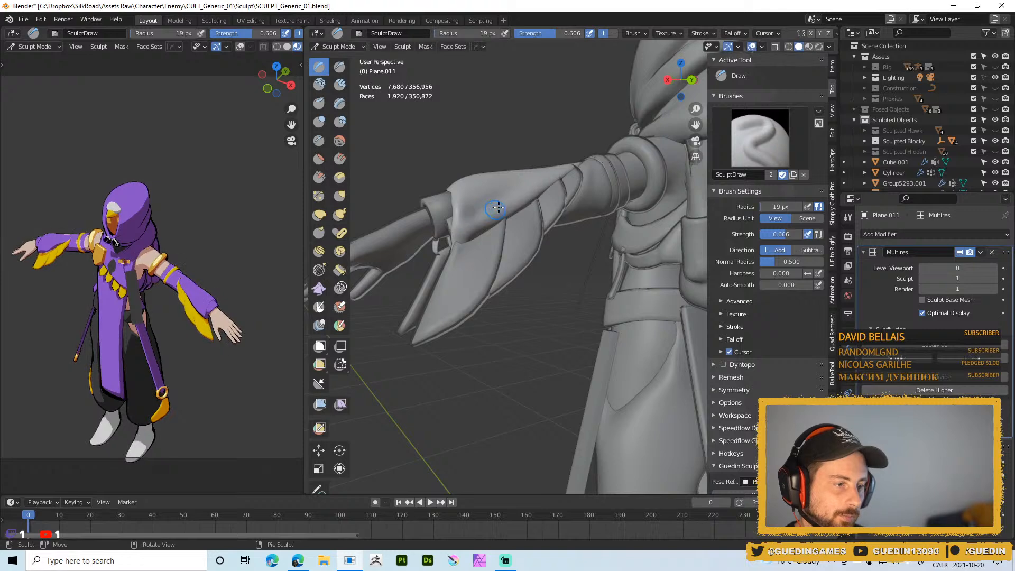
key("ctrl+d")
middle_click_drag(490, 202, 478, 227)
left_click_drag(462, 226, 499, 184)
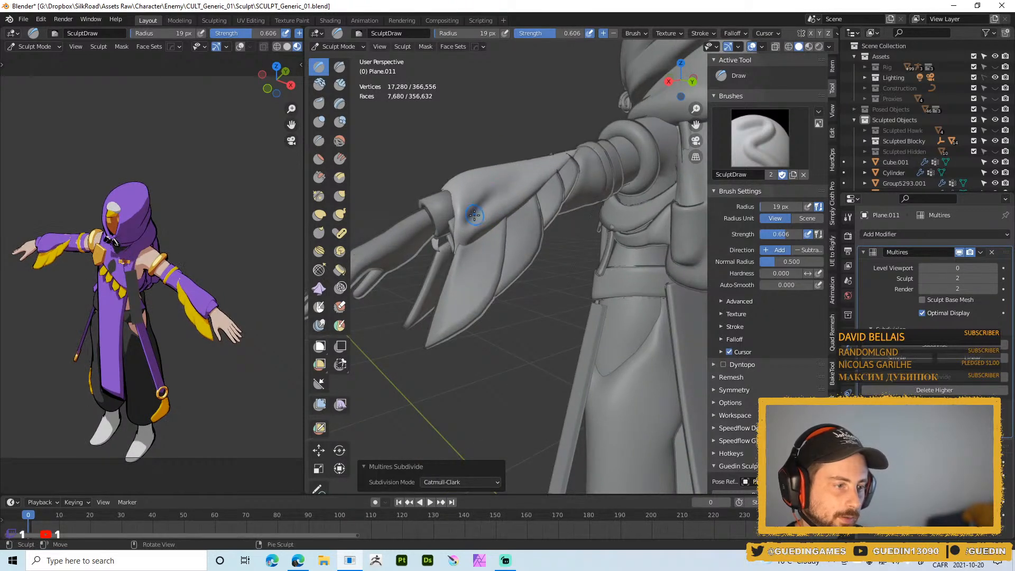
- Leave Sculpt Mode, set the guard's Multires Level Viewport to 2 and return to Sculpt Mode
middle_click_drag(509, 202, 540, 195)
key("ctrl+Tab")
left_click(458, 203)
left_click(591, 173)
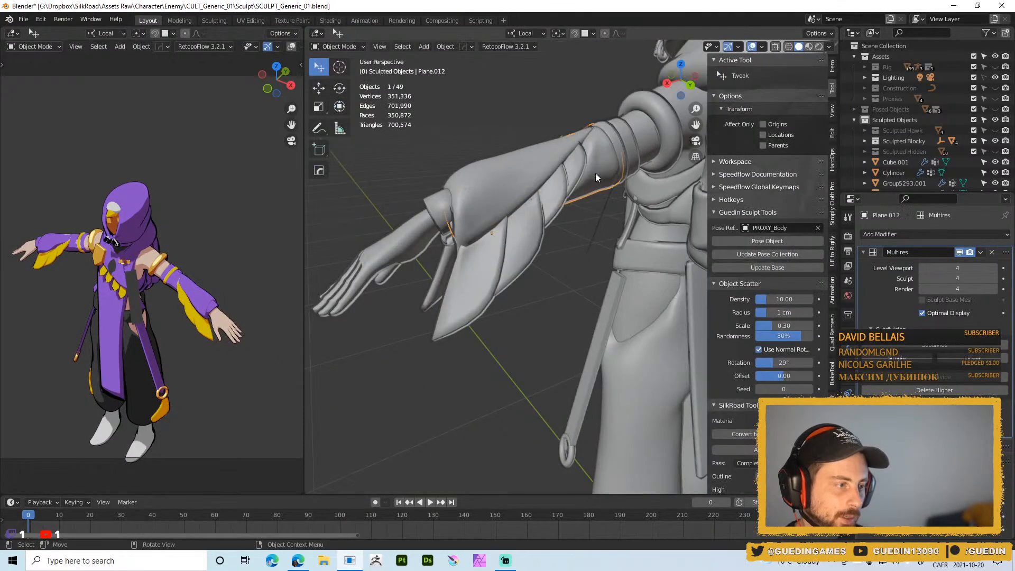
left_click(519, 196)
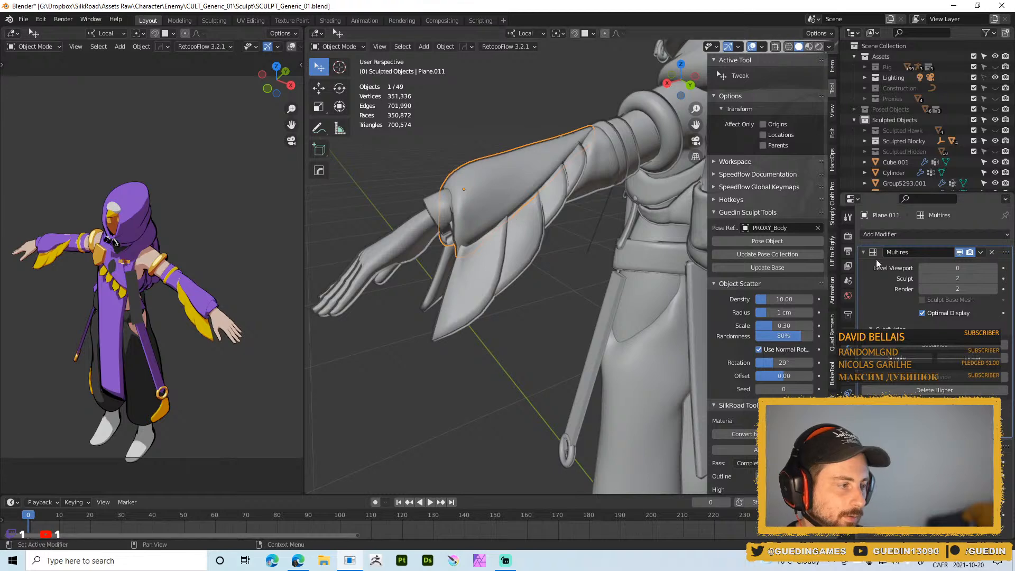
left_click_drag(954, 268, 978, 269)
key("ctrl+Tab")
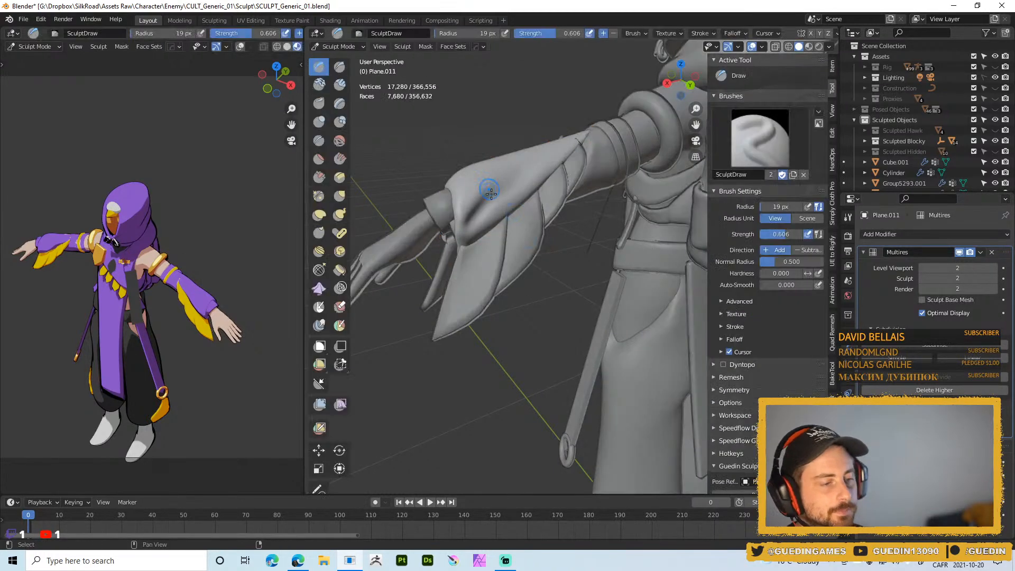
- Draw cloth folds running from the guard's wrist corner diagonally up across its side
left_click_drag(486, 200, 528, 168)
left_click_drag(529, 168, 493, 189)
middle_click_drag(493, 189, 481, 208)
key("f")
left_click(475, 208)
left_click_drag(472, 222, 527, 160)
- Undo the last stroke and draw a fold across the middle of the guard with a resized Draw brush
mouse_move(526, 160)
middle_mouse_down()
mouse_move(475, 227)
mouse_move(527, 169)
middle_mouse_up()
key("f")
left_click(546, 145)
key("ctrl+z")
mouse_move(497, 170)
left_mouse_down()
mouse_move(544, 136)
mouse_move(534, 165)
left_mouse_up()
- Sculpt small folds on the guard near its point with the Draw brush at radii of 14 and 18 px
middle_click_drag(556, 157, 511, 174)
key("f")
left_click(563, 134)
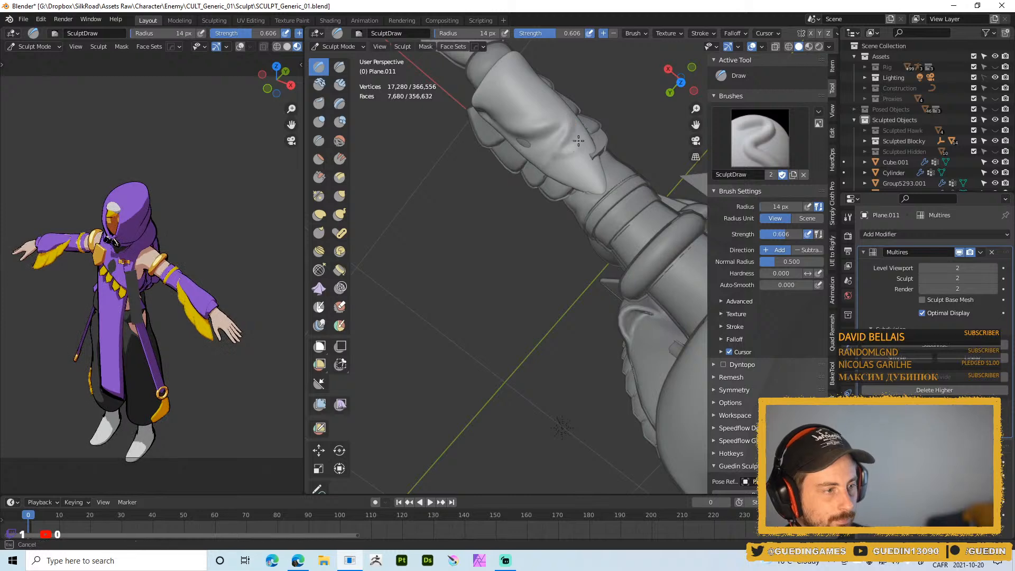
key("f")
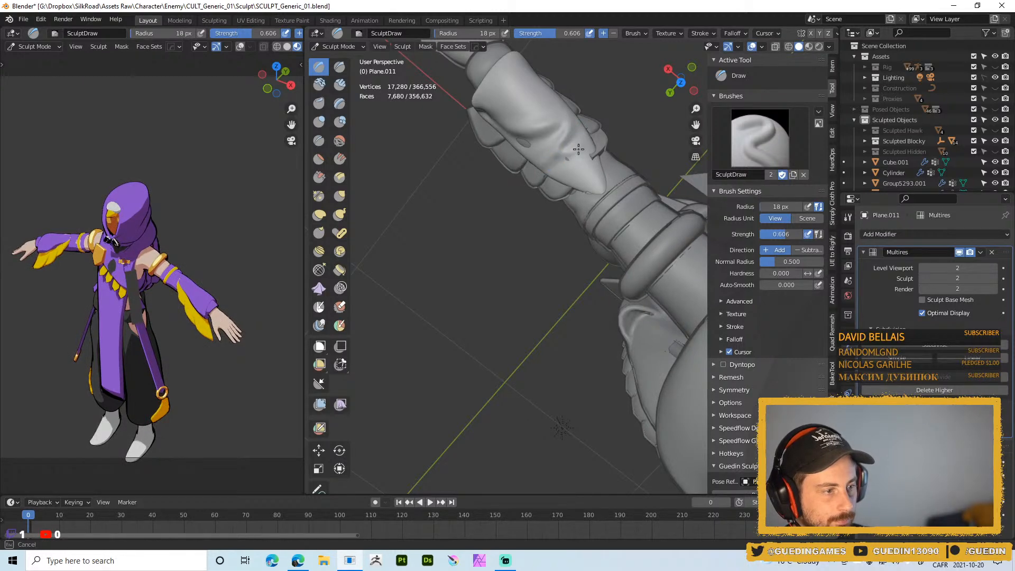
- Set the Draw brush radius to 35 px and sculpt broad strokes across the middle of the guard
middle_click_drag(546, 159, 524, 103)
middle_click_drag(455, 165, 550, 39, "ctrl")
middle_click_drag(524, 124, 507, 58, "ctrl")
mouse_move(445, 174)
middle_mouse_down()
mouse_move(534, 220)
mouse_move(544, 255)
mouse_move(528, 130)
middle_mouse_up()
key("f")
left_click(537, 129)
mouse_move(543, 97)
middle_mouse_down()
mouse_move(508, 100)
mouse_move(544, 182)
mouse_move(523, 155)
middle_mouse_up()
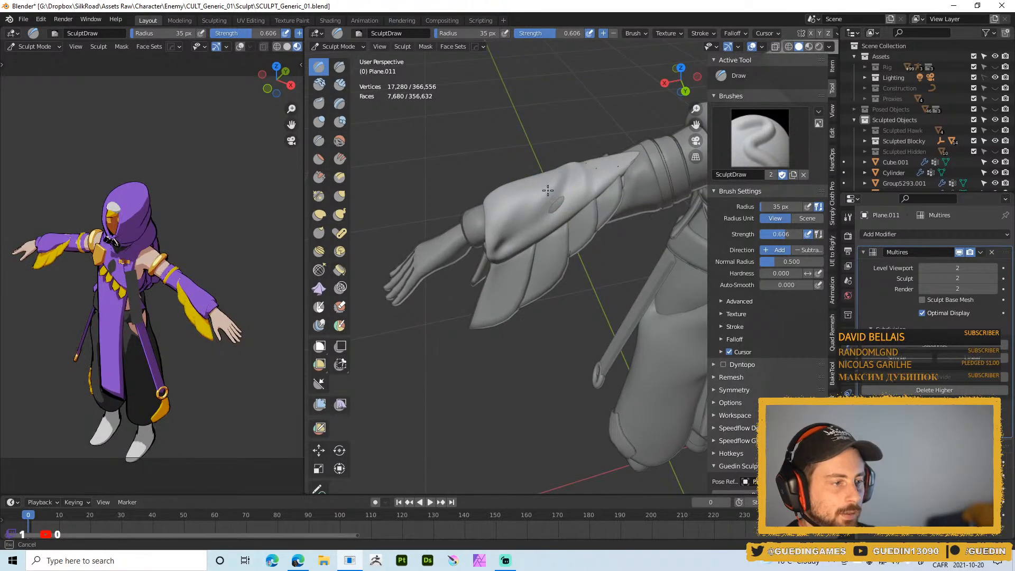
mouse_move(540, 186)
left_mouse_down()
mouse_move(563, 199)
mouse_move(551, 213)
left_mouse_up()
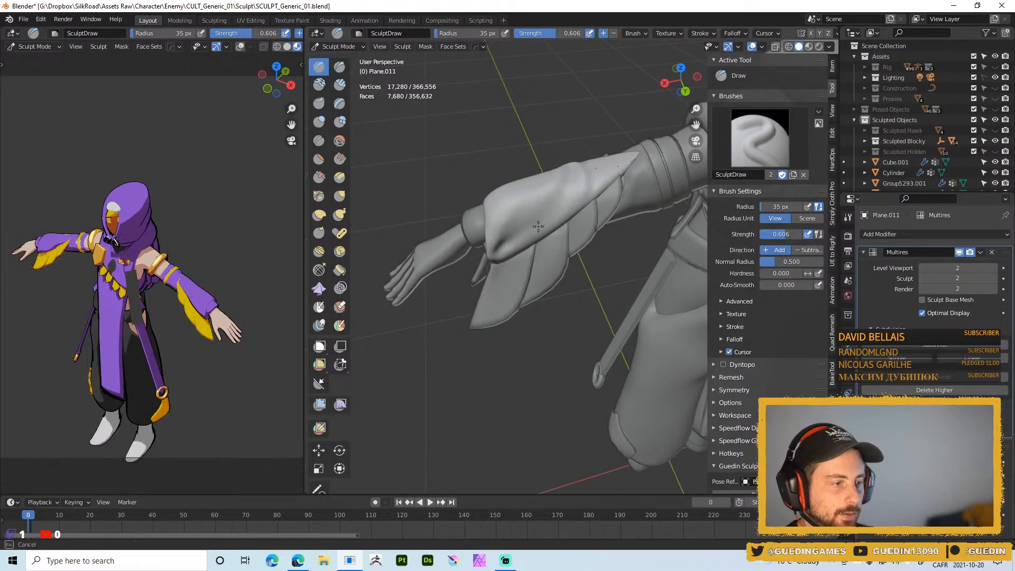
- Set the Draw brush radius to 15 px and draw a narrow fold from the guard's point down its upper surface
mouse_move(558, 165)
middle_mouse_down()
mouse_move(589, 164)
mouse_move(586, 180)
mouse_move(561, 161)
mouse_move(571, 150)
middle_mouse_up()
key("f")
left_click(554, 178)
key("f")
left_click(564, 144)
key("f")
left_click(554, 138)
left_click_drag(545, 129, 564, 179)
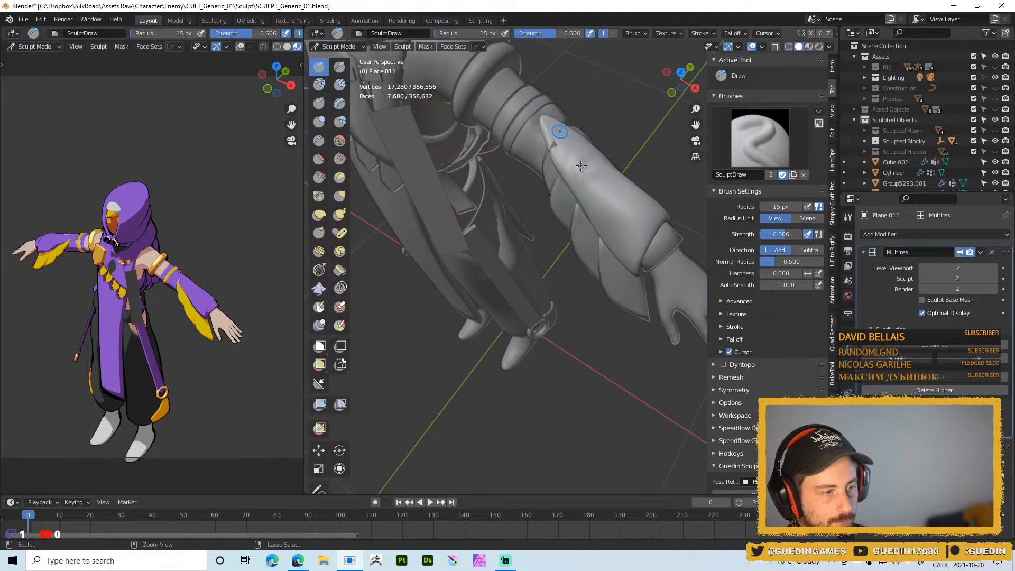
- Sculpt folds on the guard's front side below its point, raising the Draw brush radius to 24 px
middle_click_drag(573, 146, 570, 167)
middle_click_drag(587, 211, 588, 177)
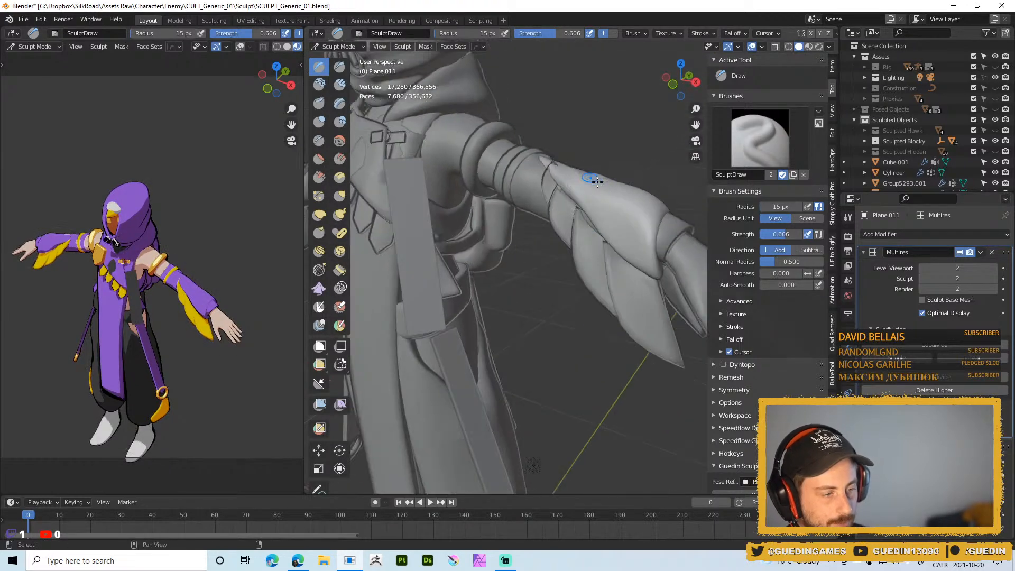
mouse_move(568, 186)
left_mouse_down()
mouse_move(630, 254)
mouse_move(598, 190)
left_mouse_up()
key("f")
left_click(648, 260)
middle_click_drag(598, 190, 601, 181)
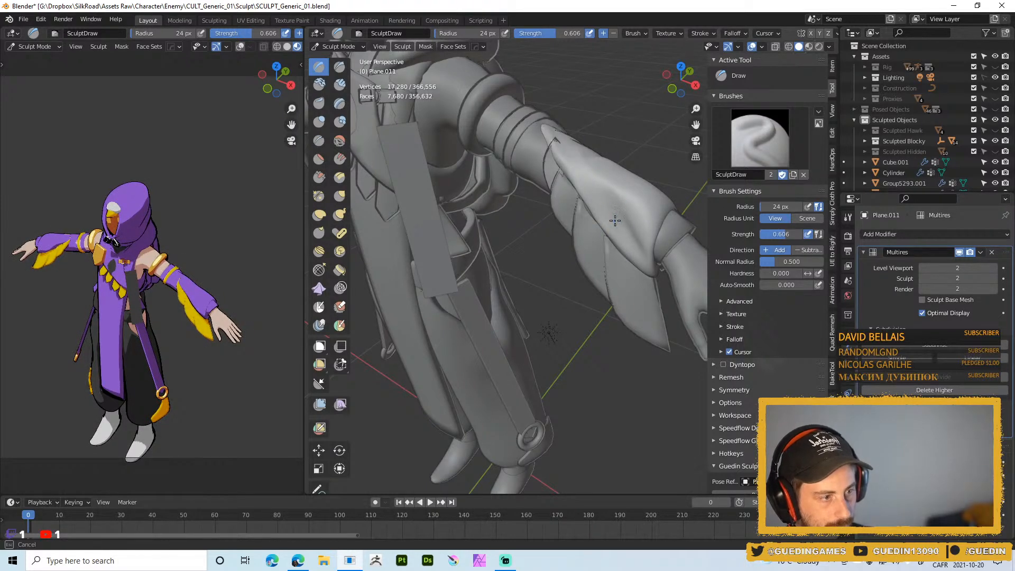
middle_click_drag(611, 208, 624, 200)
- Switch to the Grab brush and adjust the guard's lower edge and point with radii of 79 and 50 px
mouse_move(576, 171)
middle_mouse_down()
mouse_move(624, 211)
mouse_move(580, 193)
mouse_move(596, 209)
mouse_move(550, 215)
middle_mouse_up()
key("g")
left_click(604, 206)
key("f")
left_click(621, 206)
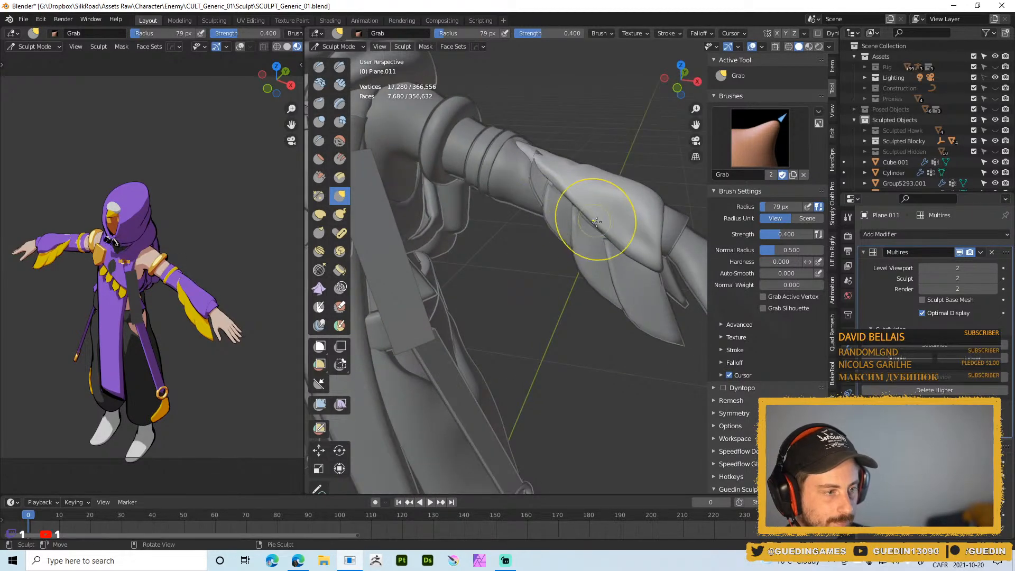
key("f")
left_click(557, 175)
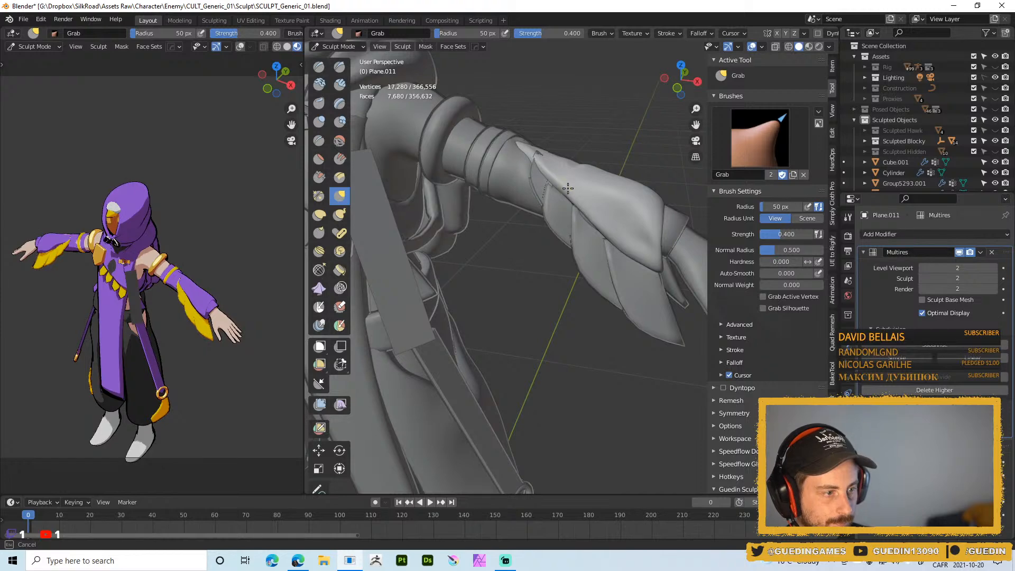
- Switch the sculpting viewport to the coloured Material Preview shading and view the whole character
mouse_move(563, 197)
middle_mouse_down()
mouse_move(585, 182)
mouse_move(608, 102)
mouse_move(583, 208)
mouse_move(643, 172)
mouse_move(515, 240)
mouse_move(598, 106)
middle_mouse_up()
scroll(643, 172, "up", 4)
key("z")
left_click(608, 227)
scroll(605, 229, "down", 4)
scroll(560, 226, "down", 5)
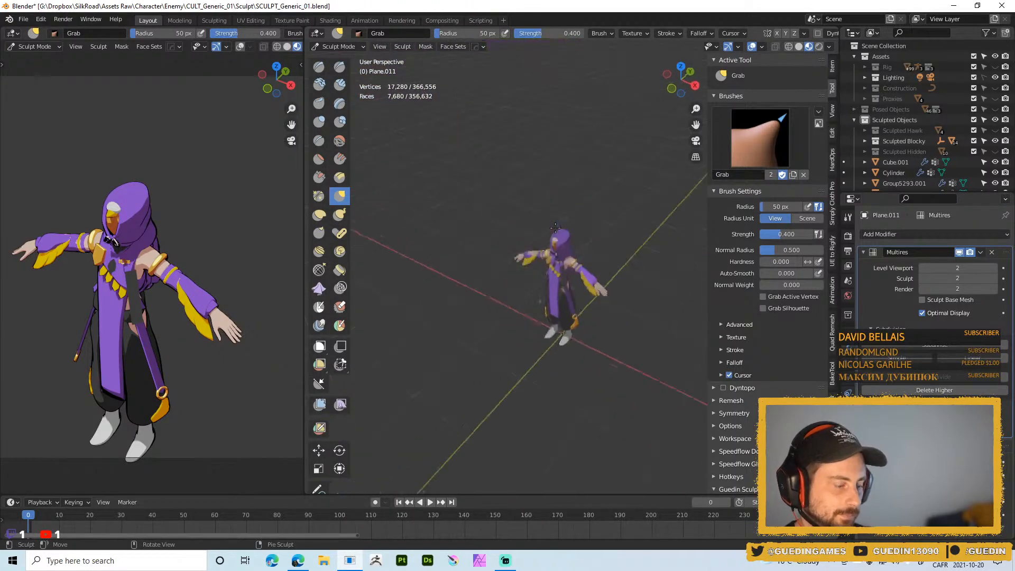
- Hide the viewport overlays and examine the coloured character's sleeves and forearm guards
key("KP_0")
scroll(578, 313, "up", 3)
middle_click_drag(578, 312, 595, 212, "shift")
middle_click_drag(594, 211, 595, 177)
middle_click_drag(662, 177, 568, 219, "shift")
key("alt+shift+z")
scroll(627, 232, "up", 1)
scroll(624, 206, "down", 4)
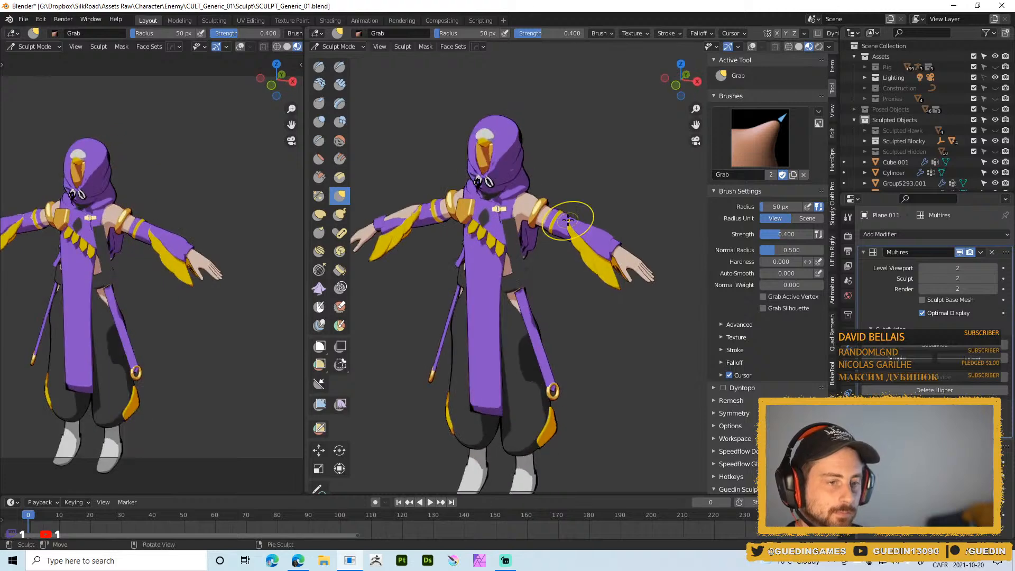
- Reframe the reference viewport to show the full coloured character from the front
scroll(148, 230, "down", 5)
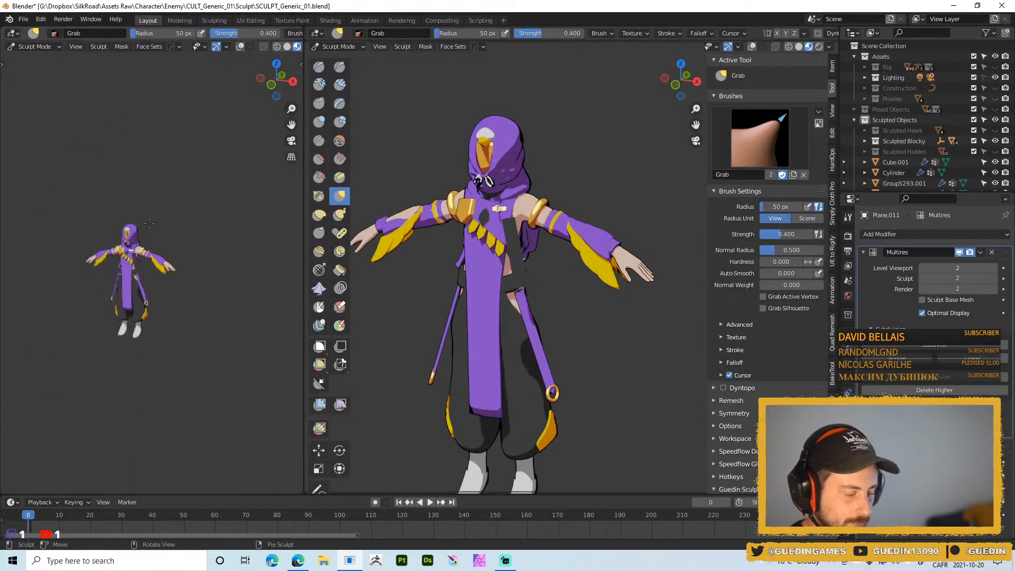
scroll(158, 324, "up", 4)
middle_click_drag(158, 324, 208, 319)
middle_click_drag(209, 319, 159, 262, "shift")
scroll(164, 257, "up", 1)
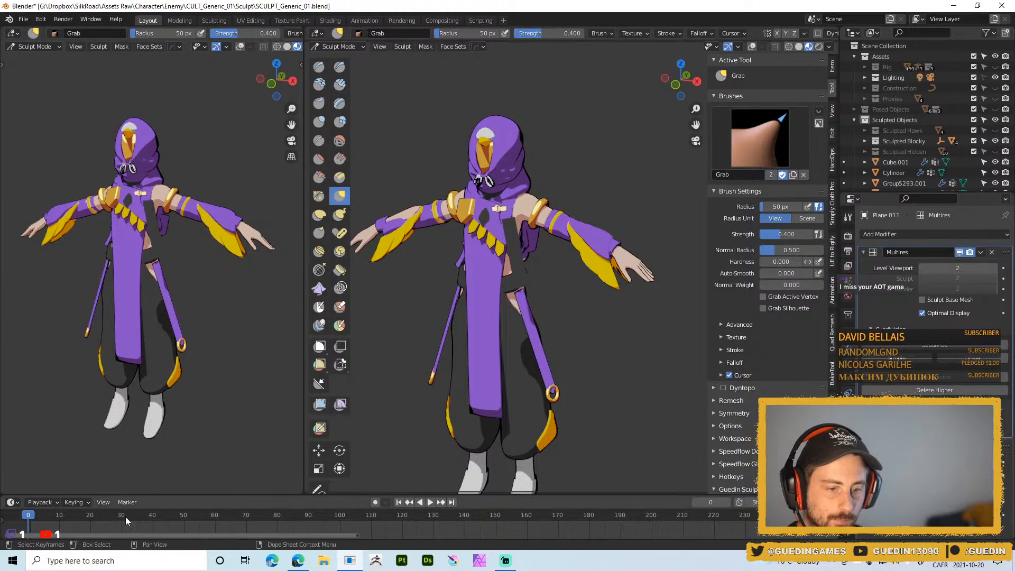
- Preview the character's pose at frame 20 and set the timeline to frame 10
left_click(91, 515)
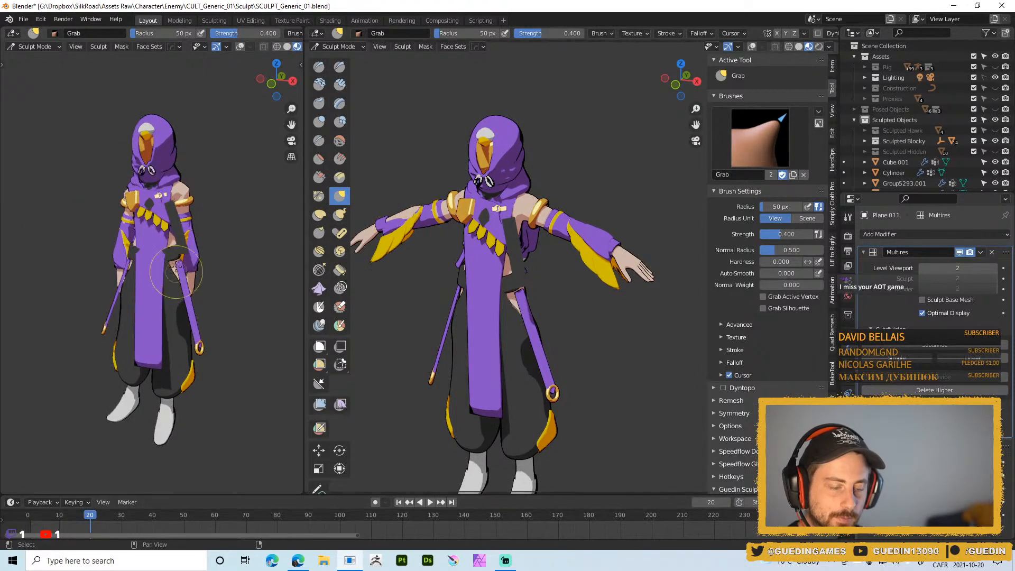
middle_click_drag(164, 475, 193, 478)
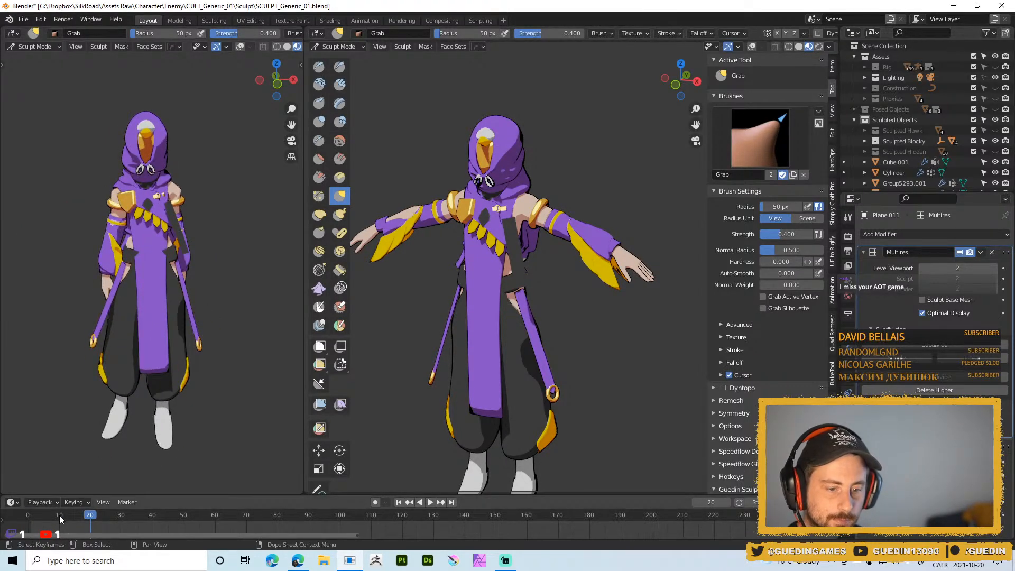
left_click(60, 517)
middle_click_drag(203, 331, 252, 331)
- Switch the sculpting viewport to Solid shading and frame the sleeve around the forearm guard's pointed tip
middle_click_drag(540, 311, 559, 318)
mouse_move(564, 195)
middle_mouse_down("alt")
mouse_move(593, 196)
mouse_move(630, 160)
middle_mouse_up("alt")
scroll(573, 189, "up", 5)
mouse_move(586, 197)
middle_mouse_down()
mouse_move(583, 185)
mouse_move(540, 222)
middle_mouse_up()
key("z")
scroll(571, 265, "up", 4)
middle_click_drag(571, 265, 652, 156)
scroll(535, 271, "down", 6)
scroll(652, 156, "up", 4)
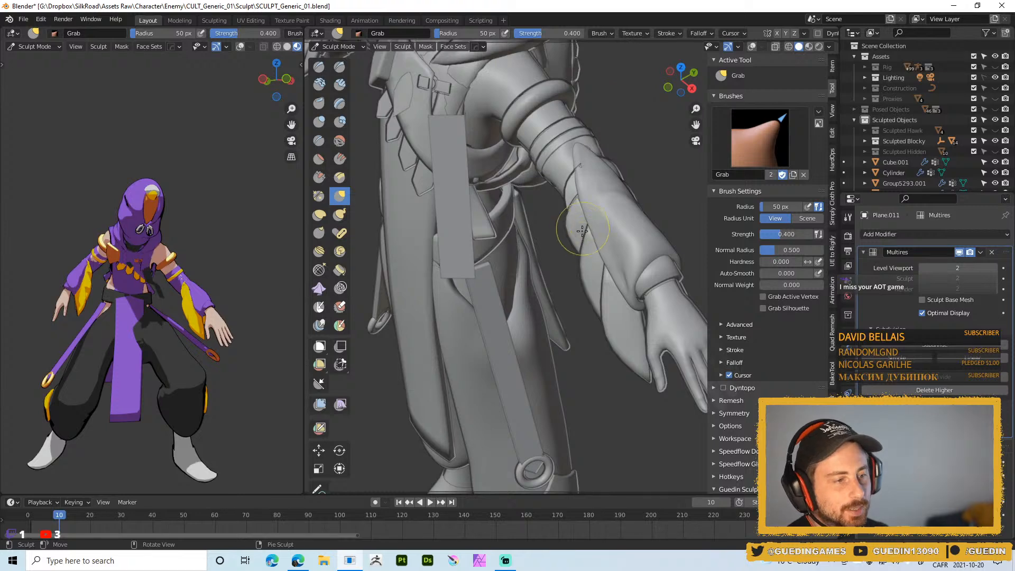
middle_click_drag(582, 259, 609, 220)
scroll(550, 172, "up", 2)
middle_click_drag(553, 181, 508, 219, "shift")
- Switch sculpting to the sleeve mesh with overlays shown and adjust it near the guard's tip using Grab at 25 px
key("f")
left_click(510, 217)
key("alt+q")
key("shift+alt+z")
middle_click_drag(511, 219, 505, 197)
key("f")
left_click(503, 197)
left_click_drag(503, 197, 500, 198)
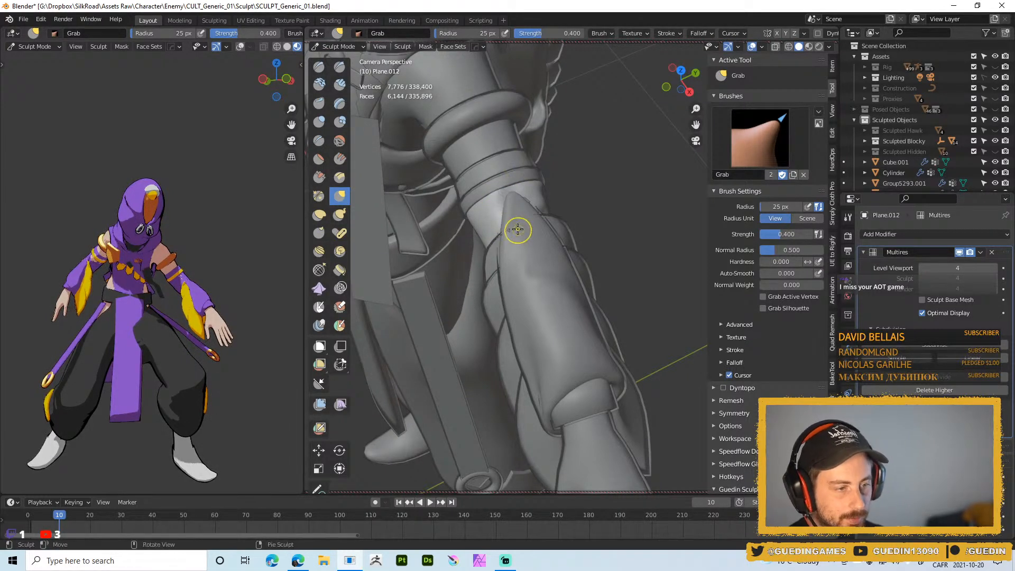
- Build up the sleeve cloth around the guard's pointed tip with the Draw brush at radii of 18 and 24 px
key("x")
left_click(502, 195)
left_click_drag(503, 197, 504, 204)
key("f")
left_click(508, 204)
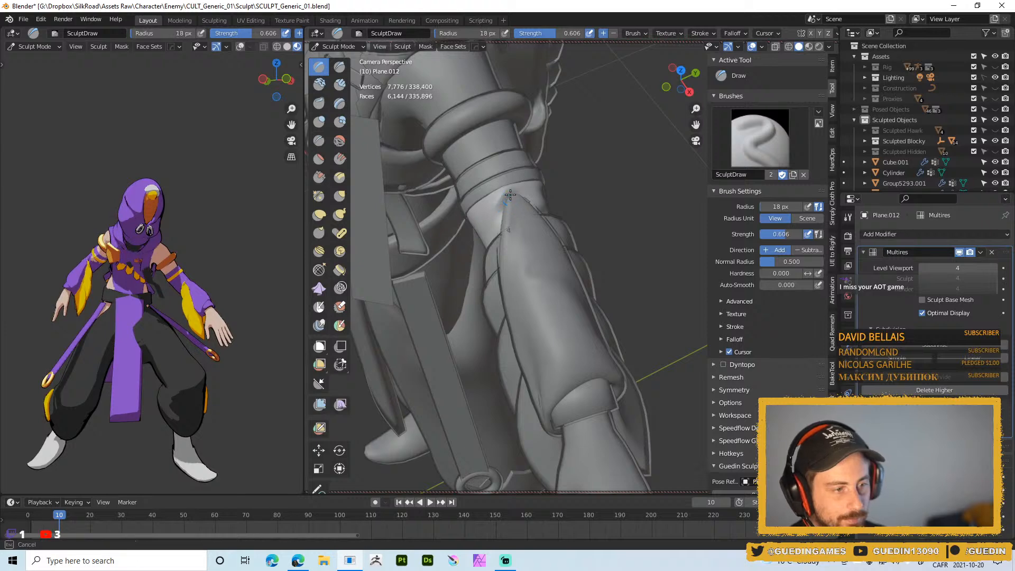
middle_click_drag(507, 202, 502, 206)
key("f")
left_click(502, 200)
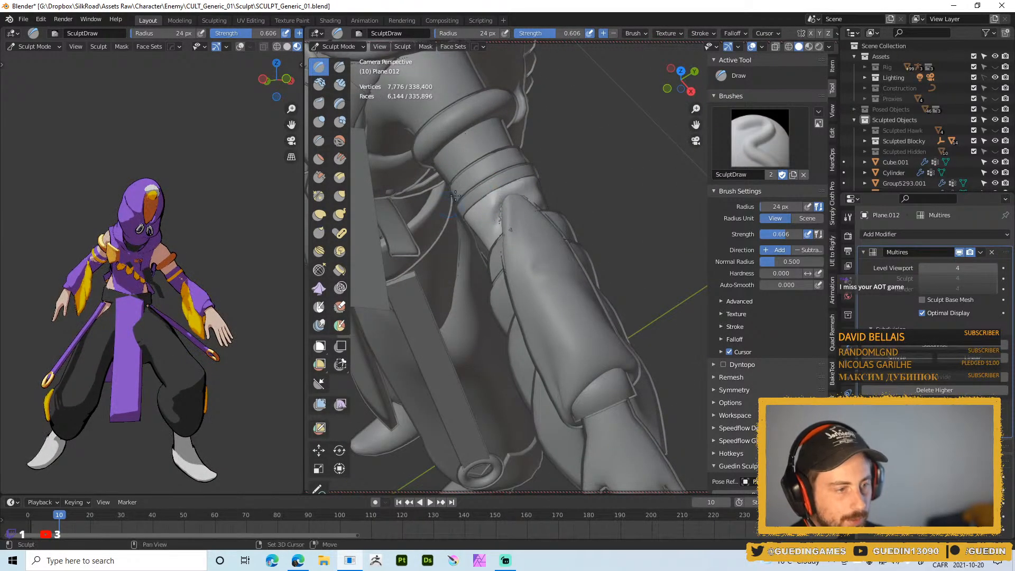
- Sculpt a cloth fold on the sleeve between the arm bands and the guard's tip with a 21 px Draw brush
middle_click_drag(529, 206, 498, 231)
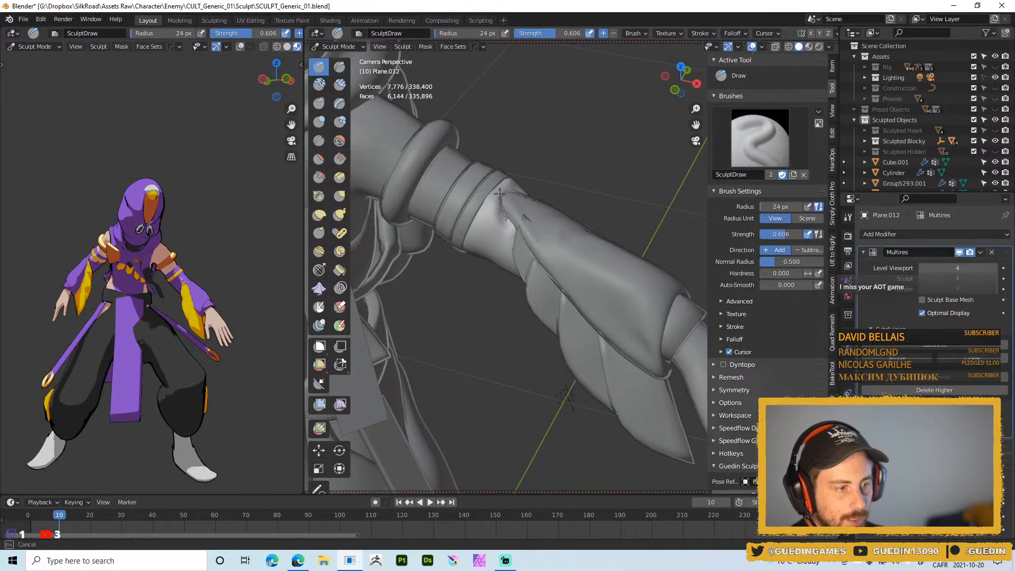
middle_click_drag(505, 185, 490, 214)
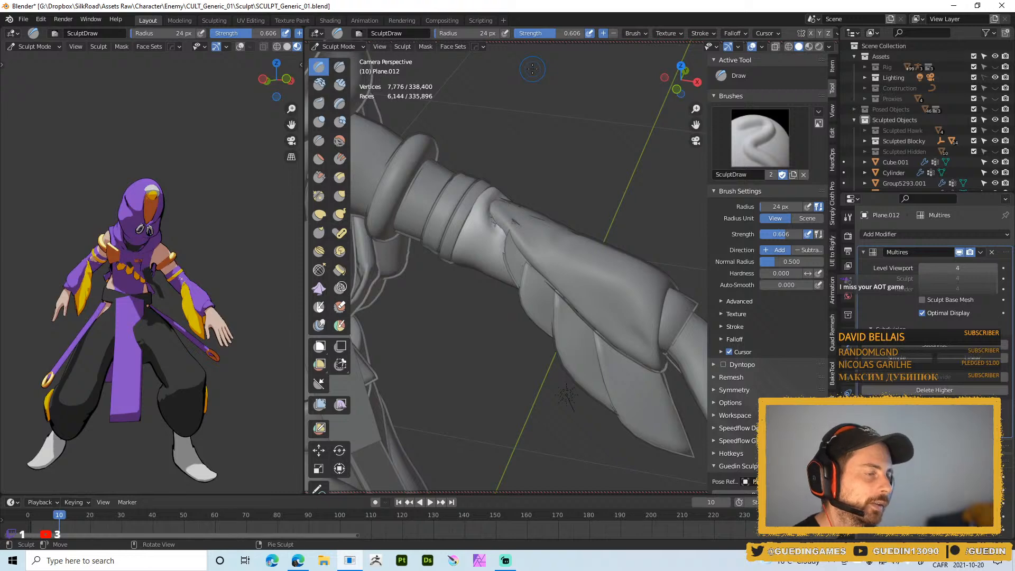
middle_click_drag(508, 131, 490, 207)
key("f")
left_click(500, 206)
left_click_drag(499, 196, 485, 196)
mouse_move(488, 239)
middle_mouse_down()
mouse_move(491, 217)
mouse_move(478, 234)
mouse_move(463, 200)
middle_mouse_up()
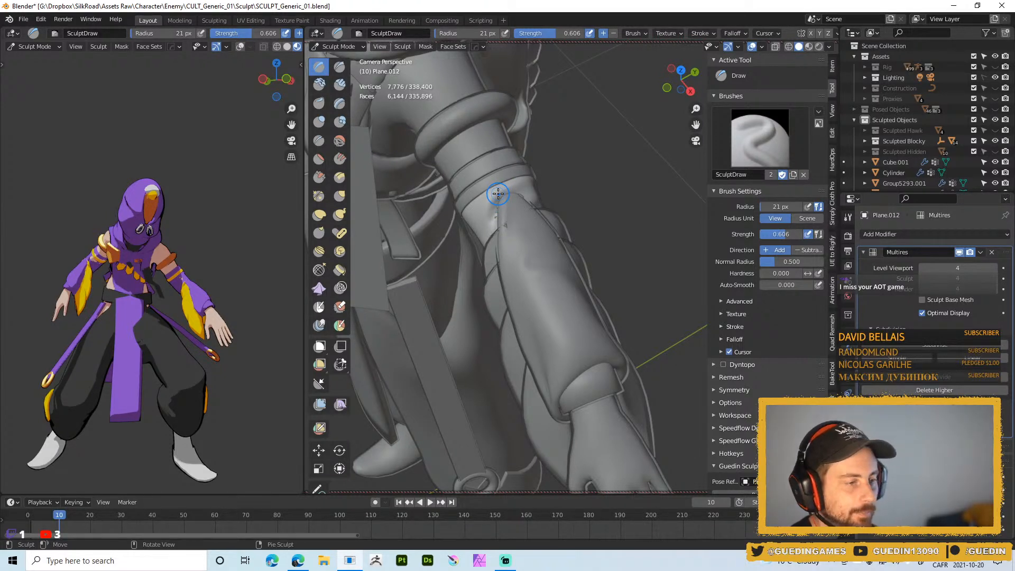
mouse_move(547, 171)
middle_mouse_down()
mouse_move(569, 175)
mouse_move(553, 170)
middle_mouse_up()
left_click_drag(508, 214, 499, 217)
- Continue the sleeve fold around the opposite side of the guard's tip with the Draw brush at 19 px
middle_click_drag(497, 233, 556, 207)
left_click_drag(557, 214, 560, 232)
middle_click_drag(562, 192, 562, 200)
key("f")
left_click(560, 176)
left_click_drag(560, 174, 551, 208)
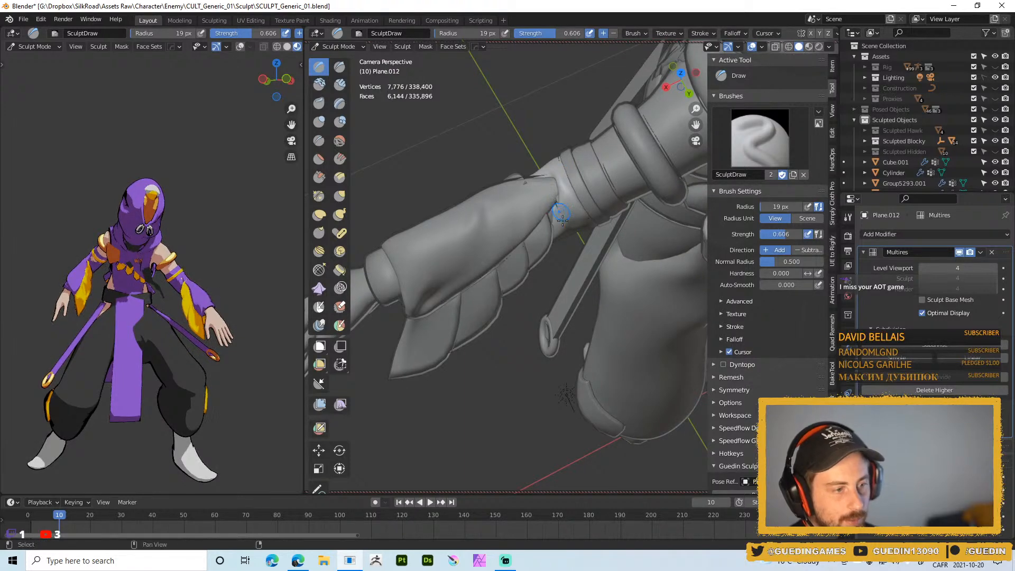
middle_click_drag(560, 207, 558, 203)
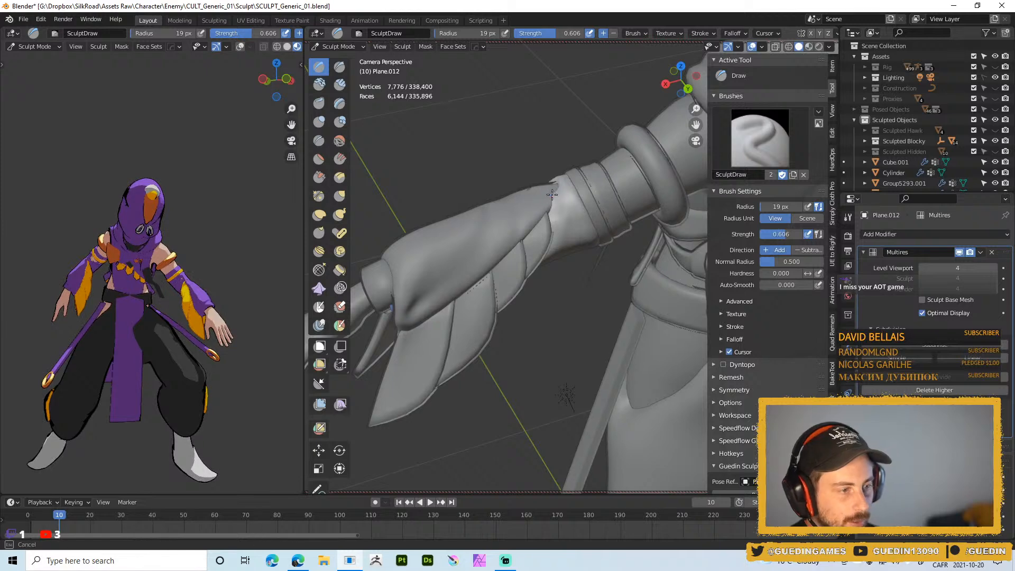
middle_click_drag(559, 186, 560, 186)
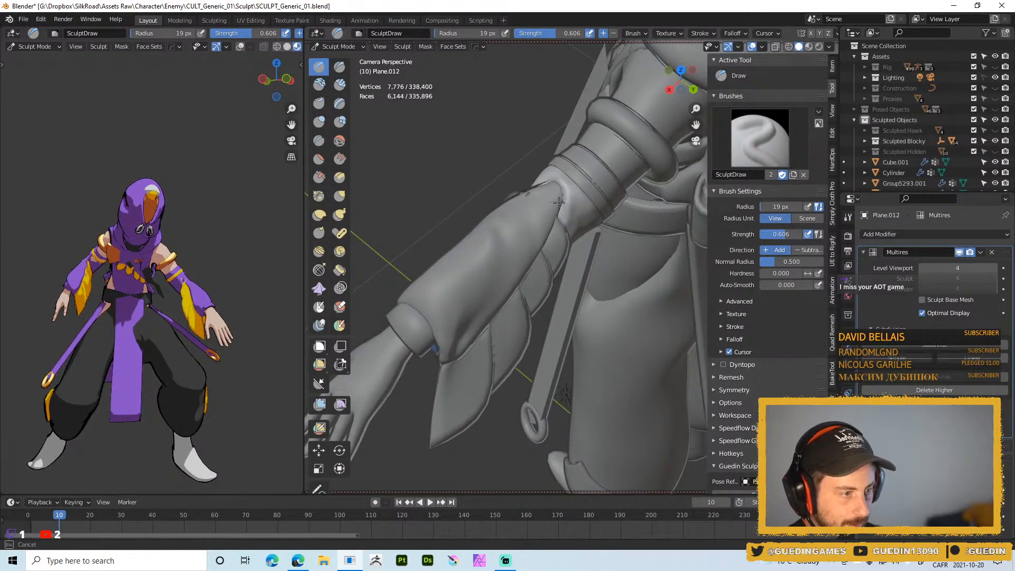
middle_click_drag(577, 216, 580, 209)
middle_click_drag(573, 247, 571, 194)
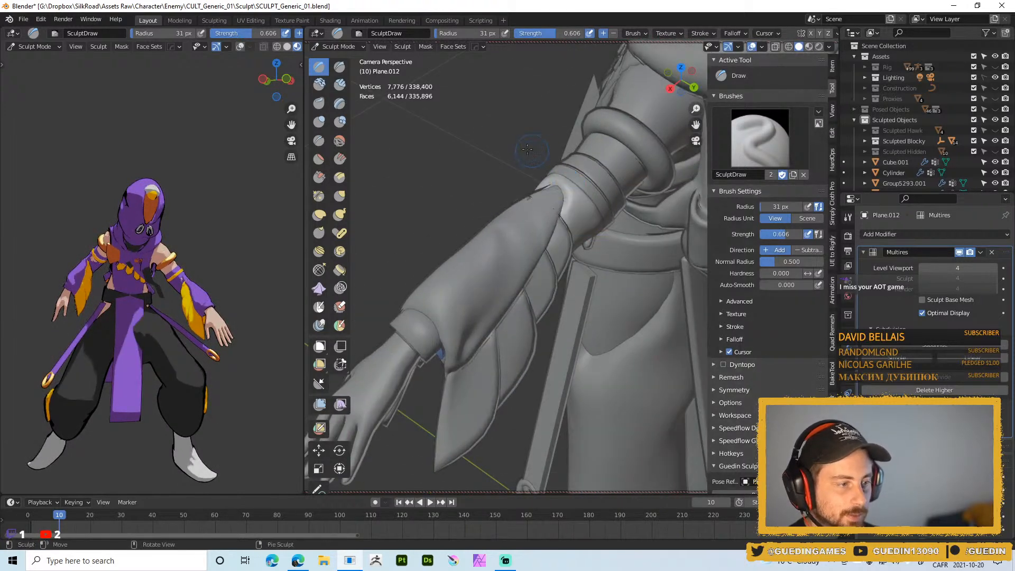
- Refine the sleeve folds beside the arm bands from the front with the Draw brush at radii of 22 and 28 px
middle_click_drag(534, 151, 570, 173)
middle_click_drag(528, 205, 547, 188)
key("f")
left_click(550, 174)
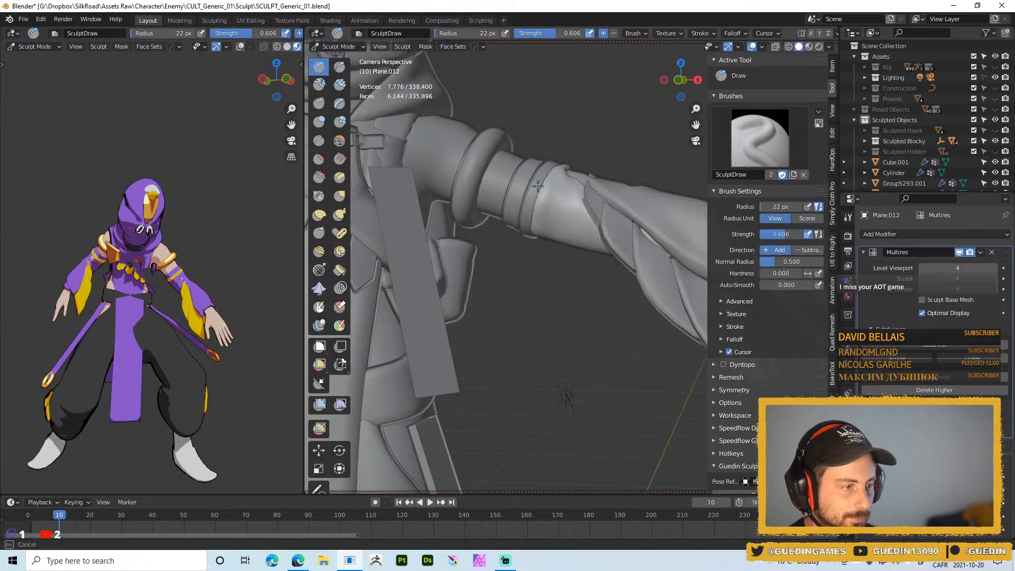
mouse_move(554, 181)
middle_mouse_down()
mouse_move(547, 216)
mouse_move(546, 173)
mouse_move(561, 249)
middle_mouse_up()
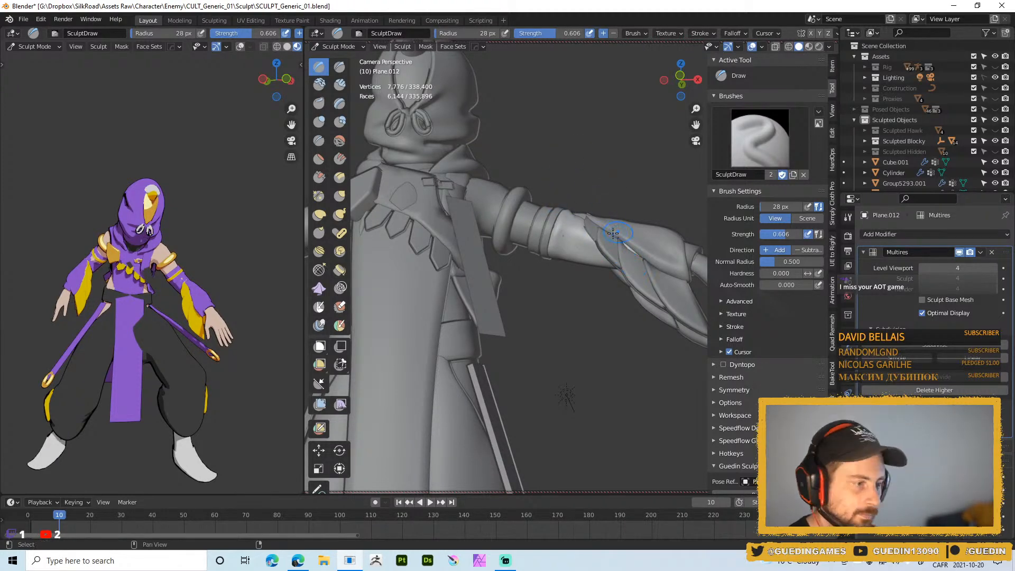
middle_click_drag(620, 232, 574, 235)
left_click_drag(581, 231, 576, 216)
mouse_move(668, 193)
middle_mouse_down()
mouse_move(612, 220)
mouse_move(656, 214)
middle_mouse_up()
- Return to Object Mode and select the uppermost feather piece beneath the forearm guard
key("ctrl+Tab")
scroll(615, 210, "down", 4)
mouse_move(621, 181)
middle_mouse_down()
mouse_move(614, 153)
mouse_move(562, 304)
mouse_move(585, 166)
middle_mouse_up()
left_click(615, 152)
scroll(595, 204, "up", 4)
scroll(562, 304, "up", 3)
left_click(477, 130)
middle_click_drag(477, 130, 571, 147)
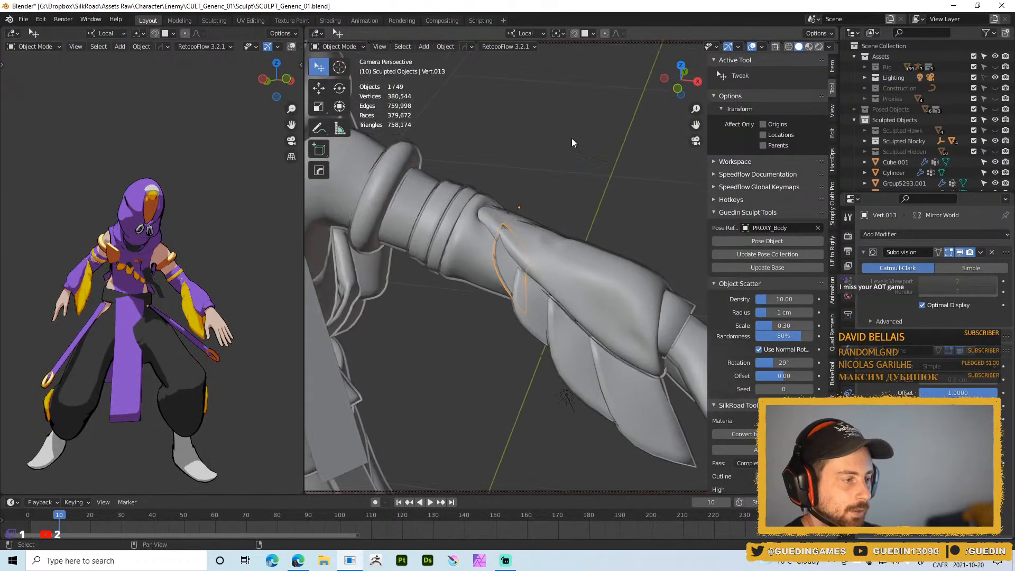
key("ctrl+Tab")
left_click(560, 290)
key("ctrl+Tab")
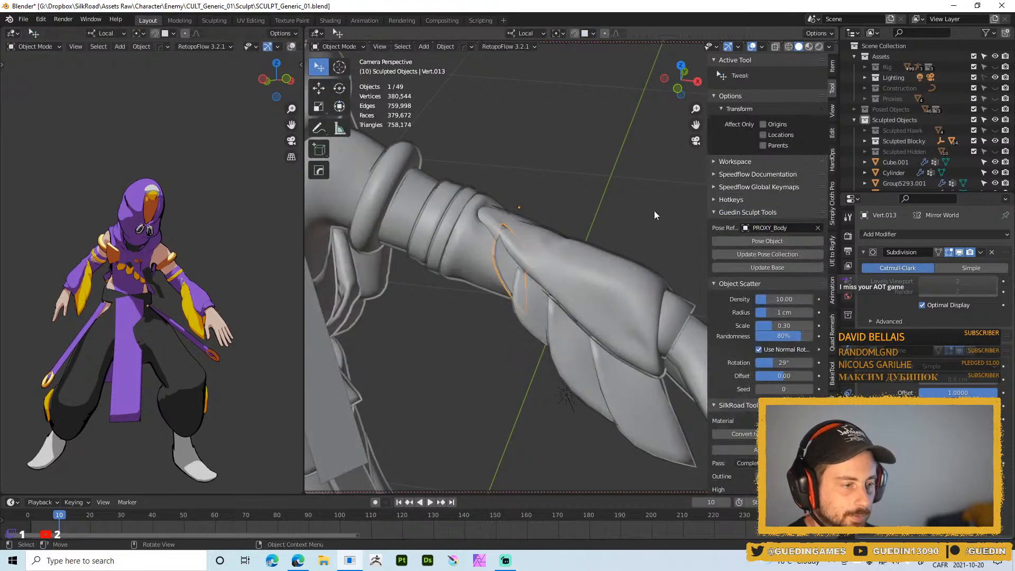
- Select all the forearm guard's feather pieces and make their object and object data single-user
left_click(581, 348, "shift")
left_click(634, 389, "shift")
middle_click_drag(633, 389, 520, 310)
left_click(489, 133, "shift")
middle_click_drag(494, 169, 483, 211)
key("ctrl+l")
left_click(550, 212)
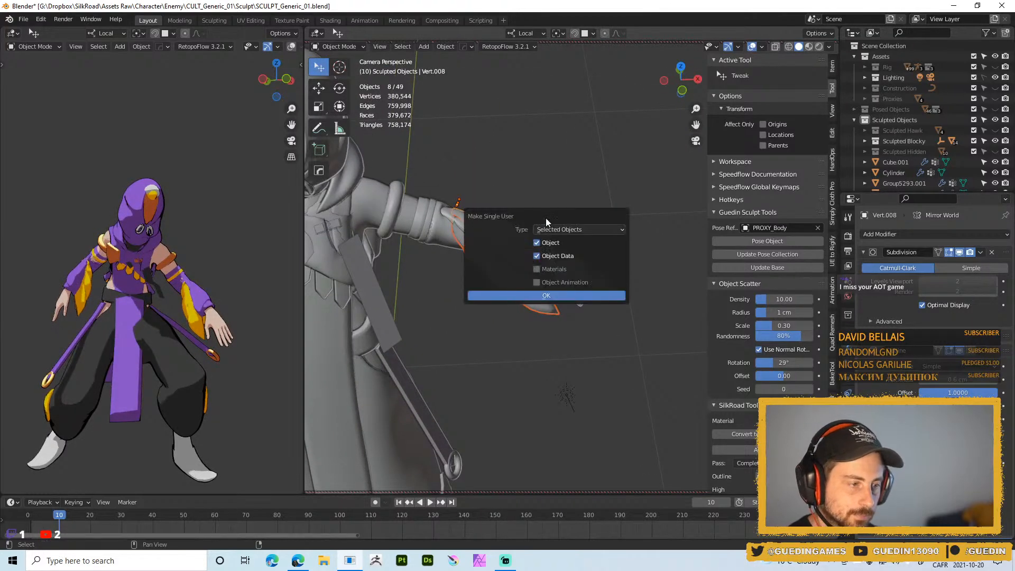
left_click(543, 294)
- Apply the uppermost feather's Subdivision modifier and set up Multires sculpting on it at subdivision level 2
middle_click_drag(436, 235, 503, 201)
scroll(528, 190, "up", 3)
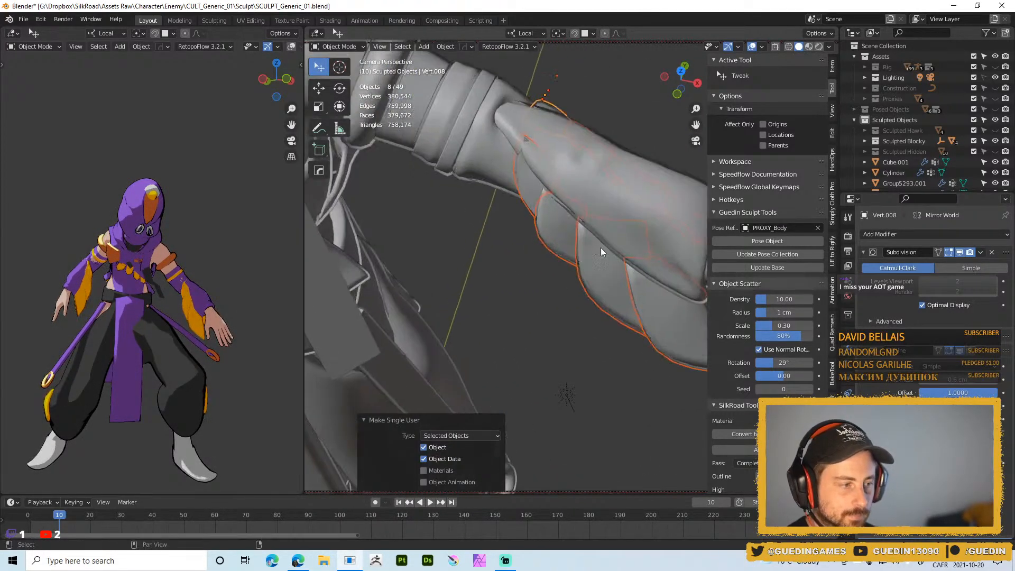
left_click(545, 180)
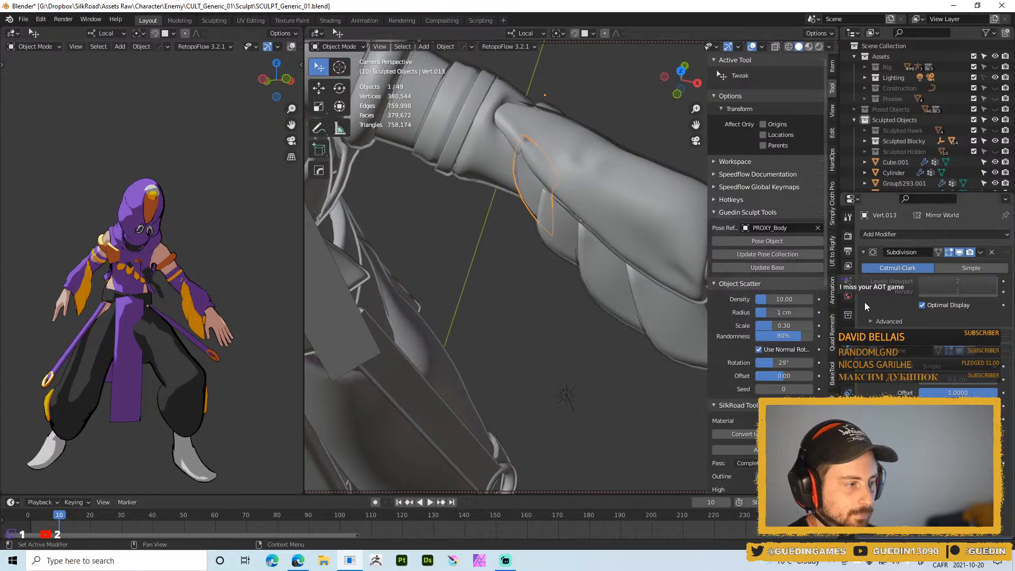
key("ctrl+a")
key("ctrl+Tab")
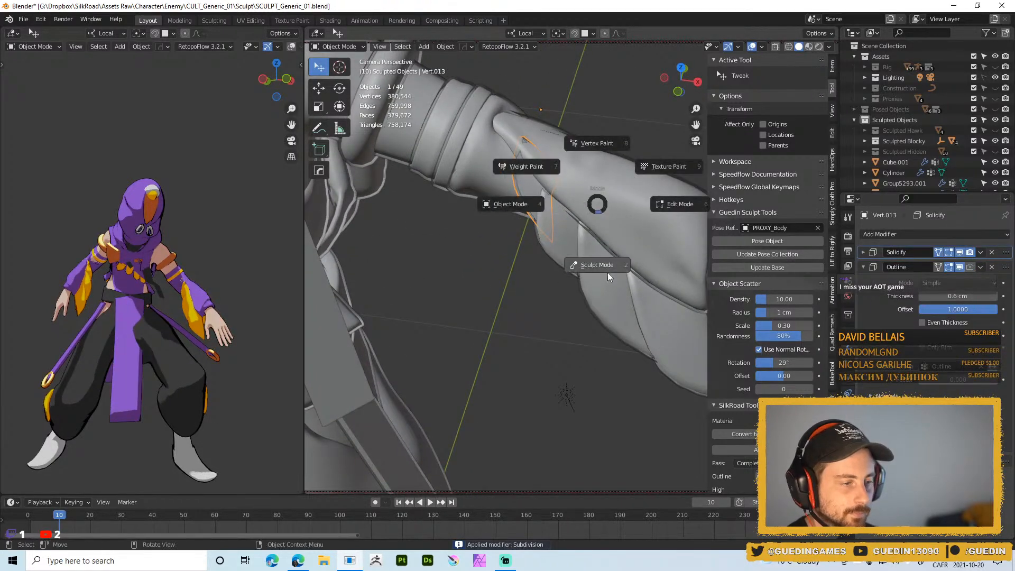
left_click(603, 274)
key("ctrl+0")
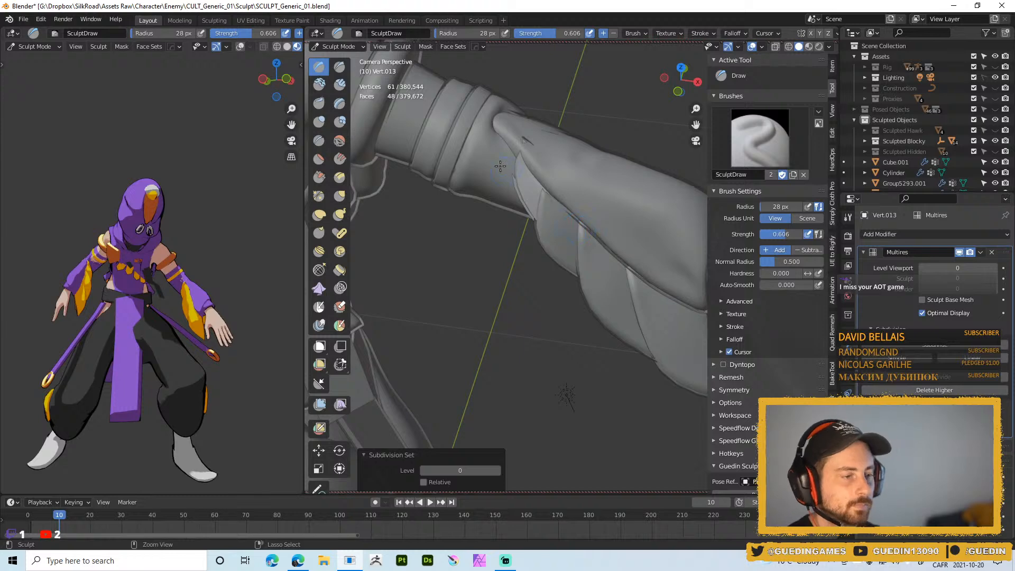
key("ctrl+2")
- Compare the uppermost feather's appearance in Object Mode and Sculpt Mode and check its Multires settings
key("ctrl+Tab")
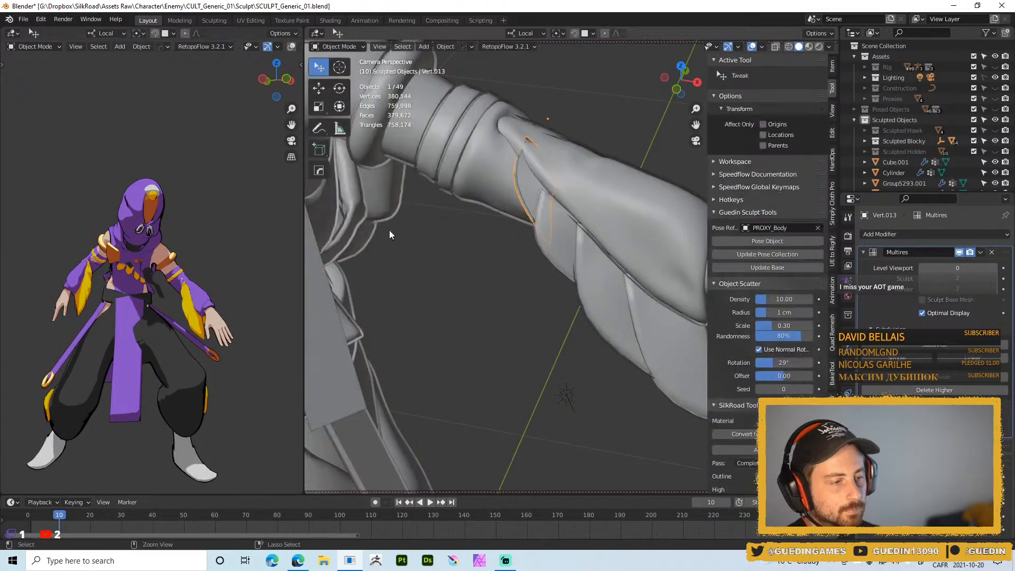
middle_click_drag(550, 227, 522, 191)
key("ctrl+Tab")
middle_click_drag(533, 245, 531, 181)
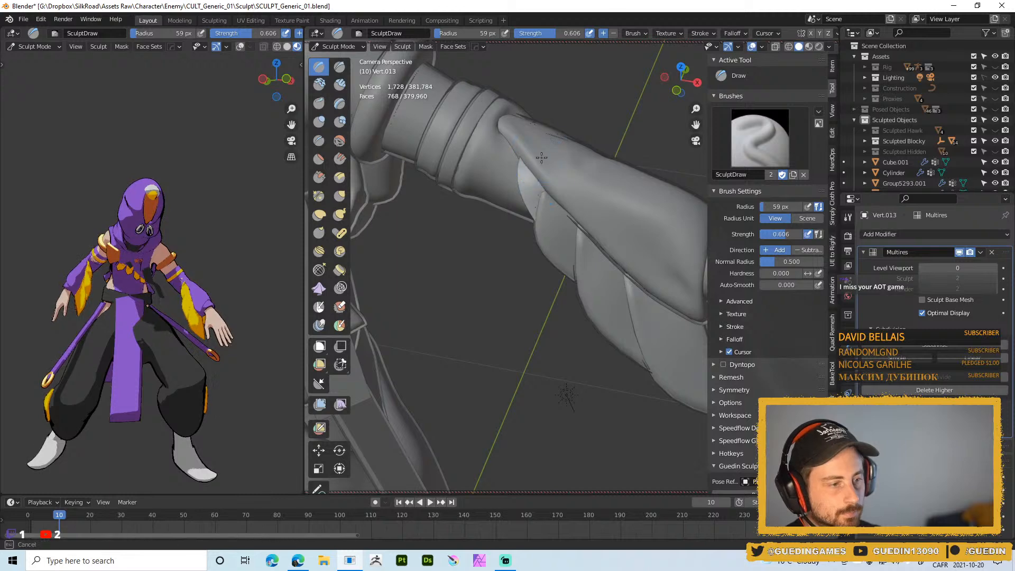
key("ctrl+Tab")
mouse_move(575, 151)
middle_mouse_down()
mouse_move(610, 200)
mouse_move(557, 216)
mouse_move(517, 246)
mouse_move(590, 164)
middle_mouse_up()
key("alt+a")
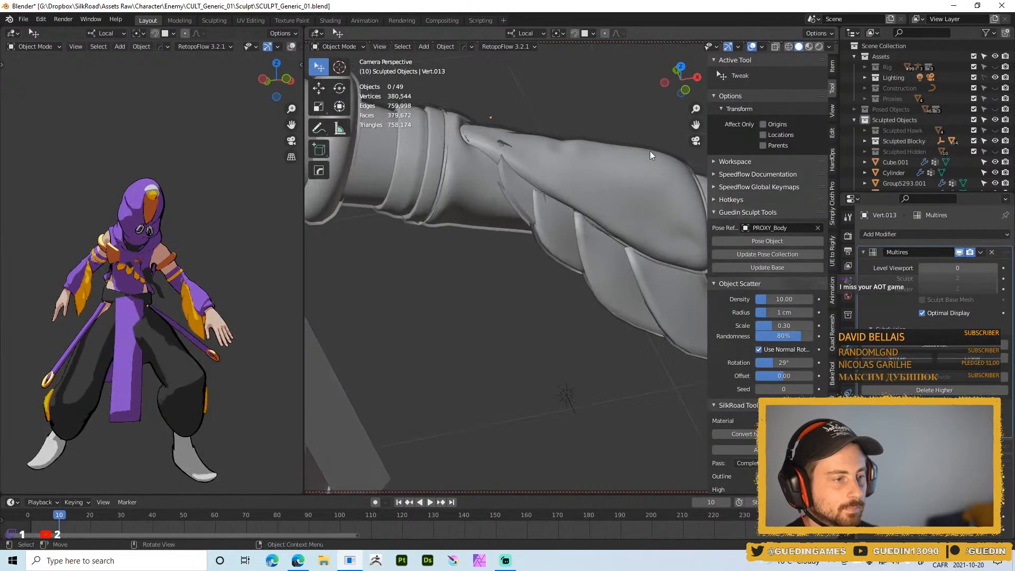
key("ctrl+Tab")
left_click(923, 299)
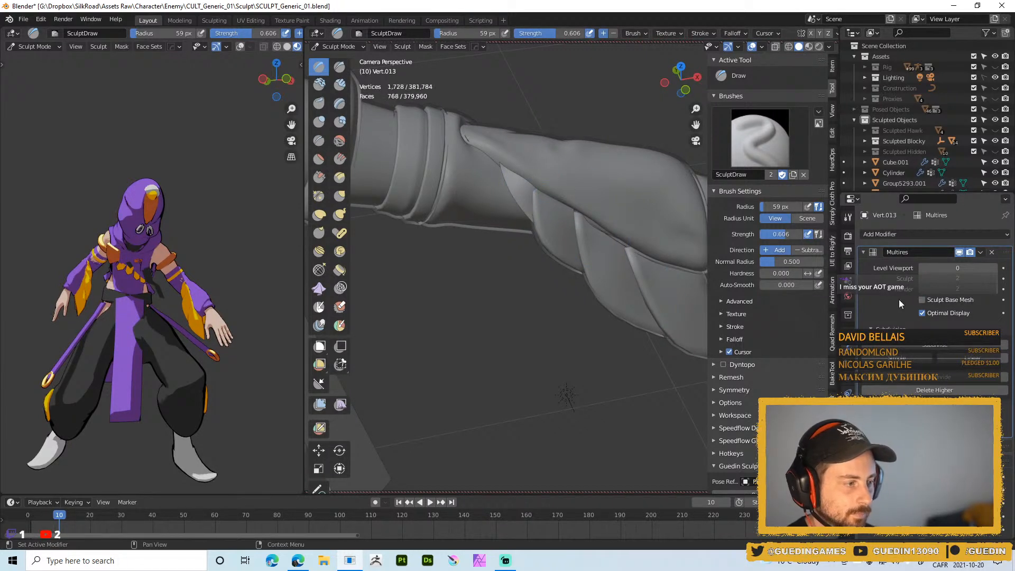
middle_click_drag(565, 207, 532, 180)
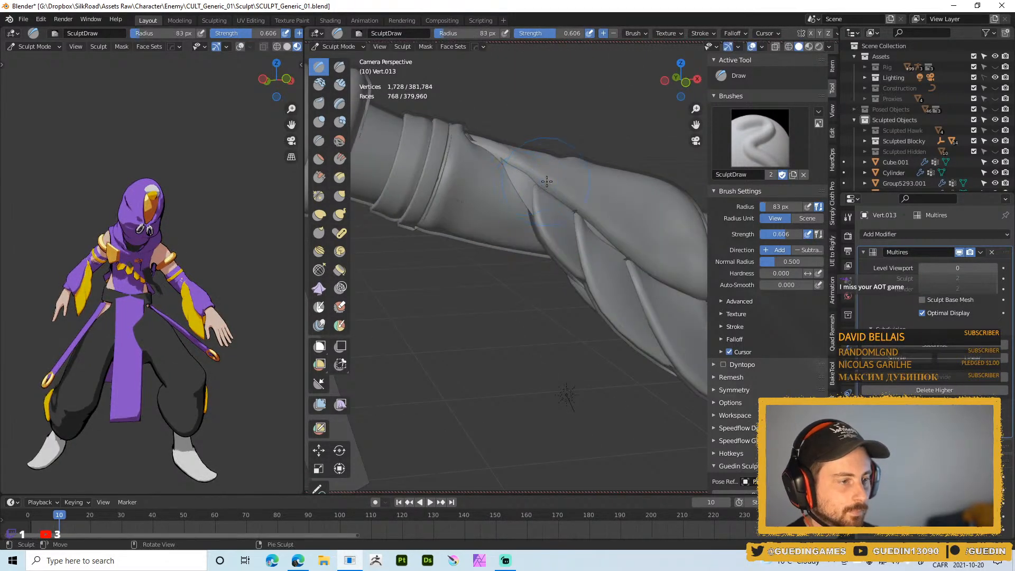
- Reshape the uppermost feather under the guard's edge with the Grab brush, using a radius of 72 px
key("g")
key("f")
left_click(527, 176)
mouse_move(527, 172)
left_mouse_down()
mouse_move(507, 164)
mouse_move(536, 181)
mouse_move(523, 168)
left_mouse_up()
key("f")
left_click(573, 192)
left_click_drag(534, 200, 532, 219)
left_click_drag(530, 198, 524, 168)
middle_click_drag(521, 159, 514, 177)
left_click_drag(514, 177, 528, 161)
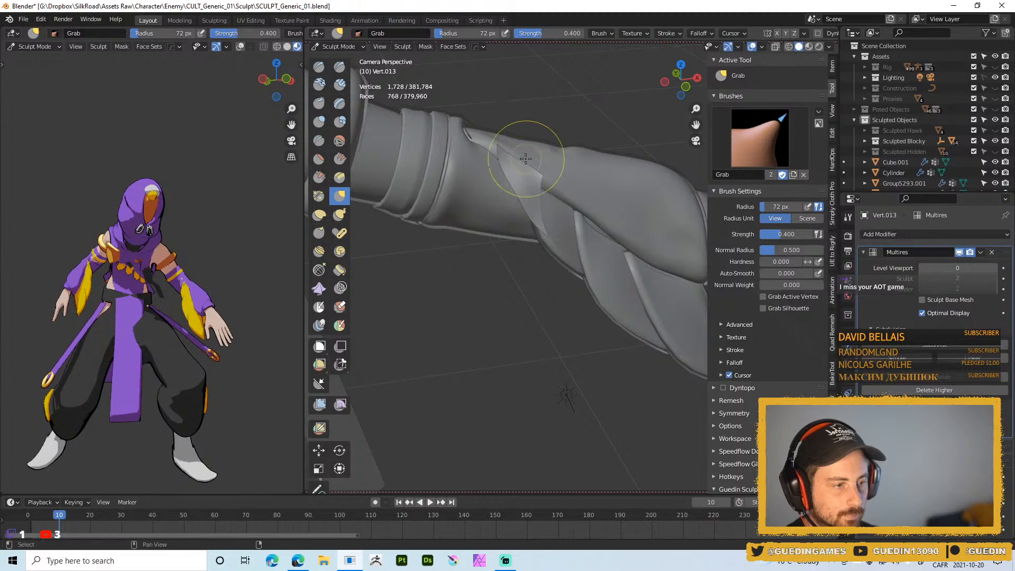
- Refine the feather's upper end with the Draw and Smooth brushes at 49 px, with a smoothing strength of 0.594
middle_click_drag(529, 161, 510, 163)
key("f")
left_click(500, 163)
right_click_drag(521, 159, 511, 88)
key("f")
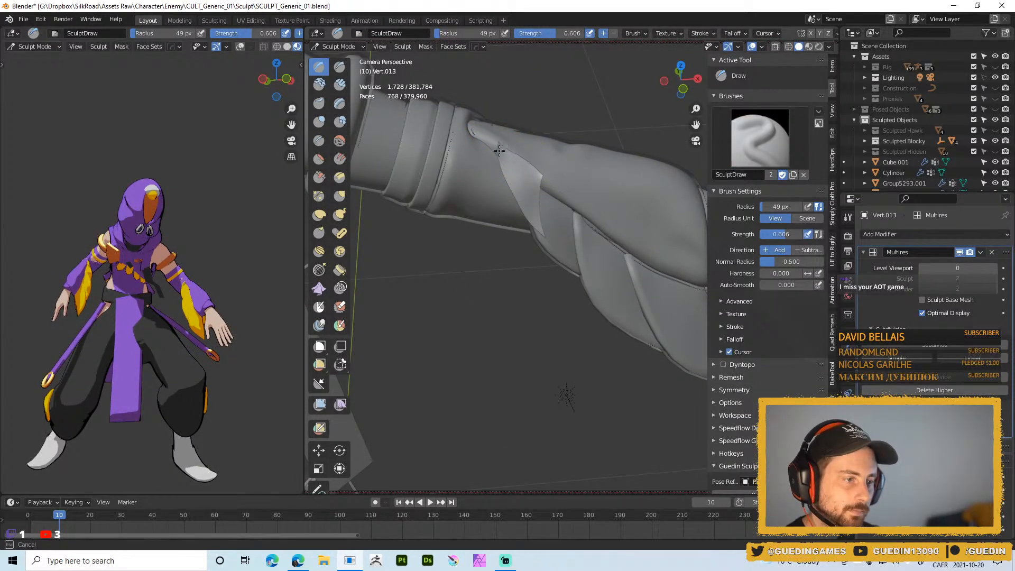
left_click_drag(492, 152, 497, 153)
key("shift+s")
key("shift+f")
left_click(557, 152)
middle_click_drag(557, 151, 509, 156)
left_click_drag(509, 157, 500, 153)
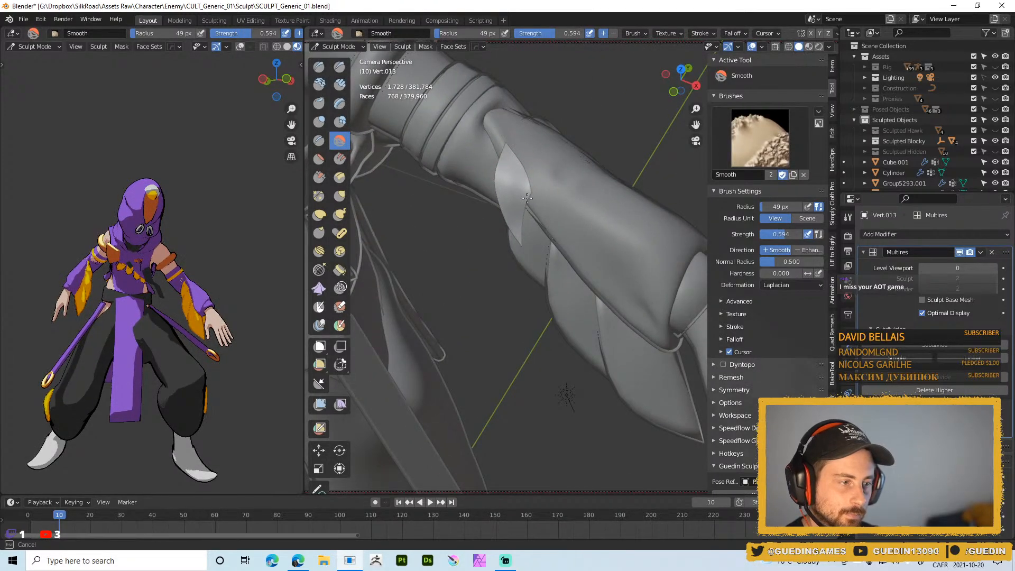
mouse_move(510, 154)
middle_mouse_down()
mouse_move(530, 148)
mouse_move(505, 140)
middle_mouse_up()
- Leave Sculpt Mode and open the uppermost feather's base mesh in Edit Mode
key("ctrl+Tab")
left_click(447, 194)
scroll(553, 138, "down", 3)
middle_click_drag(505, 140, 510, 223, "shift")
mouse_move(570, 193)
middle_mouse_down("shift")
mouse_move(531, 231)
mouse_move(558, 196)
middle_mouse_up("shift")
scroll(558, 197, "up", 3)
left_click(477, 132)
key("Tab")
key("Tab")
left_click(495, 190)
key("Tab")
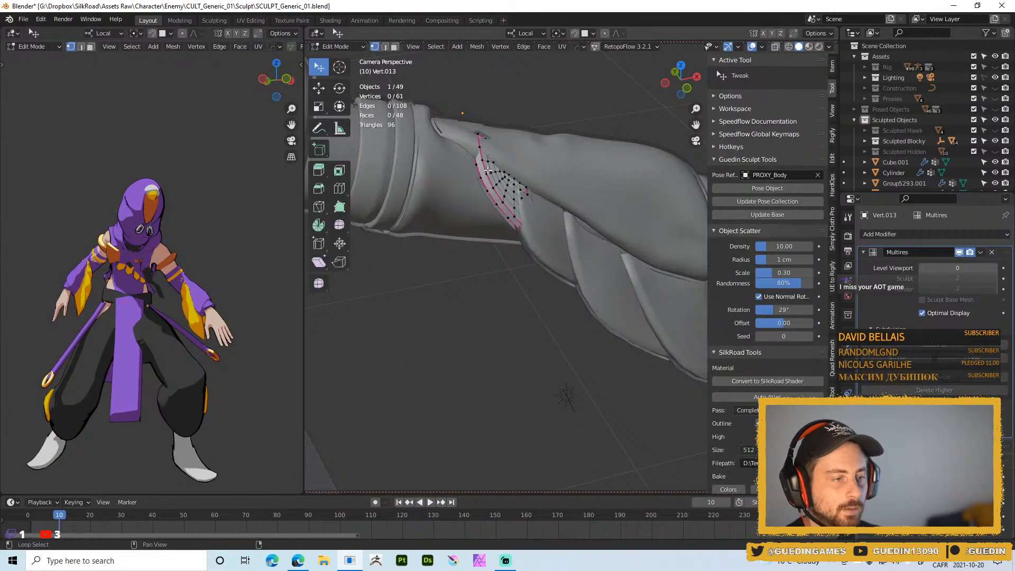
- Reshape the uppermost feather's upper end along the guard's edge, moving vertices with a proportional size of 4.64 and rotating by -7.04°
middle_click_drag(493, 172, 478, 143)
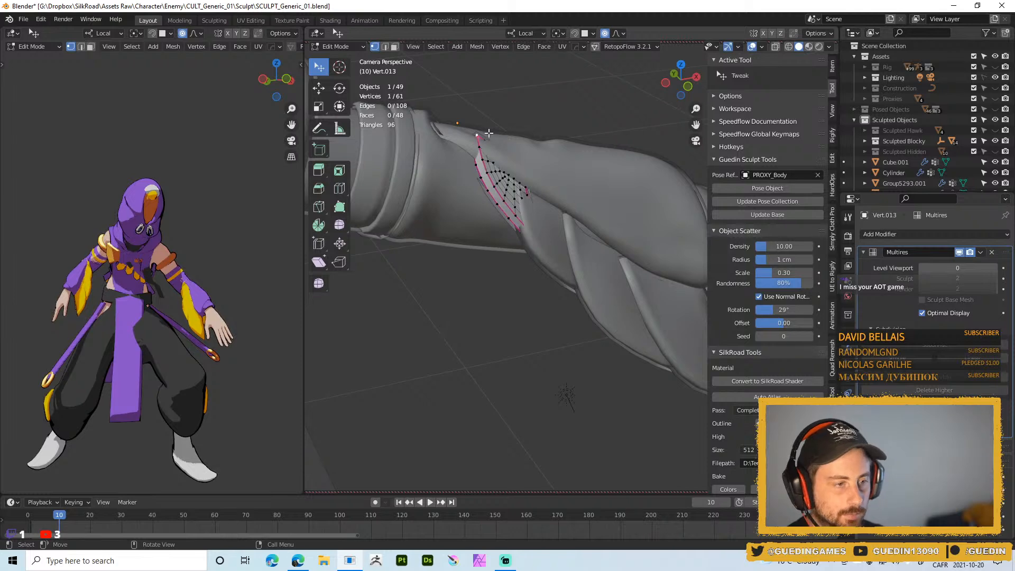
key("g")
scroll(478, 159, "up", 8)
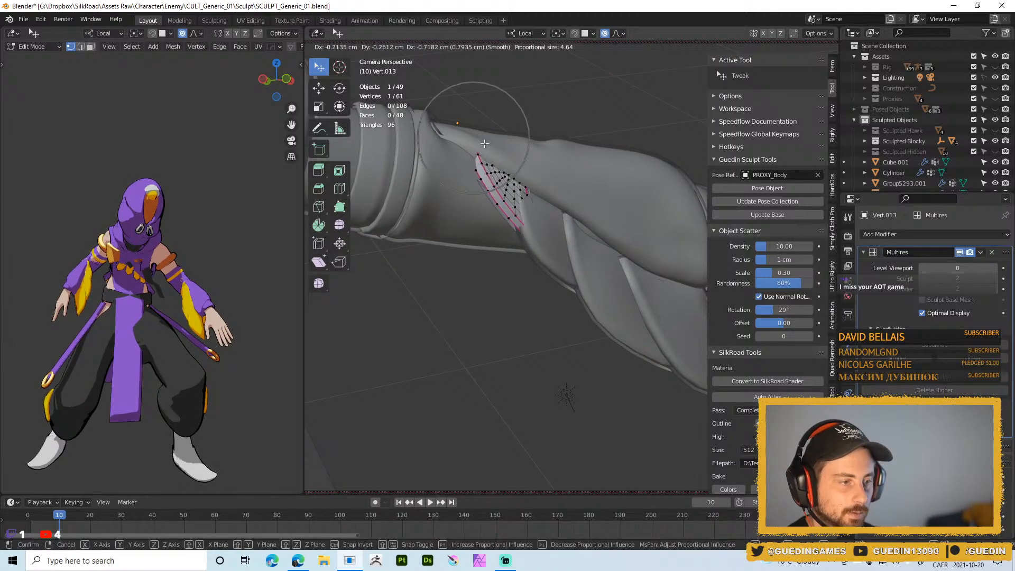
left_click(485, 143)
key("r")
left_click(563, 198)
key("g")
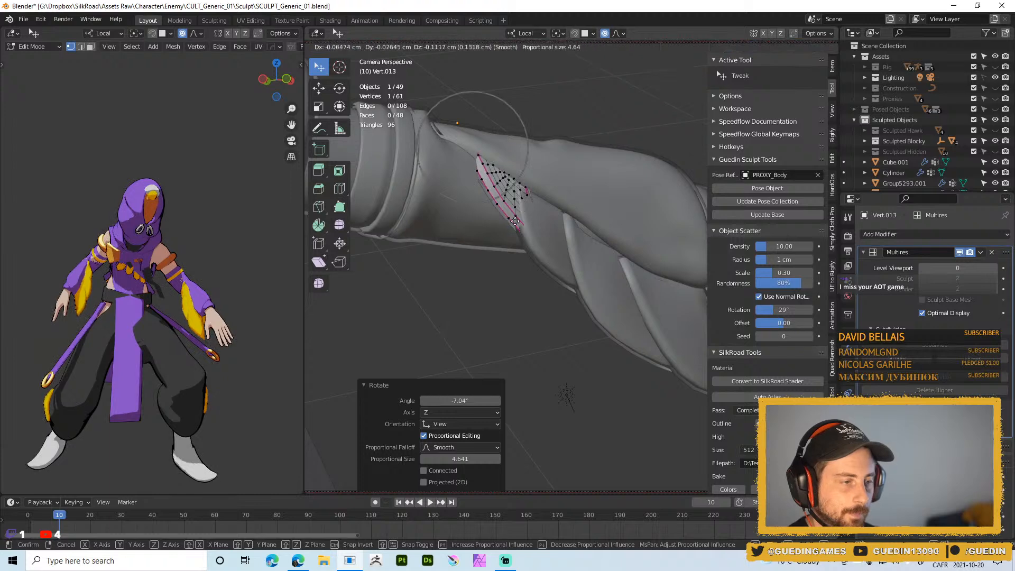
left_click(516, 218)
key("g")
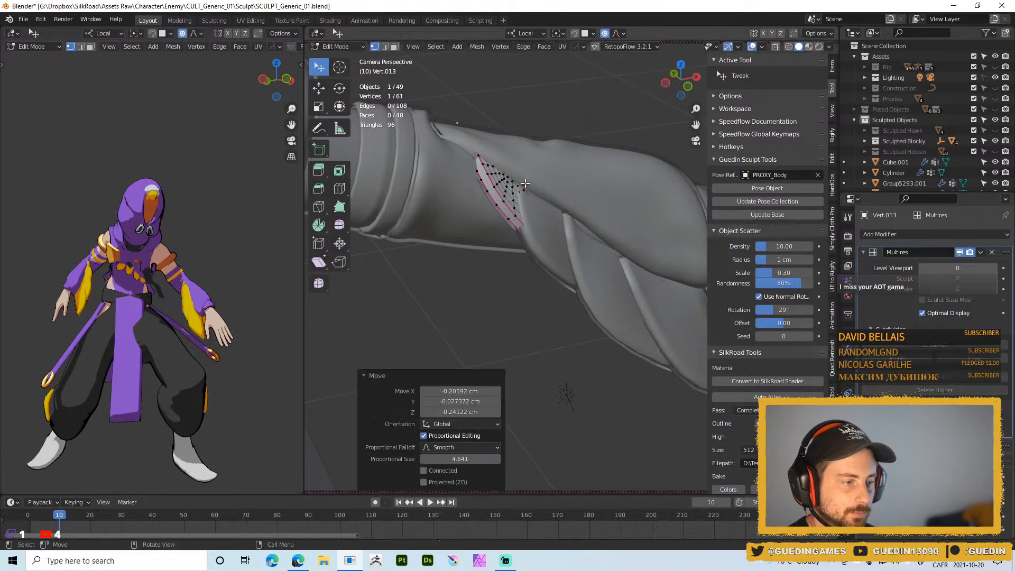
left_click(525, 184)
- Move the vertices of the second feather from the top in Edit Mode so its outline follows the guard's edge
key("Tab")
left_click(535, 227)
key("Tab")
left_click(533, 246)
key("g")
left_click(538, 232)
left_click(519, 195)
key("g")
left_click(526, 196)
mouse_move(526, 196)
middle_mouse_down()
mouse_move(523, 163)
mouse_move(525, 177)
middle_mouse_up()
left_click(534, 228)
key("g")
left_click(539, 222)
key("Tab")
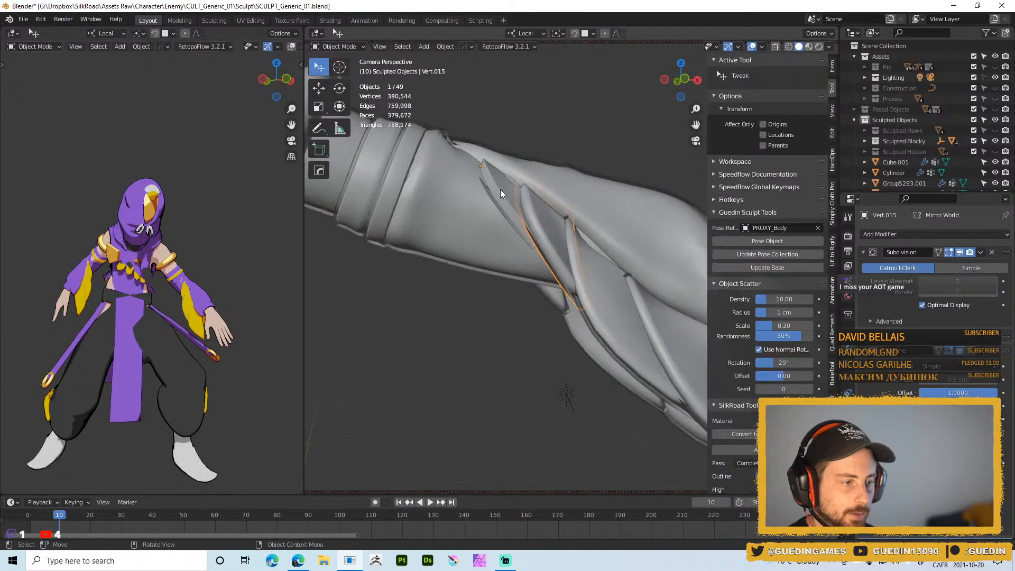
- Adjust the uppermost feather's base vertices with a proportional size of 3.49 so they tuck closer to the guard
left_click(500, 189)
key("Tab")
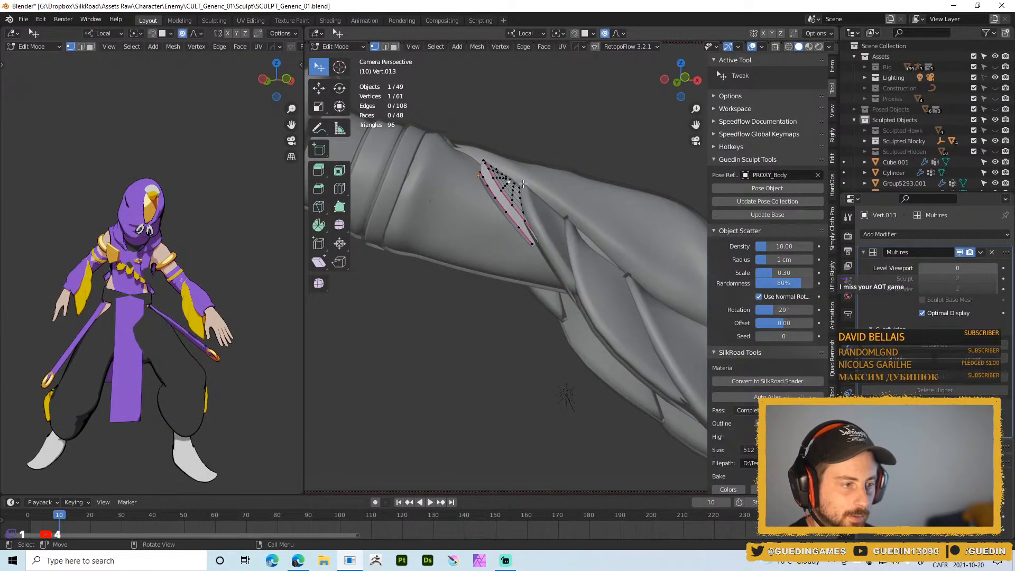
key("g")
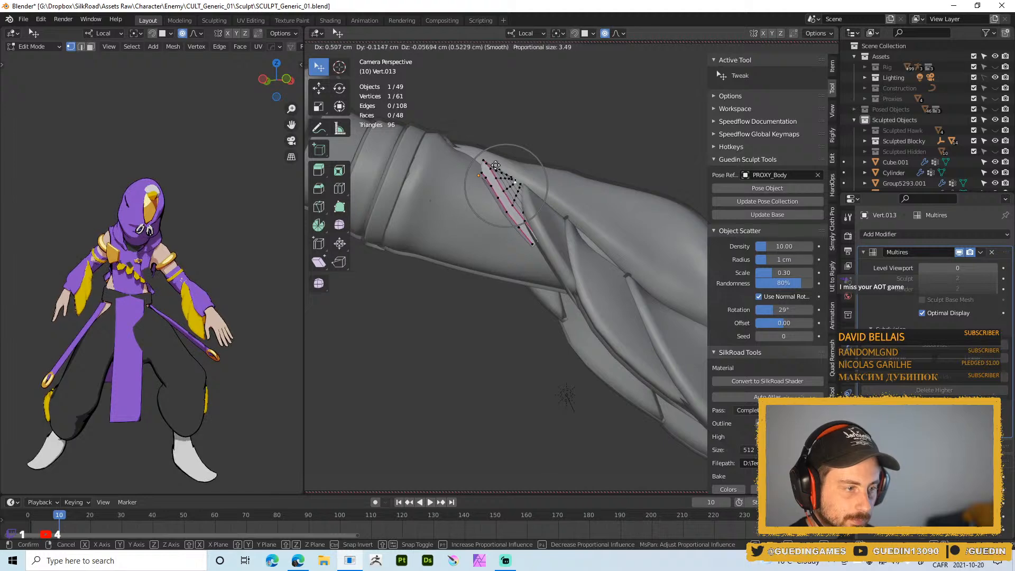
left_click(507, 166)
middle_click_drag(506, 167, 477, 189)
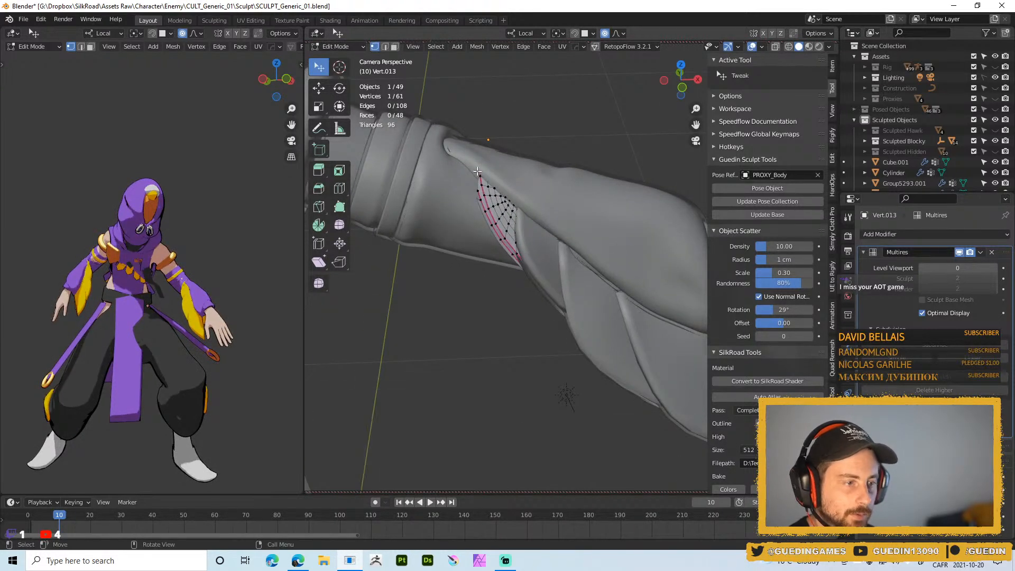
key("Tab")
- Check the uppermost feather's object data and its vertex groups
middle_click_drag(579, 204, 458, 150)
right_click(458, 150)
left_click(458, 146)
left_click(848, 407)
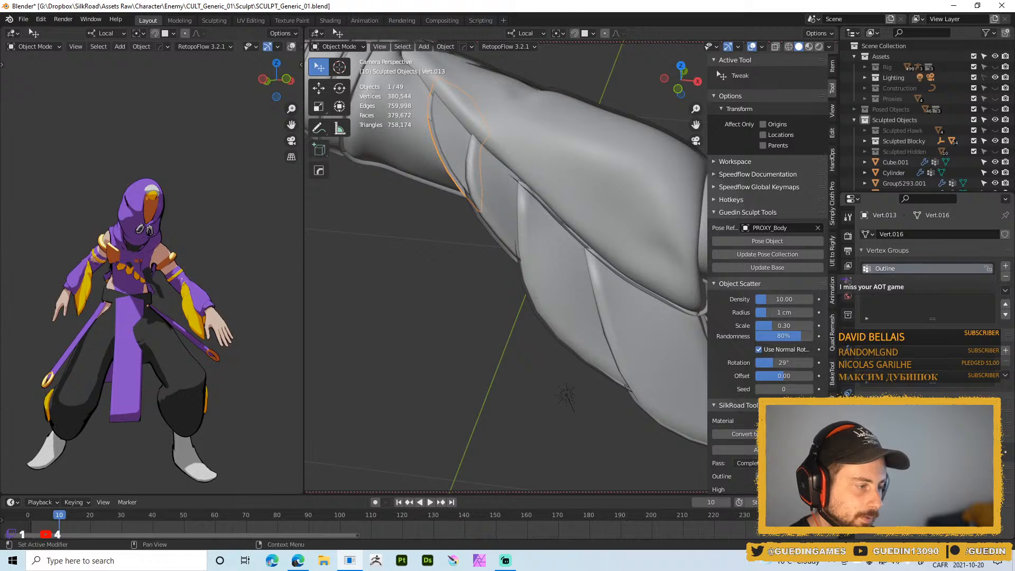
key("alt+a")
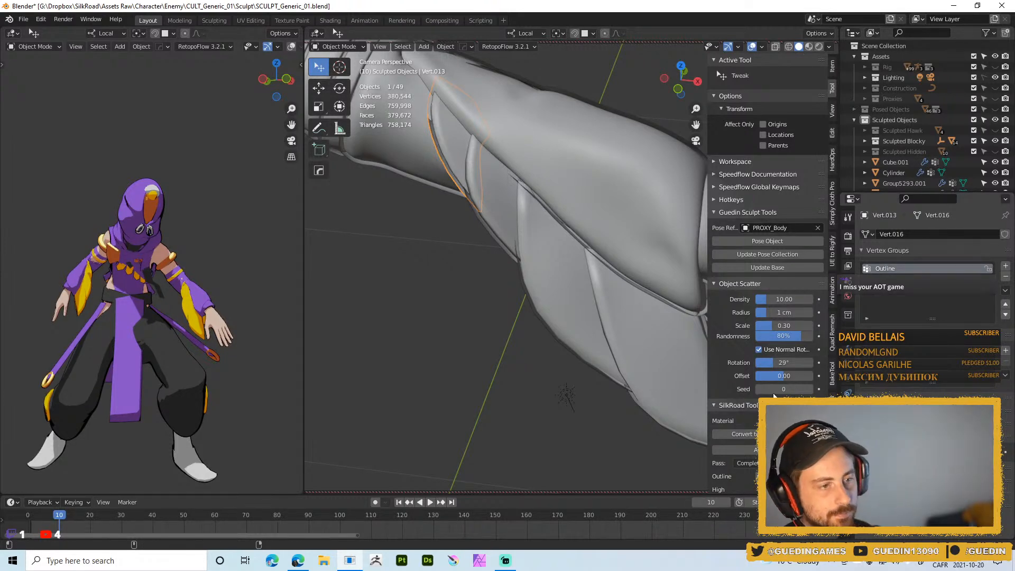
middle_click_drag(539, 180, 495, 222)
left_click(491, 201)
key("alt+a")
- Move the third feather's inner and upper vertices under the guard with a proportional size of 3.49
left_click(510, 208)
key("Tab")
scroll(496, 174, "up", 3)
left_click(493, 299)
key("g")
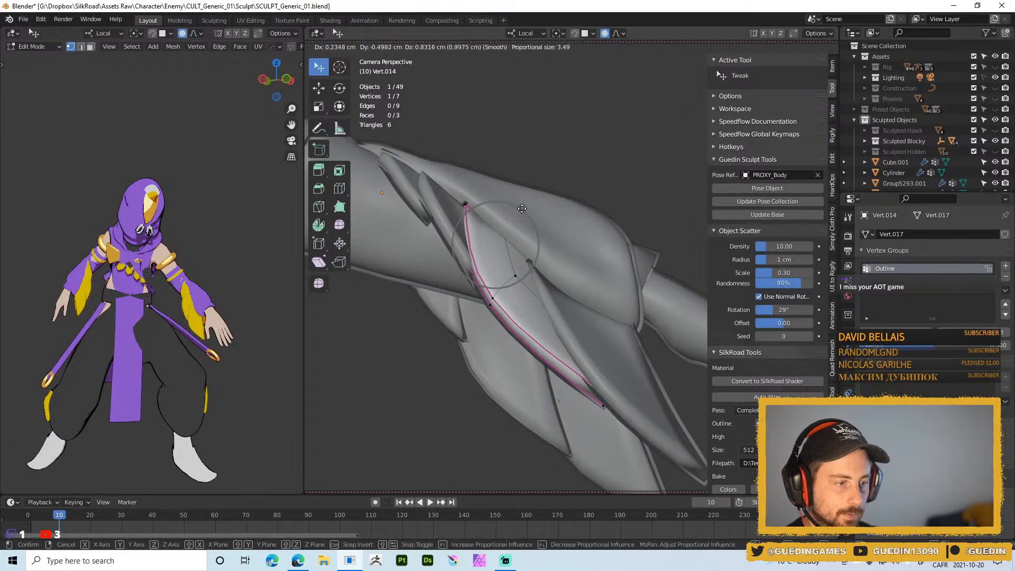
left_click(559, 158)
middle_click_drag(505, 198, 420, 290)
key("g")
left_click(468, 206)
key("g")
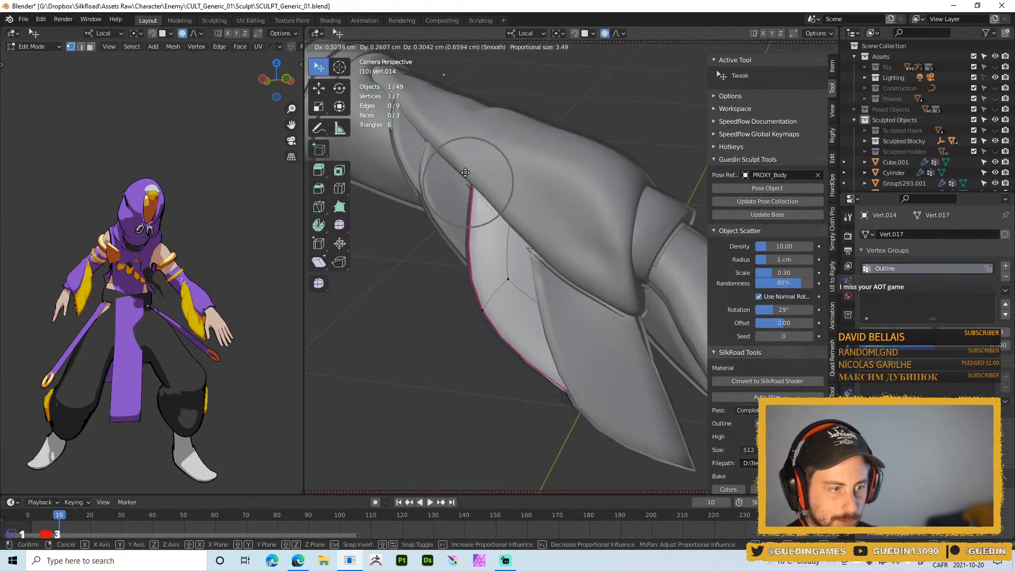
left_click(462, 165)
- Switch to editing the second feather and reposition its upper tip vertex against the guard's edge
mouse_move(462, 165)
middle_mouse_down()
mouse_move(430, 181)
mouse_move(446, 162)
middle_mouse_up()
key("ctrl+l")
left_click(423, 153)
key("g")
left_click(426, 154)
key("g")
left_click(425, 168)
middle_click_drag(425, 175, 423, 228)
key("Tab")
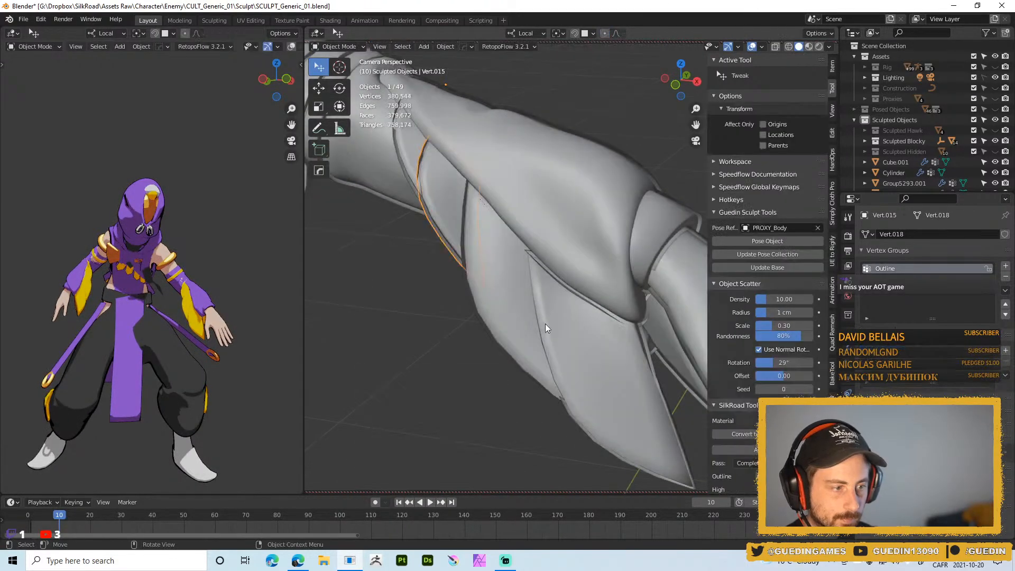
- Reshape the lowest feather nearest the wrist by moving several of its vertices up under the guard's edge
left_click(550, 324)
key("Tab")
middle_click_drag(571, 315, 592, 214)
left_click_drag(577, 287, 576, 265)
left_click_drag(638, 301, 636, 292)
left_click(523, 251)
mouse_move(524, 246)
middle_mouse_down()
mouse_move(536, 301)
mouse_move(580, 256)
mouse_move(537, 267)
mouse_move(570, 244)
mouse_move(579, 306)
mouse_move(436, 262)
mouse_move(522, 255)
mouse_move(514, 248)
middle_mouse_up()
key("g")
left_click(535, 274)
key("g")
left_click(540, 264)
key("g")
left_click(573, 243)
key("g")
left_click(565, 293)
key("Tab")
- Nudge vertices on two further feathers in Edit Mode to refine how they overlap beneath the guard
left_click(452, 267)
key("Tab")
left_click_drag(514, 248, 565, 233)
middle_click_drag(566, 233, 537, 274)
key("Tab")
left_click(571, 274)
key("Tab")
left_click_drag(608, 224, 598, 224)
- Adjust a vertex of a lower feather on the other side of the forearm to fit the guard's edge
middle_click_drag(635, 183, 487, 258)
key("Tab")
left_click(391, 297)
key("Tab")
left_click_drag(440, 260, 435, 249)
- Move the upper and lower vertices of the second feather on the forearm's other side to refine its outline
left_click(527, 228)
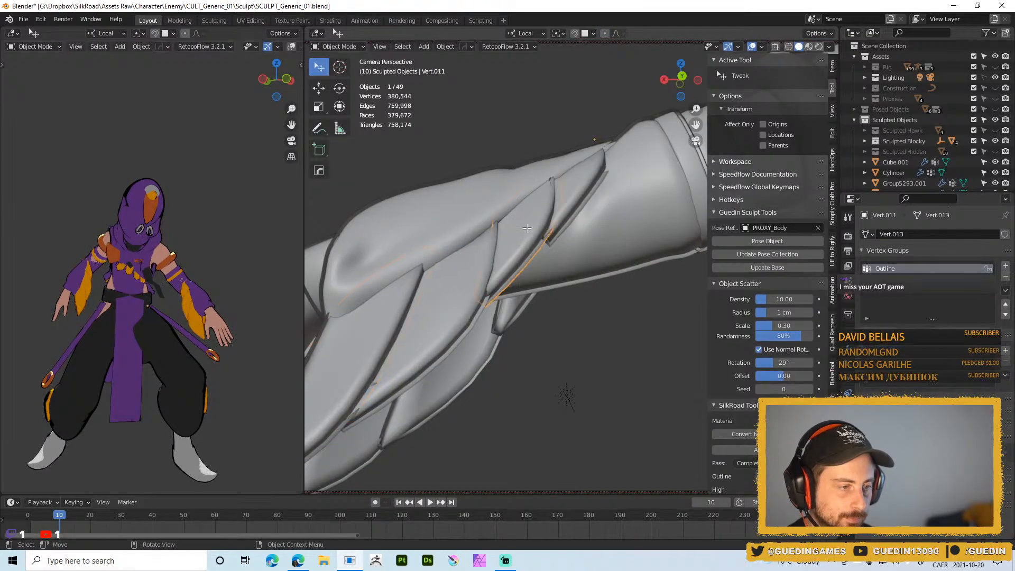
key("Tab")
middle_click_drag(527, 227, 509, 228)
mouse_move(513, 225)
left_mouse_down()
mouse_move(505, 234)
mouse_move(520, 215)
left_mouse_up()
middle_click_drag(522, 215, 525, 219)
left_click_drag(563, 162, 563, 172)
left_click_drag(477, 291, 484, 294)
- Reshape the uppermost feather on the forearm's other side, moving its vertices with a proportional size of 3.487 to fit beneath the guard
key("Tab")
left_click(597, 185)
key("Tab")
left_click_drag(550, 171, 550, 172)
middle_click_drag(551, 172, 550, 190)
left_click_drag(550, 184, 546, 170)
middle_click_drag(546, 170, 560, 249)
mouse_move(561, 249)
left_mouse_down()
mouse_move(573, 257)
mouse_move(563, 251)
left_mouse_up()
middle_click_drag(564, 250, 616, 145)
left_click_drag(627, 150, 627, 156)
mouse_move(594, 189)
left_mouse_down()
mouse_move(558, 194)
mouse_move(597, 192)
left_mouse_up()
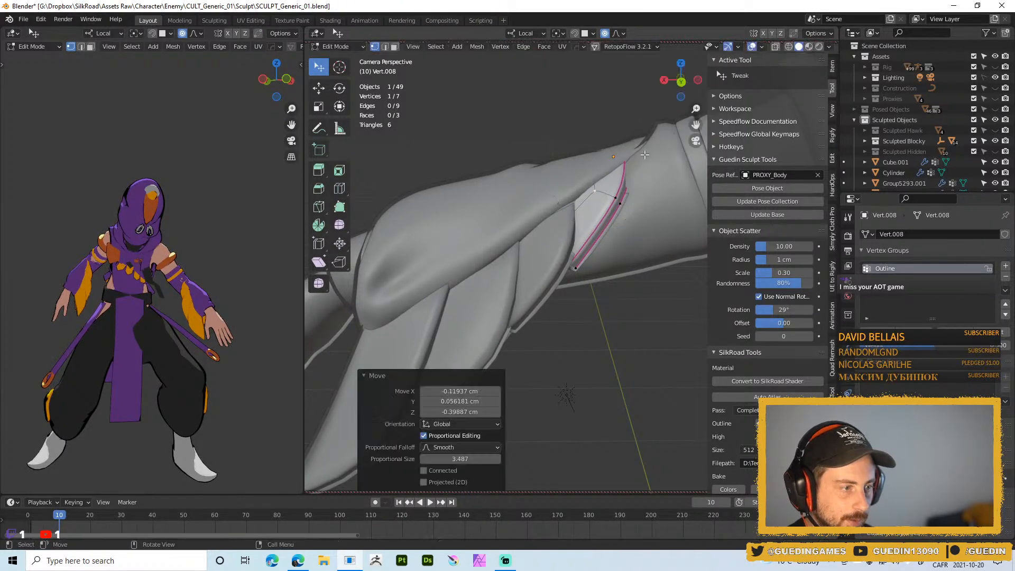
middle_click_drag(615, 199, 633, 221)
key("Tab")
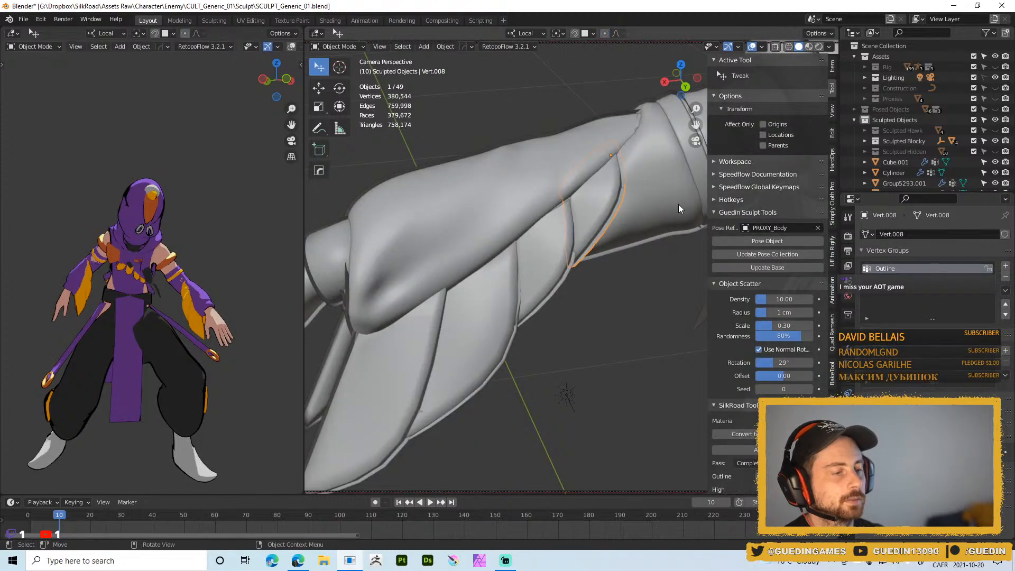
- Touch up the sleeve beside the uppermost feather in Sculpt Mode with the Draw brush at 52 px and Smooth strength at 0.364
left_click(639, 183)
key("ctrl+Tab")
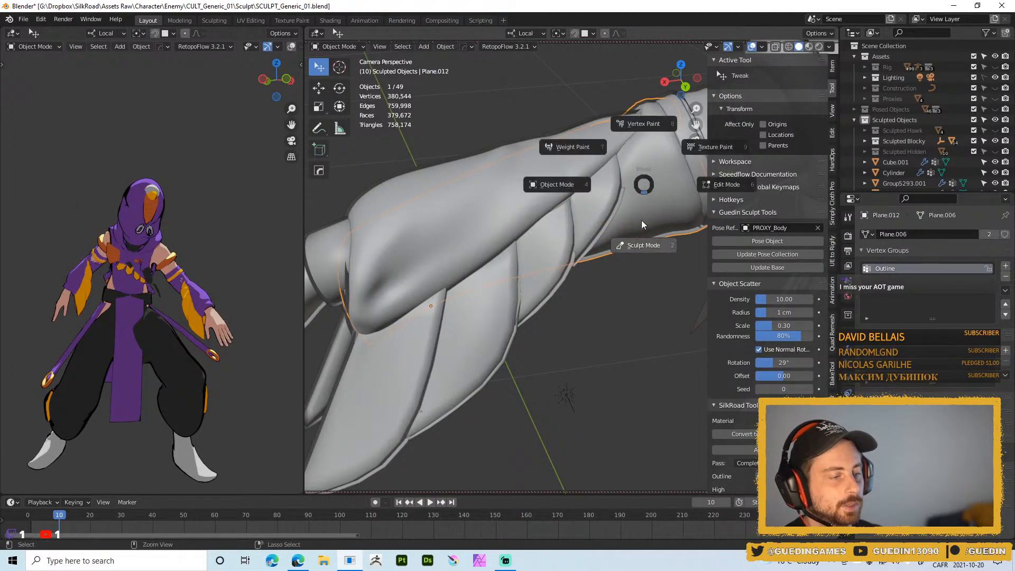
left_click(648, 243)
key("x")
left_click(618, 161)
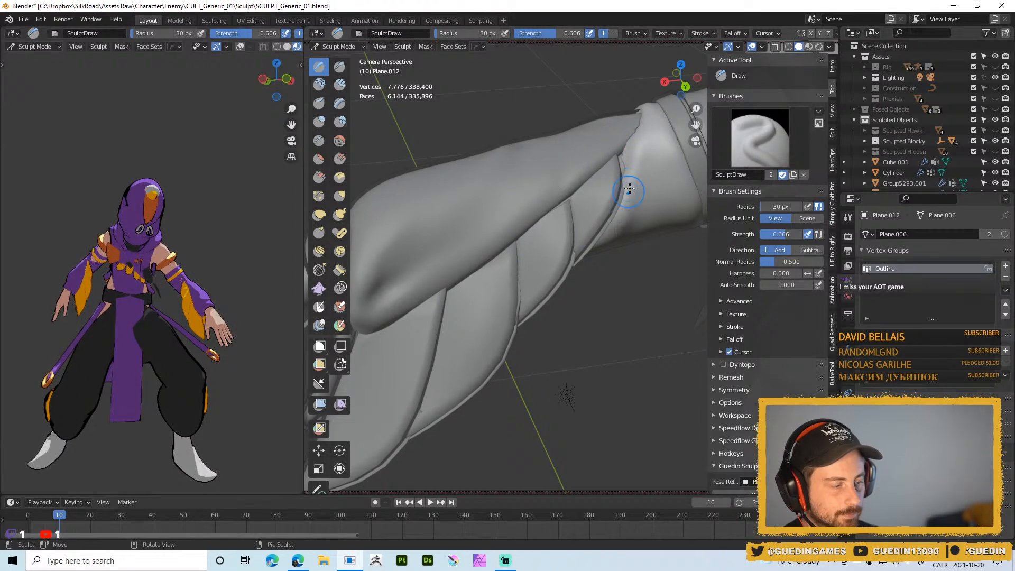
left_click(633, 210)
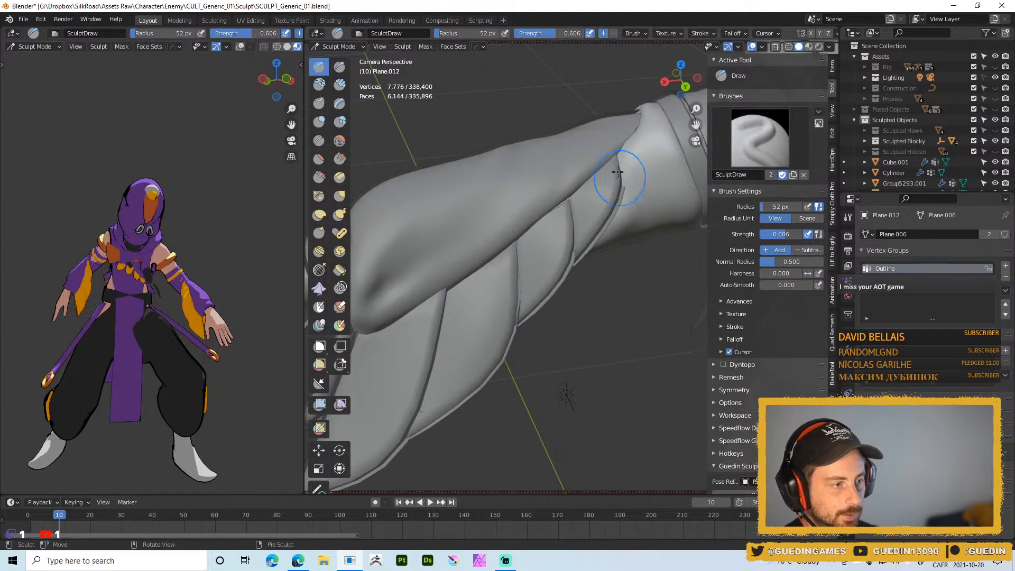
mouse_move(637, 125)
middle_mouse_down()
mouse_move(616, 139)
mouse_move(624, 183)
mouse_move(643, 179)
middle_mouse_up()
scroll(637, 145, "down", 5)
key("ctrl+Tab")
key("ctrl+Tab")
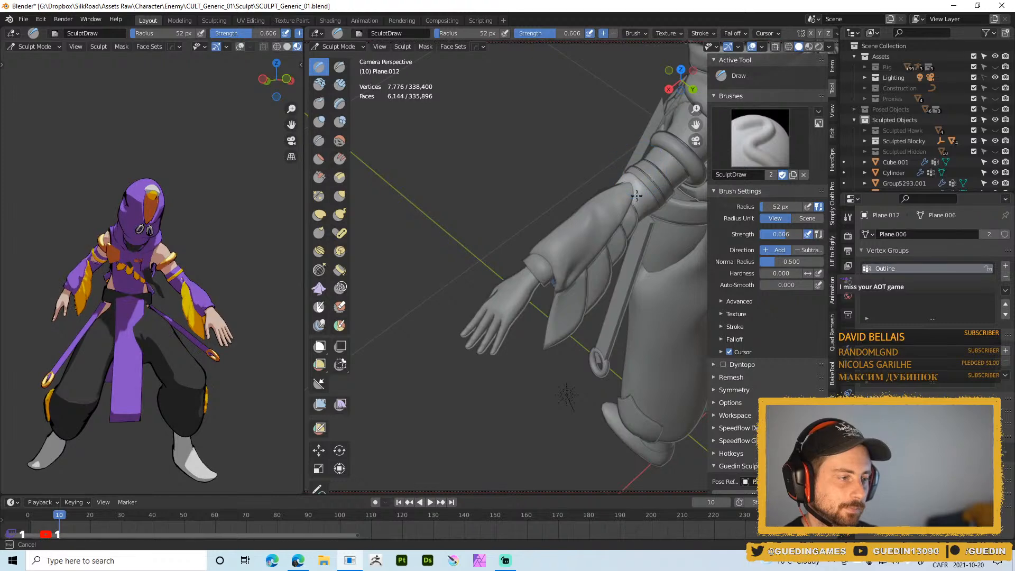
key("shift+f")
key("Escape")
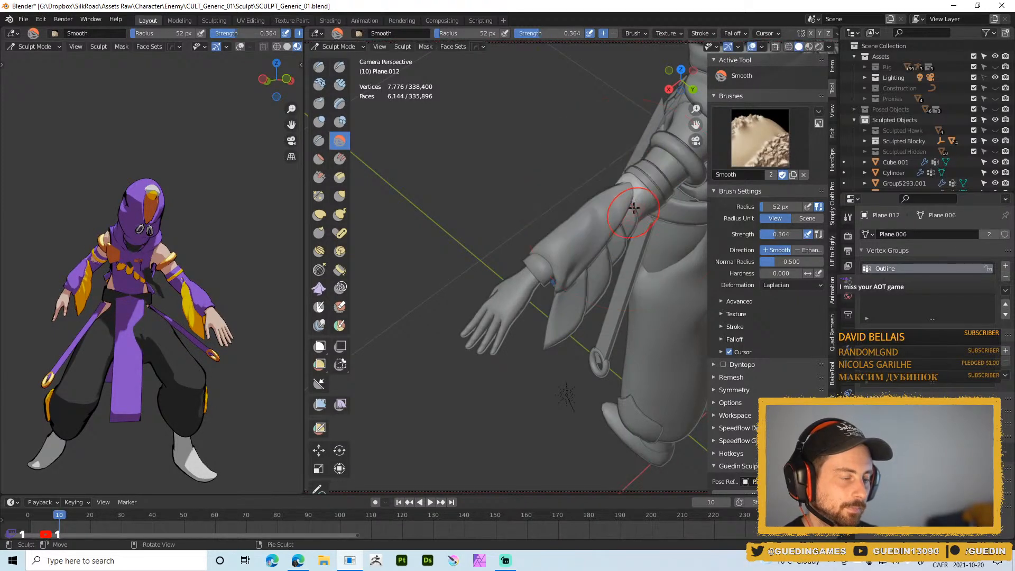
key("ctrl+Tab")
- Review the upper arm ring and the whole character, clear the selection and save the file
middle_click_drag(634, 193, 744, 227)
scroll(626, 210, "down", 5)
scroll(498, 196, "up", 4)
middle_click_drag(497, 196, 544, 263)
scroll(556, 184, "up", 2)
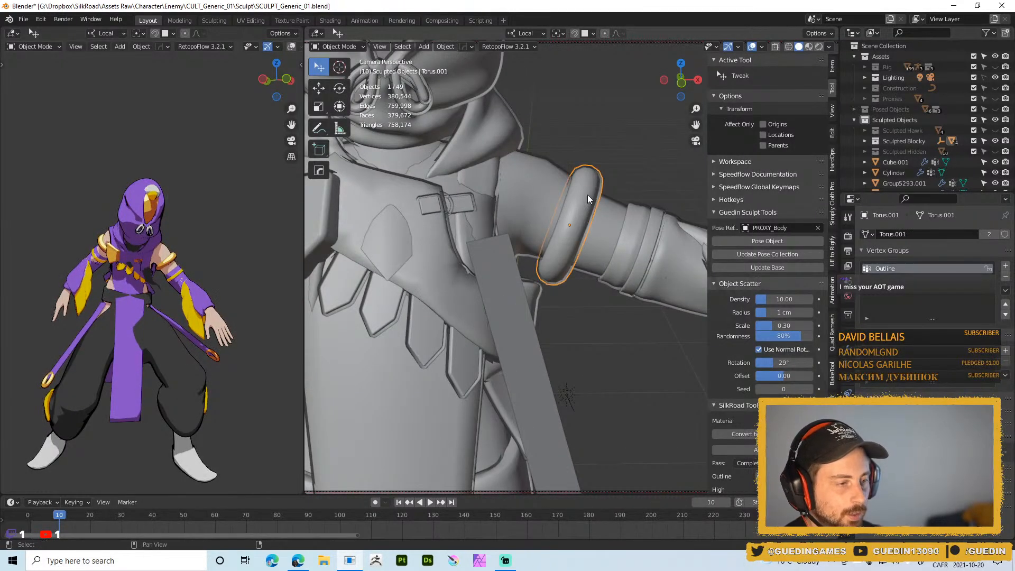
left_click(588, 198, "shift")
scroll(589, 198, "down", 4)
middle_click_drag(587, 206, 560, 218)
scroll(558, 180, "down", 5)
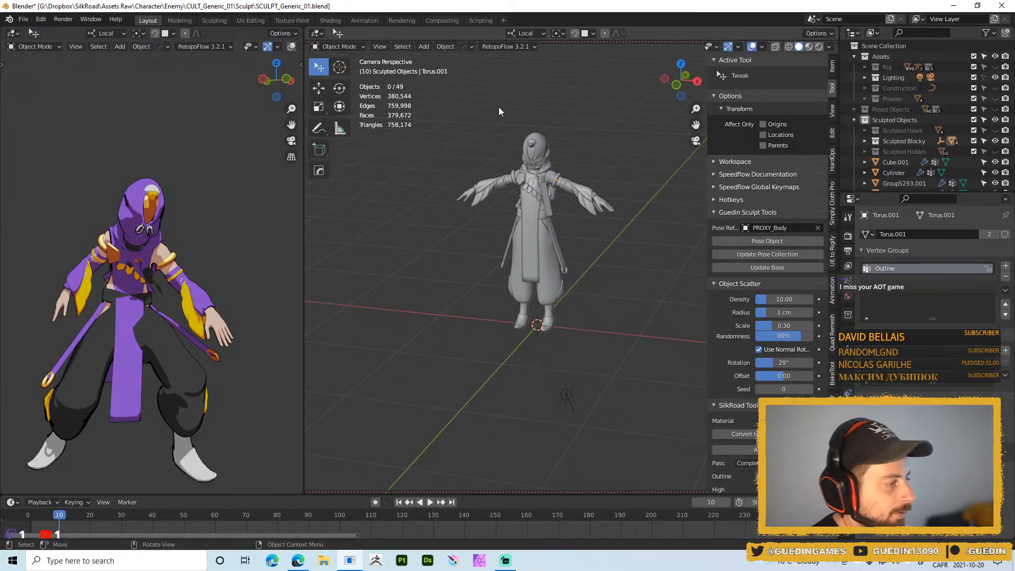
scroll(566, 143, "up", 4)
key("ctrl+s")
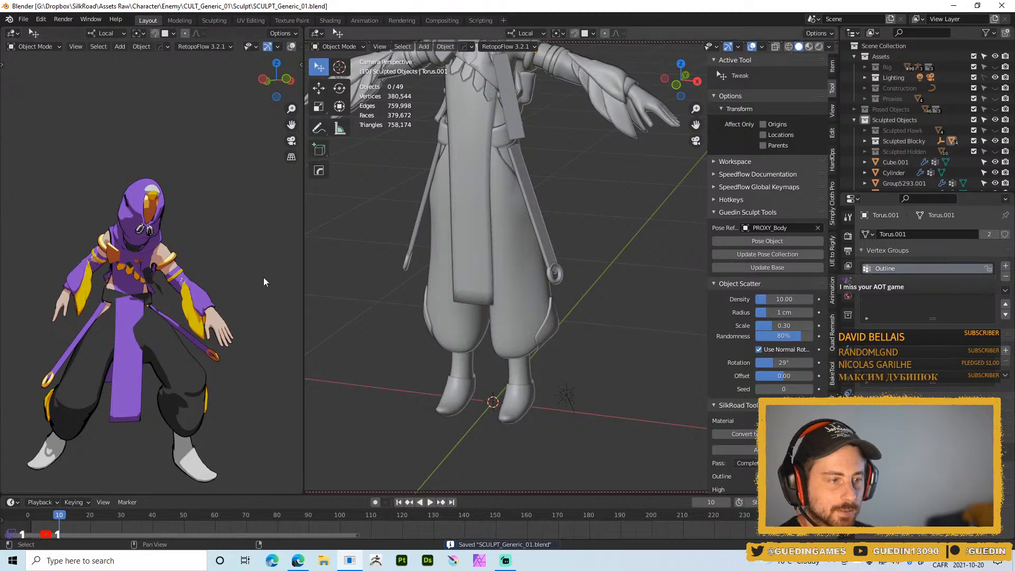
- Go to frame 21 and show the full character from the front in the coloured view
left_click(93, 515)
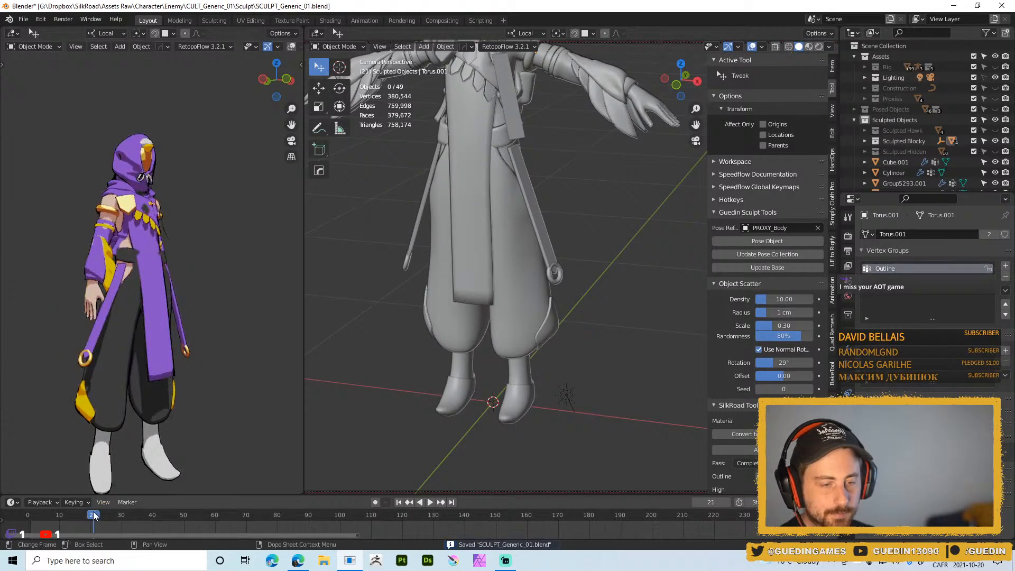
middle_click_drag(175, 222, 231, 220)
scroll(232, 220, "down", 3)
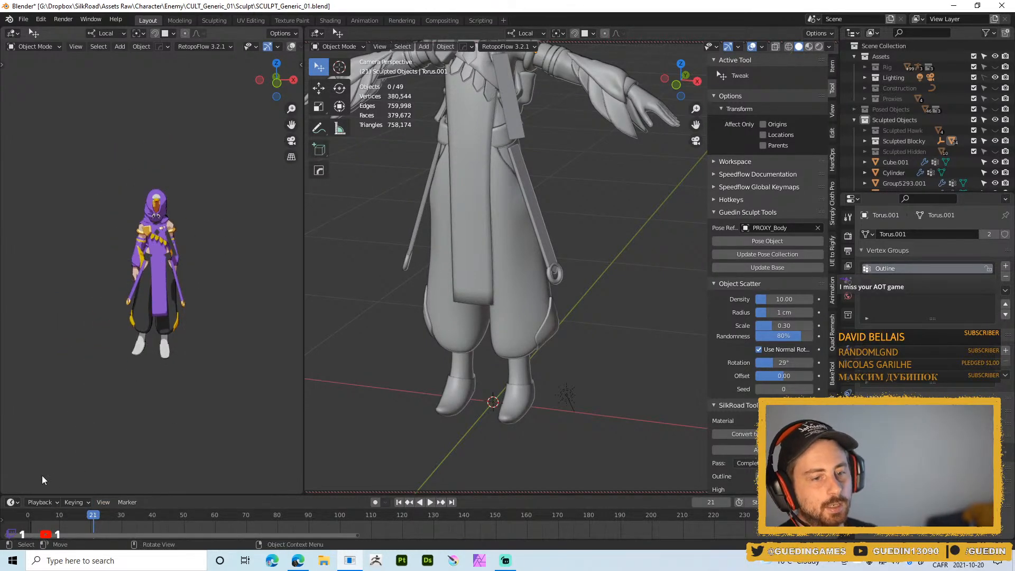
scroll(509, 240, "down", 5)
- Examine the character's arms and torso in Rendered shading and return to Solid shading
key("z")
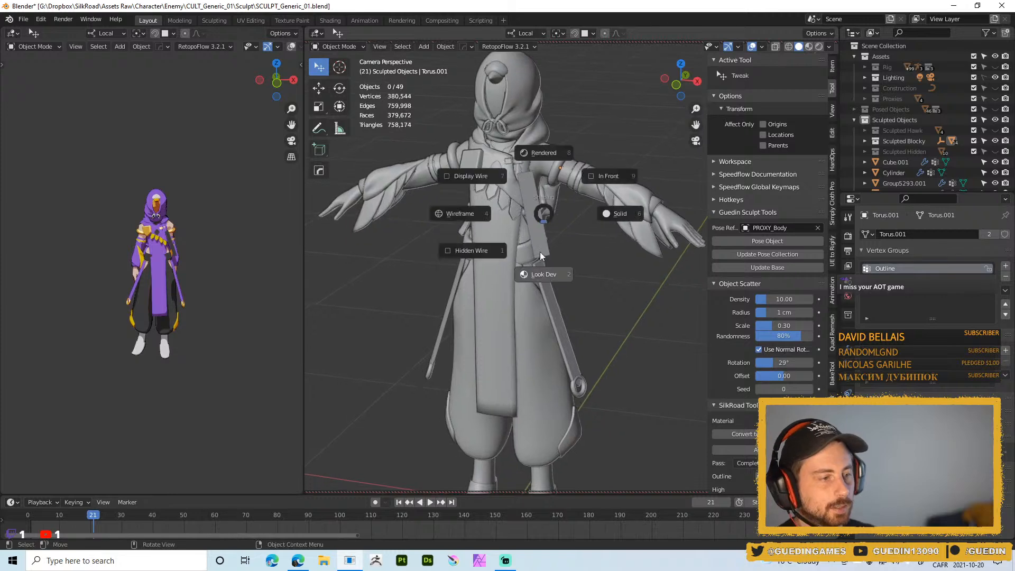
left_click(545, 166)
mouse_move(503, 180)
middle_mouse_down()
mouse_move(557, 196)
mouse_move(531, 186)
middle_mouse_up()
scroll(531, 186, "up", 3)
mouse_move(592, 180)
middle_mouse_down()
mouse_move(544, 194)
mouse_move(503, 163)
middle_mouse_up()
key("z")
- Select the wrist cuff below the forearm guard and display its modifiers
scroll(550, 170, "up", 4)
left_click(567, 224)
middle_click_drag(567, 224, 550, 174)
middle_click_drag(608, 212, 540, 190, "shift")
left_click(848, 348)
scroll(550, 183, "up", 2)
middle_click_drag(550, 183, 575, 265, "shift")
middle_click_drag(575, 265, 563, 202, "ctrl")
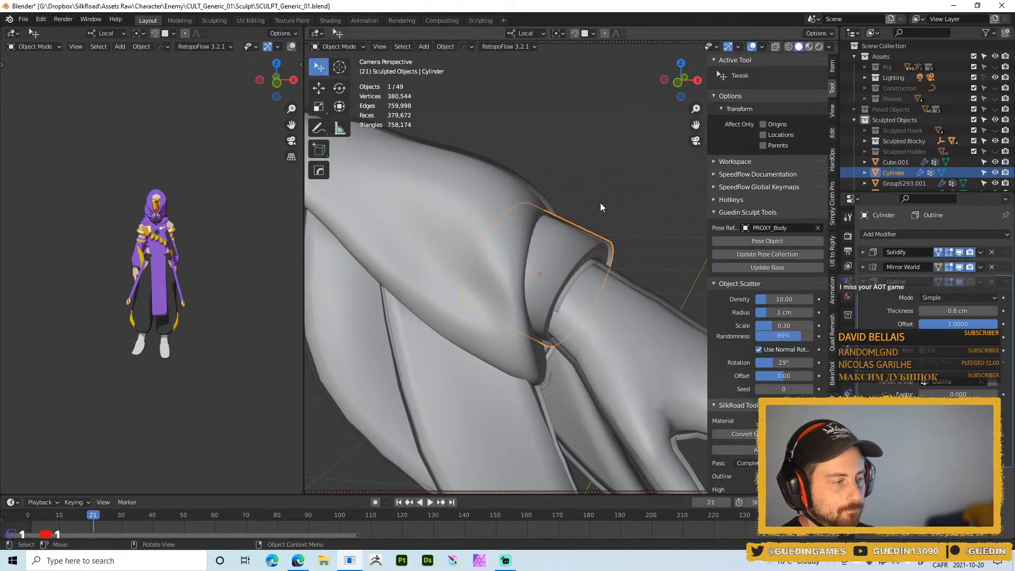
- Add a Bevel modifier to the wrist cuff with 1 segment and a width of about 0.3
key("space")
left_click(674, 205)
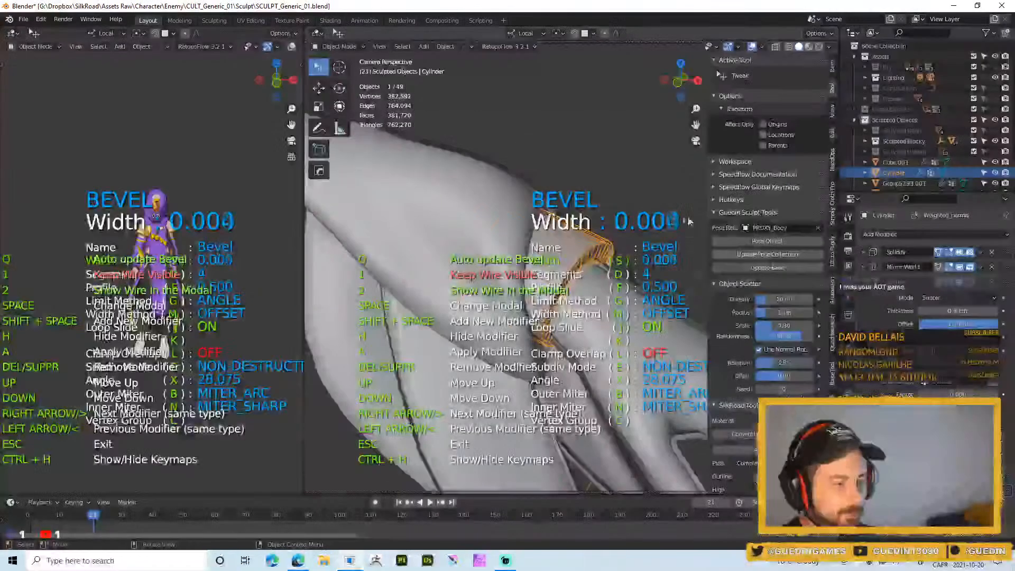
left_click(785, 260)
key("d")
left_click(640, 261)
middle_click_drag(640, 261, 480, 196, "shift")
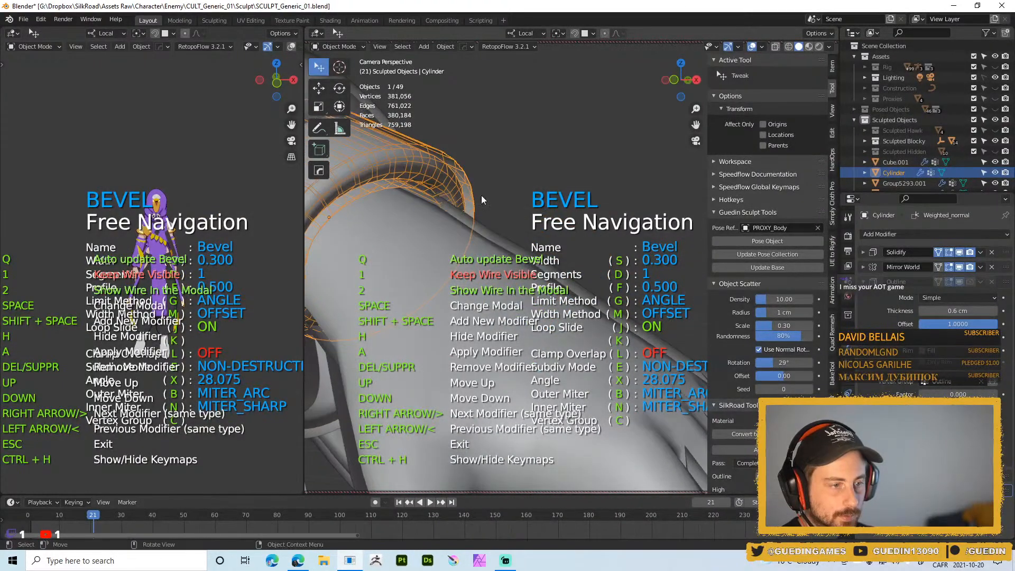
key("s")
left_click(451, 209)
key("Escape")
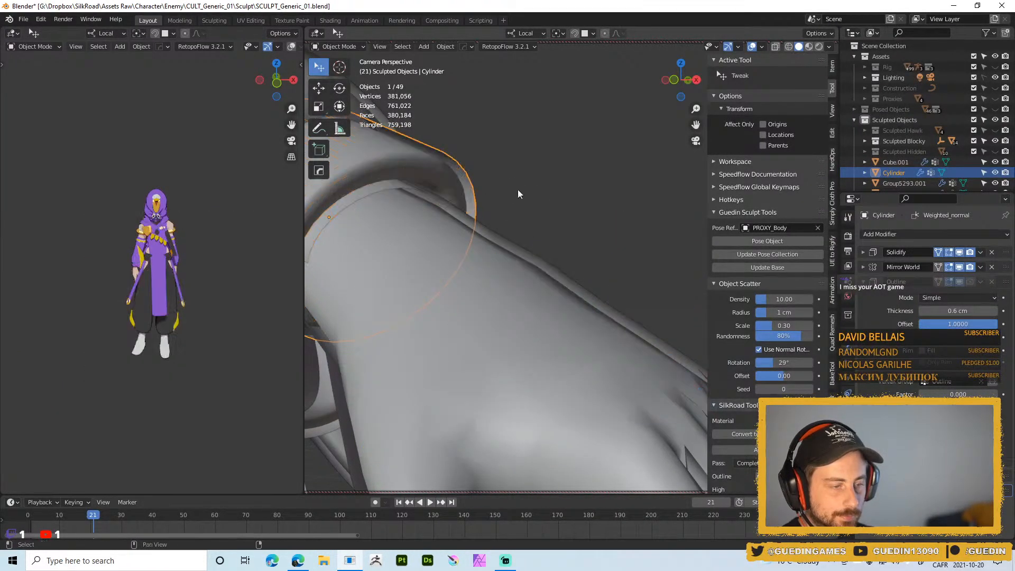
- Select the wrist cuff together with the forearm feathers and apply Pose Object with PROXY_Body as the pose reference
scroll(529, 224, "down", 5)
middle_click_drag(522, 219, 641, 242)
key("alt+a")
scroll(519, 262, "up", 2)
left_click(551, 326, "shift")
left_click(507, 285, "shift")
left_click(431, 174, "shift")
middle_click_drag(508, 210, 393, 192)
left_click(584, 313, "shift")
left_click(606, 268, "shift")
left_click(610, 224, "shift")
key("ctrl+z")
middle_click_drag(574, 274, 535, 289)
left_click(662, 219, "shift")
left_click(683, 174, "shift")
middle_click_drag(684, 173, 461, 202)
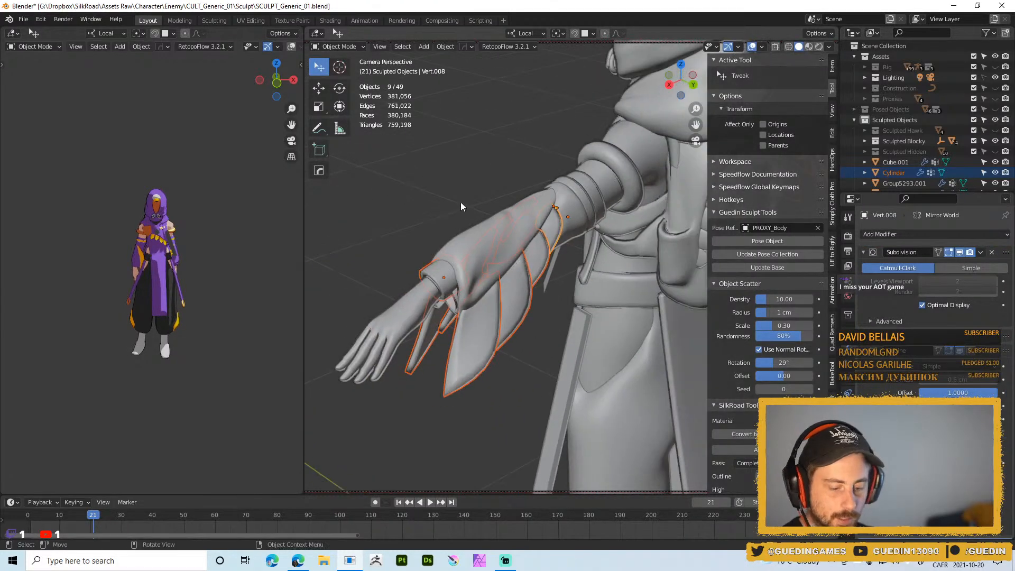
left_click(761, 242)
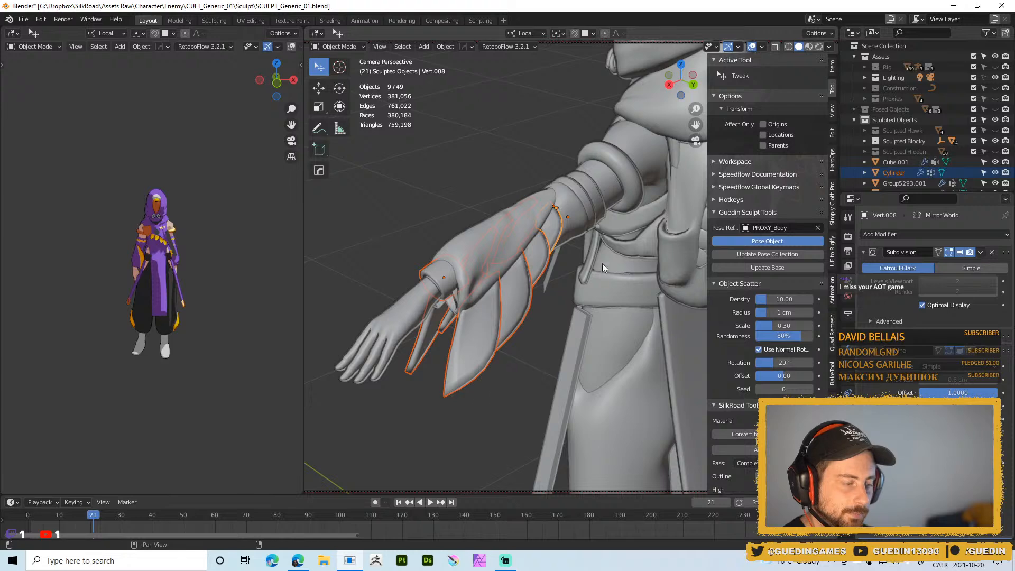
- Examine the posed arm pieces from the front, side and back against the coloured character
middle_click_drag(621, 322, 581, 262, "shift")
scroll(207, 252, "up", 6)
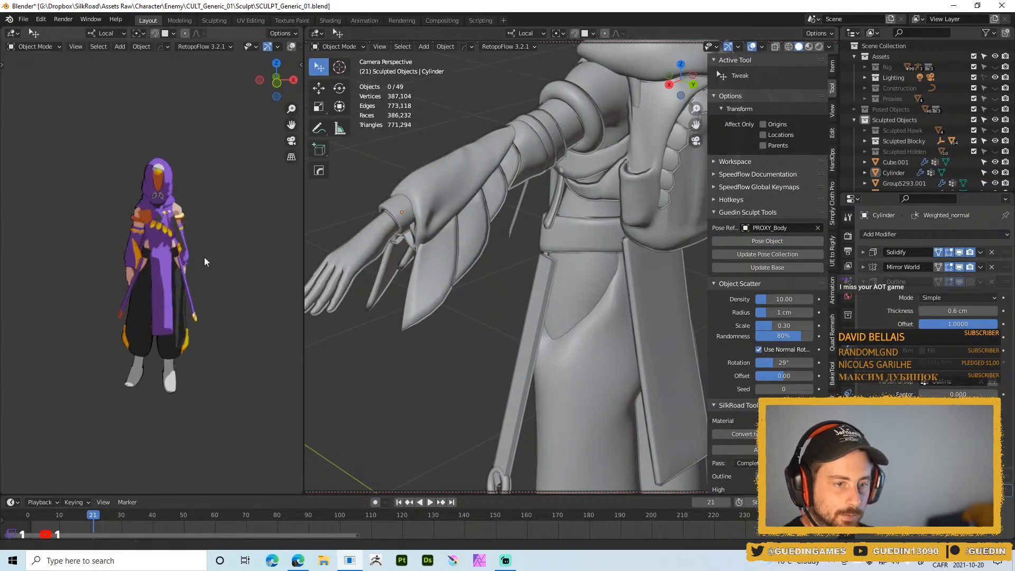
middle_click_drag(190, 226, 66, 192)
scroll(453, 217, "down", 5)
mouse_move(454, 217)
middle_mouse_down()
mouse_move(569, 169)
mouse_move(548, 188)
mouse_move(593, 224)
middle_mouse_up()
scroll(548, 188, "up", 3)
scroll(592, 223, "down", 5)
middle_click_drag(477, 210, 548, 252)
scroll(548, 252, "up", 4)
middle_click_drag(417, 257, 528, 223)
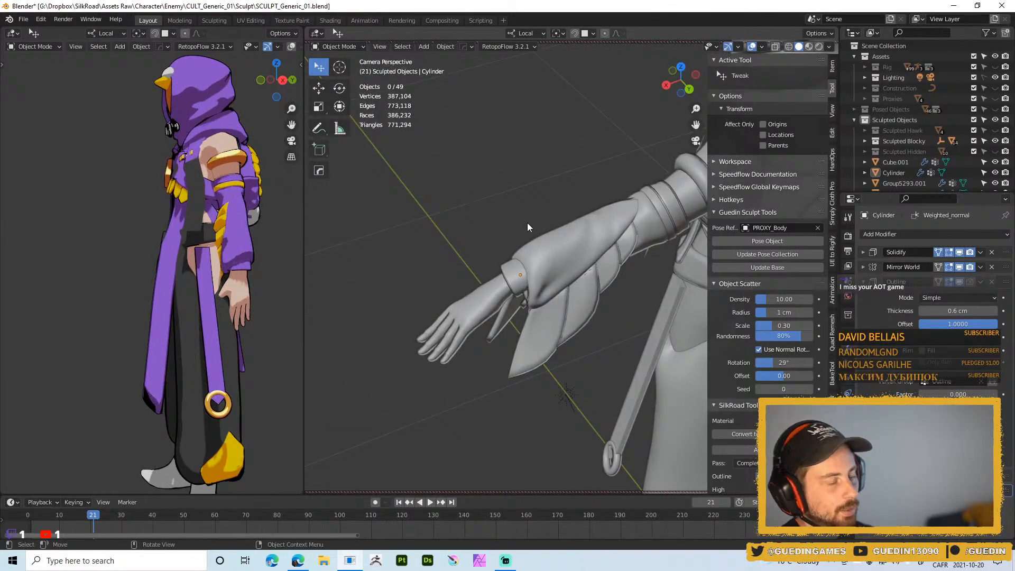
mouse_move(627, 255)
middle_mouse_down()
mouse_move(624, 325)
mouse_move(589, 322)
mouse_move(538, 280)
mouse_move(573, 319)
mouse_move(698, 329)
middle_mouse_up()
scroll(475, 166, "down", 6)
scroll(514, 242, "up", 6)
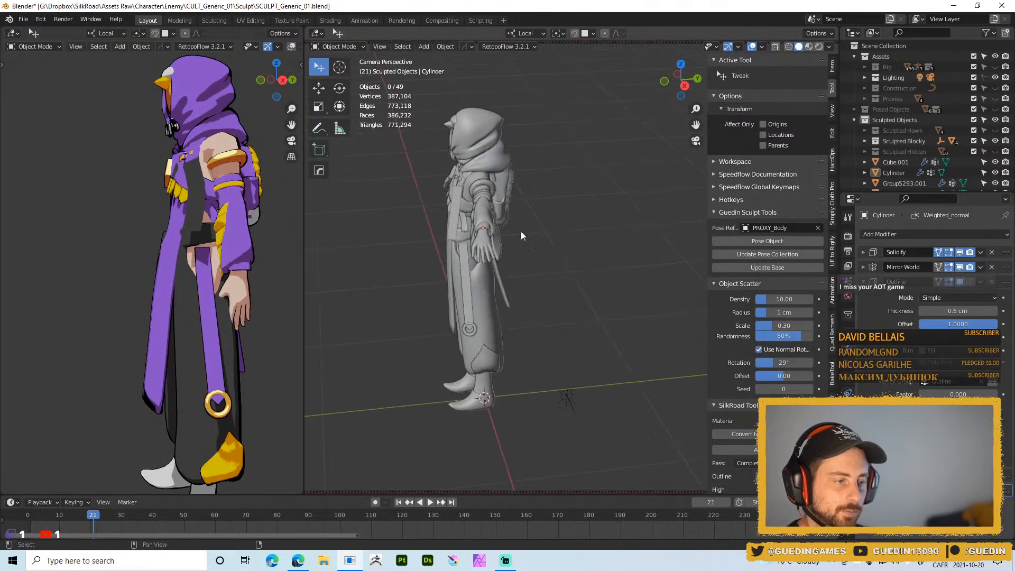
middle_click_drag(528, 266, 354, 183)
scroll(516, 236, "up", 3)
middle_click_drag(516, 241, 516, 168)
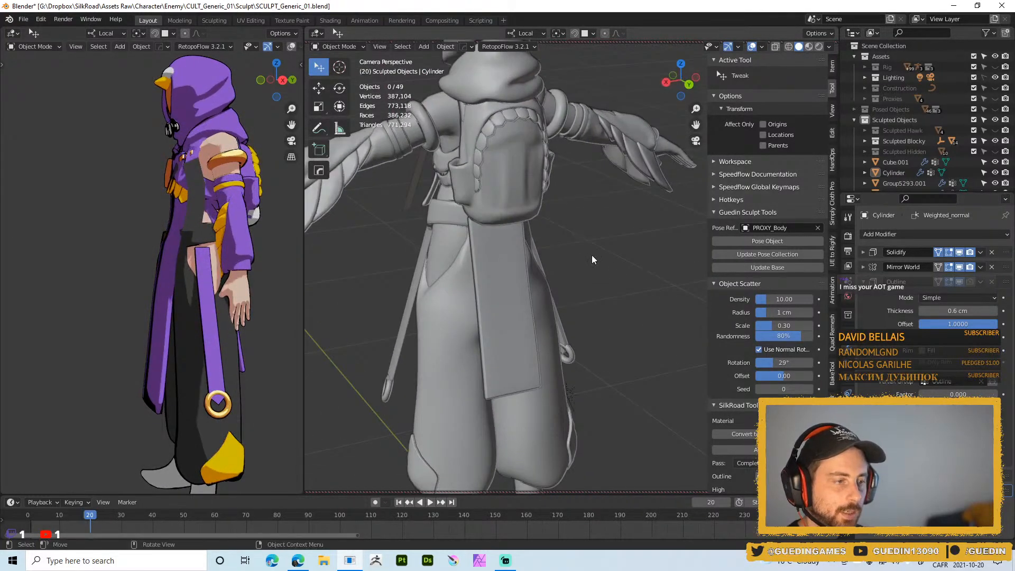
- Select the neck piece beneath the hood and delete the pointed lower tip of its mesh
mouse_move(592, 255)
middle_mouse_down()
mouse_move(538, 221)
mouse_move(506, 167)
mouse_move(472, 184)
mouse_move(503, 198)
mouse_move(558, 258)
mouse_move(579, 243)
middle_mouse_up()
left_click(588, 168)
middle_click_drag(586, 184, 599, 213)
middle_click_drag(172, 214, 272, 276)
middle_click_drag(661, 241, 528, 227, "shift")
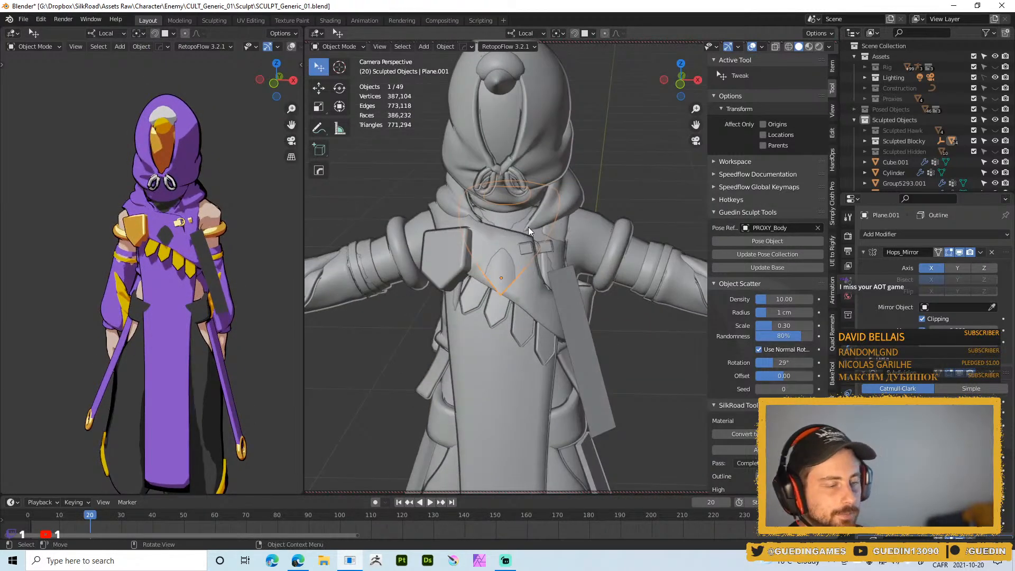
mouse_move(483, 188)
middle_mouse_down()
mouse_move(434, 171)
mouse_move(481, 183)
middle_mouse_up()
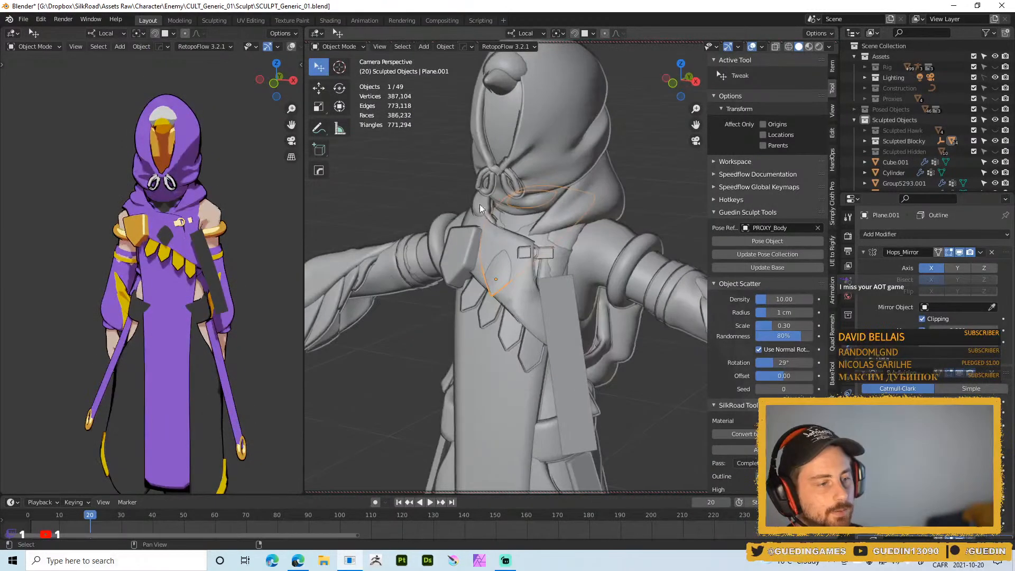
scroll(488, 220, "up", 2)
middle_click_drag(488, 220, 560, 235)
key("Tab")
key("Tab")
key("Tab")
left_click(502, 250)
key("x")
left_click(545, 221)
key("Tab")
key("Tab")
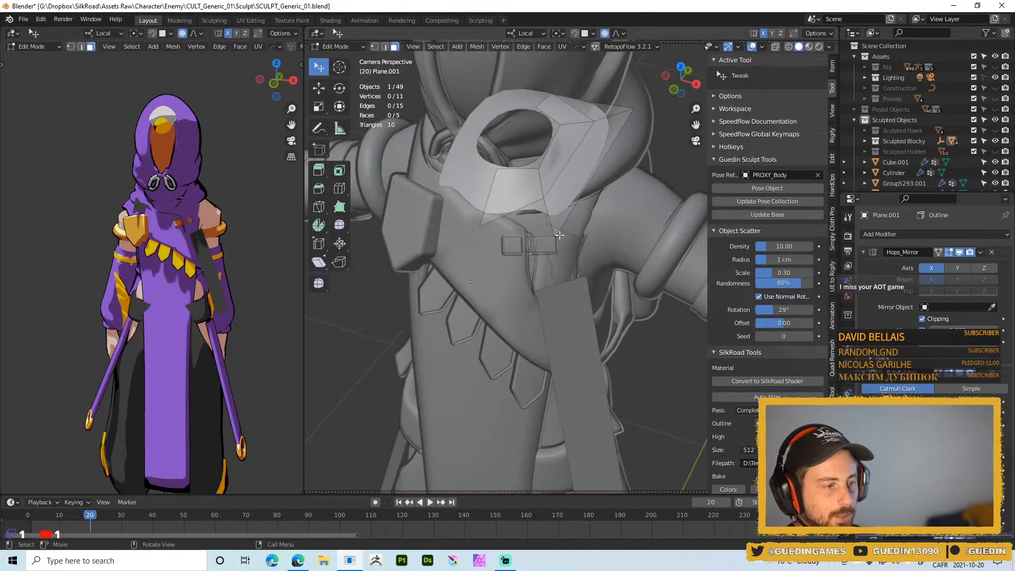
- Delete the neck piece's outer vertices beside the chest strap and toward the shoulder
left_click(552, 241)
key("x")
left_click(618, 121)
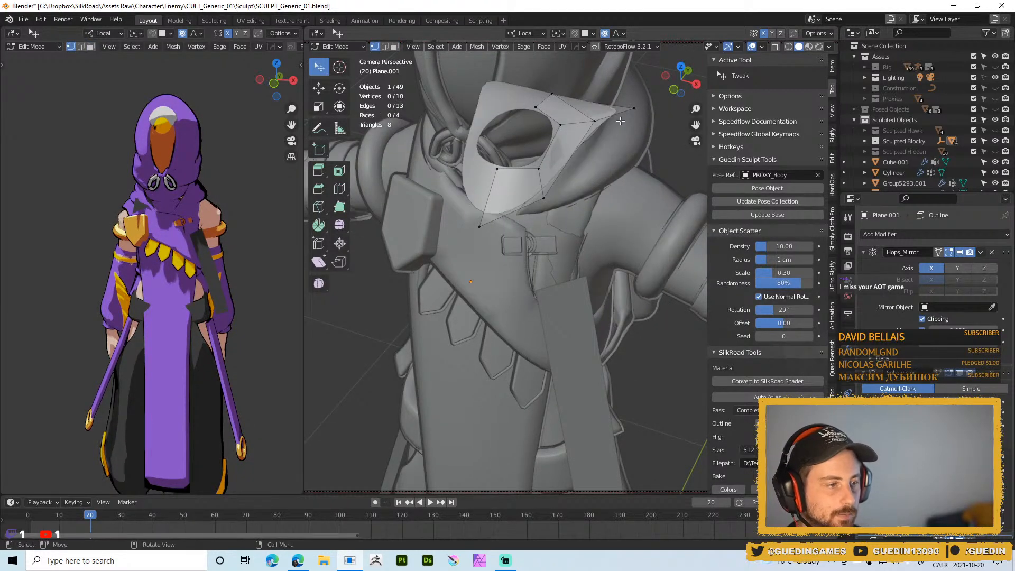
key("x")
left_click(565, 80)
- Adjust the neck piece's lower vertices and delete its side face toward the back
middle_click_drag(567, 210, 573, 192)
left_click_drag(550, 201, 549, 216)
left_click_drag(487, 237, 492, 228)
key("2")
left_click(489, 199)
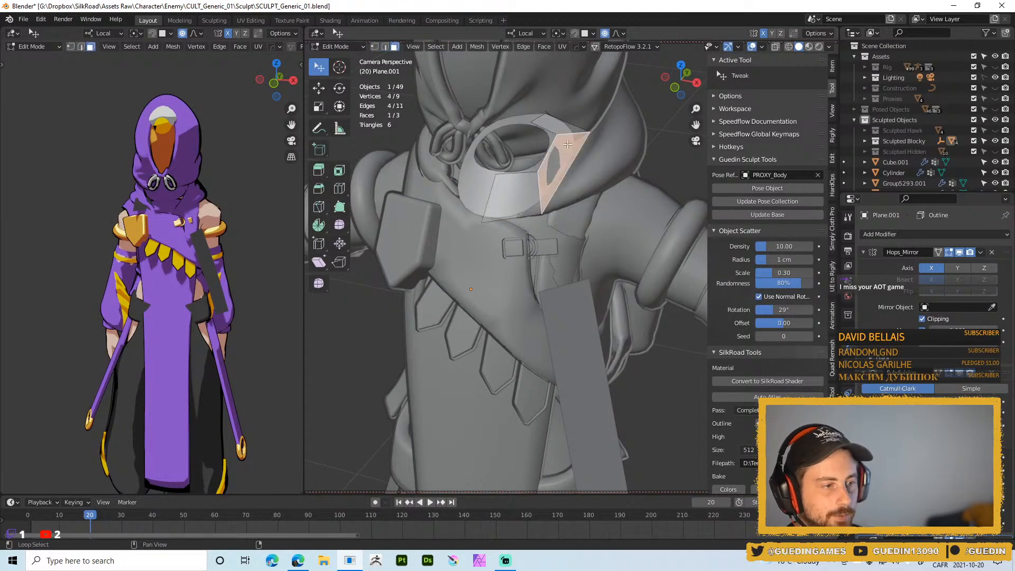
key("x")
left_click(631, 108)
middle_click_drag(631, 108, 581, 156)
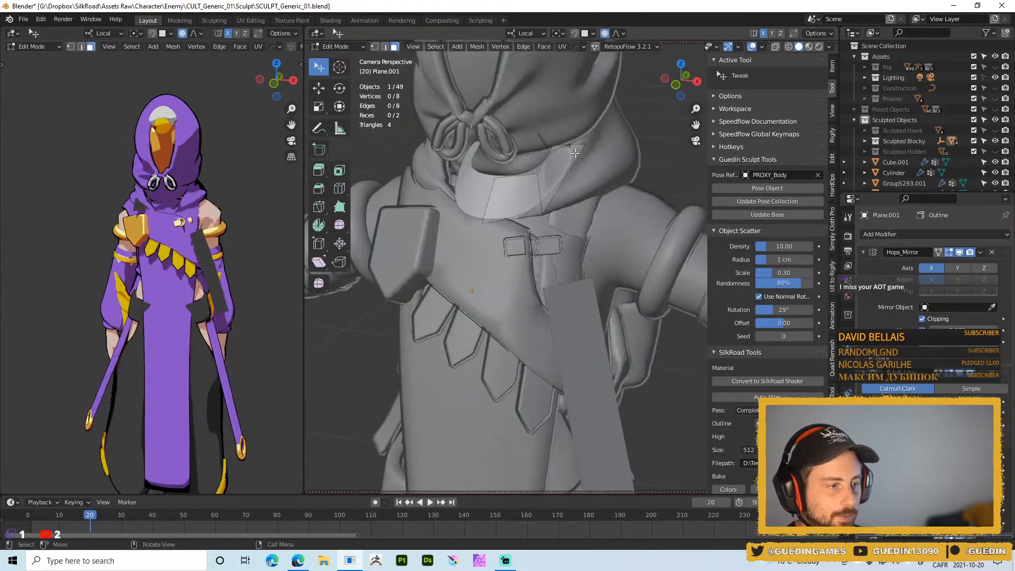
- Move the neck piece's side vertices inward so the strip follows the neck opening under the hood
key("shift+e")
left_click(597, 356)
middle_click_drag(531, 238, 561, 216)
key("1")
left_click_drag(540, 216, 550, 211)
middle_click_drag(551, 210, 530, 210)
left_click_drag(564, 166, 555, 180)
key("Tab")
middle_click_drag(537, 229, 489, 212)
- Reposition the neck piece's upper and lower vertices to wrap the strip around the throat
key("Tab")
left_click_drag(526, 182, 506, 185)
middle_click_drag(521, 185, 509, 183)
left_click_drag(510, 183, 553, 171)
middle_click_drag(553, 171, 558, 170)
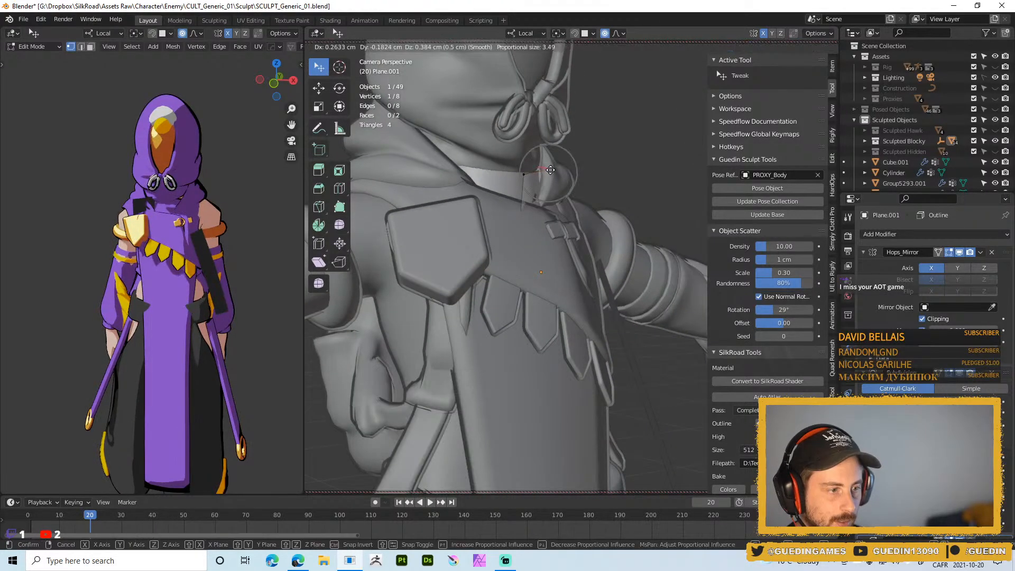
left_click_drag(537, 207, 527, 210)
middle_click_drag(528, 210, 569, 168)
- Add a loop cut to the neck piece and move its vertices toward the hood folds
key("ctrl+r")
left_click(535, 182)
left_click(538, 181)
left_click(538, 170)
key("g")
left_click(509, 209)
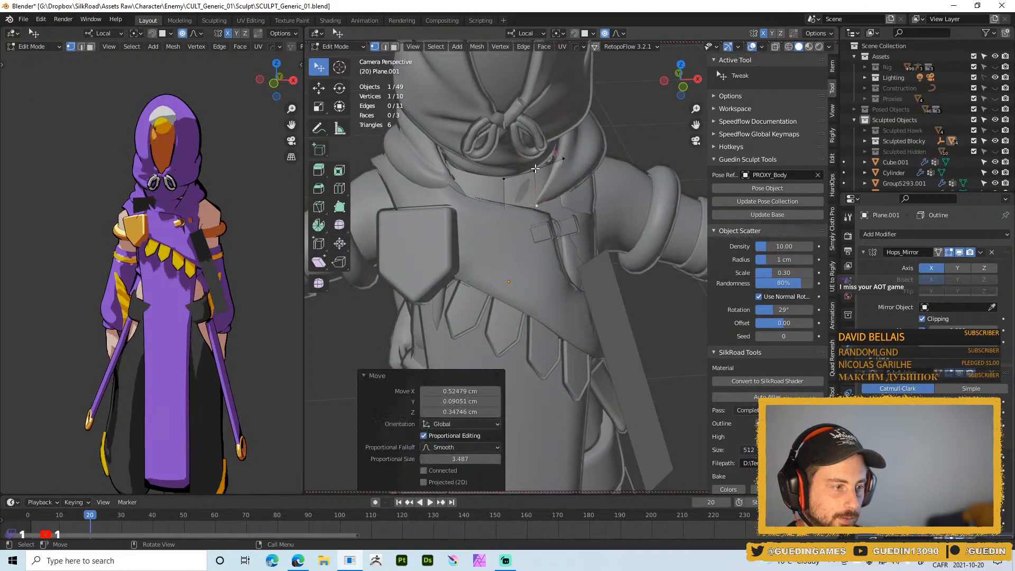
left_click_drag(564, 160, 558, 156)
- Cut another edge loop along the neck piece and adjust the vertices near its front
key("ctrl+r")
left_click(539, 185)
left_click(540, 188)
middle_click_drag(541, 188, 595, 193)
left_click_drag(525, 192, 517, 193)
middle_click_drag(517, 194, 499, 187)
left_click_drag(524, 185, 511, 185)
- Lower the neck piece's bottom vertices to tuck the strip behind the chest wrap
middle_click_drag(511, 184, 405, 188)
left_click_drag(502, 191, 503, 218)
middle_click_drag(503, 217, 552, 226)
left_click_drag(514, 205, 518, 217)
middle_click_drag(518, 216, 584, 211)
left_click_drag(540, 207, 534, 210)
middle_click_drag(534, 211, 479, 190)
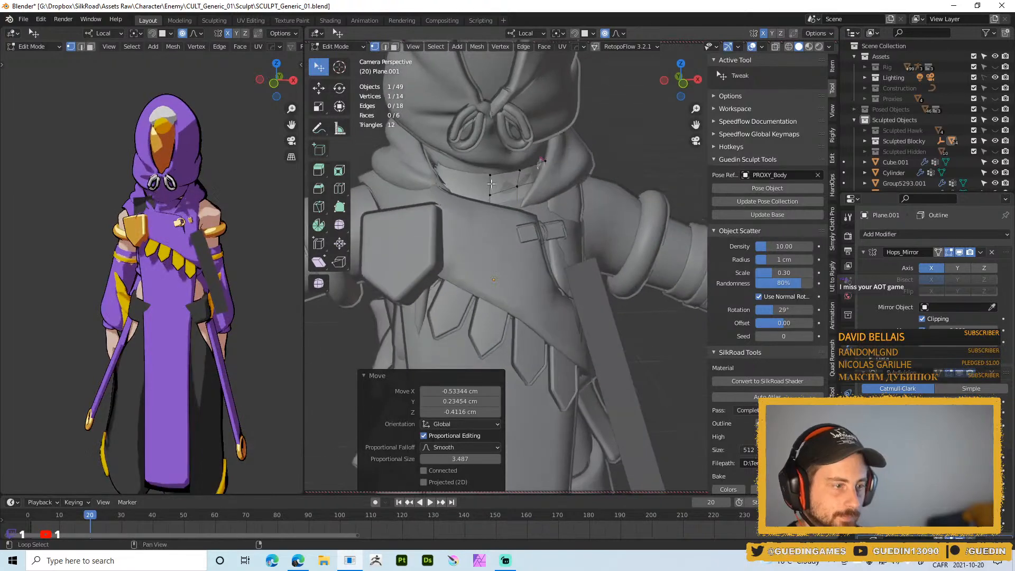
- Turn on X-ray and delete the stray vertices near the top of the neck piece
scroll(552, 154, "up", 2)
key("alt+z")
mouse_move(554, 146)
middle_mouse_down()
mouse_move(516, 148)
mouse_move(545, 144)
middle_mouse_up()
left_click_drag(538, 141, 553, 141)
left_click(524, 153)
key("x")
left_click(496, 132)
- Slide the neck piece's outer end edges inward along the strip by a factor of about 0.5
middle_click_drag(561, 157, 594, 144)
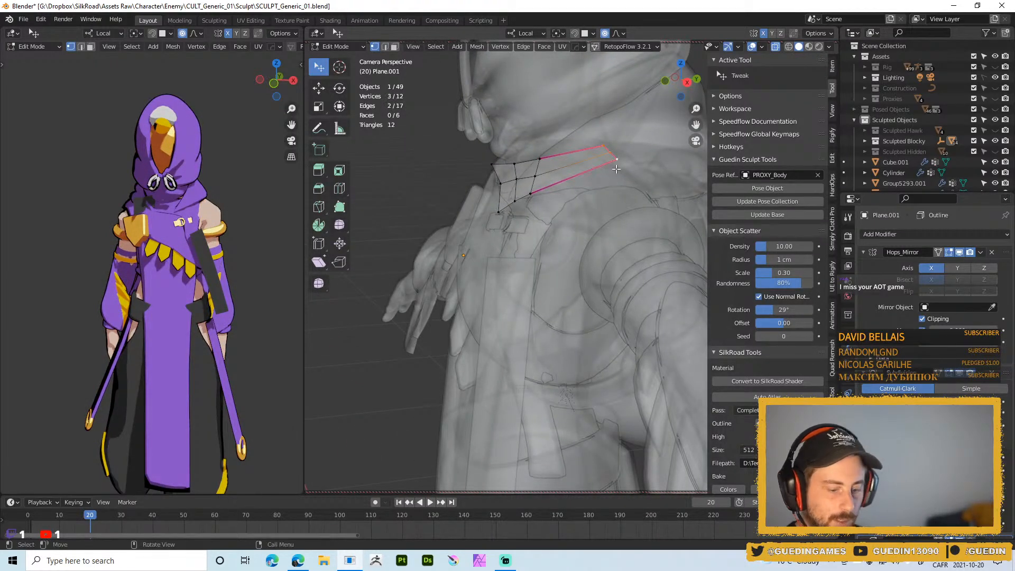
key("g")
key("g")
left_click(586, 182)
middle_click_drag(586, 182, 537, 211)
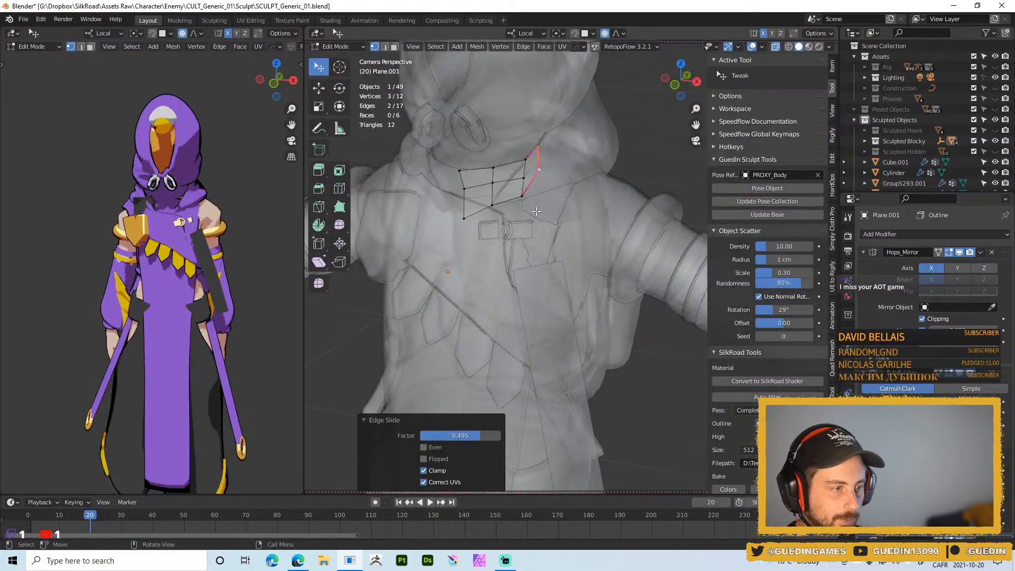
- Turn off X-ray and adjust an upper vertex of the neck piece under the hood
key("alt+z")
middle_click_drag(555, 161, 491, 122)
left_click(526, 131)
key("g")
left_click(523, 135)
- Check the neck piece in the coloured shading and move a vertex down about 2.2 cm toward the chest wrap
key("Tab")
scroll(491, 154, "down", 4)
middle_click_drag(490, 161, 533, 153, "shift")
key("z")
middle_click_drag(522, 243, 498, 190)
key("Tab")
scroll(527, 259, "up", 4)
middle_click_drag(526, 260, 541, 247)
key("g")
left_click(548, 254)
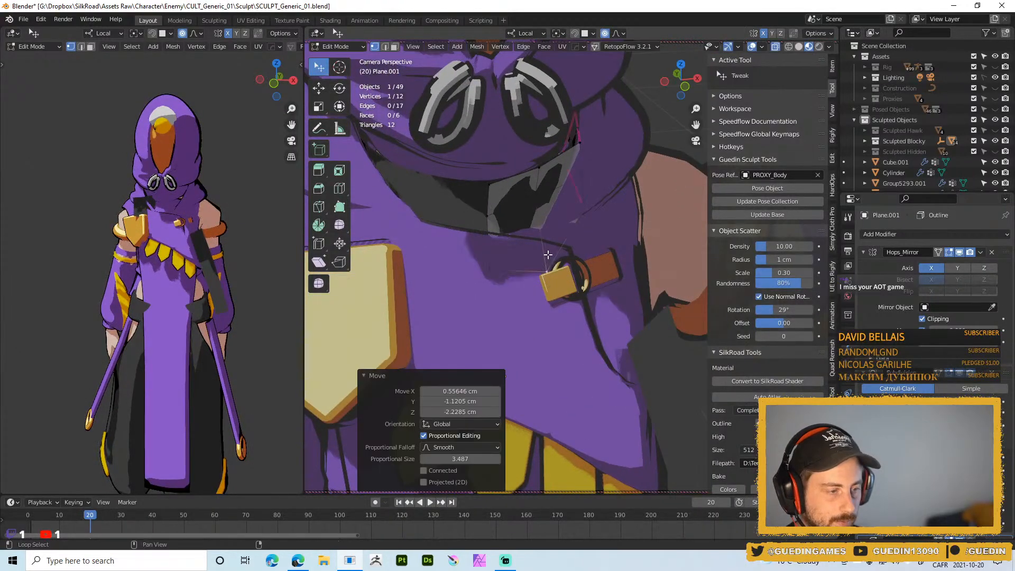
- Return to Solid shading and move a neck piece vertex to close the gap above the chest strap
key("z")
left_click(586, 222)
mouse_move(577, 226)
middle_mouse_down()
mouse_move(535, 245)
mouse_move(570, 262)
mouse_move(530, 248)
mouse_move(509, 226)
middle_mouse_up()
key("z")
left_click(607, 245)
key("alt+z")
key("g")
left_click(553, 267)
- Reposition the neck piece's middle and lower vertices to fit between the chest wrap and the hood fold
key("g")
left_click(532, 252)
key("g")
left_click(506, 224)
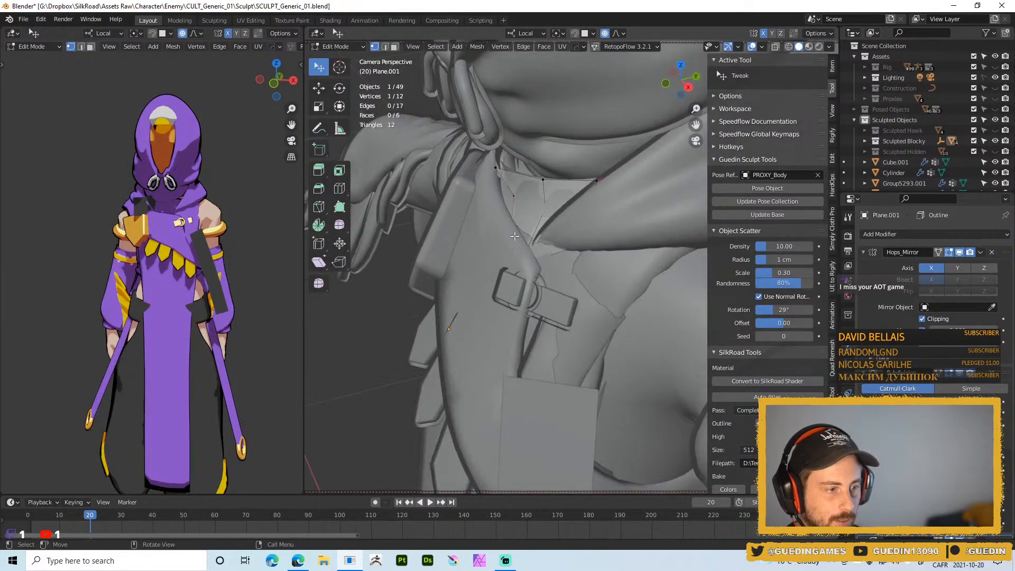
key("g")
left_click(528, 255)
left_click_drag(535, 250, 530, 238)
middle_click_drag(530, 238, 505, 233)
left_click_drag(556, 211, 542, 215)
middle_click_drag(543, 215, 572, 201)
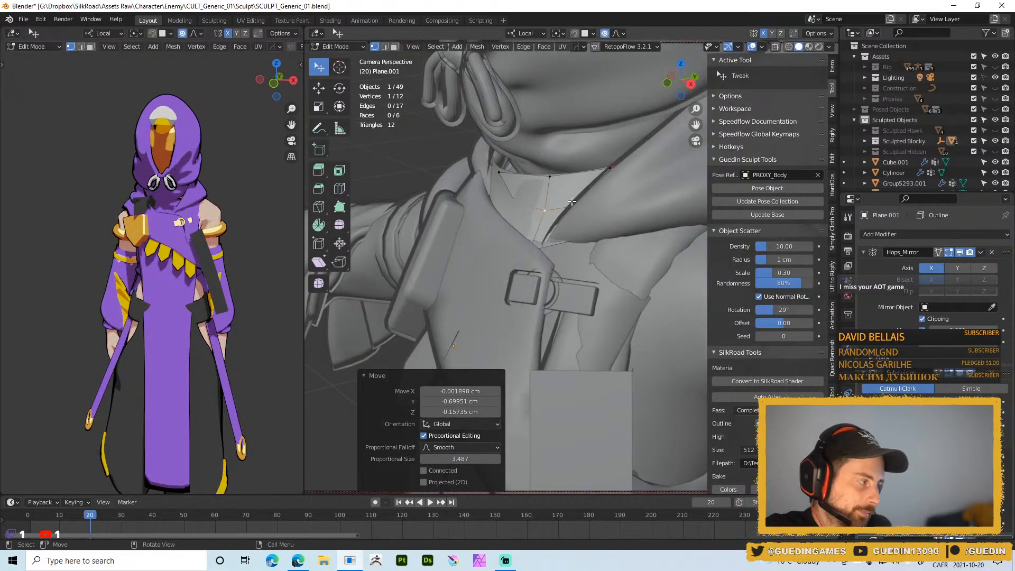
- Switch the neck piece to Sculpt Mode and reshape its front with the Grab brush at a 104 px radius
key("ctrl+Tab")
left_click(519, 241)
mouse_move(530, 218)
middle_mouse_down()
mouse_move(540, 200)
mouse_move(518, 188)
mouse_move(509, 205)
mouse_move(518, 211)
middle_mouse_up()
key("g")
key("f")
left_click(550, 191)
left_click(516, 213)
right_click_drag(541, 211, 512, 207)
mouse_move(515, 204)
left_mouse_down()
mouse_move(475, 214)
mouse_move(509, 204)
left_mouse_up()
mouse_move(509, 204)
middle_mouse_down()
mouse_move(504, 179)
mouse_move(545, 200)
mouse_move(512, 247)
middle_mouse_up()
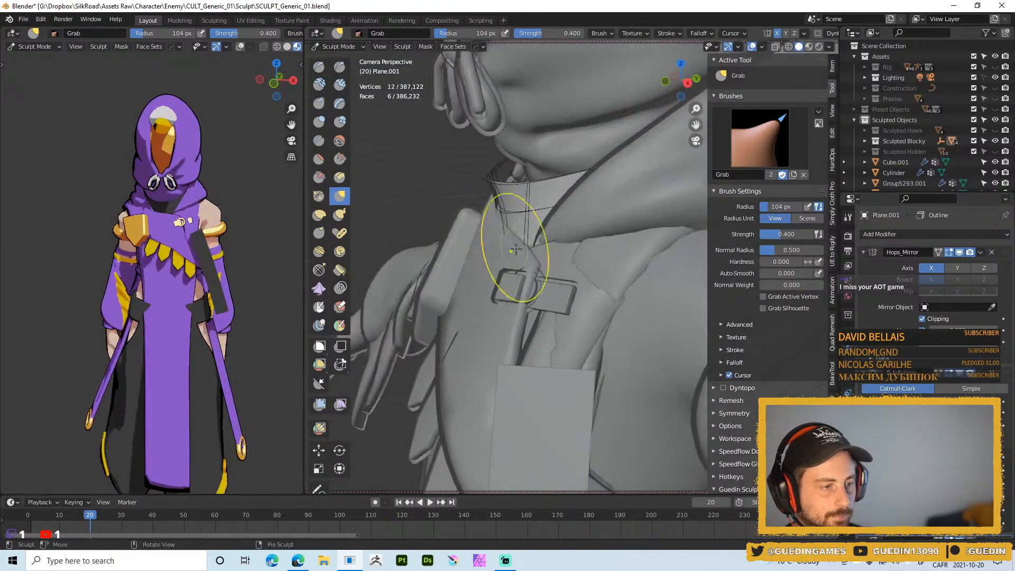
- Pull the neck piece's lower edge behind the chest wrap with the Grab brush and set its radius to 64 px
left_click_drag(535, 247, 534, 244)
left_click_drag(534, 244, 540, 238)
mouse_move(542, 240)
middle_mouse_down()
mouse_move(605, 243)
mouse_move(597, 249)
middle_mouse_up()
key("f")
left_click(575, 249)
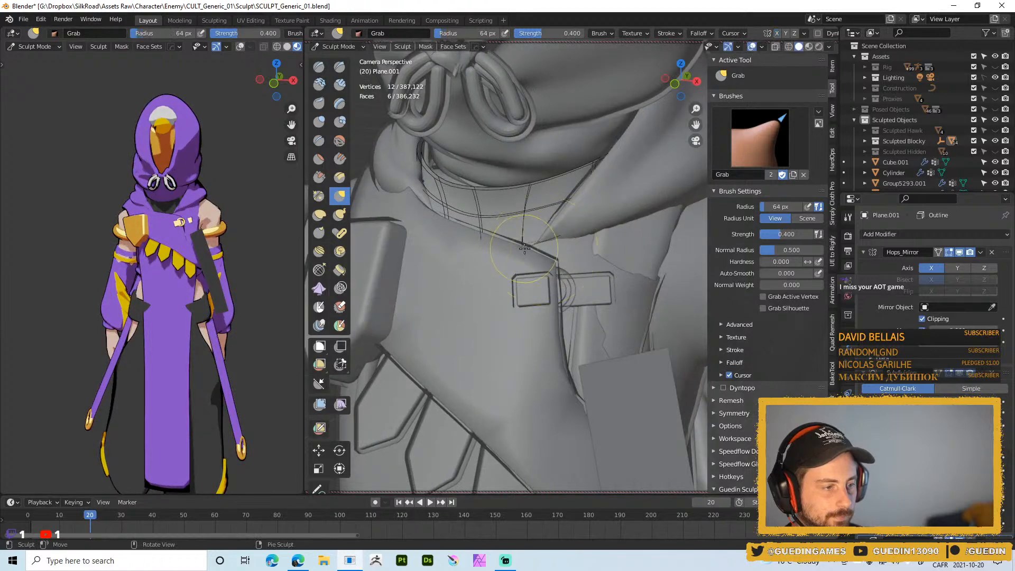
middle_click_drag(526, 239, 529, 195)
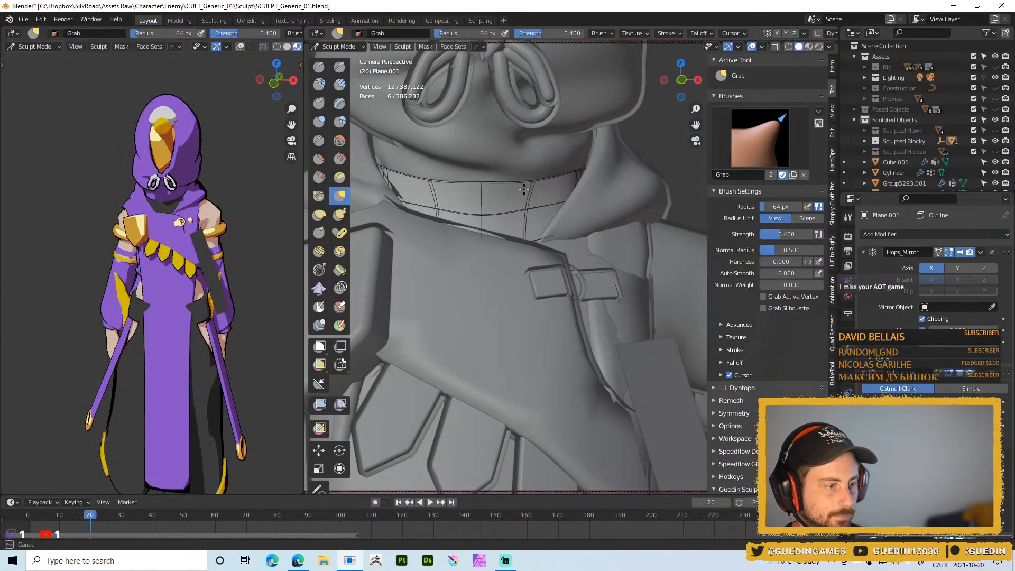
- Undo the last sculpt change, set the Grab brush radius to 50 px, and pull up the neck piece's lower front edge
mouse_move(484, 193)
middle_mouse_down()
mouse_move(502, 221)
mouse_move(530, 186)
mouse_move(565, 197)
mouse_move(544, 175)
middle_mouse_up()
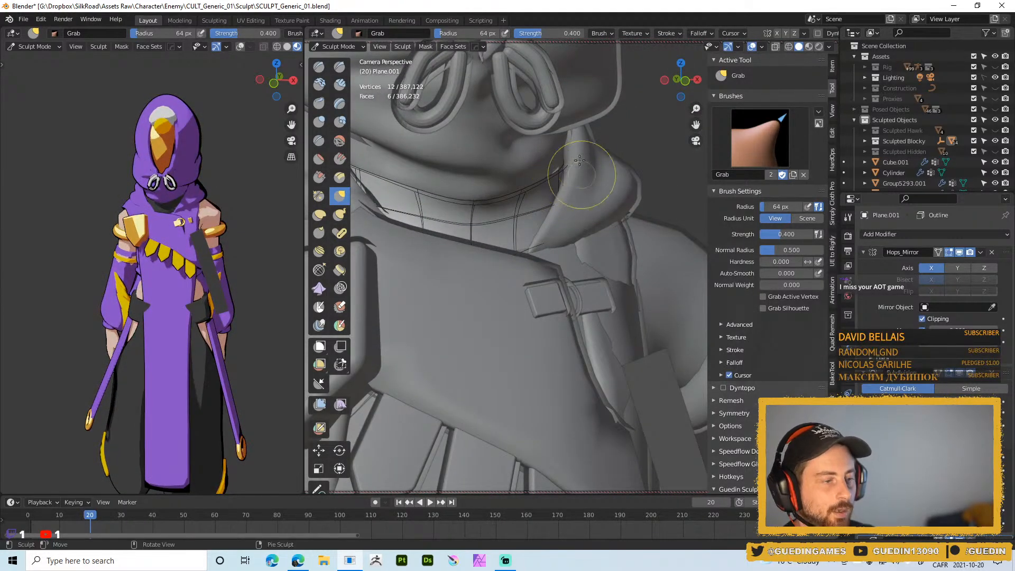
mouse_move(571, 224)
middle_mouse_down()
mouse_move(504, 252)
mouse_move(562, 240)
middle_mouse_up()
key("ctrl+z")
key("f")
left_click(506, 272)
mouse_move(501, 260)
left_mouse_down()
mouse_move(510, 264)
mouse_move(507, 250)
left_mouse_up()
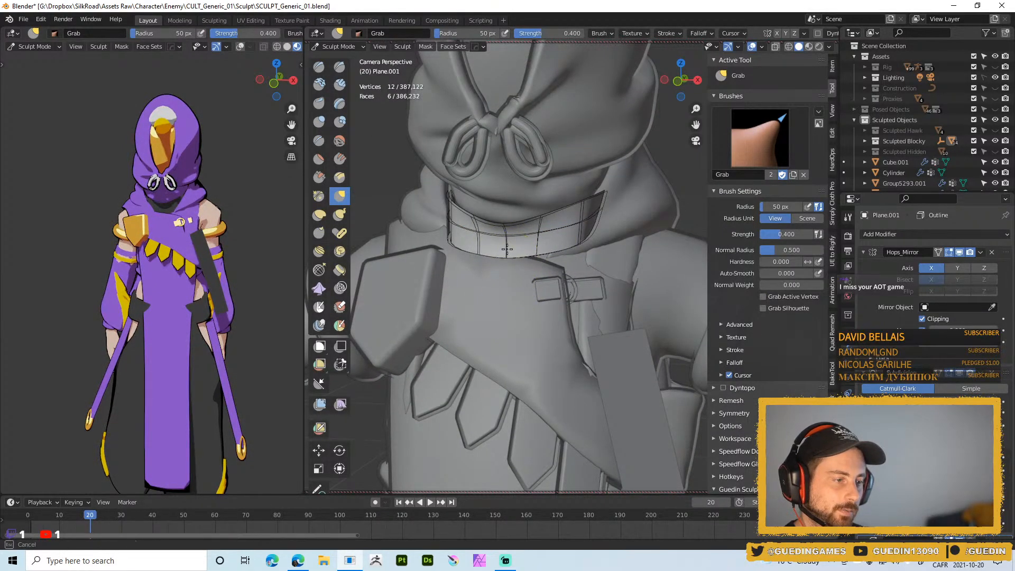
- Return the neck piece from Sculpt Mode to Object Mode
mouse_move(531, 210)
middle_mouse_down()
mouse_move(519, 269)
mouse_move(560, 271)
mouse_move(531, 275)
mouse_move(519, 259)
middle_mouse_up()
key("alt+z")
key("alt+z")
key("ctrl+Tab")
left_click(417, 282)
- Try a thickness of 1.017 on the neck piece's Outline Solidify modifier
key("shift+q")
left_click(474, 223)
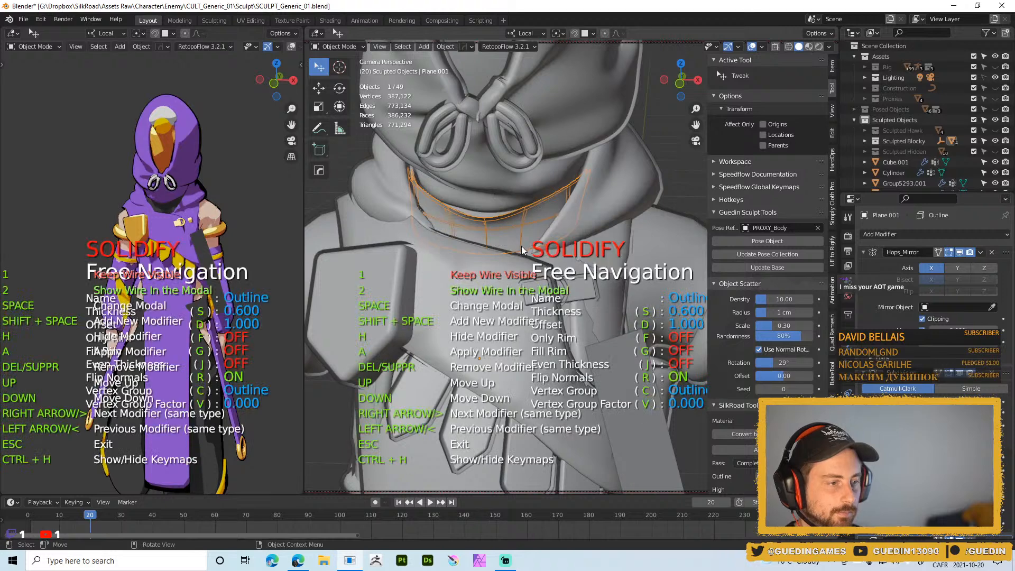
key("s")
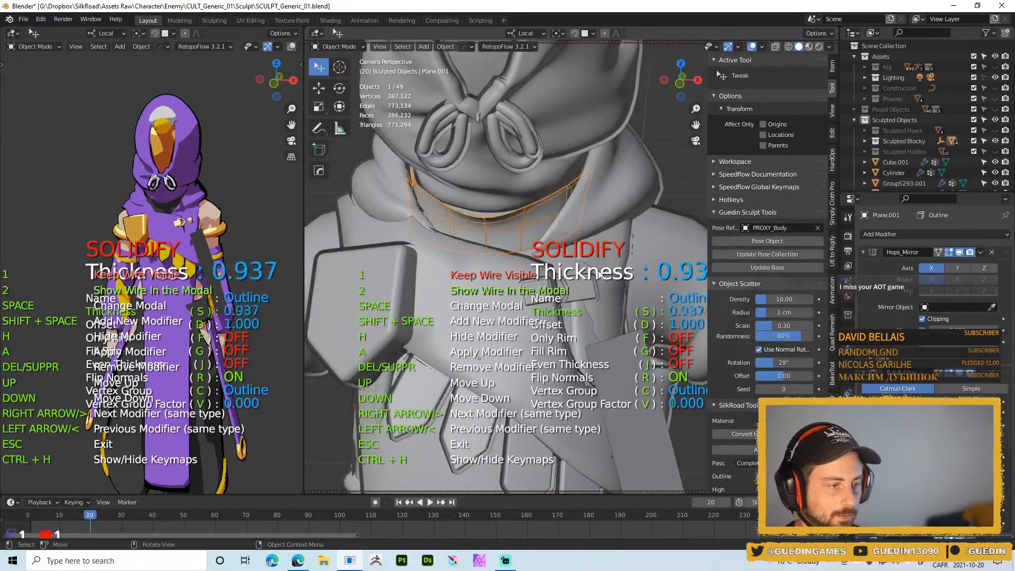
left_click(632, 275)
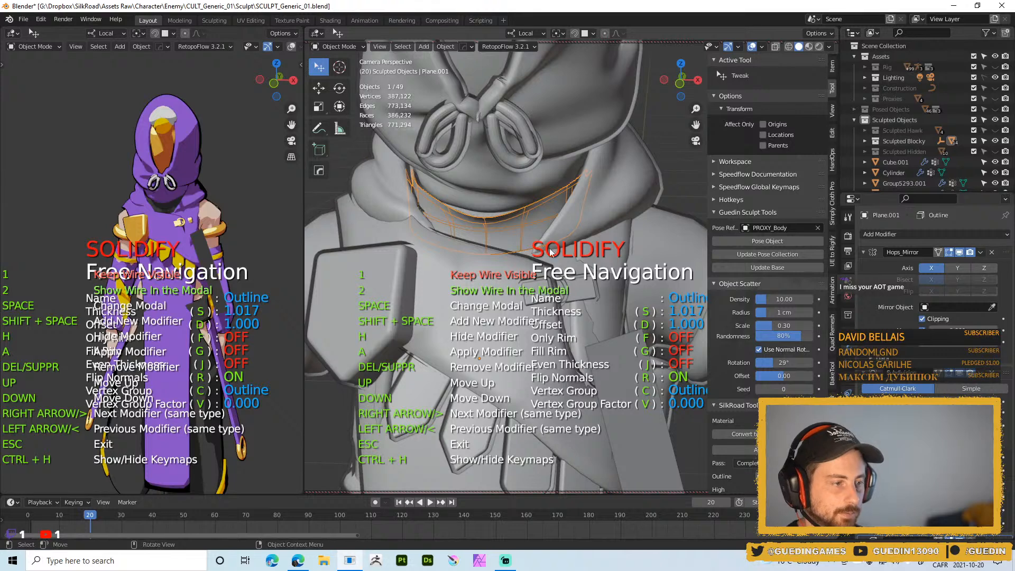
left_click(569, 281)
middle_click_drag(506, 275, 493, 244, "ctrl")
- Add a Solidify modifier with a thickness of 0.506 to the neck piece and place it between the Subdivision and Outline modifiers
key("space")
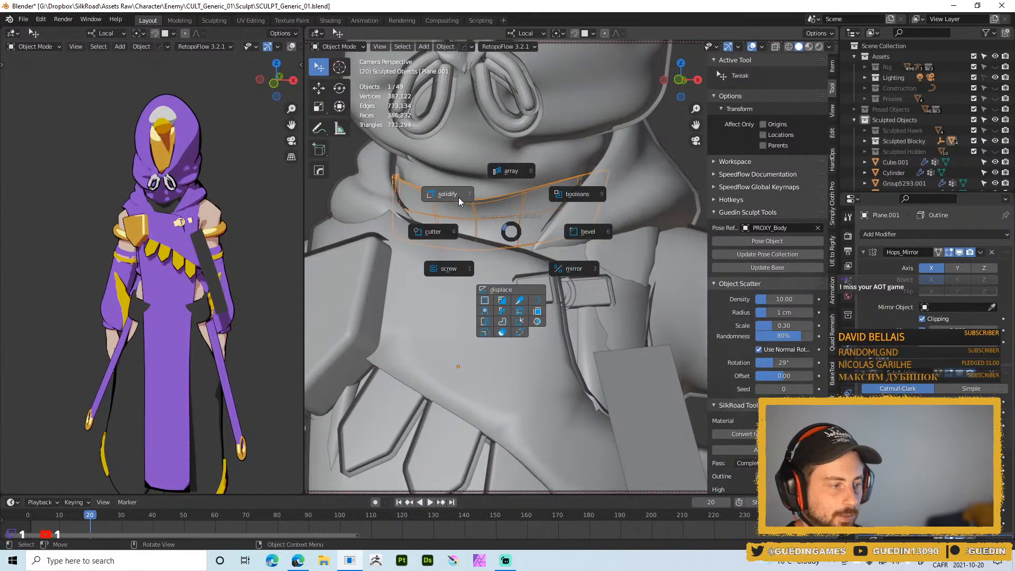
left_click(460, 196)
key("shift+space")
key("Up")
key("Up")
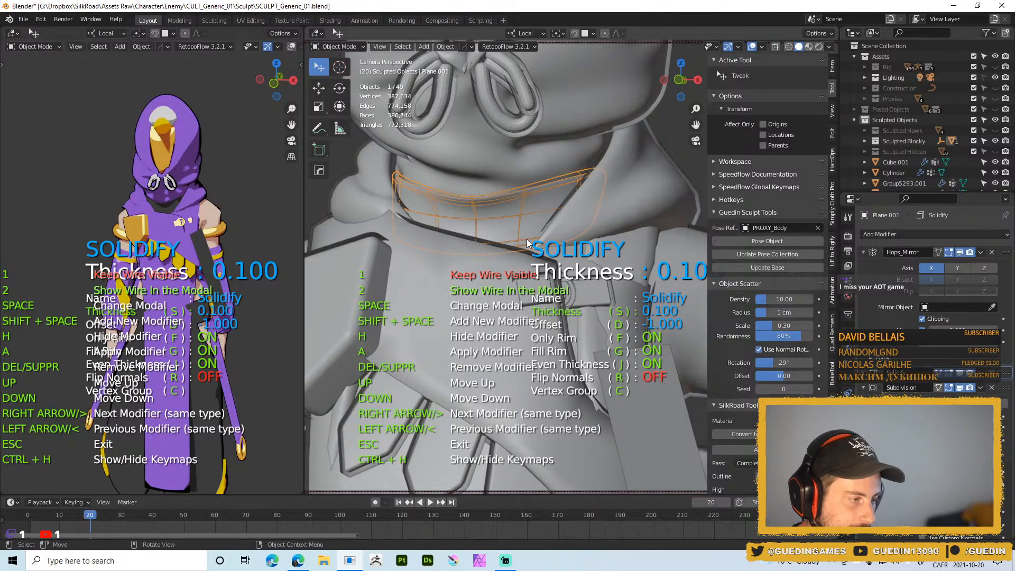
left_click(563, 224)
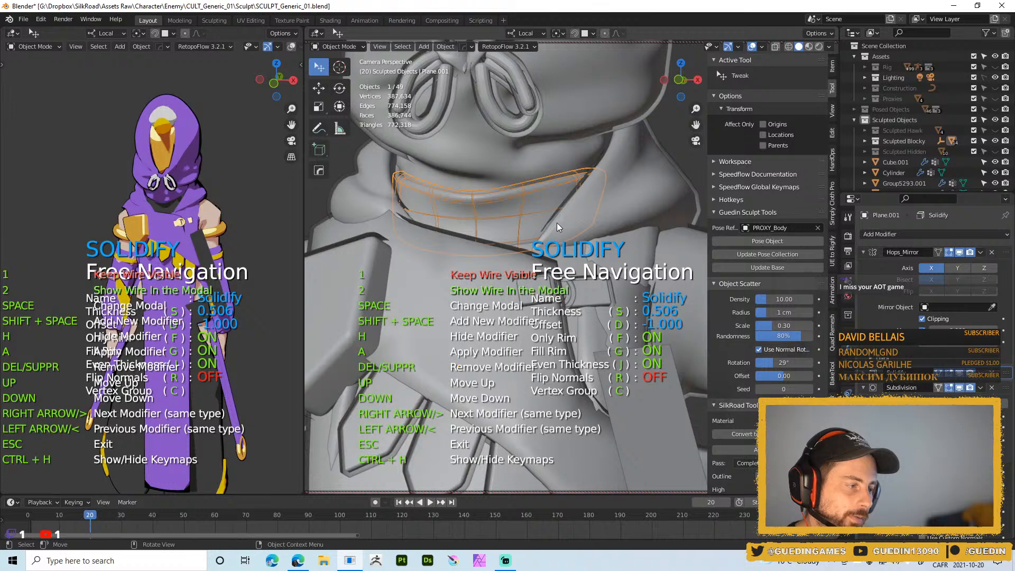
key("Down")
key("Escape")
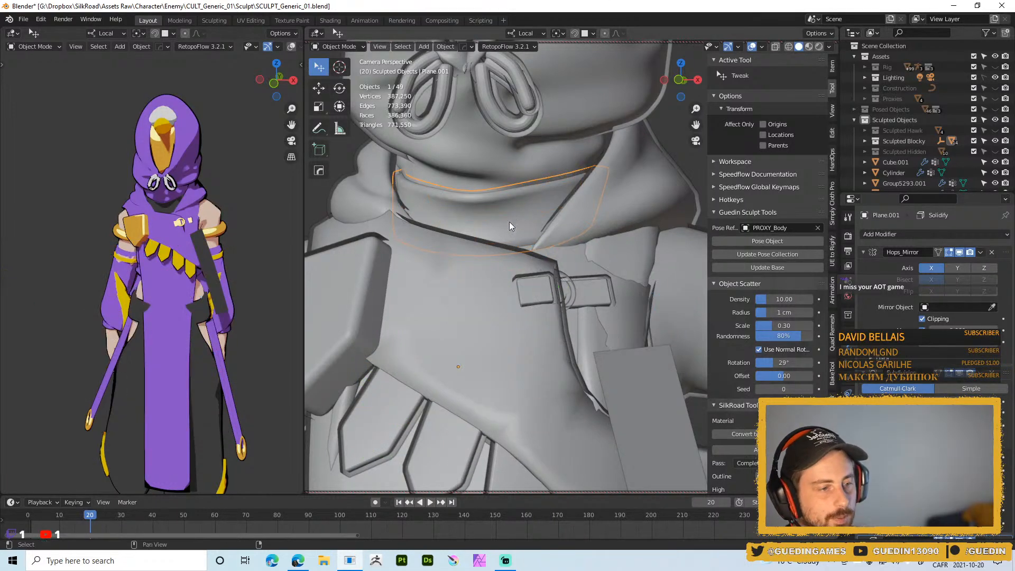
- Set the thickness of the neck piece's new Solidify modifier to 0.460 and check its modifier stack
middle_click_drag(515, 218, 478, 230)
key("space")
left_click(548, 234)
key("s")
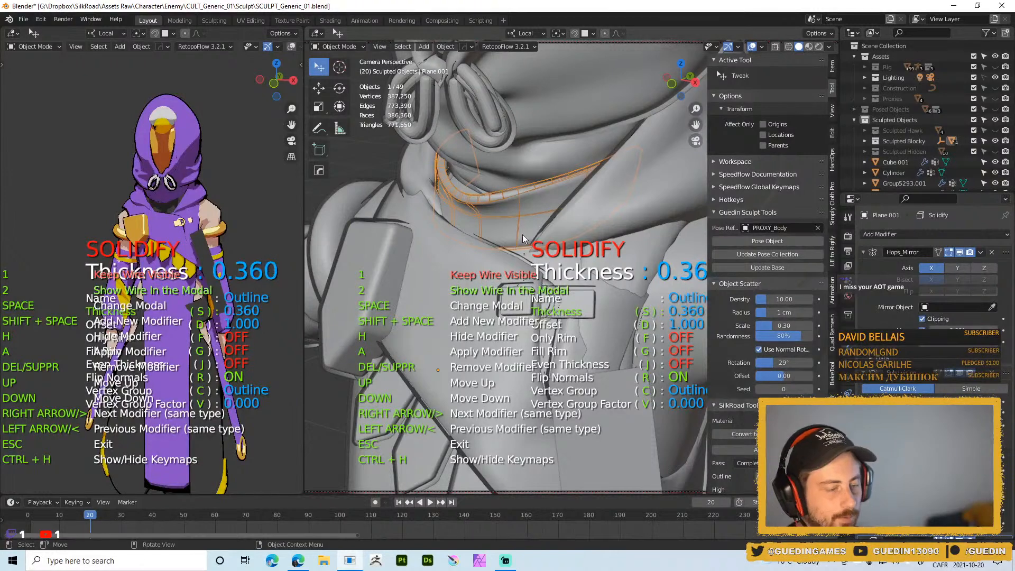
right_click(511, 227)
key("Right")
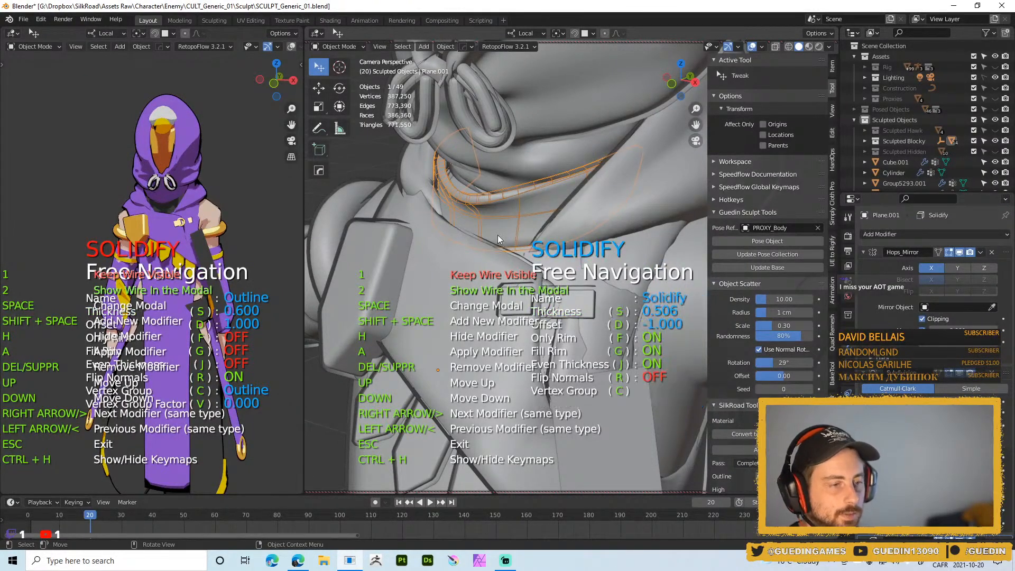
key("s")
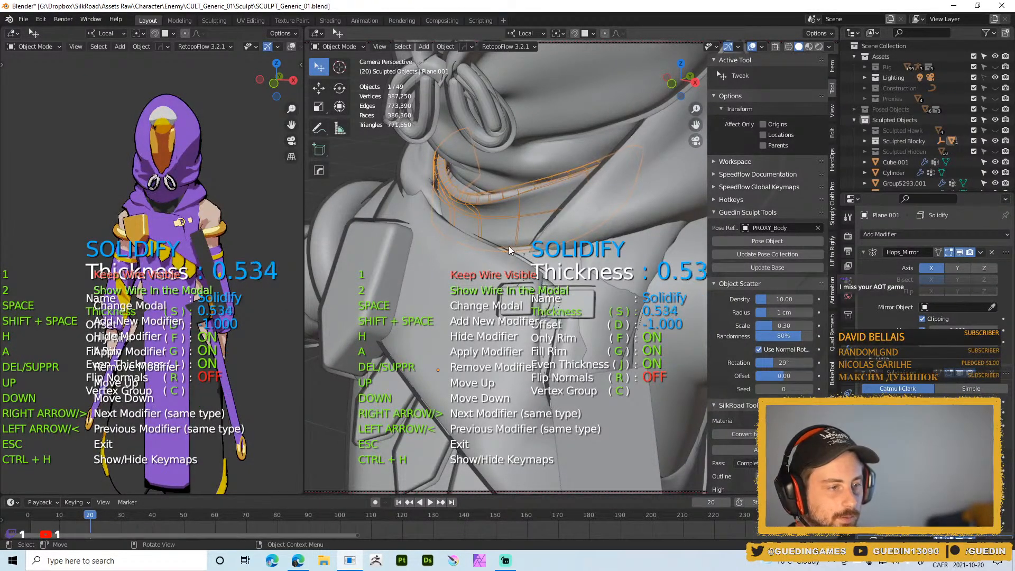
left_click(518, 237)
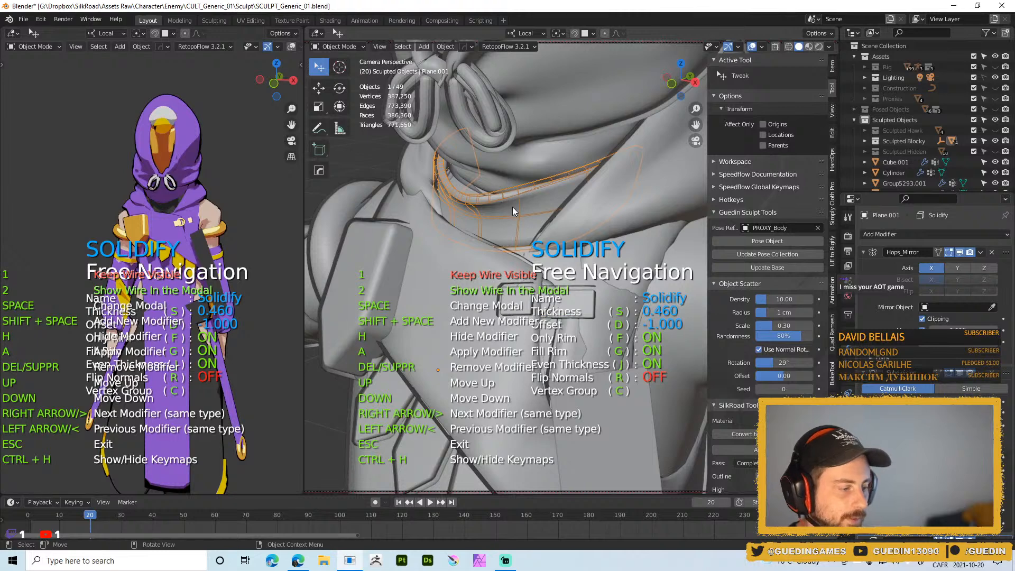
key("Escape")
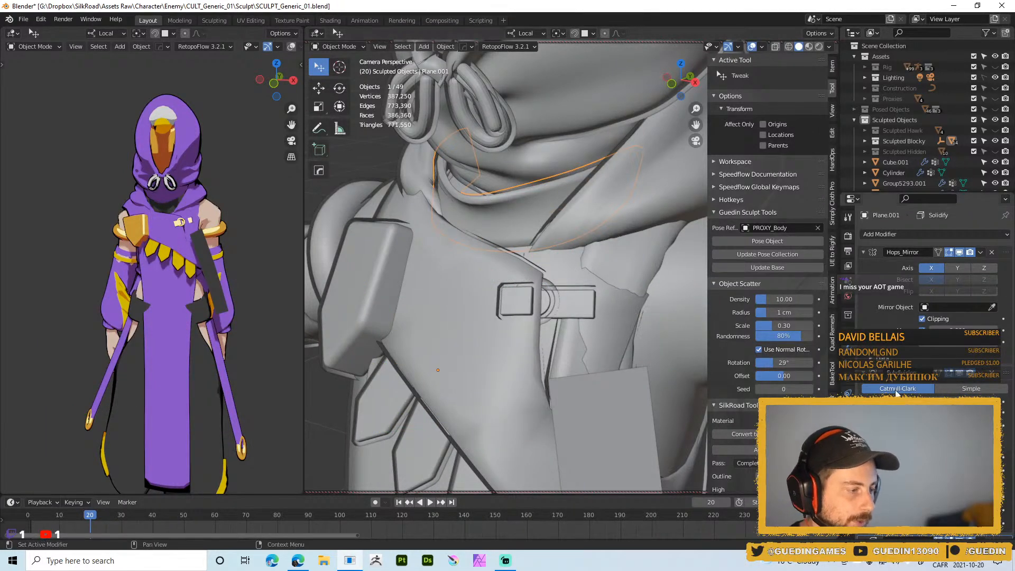
scroll(897, 391, "down", 8)
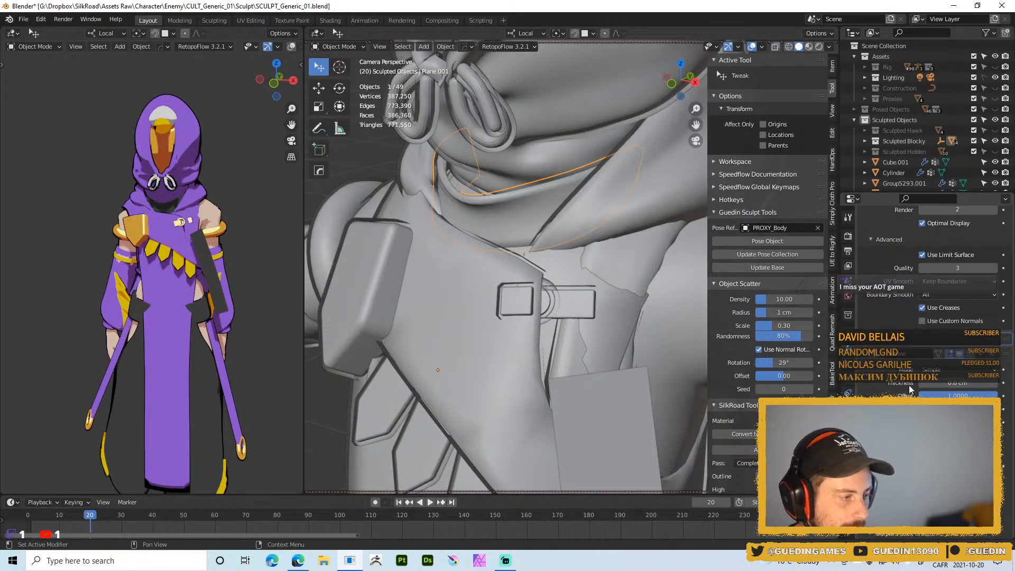
scroll(864, 355, "up", 8)
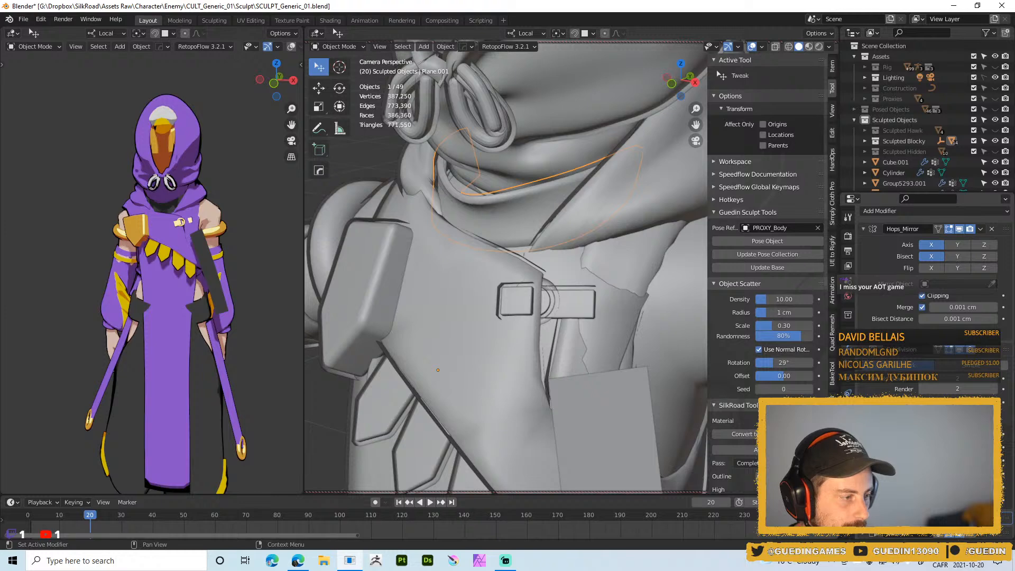
left_click(864, 371)
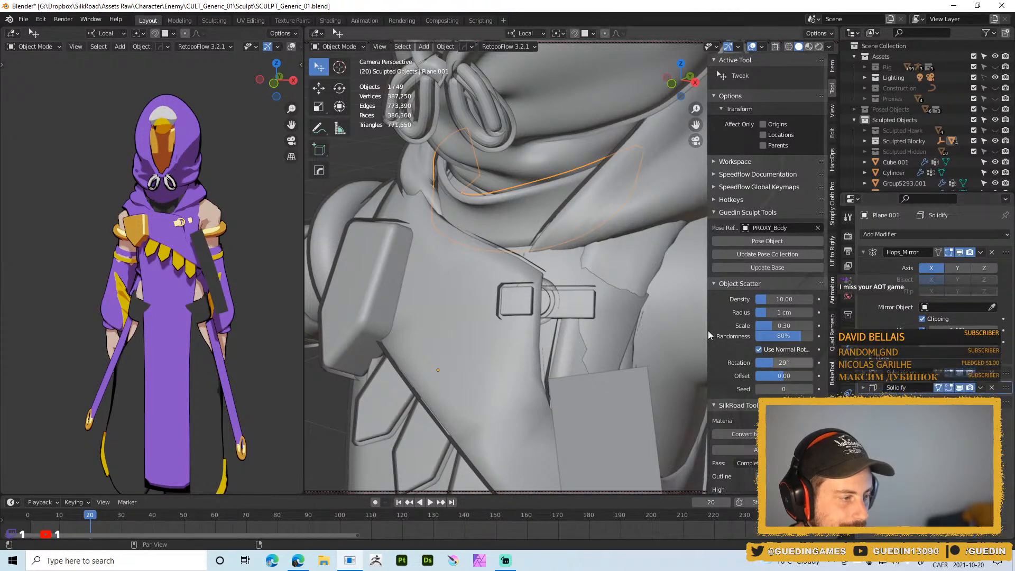
- Switch the viewport to Material Preview shading and check the neck piece against the whole character
scroll(582, 243, "down", 2)
scroll(582, 242, "up", 1)
mouse_move(535, 236)
middle_mouse_down()
mouse_move(589, 259)
mouse_move(487, 208)
mouse_move(443, 236)
mouse_move(428, 266)
mouse_move(400, 258)
mouse_move(551, 217)
mouse_move(569, 286)
mouse_move(538, 156)
mouse_move(546, 204)
mouse_move(507, 242)
mouse_move(461, 211)
mouse_move(560, 287)
middle_mouse_up()
key("z")
left_click(557, 316)
scroll(400, 259, "down", 3)
scroll(538, 156, "down", 5)
scroll(546, 203, "up", 4)
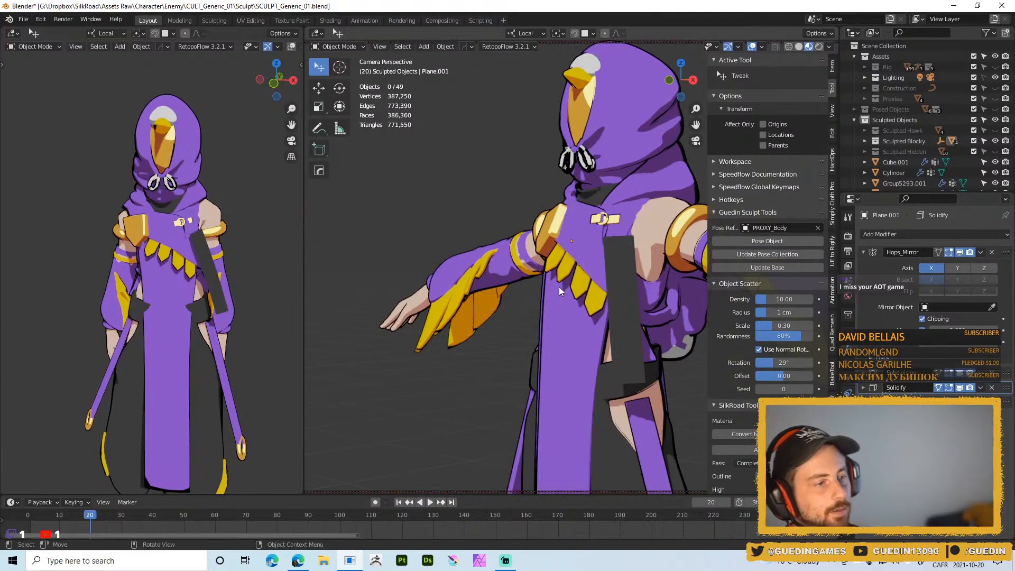
scroll(570, 161, "up", 4)
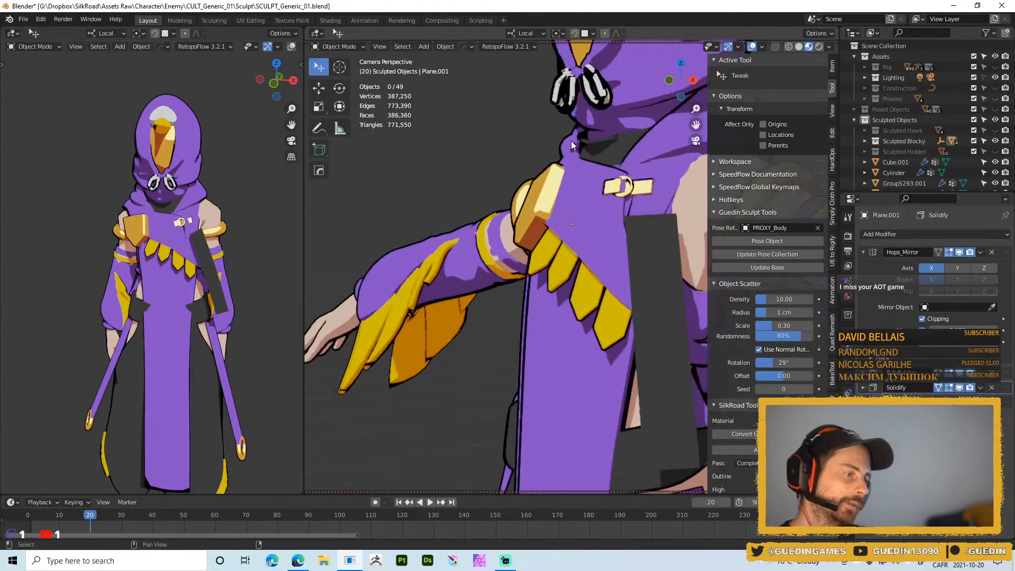
- Switch the neck piece to Sculpt Mode and reshape its front and lower edge with the Grab brush at 81 px radius
key("ctrl+Tab")
middle_click_drag(579, 243, 573, 239)
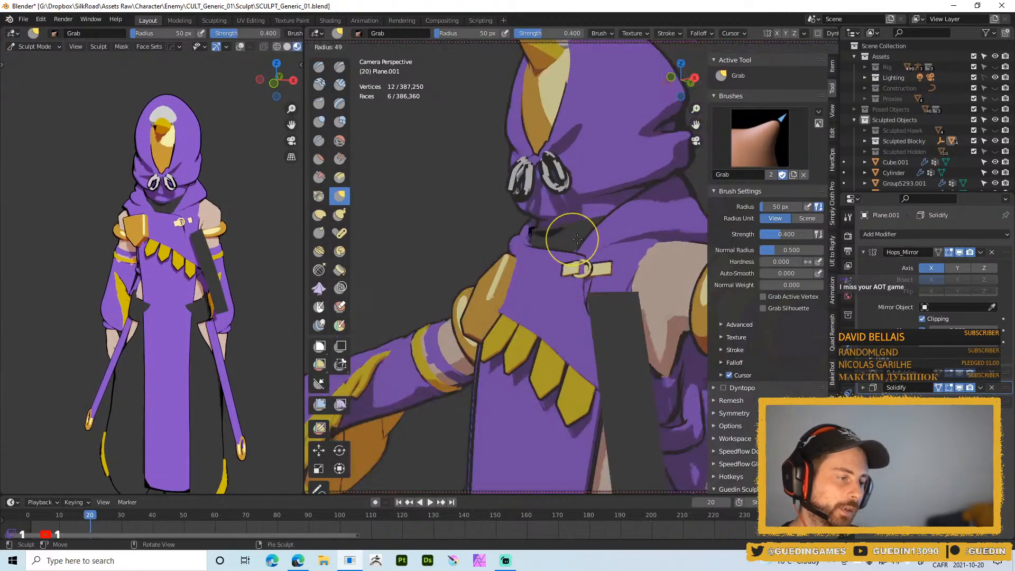
key("f")
left_click(591, 239)
mouse_move(576, 236)
left_mouse_down()
mouse_move(553, 232)
mouse_move(563, 207)
mouse_move(607, 218)
left_mouse_up()
middle_click_drag(607, 217, 577, 256)
left_click_drag(575, 284, 570, 249)
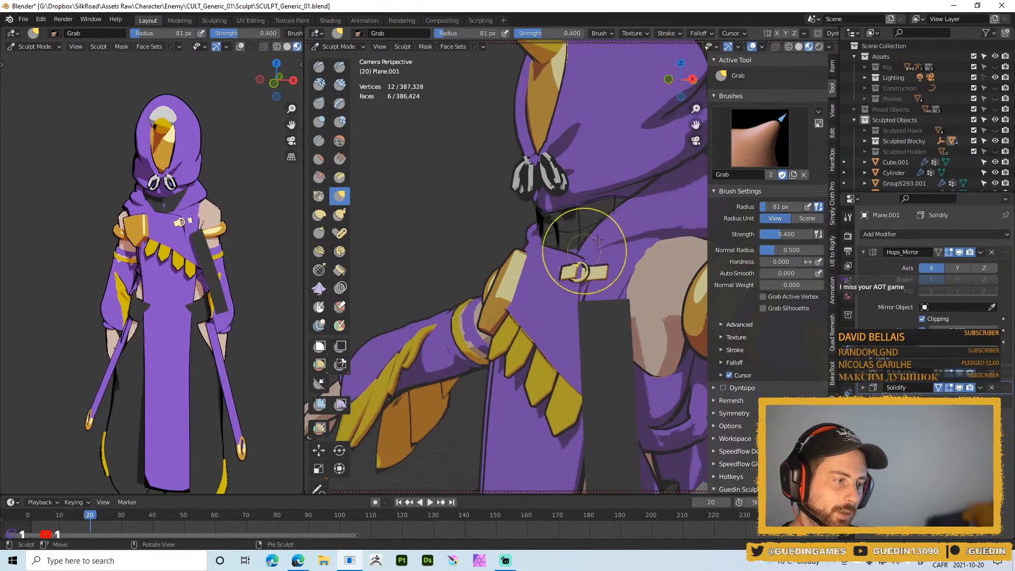
- Set the Grab brush radius to 50 px and nudge the front of the neck piece
middle_click_drag(578, 231, 571, 231)
key("f")
left_click(570, 236)
left_click_drag(563, 238, 574, 236)
middle_click_drag(591, 231, 506, 222)
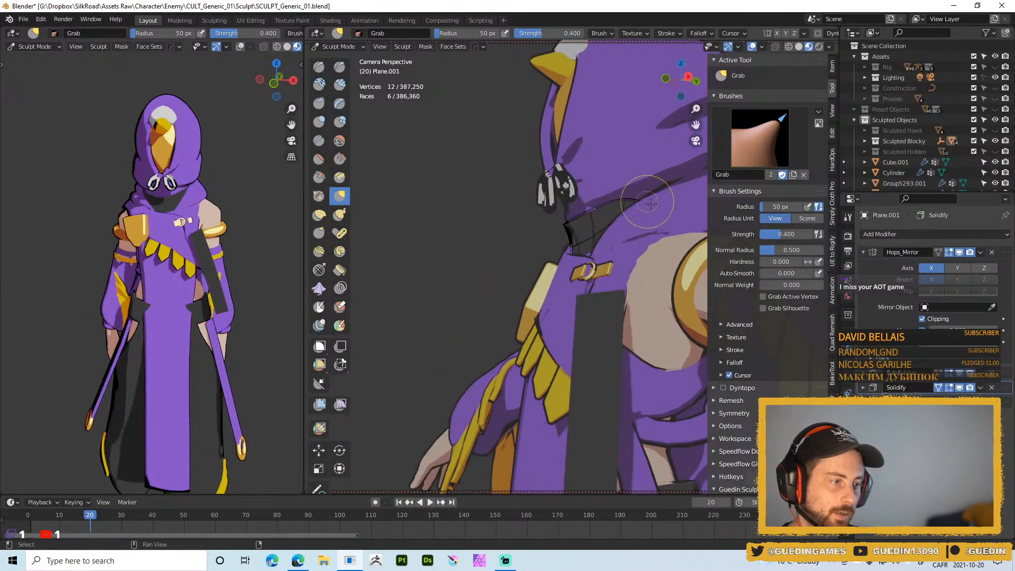
- Switch the viewport to Solid shading and reshape the side of the neck piece with the Grab brush
middle_click_drag(646, 200, 657, 219)
key("alt+z")
mouse_move(608, 247)
middle_mouse_down("shift")
mouse_move(599, 253)
mouse_move(606, 242)
middle_mouse_up("shift")
key("z")
key("alt+z")
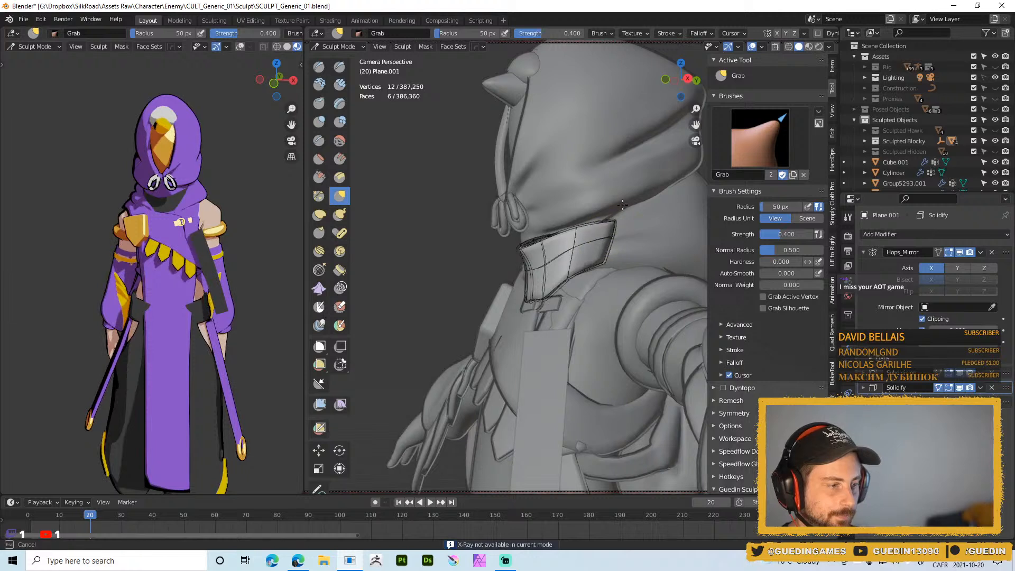
left_click_drag(574, 280, 576, 263)
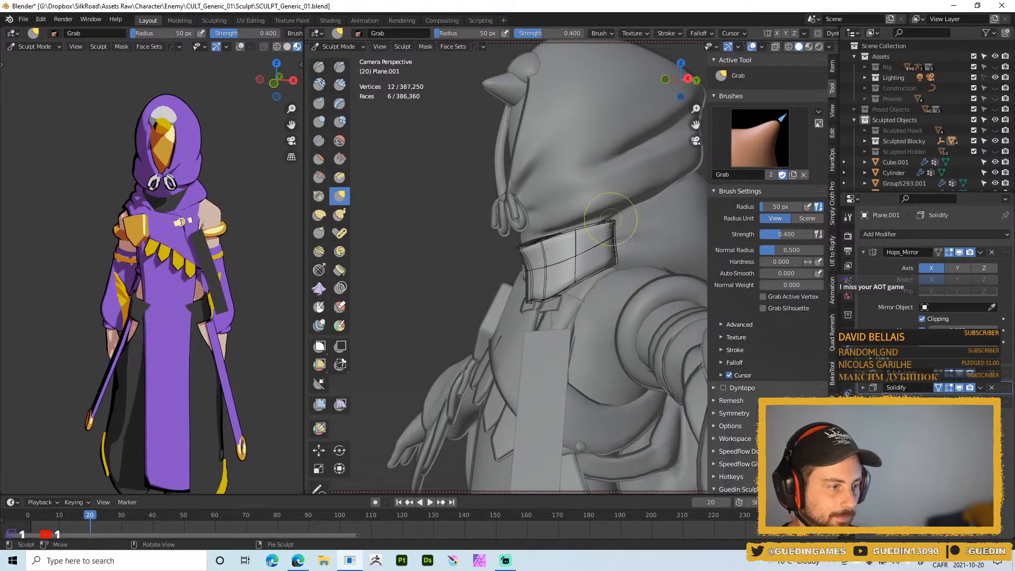
- Adjust the neck piece's lower front edge with the Grab brush in X-Ray view, then turn X-Ray off
middle_click_drag(607, 227, 513, 294)
key("alt+z")
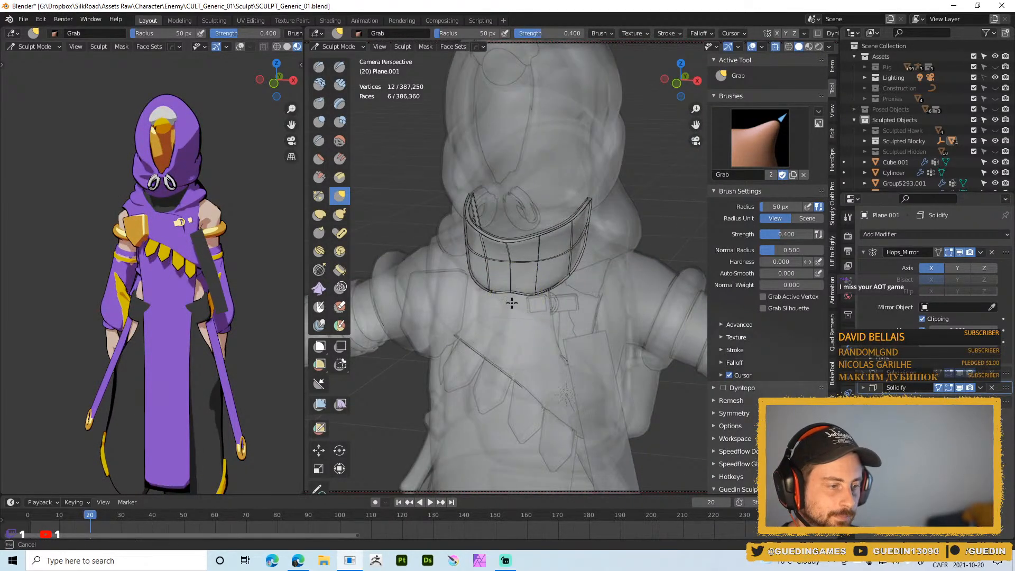
left_click_drag(535, 296, 519, 290)
middle_click_drag(514, 285, 449, 291)
key("alt+z")
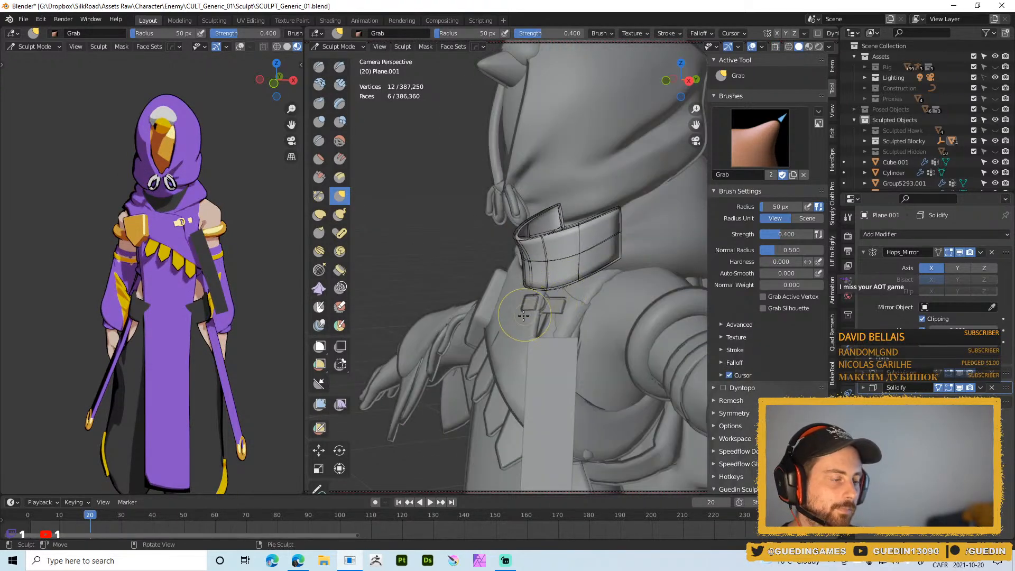
- Return the neck piece to Object Mode and show the character in Material Preview shading
scroll(539, 292, "down", 3)
middle_click_drag(540, 292, 583, 306)
key("ctrl+Tab")
left_click(468, 301)
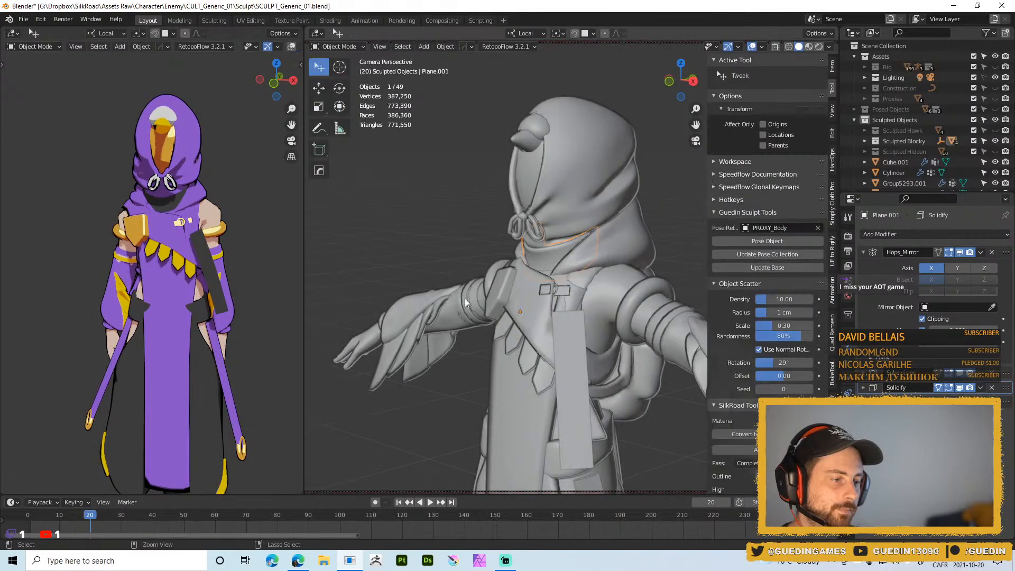
key("z")
left_click(545, 361)
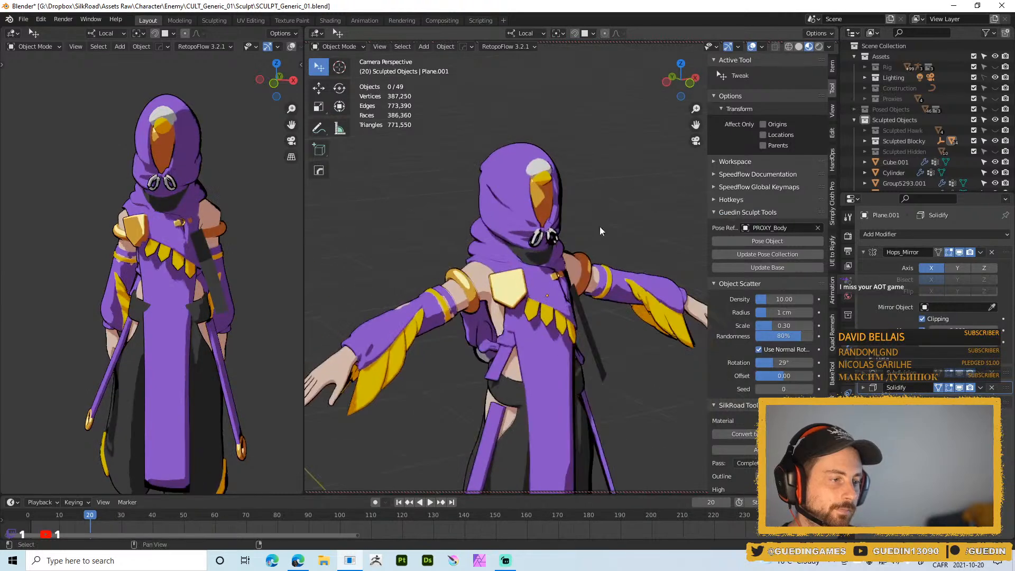
- Inspect the shaded character from several angles and save the Blender file
scroll(608, 236, "down", 3)
middle_click_drag(578, 294, 559, 183)
scroll(559, 183, "up", 4)
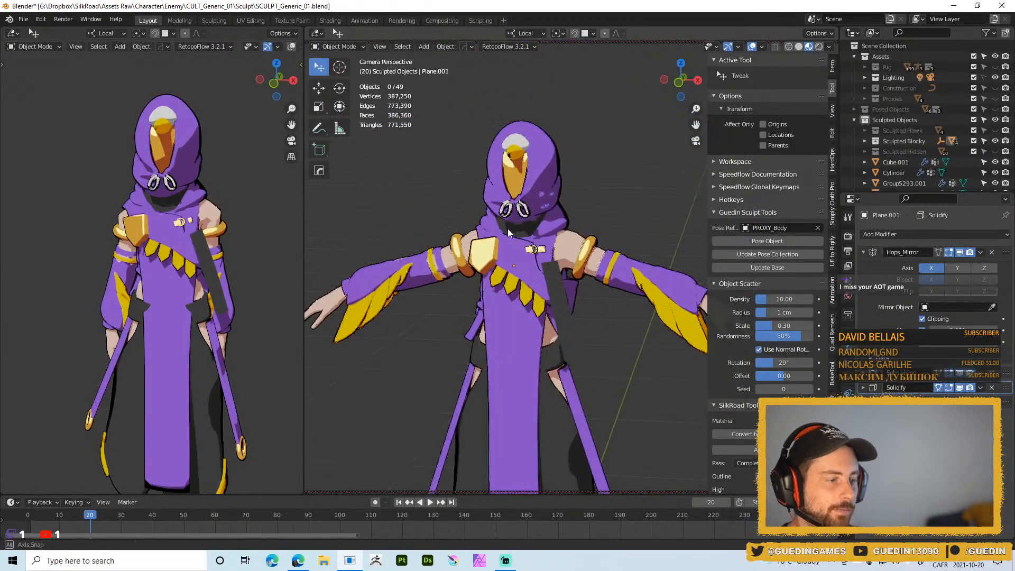
middle_click_drag(524, 234, 508, 229)
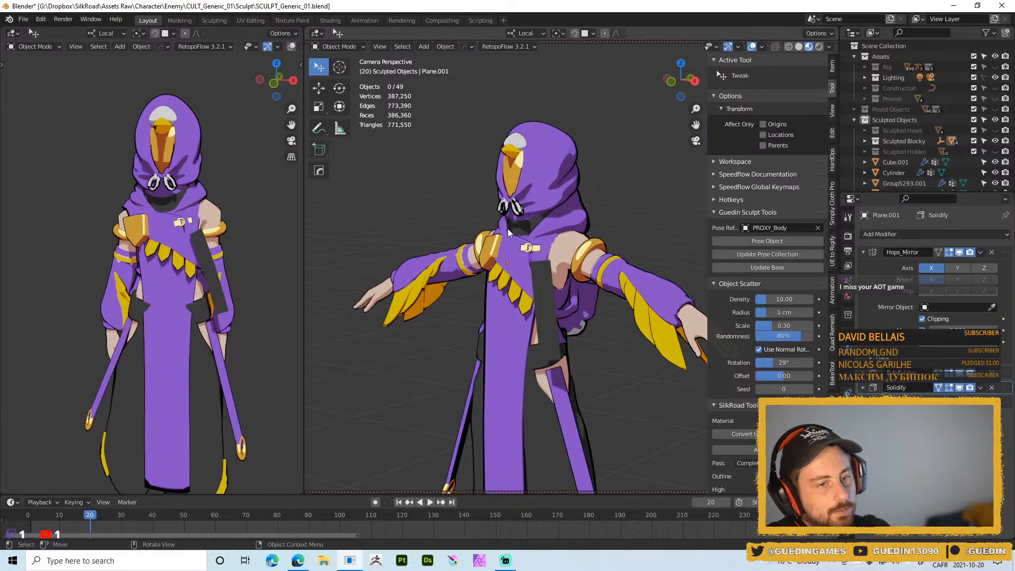
scroll(522, 240, "down", 2)
middle_click_drag(584, 221, 551, 247)
scroll(524, 214, "up", 2)
key("ctrl+s")
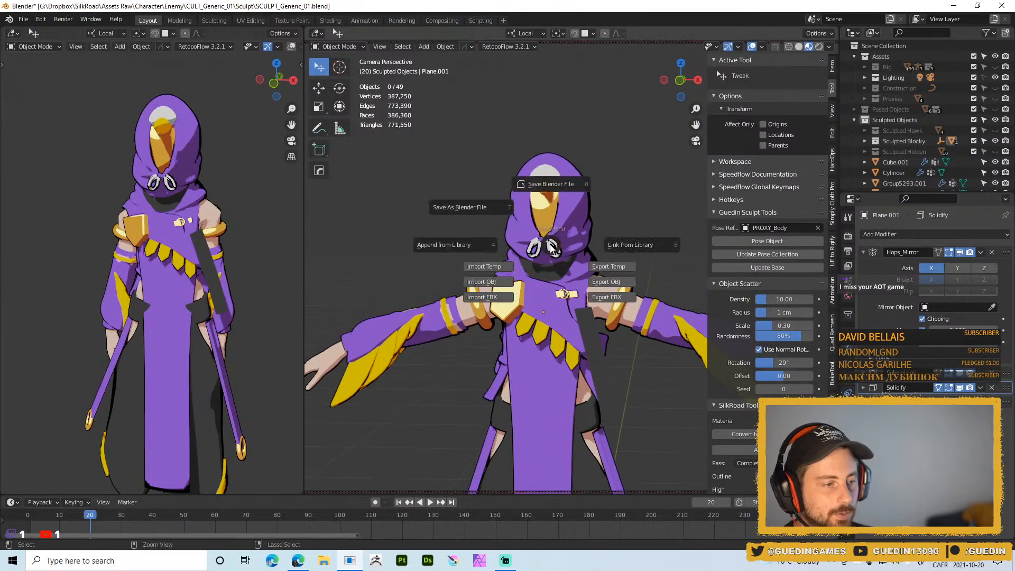
left_click(550, 232)
- In Solid shading, enable Smooth Shading in the Skin modifiers of the two looped cord pieces below the hood's knot
scroll(490, 226, "up", 4)
middle_click_drag(490, 227, 509, 246)
scroll(509, 246, "up", 1)
mouse_move(581, 222)
middle_mouse_down()
mouse_move(534, 217)
mouse_move(567, 243)
middle_mouse_up()
left_click(530, 207)
key("z")
scroll(576, 227, "up", 3)
left_click(537, 252, "shift")
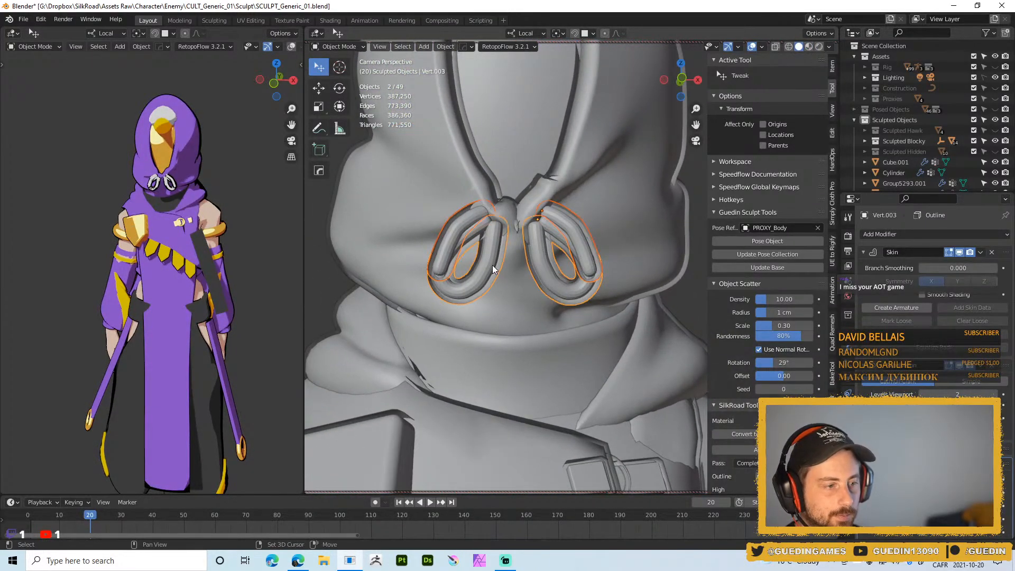
right_click(538, 245)
left_click(523, 245)
middle_click_drag(540, 273, 545, 207)
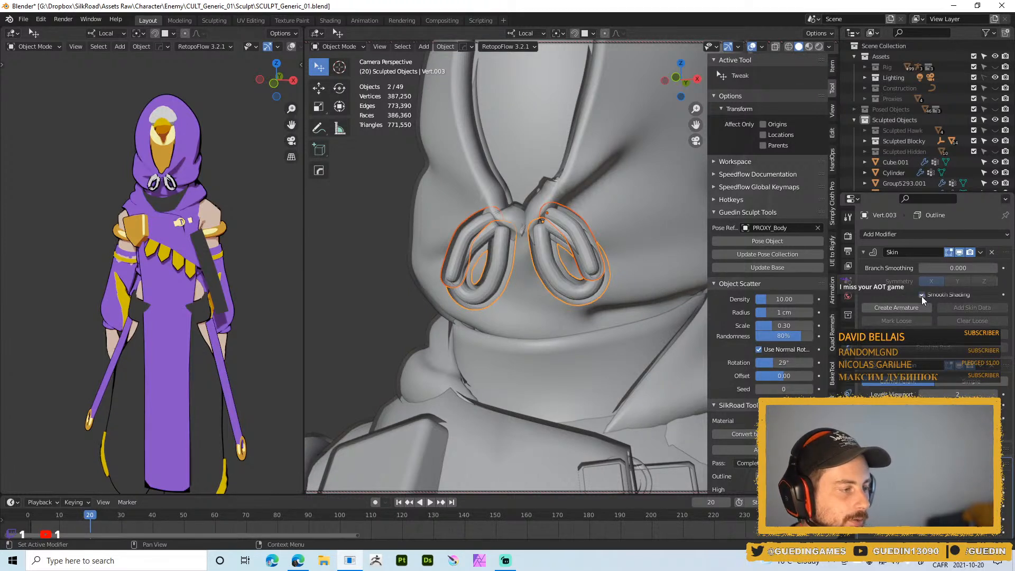
left_click(572, 225)
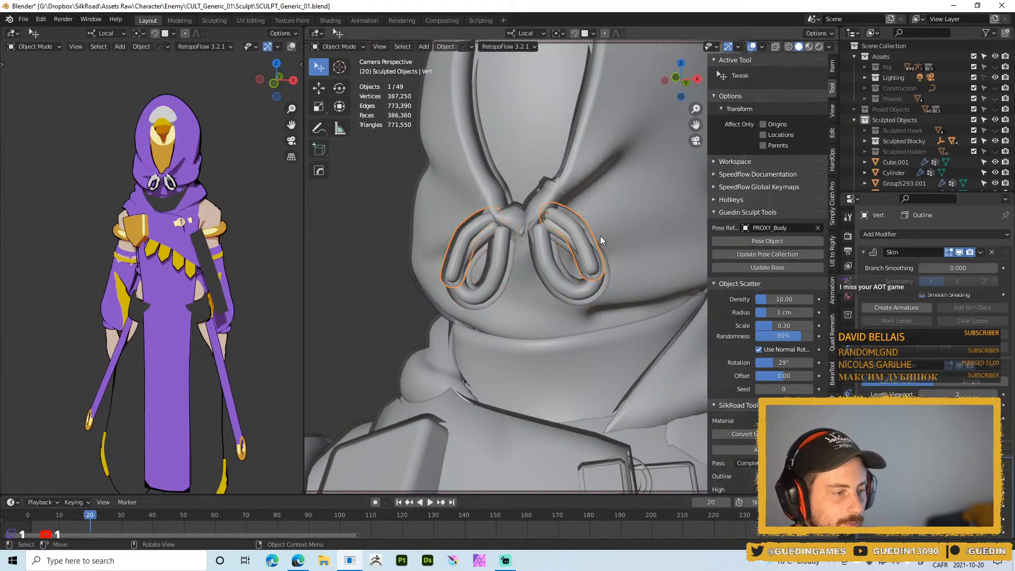
mouse_move(633, 245)
middle_mouse_down()
mouse_move(570, 275)
mouse_move(568, 230)
mouse_move(566, 272)
mouse_move(541, 251)
mouse_move(519, 255)
mouse_move(551, 253)
middle_mouse_up()
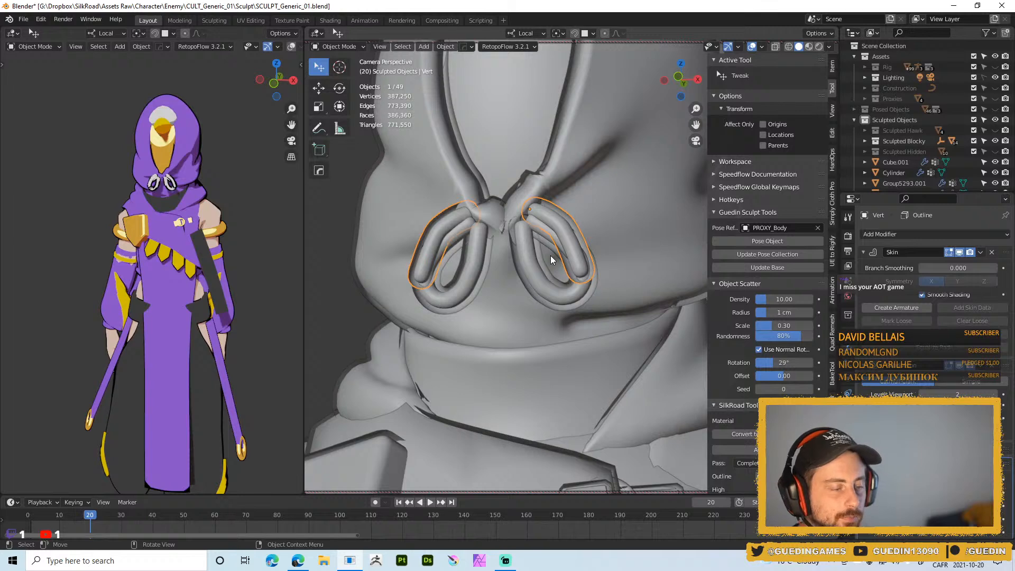
- Inspect the hood and its cord loops in Material Preview shading with nothing selected
key("z")
left_click(535, 300)
key("alt+a")
scroll(493, 176, "down", 7)
middle_click_drag(494, 175, 509, 209)
scroll(535, 268, "up", 4)
middle_click_drag(534, 268, 572, 258)
- Sculpt the hood's opening edge above the cord loops with a smaller Grab brush in Solid shading, and return to Object Mode
left_click(630, 218)
key("ctrl+Tab")
left_click(617, 271)
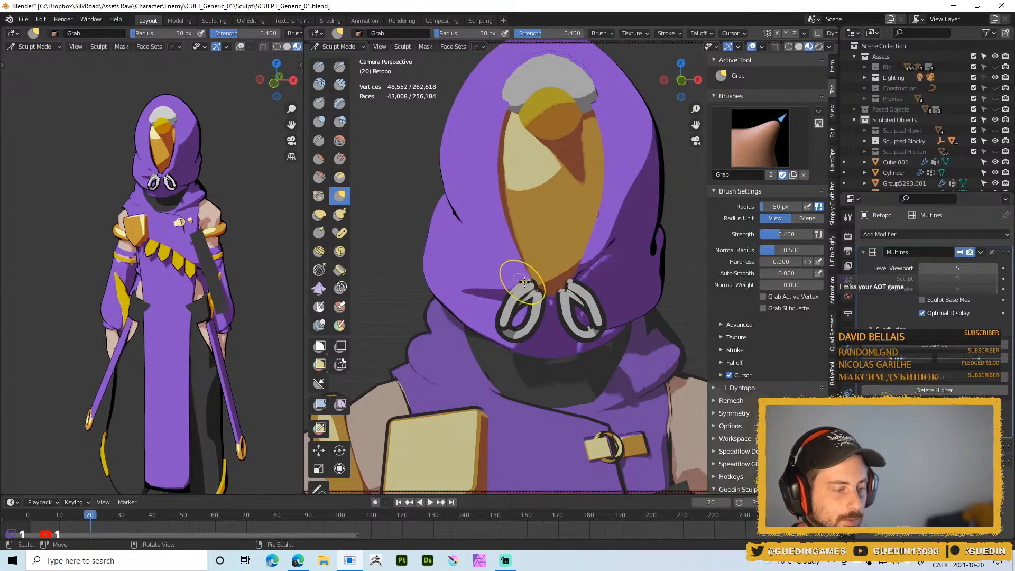
key("z")
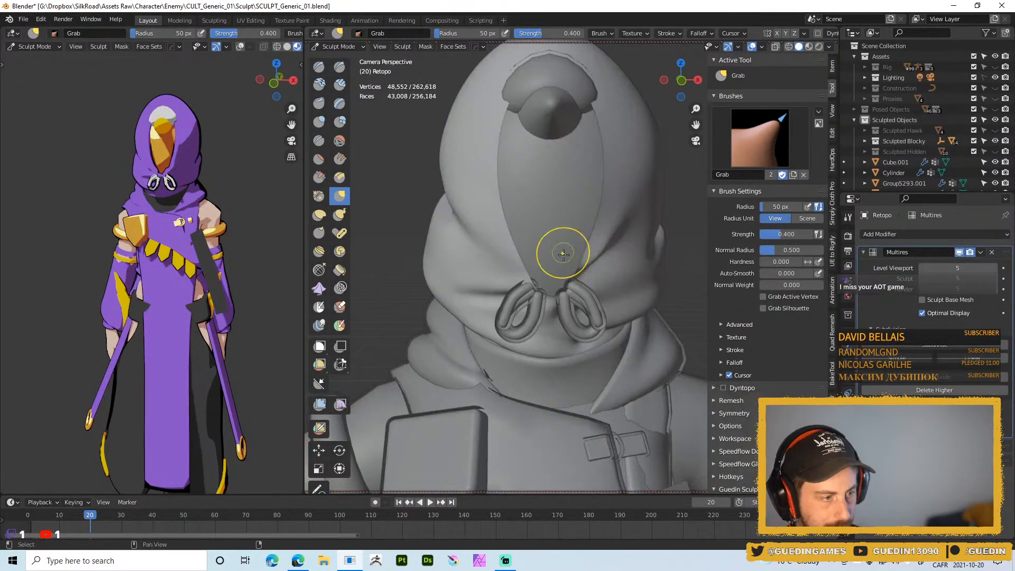
scroll(580, 280, "up", 2)
middle_click_drag(581, 297, 566, 271)
key("f")
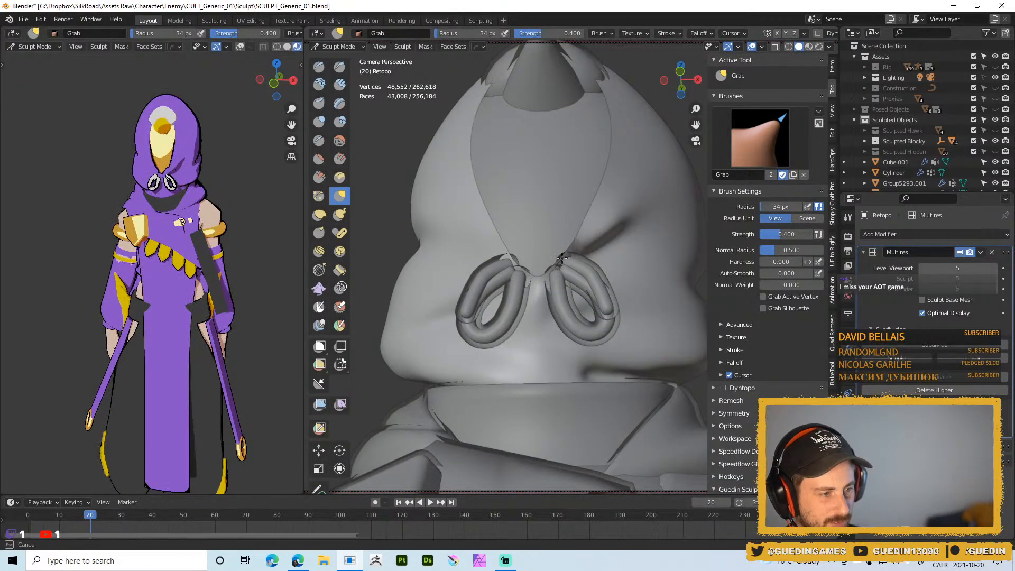
left_click(574, 243)
left_click_drag(560, 259, 584, 256)
key("ctrl+Tab")
left_click(473, 281)
- Deselect everything and examine the hood's knot, cord loops and neck area from several angles
mouse_move(563, 265)
middle_mouse_down()
mouse_move(523, 263)
mouse_move(552, 295)
mouse_move(566, 275)
middle_mouse_up()
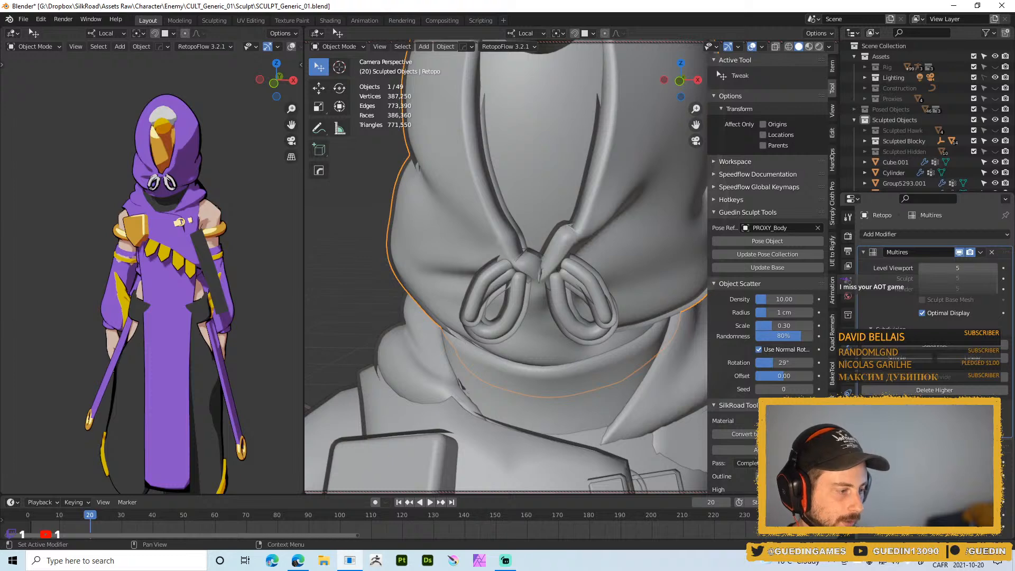
mouse_move(558, 323)
middle_mouse_down()
mouse_move(594, 267)
mouse_move(629, 243)
middle_mouse_up()
scroll(934, 264, "down", 3)
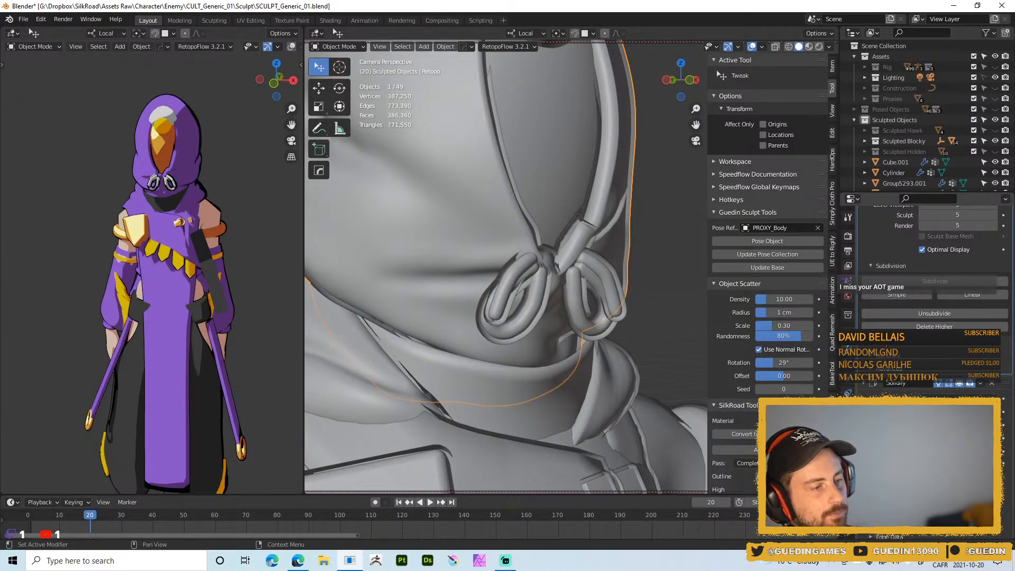
scroll(595, 156, "down", 7)
key("alt+a")
mouse_move(595, 156)
middle_mouse_down()
mouse_move(514, 267)
mouse_move(494, 265)
mouse_move(568, 255)
mouse_move(475, 265)
mouse_move(594, 236)
middle_mouse_up()
scroll(556, 204, "up", 4)
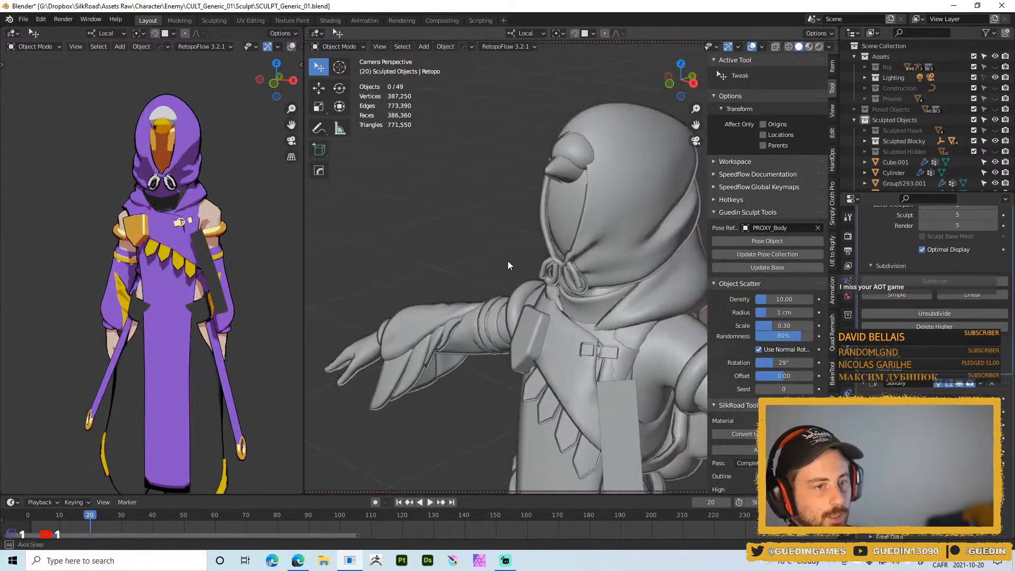
right_click_drag(594, 234, 617, 312, "alt")
left_click(530, 210)
key("Tab")
middle_click_drag(530, 210, 535, 332)
scroll(560, 259, "down", 4)
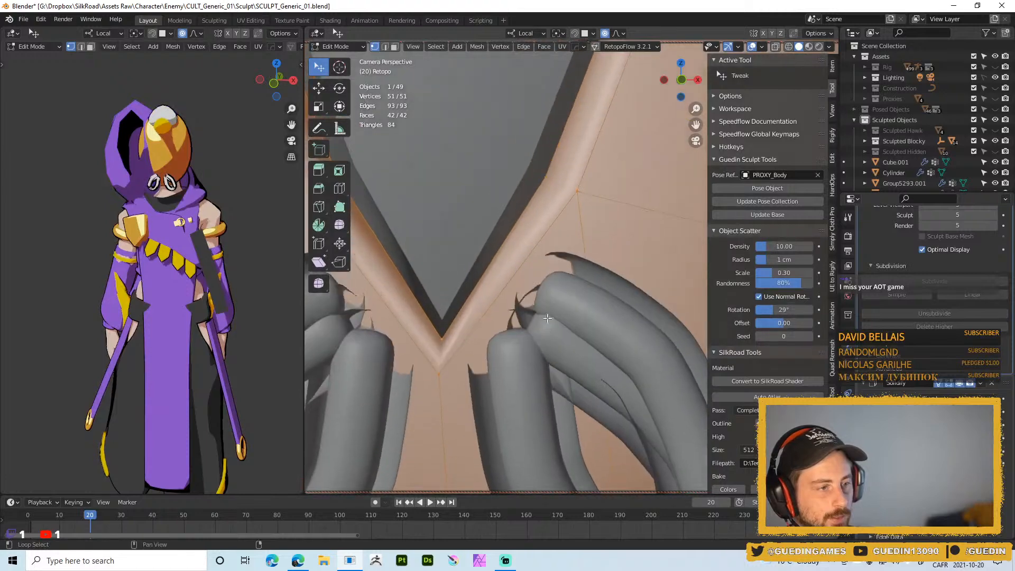
key("Tab")
key("alt+a")
- Assign all vertices of the upper cord loop piece to its Outline vertex group in Edit Mode, and return to Object Mode
scroll(571, 280, "down", 5)
left_click_drag(589, 282, 576, 265, "alt")
right_click_drag(603, 333, 586, 249, "alt")
left_click_drag(586, 249, 564, 303, "alt")
scroll(580, 297, "up", 6)
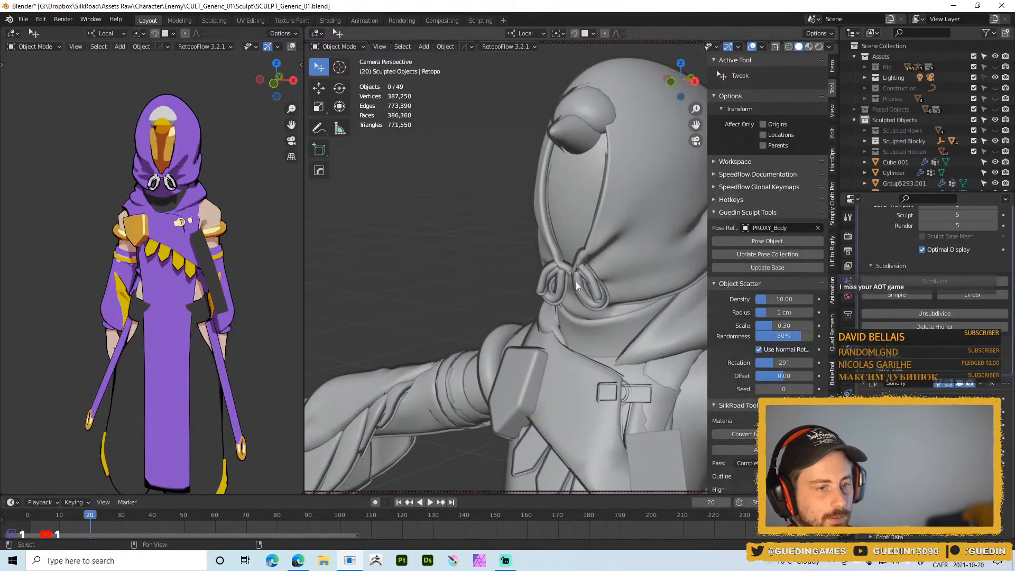
left_click(562, 322)
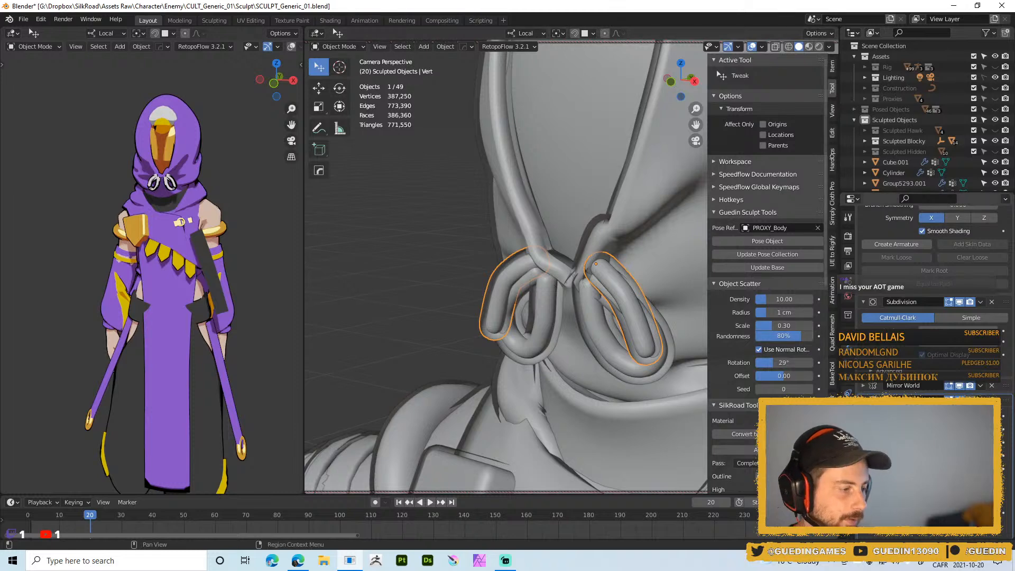
left_click(848, 408)
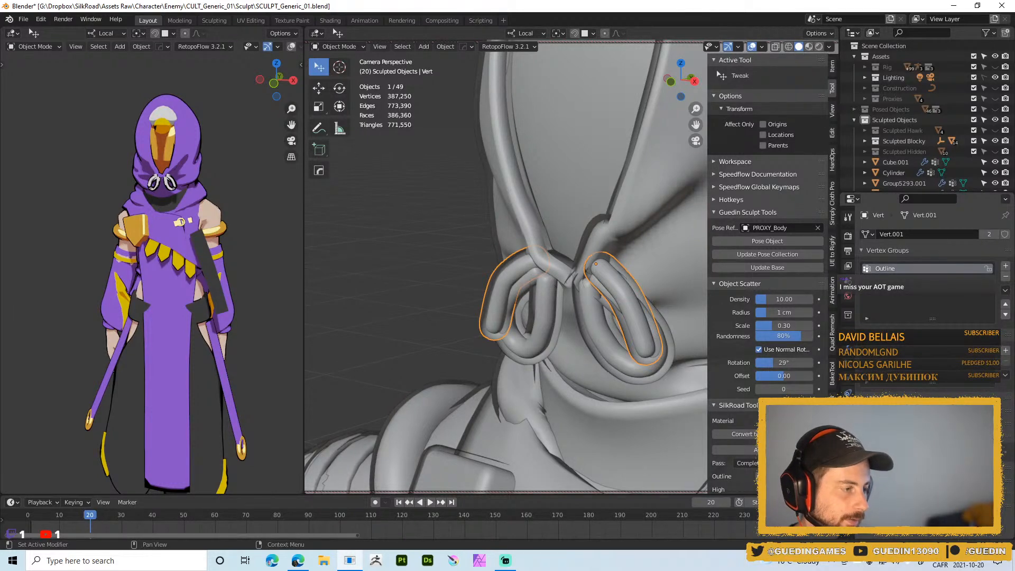
middle_click_drag(626, 332, 604, 302)
key("Tab")
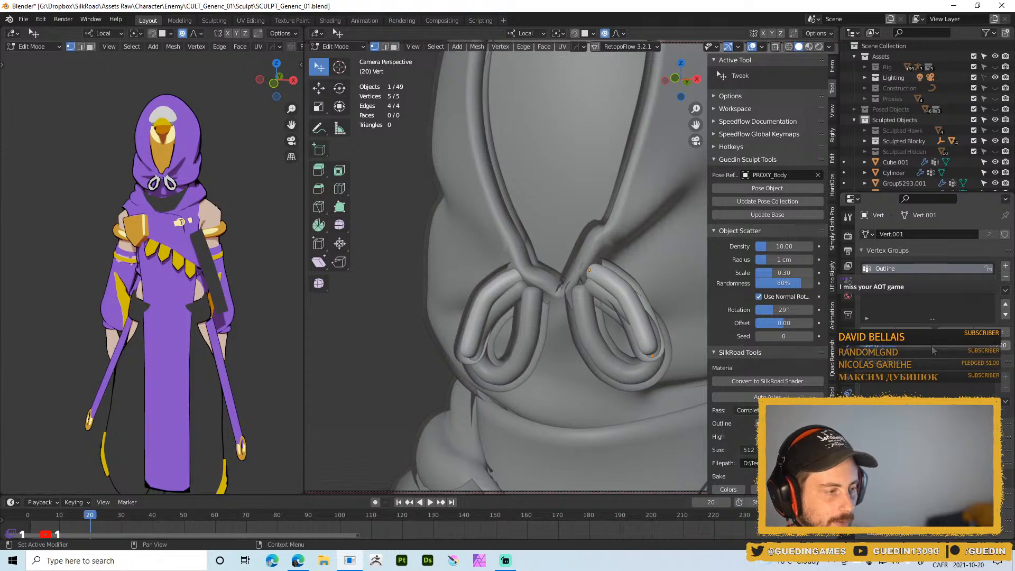
left_click(880, 332)
middle_click_drag(662, 334, 674, 326)
key("alt+a")
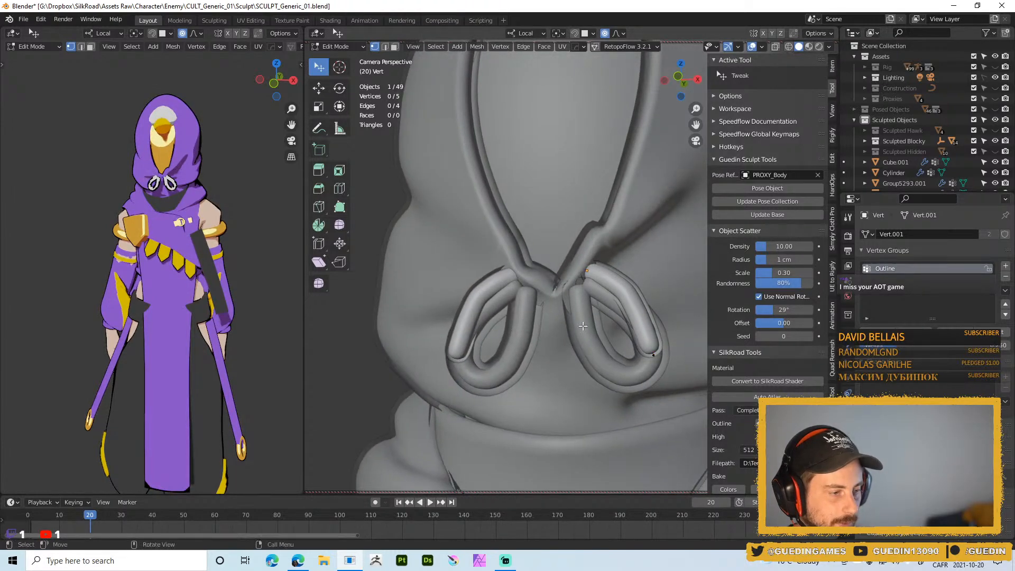
key("Tab")
- Assign all vertices of the lower teardrop-shaped cord loop to its Outline vertex group, and leave Edit Mode
left_click(586, 337)
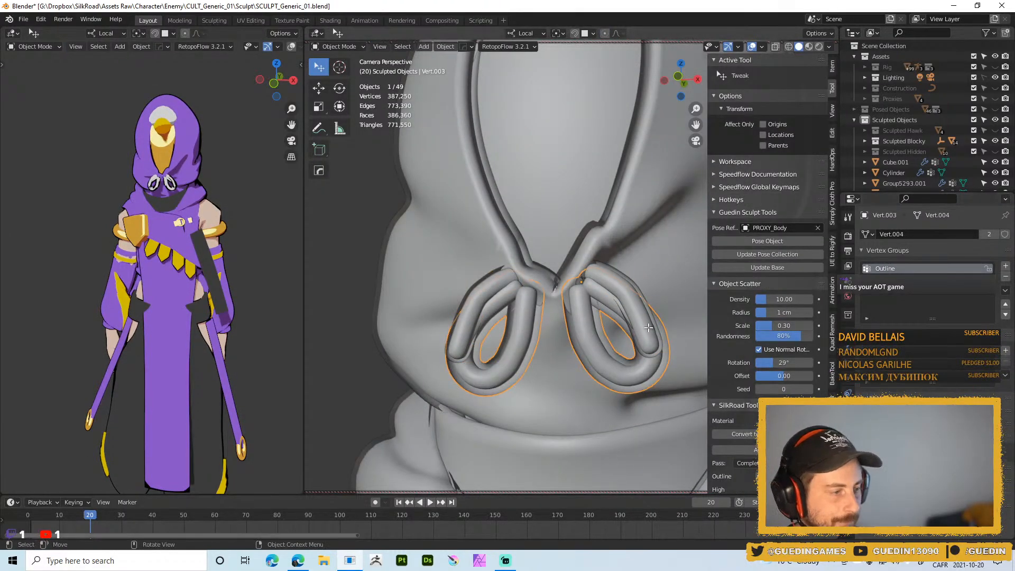
key("Tab")
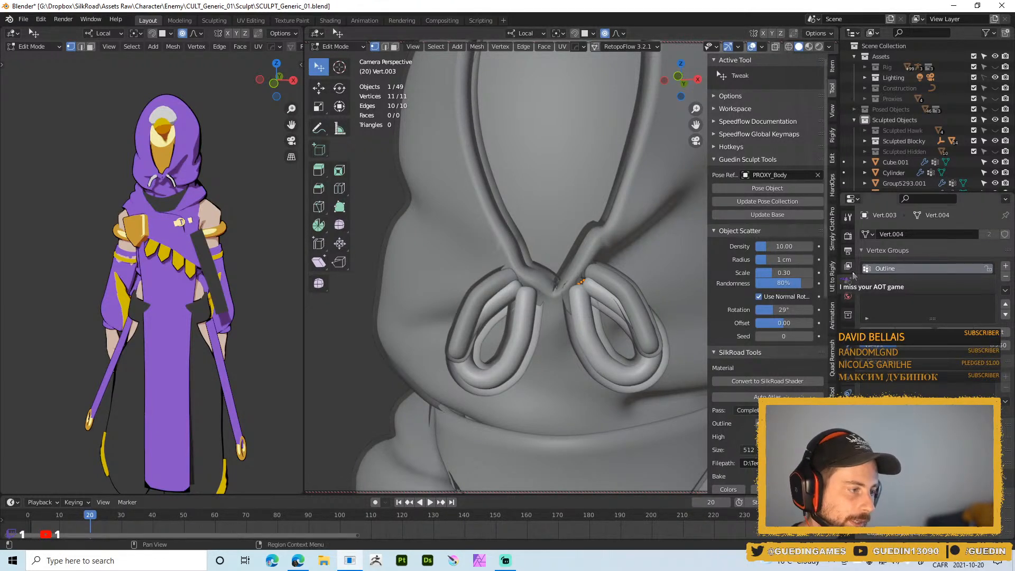
left_click(989, 269)
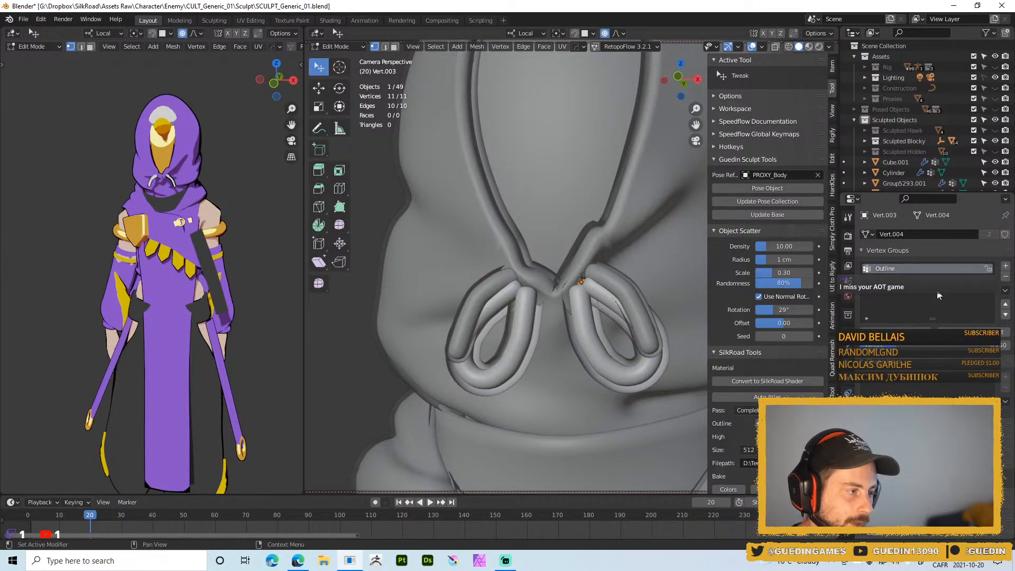
left_click(878, 332)
middle_click_drag(592, 338, 635, 339)
scroll(635, 339, "down", 1)
key("Tab")
- Show the cord loops up close in Material Preview shading
mouse_move(605, 306)
middle_mouse_down("shift")
mouse_move(605, 255)
mouse_move(586, 225)
mouse_move(555, 209)
mouse_move(544, 221)
middle_mouse_up("shift")
key("z")
scroll(608, 251, "up", 2)
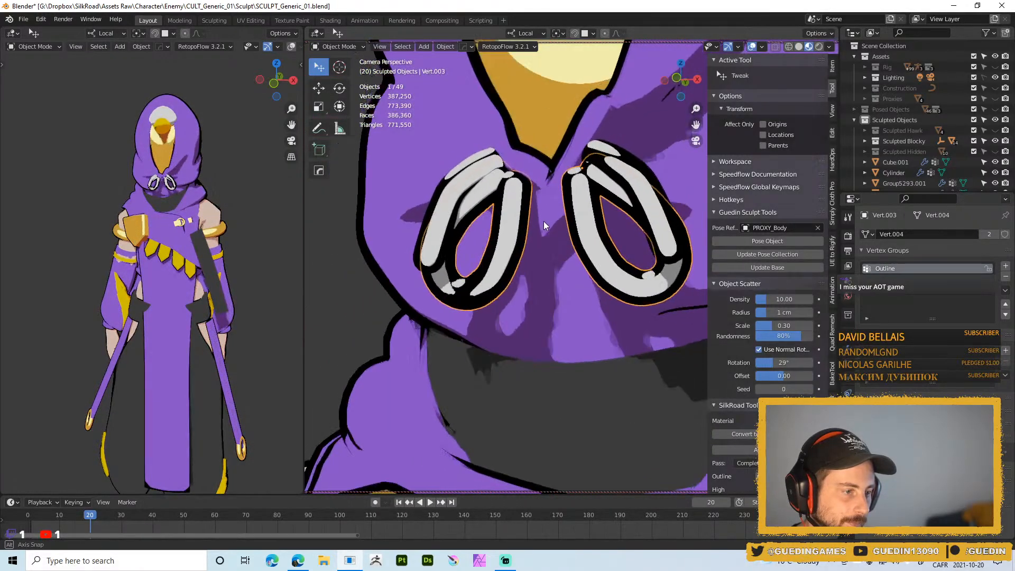
middle_click_drag(624, 223, 578, 202)
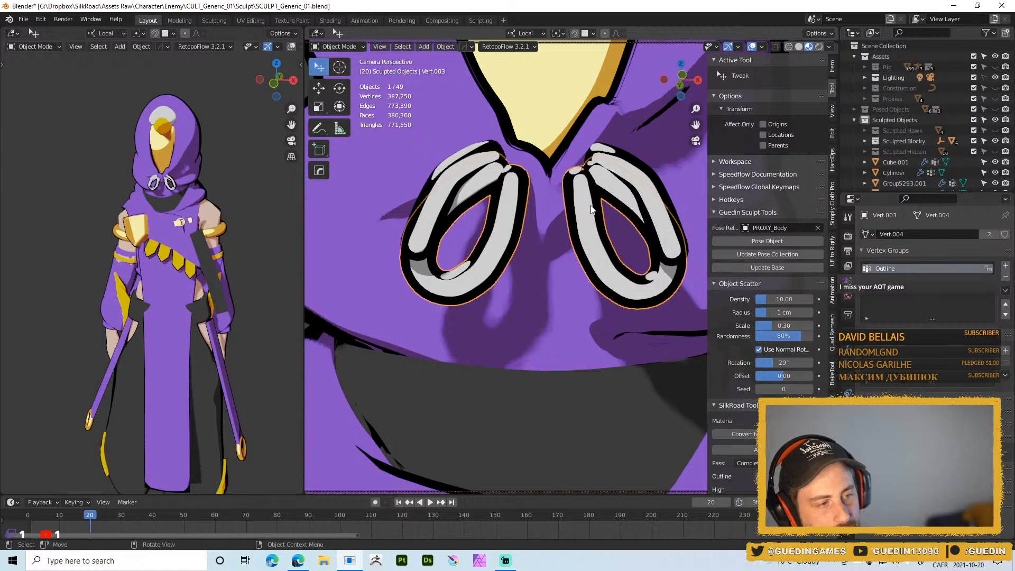
- Compare the lower cord loop with its Outline modifier's viewport display off and on
left_click(848, 347)
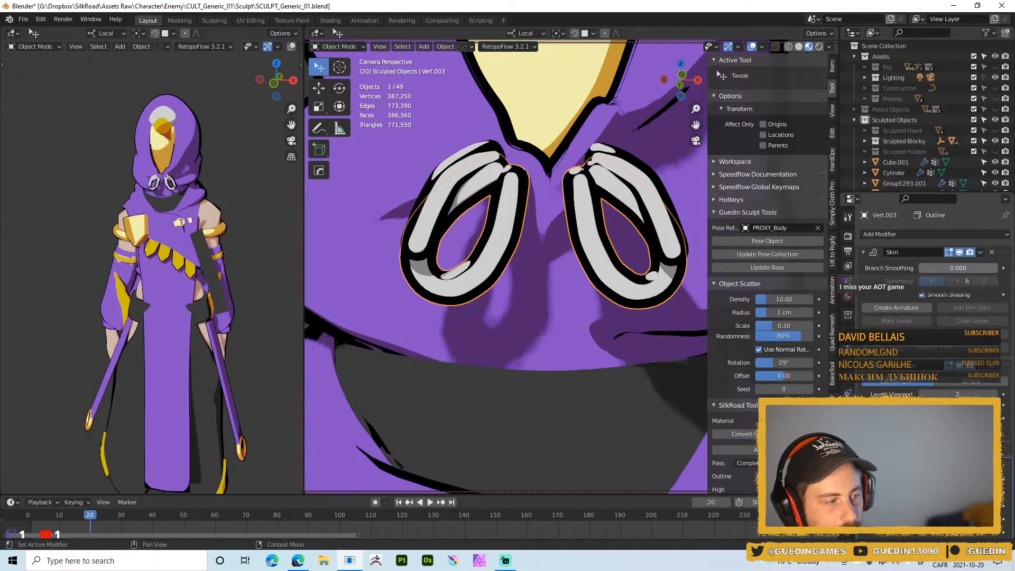
left_click(960, 450)
left_click(960, 450)
left_click(959, 450)
left_click(960, 450)
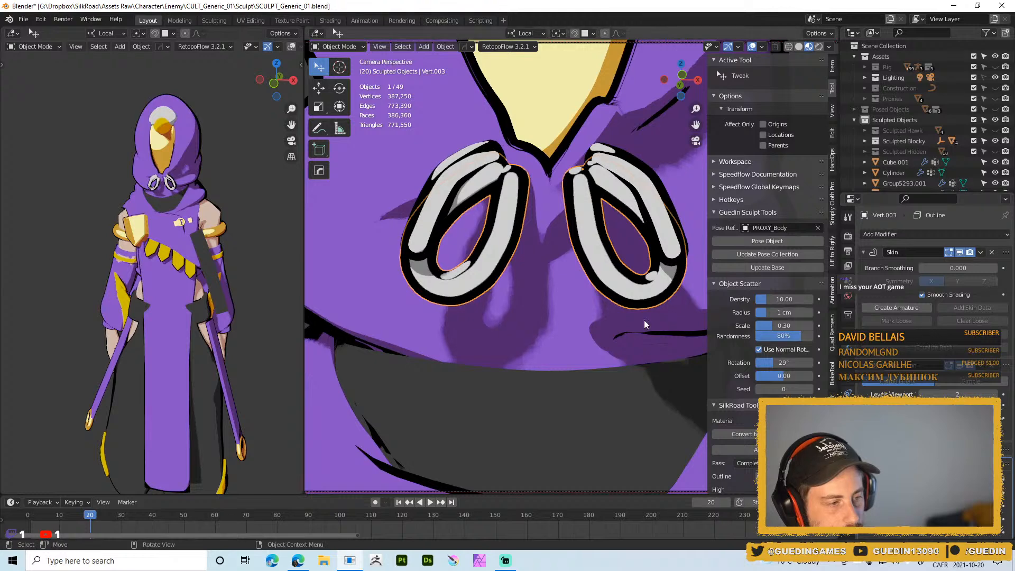
scroll(935, 265, "down", 5)
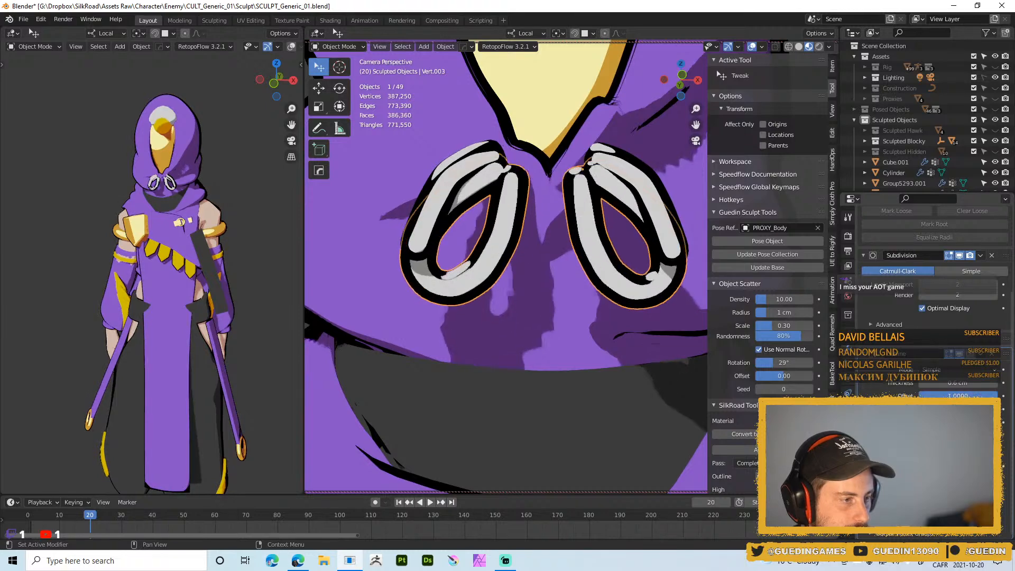
left_click(963, 357)
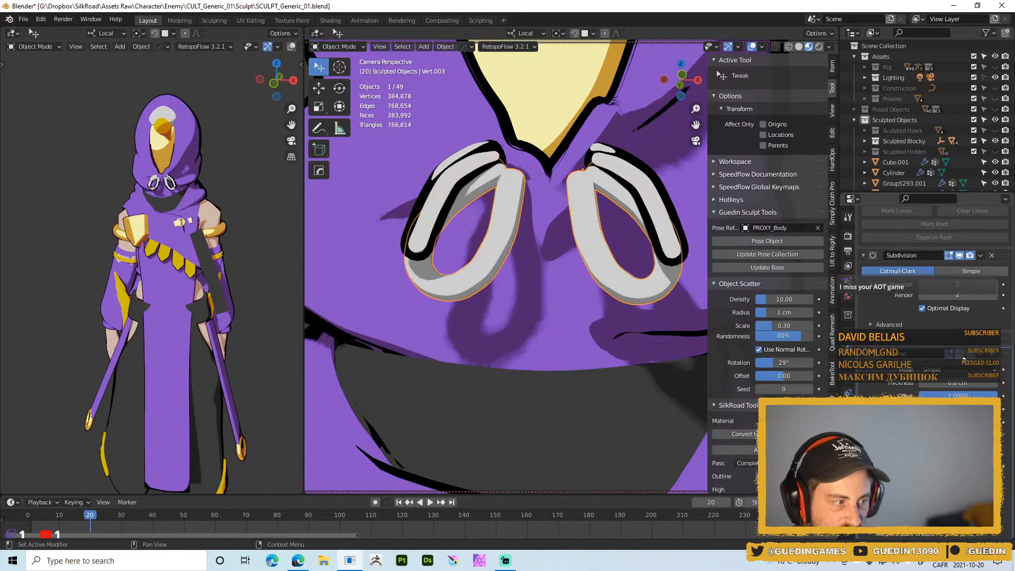
left_click(964, 357)
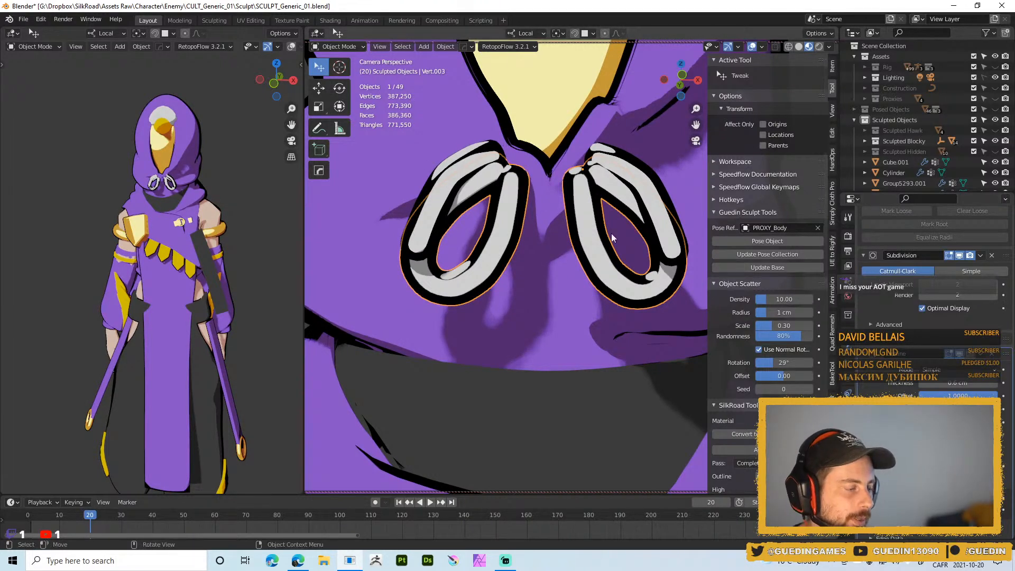
- Make both cord loop objects single-user and apply the Skin modifier of the lower loop
left_click(631, 175, "shift")
key("ctrl+l")
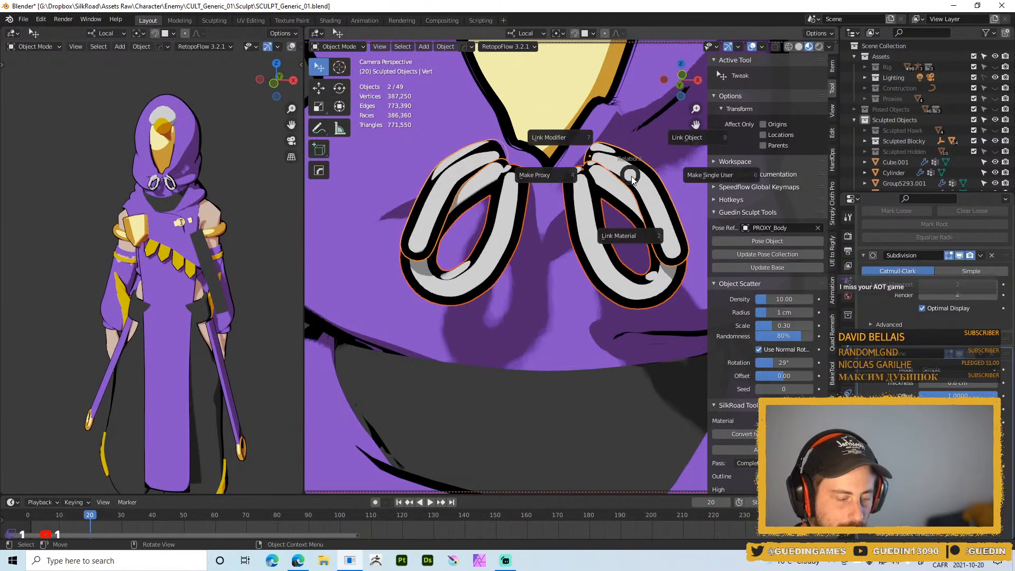
left_click(702, 176)
left_click(668, 257)
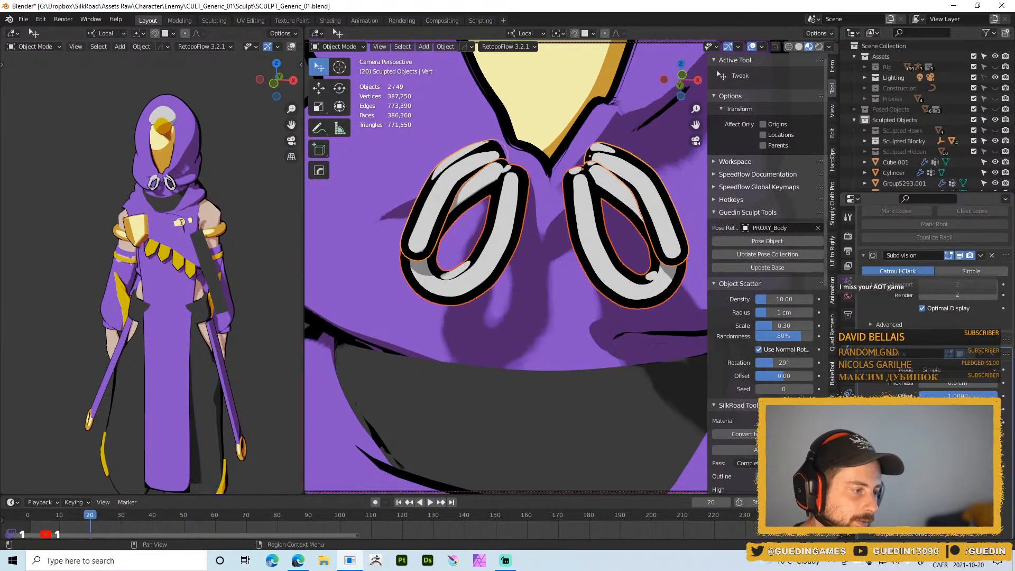
left_click(849, 300)
left_click(849, 281)
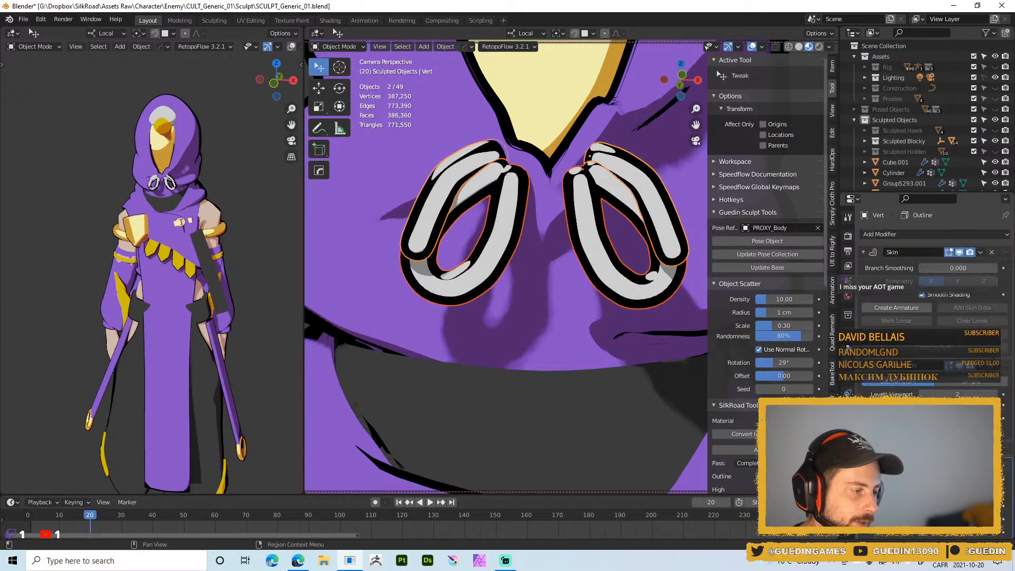
left_click(639, 288)
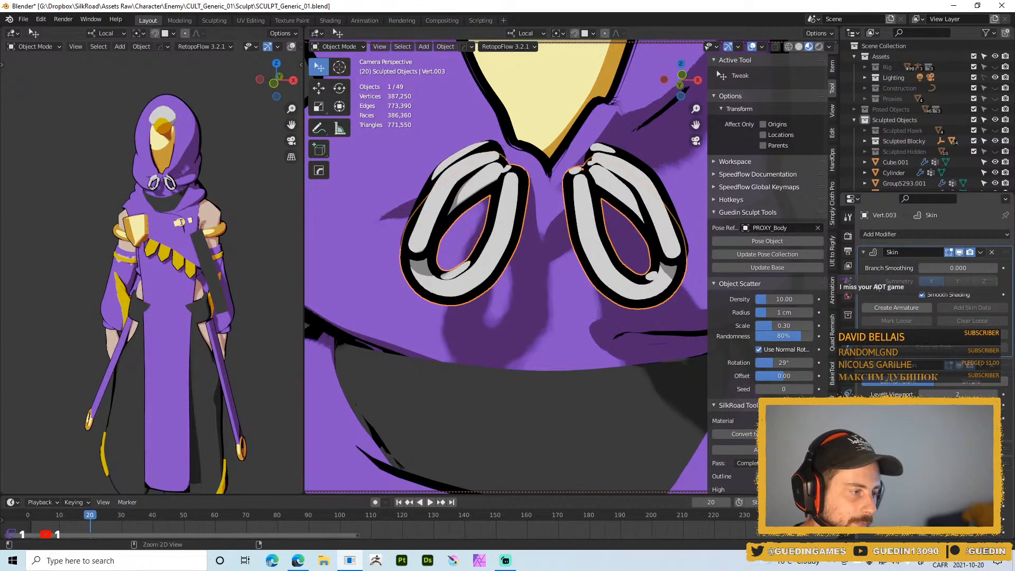
key("ctrl+a")
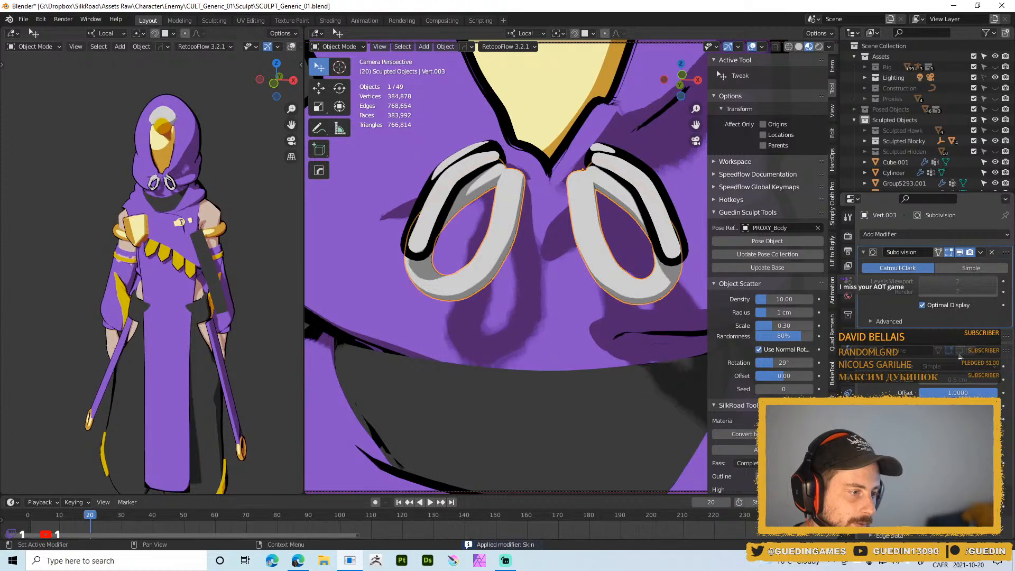
- Smooth the entire lower loop mesh with Volume Smoothing in Edit Mode, and return to Object Mode
key("Tab")
middle_click_drag(638, 271, 642, 283)
key("a")
key("w")
left_click(698, 317)
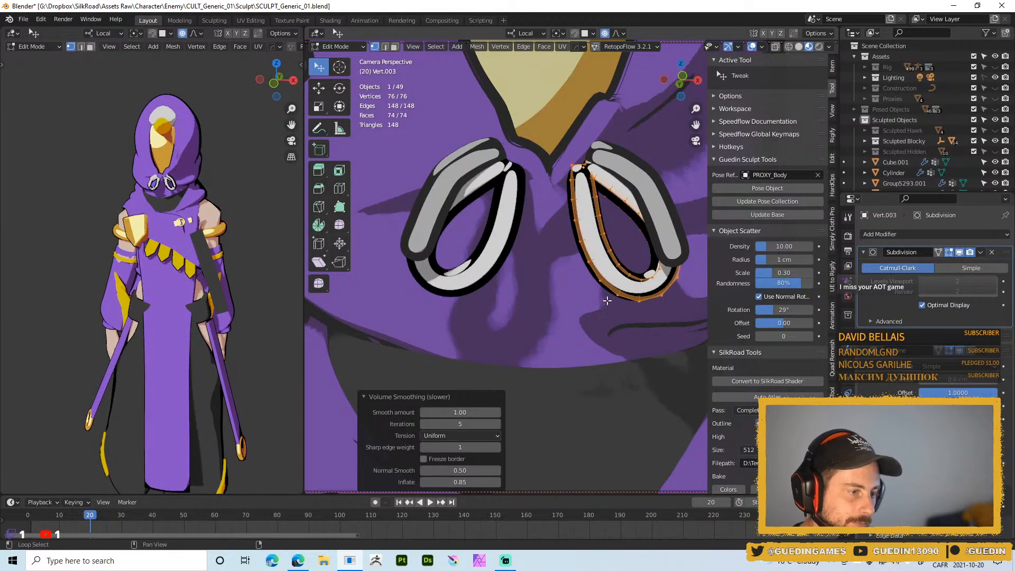
scroll(604, 211, "down", 5)
key("Tab")
- Compare the smoothed lower loop in Solid shading with its Outline modifier's viewport display off and on
scroll(532, 229, "up", 3)
mouse_move(532, 230)
middle_mouse_down()
mouse_move(476, 232)
mouse_move(545, 254)
mouse_move(604, 200)
mouse_move(608, 233)
mouse_move(650, 305)
middle_mouse_up()
key("z")
left_click(601, 264)
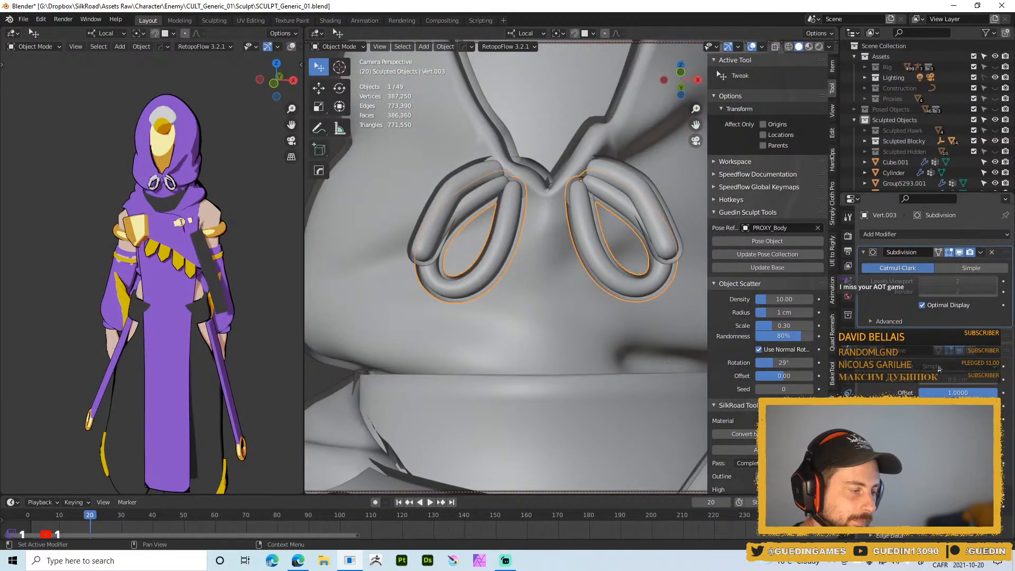
left_click(959, 351)
left_click(959, 350)
left_click(959, 350)
left_click(959, 350)
left_click(959, 350)
- Switch to Material Preview shading and compare the lower loop with and without its Outline modifier
key("z")
left_click(646, 344)
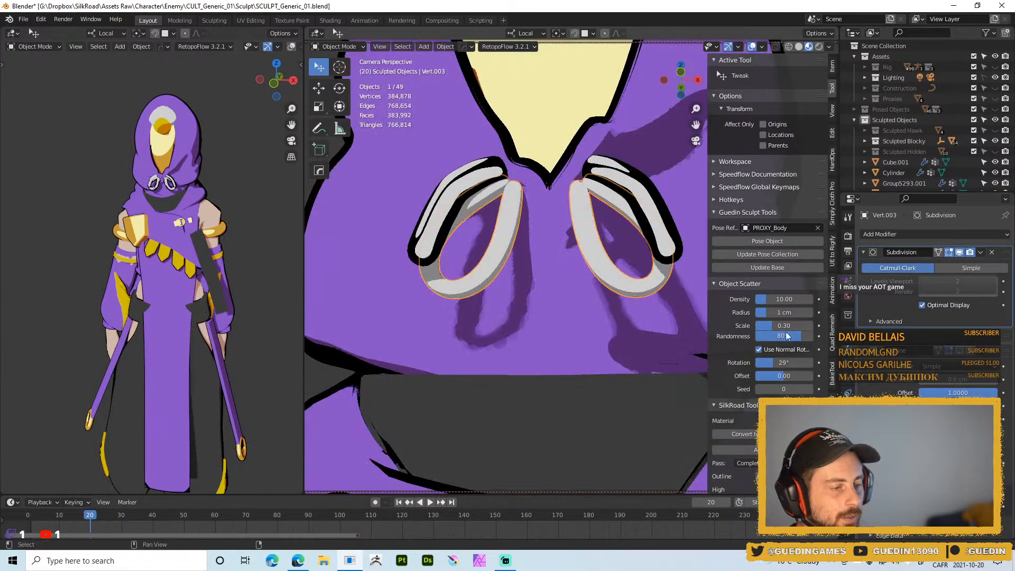
left_click(959, 352)
left_click(959, 351)
left_click(959, 352)
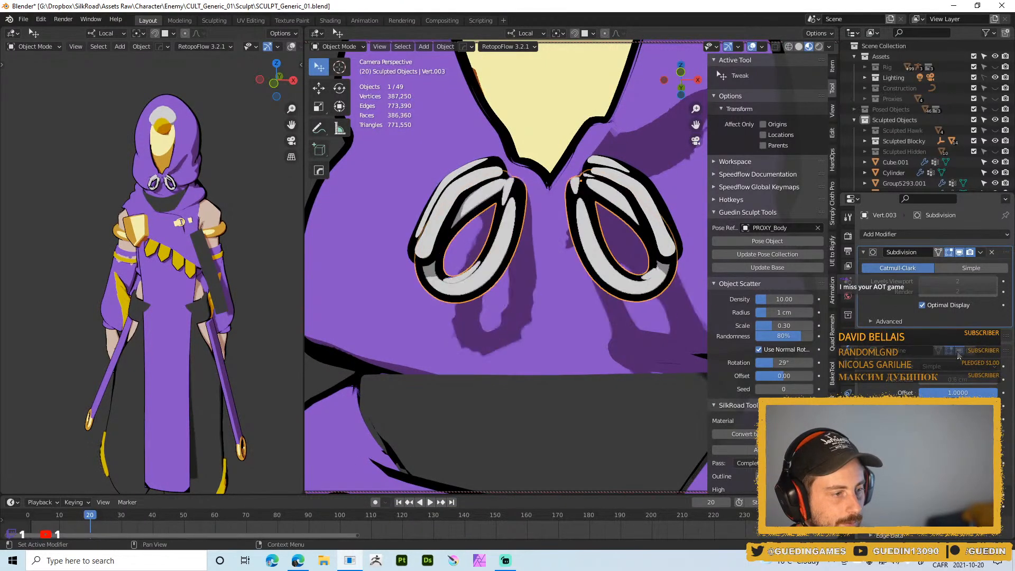
left_click(959, 352)
left_click(959, 352)
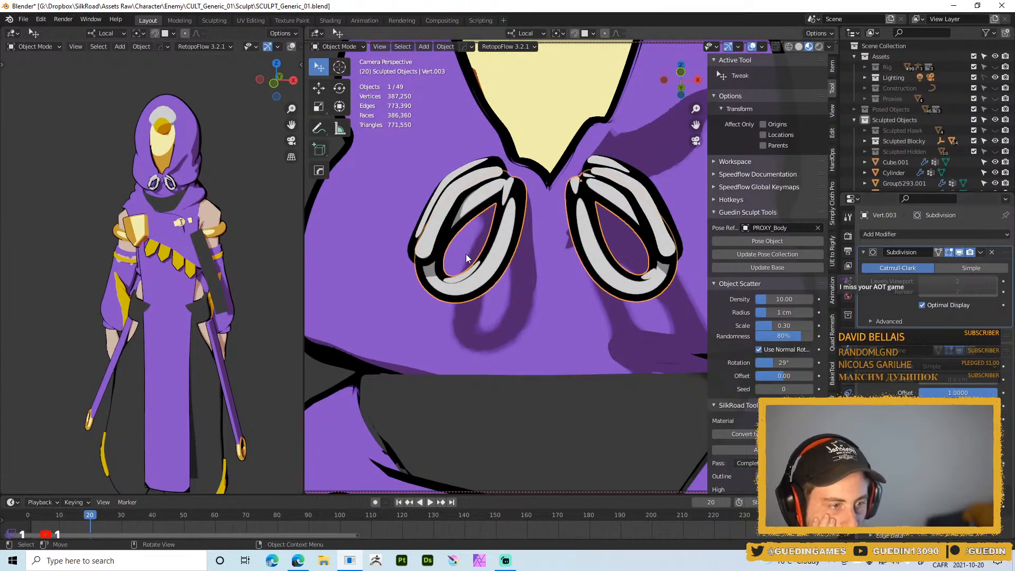
- Examine the loops' outlines up close, open the lower loop's material settings and view the whole upper body
scroll(468, 257, "up", 4)
mouse_move(571, 302)
middle_mouse_down()
mouse_move(444, 216)
mouse_move(402, 204)
mouse_move(484, 249)
mouse_move(477, 165)
mouse_move(473, 173)
mouse_move(466, 150)
mouse_move(457, 175)
middle_mouse_up()
middle_click_drag(520, 289, 484, 375)
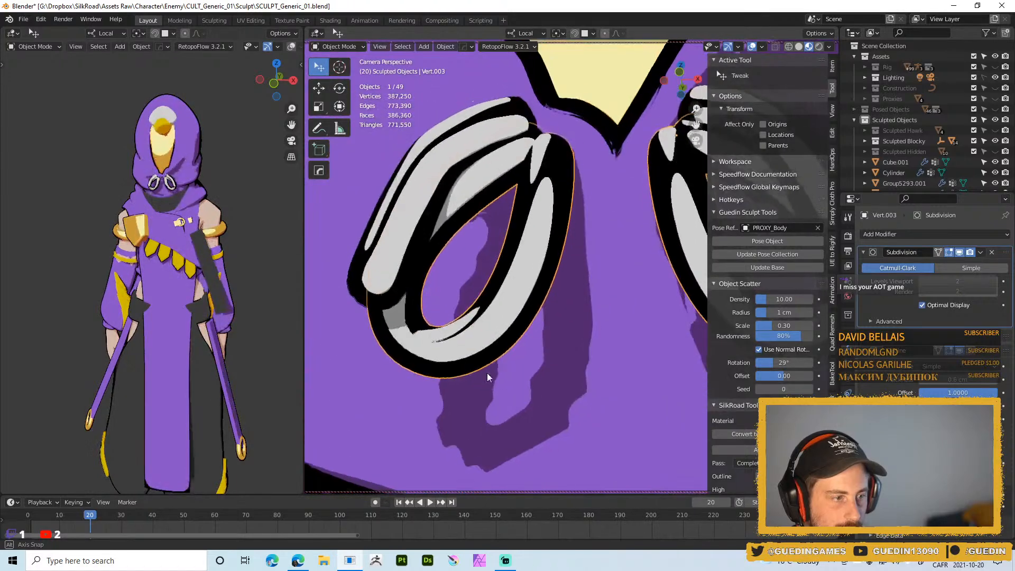
scroll(484, 376, "down", 5)
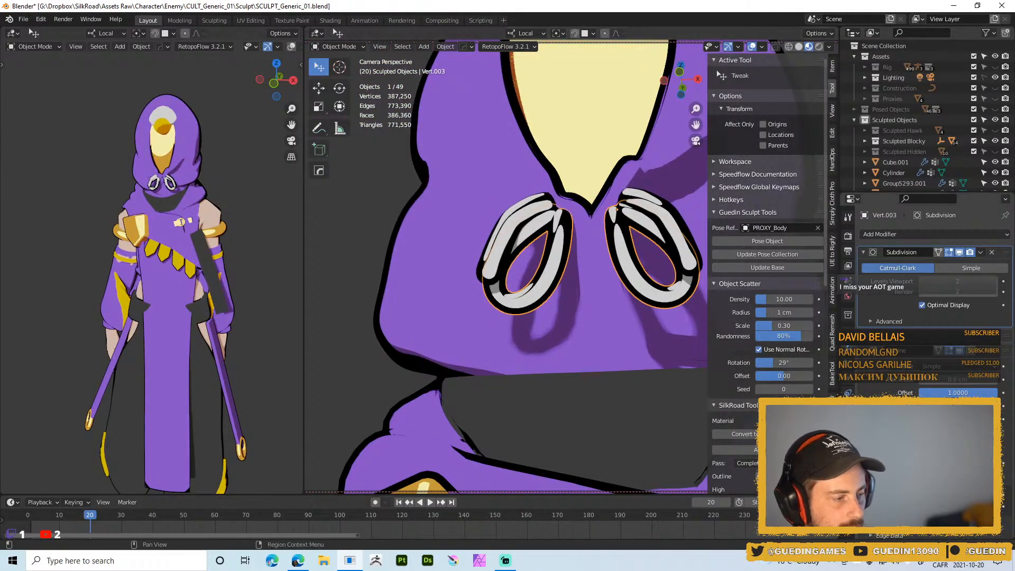
left_click(849, 296)
scroll(520, 291, "down", 8)
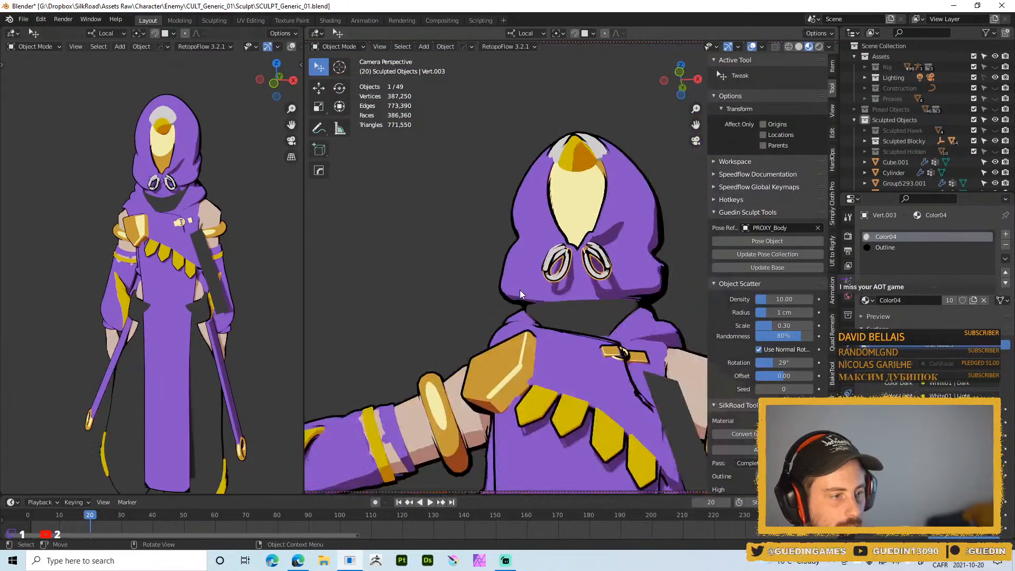
- Open the Shading workspace and bring the Color04 material's White01 and cel-shading nodes into close view
scroll(520, 294, "up", 10)
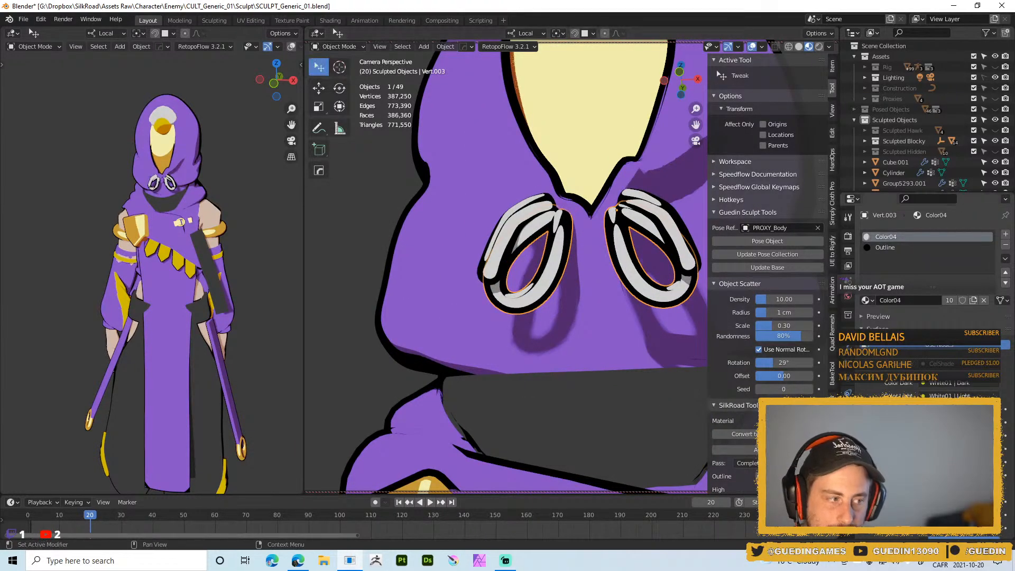
left_click(848, 408)
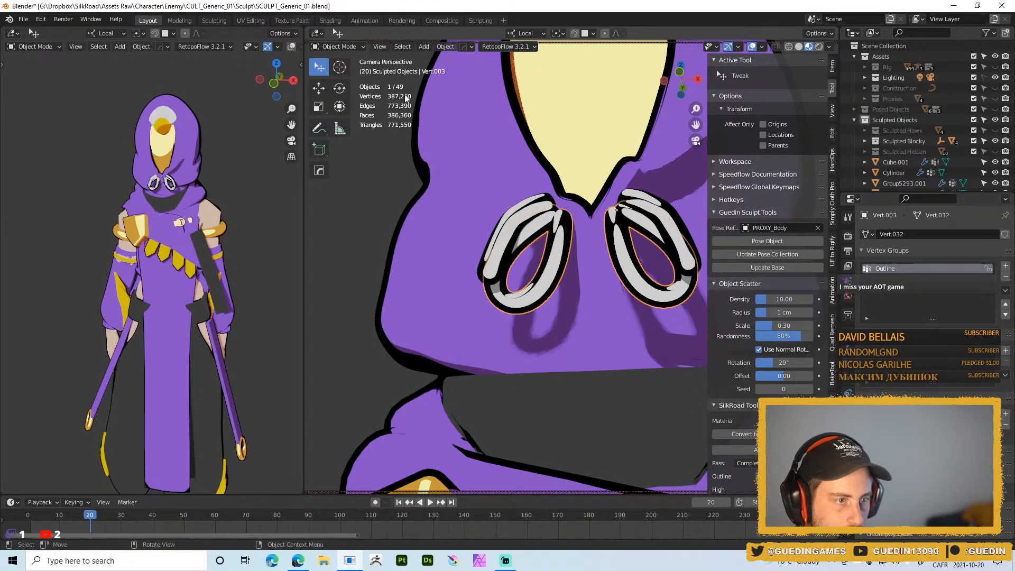
left_click(330, 21)
scroll(552, 391, "up", 5)
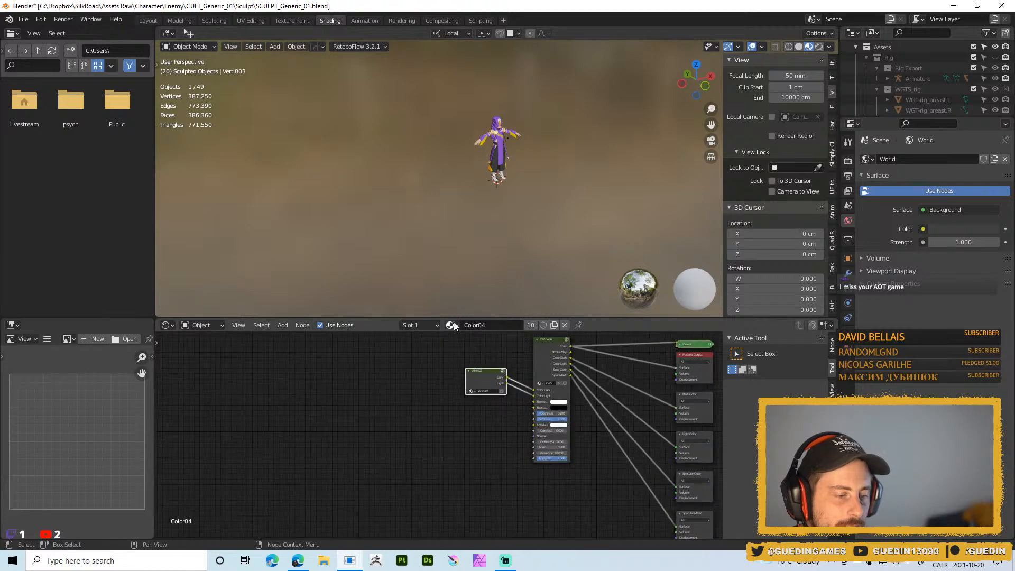
middle_click_drag(597, 389, 517, 447)
scroll(517, 447, "up", 1)
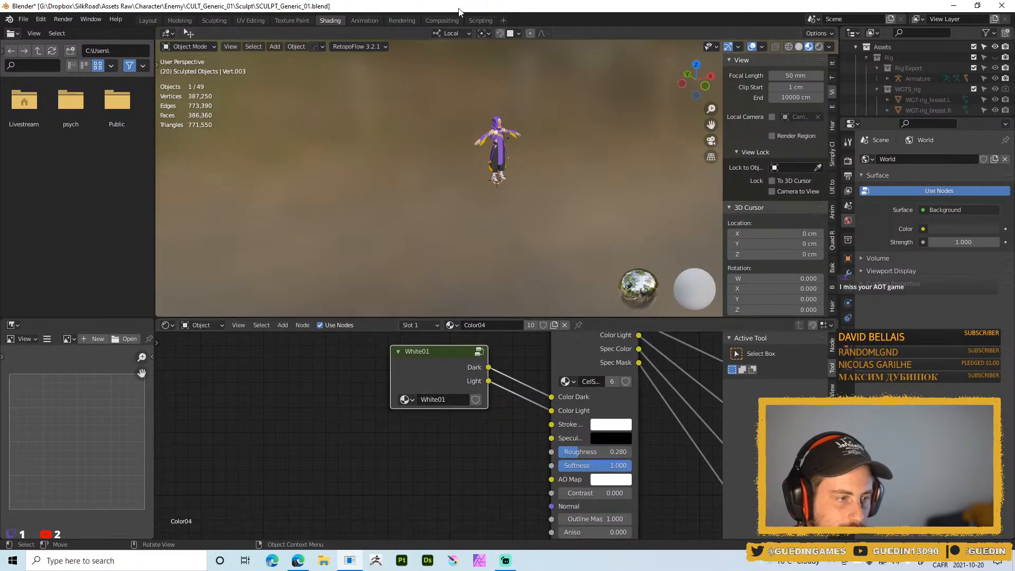
- Set the Outline Mask of the Color04 material to 0 and inspect both hood loops up close
scroll(512, 168, "up", 5)
middle_click_drag(512, 164, 519, 275, "shift")
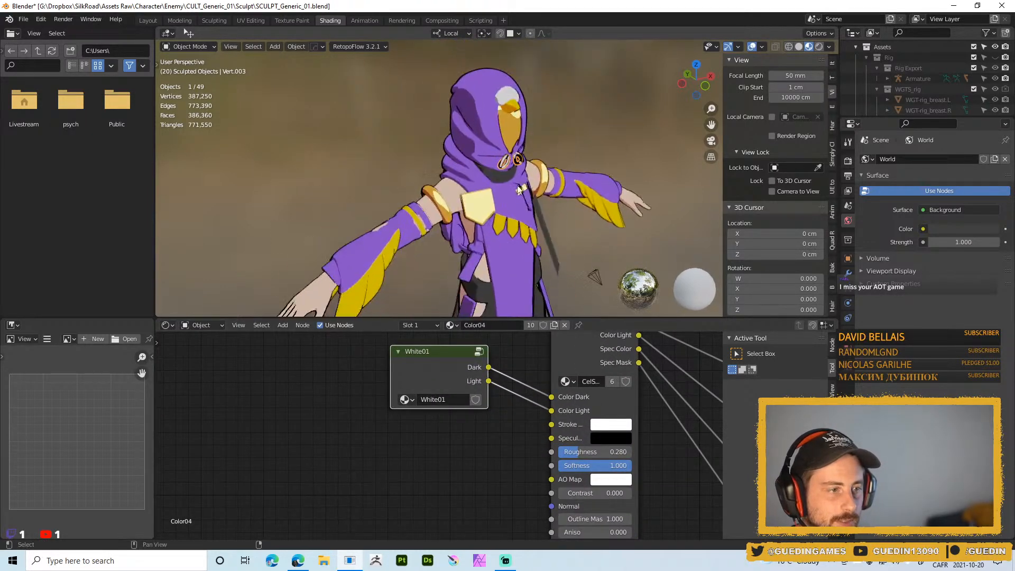
scroll(517, 220, "up", 4)
middle_click_drag(517, 220, 450, 113)
scroll(484, 140, "up", 2)
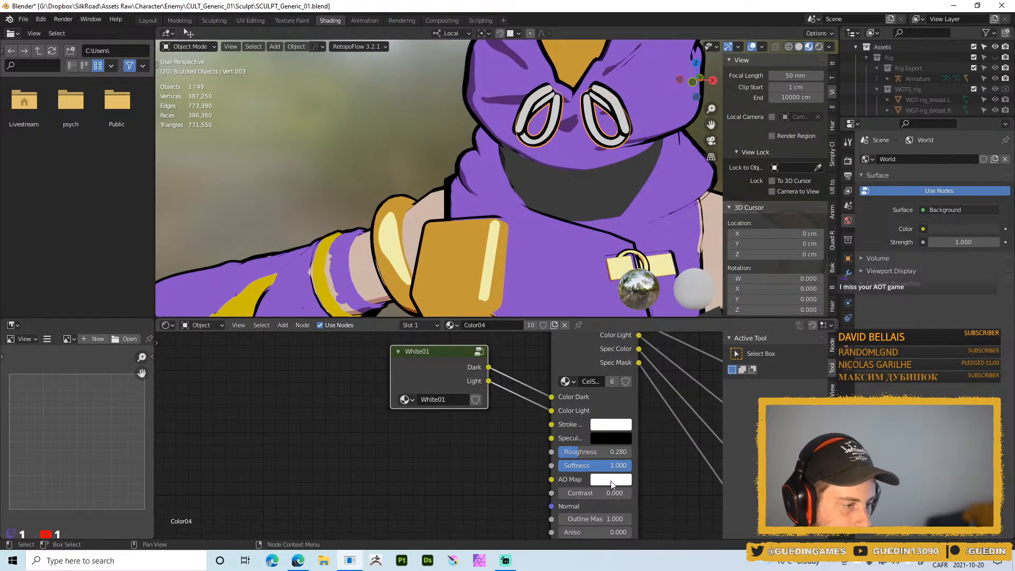
middle_click_drag(670, 490, 654, 437)
double_click(574, 467)
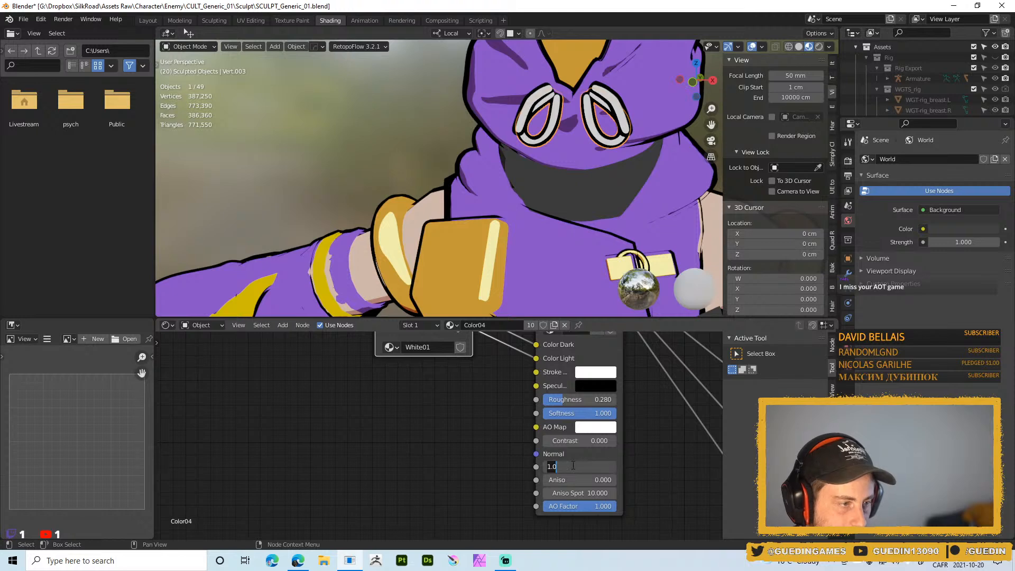
key("Return")
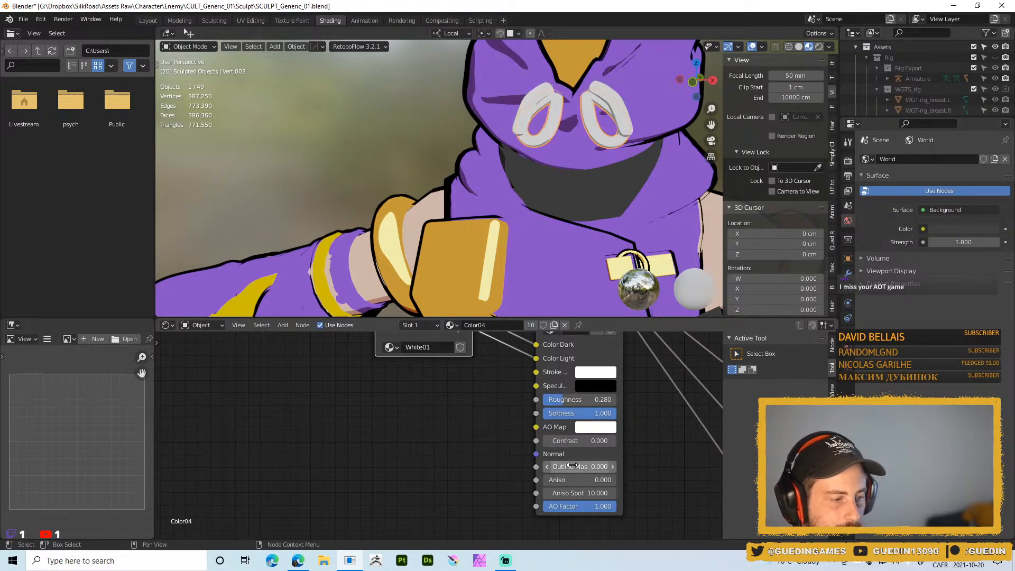
scroll(587, 230, "up", 4)
middle_click_drag(586, 227, 552, 153)
left_click(620, 257)
left_click(595, 217)
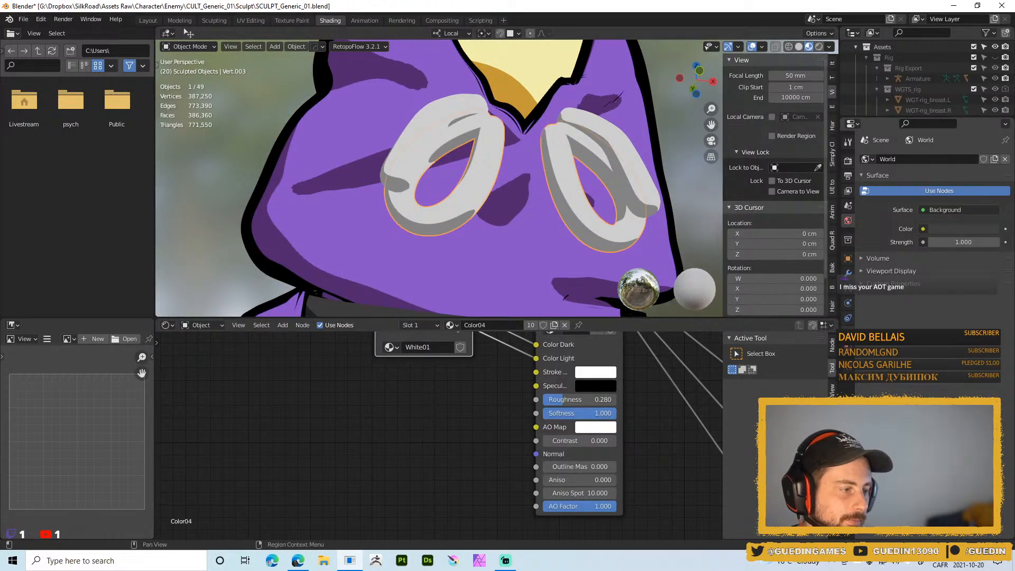
- Check the lower loop's vertex groups and set the Color04 material's Outline Mask back to 1
left_click(848, 333)
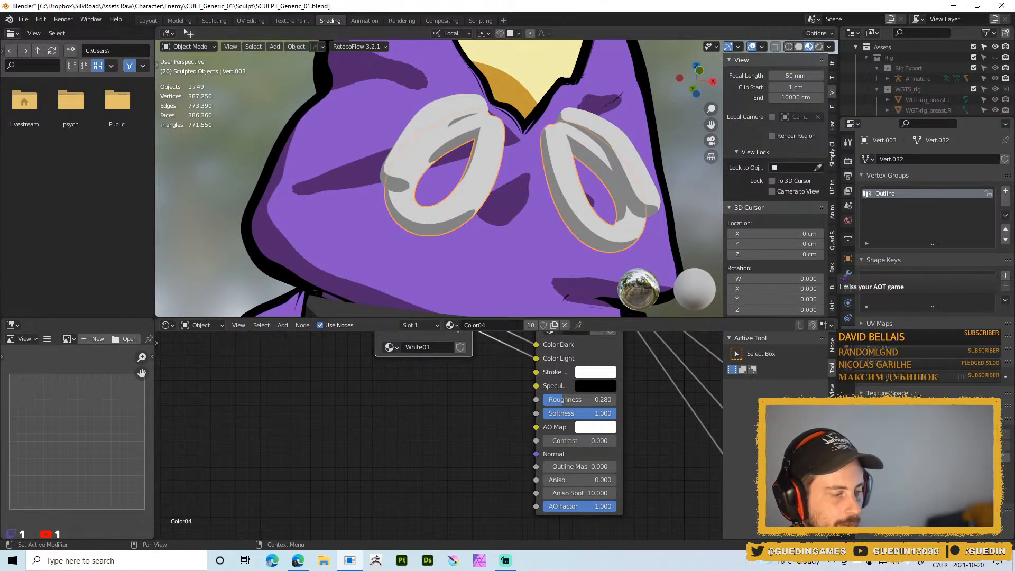
right_click(573, 209)
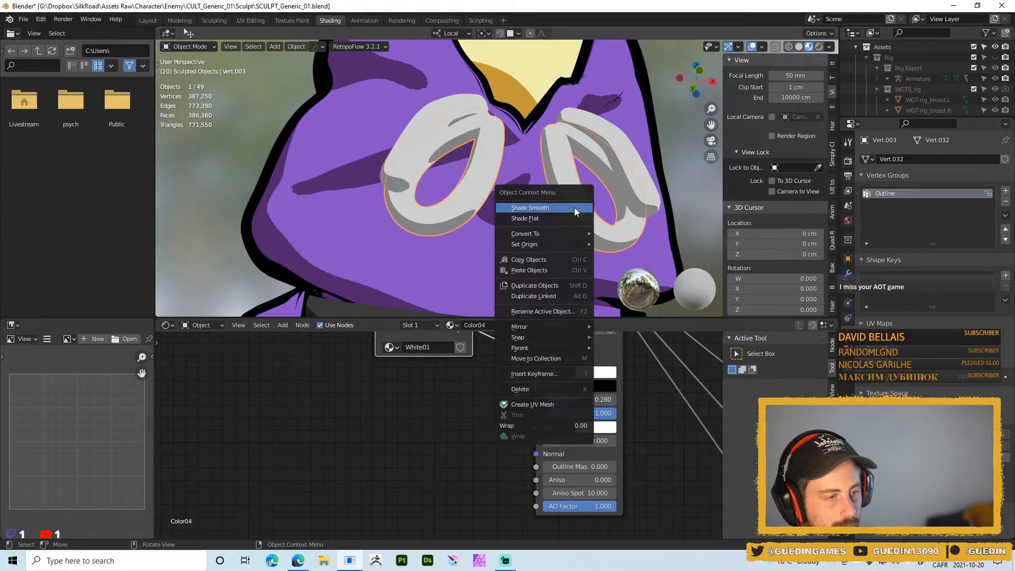
left_click(585, 466)
type("1")
key("Return")
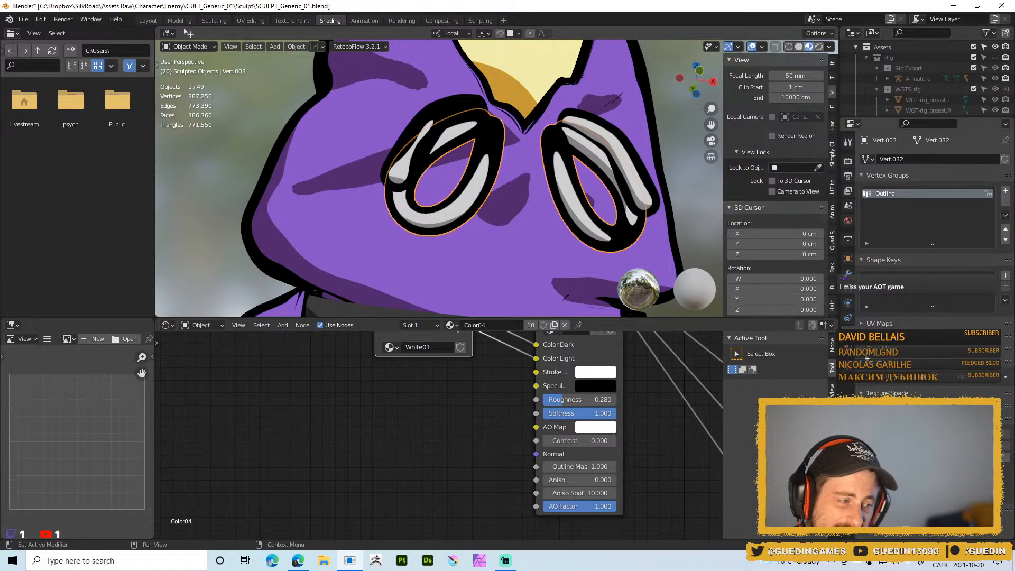
- Compare the lower loop with its Outline modifier's viewport display off and on, and try toggling Only Rim
left_click(849, 271)
left_click(960, 276)
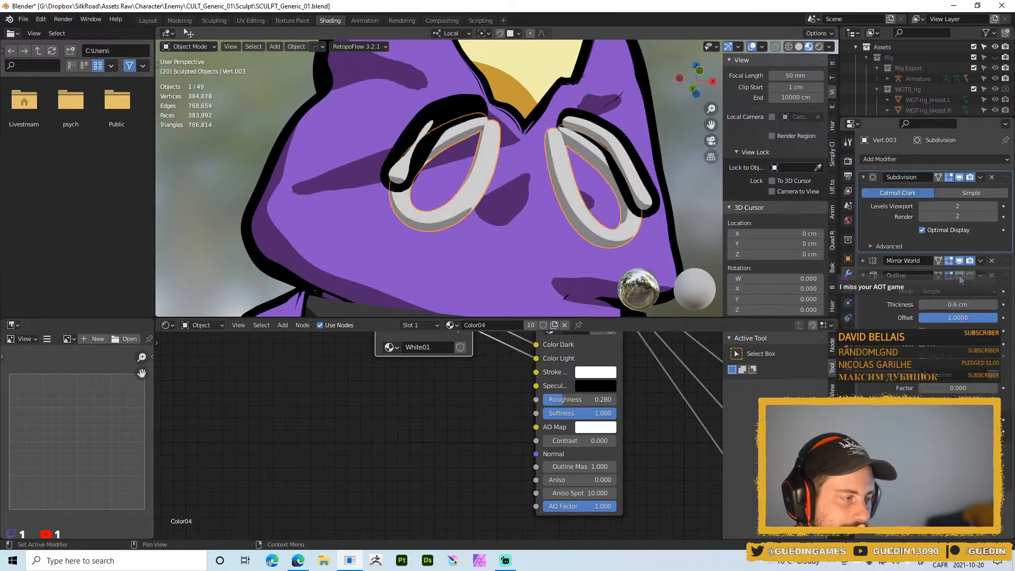
left_click(961, 277)
left_click(961, 276)
left_click(960, 276)
left_click(961, 276)
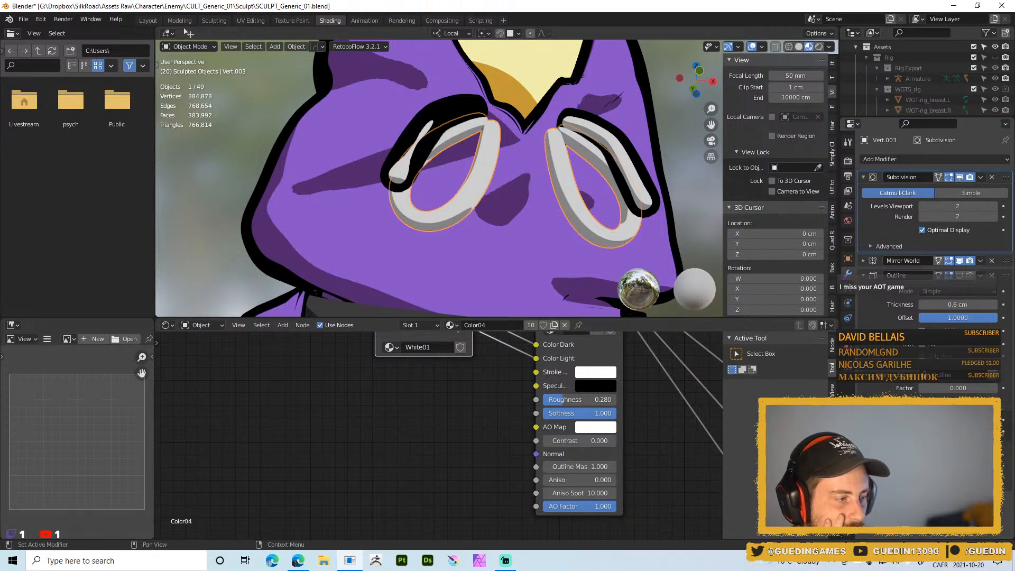
left_click(959, 276)
left_click(960, 275)
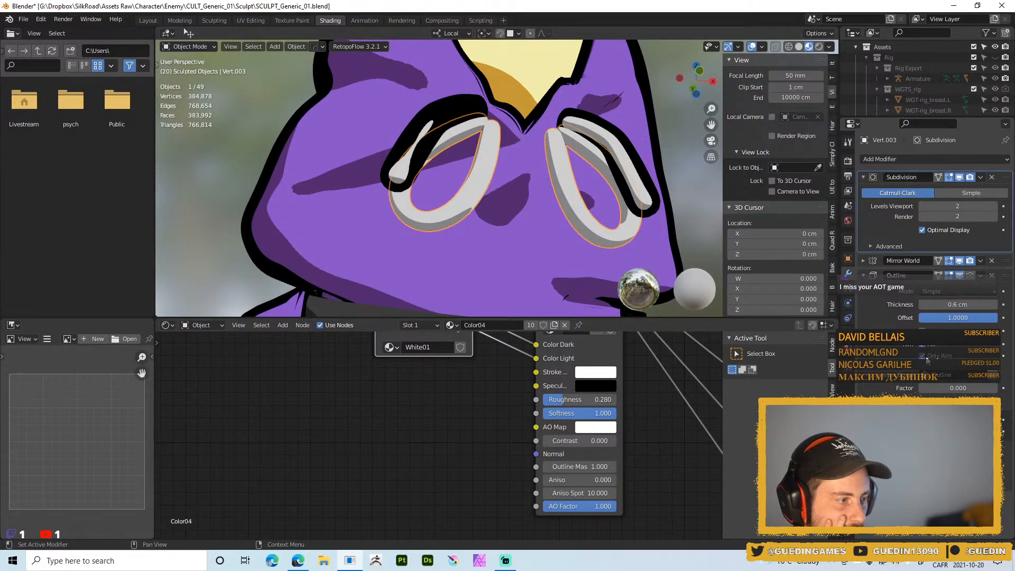
left_click(927, 358)
left_click(927, 358)
left_click(927, 359)
left_click(926, 358)
left_click(927, 358)
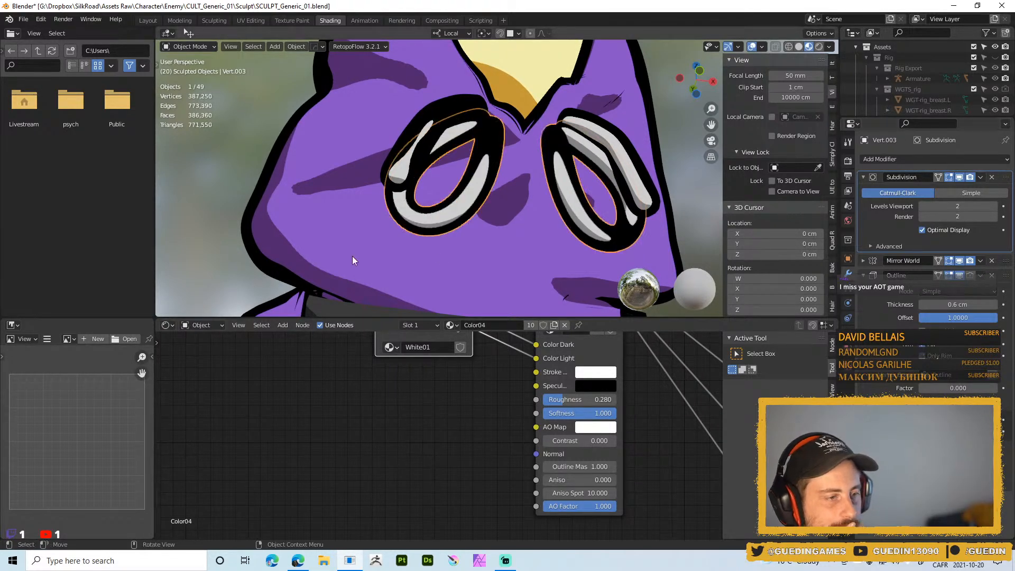
- Try a thickness of 0.3 cm on the lower loop's Outline modifier and set it back to 0.6 cm
left_click(957, 304)
type("0.3")
key("Return")
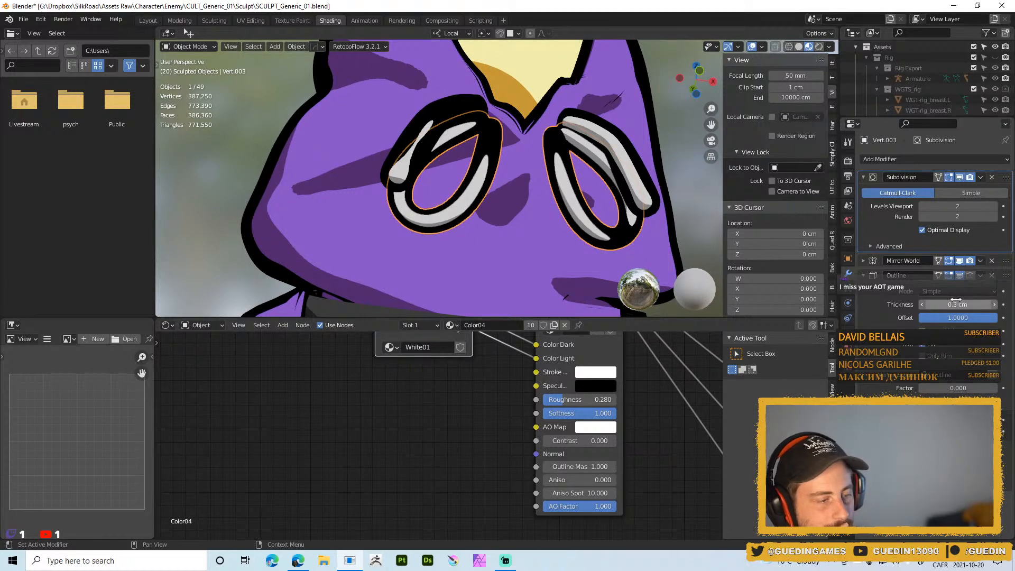
left_click(957, 304)
type("0.6")
key("Return")
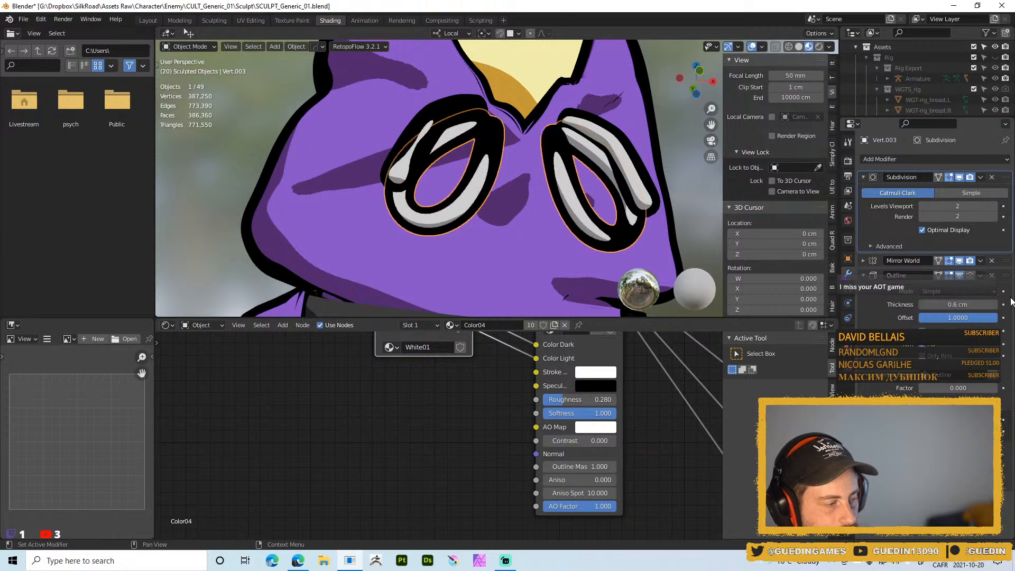
- Set the Color04 Outline Mask to 0, view the loops in Solid shading, and return the mask to 1
left_click(580, 464)
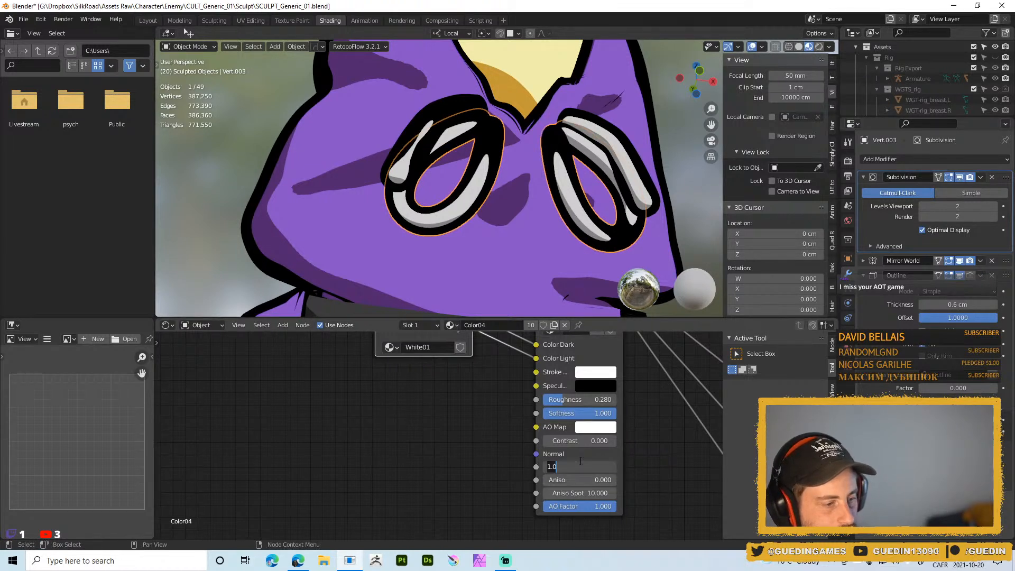
type("0")
key("Return")
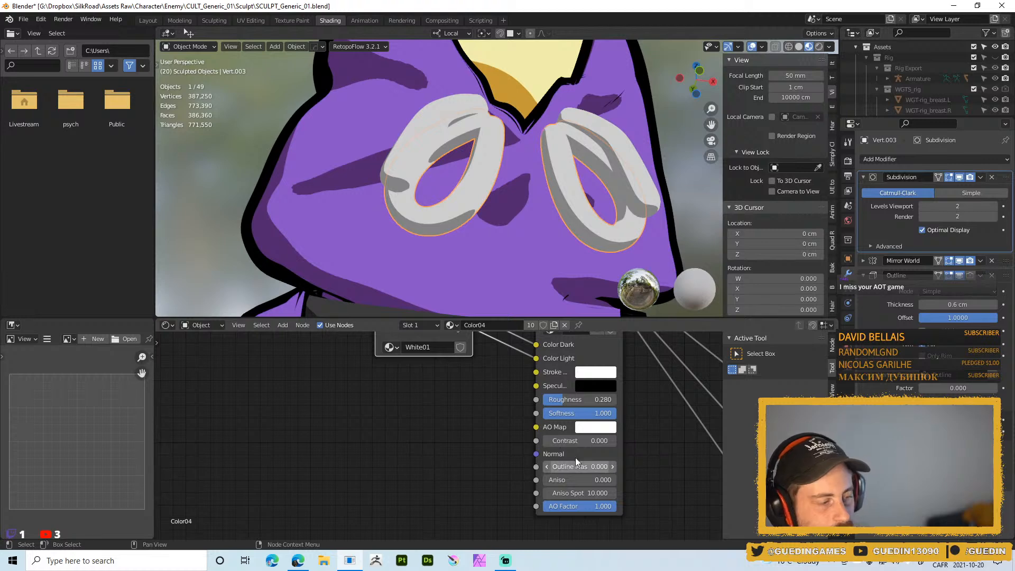
middle_click_drag(490, 197, 488, 193)
key("z")
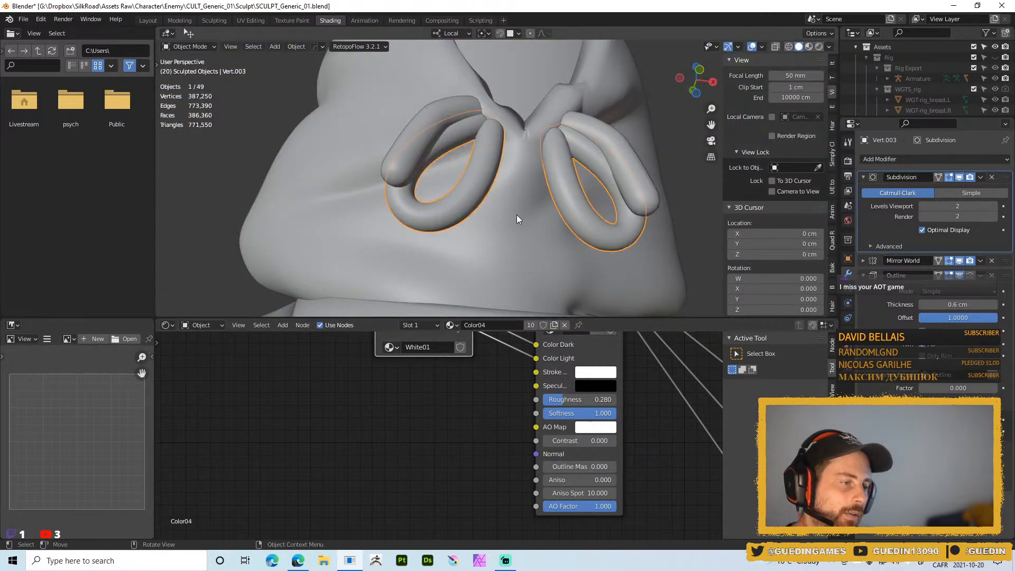
left_click(554, 460)
type("1")
key("Return")
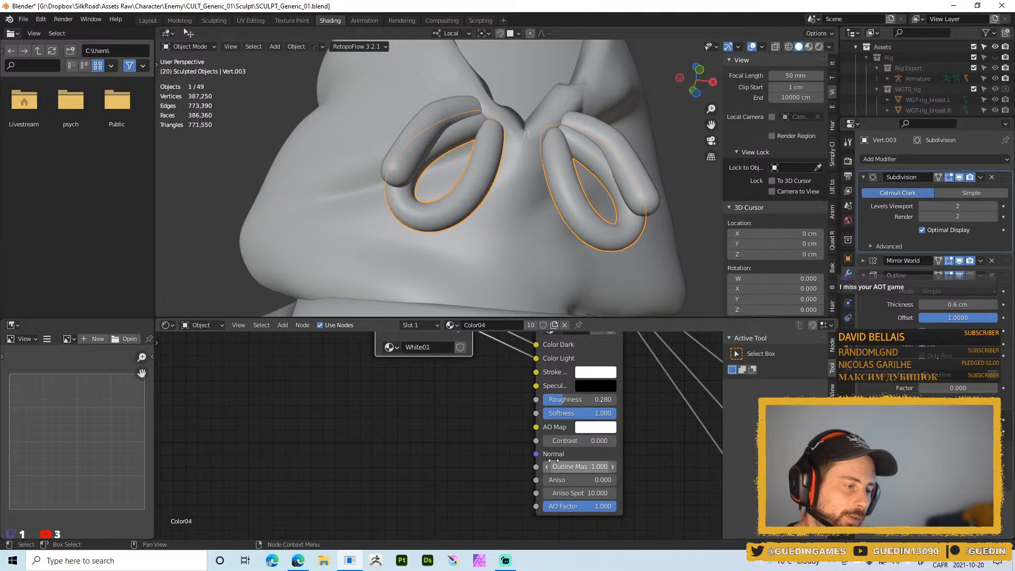
- Enable Backface Culling in the viewport's Solid shading options
scroll(502, 177, "up", 1)
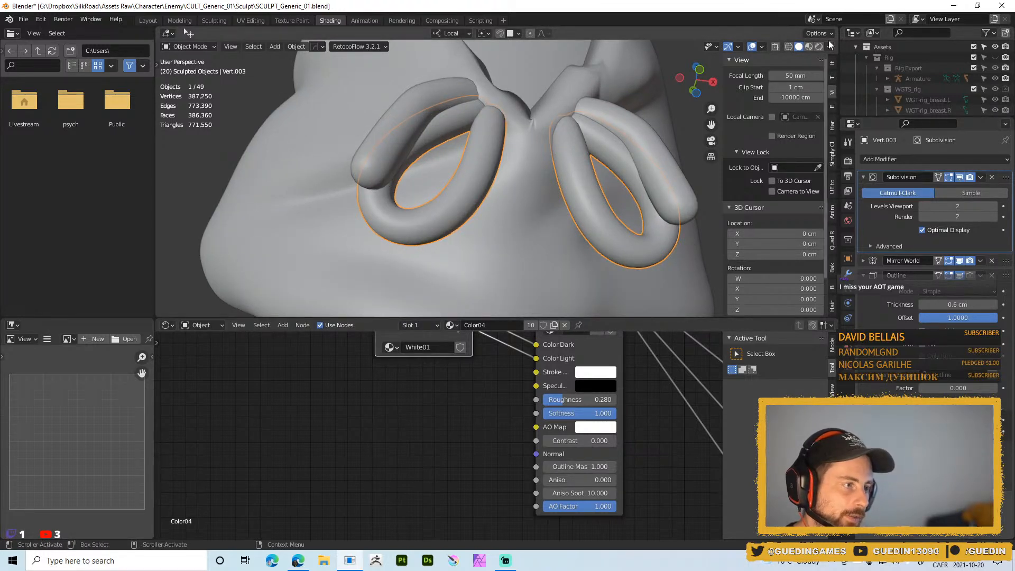
left_click(815, 33)
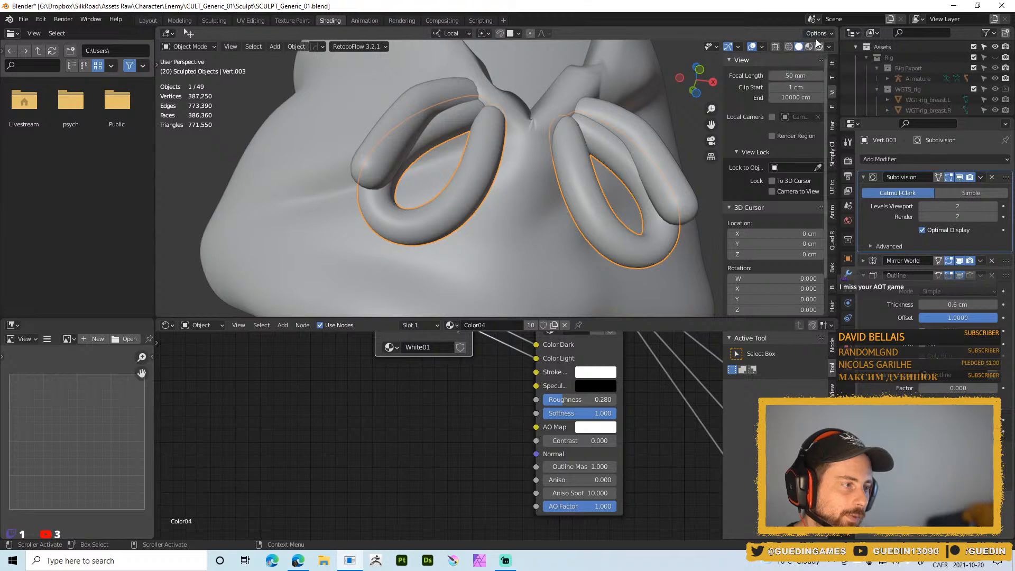
left_click(831, 47)
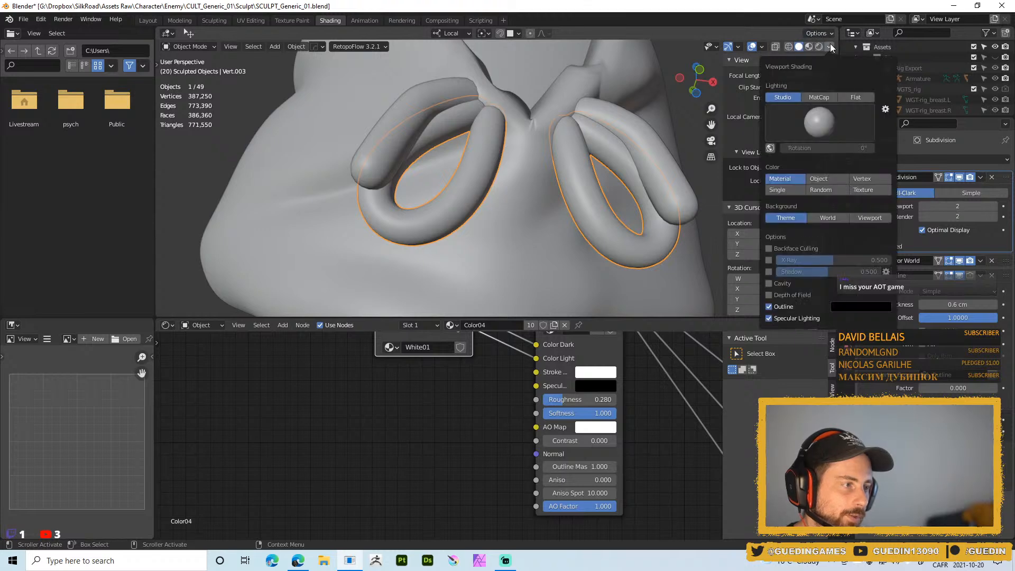
left_click(770, 250)
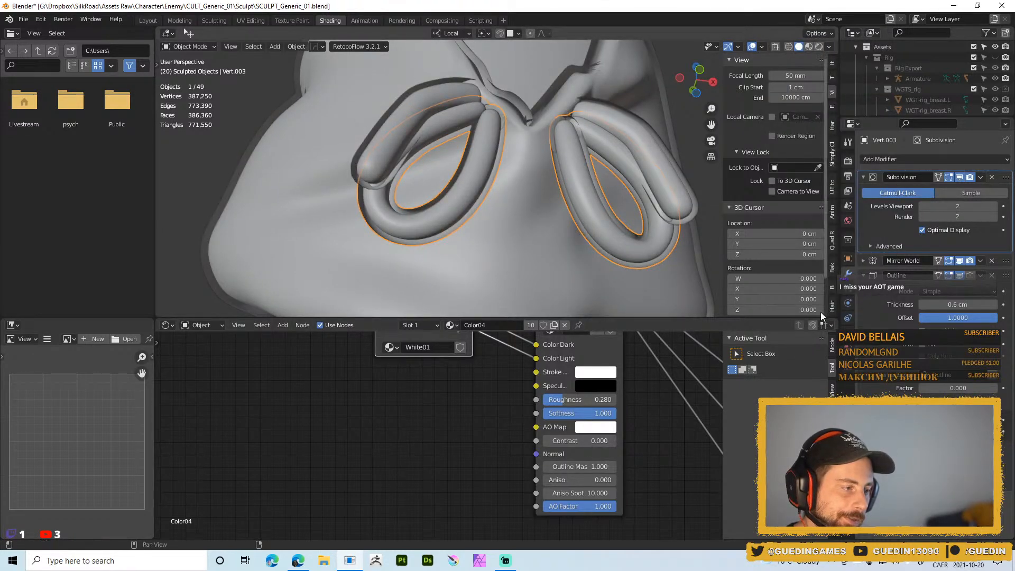
- Review the lower loop's material and modifiers, and select the upper loop to inspect its Outline modifier
left_click(852, 358)
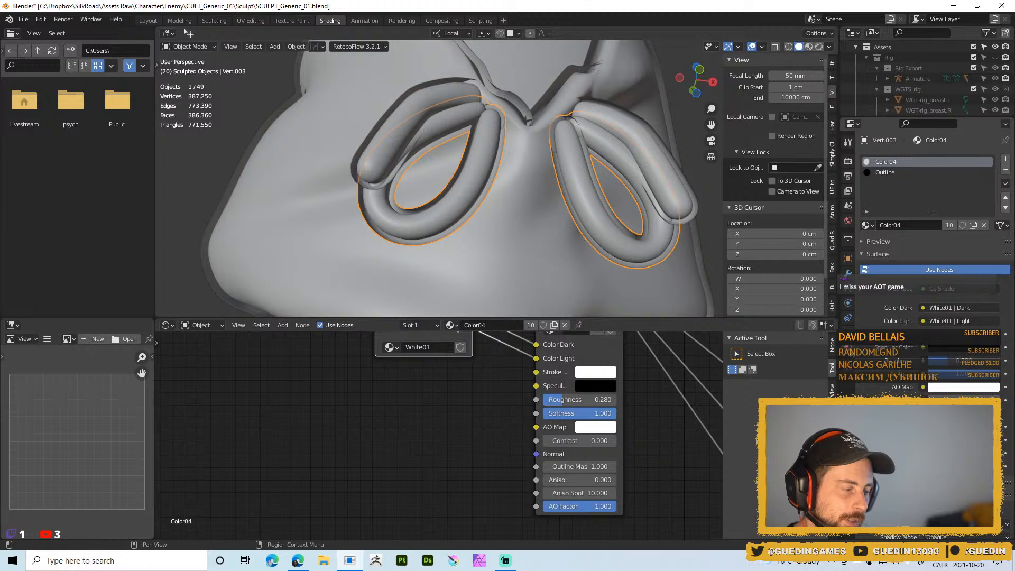
left_click(849, 273)
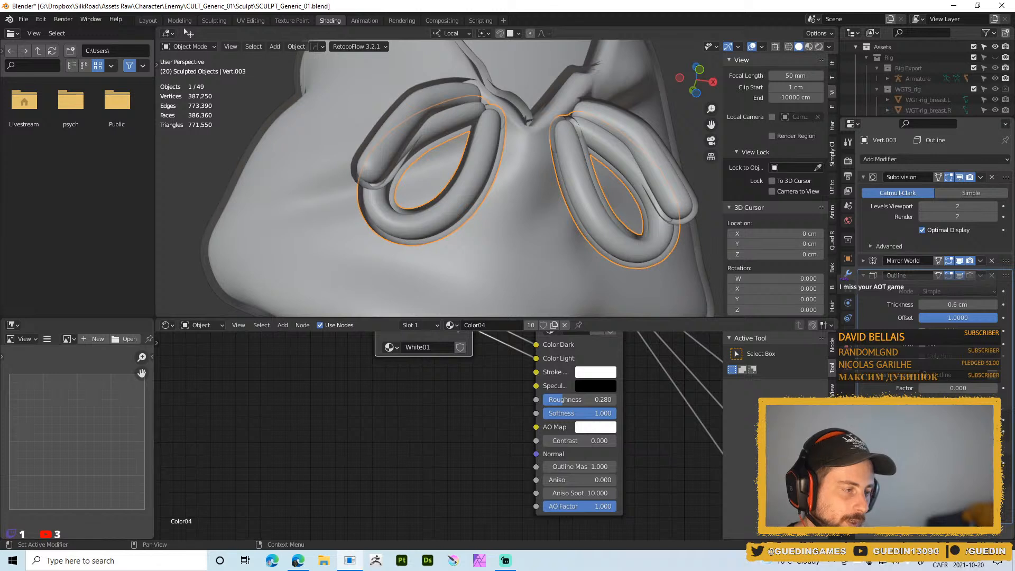
left_click(613, 122)
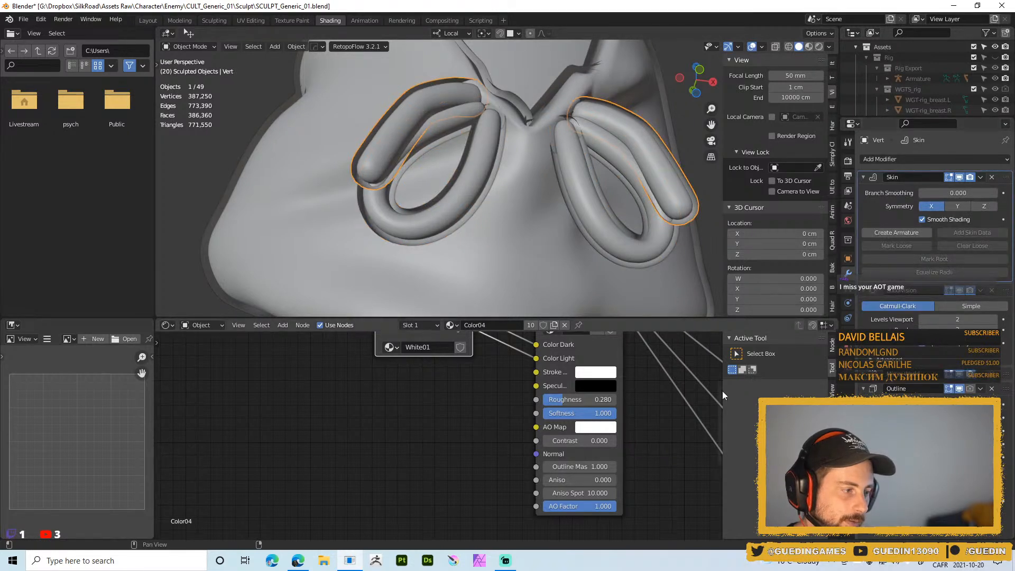
left_click(926, 534)
scroll(936, 535, "down", 3)
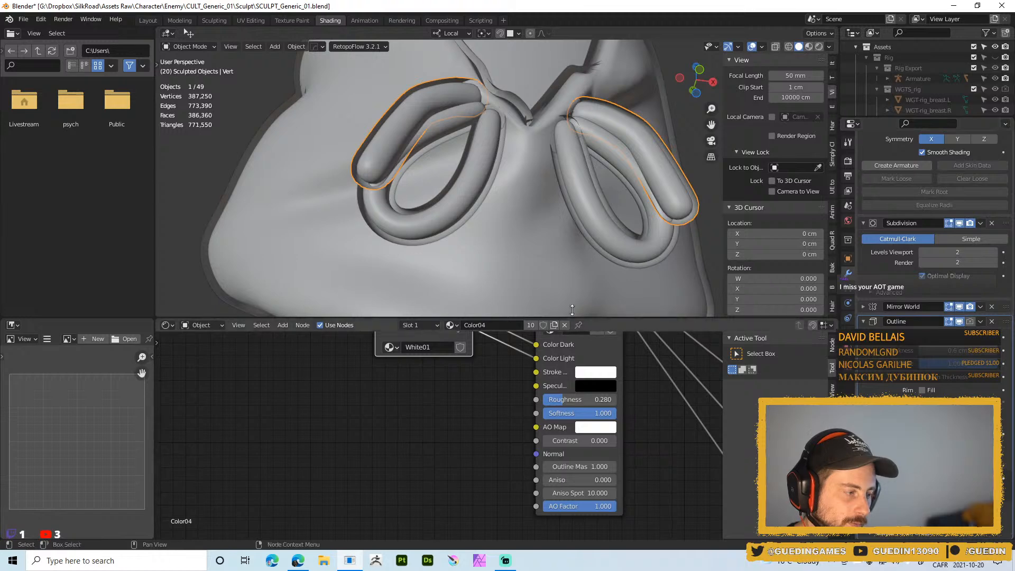
- Switch to Material Preview shading and examine the outlines of both loops from near and far
key("z")
left_click(606, 241)
scroll(593, 216, "down", 6)
left_click(593, 216)
middle_click_drag(618, 217, 593, 170)
scroll(591, 216, "up", 4)
scroll(529, 139, "down", 3)
scroll(503, 168, "up", 7)
scroll(485, 180, "down", 4)
- Reshape the lower loop's upper ends and inner side in Sculpt Mode with the Grab brush at 84 px radius
left_click(503, 158)
key("Tab")
mouse_move(504, 103)
middle_mouse_down("shift")
mouse_move(539, 161)
mouse_move(513, 175)
middle_mouse_up("shift")
key("ctrl+Tab")
key("g")
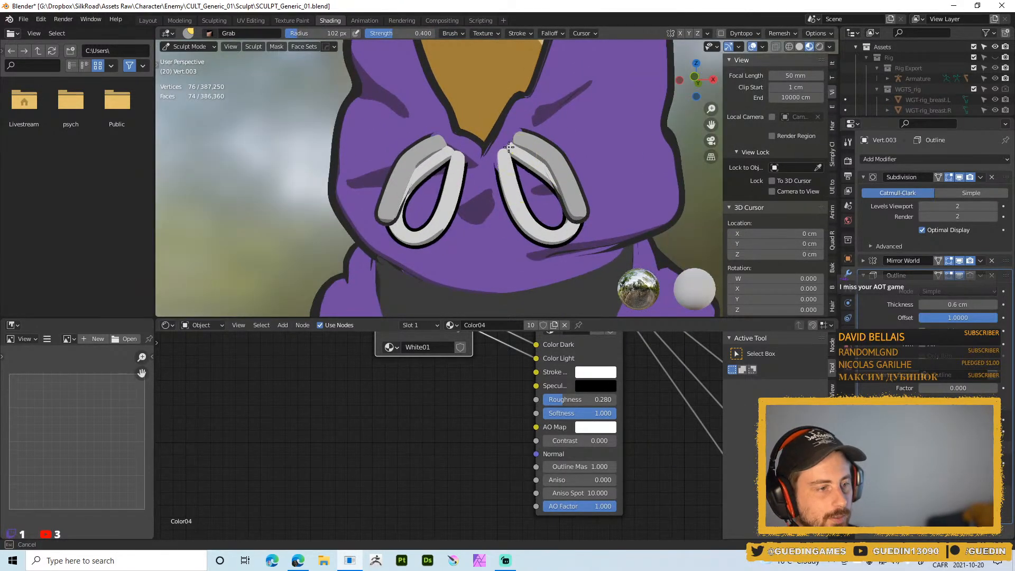
left_click_drag(504, 146, 509, 141)
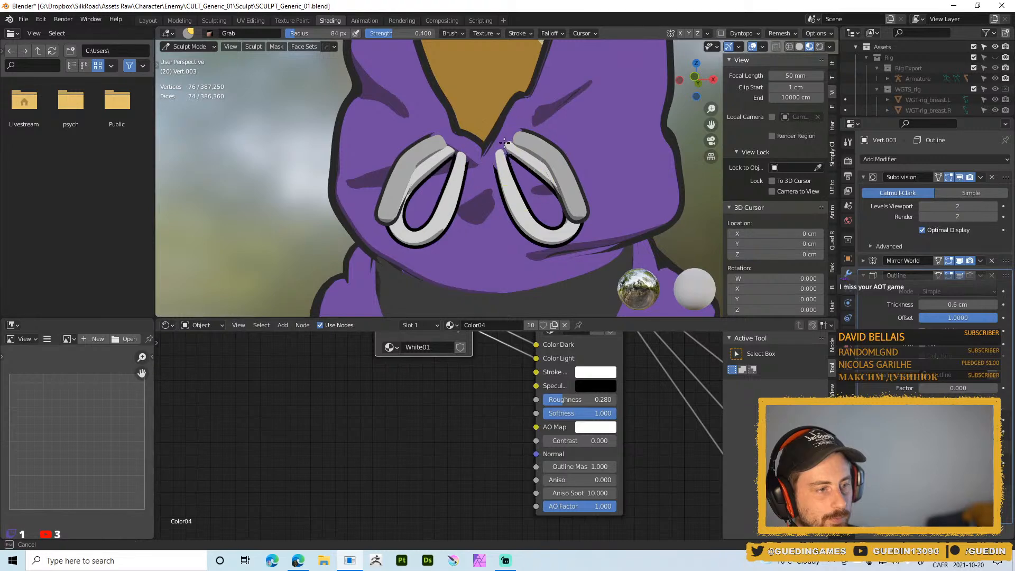
mouse_move(524, 222)
left_mouse_down()
mouse_move(541, 192)
mouse_move(548, 201)
left_mouse_up()
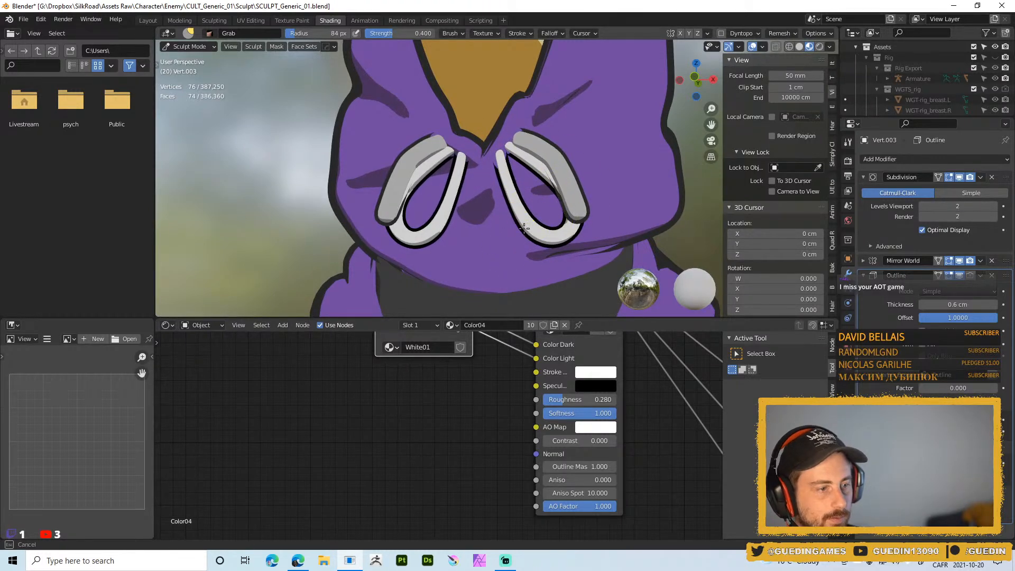
middle_click_drag(489, 162, 506, 157)
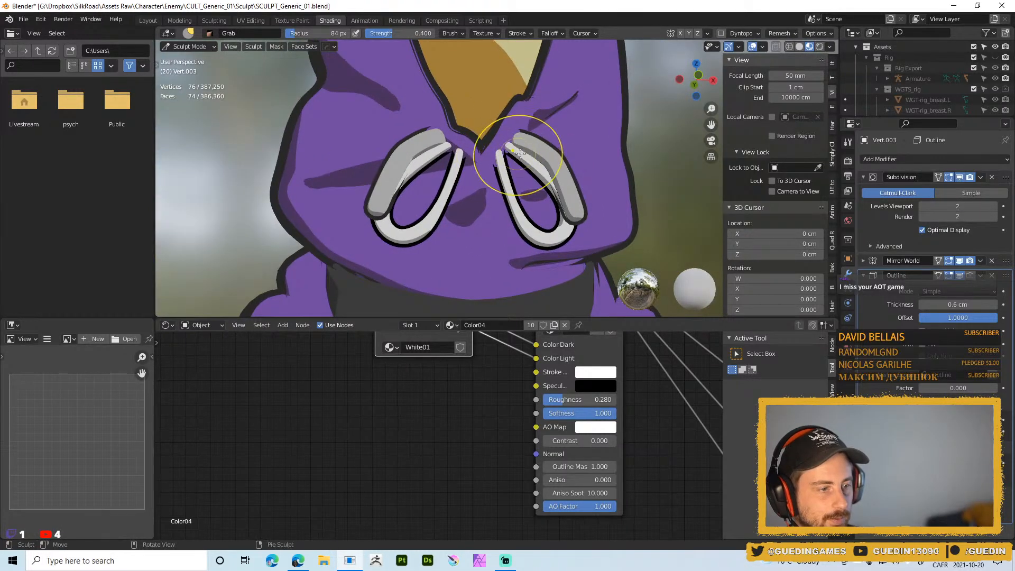
- Leave sculpting of the lower loop, apply the upper loop's Skin modifier, and save the file
key("ctrl+Tab")
left_click(549, 158)
key("Tab")
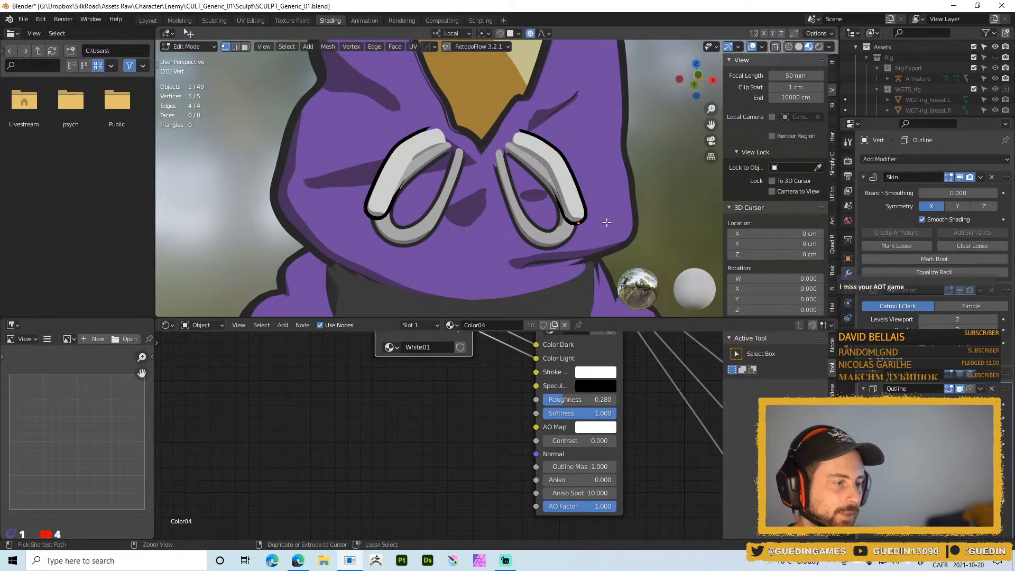
key("Tab")
key("ctrl+a")
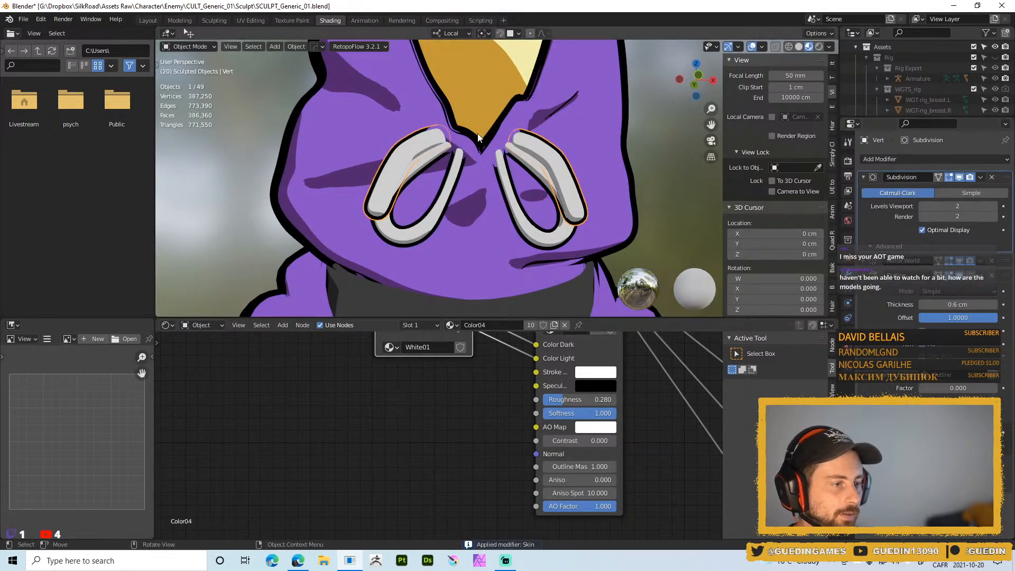
middle_click_drag(566, 183, 576, 186)
key("ctrl+s")
left_click(593, 113)
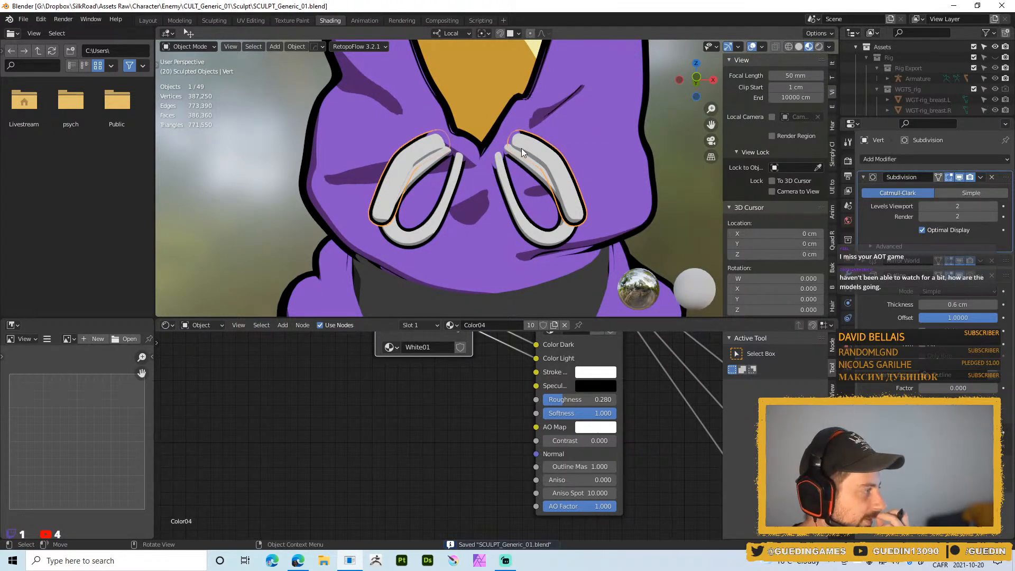
- Switch to the Layout workspace and examine the hood loops and the whole outfit from several angles
middle_click_drag(522, 149, 536, 195)
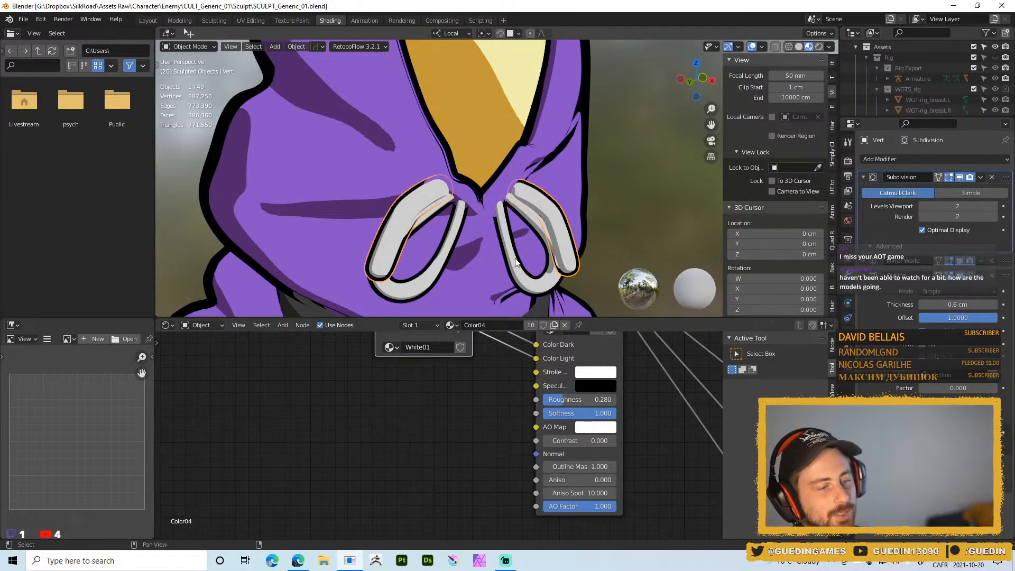
scroll(279, 162, "down", 6)
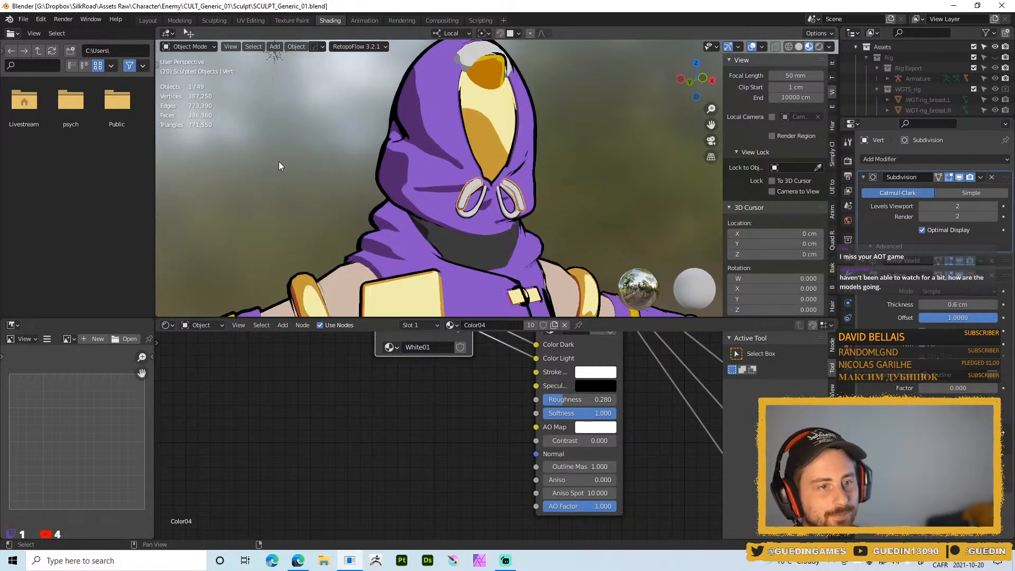
left_click(148, 21)
scroll(159, 238, "down", 6)
mouse_move(496, 255)
middle_mouse_down()
mouse_move(489, 243)
mouse_move(515, 255)
middle_mouse_up()
scroll(489, 243, "down", 9)
scroll(515, 252, "down", 4)
middle_click_drag(518, 132, 513, 180)
middle_click_drag(528, 312, 542, 163, "shift")
left_click(602, 252)
middle_click_drag(601, 252, 585, 241)
middle_click_drag(585, 241, 557, 233, "shift")
middle_click_drag(543, 275, 566, 247)
middle_click_drag(493, 175, 479, 253)
- Scrub the timeline to frame 12 to preview the character in a pose
left_click_drag(59, 512, 499, 175)
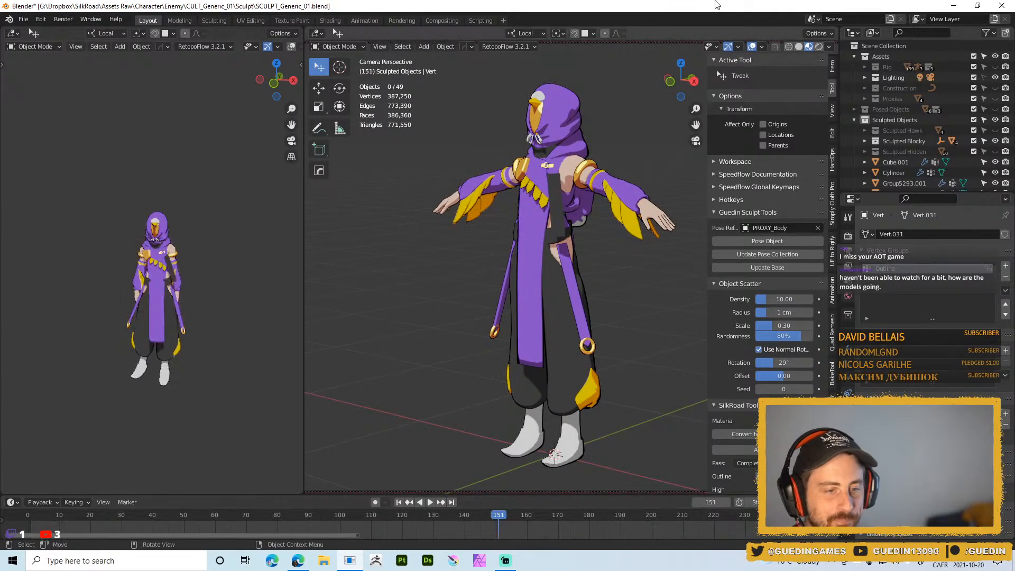
left_click(56, 515)
left_click_drag(56, 515, 63, 521)
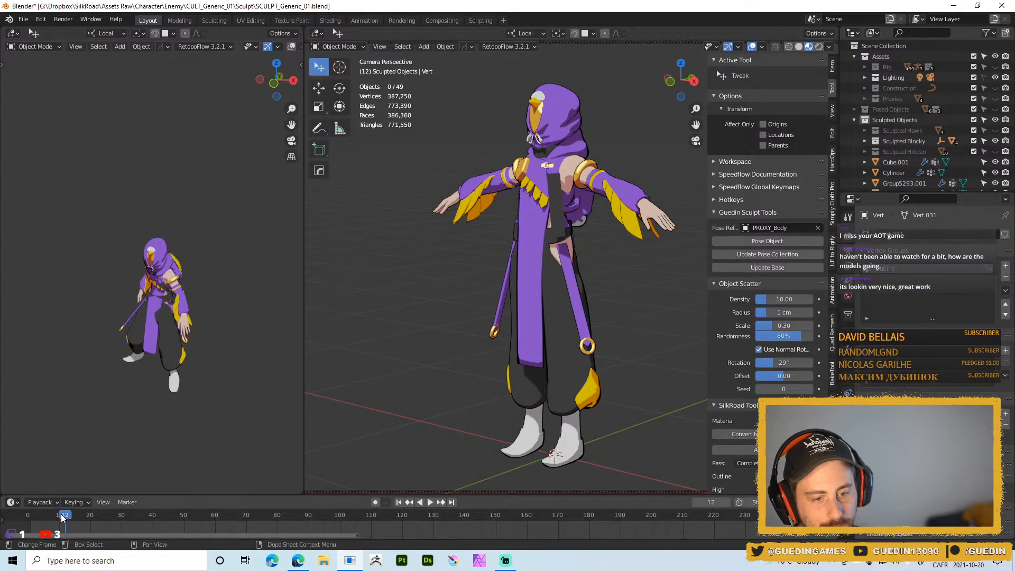
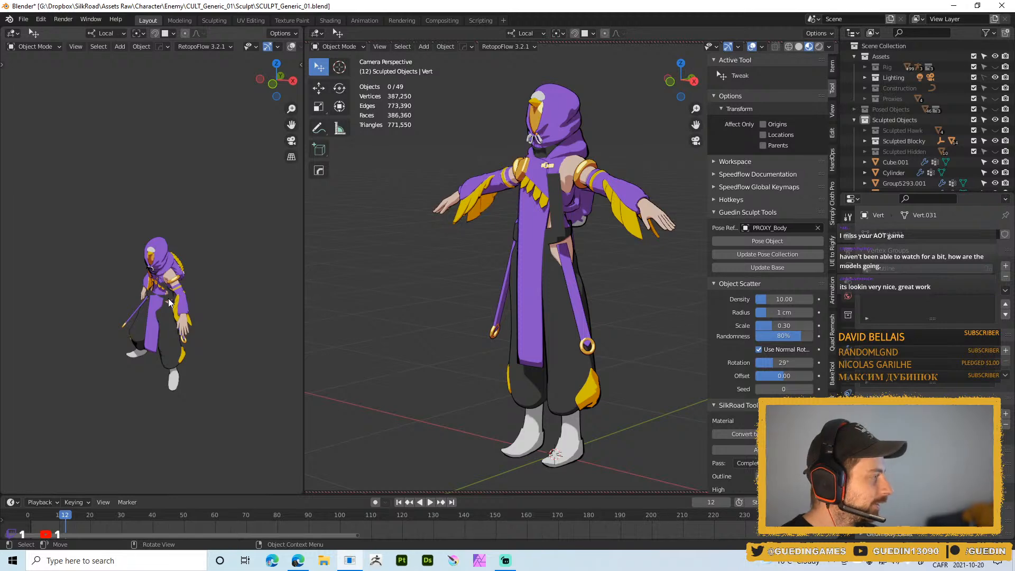
- Mirror the simply_coll mesh across the X axis with the Mirror Gizmo in Bisect & Modifier mode, and save the file
middle_click_drag(412, 268, 570, 253)
scroll(554, 256, "up", 4)
scroll(581, 224, "down", 2)
middle_click_drag(408, 247, 361, 249)
left_click(360, 247)
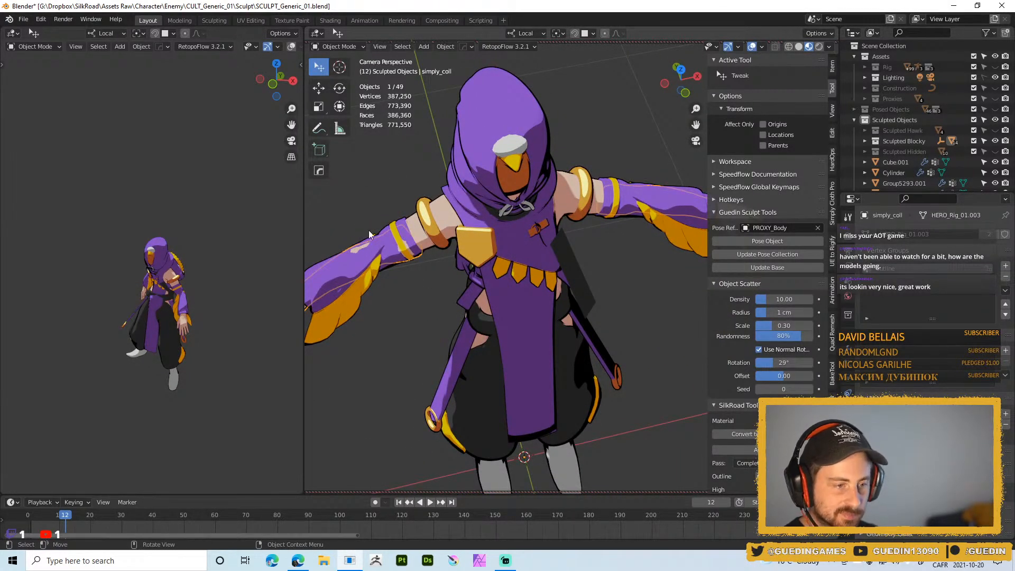
middle_click_drag(535, 301, 543, 278)
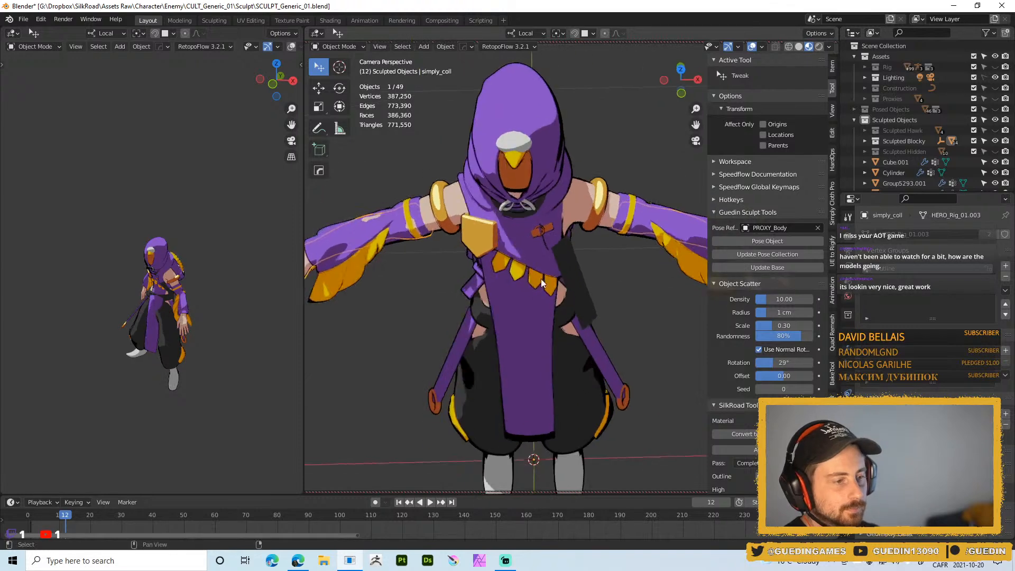
scroll(548, 265, "down", 5)
key("alt+x")
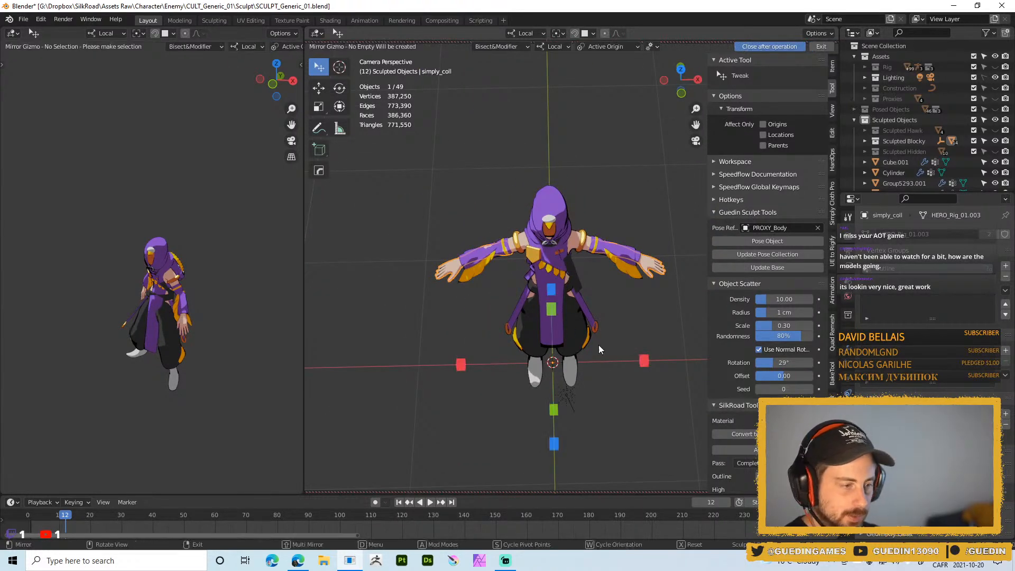
left_click(644, 362)
left_click(626, 312)
middle_click_drag(623, 306, 617, 273)
scroll(603, 328, "up", 4)
middle_click_drag(600, 336, 562, 279)
key("ctrl+s")
left_click(566, 224)
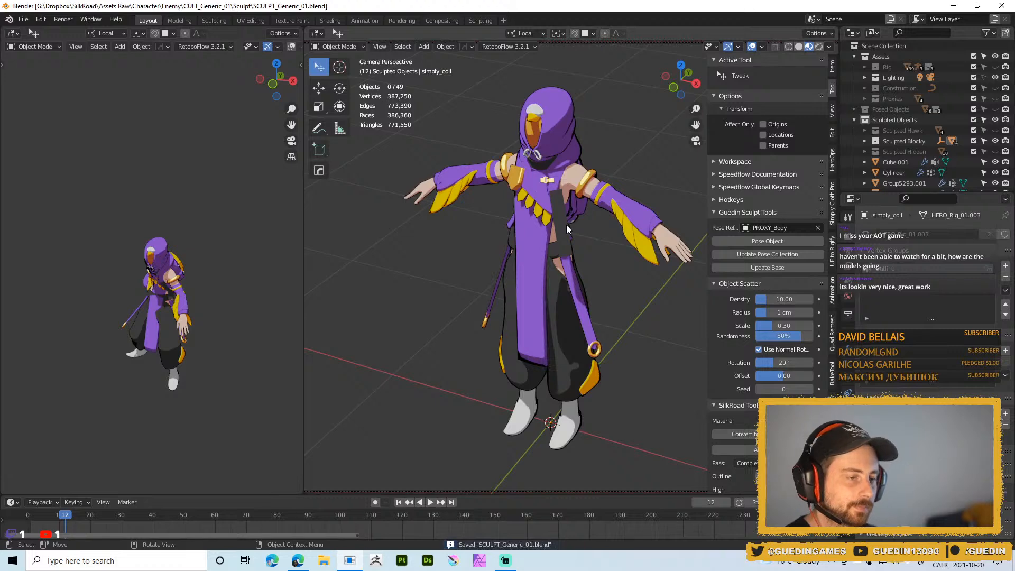
- Inspect the outfit from the front, side and back, moving in on the backpack
middle_click_drag(567, 225, 553, 150)
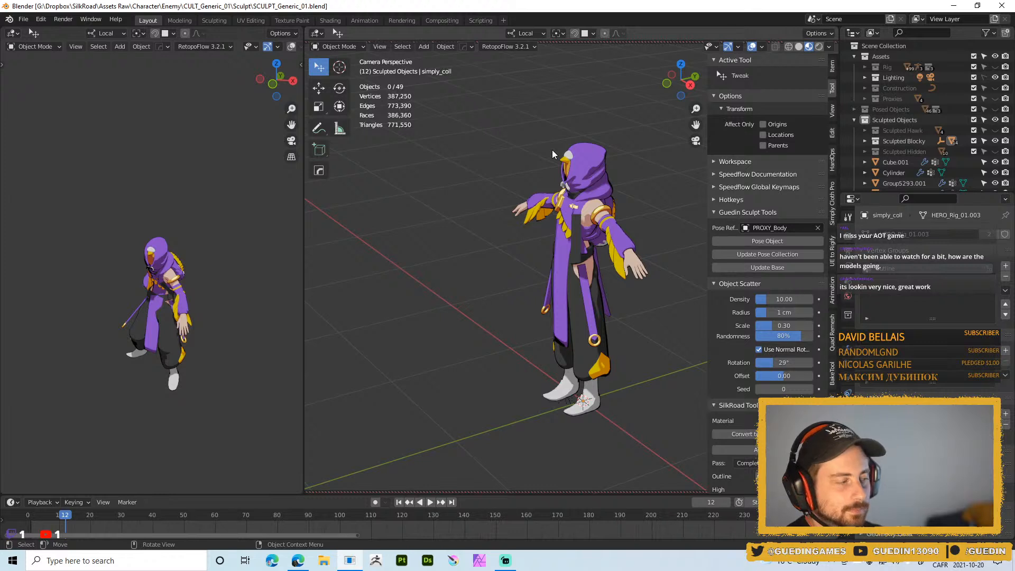
middle_click_drag(552, 150, 558, 255)
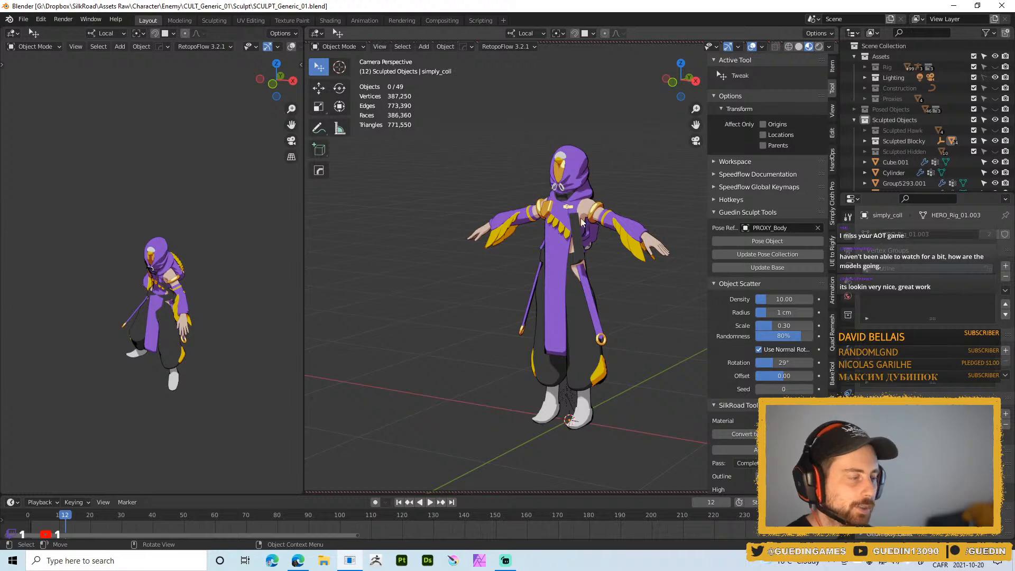
middle_click_drag(585, 209, 502, 261)
middle_click_drag(557, 365, 456, 225, "shift")
scroll(512, 300, "up", 3)
mouse_move(547, 239)
middle_mouse_down()
mouse_move(553, 246)
mouse_move(494, 201)
mouse_move(538, 221)
middle_mouse_up()
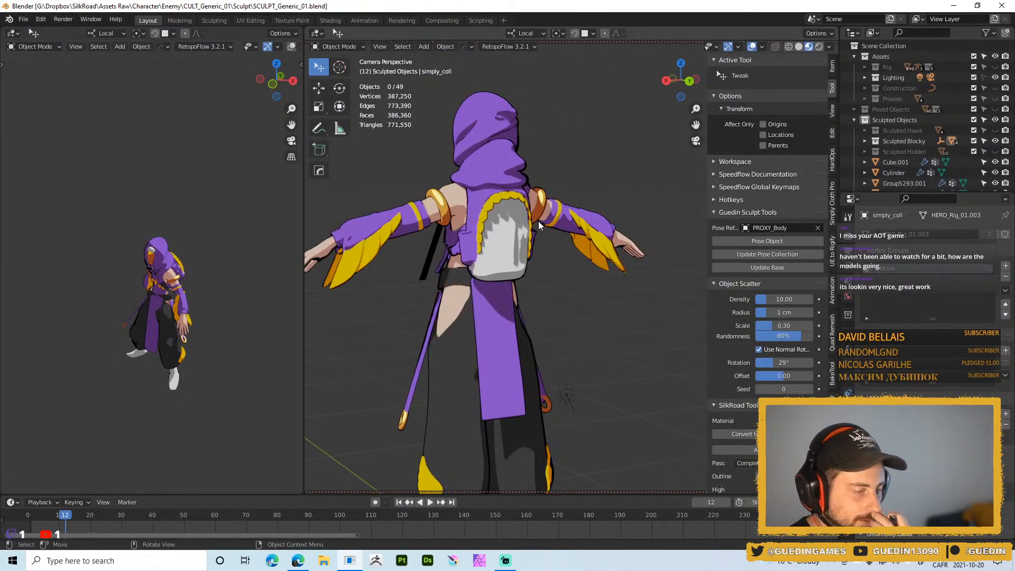
middle_click_drag(475, 218, 500, 242)
- Switch the viewport to Solid shading and select the backpack
key("z")
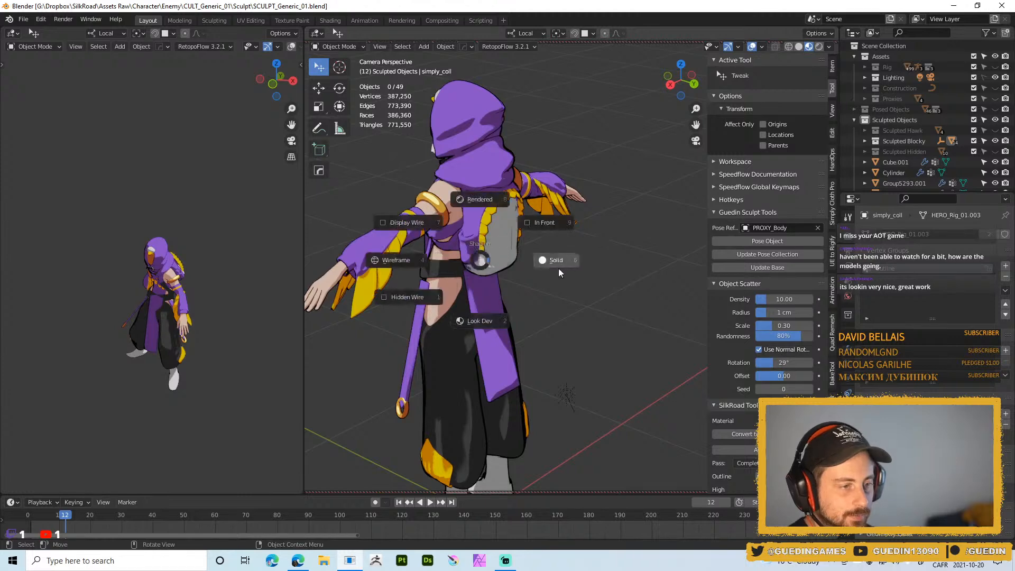
left_click(545, 262)
mouse_move(490, 201)
middle_mouse_down("shift")
mouse_move(522, 275)
mouse_move(522, 215)
mouse_move(535, 247)
mouse_move(461, 262)
mouse_move(526, 265)
mouse_move(505, 288)
mouse_move(550, 239)
mouse_move(655, 262)
mouse_move(442, 230)
mouse_move(554, 288)
middle_mouse_up("shift")
left_click(524, 217)
- Enter Sculpt Mode on the backpack, adjust the brush size, and return to Object Mode
key("ctrl+Tab")
left_click(534, 298)
key("f")
left_click(541, 238)
right_click(526, 265)
left_click(522, 244)
scroll(505, 288, "down", 1)
key("ctrl+Tab")
left_click(493, 327)
- Select the backpack object from the front, inspect the chest in both viewports, and preview the character at frame 20
scroll(554, 287, "up", 2)
scroll(554, 288, "up", 2)
middle_click_drag(606, 177, 528, 207, "shift")
left_click(537, 246)
middle_click_drag(537, 246, 535, 220)
left_click(531, 218)
middle_click_drag(234, 277, 169, 338)
scroll(170, 338, "up", 5)
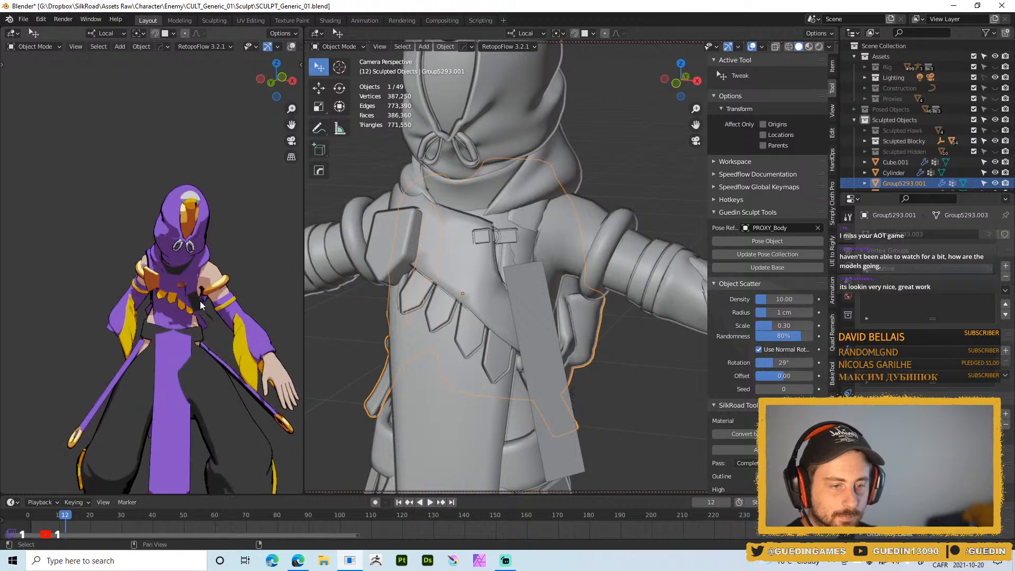
left_click(91, 516)
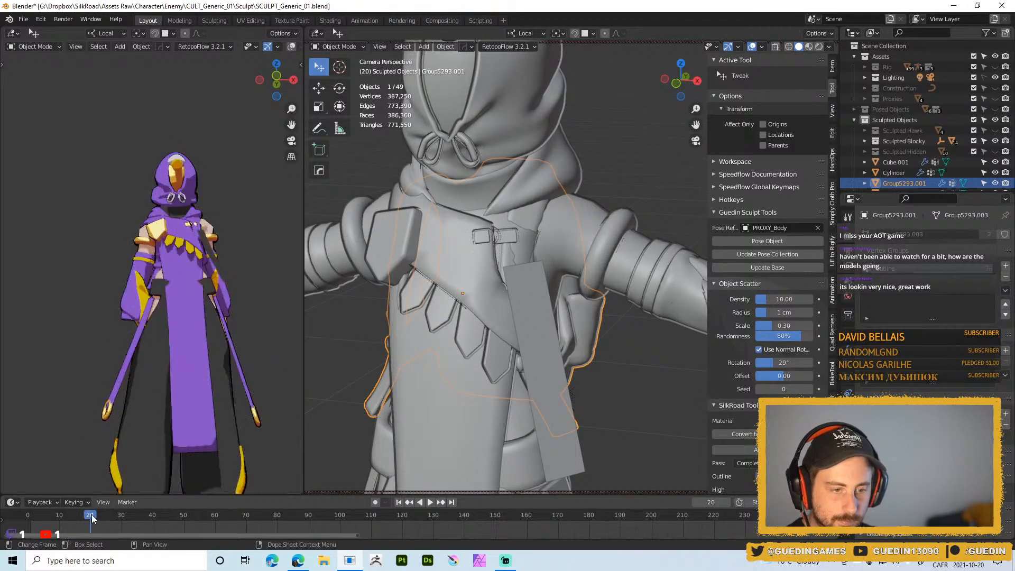
- Compare the backpack and its straps from the front and back of the character in both viewports
middle_click_drag(138, 317, 280, 233)
mouse_move(578, 157)
middle_mouse_down()
mouse_move(544, 208)
mouse_move(541, 236)
mouse_move(519, 230)
mouse_move(531, 207)
mouse_move(627, 220)
mouse_move(551, 234)
mouse_move(478, 166)
mouse_move(543, 4)
middle_mouse_up()
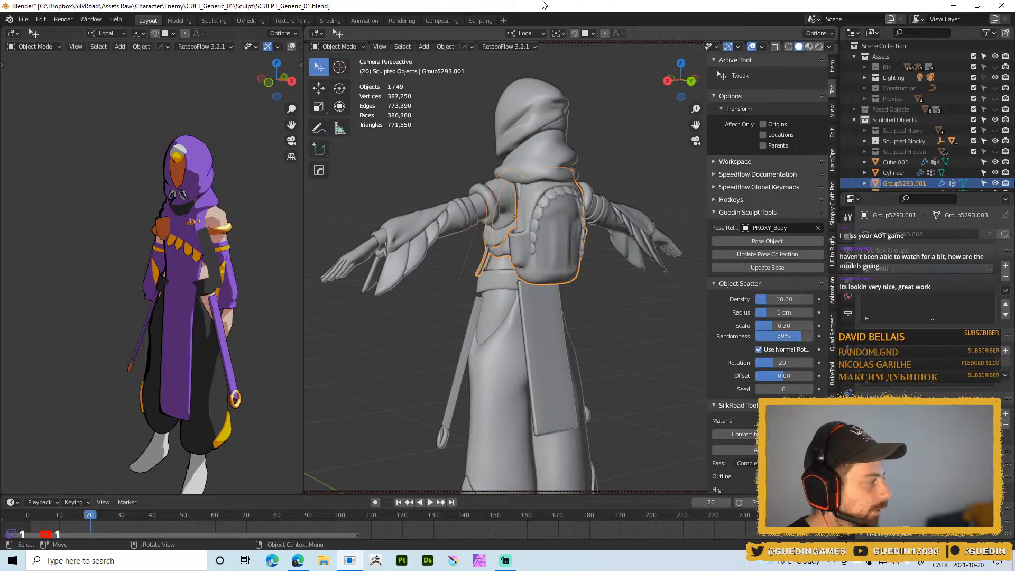
middle_click_drag(217, 251, 252, 253)
mouse_move(516, 296)
middle_mouse_down()
mouse_move(741, 321)
mouse_move(551, 275)
middle_mouse_up()
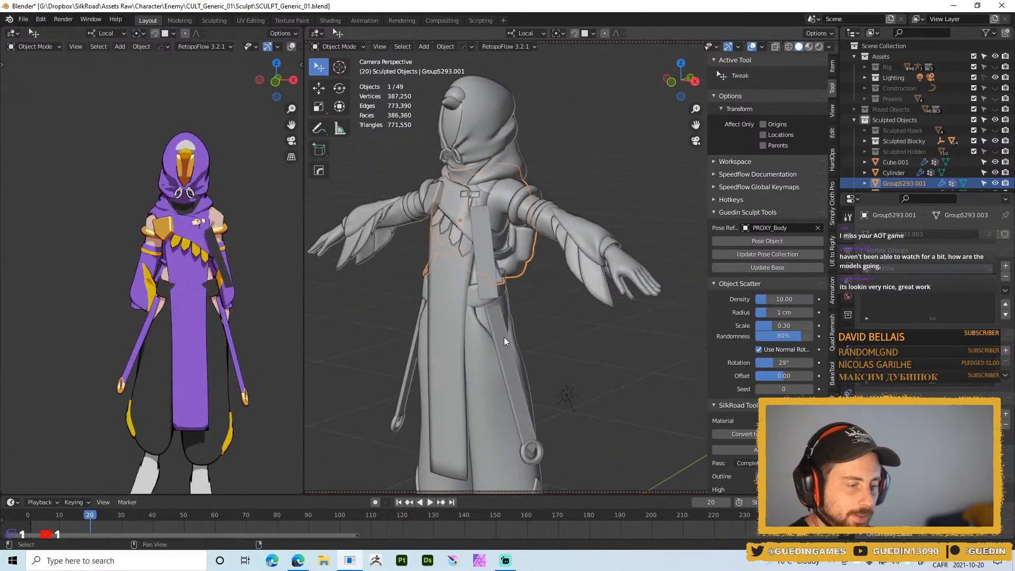
middle_click_drag(493, 308, 538, 288, "ctrl")
mouse_move(540, 182)
middle_mouse_down()
mouse_move(564, 190)
mouse_move(512, 307)
mouse_move(481, 252)
mouse_move(317, 246)
mouse_move(521, 245)
mouse_move(538, 274)
middle_mouse_up()
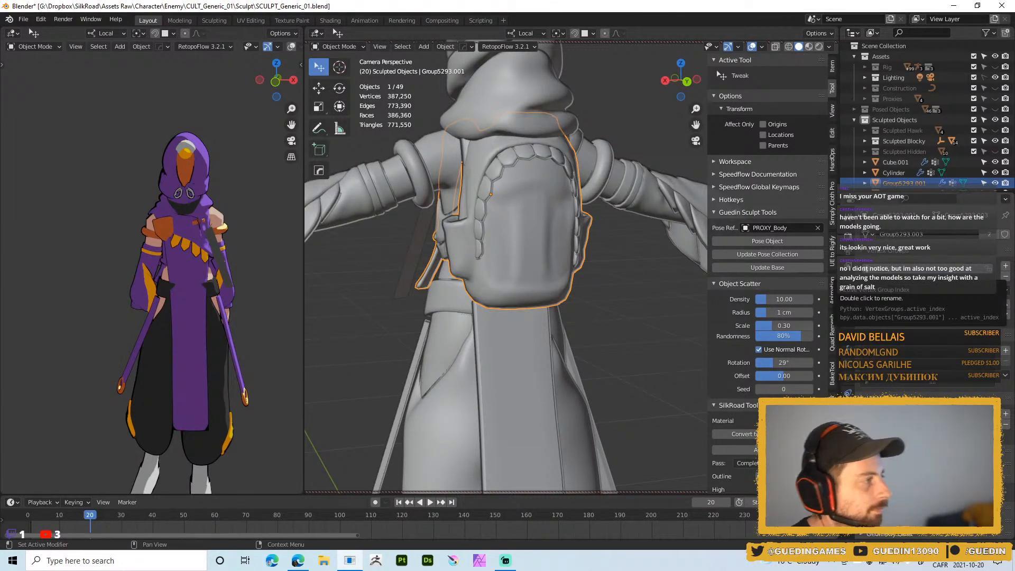
- Find and launch PureRef through the Windows search
left_click(132, 556)
type("pureref")
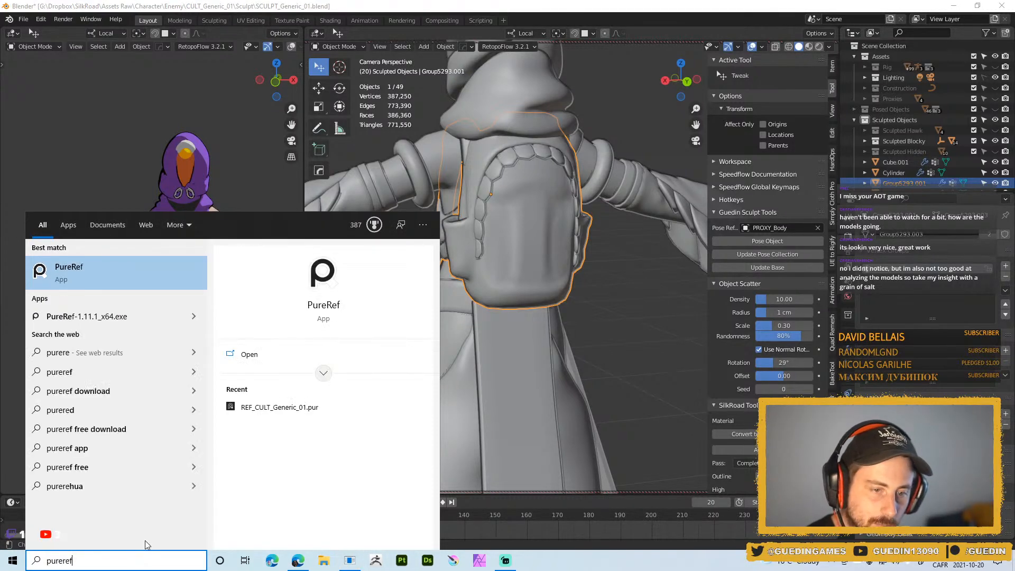
key("Return")
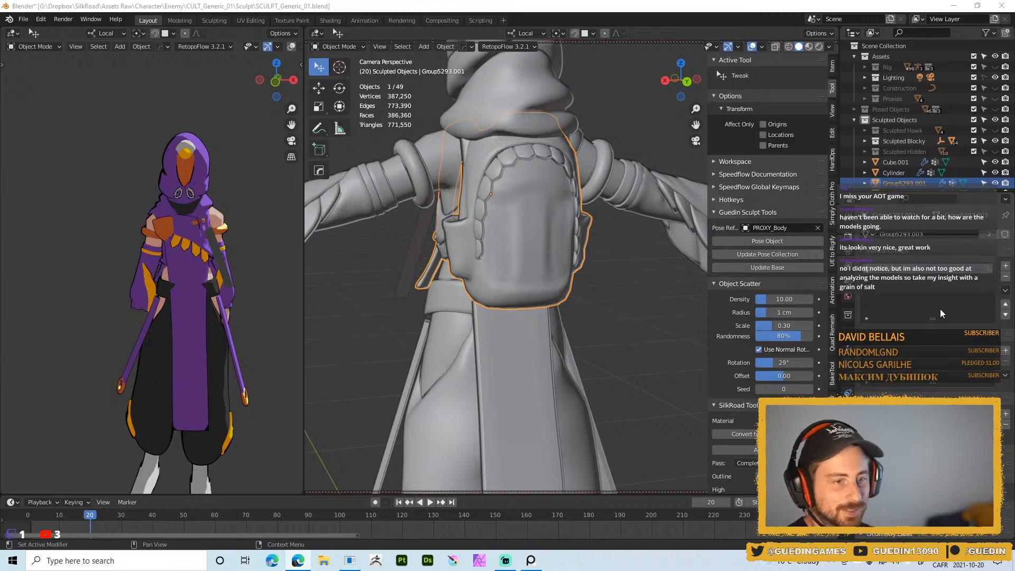
- In Blender, select the flat plane at the hip, step to frame 19, and examine the character's proportions from several angles
left_click(560, 349)
mouse_move(612, 362)
middle_mouse_down()
mouse_move(680, 291)
mouse_move(564, 375)
mouse_move(599, 394)
mouse_move(697, 367)
middle_mouse_up()
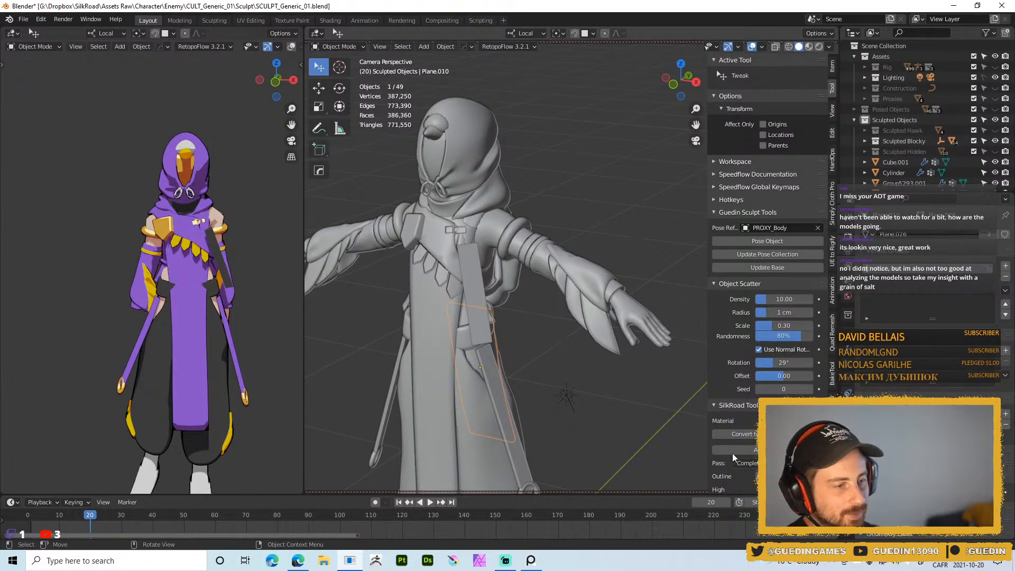
middle_click_drag(598, 323, 616, 326)
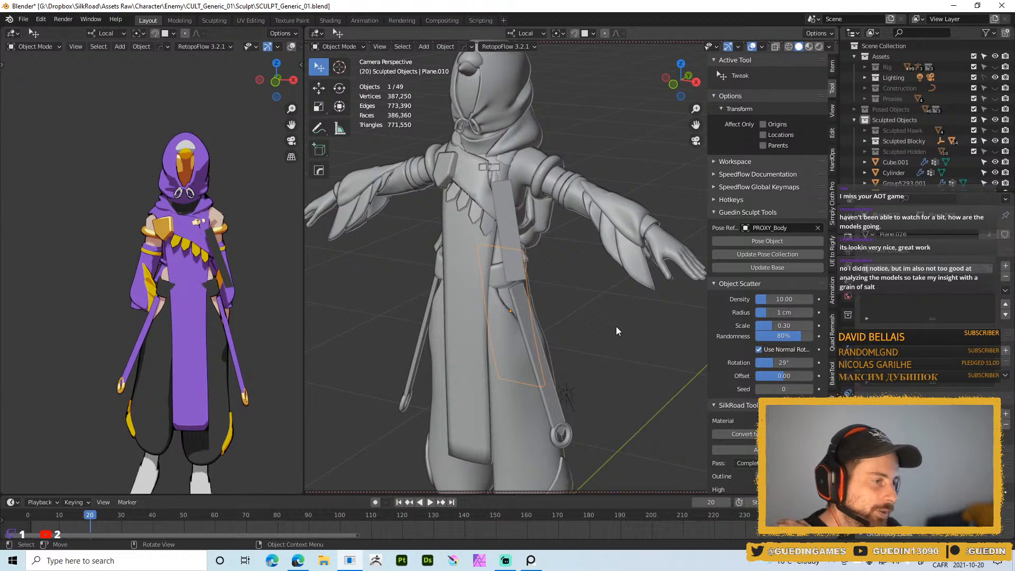
scroll(557, 249, "down", 2)
middle_click_drag(557, 249, 604, 343)
middle_click_drag(660, 302, 498, 299)
key("Left")
middle_click_drag(585, 288, 310, 433)
scroll(152, 220, "down", 3)
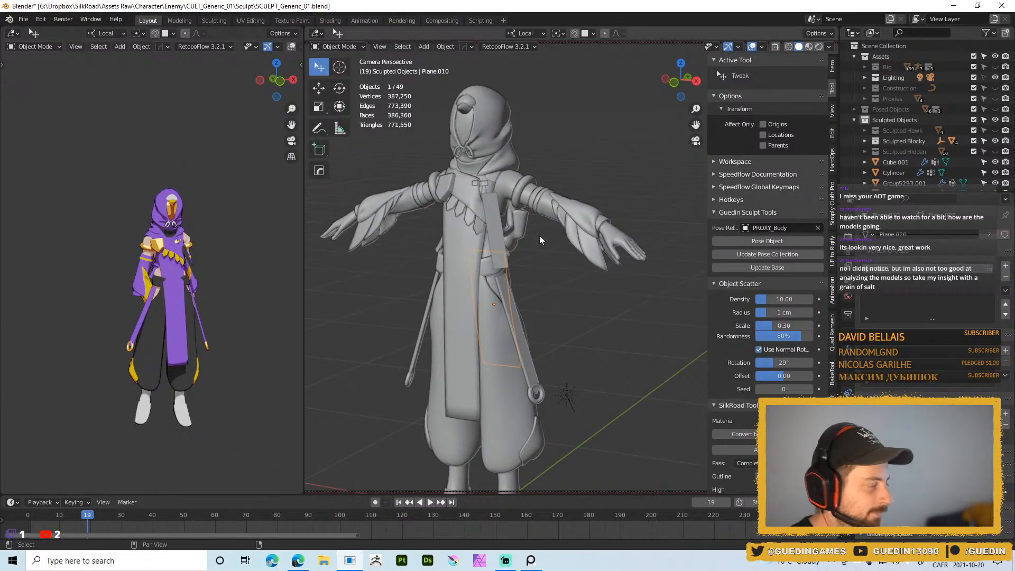
scroll(571, 265, "up", 2)
middle_click_drag(588, 294, 497, 318, "shift")
left_click(510, 303)
- Open Microsoft Edge and search the web for "backpack"
left_click(272, 561)
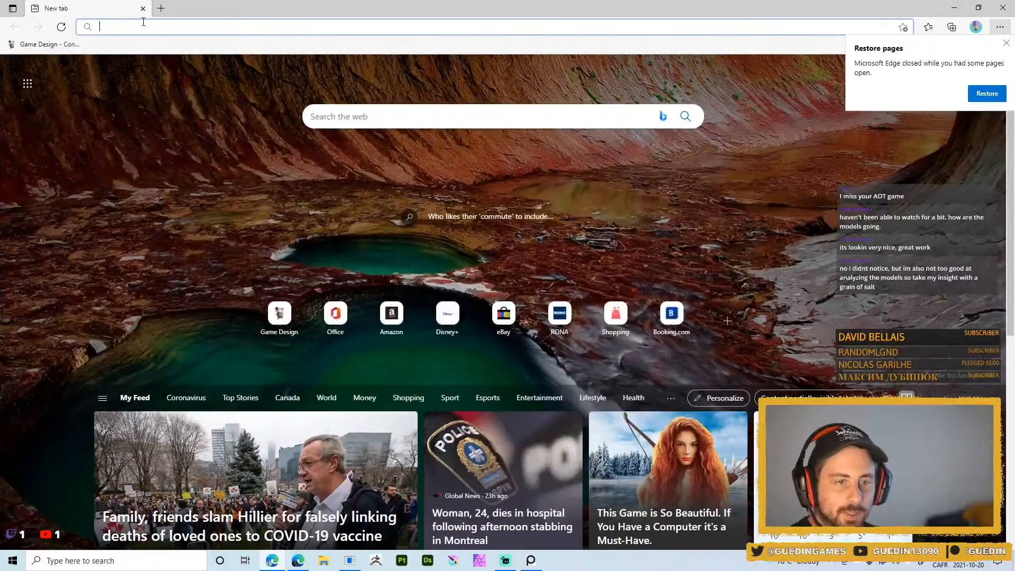
type("backpack")
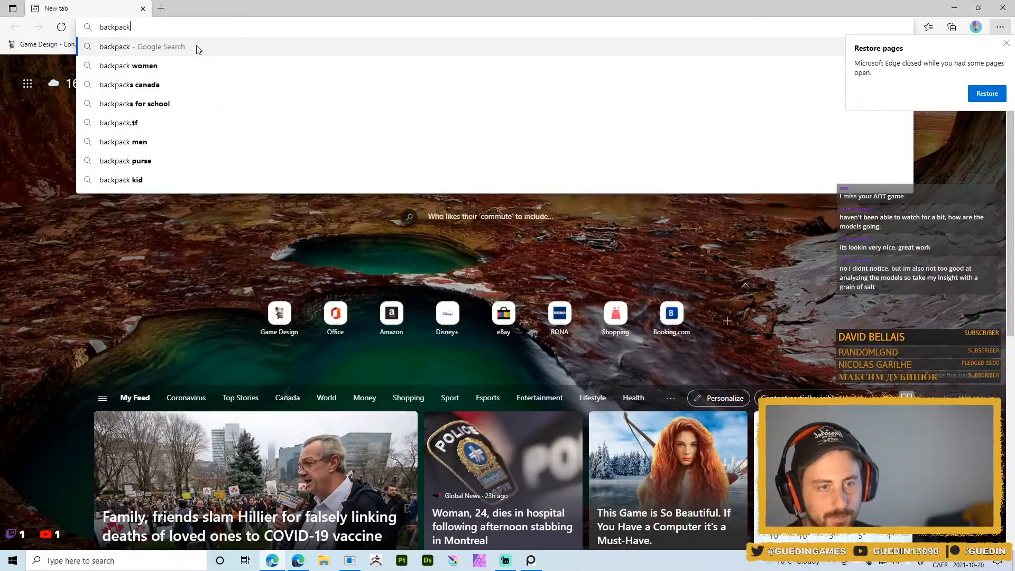
key("Return")
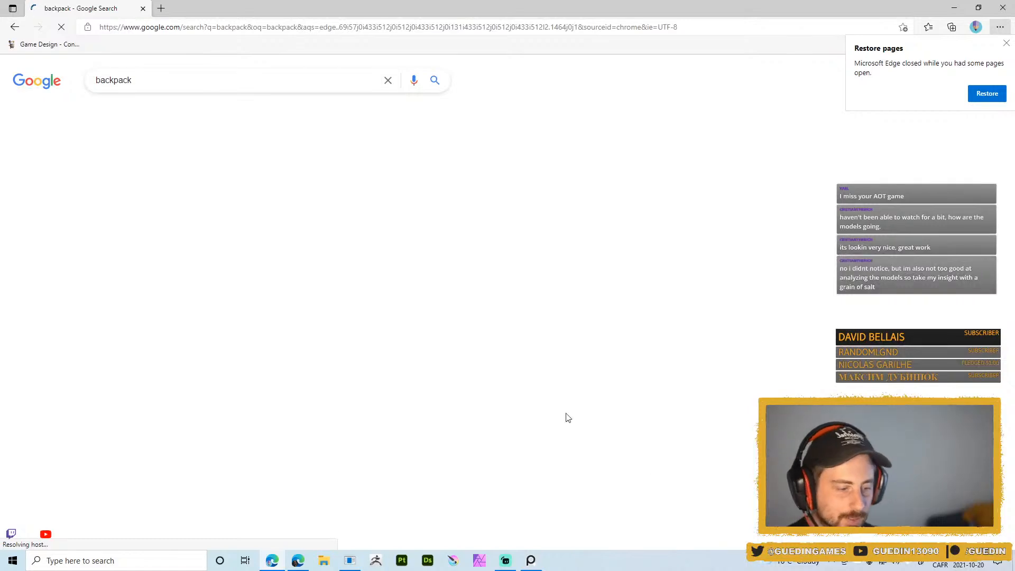
- Switch to PureRef and load the recent REF_CULT_Generic_01.pur reference board
left_click(531, 560)
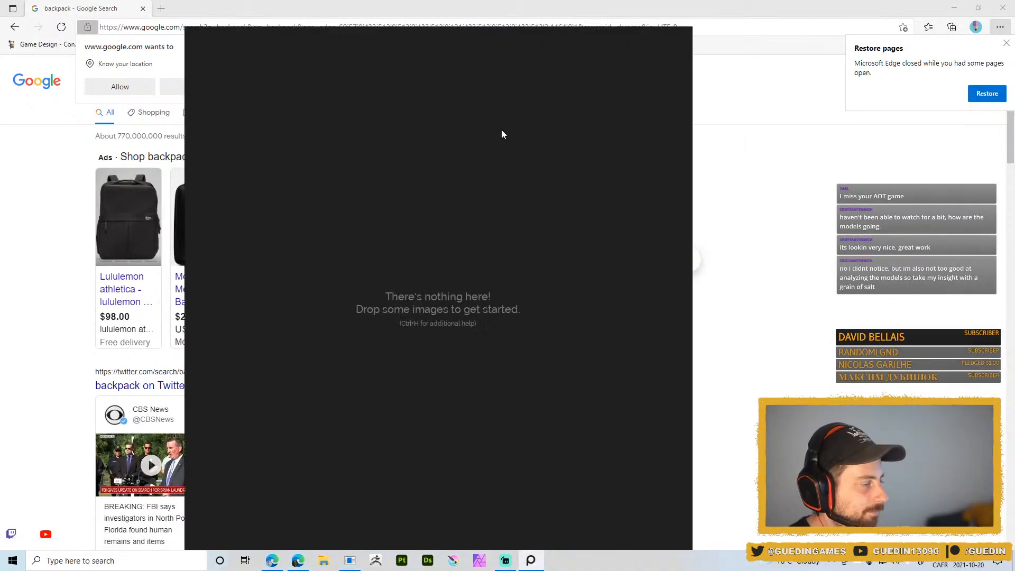
left_click_drag(502, 134, 446, 129)
right_click(447, 129)
mouse_move(475, 249)
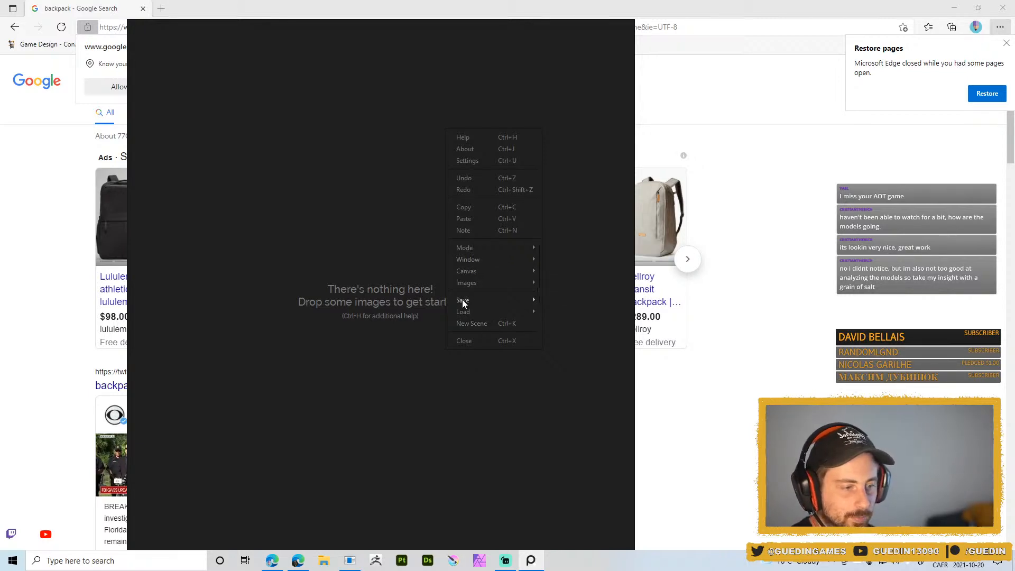
mouse_move(479, 312)
mouse_move(582, 325)
left_click(695, 325)
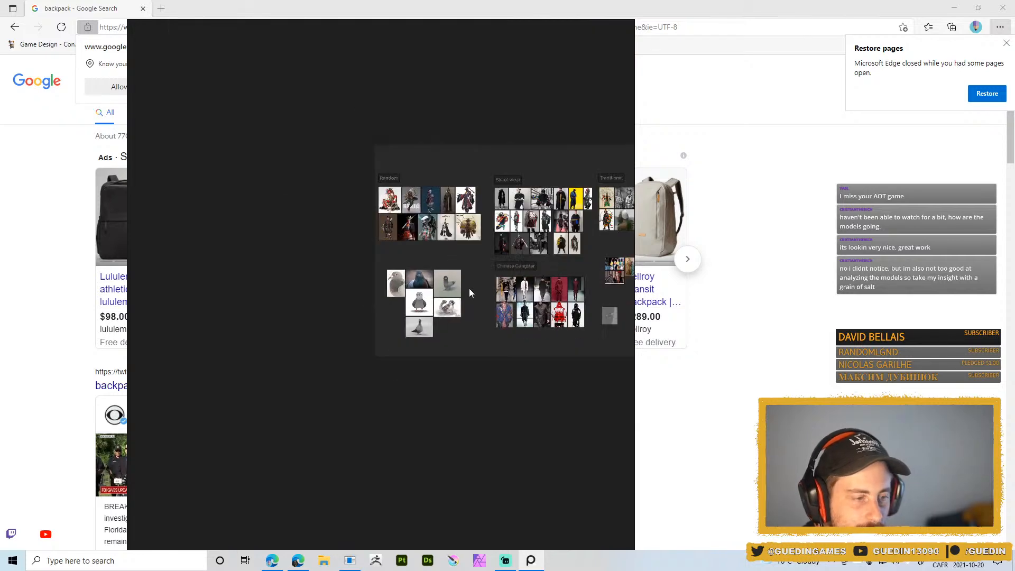
- Browse the board's streetwear, traditional and lower reference images, and return to the browser's backpack results
middle_click_drag(469, 288, 341, 312)
scroll(374, 299, "up", 4)
middle_click_drag(569, 348, 301, 334)
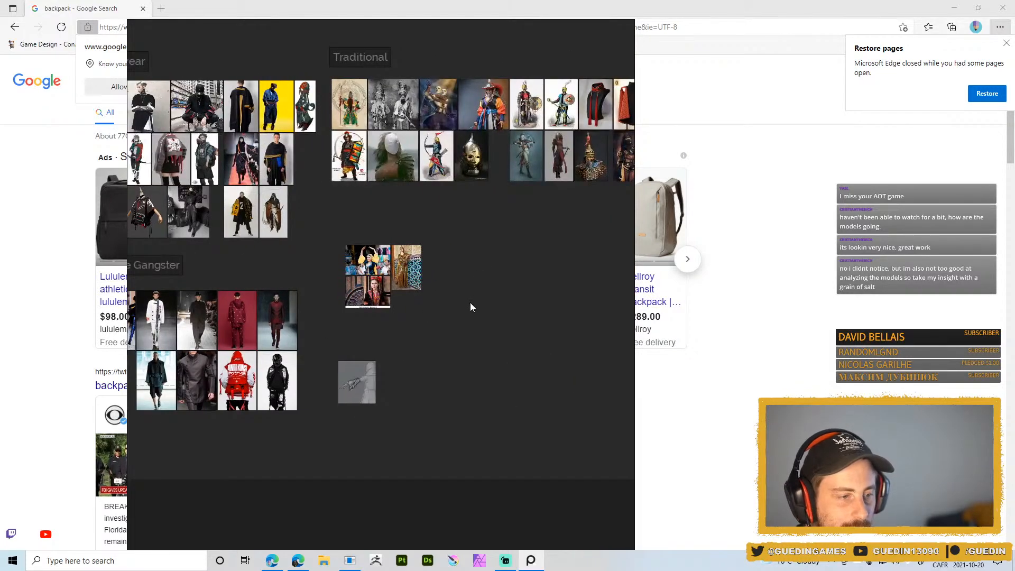
scroll(470, 306, "up", 2)
scroll(343, 370, "up", 4)
scroll(370, 360, "down", 1)
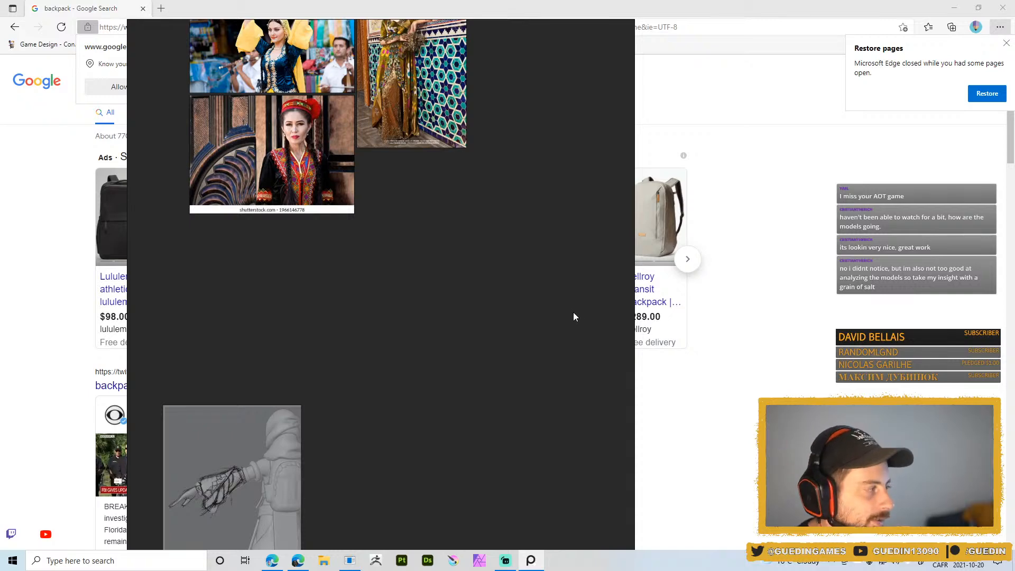
left_click(767, 204)
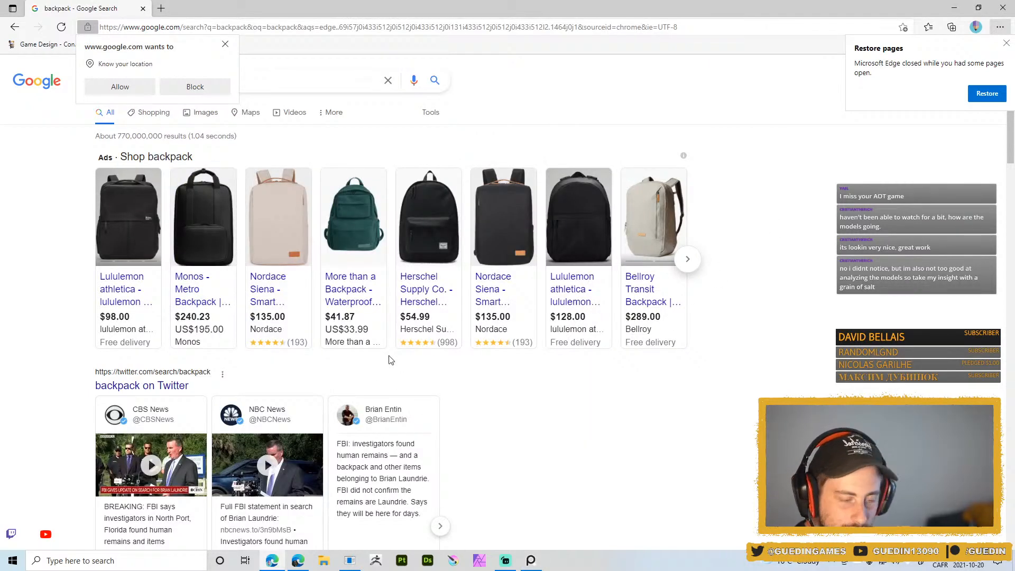
- Dismiss the location request, show the backpack image results, and open the Bellroy Classic Backpack Compact product page
left_click(225, 44)
left_click(206, 112)
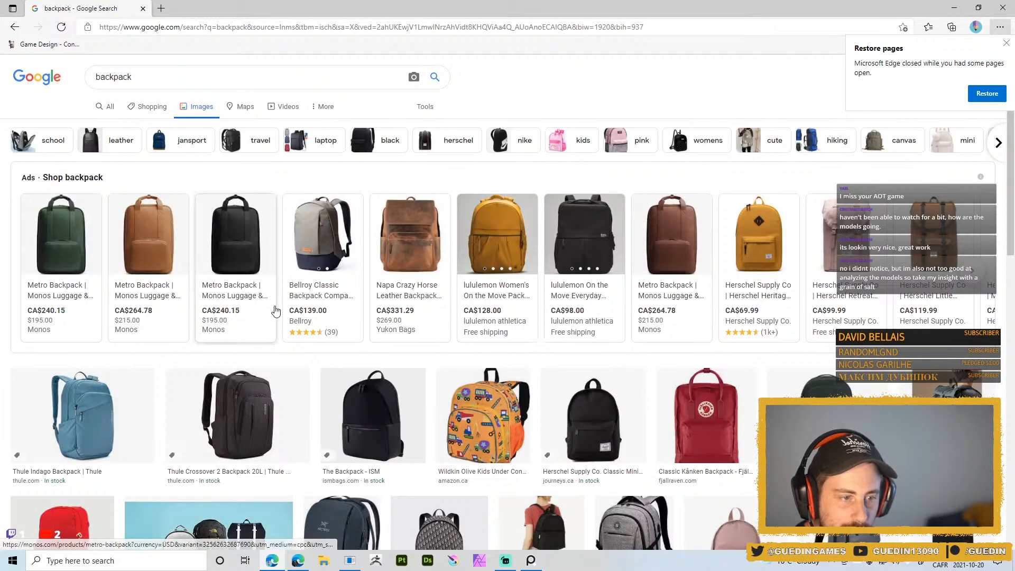
left_click(326, 268)
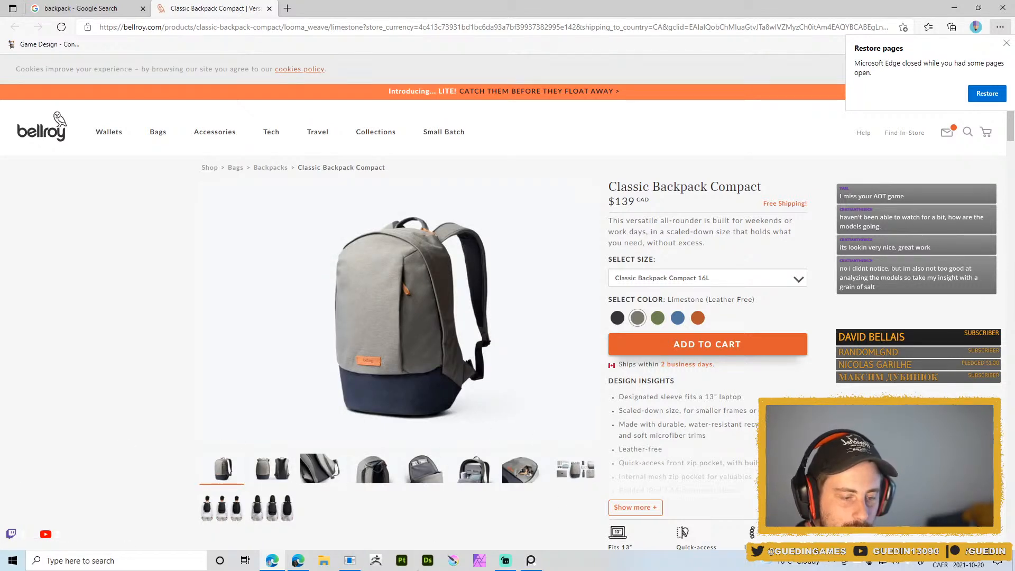
- Bring up the PureRef board and arrange it side by side with the browser, each filling half the screen
left_click(531, 561)
right_click_drag(476, 289, 348, 274)
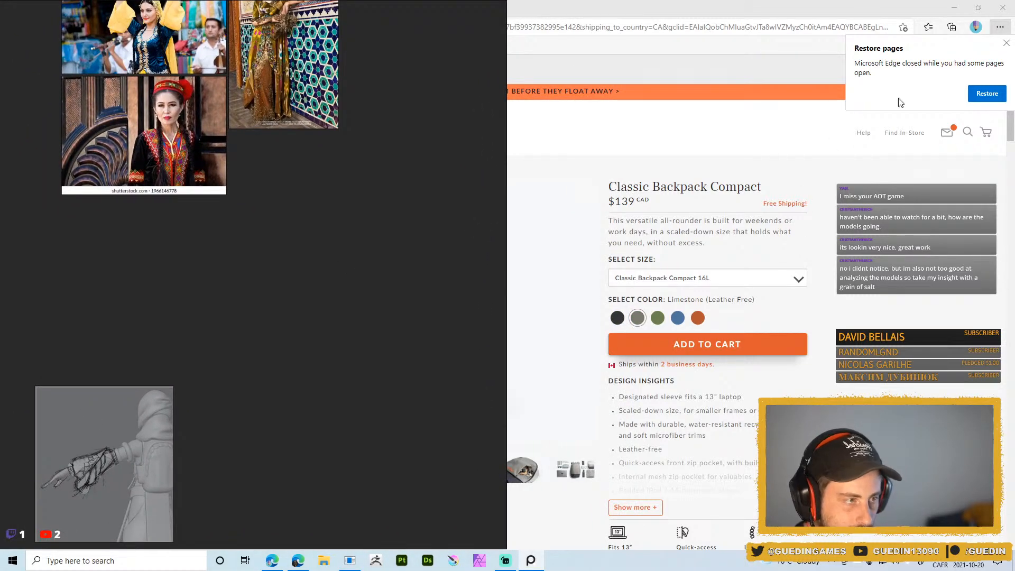
left_click_drag(905, 11, 1014, 35)
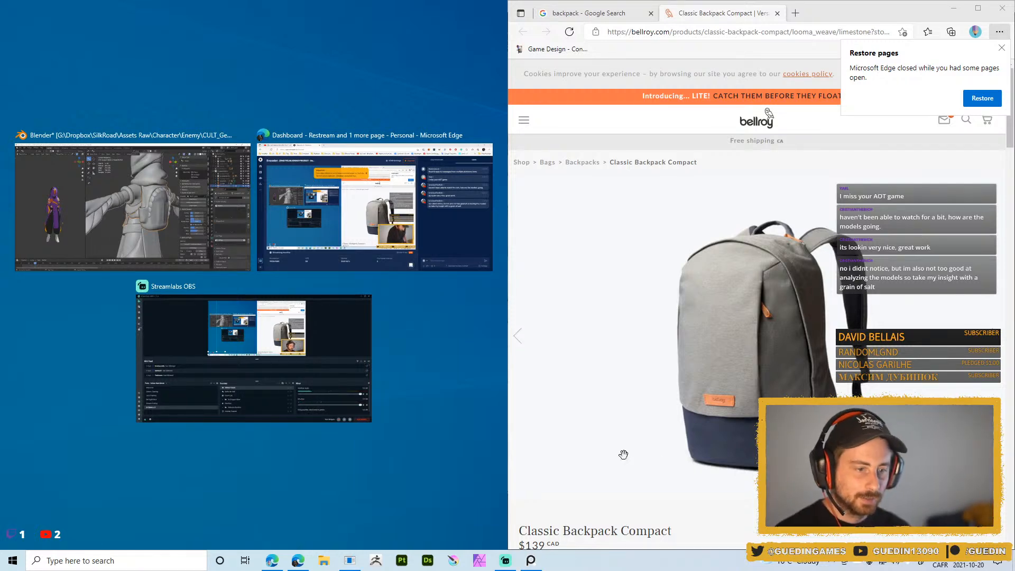
left_click(452, 422)
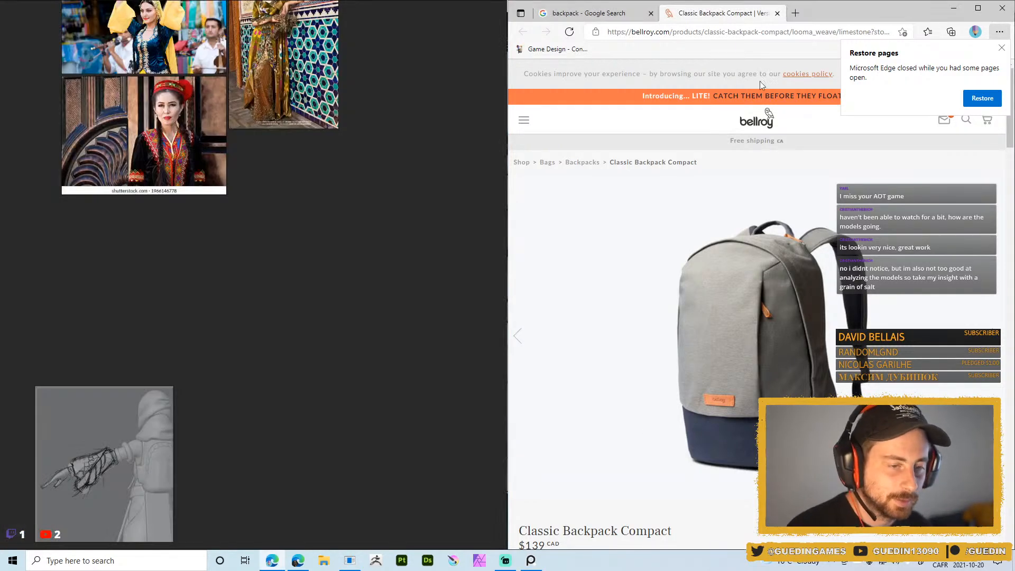
- Add Bellroy's front-and-back backpack photo to empty space on the reference board and close the product page
left_click_drag(858, 283, 392, 263)
scroll(290, 440, "down", 3)
scroll(397, 439, "down", 1)
middle_click_drag(373, 433, 214, 461)
left_click_drag(230, 374, 403, 227)
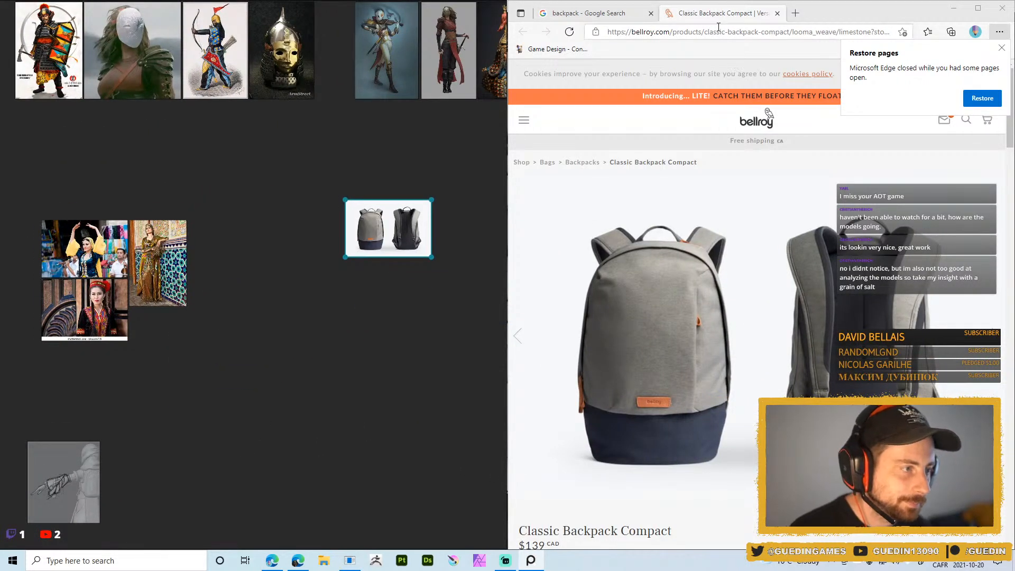
left_click(777, 13)
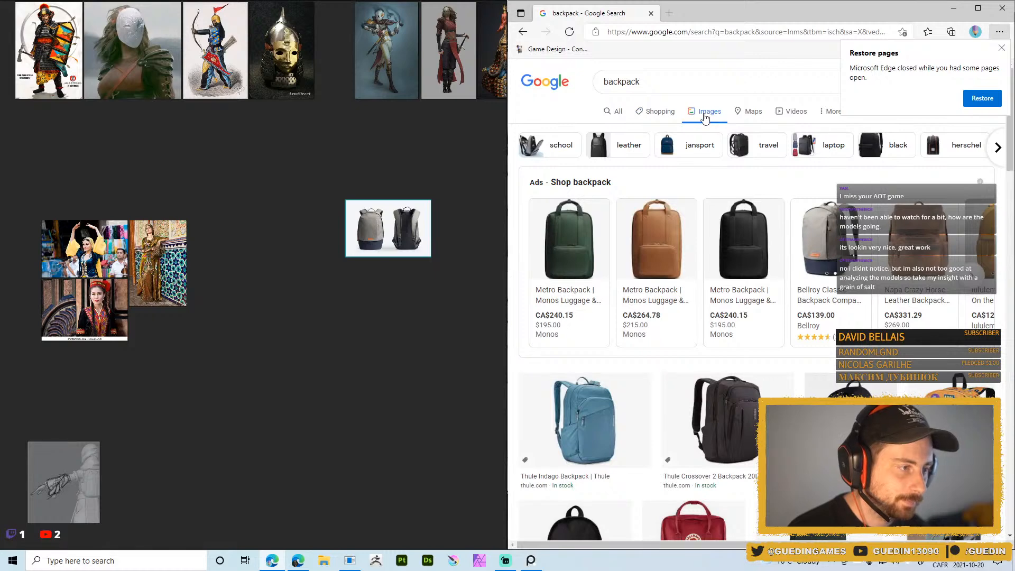
- Dismiss the page-restore notice and add the blue Thule Indago Backpack image to the board near the Bellroy photo
scroll(835, 309, "down", 5)
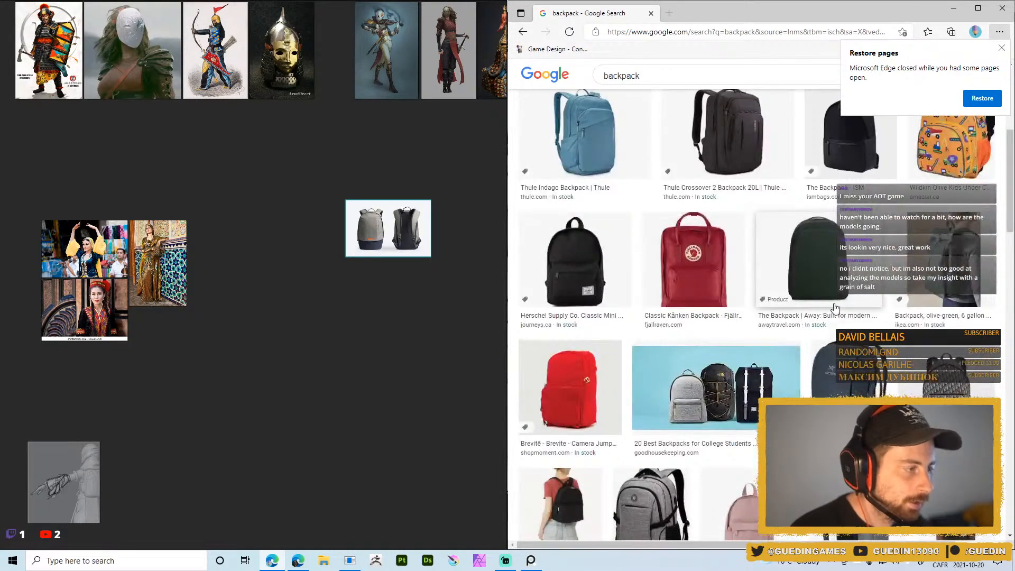
scroll(835, 308, "up", 2)
left_click(1002, 46)
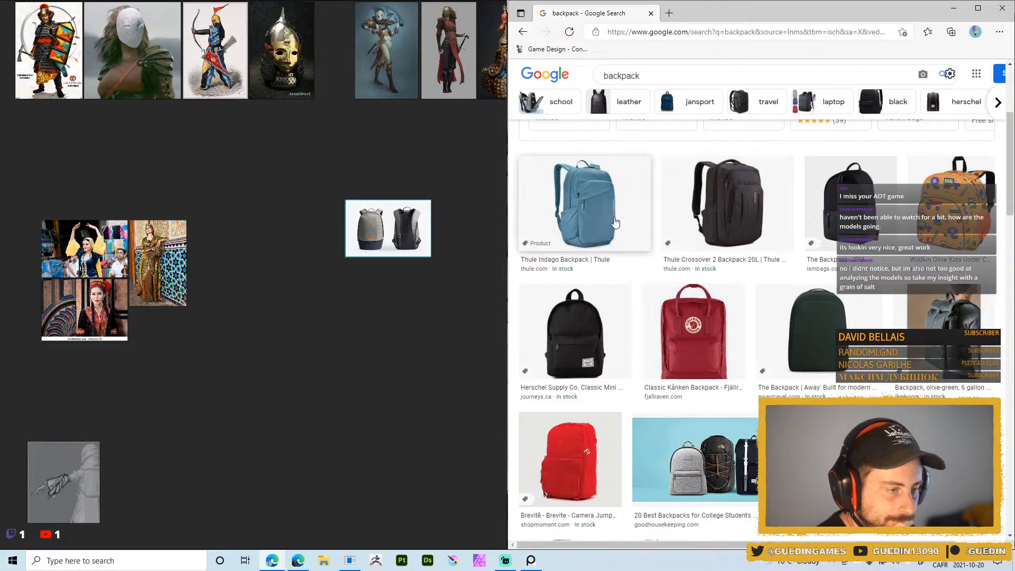
left_click(625, 233)
left_click_drag(577, 138, 490, 323)
- Find the pink Herschel Classic Mini backpack in the results and add its image below the Thule backpack on the board
scroll(580, 435, "down", 10)
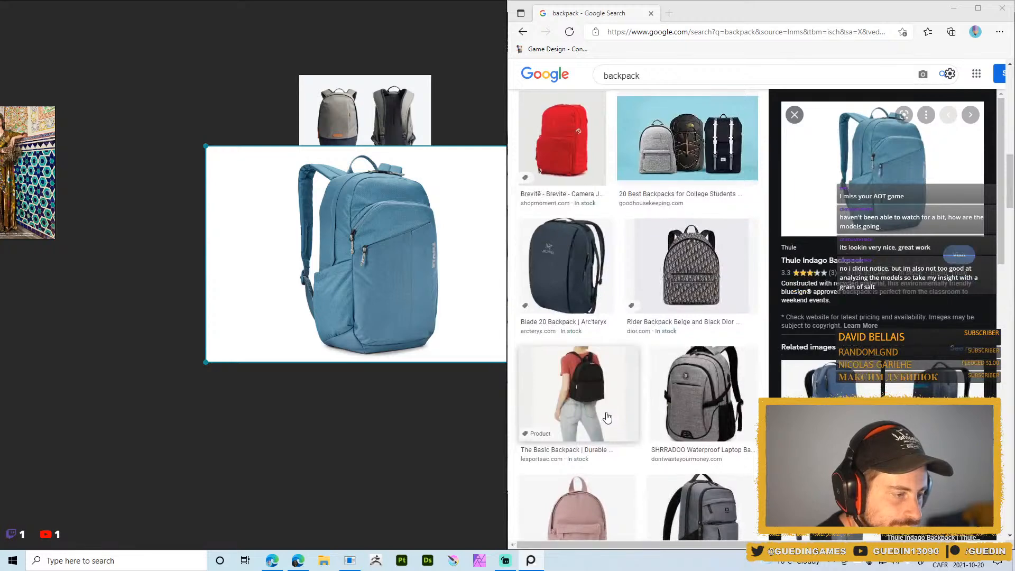
scroll(607, 423, "down", 3)
scroll(608, 412, "down", 2)
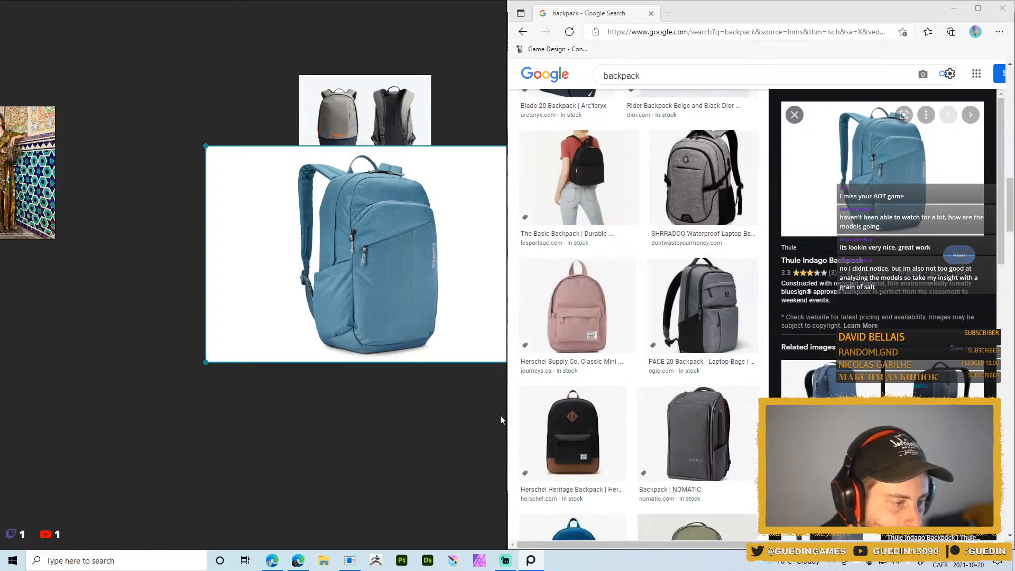
left_click(576, 310)
left_click_drag(576, 310, 390, 471)
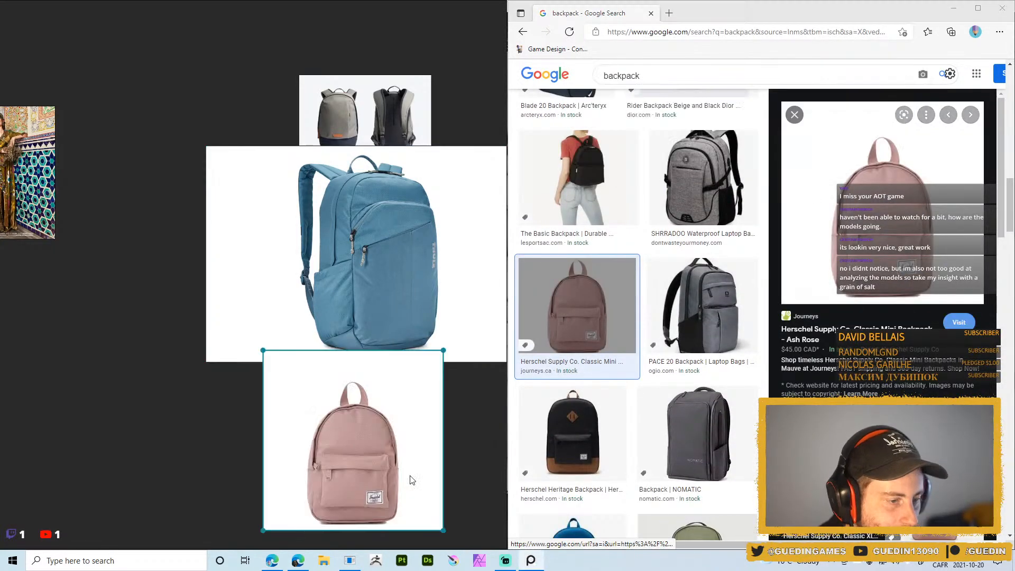
scroll(376, 453, "up", 5)
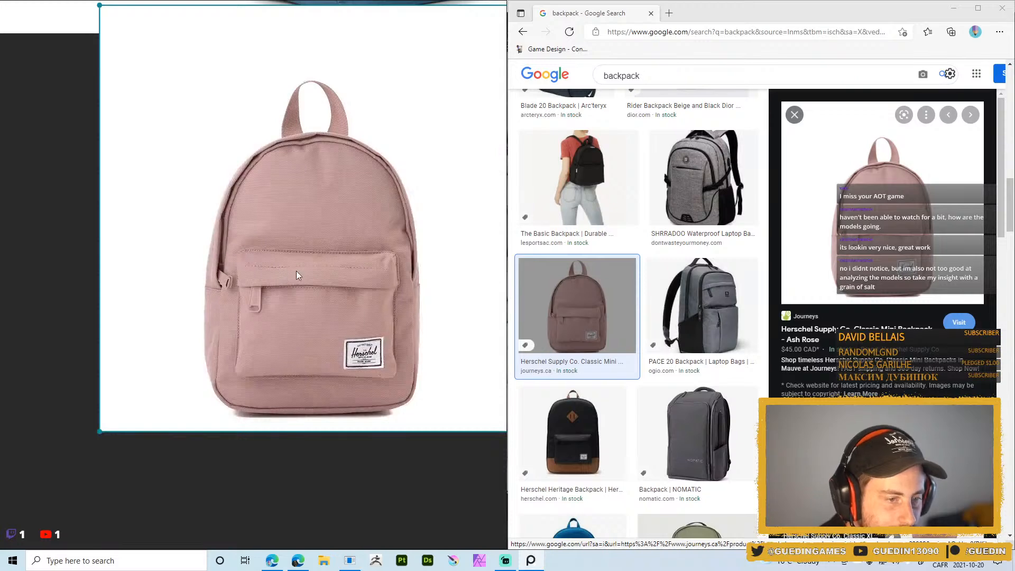
- Add the black and tan Herschel Heritage Backpack image to the board and move it clear of the pink backpack
scroll(823, 394, "down", 4)
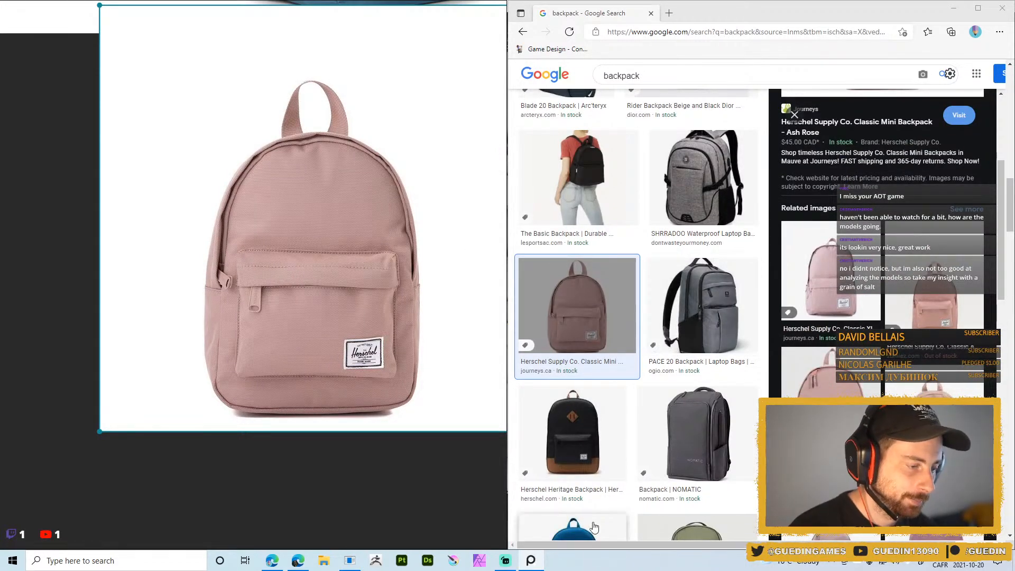
scroll(585, 299, "down", 3)
left_click(584, 296)
left_click_drag(585, 296, 328, 353)
scroll(329, 350, "up", 1)
middle_click_drag(353, 369, 187, 177)
left_click_drag(192, 249, 451, 135)
middle_click_drag(451, 136, 354, 172)
scroll(334, 171, "up", 6)
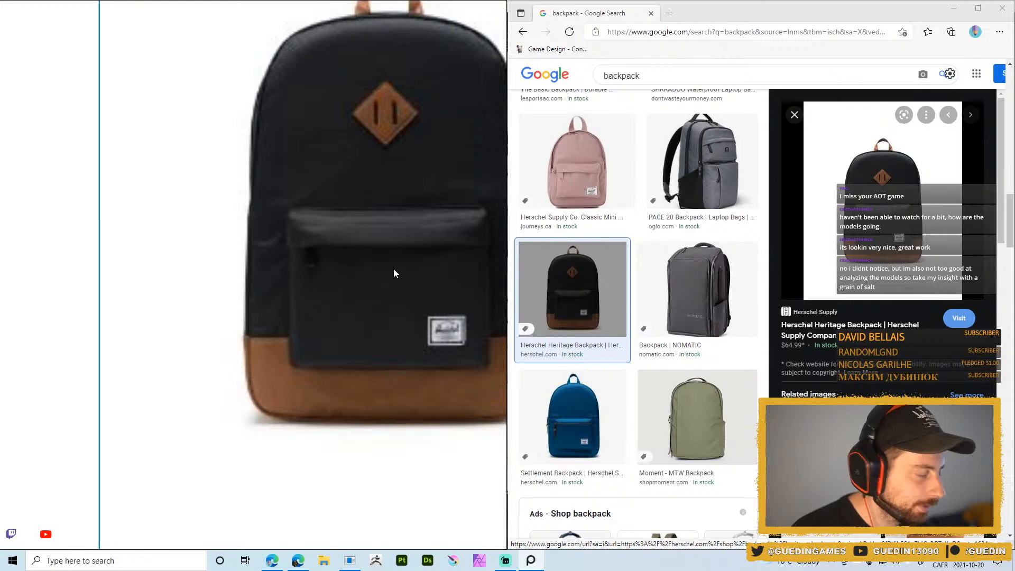
- Find the dark grey Herschel backpack among the Heritage's related images and place it on the board below the black Heritage backpack
scroll(665, 331, "down", 5)
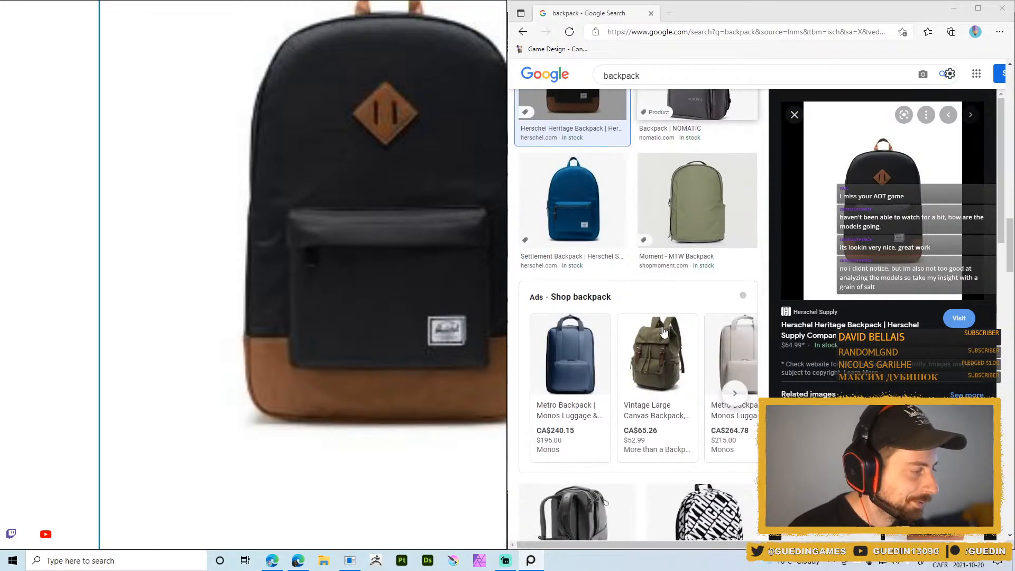
scroll(665, 331, "down", 7)
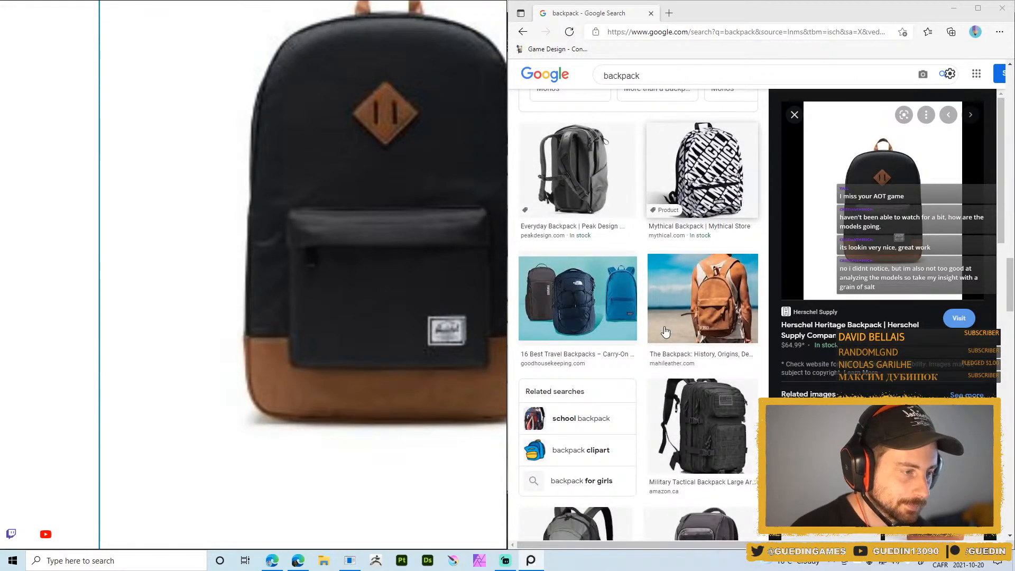
scroll(666, 332, "down", 15)
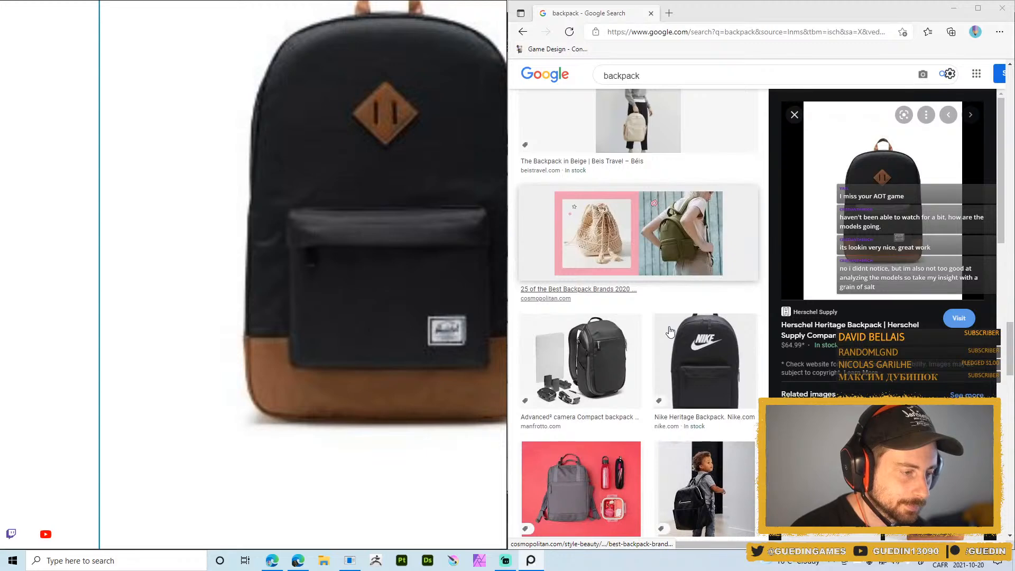
scroll(670, 332, "down", 5)
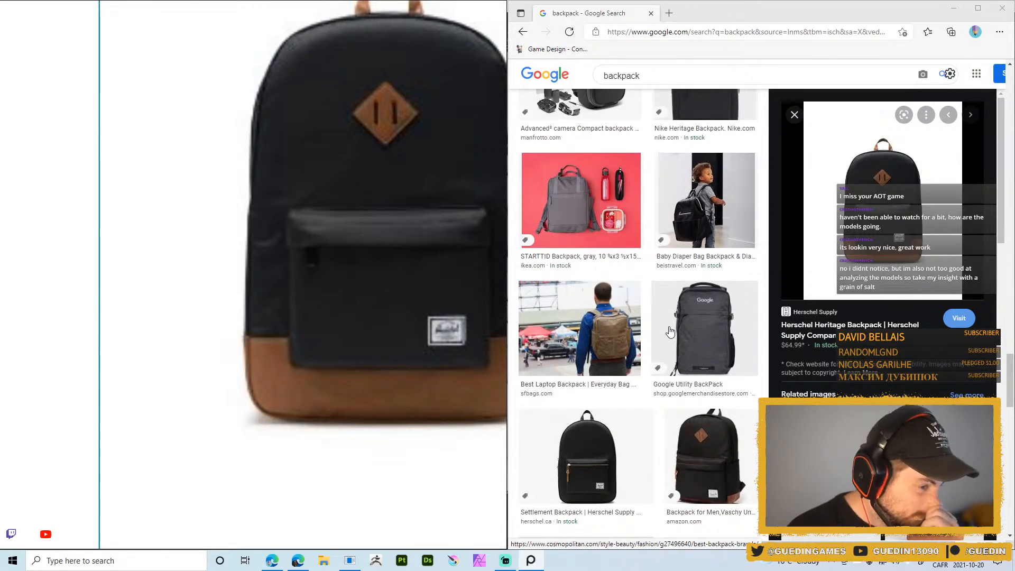
scroll(670, 332, "down", 1)
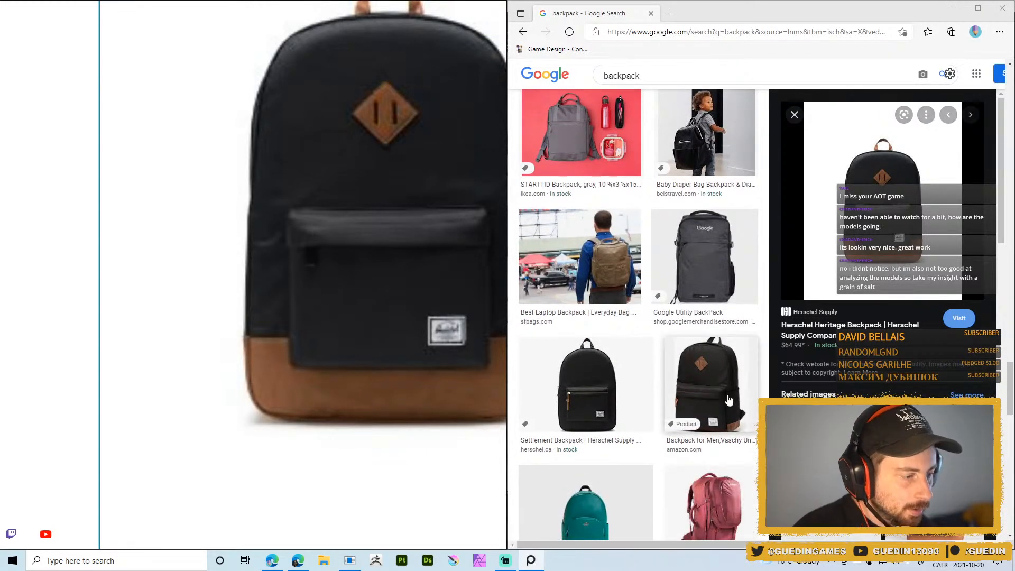
scroll(978, 319, "down", 4)
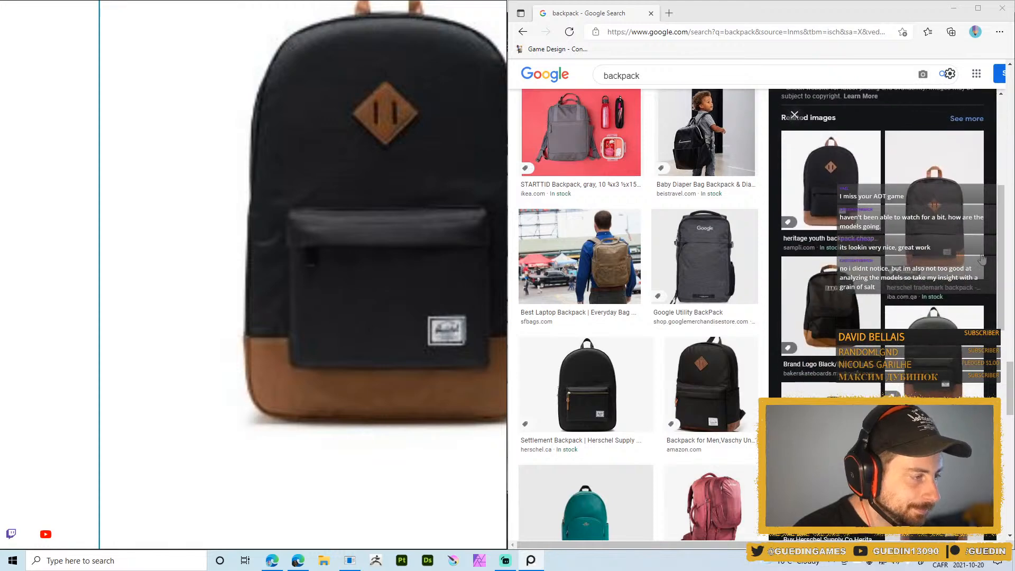
left_click(979, 319)
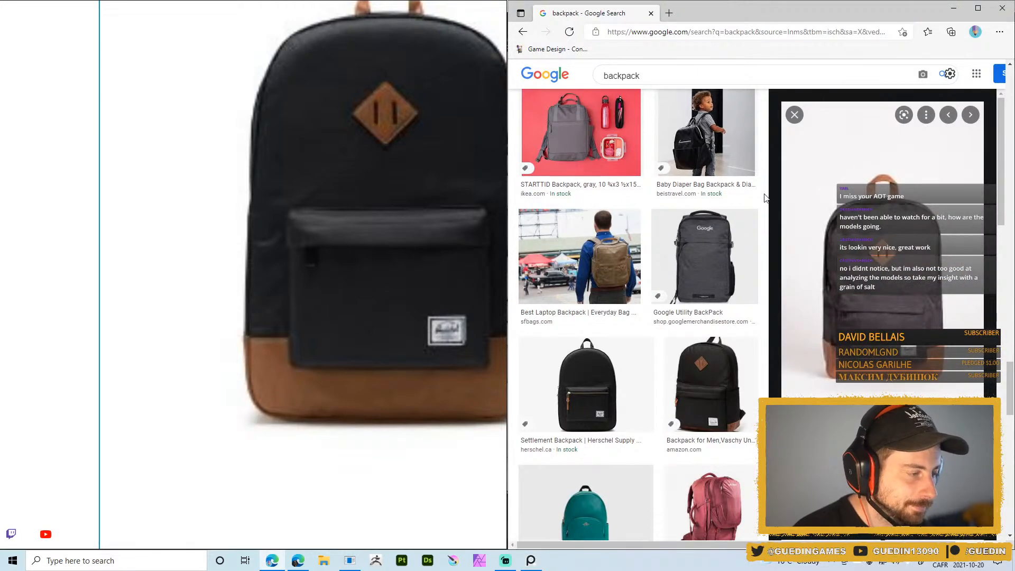
left_click_drag(919, 306, 254, 287)
scroll(242, 299, "down", 4)
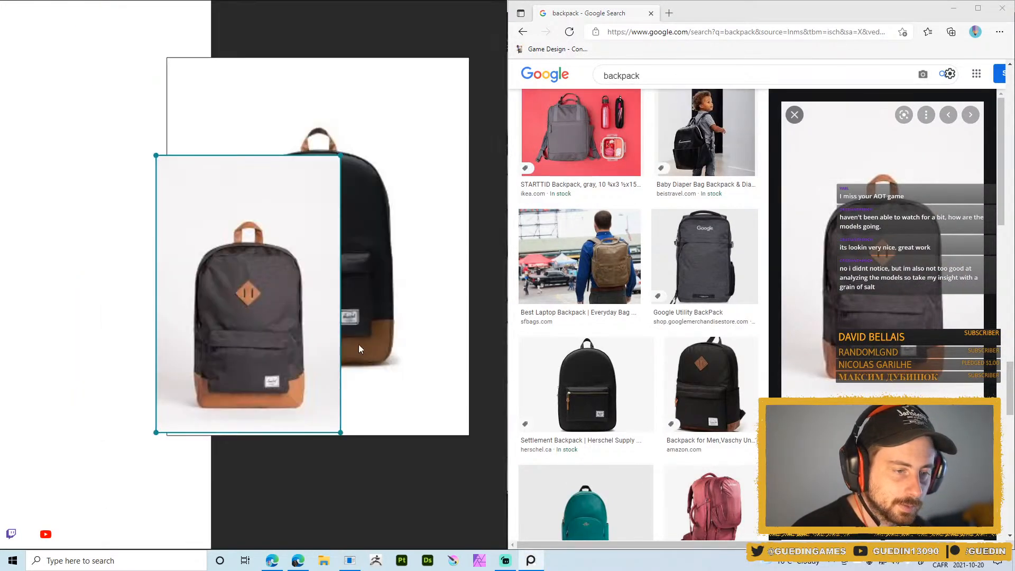
middle_click_drag(299, 358, 296, 200)
left_click_drag(295, 199, 376, 459)
scroll(772, 365, "down", 4)
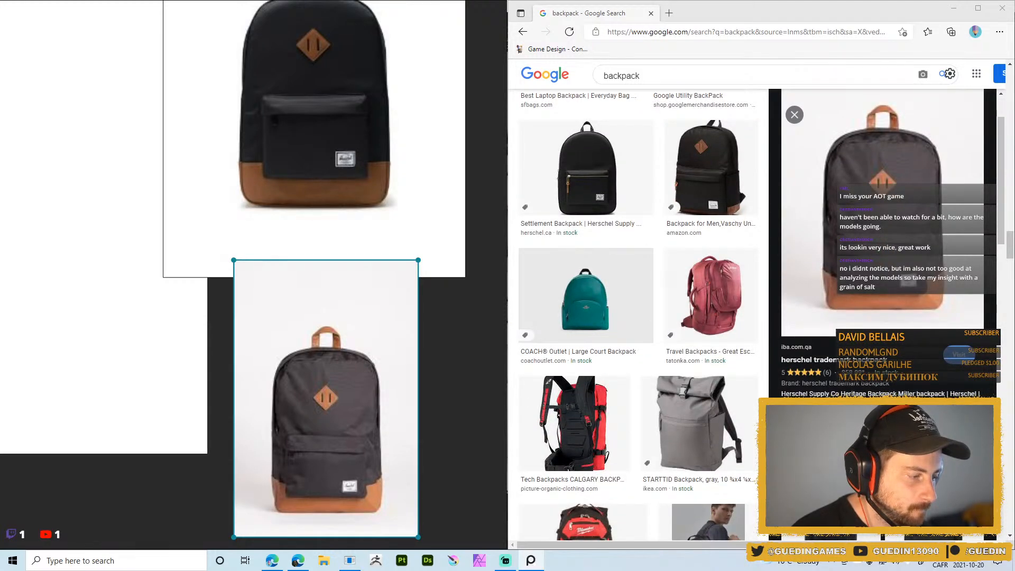
left_click_drag(850, 7, 1014, 29)
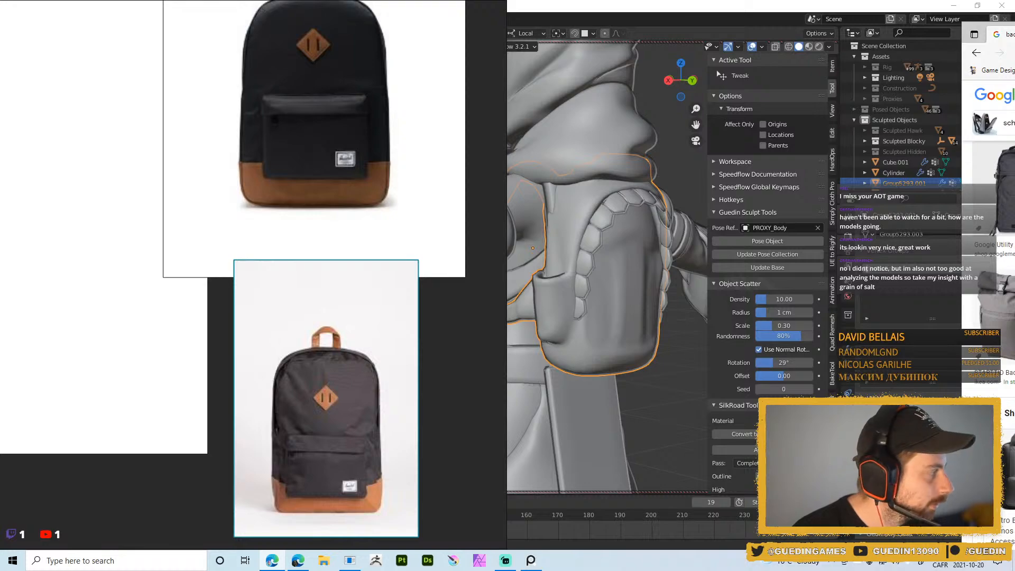
left_click_drag(1014, 43, 220, 0)
left_click_drag(910, 16, 1014, 18)
key("Escape")
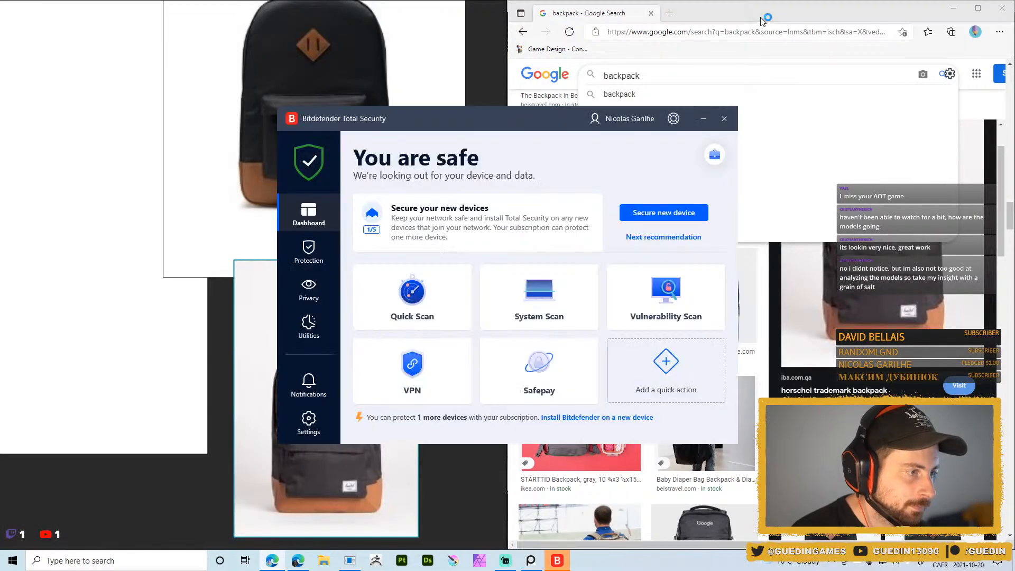
- Move the Bitdefender window off this screen and return to the backpack image results in the browser
left_click_drag(519, 115, 1014, 116)
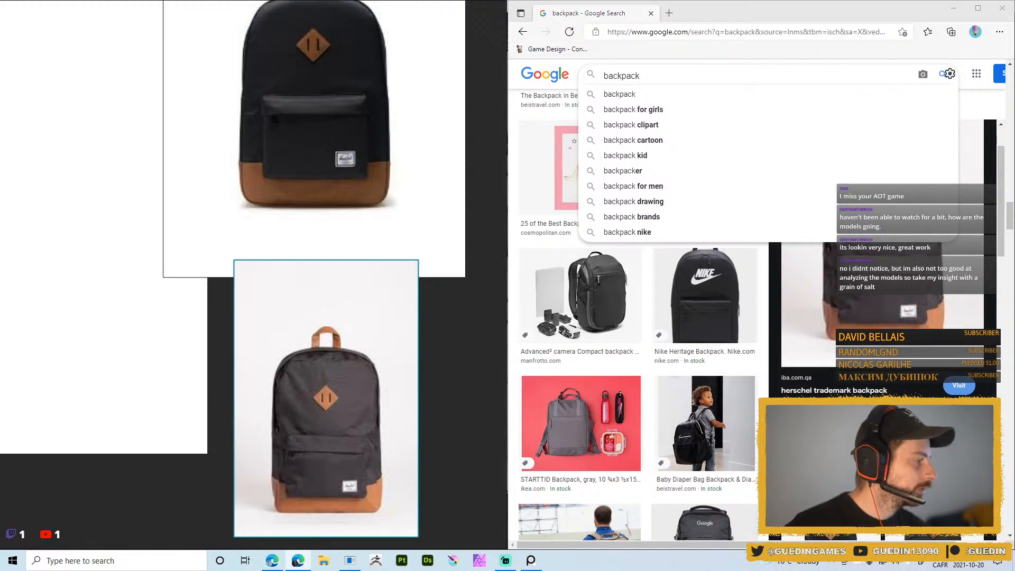
left_click(714, 19)
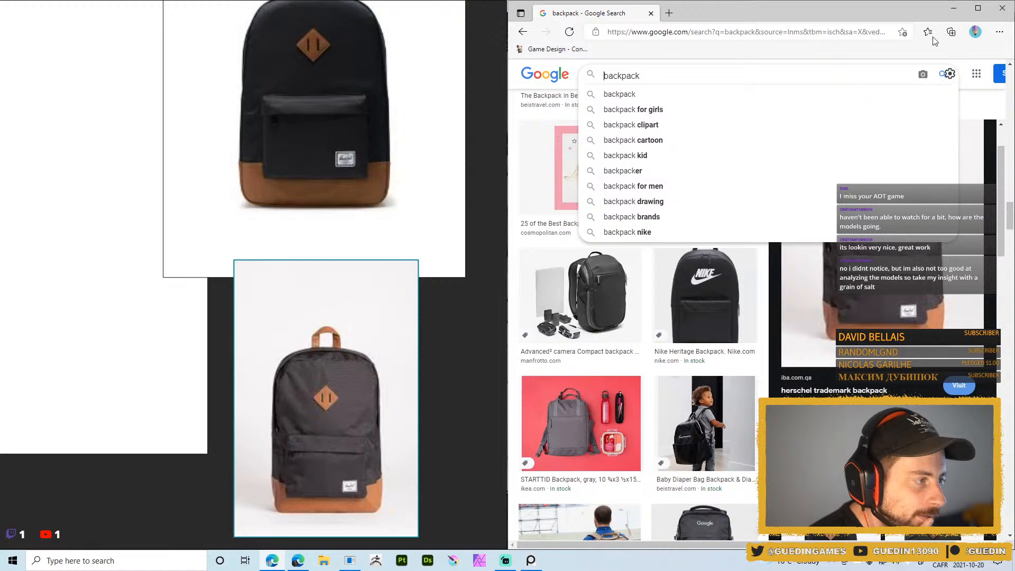
left_click_drag(1001, 164, 1001, 210)
scroll(680, 437, "down", 5)
scroll(417, 300, "down", 4)
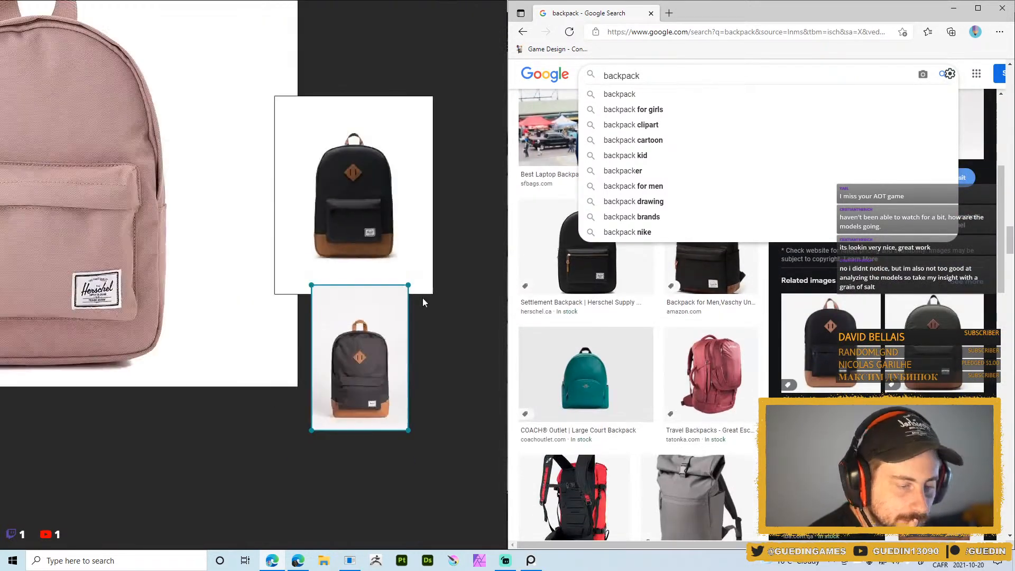
- Equalize the sizes of the five backpack reference images and pack them together on the reference board
scroll(176, 212, "down", 6)
scroll(93, 96, "up", 3)
left_click_drag(122, 51, 375, 427)
key("ctrl+alt+Up")
key("ctrl+p")
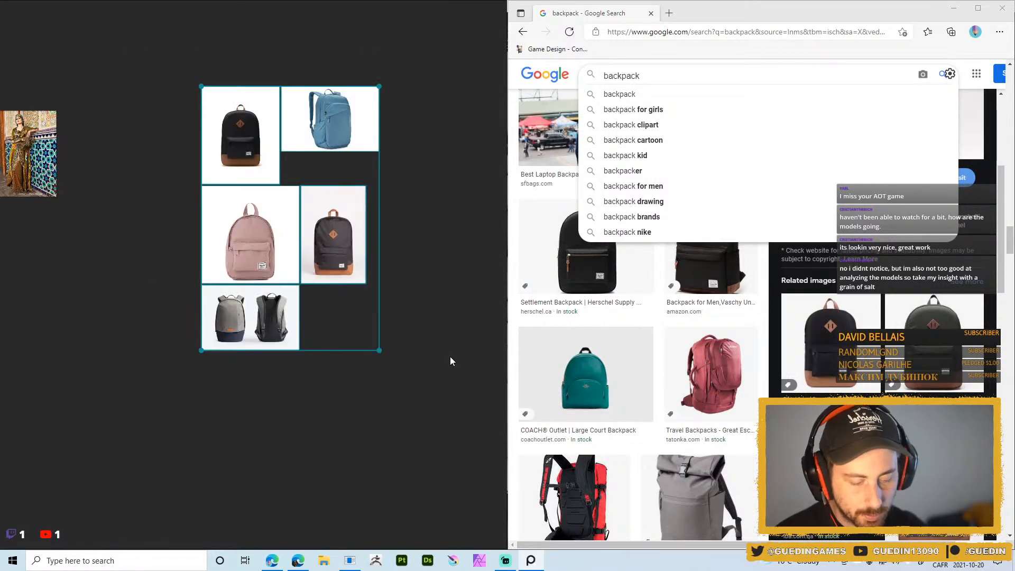
- Examine the shapes and pockets in the packed backpack references and in further backpack image search results
scroll(211, 70, "up", 3)
scroll(211, 74, "up", 8)
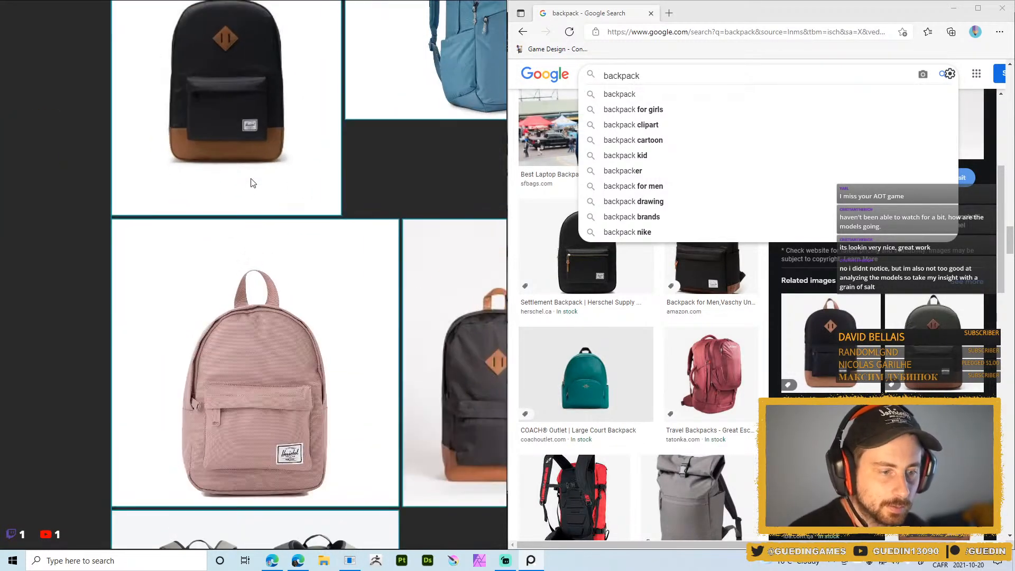
scroll(238, 249, "down", 5)
scroll(256, 285, "up", 2)
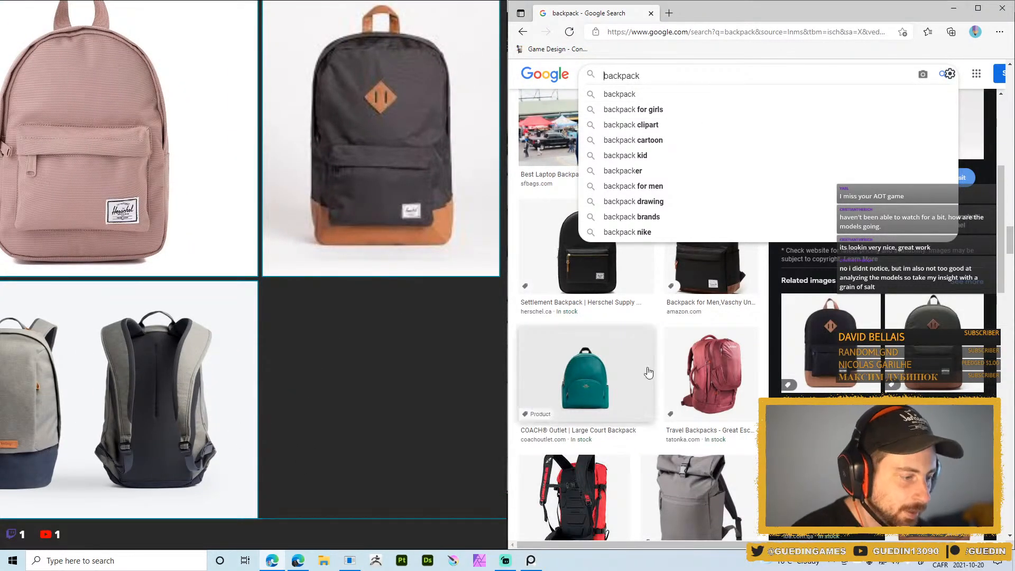
scroll(586, 370, "down", 5)
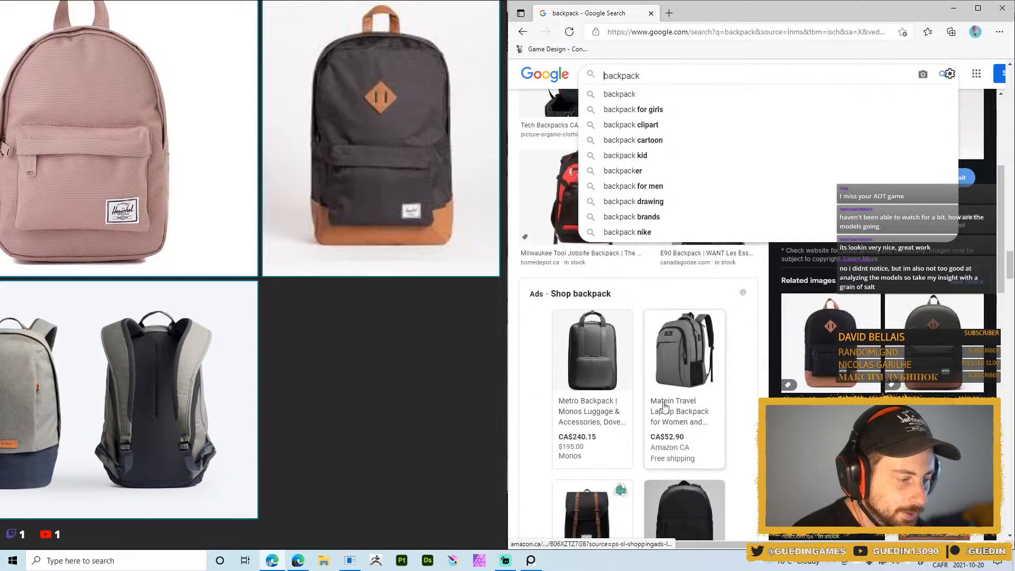
scroll(392, 343, "down", 4)
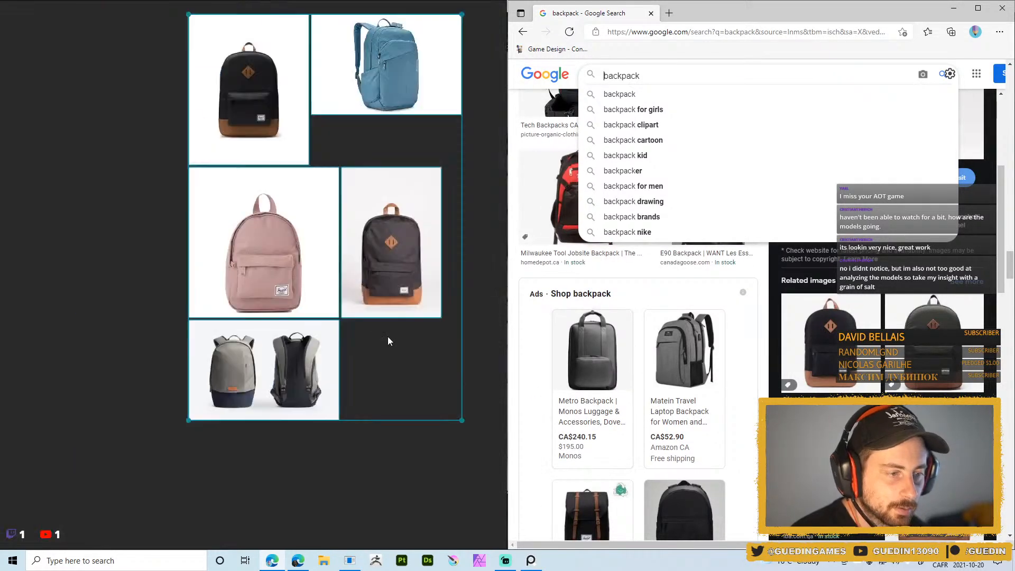
scroll(392, 343, "down", 3)
scroll(237, 218, "up", 2)
- Move the reference board aside and minimize the browser to switch to the character sculpt in Blender
right_click_drag(194, 283, 1014, 370)
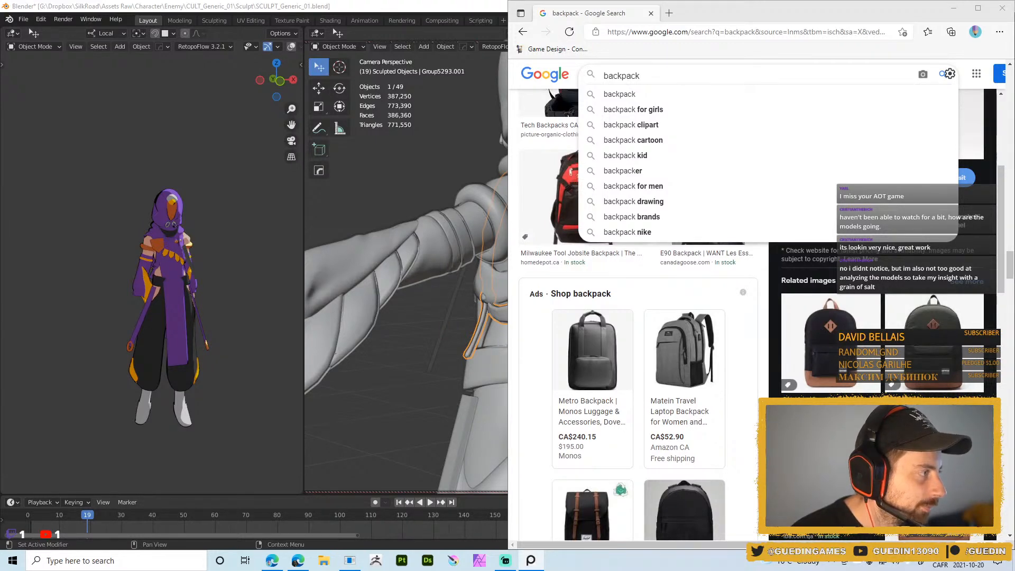
left_click(955, 8)
mouse_move(576, 195)
middle_mouse_down()
mouse_move(539, 221)
mouse_move(585, 234)
mouse_move(549, 222)
mouse_move(591, 205)
middle_mouse_up()
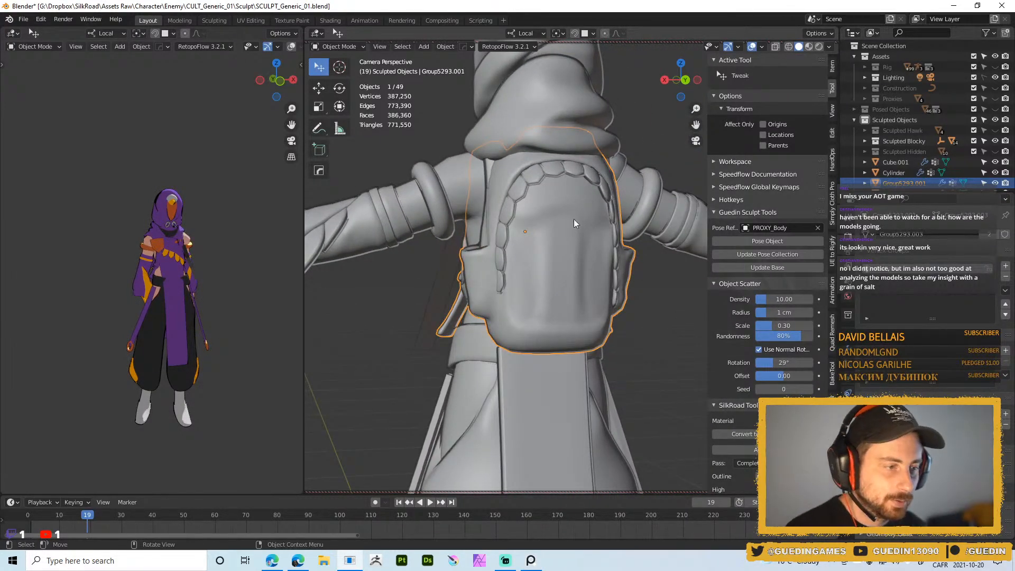
mouse_move(514, 186)
middle_mouse_down()
mouse_move(585, 241)
mouse_move(533, 197)
mouse_move(482, 208)
mouse_move(481, 188)
mouse_move(499, 192)
middle_mouse_up()
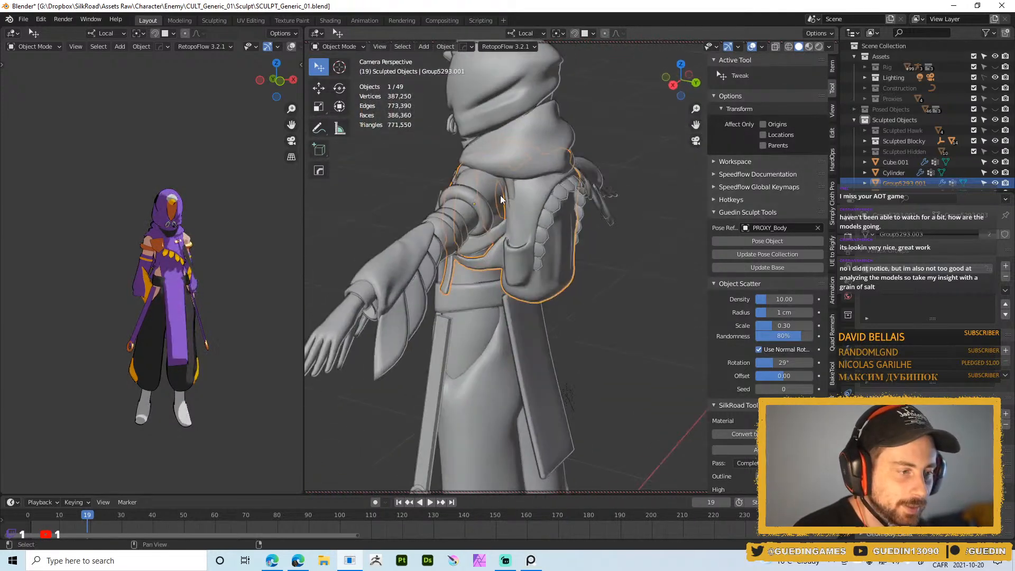
- Go to frame 18 and isolate the character's backpack sculpt in local view
left_click(526, 217)
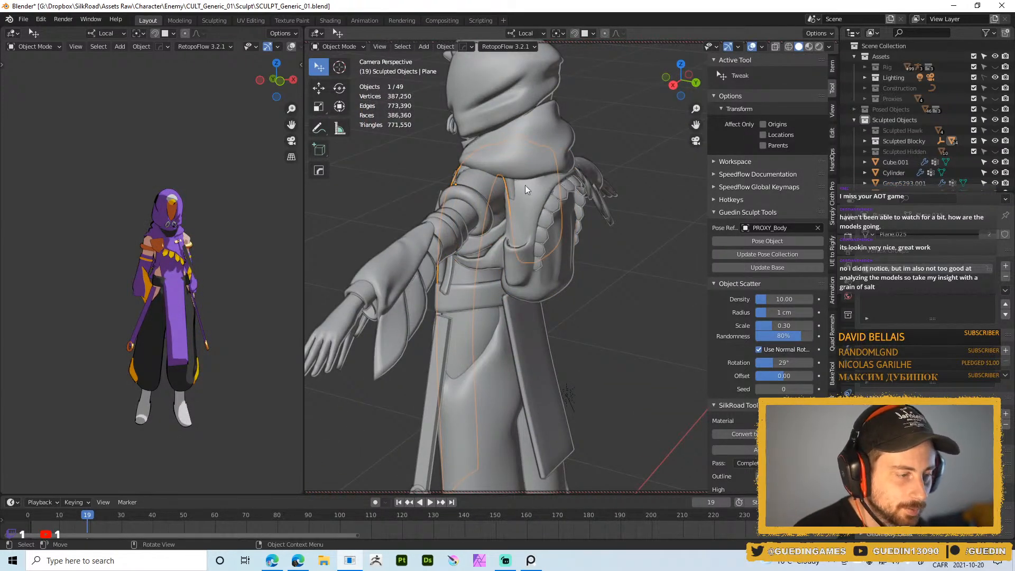
left_click(558, 243)
middle_click_drag(558, 242, 612, 168, "shift")
scroll(610, 256, "up", 3)
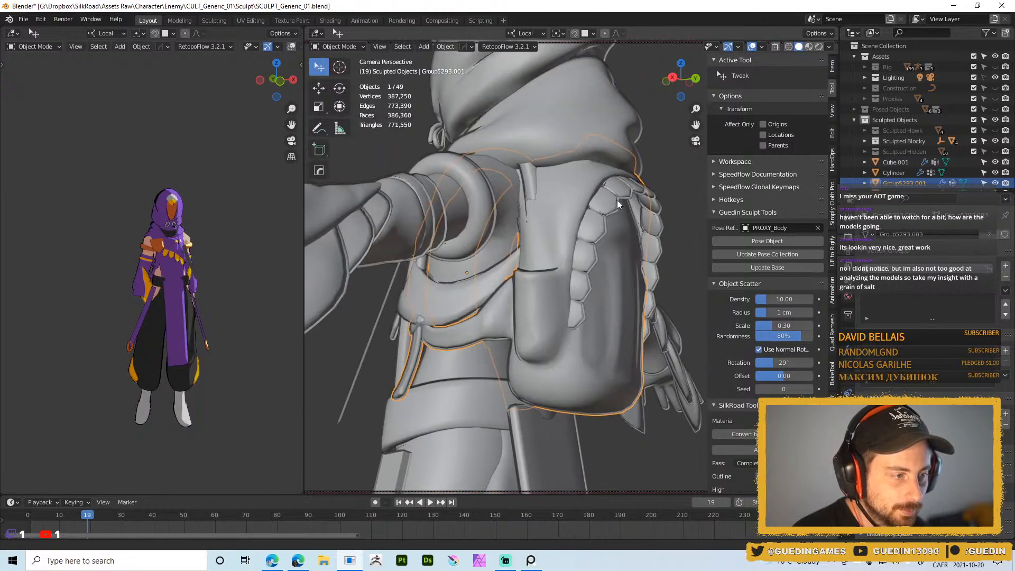
key("Left")
key("KP_Divide")
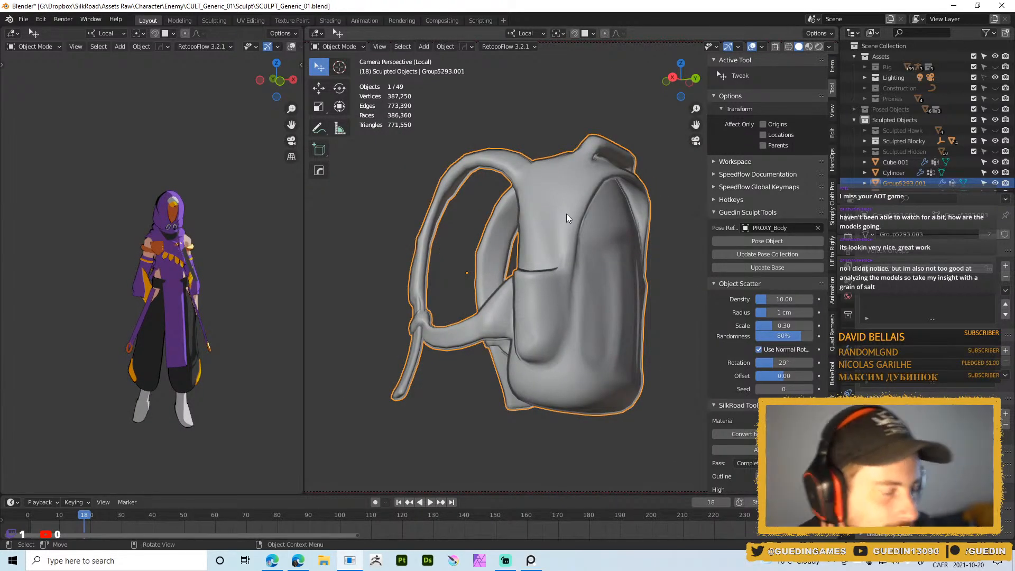
middle_click_drag(525, 200, 555, 221)
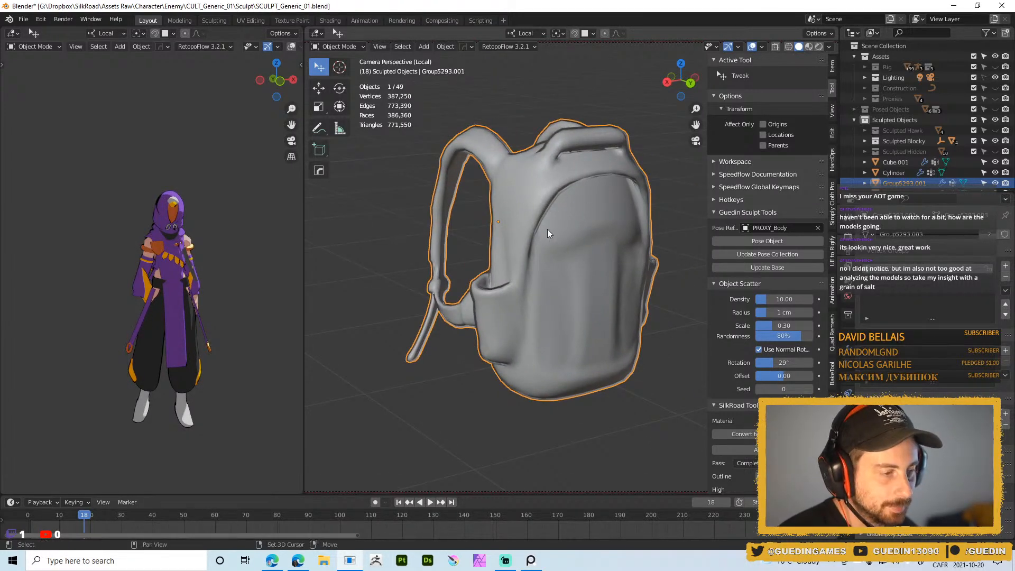
- Create a new retopology mesh object with snapping enabled for the isolated backpack
key("shift+w")
left_click(567, 157)
scroll(562, 211, "down", 6)
middle_click_drag(563, 210, 527, 309)
middle_click_drag(561, 260, 532, 192, "shift")
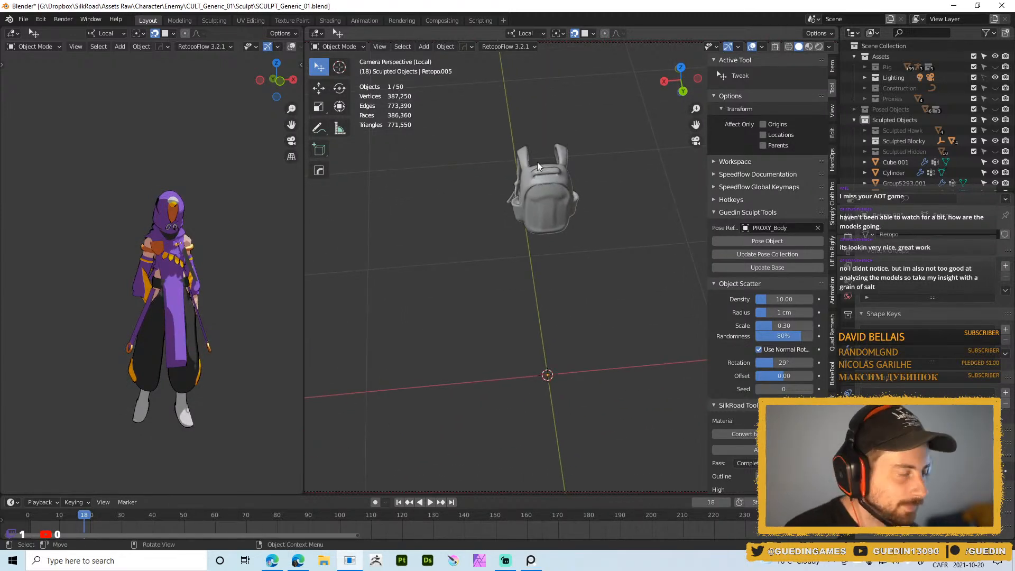
scroll(565, 167, "up", 4)
middle_click_drag(565, 167, 539, 169)
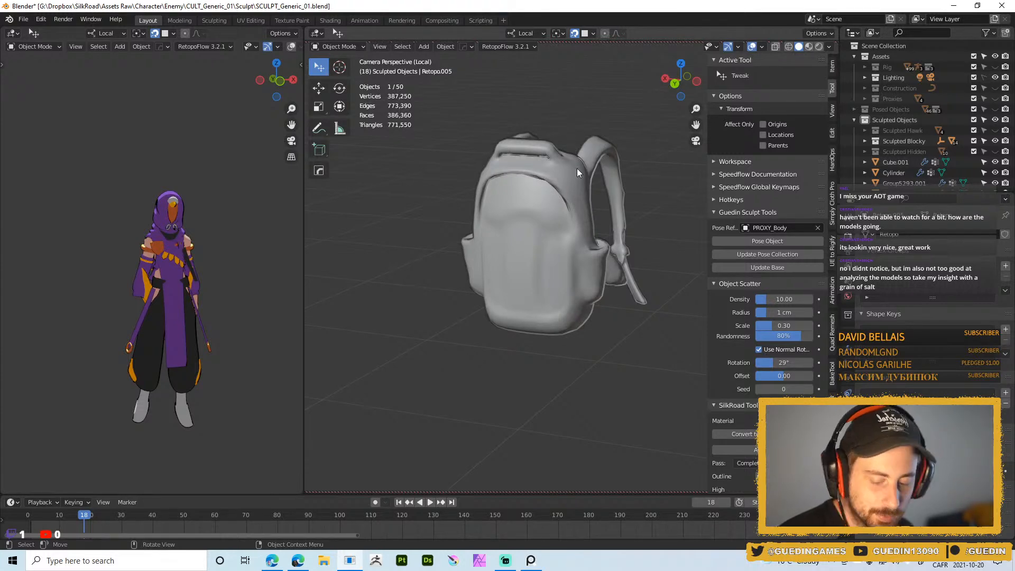
middle_click_drag(565, 197, 567, 218)
middle_click_drag(511, 151, 515, 148)
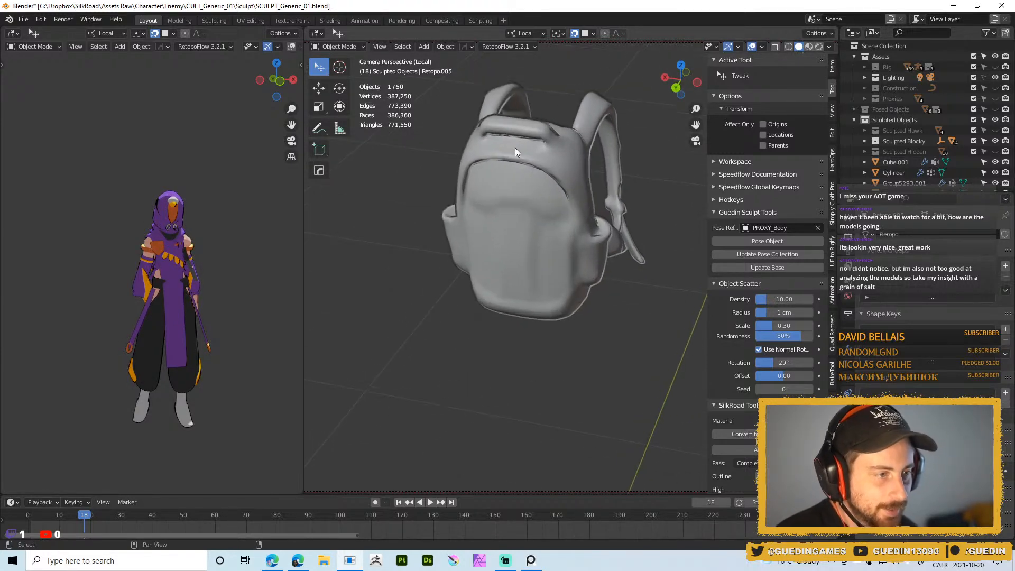
- In Edit Mode, extrude the first mirrored retopo vertices along the arch above the backpack's front panel
key("Tab")
scroll(510, 164, "up", 3)
middle_click_drag(510, 165, 553, 228)
right_click(517, 212, "ctrl")
right_click(607, 276, "ctrl")
middle_click_drag(607, 276, 580, 260)
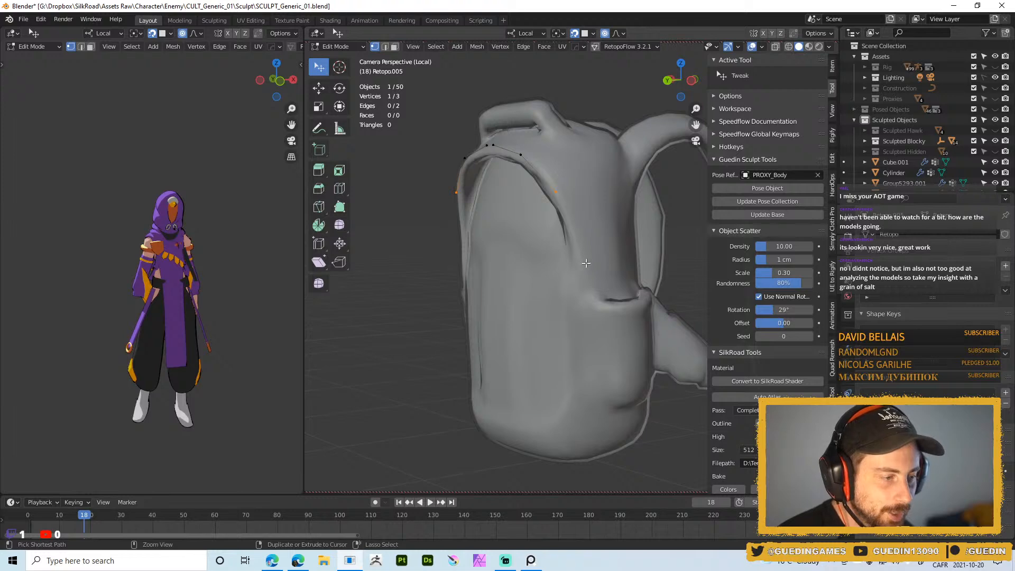
- Extend the vertex chain down the front panel's side edge, then back up the backpack's side and over the top
right_click(589, 352, "ctrl")
middle_click_drag(589, 353, 574, 184)
right_click(622, 359, "ctrl")
right_click(608, 241, "ctrl")
right_click(607, 193, "ctrl")
right_click(588, 209, "ctrl")
right_click(575, 167, "ctrl")
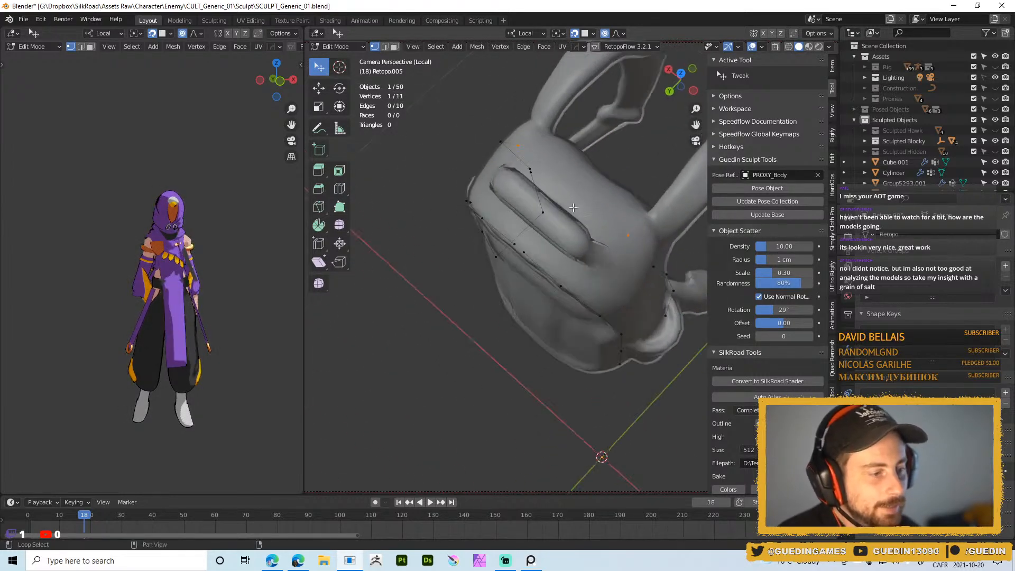
- Adjust a vertex near the carry handle and fill faces between the vertex rows along the backpack's side
left_click_drag(564, 180, 571, 188)
middle_click_drag(604, 209, 631, 268)
left_click(569, 271, "shift")
middle_click_drag(664, 311, 546, 245)
key("f")
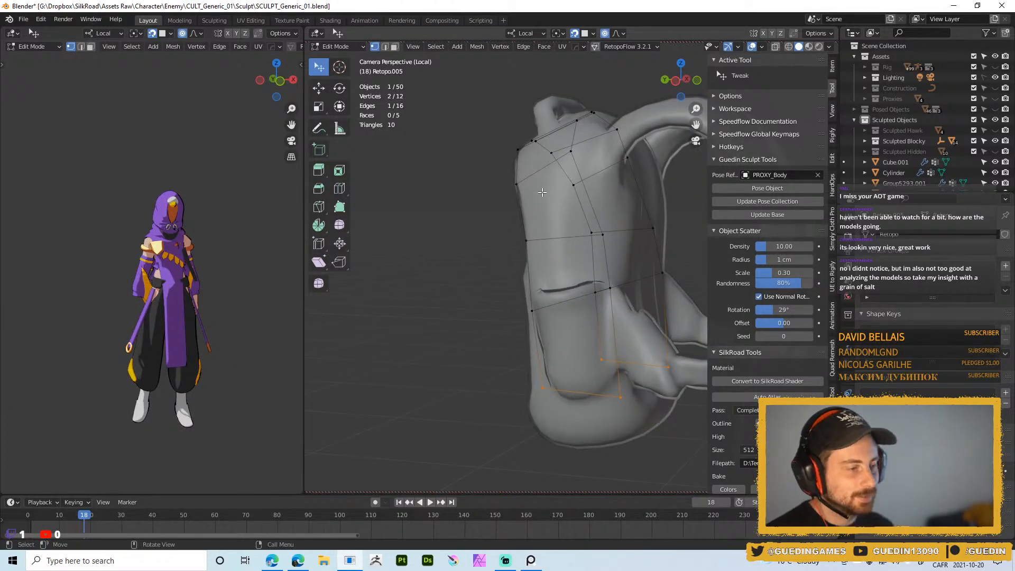
- Reposition the retopo strip's vertices around the side pocket and turn off proportional editing
mouse_move(586, 279)
middle_mouse_down()
mouse_move(574, 278)
mouse_move(591, 276)
middle_mouse_up()
left_click_drag(585, 274, 585, 289)
middle_click_drag(585, 289, 538, 292)
left_click_drag(517, 313, 516, 305)
key("o")
key("z")
middle_click_drag(541, 290, 576, 277)
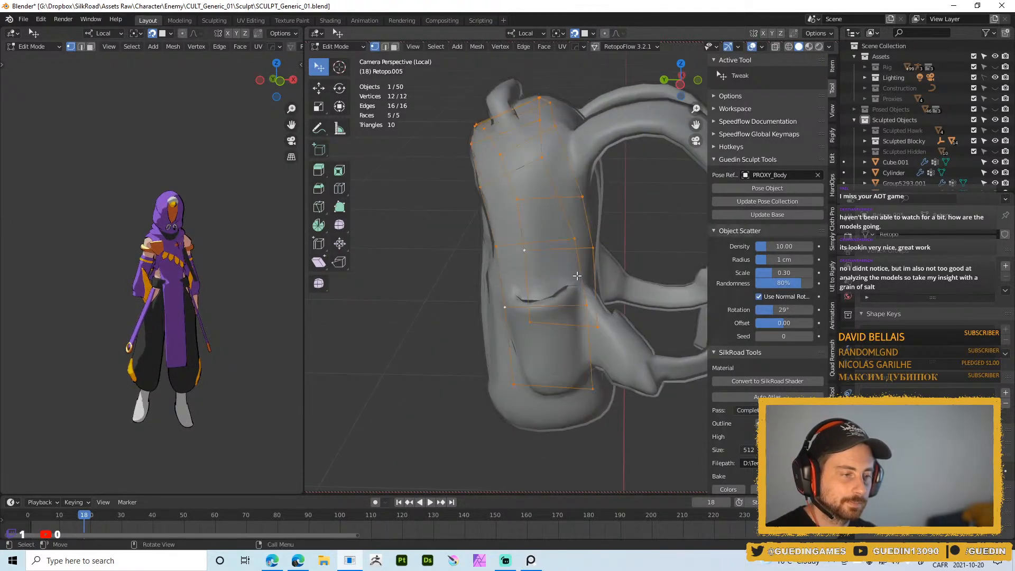
- Recalculate the normals of the whole retopo mesh to face outward, leaving nothing selected
key("a")
key("alt+z")
key("alt+z")
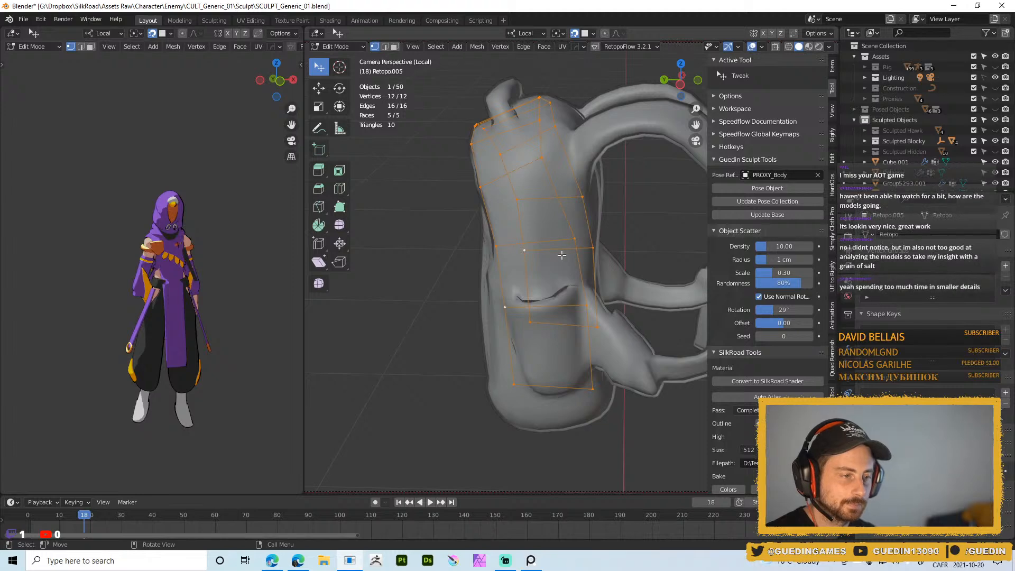
key("shift+n")
key("alt+a")
- Extrude an edge of the side strip onto the back panel behind the shoulder strap and fill the adjoining face
middle_click_drag(573, 268, 599, 248)
key("2")
left_click(575, 269)
key("e")
left_click(647, 248)
key("1")
left_click(578, 236)
left_click_drag(591, 213, 588, 323, "alt")
key("f")
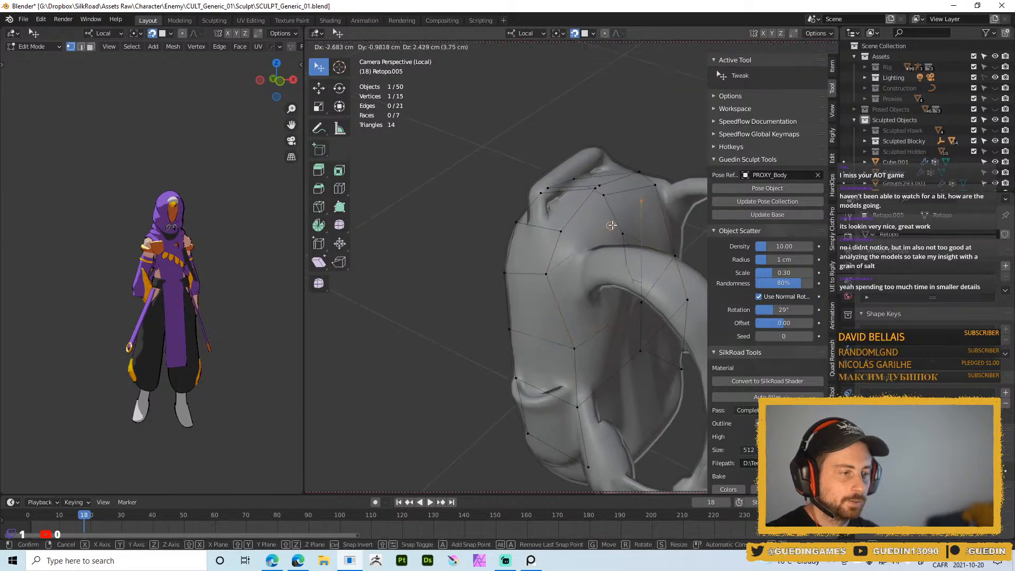
- Reposition the centre vertices on the backpack's top, shifting the one below the carry handle about 1.56 cm along X
middle_click_drag(606, 218, 613, 127)
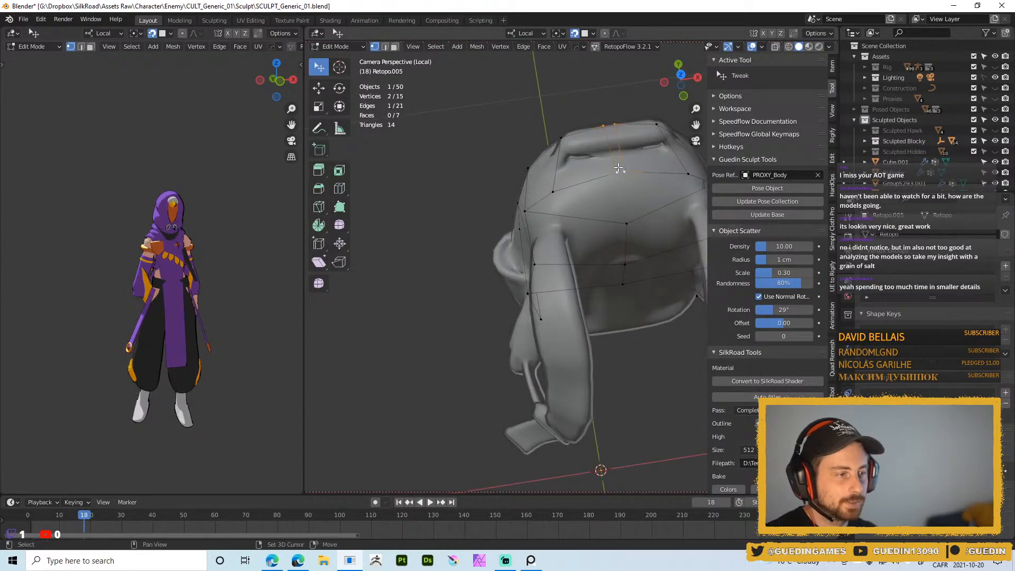
left_click(618, 172, "shift")
middle_click_drag(620, 174, 623, 171)
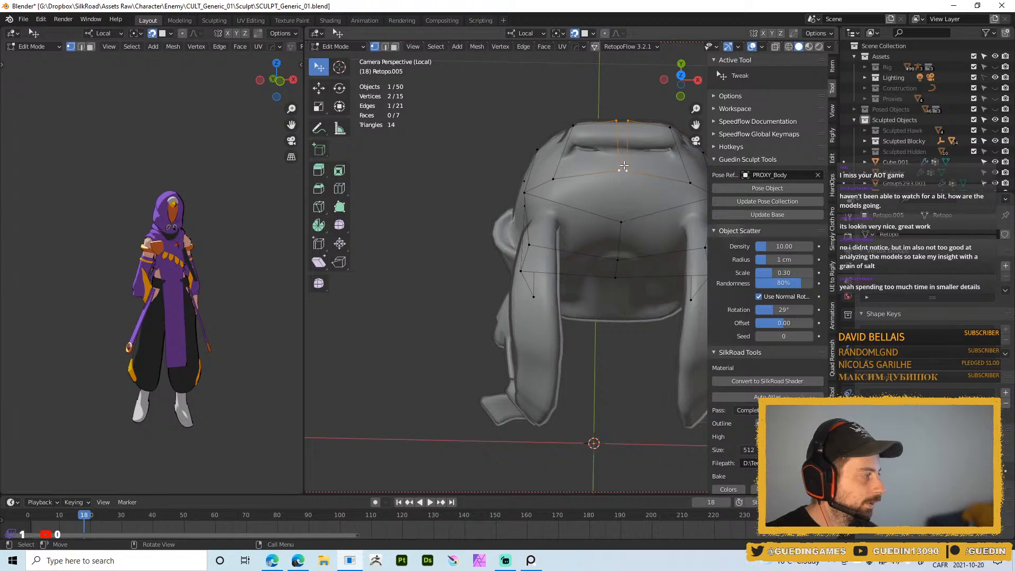
key("g")
right_click(631, 163)
left_click_drag(618, 170, 623, 168)
middle_click_drag(609, 153, 568, 200)
key("g")
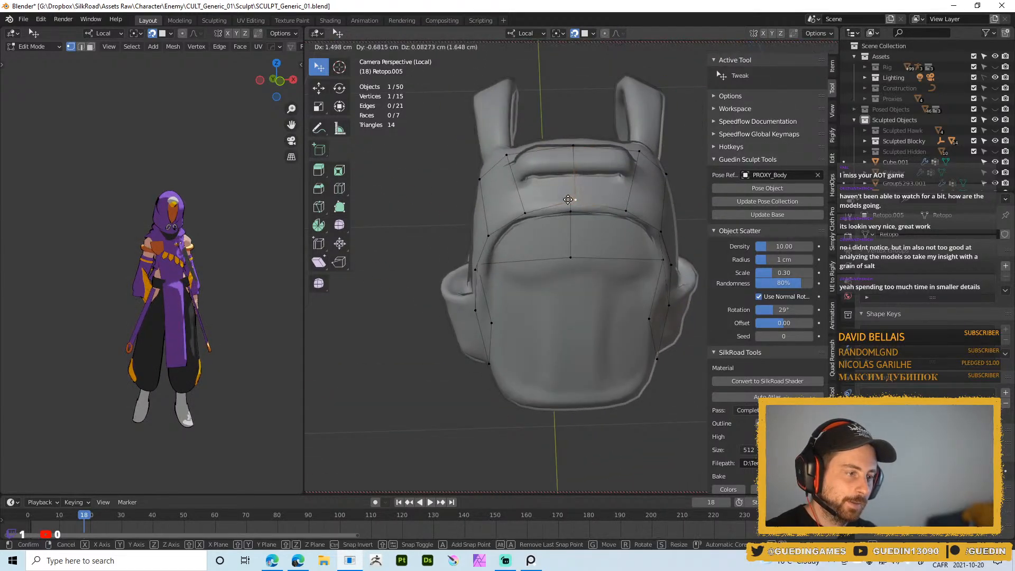
left_click(567, 201)
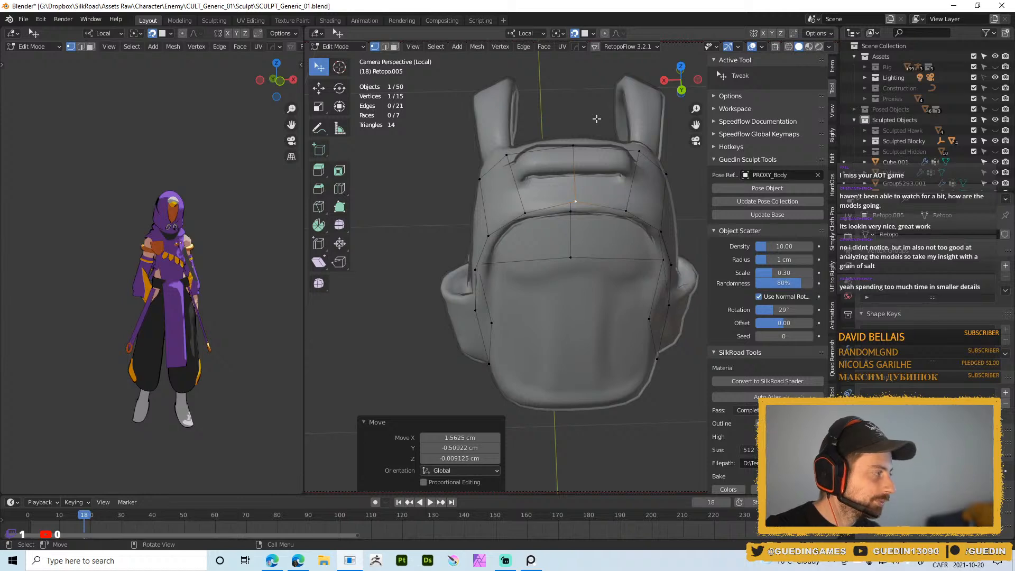
- Adjust the retopo vertices along the front panel's side edge and on the upper side near the shoulder strap
mouse_move(543, 222)
middle_mouse_down()
mouse_move(587, 209)
mouse_move(509, 200)
mouse_move(562, 222)
middle_mouse_up()
left_click_drag(576, 232, 579, 234)
middle_click_drag(579, 234, 604, 270)
left_click_drag(601, 290, 600, 299)
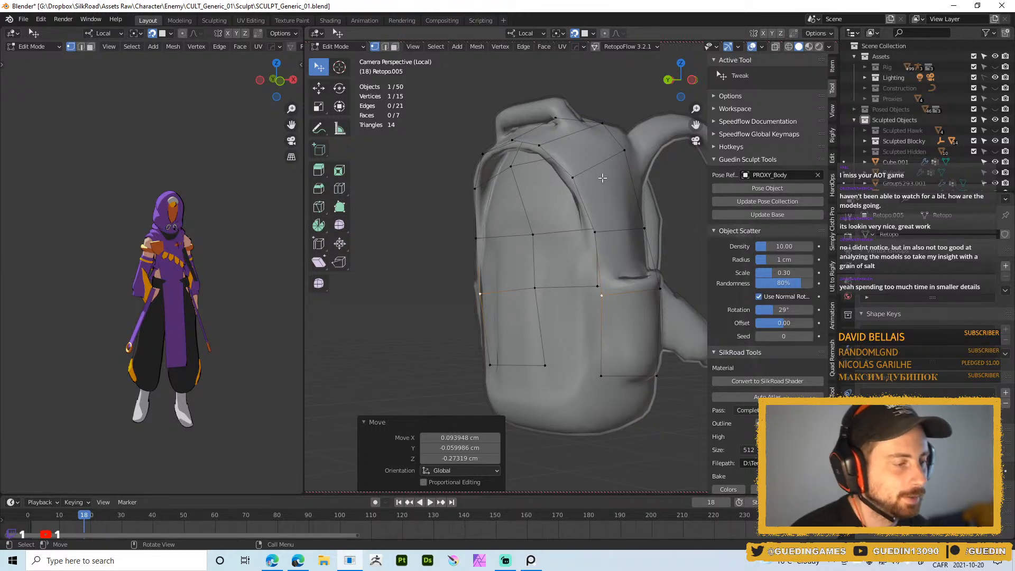
middle_click_drag(601, 179, 580, 181)
key("g")
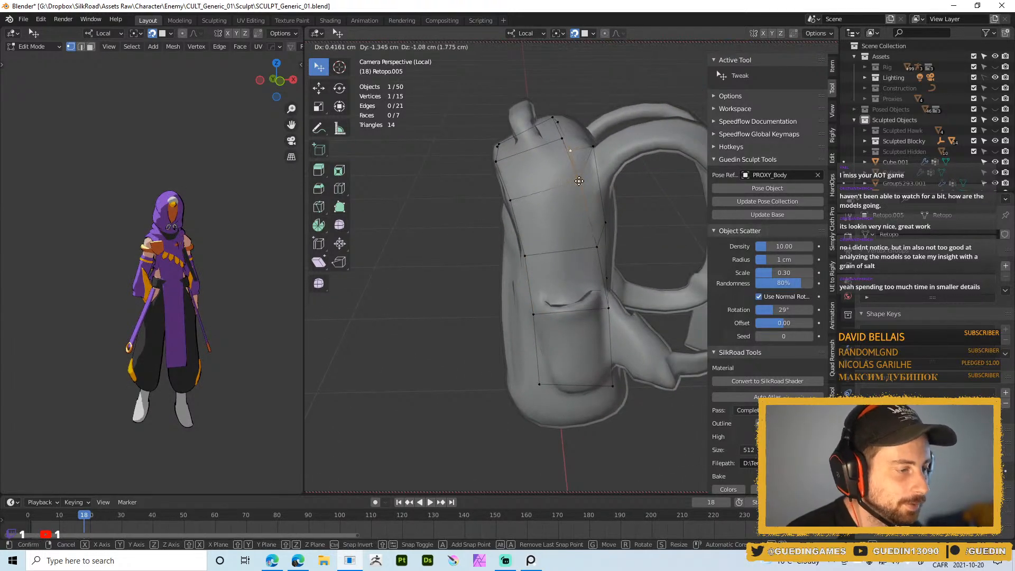
left_click(578, 181)
- Connect the centre back-panel vertex to the top vertex with an edge and fill the gap above the shoulder strap
middle_click_drag(534, 142, 607, 181)
left_click(643, 159)
left_click(620, 123, "shift")
key("f")
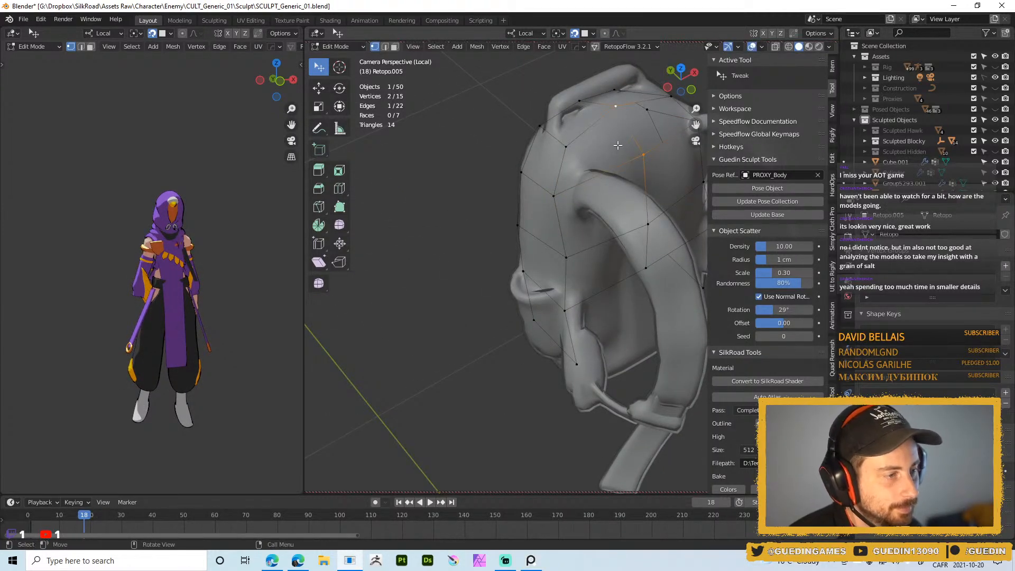
key("f")
- Move the vertex behind the carry handle about 0.7 cm along X and adjust the vertices on the backpack's upper side
middle_click_drag(588, 137, 497, 198, "shift")
left_click_drag(546, 190, 548, 194)
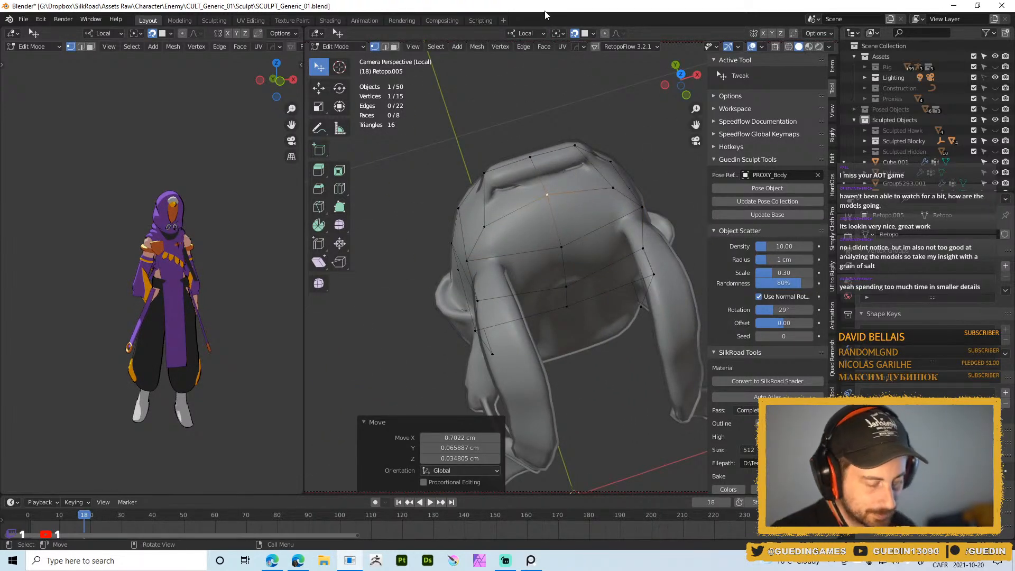
middle_click_drag(433, 264, 491, 212)
left_click_drag(484, 224, 481, 229)
middle_click_drag(481, 231, 490, 259)
left_click_drag(491, 260, 497, 269)
middle_click_drag(500, 268, 510, 314)
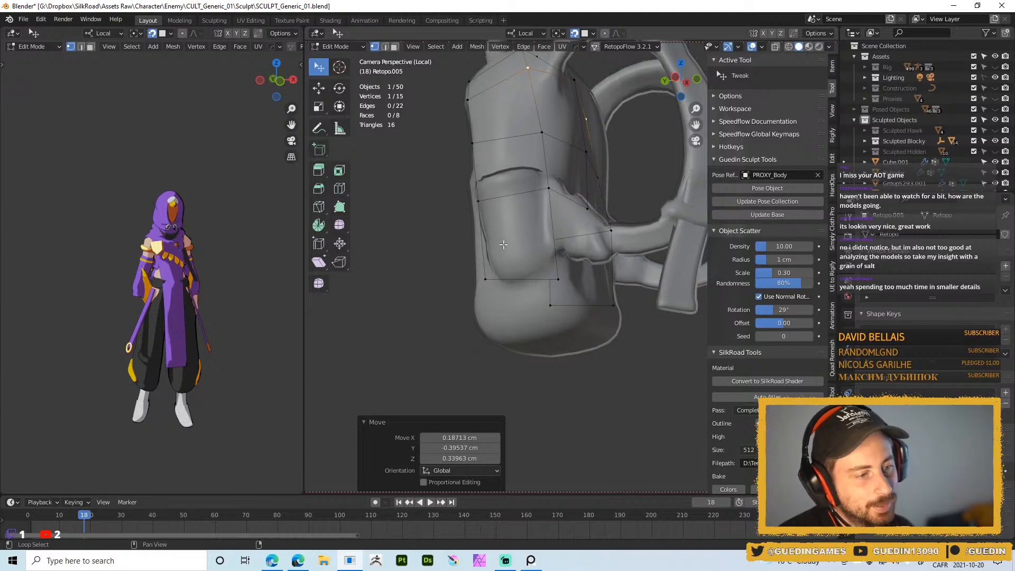
- Extrude the lower edge of the retopo mesh about 5 cm down to the backpack's base and reposition the neighbouring side vertex
scroll(506, 245, "down", 4)
middle_click_drag(507, 245, 505, 203)
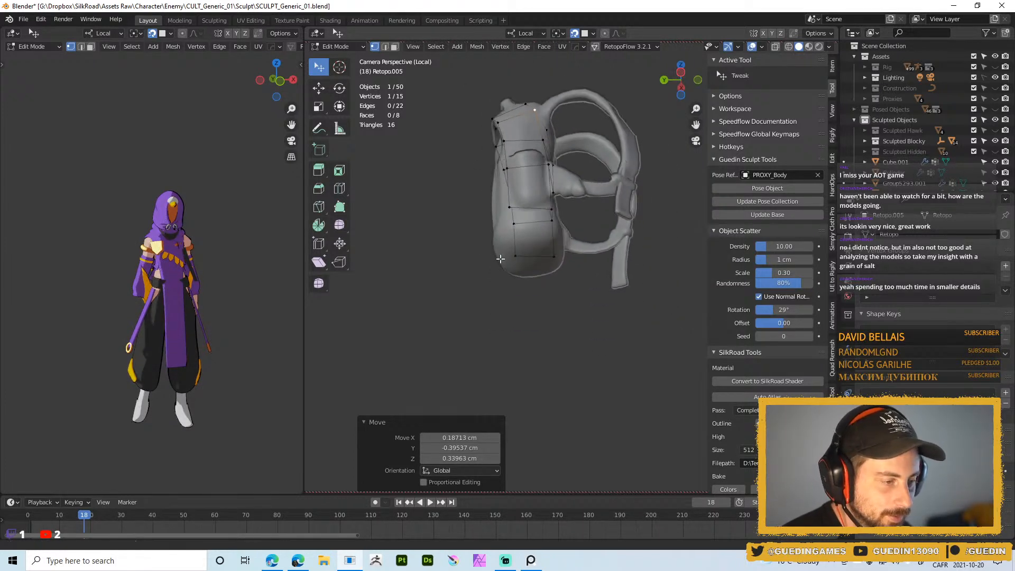
scroll(492, 190, "up", 2)
left_click(548, 248, "shift")
middle_click_drag(547, 248, 549, 215)
key("e")
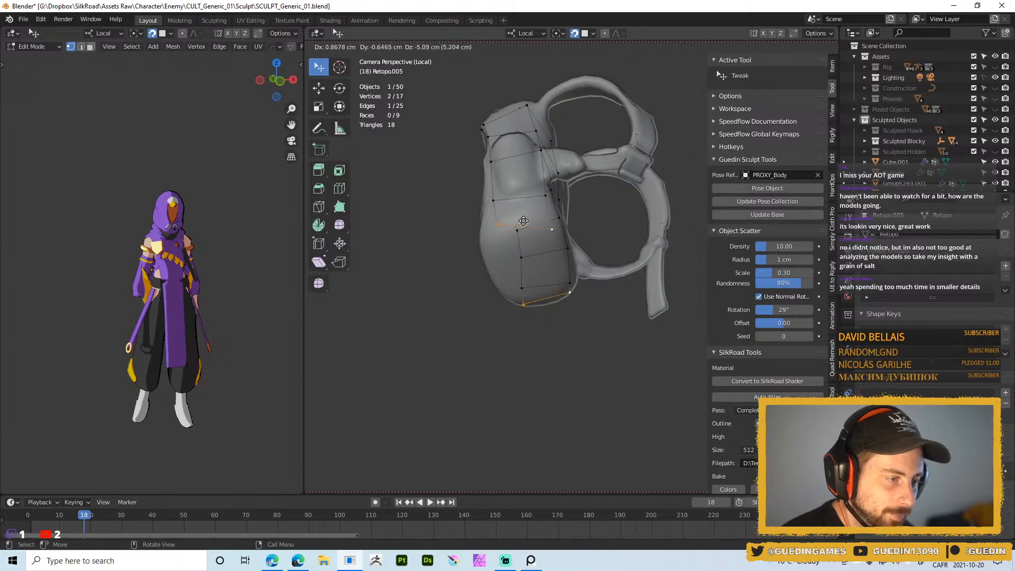
left_click(551, 231)
left_click_drag(551, 230, 499, 232)
- Extrude the side pocket's lower edge about 12 cm along X toward the base and adjust the vertices around it
left_click(547, 214, "shift")
key("e")
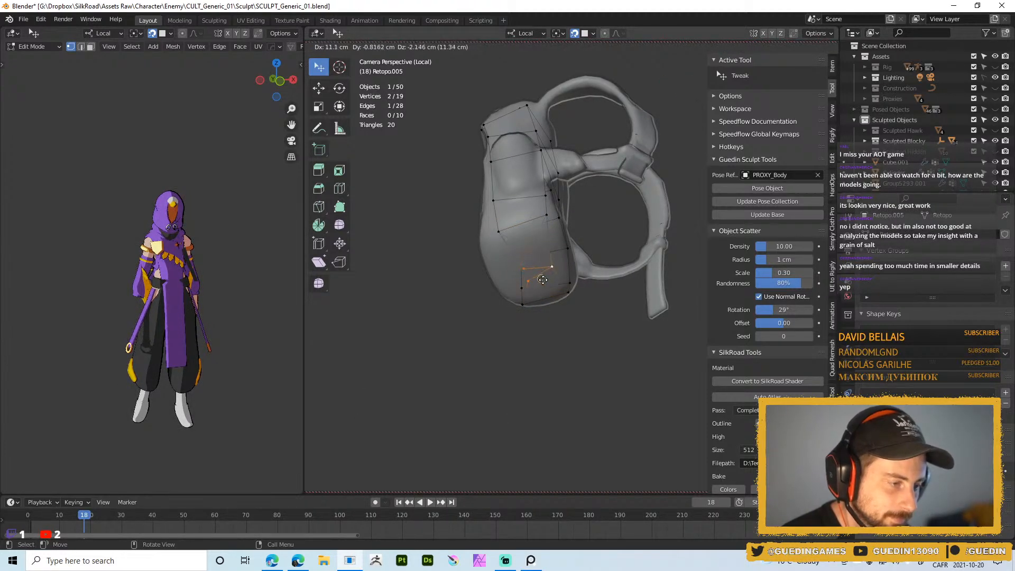
left_click(543, 284)
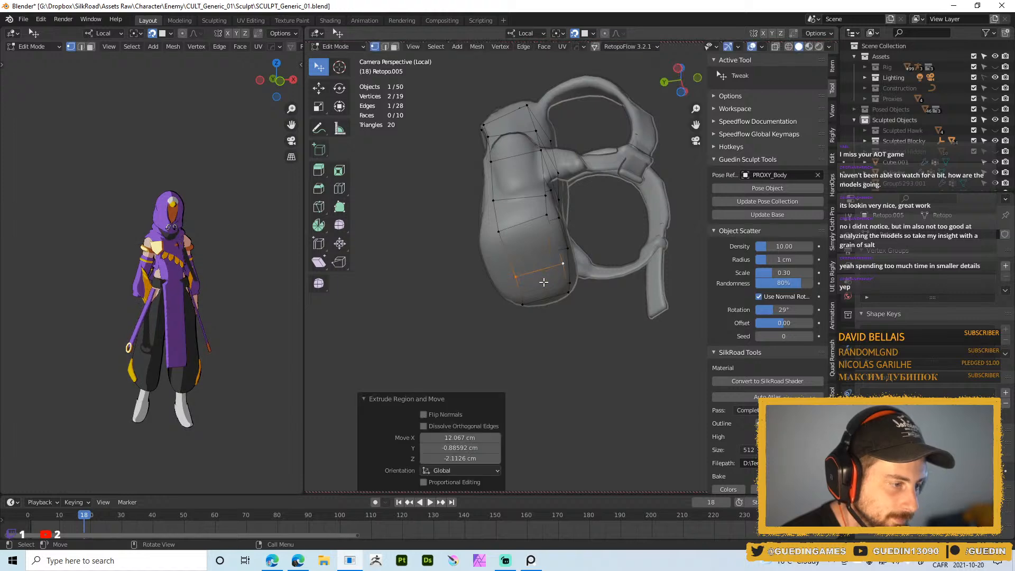
middle_click_drag(547, 250, 466, 175)
left_click_drag(500, 154, 499, 158)
middle_click_drag(500, 157, 467, 206)
left_click_drag(467, 206, 460, 208)
middle_click_drag(459, 221, 482, 183)
left_click_drag(459, 193, 454, 172)
middle_click_drag(468, 190, 455, 196)
- Fill the remaining gaps on the backpack's lower side beside the pocket with faces
left_click(461, 202)
key("f")
left_click(516, 185)
middle_click_drag(516, 185, 581, 148)
left_click(456, 181)
left_click(453, 141, "shift")
key("f")
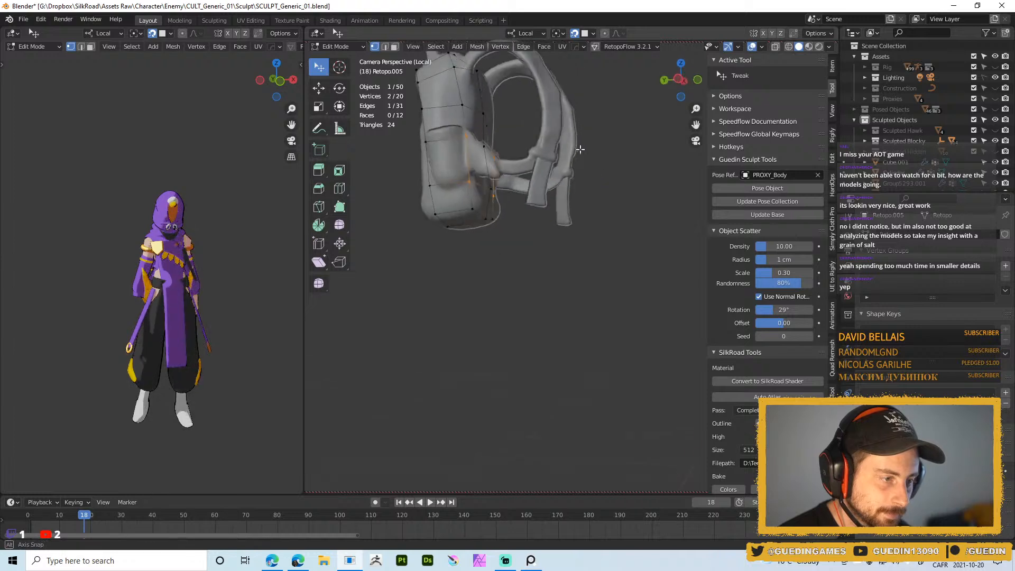
- Reposition the retopo vertices on the backpack's side between the side pocket and the shoulder strap
scroll(448, 130, "down", 4)
left_click(447, 130)
middle_click_drag(448, 130, 529, 240)
scroll(530, 243, "up", 4)
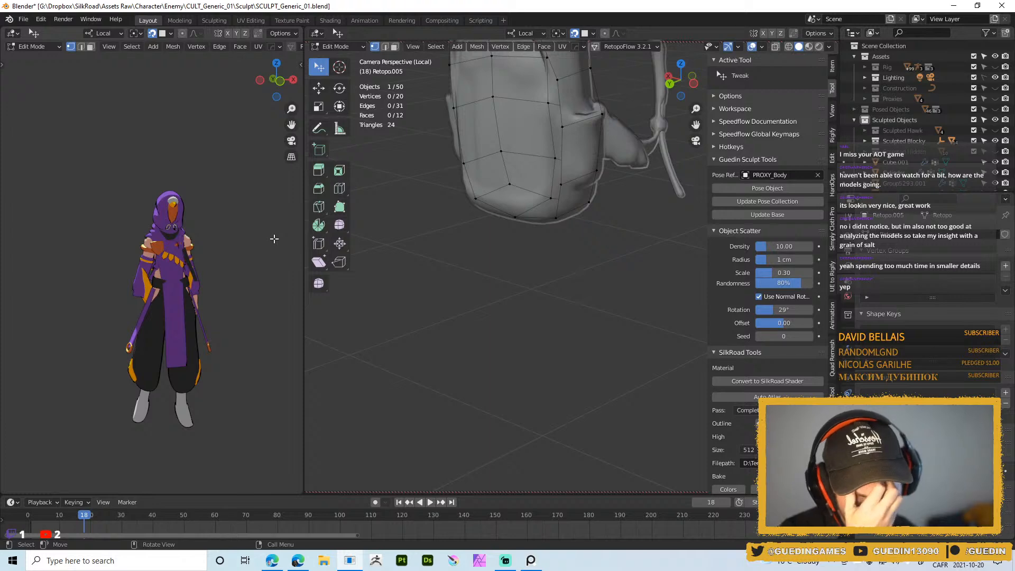
middle_click_drag(524, 204, 486, 205)
middle_click_drag(510, 136, 461, 202, "shift")
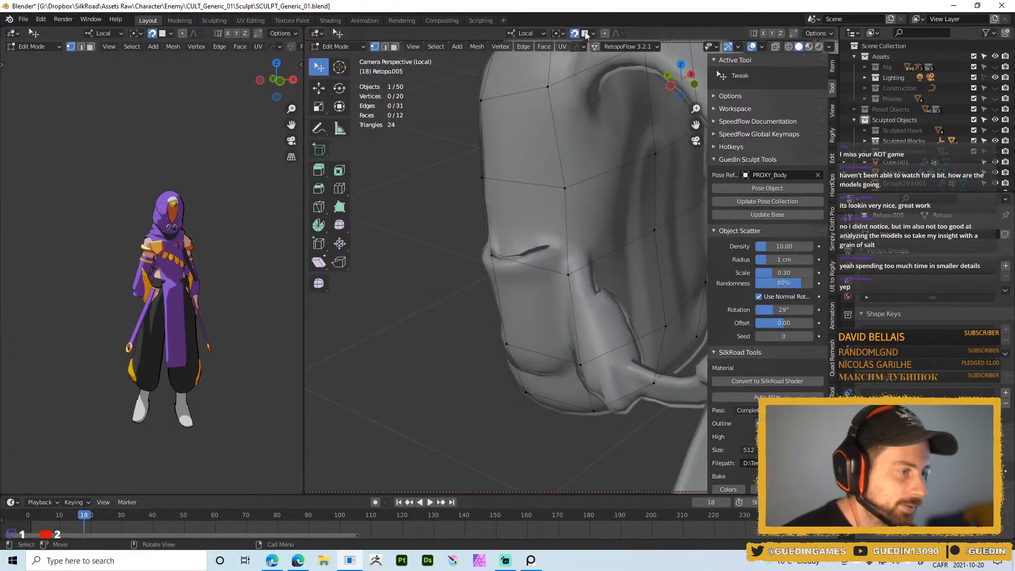
middle_click_drag(528, 192, 560, 181)
left_click_drag(560, 184, 556, 178)
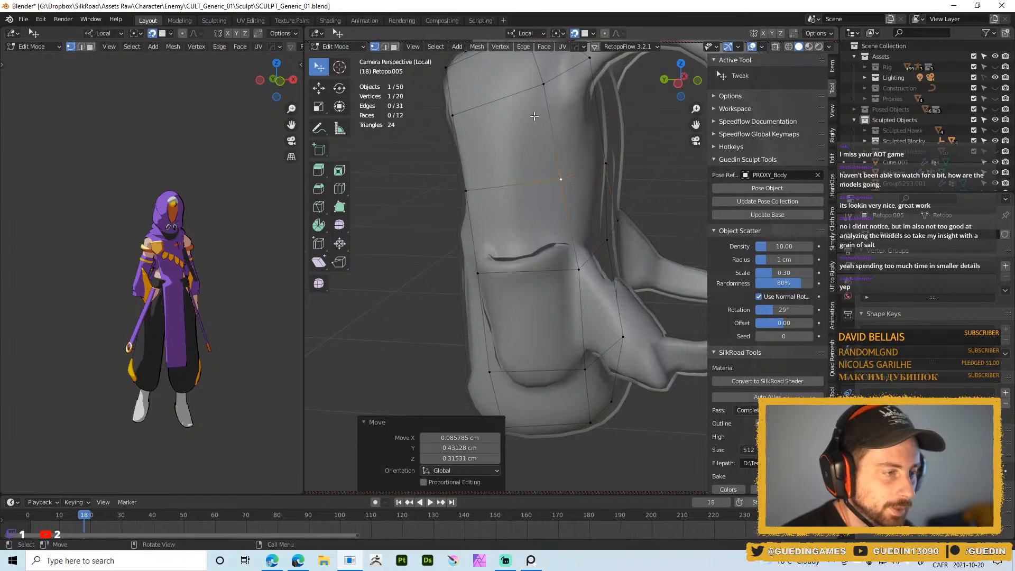
scroll(521, 164, "down", 2)
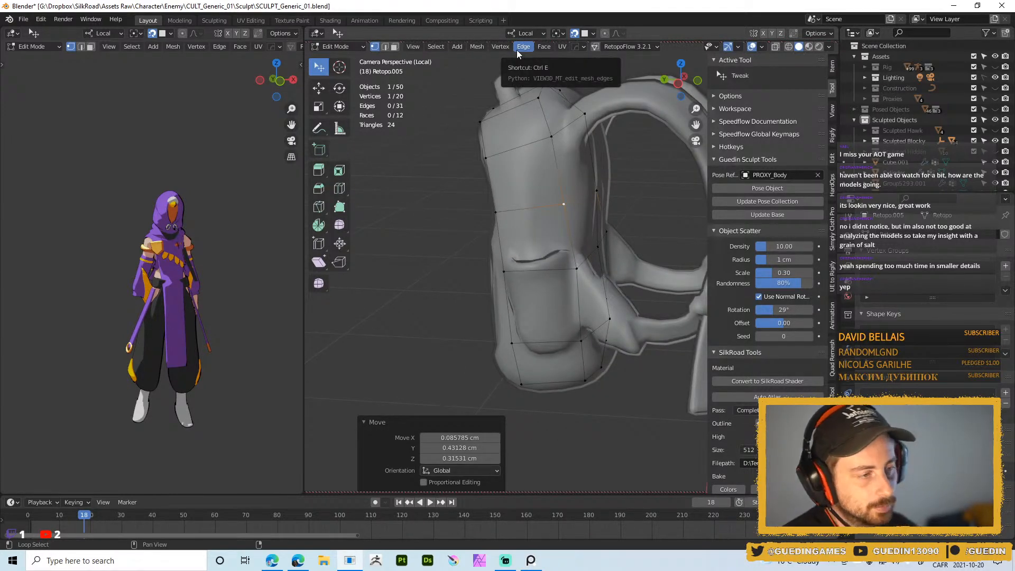
middle_click_drag(524, 188, 511, 189)
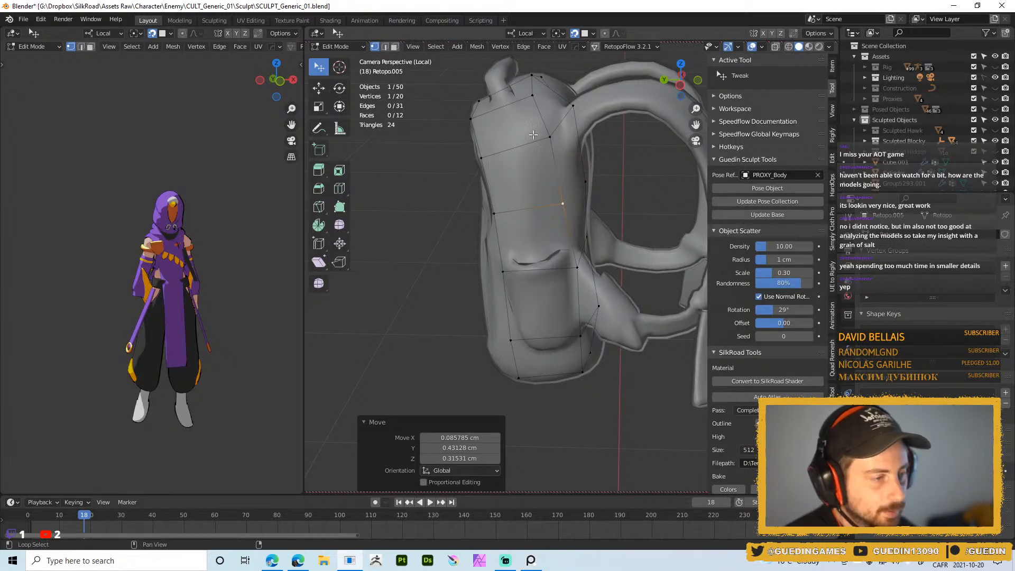
middle_click_drag(537, 146, 548, 134)
left_click_drag(548, 132, 544, 122)
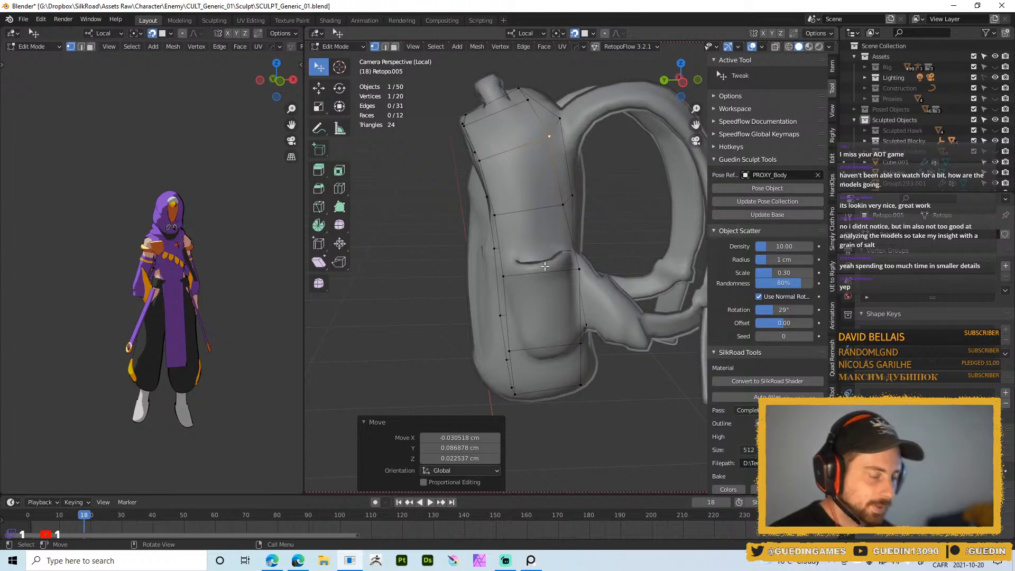
- Set the retopo mesh's subdivision level to 2 and check the smoothed result in Object Mode
mouse_move(567, 263)
middle_mouse_down()
mouse_move(513, 278)
mouse_move(561, 230)
mouse_move(508, 275)
mouse_move(574, 263)
middle_mouse_up()
key("Tab")
key("ctrl+2")
mouse_move(542, 231)
middle_mouse_down()
mouse_move(553, 281)
mouse_move(575, 257)
mouse_move(611, 255)
mouse_move(533, 239)
middle_mouse_up()
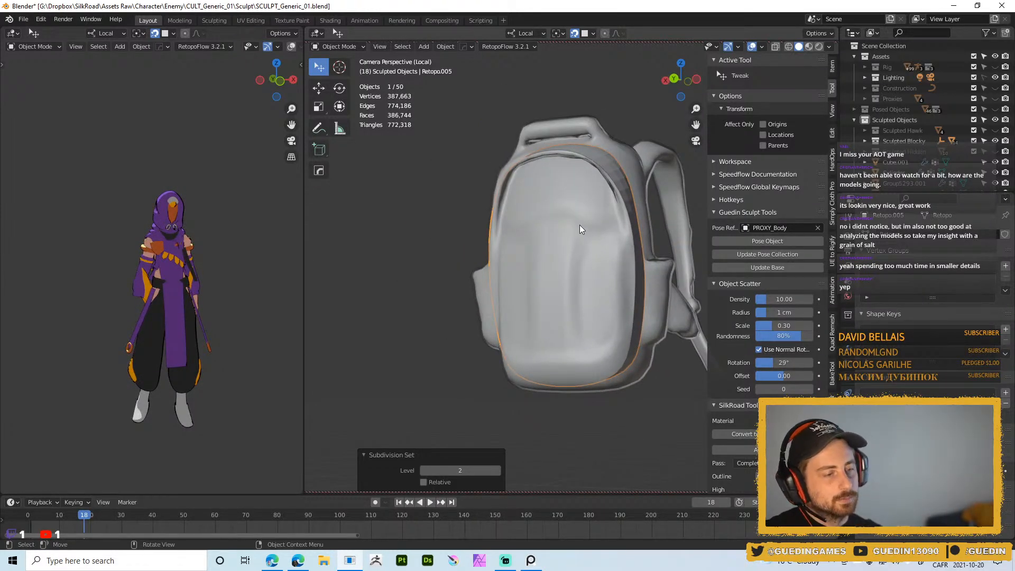
middle_click_drag(580, 225, 546, 142)
key("Tab")
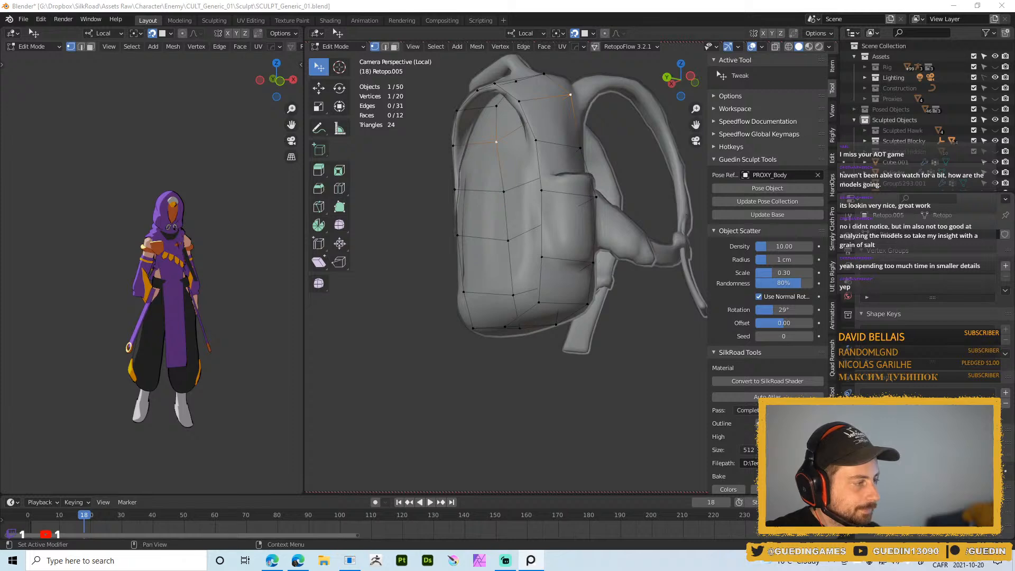
- Fill the front panel's lower corner with a face from its corner vertex and add a vertical edge loop through the panel
left_click_drag(516, 294, 538, 272)
middle_click_drag(550, 267, 545, 294)
key("2")
left_click(548, 283)
key("1")
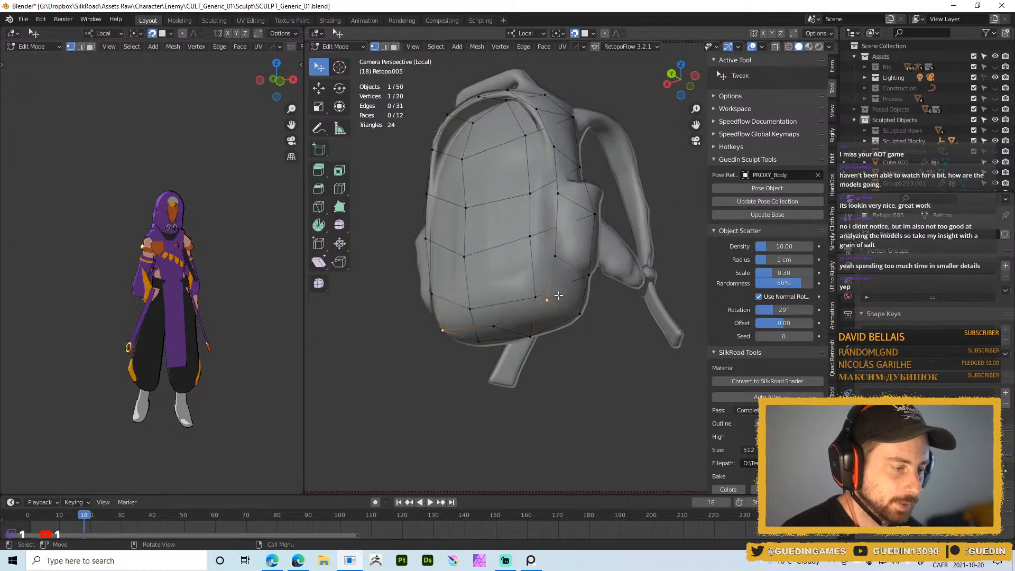
key("f")
left_click(467, 282)
middle_click_drag(467, 283, 516, 174)
key("Tab")
key("Tab")
key("g")
key("g")
right_click(520, 274)
key("alt+a")
- Reposition the vertices on the backpack's underside and along the bottom of the front panel
middle_click_drag(505, 301, 476, 296)
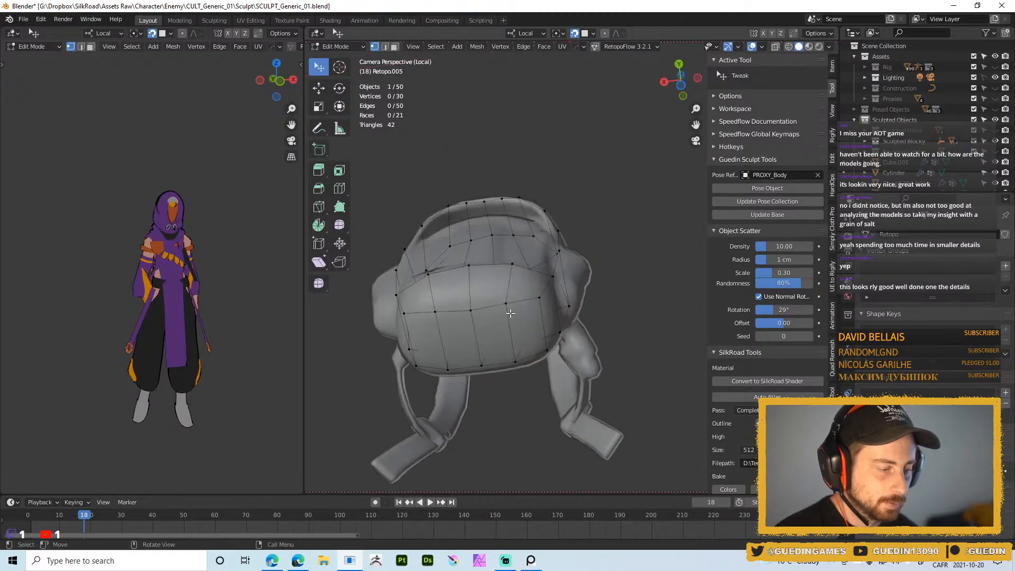
left_click(472, 295)
key("g")
left_click(479, 289)
middle_click_drag(490, 228, 484, 284)
left_click_drag(527, 243, 519, 250)
middle_click_drag(522, 276, 510, 196)
key("g")
left_click(510, 194)
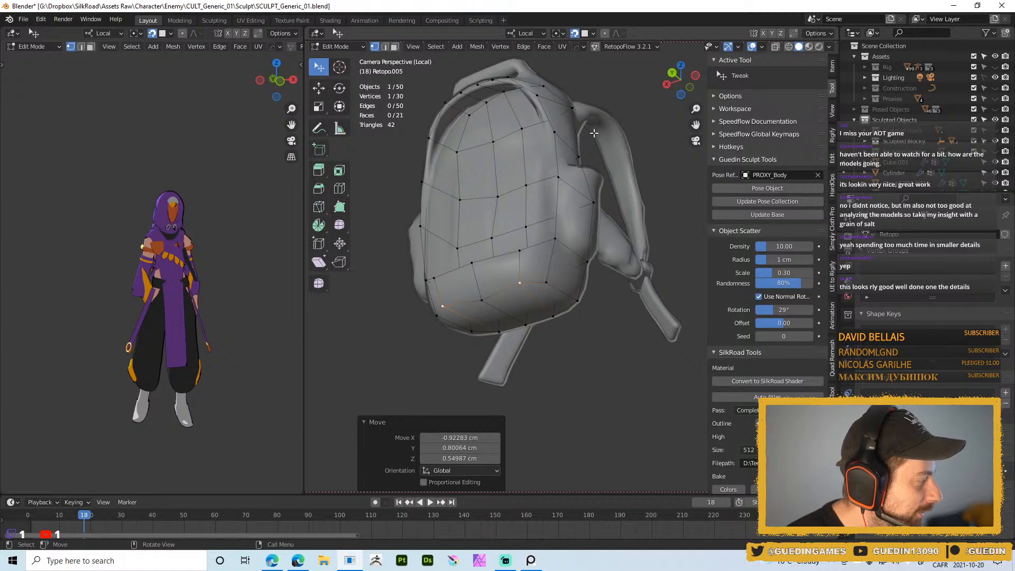
- Fine-tune the vertices across the lower front panel so the horizontal edge row follows the sculpt
middle_click_drag(531, 316, 502, 269)
key("g")
left_click(522, 285)
left_click_drag(502, 270, 494, 274)
middle_click_drag(494, 274, 515, 257)
left_click_drag(515, 257, 503, 258)
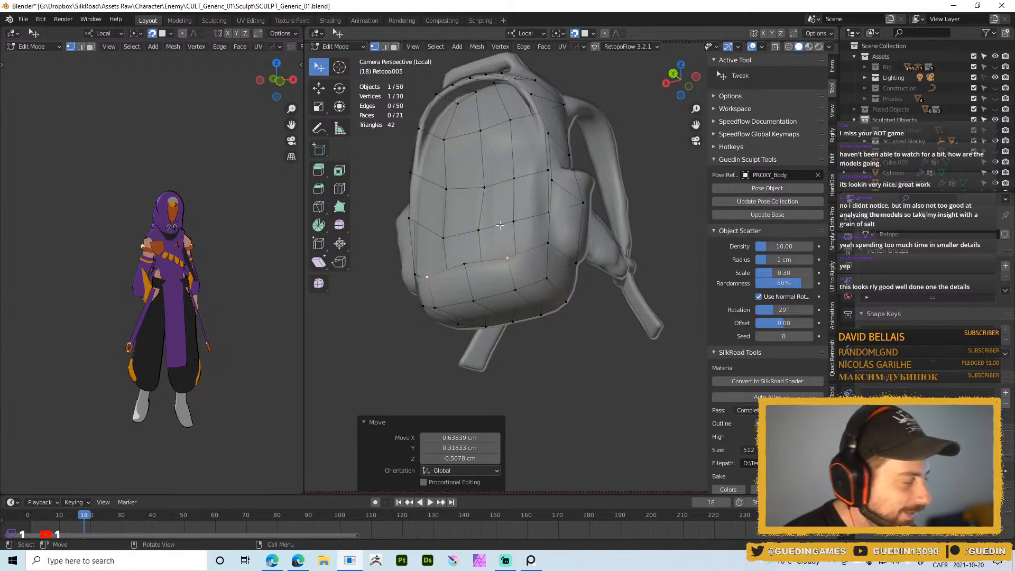
middle_click_drag(500, 225, 521, 259)
key("g")
left_click(508, 264)
key("g")
left_click(507, 263)
- Relax the vertex path along the front panel's upper arch and adjust the arch's corner vertices
left_click(495, 164)
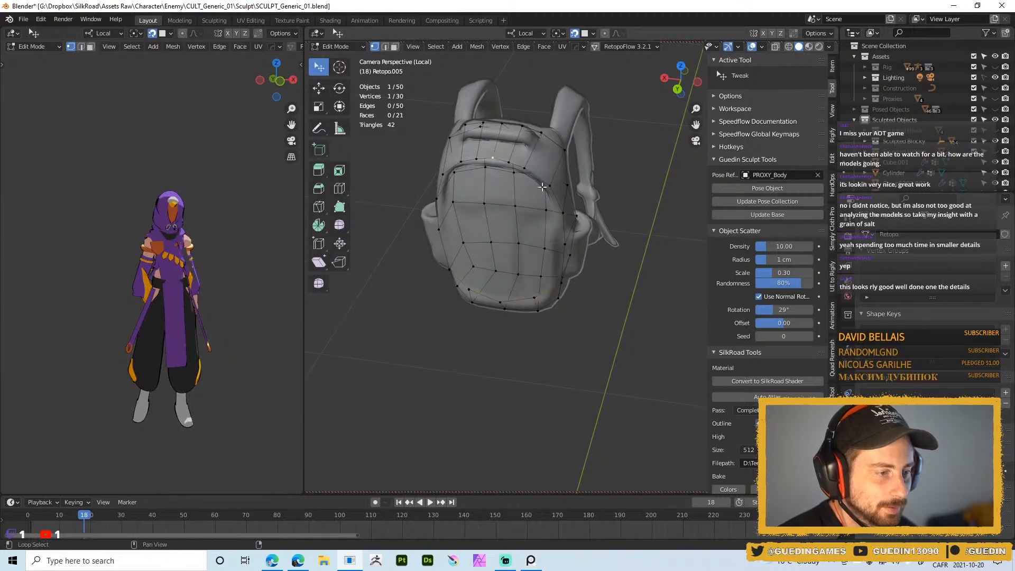
middle_click_drag(552, 228, 558, 207)
left_click(564, 217, "ctrl")
key("alt+q")
left_click(573, 207)
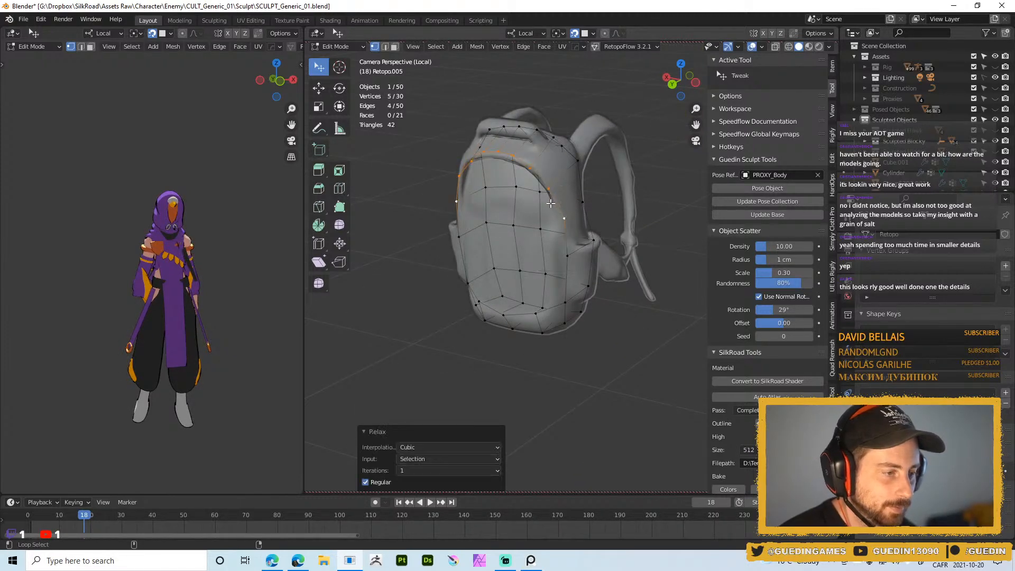
middle_click_drag(515, 182, 529, 173)
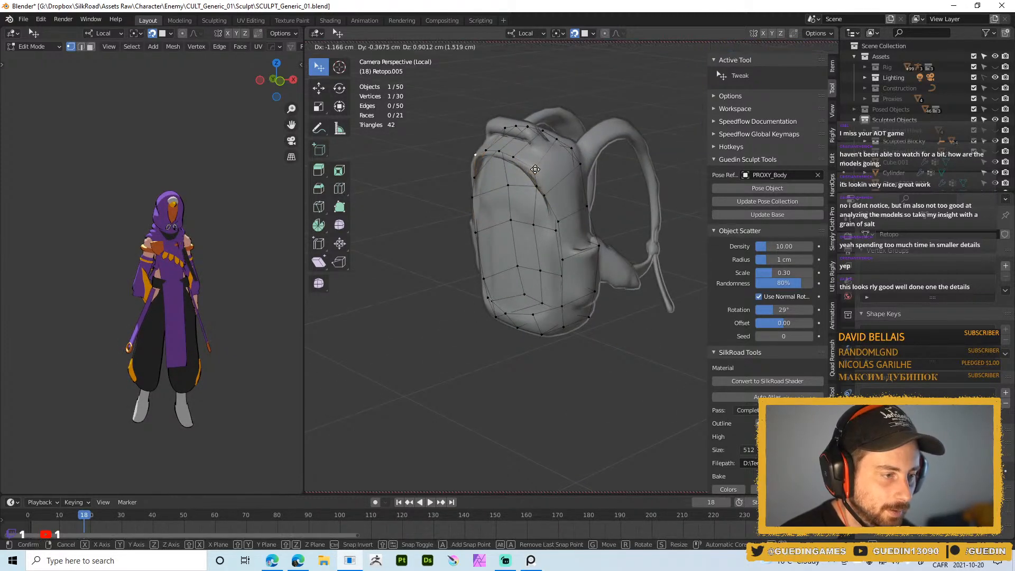
left_click(550, 194)
left_click_drag(554, 193, 548, 194)
middle_click_drag(552, 196, 508, 228)
- Relax the vertex path running from the backpack's top down its upper side and nudge a vertex near the strap
middle_click_drag(559, 108, 589, 192)
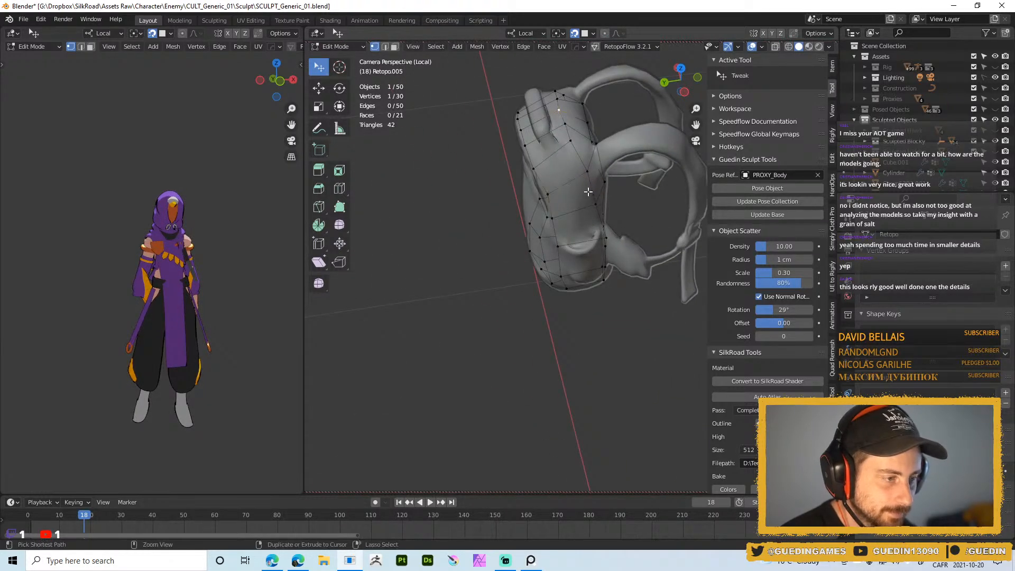
left_click(588, 176, "ctrl")
key("alt+q")
left_click(588, 195)
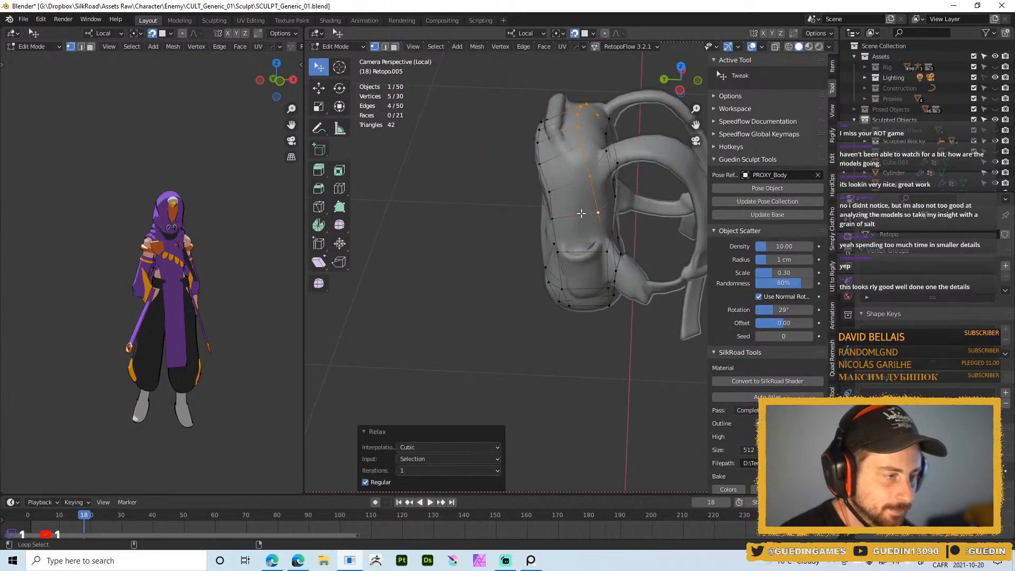
middle_click_drag(587, 168, 532, 206)
left_click_drag(575, 162, 571, 164)
key("alt+q")
left_click(602, 164)
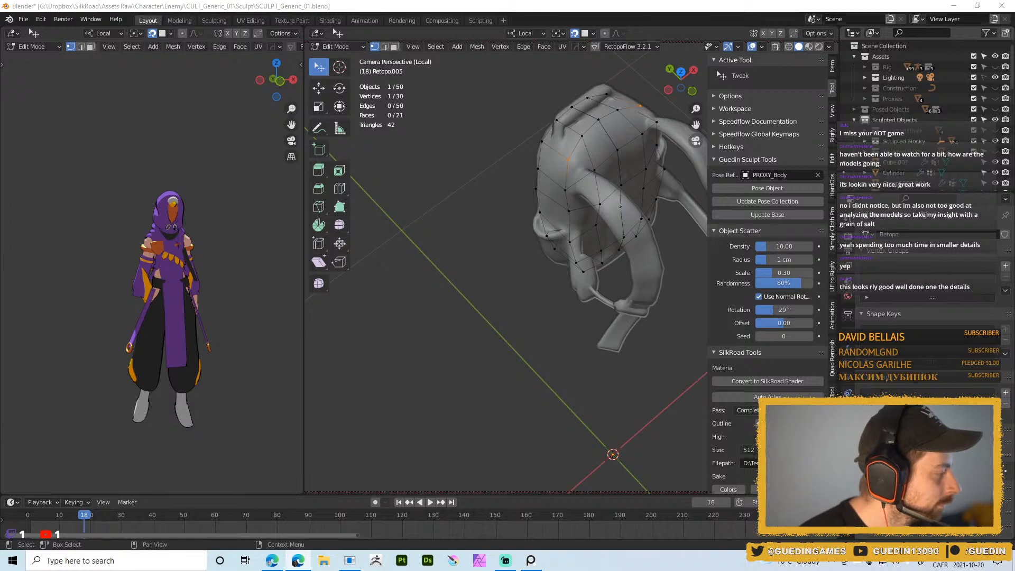
- Extrude the edge at the front panel's top centre downward twice over the open middle of the panel
middle_click_drag(578, 127, 565, 204)
key("Tab")
mouse_move(580, 171)
middle_mouse_down()
mouse_move(587, 186)
mouse_move(550, 211)
mouse_move(554, 226)
mouse_move(568, 175)
mouse_move(550, 150)
mouse_move(559, 222)
middle_mouse_up()
key("Tab")
scroll(568, 175, "up", 3)
key("2")
left_click(539, 127)
middle_click_drag(554, 165, 541, 139)
key("e")
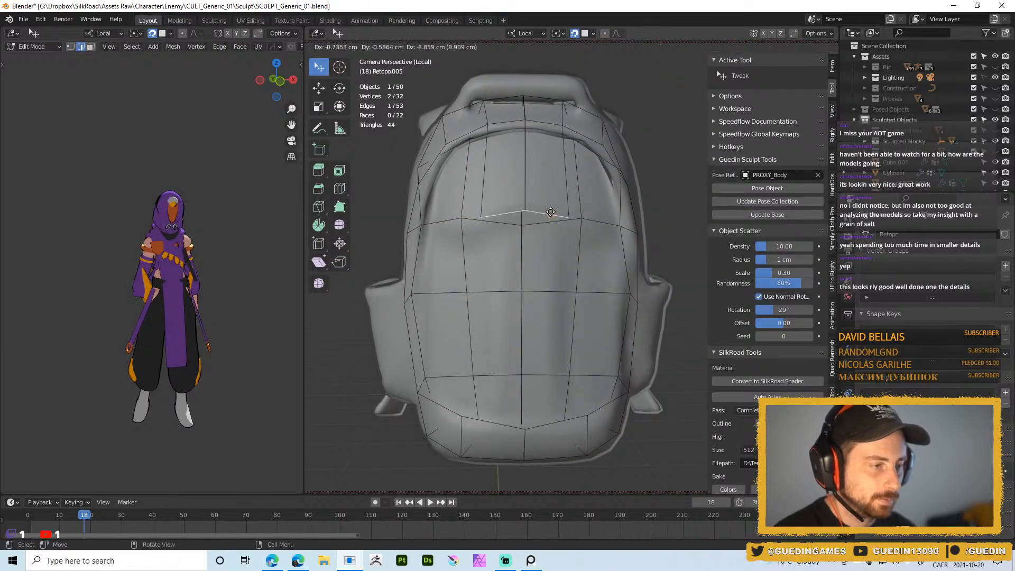
left_click(550, 217)
key("e")
left_click(560, 351)
- Dissolve the strip's intermediate edge and merge its lower vertices into the front panel's bottom row
middle_click_drag(558, 310, 531, 257, "shift")
left_click(541, 186)
key("ctrl+x")
key("1")
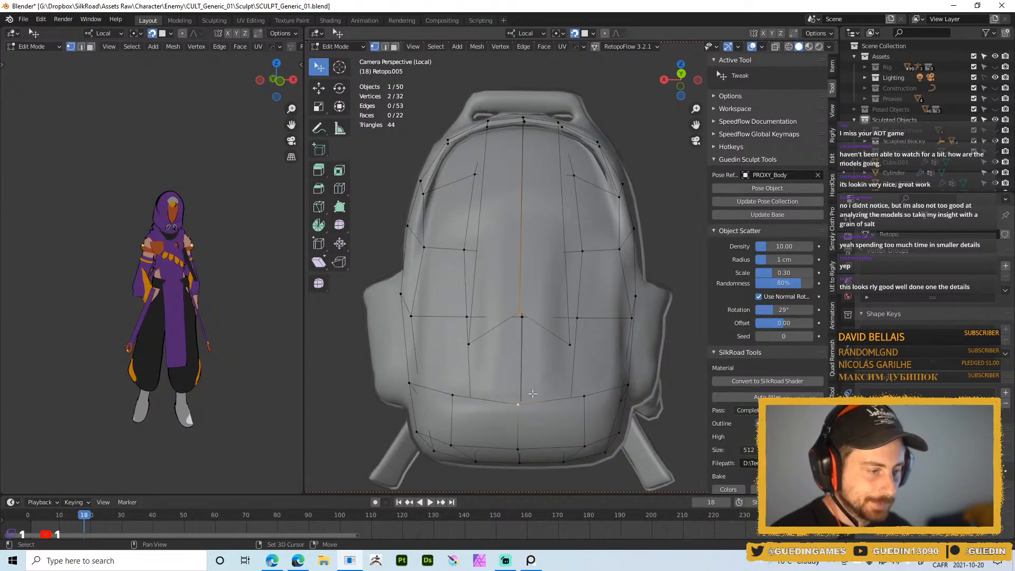
key("ctrl+x")
left_click(573, 362)
key("m")
key("l")
- Align the front panel's centre edge loop along the mirror plane
middle_click_drag(527, 375, 548, 194)
left_click(503, 238, "alt")
scroll(519, 225, "down", 2)
key("alt+x")
left_click(471, 322)
key("alt+a")
scroll(524, 296, "up", 2)
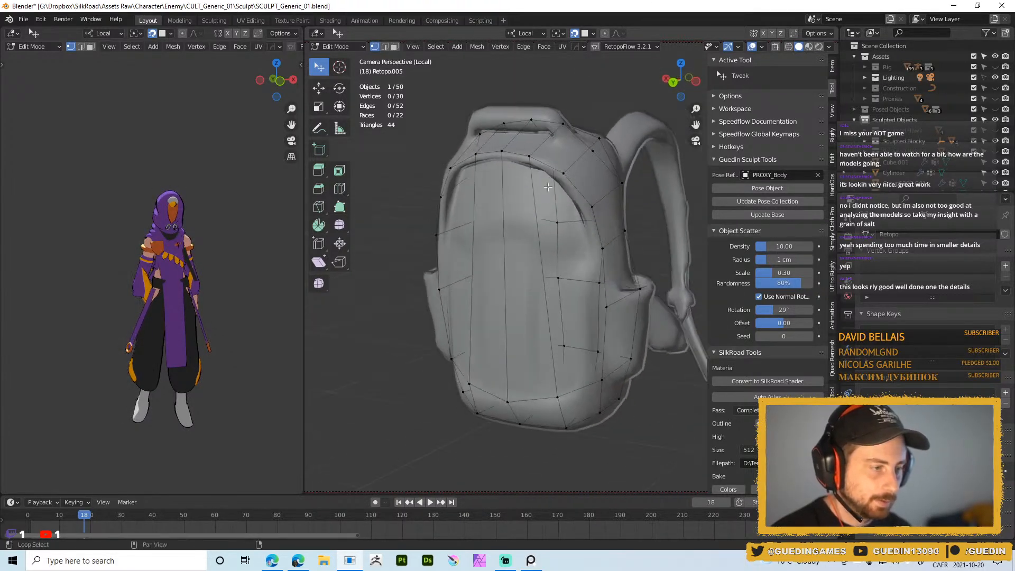
- Add three horizontal loop cuts to the front panel's centre strip and fill the gaps beside it with faces
key("ctrl+r")
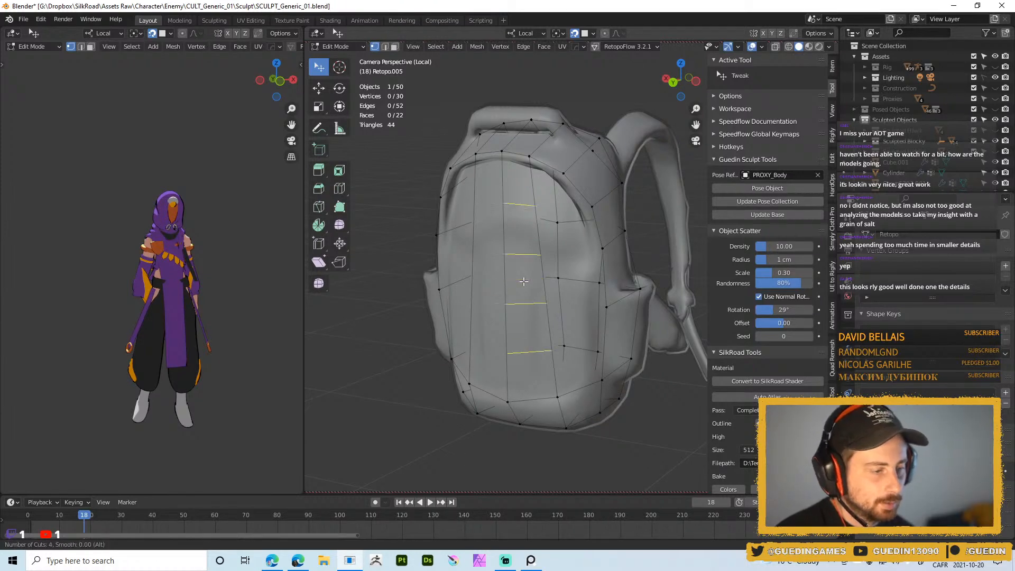
left_click(524, 281)
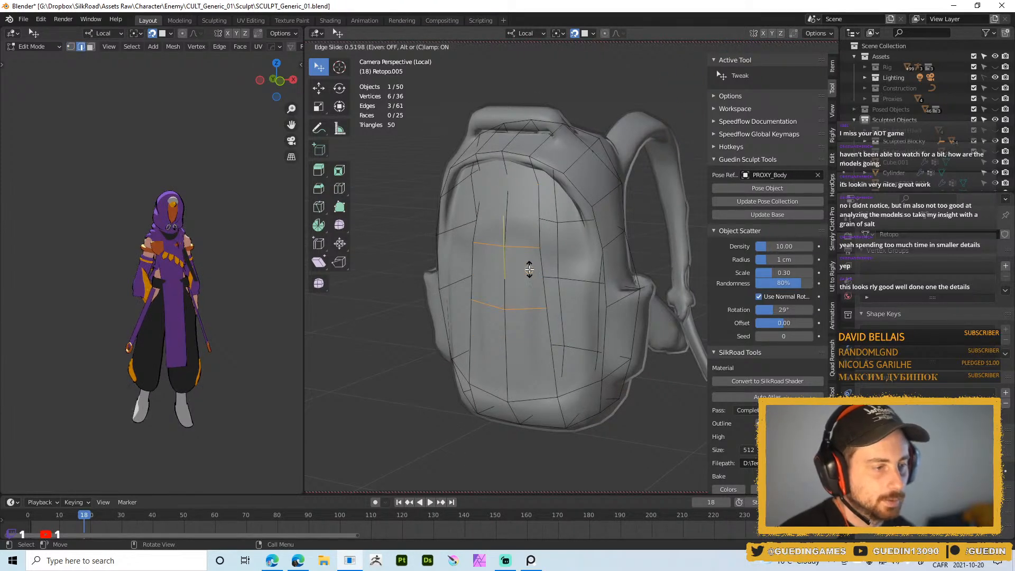
right_click(529, 270)
middle_click_drag(533, 185, 551, 166)
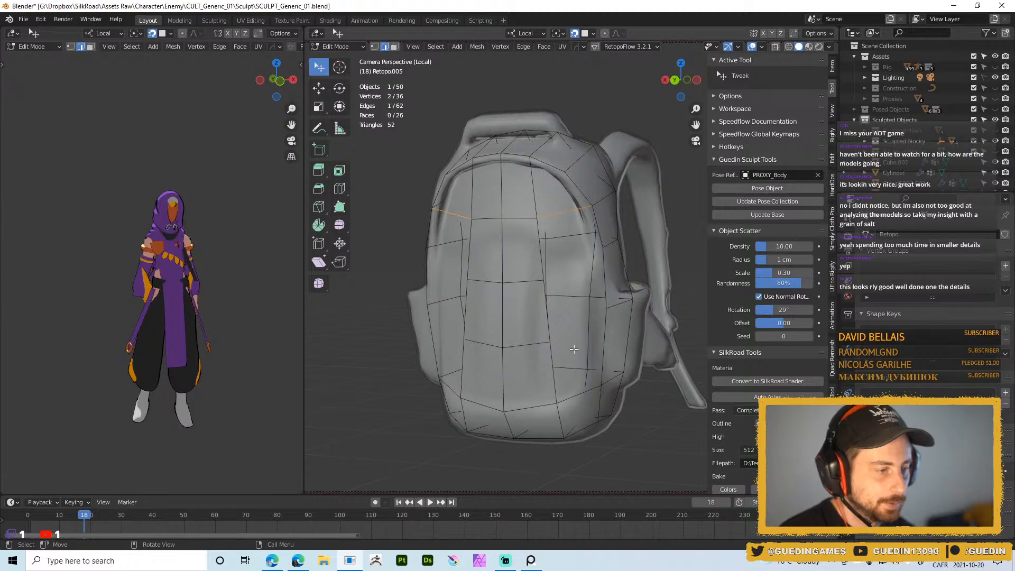
scroll(489, 281, "down", 4)
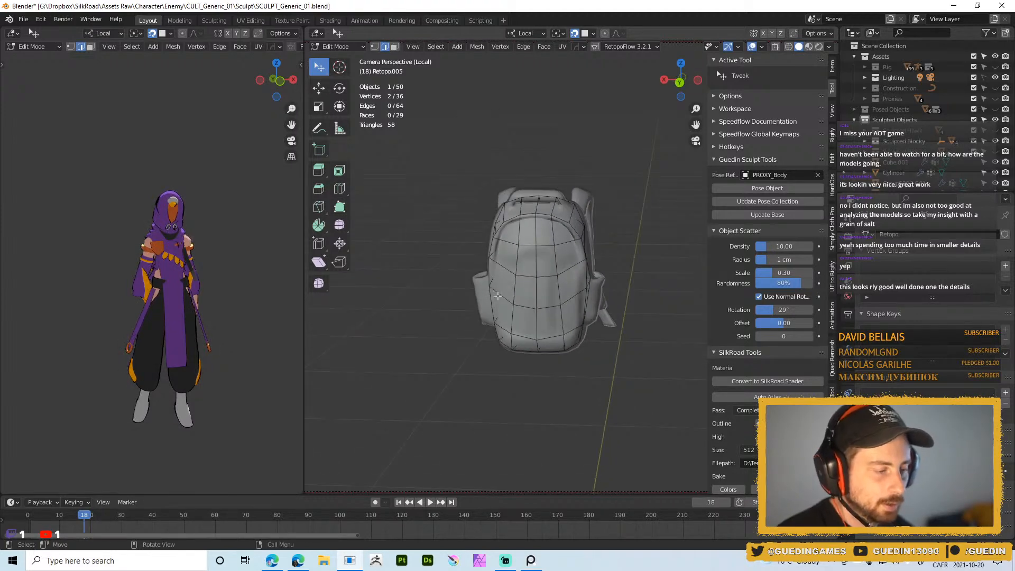
left_click_drag(524, 249, 574, 273, "alt")
right_click_drag(575, 273, 623, 236)
right_click_drag(516, 254, 548, 239, "alt")
key("ctrl+Tab")
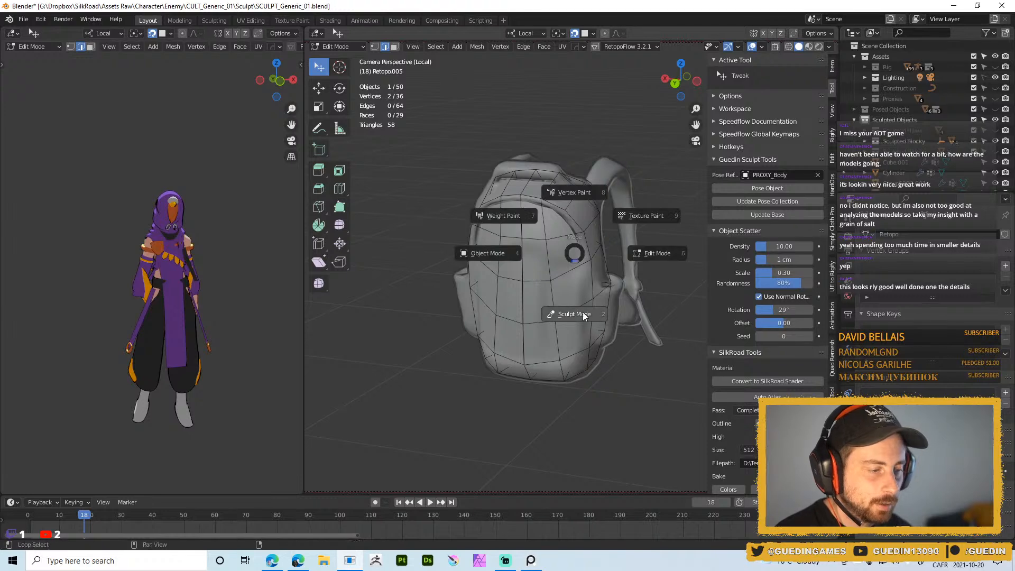
left_click(580, 308)
key("f")
key("Tab")
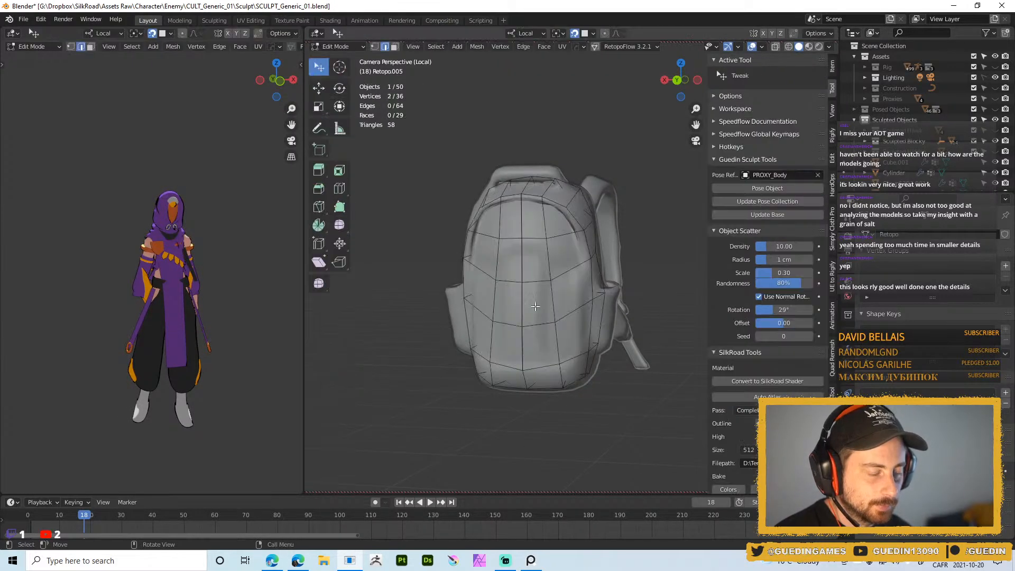
- Realign the front panel's centre vertices to the mirror plane and check the mesh in Object Mode
key("alt+x")
left_click(515, 335)
key("alt+a")
key("Tab")
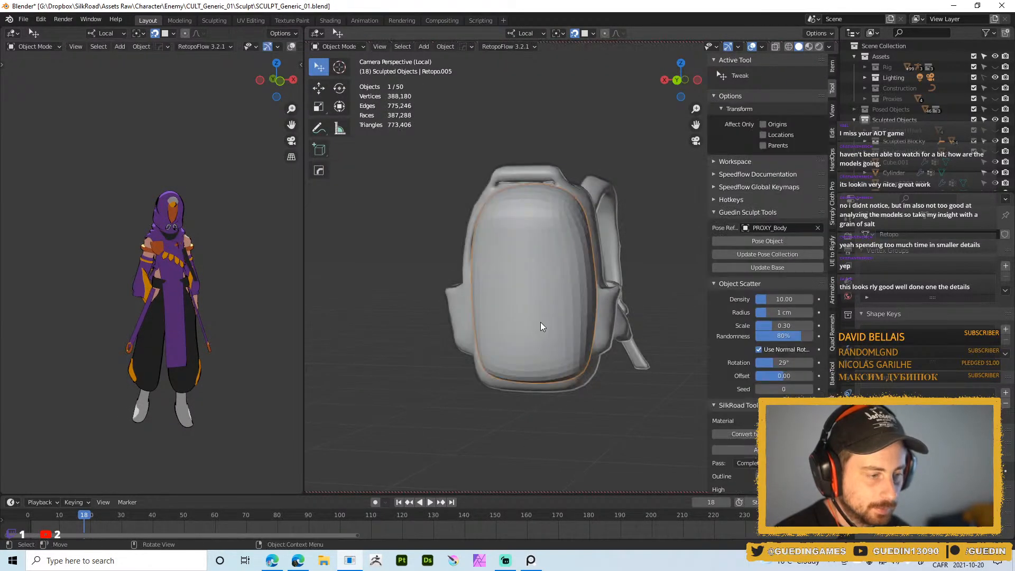
- Relax all vertices of the retopo mesh to even out its topology
key("Tab")
mouse_move(557, 294)
middle_mouse_down()
mouse_move(552, 269)
mouse_move(546, 297)
mouse_move(515, 305)
mouse_move(574, 318)
middle_mouse_up()
key("a")
key("alt+q")
left_click(603, 342)
- Try a Clay Strips stroke on the lower front of the retopo mesh in Sculpt Mode
key("ctrl+Tab")
left_click(571, 344)
key("bracketleft")
key("bracketleft")
key("bracketleft")
key("bracketleft")
key("shift+w")
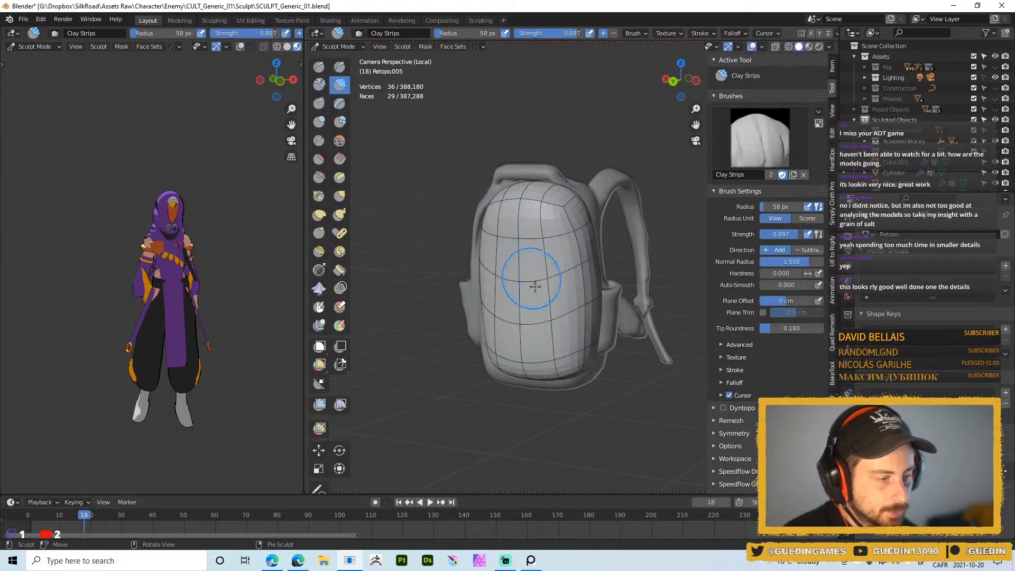
middle_click_drag(526, 268, 547, 256)
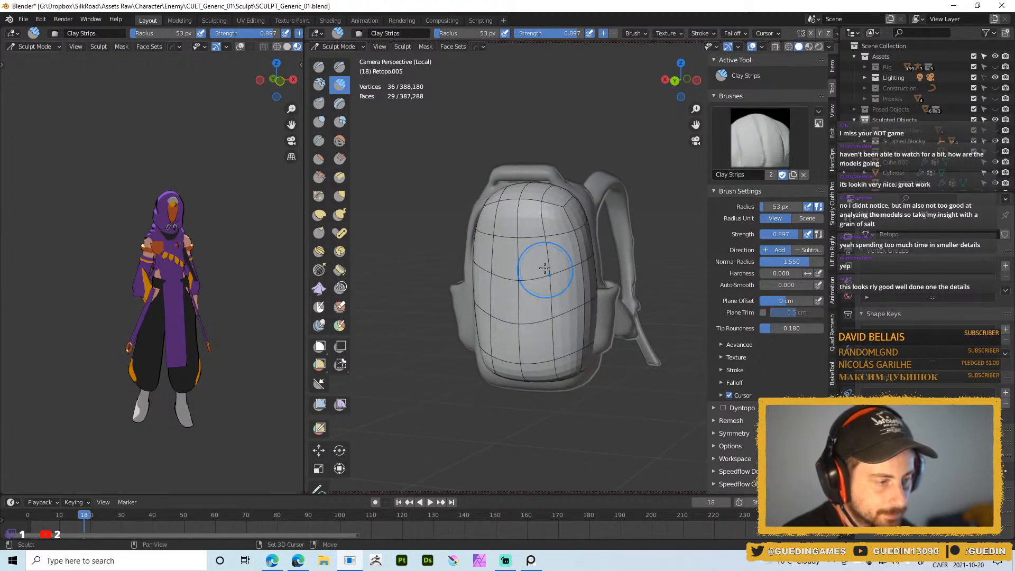
left_click_drag(553, 308, 551, 328)
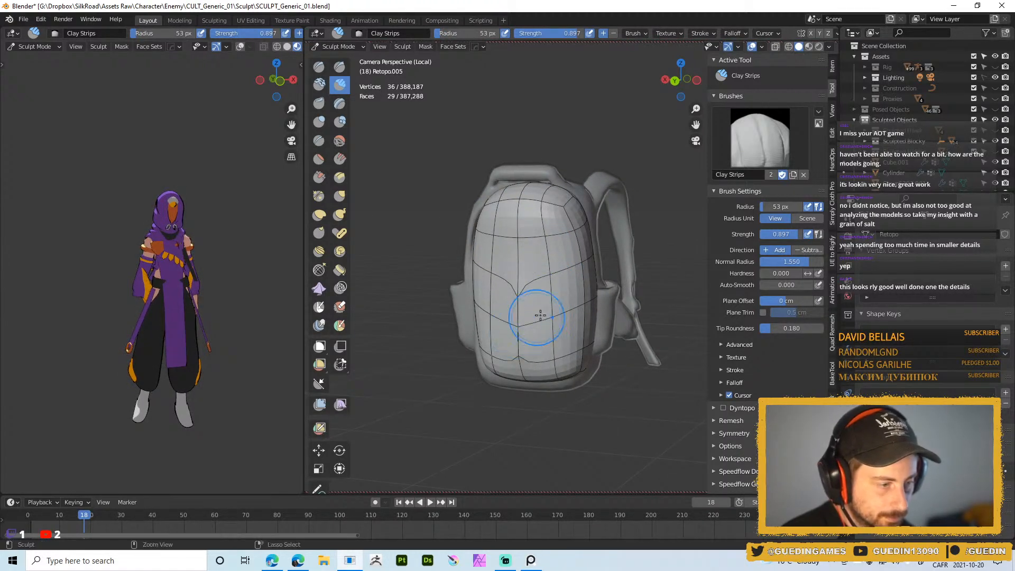
key("alt+x")
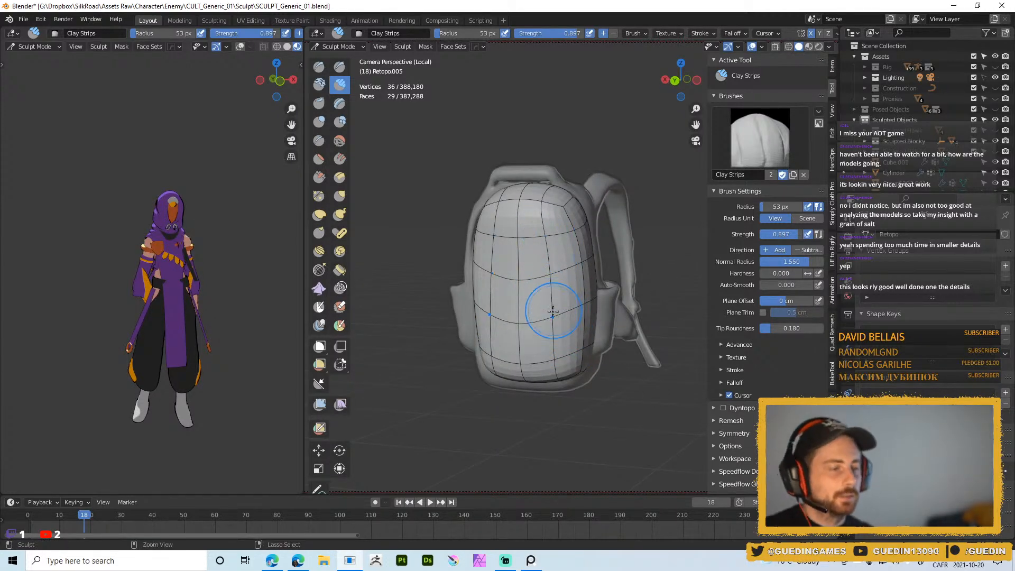
key("ctrl+Tab")
- Crease the vertical edge loop framing the backpack's front panel with a factor of 1
scroll(539, 233, "up", 2)
mouse_move(540, 233)
middle_mouse_down()
mouse_move(529, 260)
mouse_move(553, 269)
mouse_move(543, 279)
middle_mouse_up()
scroll(545, 265, "down", 3)
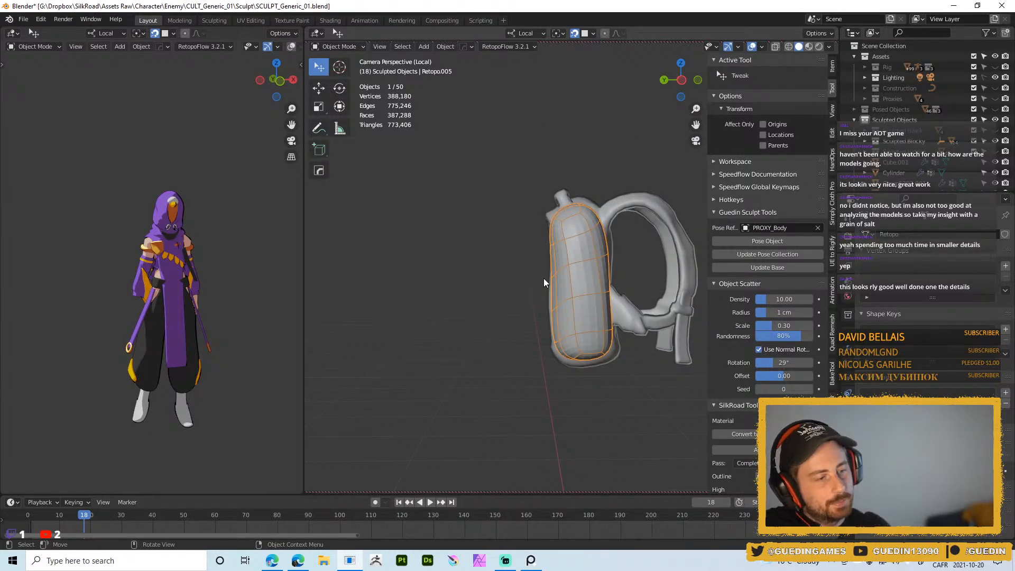
middle_click_drag(551, 270, 581, 236)
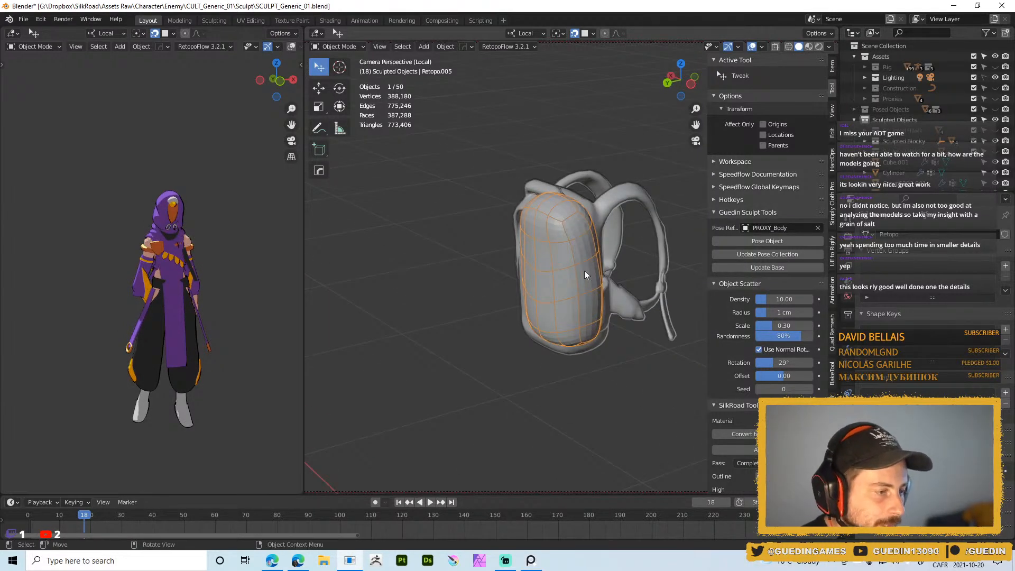
key("Tab")
middle_click_drag(603, 271, 571, 233)
scroll(541, 202, "up", 3)
middle_click_drag(541, 202, 605, 307)
left_click(600, 288, "ctrl")
key("shift+e")
left_click(658, 382)
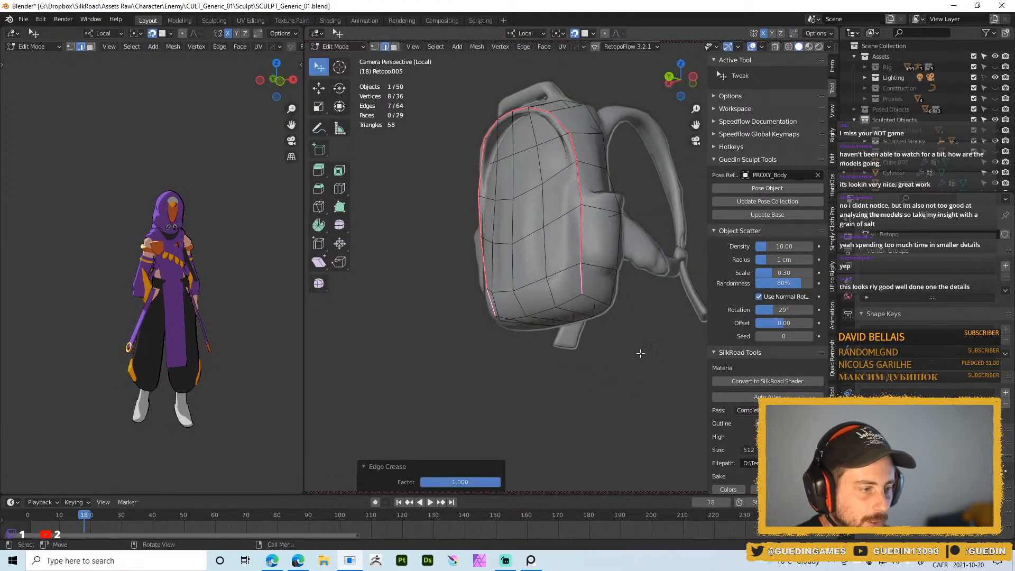
- Crease the horizontal edge loop near the backpack's bottom and check the smoothed shape in Object Mode
key("z")
left_click(542, 304)
middle_click_drag(574, 185, 554, 177)
key("alt+a")
middle_click_drag(536, 278, 529, 298)
left_click(535, 282, "alt")
key("shift+e")
left_click(668, 385)
key("alt+a")
middle_click_drag(562, 265, 602, 267)
key("Tab")
middle_click_drag(574, 330, 526, 271)
key("Tab")
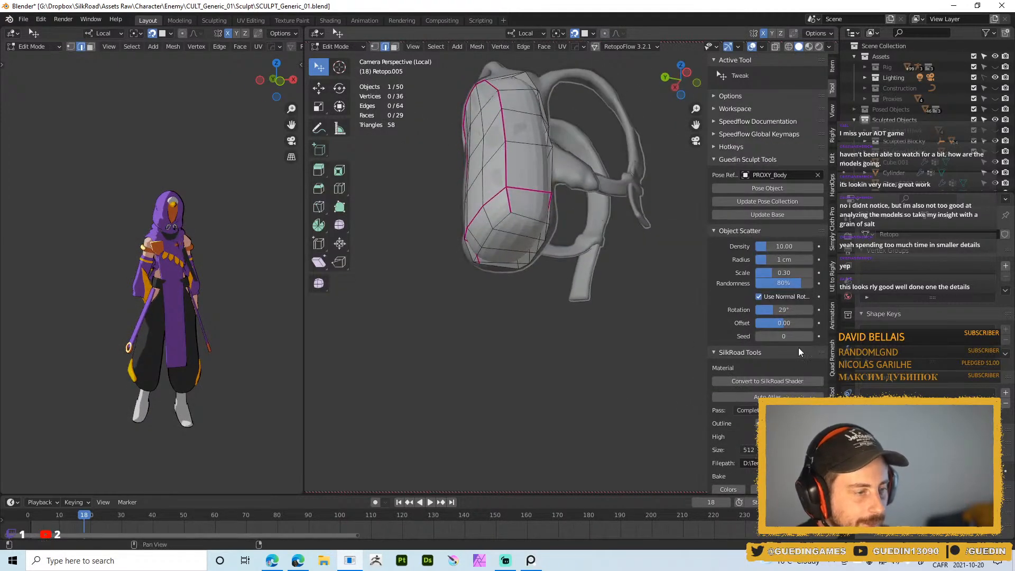
- Apply the Mirror modifier to the retopo mesh in Object Mode
left_click(849, 356)
middle_click_drag(529, 254, 678, 188)
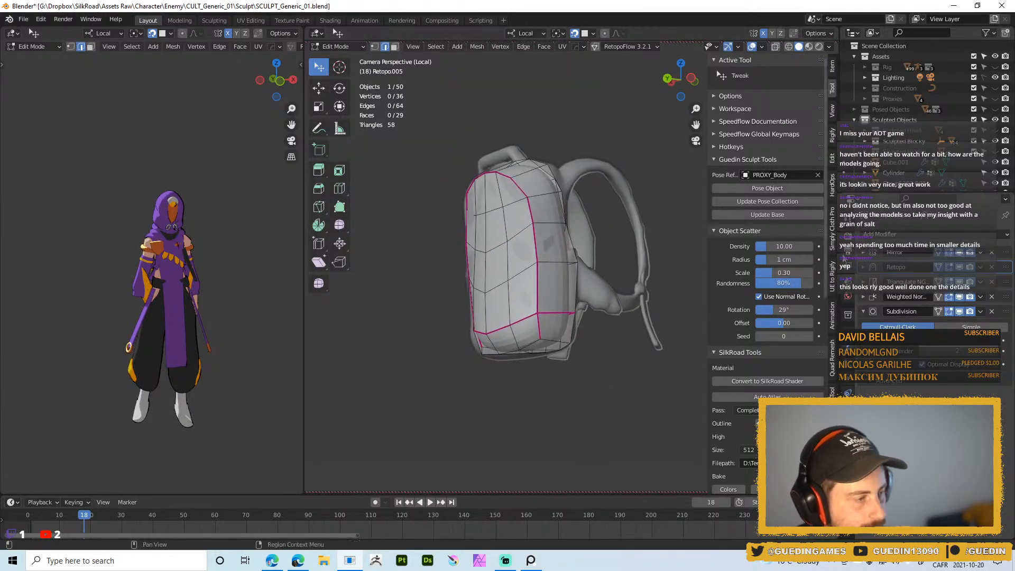
key("Tab")
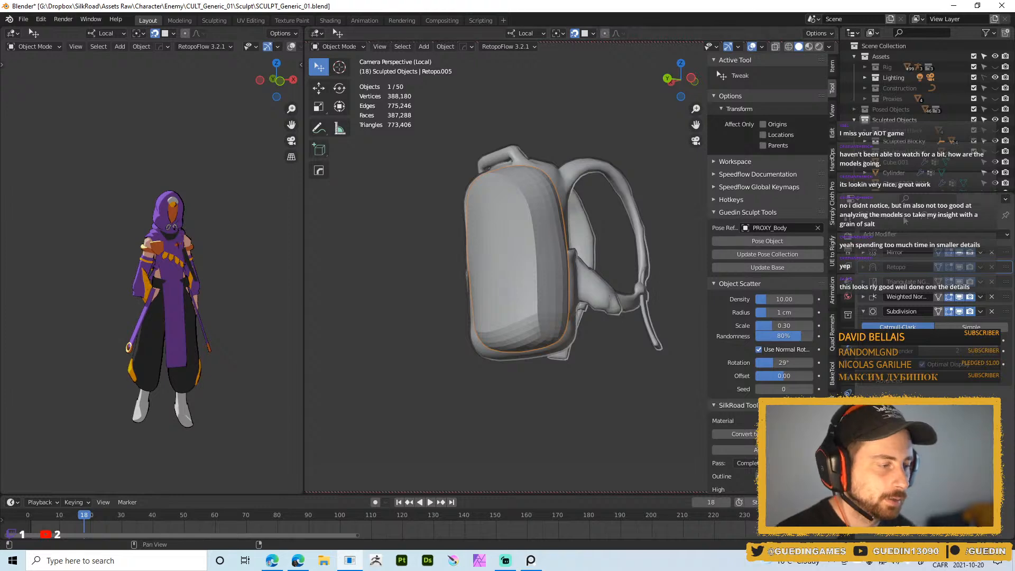
key("ctrl+a")
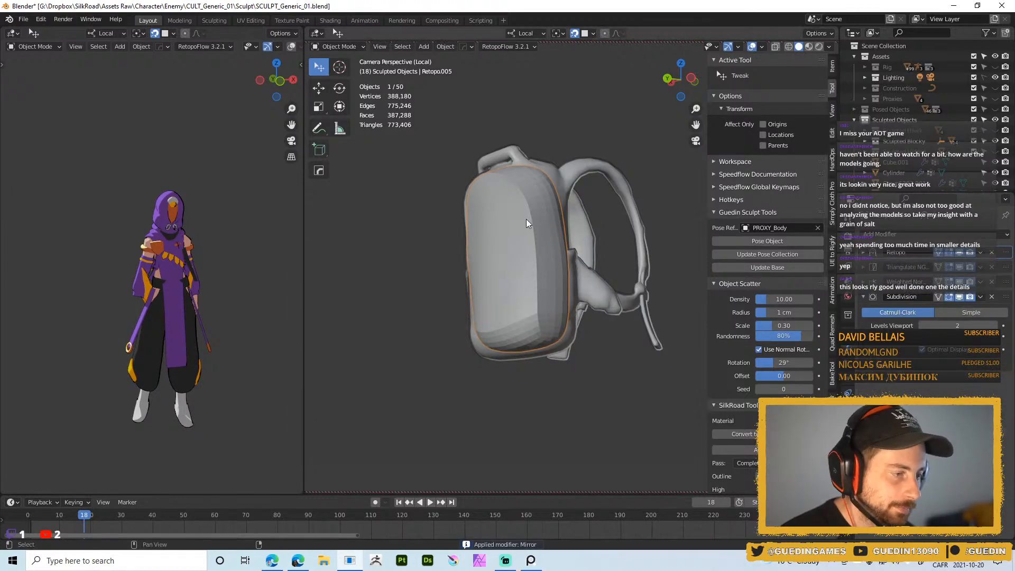
- Try to reshape the backpack's lower corners with the Grab brush in Sculpt Mode
key("ctrl+Tab")
mouse_move(537, 393)
middle_mouse_down()
mouse_move(532, 327)
mouse_move(543, 344)
middle_mouse_up()
key("g")
mouse_move(541, 338)
left_mouse_down()
mouse_move(537, 349)
mouse_move(593, 330)
left_mouse_up()
mouse_move(555, 349)
middle_mouse_down()
mouse_move(564, 369)
mouse_move(646, 341)
mouse_move(649, 353)
middle_mouse_up()
mouse_move(533, 329)
left_mouse_down()
mouse_move(511, 336)
mouse_move(573, 348)
mouse_move(535, 334)
mouse_move(614, 339)
left_mouse_up()
key("f")
left_click(491, 324)
key("f")
left_click(619, 334)
key("ctrl+z")
key("ctrl+z")
mouse_move(624, 322)
middle_mouse_down()
mouse_move(576, 328)
mouse_move(721, 339)
middle_mouse_up()
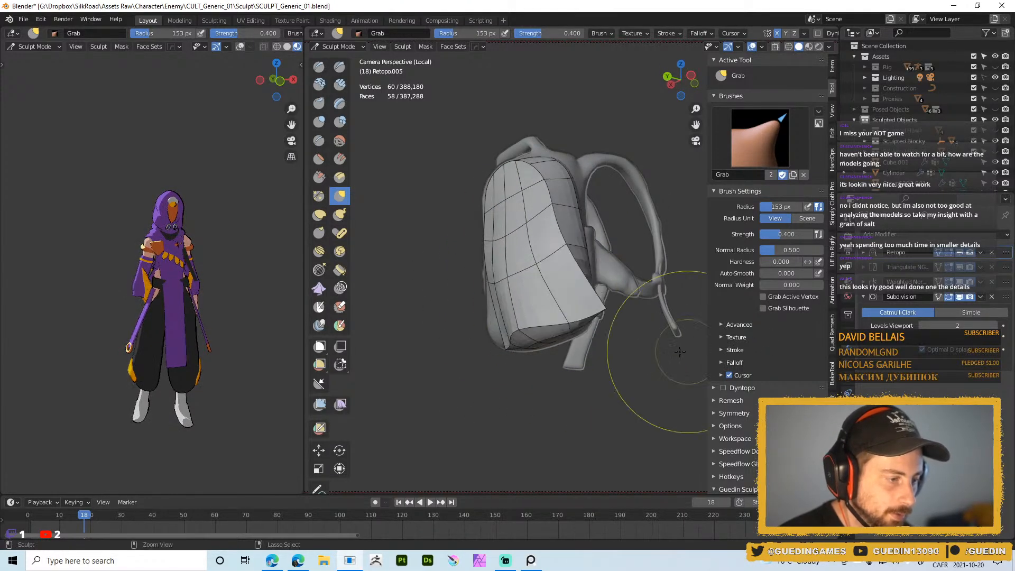
middle_click_drag(534, 312, 555, 314)
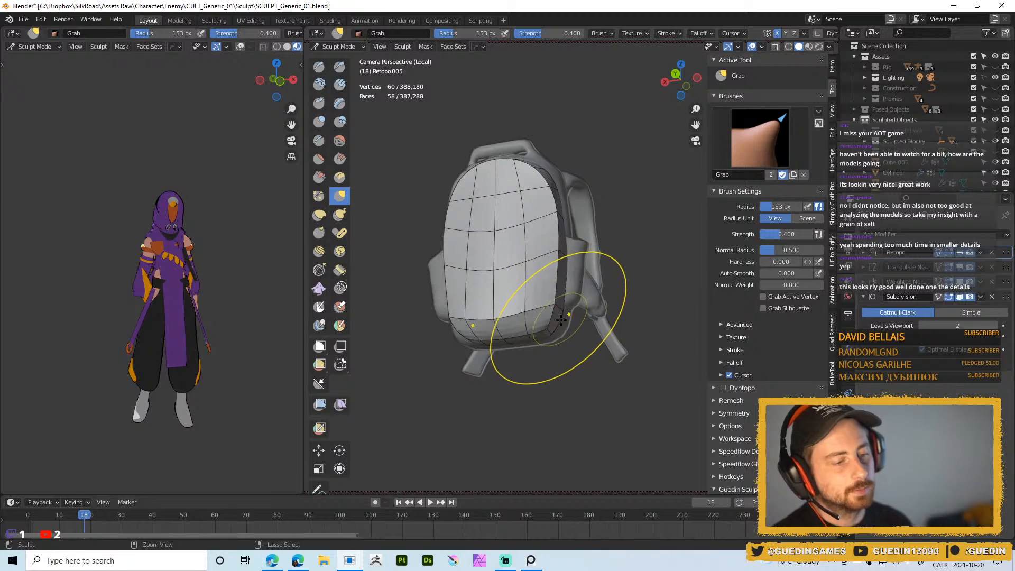
left_click_drag(559, 318, 549, 299)
- Return to Object Mode and apply the Retopo shrinkwrap modifier
middle_click_drag(543, 314, 494, 328)
key("ctrl+Tab")
key("ctrl+a")
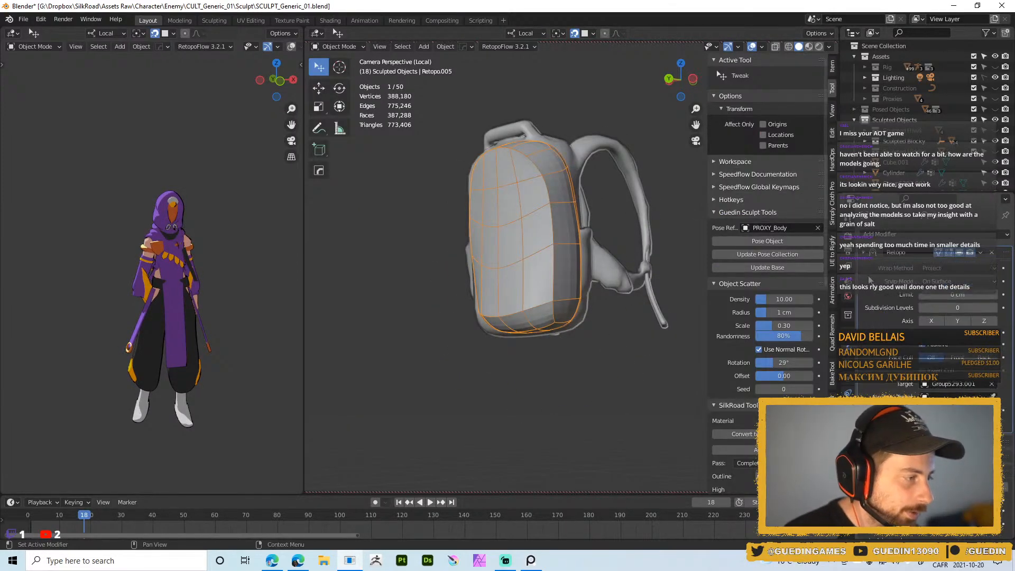
- Straighten the edge loops along the backpack's side with the Grab brush at radii of 58 and 99 px
key("ctrl+Tab")
mouse_move(561, 265)
middle_mouse_down()
mouse_move(577, 251)
mouse_move(568, 451)
mouse_move(573, 326)
mouse_move(582, 330)
middle_mouse_up()
key("f")
left_click(576, 334)
left_click_drag(553, 241, 574, 235)
key("f")
left_click(546, 184)
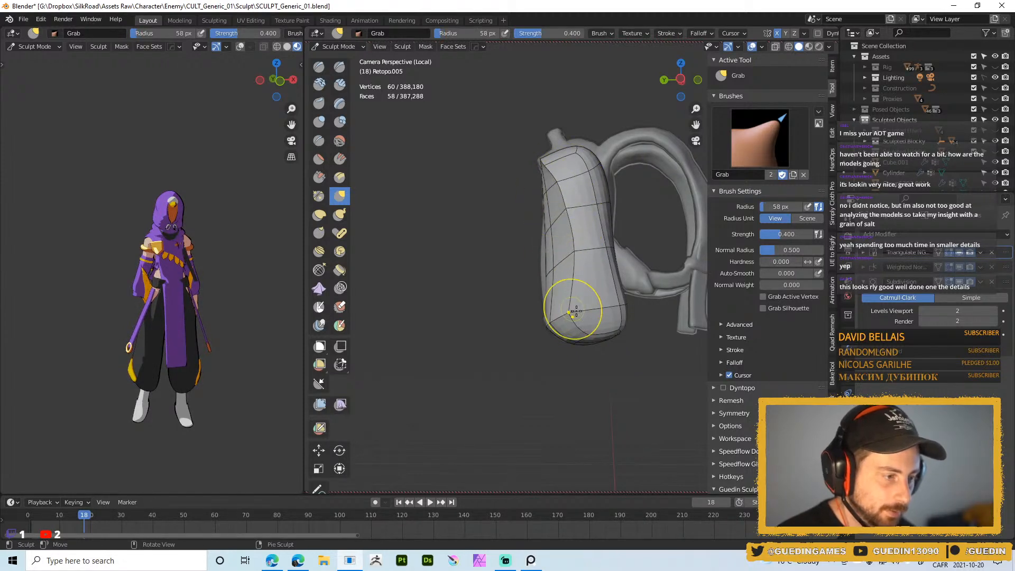
key("f")
left_click(531, 265)
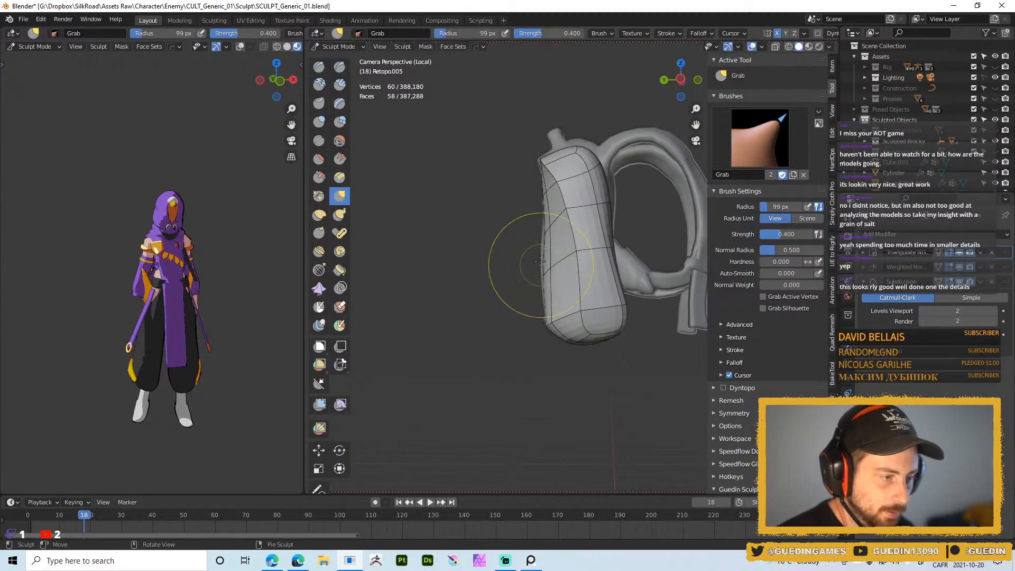
middle_click_drag(564, 234, 585, 245)
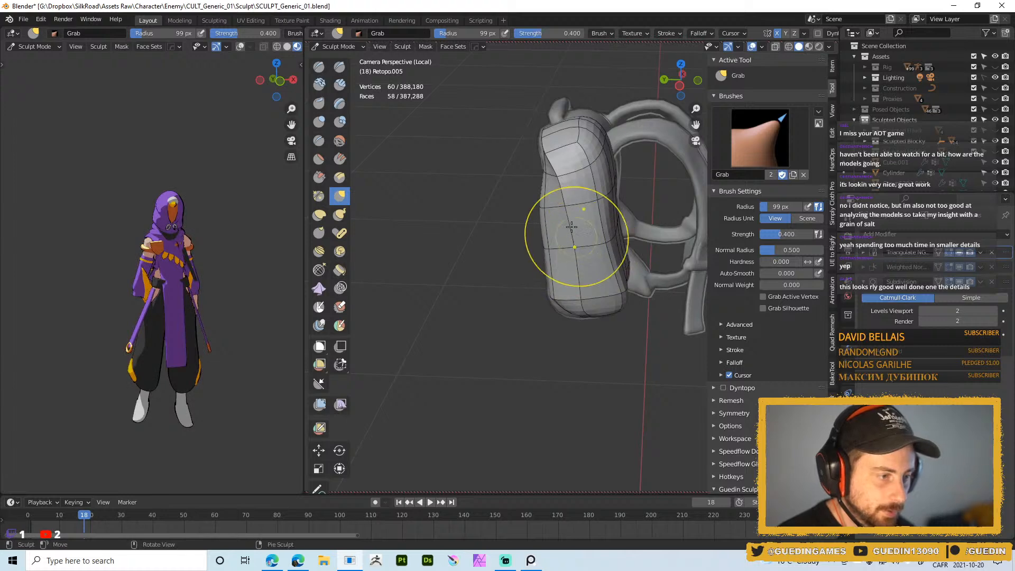
- Adjust the upper side corners of the backpack with the Grab brush at a 51 px radius
mouse_move(583, 179)
middle_mouse_down()
mouse_move(525, 183)
mouse_move(529, 194)
middle_mouse_up()
key("f")
left_click(564, 163)
left_click_drag(553, 158, 550, 155)
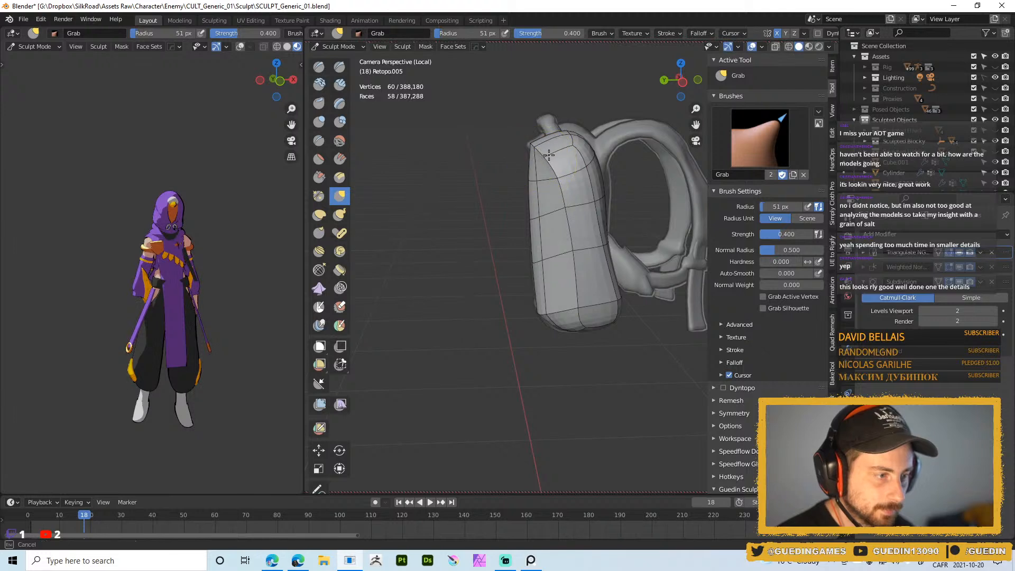
middle_click_drag(545, 146, 576, 211)
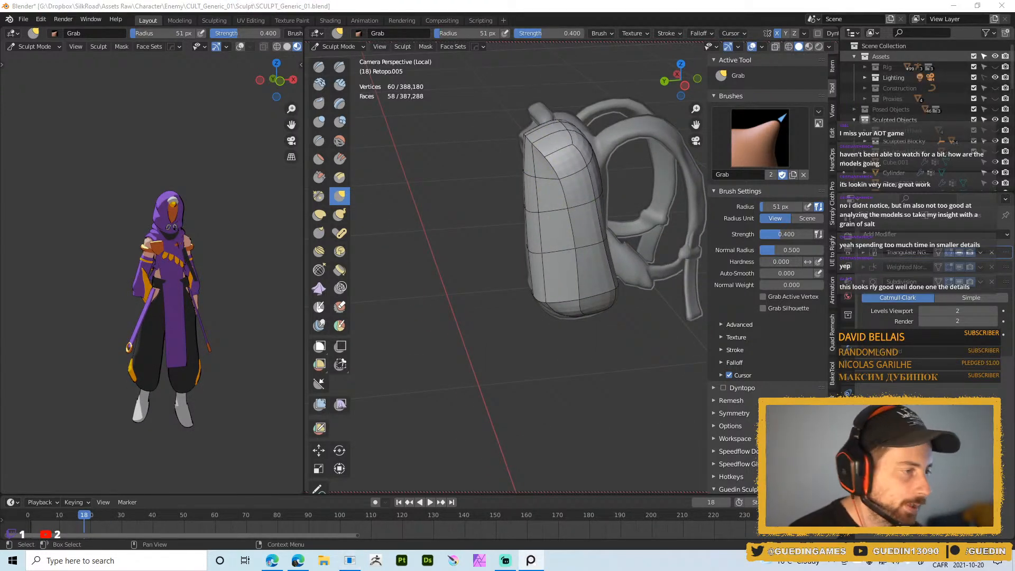
left_click_drag(560, 200, 644, 232)
middle_click_drag(561, 158, 513, 145)
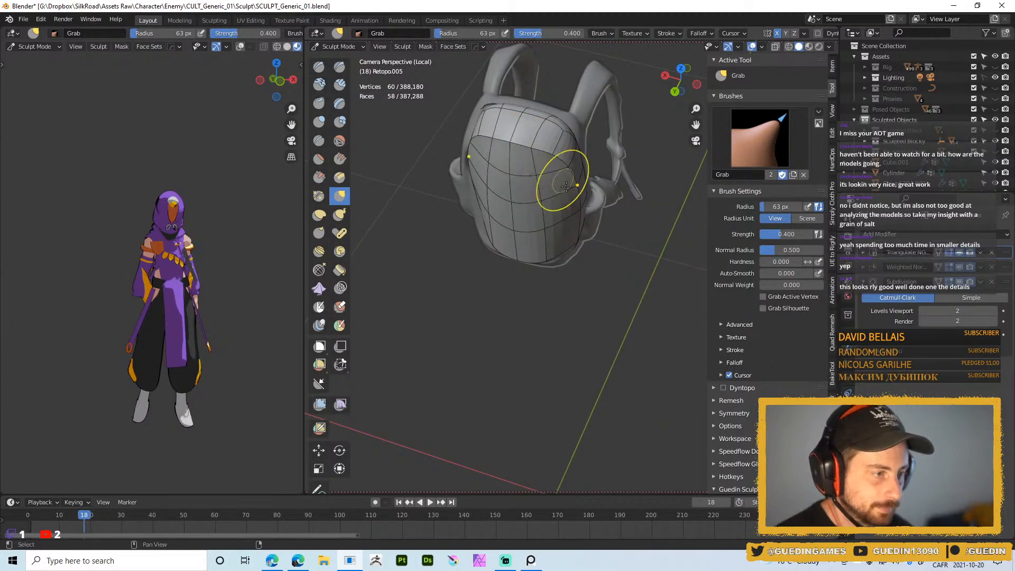
- Reshape the backpack's top front edge with the Grab brush at a 121 px radius
middle_click_drag(633, 173, 558, 146)
key("f")
left_click(623, 141)
left_click_drag(592, 139, 583, 132)
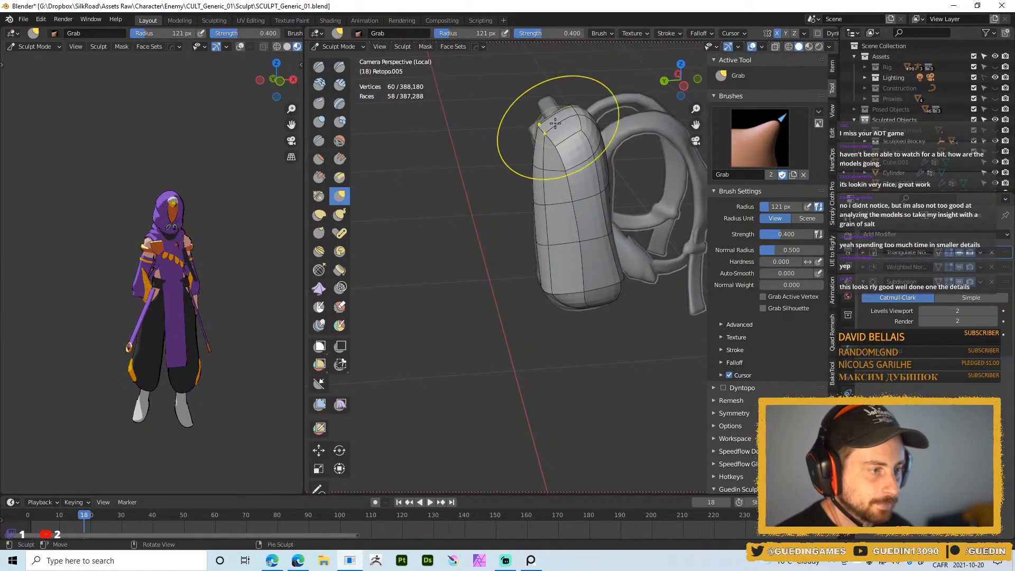
middle_click_drag(558, 126, 592, 146)
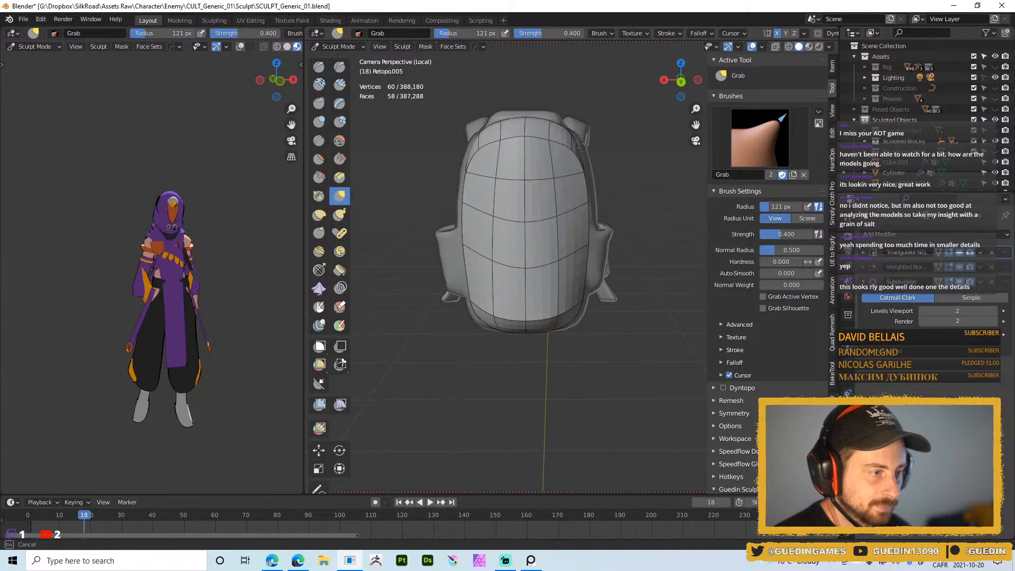
- Adjust the middle and lower parts of the backpack's outline with the Grab brush
middle_click_drag(591, 201, 581, 240)
mouse_move(650, 233)
middle_mouse_down()
mouse_move(538, 237)
mouse_move(554, 256)
middle_mouse_up()
key("f")
left_click(576, 248)
key("f")
left_click(593, 258)
left_click_drag(540, 256, 521, 257)
mouse_move(542, 327)
left_mouse_down()
mouse_move(537, 368)
mouse_move(538, 311)
left_mouse_up()
- Refine the backpack's body-facing side and lower edge with the Grab brush at a 70 px radius
middle_click_drag(594, 320, 579, 294)
key("f")
left_click(585, 351)
left_click_drag(596, 353, 595, 364)
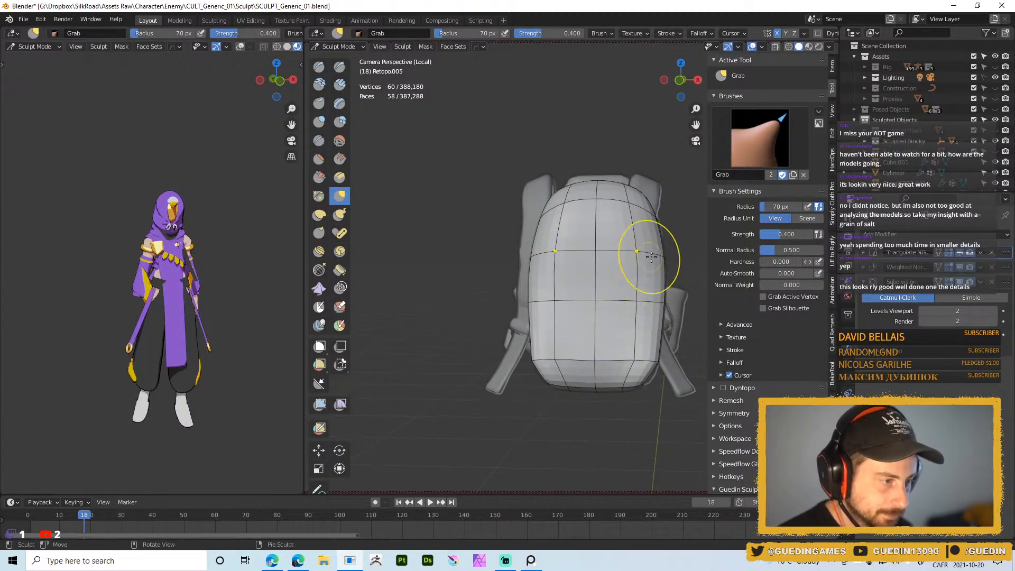
middle_click_drag(622, 259, 517, 285)
left_click_drag(514, 290, 520, 239)
mouse_move(504, 256)
middle_mouse_down()
mouse_move(515, 293)
mouse_move(568, 291)
mouse_move(450, 296)
middle_mouse_up()
- Leave Sculpt Mode, exit local view and hide the original sculpted backpack, Group5293.001
scroll(544, 298, "down", 4)
key("ctrl+Tab")
left_click(485, 291)
scroll(519, 283, "up", 3)
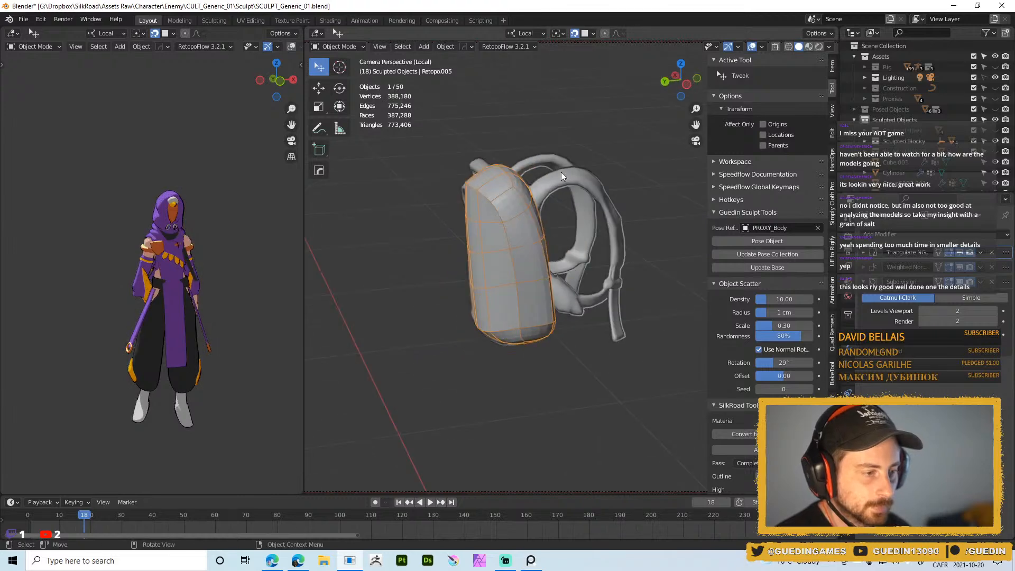
left_click(561, 172, "shift")
key("KP_Divide")
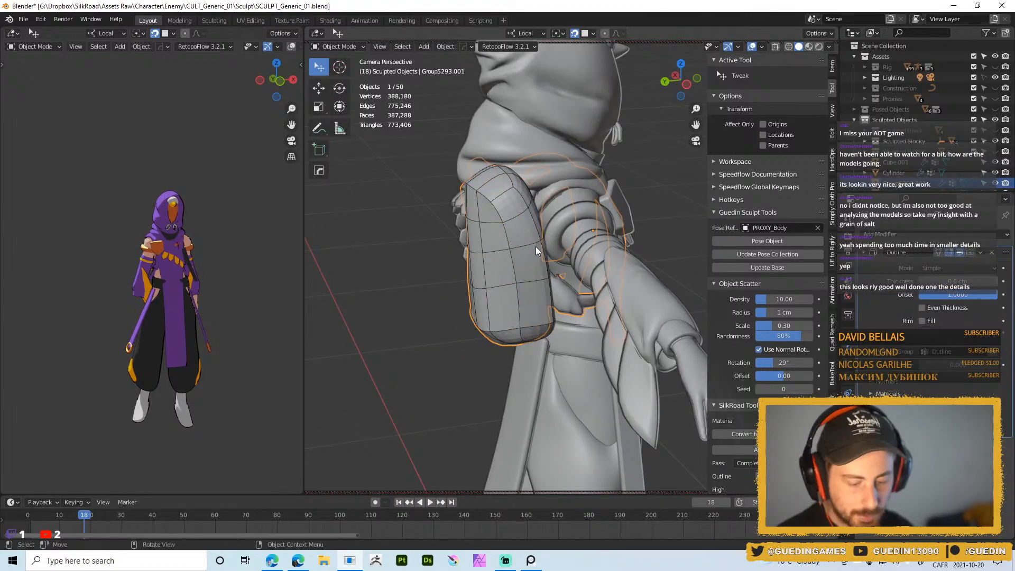
key("h")
- Fit the upper part of the retopo backpack against the character with the Grab brush
left_click(511, 273)
key("z")
left_click(553, 224)
scroll(525, 208, "down", 3)
mouse_move(525, 208)
middle_mouse_down()
mouse_move(533, 198)
mouse_move(489, 246)
mouse_move(533, 221)
mouse_move(512, 231)
mouse_move(498, 222)
middle_mouse_up()
key("ctrl+Tab")
left_click(509, 296)
key("f")
left_click(520, 220)
key("f")
left_click(548, 224)
left_click_drag(496, 222, 486, 216)
middle_click_drag(522, 239, 543, 233)
- Shape the lower part of the backpack around its braided trim with smaller Grab brush sizes
key("f")
left_click(525, 248)
mouse_move(525, 300)
left_mouse_down()
mouse_move(528, 310)
mouse_move(525, 291)
left_mouse_up()
mouse_move(520, 259)
middle_mouse_down()
mouse_move(533, 294)
mouse_move(507, 298)
mouse_move(555, 277)
middle_mouse_up()
key("f")
left_click(498, 279)
middle_click_drag(507, 313, 521, 307)
key("f")
left_click(502, 321)
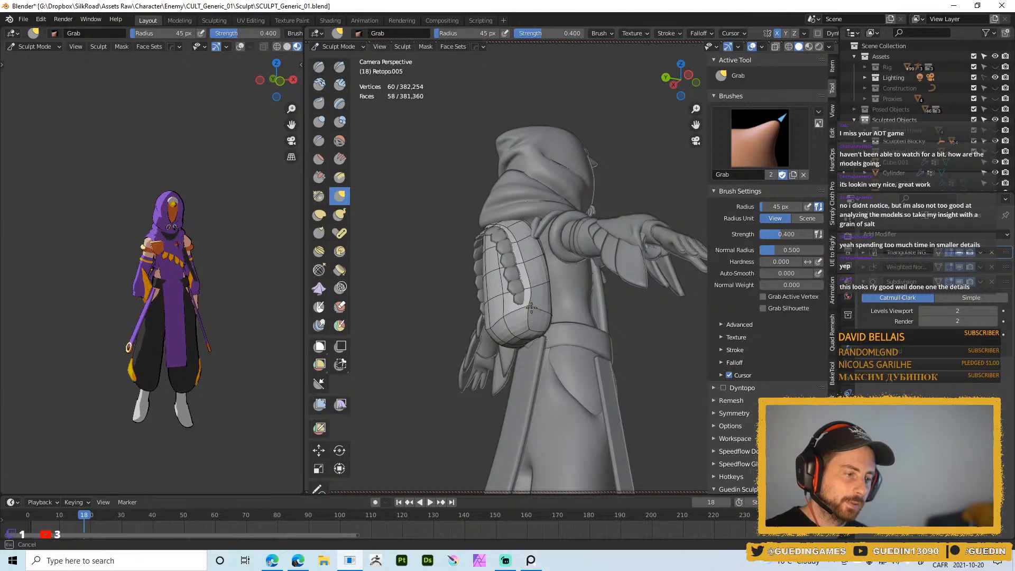
middle_click_drag(528, 306, 514, 333)
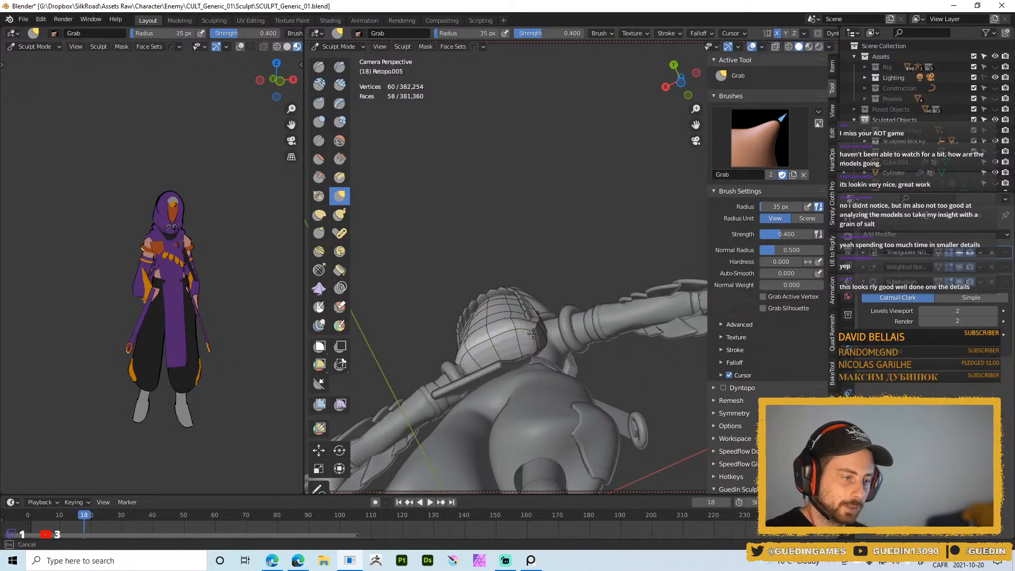
- Adjust the backpack's bottom near the waist with the Grab brush at radii of 123 and 68 px
mouse_move(519, 330)
middle_mouse_down()
mouse_move(519, 362)
mouse_move(530, 321)
mouse_move(408, 318)
mouse_move(444, 323)
middle_mouse_up()
key("f")
left_click(530, 309)
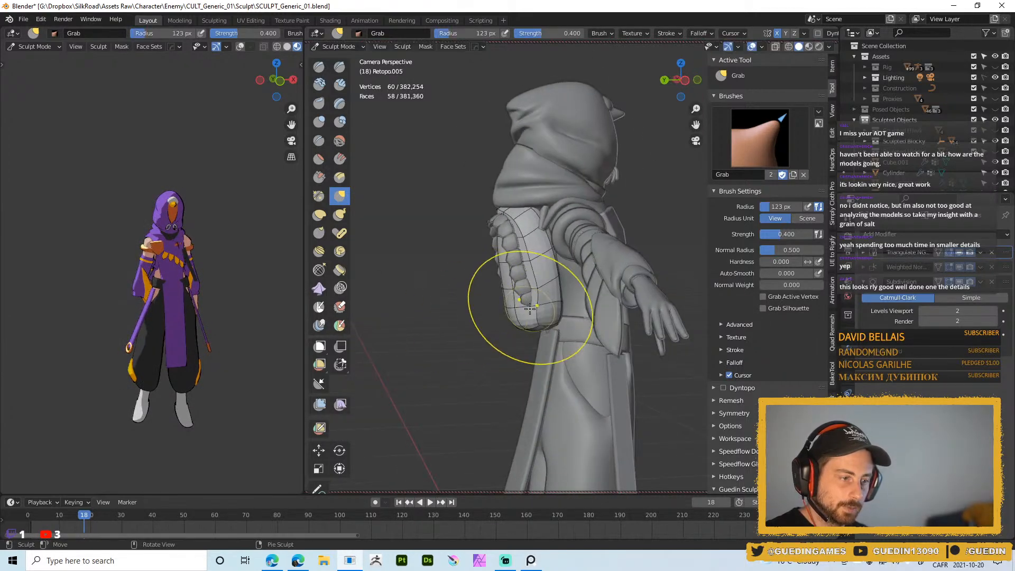
middle_click_drag(563, 309, 535, 316)
key("f")
left_click(556, 303)
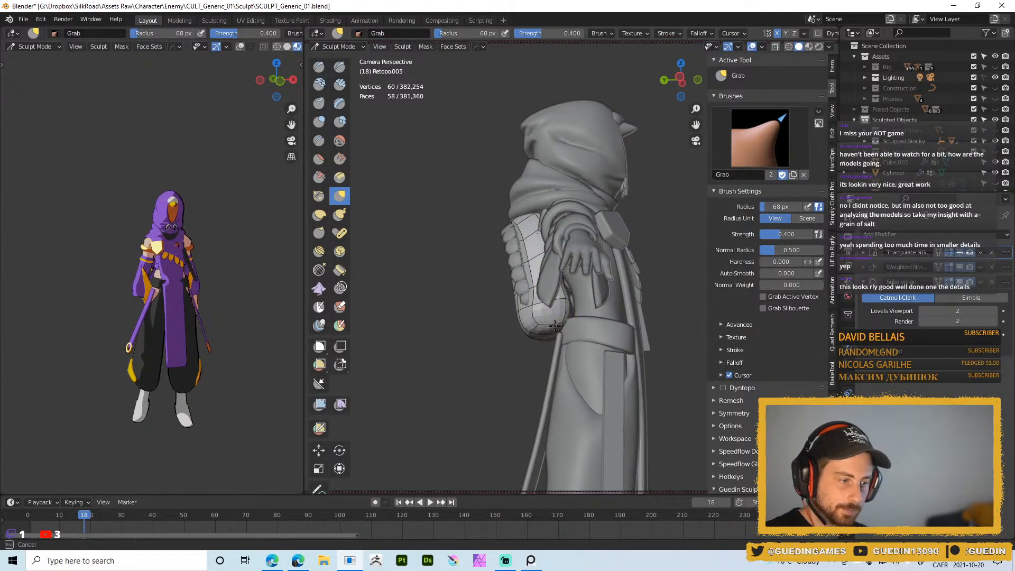
mouse_move(552, 306)
middle_mouse_down()
mouse_move(564, 279)
mouse_move(555, 306)
mouse_move(627, 301)
mouse_move(585, 313)
mouse_move(517, 249)
mouse_move(470, 317)
middle_mouse_up()
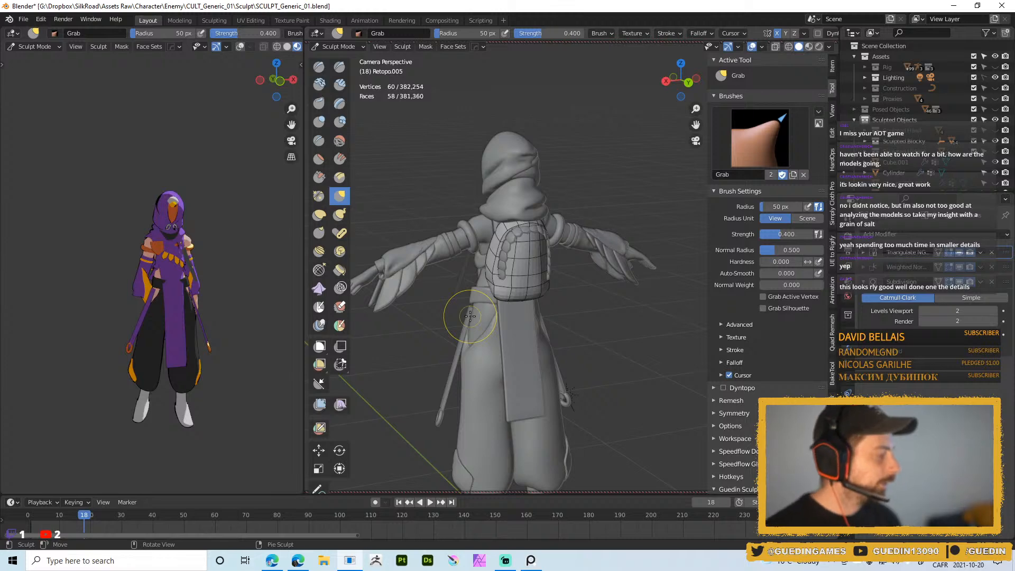
- Return to Object Mode and inspect the backpack's fit on the character from behind and the side
middle_click_drag(513, 258, 460, 270)
scroll(512, 263, "up", 1)
mouse_move(558, 229)
middle_mouse_down()
mouse_move(598, 241)
mouse_move(545, 256)
mouse_move(554, 276)
mouse_move(586, 271)
mouse_move(493, 274)
mouse_move(554, 172)
mouse_move(574, 227)
mouse_move(446, 271)
mouse_move(424, 257)
middle_mouse_up()
key("ctrl+Tab")
left_click(515, 283)
left_click(586, 270)
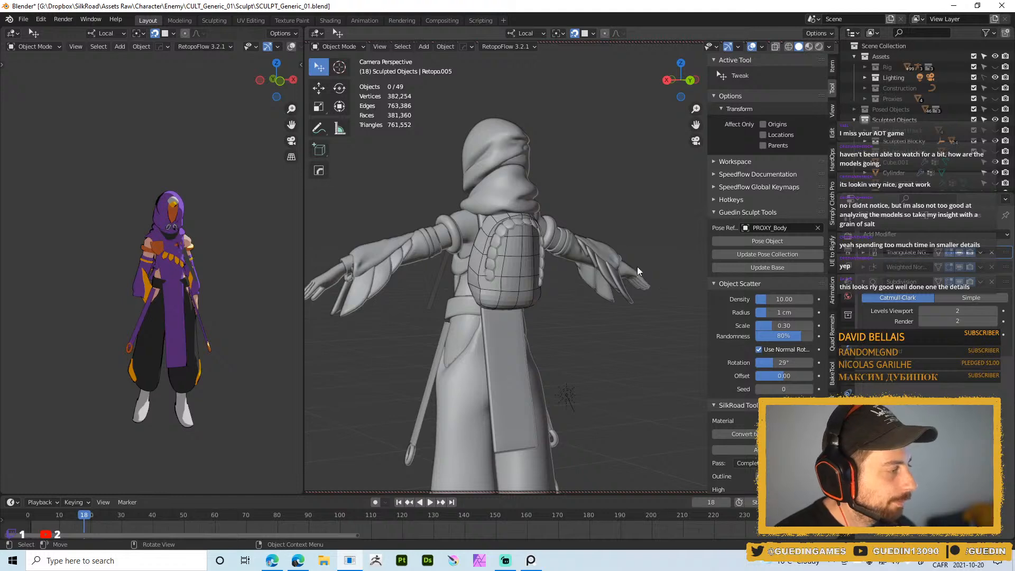
middle_click_drag(542, 246, 493, 271)
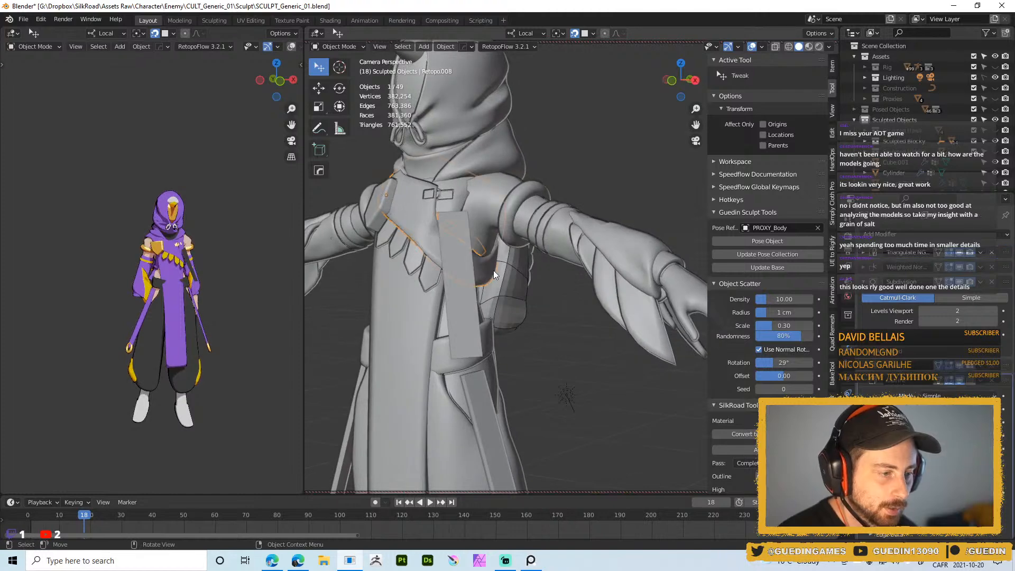
- Try to move a vertex on the backpack's lower side edge, turning snapping off for the second attempt
key("Tab")
scroll(509, 286, "up", 4)
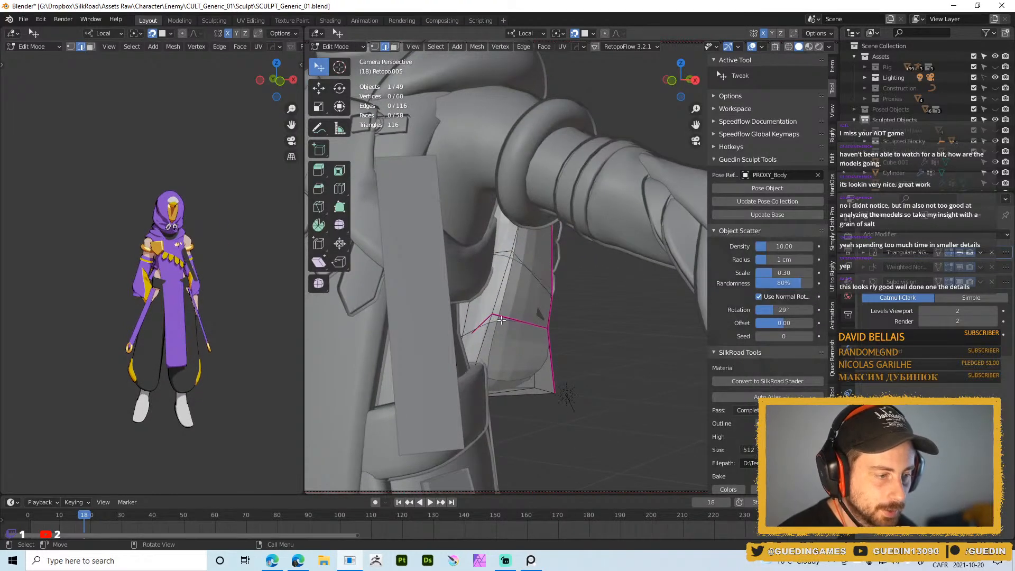
key("1")
middle_click_drag(500, 327, 506, 335)
left_click_drag(507, 335, 503, 345)
middle_click_drag(503, 345, 439, 307)
key("g")
left_click(443, 303)
key("ctrl+z")
key("shift+Tab")
key("g")
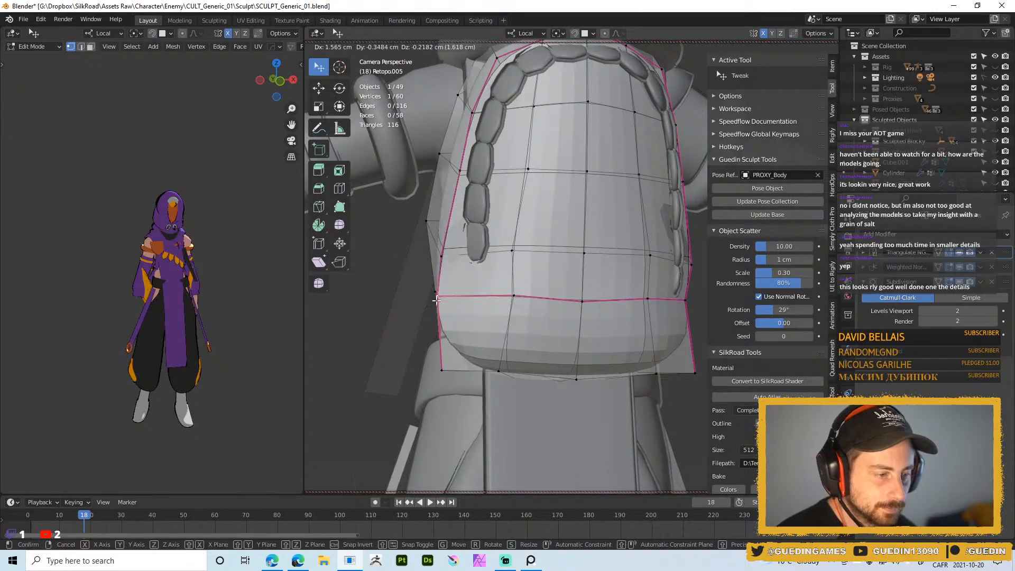
left_click(437, 301)
key("ctrl+z")
- Mirror the backpack across its local X axis with the mirror gizmo in Object Mode
key("Tab")
scroll(554, 189, "down", 4)
middle_click_drag(554, 189, 525, 240)
scroll(525, 240, "down", 4)
key("alt+x")
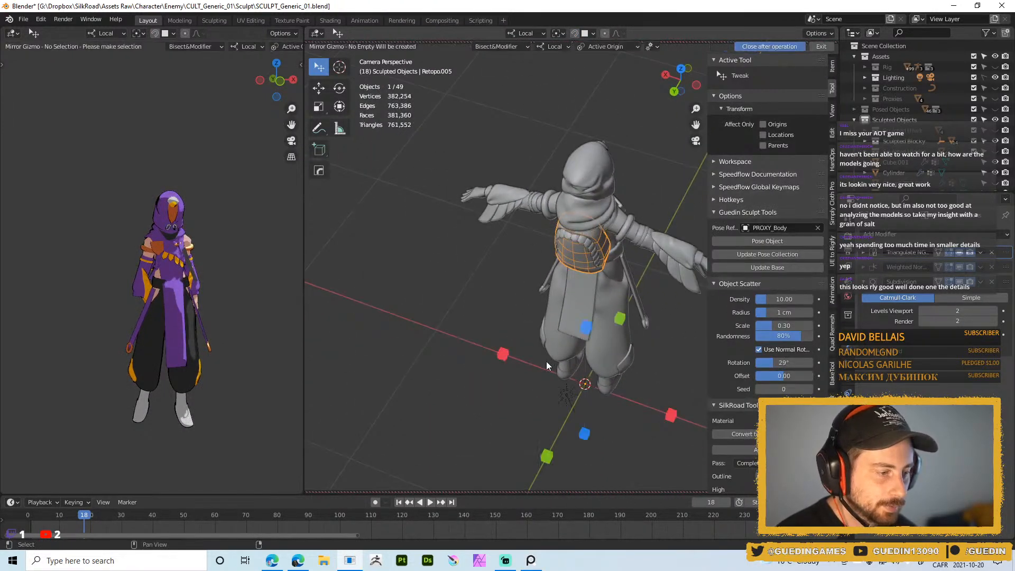
left_click(504, 354)
scroll(596, 243, "up", 4)
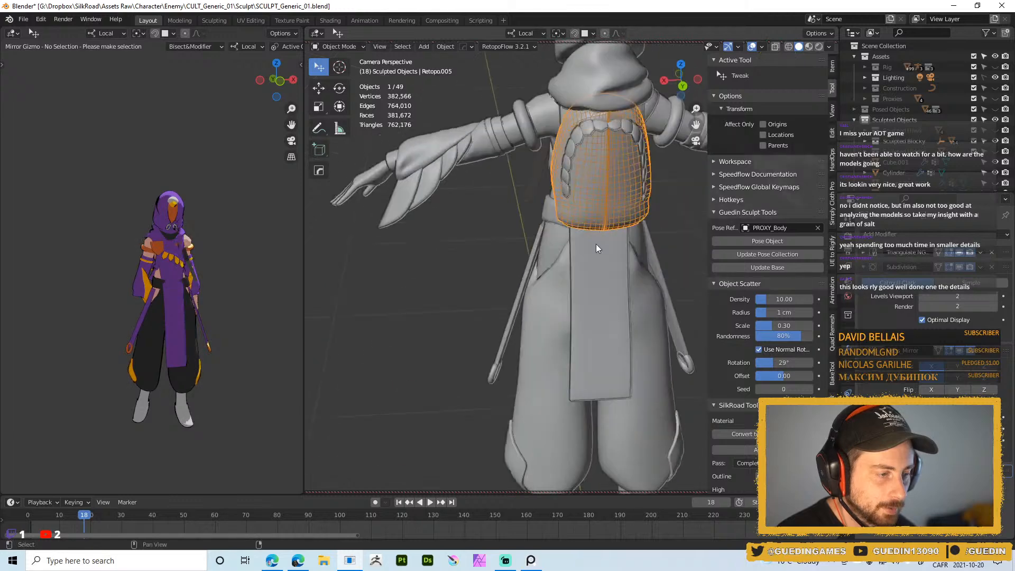
- Reduce the backpack mesh to one half mirrored across its centre line, running the mirror in both Edit and Object Mode
middle_click_drag(638, 347, 578, 306, "ctrl")
key("Tab")
left_click(580, 216, "alt")
key("alt+x")
left_click(531, 256)
middle_click_drag(530, 256, 540, 296, "ctrl")
key("Tab")
key("alt+x")
left_click(486, 398)
key("Tab")
key("Tab")
key("Tab")
- Relax the vertical edge path along the backpack's side, from the horizontal crease up to the top
middle_click_drag(535, 364, 568, 299, "shift")
left_click_drag(567, 299, 553, 265)
key("2")
left_click(555, 277)
left_click(586, 133, "ctrl")
key("alt+r")
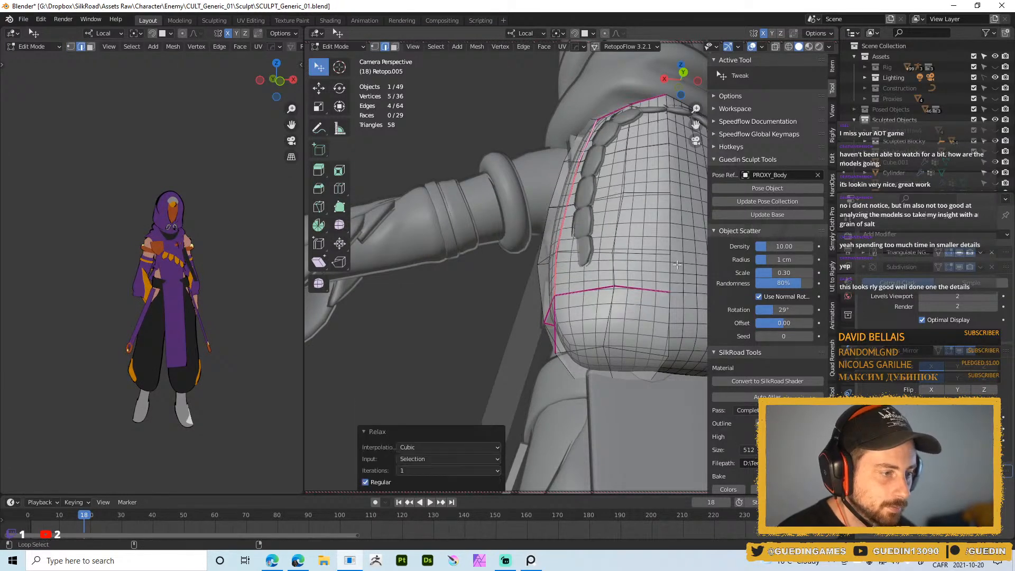
- Relax the two remaining vertical edge paths across the backpack's rear face and return to Object Mode
middle_click_drag(579, 251, 625, 276)
key("alt+a")
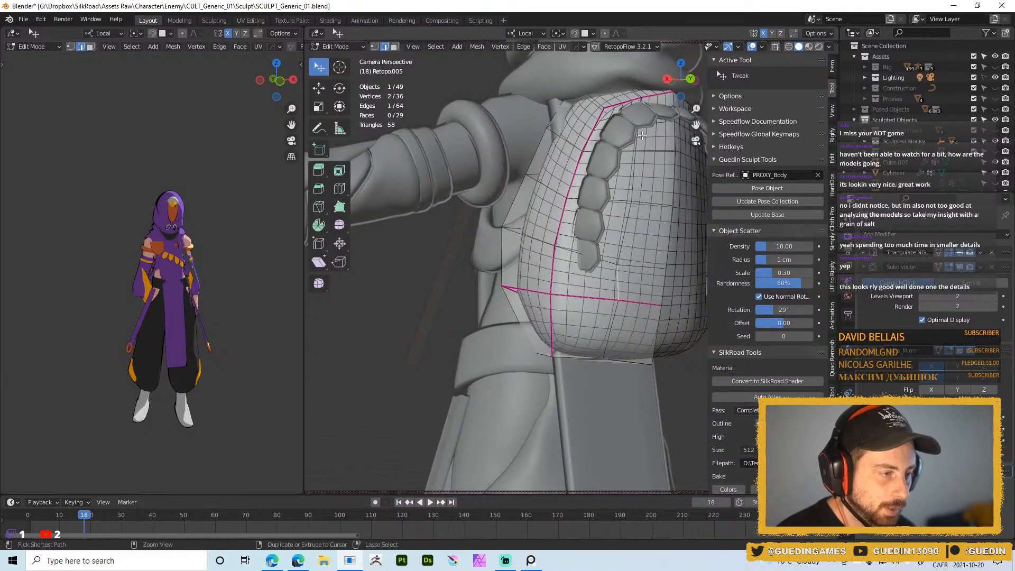
left_click(642, 136, "ctrl")
key("alt+r")
left_click(776, 245)
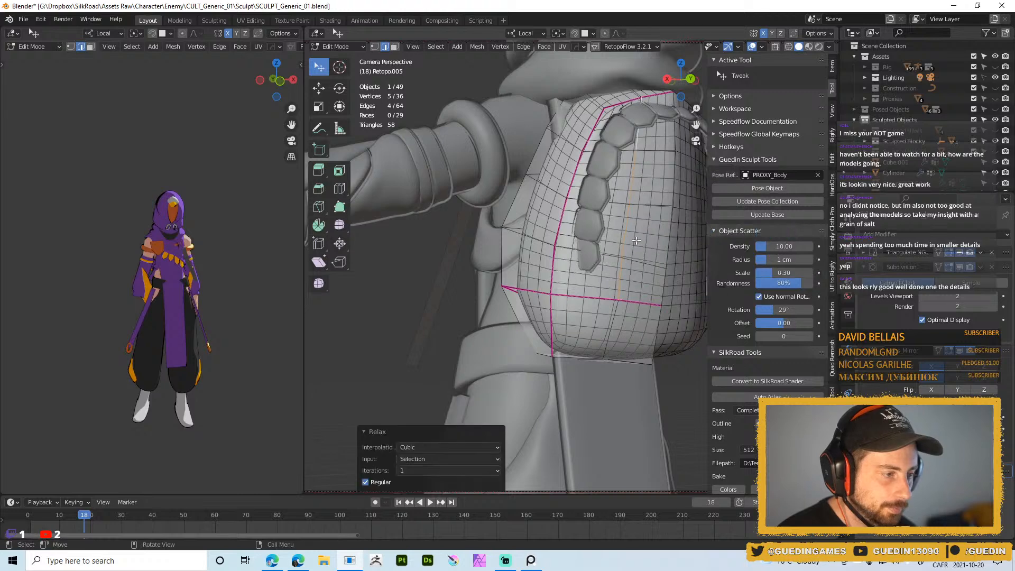
left_click(672, 253)
left_click(673, 133, "ctrl")
key("alt+r")
left_click(709, 239)
left_click(581, 267)
key("Tab")
- Inspect the relaxed backpack from both sides, checking its mesh briefly in Edit Mode
scroll(578, 266, "down", 3)
middle_click_drag(578, 265, 617, 263)
scroll(553, 261, "up", 2)
middle_click_drag(554, 261, 573, 223)
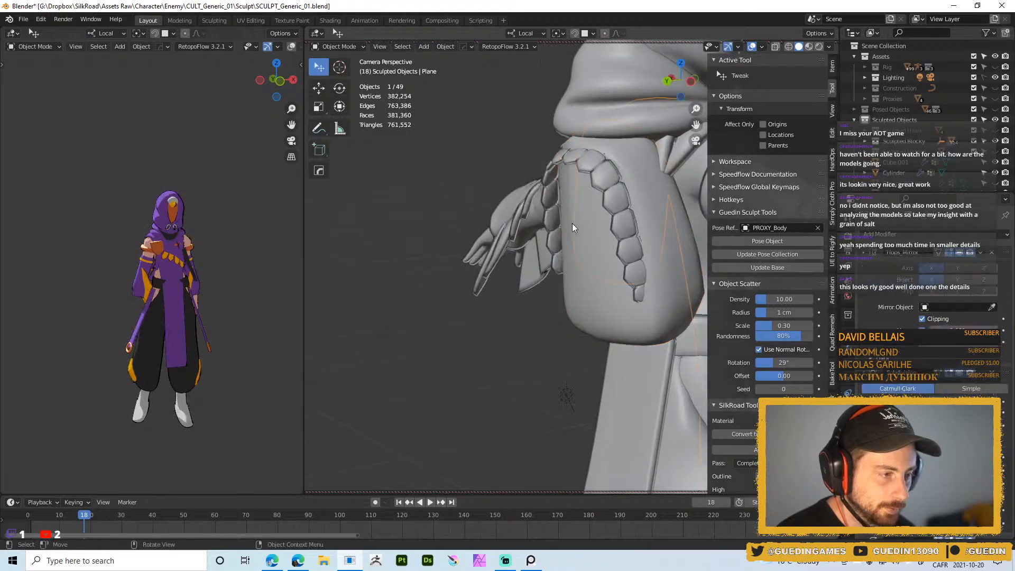
middle_click_drag(569, 317, 726, 338)
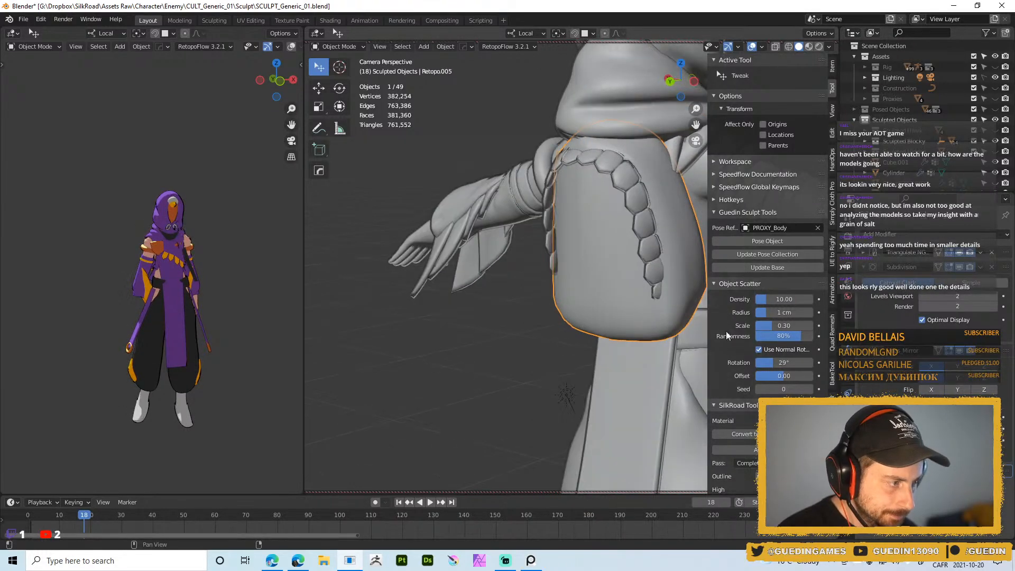
key("Tab")
middle_click_drag(588, 302, 747, 329)
key("Tab")
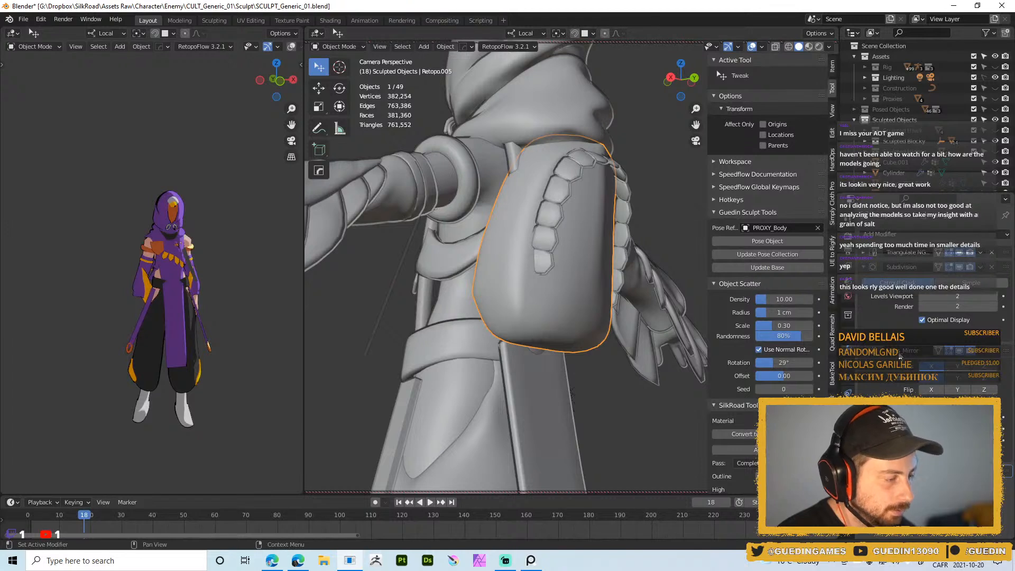
- Examine the backpack's modifier stack and mesh data properties, switching a modifier's viewport display off and on
left_click(848, 408)
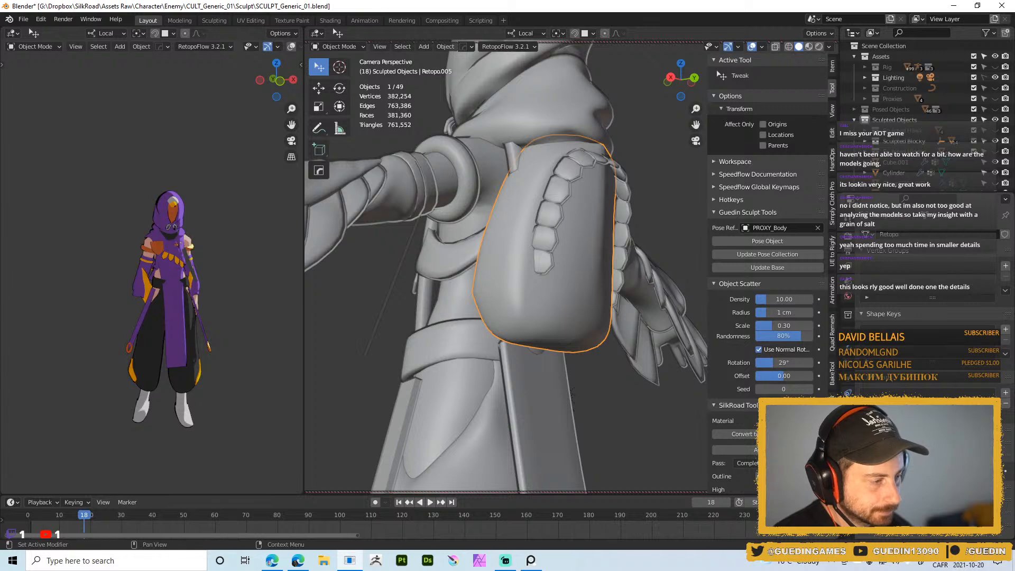
left_click(848, 346)
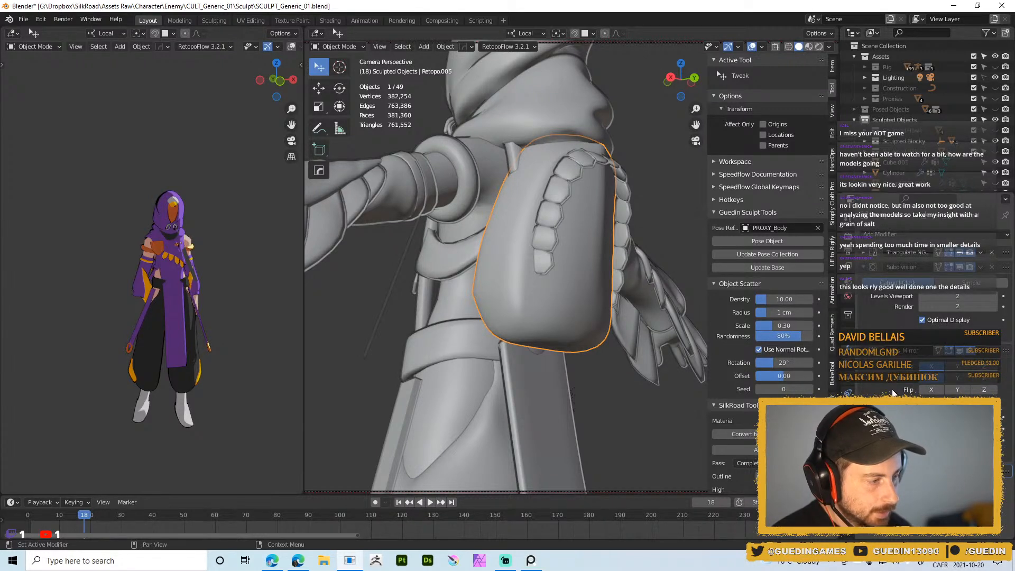
left_click_drag(1007, 351, 1008, 249)
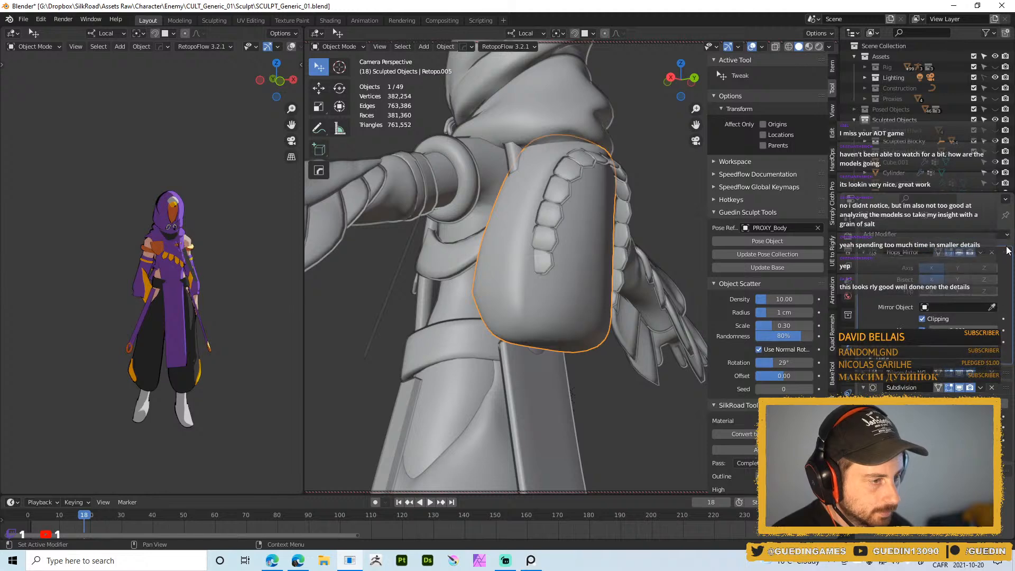
middle_click_drag(635, 244, 619, 293)
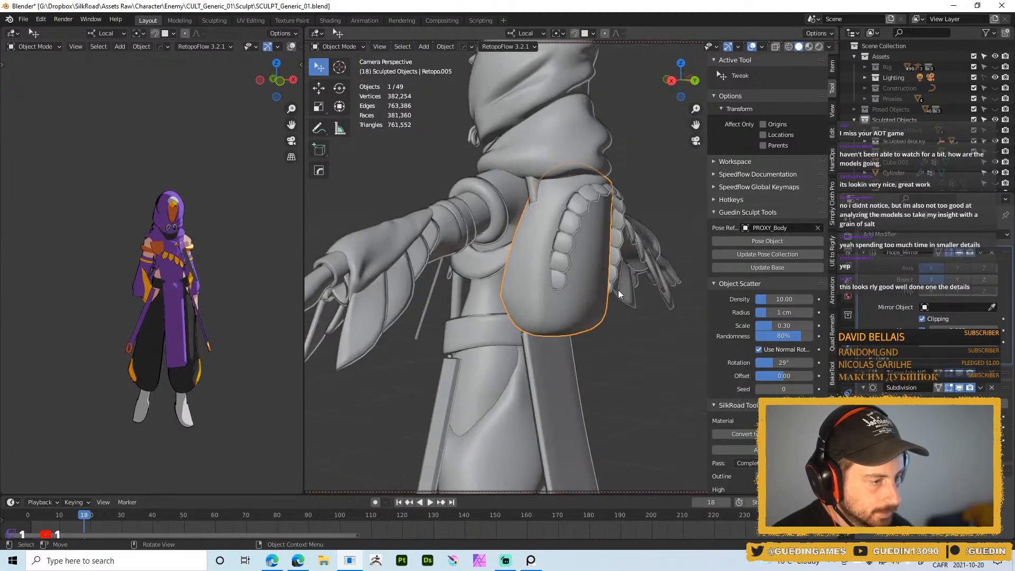
left_click(960, 389)
left_click(961, 388)
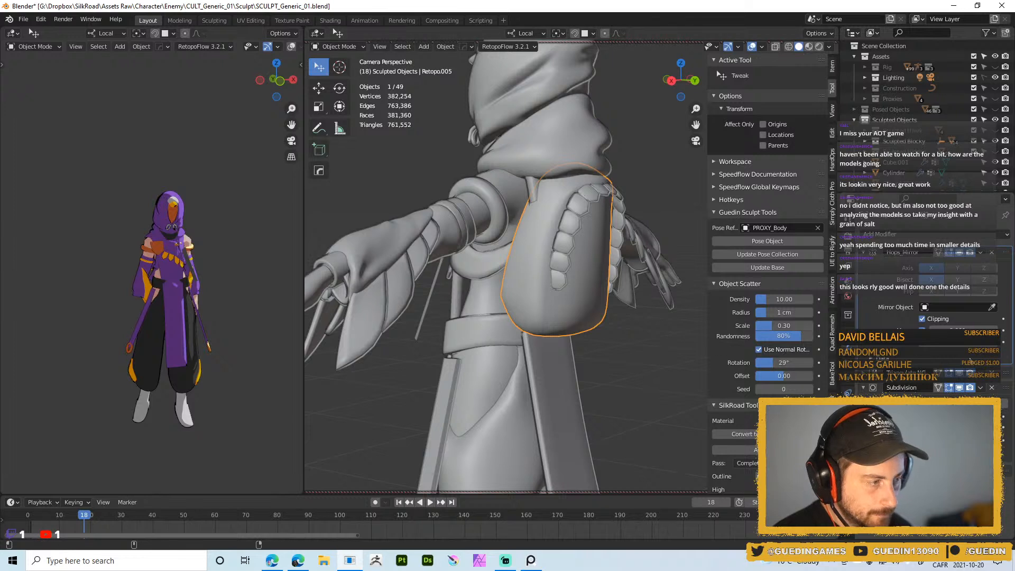
scroll(981, 381, "down", 1)
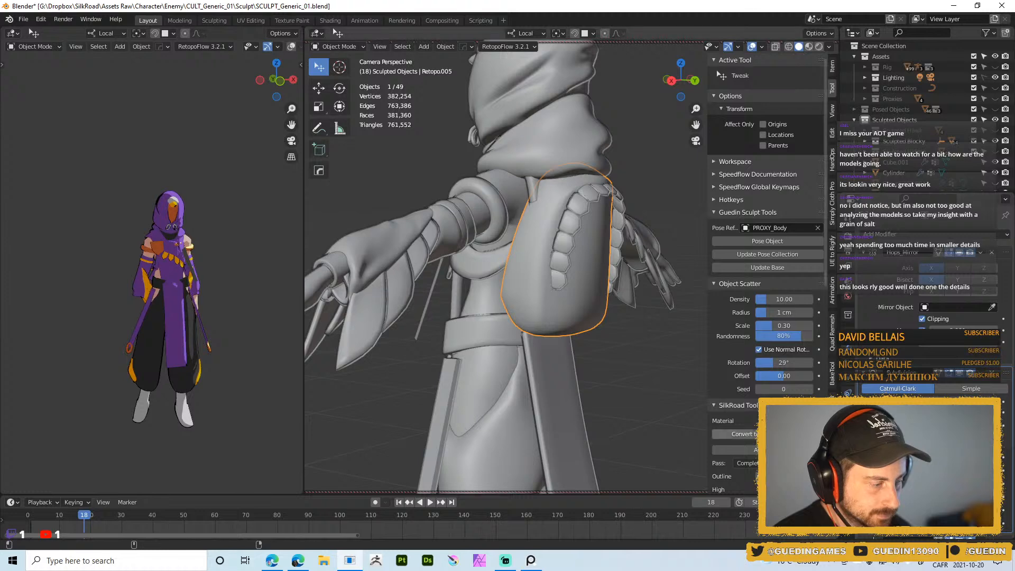
scroll(931, 371, "down", 1)
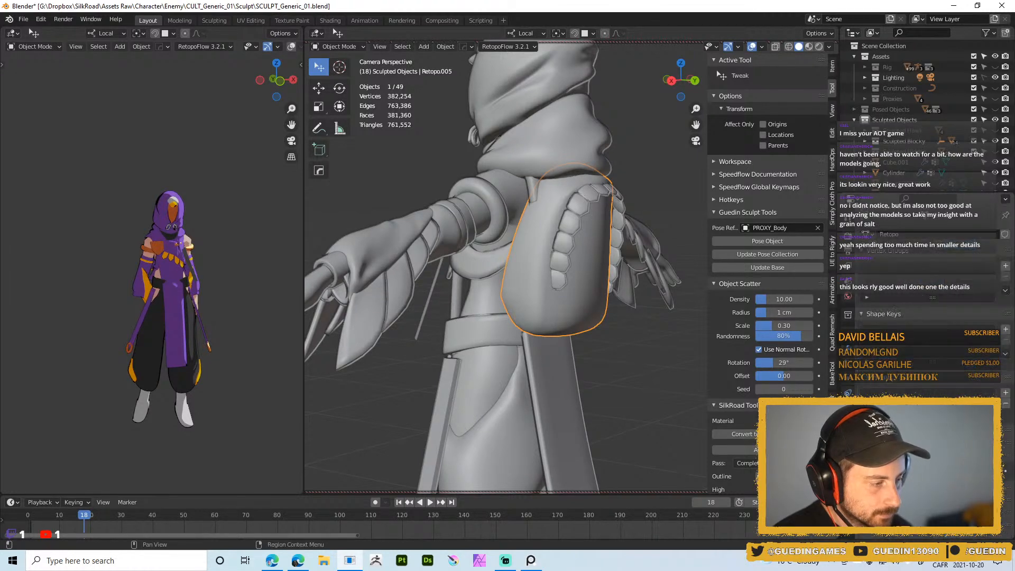
- Compare the mesh data properties of the clothing plane behind the backpack with those of the backpack itself
right_click(585, 242)
left_click(560, 253)
middle_click_drag(594, 257, 557, 270)
left_click(570, 281)
right_click(571, 280)
left_click(584, 271)
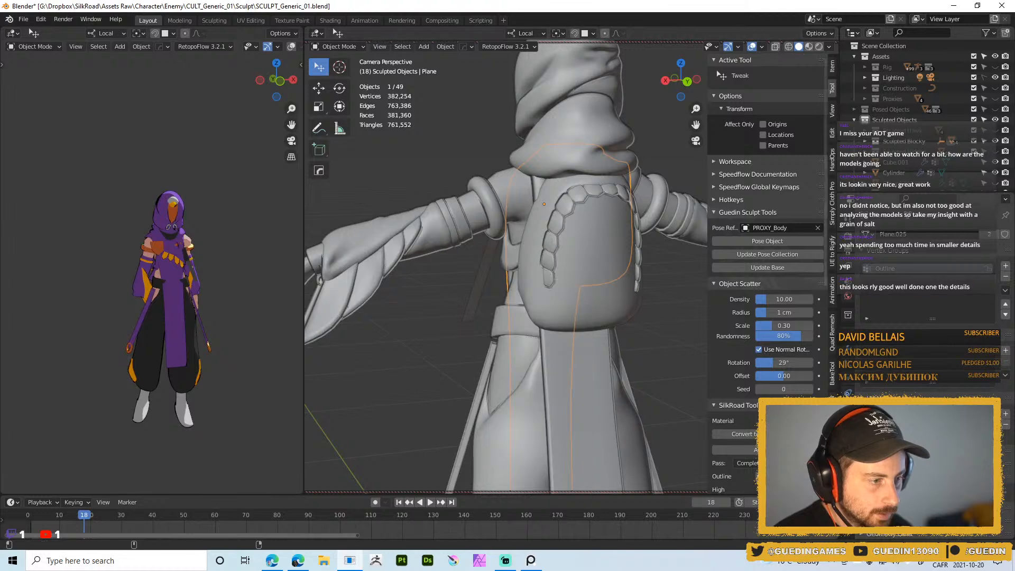
left_click(582, 299)
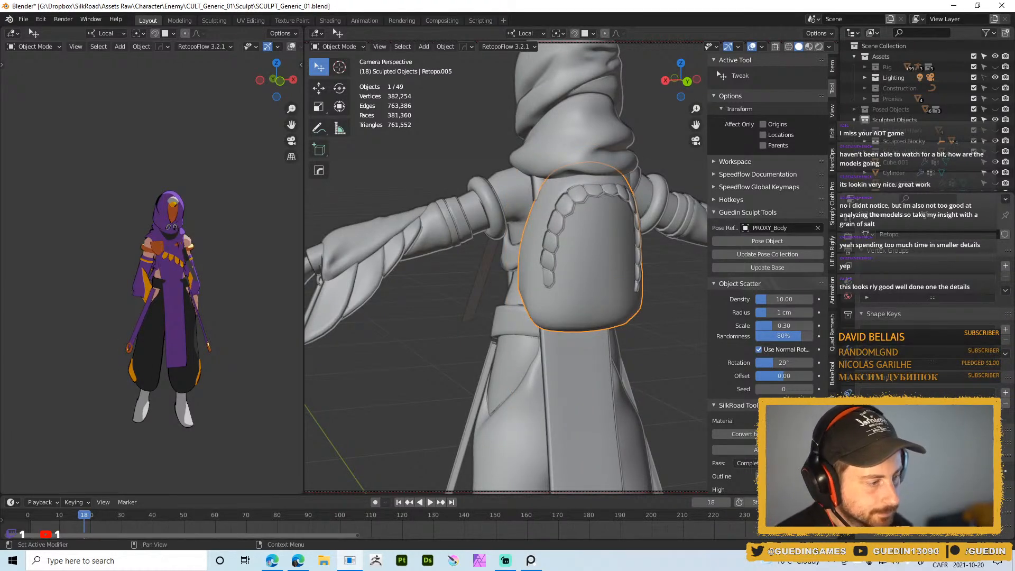
middle_click_drag(566, 232, 590, 238)
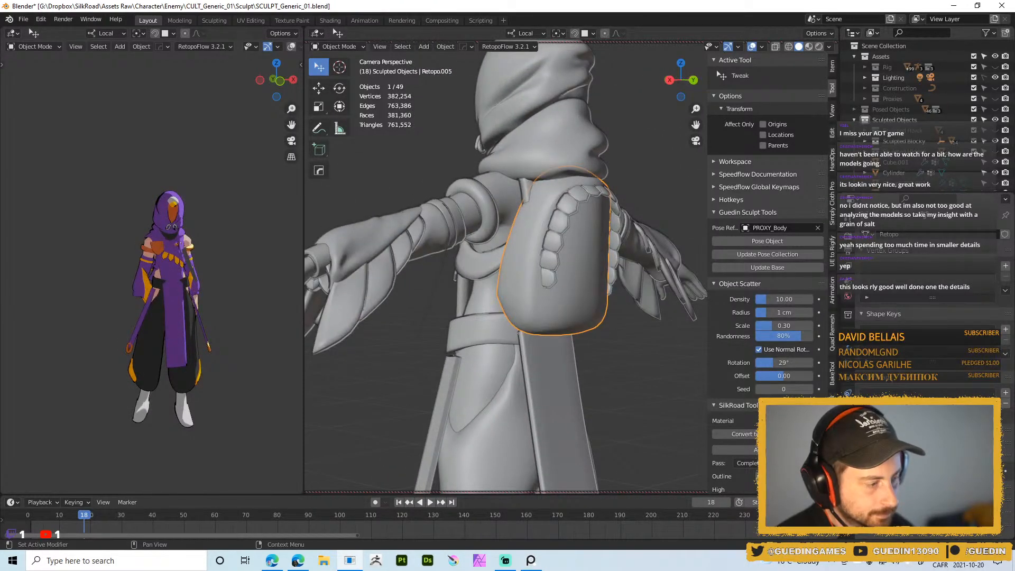
middle_click_drag(630, 311, 680, 294)
- Set the backpack's subdivision to level 3 and deselect it to check the smoother shape on the full character
left_click(848, 354)
key("ctrl+3")
left_click(556, 249)
scroll(604, 265, "down", 2)
scroll(598, 186, "down", 2)
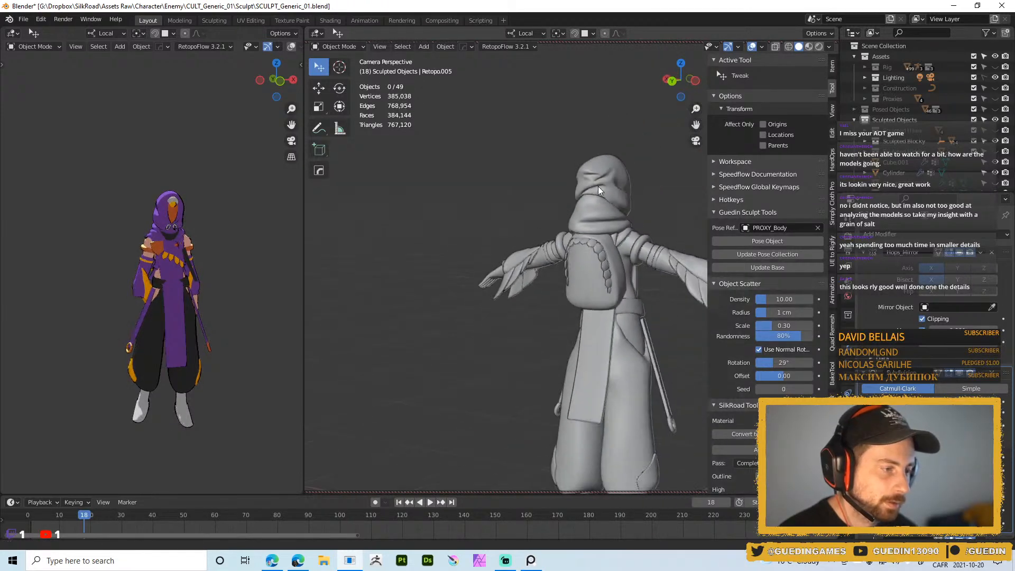
middle_click_drag(599, 191, 682, 257)
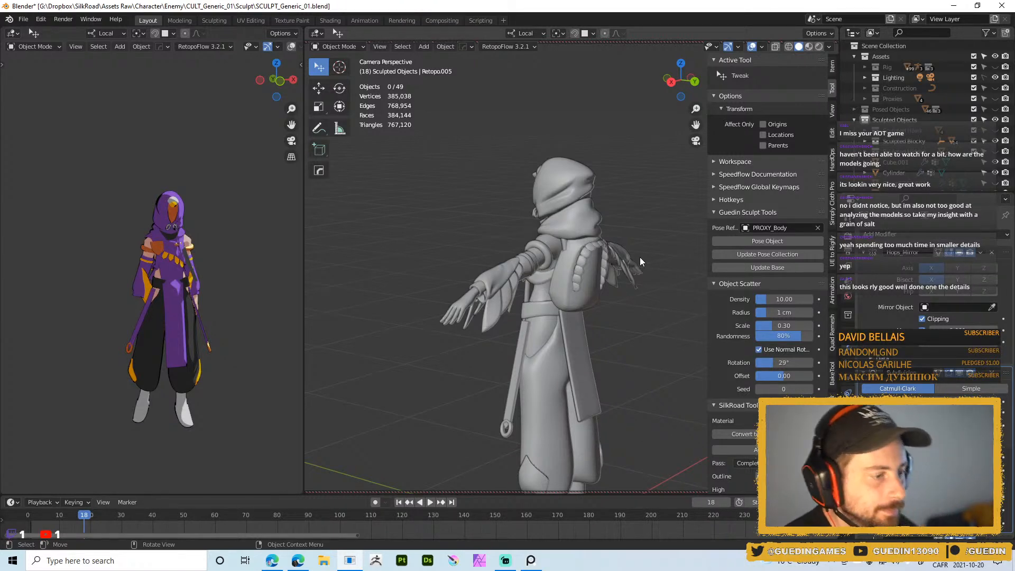
- Select the narrow face on the backpack's inner side below the armpit in Edit Mode
scroll(518, 285, "up", 3)
mouse_move(532, 287)
middle_mouse_down()
mouse_move(620, 226)
mouse_move(608, 269)
mouse_move(602, 245)
mouse_move(605, 262)
mouse_move(455, 249)
middle_mouse_up()
scroll(535, 272, "up", 3)
middle_click_drag(535, 272, 522, 306)
key("Tab")
middle_click_drag(448, 282, 497, 254)
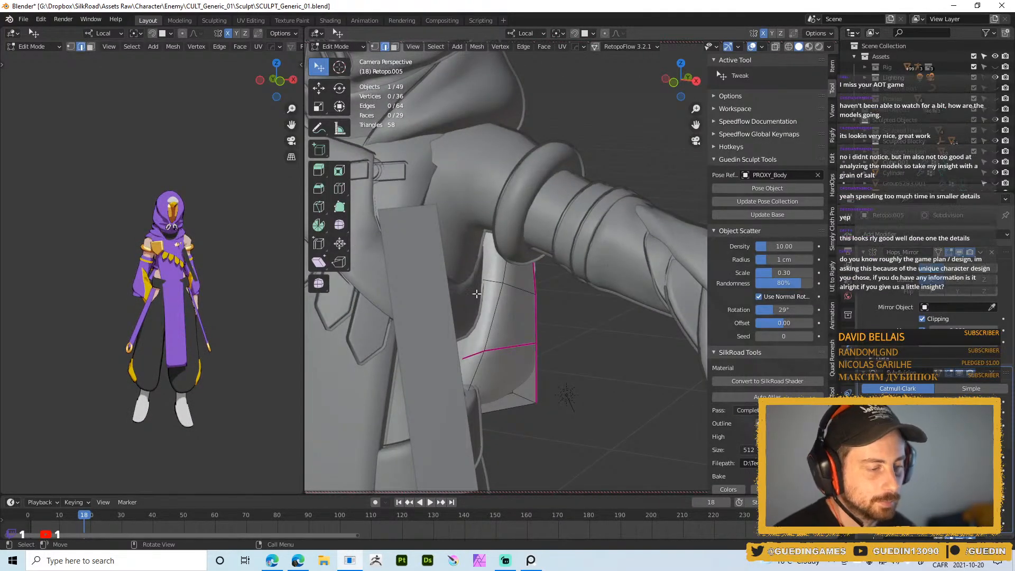
key("3")
left_click(487, 310)
middle_click_drag(486, 311, 621, 354, "shift")
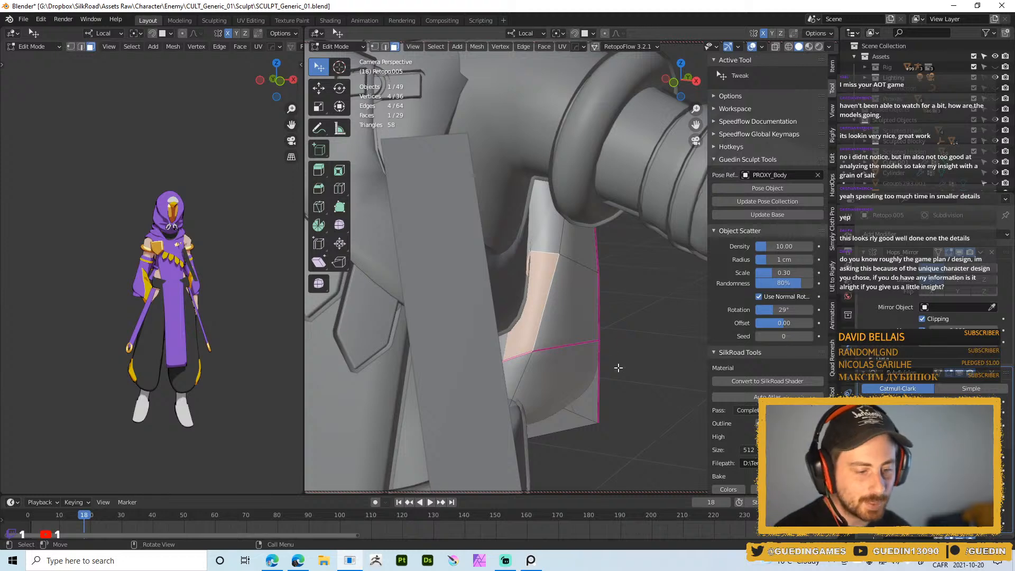
- Switch to the Edge browser, search for the Silkroad Project creator's YouTube channel and open it
left_click(282, 565)
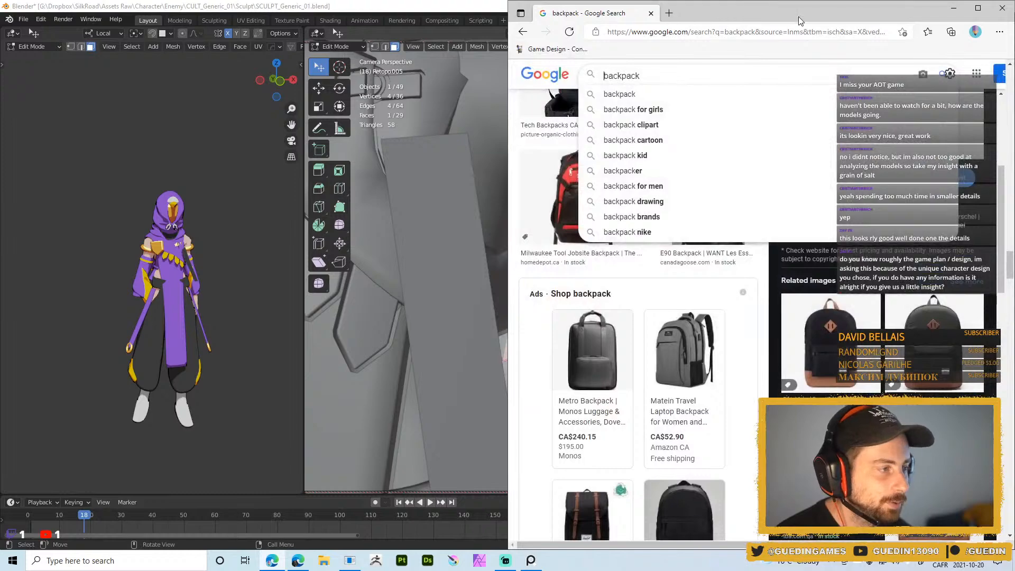
double_click(814, 8)
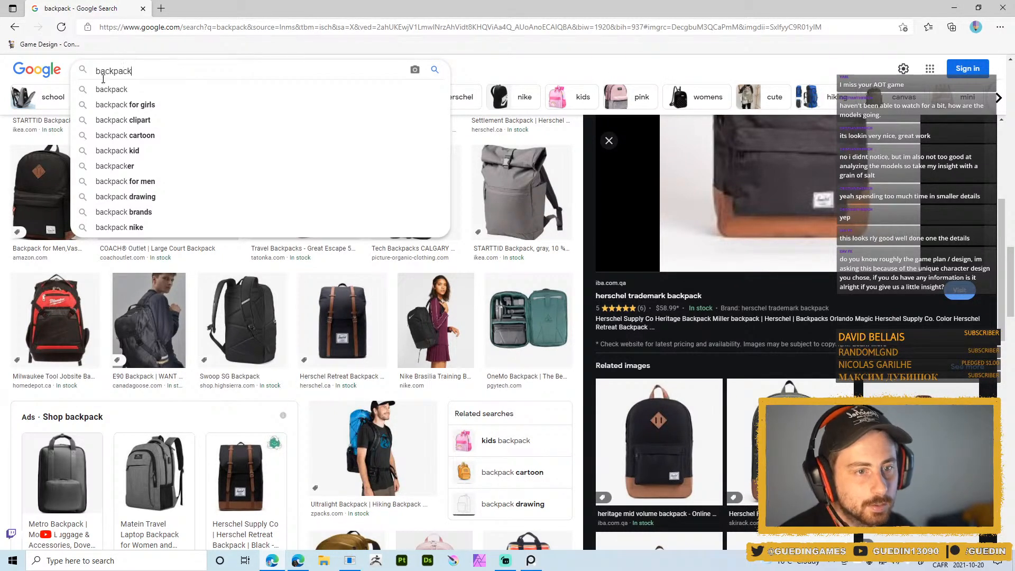
left_click(289, 29)
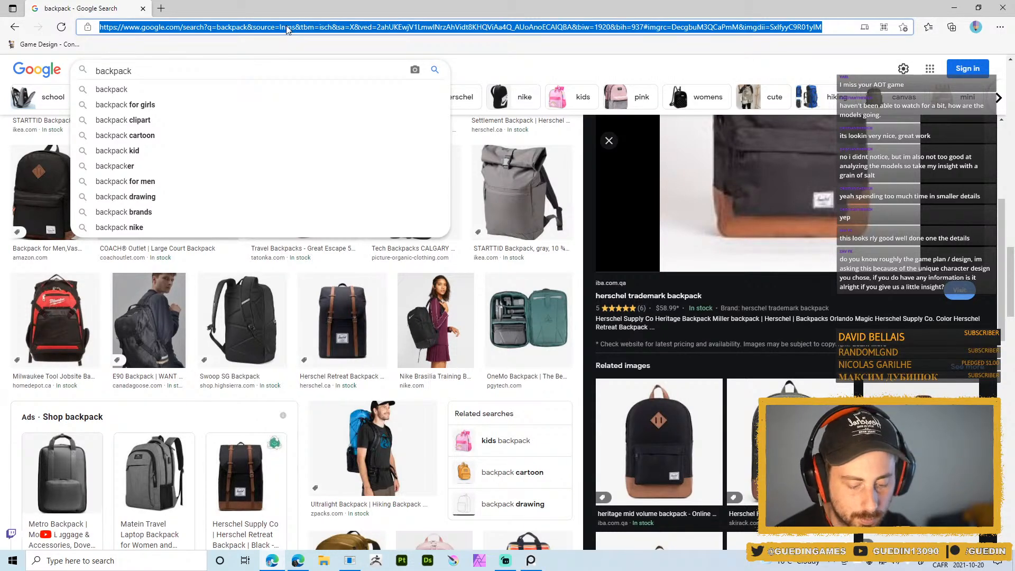
type("youtube ")
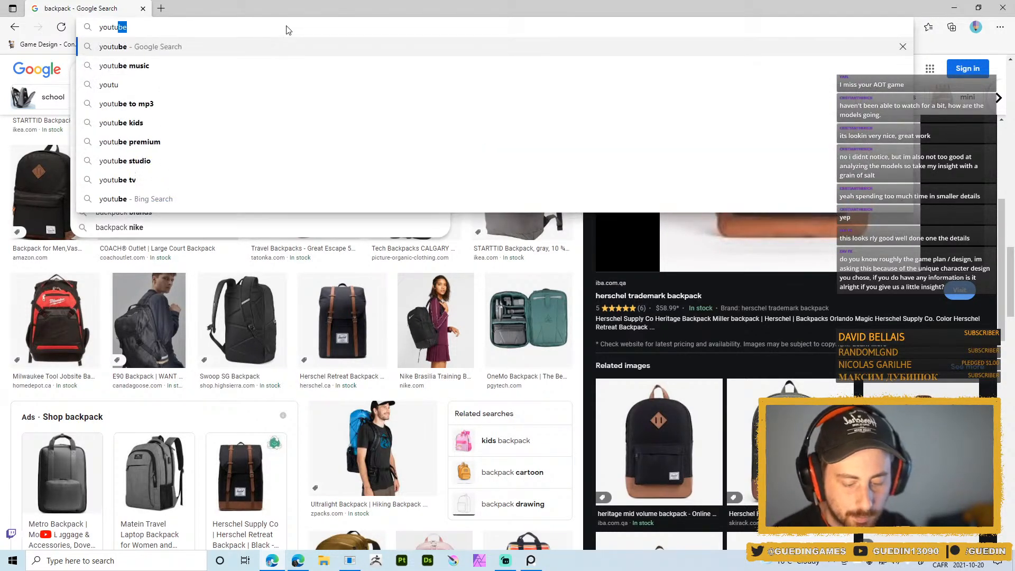
type("/guedin")
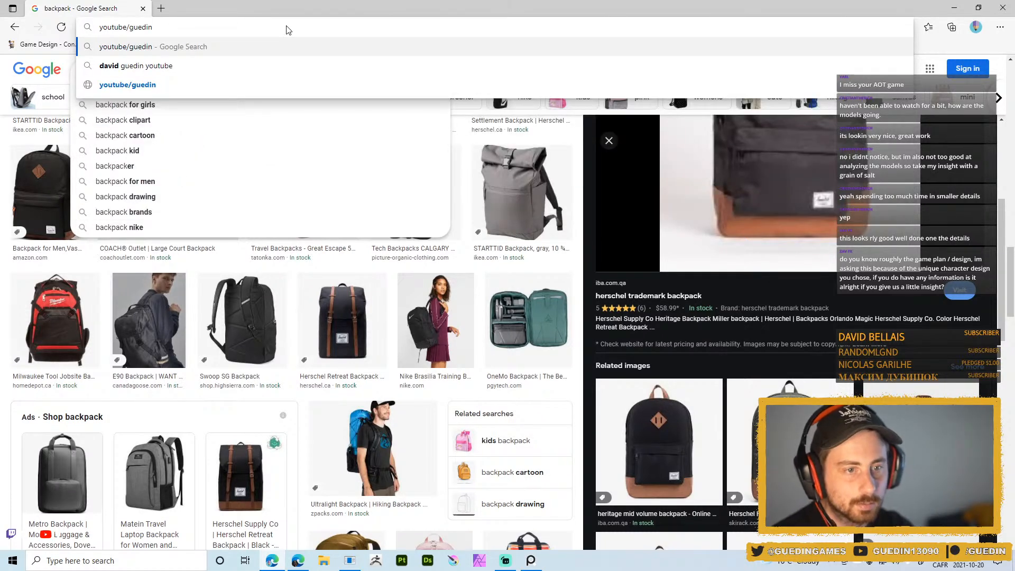
key("Return")
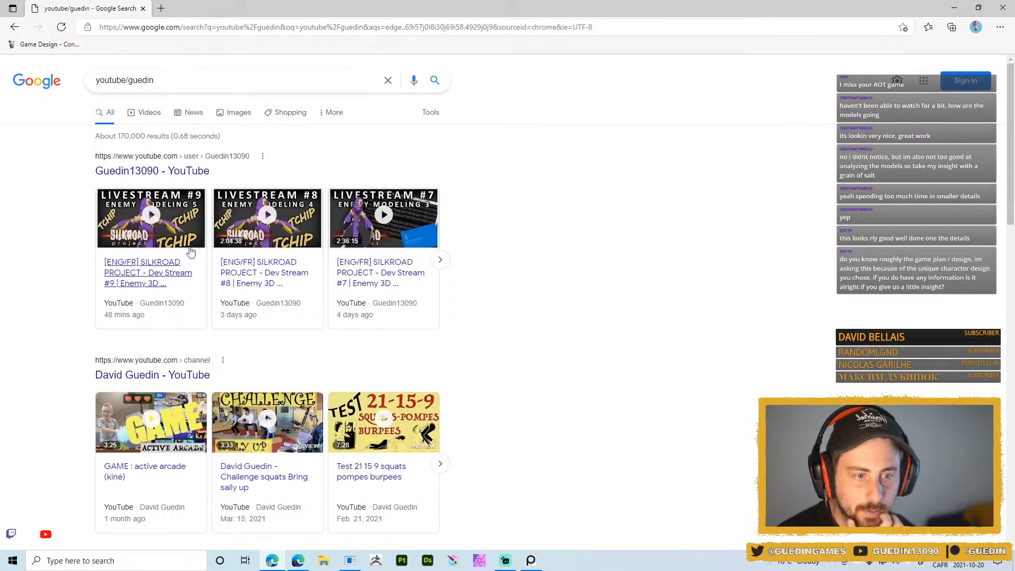
left_click(192, 171)
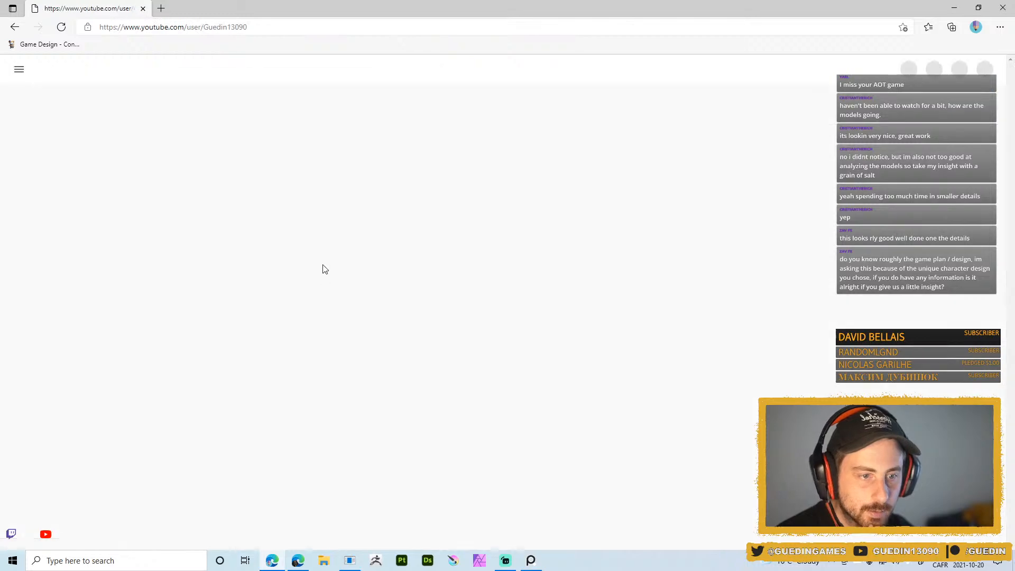
- Look through the channel's home page, including the livestream uploads and the AoT Fan Game sections
scroll(349, 347, "down", 4)
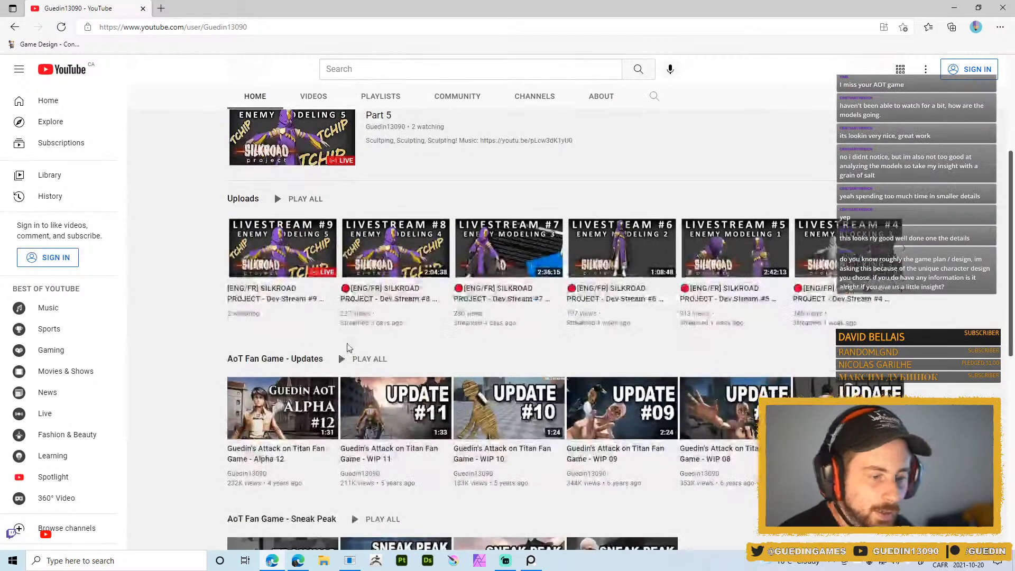
scroll(284, 275, "up", 4)
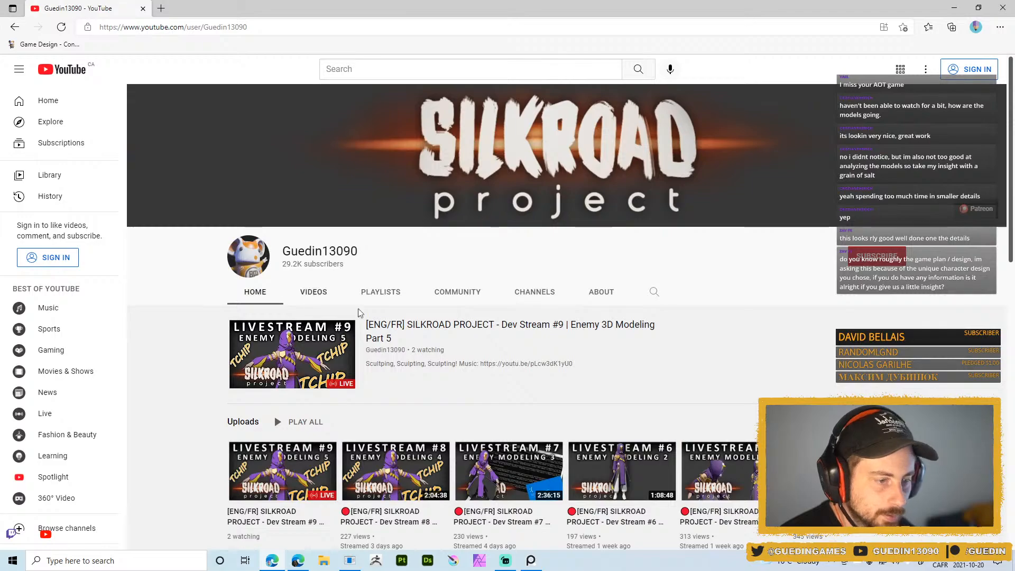
scroll(430, 302, "down", 2)
scroll(379, 278, "down", 10)
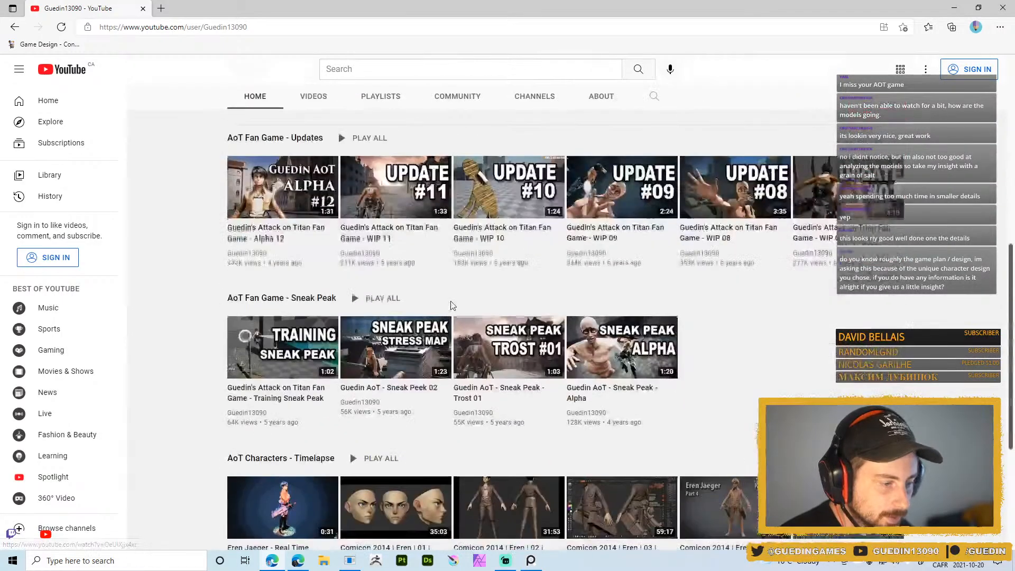
scroll(452, 305, "up", 10)
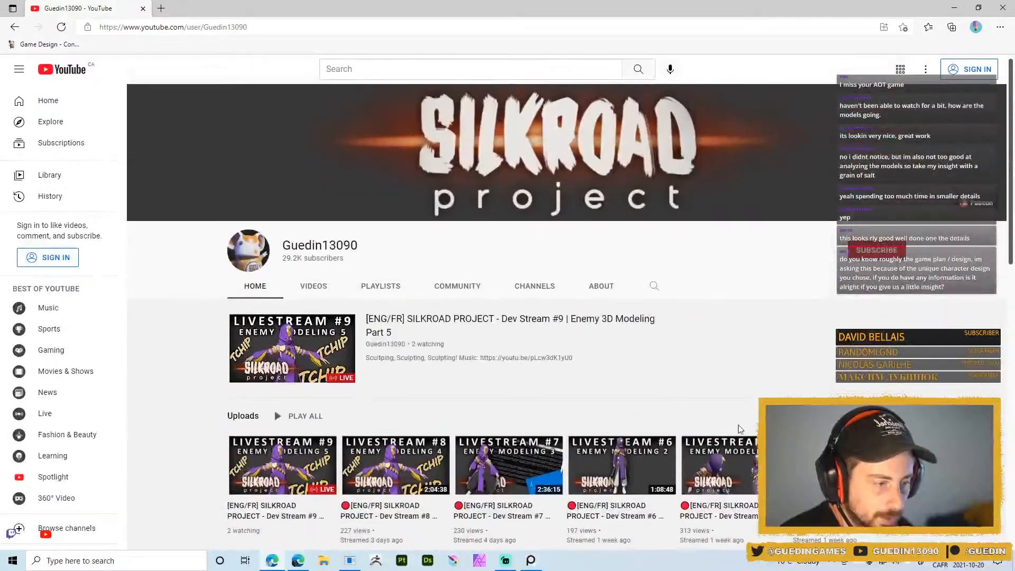
- Open the "SILKROAD PROJECT | Presentation - 2021" video in a new tab, skip the ad and decline the YouTube Premium offer
left_click(905, 466)
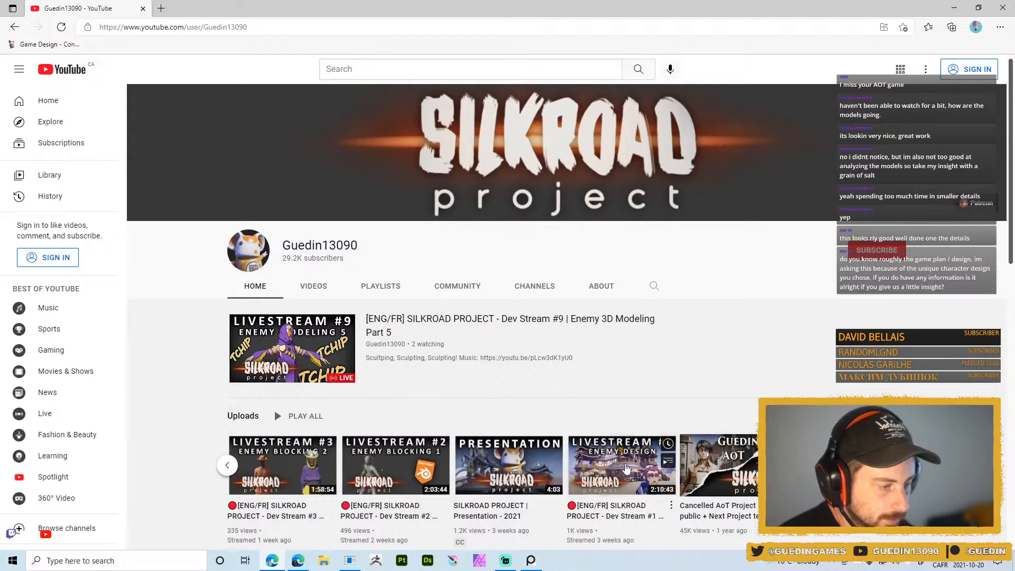
mouse_move(515, 468)
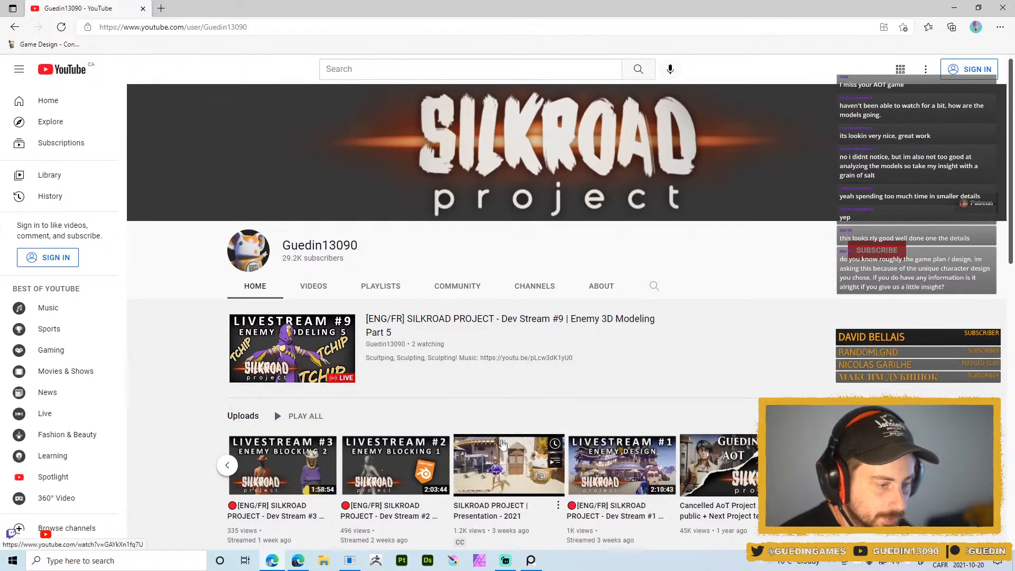
middle_click(515, 468)
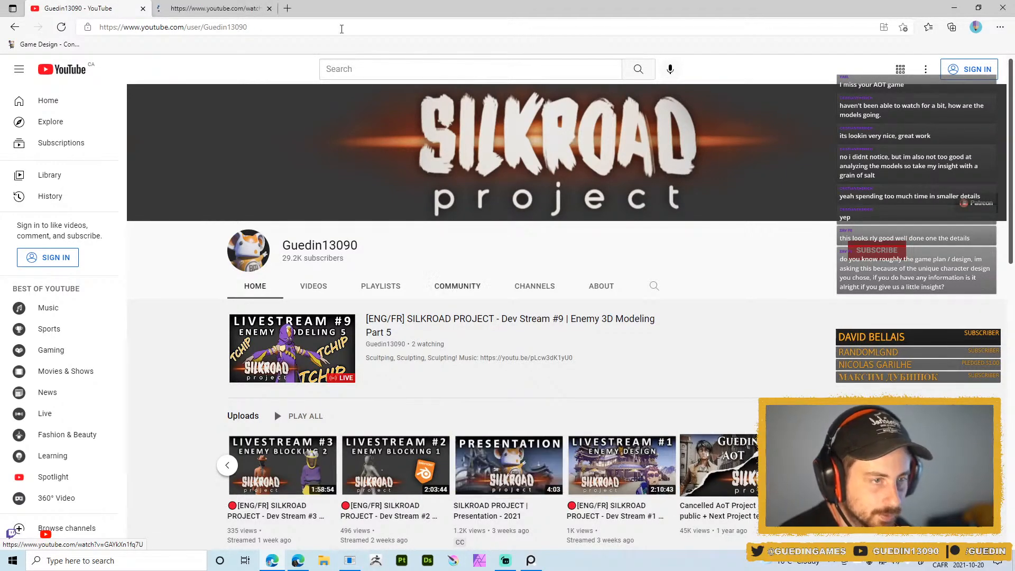
left_click(212, 8)
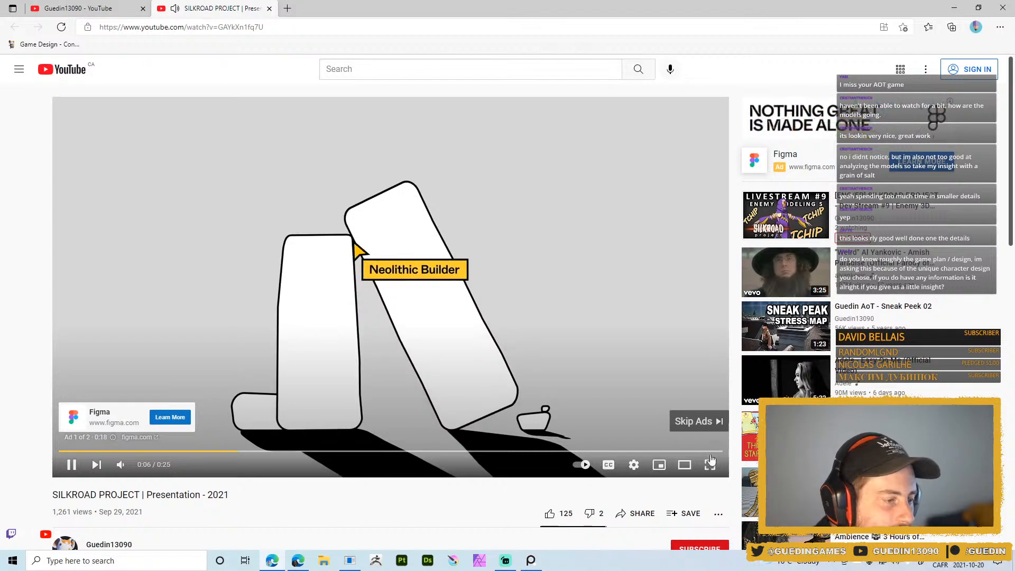
left_click(695, 421)
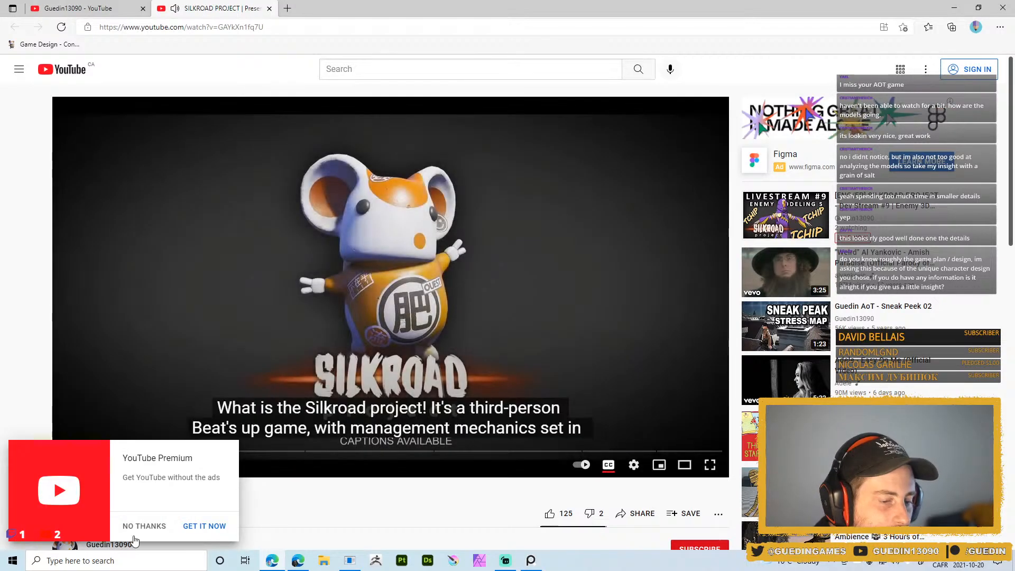
left_click(136, 536)
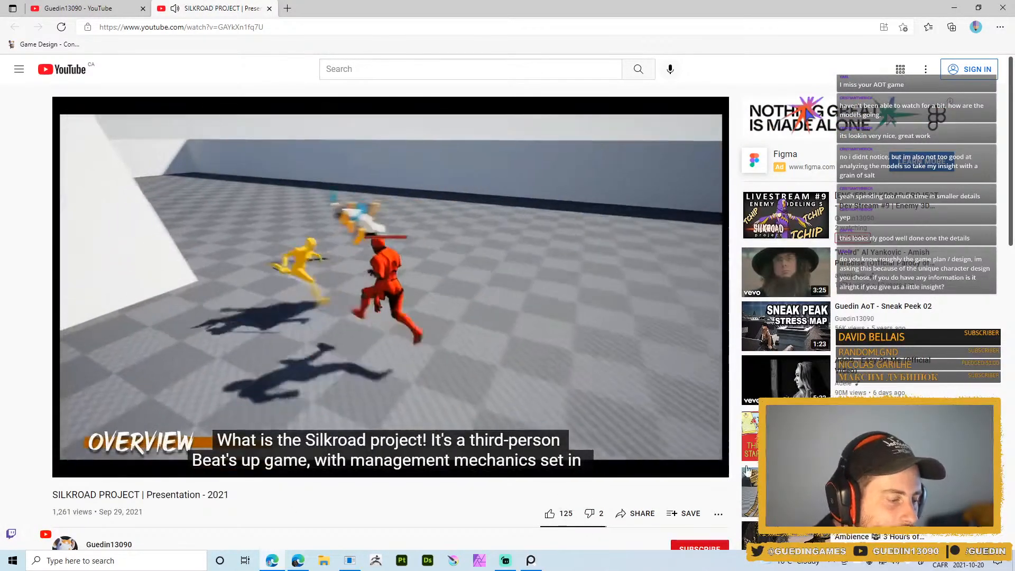
- Watch the presentation video in full screen, mute it, then leave full screen and close the browser to return to Blender
left_click(712, 468)
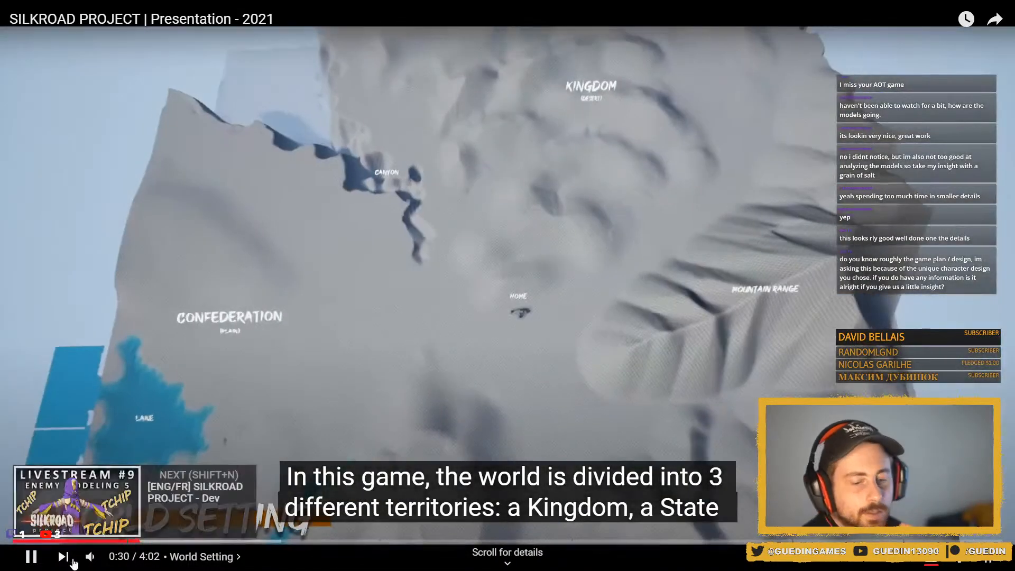
left_click(91, 556)
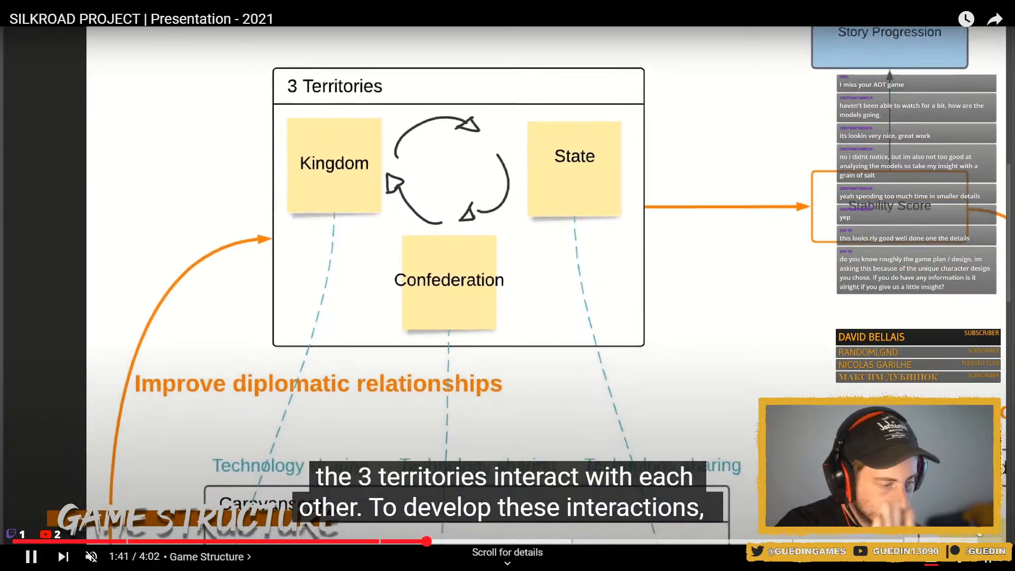
left_click(990, 565)
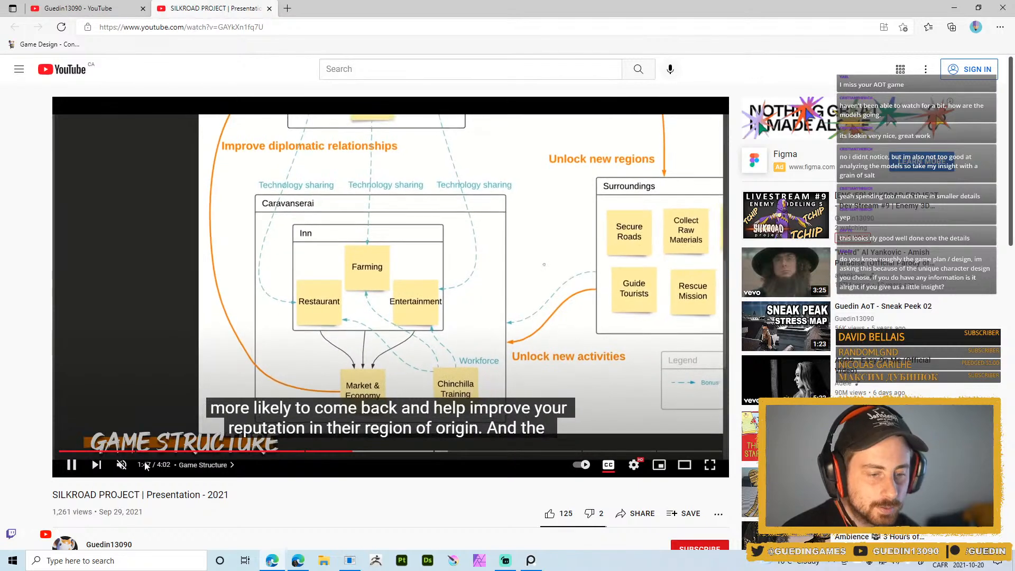
left_click(1003, 7)
- Inset the selected face on the backpack's inner side below the armpit and shift the inset face toward the body
middle_click_drag(561, 277, 596, 234, "shift")
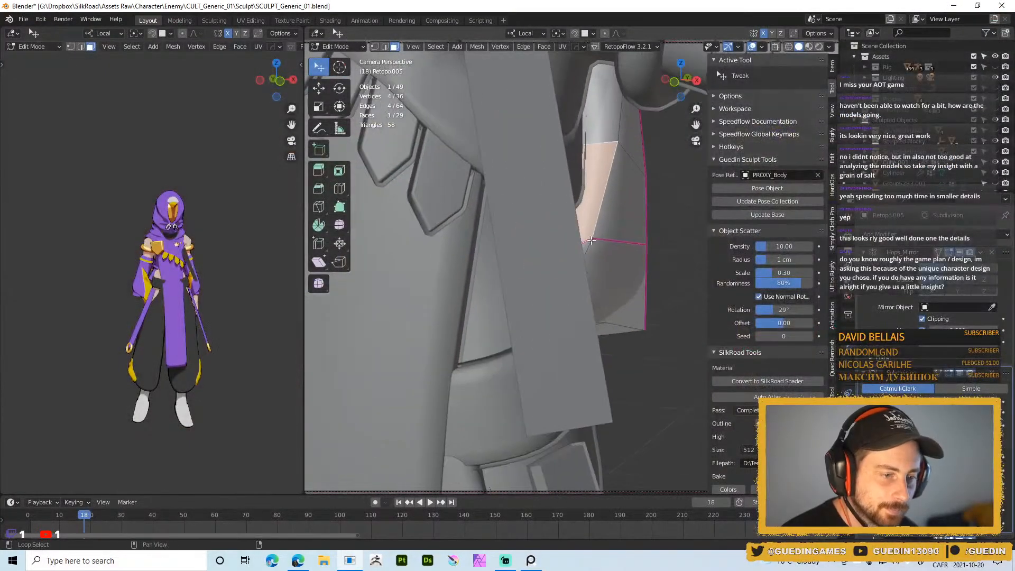
scroll(532, 192, "down", 2)
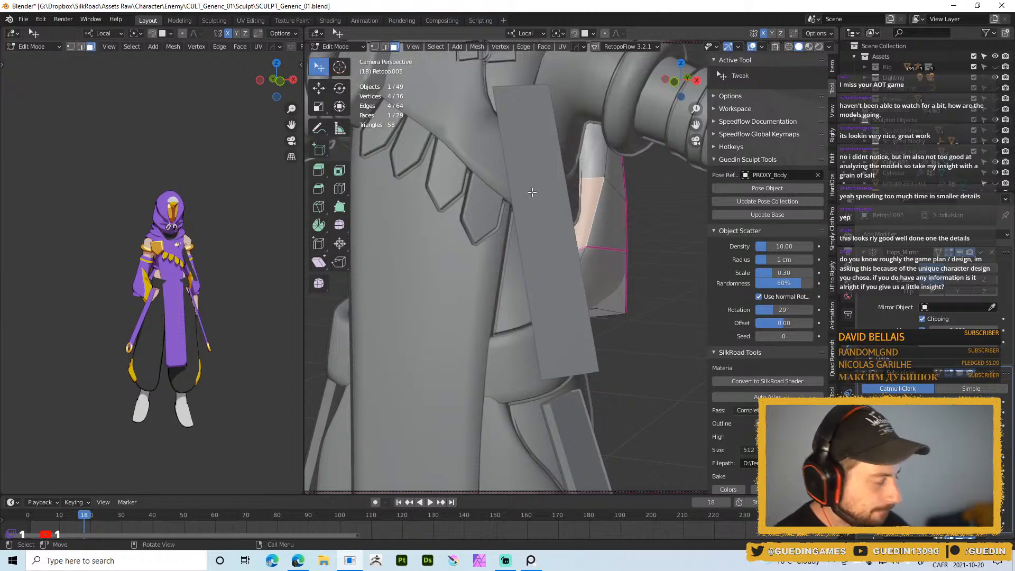
middle_click_drag(582, 165, 521, 177)
scroll(576, 209, "up", 1)
key("i")
left_click(580, 242)
key("g")
left_click(506, 210)
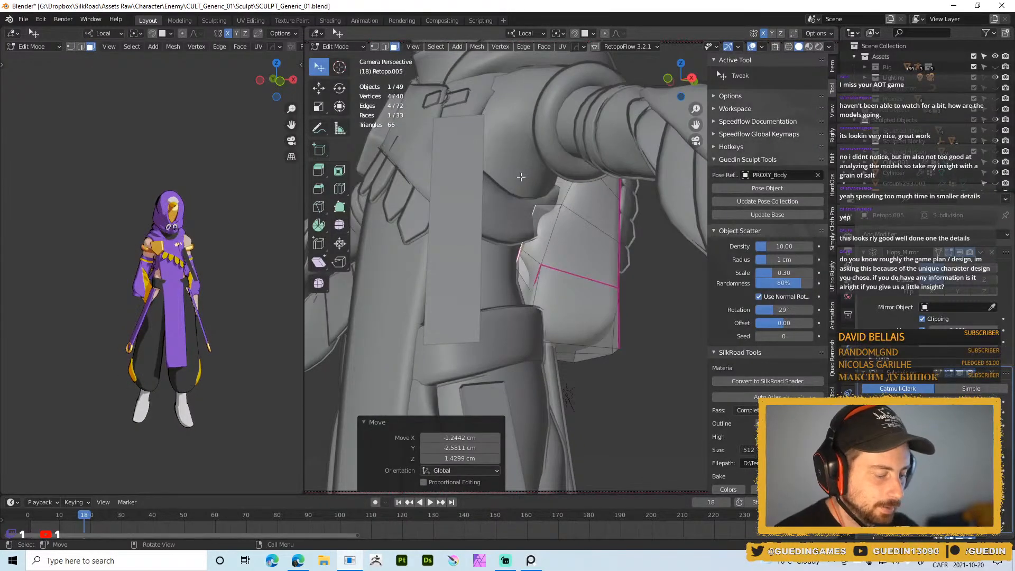
- Isolate the backpack and slide the inset face's edges to narrow the face
key("slash")
middle_click_drag(570, 202, 667, 243)
scroll(522, 240, "up", 4)
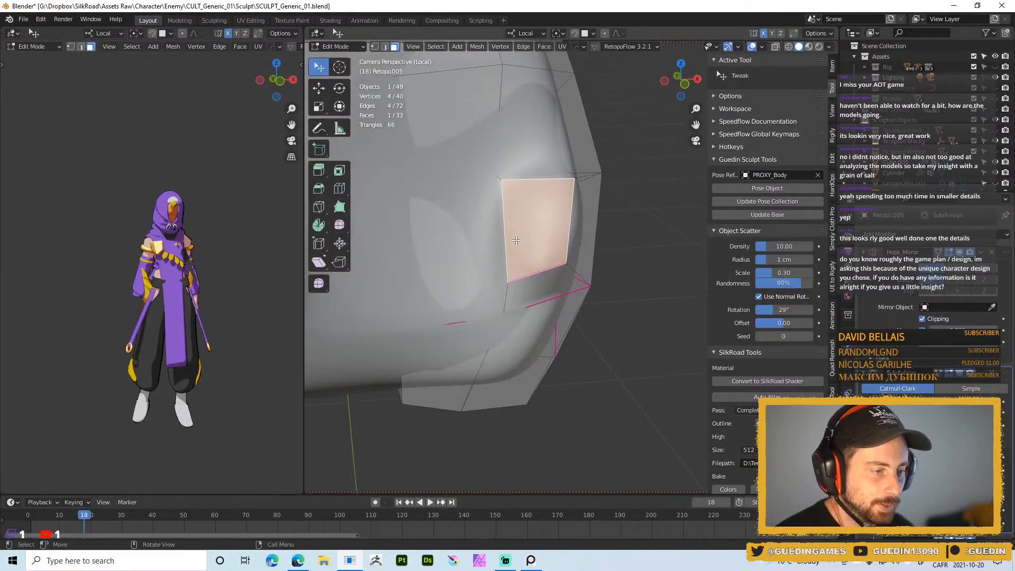
key("g")
key("g")
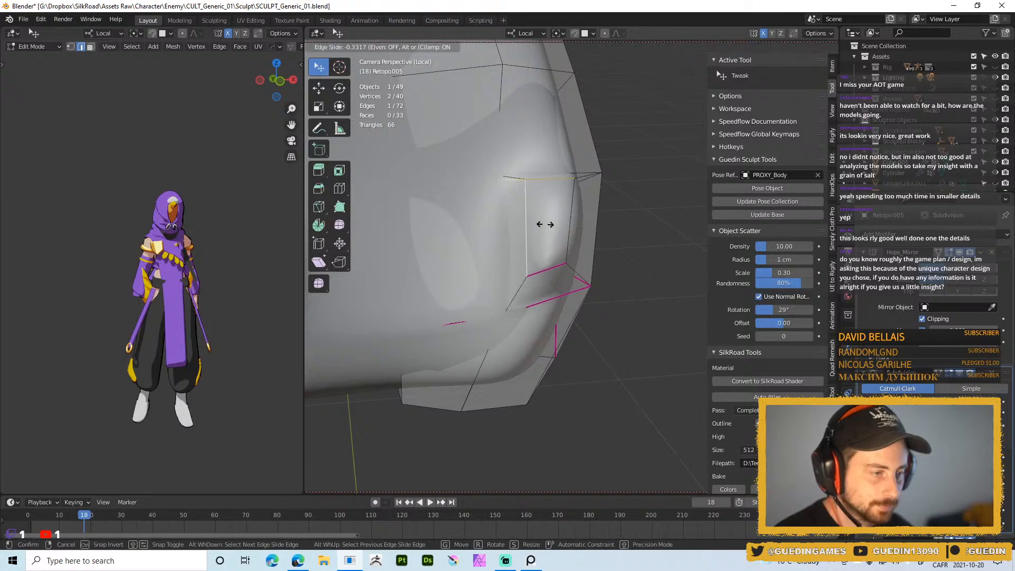
left_click(546, 226)
key("g")
left_click(560, 249)
- Adjust the crease on the edge bordering the inset face
middle_click_drag(562, 252, 579, 222)
key("shift+e")
left_click(547, 256)
key("shift+e")
left_click(556, 268)
- Select the inset face and scale it down
key("3")
left_click(565, 241)
key("q")
left_click(638, 296)
key("s")
left_click(630, 251)
- Pull the inset face outward from the backpack and rotate it to angle the start of a side strap
middle_click_drag(587, 277, 585, 317)
key("3")
left_click(558, 270)
key("g")
left_click(606, 330)
key("r")
left_click(642, 310)
key("r")
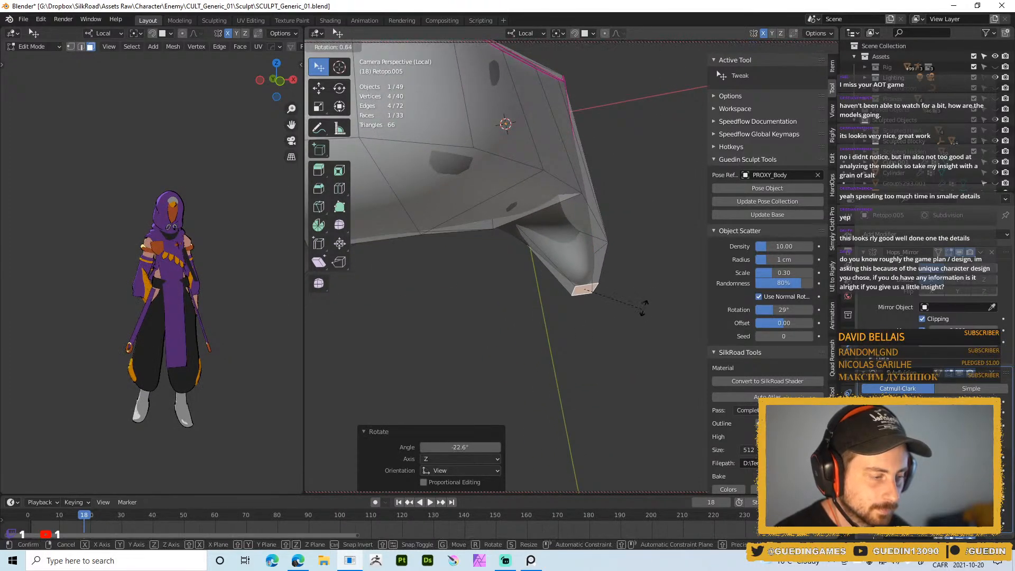
left_click(638, 290)
middle_click_drag(638, 290, 550, 264)
key("r")
left_click(631, 272)
- Extrude the strap's end face further, rotate and reposition it, and scale it to about 0.81
middle_click_drag(631, 273, 549, 272)
key("e")
left_click(581, 244)
key("r")
left_click(584, 243)
key("g")
left_click(603, 252)
key("s")
left_click(614, 253)
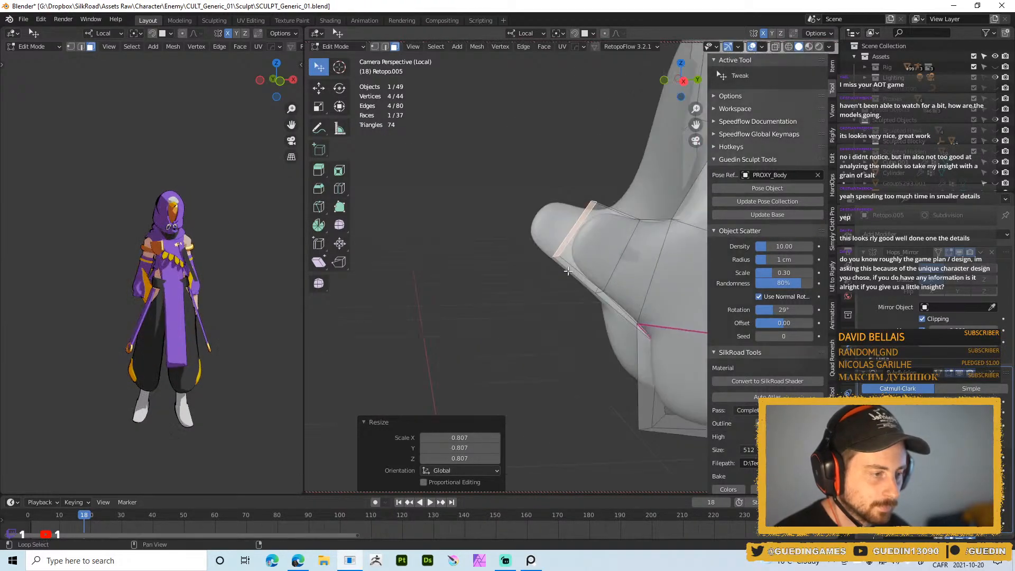
- Rotate the strap's end face by about 10° and undo the move tried after it
key("g")
right_click(594, 261)
key("r")
left_click(592, 249)
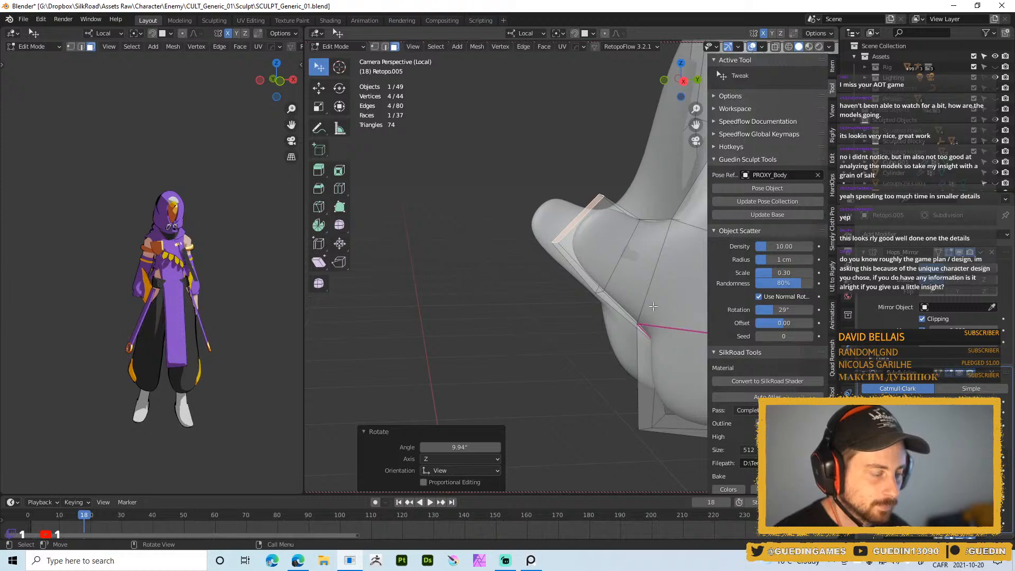
key("g")
left_click(624, 300)
key("ctrl+z")
- Crease the edges around the strap's end face and clear the selection
left_click(580, 219)
middle_click_drag(613, 248, 631, 265)
key("shift+e")
left_click(677, 426)
key("alt+a")
- Show the full character again and switch the backpack to Sculpt Mode
mouse_move(680, 437)
left_mouse_down("alt")
mouse_move(563, 315)
mouse_move(614, 314)
mouse_move(530, 276)
mouse_move(475, 300)
mouse_move(520, 197)
mouse_move(626, 183)
mouse_move(534, 277)
mouse_move(453, 260)
mouse_move(537, 316)
mouse_move(547, 281)
mouse_move(535, 250)
mouse_move(527, 258)
left_mouse_up("alt")
key("Tab")
key("KP_Divide")
left_click_drag(546, 311, 589, 330, "alt")
key("Tab")
key("ctrl+Tab")
left_click(586, 389)
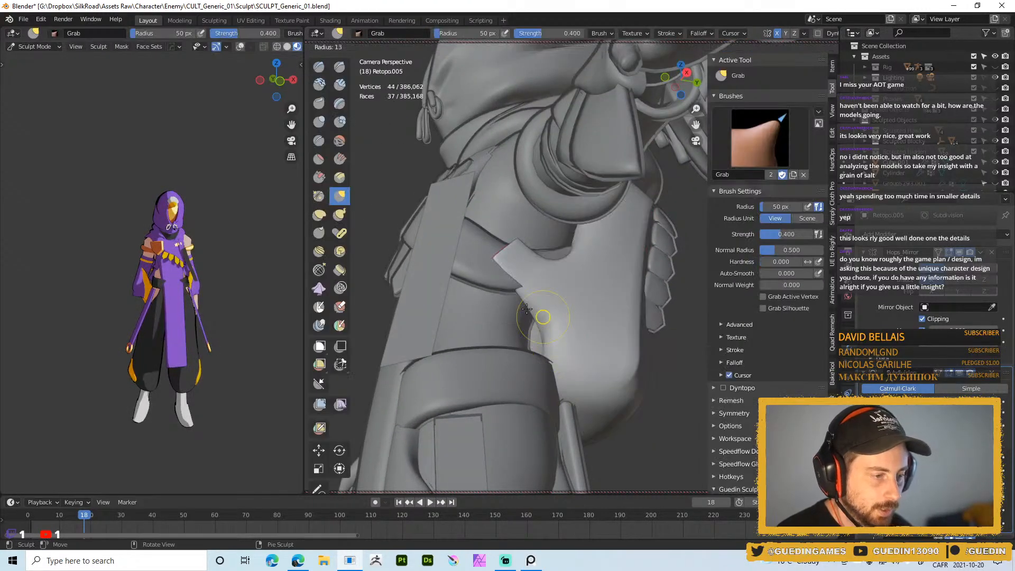
- Reshape the strap's end against the torso using the Grab brush at a radius of about 90 px
middle_click_drag(552, 306, 546, 317)
key("f")
left_click(598, 317)
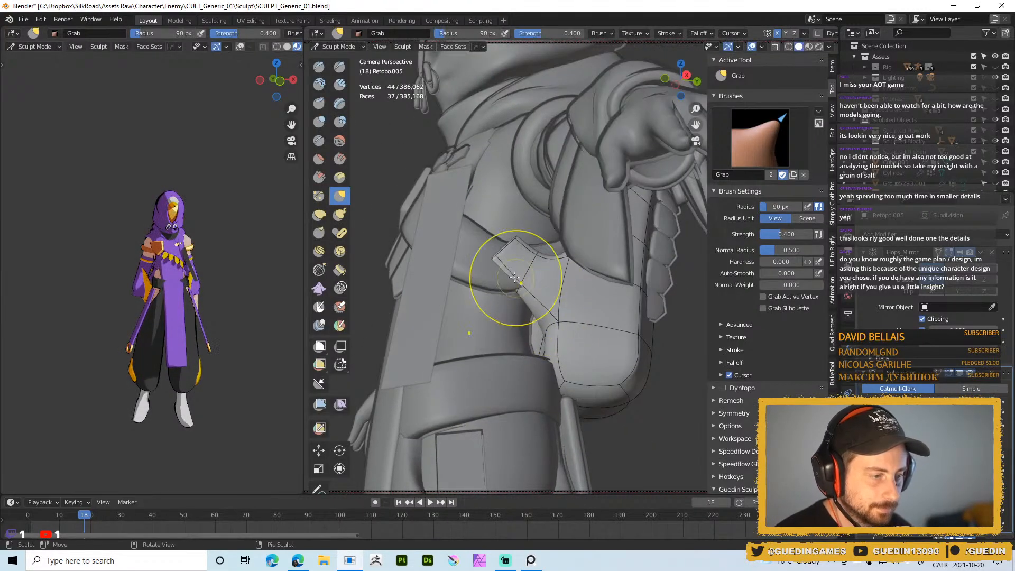
left_click_drag(516, 258, 539, 247)
mouse_move(559, 266)
middle_mouse_down()
mouse_move(609, 269)
mouse_move(555, 283)
mouse_move(544, 297)
mouse_move(571, 269)
middle_mouse_up()
key("f")
left_click(593, 268)
- In Edit Mode, select the lengthwise edges of the side strap and crease them by about 0.49
mouse_move(564, 336)
middle_mouse_down()
mouse_move(555, 286)
mouse_move(563, 265)
mouse_move(661, 277)
middle_mouse_up()
scroll(563, 265, "down", 5)
scroll(555, 318, "up", 3)
mouse_move(555, 317)
middle_mouse_down("shift")
mouse_move(593, 360)
mouse_move(533, 371)
mouse_move(534, 279)
middle_mouse_up("shift")
key("Tab")
scroll(543, 313, "up", 3)
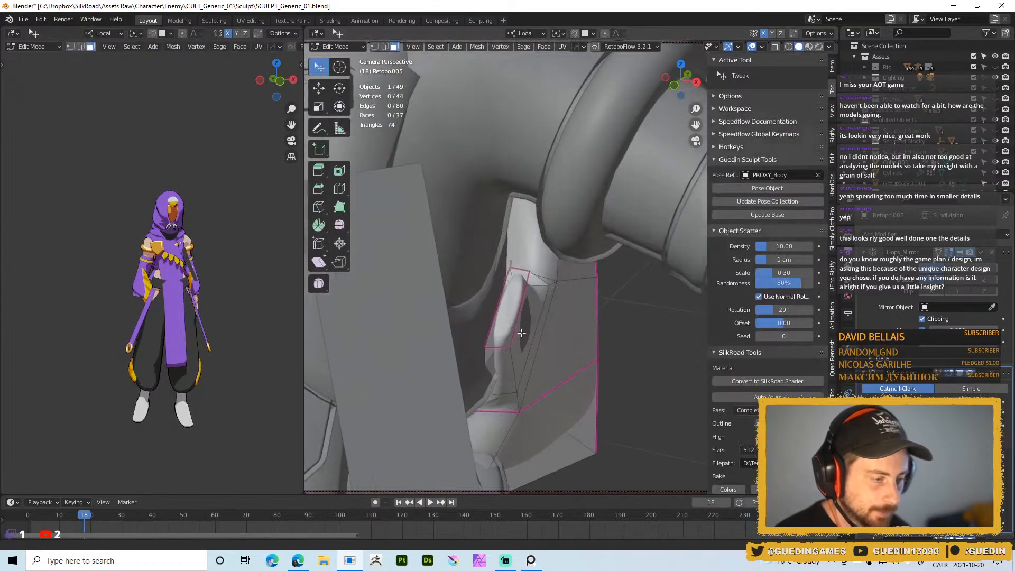
left_click(487, 359, "alt")
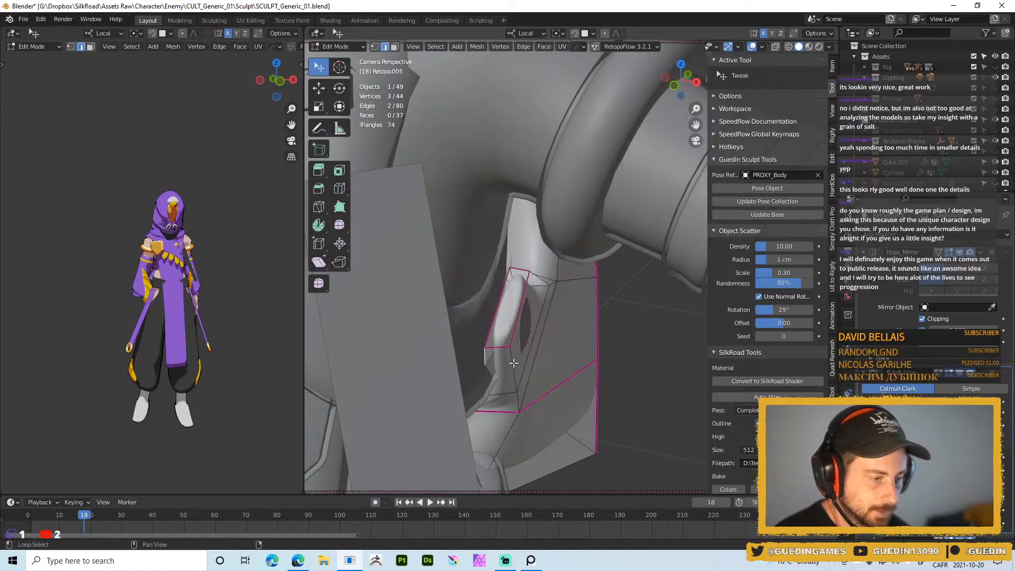
key("shift+e")
left_click(558, 358)
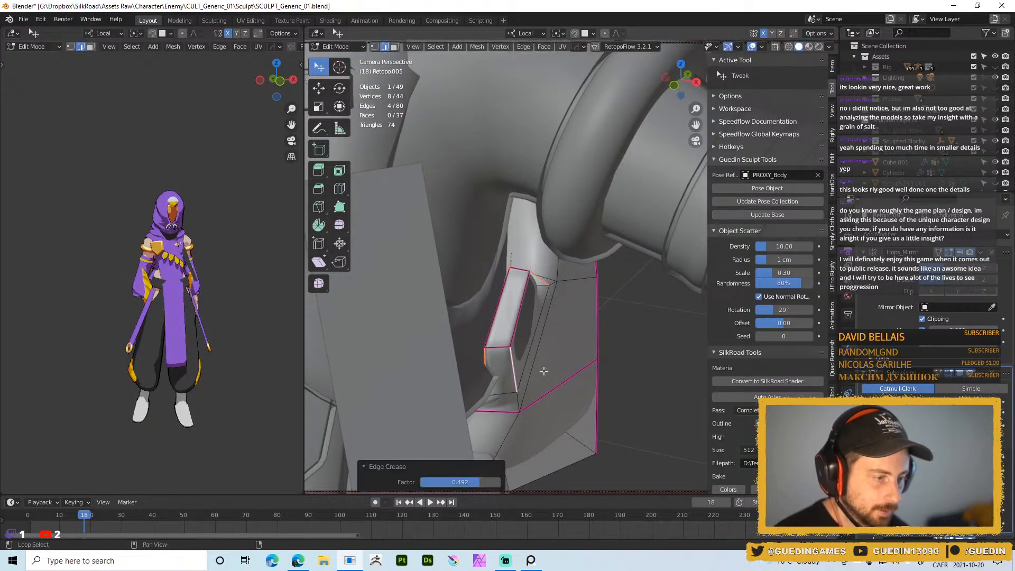
- Move the vertices where the side strap joins the backpack to smooth the transition
key("Tab")
mouse_move(549, 363)
middle_mouse_down()
mouse_move(529, 322)
mouse_move(534, 294)
mouse_move(555, 283)
mouse_move(548, 324)
middle_mouse_up()
key("Tab")
mouse_move(549, 290)
middle_mouse_down()
mouse_move(534, 296)
mouse_move(559, 278)
middle_mouse_up()
key("1")
left_click_drag(539, 274, 556, 276)
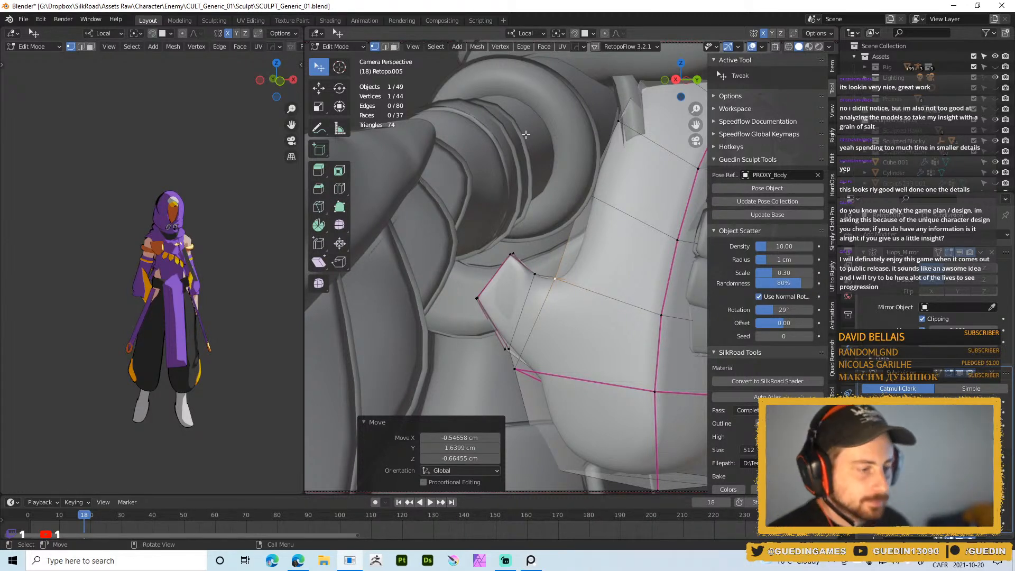
key("x")
key("Escape")
left_click_drag(520, 285, 450, 299, "alt")
left_click_drag(444, 303, 466, 301)
- Reduce the crease of the edge at the strap's lower base by about 0.9 and nudge a nearby vertex
middle_click_drag(465, 300, 548, 296)
key("2")
left_click(455, 313)
key("shift+e")
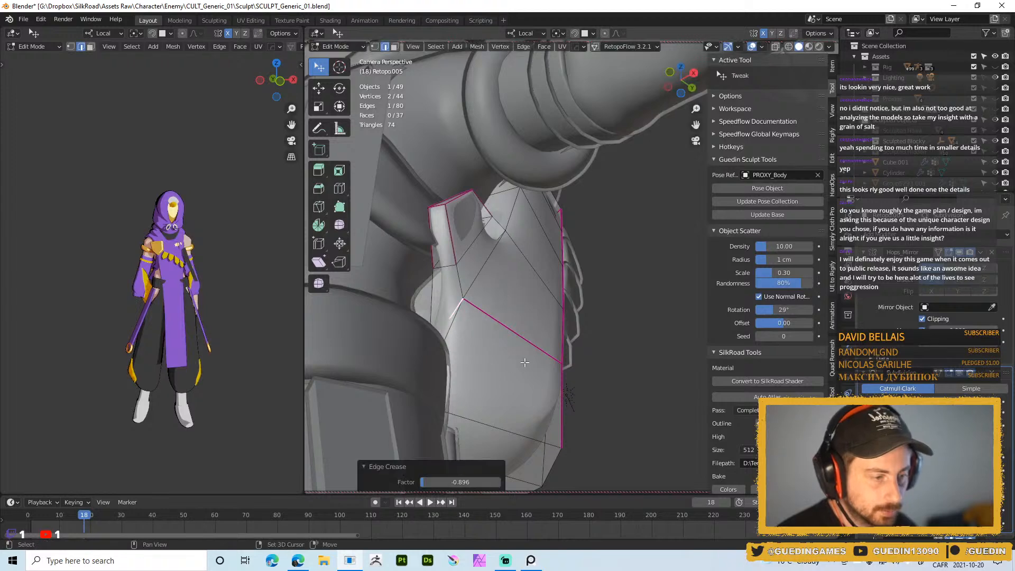
mouse_move(455, 318)
middle_mouse_down()
mouse_move(426, 382)
mouse_move(449, 331)
middle_mouse_up()
key("1")
left_click_drag(450, 323, 456, 321)
- Select two adjoining edges on the backpack's lower part, crease them by about 0.64 and ease the crease slightly
middle_click_drag(457, 321, 561, 262)
scroll(459, 337, "down", 4)
key("2")
left_click(528, 272)
left_click(553, 256, "shift")
key("shift+e")
left_click(626, 315)
key("shift+e")
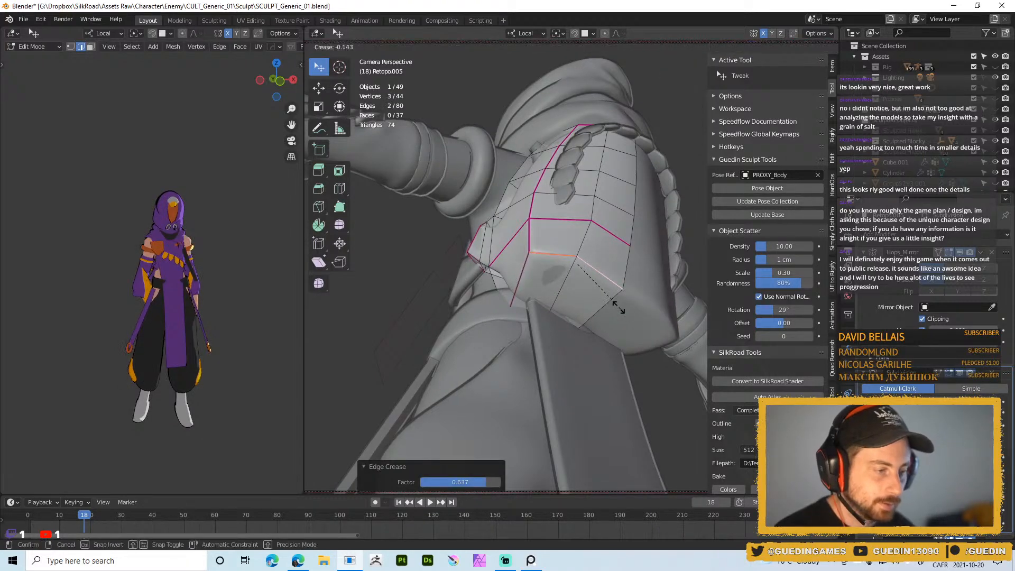
left_click(609, 297)
- Fine-tune the crease of the two lower backpack edges and adjust the crease of a neighbouring edge
mouse_move(608, 296)
middle_mouse_down()
mouse_move(537, 270)
mouse_move(619, 315)
mouse_move(534, 248)
mouse_move(554, 272)
mouse_move(586, 208)
mouse_move(548, 243)
mouse_move(532, 280)
mouse_move(550, 310)
middle_mouse_up()
key("shift+e")
left_click(594, 302)
left_click(534, 248)
key("shift+e")
left_click(545, 262)
- Add an edge loop to the backpack's mesh with a loop cut
key("ctrl+Tab")
key("f")
left_click(546, 250)
mouse_move(545, 251)
middle_mouse_down()
mouse_move(511, 273)
mouse_move(545, 262)
mouse_move(556, 282)
mouse_move(542, 239)
mouse_move(542, 284)
mouse_move(528, 256)
mouse_move(543, 292)
middle_mouse_up()
key("Tab")
key("ctrl+r")
left_click(542, 284)
- In Sculpt Mode, resize the Grab brush and nudge the backpack's surface near the new edge loop
key("ctrl+Tab")
left_click(529, 329)
left_click_drag(556, 292, 560, 294)
middle_click_drag(559, 295, 534, 278)
key("f")
left_click(533, 294)
left_click_drag(526, 284, 519, 284)
- Pull the backpack's outline into shape with the Grab brush, adjusting the radius to about 66 px
mouse_move(524, 269)
middle_mouse_down()
mouse_move(535, 218)
mouse_move(531, 233)
mouse_move(553, 238)
middle_mouse_up()
key("f")
left_click(528, 231)
left_click_drag(553, 238, 541, 240)
mouse_move(541, 240)
middle_mouse_down()
mouse_move(530, 249)
mouse_move(540, 233)
middle_mouse_up()
key("f")
left_click(536, 239)
key("f")
left_click(528, 233)
mouse_move(545, 192)
middle_mouse_down()
mouse_move(531, 233)
mouse_move(566, 238)
middle_mouse_up()
- Set the Grab brush radius to 60 px and check the backpack's side profile and strap from several angles
key("f")
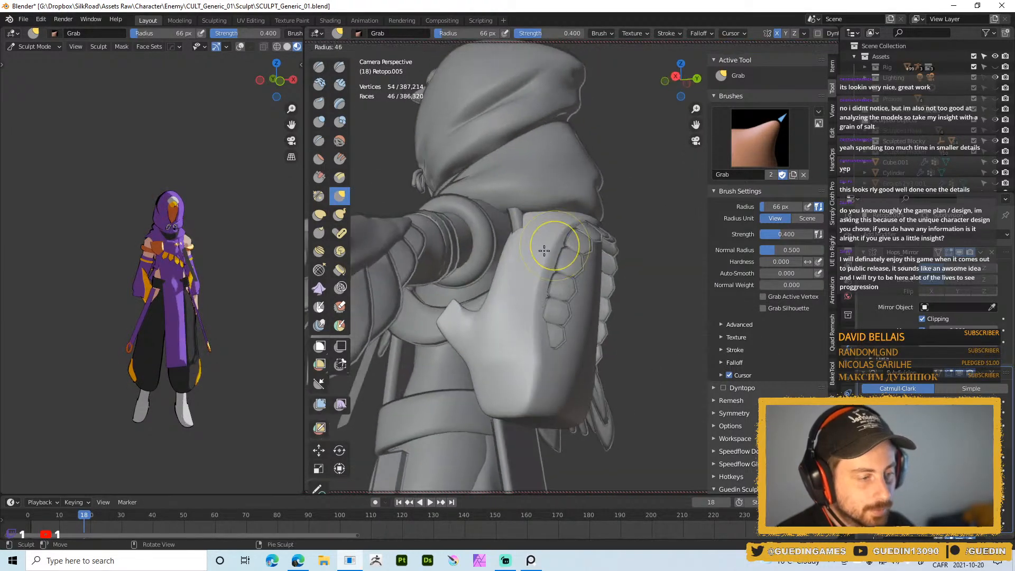
left_click(579, 245)
middle_click_drag(543, 289, 567, 290)
key("f")
left_click(538, 282)
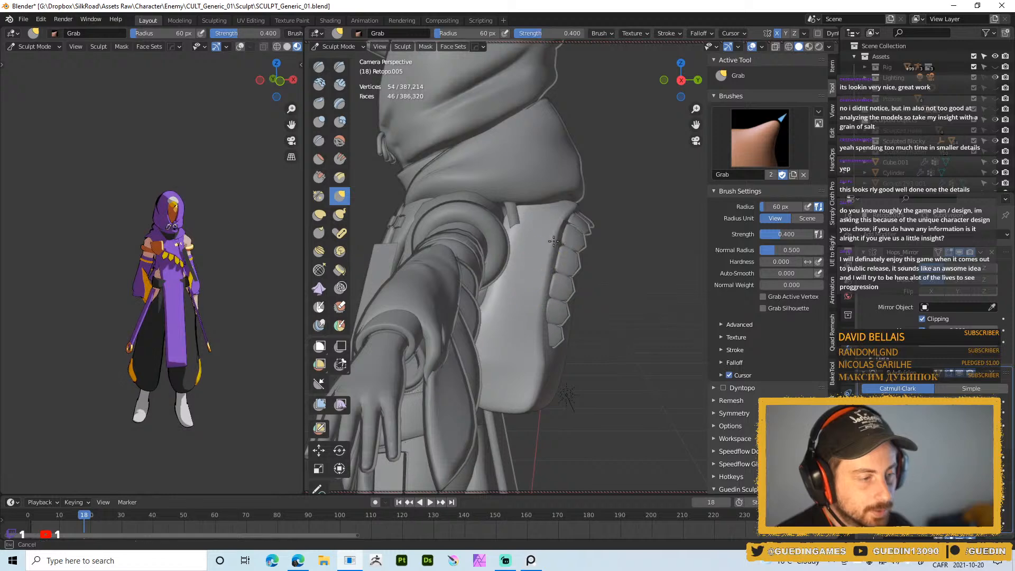
mouse_move(544, 200)
middle_mouse_down()
mouse_move(571, 212)
mouse_move(562, 210)
middle_mouse_up()
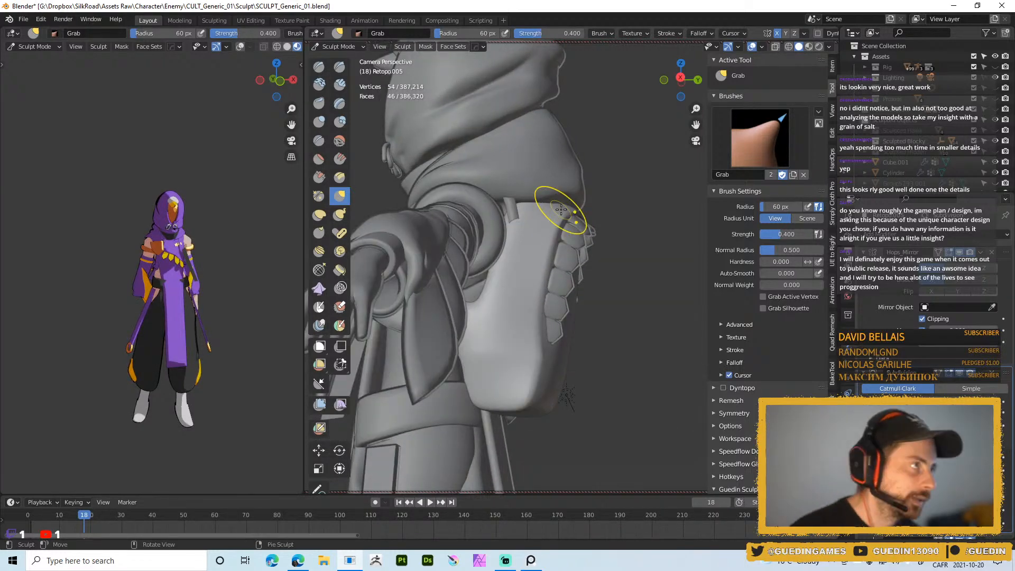
mouse_move(494, 341)
middle_mouse_down()
mouse_move(487, 317)
mouse_move(519, 343)
middle_mouse_up()
middle_click_drag(466, 286, 497, 312)
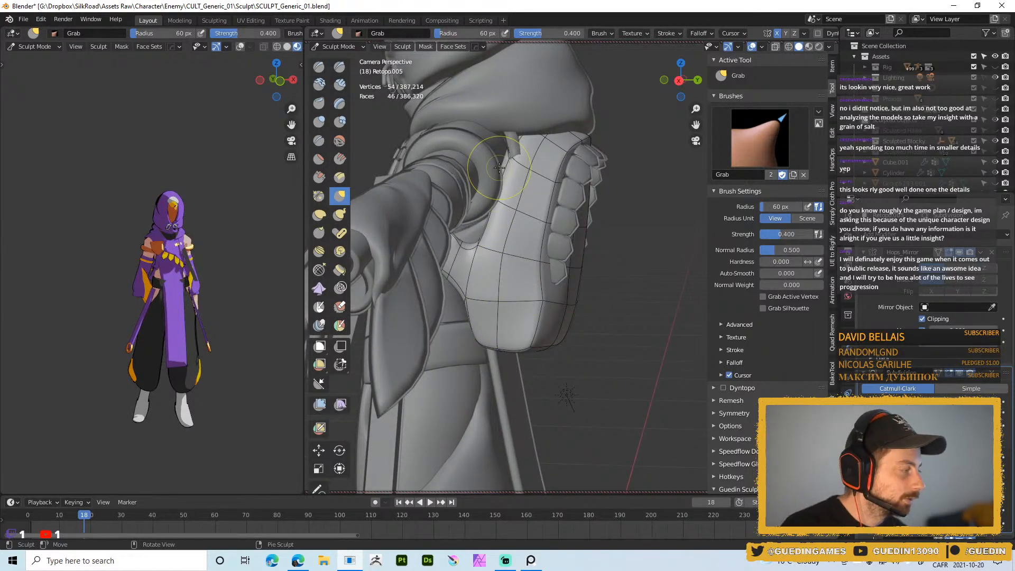
middle_click_drag(483, 302, 465, 317)
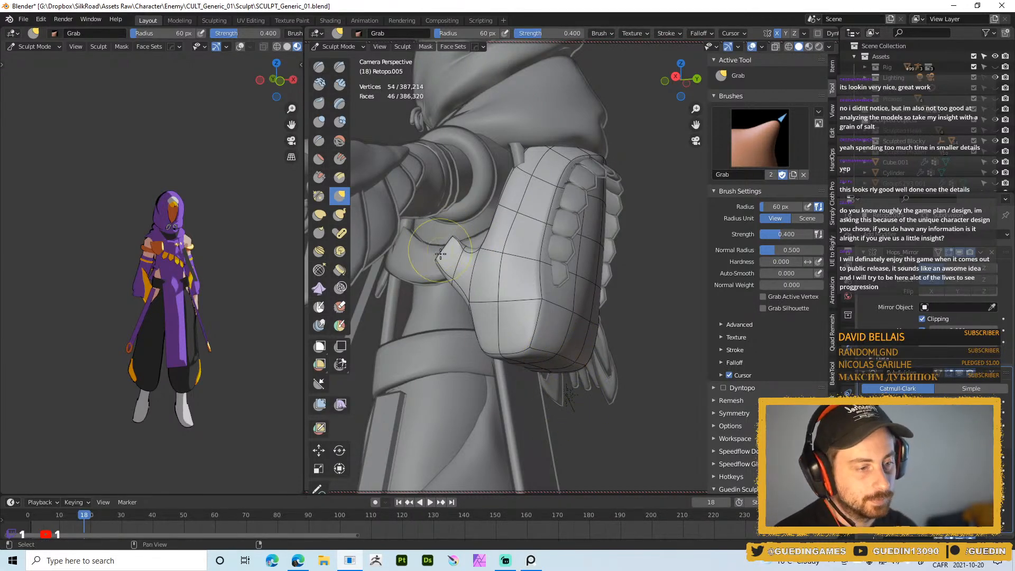
- In Edit Mode, crease the edges around the upper part of the backpack's side flap
scroll(440, 249, "up", 6)
key("Tab")
middle_click_drag(512, 224, 528, 191)
left_click(512, 200)
key("shift+e")
left_click(538, 233)
key("shift+e")
left_click(529, 218)
left_click(529, 190, "alt")
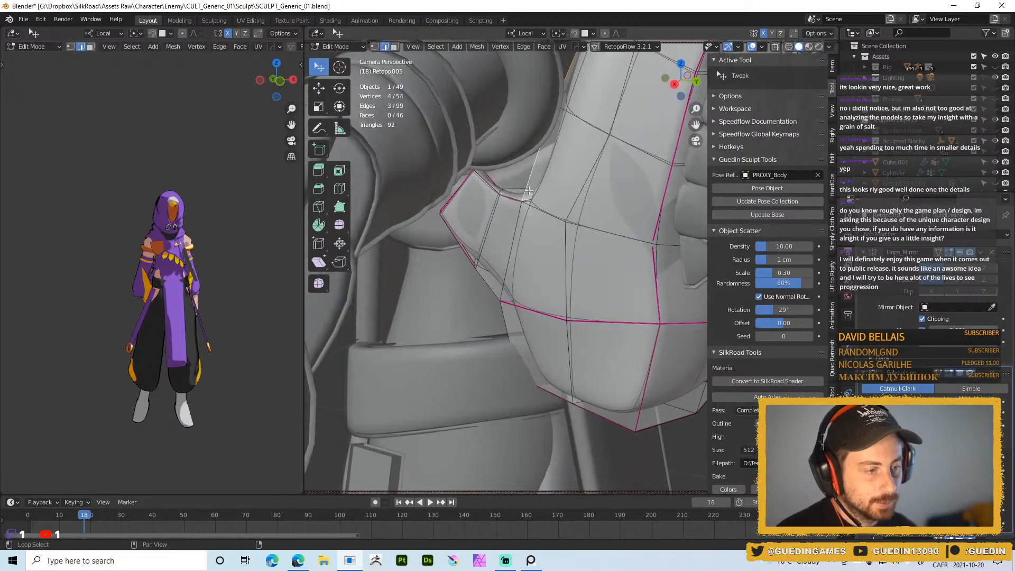
key("shift+e")
left_click(528, 299)
- Crease the lower edges of the backpack's side flap and clear the selection
middle_click_drag(528, 298, 490, 285)
left_click(478, 283)
key("shift+e")
left_click(515, 334)
left_click(495, 345)
key("shift+e")
left_click(508, 350)
mouse_move(508, 350)
middle_mouse_down()
mouse_move(535, 352)
mouse_move(514, 355)
mouse_move(433, 324)
mouse_move(509, 306)
mouse_move(500, 343)
mouse_move(551, 294)
mouse_move(555, 219)
middle_mouse_up()
key("alt+a")
- In Sculpt Mode, set the Grab brush radius to 115 px and check the backpack's side flap from several angles
key("ctrl+Tab")
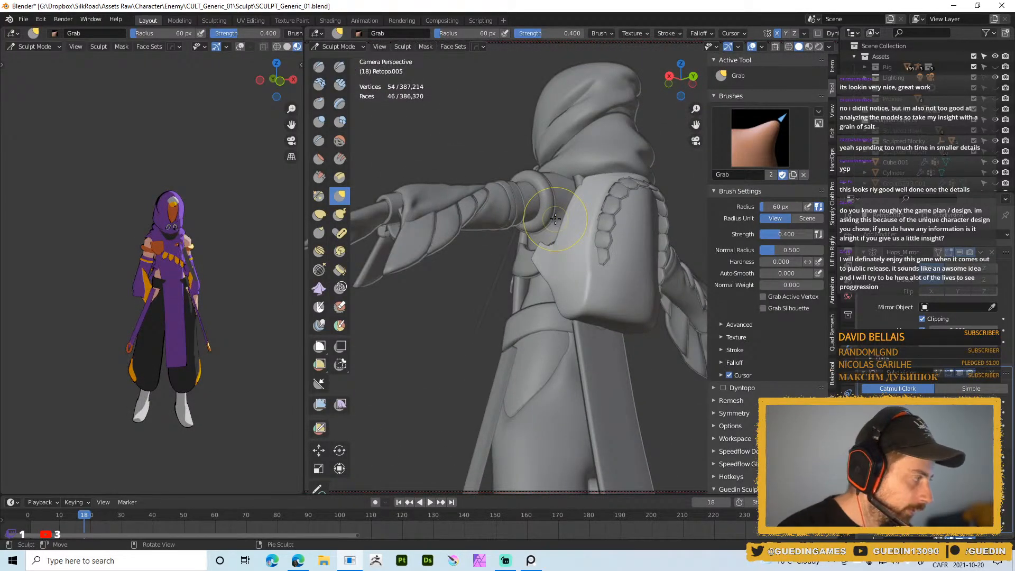
mouse_move(503, 272)
middle_mouse_down("ctrl")
mouse_move(557, 379)
mouse_move(549, 227)
mouse_move(532, 246)
middle_mouse_up("ctrl")
key("f")
left_click(561, 275)
middle_click_drag(594, 274, 530, 270)
mouse_move(543, 236)
middle_mouse_down()
mouse_move(527, 227)
mouse_move(478, 240)
mouse_move(515, 227)
mouse_move(548, 166)
mouse_move(537, 248)
middle_mouse_up()
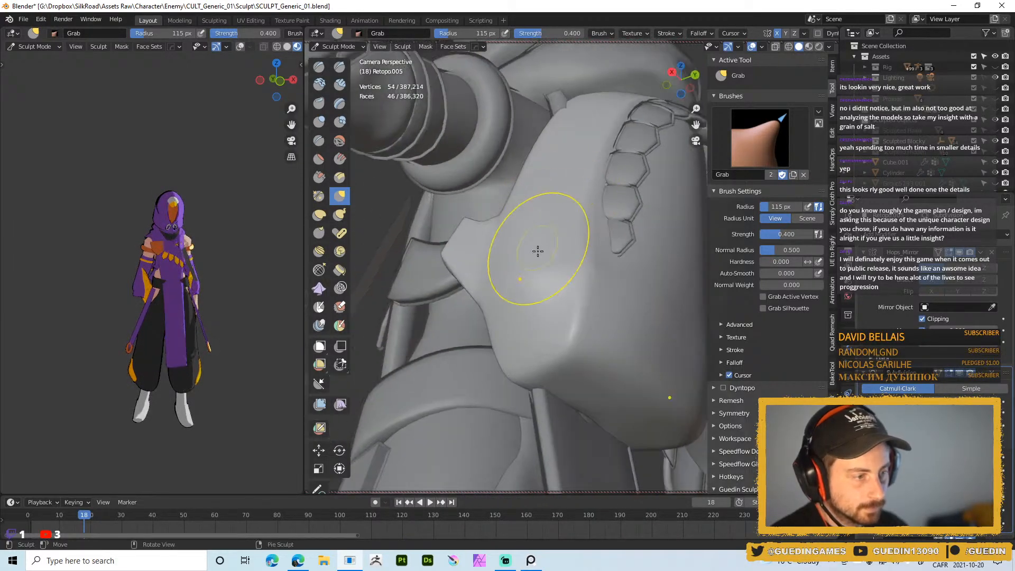
mouse_move(544, 286)
middle_mouse_down()
mouse_move(529, 318)
mouse_move(540, 296)
middle_mouse_up()
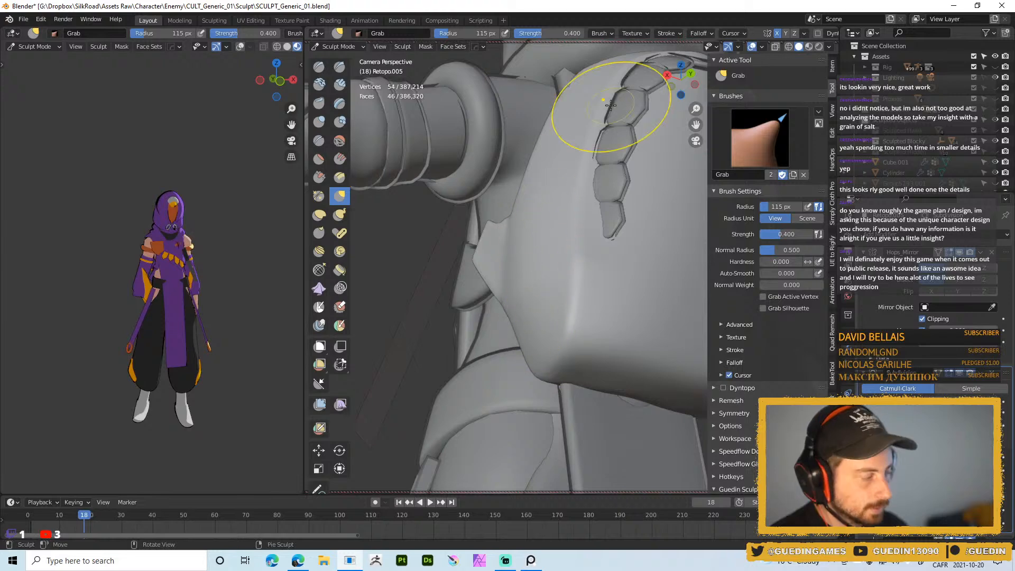
mouse_move(529, 238)
middle_mouse_down()
mouse_move(541, 273)
mouse_move(524, 243)
mouse_move(553, 274)
mouse_move(531, 248)
mouse_move(587, 265)
mouse_move(534, 233)
mouse_move(519, 240)
middle_mouse_up()
key("Tab")
key("Tab")
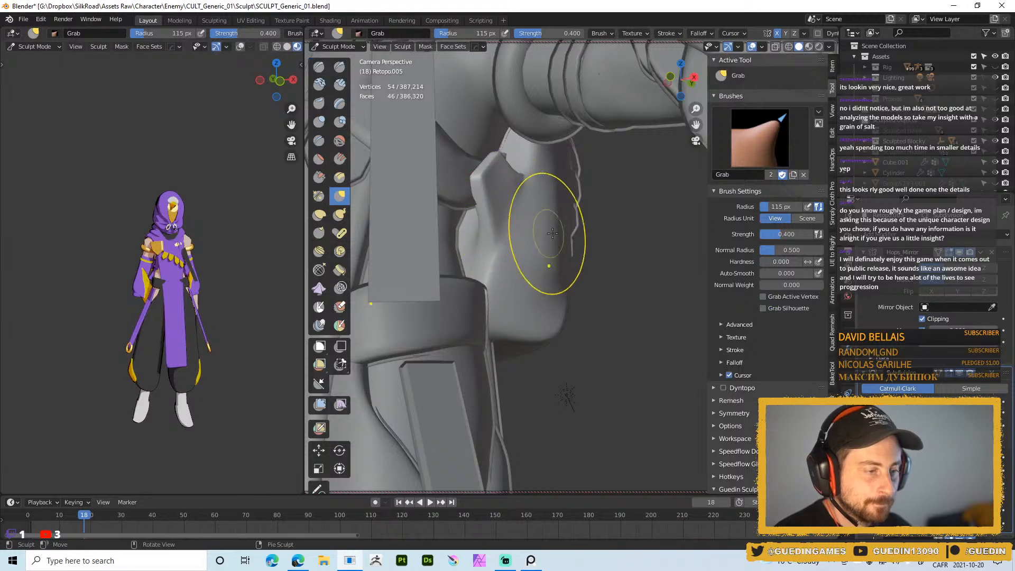
- Duplicate the front edge of the backpack's side flap in place and separate it into its own object
key("ctrl+Tab")
scroll(500, 150, "down", 4)
mouse_move(500, 150)
middle_mouse_down()
mouse_move(541, 271)
mouse_move(522, 315)
middle_mouse_up()
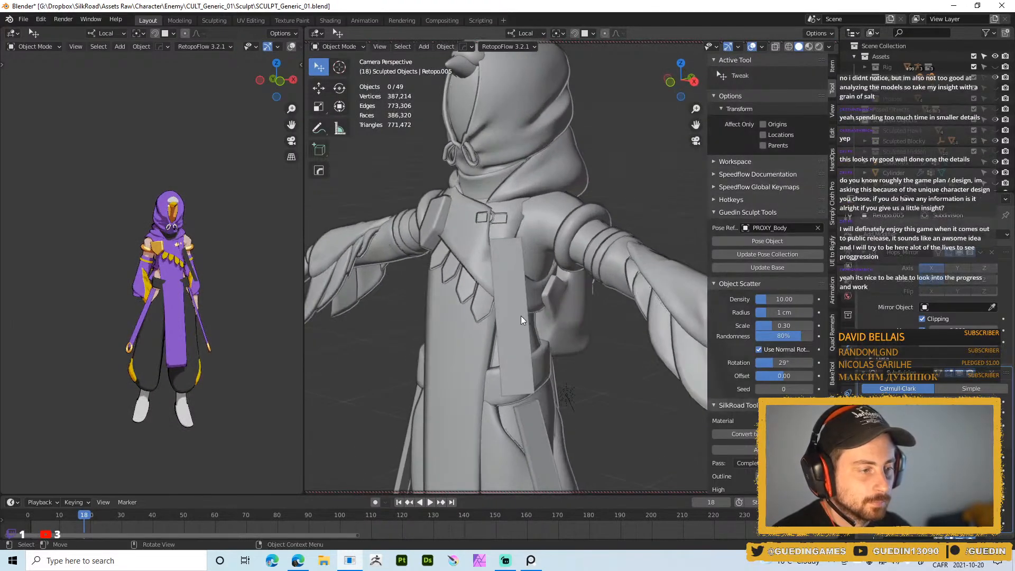
middle_click_drag(608, 297, 636, 371)
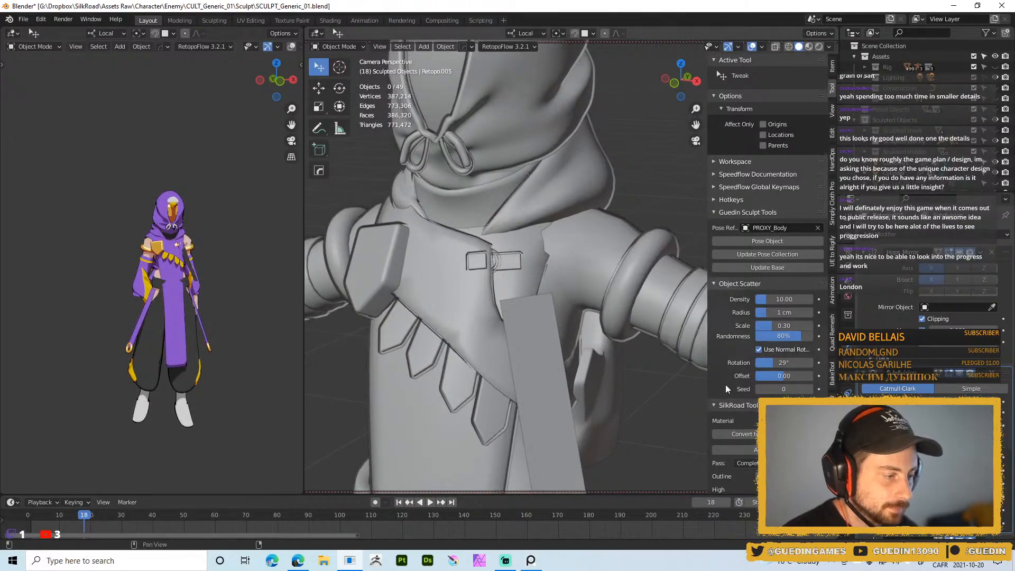
left_click(573, 388)
key("Tab")
scroll(583, 305, "up", 3)
middle_click_drag(583, 304, 569, 179, "shift")
left_click(572, 249)
middle_click_drag(573, 251, 588, 280)
key("shift+d")
right_click(588, 269)
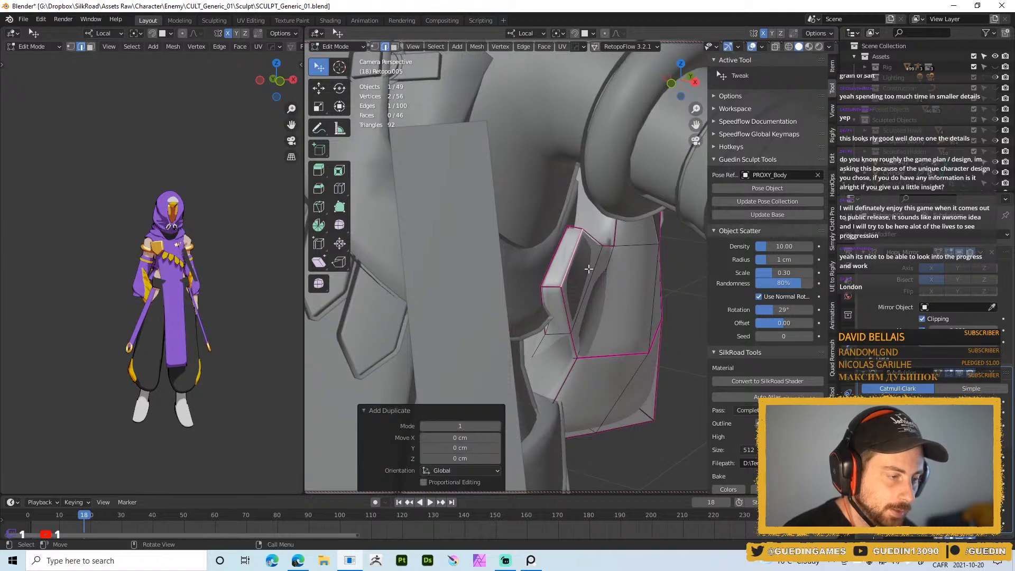
key("p")
left_click(588, 273)
key("Tab")
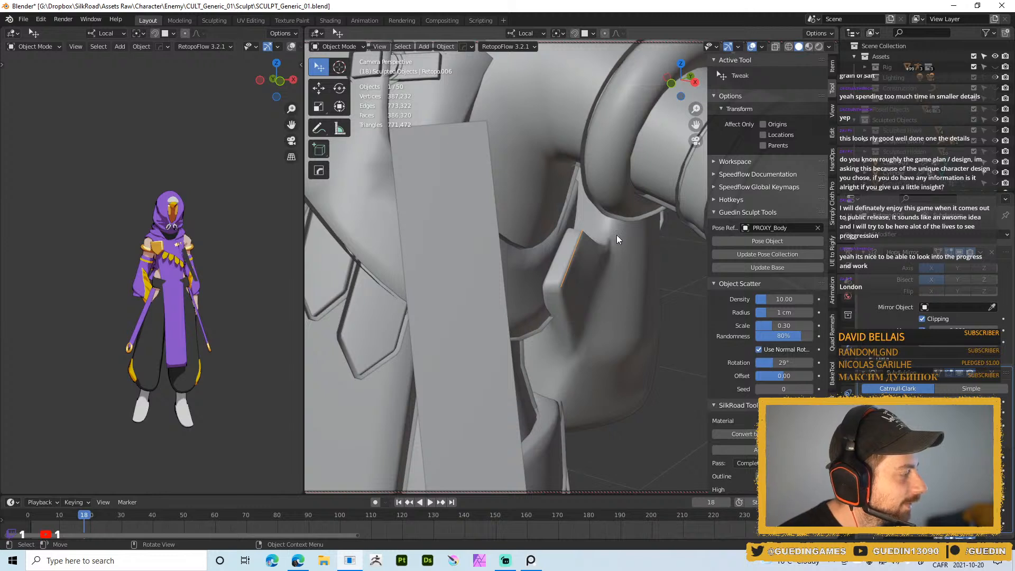
- Move the separated edge object by about -0.67, -0.29, 0 cm, plus a second nudge of about 0.12, 0.29, -0.17 cm
middle_click_drag(617, 235, 620, 239, "shift")
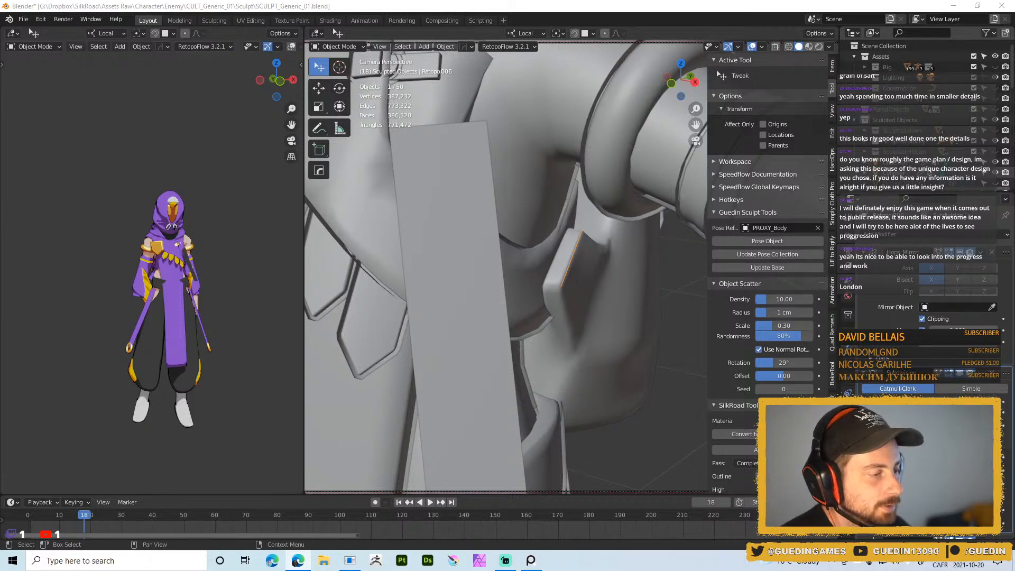
mouse_move(556, 364)
middle_mouse_down()
mouse_move(566, 298)
mouse_move(620, 269)
mouse_move(688, 317)
middle_mouse_up()
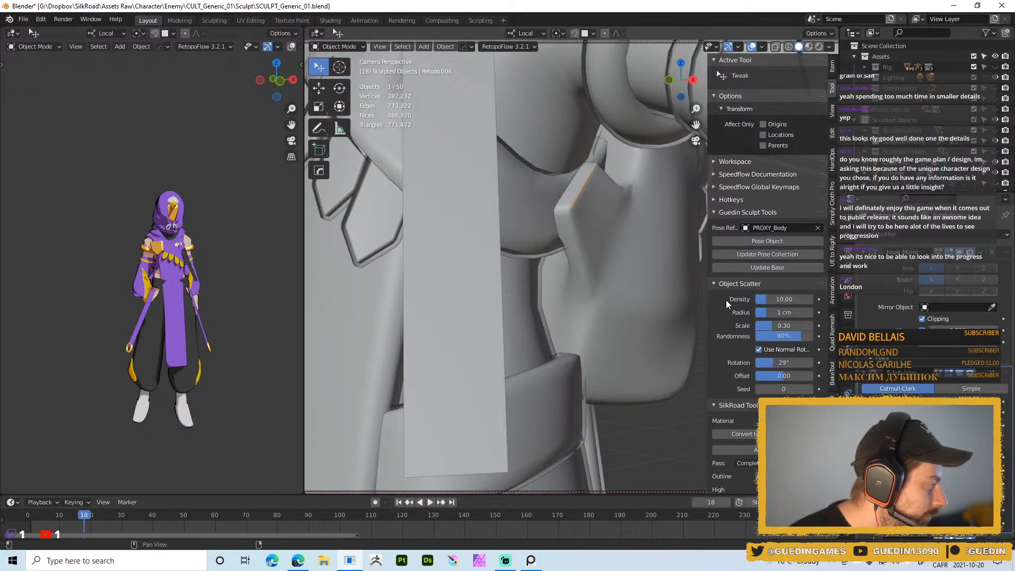
mouse_move(610, 322)
middle_mouse_down()
mouse_move(544, 247)
mouse_move(574, 304)
mouse_move(589, 302)
mouse_move(543, 288)
mouse_move(634, 284)
mouse_move(599, 272)
middle_mouse_up()
key("g")
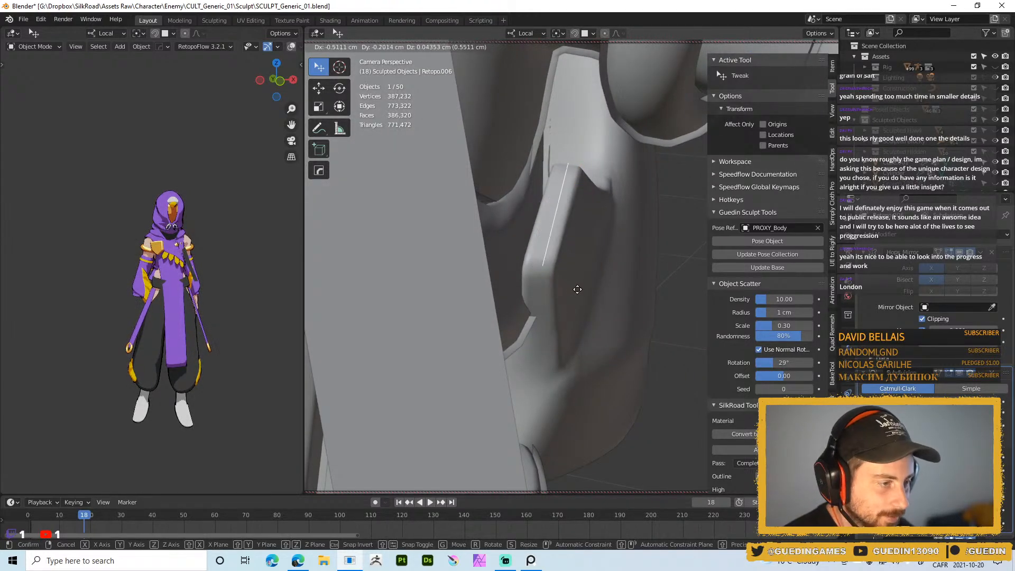
left_click(565, 287)
mouse_move(565, 286)
middle_mouse_down()
mouse_move(481, 259)
mouse_move(531, 291)
mouse_move(590, 300)
mouse_move(543, 169)
mouse_move(539, 202)
middle_mouse_up()
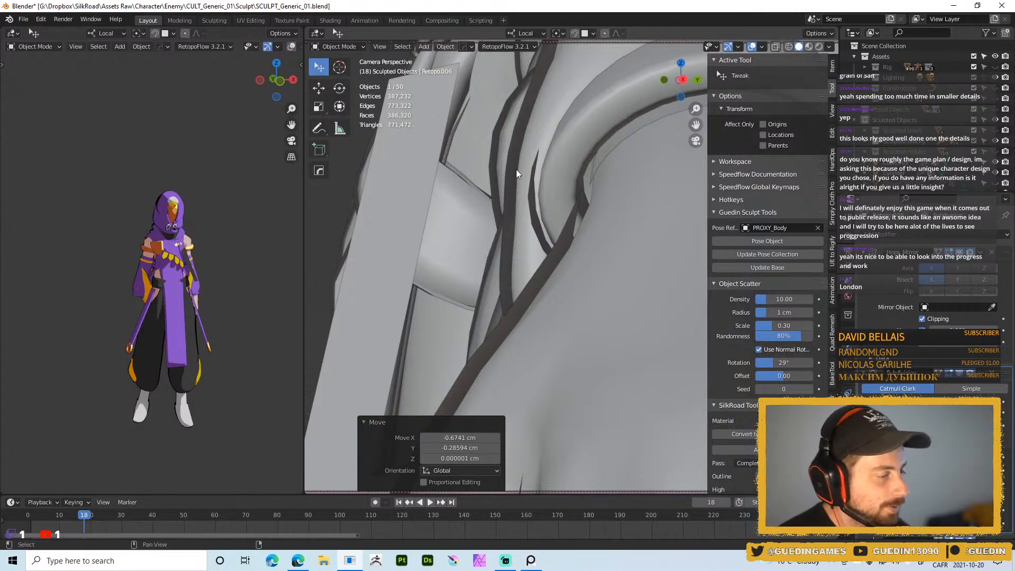
middle_click_drag(510, 232, 536, 229)
middle_click_drag(471, 216, 542, 196, "shift")
mouse_move(410, 264)
middle_mouse_down("shift")
mouse_move(598, 309)
mouse_move(577, 303)
middle_mouse_up("shift")
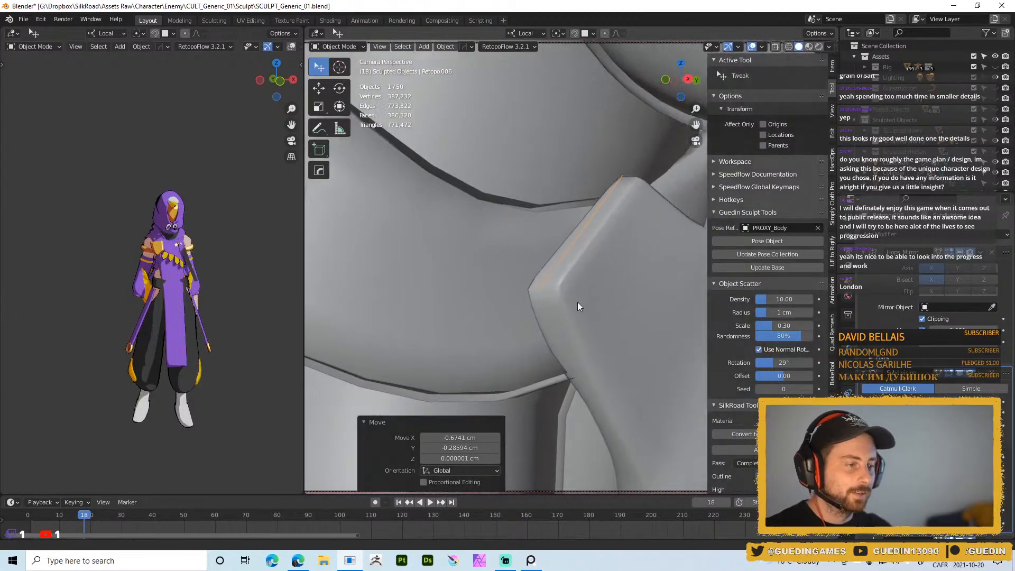
key("g")
left_click(631, 318)
scroll(628, 332, "down", 5)
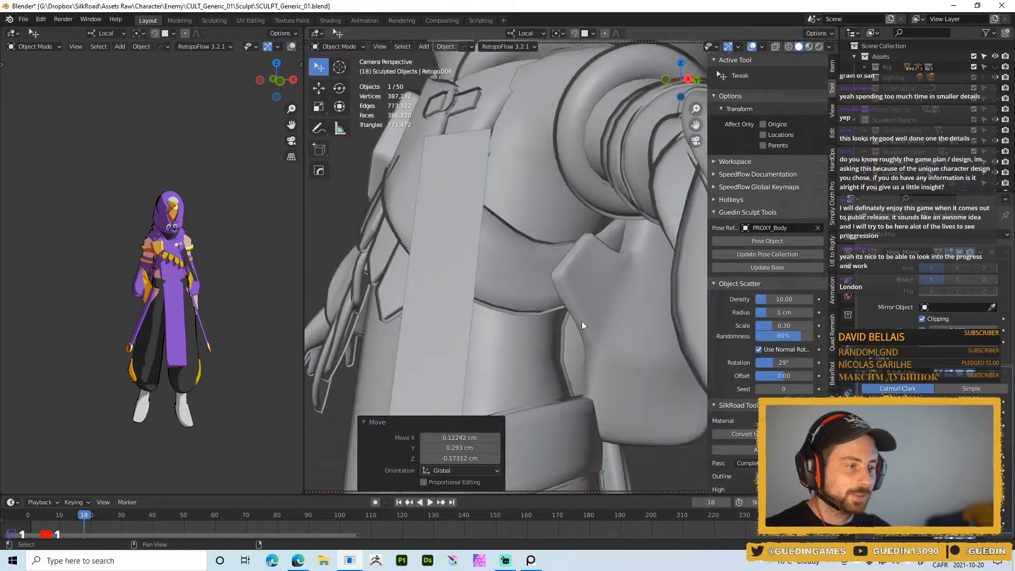
- In Edit Mode with vertex selection, extrude the whole separated edge forward from the flap as the first shoulder strap segment
key("Tab")
middle_click_drag(582, 301, 535, 406, "shift")
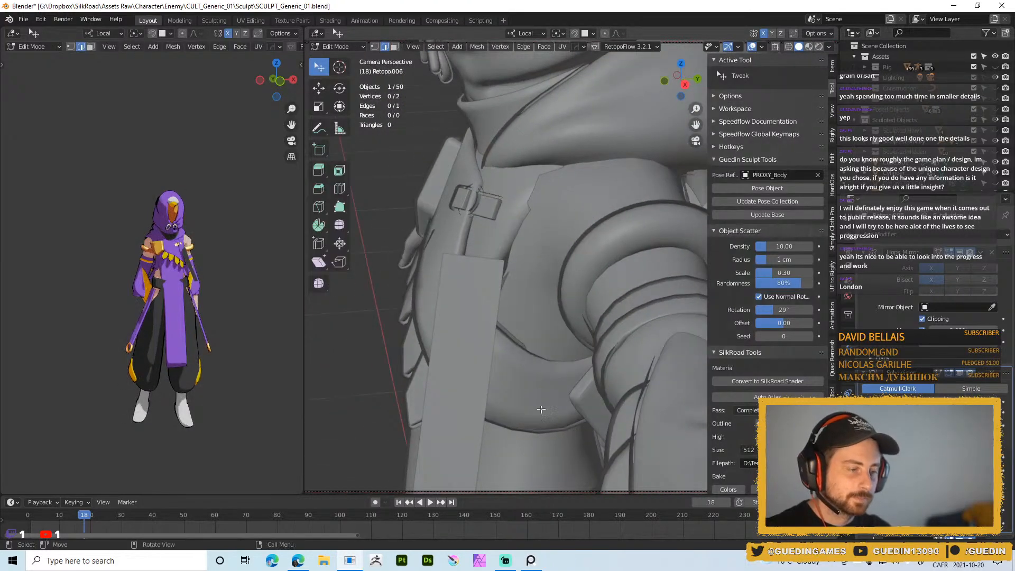
middle_click_drag(598, 371, 627, 318)
middle_click_drag(607, 395, 615, 411)
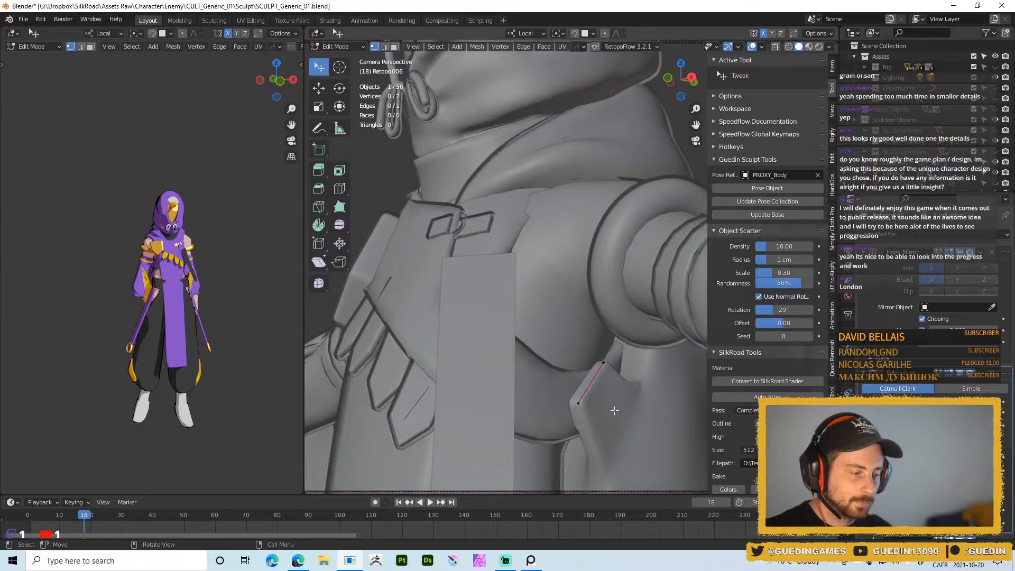
left_click_drag(570, 405, 566, 399)
key("a")
middle_click_drag(633, 421, 591, 427)
key("e")
left_click(555, 370)
- Rotate the free end of the first strap segment and adjust its edge crease
middle_click_drag(624, 339, 680, 379)
key("r")
left_click(585, 378)
key("shift+e")
left_click(553, 353)
key("r")
left_click(668, 413)
- Extrude a second strap segment up the chest, trackball-rotate its end by -44.7° and 69.9°, and move it about -3.53, -0.68, -0.28 cm
middle_click_drag(613, 386, 470, 322)
key("e")
left_click(459, 260)
middle_click_drag(459, 261, 556, 310)
key("r")
key("r")
left_click(488, 268)
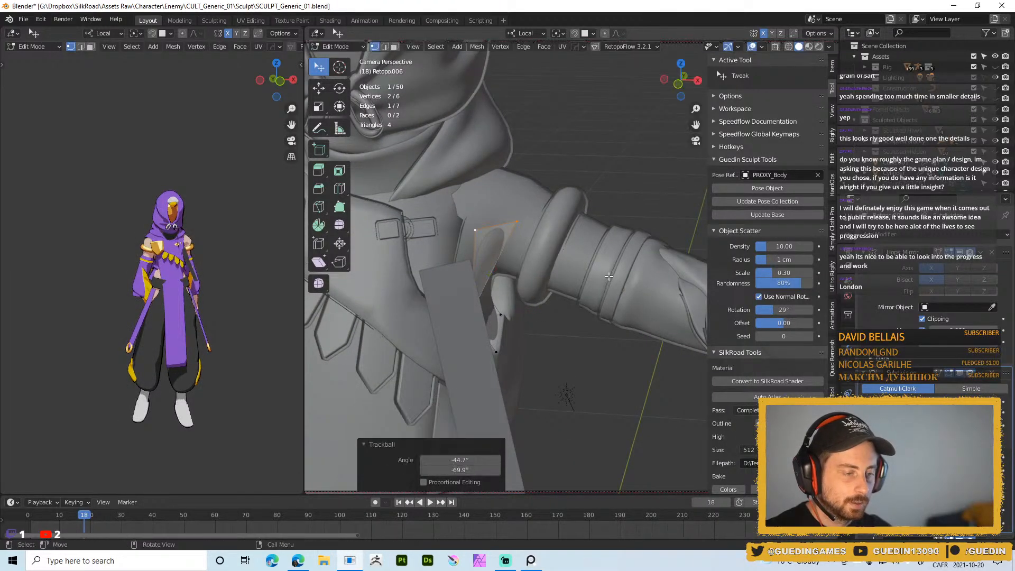
key("g")
left_click(584, 280)
- Extrude a third strap segment by about -0.84, 5.8, 5.26 cm toward the shoulder, enable X-ray, and rotate its end by about 20.7°
middle_click_drag(459, 273, 489, 337)
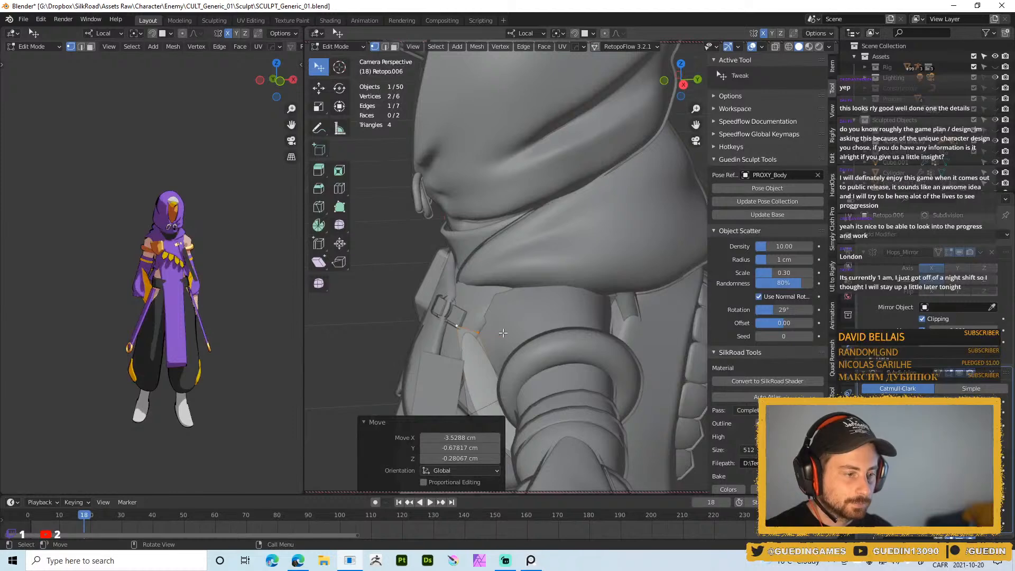
key("e")
left_click(573, 279)
middle_click_drag(573, 279, 581, 274)
key("alt+z")
key("r")
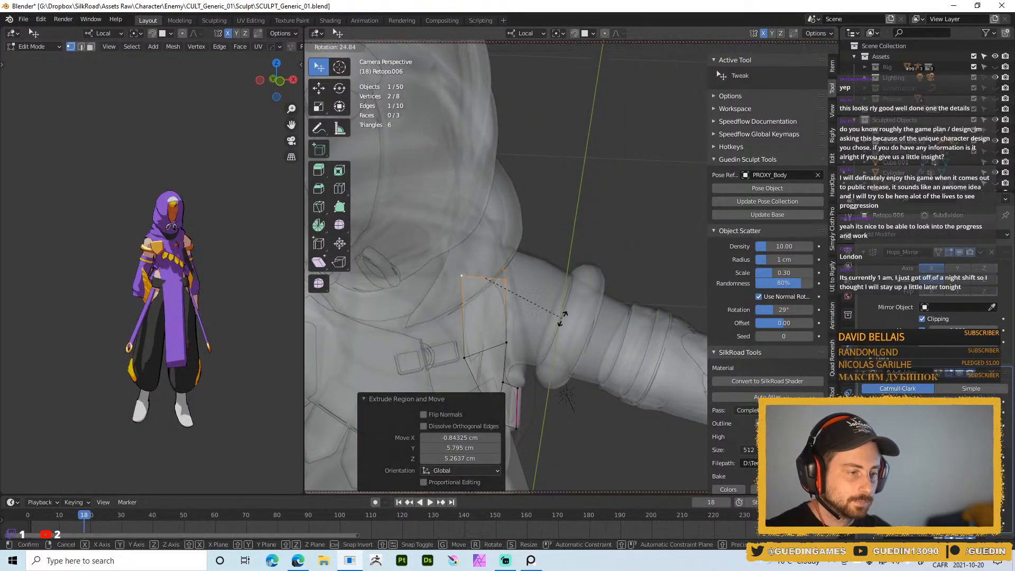
left_click(568, 315)
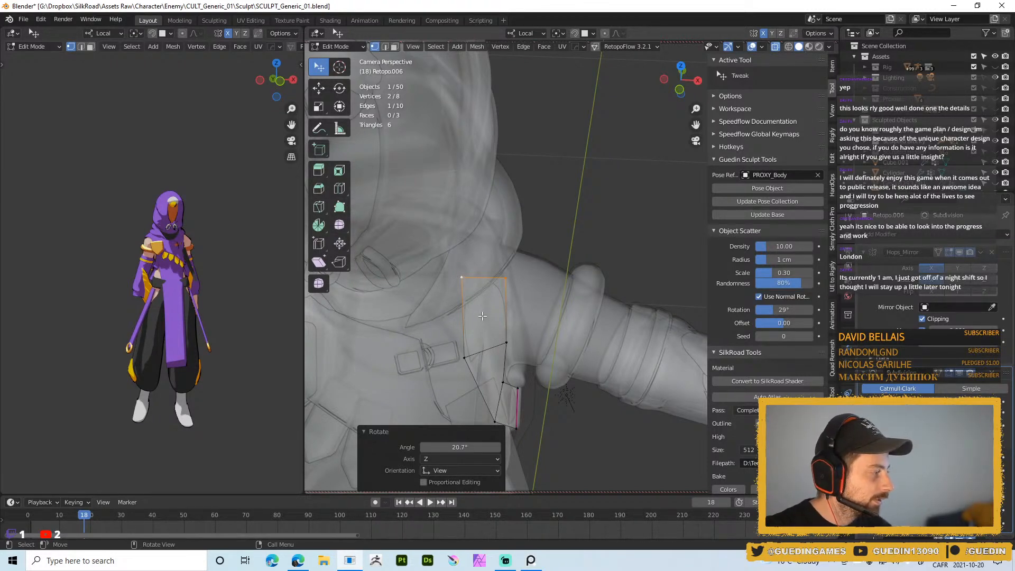
- Extrude a fourth strap segment over the shoulder by about 0.65, 8.39, 1.91 cm, and rotate and lower its end to follow the body
middle_click_drag(493, 281, 504, 323)
key("e")
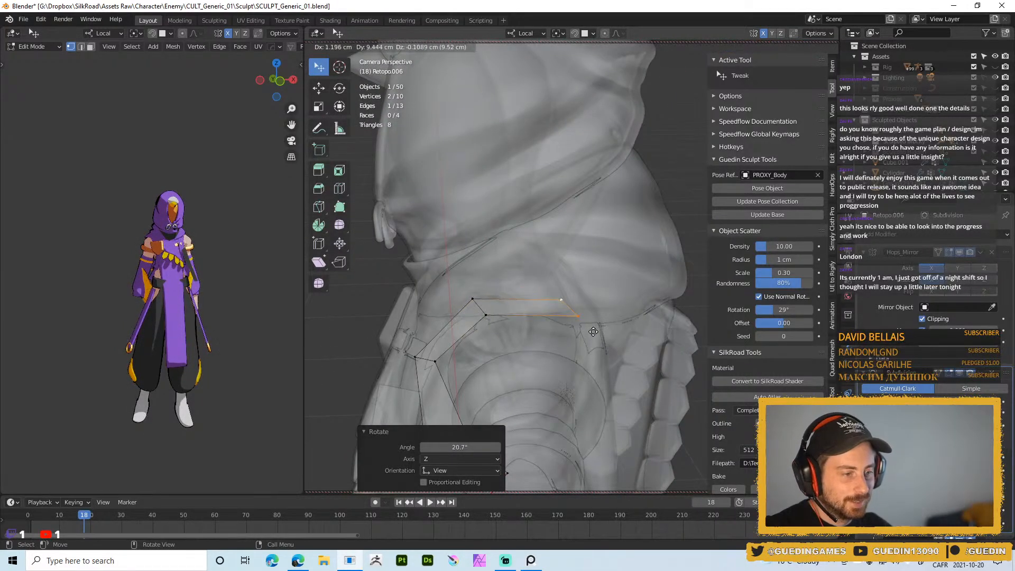
left_click(568, 305)
left_click_drag(539, 301, 496, 297, "alt")
middle_click_drag(496, 297, 423, 284)
key("r")
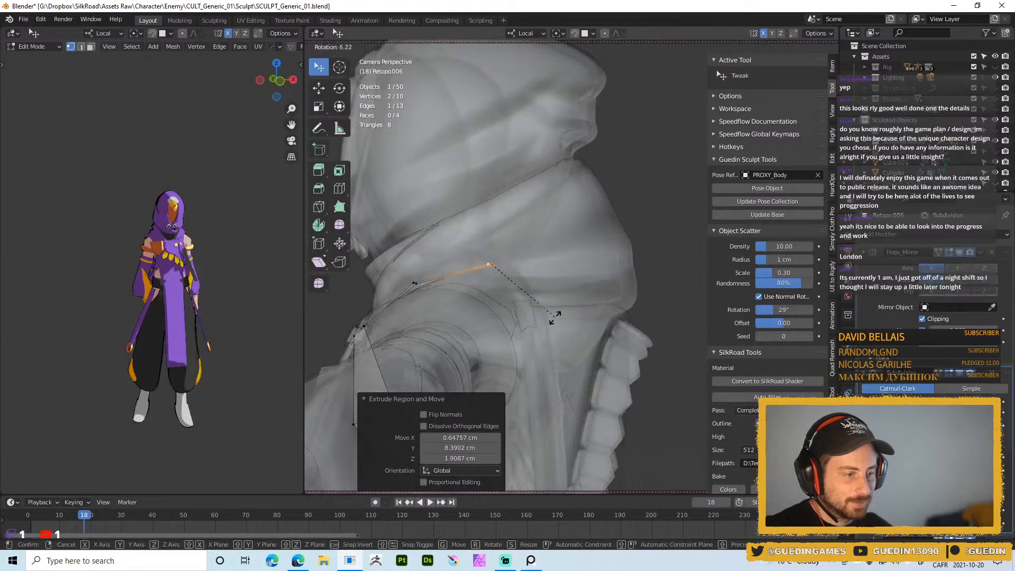
left_click(551, 317)
key("r")
key("r")
left_click(532, 327)
key("g")
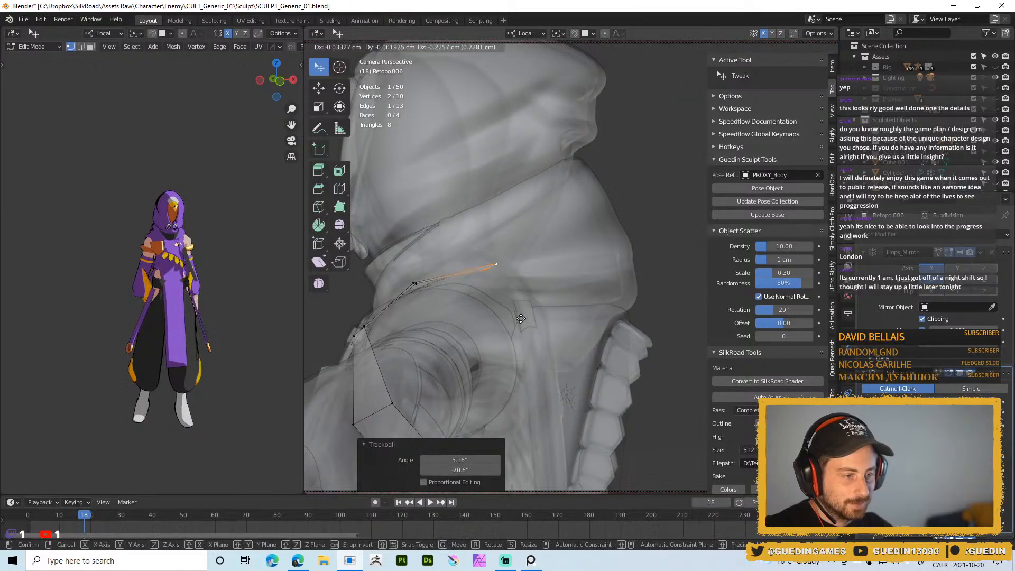
left_click(529, 333)
- Extrude a fifth strap segment down behind the shoulder toward the backpack, and scale and reposition its end edge
middle_click_drag(521, 327, 522, 294)
key("e")
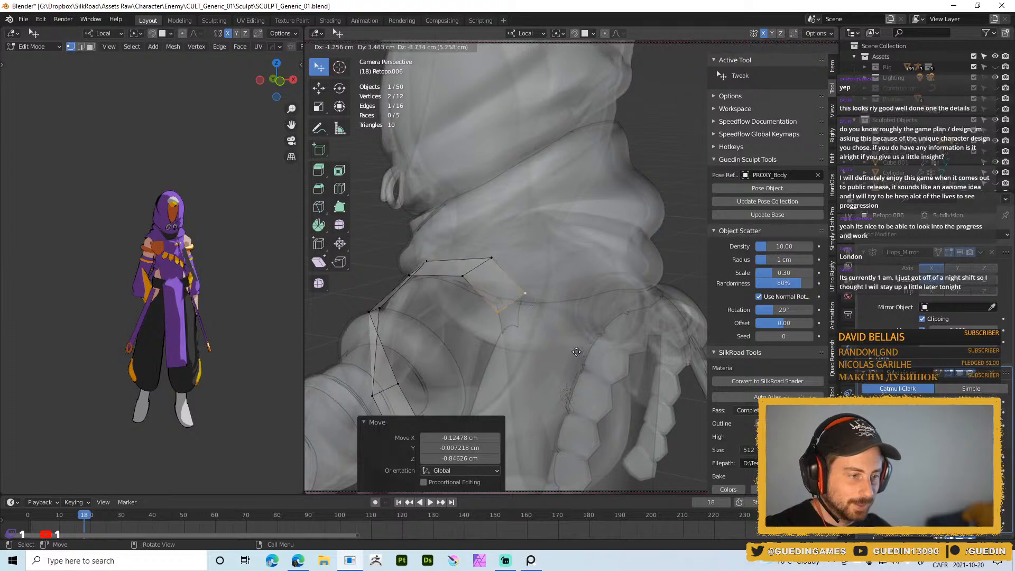
left_click(587, 365)
middle_click_drag(587, 365, 601, 259)
key("s")
left_click(515, 288)
key("g")
left_click(578, 281)
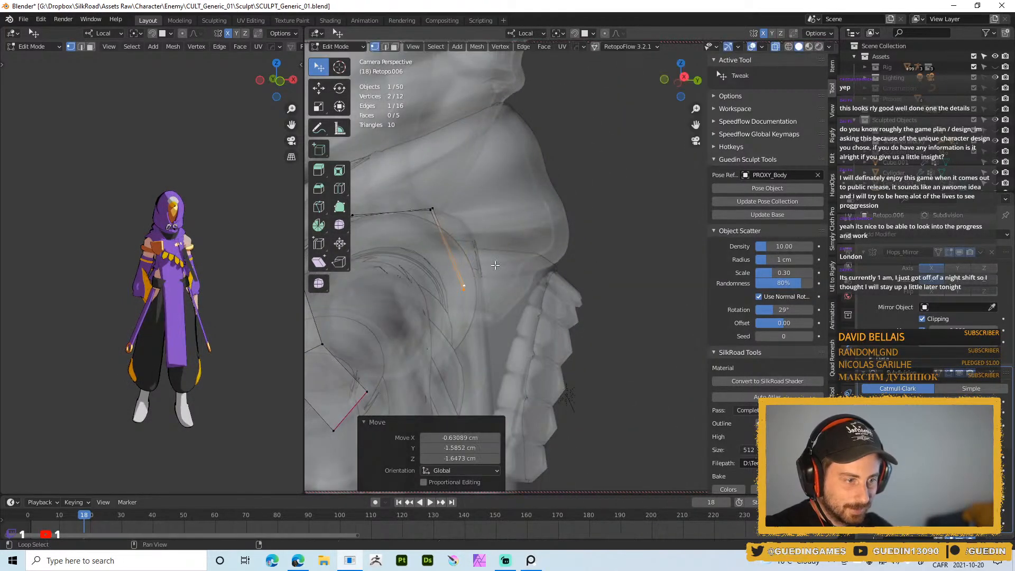
middle_click_drag(495, 288, 476, 290)
key("g")
left_click(490, 270)
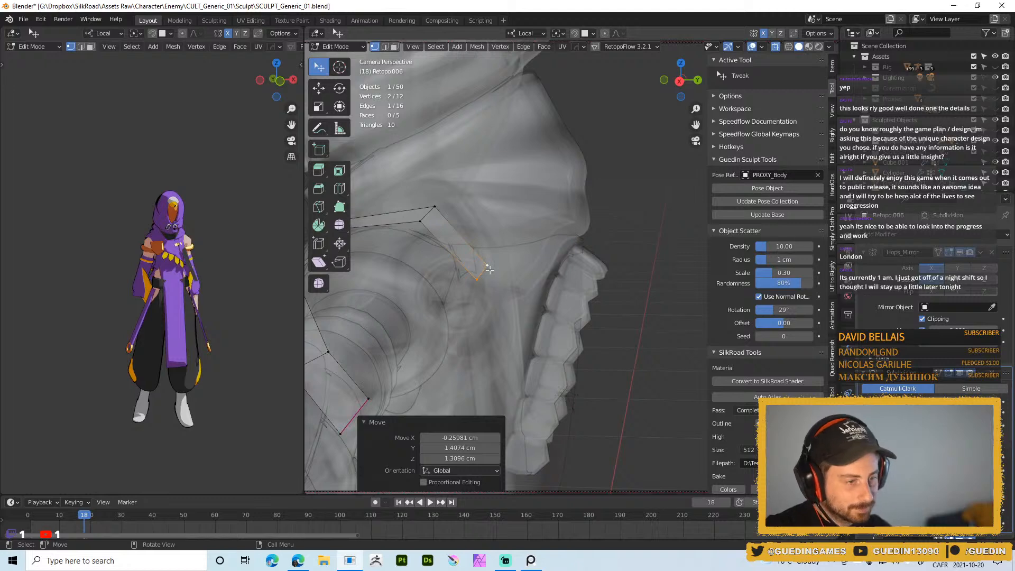
- Move the individual vertices at the strap's rear end to fit it against the back of the shoulder
middle_click_drag(489, 270, 475, 103)
left_click_drag(525, 277, 530, 281)
middle_click_drag(530, 281, 497, 338)
scroll(531, 343, "up", 1, "alt")
middle_click_drag(587, 304, 522, 288)
left_click_drag(522, 287, 518, 290)
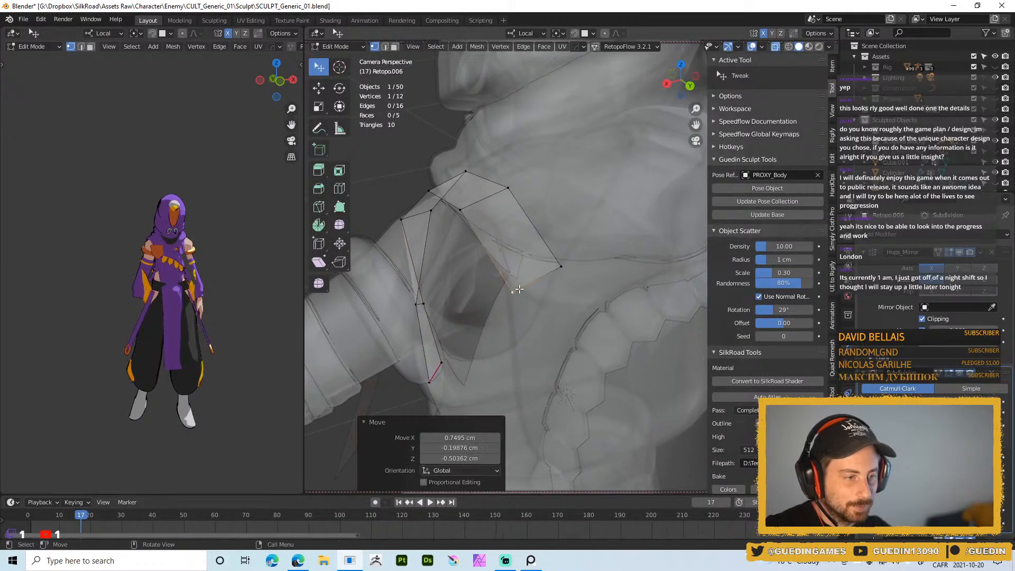
middle_click_drag(531, 276, 596, 258)
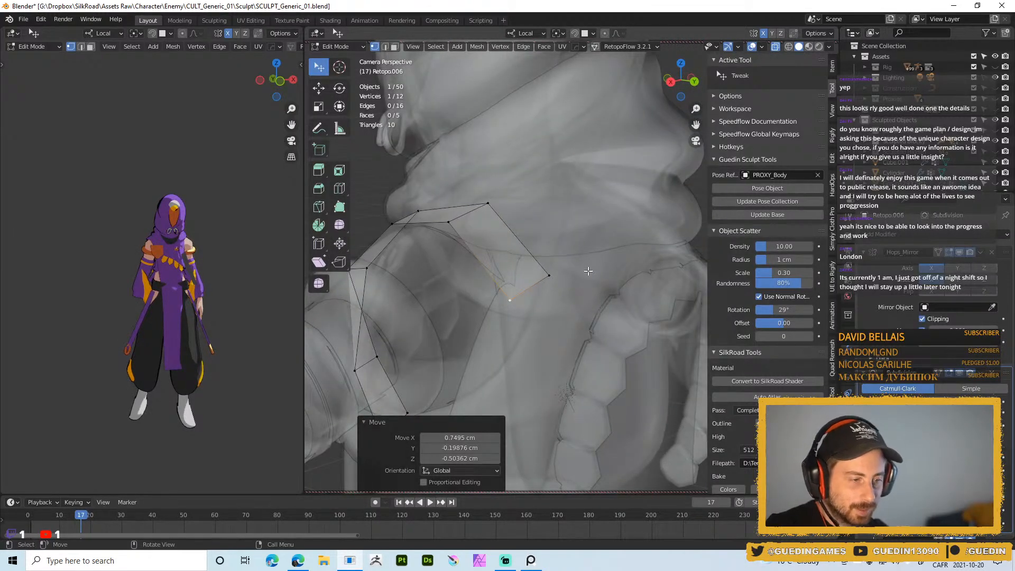
- Switch to edge selection and crease the edges at the strap's rear end
key("alt+z")
mouse_move(588, 271)
middle_mouse_down()
mouse_move(523, 248)
mouse_move(508, 350)
middle_mouse_up()
key("alt+z")
key("2")
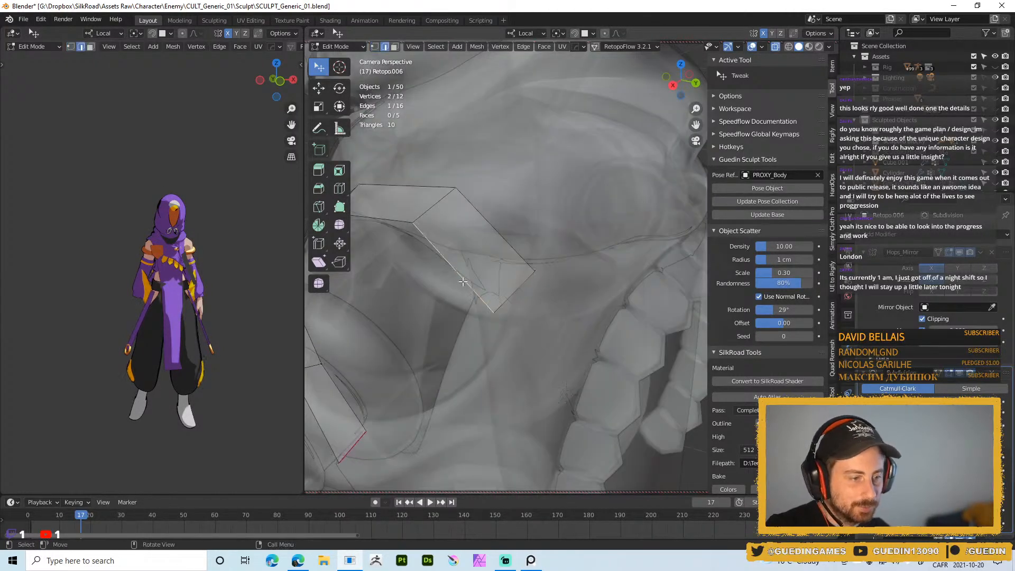
key("shift+e")
left_click(593, 471)
key("alt+z")
- Crease the side edges at the strap's front end beside the backpack flap
middle_click_drag(525, 348, 465, 339, "ctrl")
key("Tab")
key("Tab")
middle_click_drag(505, 373, 505, 275, "shift")
middle_click_drag(505, 338, 517, 277, "ctrl")
key("alt+z")
left_click(489, 281)
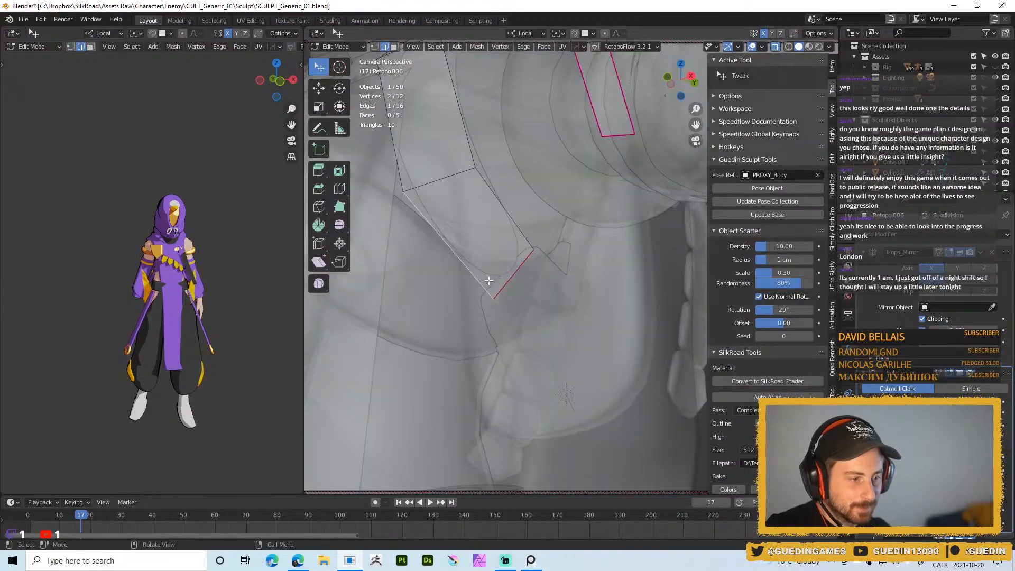
key("shift+e")
left_click(621, 449)
- Select the strap's crosswise edges, change the transform pivot point, and scale them down to narrow the strap
middle_click_drag(621, 449, 543, 297, "ctrl")
key("Tab")
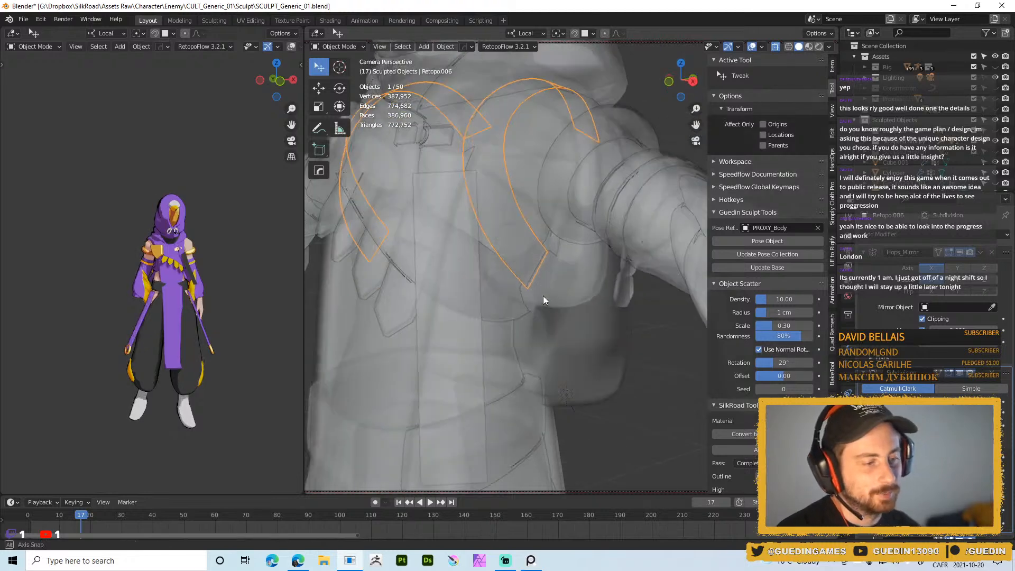
key("alt+z")
middle_click_drag(526, 198, 519, 252)
key("Tab")
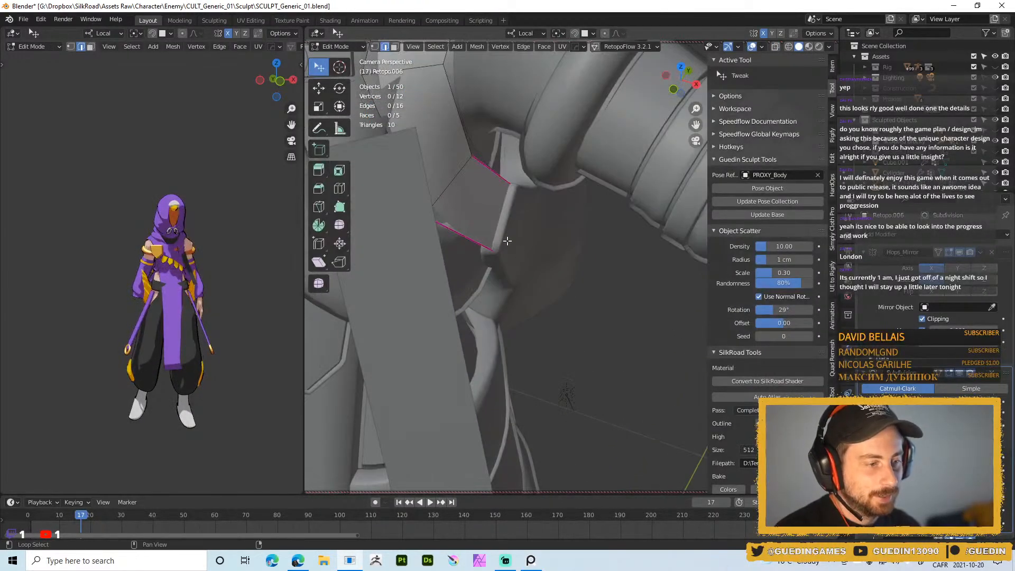
middle_click_drag(509, 211, 584, 276, "shift")
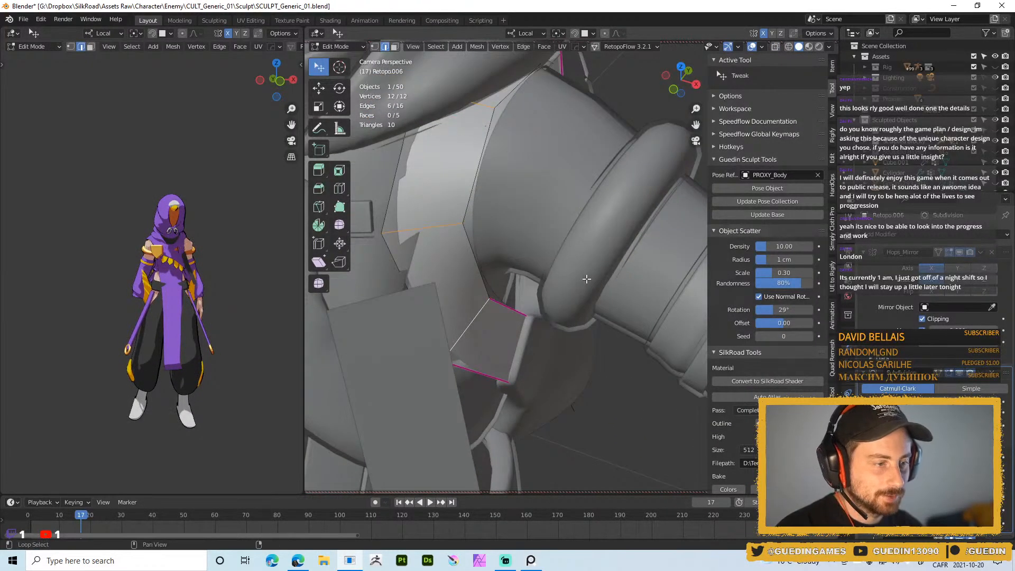
key("period")
left_click(510, 272)
key("s")
left_click(521, 301)
middle_click_drag(521, 301, 490, 270, "alt")
- Leave mesh editing and add a Solidify modifier to the shoulder strap
key("Tab")
middle_click_drag(490, 269, 488, 282)
key("space")
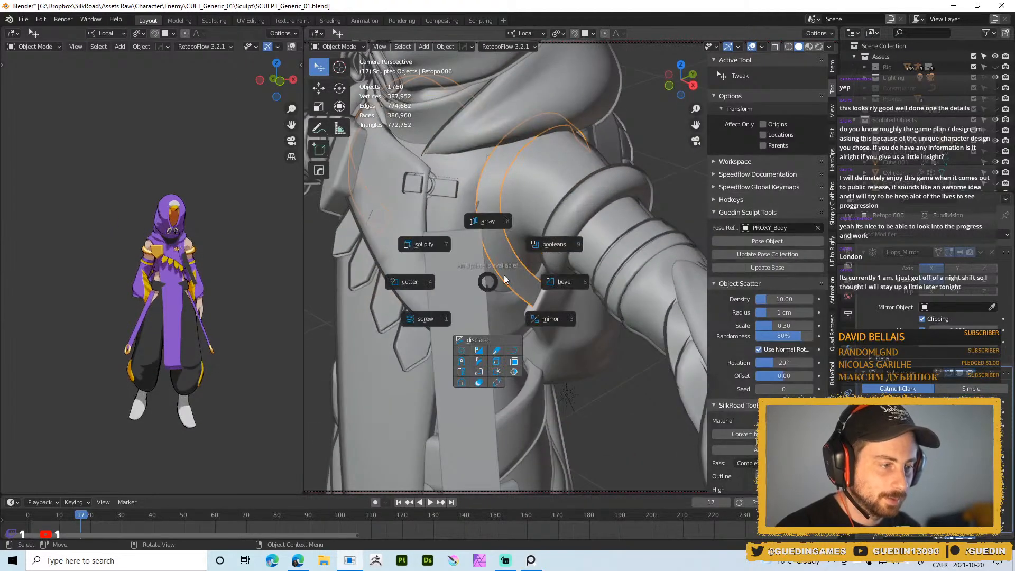
left_click(422, 248)
left_click(478, 265)
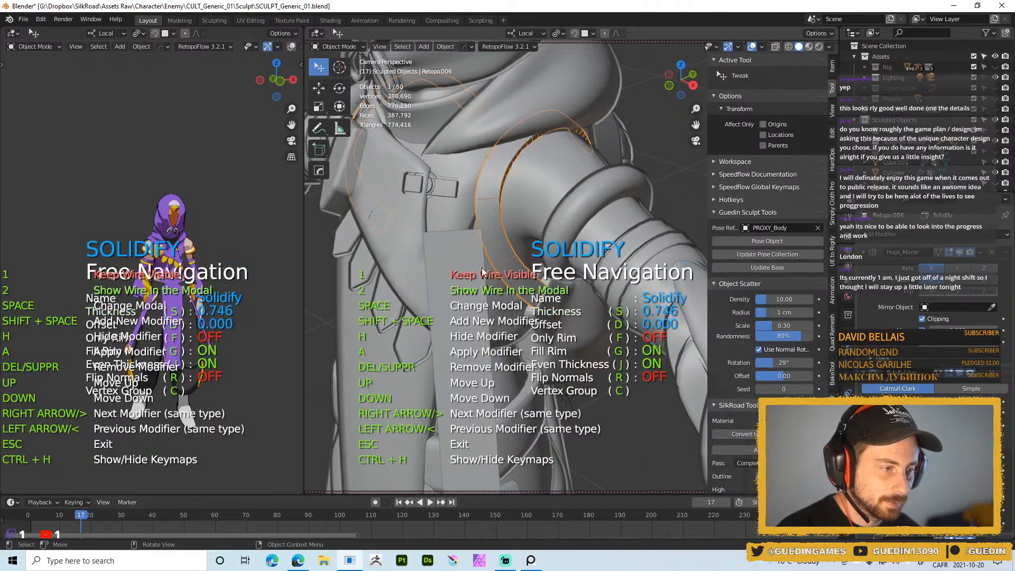
key("Escape")
- Set the strap's Solidify thickness to about 0.591, checking it from behind the shoulder
middle_click_drag(500, 313, 509, 266)
key("space")
left_click(496, 261)
key("s")
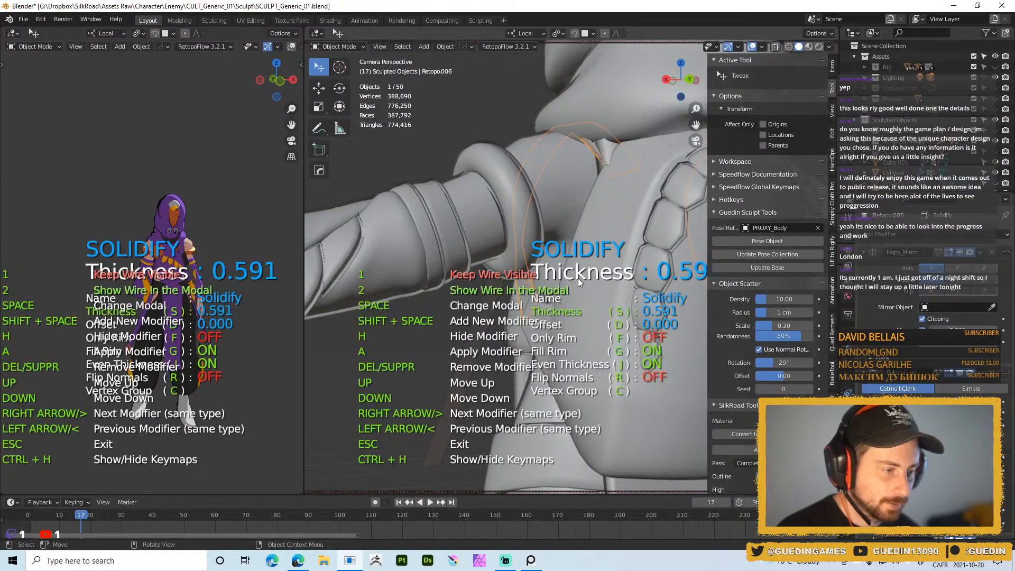
left_click(577, 279)
key("Escape")
- Inspect how the strap meets the backpack from all sides, briefly isolating the plane object beside it in local view
middle_click_drag(525, 299, 594, 259)
scroll(595, 259, "up", 5)
middle_click_drag(567, 309, 376, 251)
scroll(597, 283, "down", 2)
key("alt+a")
middle_click_drag(594, 265, 608, 242)
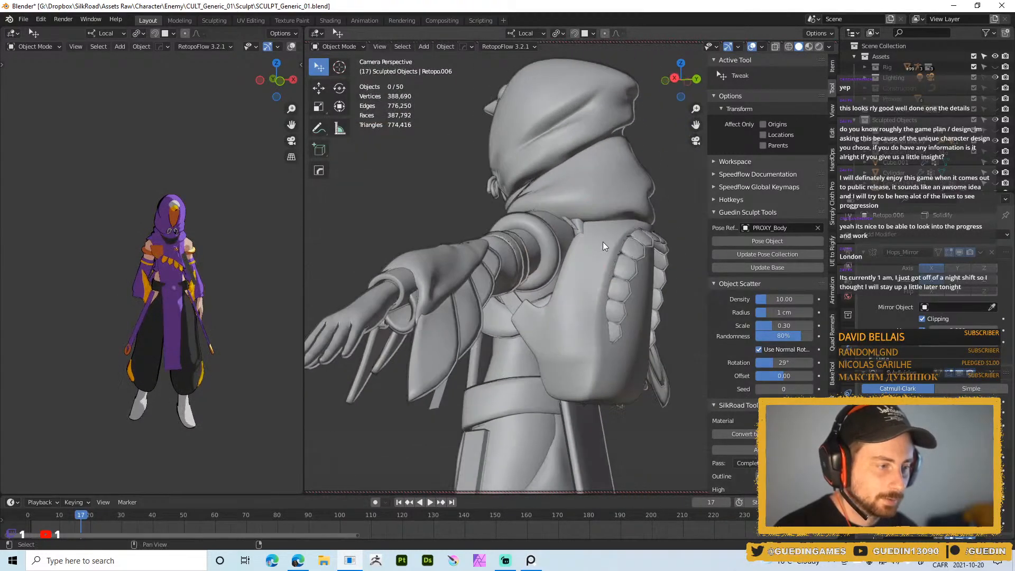
left_click(584, 226)
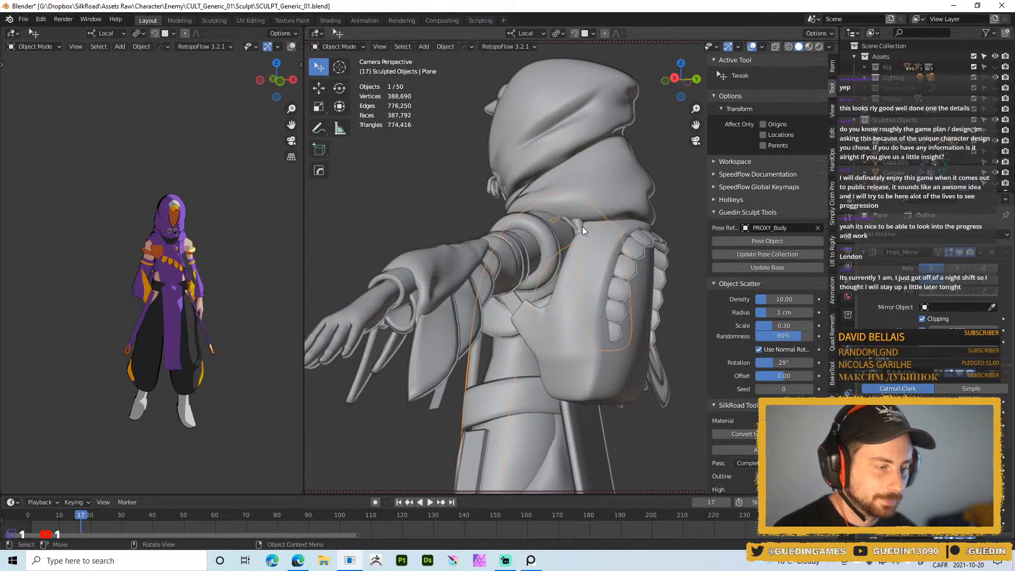
key("KP_Divide")
middle_click_drag(583, 227, 531, 262)
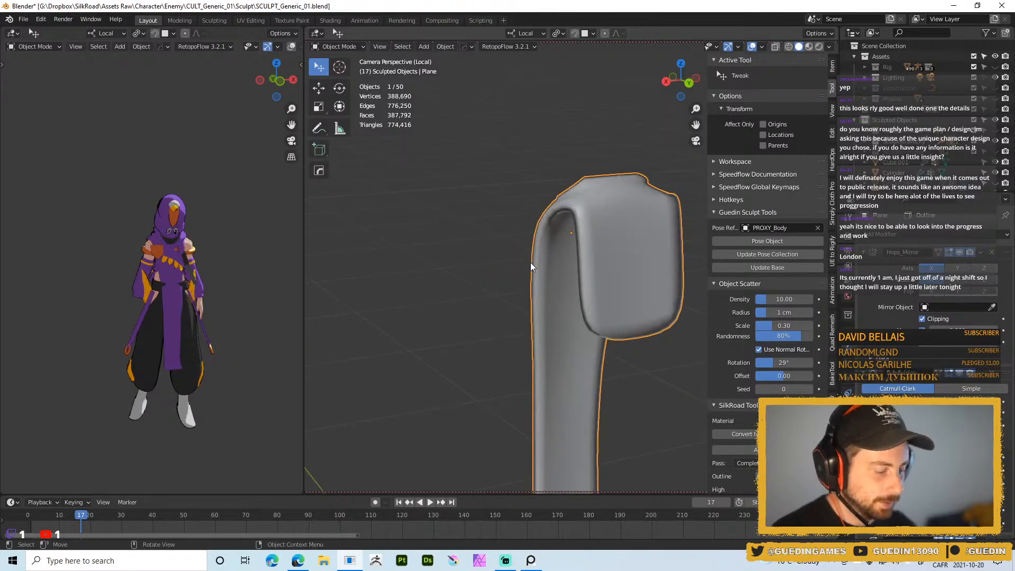
key("KP_Divide")
middle_click_drag(661, 262, 583, 261)
scroll(424, 168, "down", 4)
scroll(465, 201, "up", 4)
- Apply smooth shading to the shoulder strap object
key("alt+a")
left_click(542, 221)
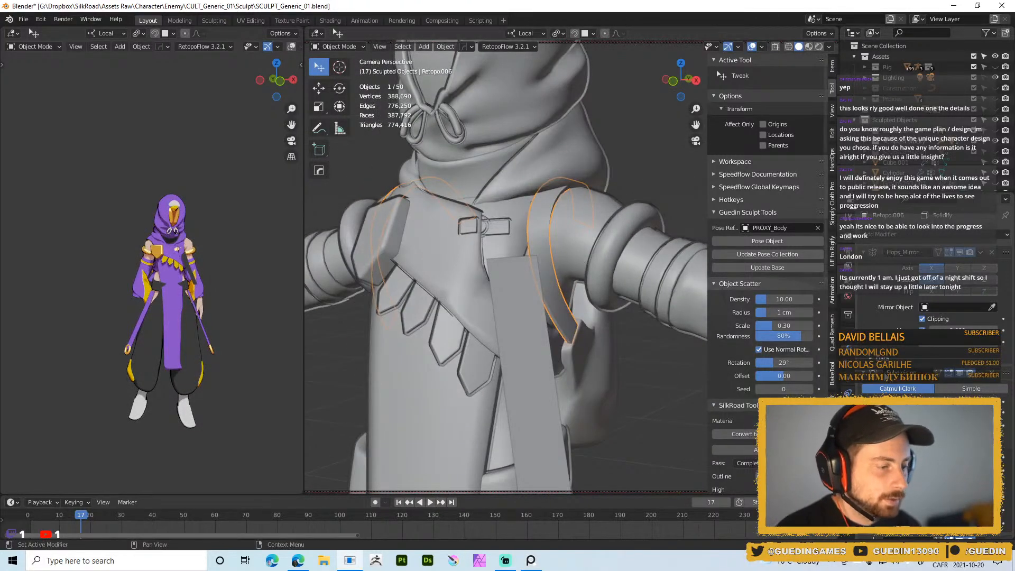
right_click(539, 208)
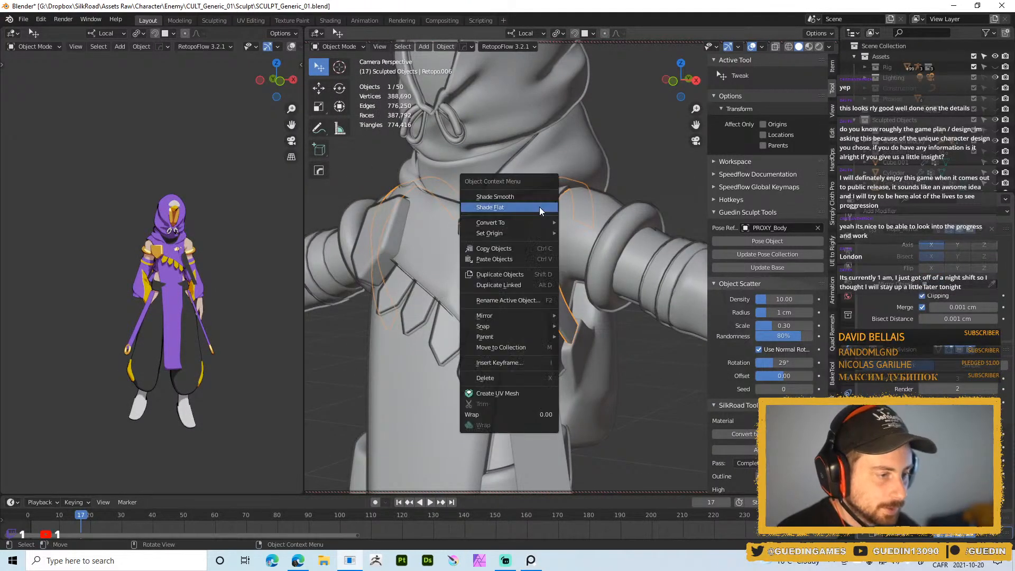
left_click(536, 195)
- Edge-slide the strap's lower front end edge, with clamping off, further into the backpack flap
middle_click_drag(535, 195, 601, 269)
scroll(569, 320, "up", 3)
scroll(568, 321, "down", 2)
middle_click_drag(568, 320, 484, 185)
key("Tab")
middle_click_drag(534, 370, 596, 356, "shift")
scroll(542, 215, "up", 6)
scroll(619, 244, "down", 2)
middle_click_drag(618, 244, 626, 243)
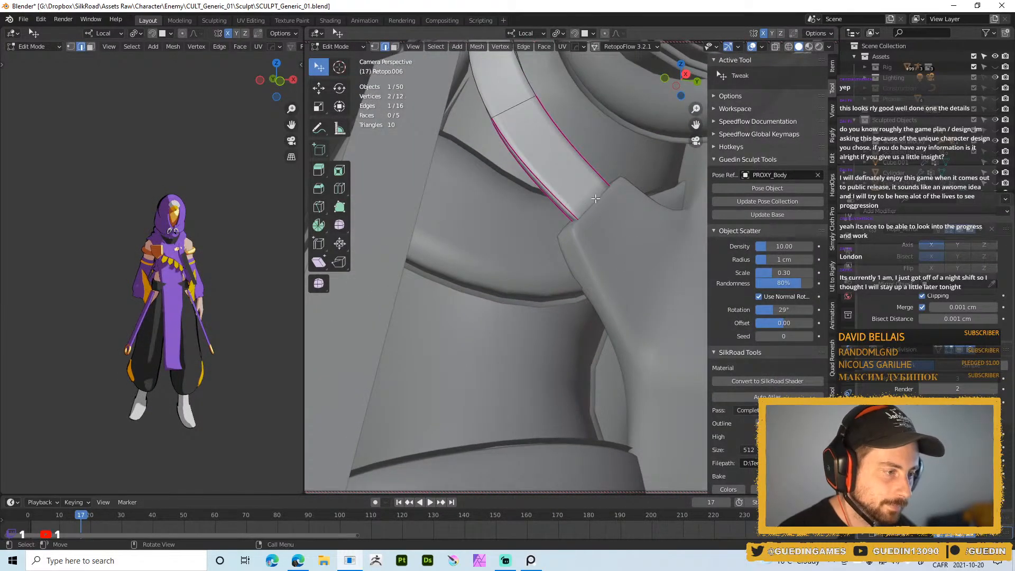
key("g")
key("g")
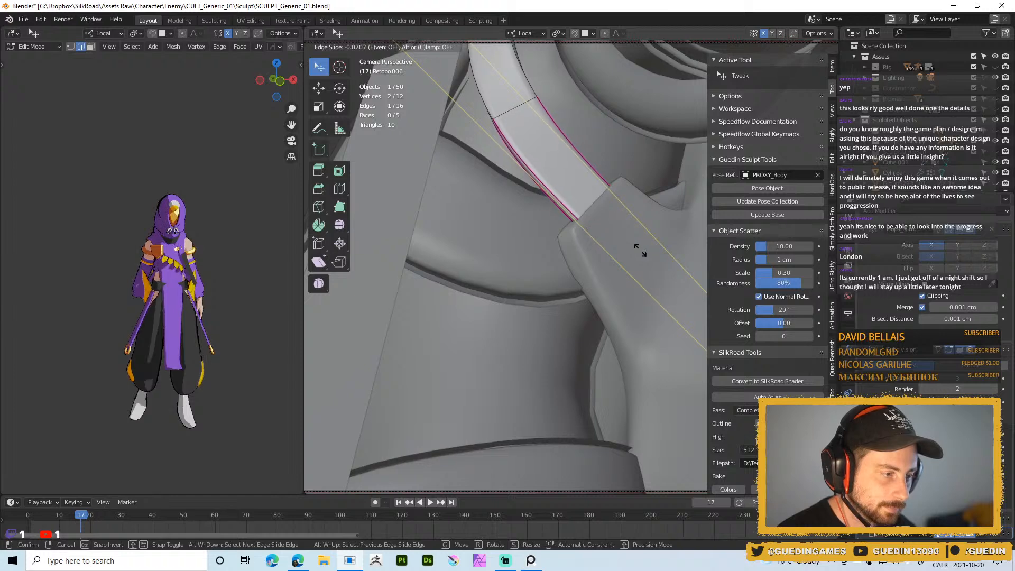
left_click(637, 252)
- Add a loop cut close to the strap's lower front end and return to Object Mode
key("ctrl+r")
left_click(569, 145)
left_click(601, 180)
key("Tab")
- Inspect the thickened strap around the chest and shoulder from several angles
scroll(584, 205, "down", 5)
mouse_move(584, 205)
middle_mouse_down()
mouse_move(614, 218)
mouse_move(545, 213)
mouse_move(483, 291)
mouse_move(536, 234)
mouse_move(583, 254)
mouse_move(458, 248)
middle_mouse_up()
scroll(598, 243, "up", 3)
scroll(598, 243, "down", 3)
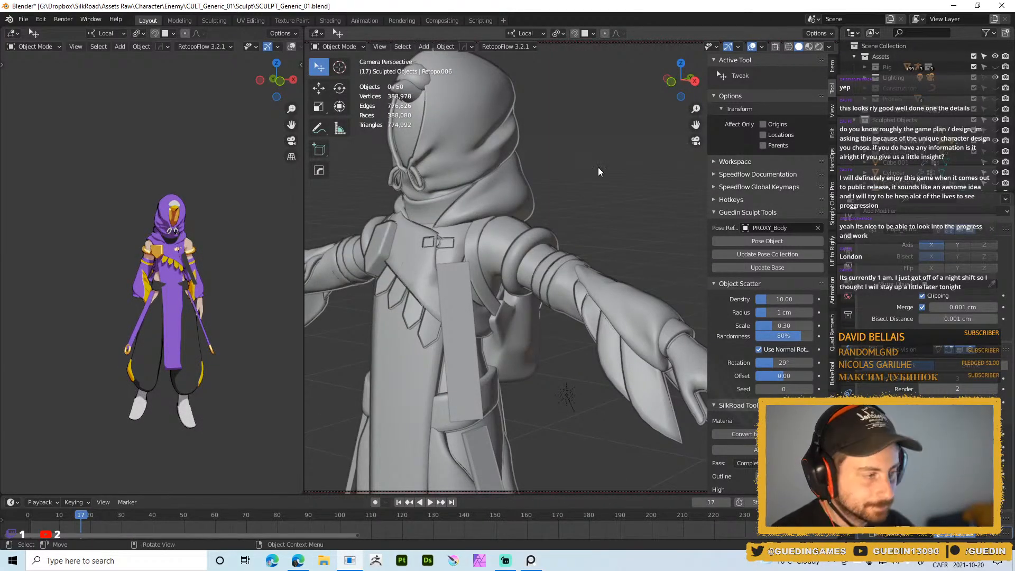
mouse_move(525, 179)
middle_mouse_down()
mouse_move(472, 218)
mouse_move(415, 188)
mouse_move(509, 234)
mouse_move(579, 233)
mouse_move(496, 199)
mouse_move(584, 198)
middle_mouse_up()
scroll(472, 218, "up", 4)
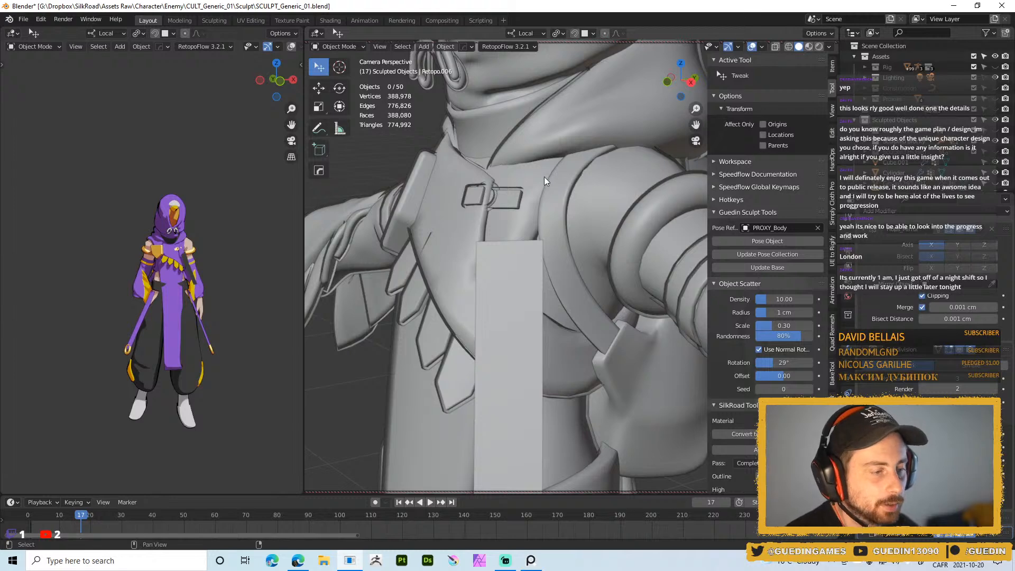
scroll(548, 189, "up", 3)
middle_click_drag(538, 220, 560, 192)
- Switch to the reference board and examine the backpack photo's shoulder straps and lower buckles
key("alt+Tab")
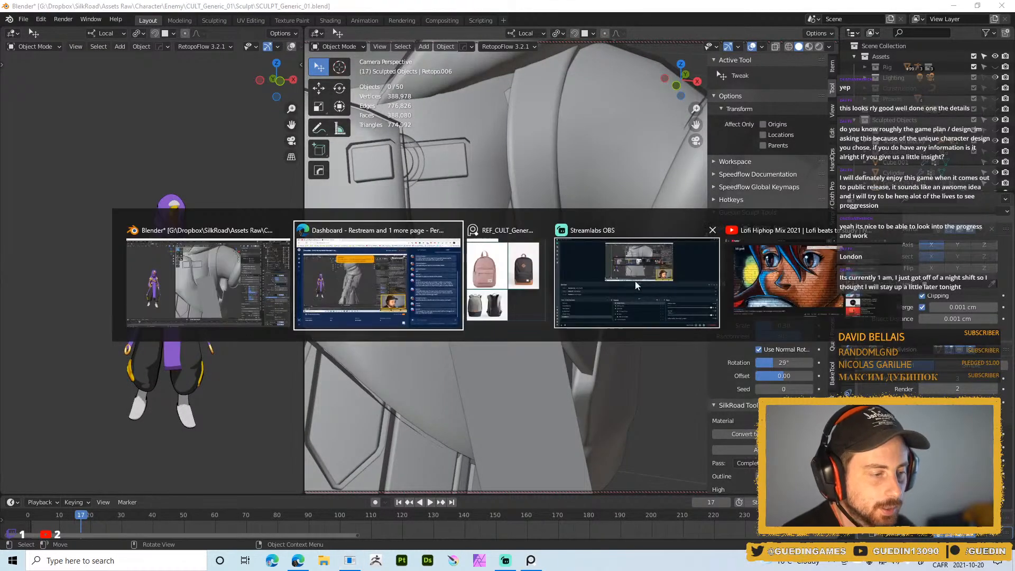
right_click_drag(1010, 397, 581, 369)
scroll(581, 370, "up", 3)
middle_click_drag(297, 357, 399, 199)
scroll(360, 338, "up", 4)
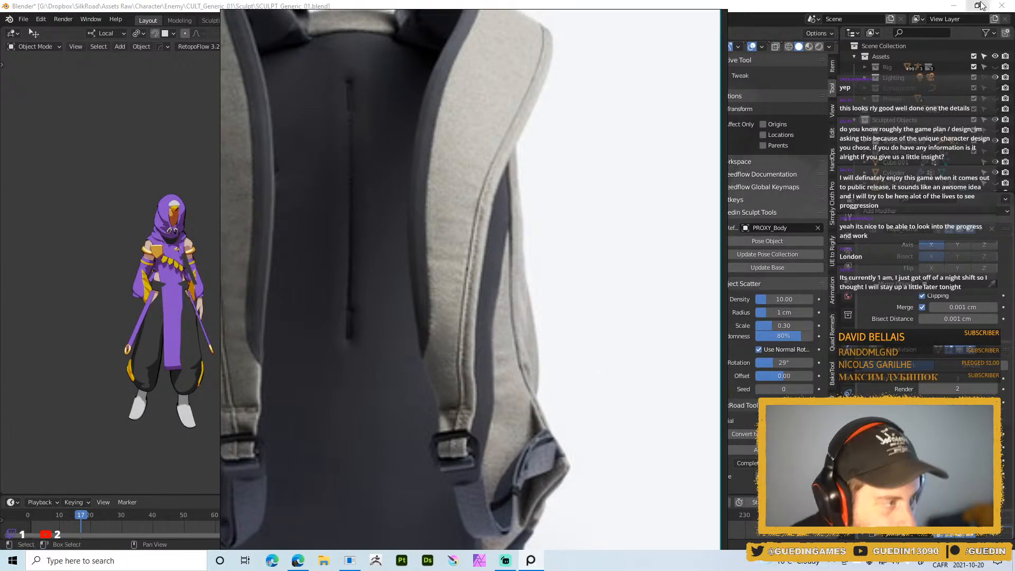
scroll(354, 296, "down", 5)
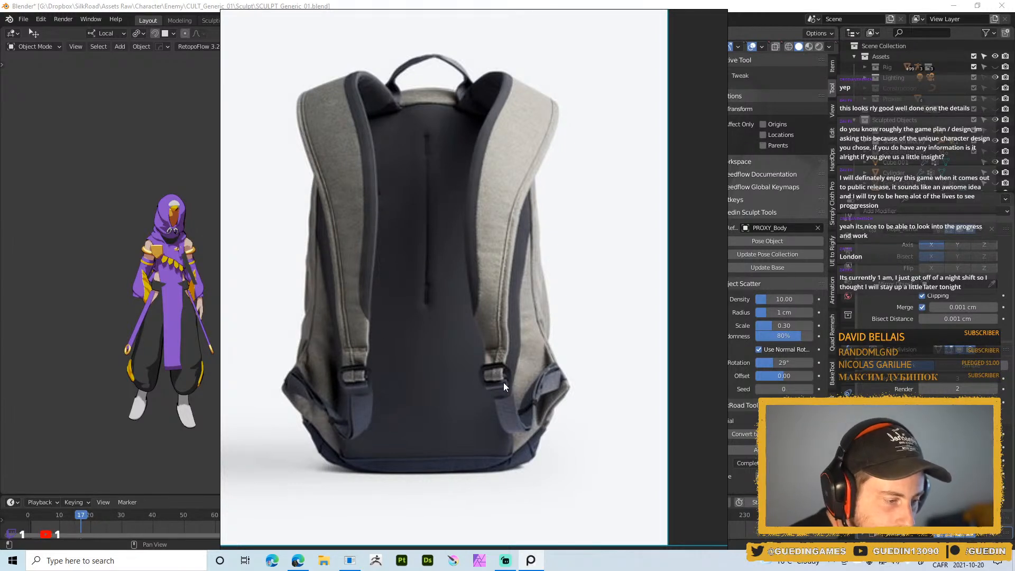
right_click_drag(432, 272, 1014, 286)
scroll(396, 274, "down", 4)
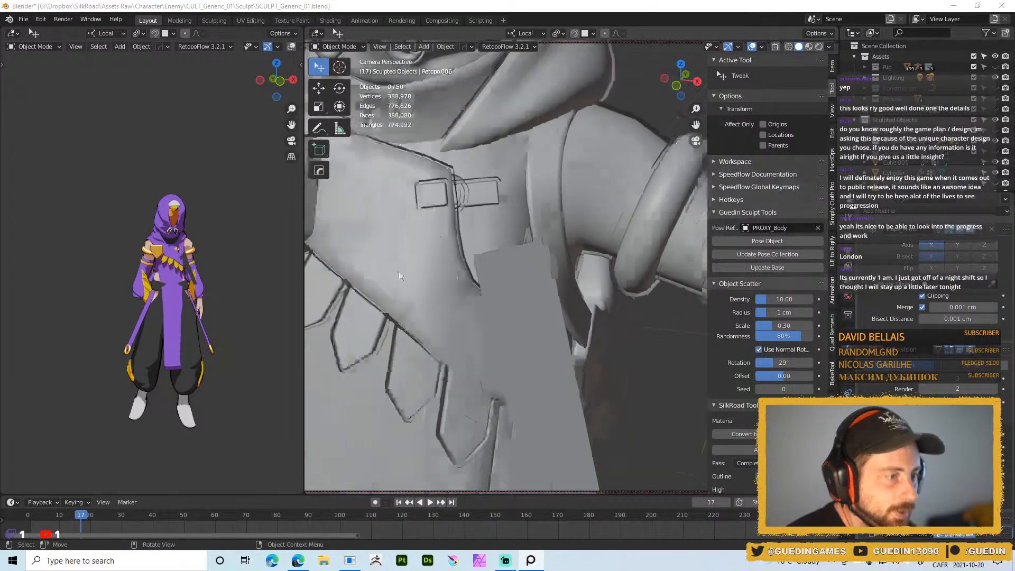
- Add a centred loop cut across the strap's front section, between the chest and the creased lower part
middle_click_drag(568, 197, 550, 213)
left_click(551, 217)
key("Tab")
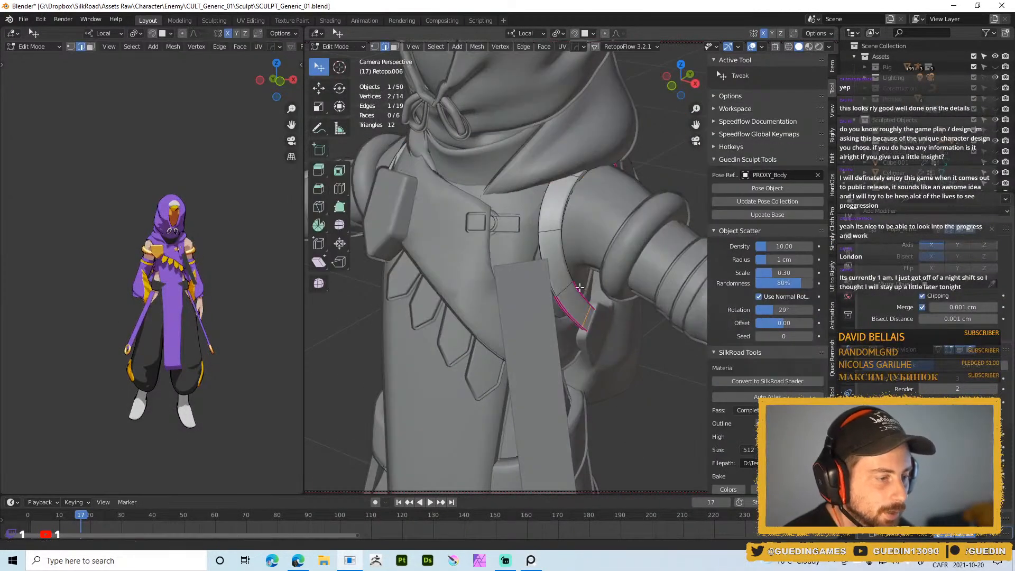
scroll(569, 267, "up", 3)
middle_click_drag(603, 317, 614, 218)
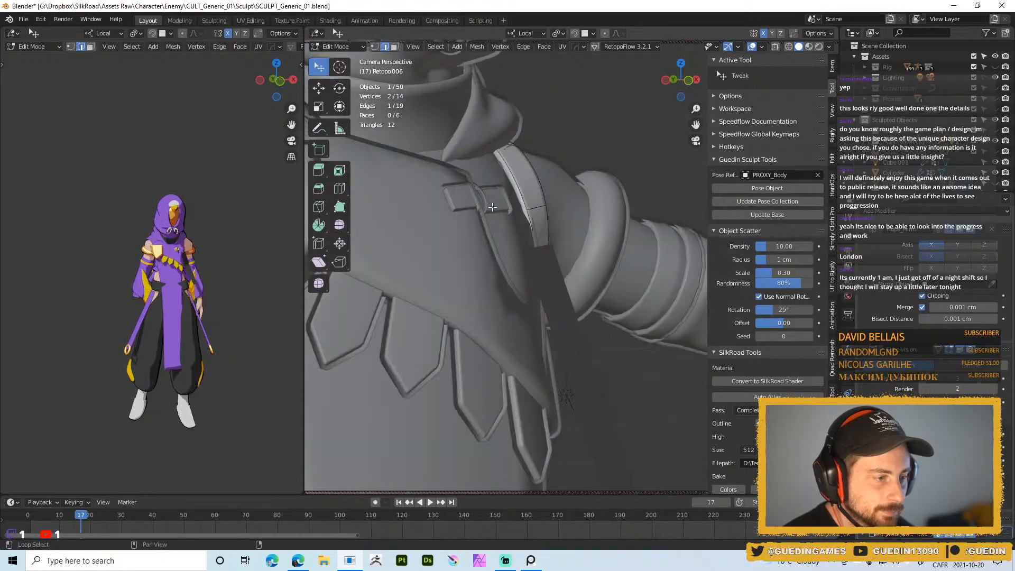
middle_click_drag(423, 244, 565, 317)
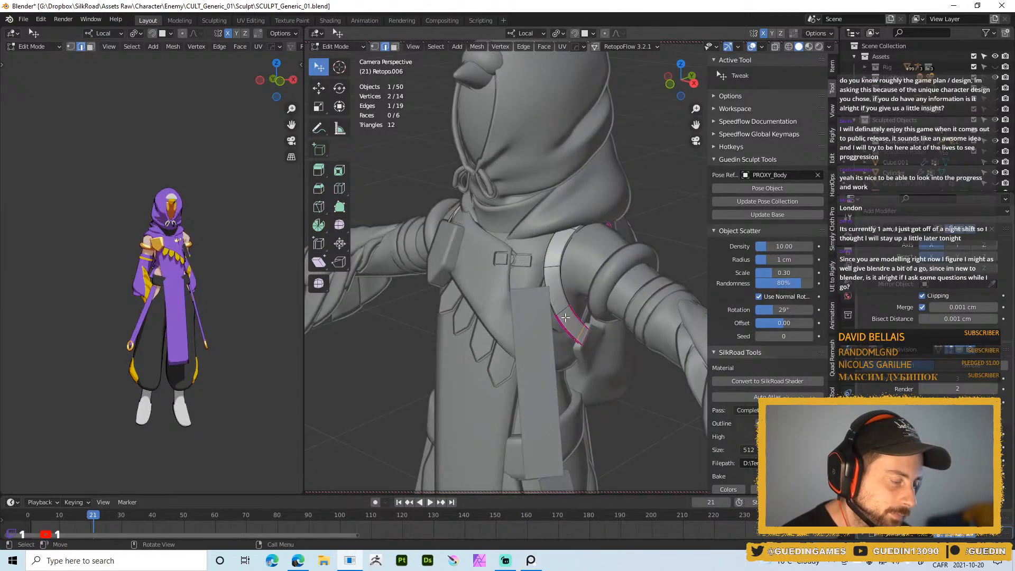
scroll(567, 299, "down", 1)
scroll(577, 310, "up", 2)
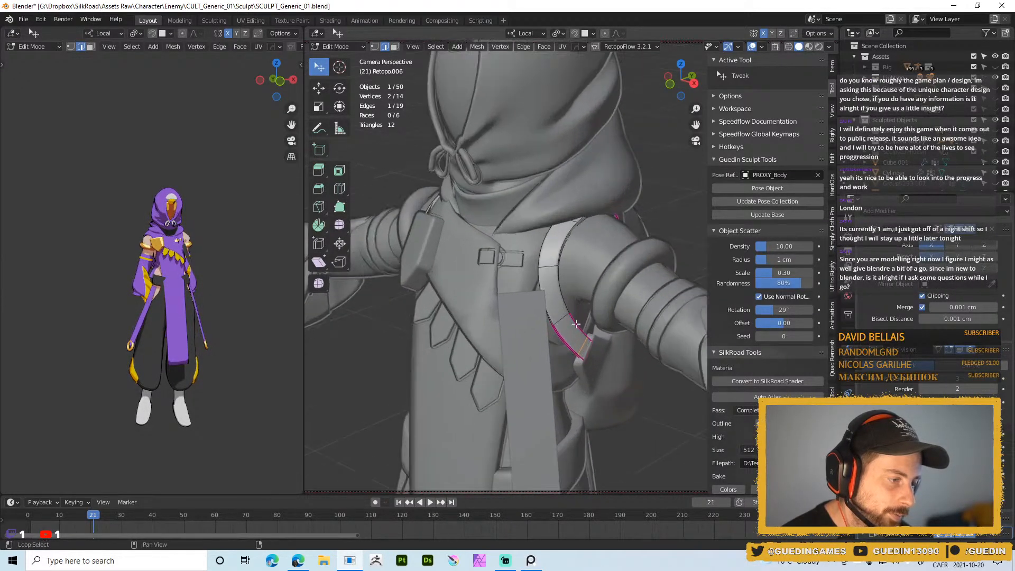
key("ctrl+r")
left_click(554, 302)
right_click(555, 301)
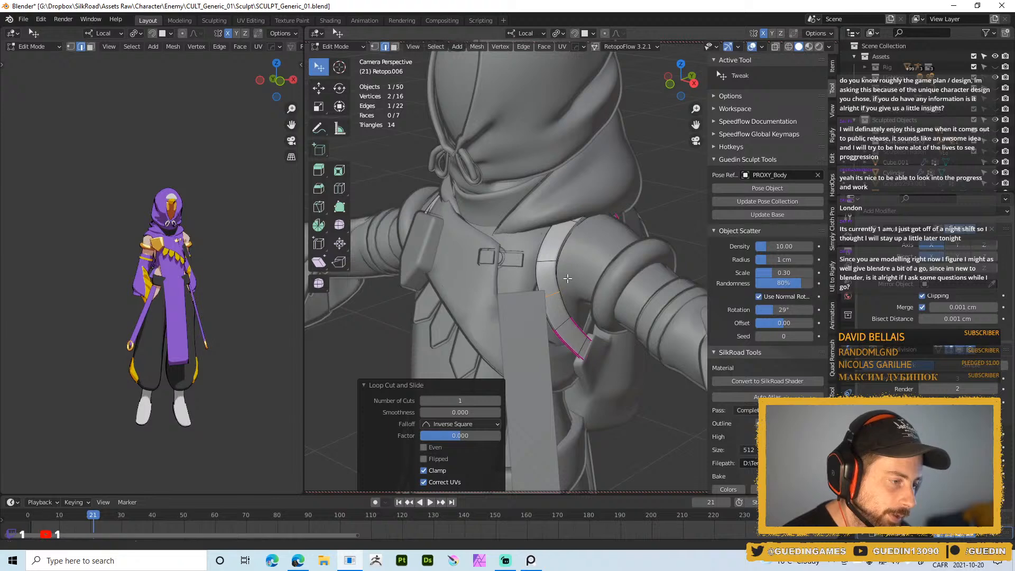
- Relax the side edges around the strap's upper chest section and push its crosswise edge outward with Shrink/Fatten
scroll(573, 266, "up", 2)
left_click(551, 283, "shift")
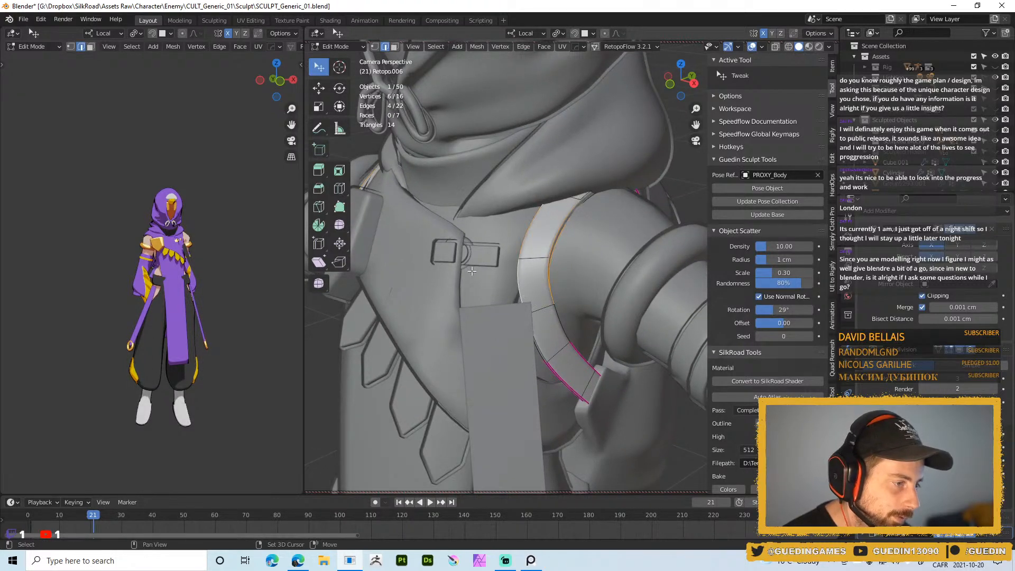
key("shift+r")
middle_click_drag(544, 298, 549, 259)
left_click(550, 251)
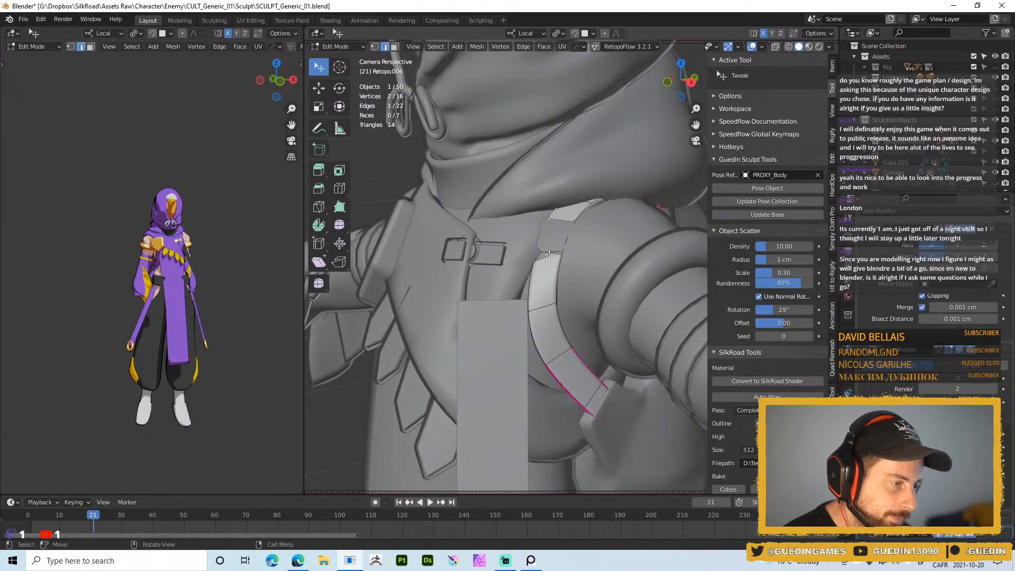
key("alt+s")
left_click(568, 246)
key("alt+a")
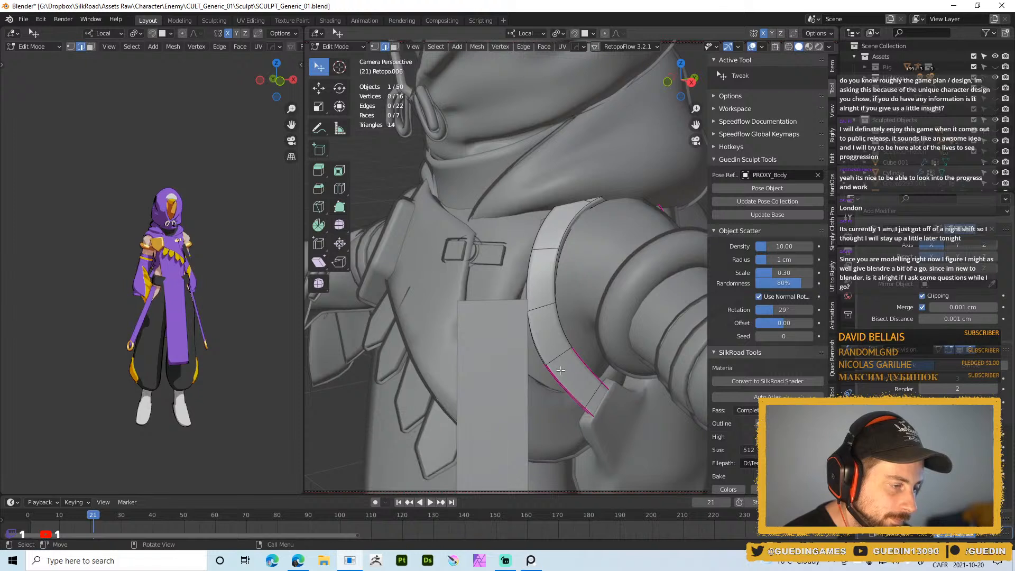
- Relax the side edges of the strap's lower section with one cubic iteration and adjust its crosswise edge with Shrink/Fatten
key("shift+q")
left_click(622, 362)
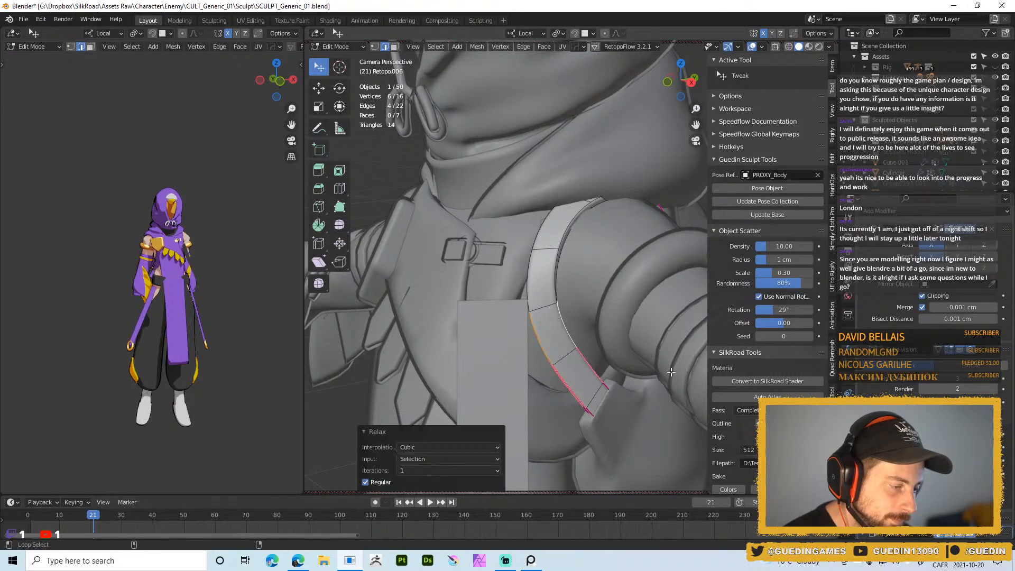
left_click(567, 366)
key("alt+s")
left_click(589, 344)
- Rip the strap in place along the crosswise edge at mid-chest, splitting it into upper and lower pieces
left_click(543, 300)
key("v")
right_click(599, 309)
key("alt+a")
scroll(598, 309, "down", 7)
middle_click_drag(598, 308, 619, 323)
scroll(622, 367, "up", 6)
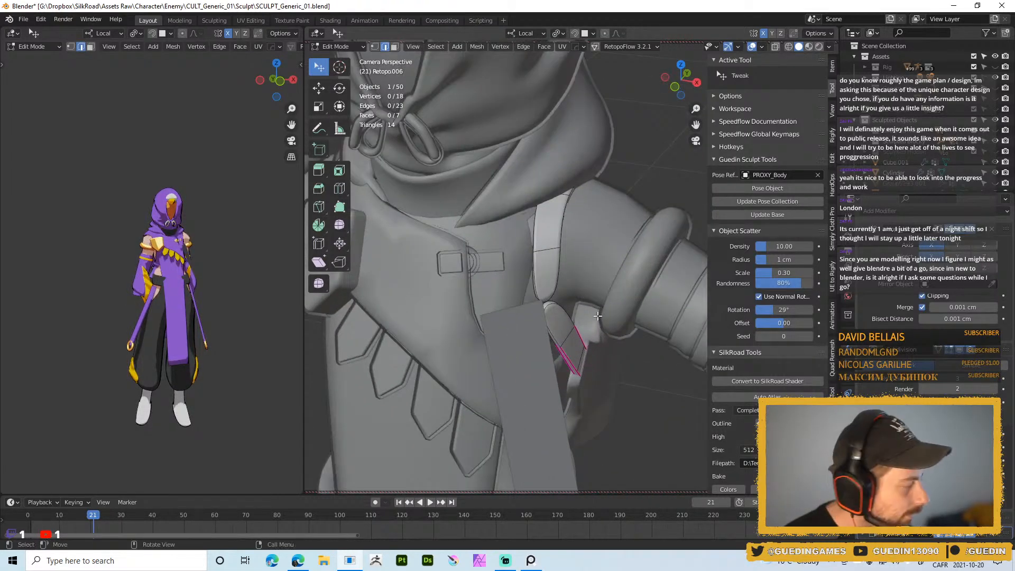
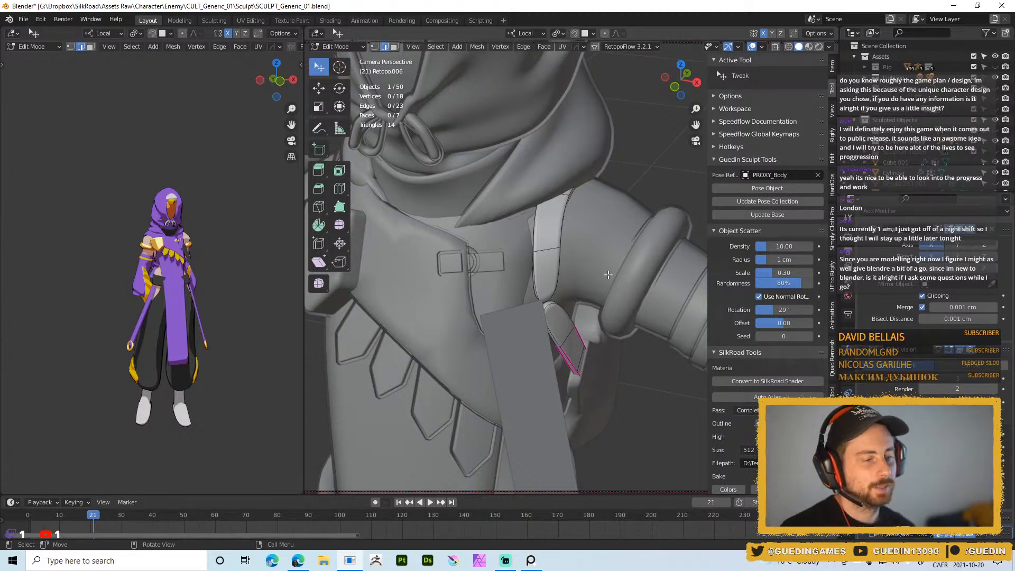
- Crease the upper strap piece's ripped end and adjoining side edges with a factor of 1
middle_click_drag(550, 216, 533, 241)
scroll(545, 157, "up", 2)
scroll(527, 203, "up", 2)
middle_click_drag(526, 206, 487, 213)
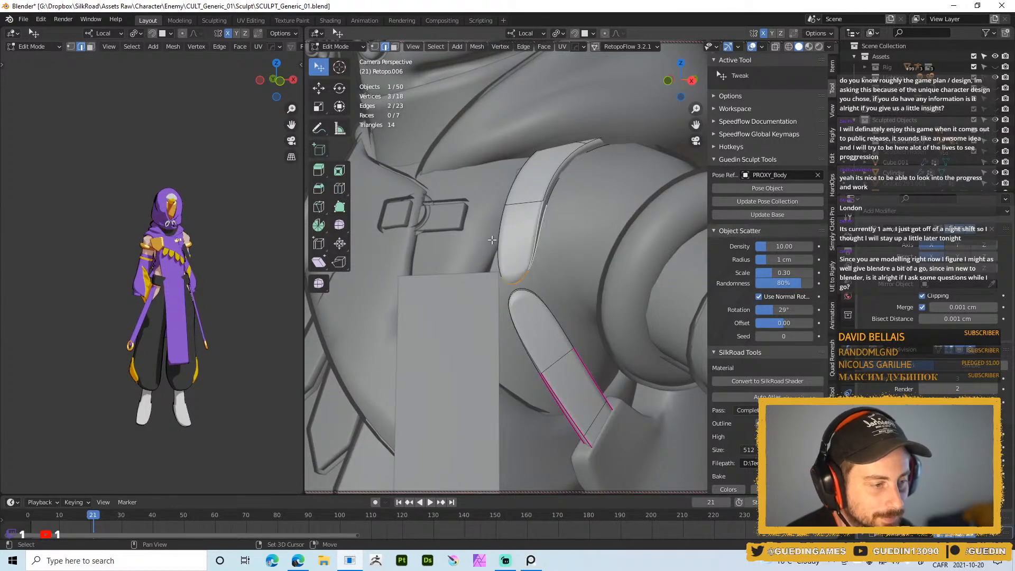
key("shift+e")
left_click(602, 327)
right_click(560, 308)
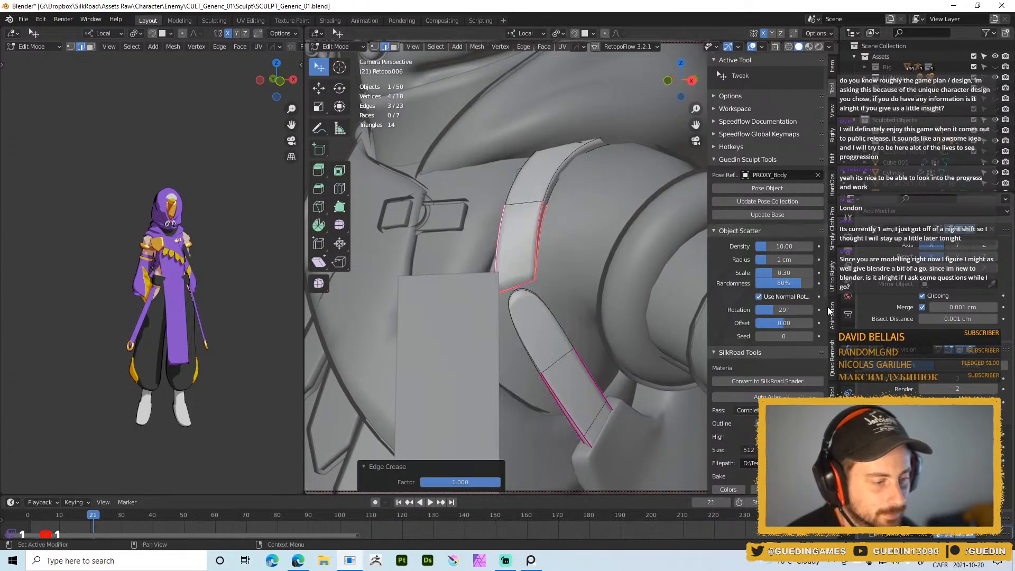
- Crease the lower strap piece's ripped end and side edges, and shift its next crosswise edge slightly downward
middle_click_drag(490, 292, 490, 259, "shift")
left_click(519, 264)
left_click(538, 272, "shift")
key("shift+e")
left_click(574, 320)
middle_click_drag(574, 319, 559, 288)
left_click_drag(578, 298, 568, 305)
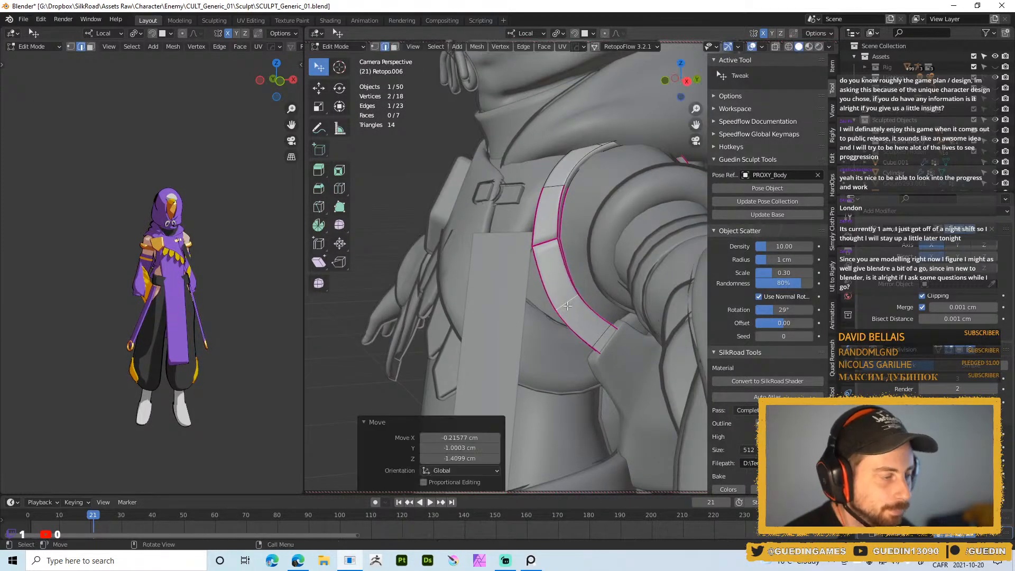
- Select the vertices of both pieces along the strap's split and rotate them 16° in the view
key("alt+z")
scroll(581, 234, "up", 1)
middle_click_drag(580, 234, 512, 261)
key("1")
key("alt+a")
left_click(572, 239, "alt")
key("r")
left_click(581, 242)
key("alt+z")
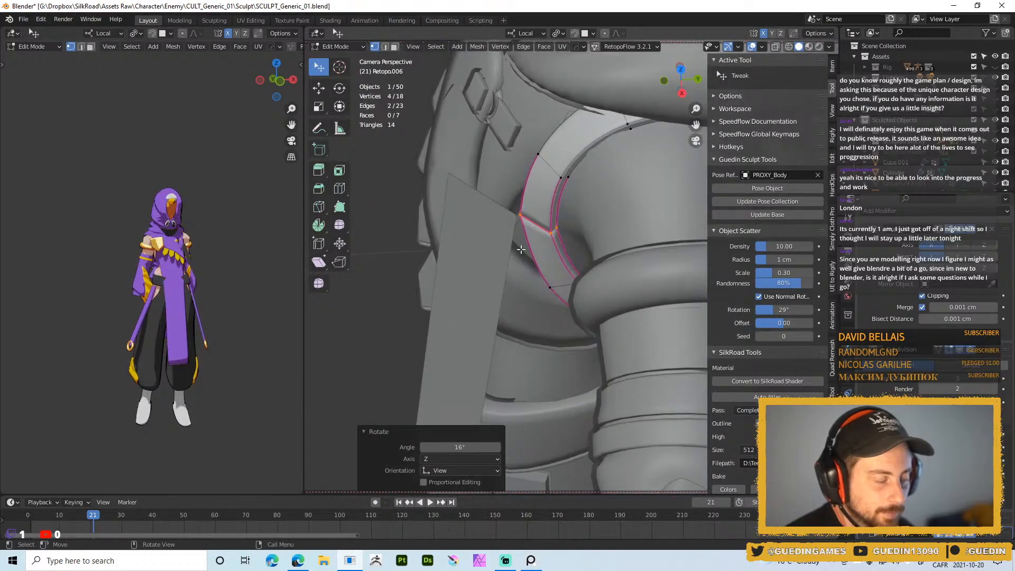
- Reduce the crease on the upper strap piece's end edge at the split to round that end
middle_click_drag(521, 249, 521, 221)
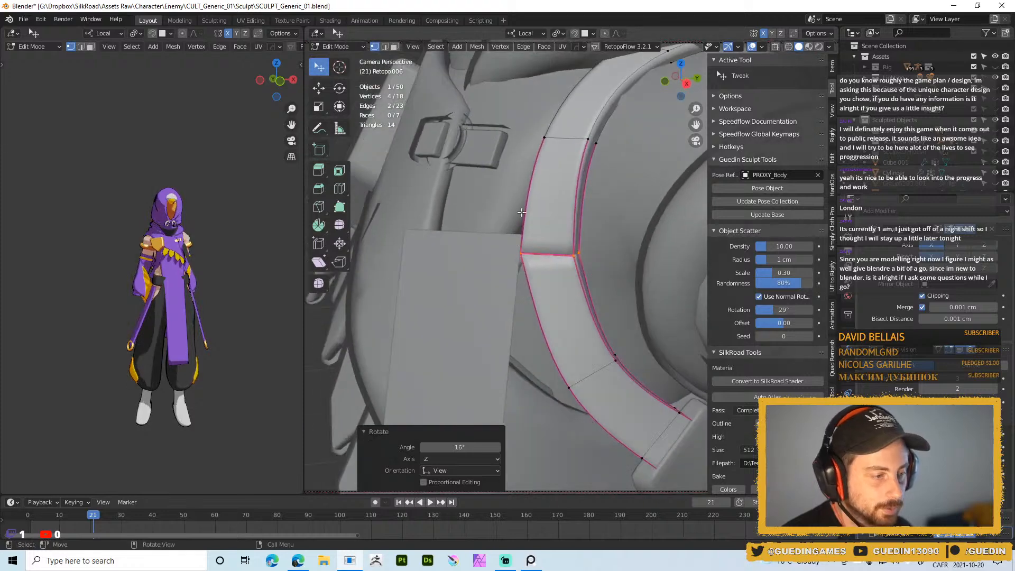
key("2")
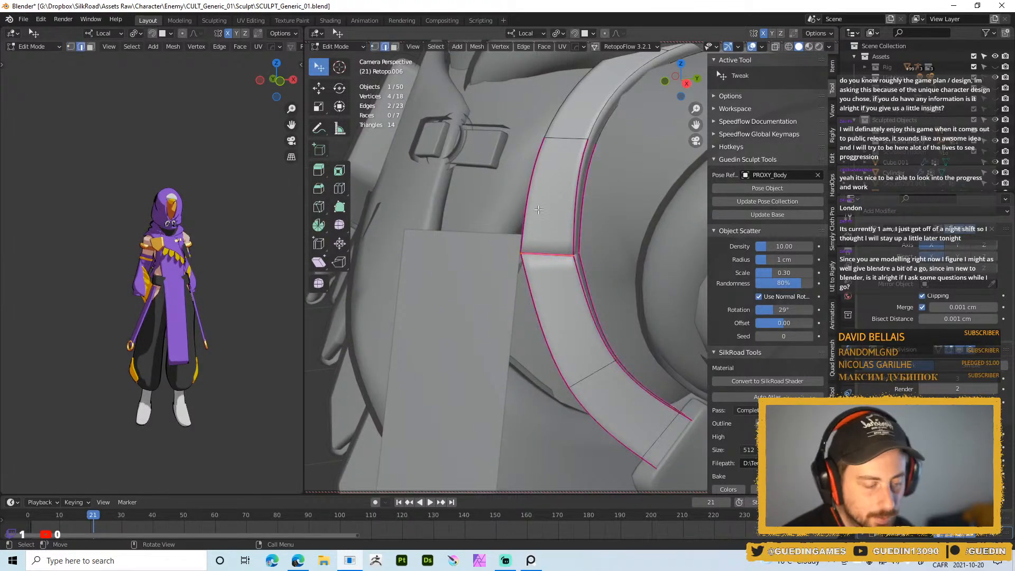
key("shift+e")
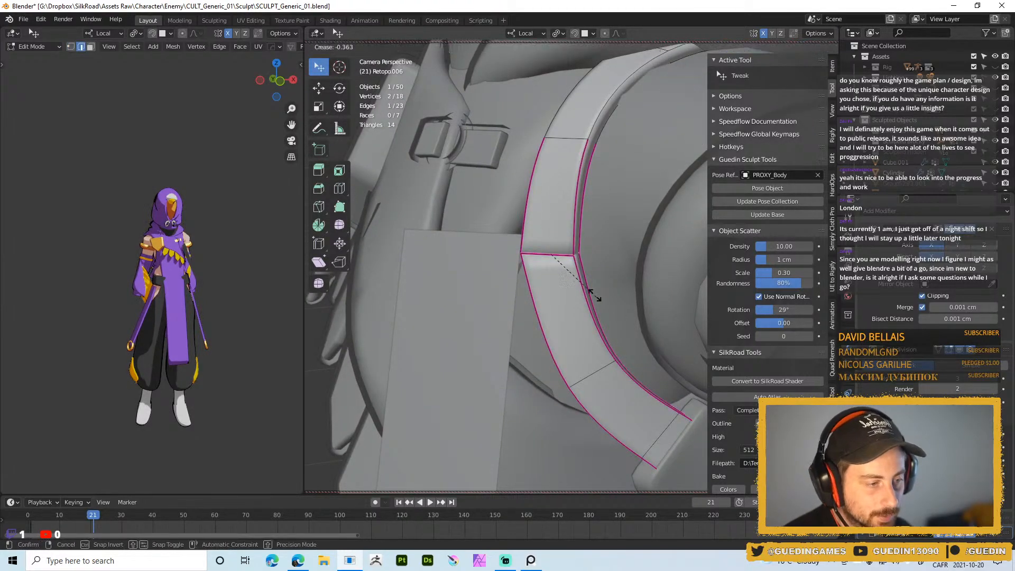
left_click(575, 253)
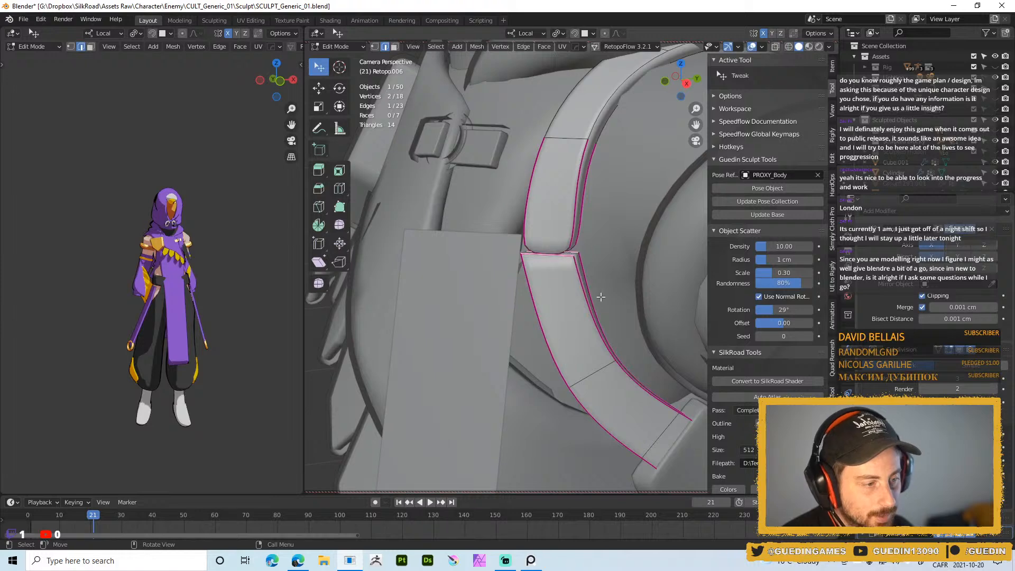
- Reduce the crease by about 0.6 on the lower strap piece's end edge at the split
key("shift+e")
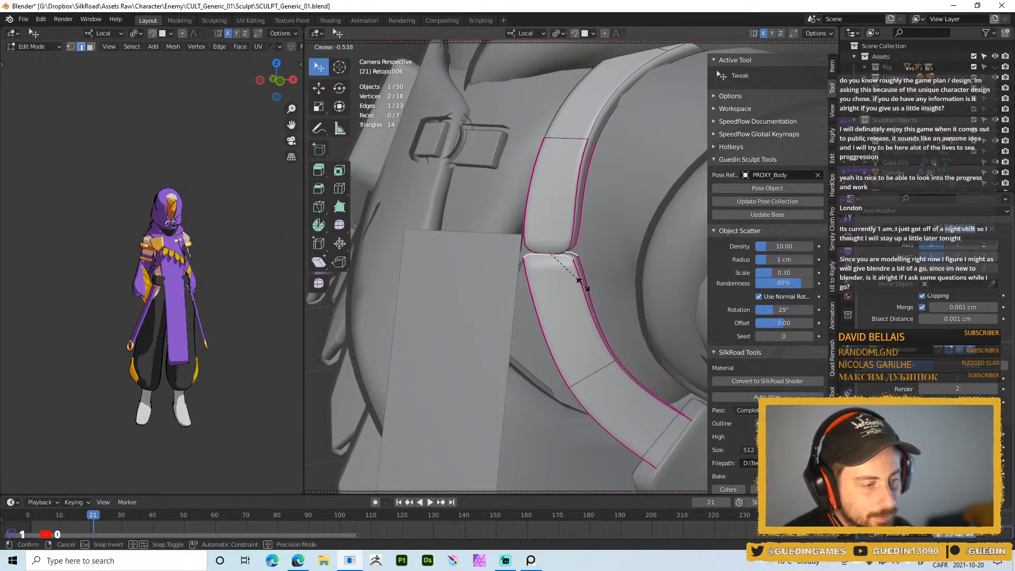
left_click(578, 278)
middle_click_drag(579, 278, 586, 194)
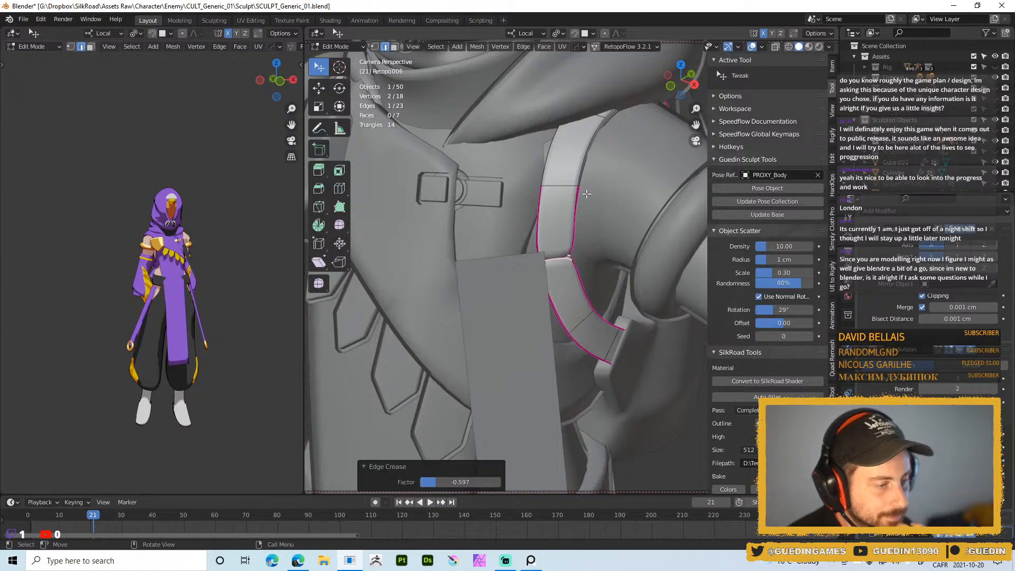
middle_click_drag(636, 265, 573, 235)
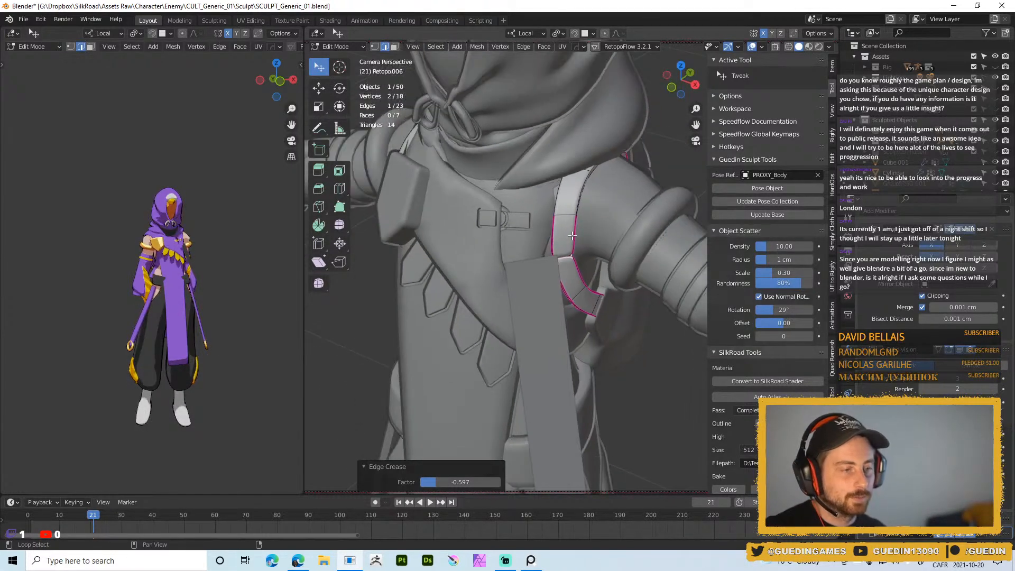
- Widen the upper strap piece by scaling its crosswise edges, including its end edge at the split, to about 1.6
scroll(541, 177, "up", 2)
left_click(578, 216)
left_click(588, 144, "shift")
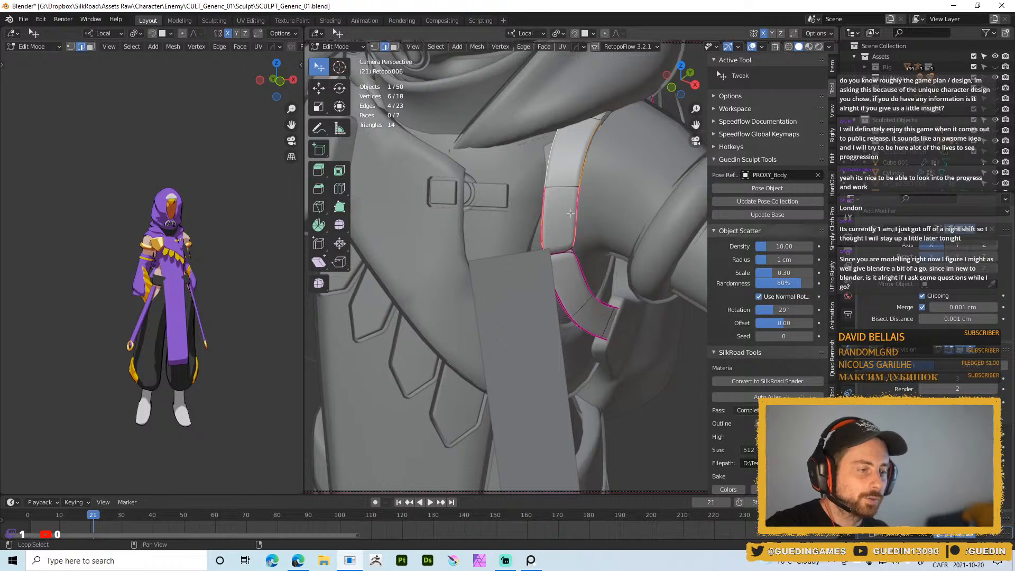
middle_click_drag(585, 197, 534, 238, "shift")
left_click(525, 228)
left_click(557, 160, "shift")
key("s")
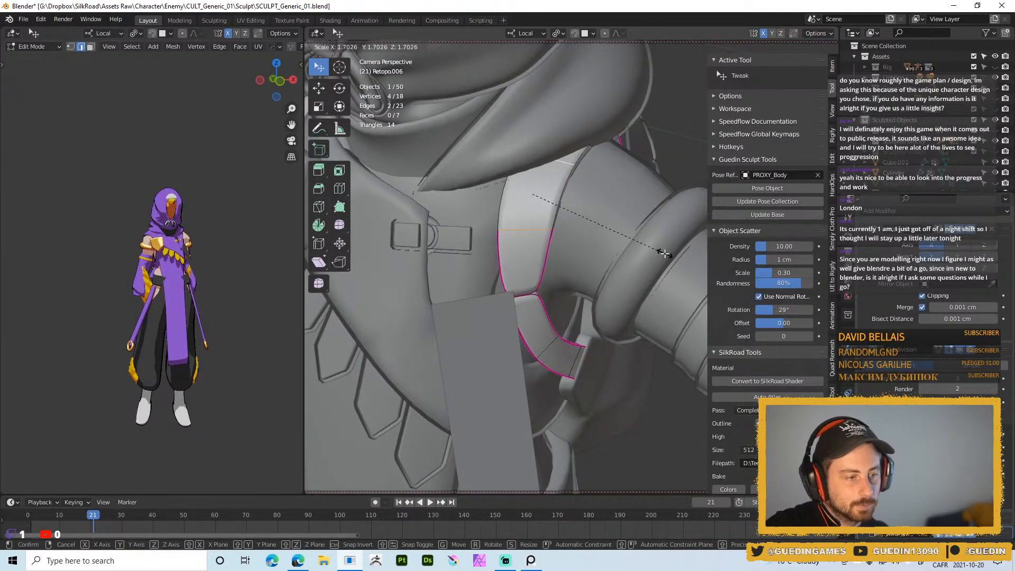
key("Escape")
left_click(548, 275, "shift")
key("s")
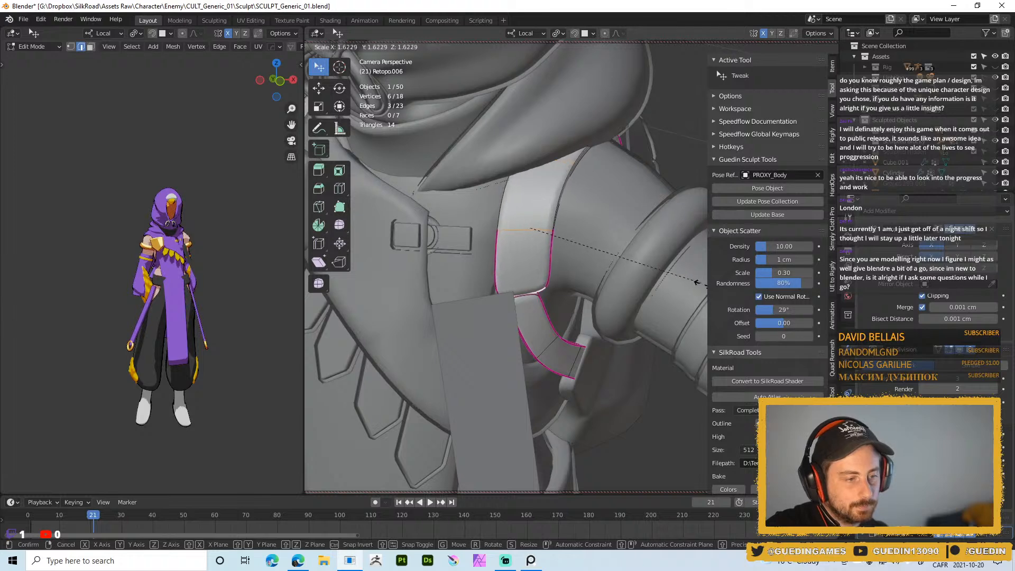
left_click(557, 233)
- Increase the crease on both end edges at the strap's split to sharpen their corners
key("alt+a")
middle_click_drag(557, 234, 600, 253)
middle_click_drag(590, 357, 559, 336)
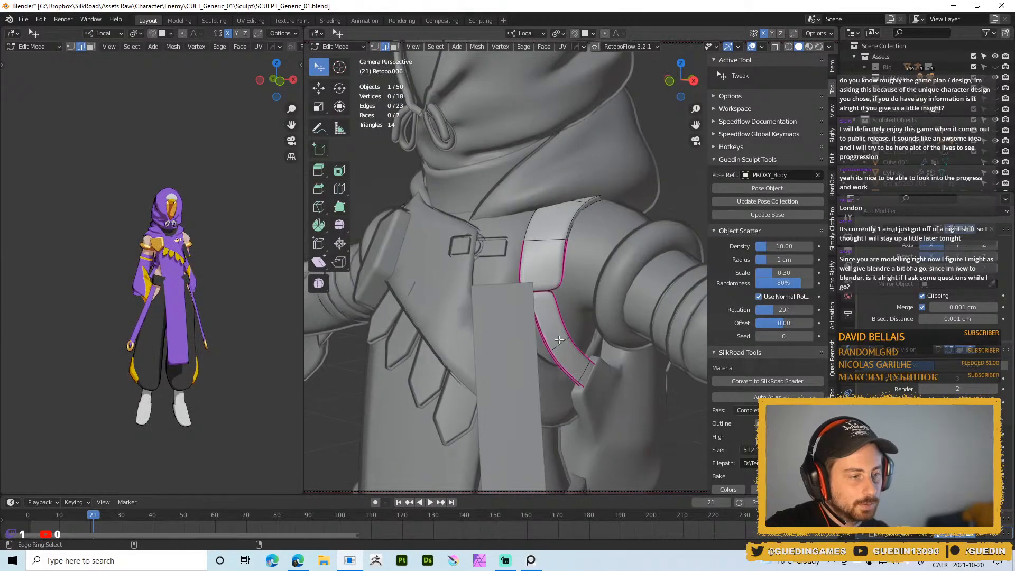
left_click(543, 293, "shift")
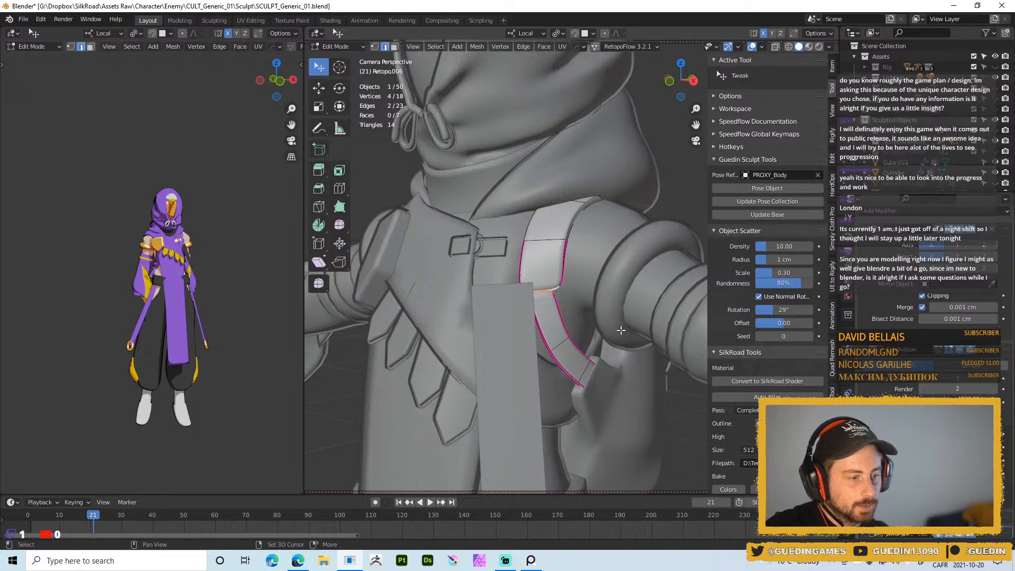
key("shift+e")
left_click(638, 330)
key("alt+a")
key("Tab")
scroll(538, 166, "down", 4)
- Rotate both end edges at the strap's split by about 9°, and the lower piece's end edge alone by about -10°
middle_click_drag(538, 167, 568, 251)
key("alt+a")
left_click(563, 254)
key("Tab")
scroll(567, 262, "up", 7)
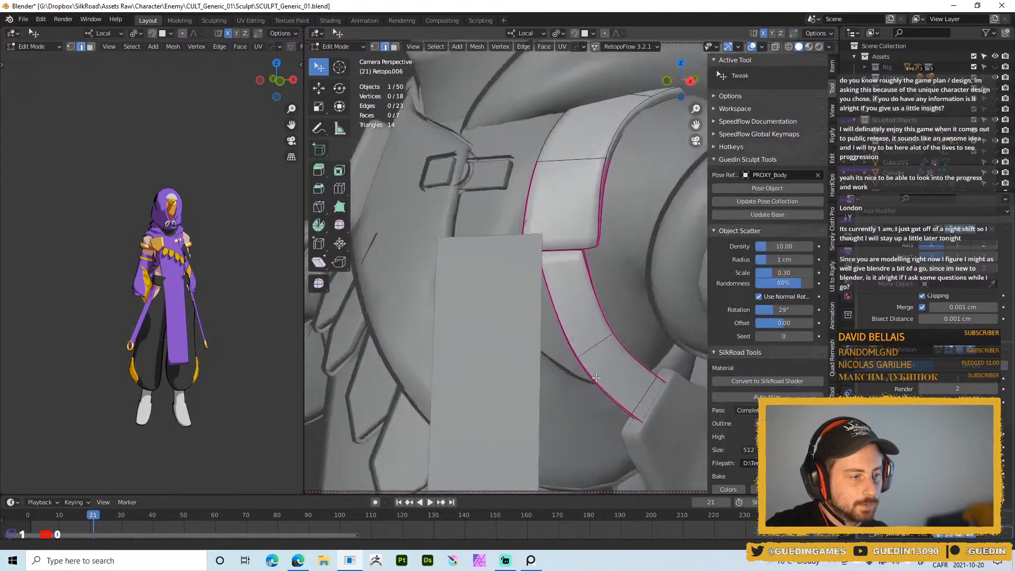
key("r")
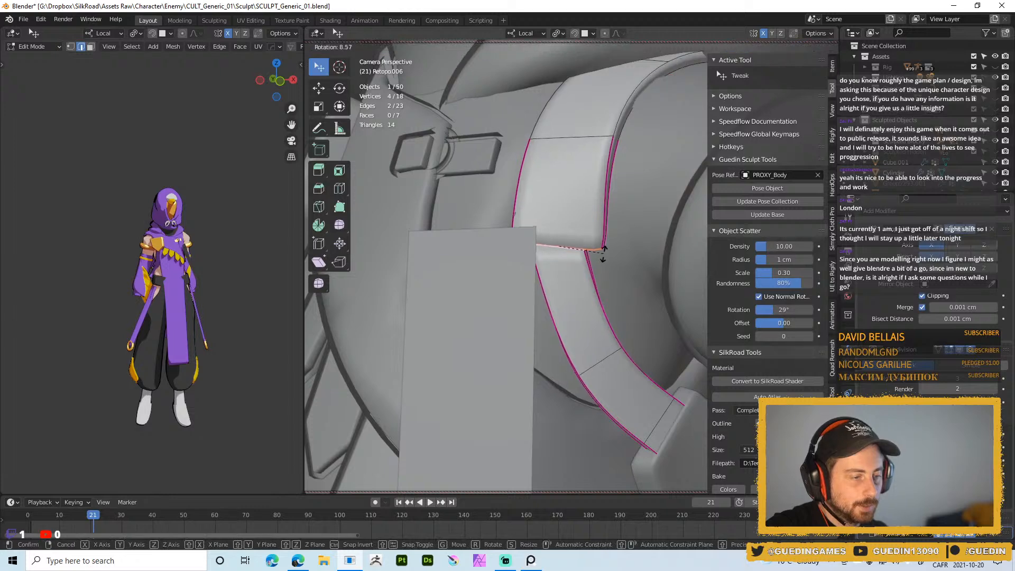
left_click(603, 246)
left_click(571, 259)
key("r")
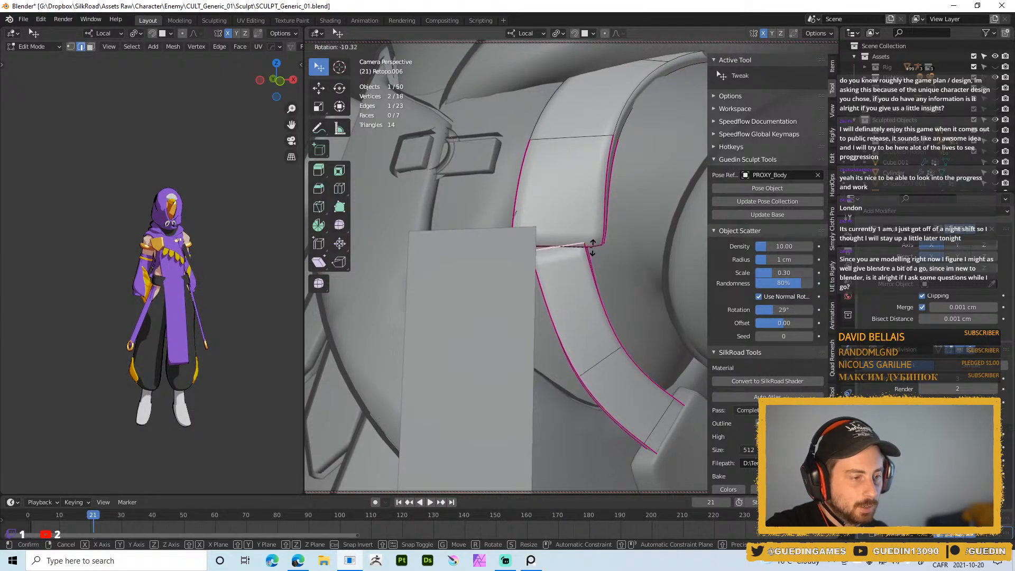
left_click(590, 250)
middle_click_drag(589, 251, 591, 296)
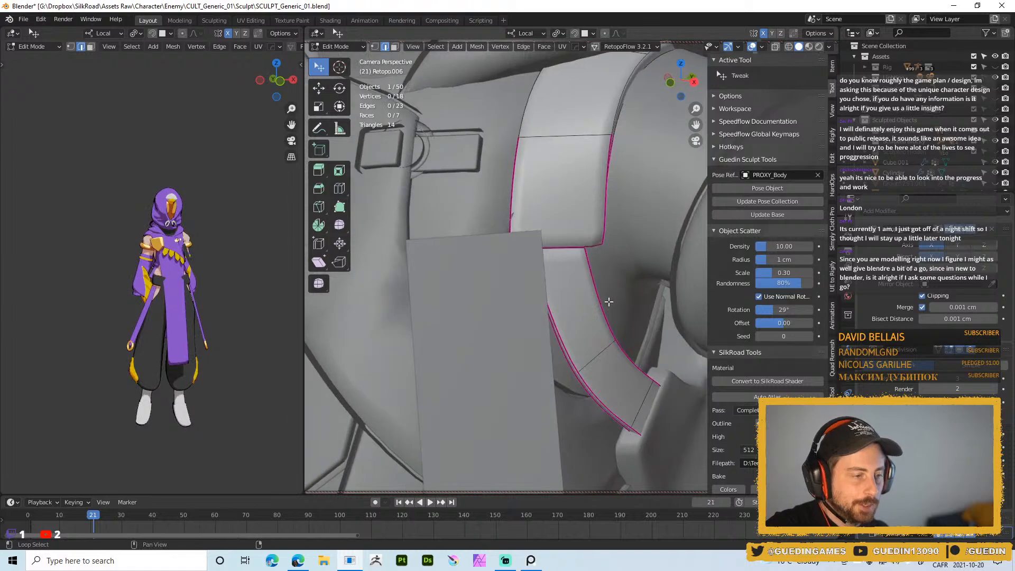
key("Tab")
scroll(608, 302, "down", 5)
key("alt+a")
- Lower the crease by 0.271 on the upper strap piece's end edge to soften its corners
scroll(515, 135, "down", 4)
middle_click_drag(526, 179, 604, 281)
scroll(675, 277, "up", 3)
scroll(580, 337, "up", 6)
key("Tab")
scroll(630, 208, "up", 3)
key("shift+e")
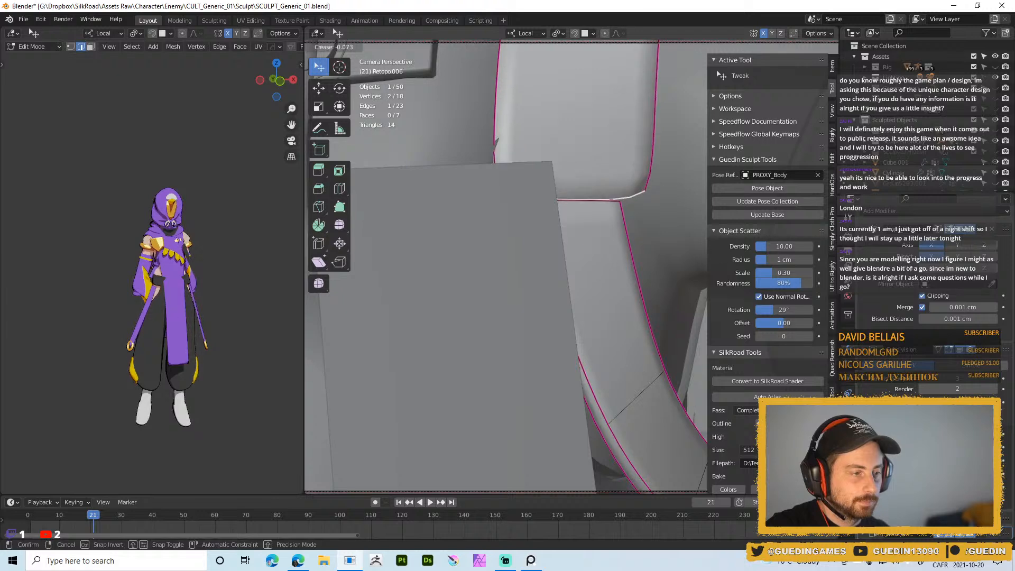
left_click(585, 261)
- Slide the upper strap piece's end edge along its side edges toward the lower piece
middle_click_drag(585, 260, 608, 207)
key("g")
key("g")
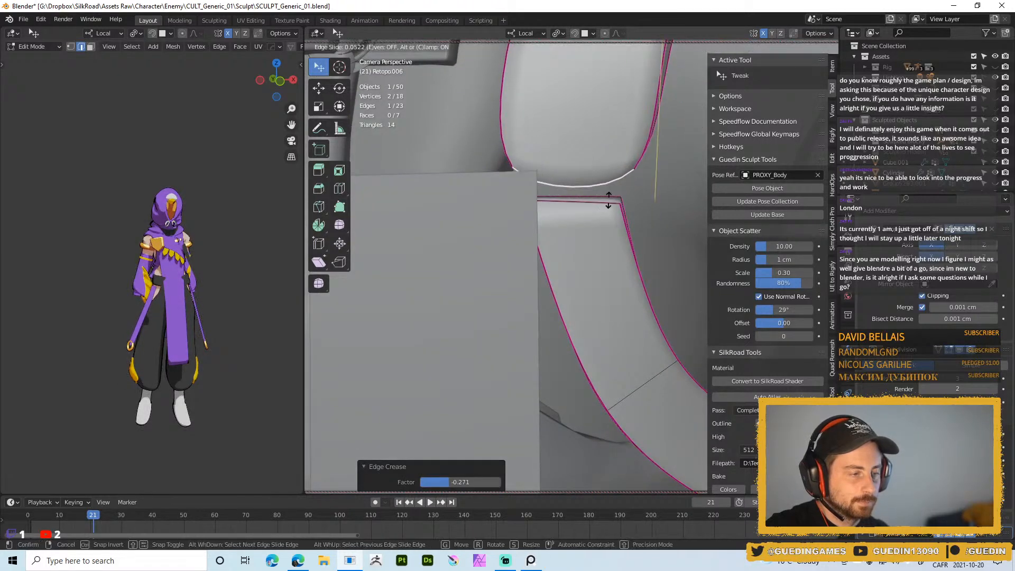
left_click(614, 217)
key("Tab")
scroll(616, 186, "down", 8)
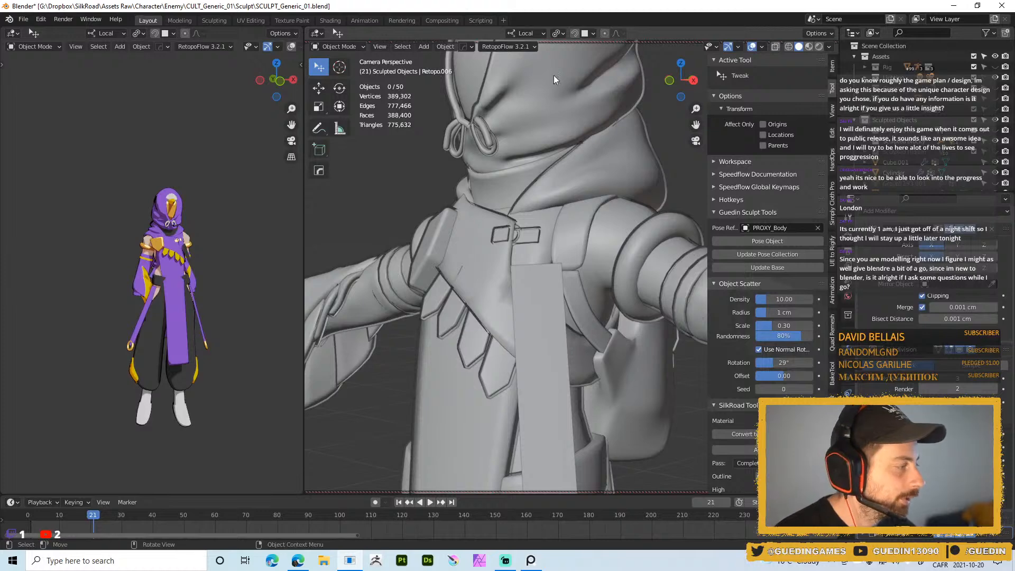
- Snap the 3D cursor to the selected end edge at the strap's split
scroll(564, 268, "up", 8)
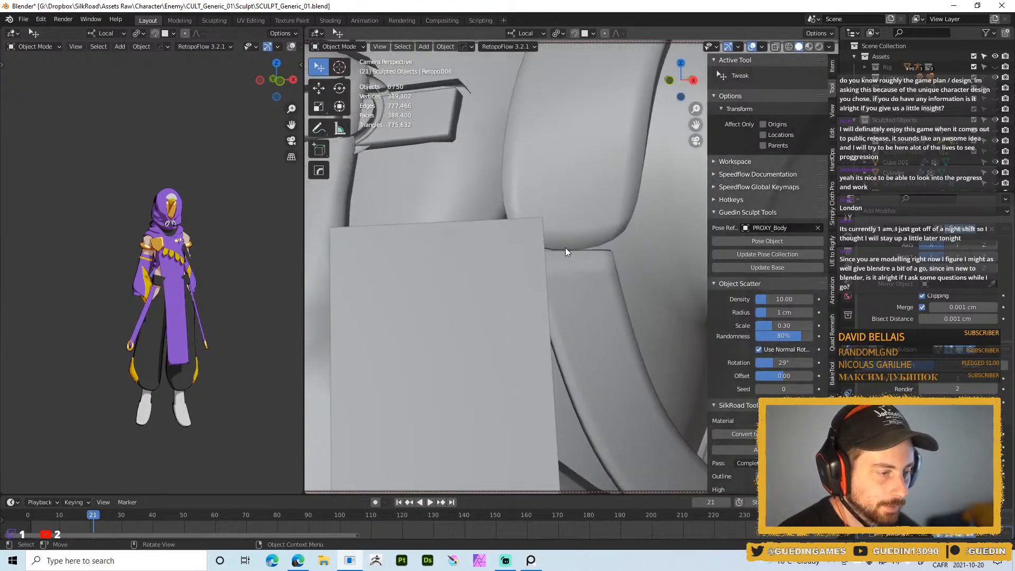
key("Tab")
left_click(574, 249)
key("shift+s")
left_click(574, 311)
scroll(573, 269, "down", 2)
key("shift+a")
left_click(573, 263)
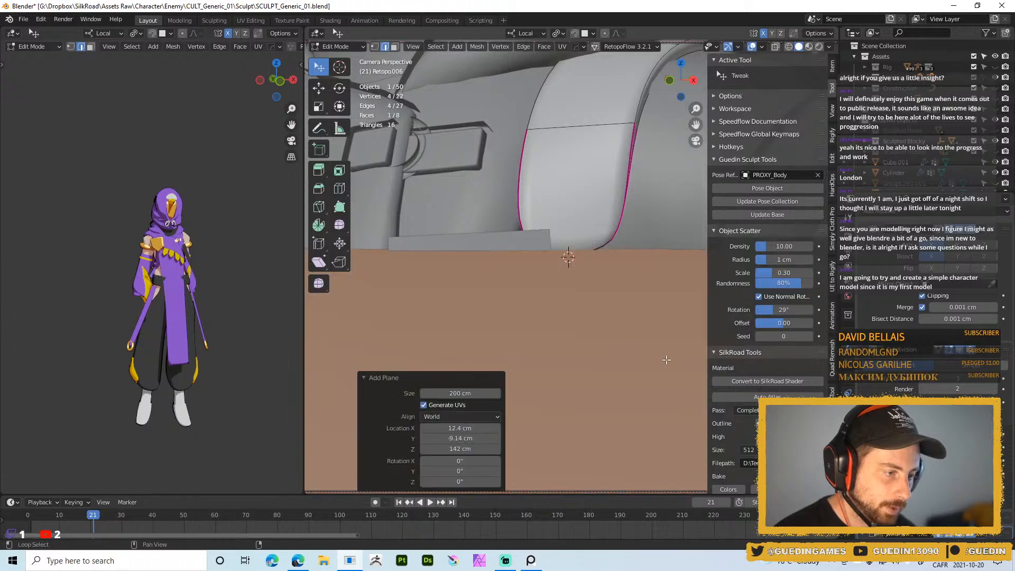
key("x")
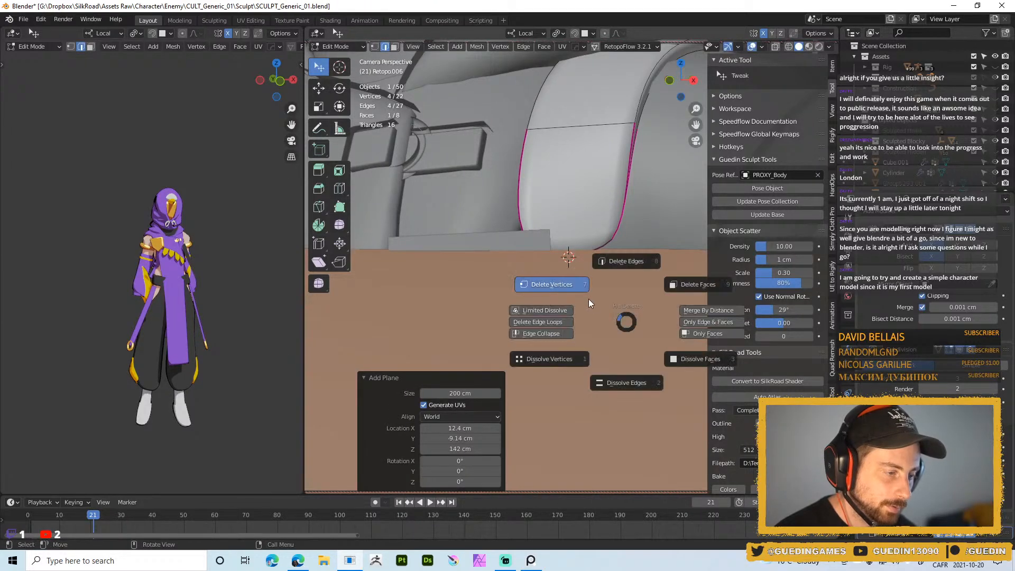
left_click(569, 289)
- Add a separate plane object at the 3D cursor, scaled down and snapped onto the strap's split
key("Tab")
left_click(601, 314)
key("shift+a")
mouse_move(626, 290)
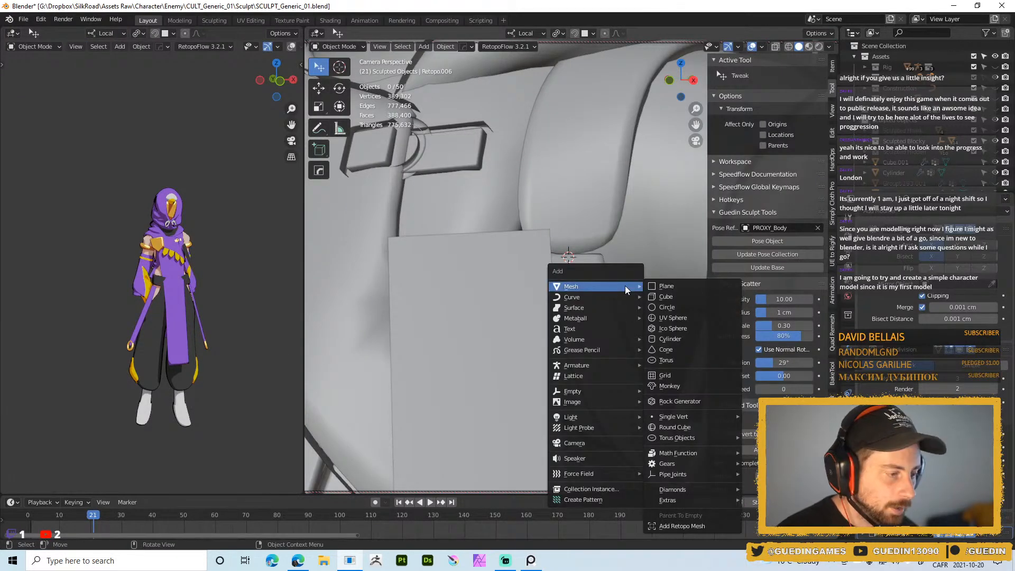
left_click(665, 286)
key("s")
left_click(597, 301)
key("s")
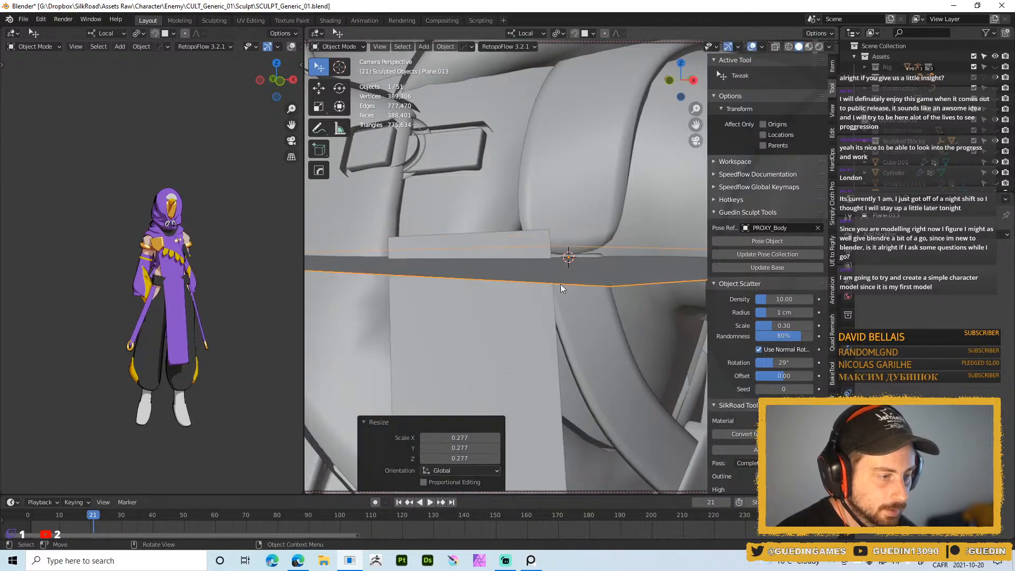
left_click(605, 295)
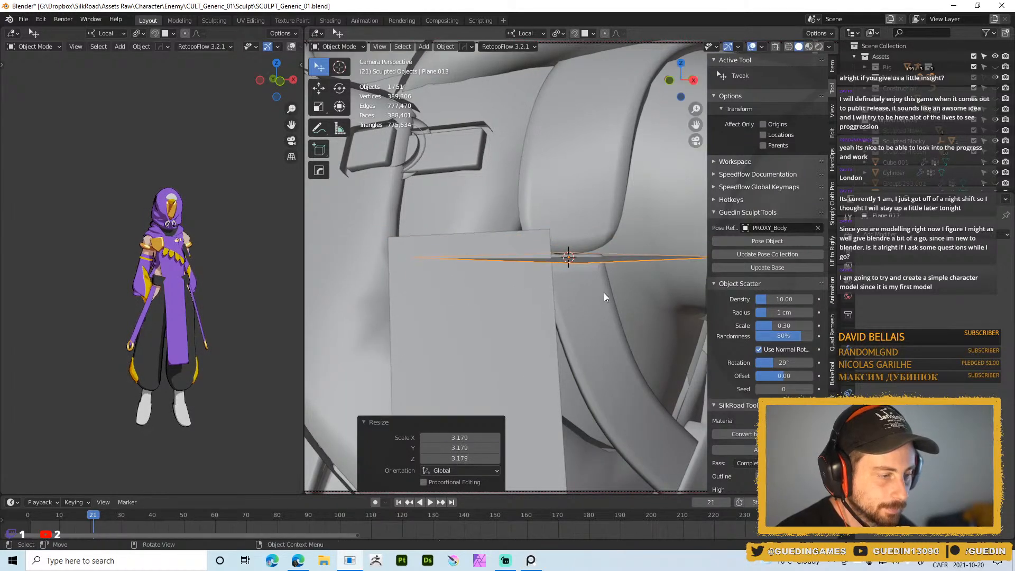
key("g")
left_click(571, 260, "ctrl")
- Rotate the plane about its local Z and by -9.85° about its local Y, and scale it down close to the strap's width
key("r")
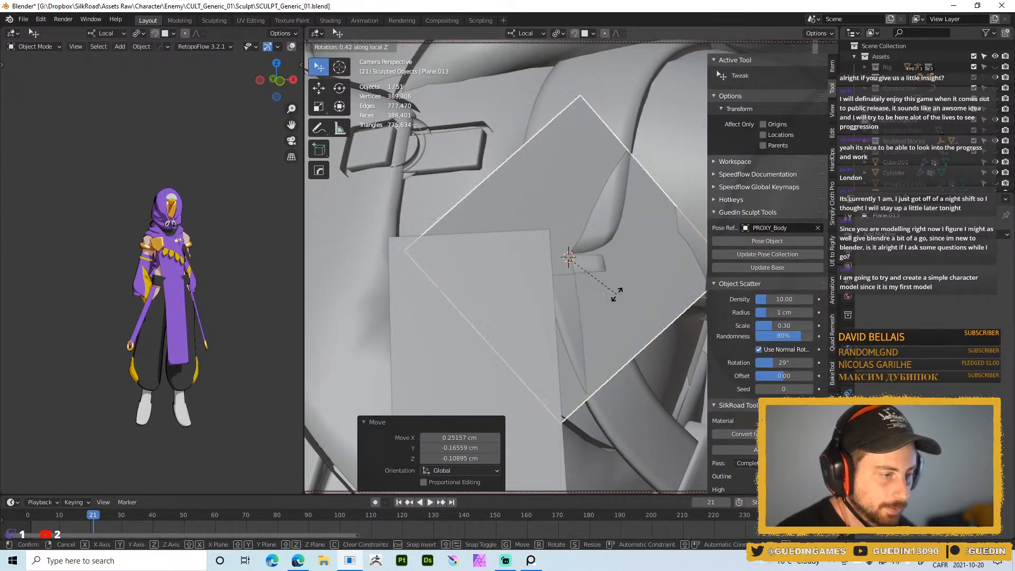
key("z")
key("z")
left_click(601, 271)
middle_click_drag(601, 271, 602, 113)
key("r")
key("y")
key("y")
left_click(617, 260)
key("s")
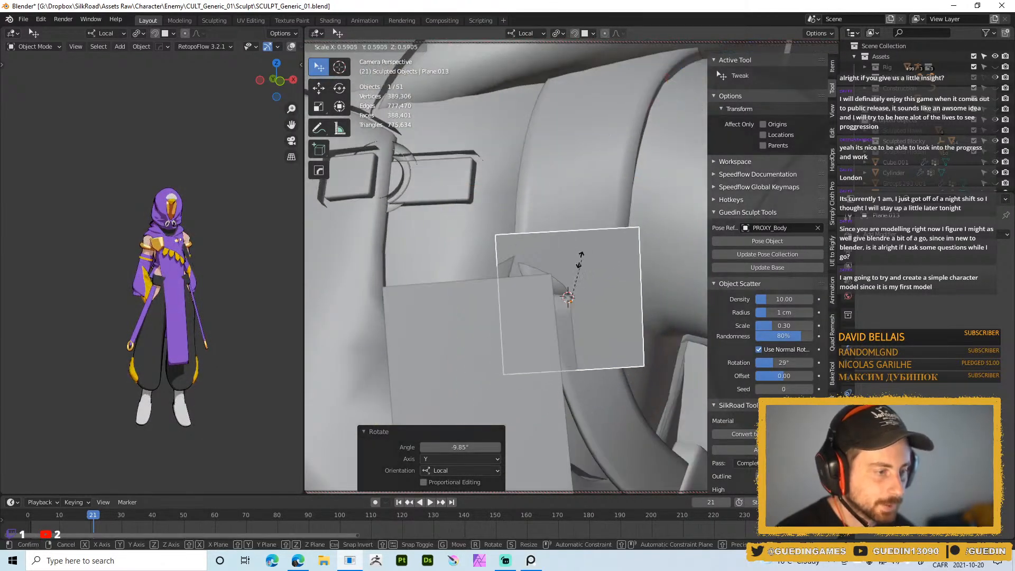
left_click(582, 278)
- Delete the flat cloth panel hanging in front of the chest beside the strap
left_click(488, 295)
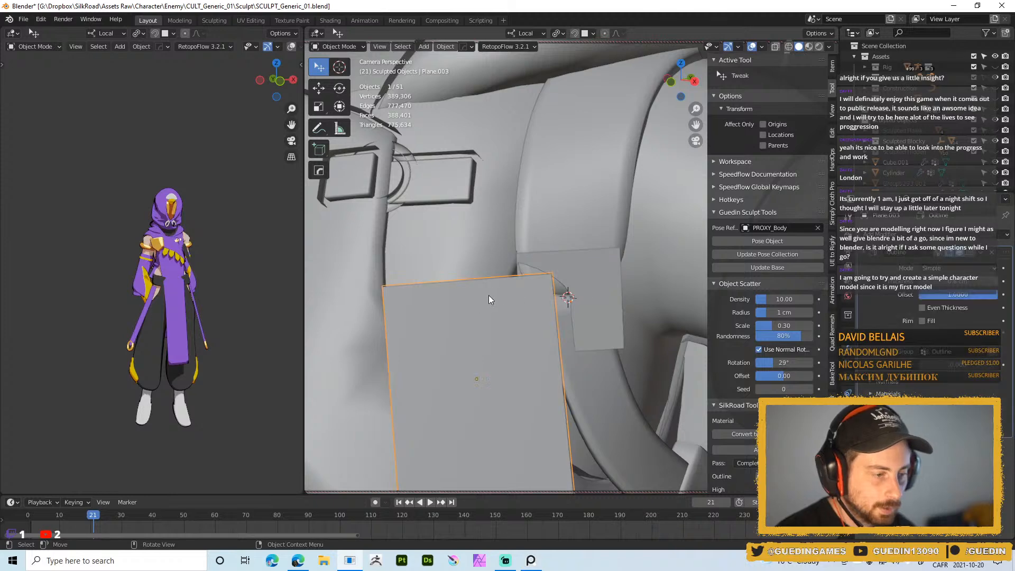
key("Delete")
middle_click_drag(489, 295, 496, 237)
- Rotate the small plane over the strap's split 8.28° about its local Y axis
left_click(585, 277)
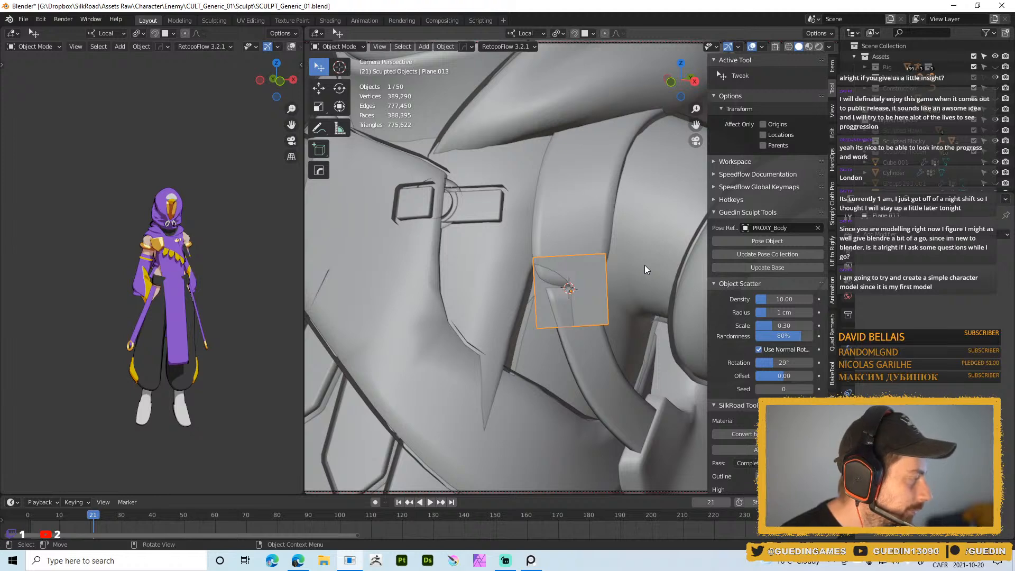
middle_click_drag(571, 331, 566, 280)
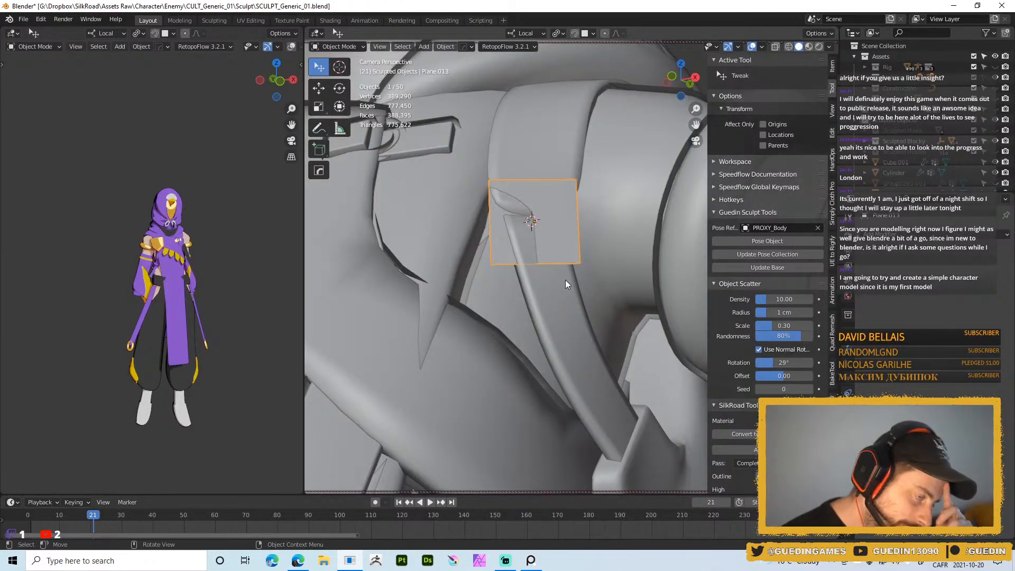
middle_click_drag(556, 99, 519, 301)
key("r")
key("y")
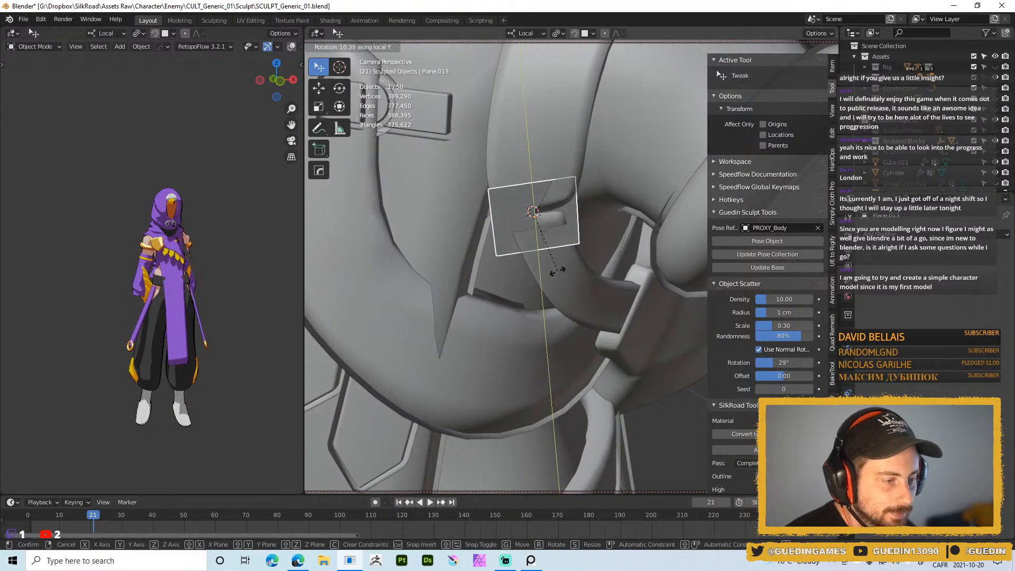
left_click(555, 269)
- Scale the plane to 0.513 along its local Y and to 0.904 overall, forming a band across the strap
middle_click_drag(540, 248, 452, 278)
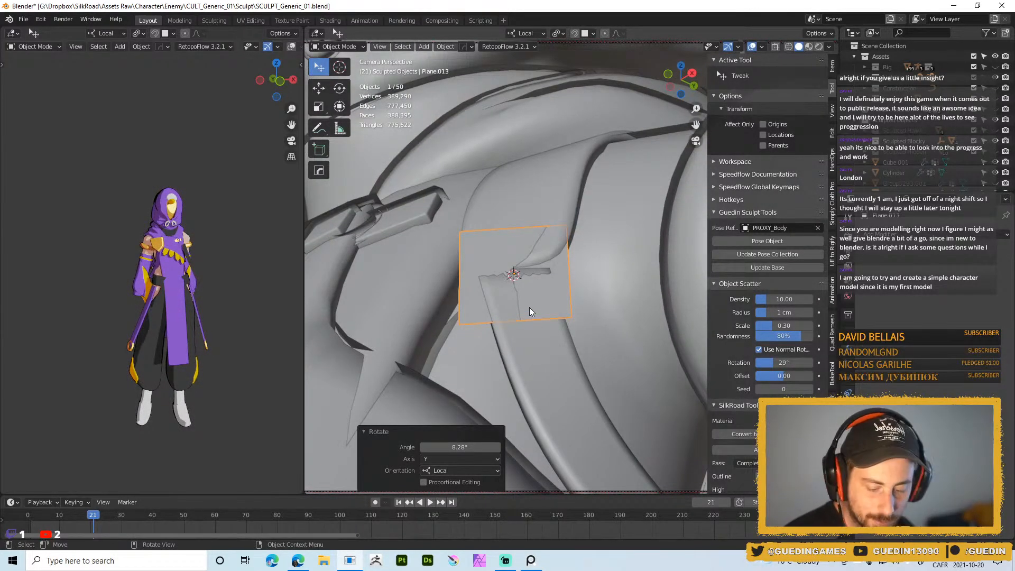
key("s")
key("y")
left_click(524, 294)
middle_click_drag(524, 294, 545, 333)
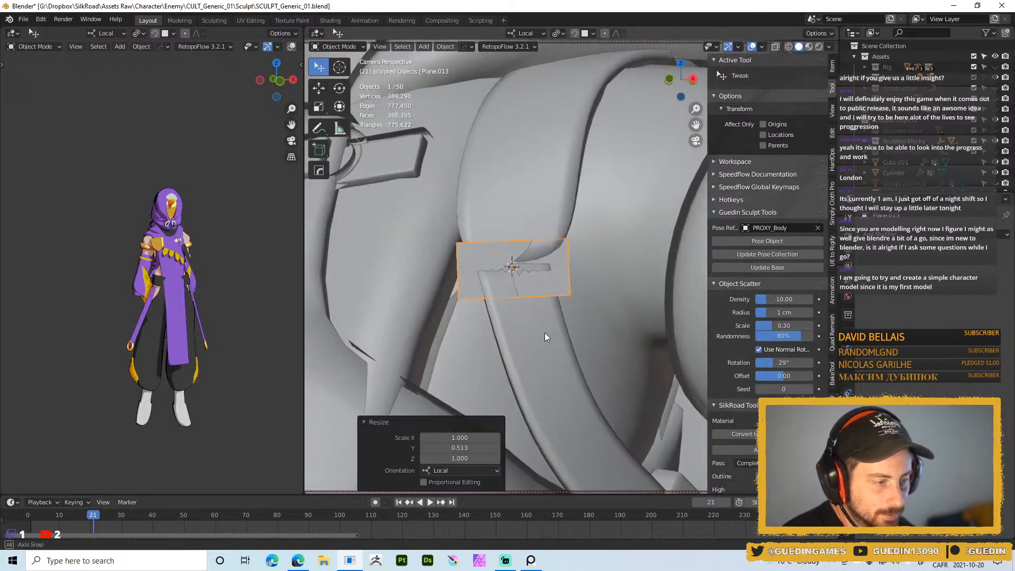
key("s")
left_click(588, 302)
mouse_move(588, 302)
middle_mouse_down()
mouse_move(583, 339)
mouse_move(598, 315)
middle_mouse_up()
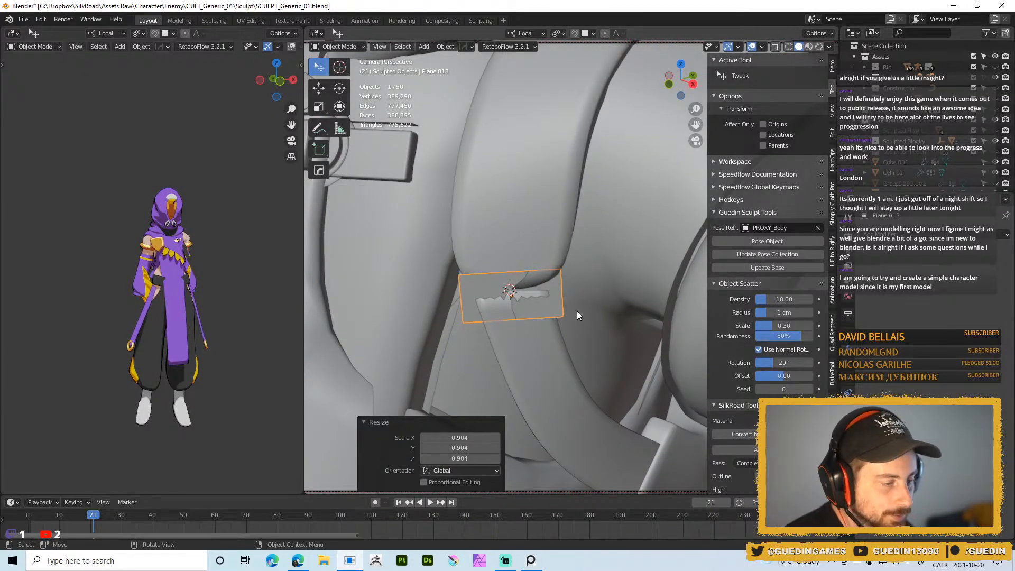
- Add a Solidify modifier to the band plane and apply the object's scale
key("space")
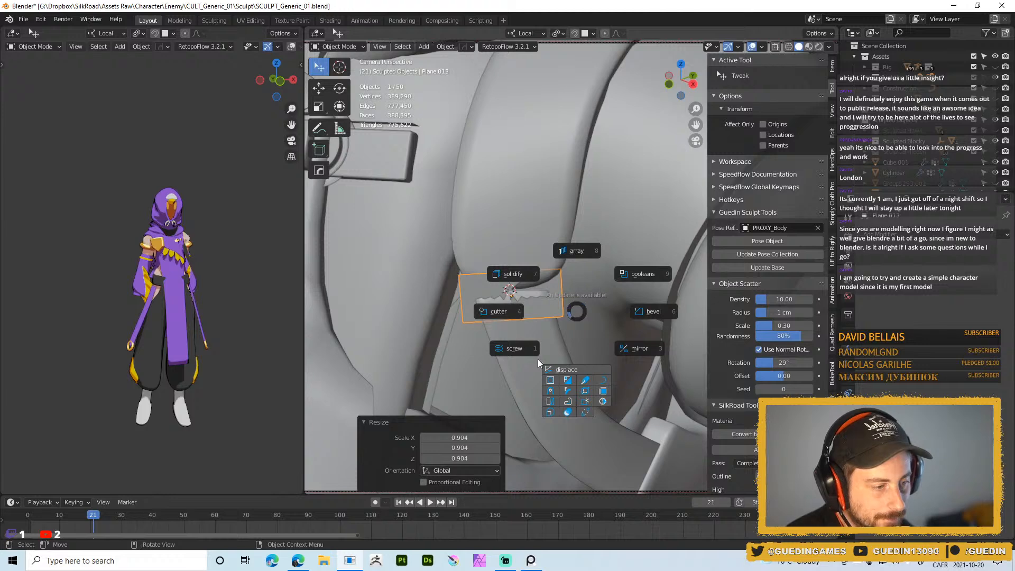
left_click(552, 284)
left_click(706, 322)
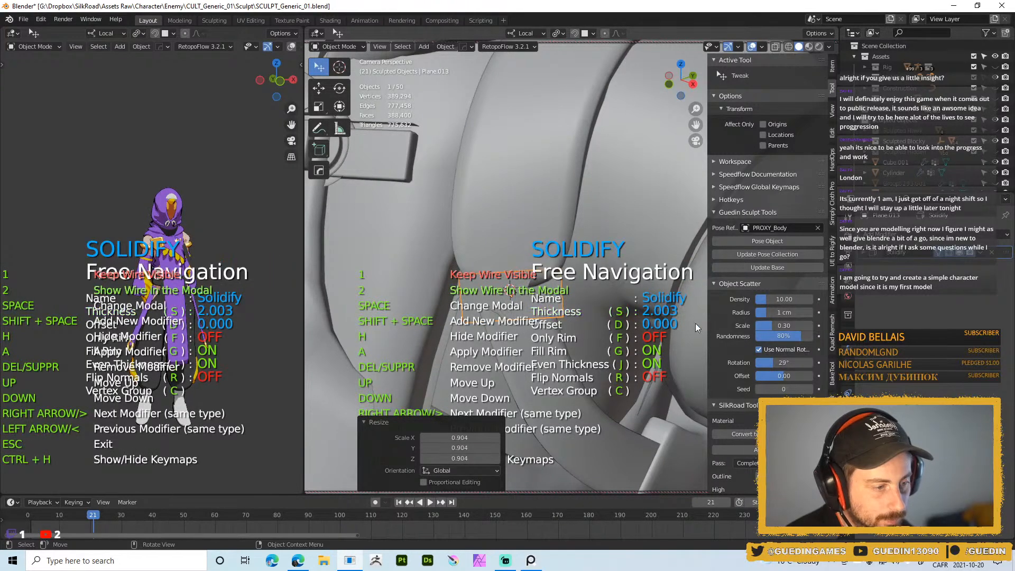
key("Escape")
key("ctrl+a")
left_click(637, 279)
- Reduce the band's Solidify thickness so it fits closer around the strap
middle_click_drag(557, 295, 630, 290)
key("space")
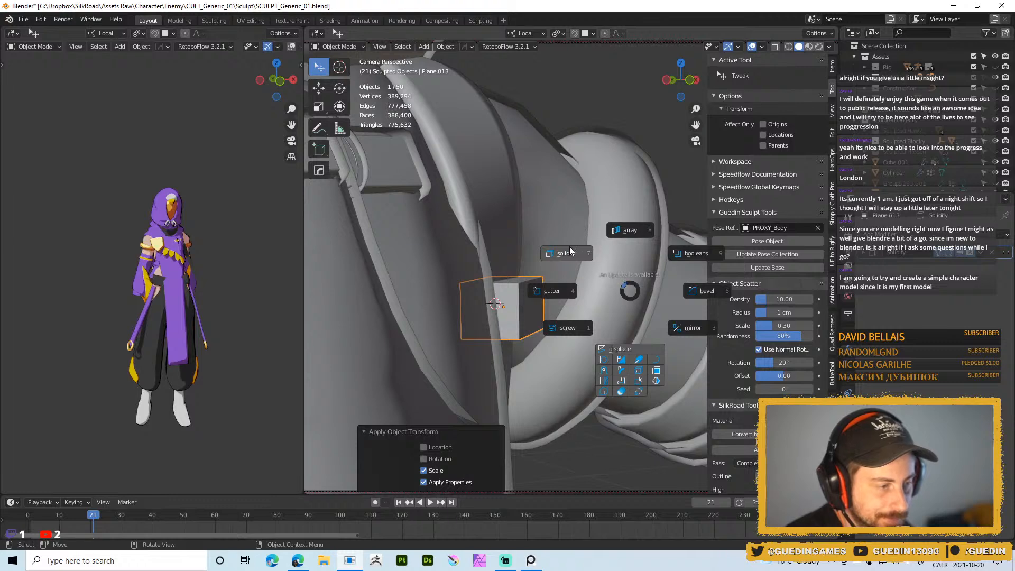
left_click(571, 247)
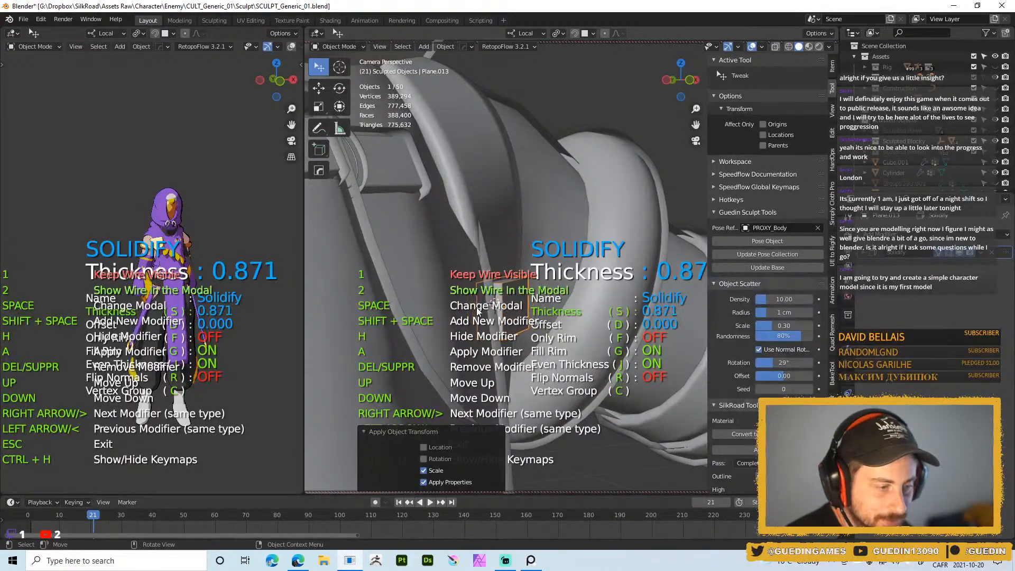
left_click(472, 305)
middle_click(561, 310)
key("s")
left_click(490, 336)
middle_click_drag(490, 335, 426, 333)
key("Escape")
- Inset the band plane's face and delete the inner face to open a rectangular slot through the band
scroll(553, 238, "up", 3)
middle_click_drag(521, 431, 532, 233, "shift")
key("space")
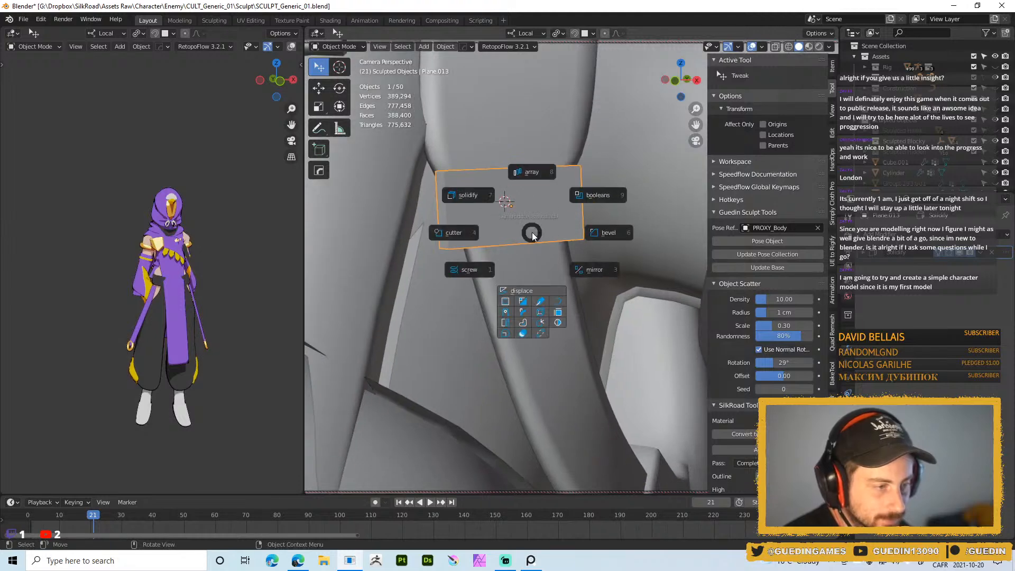
key("Escape")
key("Tab")
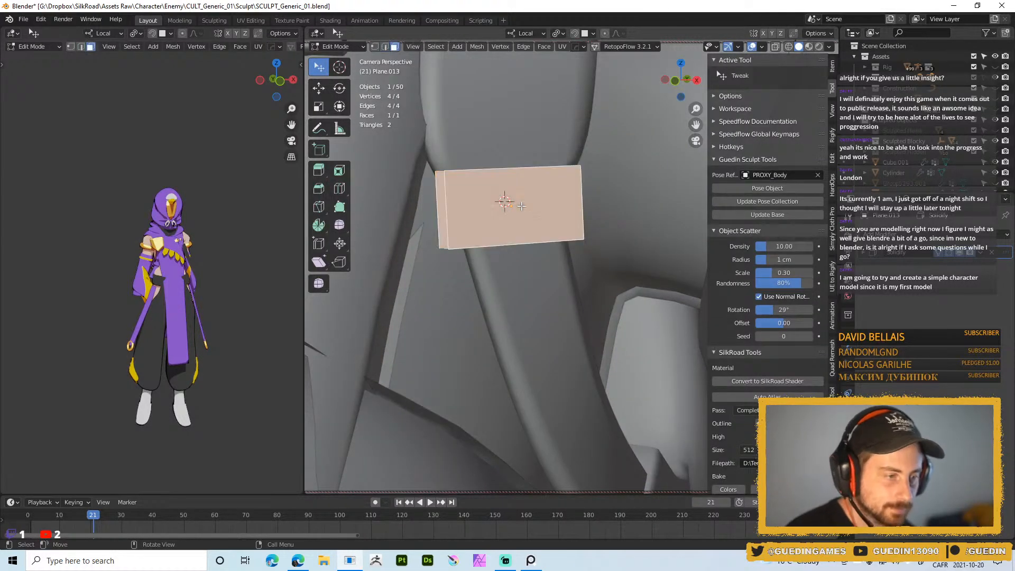
key("i")
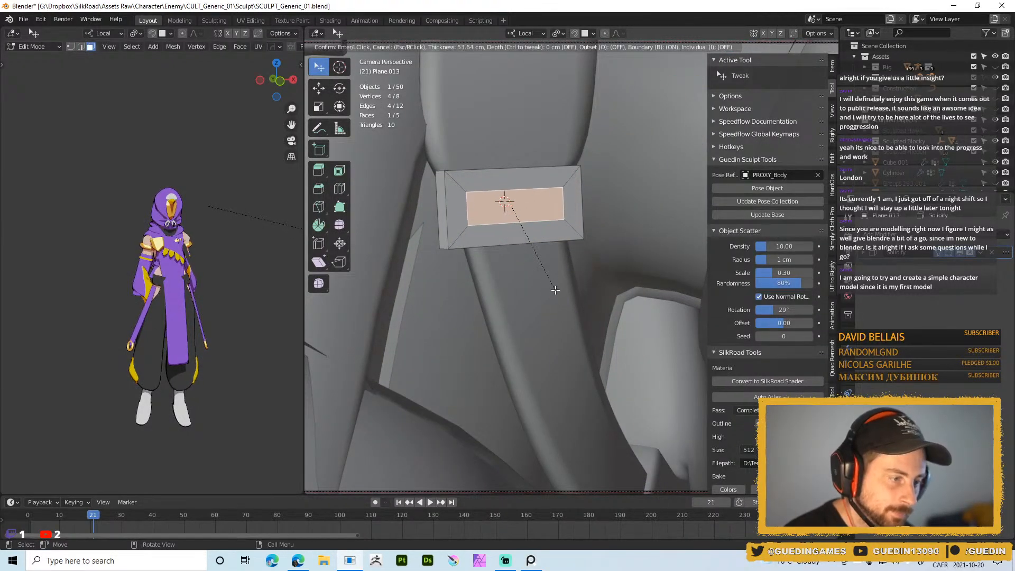
left_click(555, 289)
key("x")
left_click(619, 245)
key("Tab")
scroll(530, 278, "down", 4)
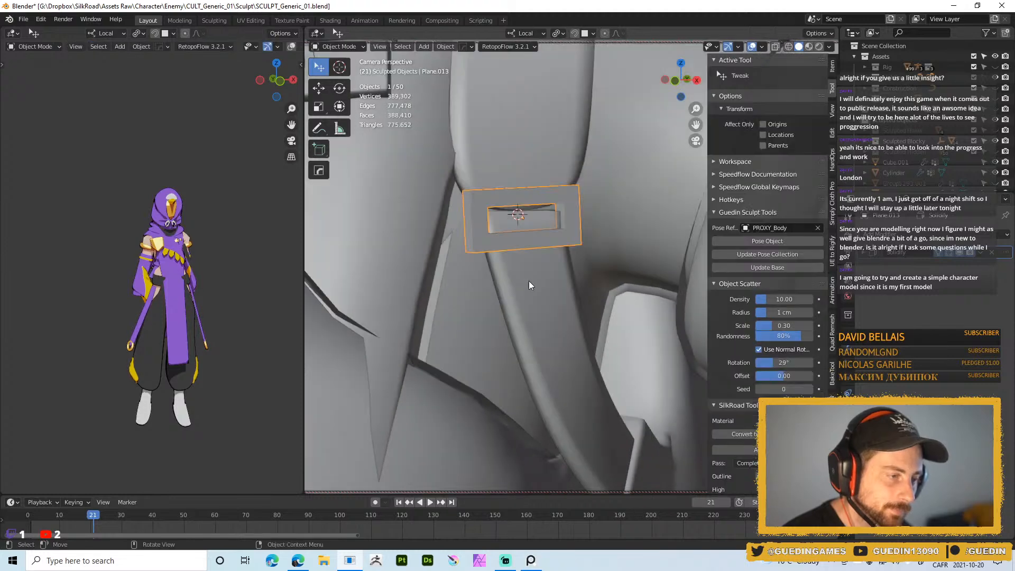
- Add a Bevel modifier to the slotted band with a width of 0.124 and 1 segment
key("space")
left_click(636, 242)
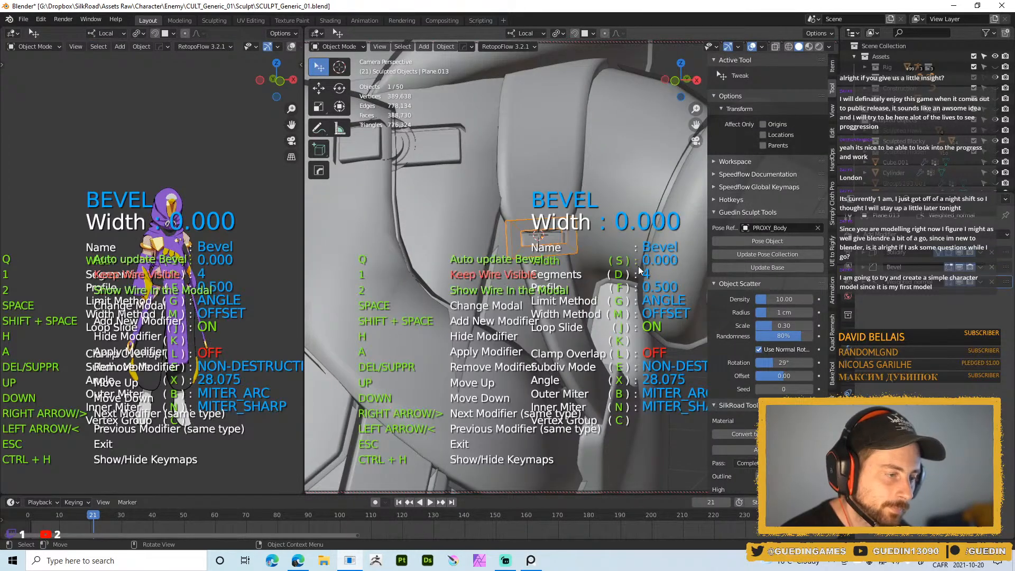
left_click(478, 264)
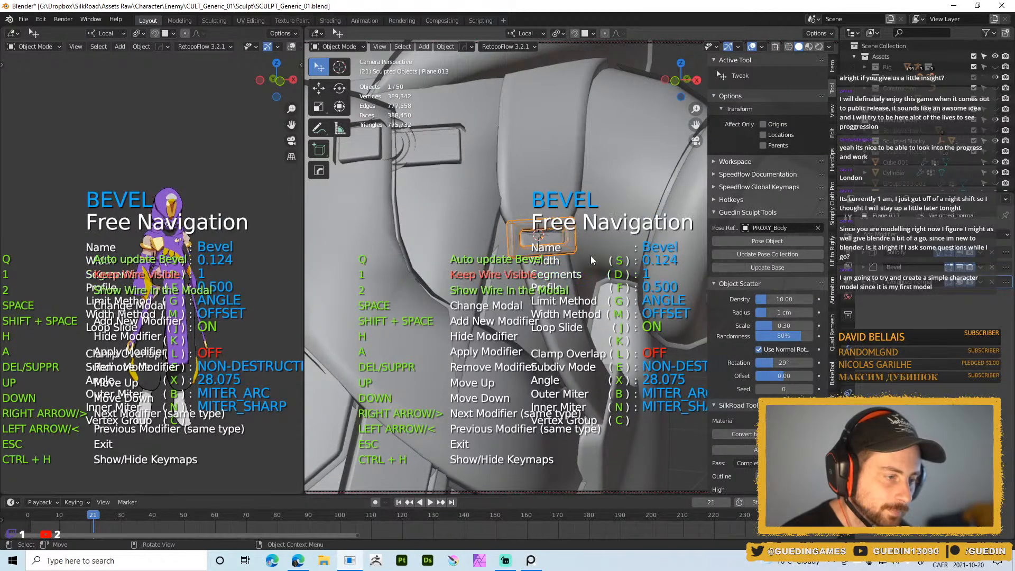
key("Escape")
- Bevel the four diagonal corner edges of the slotted band to chamfer its outer and slot corners
scroll(574, 277, "up", 3)
middle_click_drag(594, 181, 590, 222, "shift")
scroll(593, 256, "up", 4)
key("Tab")
key("2")
left_click(584, 315)
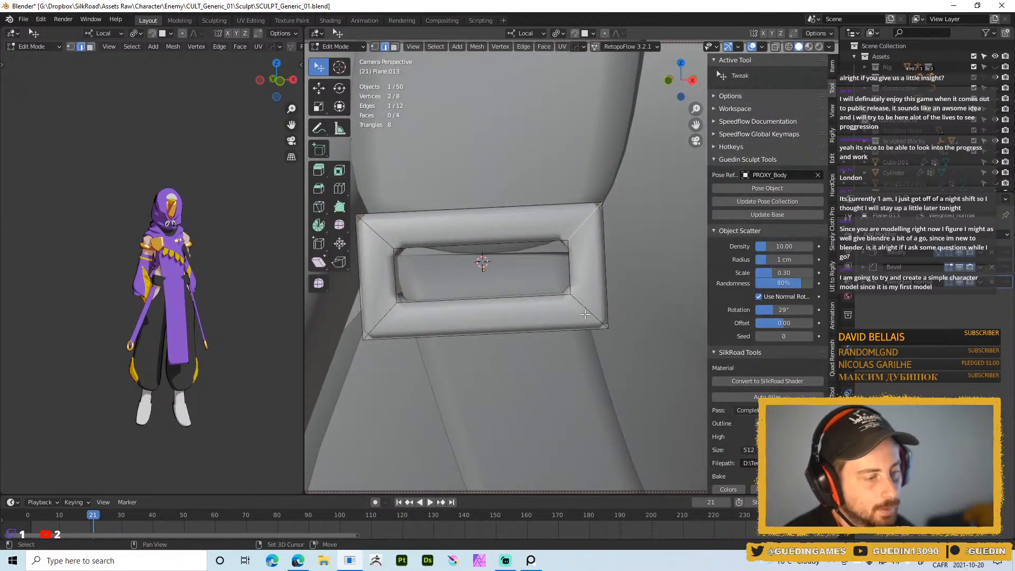
left_click(588, 306, "ctrl+alt")
key("ctrl+b")
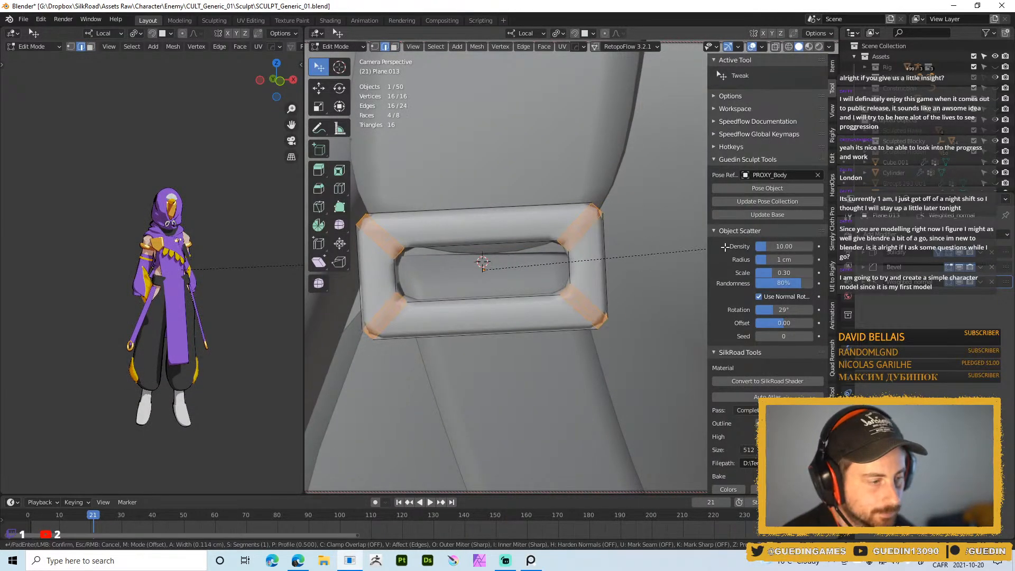
left_click(787, 247)
- Try adding one centred loop cut around the buckle's frame
left_click_drag(580, 233, 533, 201, "alt")
left_click(533, 201)
middle_click_drag(537, 224, 572, 224)
key("alt+a")
key("ctrl+r")
left_click(564, 214)
right_click(562, 213)
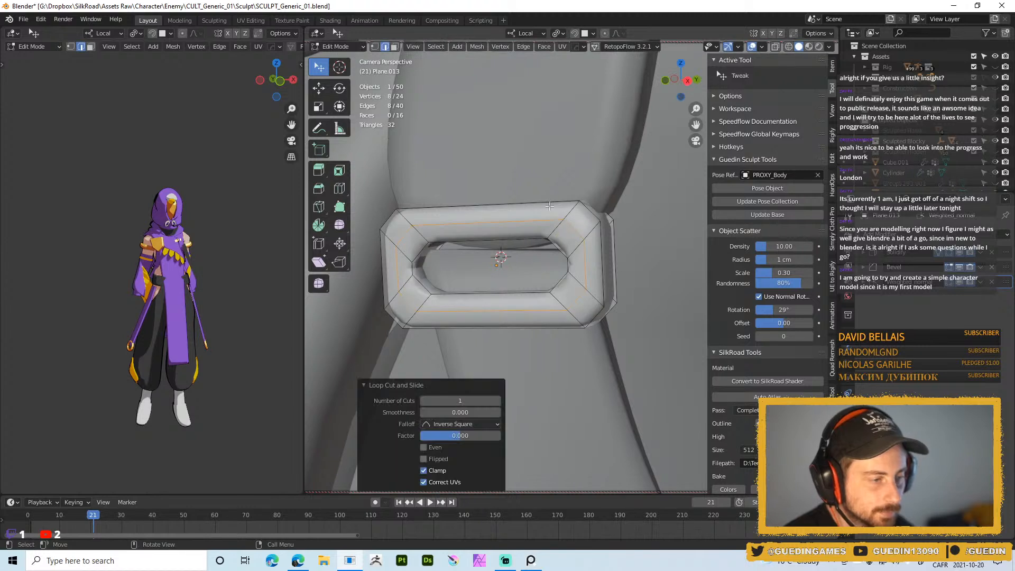
- Try sliding the buckle's upper outer edge outward with clamping off, and undo the loop cut
left_click(523, 292)
left_click(528, 329, "alt")
left_click(504, 203)
key("g")
key("g")
key("c")
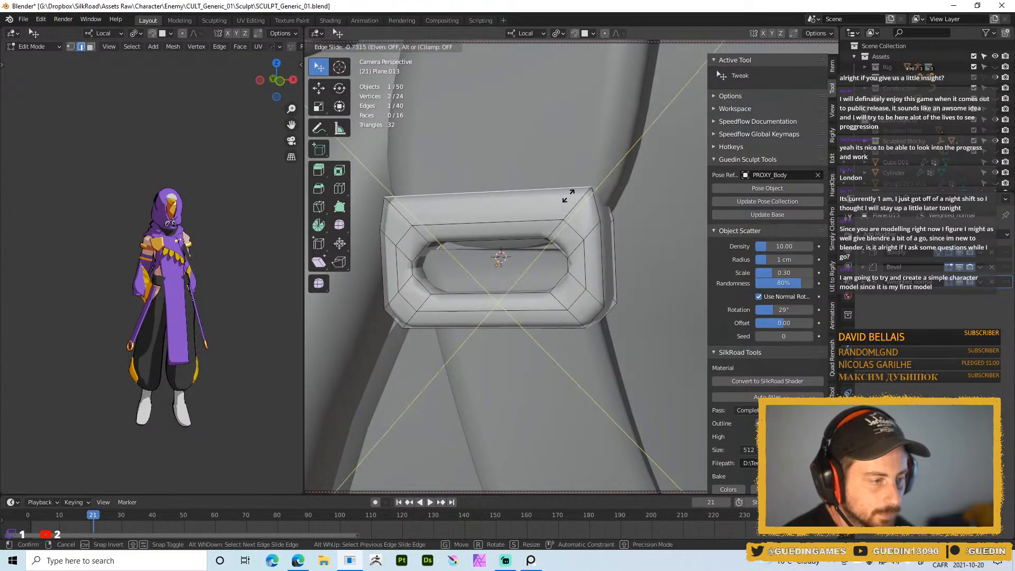
right_click(569, 197)
key("ctrl+z")
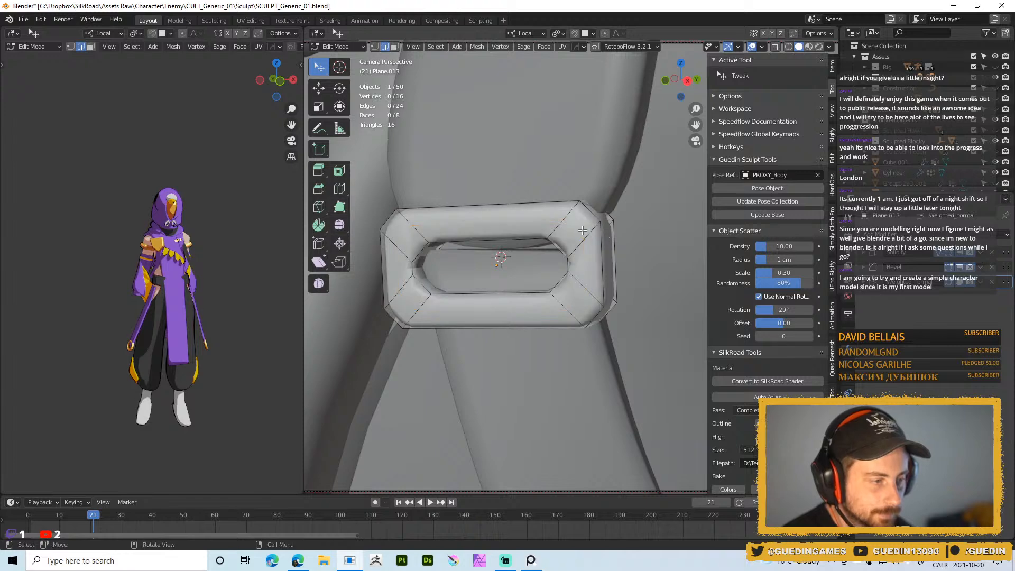
- Extrude the buckle's upper outer edge and move it about 0.324 cm outward along its local Y axis
middle_click_drag(534, 213, 554, 228)
key("e")
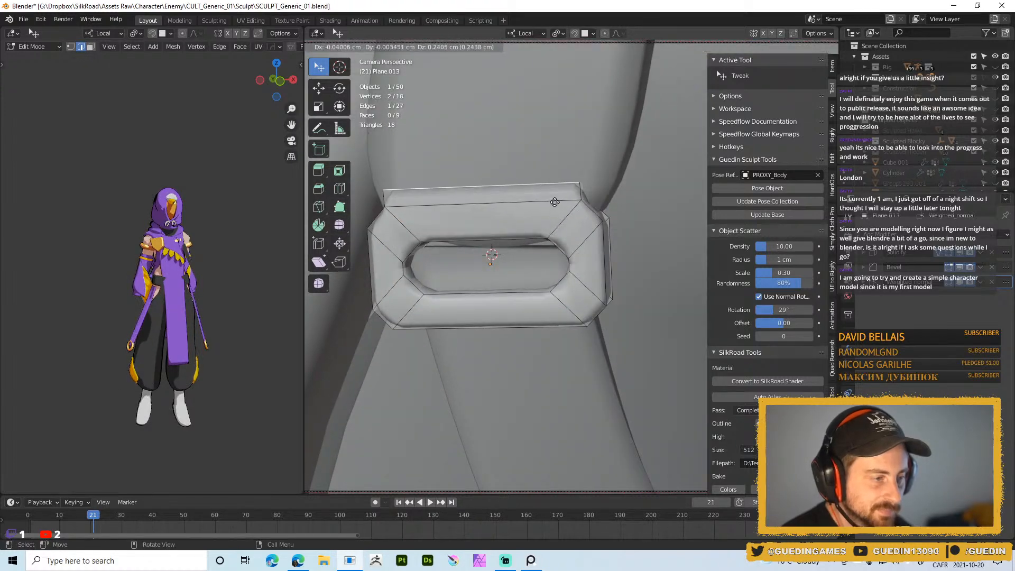
right_click(580, 179)
key("w")
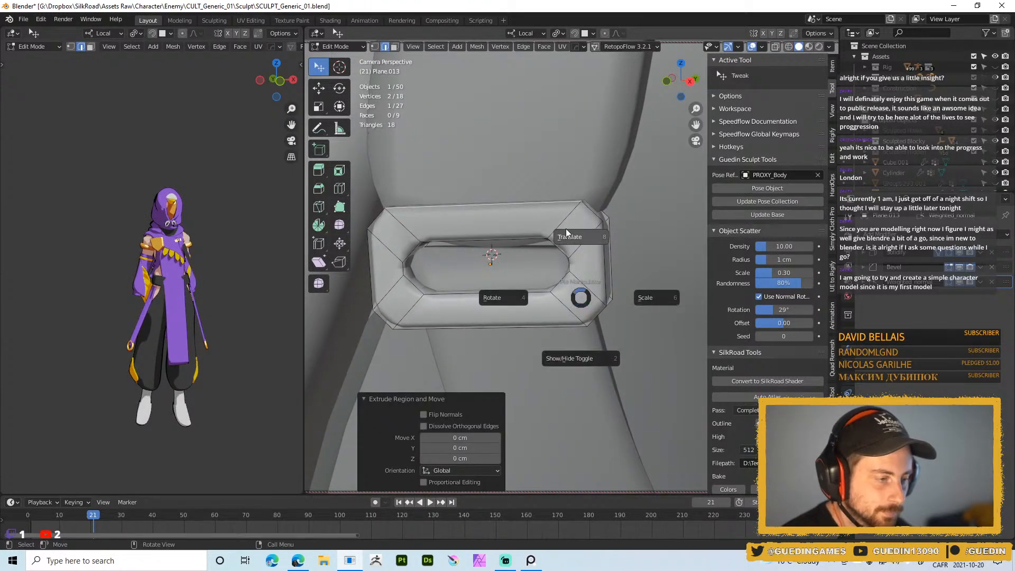
left_click(590, 216)
left_click_drag(494, 160, 483, 125)
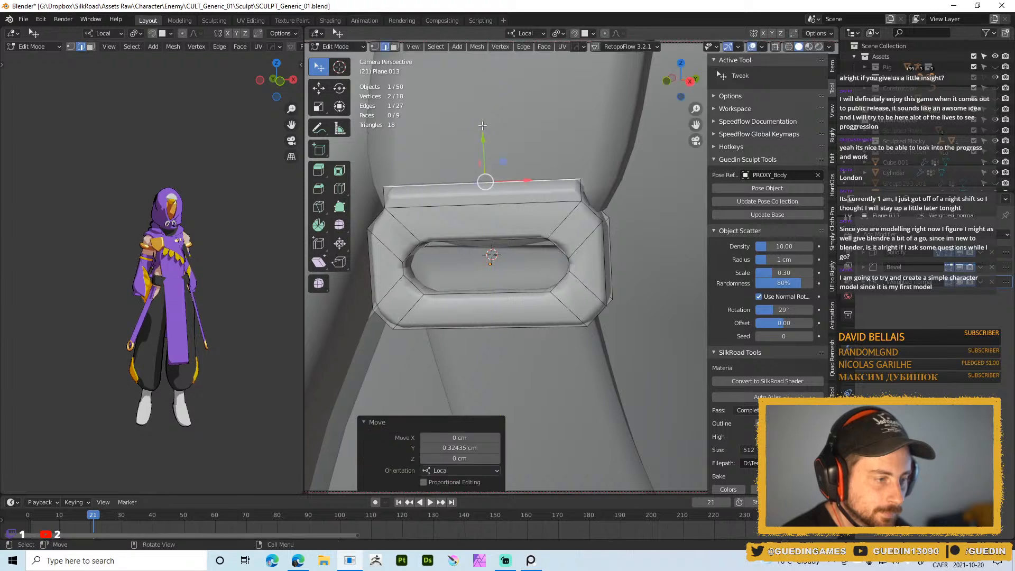
- Extrude the buckle's lower outer edge and move it outward along its local Y axis to match the upper side
left_click(513, 316)
key("e")
right_click(522, 305)
left_click_drag(493, 288, 493, 315)
key("Tab")
scroll(567, 266, "down", 8)
mouse_move(568, 259)
middle_mouse_down()
mouse_move(541, 122)
mouse_move(595, 227)
mouse_move(568, 241)
middle_mouse_up()
scroll(574, 264, "up", 8)
- Dissolve the two edges between the extruded strips and the buckle's original frame
key("Tab")
scroll(568, 241, "down", 2)
left_click(561, 197)
left_click(521, 304, "shift")
key("x")
left_click(526, 354)
scroll(532, 264, "down", 2)
middle_click_drag(529, 285, 555, 290)
key("Tab")
scroll(592, 264, "down", 1)
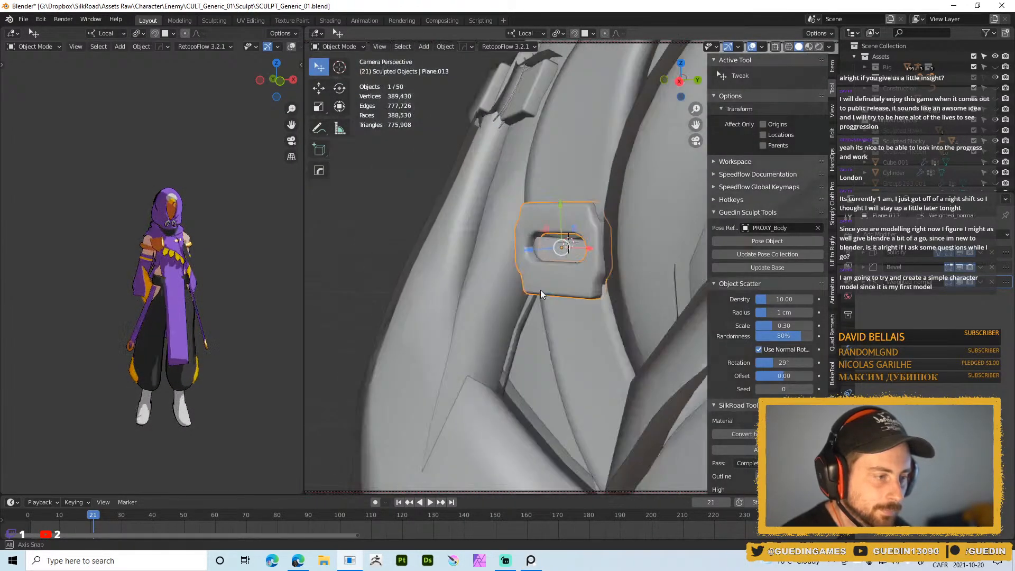
- Review the settings of the buckle's existing Bevel modifier
key("space")
left_click(637, 293)
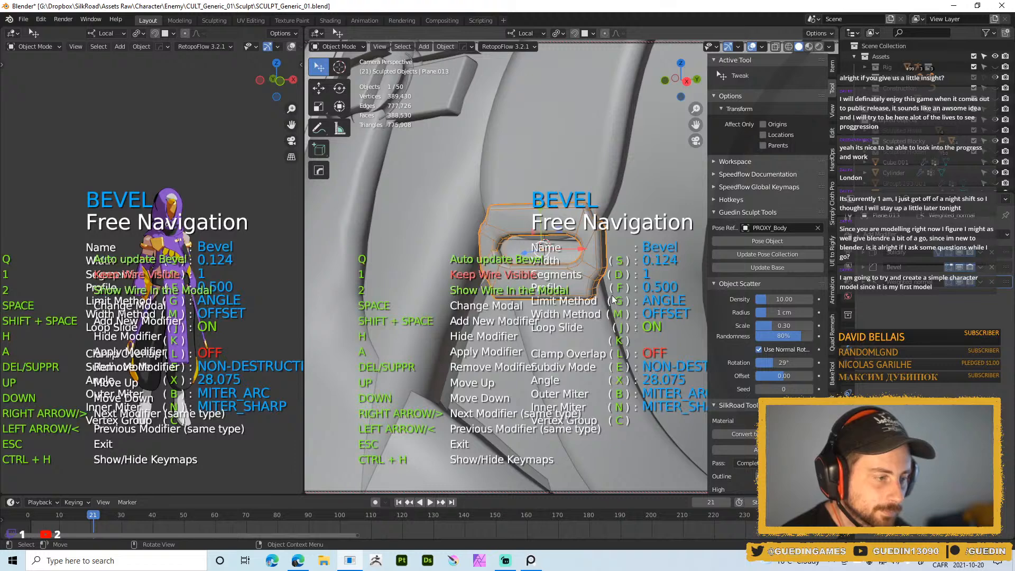
key("Tab")
key("Tab")
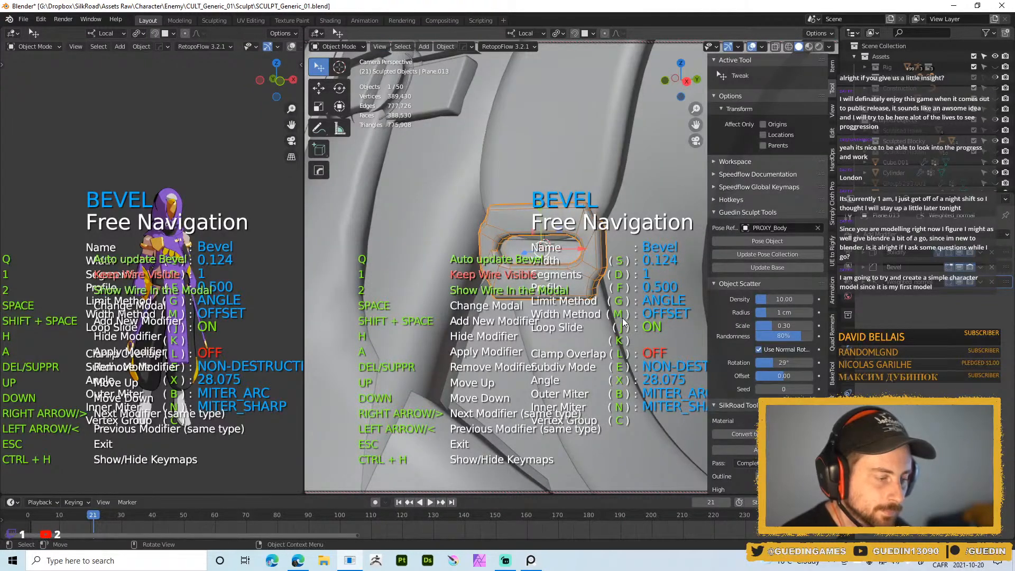
key("Escape")
- Show the buckle's wireframe and examine how the bevel runs around its corners and slot
scroll(602, 315, "up", 3)
key("Tab")
middle_click_drag(602, 297, 553, 252)
key("Tab")
key("z")
scroll(565, 274, "up", 4)
middle_click_drag(583, 325, 572, 287)
scroll(551, 267, "down", 3)
scroll(585, 285, "down", 3)
key("Tab")
scroll(585, 285, "up", 2)
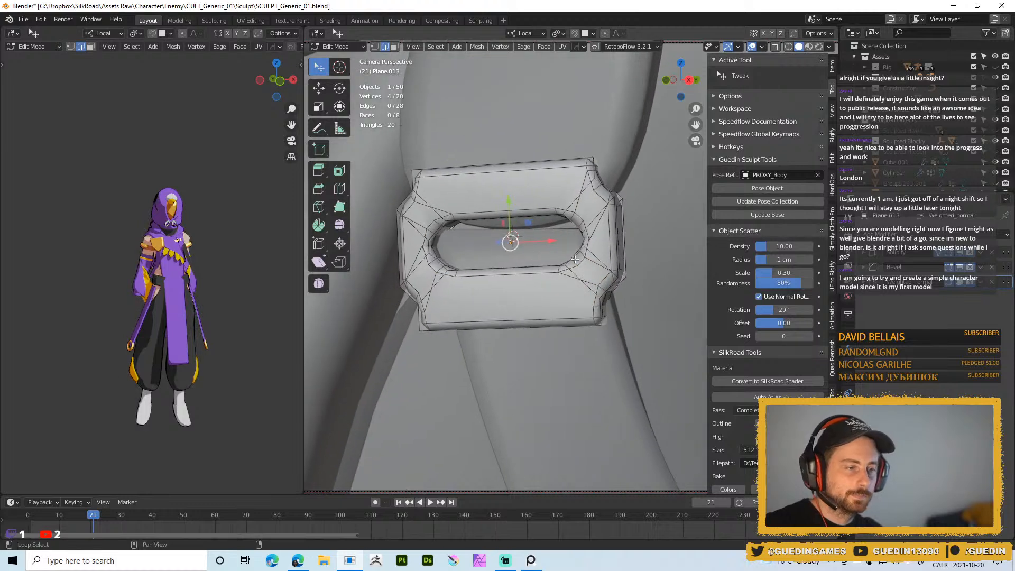
- Try a loop cut through the buckle's upper side and undo it
key("ctrl+r")
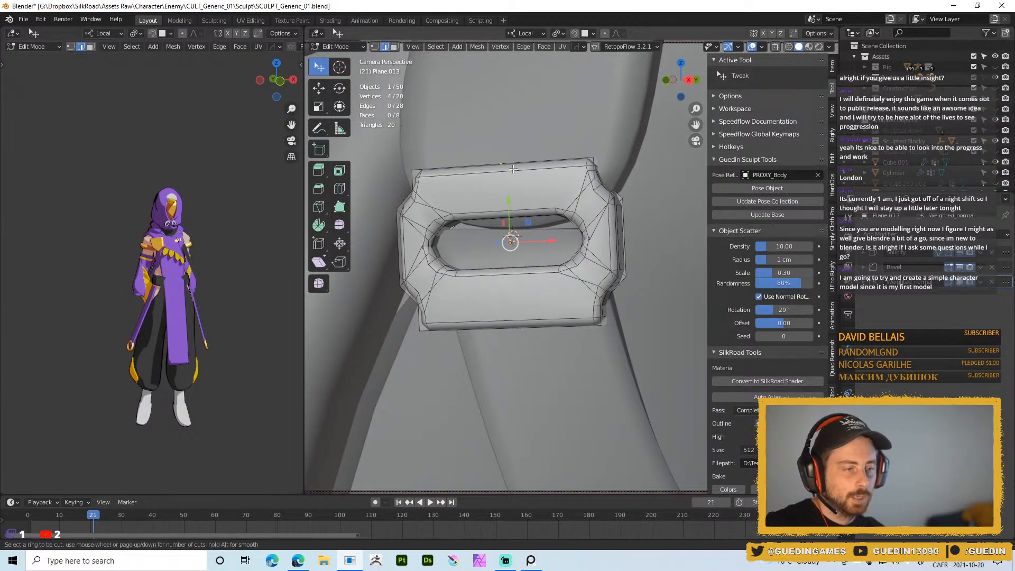
left_click(491, 157)
right_click(506, 194)
key("ctrl+z")
key("ctrl+z")
key("ctrl+z")
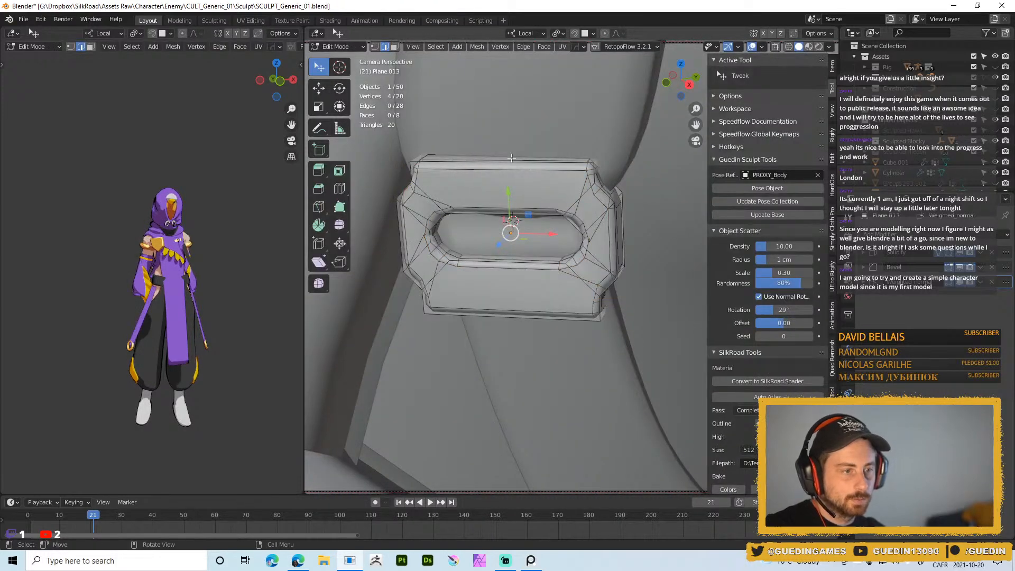
- Try subdividing the upper outer edge together with a slot edge, and undo the subdivision
left_click(512, 158, "alt")
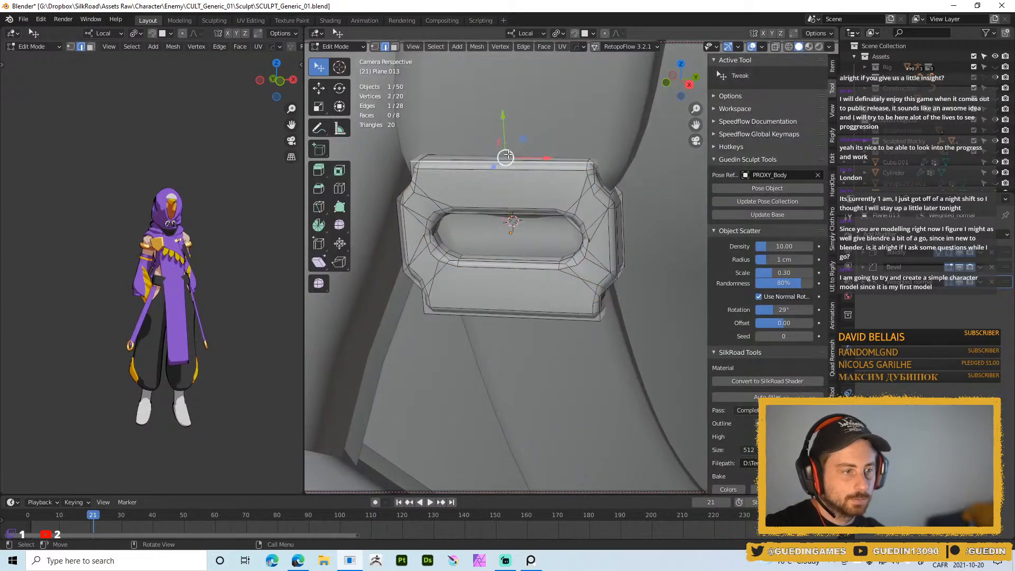
right_click(540, 249)
left_click(490, 219)
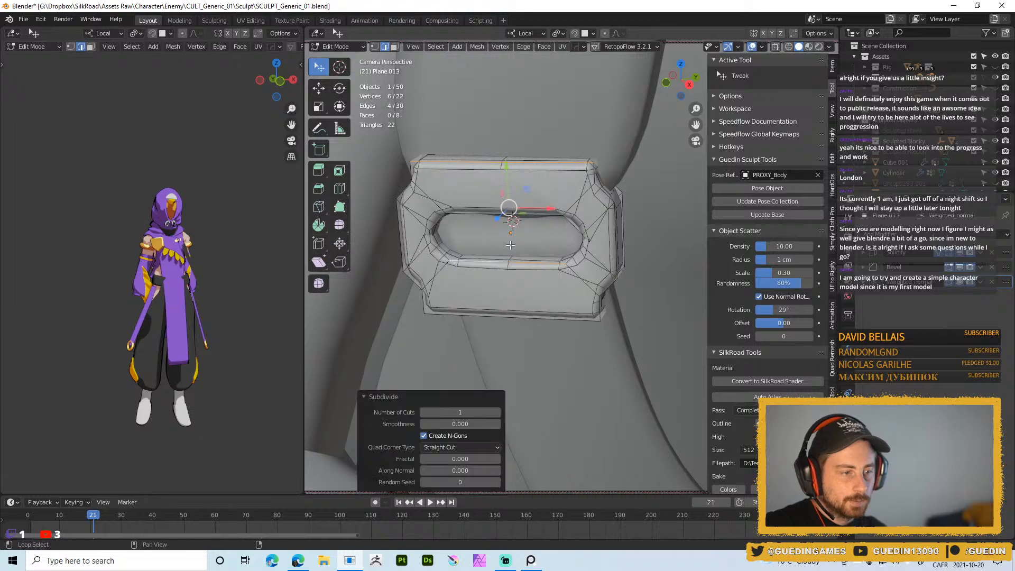
middle_click_drag(492, 220, 546, 231)
key("ctrl+z")
- Subdivide the upper outer edge and upper slot edge with one cut to split the buckle's upper side in half
left_click(465, 165)
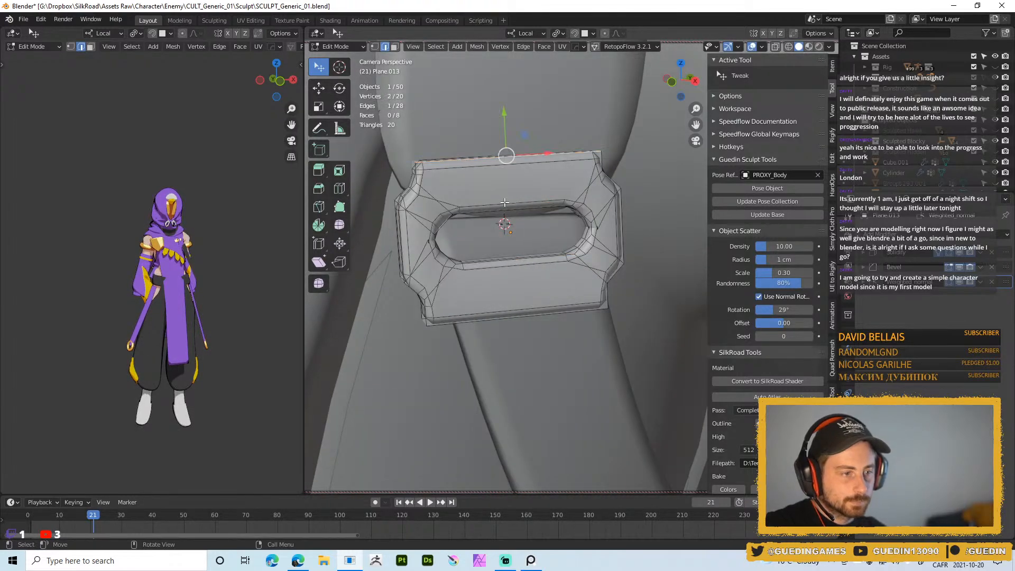
middle_click_drag(505, 203, 531, 174)
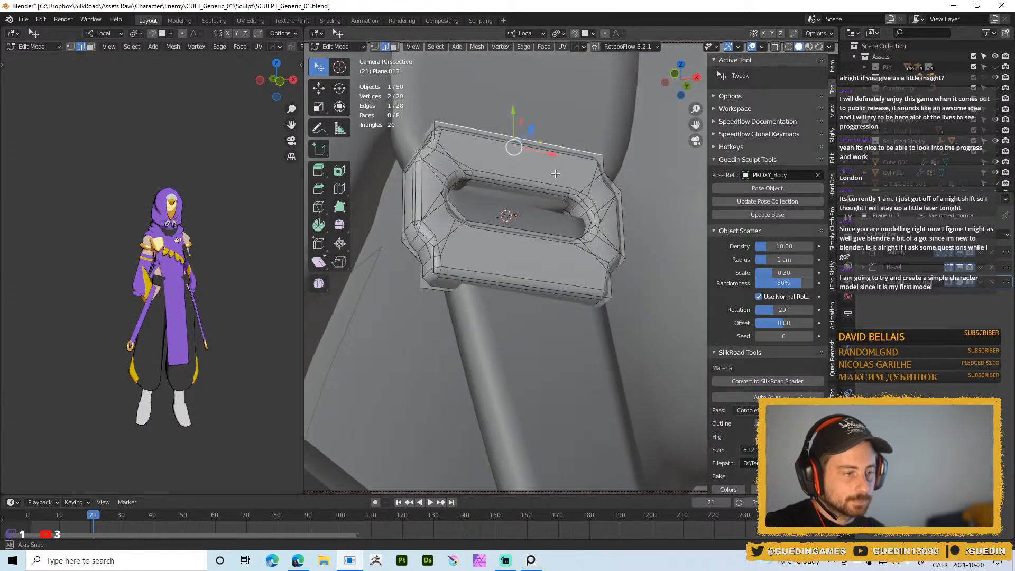
left_click_drag(531, 179, 528, 186)
key("ctrl+z")
left_click(512, 148, "alt+shift")
middle_click_drag(512, 148, 524, 238)
key("alt+z")
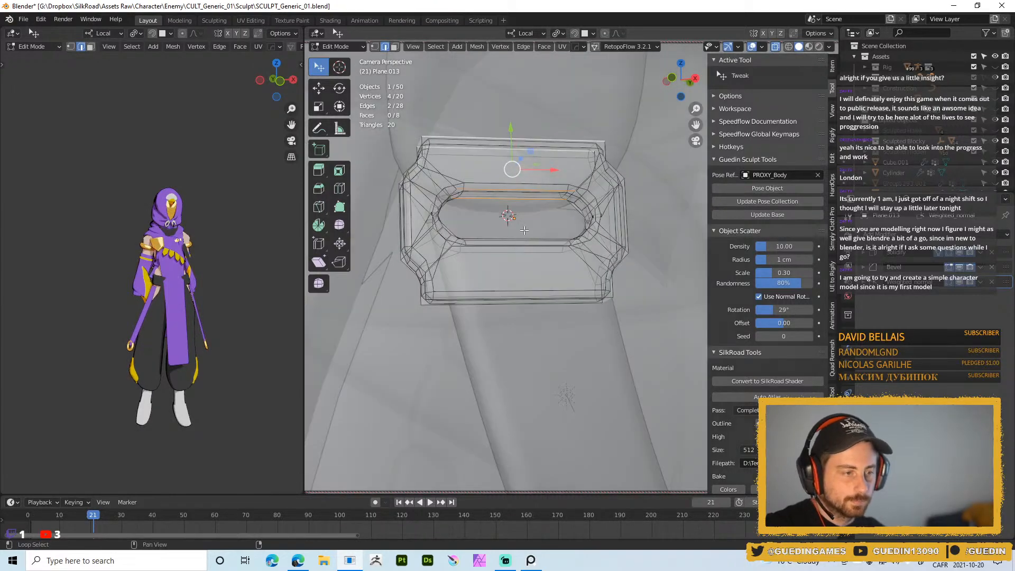
key("b")
left_click_drag(539, 209, 541, 211)
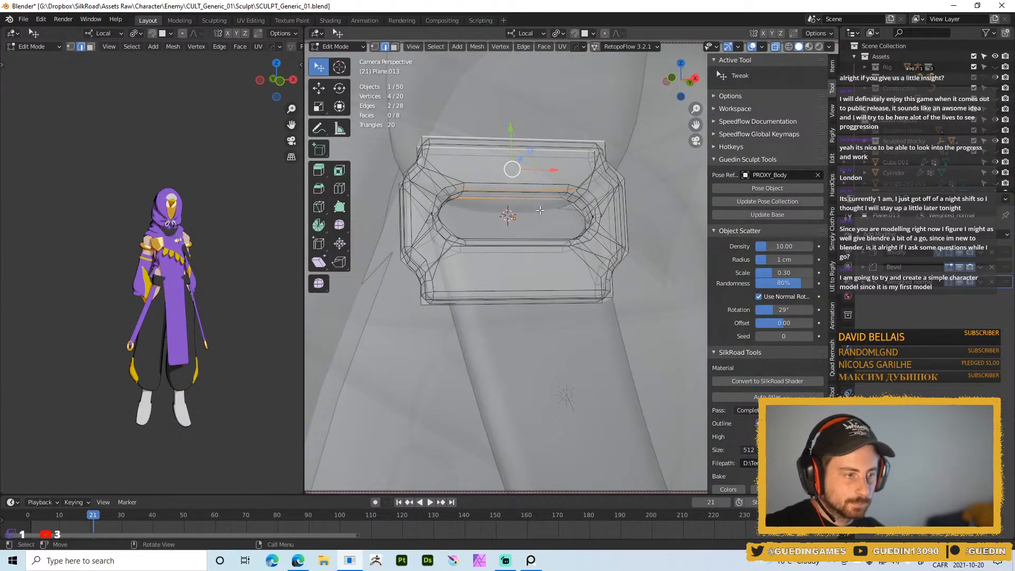
right_click(540, 211)
left_click(540, 211)
key("alt+a")
key("alt+z")
- Subdivide the lower slot edge and lower outer edge with one cut to split the buckle's lower side in half
middle_click_drag(554, 228, 593, 295)
key("Tab")
scroll(549, 239, "down", 2)
key("alt+a")
key("Tab")
scroll(574, 269, "up", 3)
left_click(514, 247)
left_click(518, 286, "shift")
right_click(518, 286)
left_click(518, 286)
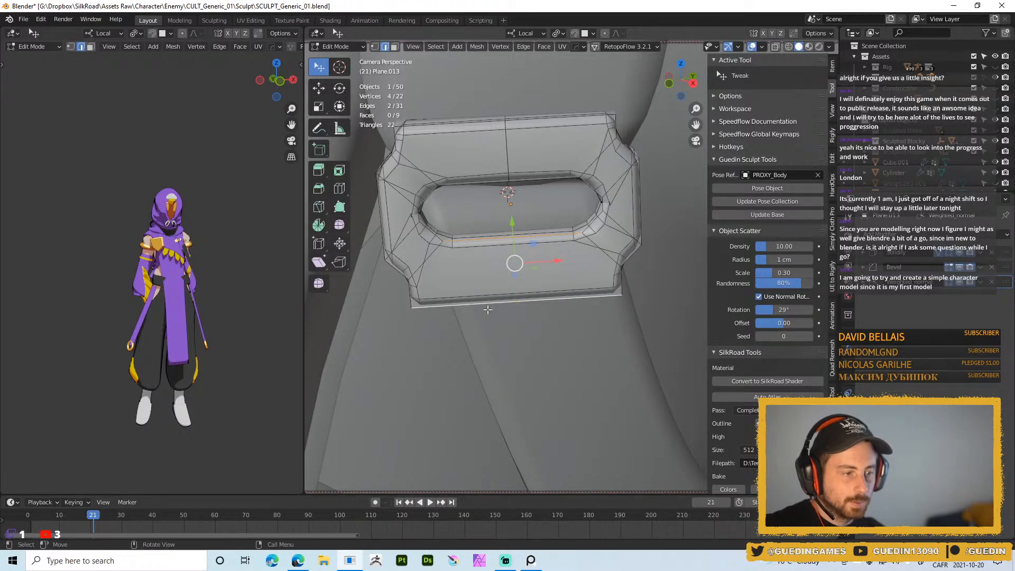
right_click(494, 273)
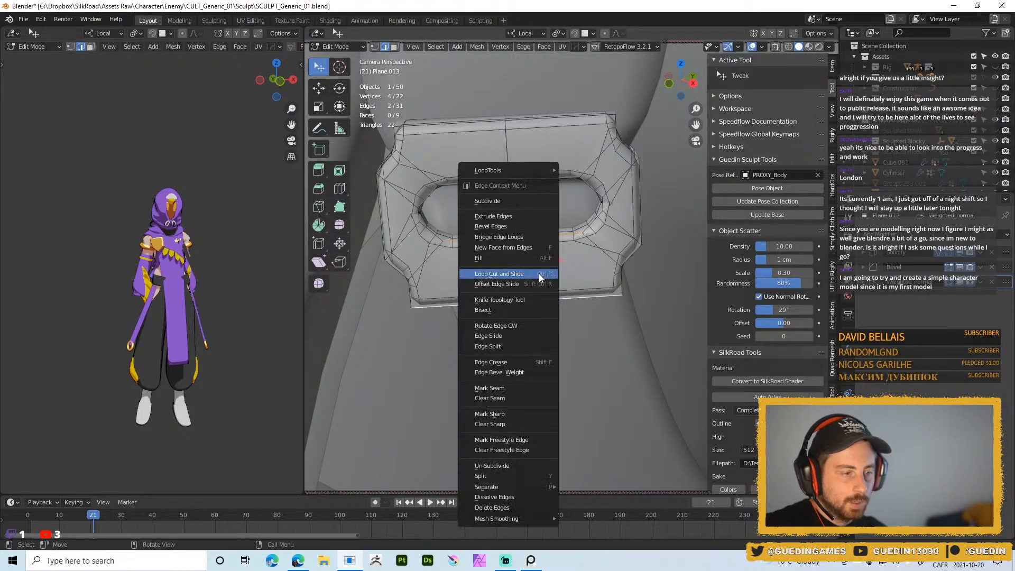
left_click(503, 204)
key("Tab")
scroll(535, 231, "down", 3)
middle_click_drag(535, 231, 586, 390)
- Hide the wireframe display and review the buckle's fit on the strap with nothing selected
left_click(563, 202)
key("z")
left_click(498, 144)
key("alt+a")
scroll(544, 222, "down", 3)
scroll(584, 249, "down", 6)
scroll(584, 249, "up", 4)
- Add a Mirror World modifier to the buckle so it is mirrored onto the opposite strap
left_click(567, 245)
key("shift+w")
left_click(571, 285)
scroll(573, 331, "up", 3)
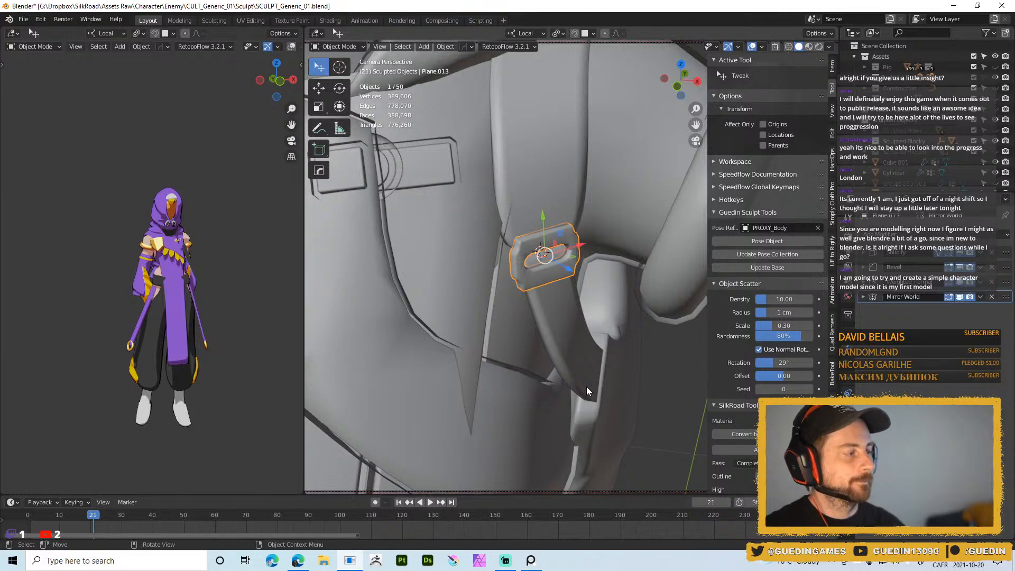
- Duplicate the buckle's upper and lower slot edges in place and separate the copies into their own object
middle_click_drag(593, 195, 521, 259)
scroll(541, 265, "up", 4)
middle_click_drag(542, 353, 557, 143)
key("Tab")
scroll(530, 209, "up", 3)
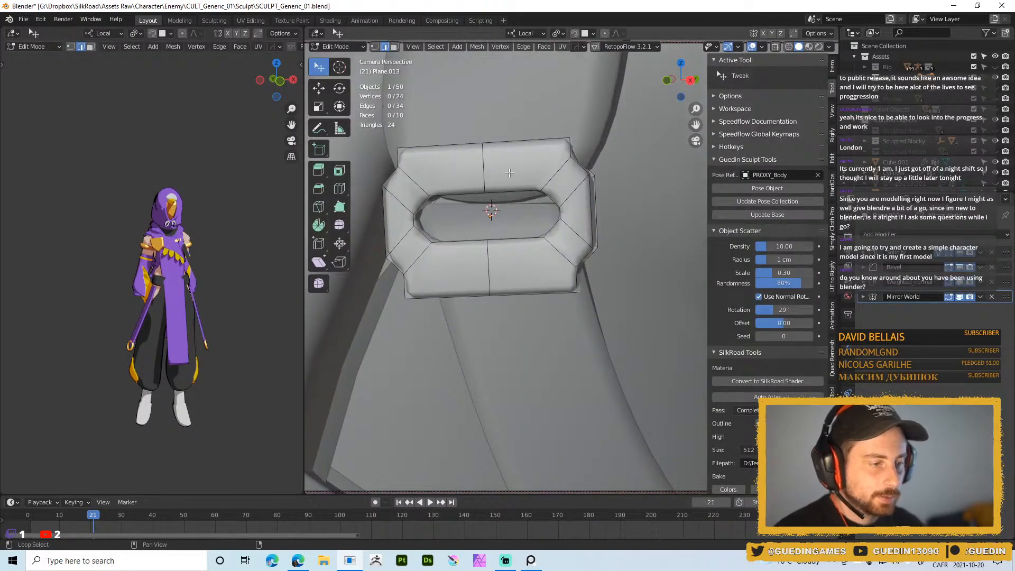
middle_click_drag(509, 180, 507, 163)
left_click(509, 190)
left_click(468, 195, "shift")
left_click(524, 239, "shift")
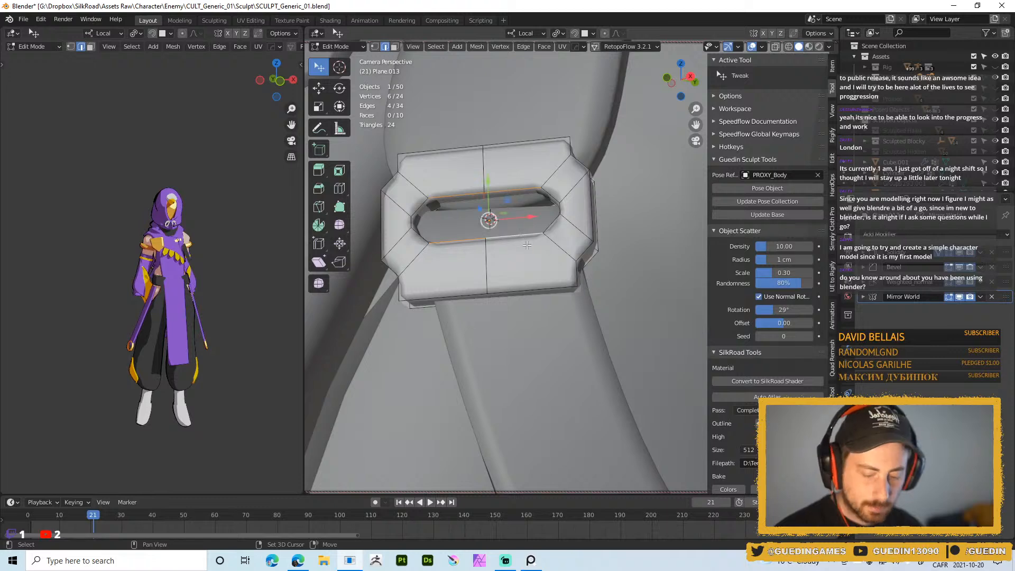
key("shift+d")
right_click(525, 241)
key("p")
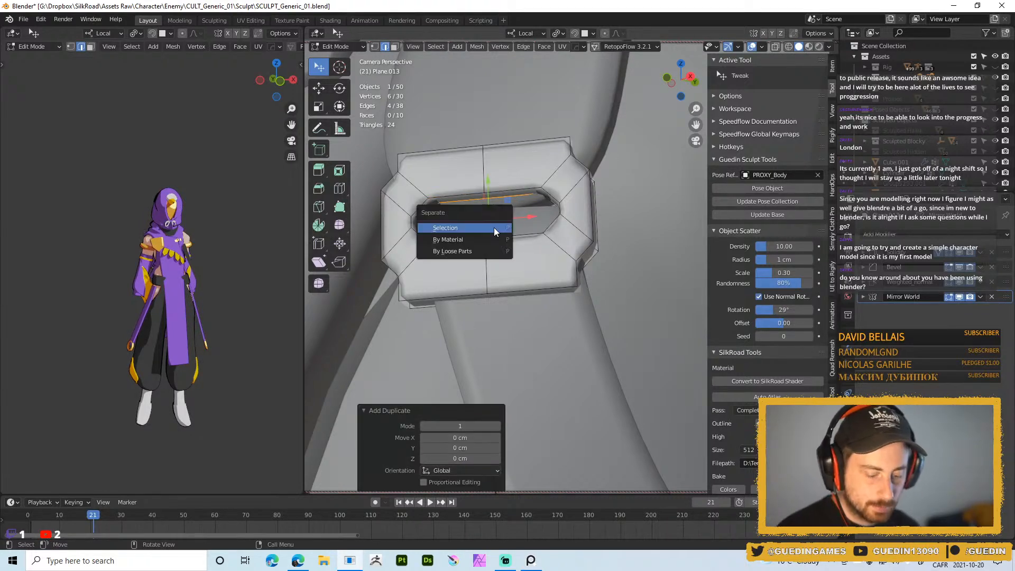
left_click(494, 228)
key("Tab")
left_click(463, 201)
- Dissolve the middle vertices of the separated slot edges, leaving one straight edge along each side
key("Tab")
middle_click_drag(513, 309, 506, 291)
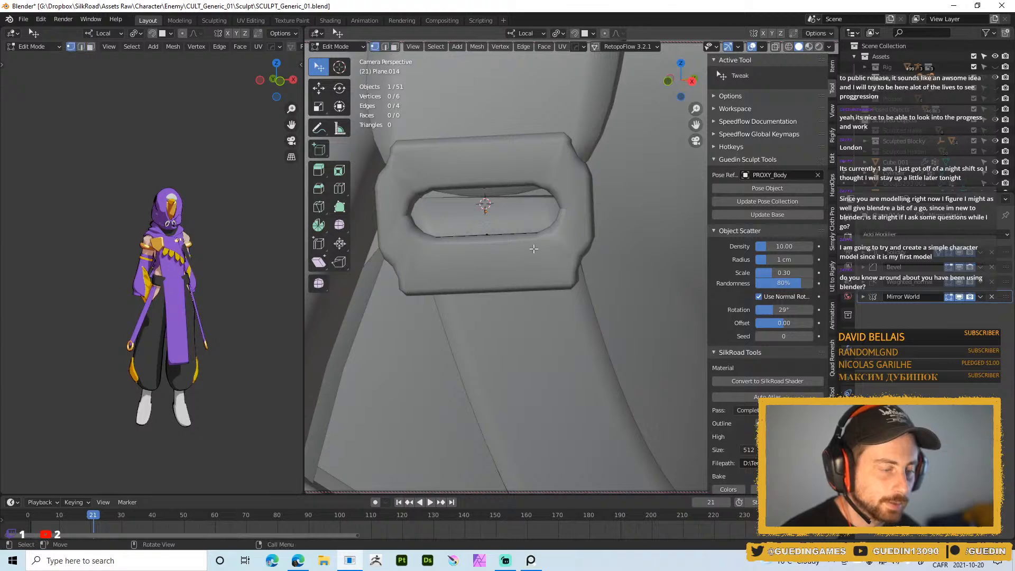
key("alt+z")
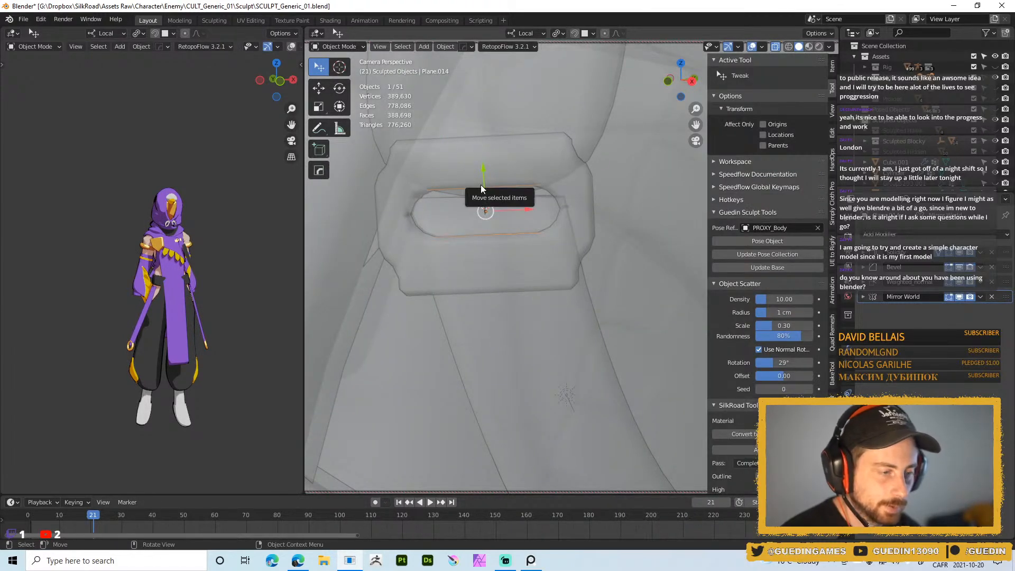
key("1")
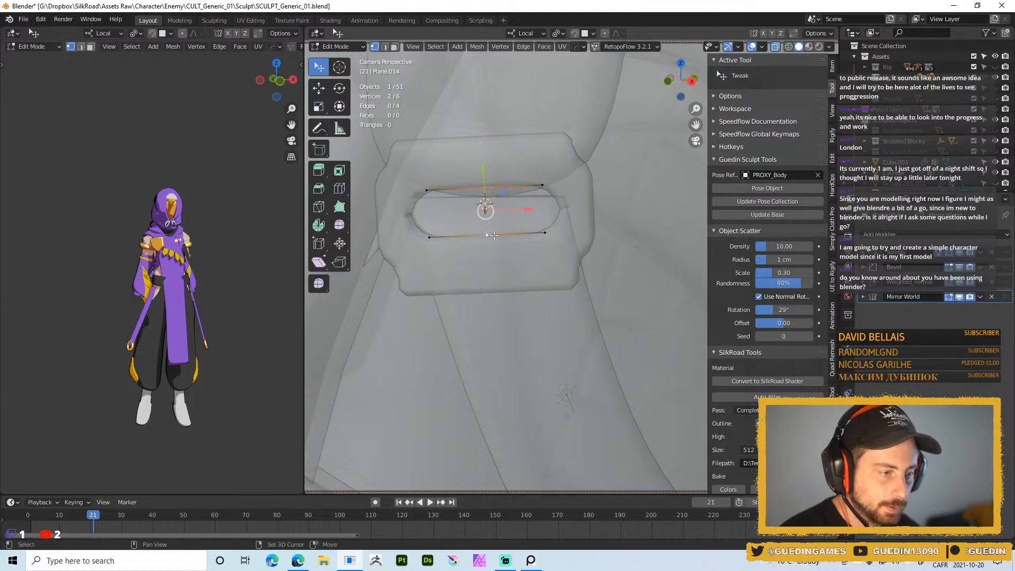
key("x")
left_click(424, 269)
key("2")
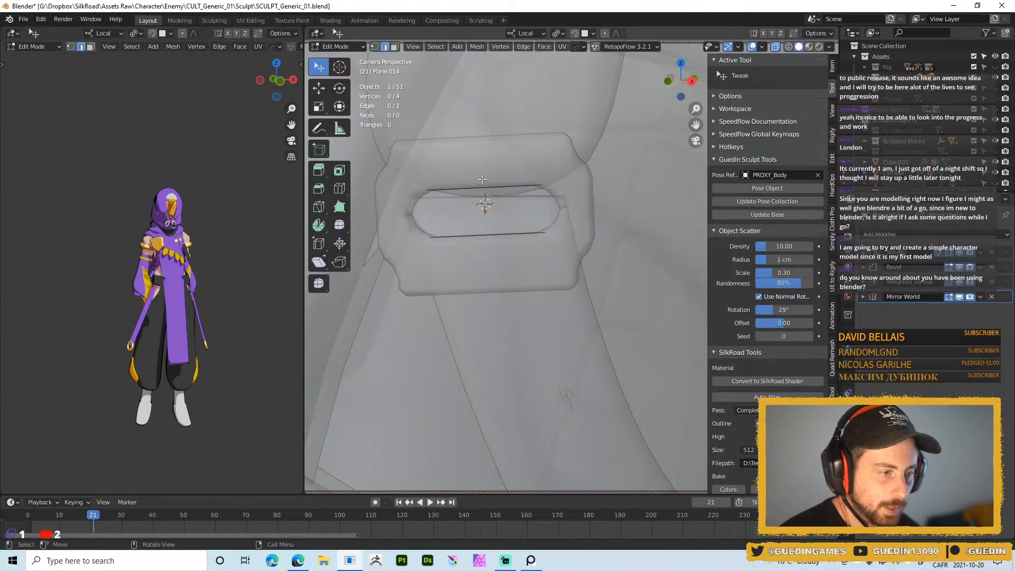
- Fill a face between the upper and lower slot edges and offset it 0.249 cm with Shrink/Fatten
left_click(482, 185)
left_click(484, 234, "shift")
key("f")
middle_click_drag(506, 263, 563, 267)
key("alt+s")
left_click(564, 200)
- Scale the slot insert along its local X axis by 1.494, and again by 0.805 to fit the slot
key("alt+z")
middle_click_drag(565, 200, 537, 217)
key("s")
key("x")
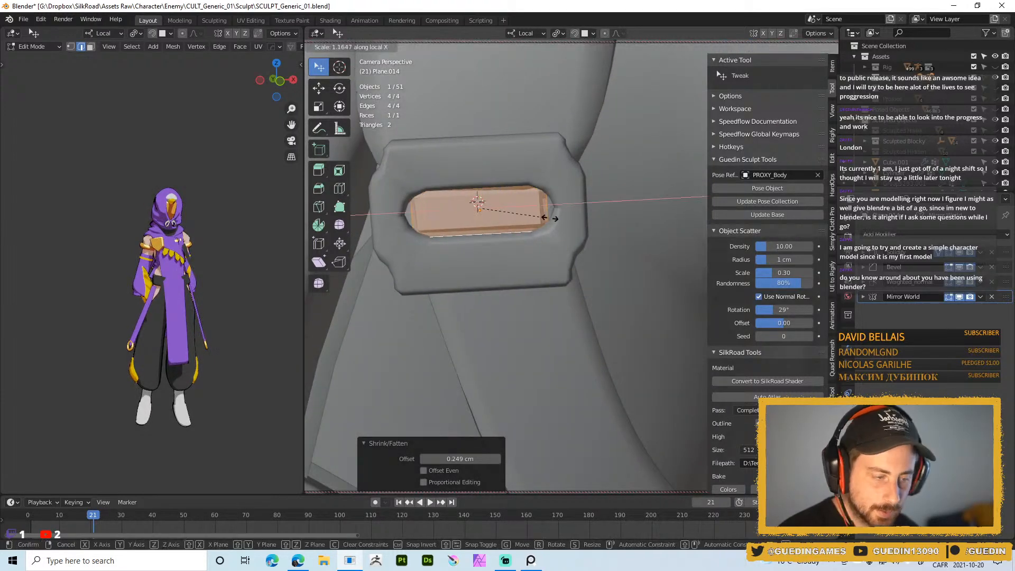
left_click(578, 214)
key("s")
key("x")
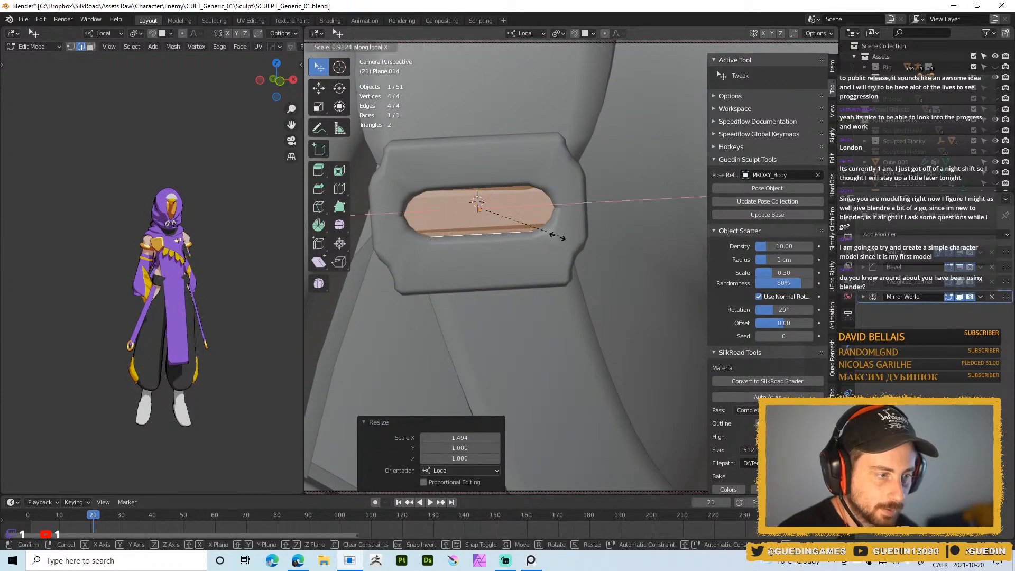
left_click(542, 238)
- Add a centred lengthwise loop cut to the slot insert and move it out about 0.5 cm along local Z
key("ctrl+r")
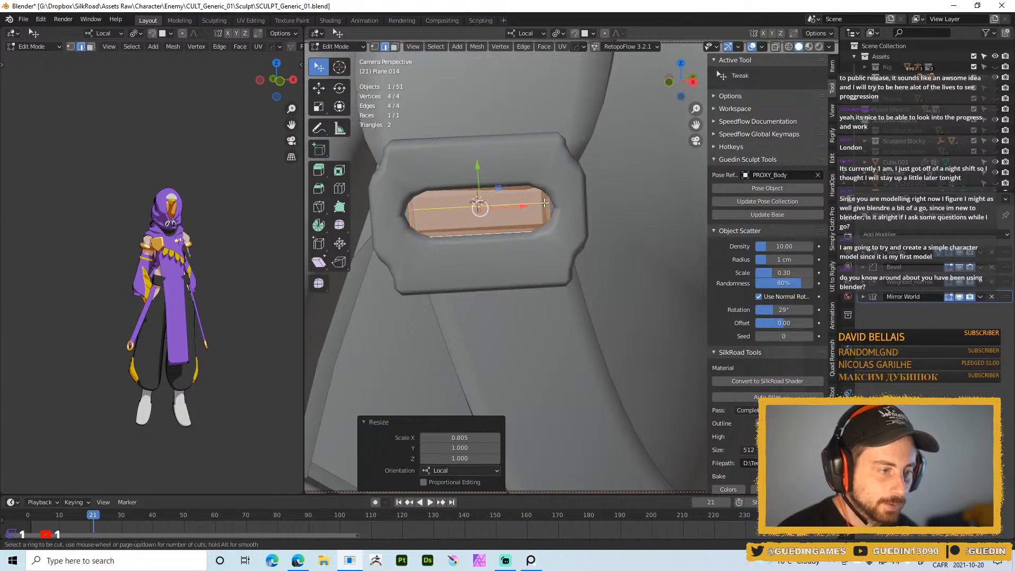
left_click(543, 205)
right_click(543, 204)
mouse_move(489, 212)
middle_mouse_down()
mouse_move(529, 221)
mouse_move(492, 209)
middle_mouse_up()
left_click_drag(494, 213, 522, 216)
- Bevel the insert's raised centre edge with a width of 0.258 cm and 2 segments
middle_click_drag(522, 216, 536, 262)
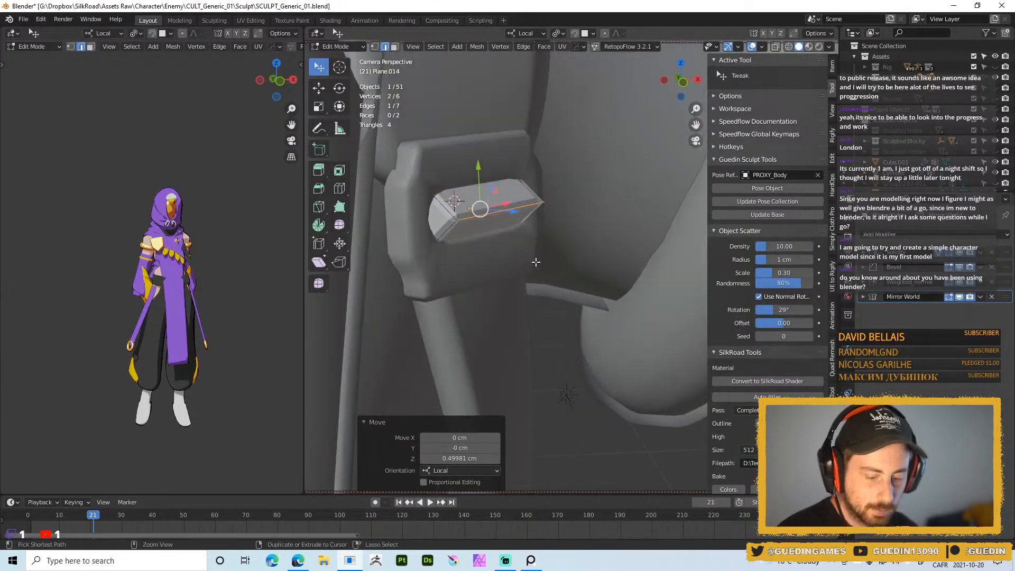
key("ctrl+b")
scroll(550, 256, "up", 1)
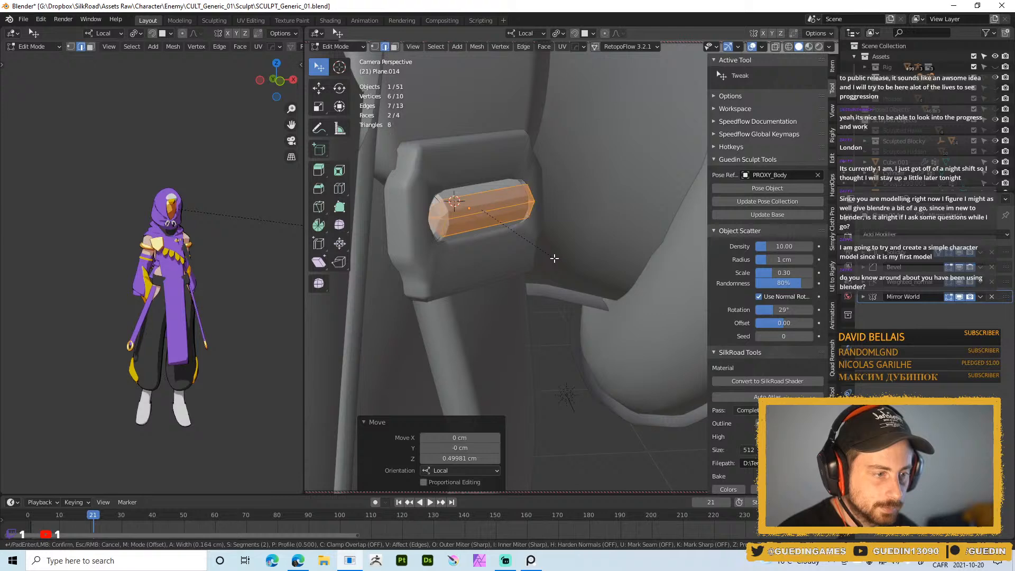
left_click(561, 258)
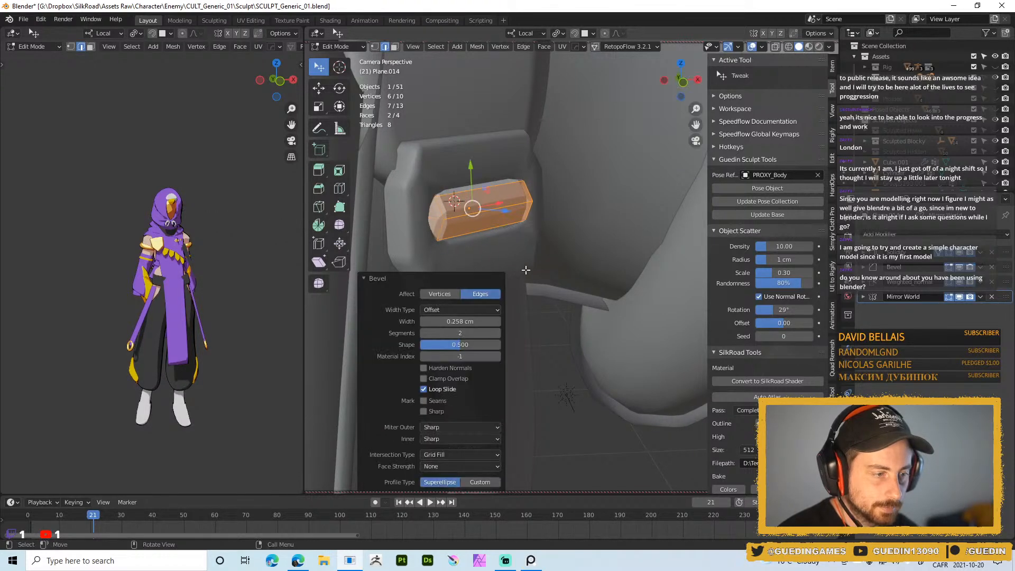
- Shade the slot insert smooth and review it within the buckle and strap with nothing selected
key("Tab")
right_click(492, 211)
left_click(492, 210)
key("alt+a")
scroll(500, 246, "down", 3)
middle_click_drag(500, 247, 424, 245)
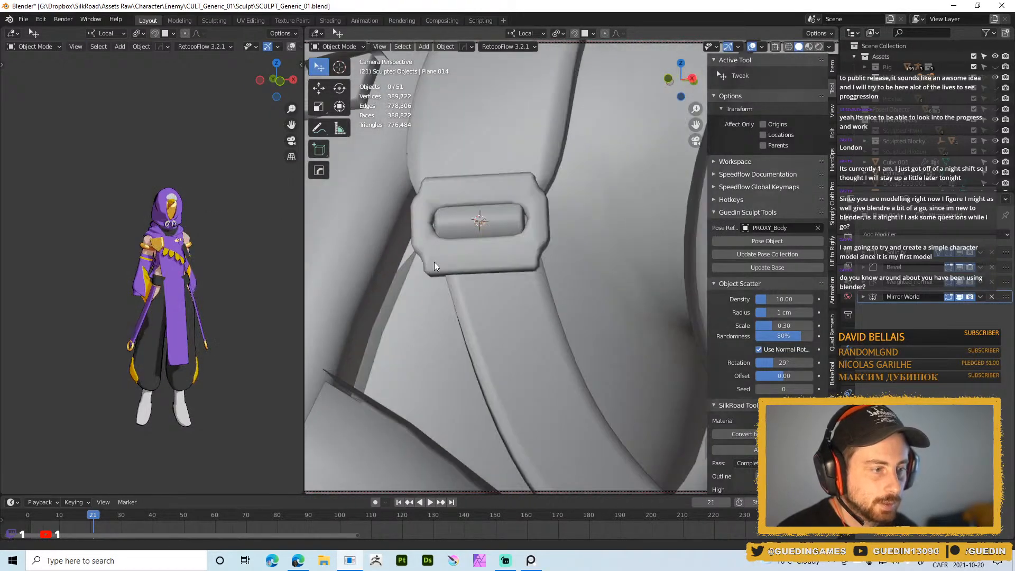
scroll(409, 154, "down", 6)
middle_click_drag(394, 126, 438, 128, "shift")
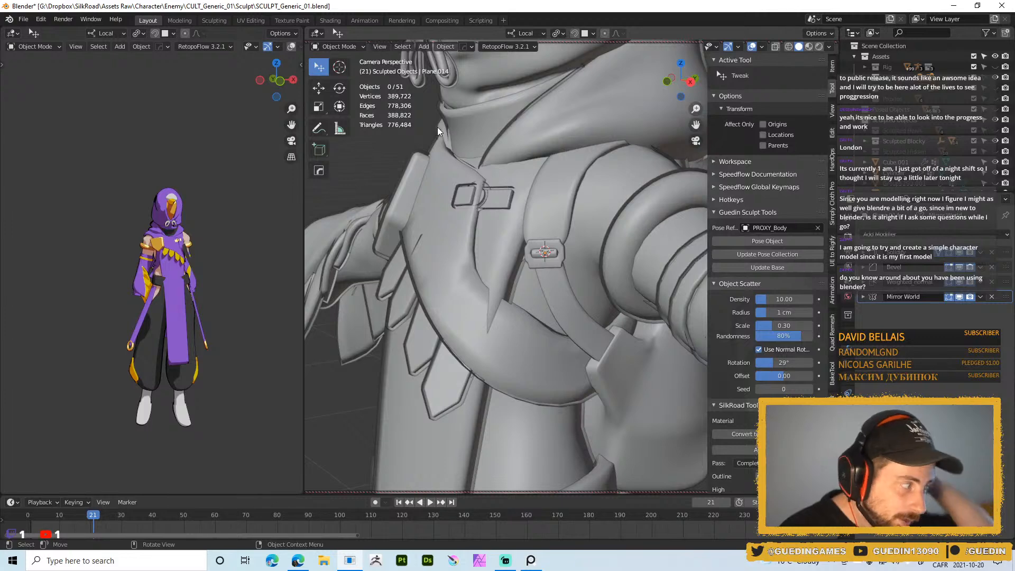
- Add a loop cut across the shoulder strap and slide it up to just below the buckle
scroll(585, 313, "up", 5)
middle_click_drag(608, 311, 535, 308, "shift")
left_click(535, 309)
key("Tab")
key("ctrl+r")
left_click(511, 299)
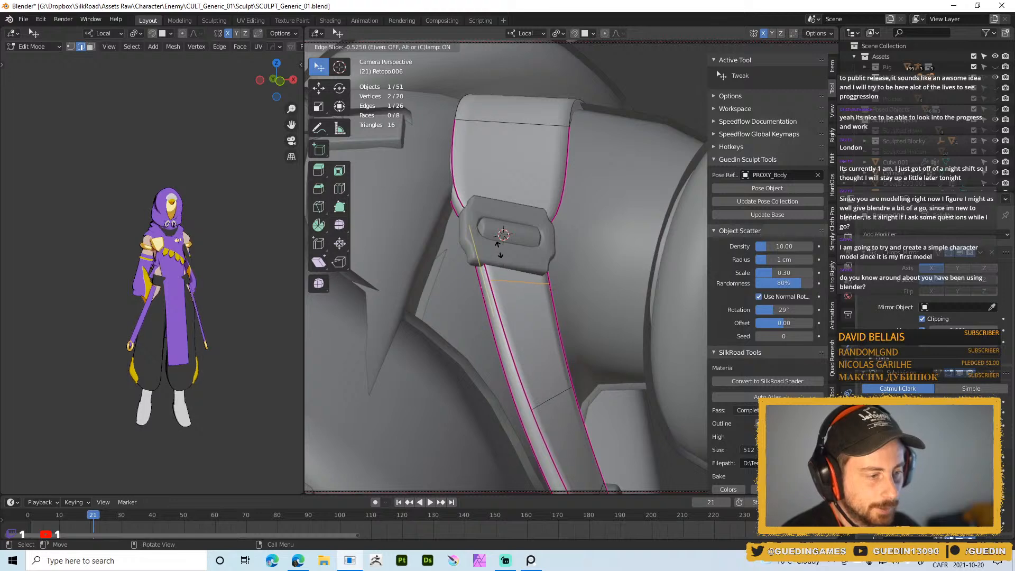
left_click(499, 260)
- Offset the new strap edge -0.534 cm with Shrink/Fatten, and move and rotate it about 5.76° to follow the strap's curve
key("alt+s")
left_click(529, 323)
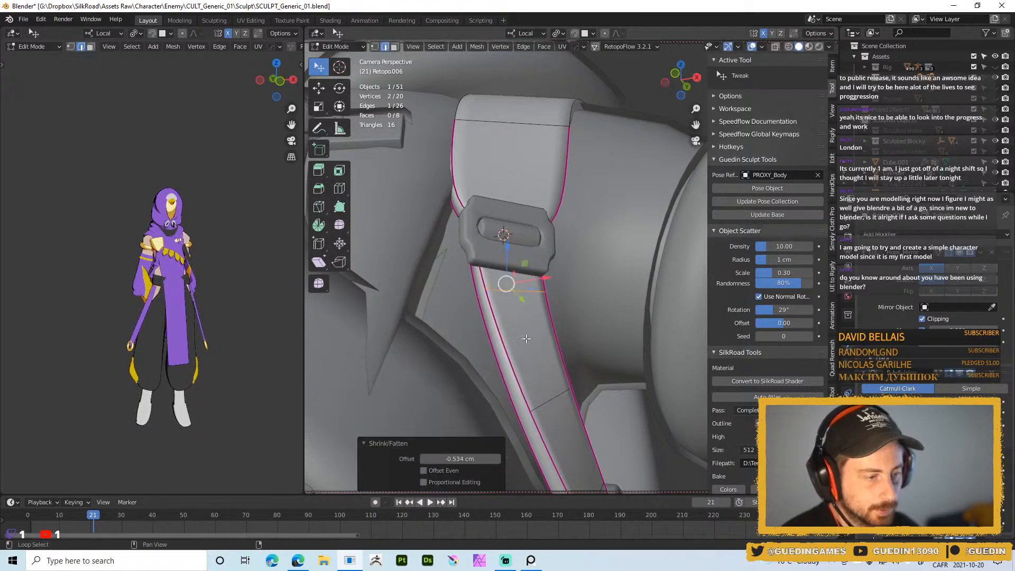
middle_click_drag(531, 329, 565, 345)
key("g")
left_click(565, 344)
key("r")
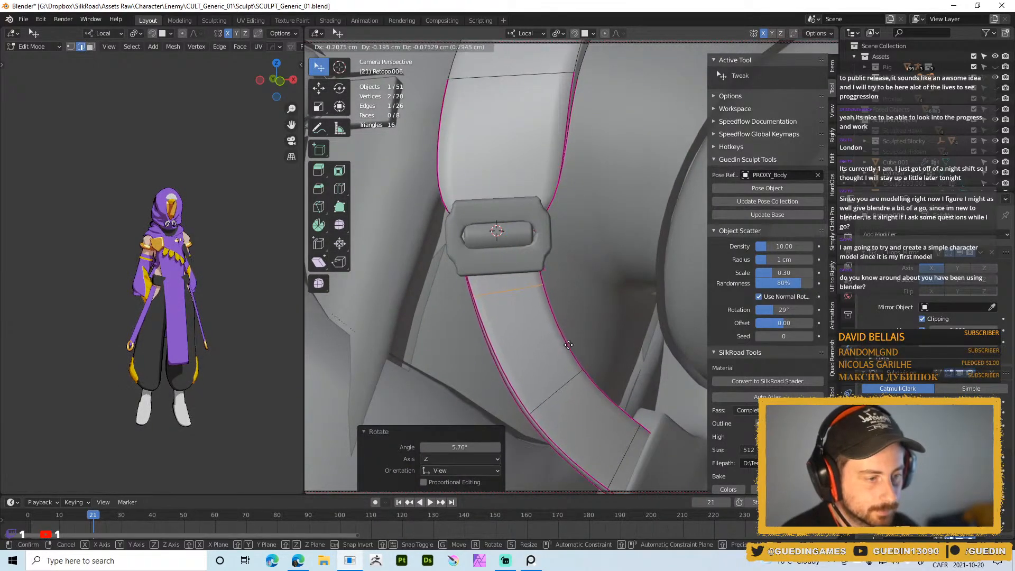
left_click(559, 358)
- Duplicate the strap edge below the buckle in place, separate it into its own object and select that object
middle_click_drag(560, 357, 522, 297)
key("shift+d")
right_click(553, 313)
key("p")
left_click(522, 297)
key("Tab")
left_click(456, 273)
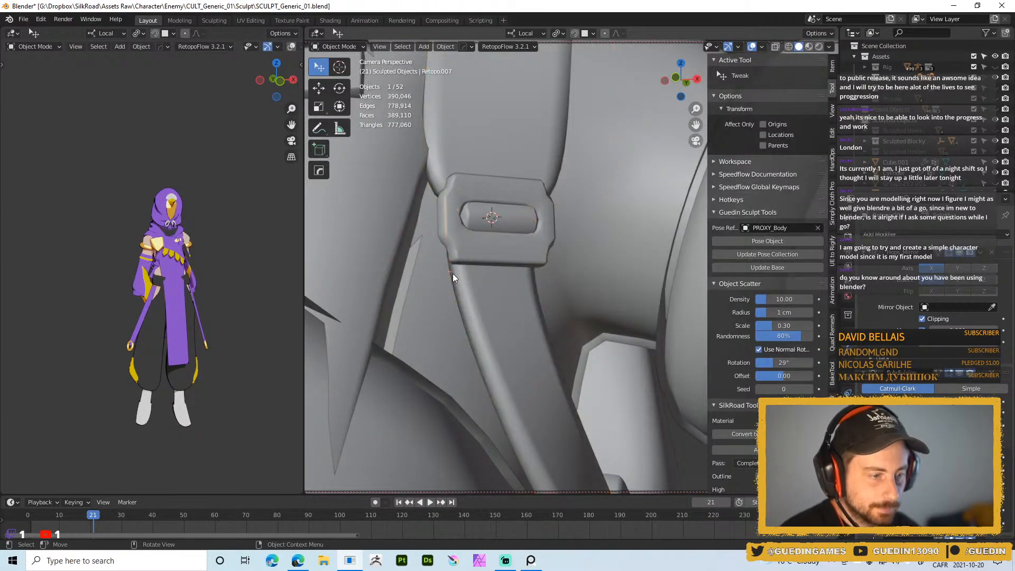
- Extrude the separated edge downward twice to form a two-segment loose strap end hanging below the buckle
middle_click_drag(486, 291, 518, 334)
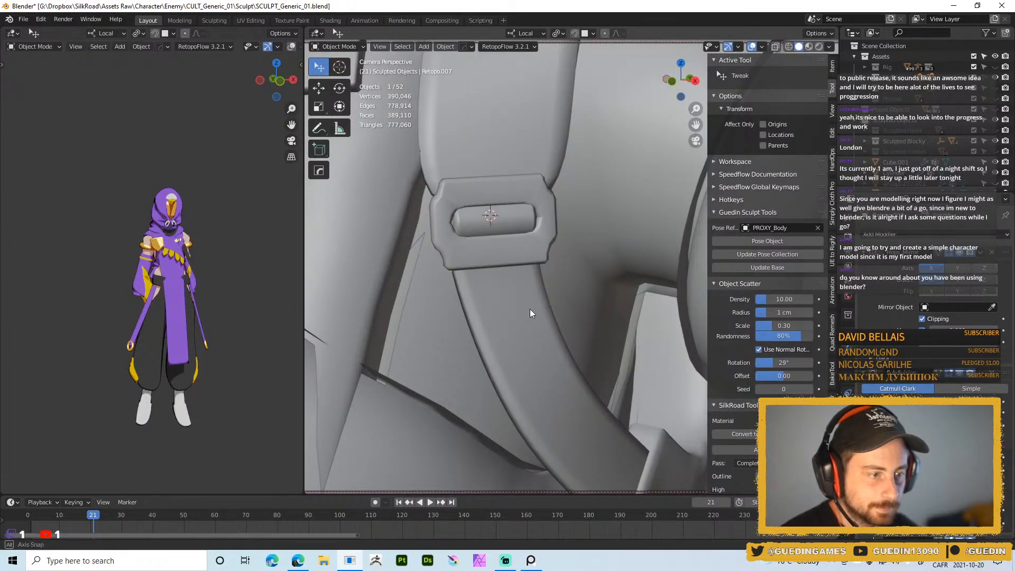
key("Tab")
middle_click_drag(514, 299, 560, 357)
key("e")
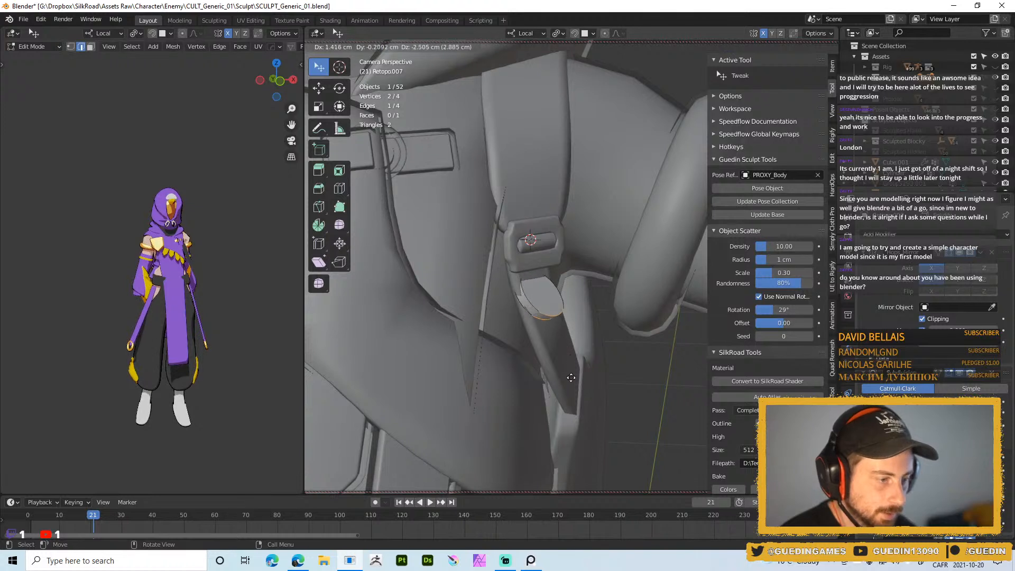
left_click(571, 374)
key("e")
left_click(610, 440)
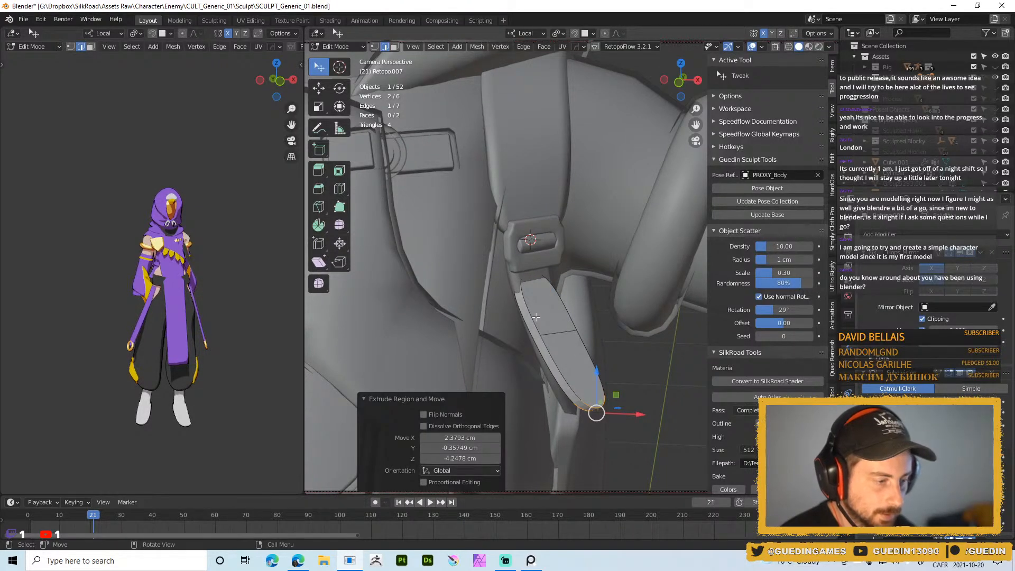
- Crease the side edges of the loose strap's upper segment fully and hide the transform gizmo
left_click(524, 272)
left_click(527, 301, "shift")
left_click(559, 296, "shift")
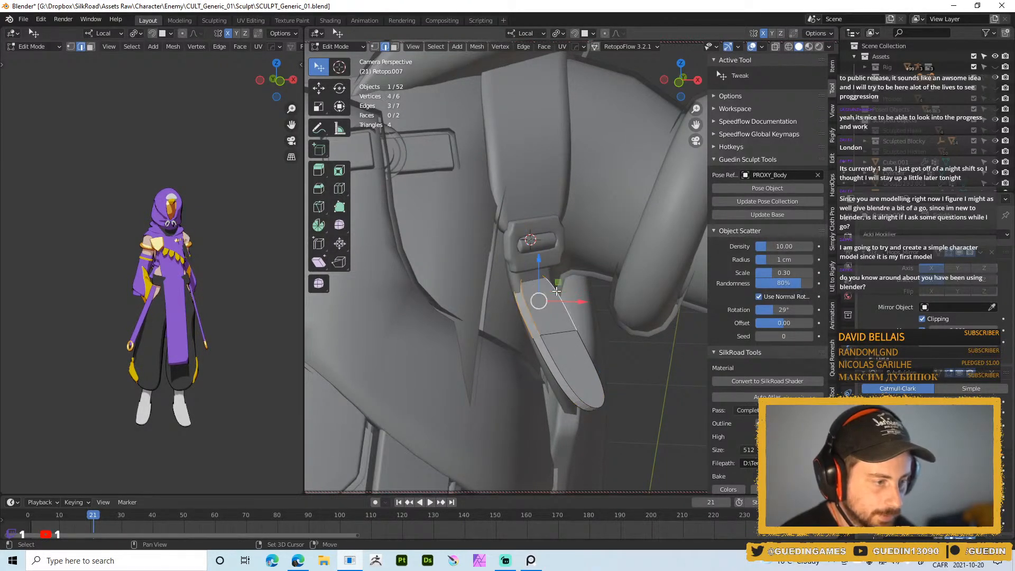
key("shift+e")
left_click(694, 480)
key("alt+space")
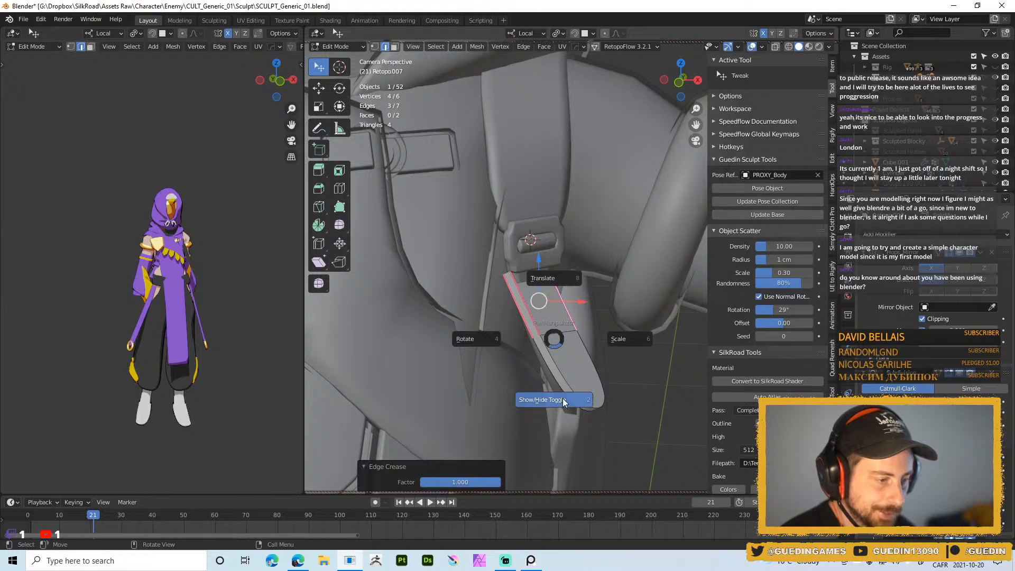
left_click(562, 404)
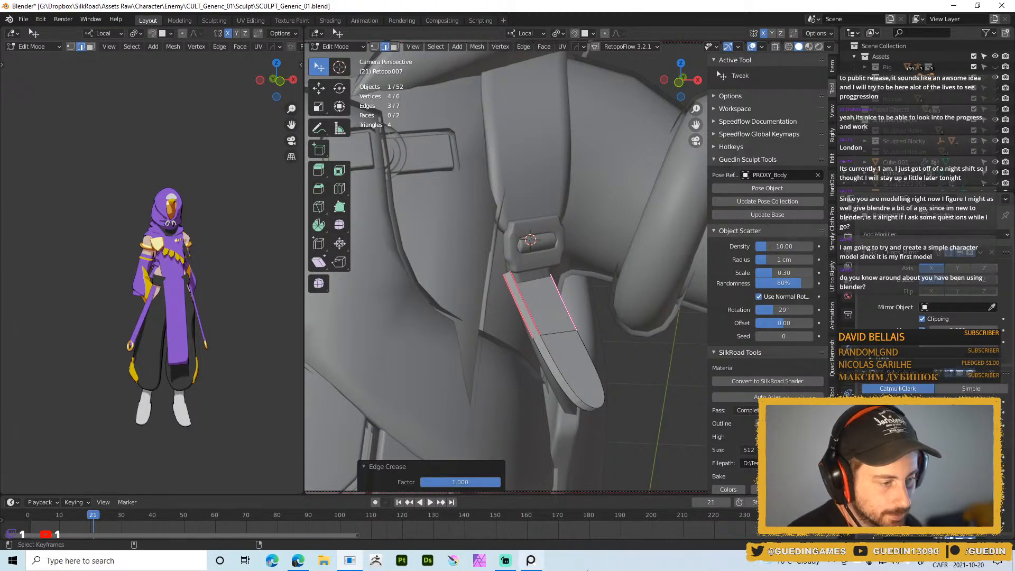
- Set an edge crease of 1 on the loose strap's lower side edges and end edge
middle_click_drag(659, 408, 610, 260, "shift")
middle_click_drag(544, 249, 510, 248)
left_click(528, 266)
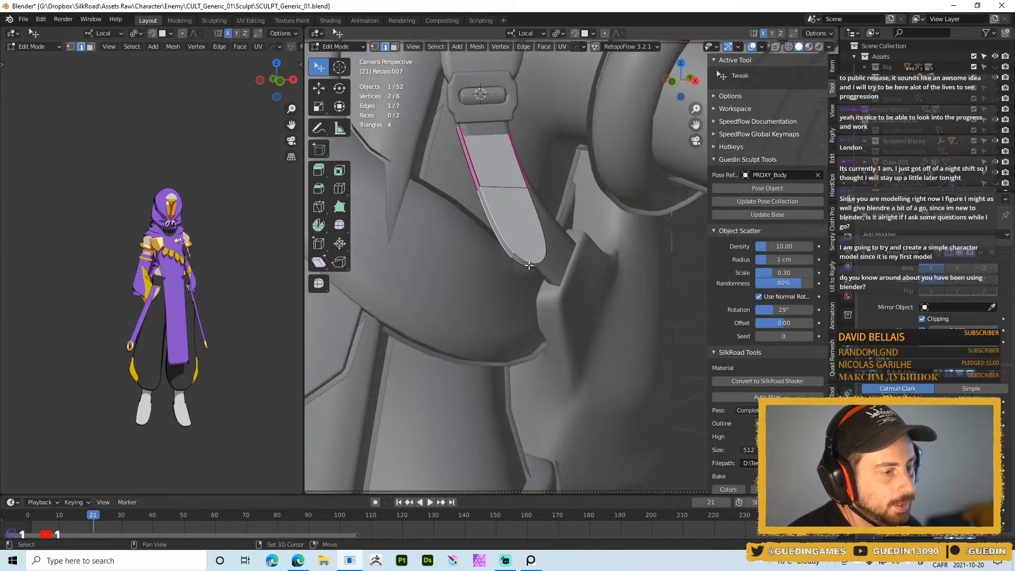
key("shift+e")
type("1")
key("Return")
middle_click_drag(548, 345, 521, 361)
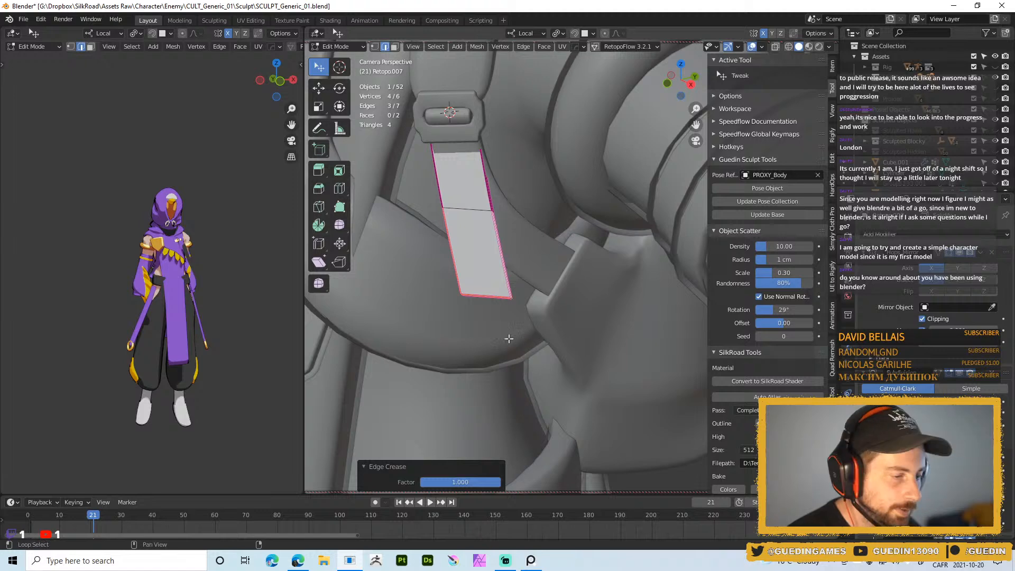
- Rotate the loose strap's end edge and middle edge to straighten how the piece hangs
middle_click_drag(481, 311, 478, 317)
left_click(484, 310)
key("r")
left_click(540, 324)
left_click(476, 222)
key("r")
left_click(541, 261)
- Move the loose strap's upper edge under the buckle, rotate it -5.63° and scale it to 0.902
middle_click_drag(447, 106, 554, 268)
left_click(445, 149)
key("g")
left_click(618, 160)
key("r")
left_click(554, 268)
key("s")
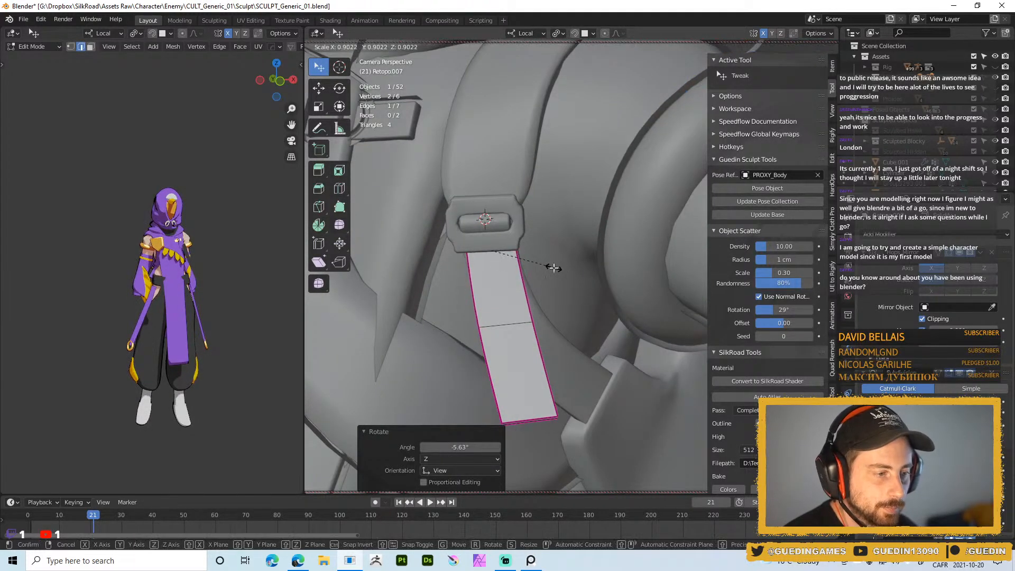
left_click(556, 267)
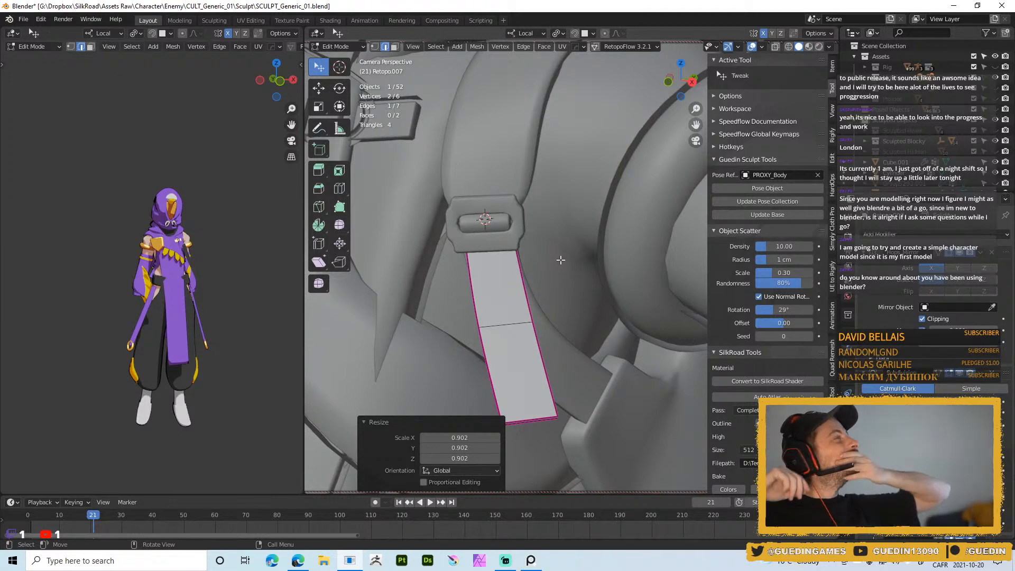
- Shade the loose strap object smooth
scroll(522, 194, "down", 4)
scroll(522, 194, "up", 3)
middle_click_drag(521, 278, 490, 282)
key("Tab")
right_click(507, 335)
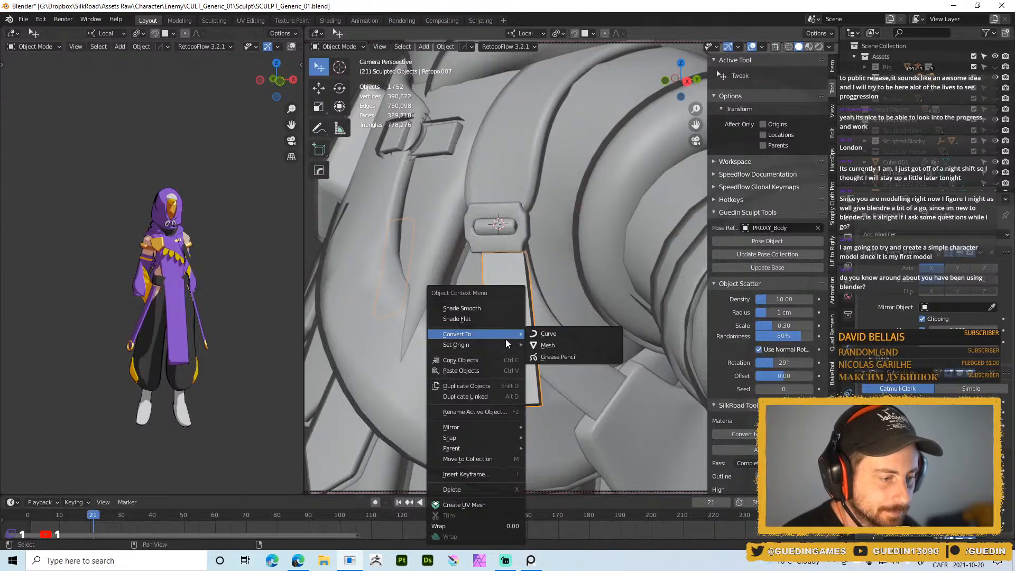
left_click(502, 315)
right_click(526, 294)
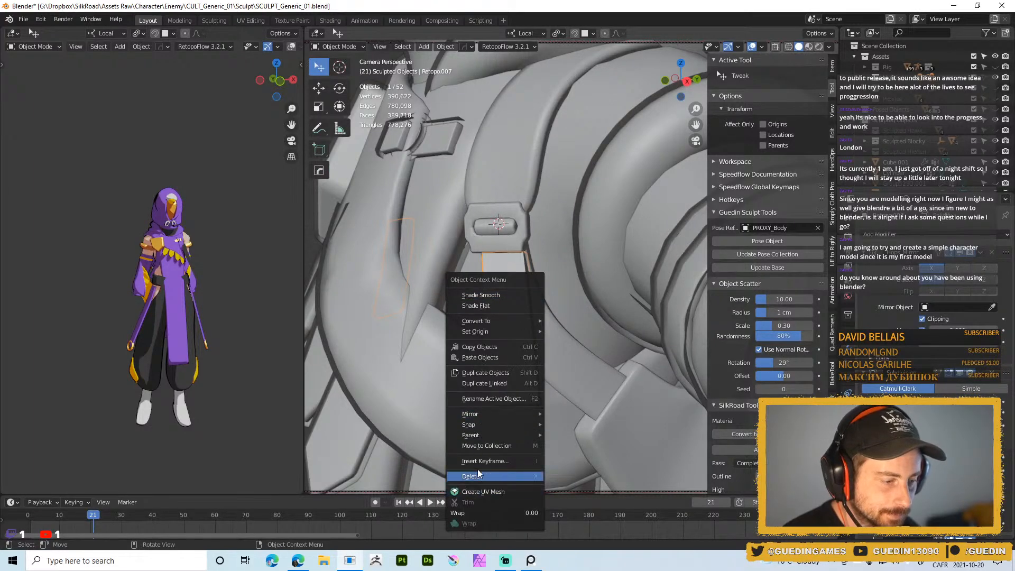
right_click(502, 263)
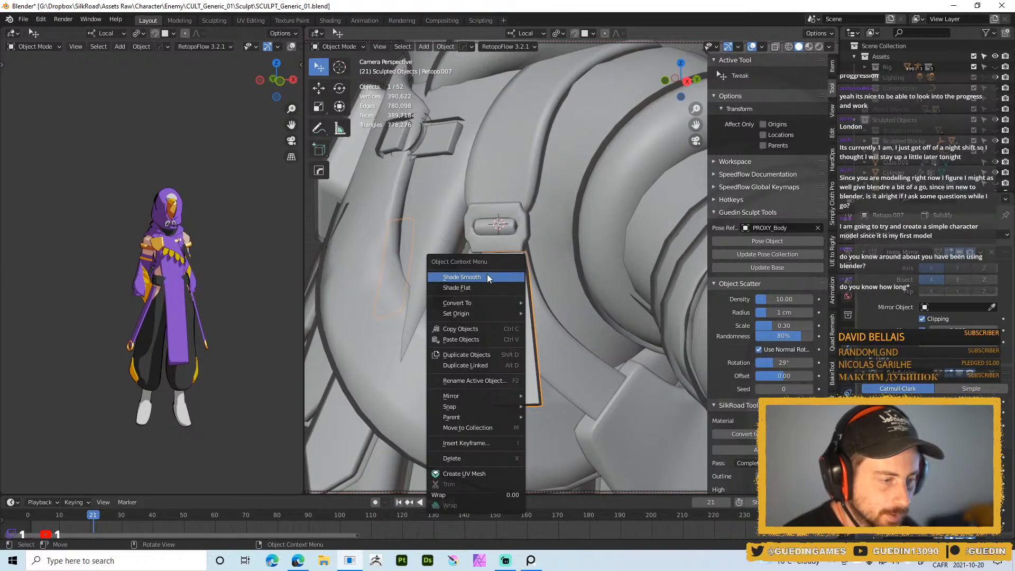
left_click(489, 277)
- Rotate the loose strap's upper edge slightly to line up with the buckle's lower side
key("Tab")
scroll(497, 240, "up", 2)
middle_click_drag(494, 239, 465, 116)
middle_click_drag(486, 200, 565, 280, "shift")
scroll(576, 247, "up", 2)
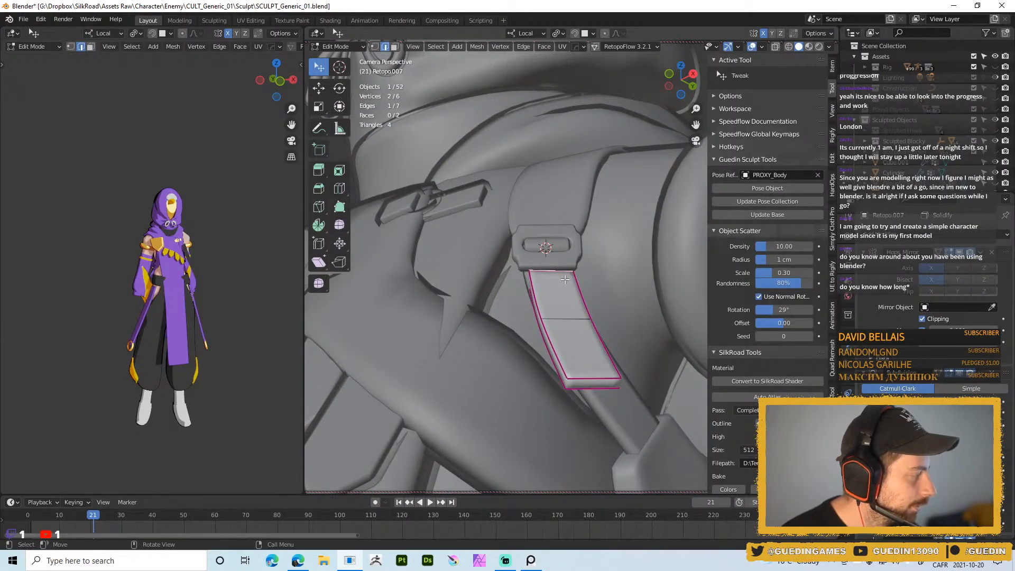
middle_click_drag(563, 290, 573, 272)
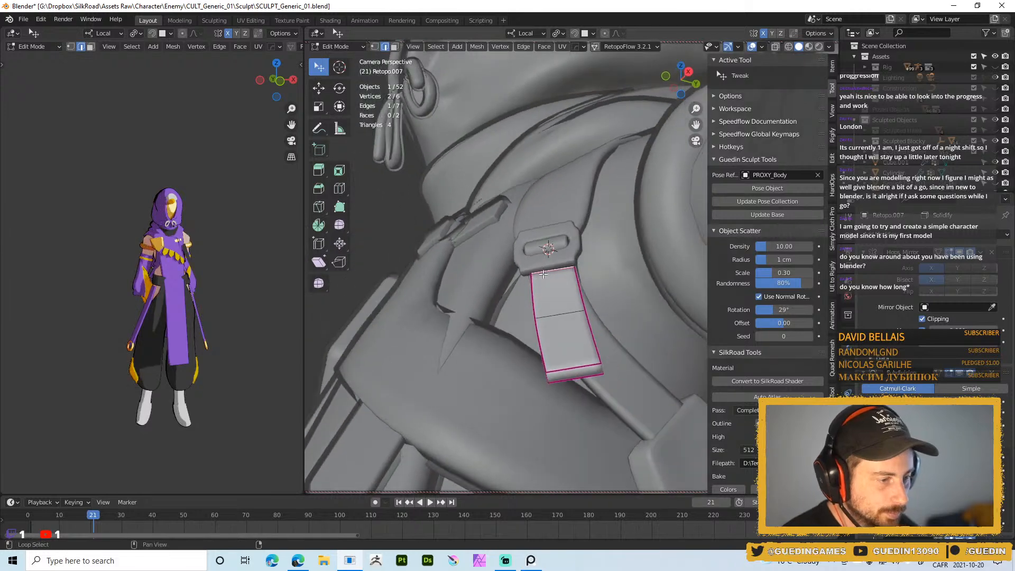
scroll(573, 272, "up", 5)
key("r")
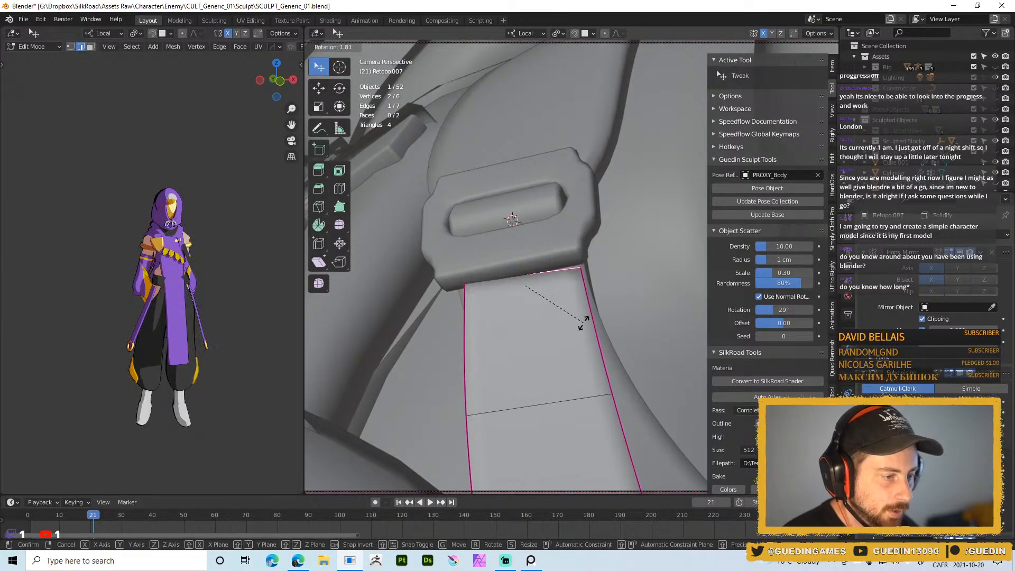
left_click(580, 317)
- Rotate the loose strap's upper edge further and move it about 0.39 cm up into the buckle, checking the fit
mouse_move(580, 317)
middle_mouse_down()
mouse_move(570, 268)
mouse_move(599, 319)
middle_mouse_up()
key("r")
left_click(561, 269)
key("r")
left_click(565, 275)
key("g")
left_click(599, 320)
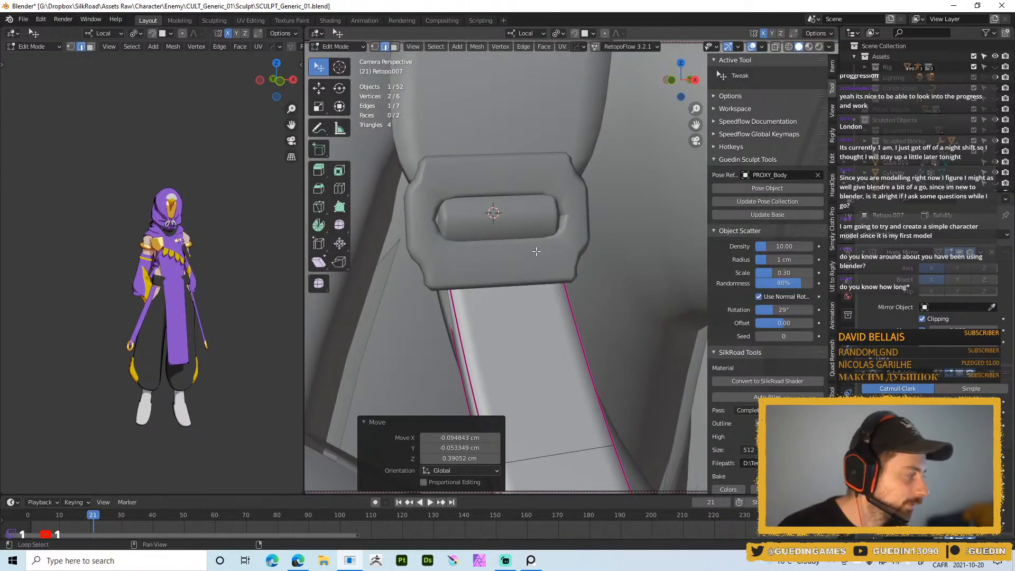
middle_click_drag(535, 251, 505, 261)
key("Tab")
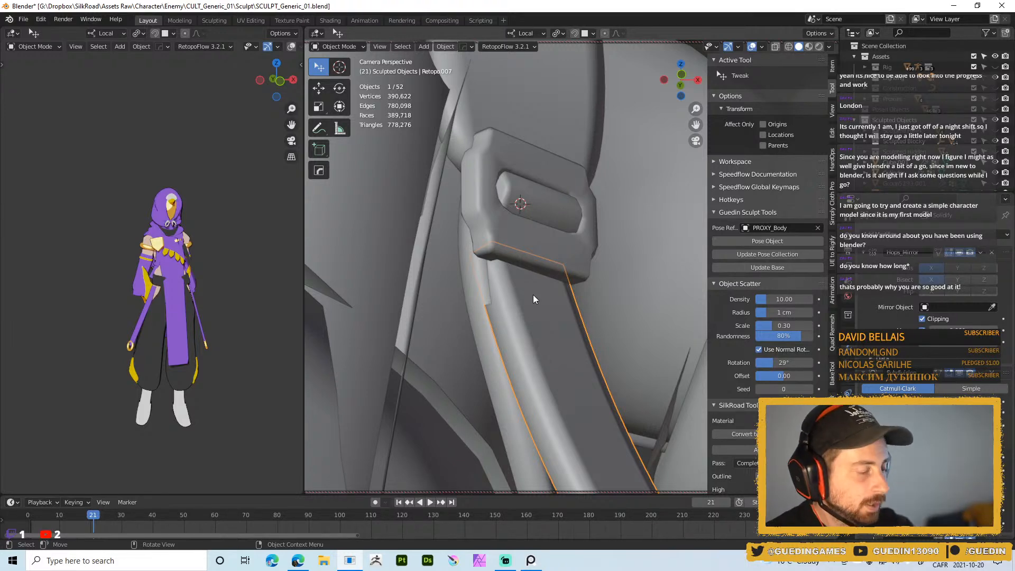
key("Tab")
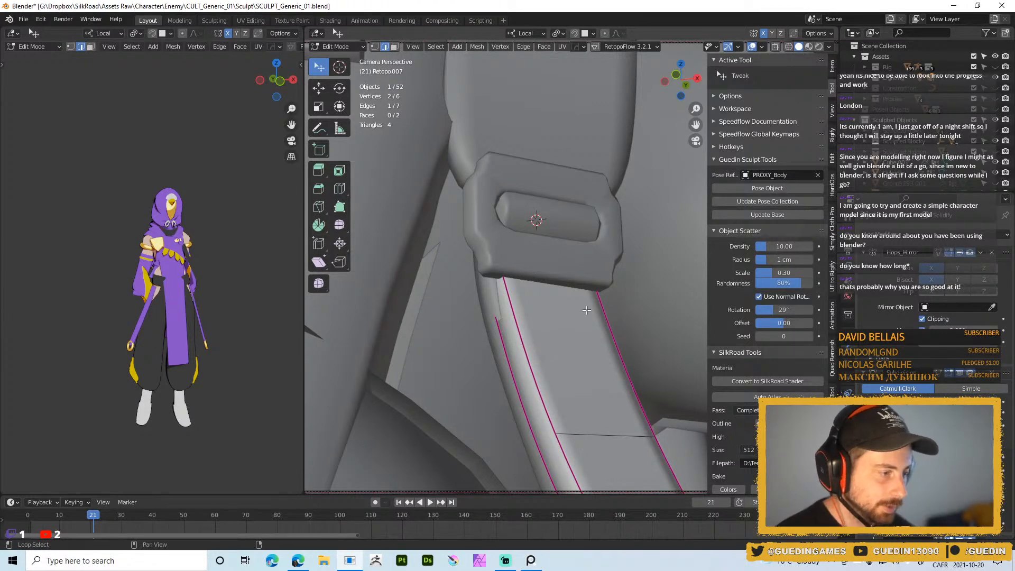
- Examine the loose strap's fit beneath the buckle from several angles, with and without its editing cage
middle_click_drag(587, 312, 579, 217, "alt")
right_click_drag(579, 217, 555, 264, "alt")
left_click_drag(555, 264, 582, 317, "alt")
left_click(586, 339)
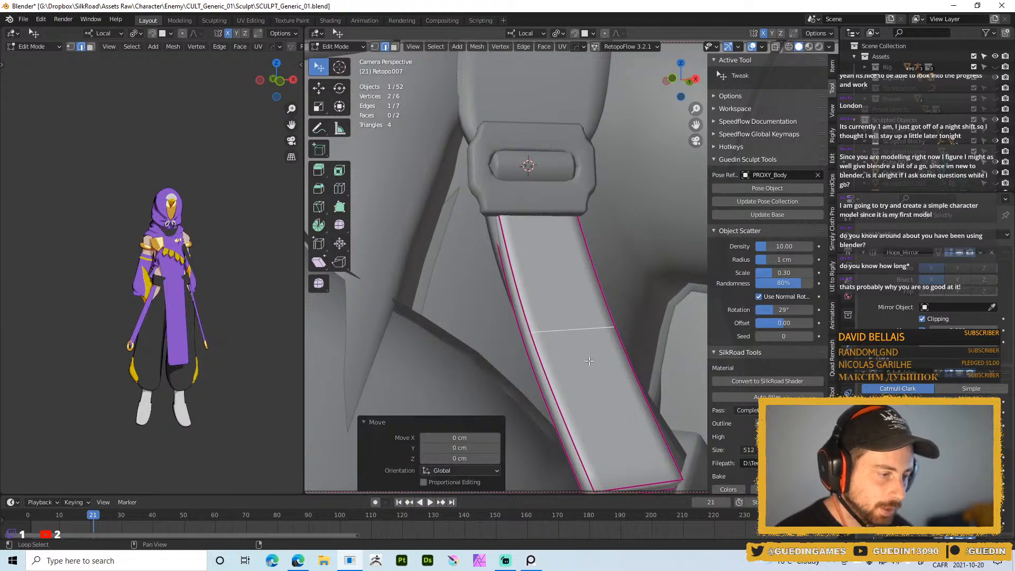
middle_click_drag(588, 361, 577, 323, "alt")
key("Tab")
left_click_drag(529, 277, 595, 329, "alt")
right_click_drag(595, 329, 556, 323, "alt")
left_click_drag(555, 323, 576, 317, "alt")
right_click_drag(576, 318, 555, 335, "alt")
middle_click_drag(555, 335, 561, 355, "alt")
key("Tab")
right_click_drag(561, 356, 597, 370, "alt")
left_click_drag(584, 352, 559, 371)
left_click_drag(561, 299, 547, 304)
middle_click_drag(547, 304, 606, 300)
key("Tab")
scroll(623, 299, "down", 4)
key("alt+a")
- Extrude the loose strap's lower end edge downward by about 14 cm to lengthen the strap
scroll(589, 251, "down", 1)
scroll(589, 252, "up", 3)
middle_click_drag(620, 253, 535, 281, "shift")
scroll(566, 284, "up", 2)
key("Tab")
middle_click_drag(652, 233, 516, 269, "shift")
key("e")
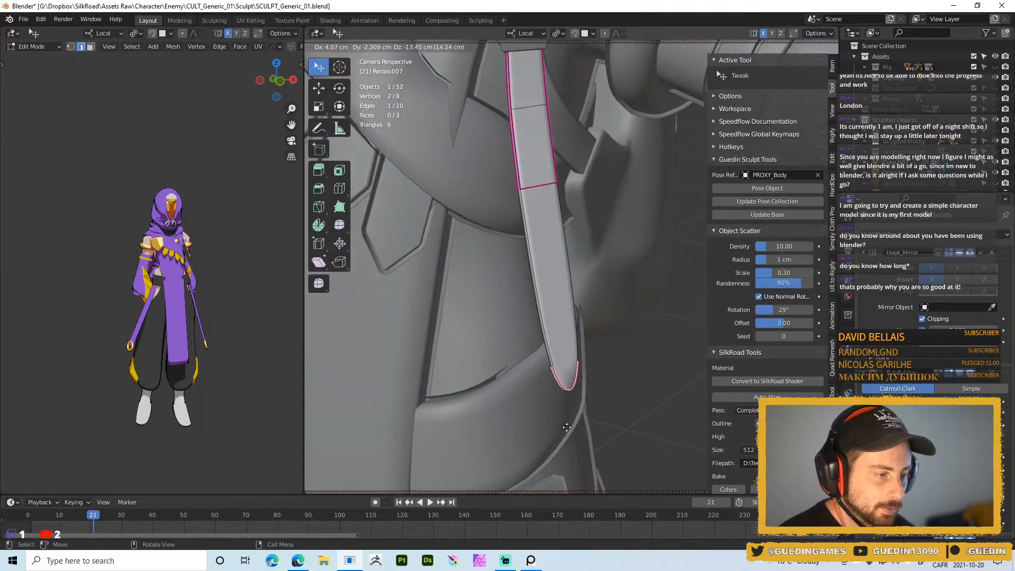
left_click(568, 432)
- Lower the crease on the loose strap's former end edge and crease its new lower end edge
key("shift+e")
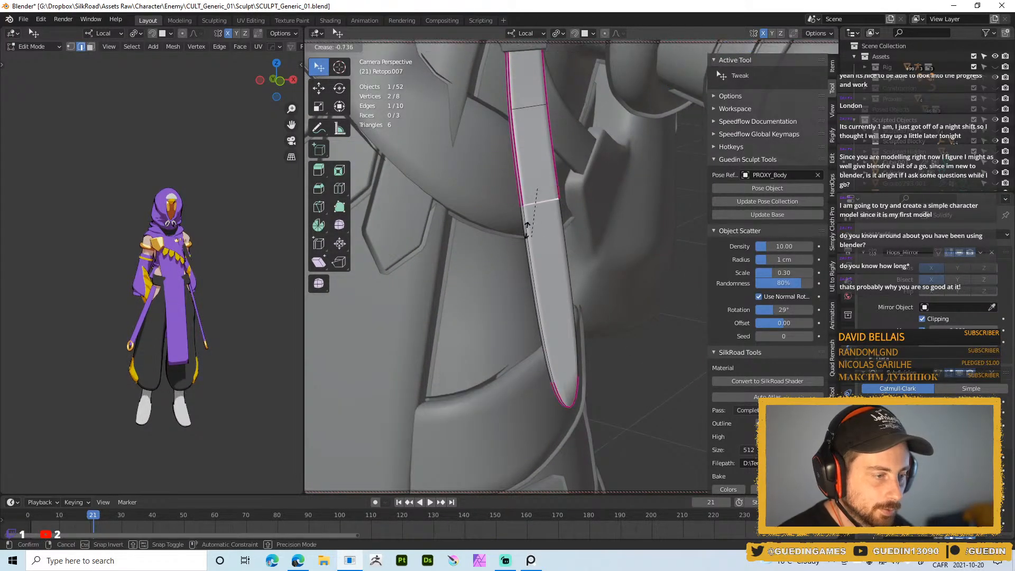
left_click(538, 263)
left_click(538, 264)
left_click(572, 317, "shift")
key("shift+e")
left_click(628, 421)
- Offset the selected cross edge of the loose strap by 0.44 cm with Shrink/Fatten
key("alt+a")
scroll(614, 343, "down", 4)
middle_click_drag(614, 343, 628, 277)
key("alt+s")
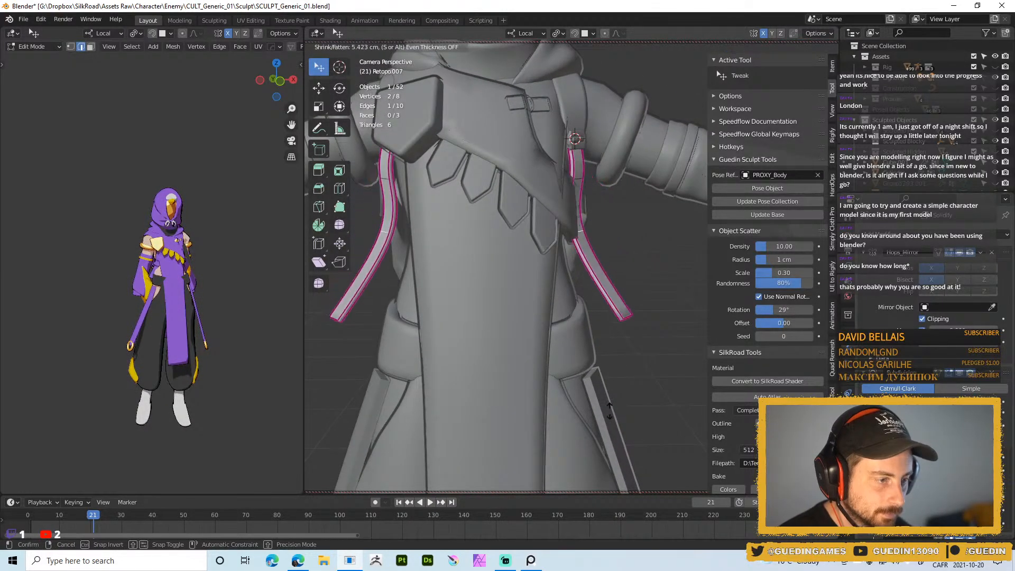
left_click(629, 124)
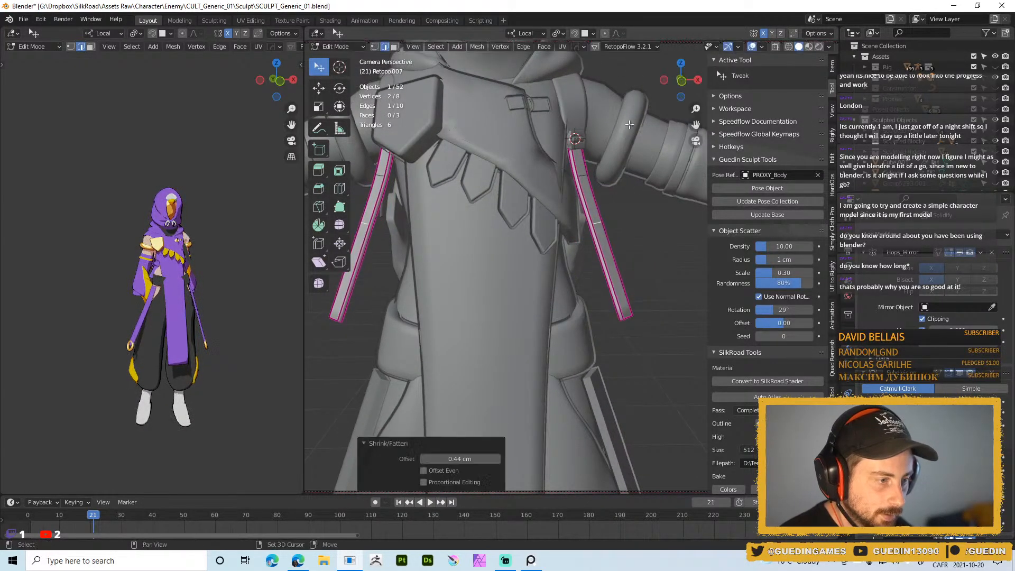
- Add a loop cut across the loose strap's long lower section and return to Object Mode
key("ctrl+r")
left_click(625, 255)
middle_click_drag(625, 255, 768, 232)
scroll(569, 241, "down", 3)
key("Tab")
left_click(652, 243)
scroll(621, 243, "up", 3)
scroll(611, 217, "down", 3)
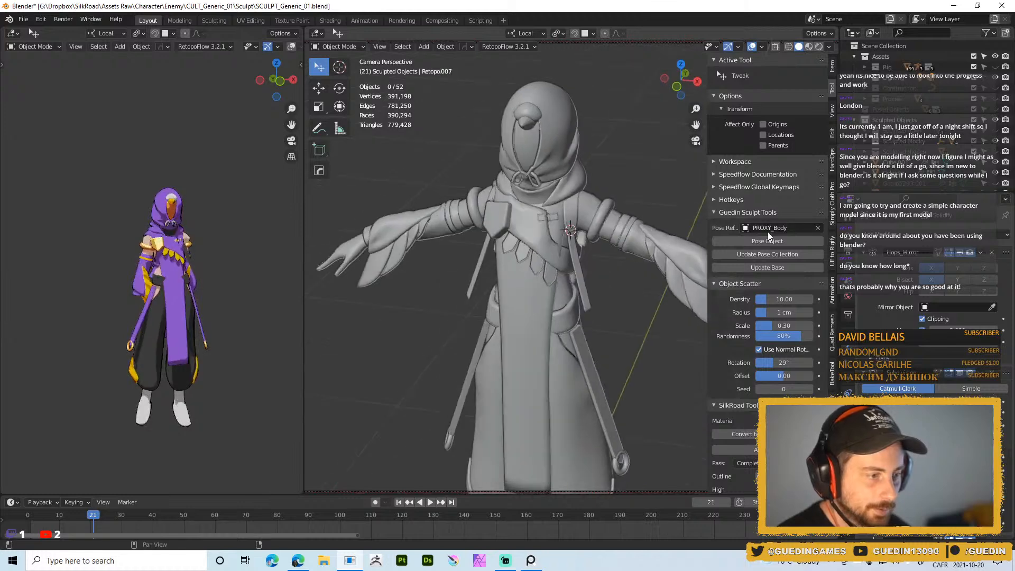
middle_click_drag(607, 267, 551, 229)
scroll(551, 230, "up", 2)
key("ctrl+Tab")
scroll(558, 264, "up", 6)
scroll(561, 151, "down", 4)
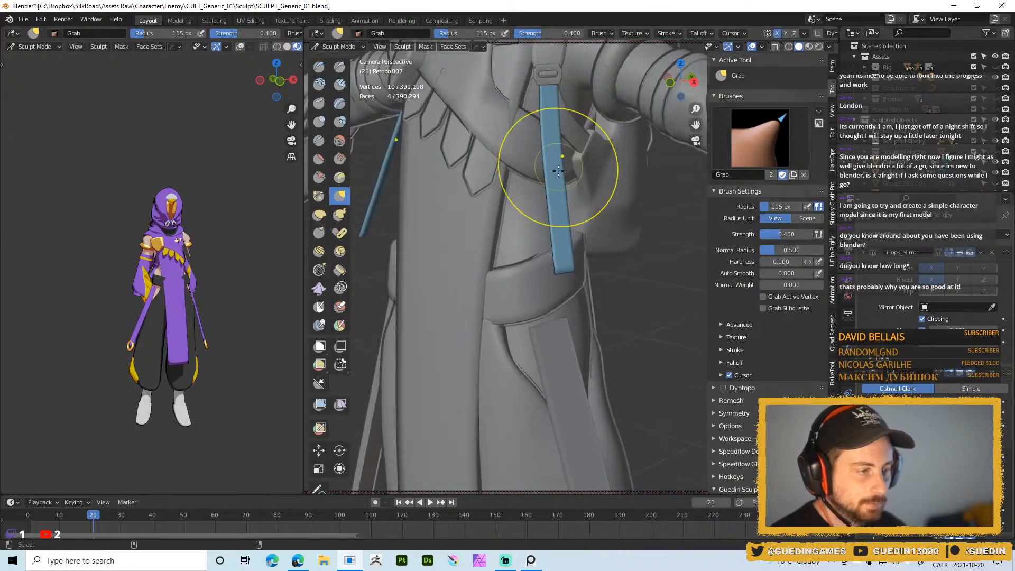
middle_click_drag(540, 193, 551, 197)
- Relax both long side edge loops of the loose strap using cubic interpolation and one iteration
key("Tab")
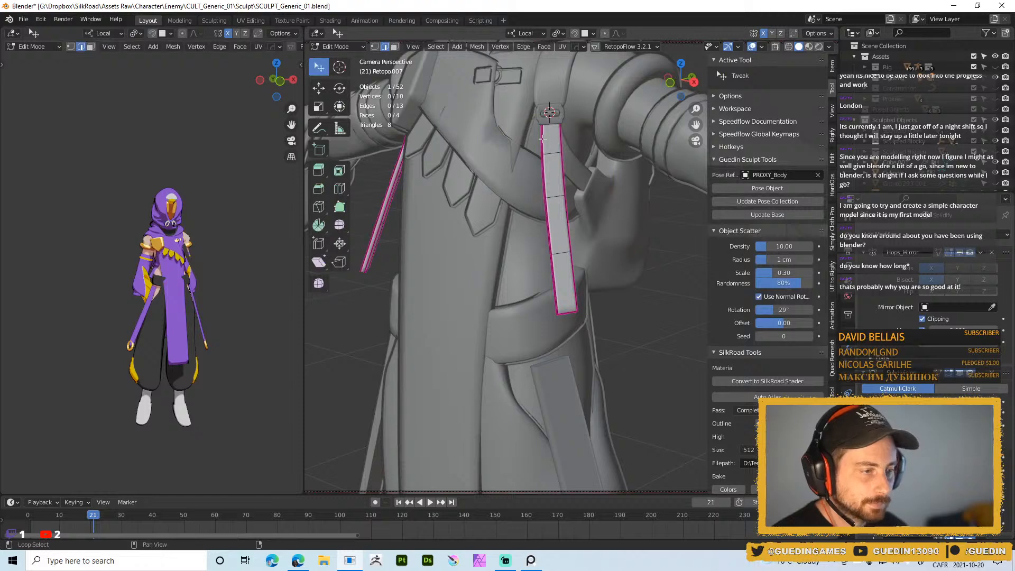
left_click(542, 139, "alt")
left_click(561, 146, "alt+shift")
key("shift+r")
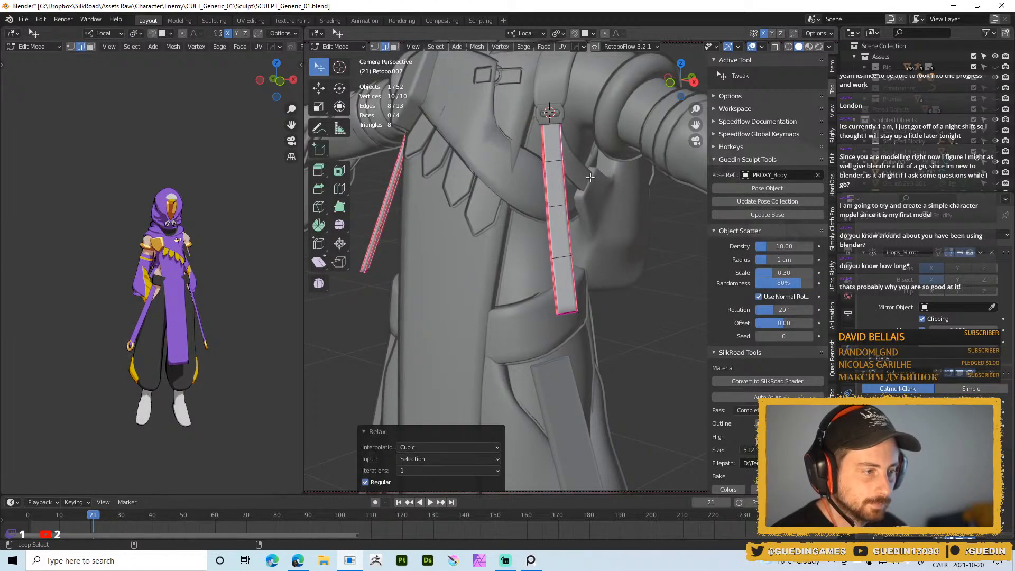
key("Tab")
key("alt+a")
- Examine the loose straps against the whole sculpted character and the coloured reference figure
middle_click_drag(590, 178, 563, 170)
scroll(580, 172, "down", 4)
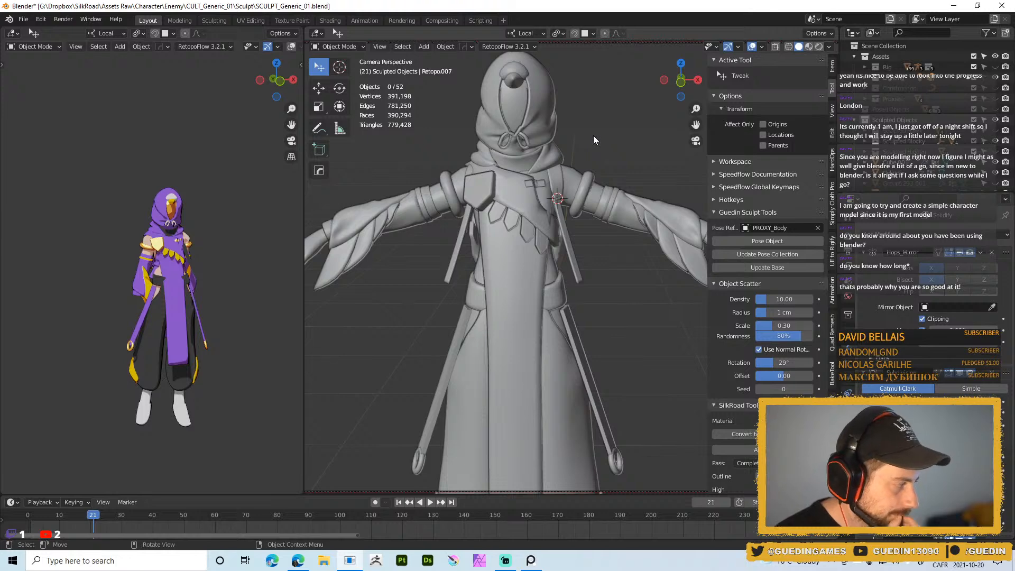
middle_click_drag(577, 292, 546, 295)
scroll(550, 285, "up", 5)
left_click(563, 263)
key("Tab")
scroll(564, 263, "down", 5)
key("Tab")
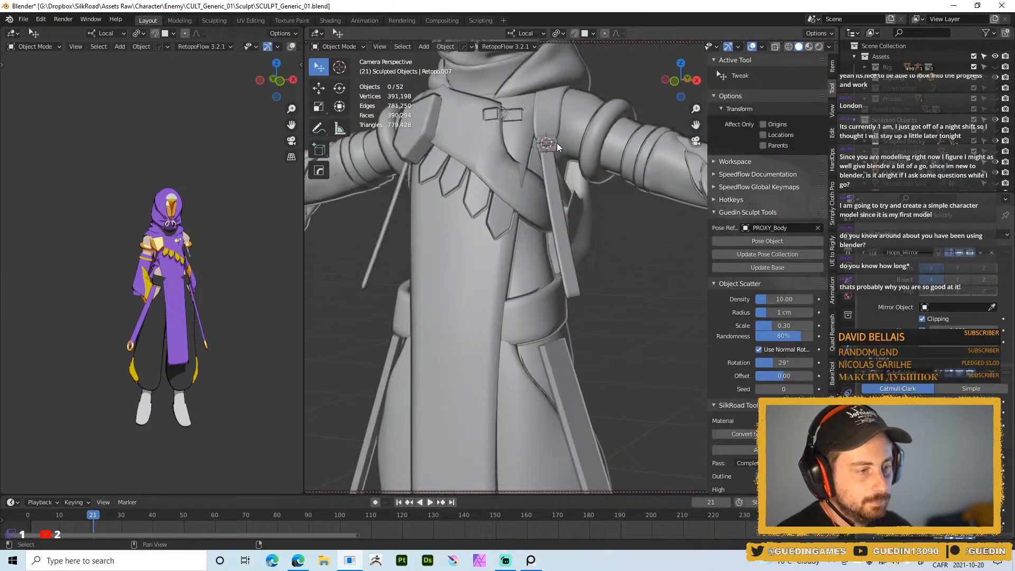
key("alt+a")
middle_click_drag(568, 185, 579, 197)
scroll(145, 258, "up", 5)
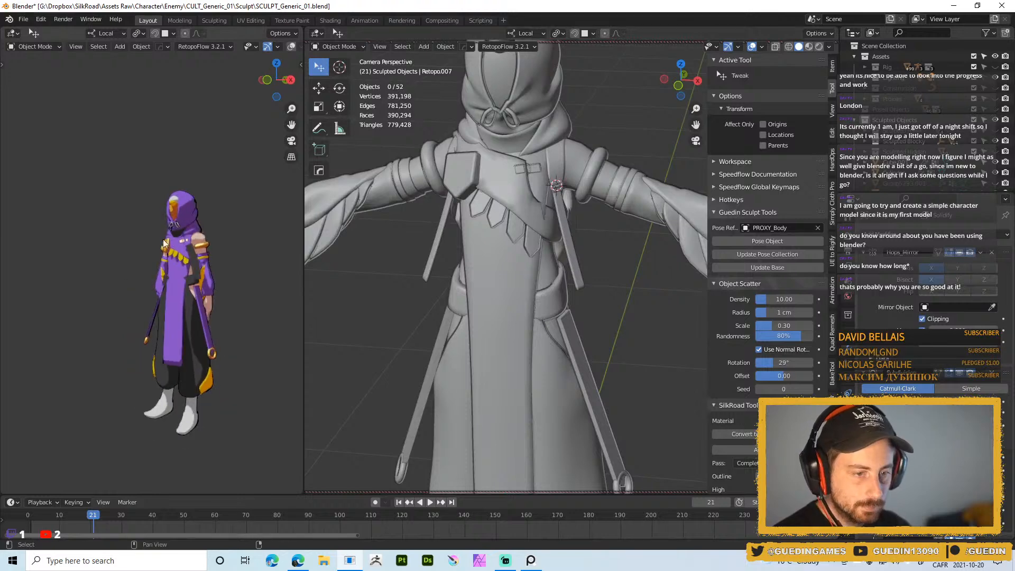
middle_click_drag(190, 258, 227, 254)
scroll(576, 163, "up", 3)
- Isolate the backpack and shoulder strap in local view and open the shoulder strap for mesh editing
middle_click_drag(576, 163, 421, 181, "shift")
mouse_move(556, 238)
middle_mouse_down("shift")
mouse_move(534, 188)
mouse_move(526, 207)
mouse_move(537, 201)
mouse_move(531, 196)
middle_mouse_up("shift")
left_click(562, 226, "shift")
key("KP_Divide")
left_click(534, 182)
key("ctrl+Tab")
left_click(539, 211)
key("Tab")
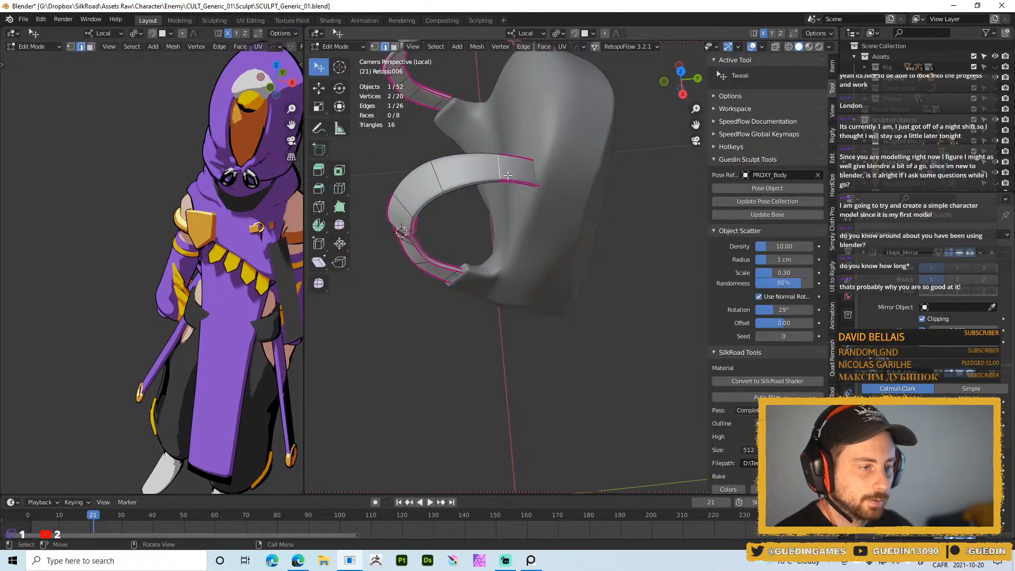
- Widen the shoulder strap's last two cross edges near the top of the backpack, scaling the end edge by 3.066
key("s")
left_click(535, 188)
left_click(544, 176)
key("s")
left_click(559, 192)
key("s")
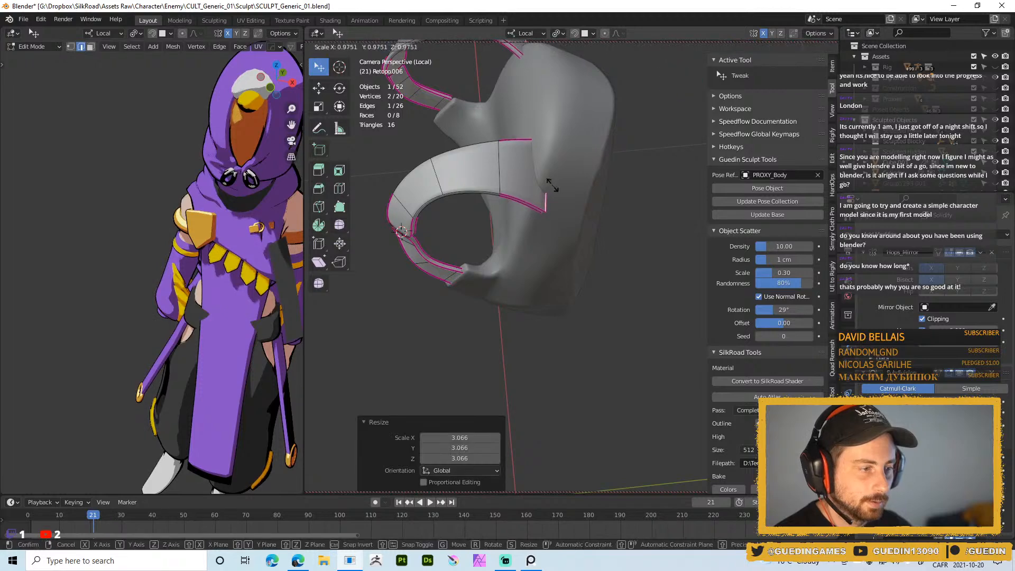
left_click(550, 181)
- Move the shoulder strap's upper end edge by -0.81, 0.85 and 2.06 cm in X, Y and Z, and rotate it -26.7°
middle_click_drag(550, 182, 598, 125)
key("r")
left_click(569, 198)
key("g")
left_click(577, 181)
key("r")
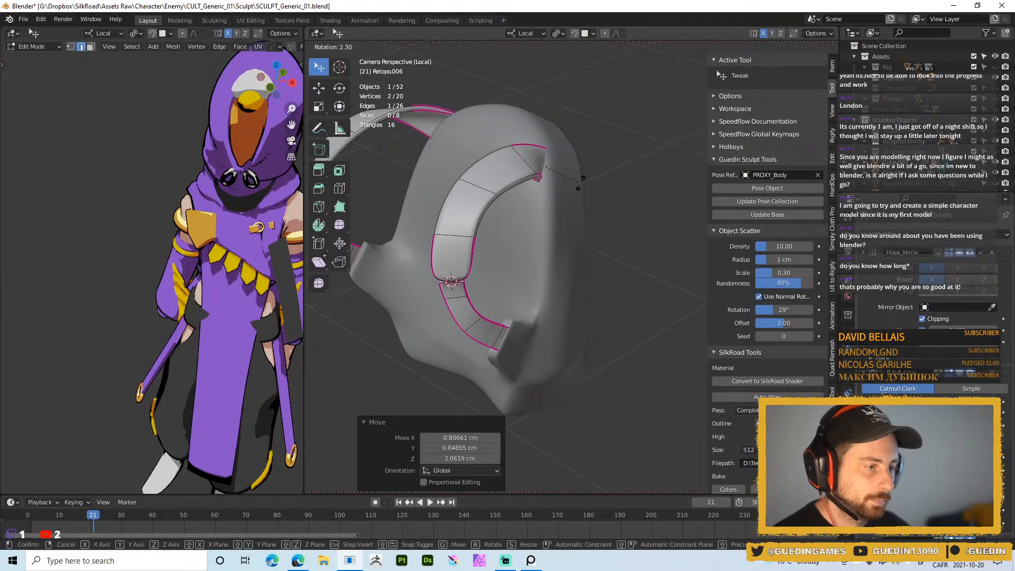
left_click(577, 182)
- Fit the shoulder strap's upper end edge against the backpack by moving it about 2.9 cm, rotating it -26.6° and moving it again
middle_click_drag(577, 183, 560, 158)
key("g")
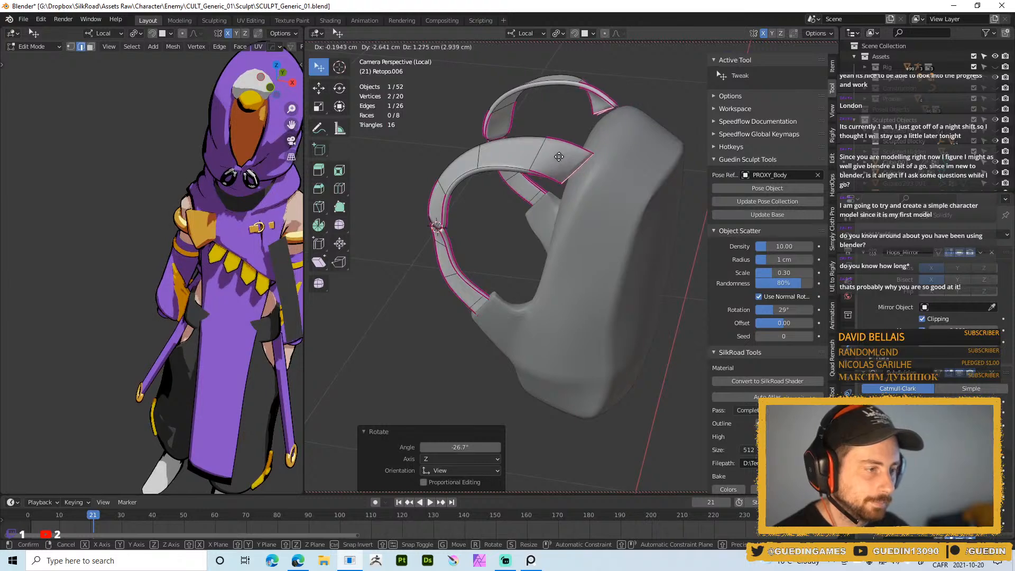
left_click(562, 158)
key("r")
left_click(627, 167)
key("g")
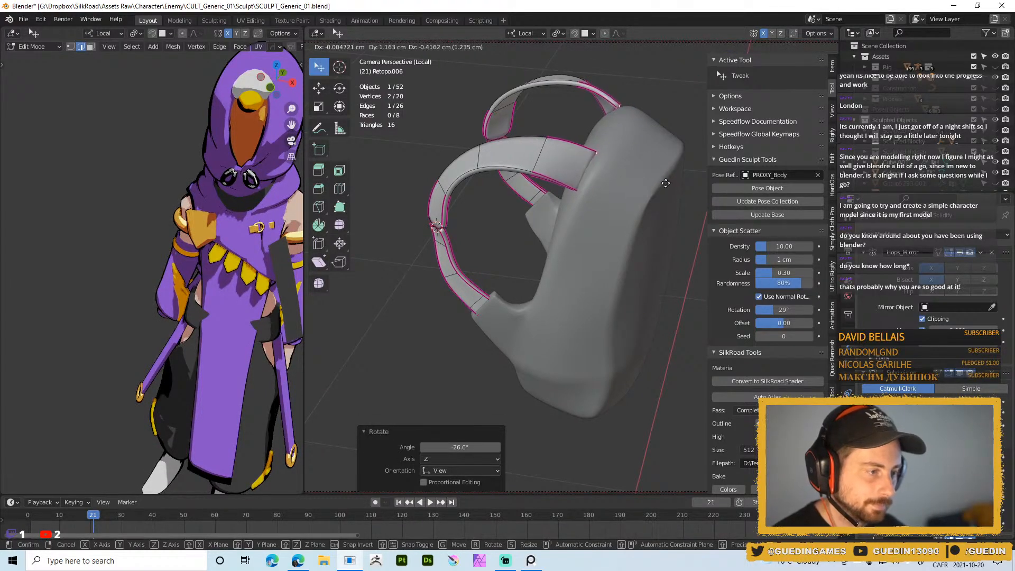
left_click(664, 182)
- Add one centred loop cut running lengthwise along the shoulder strap's upper section
middle_click_drag(662, 181, 576, 172)
key("ctrl+r")
left_click(565, 166)
right_click(565, 167)
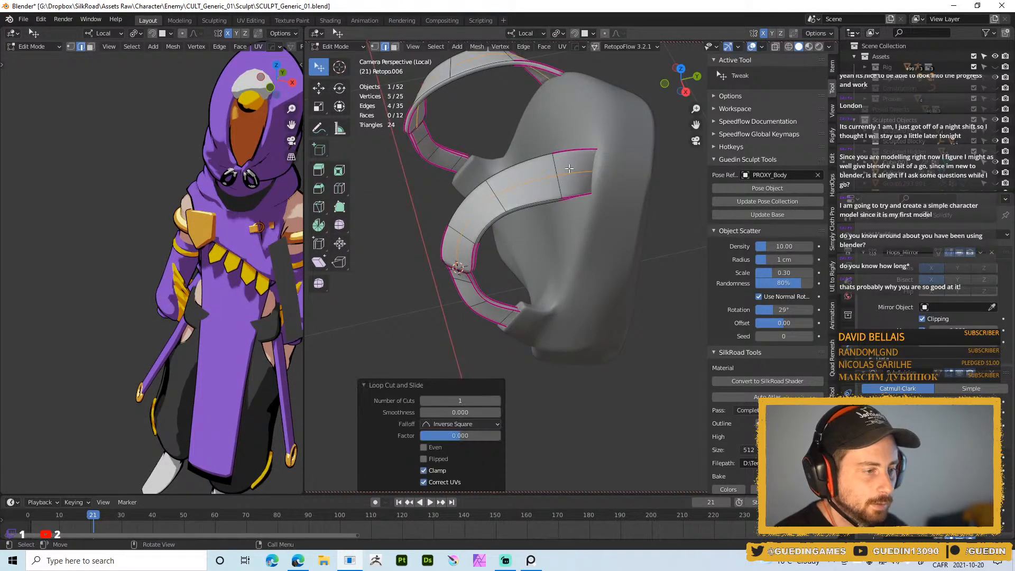
- Bulge the shoulder strap's centre line outward by fattening its middle edge and a vertex along the surface normals
left_click(579, 172)
left_click_drag(603, 188, 625, 188, "alt")
key("alt+s")
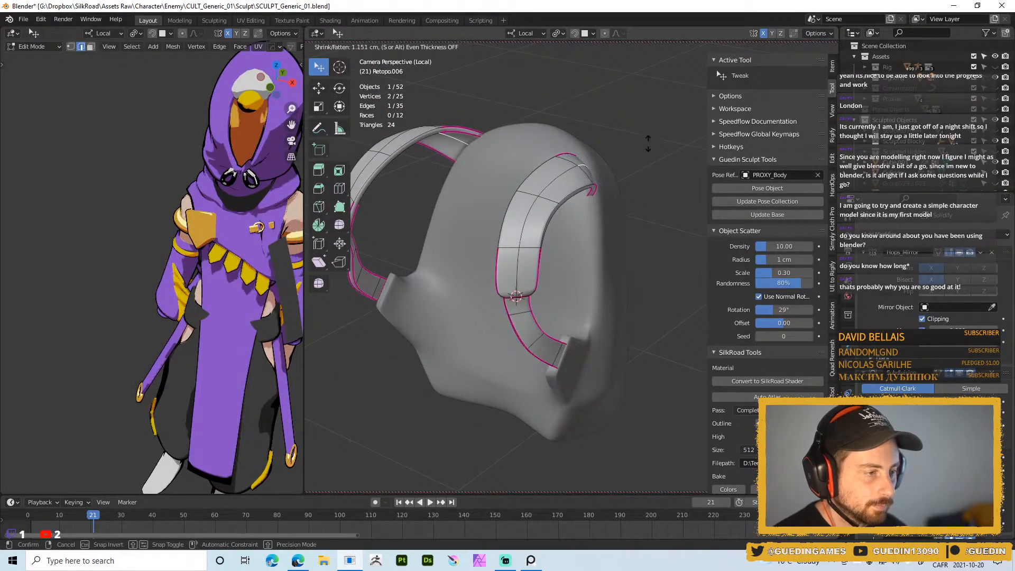
left_click(576, 168)
middle_click_drag(576, 168, 600, 188)
key("1")
left_click(565, 181)
key("alt+s")
left_click(580, 229)
- Reposition the individual vertices around the upper bend of the shoulder strap to smooth its curve
left_click_drag(570, 163, 578, 163)
middle_click_drag(605, 200, 544, 192, "alt")
left_click_drag(580, 186, 577, 185)
left_click_drag(603, 147, 606, 140)
middle_click_drag(606, 140, 584, 123)
left_click_drag(602, 132, 598, 135)
middle_click_drag(616, 160, 544, 120)
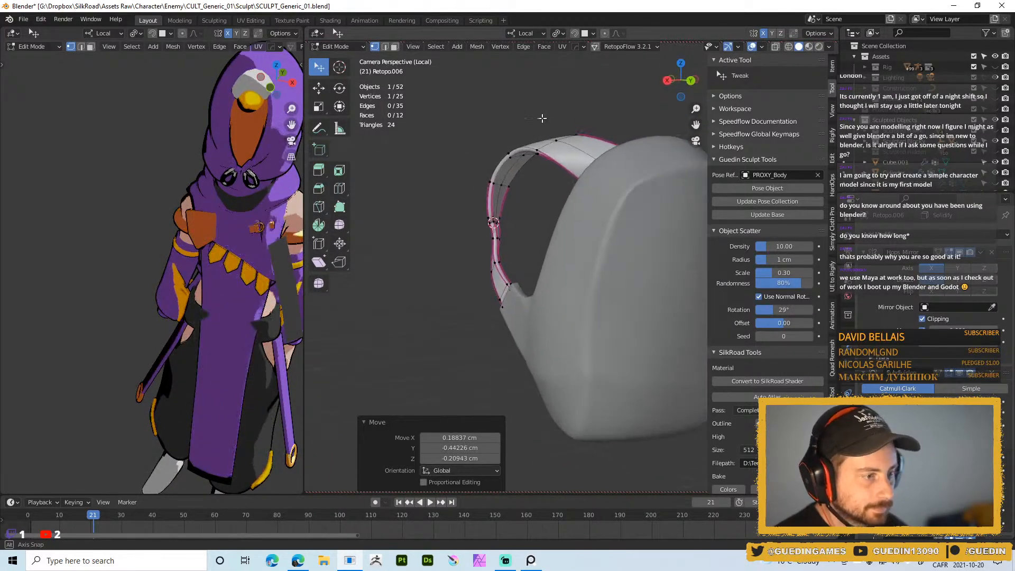
- Move the vertex at the strap's rear end about 0.39 cm in X and 0.41 cm in Y
key("ctrl+Tab")
scroll(585, 175, "down", 4)
middle_click_drag(585, 174, 648, 217)
scroll(638, 218, "up", 3)
middle_click_drag(555, 185, 627, 171)
key("Tab")
left_click_drag(615, 179, 619, 182)
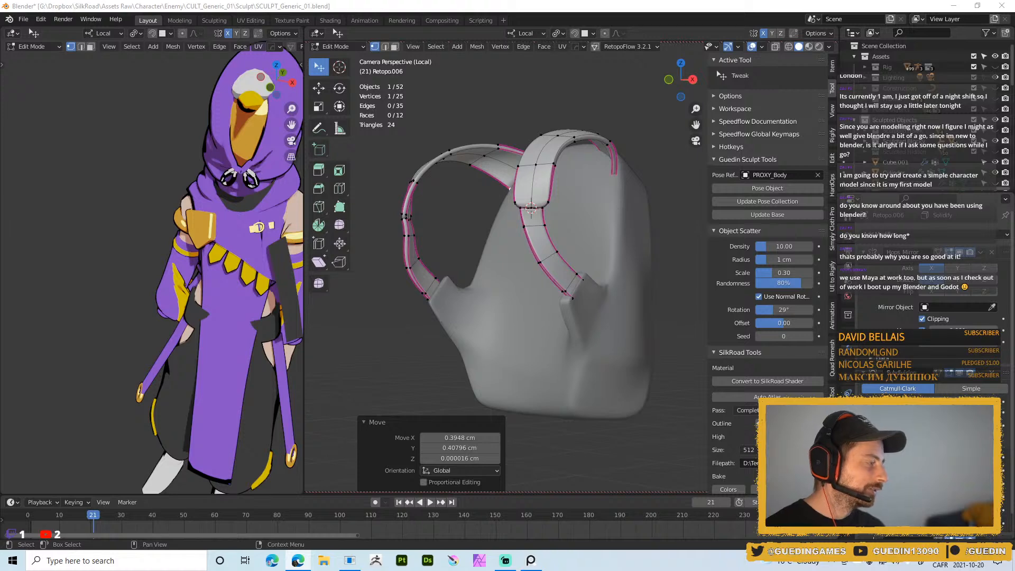
left_click_drag(535, 164, 547, 174)
key("ctrl+z")
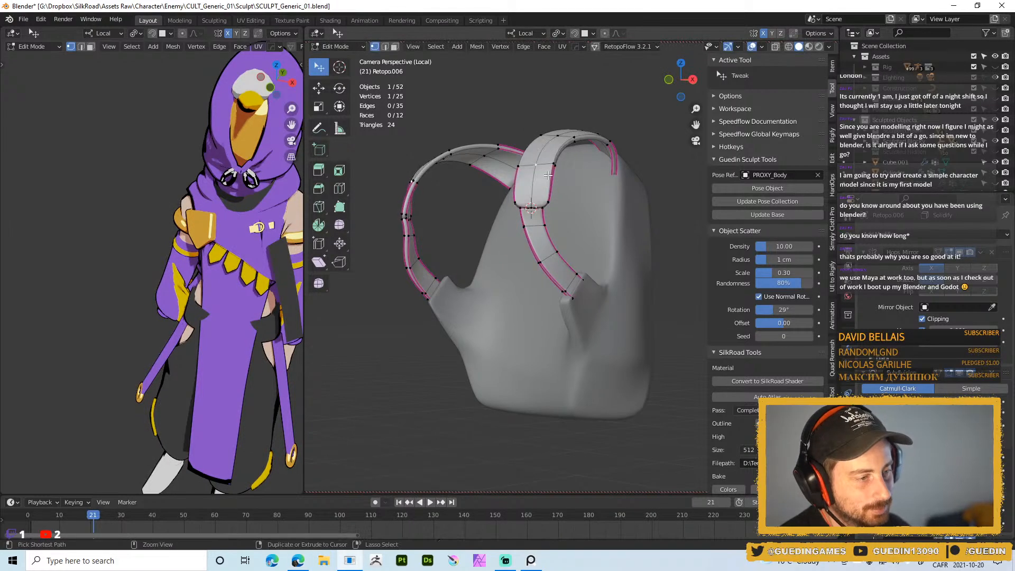
- Return to Object Mode, deselect the strap and leave local view to bring back the whole character
mouse_move(546, 175)
middle_mouse_down()
mouse_move(515, 128)
mouse_move(478, 151)
mouse_move(577, 124)
mouse_move(485, 118)
middle_mouse_up()
key("Tab")
scroll(503, 162, "down", 3)
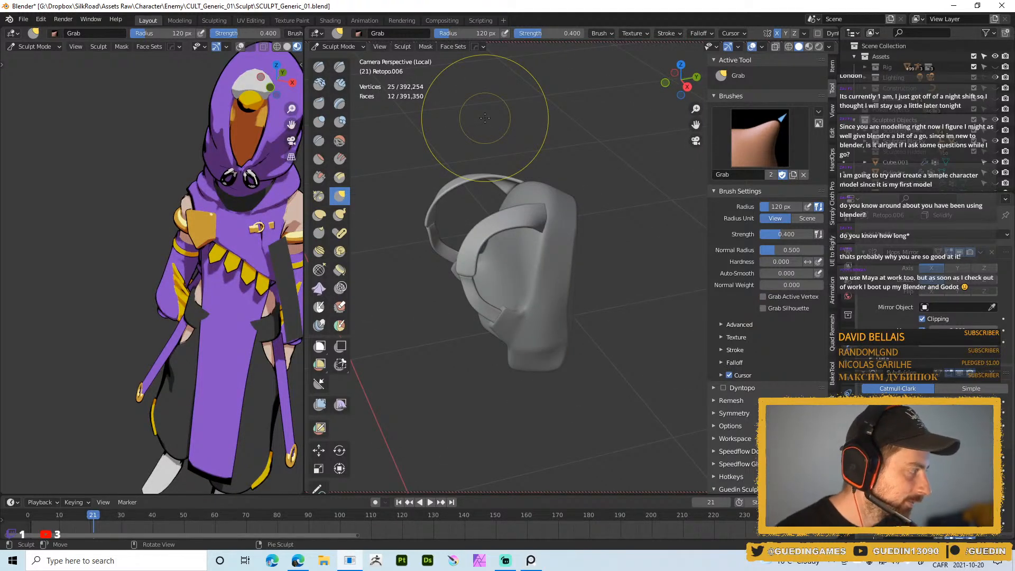
middle_click_drag(467, 183, 563, 161)
key("ctrl+Tab")
left_click(536, 74)
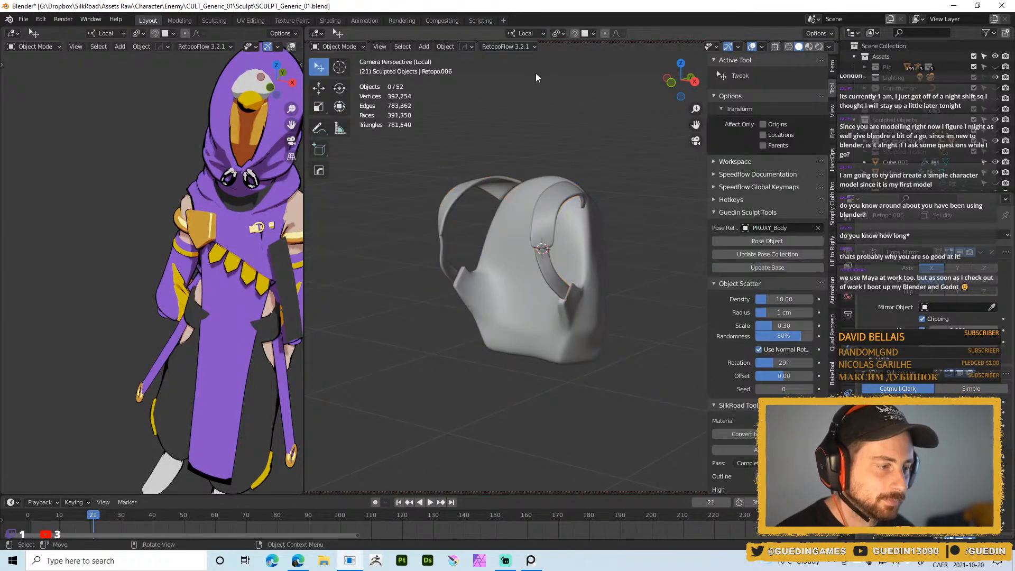
key("KP_Divide")
- Examine how the backpack sits on the character's back from the side and from behind
middle_click_drag(558, 198, 462, 214)
middle_click_drag(526, 255, 545, 211)
scroll(544, 166, "up", 4)
middle_click_drag(550, 77, 548, 173, "shift")
middle_click_drag(212, 212, 268, 186)
middle_click_drag(555, 185, 504, 183)
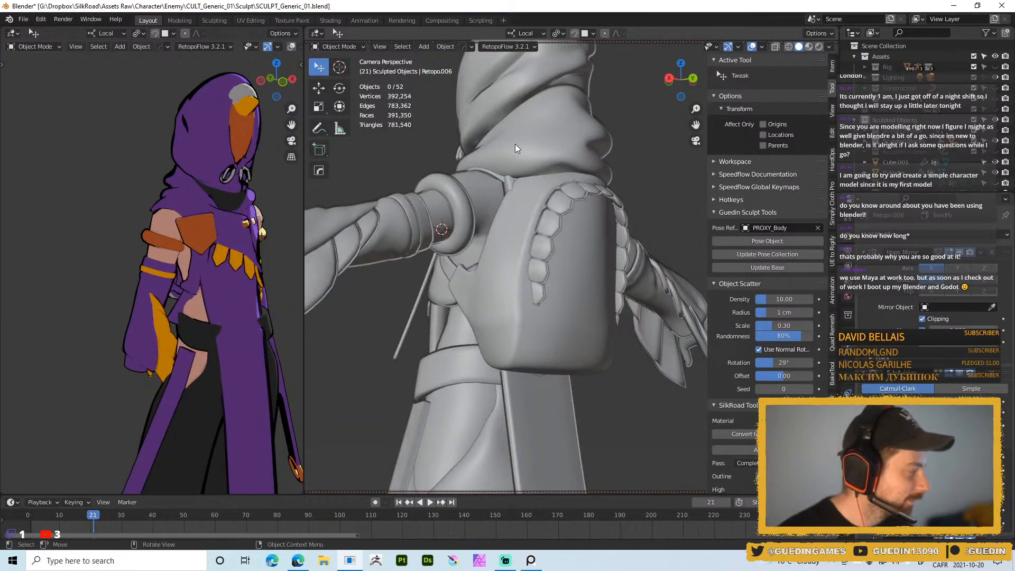
middle_click_drag(534, 221, 606, 189)
scroll(521, 128, "down", 5)
scroll(518, 151, "up", 5)
- Reshape the lower edge of the backpack body in Sculpt Mode with the Grab brush, reducing the brush radius to 147 px
left_click(617, 153)
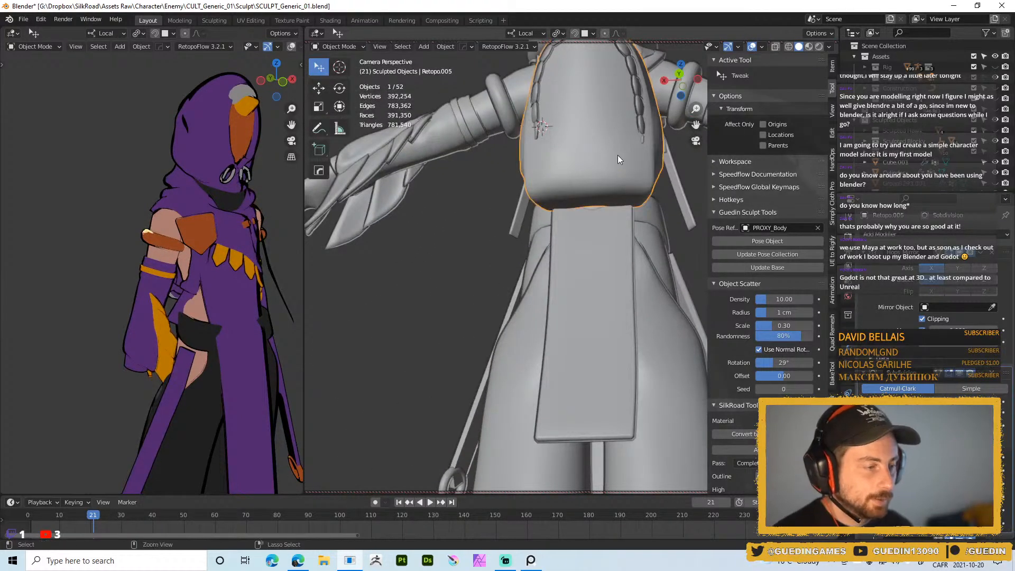
key("ctrl+Tab")
left_click_drag(591, 185, 589, 206)
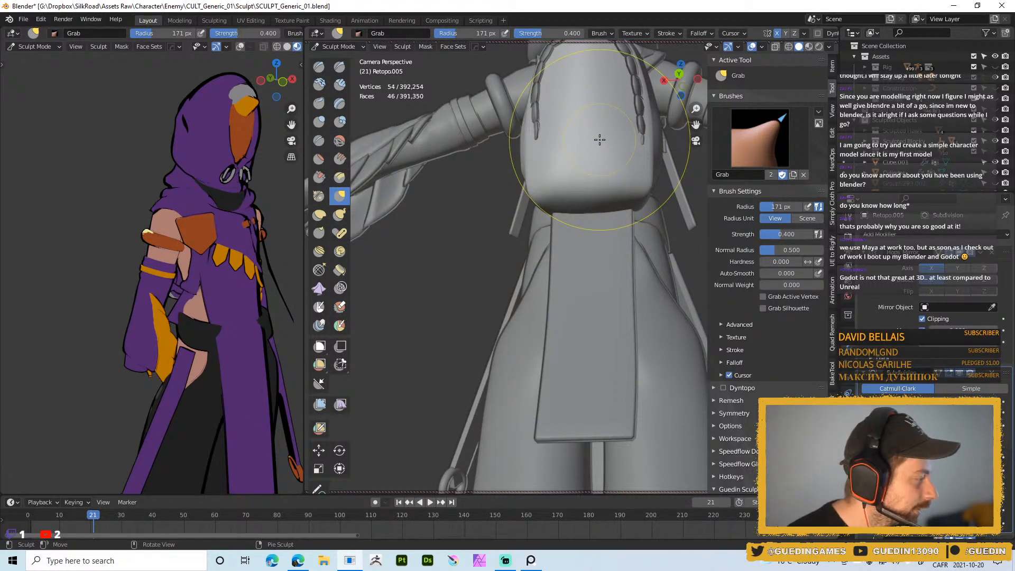
mouse_move(587, 131)
middle_mouse_down()
mouse_move(614, 194)
mouse_move(644, 185)
middle_mouse_up()
key("f")
left_click(697, 191)
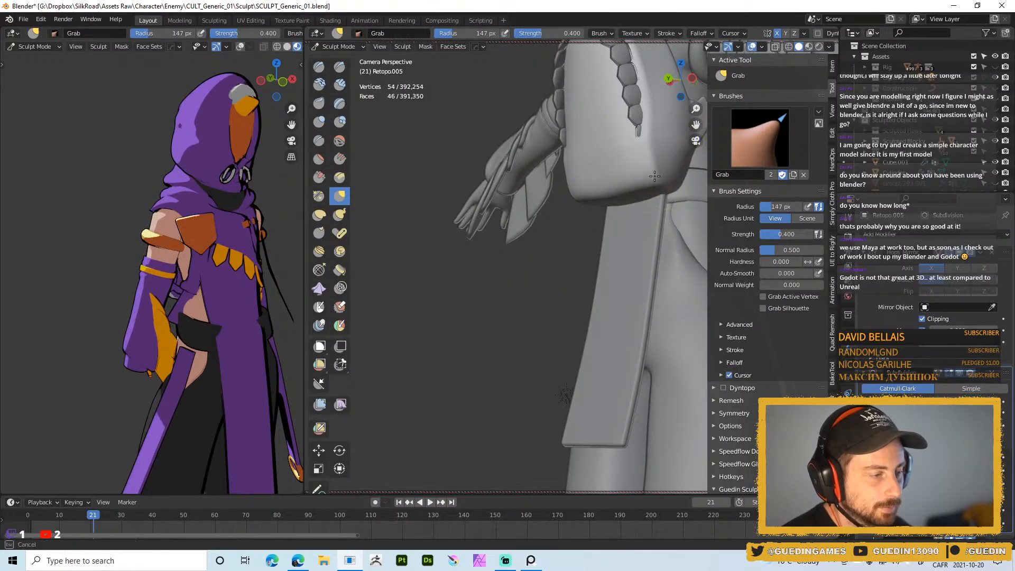
mouse_move(603, 190)
left_mouse_down()
mouse_move(592, 193)
mouse_move(614, 184)
left_mouse_up()
- Show the wireframe on the backpack and shape its bottom corner with the Grab brush at a 105 px radius
key("z")
left_click(586, 156)
middle_click_drag(594, 168, 642, 180)
key("f")
left_click(623, 183)
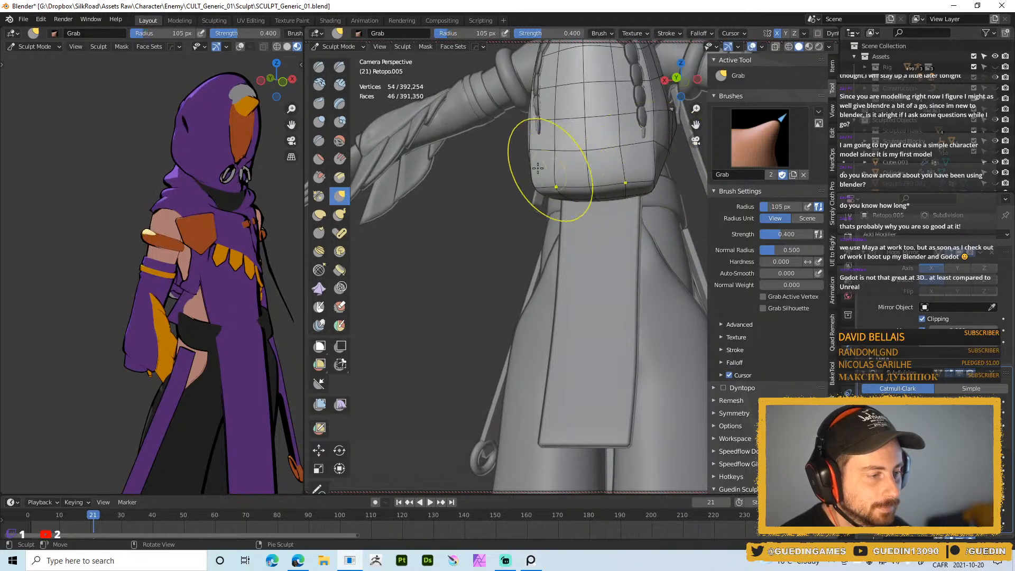
middle_click_drag(556, 172, 548, 181)
left_click(547, 181)
left_click_drag(555, 184, 550, 191)
- Pull the backpack's lower side edge outward with a smaller Grab brush, bringing the radius to 76 px
key("f")
left_click(562, 158)
mouse_move(568, 168)
middle_mouse_down()
mouse_move(582, 168)
mouse_move(569, 172)
middle_mouse_up()
left_click_drag(534, 175, 529, 177)
key("f")
left_click(578, 179)
middle_click_drag(561, 179, 546, 177)
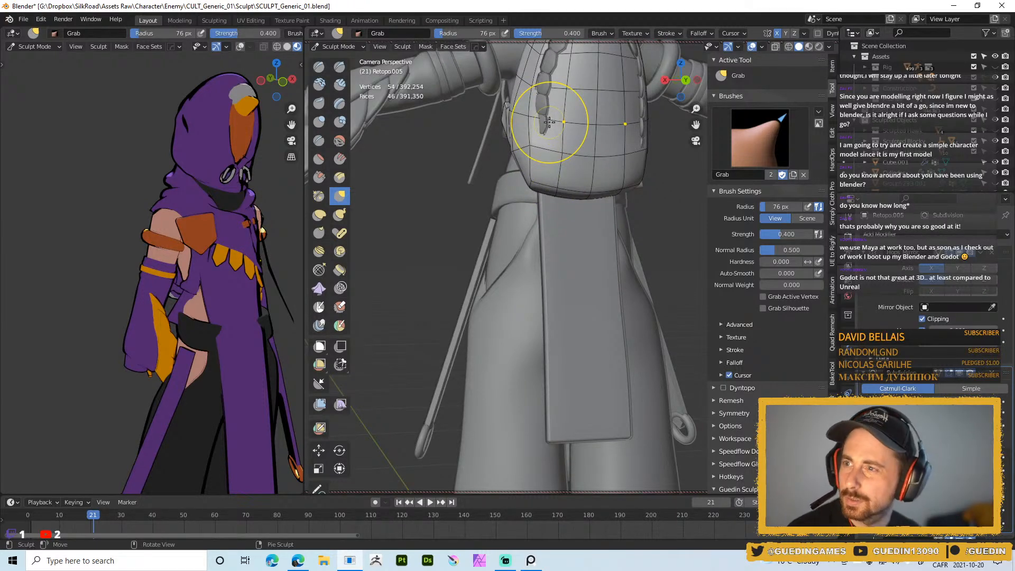
- Reshape the backpack's underside and bottom edge with the Grab brush at a 67 px radius
mouse_move(556, 169)
middle_mouse_down()
mouse_move(554, 144)
mouse_move(530, 197)
middle_mouse_up()
key("f")
left_click(525, 207)
left_click_drag(523, 210, 540, 182)
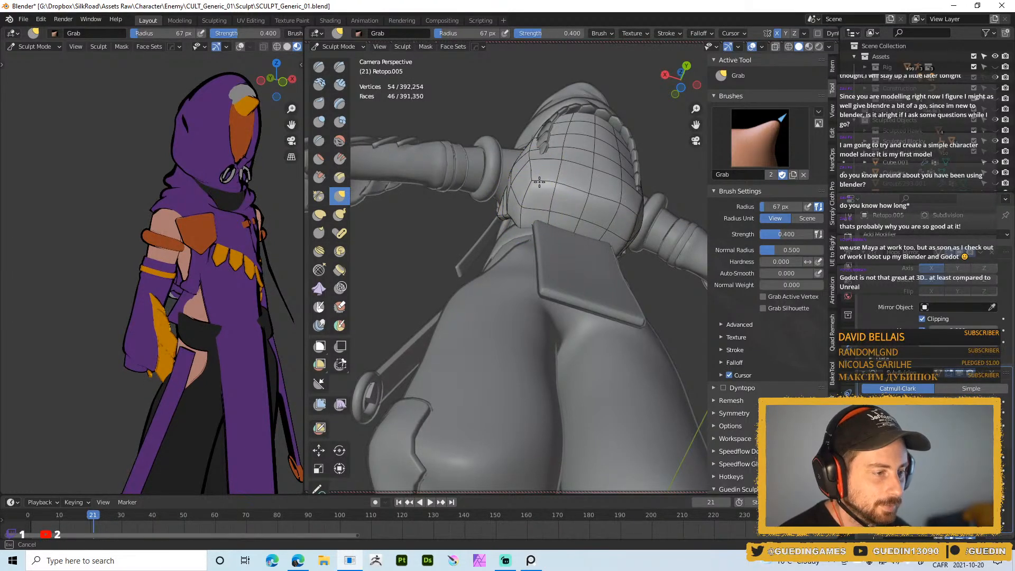
mouse_move(544, 155)
middle_mouse_down()
mouse_move(531, 175)
mouse_move(560, 164)
mouse_move(555, 182)
middle_mouse_up()
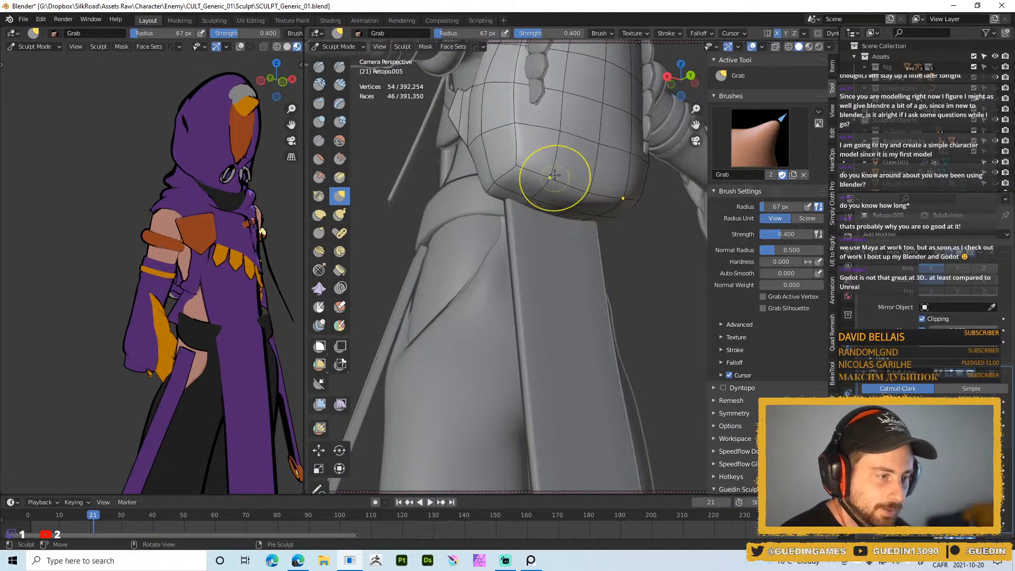
mouse_move(537, 198)
left_mouse_down()
mouse_move(531, 207)
mouse_move(567, 219)
left_mouse_up()
- Adjust the backpack's lower side corner with the Grab brush, using a 91 px and then a 75 px radius
key("f")
left_click(579, 220)
left_click_drag(485, 193, 497, 196)
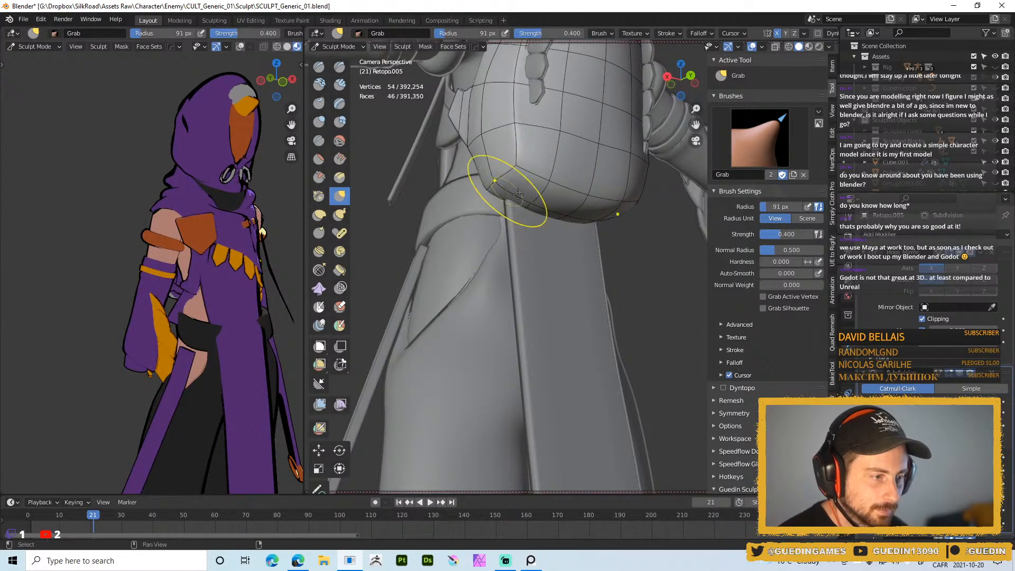
middle_click_drag(499, 197, 562, 200)
key("f")
left_click(464, 186)
mouse_move(481, 170)
left_mouse_down()
mouse_move(514, 177)
mouse_move(521, 201)
left_mouse_up()
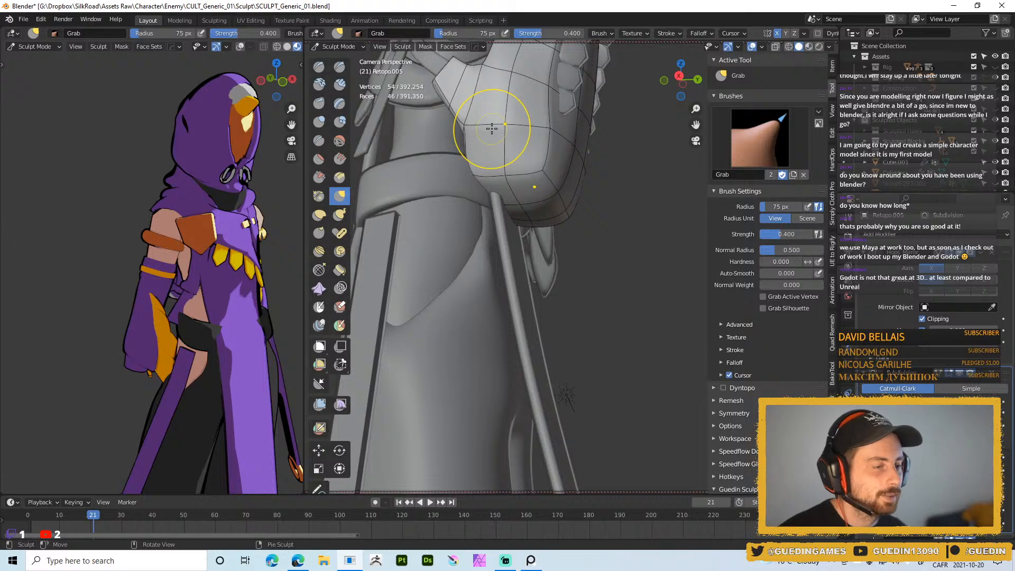
- Examine the reshaped backpack in Edit Mode from behind, the side and the front of the character
middle_click_drag(494, 136, 447, 80)
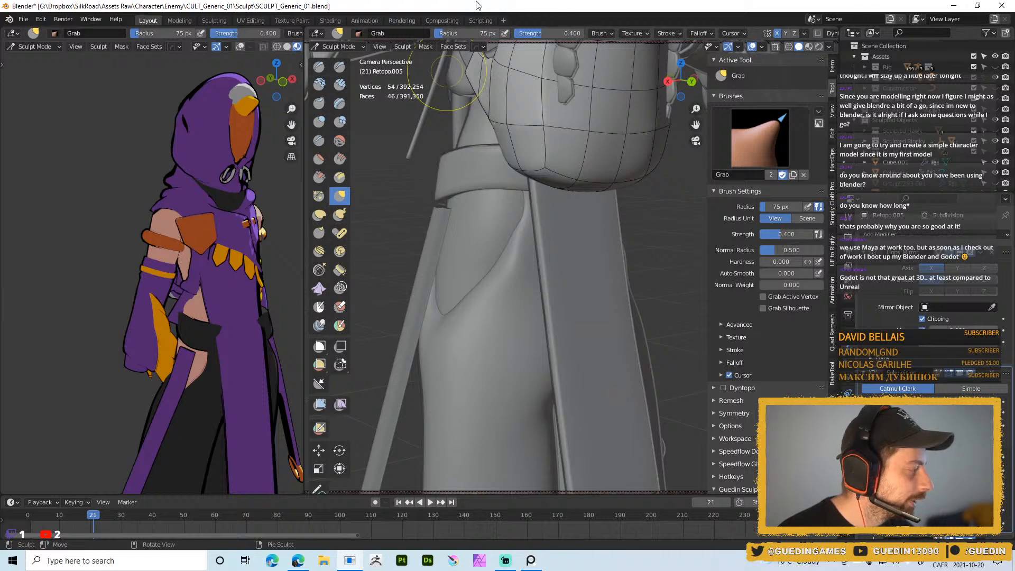
mouse_move(533, 79)
middle_mouse_down()
mouse_move(538, 124)
mouse_move(506, 191)
mouse_move(562, 212)
middle_mouse_up()
key("Tab")
scroll(562, 212, "down", 3)
scroll(555, 211, "up", 6)
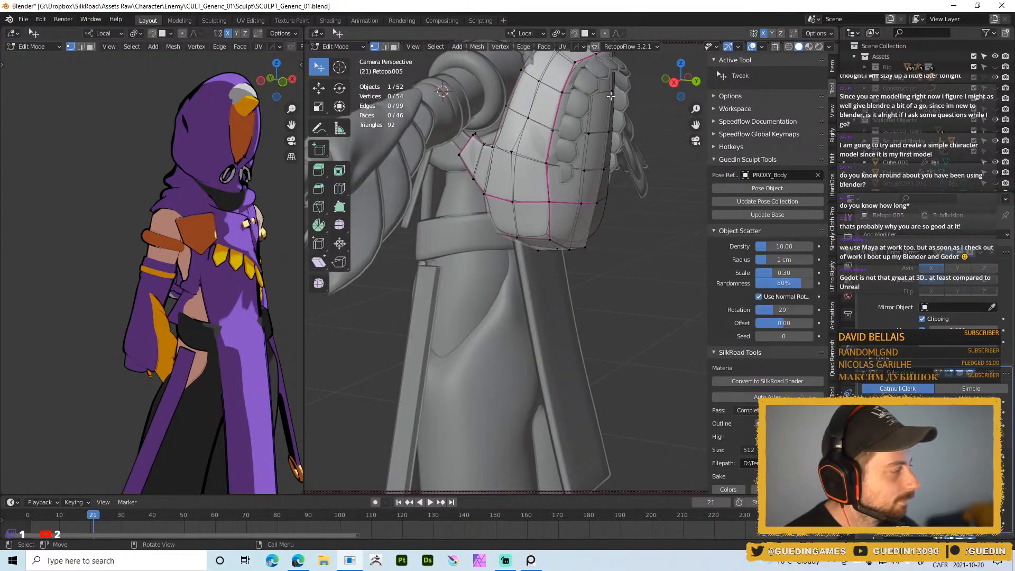
scroll(547, 197, "down", 4)
middle_click_drag(547, 197, 641, 154)
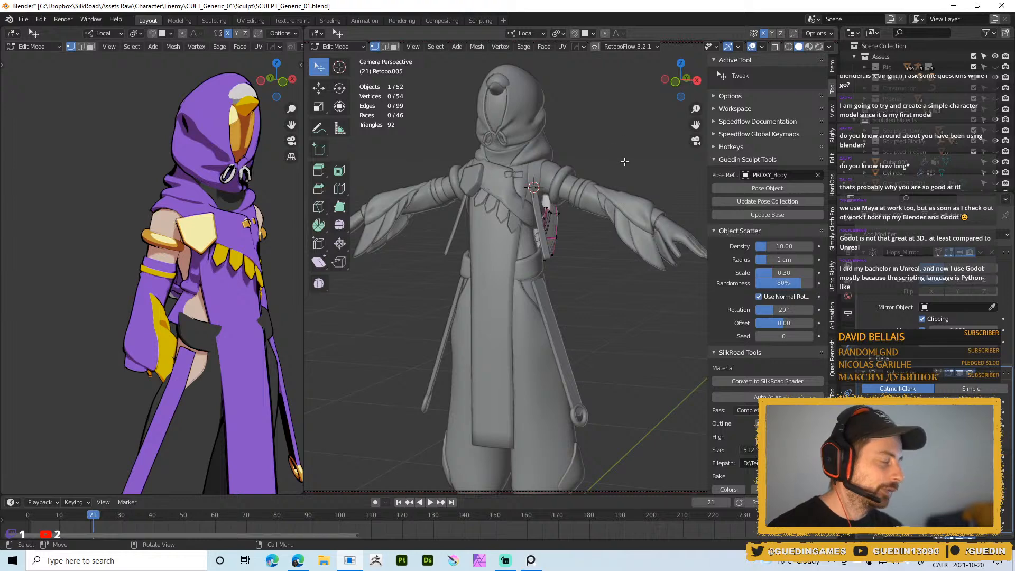
middle_click_drag(492, 208, 447, 180)
scroll(546, 197, "up", 5)
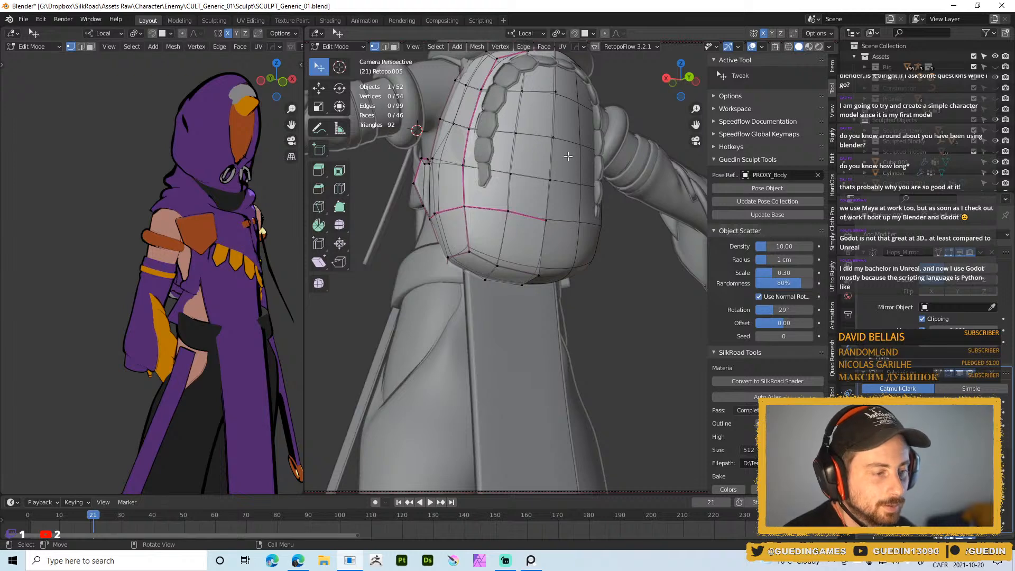
- Nudge the vertices along the marked edge row on the lower back of the backpack to even out its line
left_click_drag(506, 216, 512, 213)
middle_click_drag(511, 213, 491, 219)
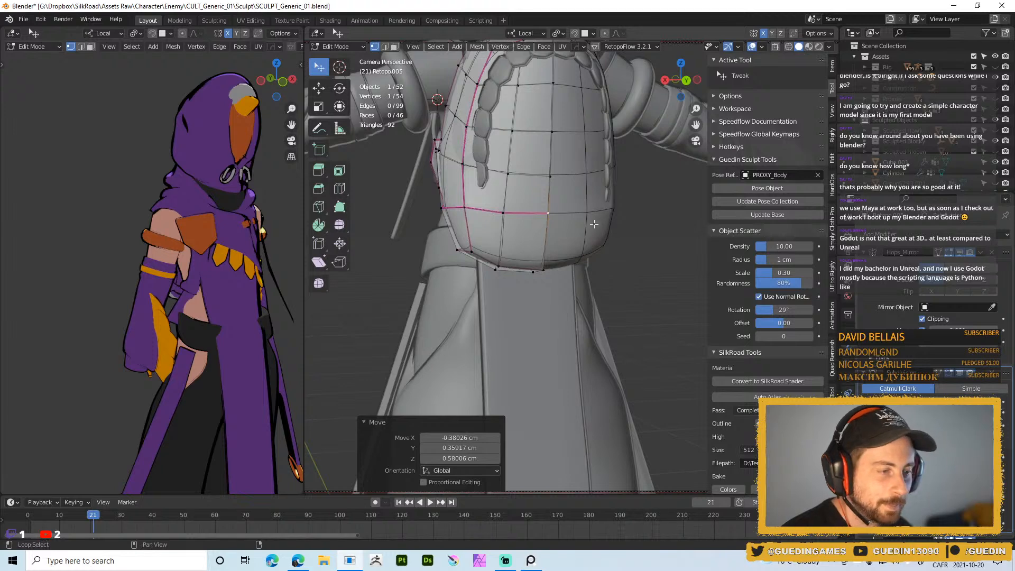
middle_click_drag(597, 222, 543, 211)
left_click_drag(542, 212, 540, 212)
scroll(557, 191, "down", 4)
mouse_move(540, 212)
middle_mouse_down()
mouse_move(558, 191)
mouse_move(611, 226)
middle_mouse_up()
- Grab the backpack's lower side slightly inward in Sculpt Mode and return to Edit Mode
key("ctrl+Tab")
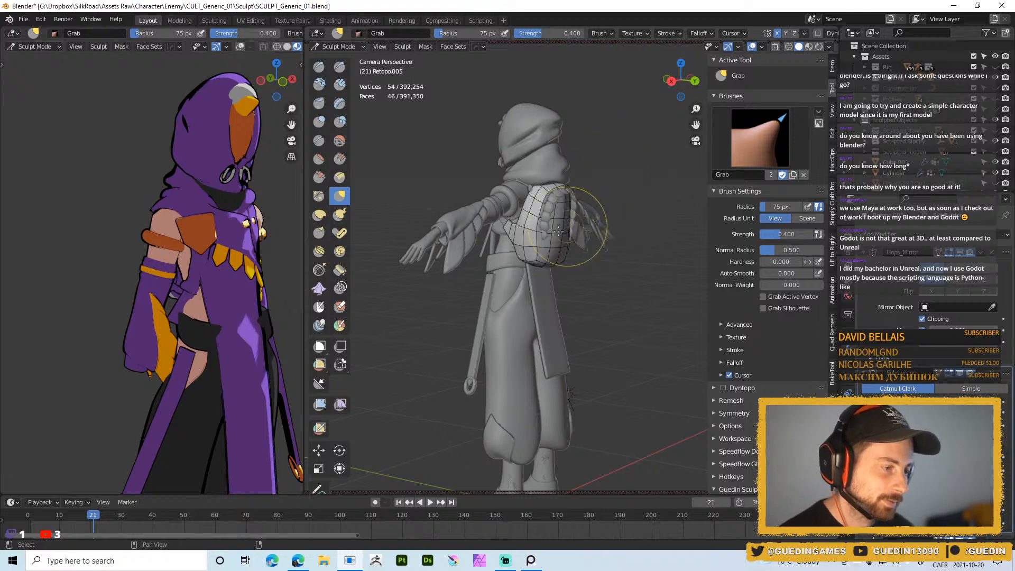
scroll(557, 191, "up", 4)
mouse_move(557, 191)
middle_mouse_down()
mouse_move(603, 187)
mouse_move(496, 191)
middle_mouse_up()
left_click_drag(497, 191, 503, 194)
middle_click_drag(542, 198, 521, 203)
scroll(524, 207, "down", 5)
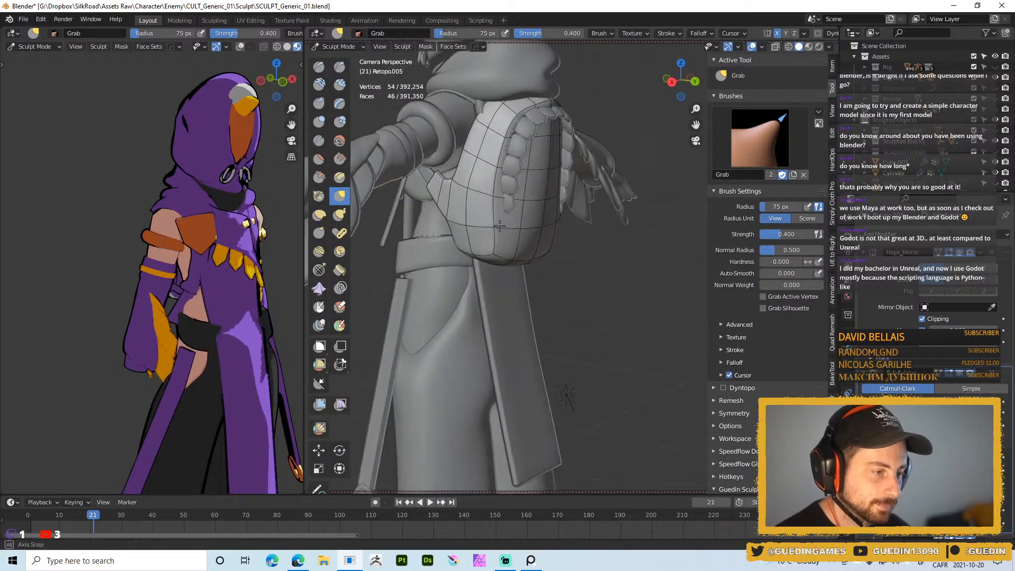
key("Tab")
scroll(500, 182, "up", 5)
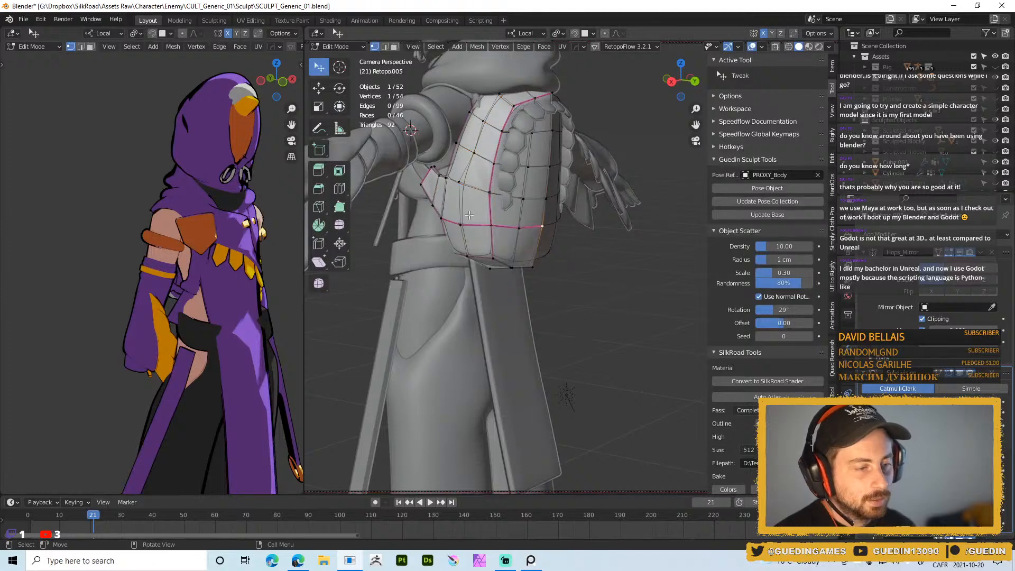
middle_click_drag(492, 251, 492, 215)
left_click(454, 249)
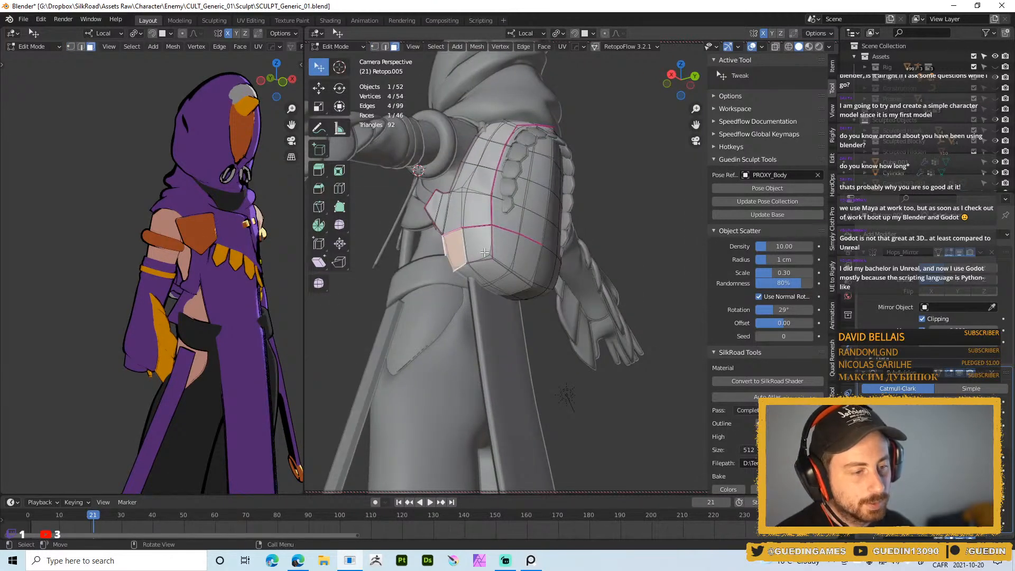
left_click(479, 248, "ctrl+shift")
left_click(520, 283, "ctrl+shift")
middle_click_drag(537, 288, 505, 294)
left_click(501, 297, "ctrl+shift")
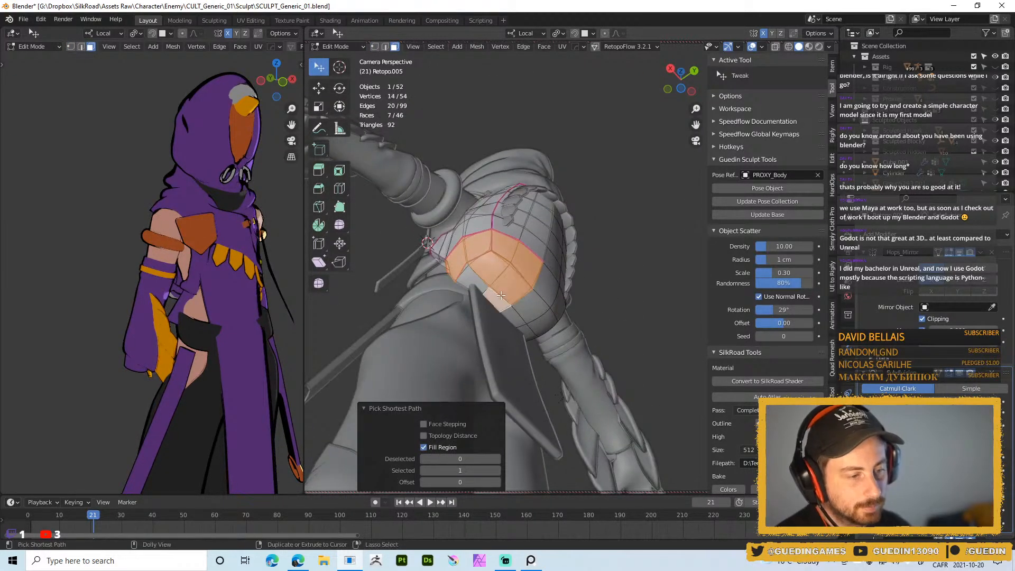
left_click(475, 283, "ctrl+shift")
- Isolate the backpack in local view, clear the face selection and add one centred loop cut around its lower section
key("KP_Divide")
middle_click_drag(521, 172, 593, 262)
left_click(505, 309, "ctrl+shift")
middle_click_drag(500, 247, 516, 210)
key("alt+a")
key("ctrl+r")
left_click(528, 221)
right_click(528, 221)
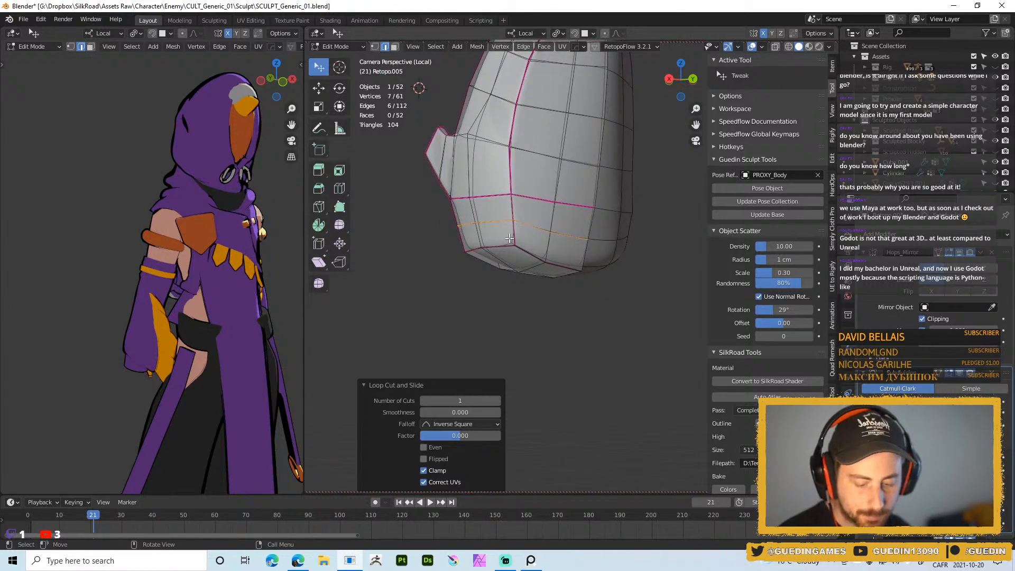
- Select the faces wrapping the base of the backpack's modelled half, including the underside and the side faces up to the marked edge row
key("3")
left_click(501, 227)
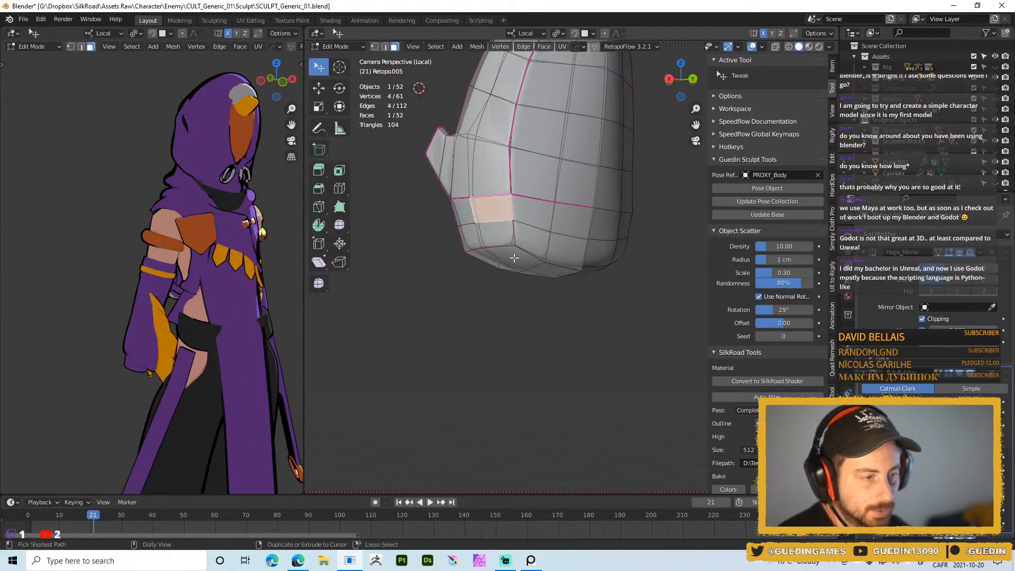
left_click(492, 236, "shift")
left_click(534, 239, "shift")
left_click(570, 246, "shift")
middle_click_drag(570, 246, 541, 180)
left_click(544, 287, "shift")
left_click(544, 291, "shift")
left_click(550, 286, "shift")
left_click(533, 307, "shift")
left_click(508, 270, "shift")
left_click(495, 290, "shift")
middle_click_drag(495, 290, 634, 304)
left_click(458, 233, "shift")
left_click(475, 207, "shift")
middle_click_drag(476, 206, 433, 211)
left_click(433, 212, "shift")
left_click(398, 223, "shift")
left_click(394, 244, "shift")
left_click(422, 234, "shift")
middle_click_drag(608, 224, 566, 202)
scroll(499, 208, "down", 2)
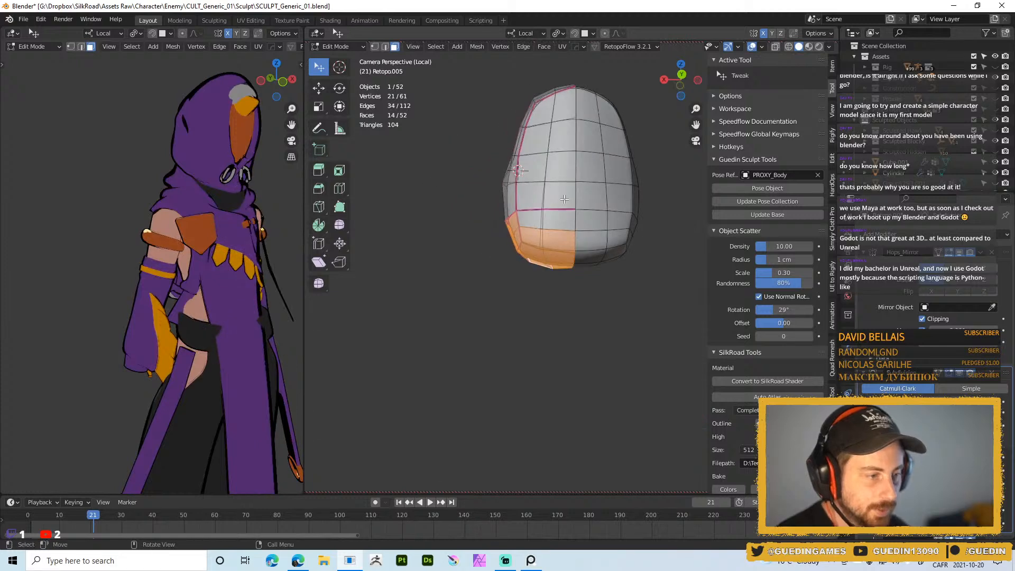
- Duplicate the selected base faces in place, separate them into their own object and return to Object Mode
key("shift+d")
right_click(557, 219)
key("p")
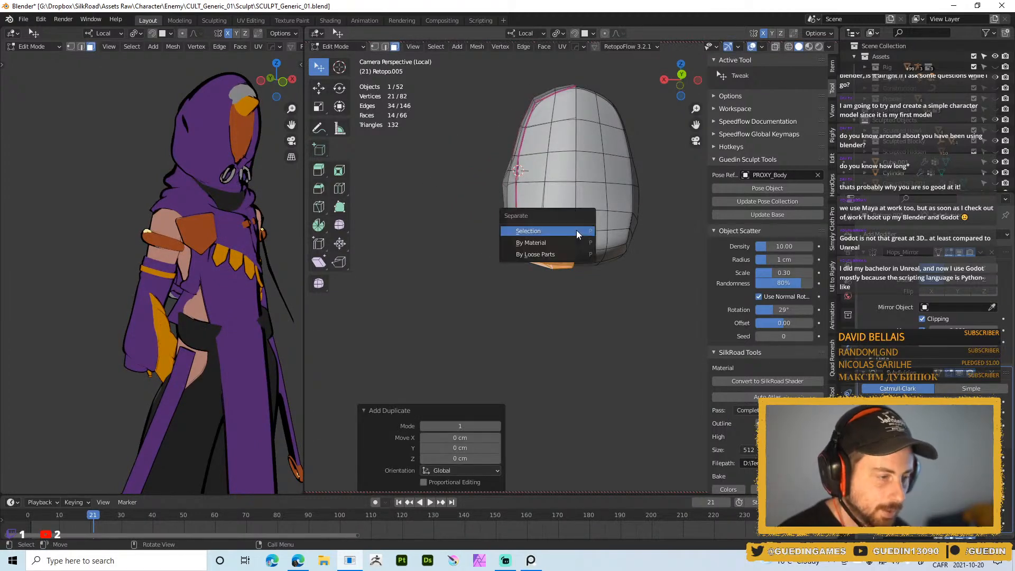
left_click(574, 230)
key("Tab")
- Select the separated base piece and add a Solidify modifier with a thickness of 0.883
scroll(569, 246, "up", 2)
left_click(560, 244)
middle_click_drag(560, 243, 590, 271)
key("space")
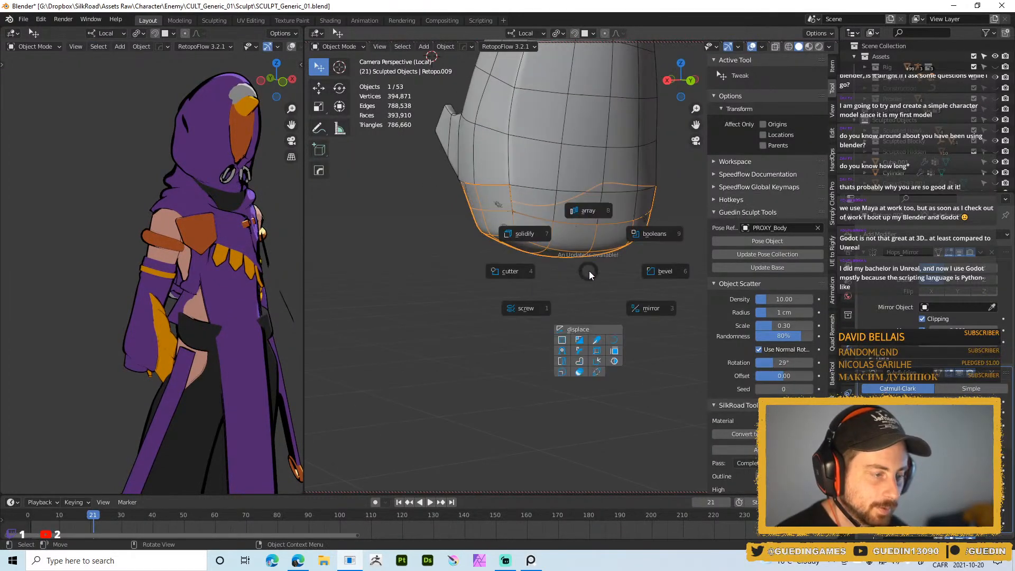
left_click(542, 234)
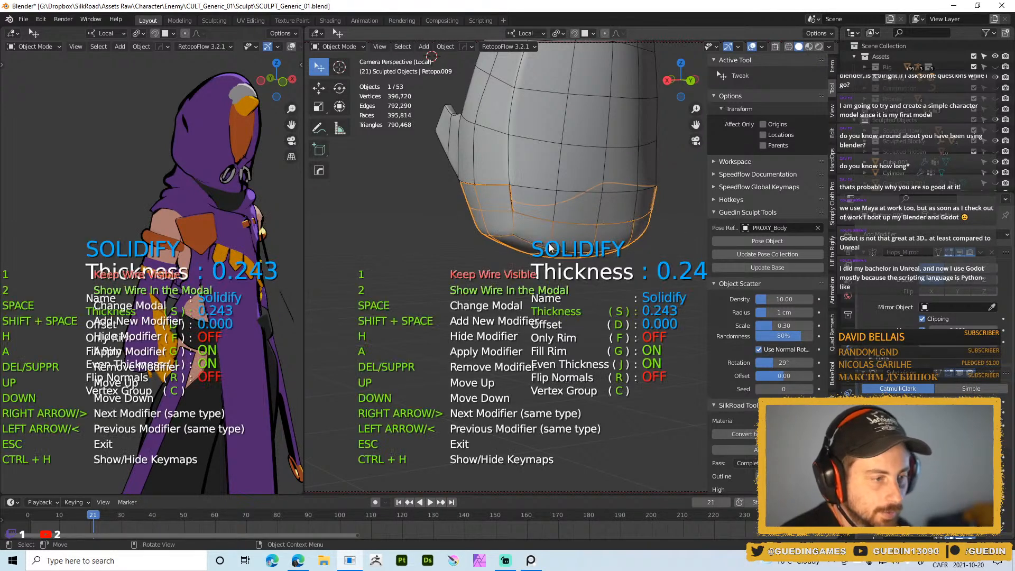
left_click(598, 245)
- Apply the base piece's scale and adjust its Solidify offset so the shell extends outward from the backpack
key("ctrl+a")
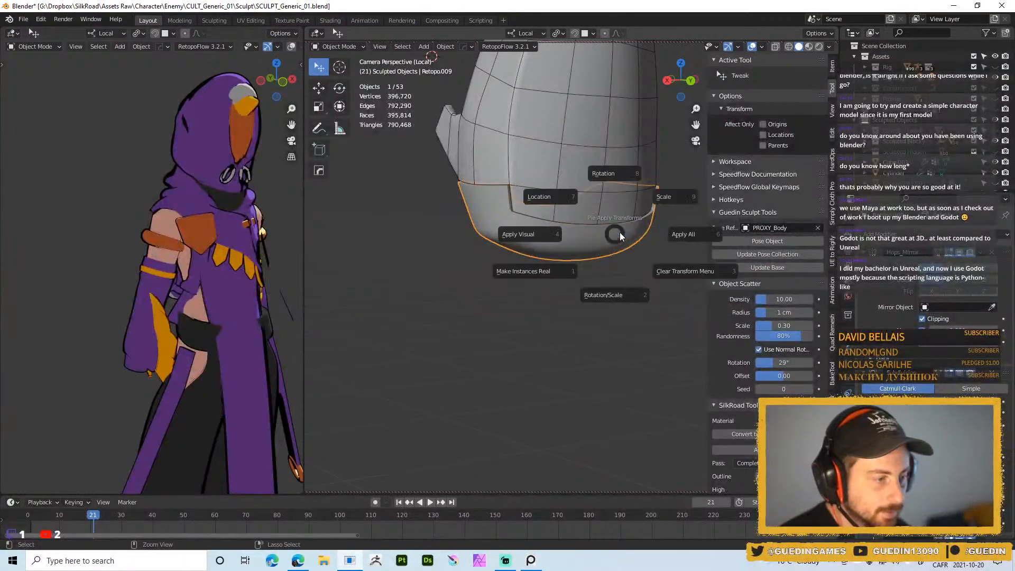
left_click(663, 249)
key("space")
left_click(544, 226)
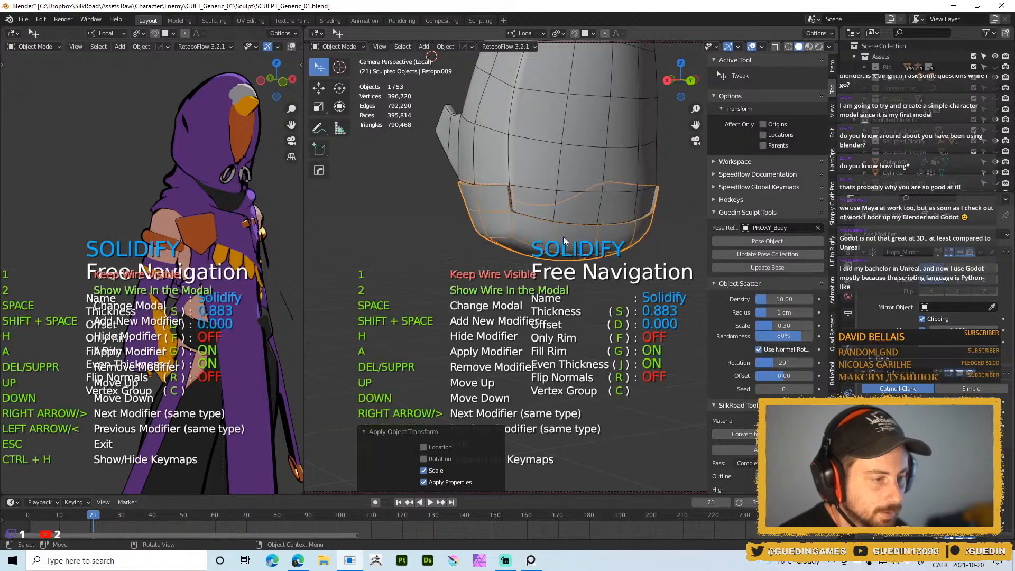
key("d")
left_click(693, 252)
key("Escape")
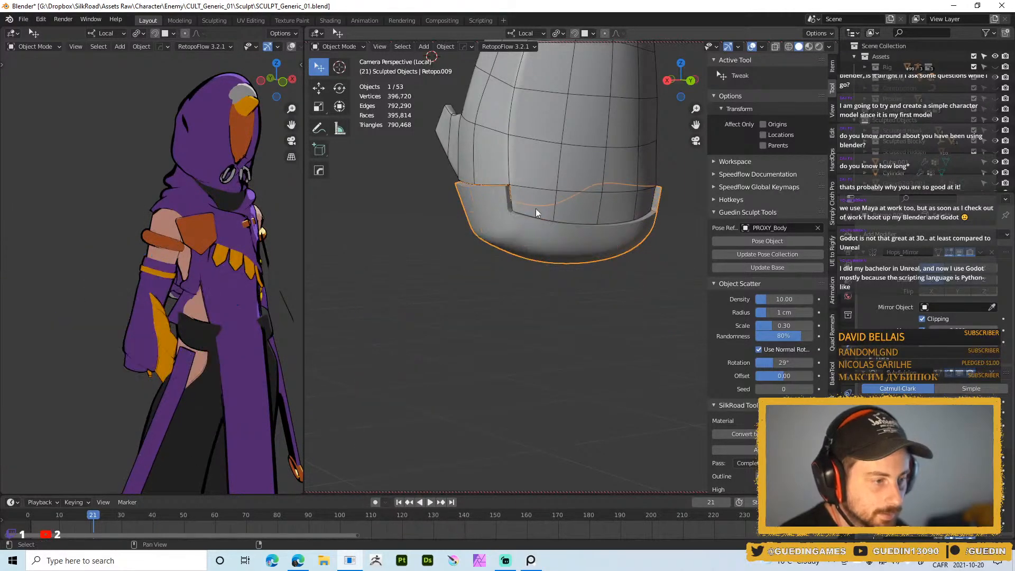
- Move the base shell's Solidify modifier two places up the modifier stack
middle_click_drag(544, 213, 498, 228)
middle_click_drag(498, 229, 547, 230, "shift")
scroll(546, 230, "up", 2)
key("space")
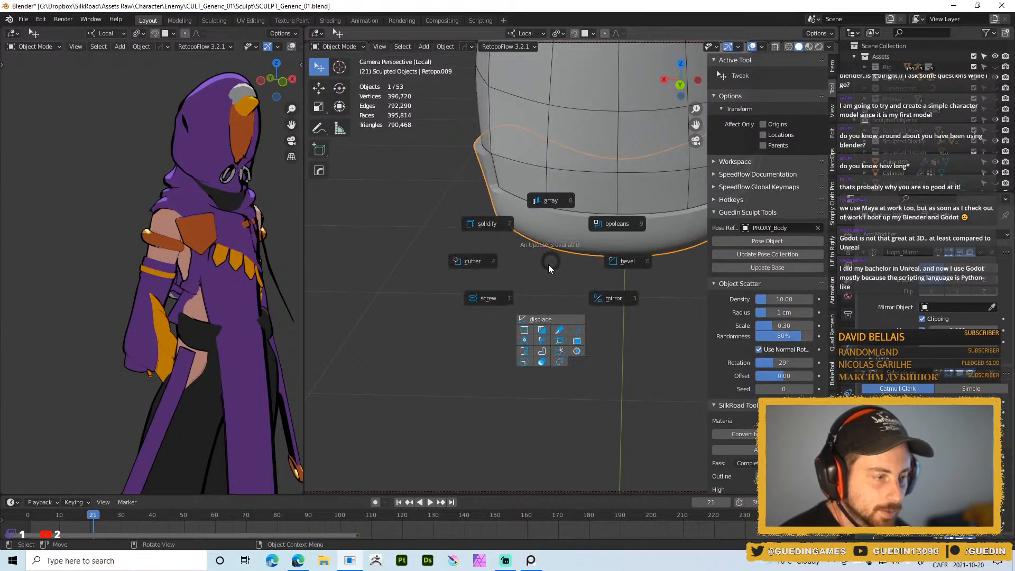
left_click(486, 226)
key("Up")
key("Up")
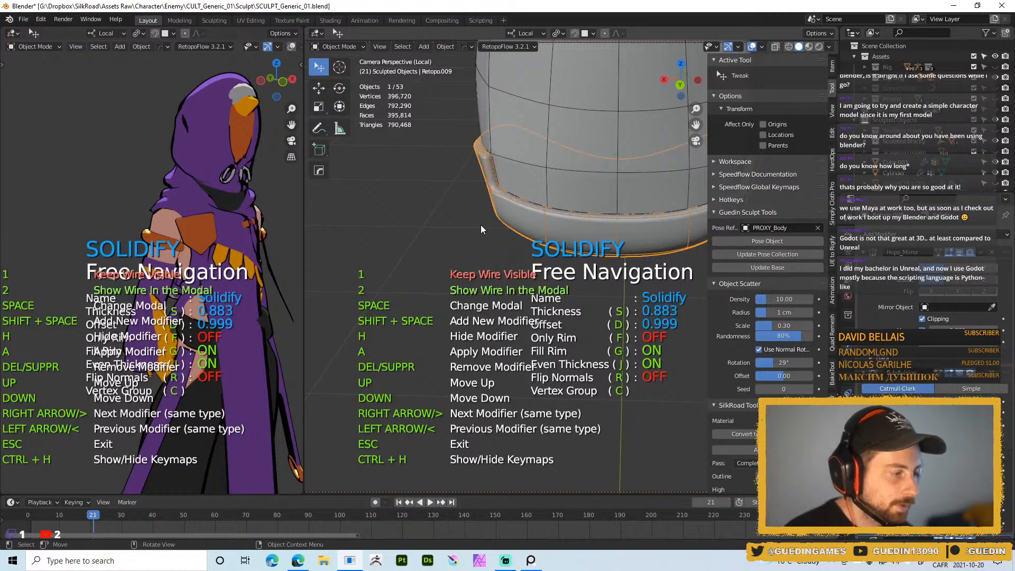
key("Escape")
- Select the two edges at the shell's upper corner step in Edit Mode and lower their crease
left_click(523, 261)
middle_click_drag(524, 260, 581, 238)
left_click(493, 240)
key("Tab")
key("2")
left_click(436, 163)
left_click(457, 183, "shift")
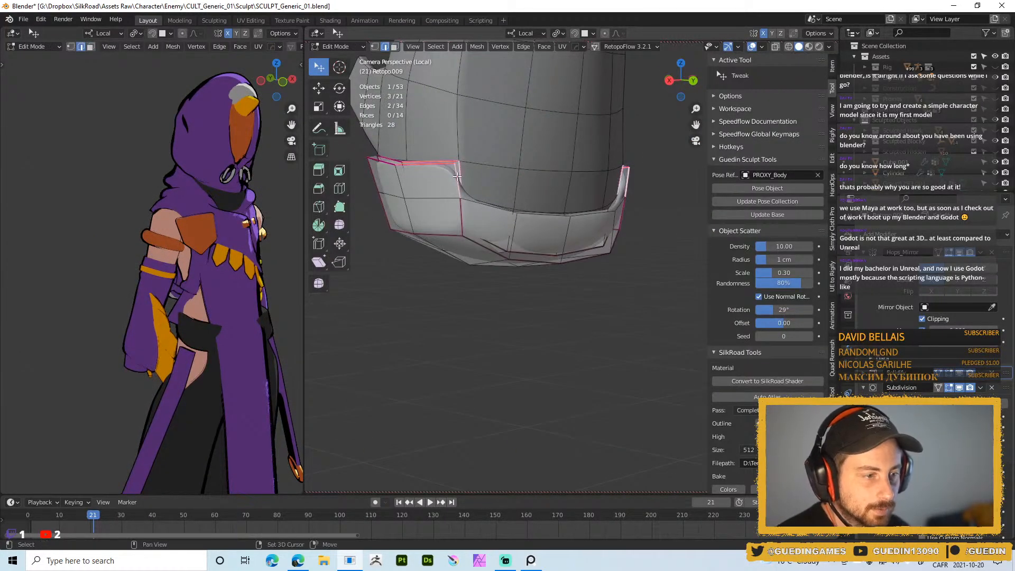
key("shift+e")
left_click(444, 186)
key("shift+e")
left_click(490, 220)
key("shift+e")
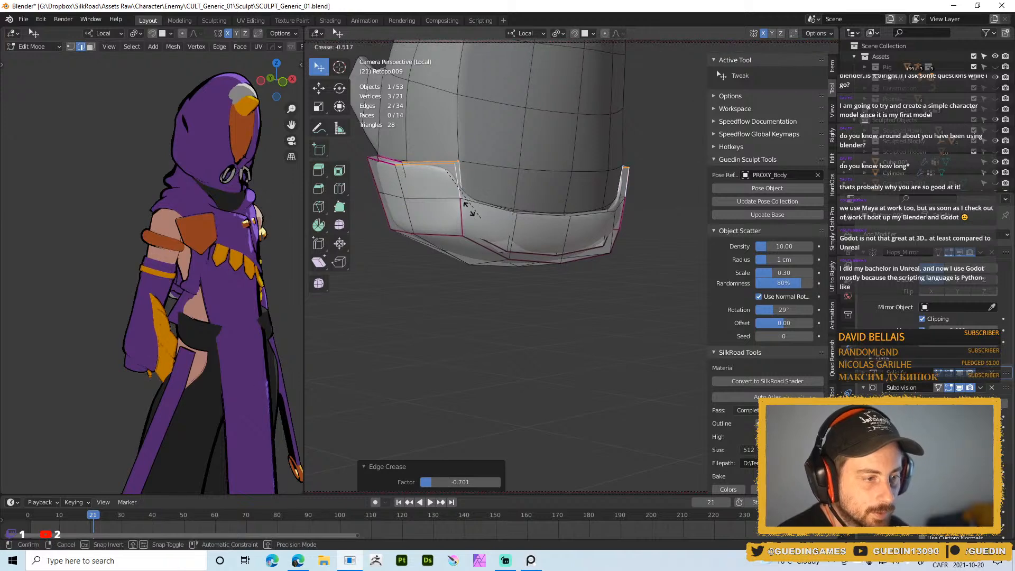
left_click(483, 218)
- Fully crease the shell's upper rim edges along the side and around the front, and return to Object Mode
middle_click_drag(483, 218, 435, 183)
scroll(433, 182, "up", 1)
key("alt+a")
middle_click_drag(459, 151, 476, 208)
left_click(471, 191, "alt")
key("alt+a")
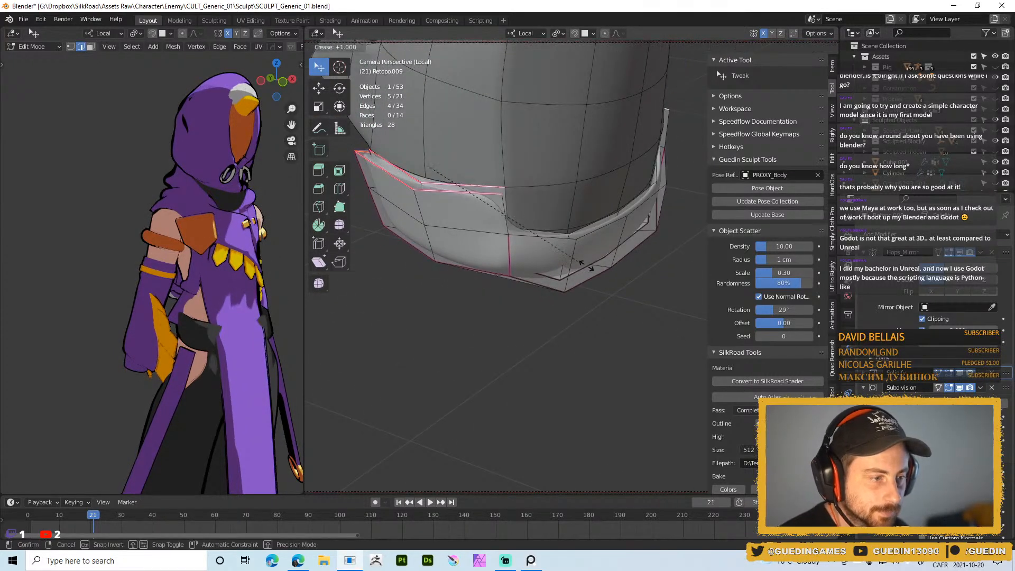
left_click(526, 229)
left_click(591, 233, "alt+shift")
key("shift+e")
left_click(578, 257)
middle_click_drag(523, 267, 481, 206)
key("alt+a")
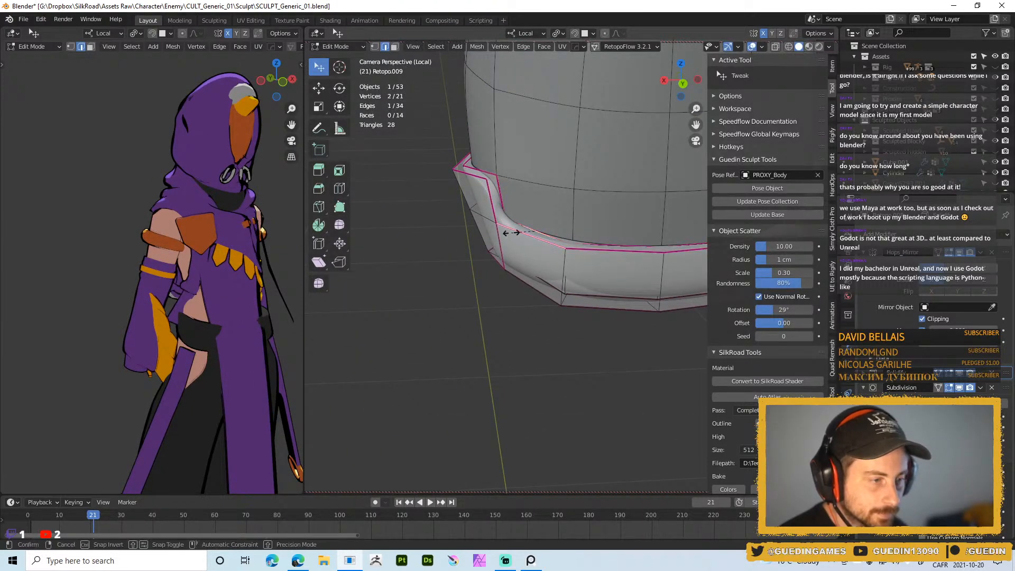
key("Tab")
- Set the base shell's Solidify offset to 0.496
middle_click_drag(540, 236, 490, 300)
key("alt+a")
left_click(500, 267)
key("space")
left_click(473, 275)
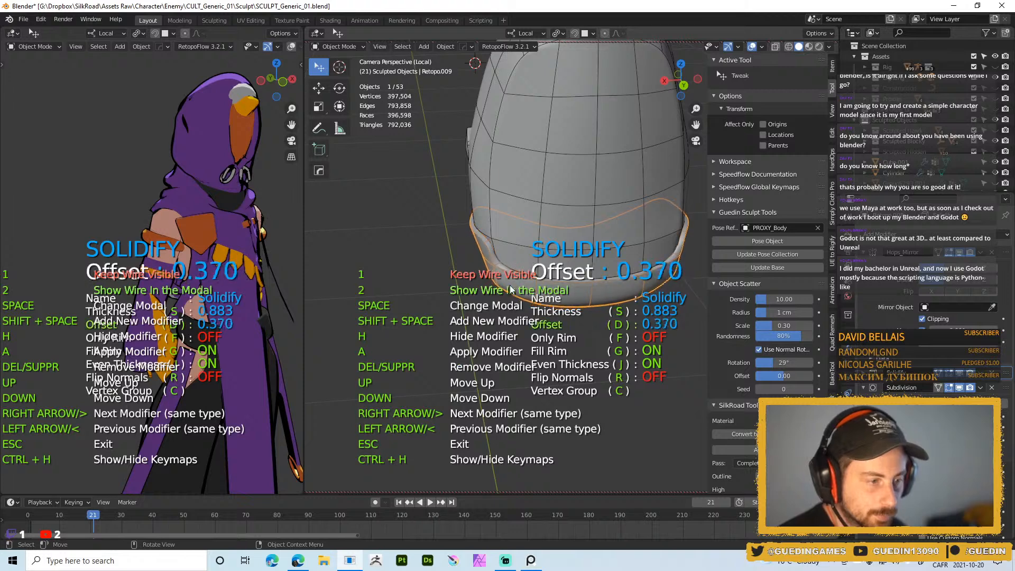
left_click(421, 319)
- Select edges along the shell's front rim in Edit Mode and clear their crease with a value of -1
key("Tab")
scroll(476, 307, "up", 2)
left_click(503, 311, "alt")
middle_click_drag(503, 311, 497, 280)
left_click(491, 273)
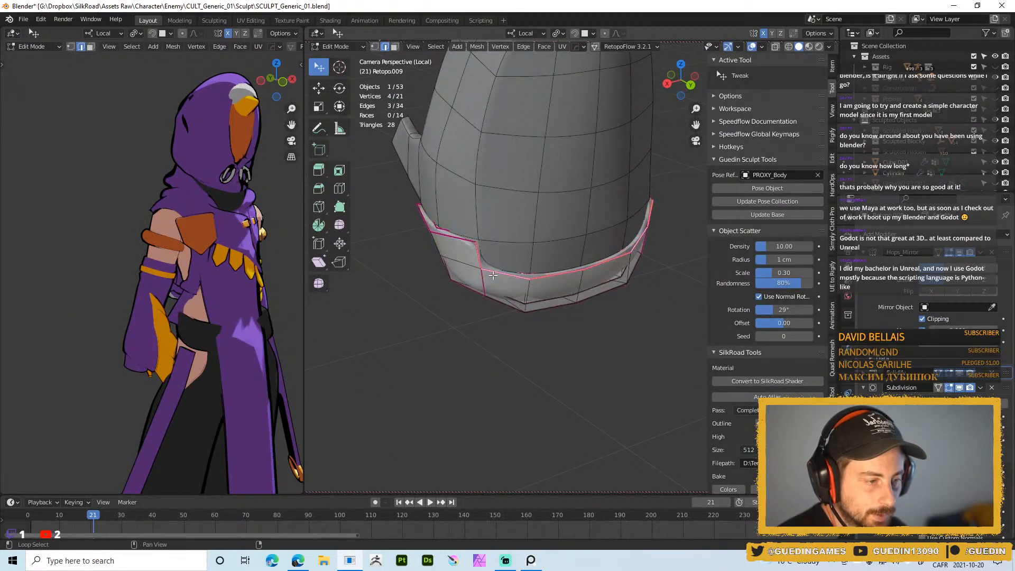
key("shift+e")
type("-1")
key("Return")
left_click(562, 349)
middle_click_drag(520, 291, 589, 281)
- Fully crease the shell's upper rim edge on the strap side and its neighbouring end edges, and leave Edit Mode
key("Tab")
key("Tab")
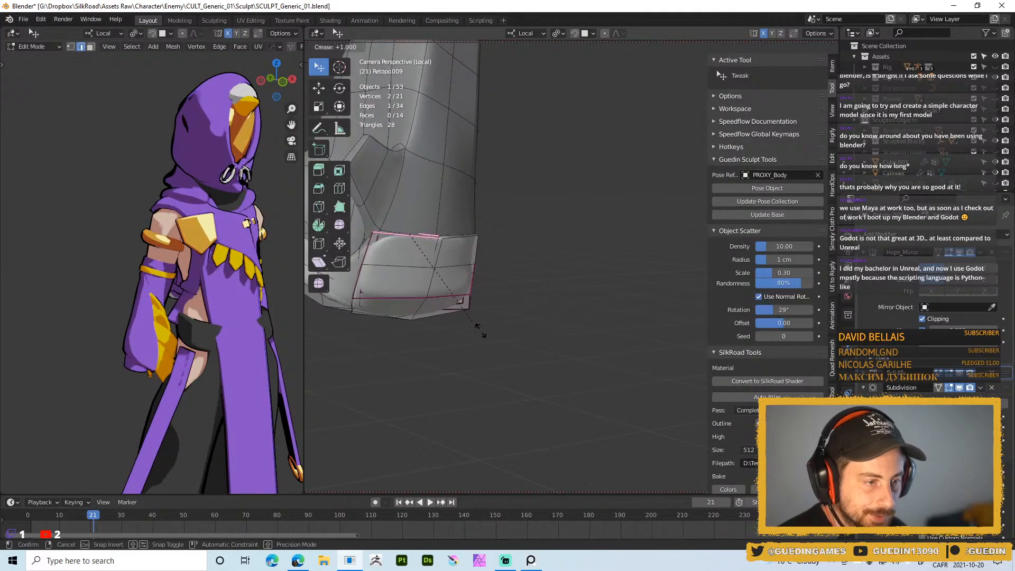
middle_click_drag(488, 341, 489, 263)
left_click(489, 269, "shift")
left_click(489, 257, "shift")
key("shift+e")
left_click(653, 383)
key("alt+a")
middle_click_drag(477, 279, 561, 310)
key("Tab")
- Select the backpack body and hide its wireframe display
scroll(560, 310, "down", 3)
mouse_move(534, 257)
middle_mouse_down()
mouse_move(525, 235)
mouse_move(583, 263)
mouse_move(551, 244)
middle_mouse_up()
left_click(551, 245)
key("z")
left_click(475, 193)
scroll(559, 273, "up", 4)
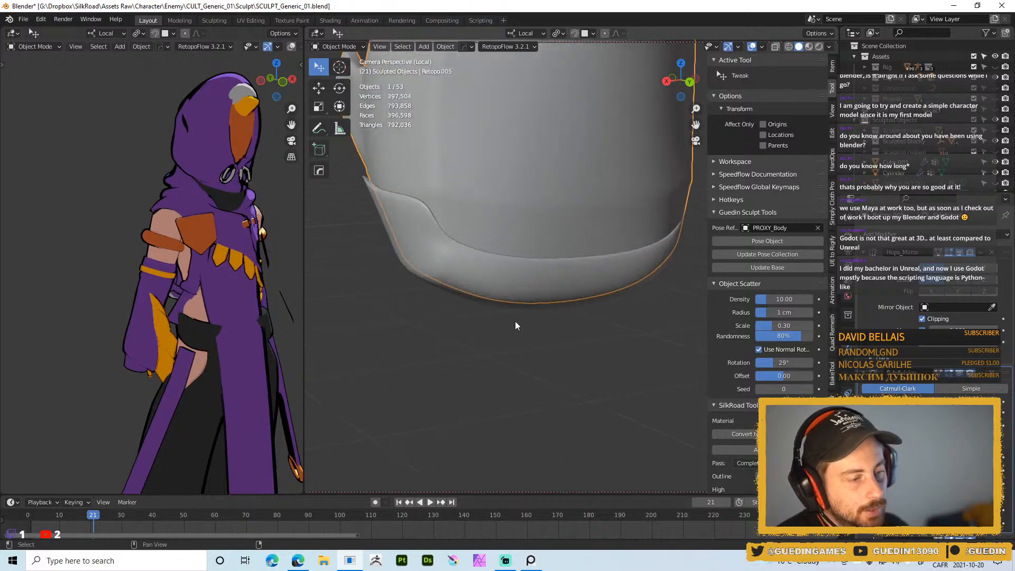
- Fine-tune the base shell's Solidify thickness and offset so it sits slightly proud of the backpack
middle_click_drag(523, 338, 494, 320)
left_click(475, 286)
key("space")
left_click(416, 266)
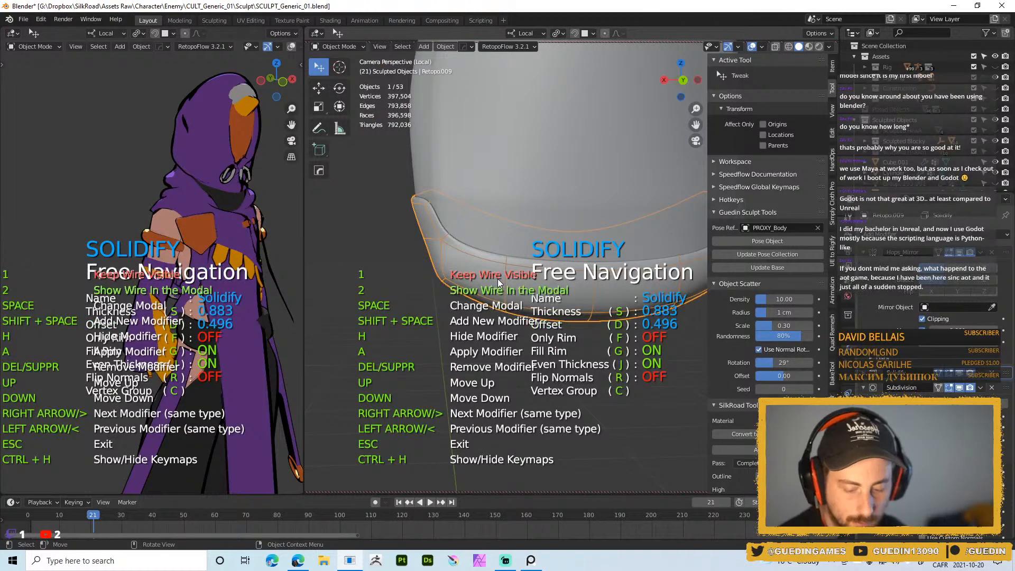
key("s")
left_click(509, 282)
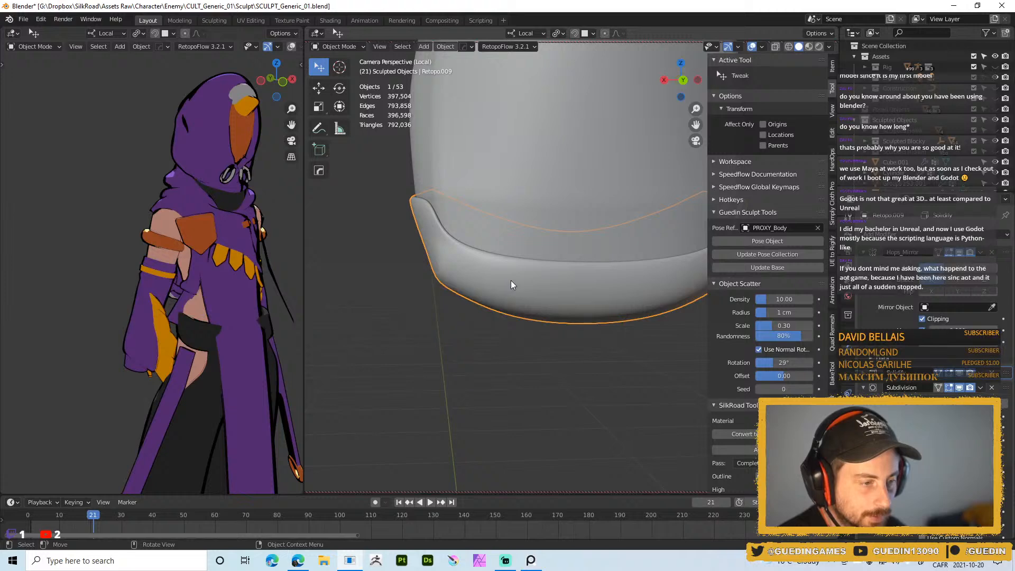
key("space")
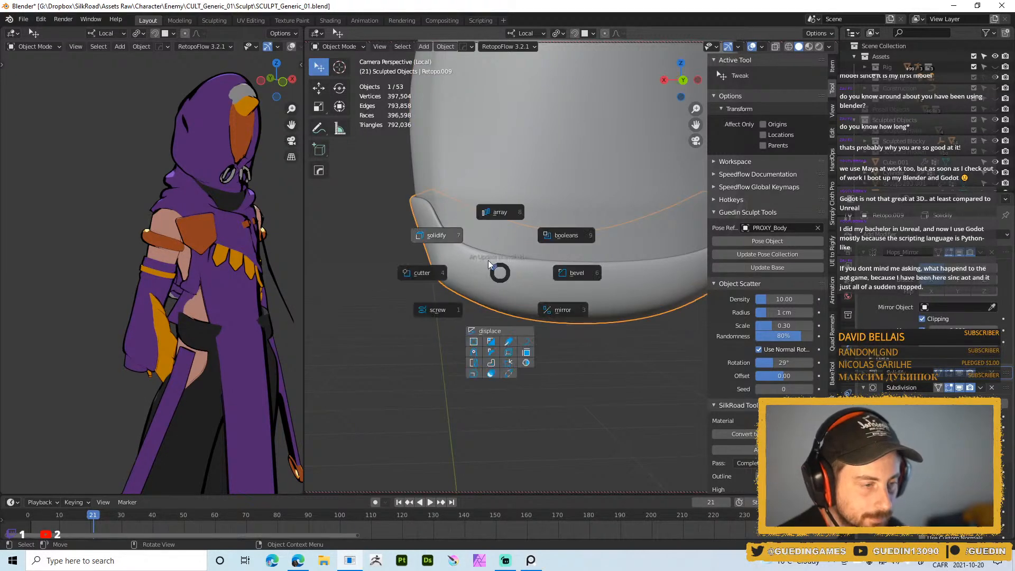
left_click(437, 235)
key("s")
left_click(508, 294)
key("d")
left_click(492, 293)
key("s")
left_click(517, 292)
key("Escape")
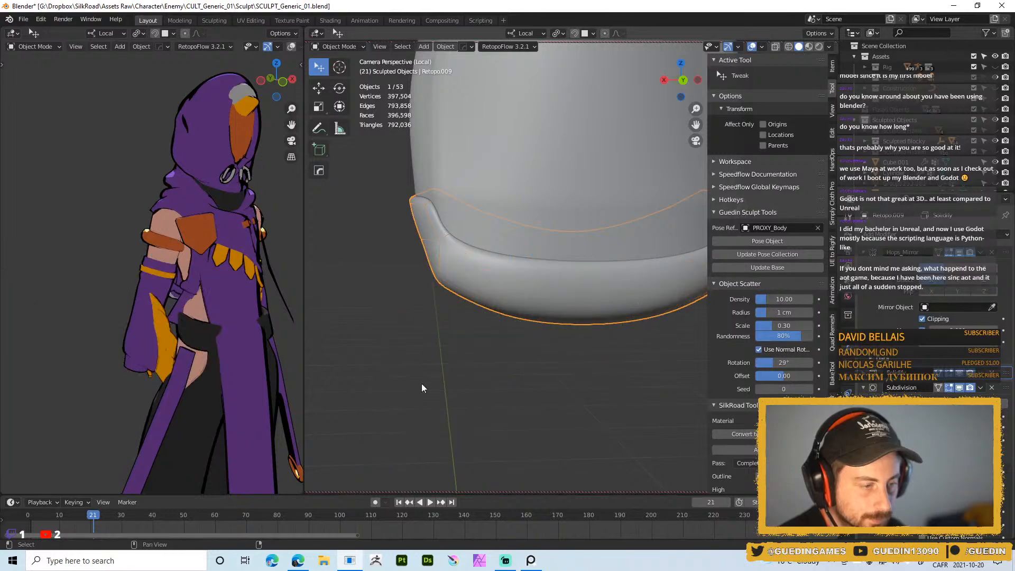
scroll(456, 336, "down", 5)
left_click(474, 223)
middle_click_drag(474, 223, 465, 265)
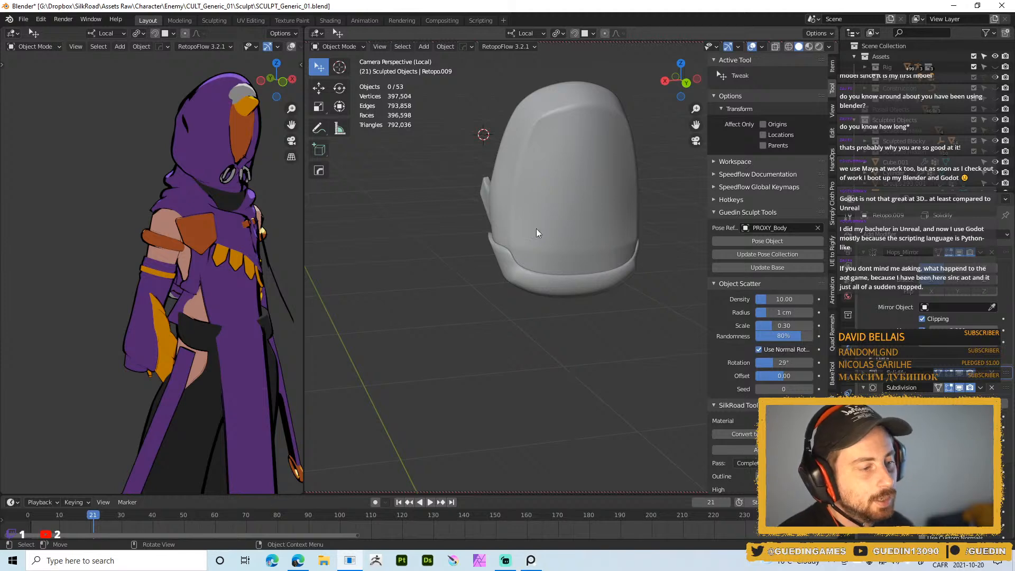
mouse_move(558, 245)
middle_mouse_down()
mouse_move(544, 224)
mouse_move(573, 246)
mouse_move(525, 217)
mouse_move(559, 218)
mouse_move(500, 230)
mouse_move(535, 237)
mouse_move(534, 251)
middle_mouse_up()
key("alt+Tab")
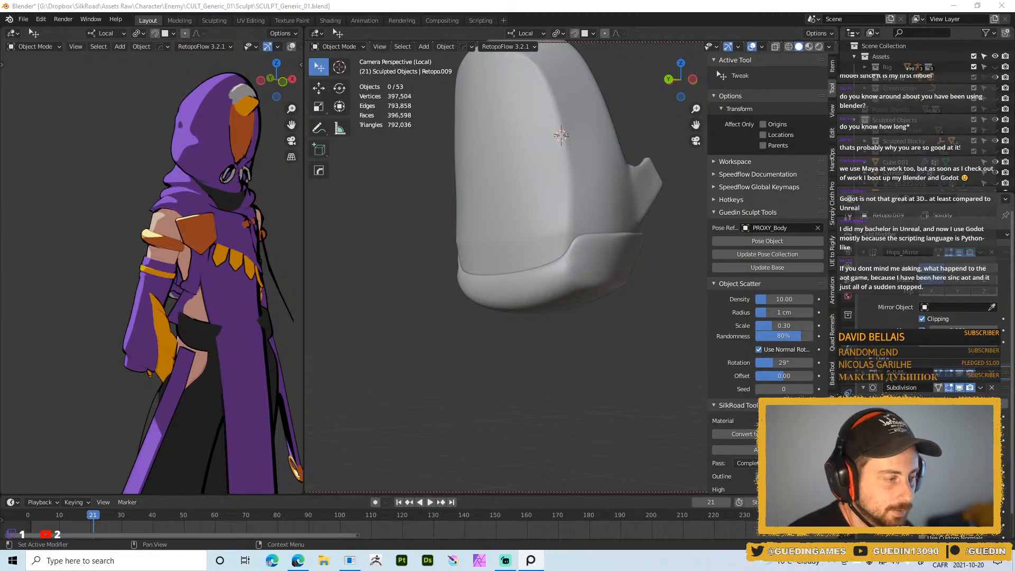
- Enter Edit Mode on the base shell and select the inner corner vertex of its rim step
left_click(576, 273)
middle_click_drag(577, 273, 544, 303)
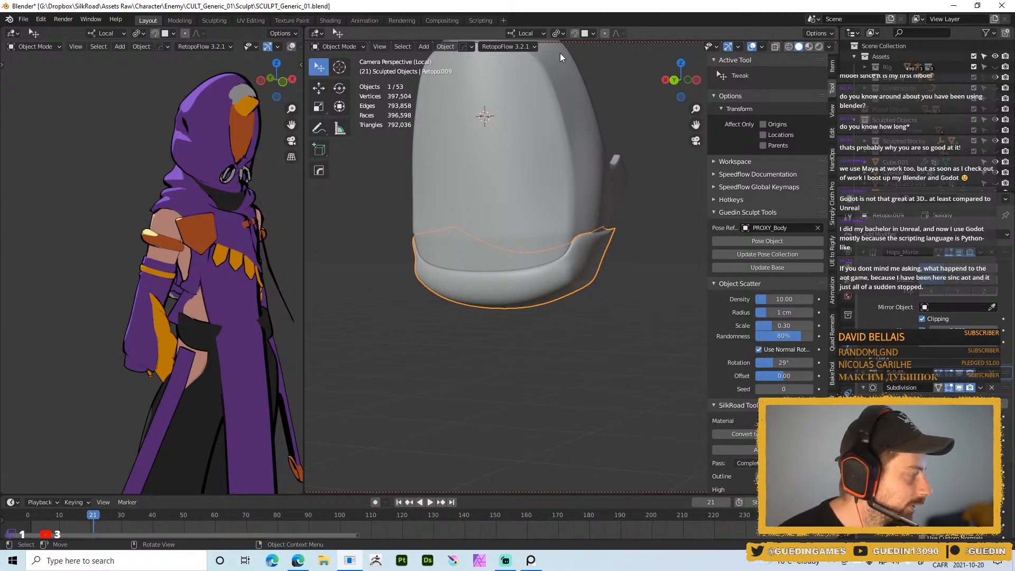
key("Tab")
left_click(570, 259)
scroll(567, 264, "up", 3)
key("e")
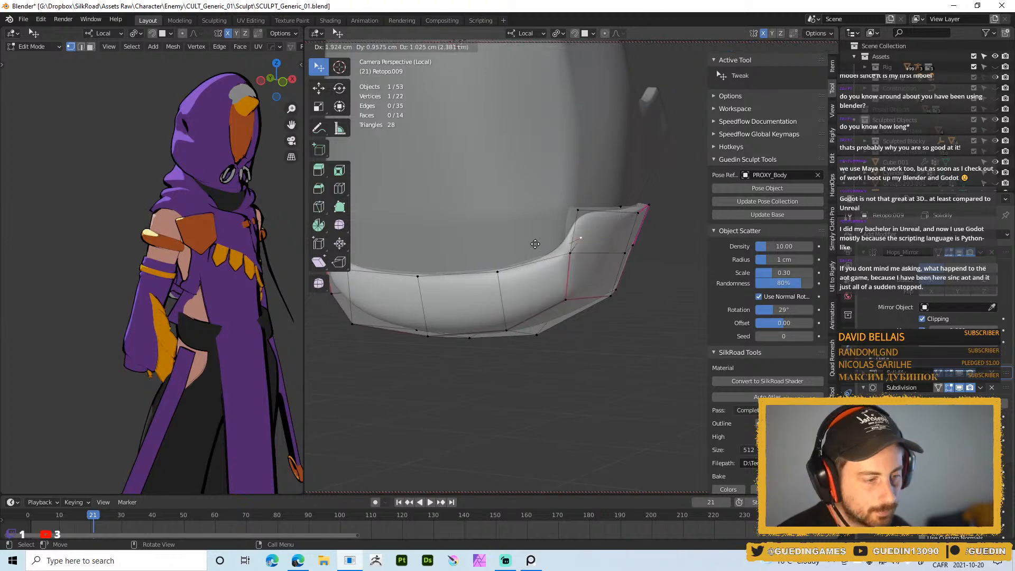
right_click(529, 249)
key("ctrl+z")
- Fill a new quad beside the rim's corner step and position its new vertex along the backpack surface
key("f")
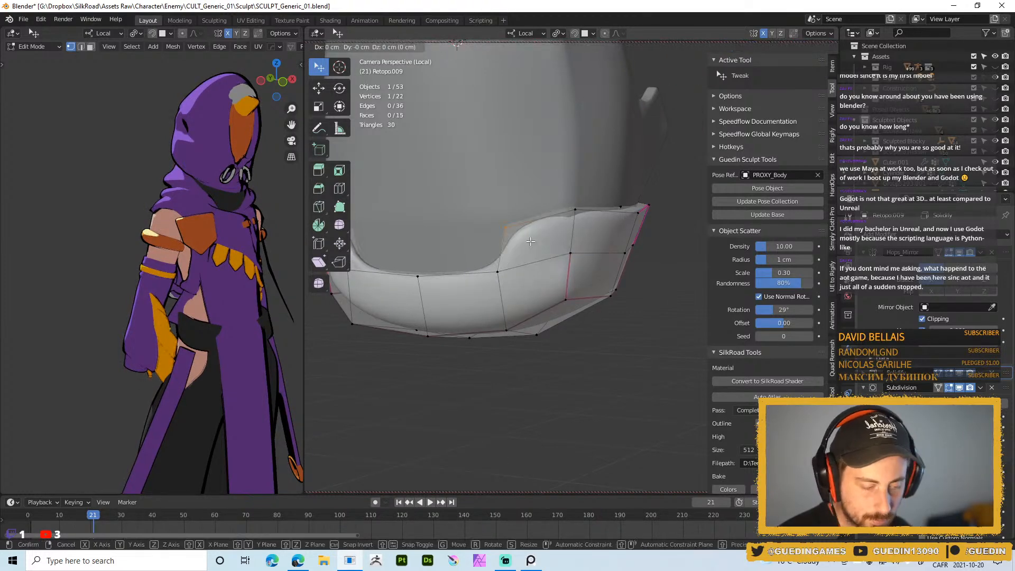
left_click(534, 243)
middle_click_drag(534, 243, 584, 254)
left_click_drag(446, 247, 494, 245)
mouse_move(494, 247)
middle_mouse_down()
mouse_move(571, 255)
mouse_move(514, 244)
middle_mouse_up()
left_click_drag(513, 244, 491, 243)
middle_click_drag(490, 245, 459, 249)
- Fill the remaining gap in the shell's front rim with another quad and adjust the rim vertices
left_click(464, 257)
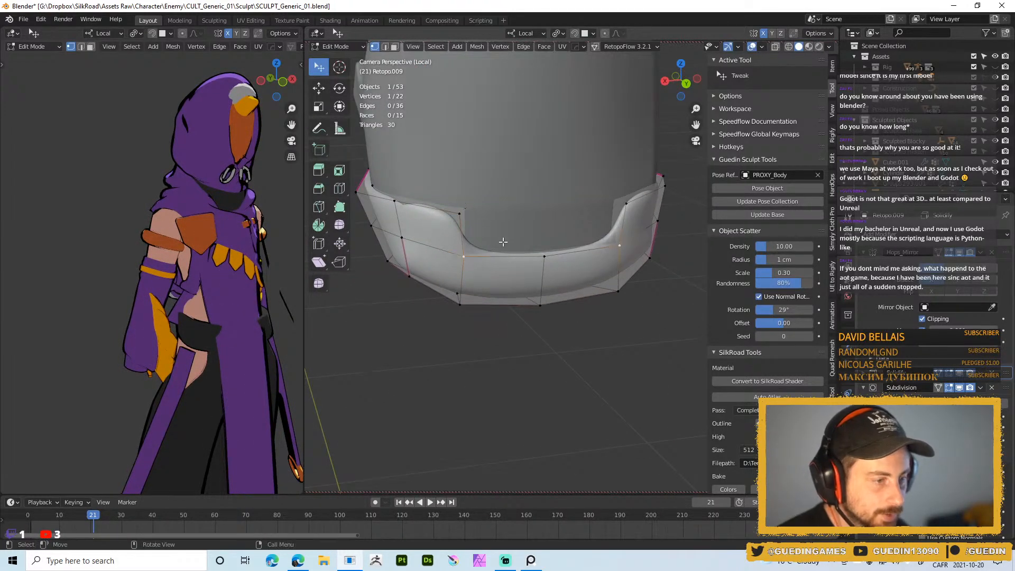
key("f")
left_click(505, 236)
middle_click_drag(544, 208, 624, 230)
left_click_drag(529, 204, 537, 202)
middle_click_drag(523, 222, 449, 236)
key("g")
left_click(438, 229)
- Adjust the crease of the vertical edge running up to the rim at the shell's side corner
key("2")
left_click(445, 238)
key("shift+e")
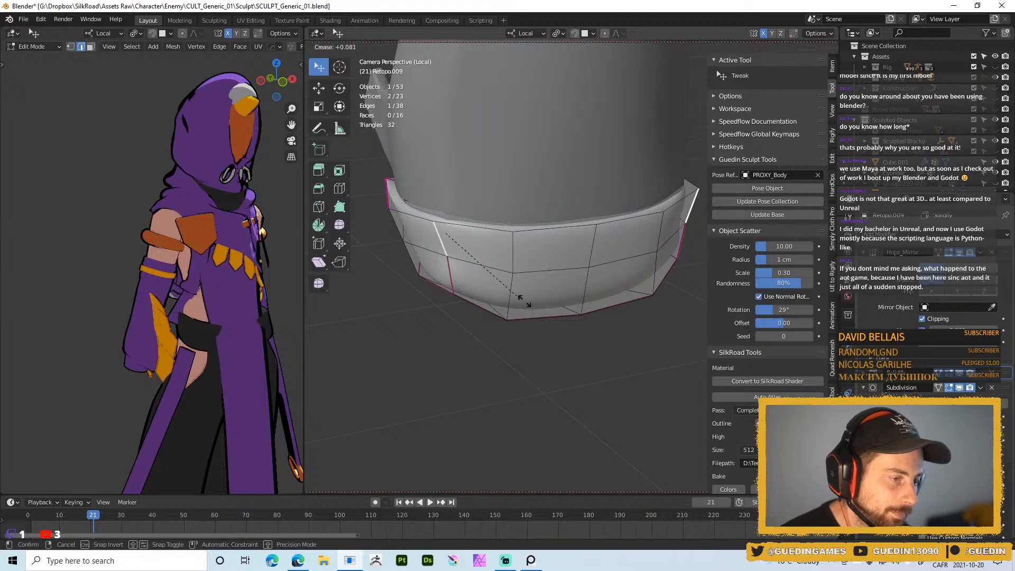
left_click(524, 300)
middle_click_drag(523, 301, 503, 288)
key("shift+e")
left_click(506, 264)
- Nudge the rim vertex at the shell's side corner into line and return to Object Mode
key("1")
left_click(444, 216)
key("g")
left_click(447, 220)
middle_click_drag(452, 252, 488, 140)
key("Tab")
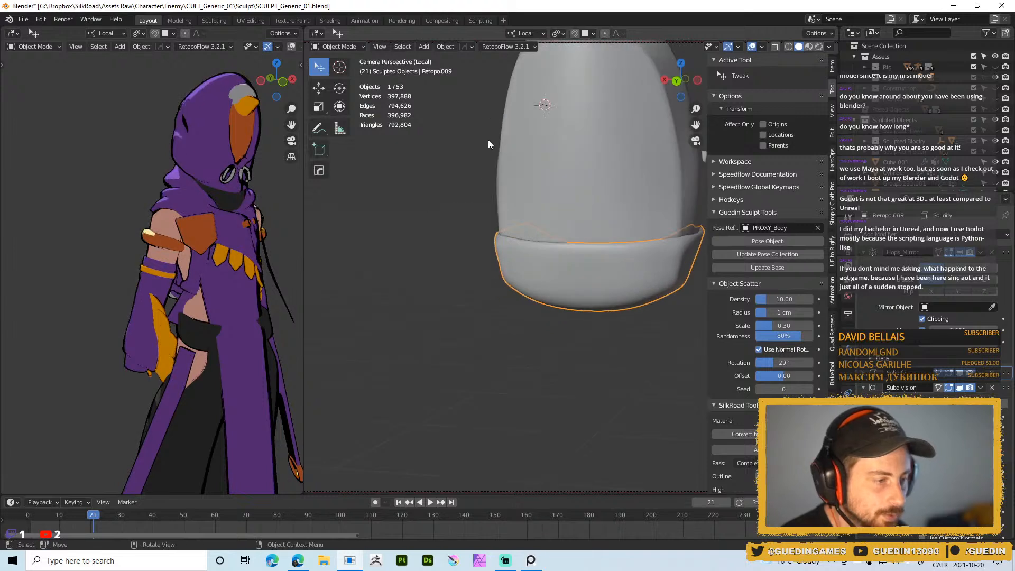
middle_click_drag(493, 243, 480, 131)
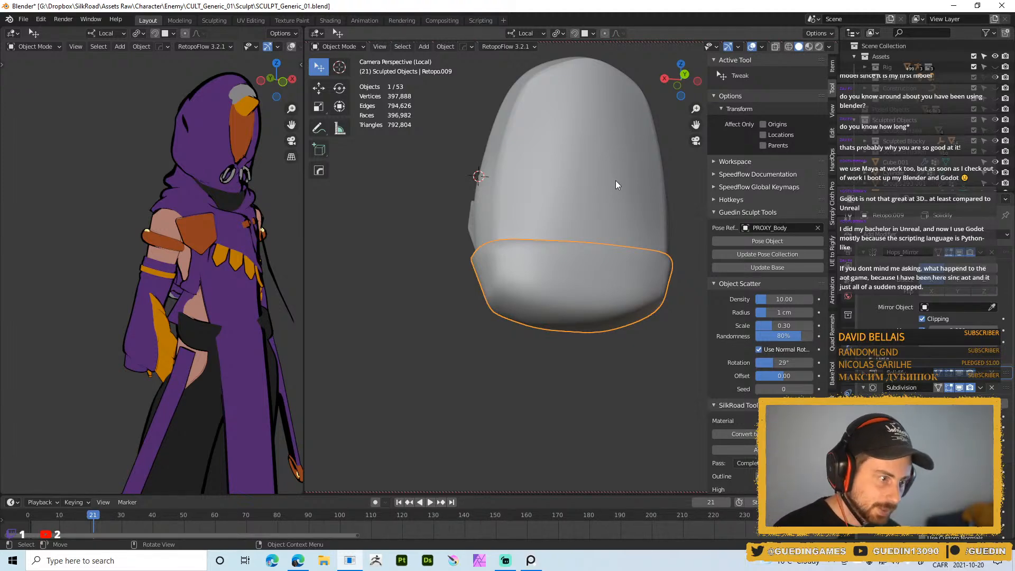
- Switch the base shell to Sculpt Mode and reshape its underside with the Grab brush, setting the radius to 96 px
key("ctrl+Tab")
middle_click_drag(567, 305, 557, 310)
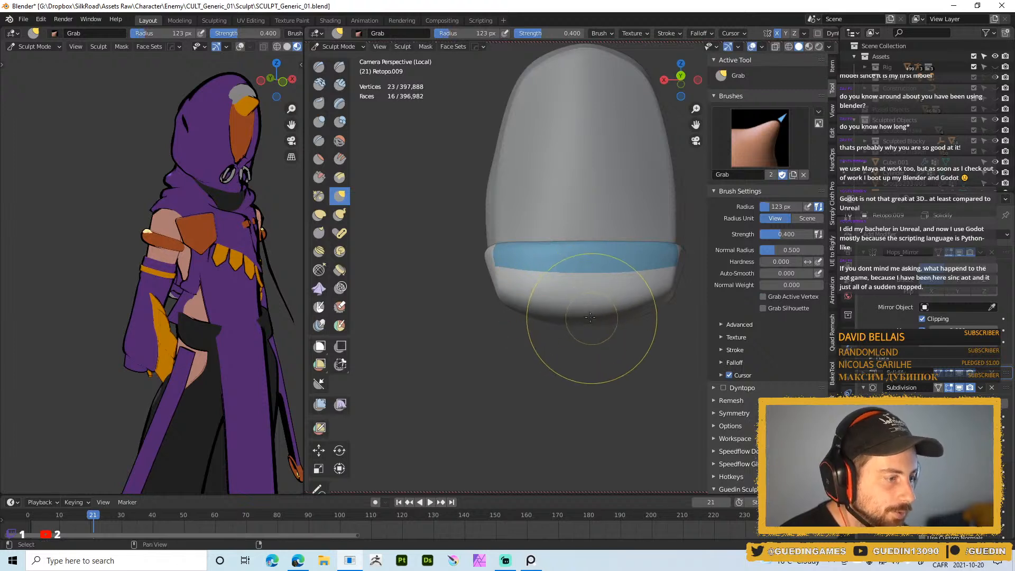
middle_click_drag(591, 346, 595, 324)
mouse_move(594, 325)
left_mouse_down()
mouse_move(618, 325)
mouse_move(620, 316)
left_mouse_up()
mouse_move(619, 316)
middle_mouse_down()
mouse_move(618, 328)
mouse_move(594, 302)
mouse_move(606, 328)
mouse_move(560, 344)
middle_mouse_up()
key("f")
left_click(604, 329)
mouse_move(560, 344)
left_mouse_down()
mouse_move(598, 322)
mouse_move(608, 331)
left_mouse_up()
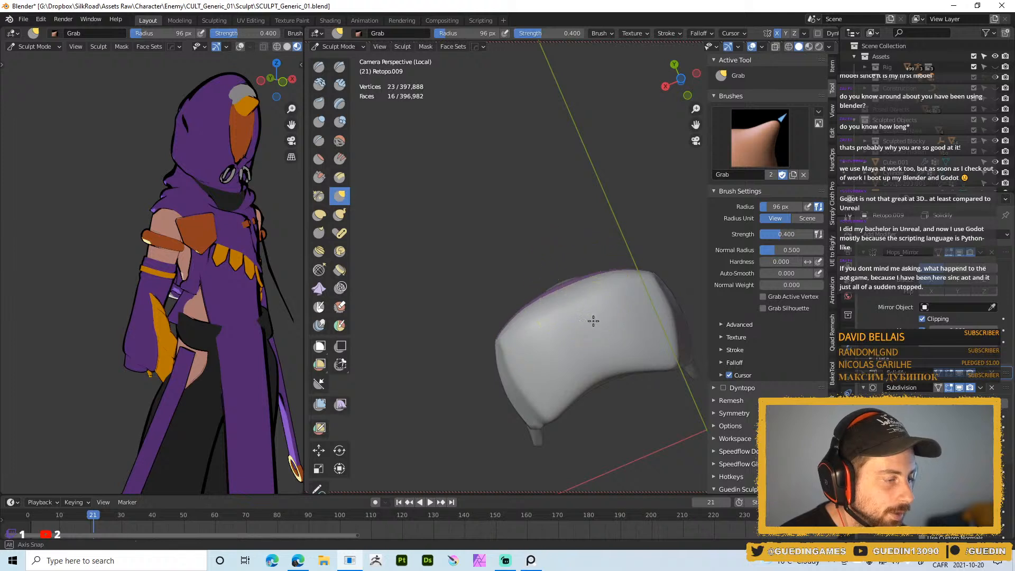
- In Edit Mode, shift the middle vertex of the shell's corner edge about 0.29 cm in X and -0.17 cm in Z, and resume sculpting
middle_click_drag(592, 309, 569, 335)
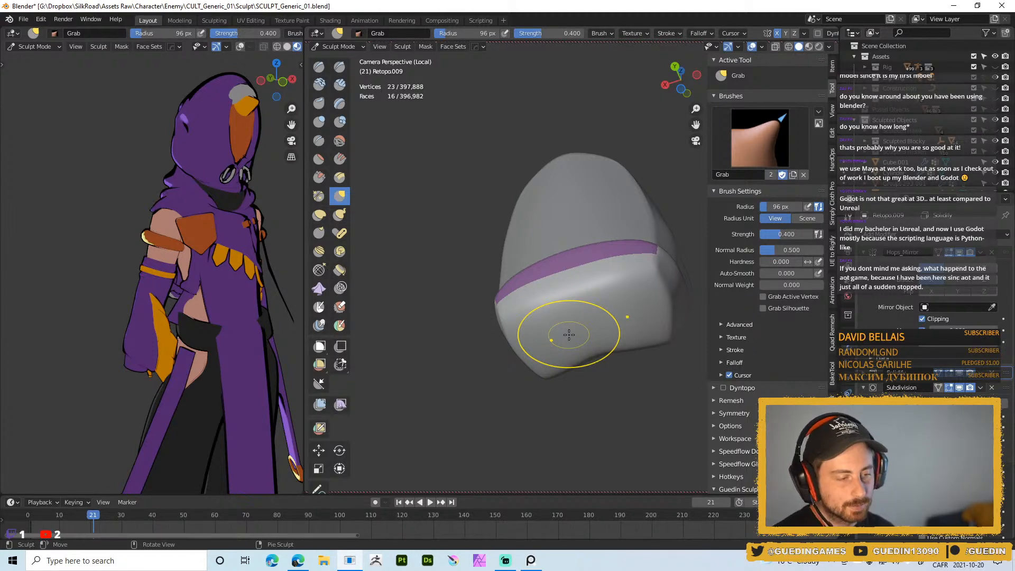
middle_click_drag(574, 318, 567, 258)
mouse_move(555, 356)
middle_mouse_down()
mouse_move(542, 282)
mouse_move(538, 338)
mouse_move(524, 243)
mouse_move(505, 244)
middle_mouse_up()
key("Tab")
left_click_drag(505, 243, 500, 239)
middle_click_drag(500, 239, 522, 219)
left_click_drag(557, 300, 559, 301)
mouse_move(559, 302)
left_mouse_down("alt")
mouse_move(601, 263)
mouse_move(551, 230)
left_mouse_up("alt")
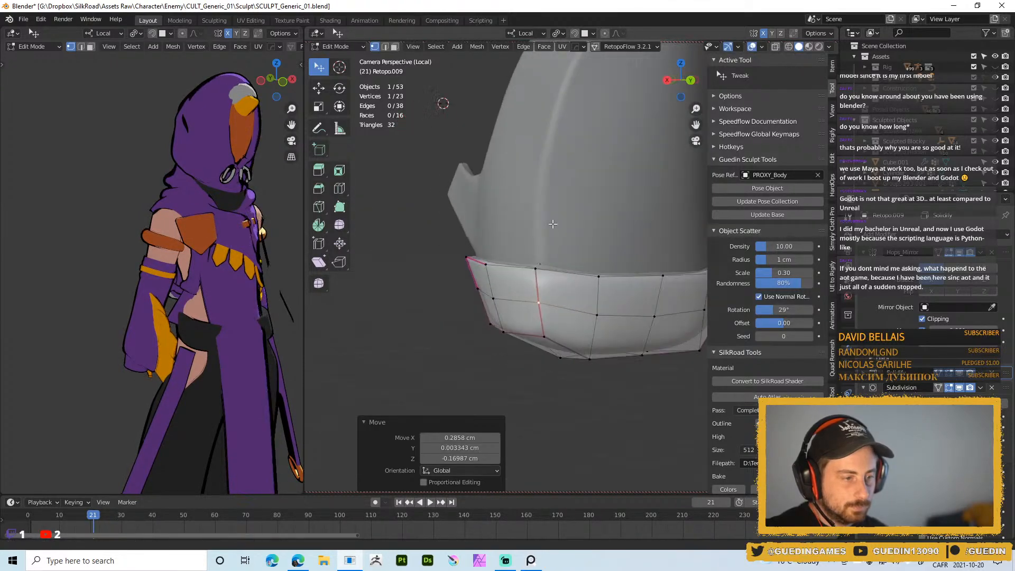
key("Tab")
- Switch sculpting to the backpack body and reduce the Grab brush radius to 61 px
middle_click_drag(554, 261, 612, 318)
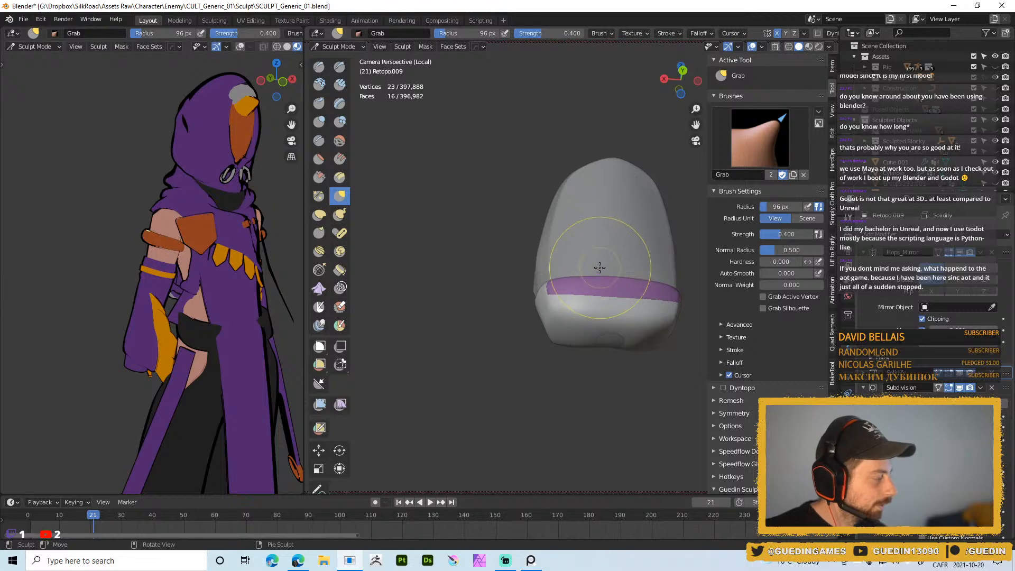
key("alt+q")
middle_click_drag(608, 339, 610, 302)
key("f")
left_click(603, 344)
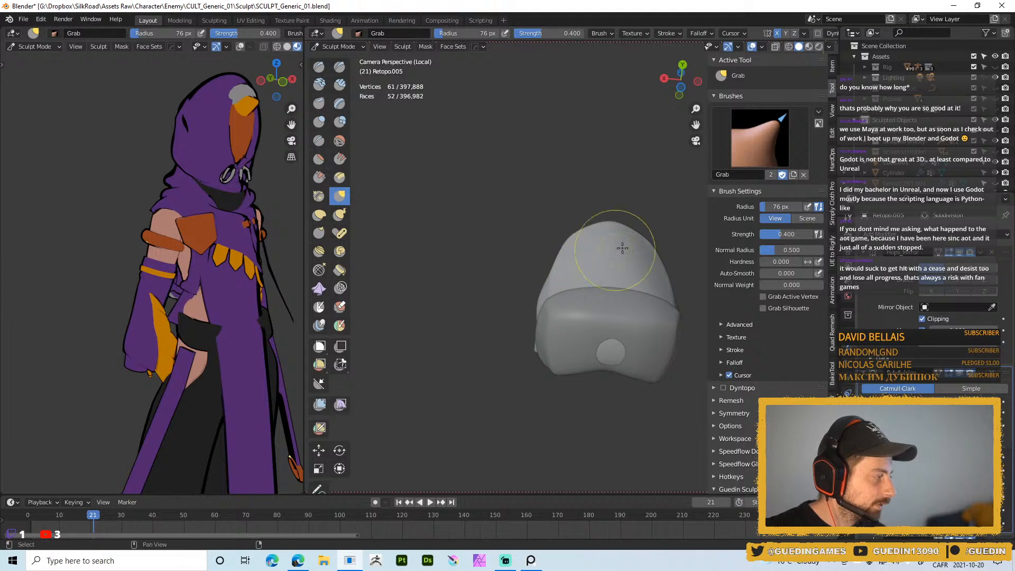
mouse_move(608, 356)
middle_mouse_down()
mouse_move(578, 267)
mouse_move(582, 278)
mouse_move(547, 291)
mouse_move(594, 265)
mouse_move(612, 216)
middle_mouse_up()
key("f")
left_click(590, 280)
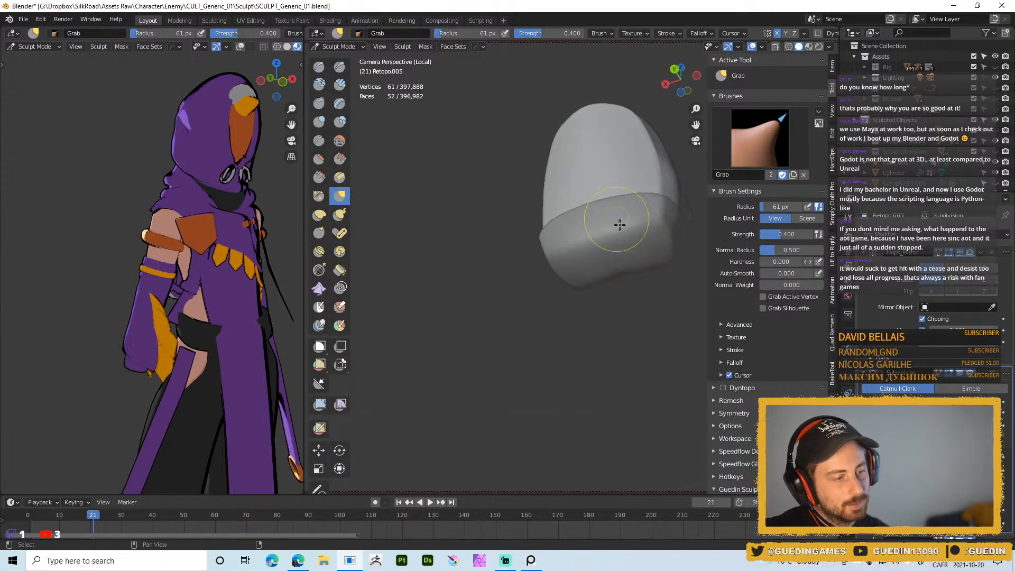
- Switch sculpting back to the base shell and shape its underside with the Grab brush, enlarging the radius to 78 px
middle_click_drag(628, 260, 618, 238)
key("d")
left_click_drag(634, 253, 620, 269)
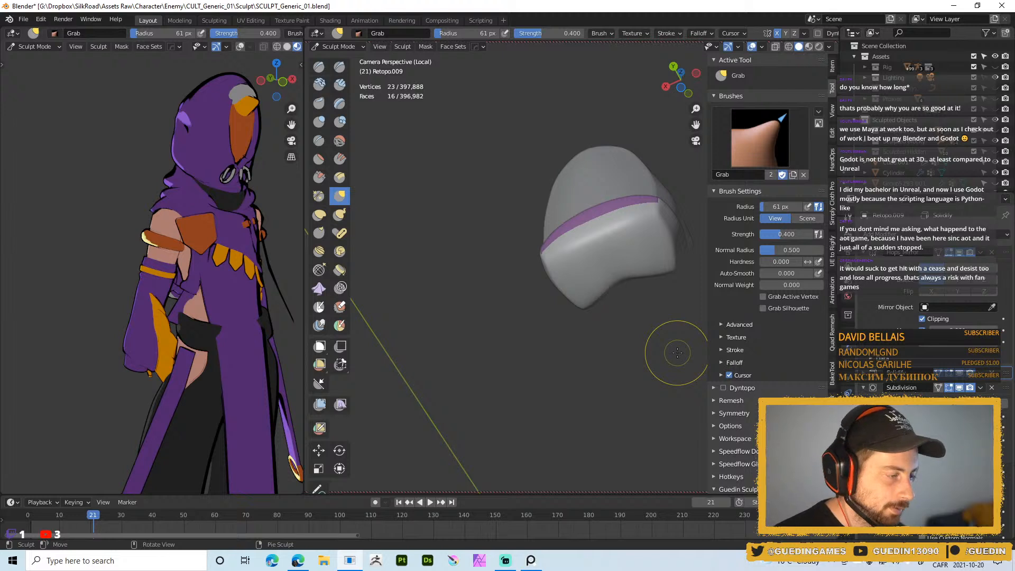
middle_click_drag(596, 235, 598, 254)
key("f")
left_click(639, 249)
mouse_move(614, 245)
left_mouse_down()
mouse_move(602, 244)
mouse_move(598, 212)
mouse_move(598, 249)
left_mouse_up()
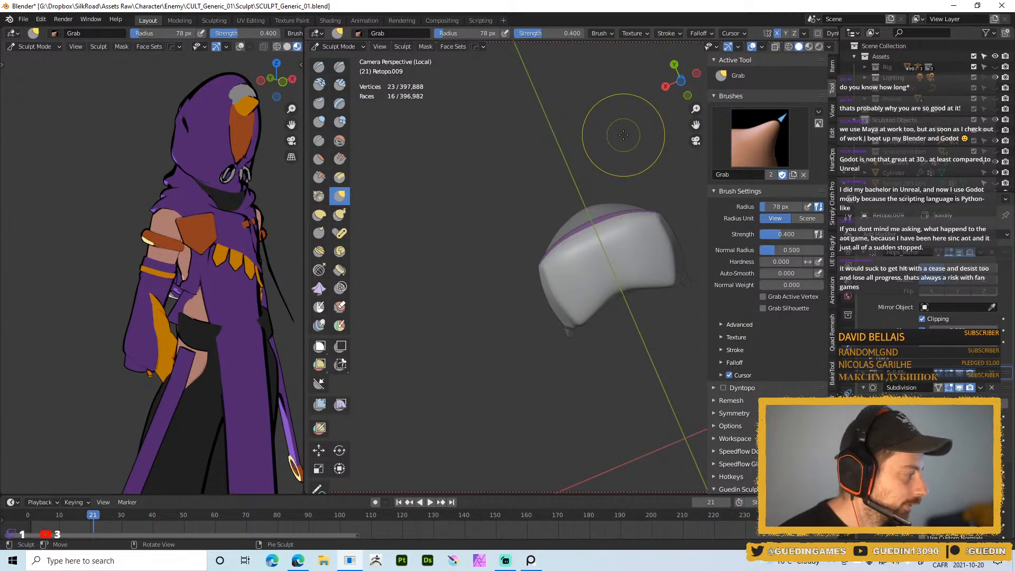
middle_click_drag(578, 243, 625, 246)
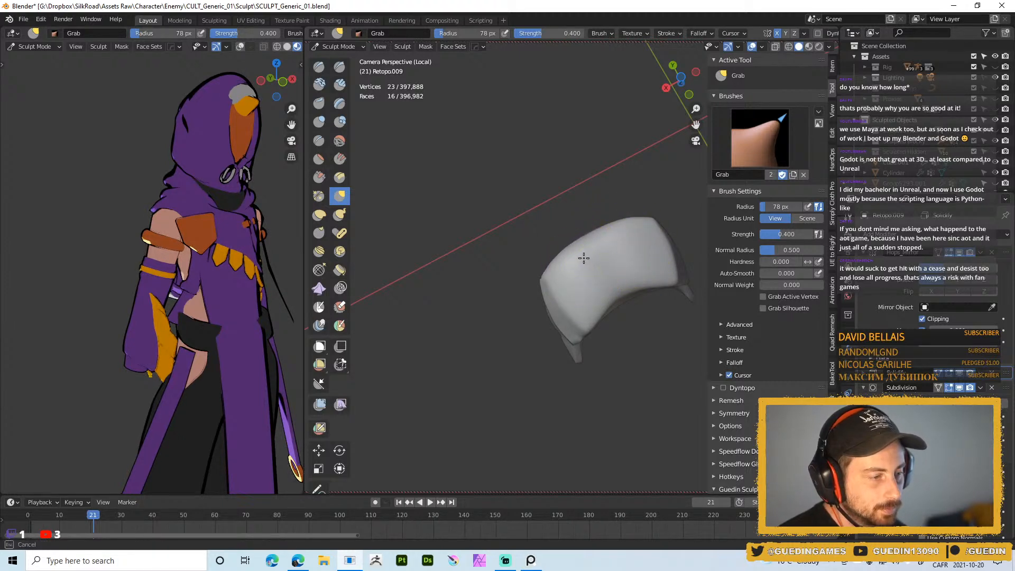
- In Edit Mode, adjust the geometry on the base shell's underside and select the four faces spanning that underside
mouse_move(641, 175)
middle_mouse_down()
mouse_move(608, 324)
mouse_move(611, 243)
mouse_move(593, 267)
mouse_move(608, 263)
mouse_move(603, 231)
middle_mouse_up()
key("Tab")
key("alt+s")
left_click(619, 243)
left_click_drag(600, 230, 594, 219)
middle_click_drag(594, 222, 587, 244)
key("3")
left_click(576, 263)
left_click(608, 271, "ctrl+shift")
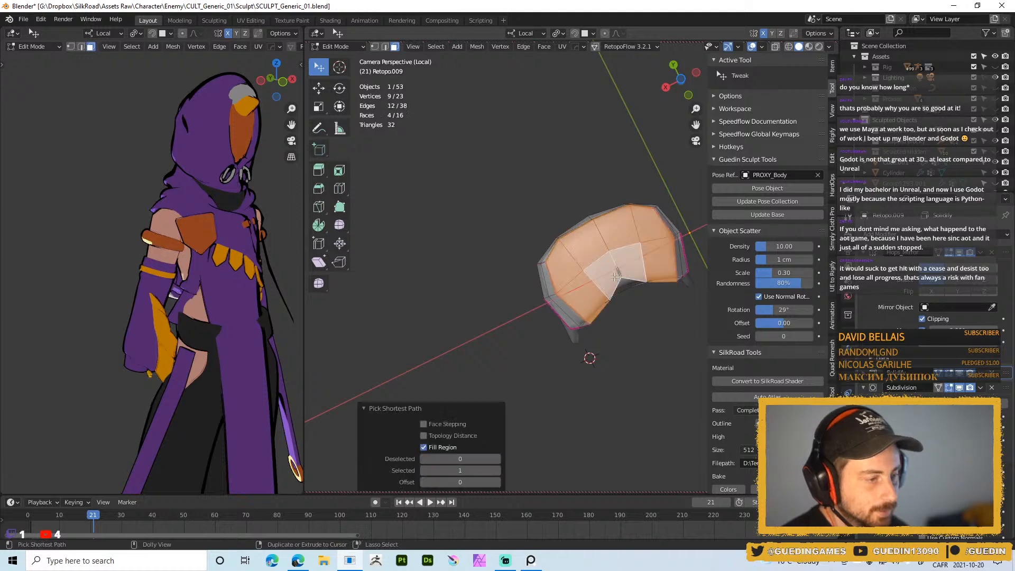
key("shift+q")
left_click(667, 307)
middle_click_drag(651, 310, 610, 351)
key("ctrl+z")
- Scale the base shell's selected underside faces along Z and return to Object Mode
middle_click_drag(612, 308, 637, 301)
key("s")
key("z")
left_click(608, 290)
left_click(608, 291)
key("Tab")
key("ctrl+Tab")
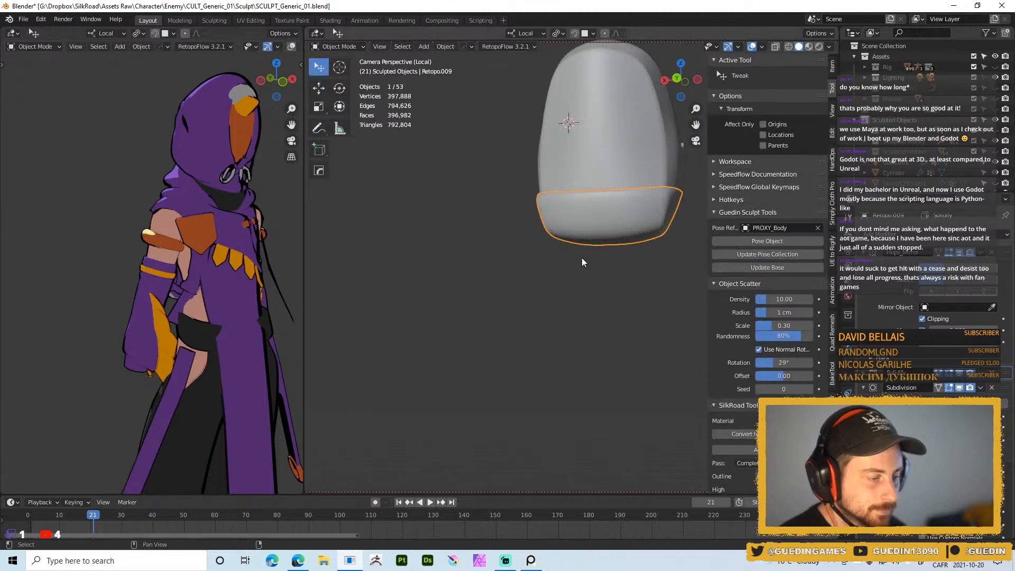
scroll(574, 267, "down", 1)
left_click(573, 268)
middle_click_drag(605, 230, 586, 318)
- Select the backpack body's front panel faces in Edit Mode and separate them into their own object
left_click(576, 215)
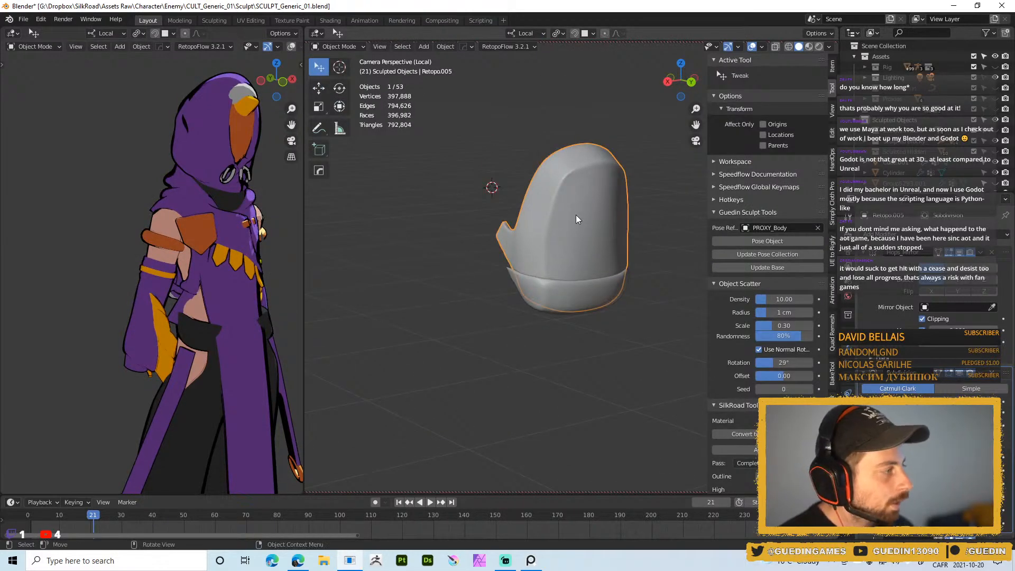
middle_click_drag(576, 215, 605, 220)
key("Tab")
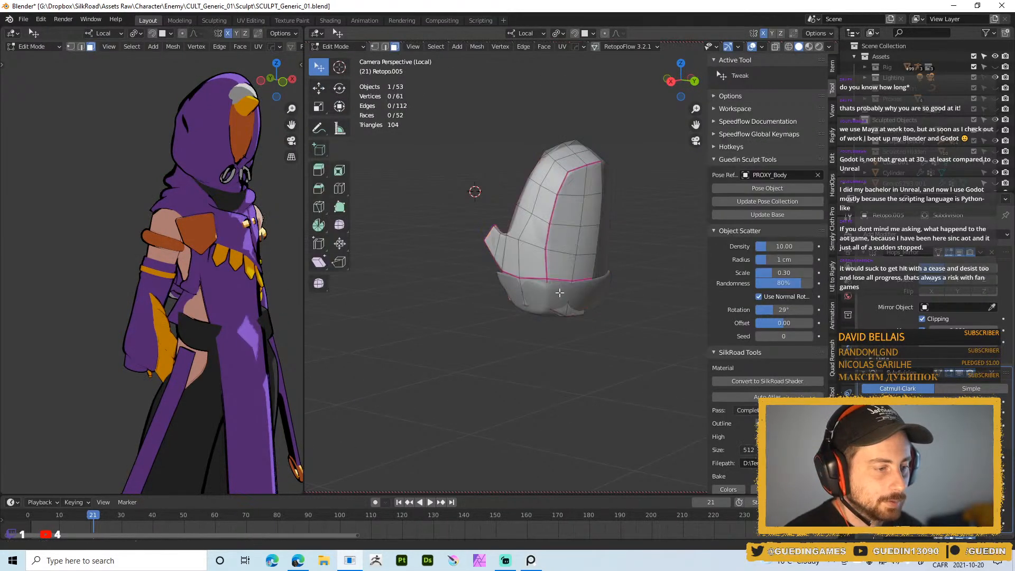
scroll(563, 282, "up", 2)
middle_click_drag(586, 324, 579, 317)
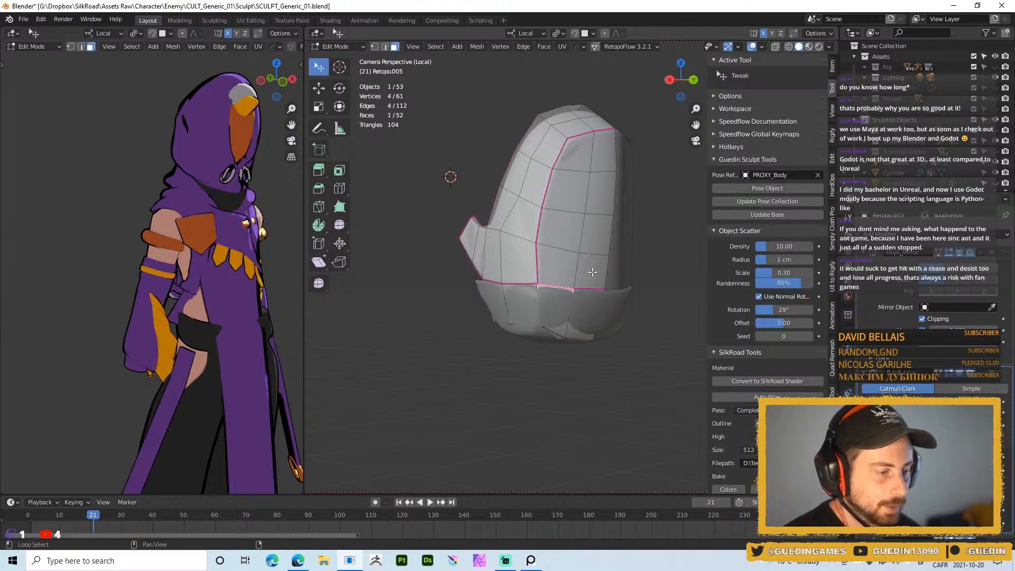
key("alt+z")
left_click(609, 159, "ctrl+shift")
middle_click_drag(608, 159, 573, 264)
key("p")
left_click(573, 264)
key("Tab")
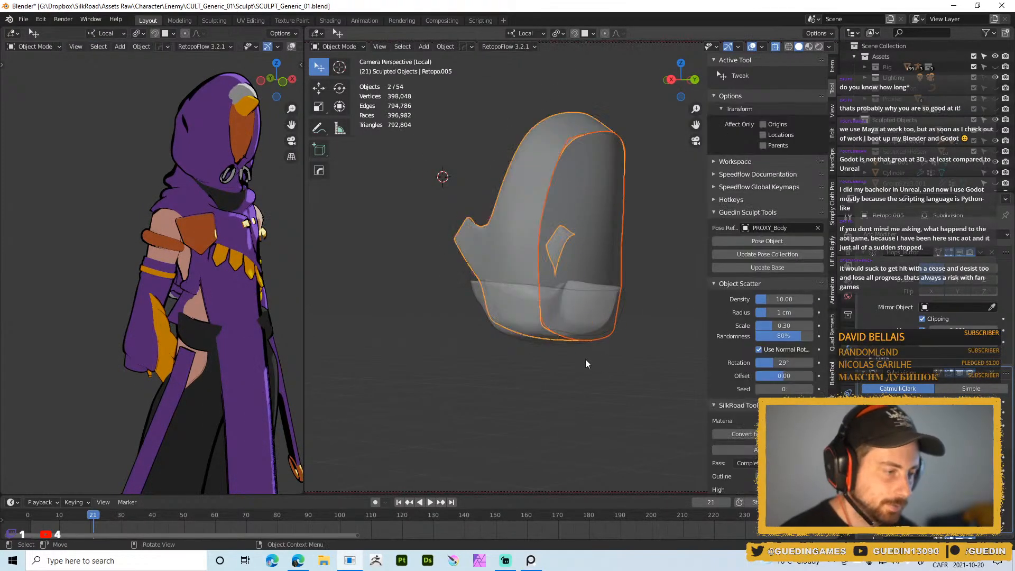
- Reduce the crease on the two edges at the separated panel's upper corner, first by 0.467 and a second time
middle_click_drag(585, 360, 569, 344)
scroll(565, 259, "down", 2)
key("alt+z")
middle_click_drag(565, 259, 503, 272)
left_click(590, 209)
key("Tab")
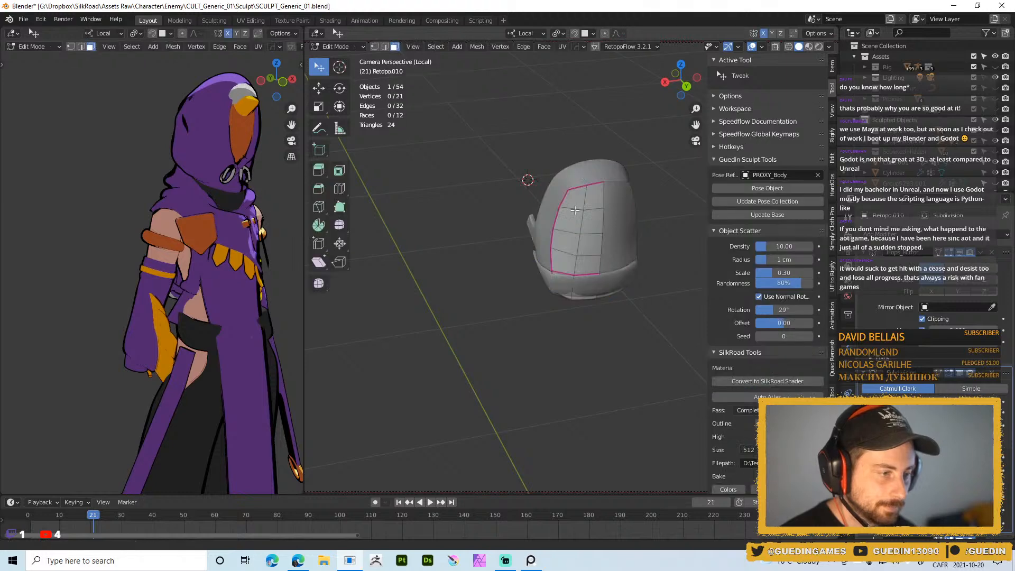
scroll(566, 156, "up", 2)
key("2")
key("shift+e")
left_click(585, 185)
key("shift+e")
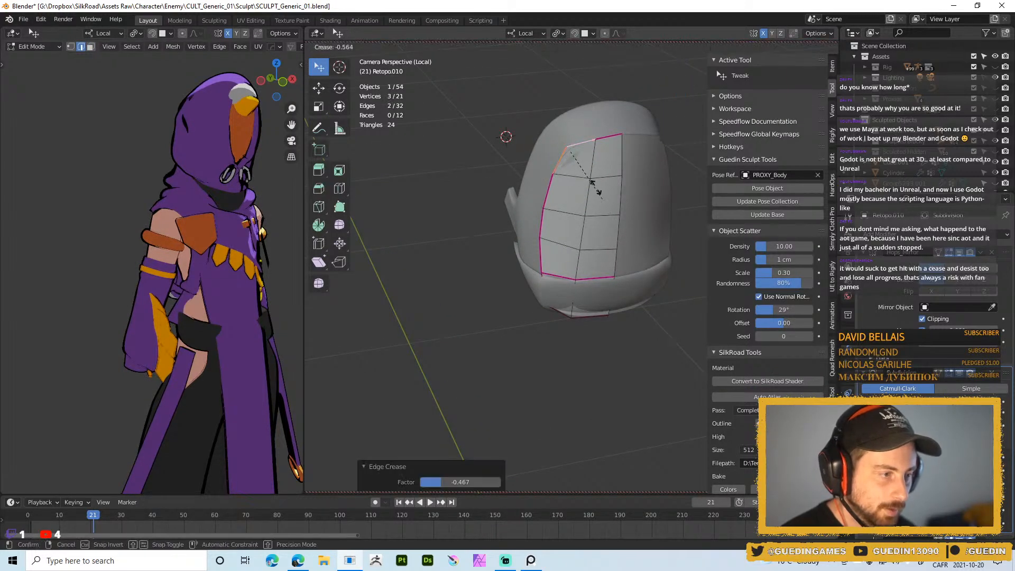
left_click(601, 197)
key("Tab")
left_click(579, 113)
middle_click_drag(590, 185, 630, 178)
key("Tab")
key("Tab")
scroll(599, 145, "up", 1)
- Add a Solidify modifier to the separated front panel and adjust its offset and thickness
left_click(598, 157)
key("space")
left_click(561, 142)
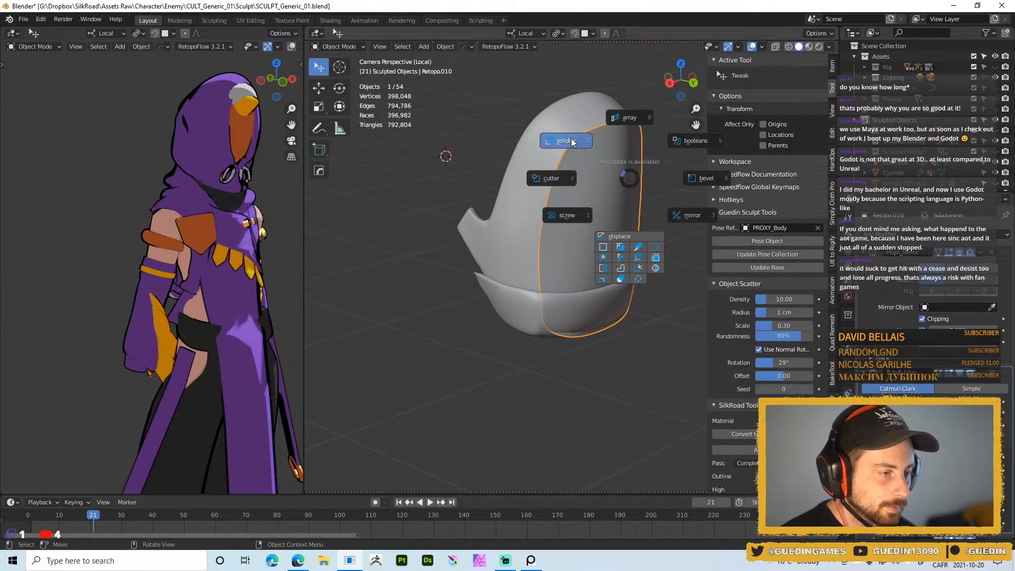
mouse_move(639, 196)
middle_mouse_down()
mouse_move(672, 217)
mouse_move(557, 157)
mouse_move(652, 215)
middle_mouse_up()
key("d")
left_click(456, 214)
key("s")
left_click(630, 216)
key("Escape")
right_click(646, 236)
left_click(645, 236)
scroll(622, 256, "up", 4)
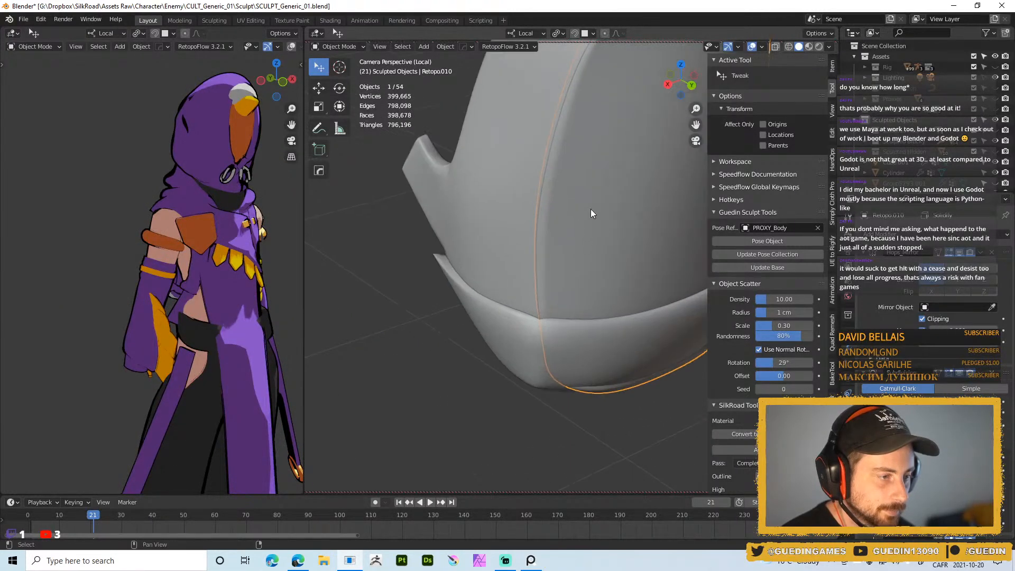
- Add a Solidify modifier to the backpack body with a thickness of 1.603 and an offset of -0.999
middle_click_drag(591, 220, 580, 192)
scroll(581, 192, "down", 4)
left_click(565, 127)
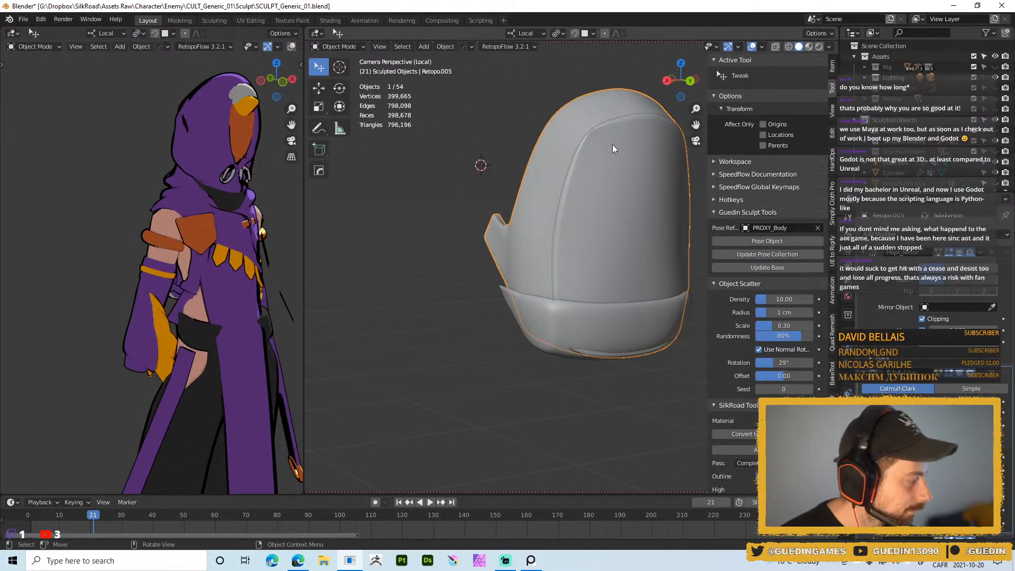
middle_click_drag(613, 144, 608, 155)
key("space")
left_click(544, 118)
left_click(662, 205)
key("d")
left_click(378, 237)
key("s")
left_click(616, 181)
key("Escape")
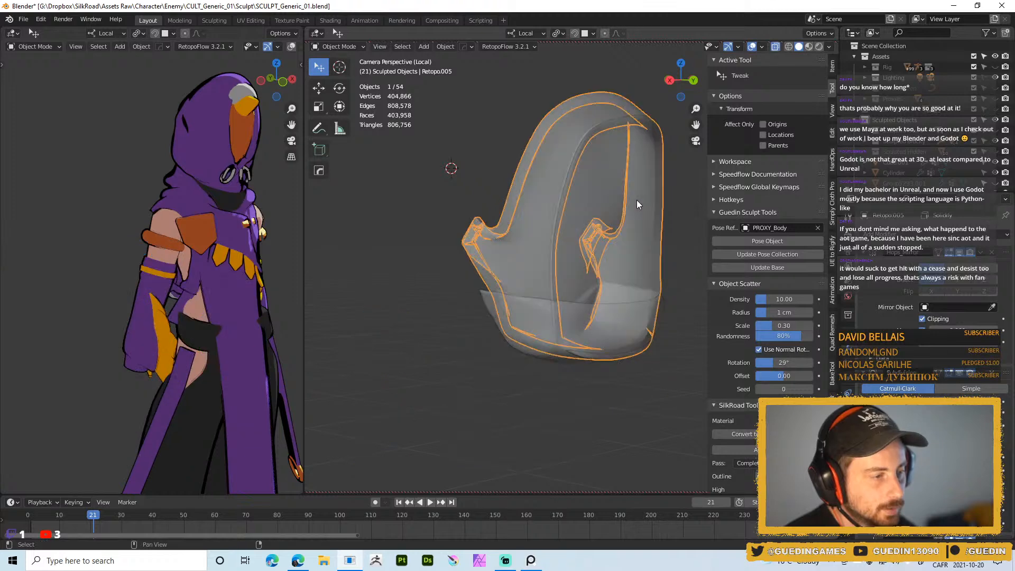
key("space")
left_click(588, 153)
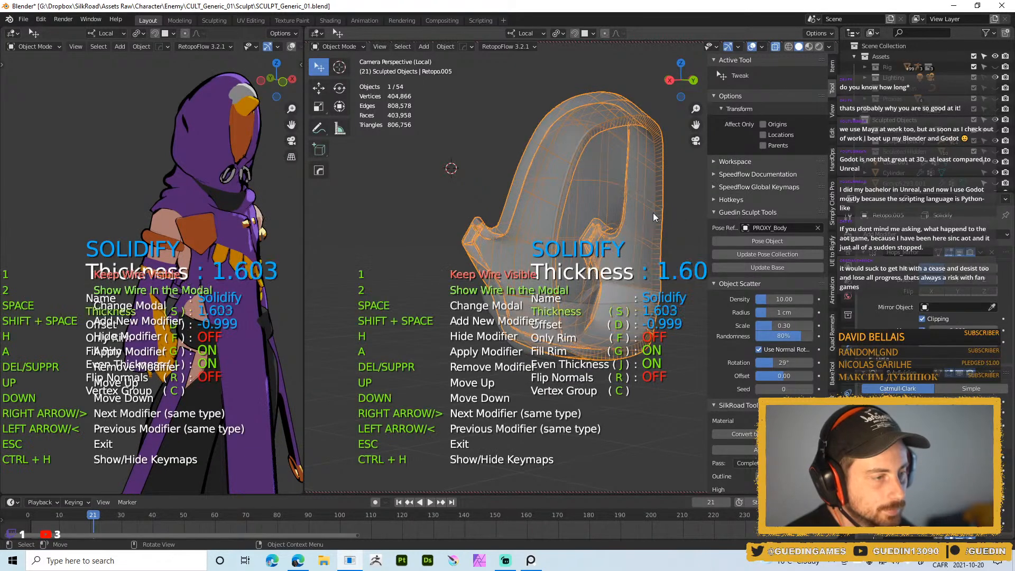
left_click(634, 212)
key("Escape")
right_click(630, 159)
- Switch the front panel to Sculpt Mode and reshape its upper area and side with the Grab brush, enlarging the radius to 150 px
left_click(630, 160)
scroll(664, 275, "down", 5)
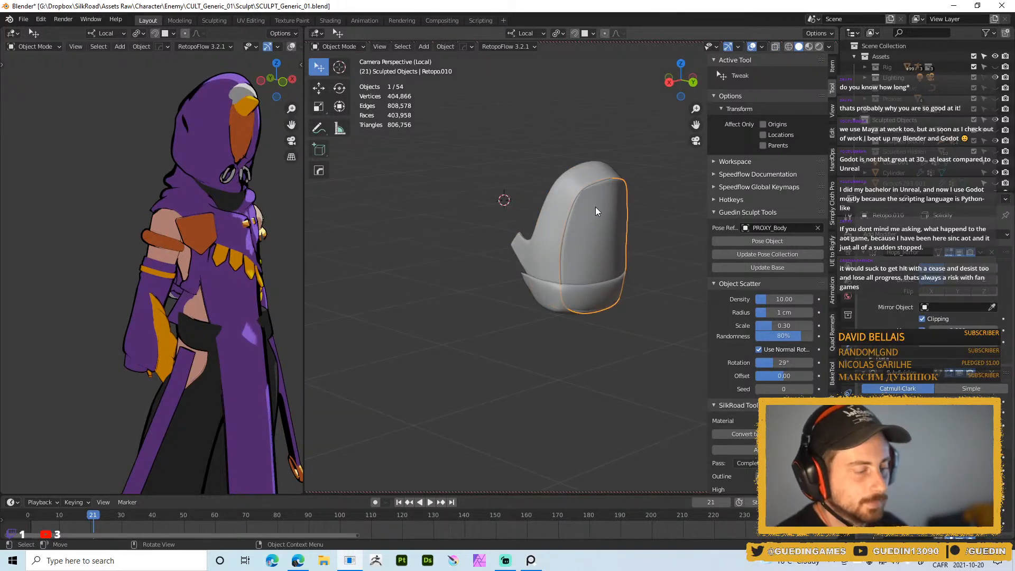
key("ctrl+Tab")
mouse_move(582, 265)
middle_mouse_down("ctrl")
mouse_move(608, 165)
mouse_move(641, 147)
middle_mouse_up("ctrl")
key("f")
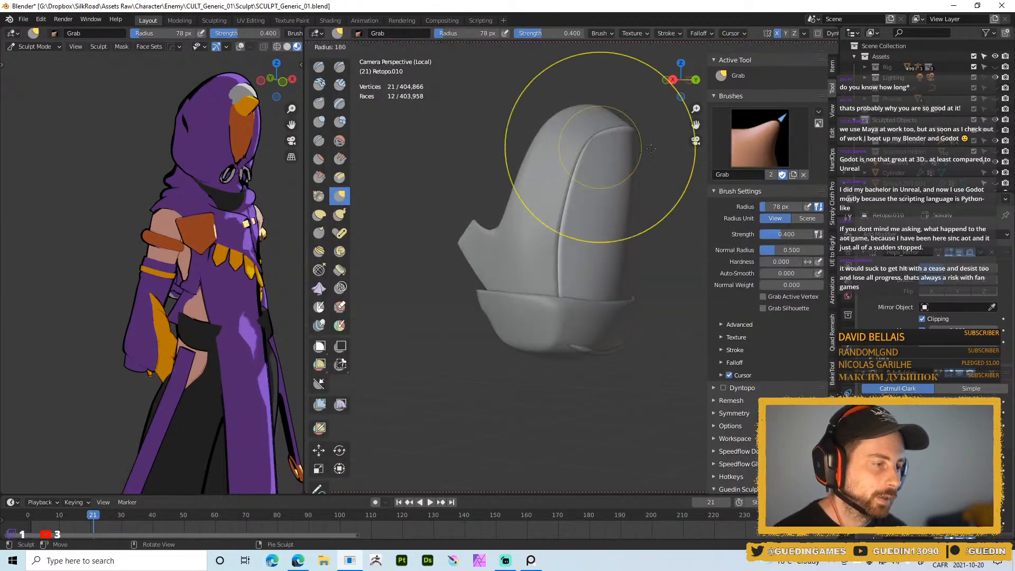
left_click(585, 151)
left_click_drag(604, 134, 610, 143)
middle_click_drag(661, 153, 574, 156)
key("f")
left_click(670, 152)
middle_click_drag(667, 175, 593, 211)
left_click_drag(572, 217, 591, 216)
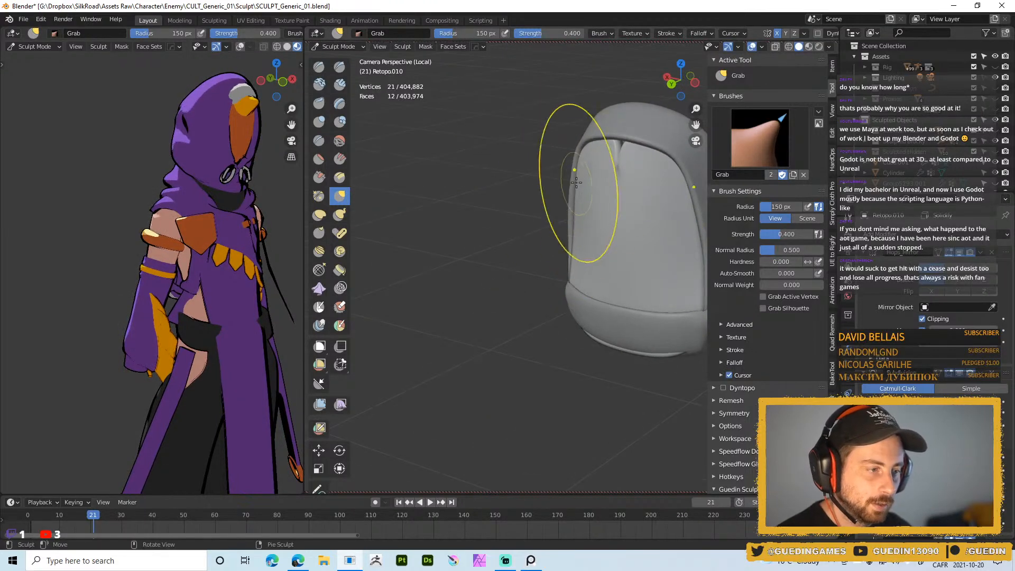
- Reduce the Grab brush radius to 79 px and shape the front panel's top edge
middle_click_drag(591, 163, 628, 153)
key("f")
left_click(592, 155)
left_click_drag(620, 137, 634, 138)
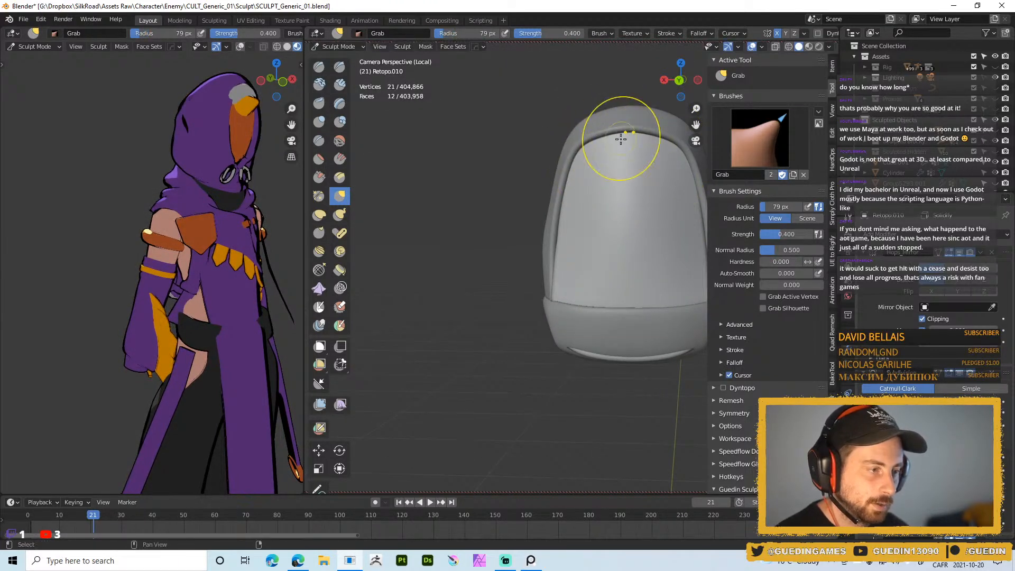
middle_click_drag(632, 191, 622, 148)
left_click_drag(622, 148, 627, 132)
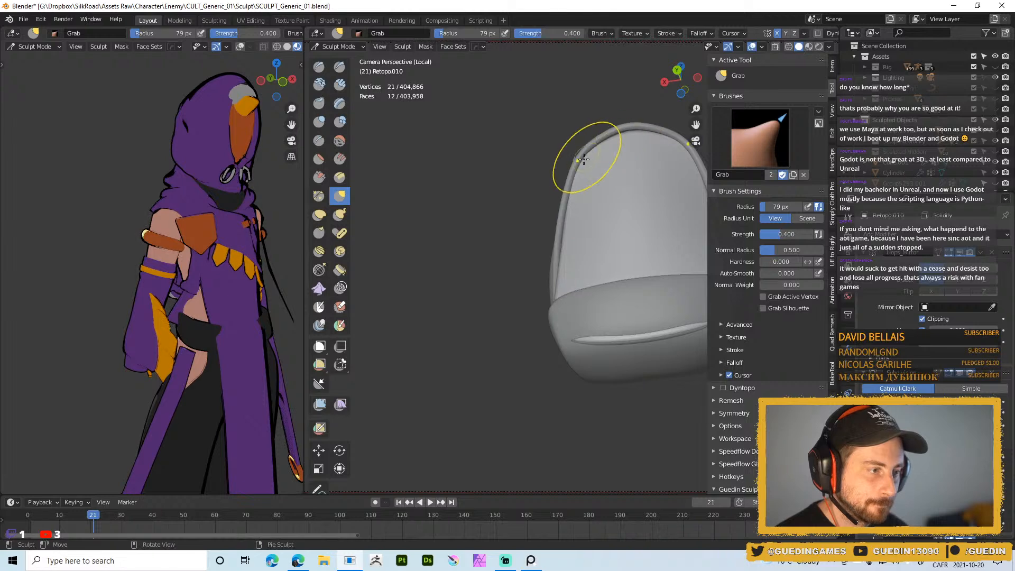
mouse_move(607, 159)
middle_mouse_down()
mouse_move(641, 203)
mouse_move(612, 181)
middle_mouse_up()
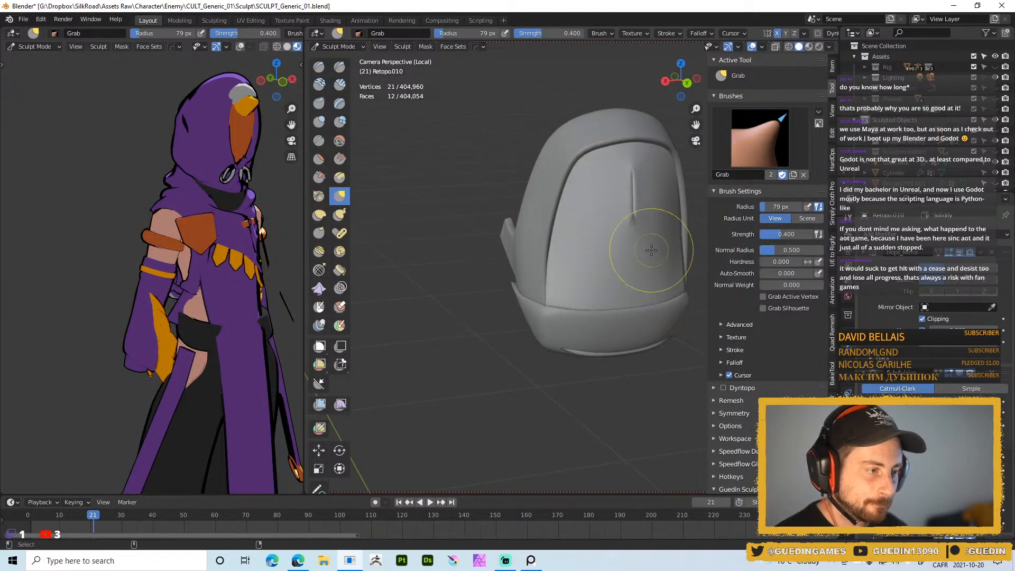
middle_click_drag(657, 227, 545, 265)
- Leave and re-enter Sculpt Mode on the front panel, and pull its bottom edge with the Grab brush at 48 px
key("f")
left_click(619, 290)
mouse_move(653, 265)
middle_mouse_down()
mouse_move(603, 263)
mouse_move(638, 289)
middle_mouse_up()
key("ctrl+Tab")
left_click(545, 292)
middle_click_drag(576, 293, 562, 248)
scroll(562, 247, "up", 1)
left_click(566, 129)
key("ctrl+Tab")
left_click(574, 238)
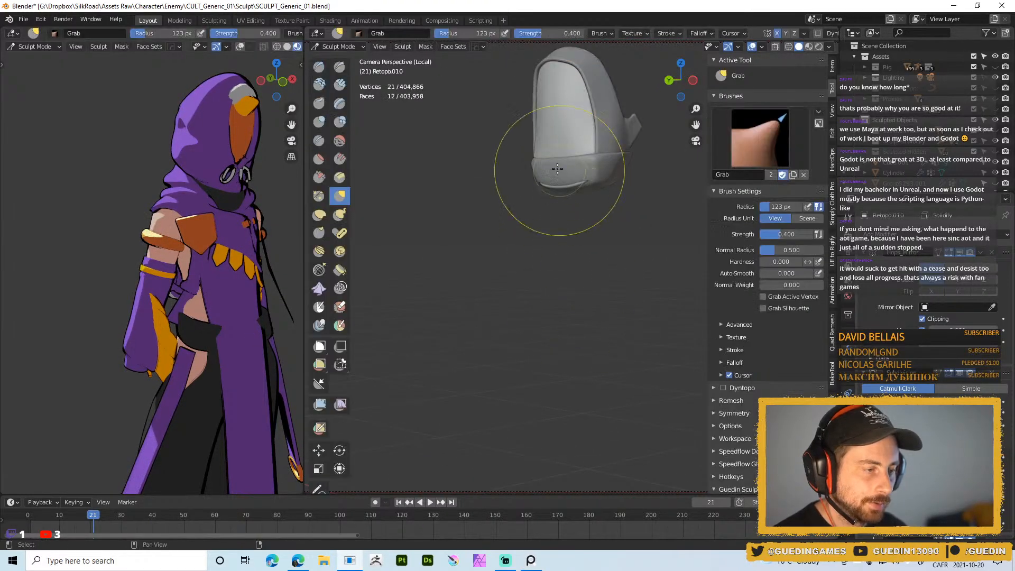
key("f")
left_click(602, 194)
mouse_move(550, 185)
left_mouse_down()
mouse_move(581, 182)
mouse_move(580, 205)
left_mouse_up()
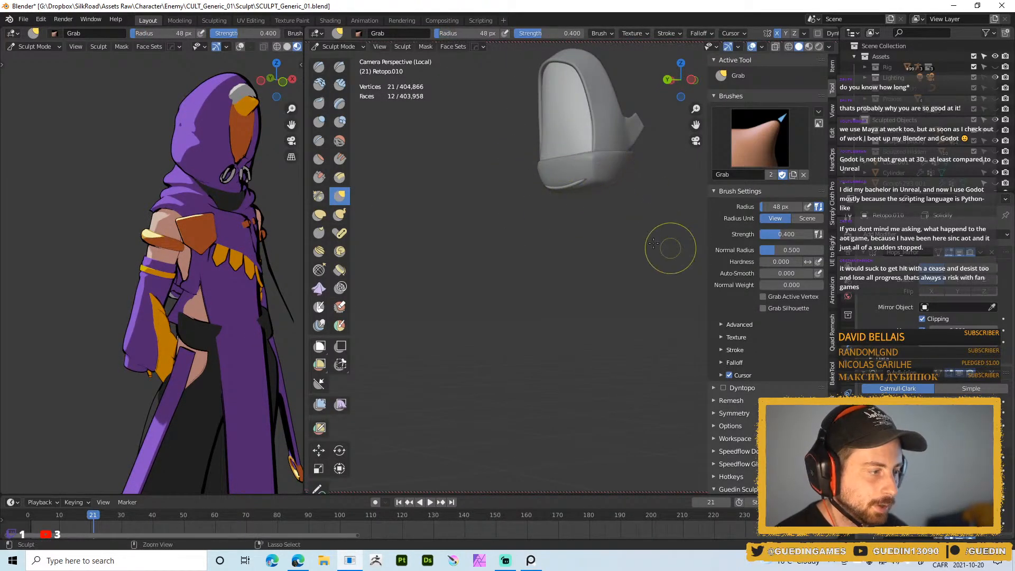
- Apply the front panel's Hops_Mirror modifier and resume sculpting it
key("ctrl+Tab")
left_click(876, 280)
key("ctrl+a")
key("ctrl+Tab")
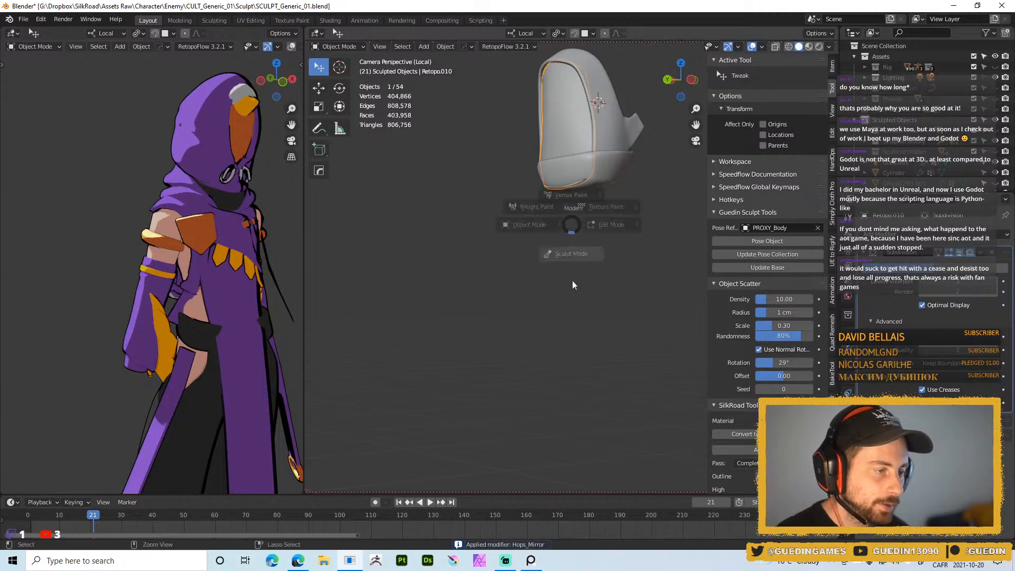
left_click(571, 247)
- Shape the front panel's lower edge under the base shell with the Grab brush, setting the radius to 56 px
middle_click_drag(573, 243, 581, 176)
key("f")
left_click(581, 184)
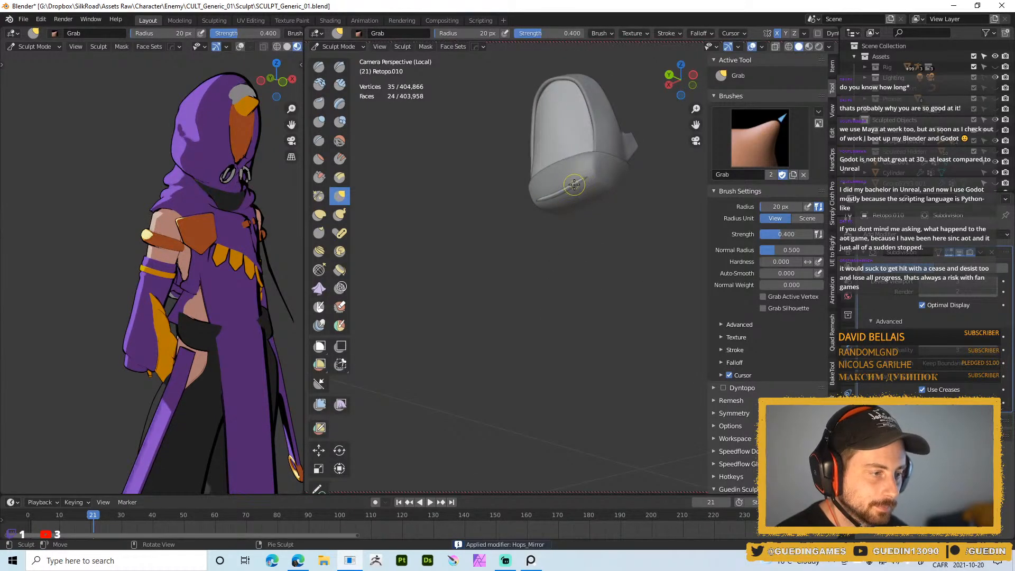
key("f")
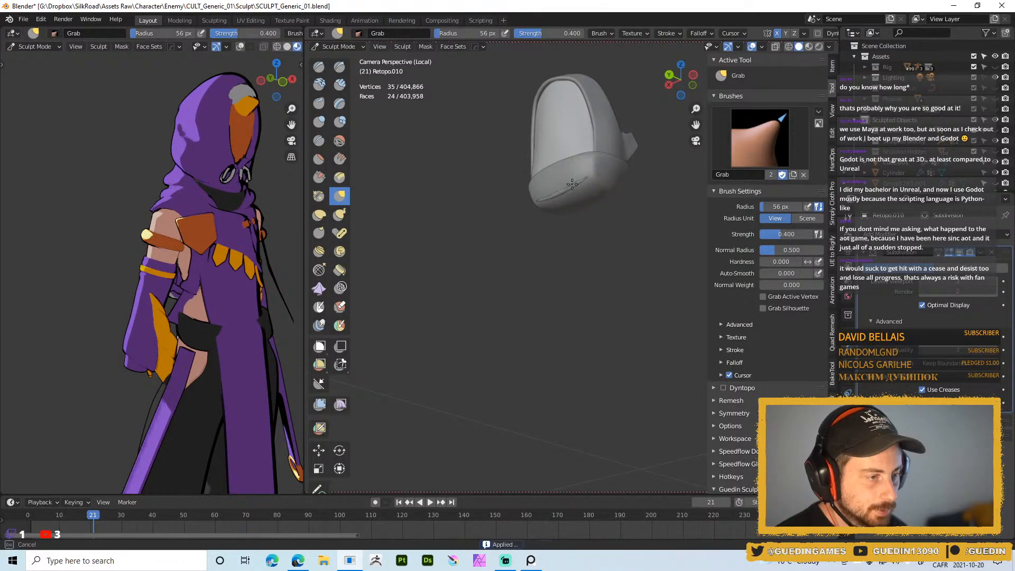
left_click(583, 183)
middle_click_drag(583, 183, 574, 191)
- Switch sculpting to the backpack body and apply its Hops_Mirror modifier
key("d")
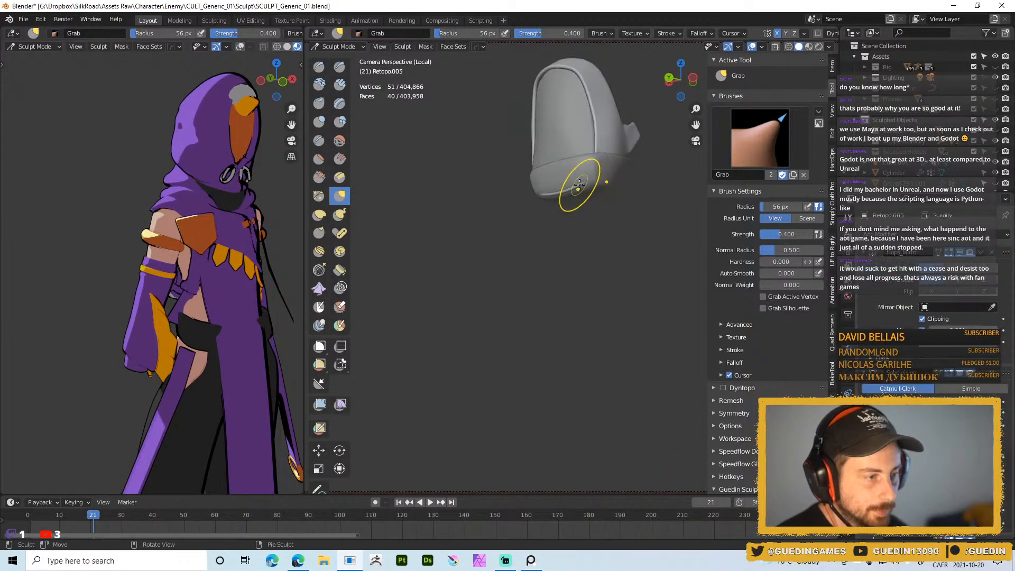
key("ctrl+a")
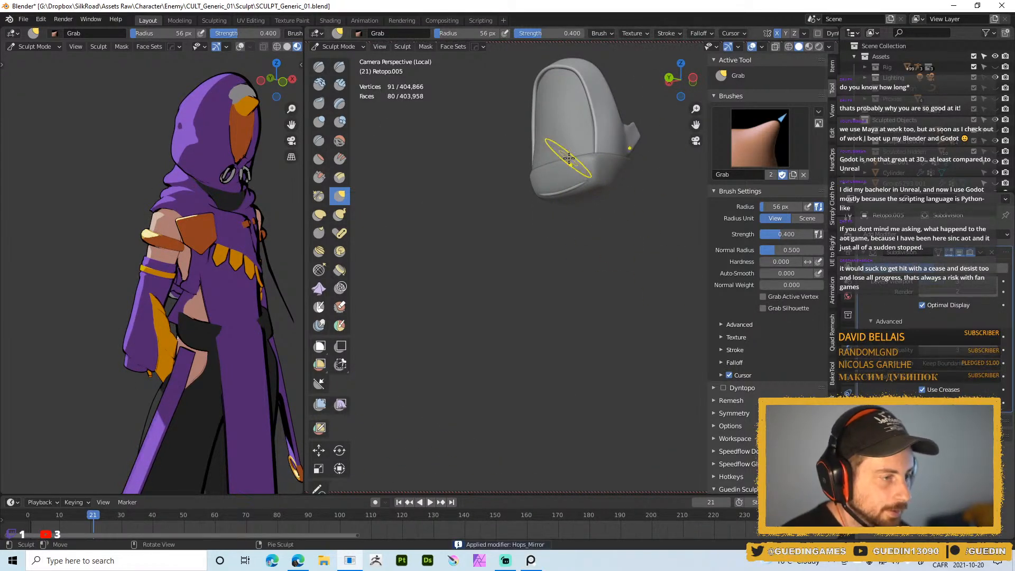
mouse_move(551, 202)
middle_mouse_down()
mouse_move(487, 164)
mouse_move(592, 177)
mouse_move(624, 202)
middle_mouse_up()
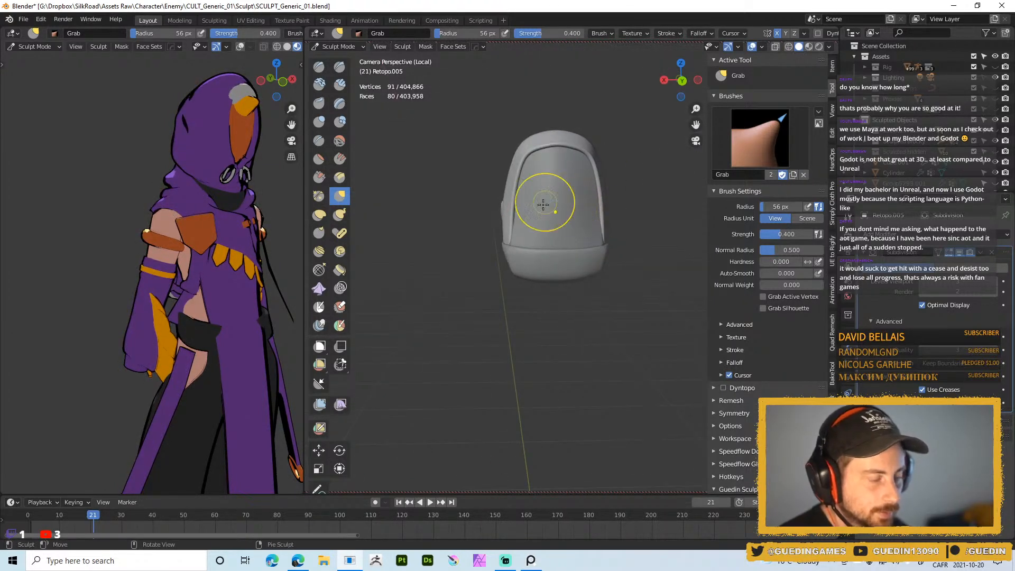
- Switch sculpting back to the front panel and reshape its surface with the Grab brush, varying the brush radius
key("alt+q")
middle_click_drag(562, 204, 540, 180)
left_click_drag(567, 185, 565, 222)
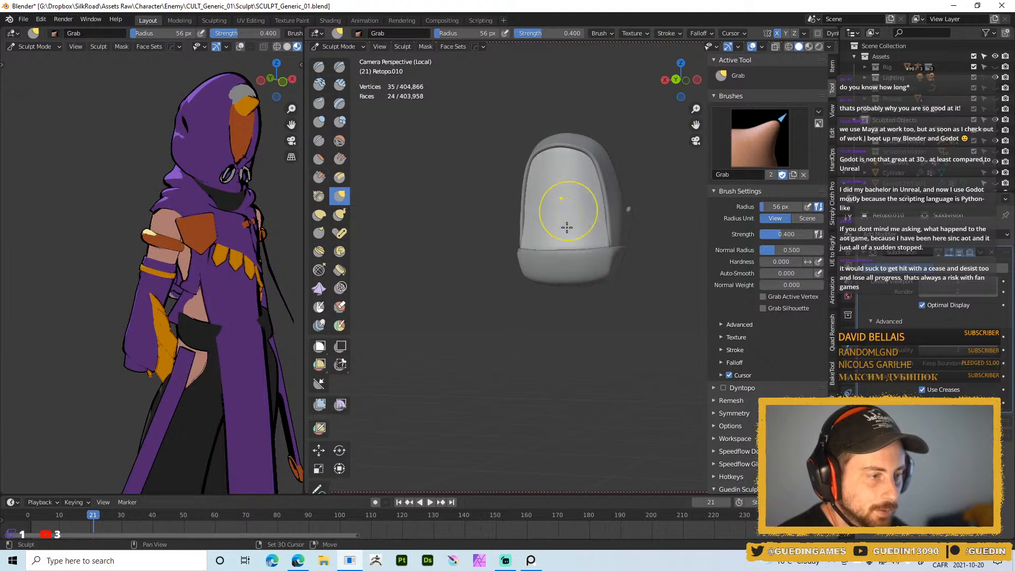
middle_click_drag(601, 205, 535, 198)
key("f")
left_click(560, 203)
left_click_drag(573, 204, 574, 163)
mouse_move(566, 157)
middle_mouse_down()
mouse_move(610, 154)
mouse_move(521, 197)
middle_mouse_up()
key("f")
left_click(588, 154)
middle_click_drag(608, 180, 548, 212)
- Return to Object Mode, leave local view to show the whole character, and deselect everything
key("ctrl+Tab")
left_click(550, 252)
scroll(558, 281, "up", 2)
key("KP_Divide")
key("alt+a")
scroll(555, 283, "down", 4)
scroll(553, 210, "up", 4)
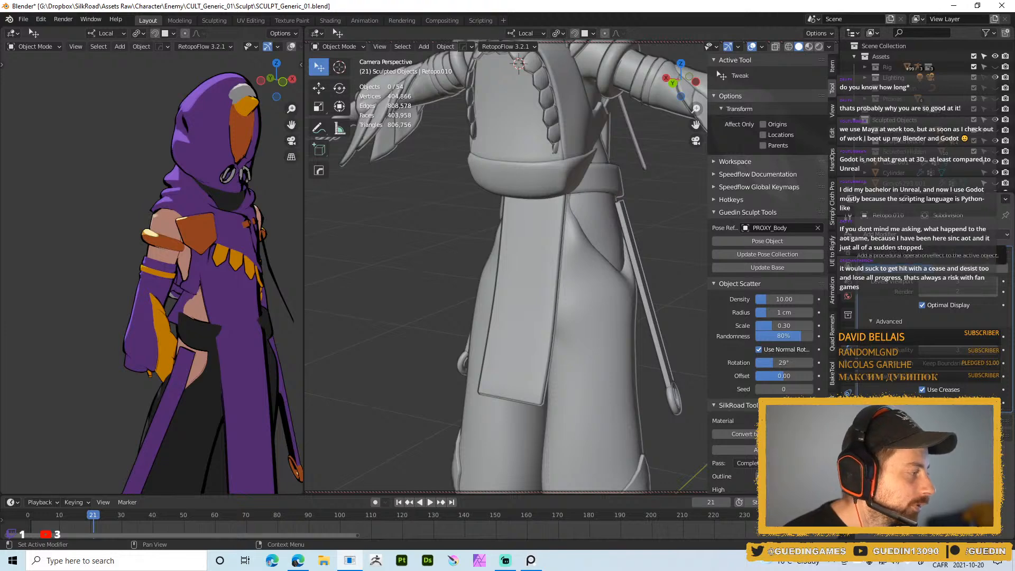
- Bring the reference board into view, examine the backpack photos, and move the board away again
right_click_drag(1014, 487, 534, 489)
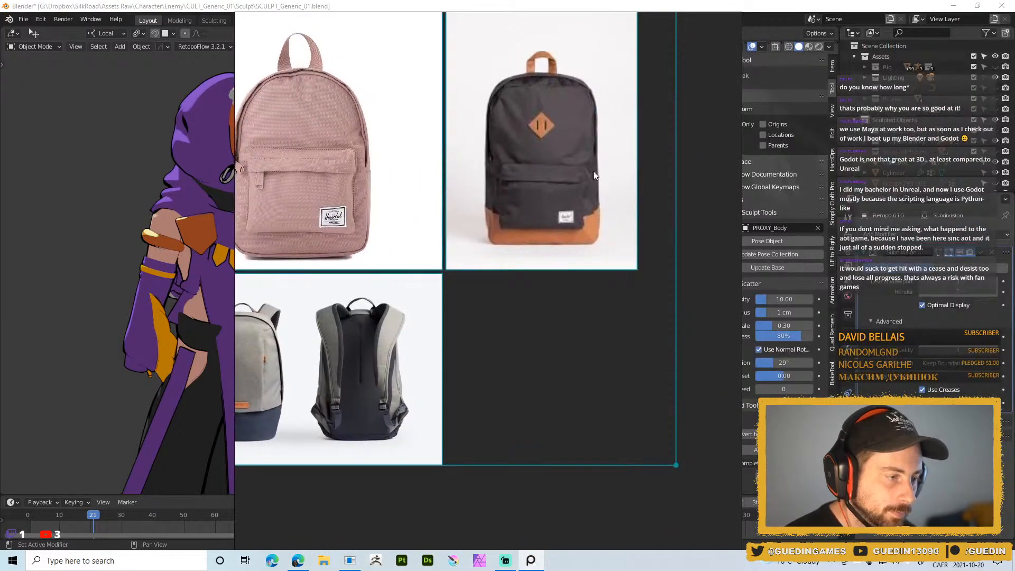
middle_click_drag(302, 242, 374, 243)
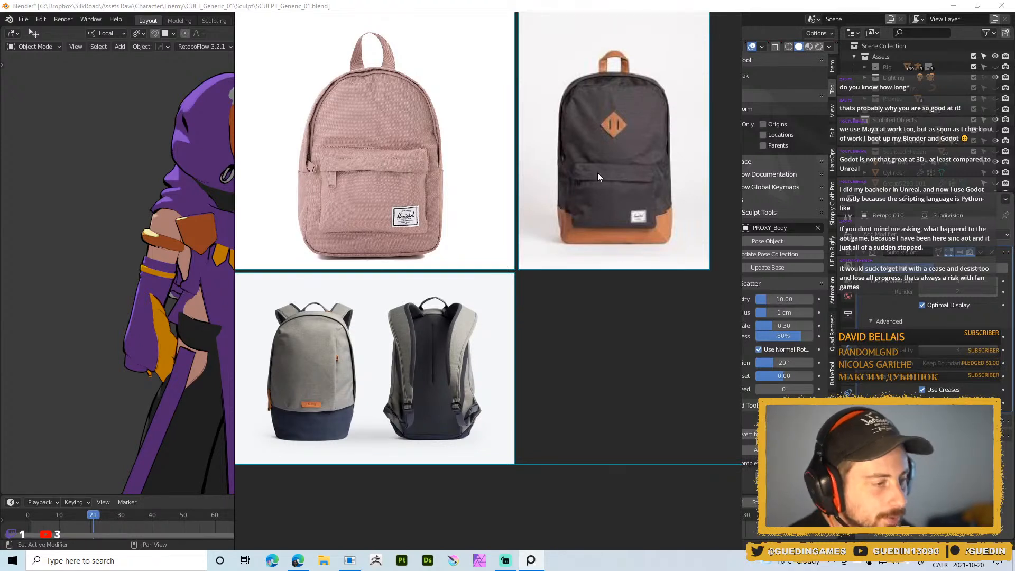
right_click_drag(354, 497, 1014, 502)
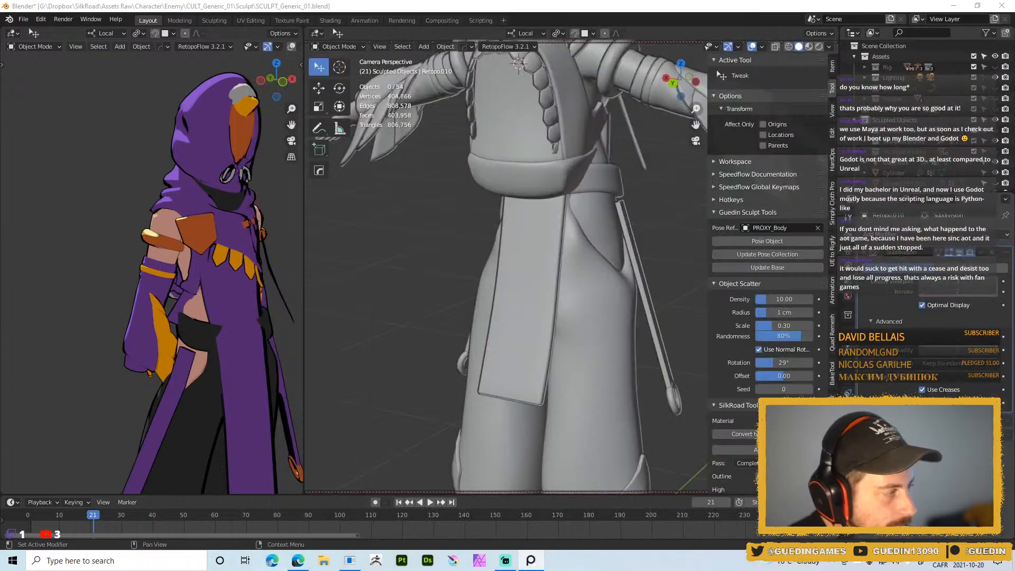
- Move the hood about 0.15 cm in X, -0.9 cm in Y and -3.9 cm in Z
scroll(465, 332, "up", 1)
scroll(464, 332, "down", 5)
middle_click_drag(530, 198, 516, 145)
scroll(527, 303, "up", 3)
scroll(479, 233, "down", 3)
scroll(480, 233, "up", 3)
middle_click_drag(586, 325, 512, 237)
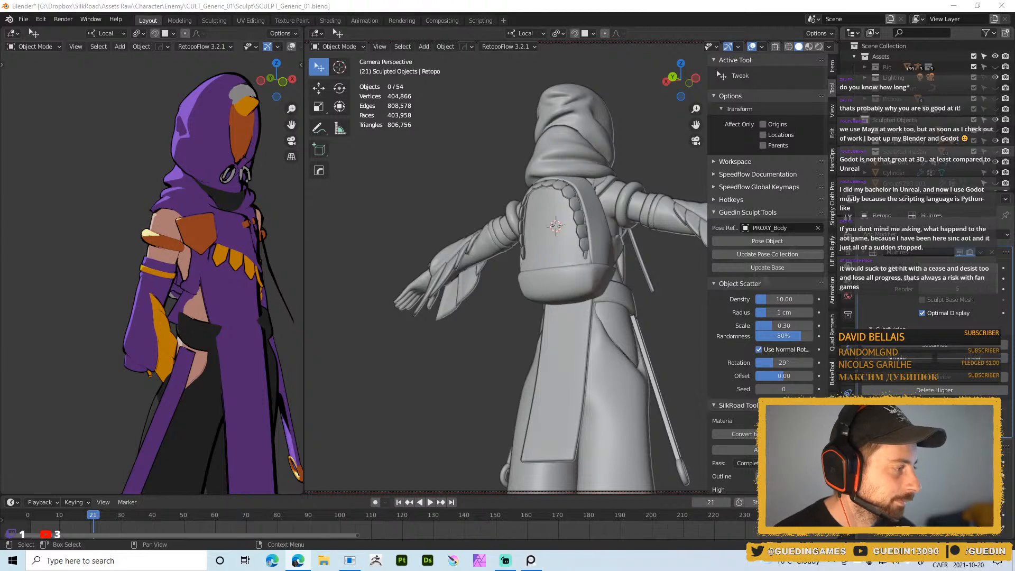
right_click(606, 111)
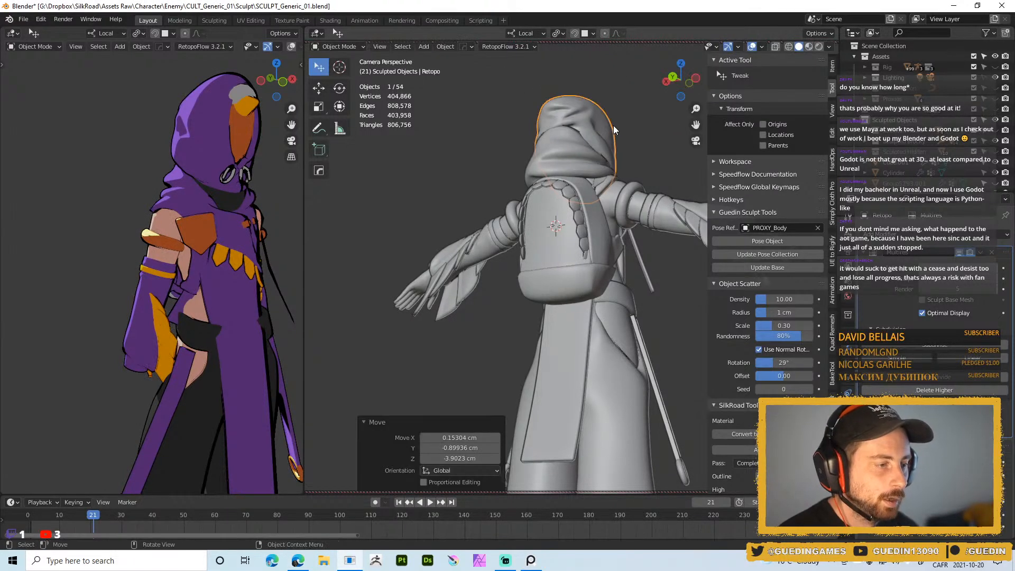
- Undo the last move of the hood
key("ctrl+z")
middle_click_drag(496, 151, 556, 155)
scroll(607, 183, "up", 5)
scroll(605, 178, "down", 3)
- Add a cube on the lower front of the backpack and scale it down uniformly to fit within the front panel
middle_click_drag(542, 229, 479, 338)
key("Tab")
key("1")
left_click(485, 380)
key("KP_Decimal")
middle_click_drag(539, 187, 510, 197)
key("Tab")
key("shift+a")
mouse_move(522, 224)
left_click(577, 235)
key("s")
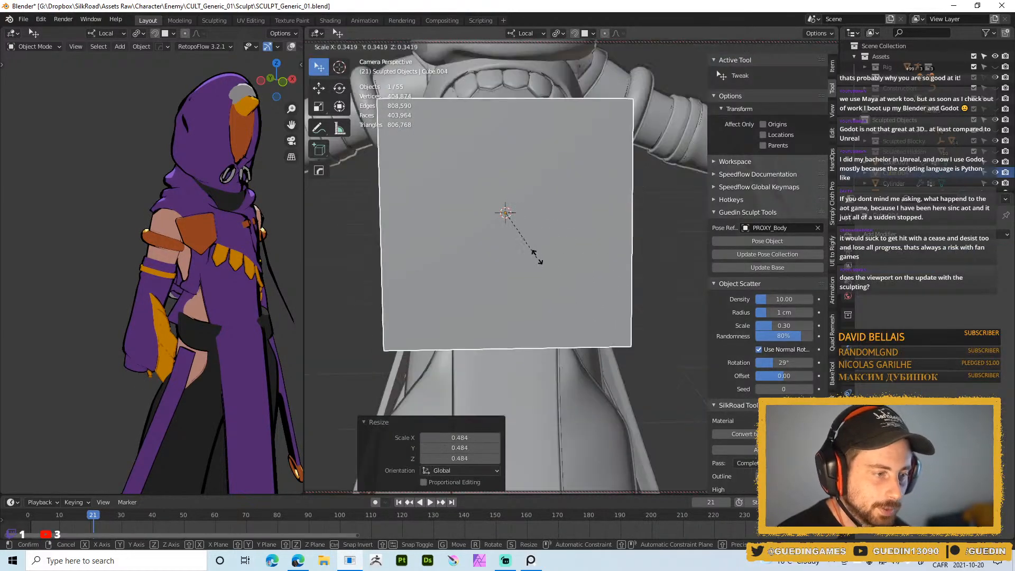
left_click(549, 249)
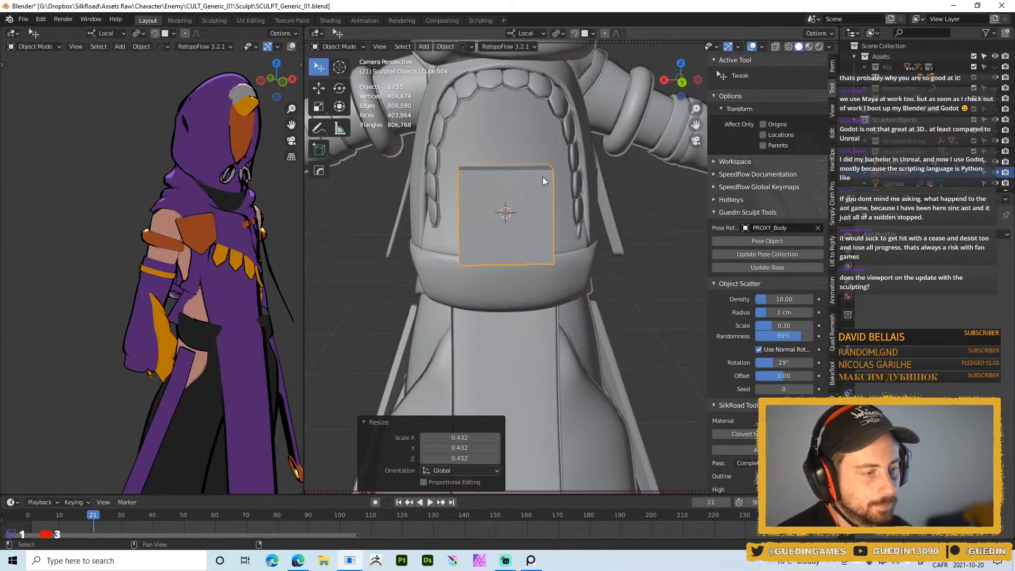
- Flatten the cube in height and lower it onto the bottom front of the backpack
middle_click_drag(495, 274, 516, 272)
key("s")
key("z")
left_click(537, 230)
key("alt+space")
left_click(519, 225)
left_click_drag(507, 177, 509, 216)
- Scale the cube to 0.343 in local Y, adjust its width along local X, and apply its scale
middle_click_drag(523, 259, 499, 220)
key("s")
key("y")
left_click(580, 203)
middle_click_drag(580, 204, 635, 244)
key("s")
key("x")
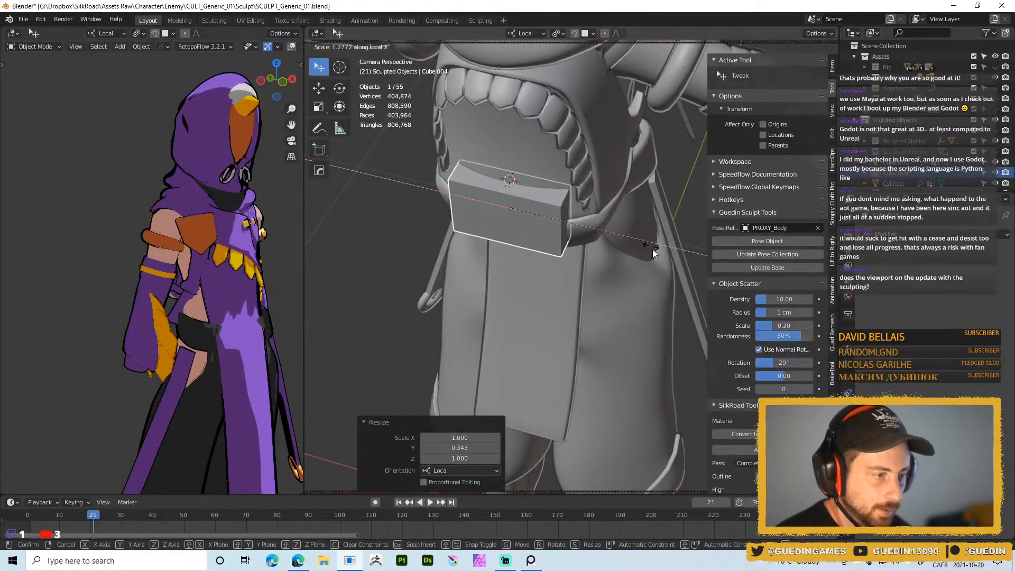
left_click(653, 246)
middle_click_drag(598, 212, 582, 225)
key("s")
key("x")
left_click(628, 196)
key("ctrl+a")
left_click(594, 173)
- Add a Bevel modifier to the pouch block with a width of about 1.99 and 2 segments
key("alt+q")
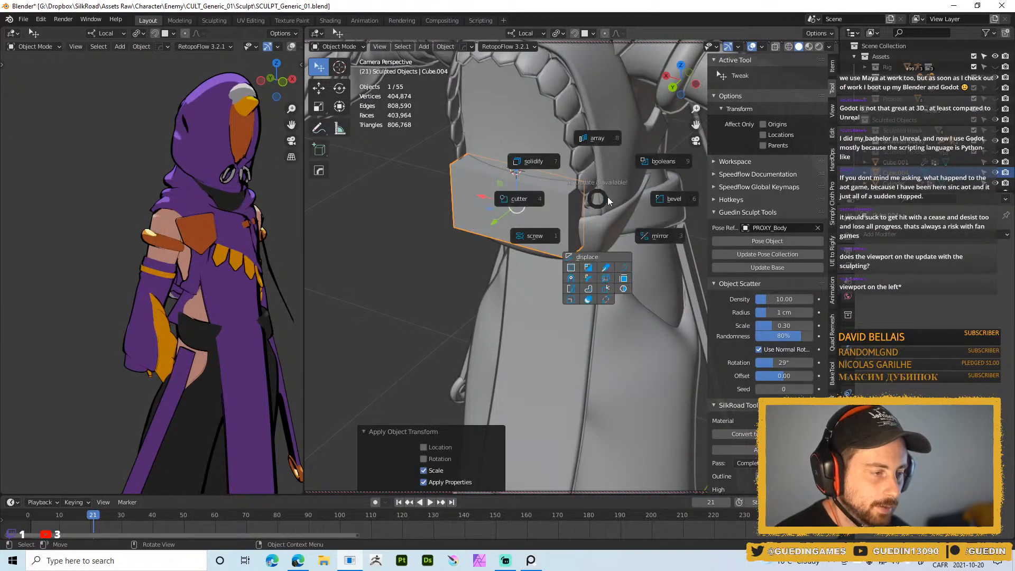
left_click(609, 203)
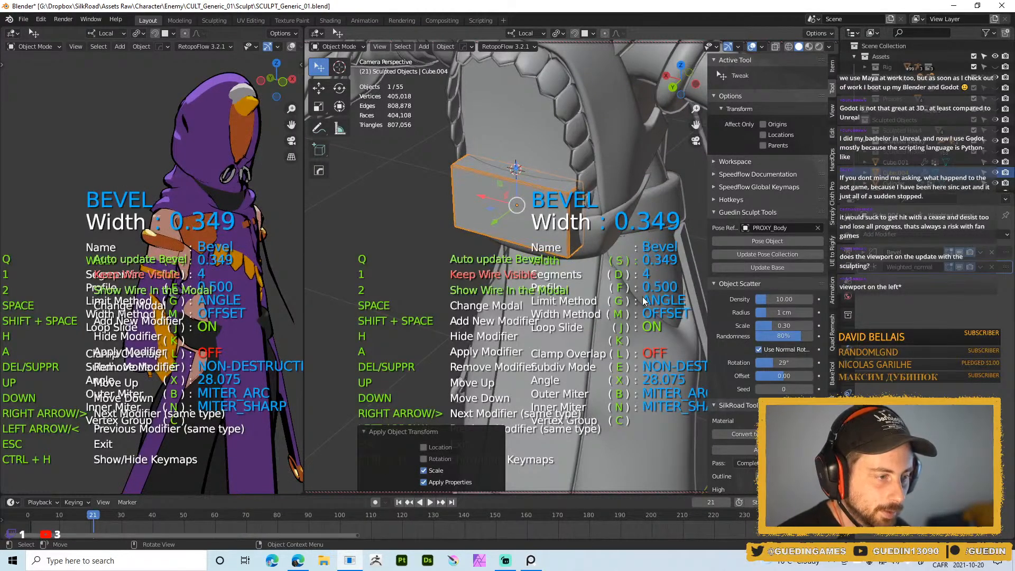
left_click(344, 332)
key("s")
left_click(761, 326)
key("d")
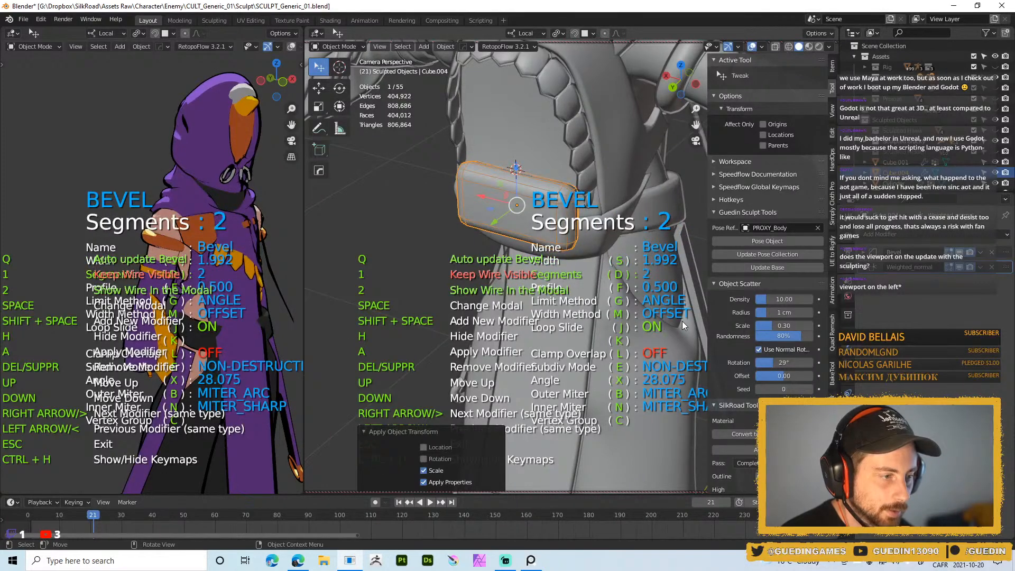
left_click(699, 321)
key("Escape")
- Add one vertical loop cut through the middle of the pouch block
middle_click_drag(589, 350, 553, 279)
key("Tab")
middle_click_drag(573, 119, 567, 145, "shift")
key("ctrl+r")
left_click(567, 148)
right_click(566, 148)
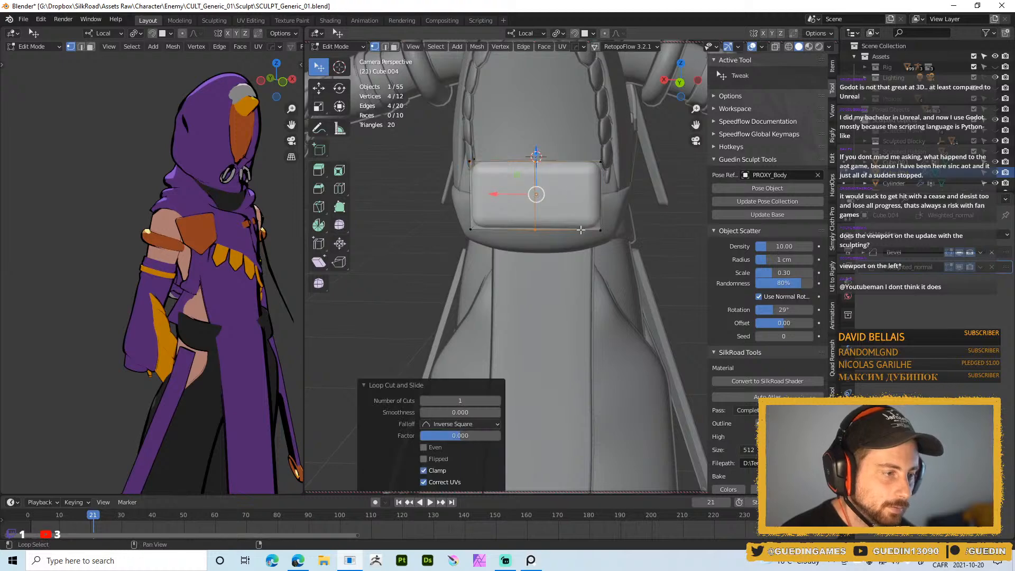
middle_click_drag(624, 286, 616, 317)
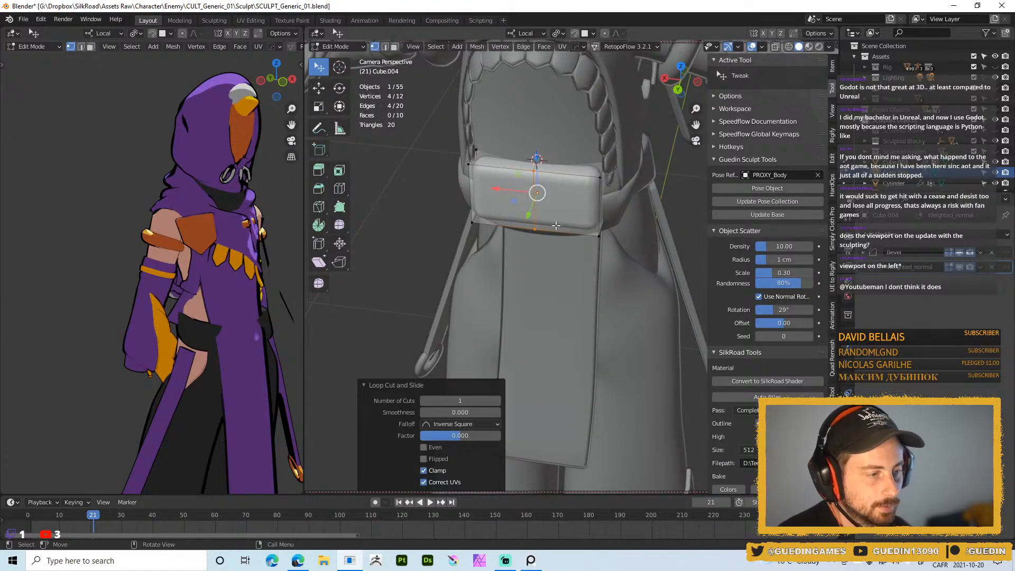
- Add a level 2 subdivision to the pouch block
key("Tab")
key("ctrl+2")
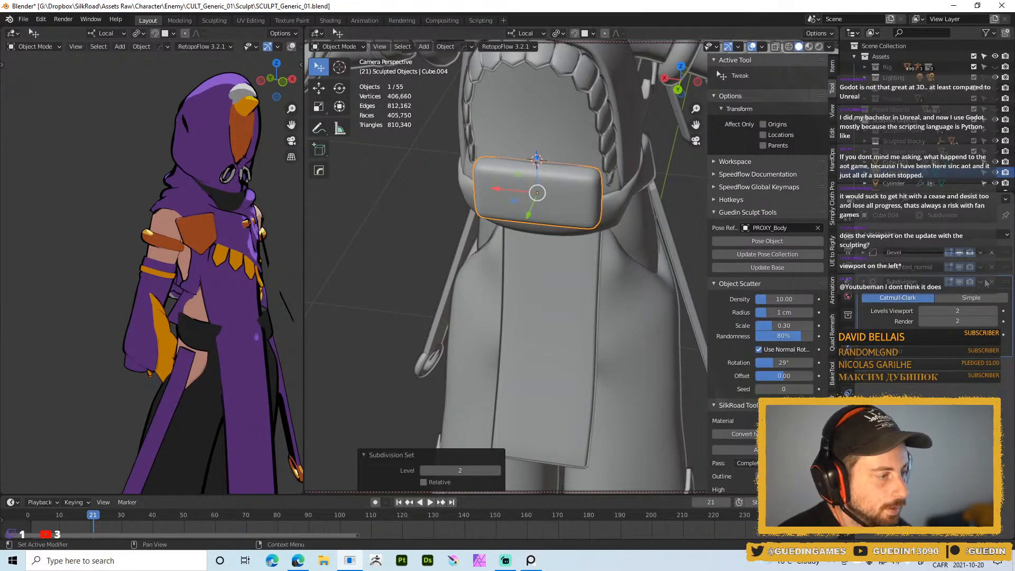
middle_click_drag(615, 219, 599, 160)
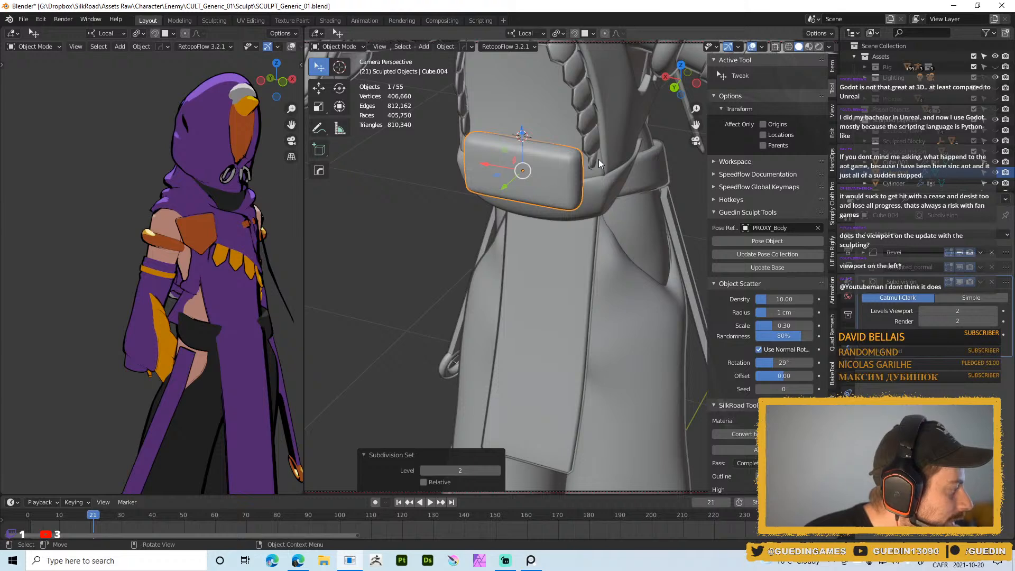
- Examine the sculpt and the posed character from the front and back, stepping the timeline to frame 20
middle_click_drag(264, 301, 209, 220)
middle_click_drag(497, 288, 529, 218)
scroll(529, 218, "down", 4)
middle_click_drag(466, 264, 402, 322)
mouse_move(261, 328)
middle_mouse_down()
mouse_move(229, 220)
mouse_move(254, 317)
middle_mouse_up()
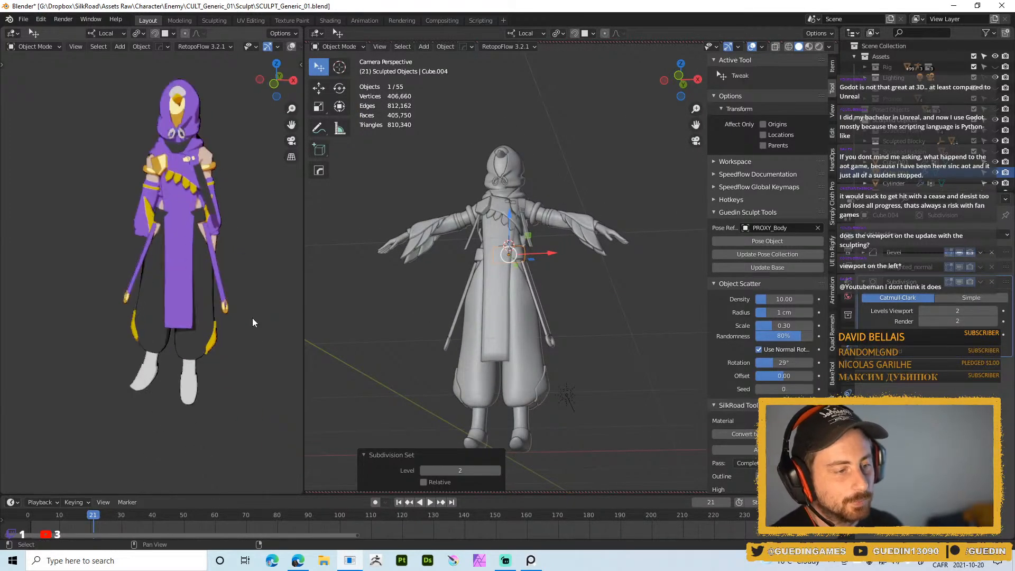
scroll(512, 358, "up", 5)
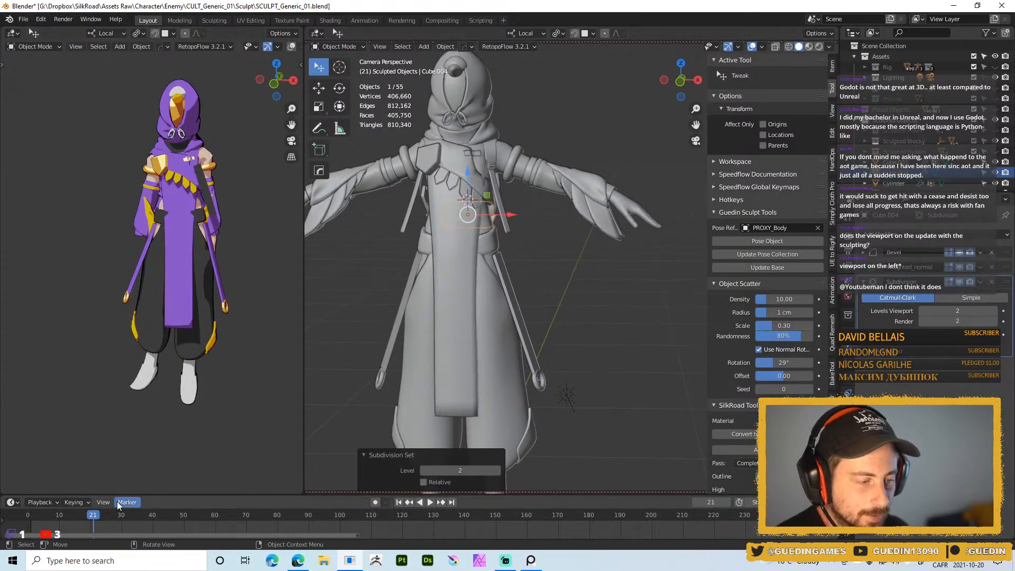
key("Left")
scroll(152, 349, "up", 1)
middle_click_drag(209, 256, 159, 286, "shift")
middle_click_drag(323, 352, 550, 353)
middle_click_drag(255, 312, 206, 278)
scroll(206, 279, "up", 2)
scroll(629, 439, "up", 3)
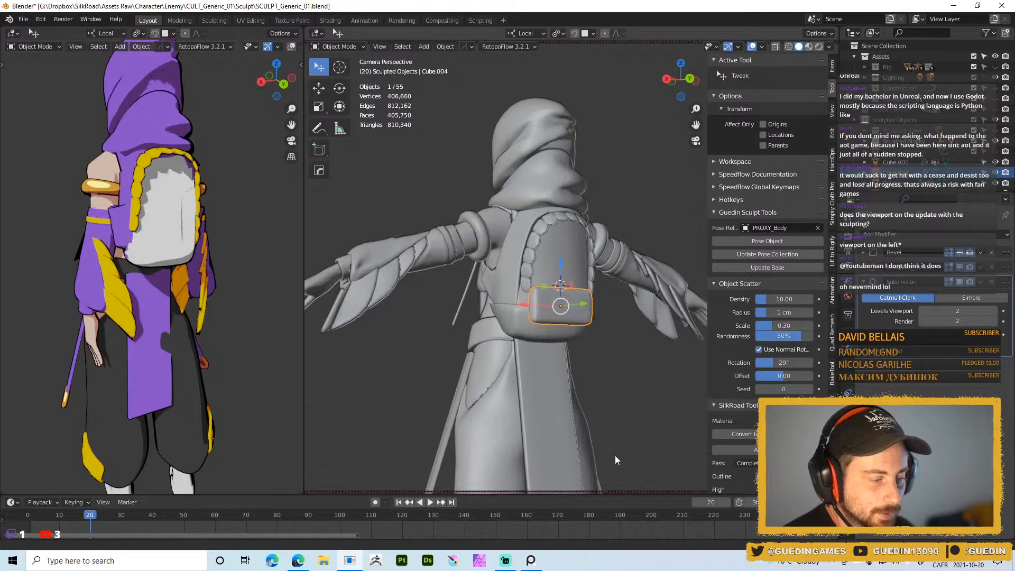
- Reveal hidden objects, move the old backpack mesh Group5293.001 into the Sculpted Hidden collection, and update the pose collection
left_click(167, 221)
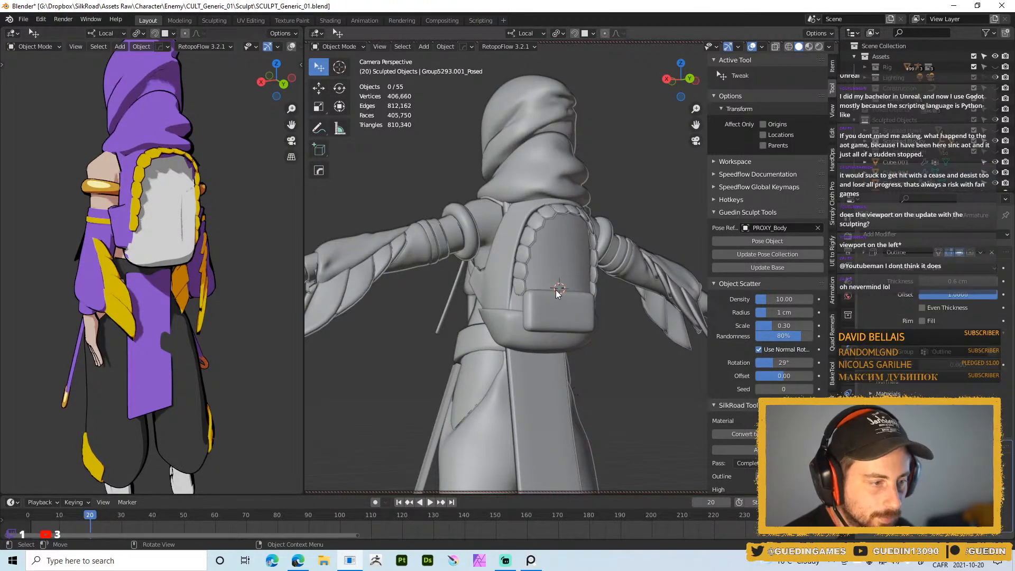
key("alt+h")
key("alt+a")
left_click(592, 226)
middle_click_drag(602, 217, 611, 248, "shift")
key("m")
left_click(622, 334)
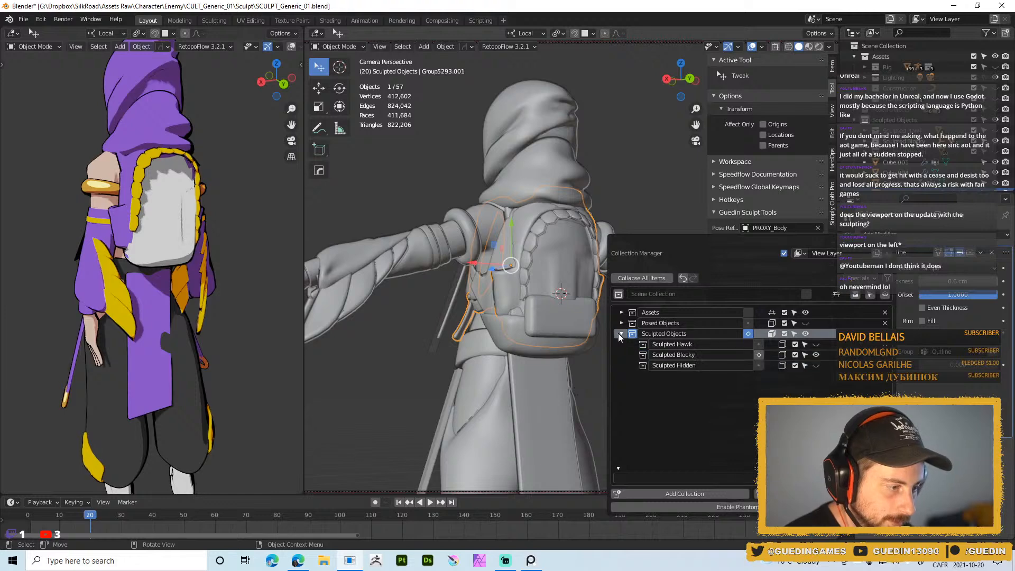
left_click(783, 366)
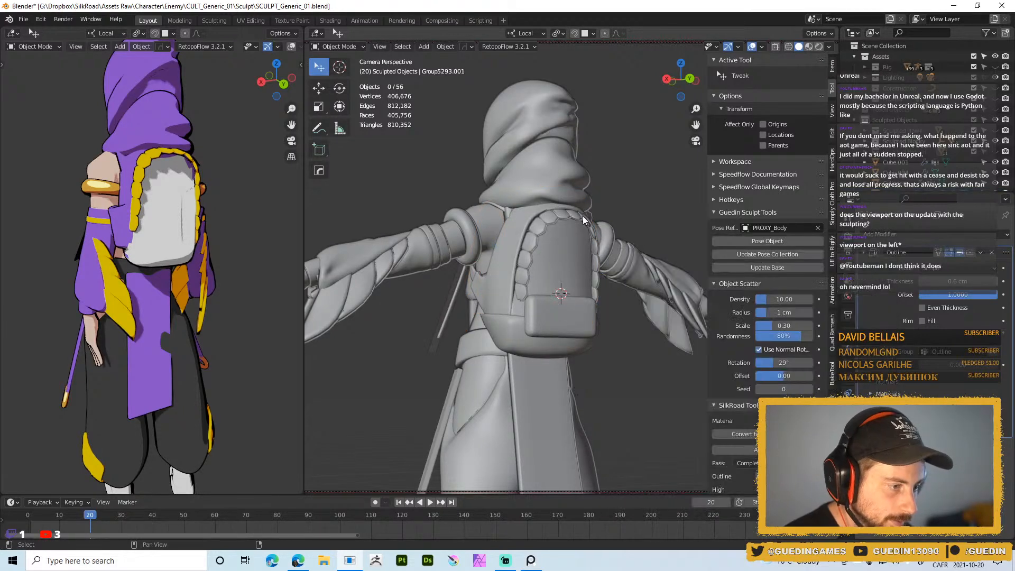
left_click(758, 253)
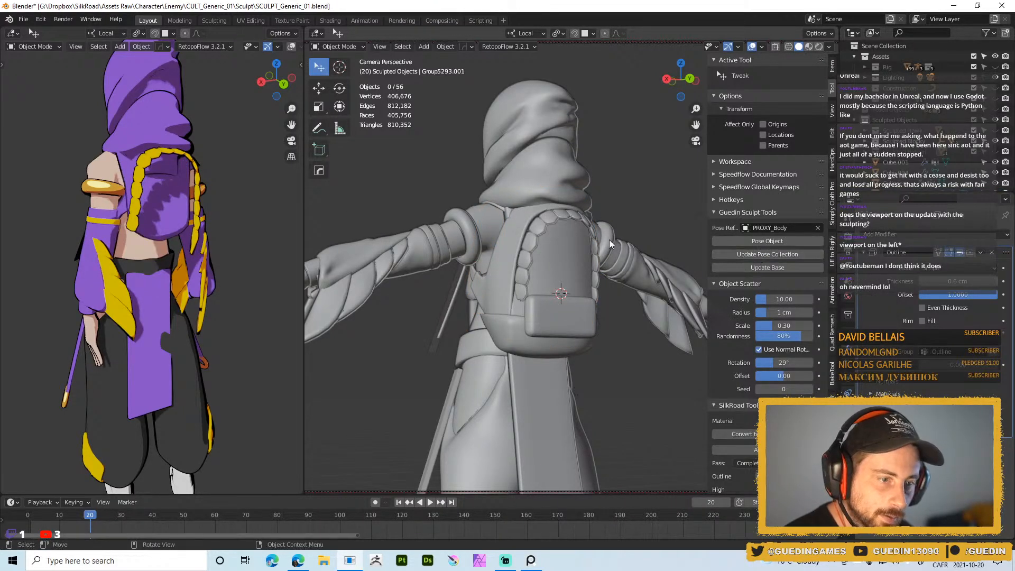
middle_click_drag(173, 237, 285, 218)
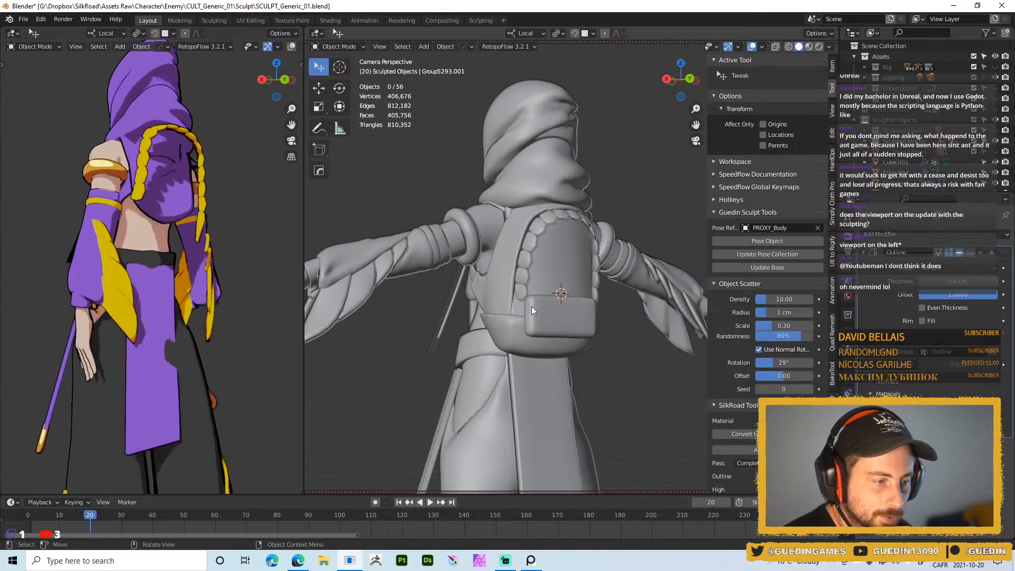
- Set the pose reference to PROXY_Hoodie and pose the backpack's front panel with it
left_click(564, 245)
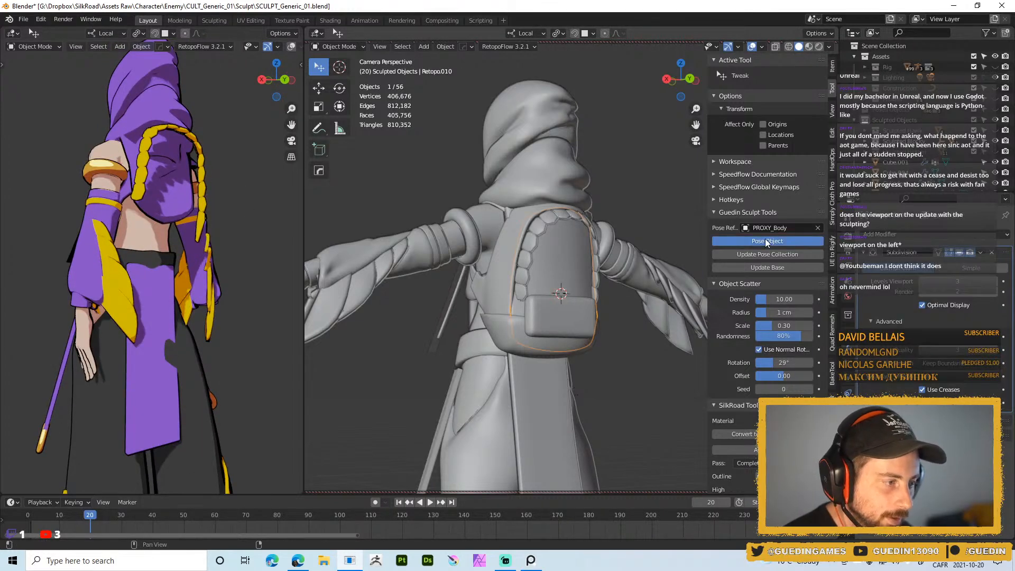
left_click(776, 255)
mouse_move(247, 194)
middle_mouse_down()
mouse_move(284, 182)
mouse_move(254, 210)
middle_mouse_up()
left_click(792, 227)
type("proxy")
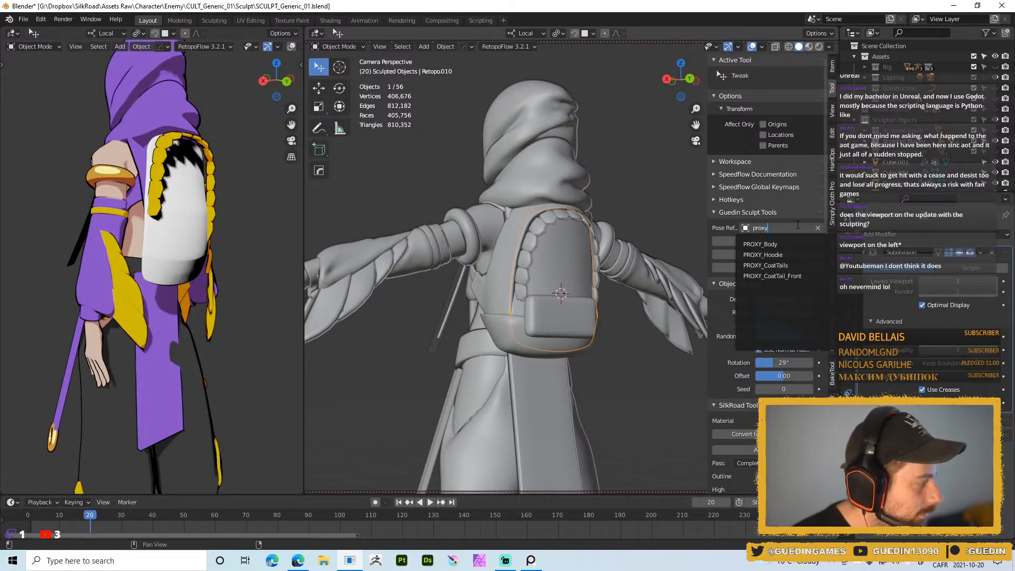
left_click(784, 255)
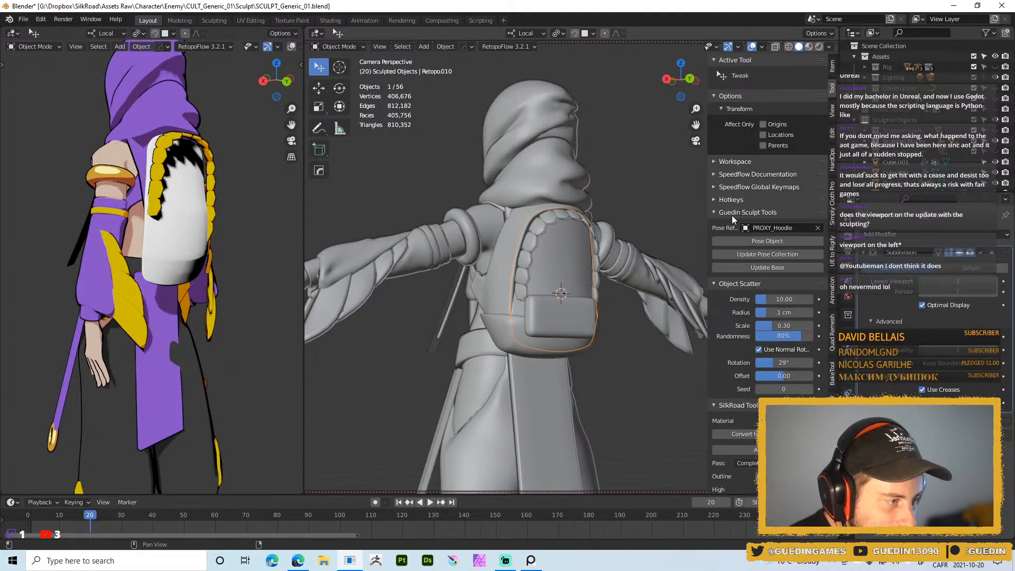
left_click(754, 243)
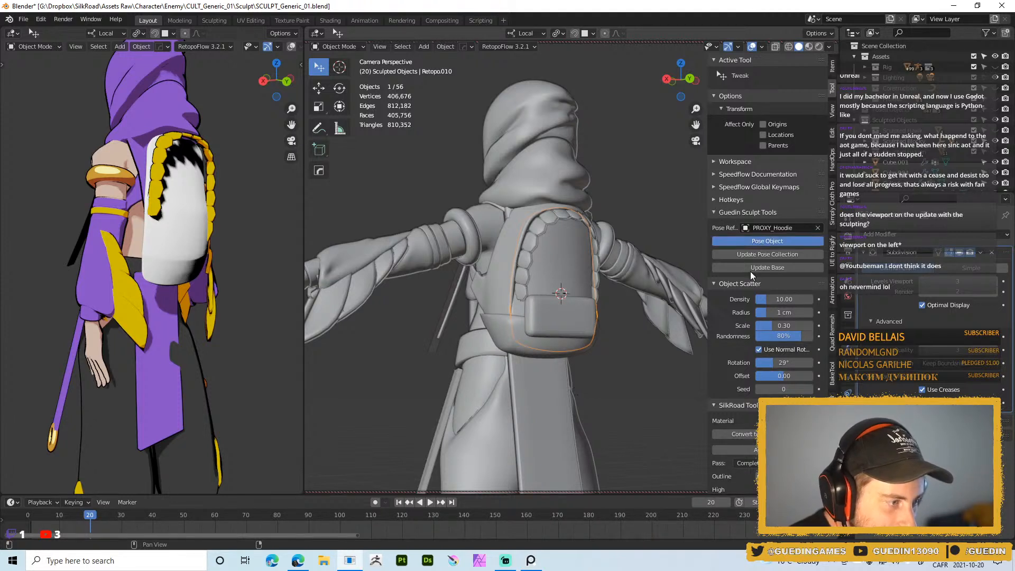
- Pose the backpack's outer shell with the PROXY_Hoodie reference
left_click(497, 246)
left_click(763, 240)
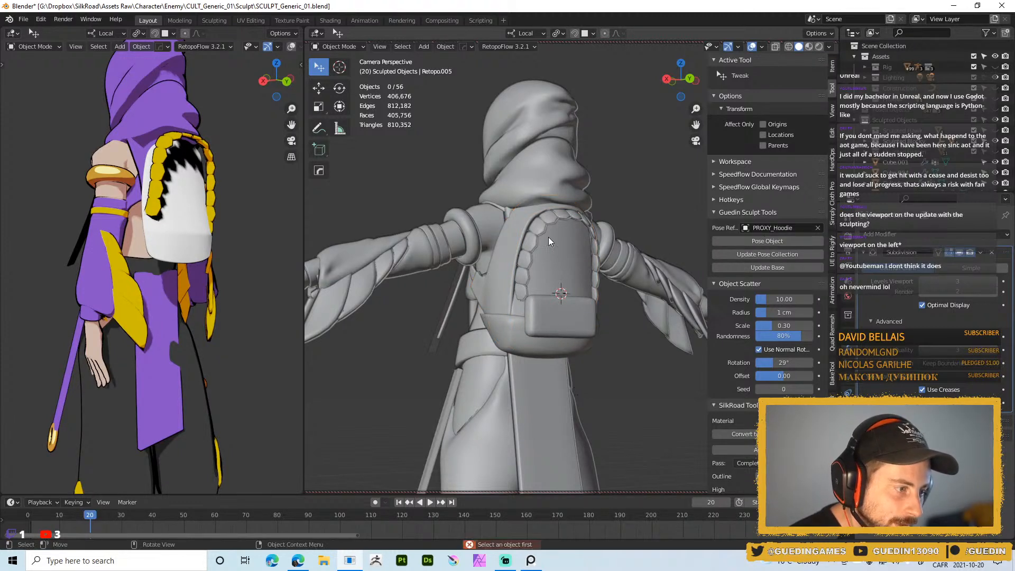
left_click(511, 245)
left_click(771, 242)
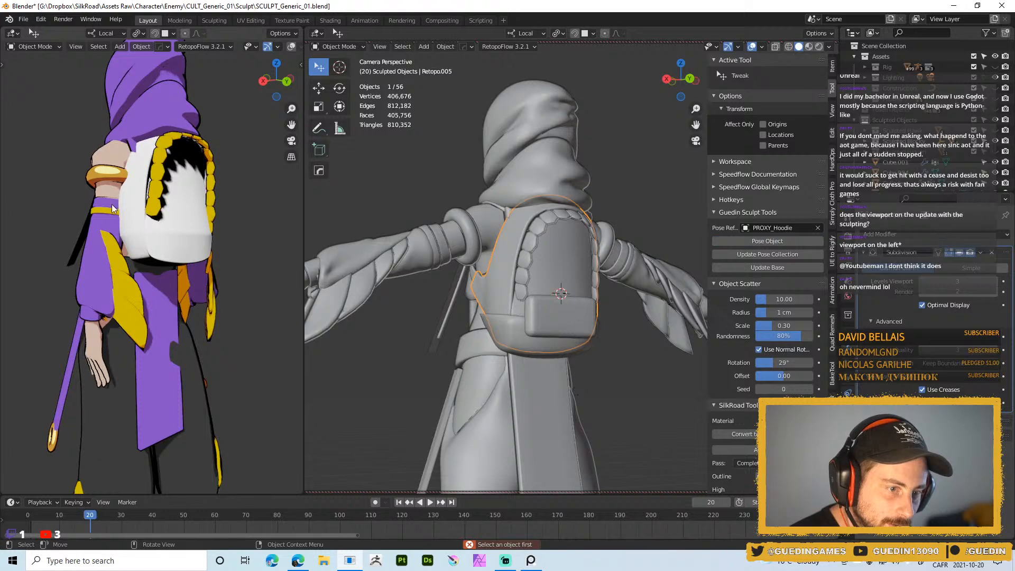
- Pose the pouch block and the backpack's bottom piece together with the PROXY_Hoodie reference
middle_click_drag(169, 198, 552, 387)
left_click(529, 332)
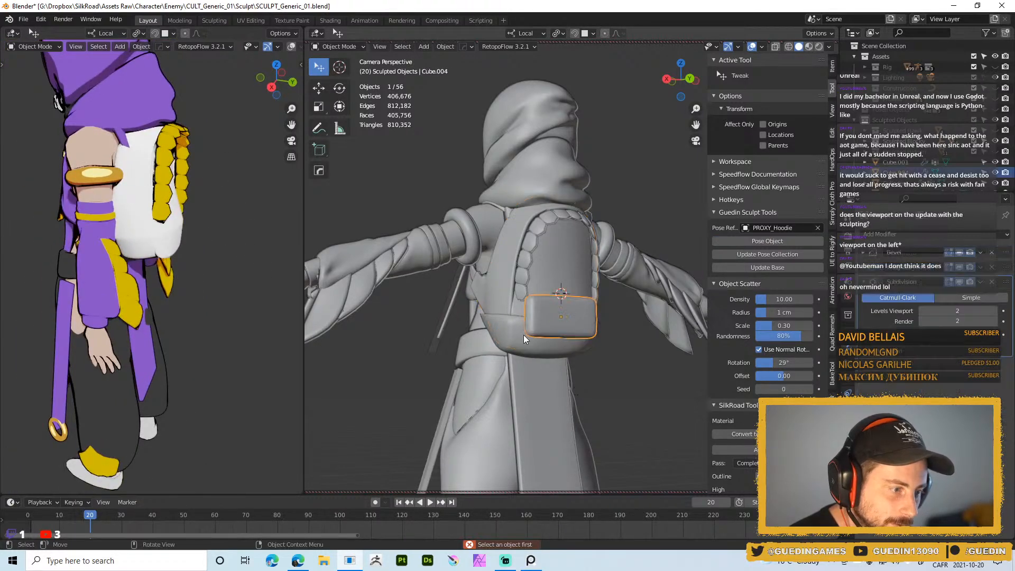
left_click(508, 341, "shift")
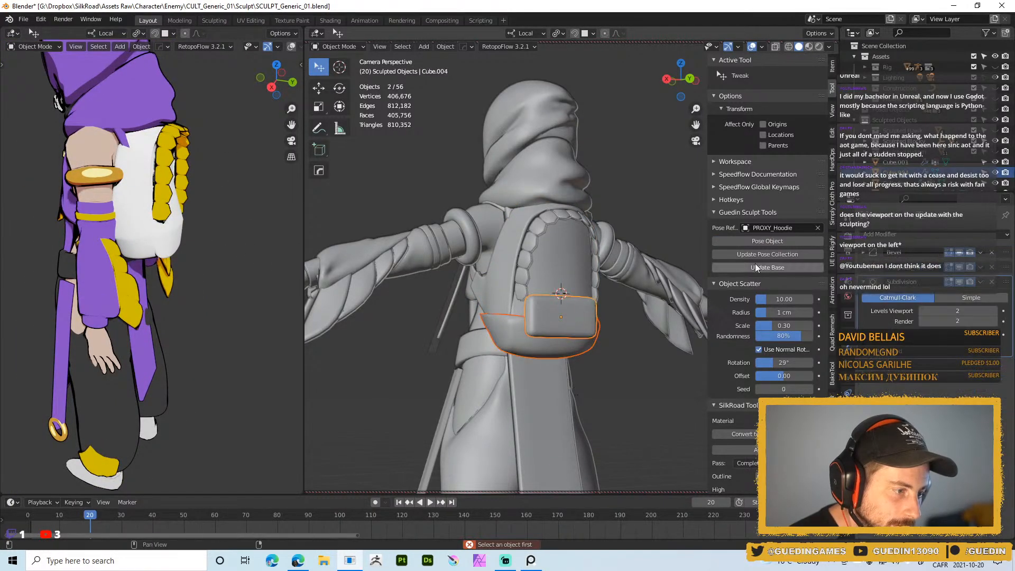
left_click(784, 241)
middle_click_drag(214, 183, 103, 165)
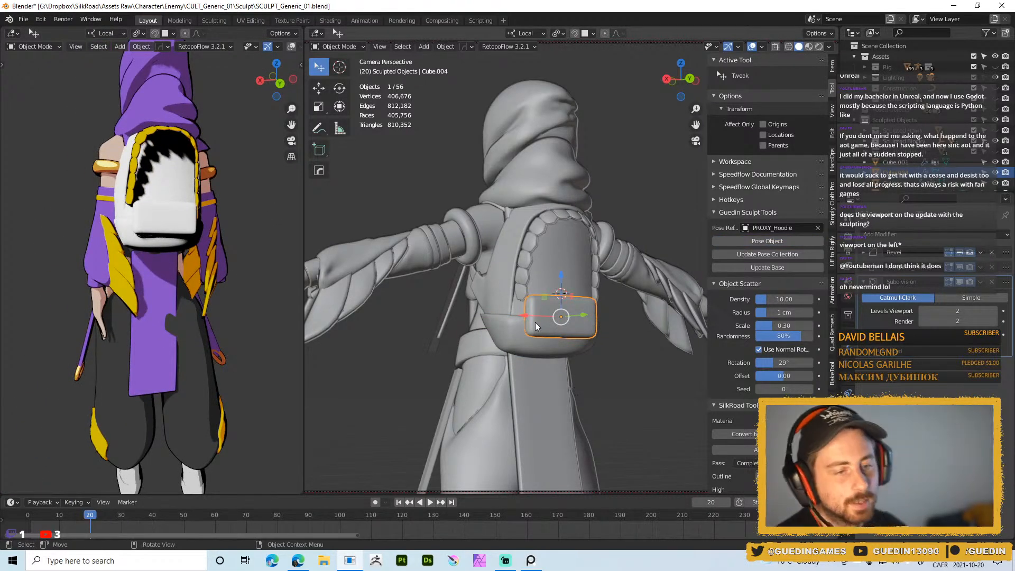
- Try reshaping the sides and top of the backpack's outer shell with the Grab brush, and return to Object Mode
middle_click_drag(493, 164, 520, 242)
left_click(521, 242)
key("ctrl+Tab")
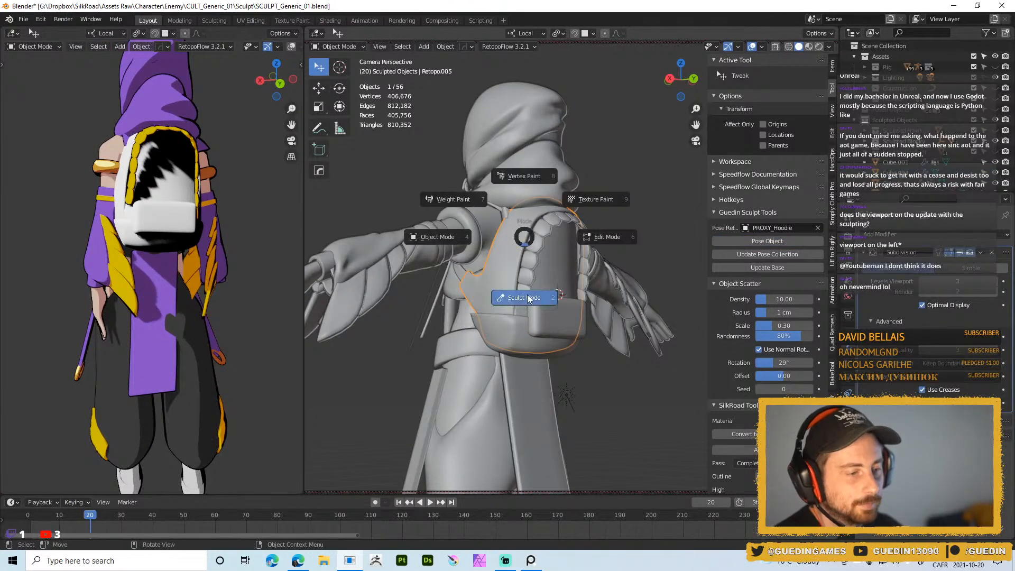
left_click(525, 274)
left_click_drag(417, 236, 415, 236)
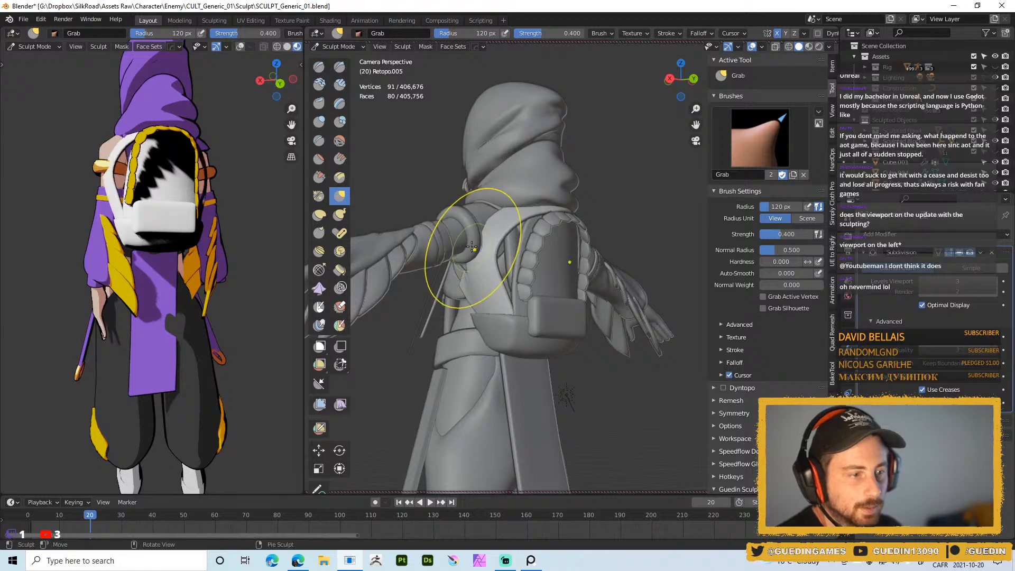
middle_click_drag(26, 162, 101, 168)
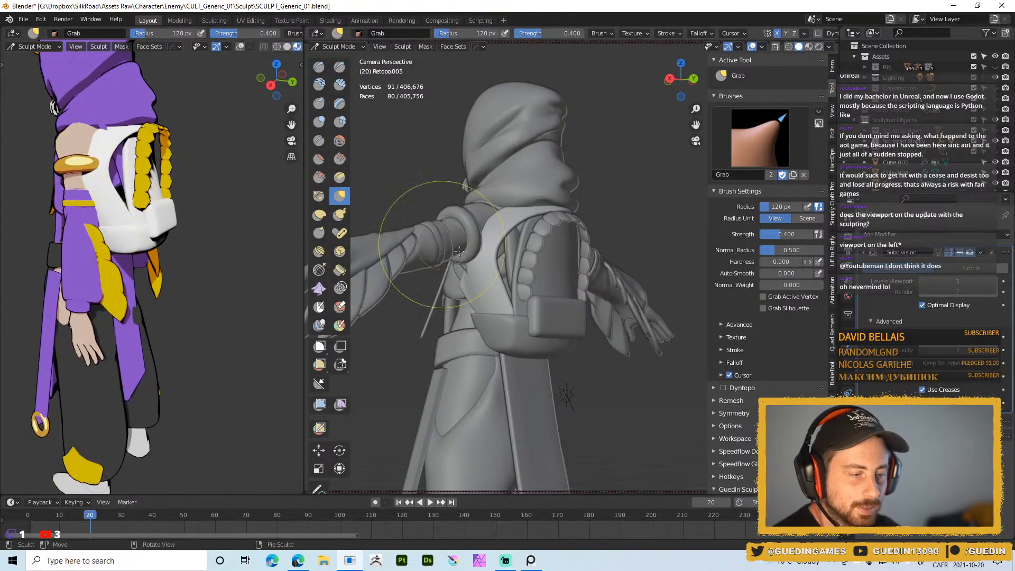
mouse_move(496, 249)
left_mouse_down()
mouse_move(524, 226)
mouse_move(517, 193)
left_mouse_up()
middle_click_drag(535, 255, 442, 257)
middle_click_drag(142, 294, 53, 299)
key("ctrl+Tab")
left_click(478, 277)
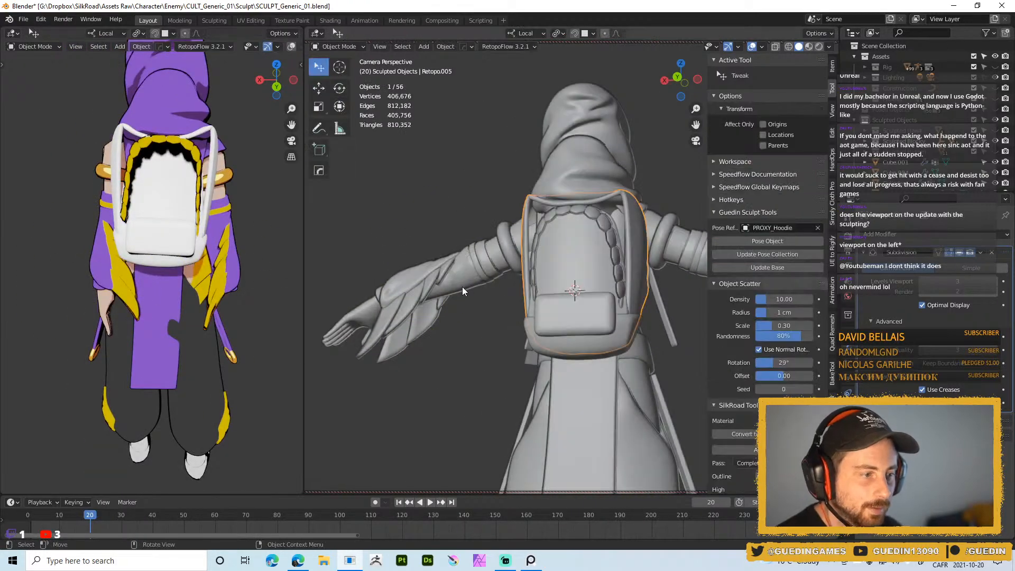
- Undo the Grab brush changes to the backpack's outer shell, back to Object Mode
key("ctrl+z")
key("ctrl+z")
key("ctrl+z")
key("ctrl+z")
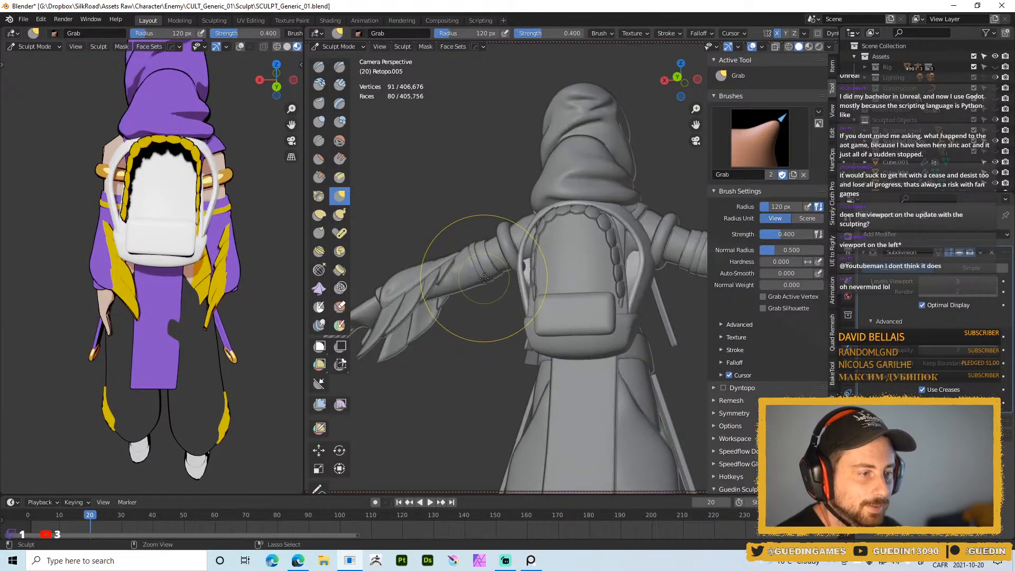
middle_click_drag(497, 267, 550, 285)
key("ctrl+z")
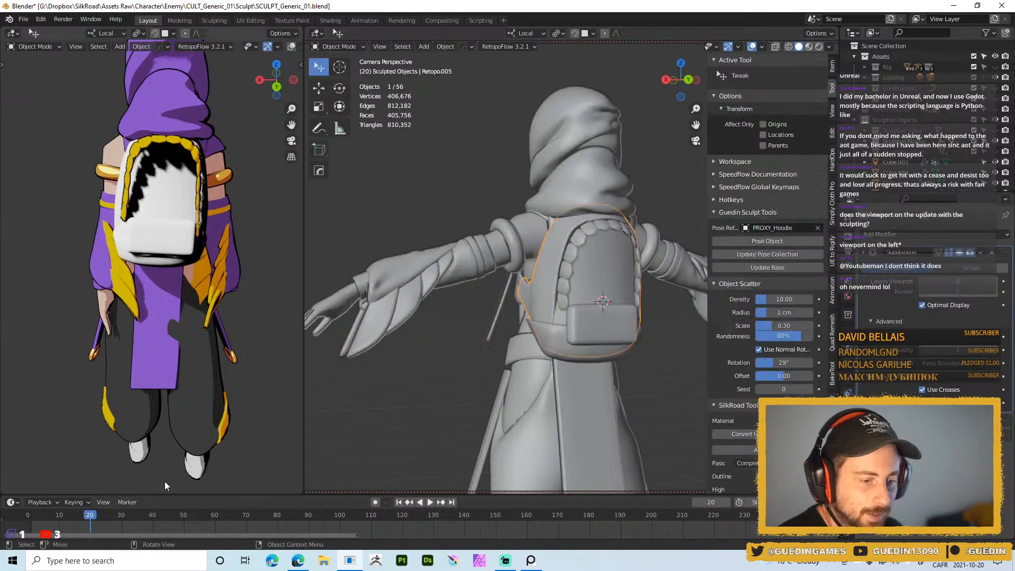
- Examine the posed character on another timeline frame, return to frame 20, and view it from the front
left_click(60, 516)
middle_click_drag(138, 275, 283, 270)
left_click_drag(91, 517, 90, 518)
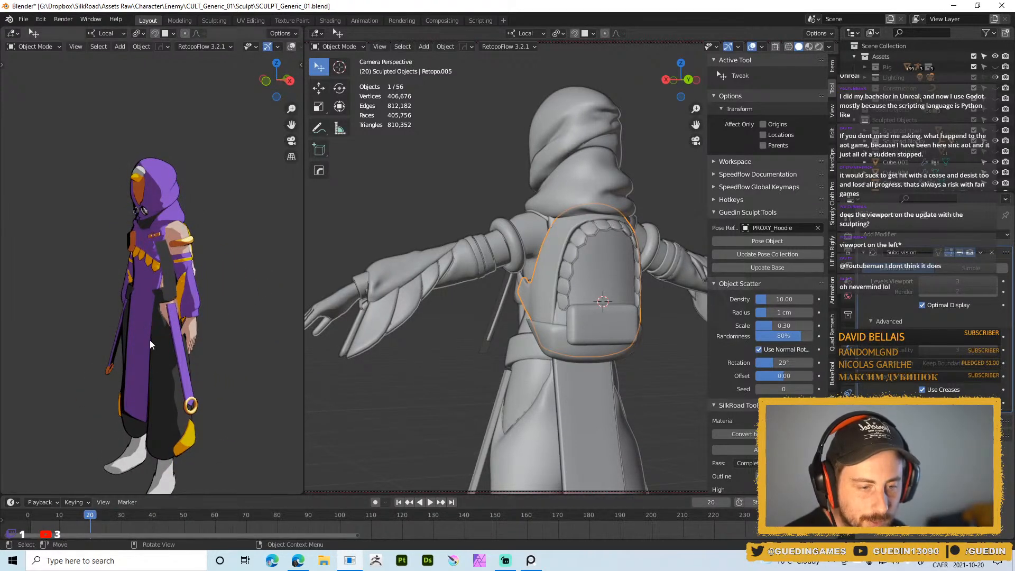
key("KP_0")
middle_click_drag(215, 338, 155, 349)
scroll(154, 349, "down", 6)
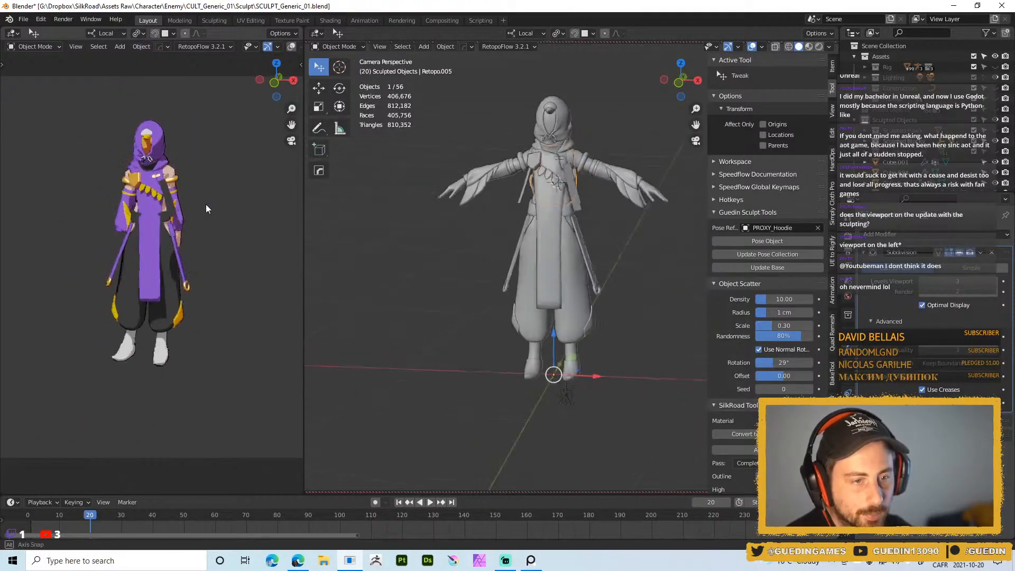
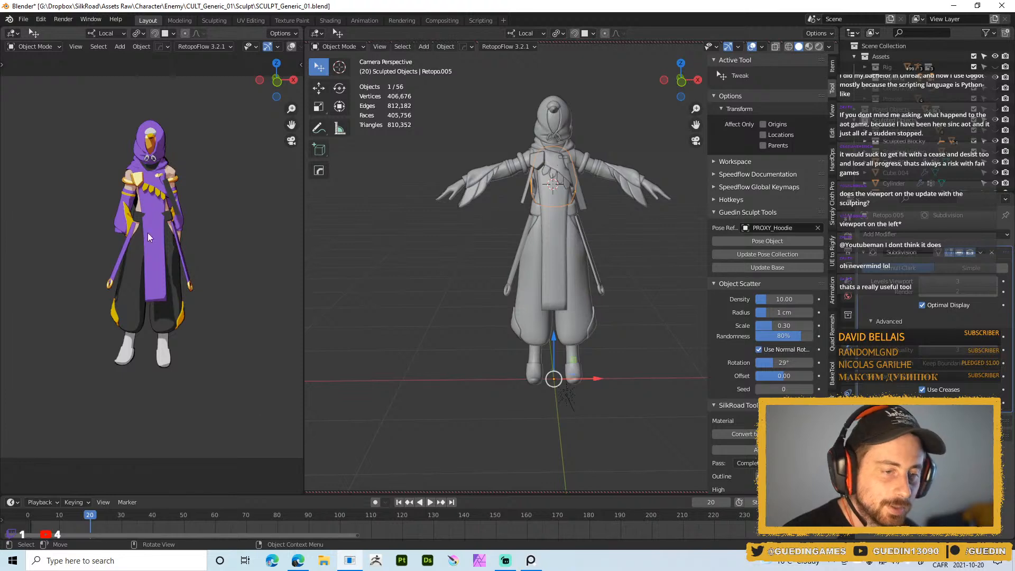
- Examine the posed character from the front and side, and the backpack and its pouch block up close from behind
middle_click_drag(220, 246, 179, 211)
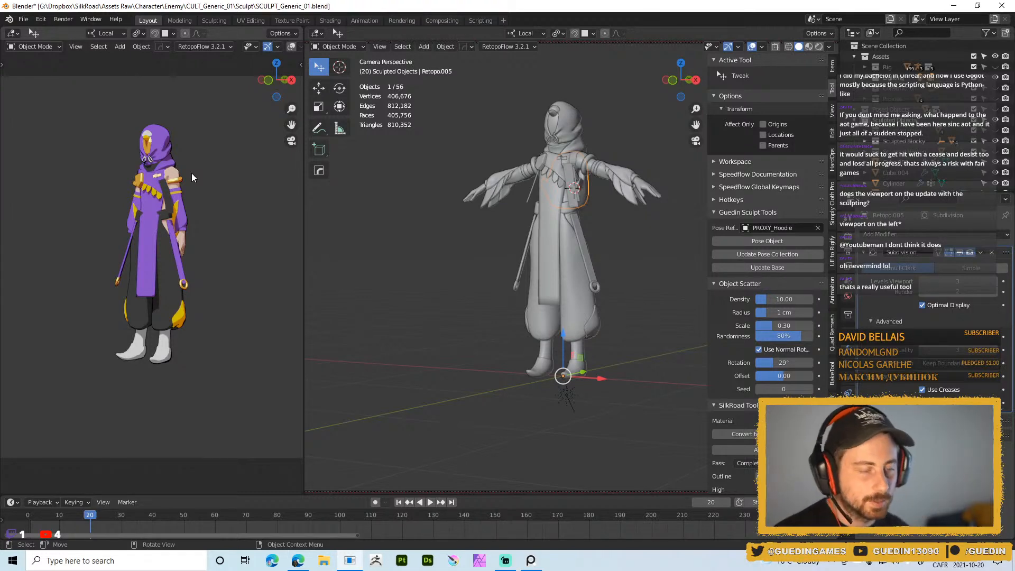
middle_click_drag(595, 258, 560, 295)
scroll(524, 243, "up", 3)
scroll(560, 295, "up", 2)
middle_click_drag(426, 217, 586, 270)
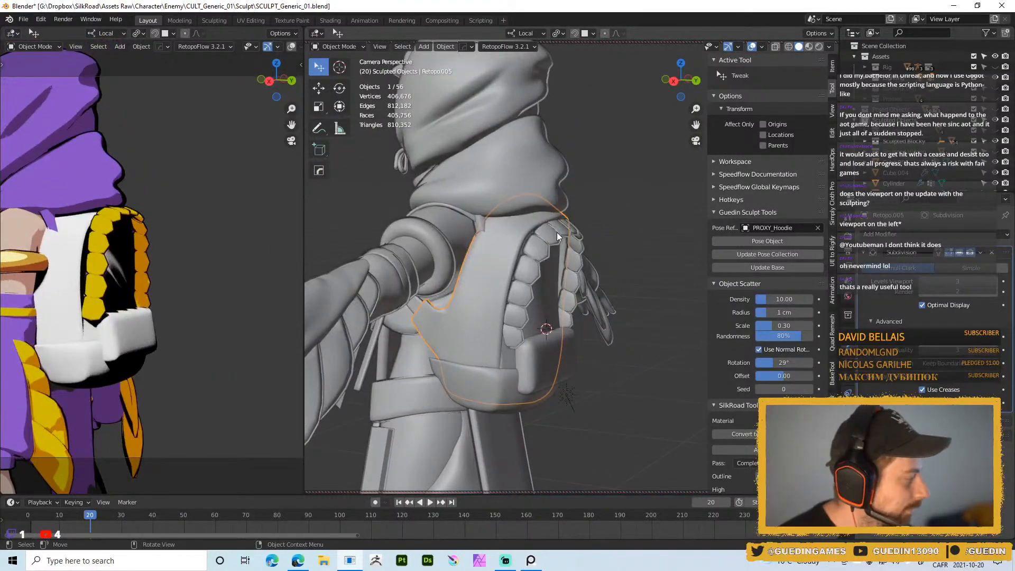
middle_click_drag(670, 140, 534, 175)
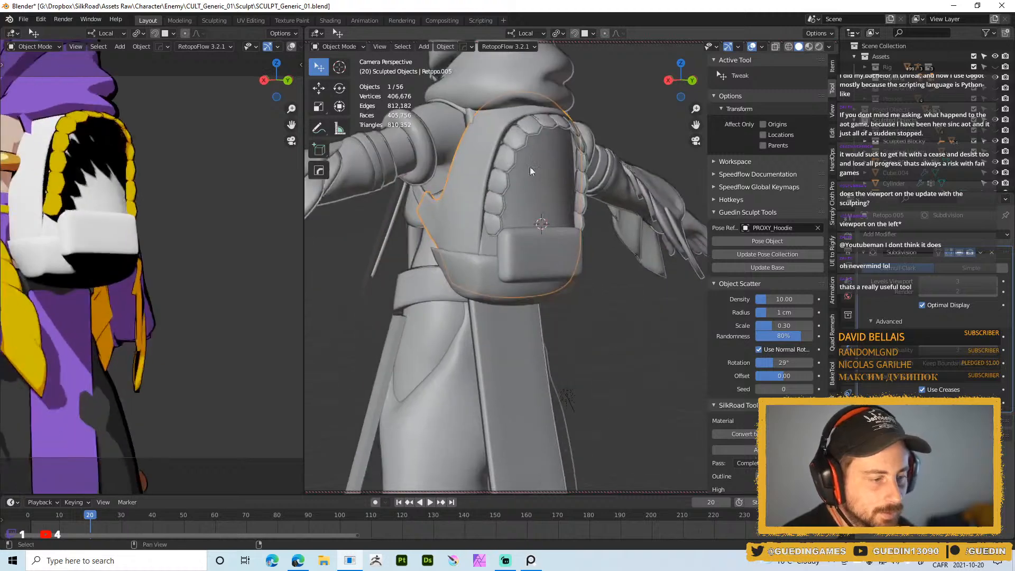
scroll(535, 174, "down", 4)
scroll(491, 169, "up", 1)
middle_click_drag(550, 132, 429, 223)
middle_click_drag(429, 222, 449, 260)
scroll(450, 260, "up", 4)
- Move the middle edge loop of the backpack's pouch block outward along its local Y axis in Edit Mode
left_click(442, 275)
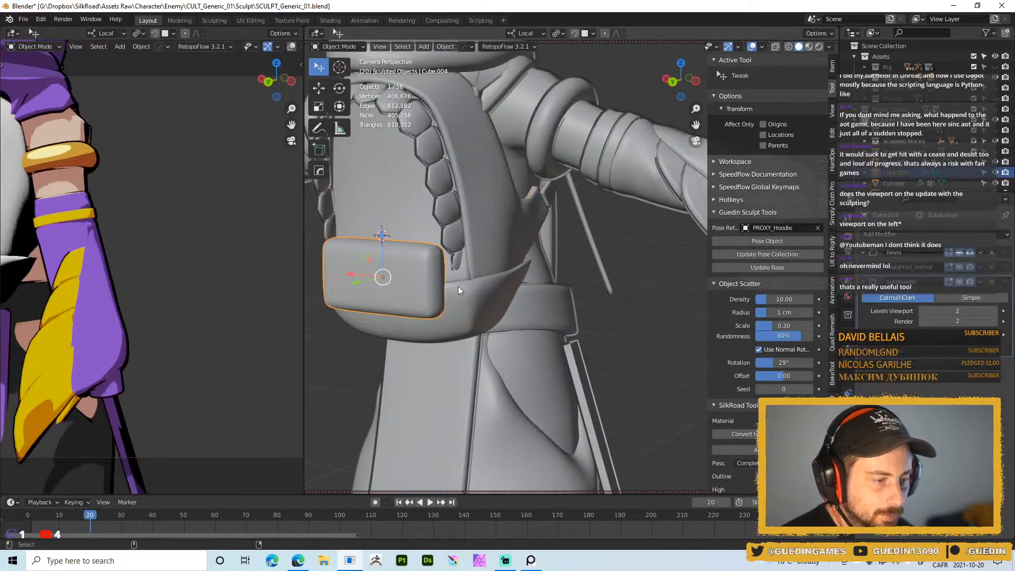
middle_click_drag(448, 294, 571, 232, "shift")
key("alt+Tab")
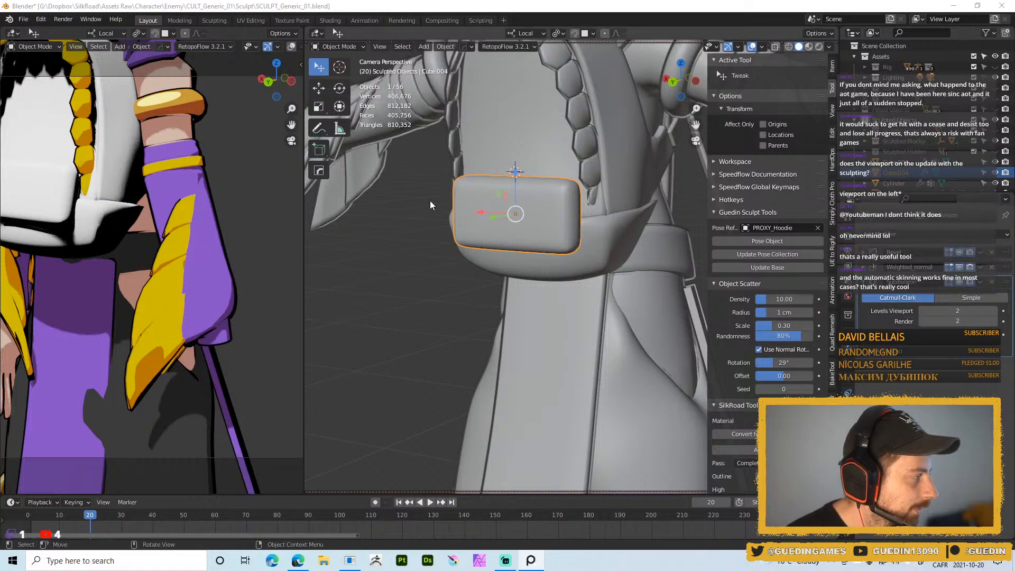
key("Tab")
key("Tab")
key("Tab")
middle_click_drag(564, 175, 535, 234)
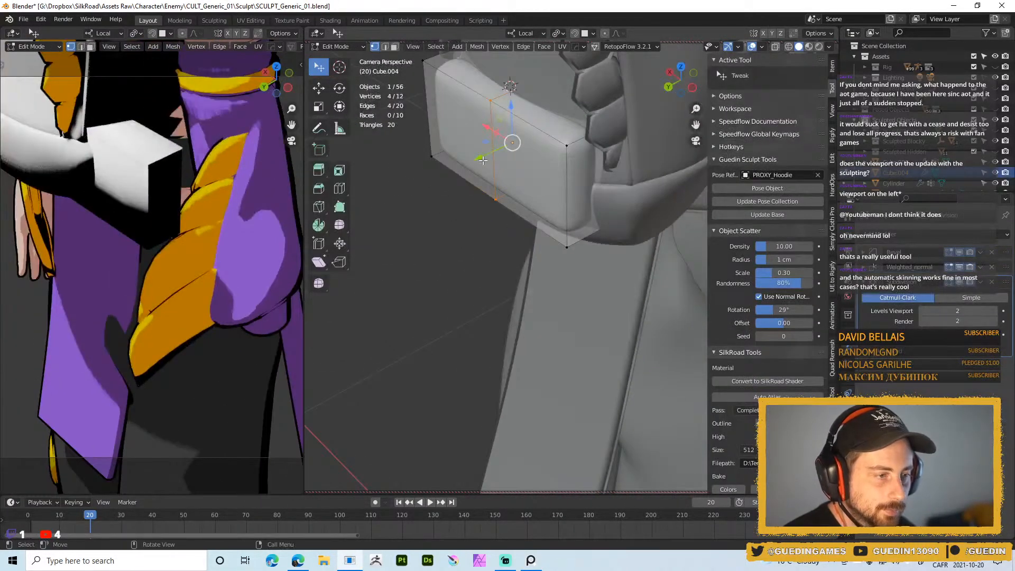
key("g")
key("y")
left_click(640, 186)
- Select the pouch block's two end faces and shift them slightly toward the backpack along local Y
key("3")
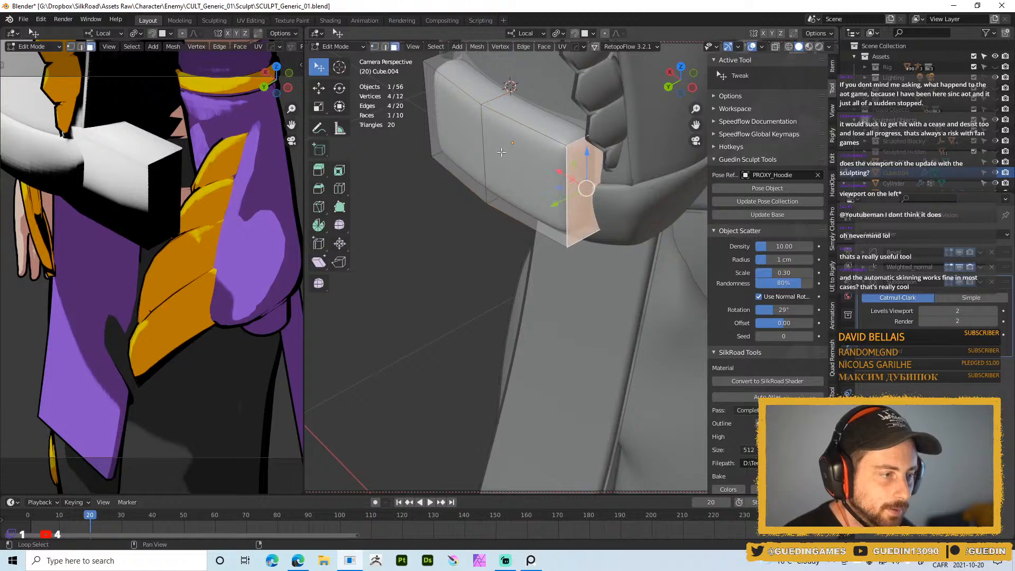
key("alt+z")
left_click(445, 92)
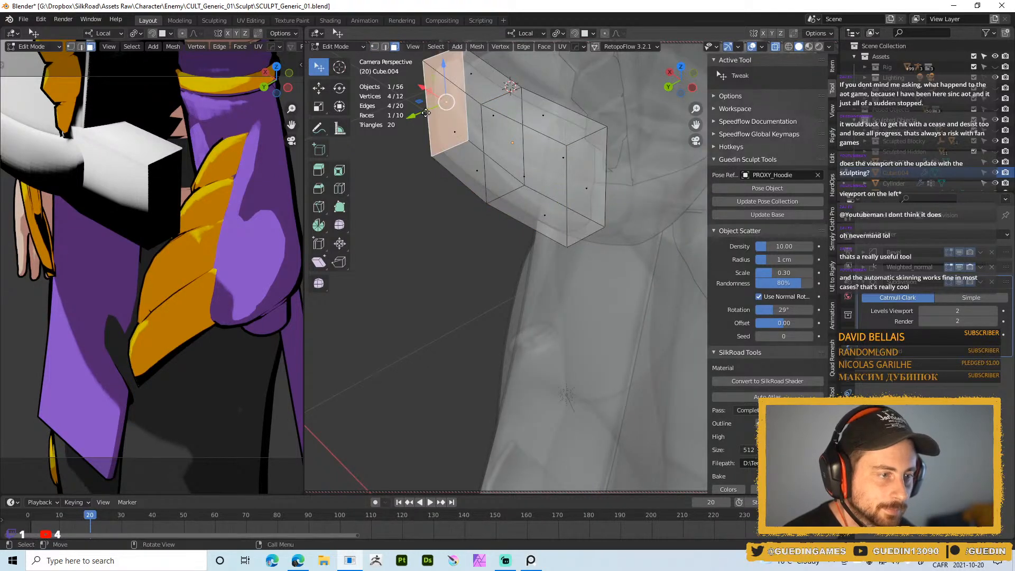
key("g")
key("y")
left_click(448, 94)
left_click(586, 188, "shift")
key("alt+z")
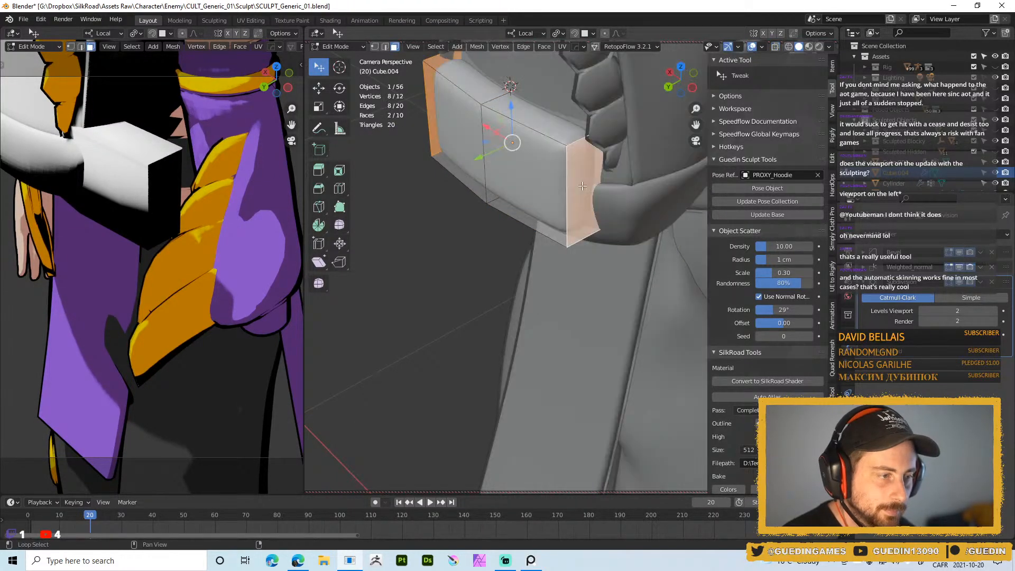
key("g")
key("y")
left_click(487, 152)
- Move the pouch block's entire mesh along local Y closer to the backpack, and return to Object Mode
key("a")
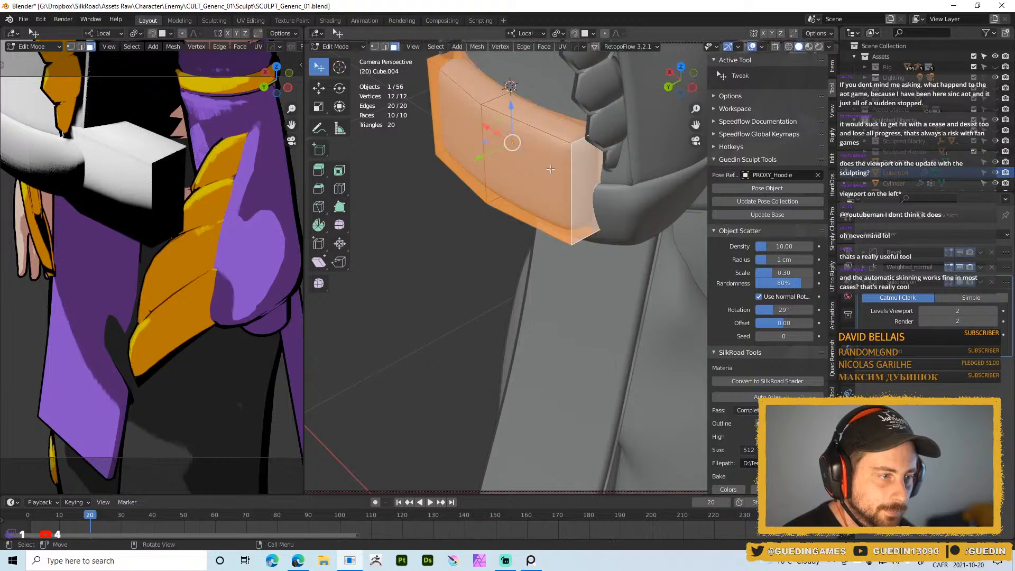
key("g")
key("y")
left_click(490, 149)
key("Tab")
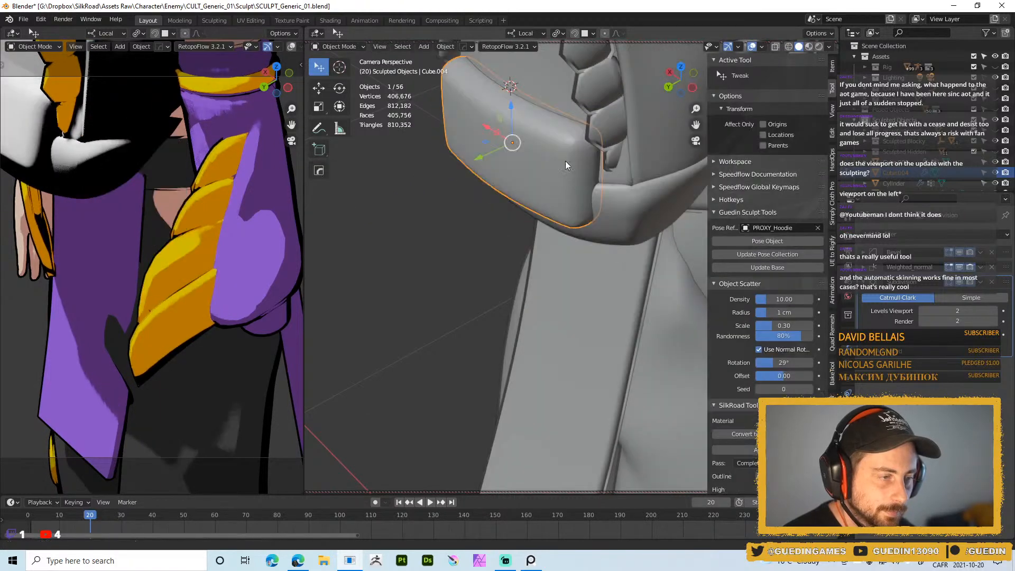
- Undo the stray move of the backpack's bottom piece, reselect the pouch block and save the Blender file
middle_click_drag(572, 177, 620, 118)
middle_click_drag(635, 164, 656, 110, "shift")
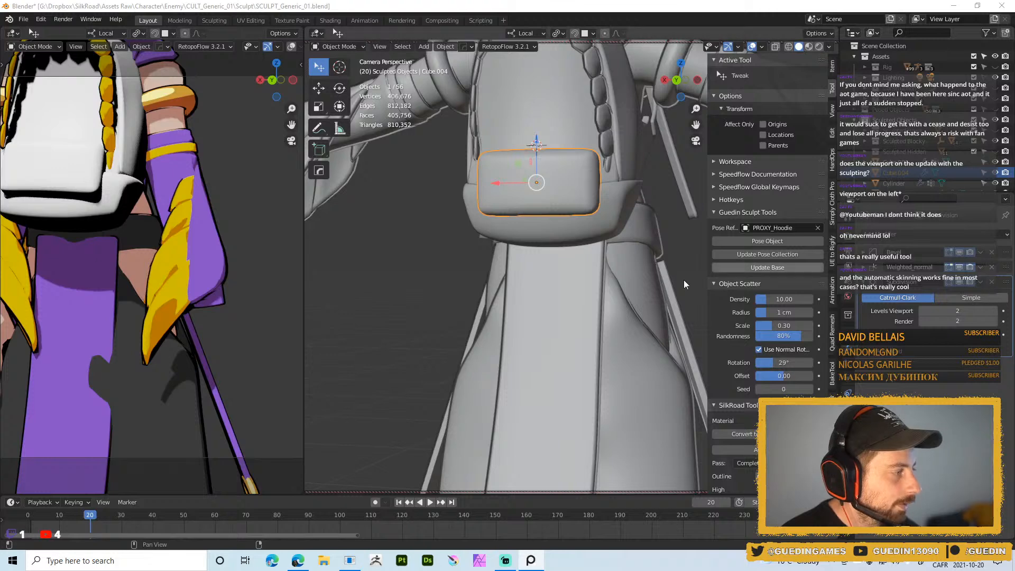
scroll(507, 228, "up", 1)
left_click(569, 191)
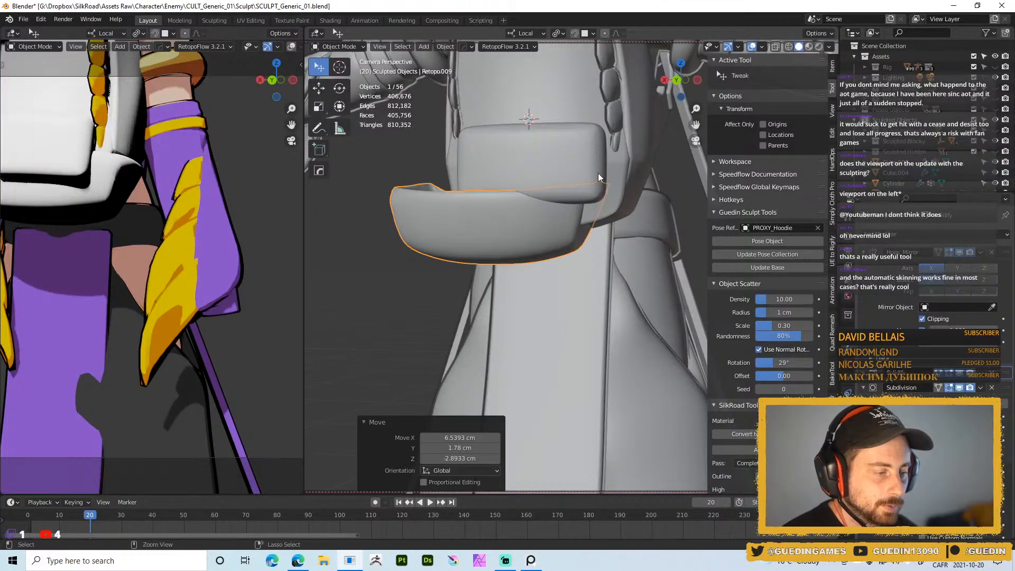
left_click(577, 135)
key("ctrl+s")
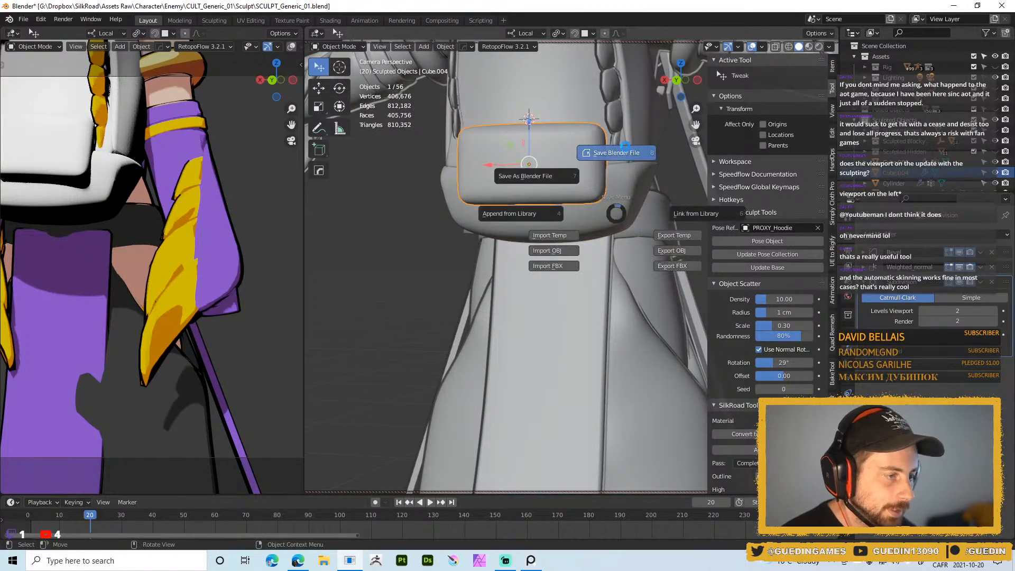
- View the whole character from behind and widen the sidebar to read the full Pose Reference setting
middle_click_drag(625, 150, 590, 255)
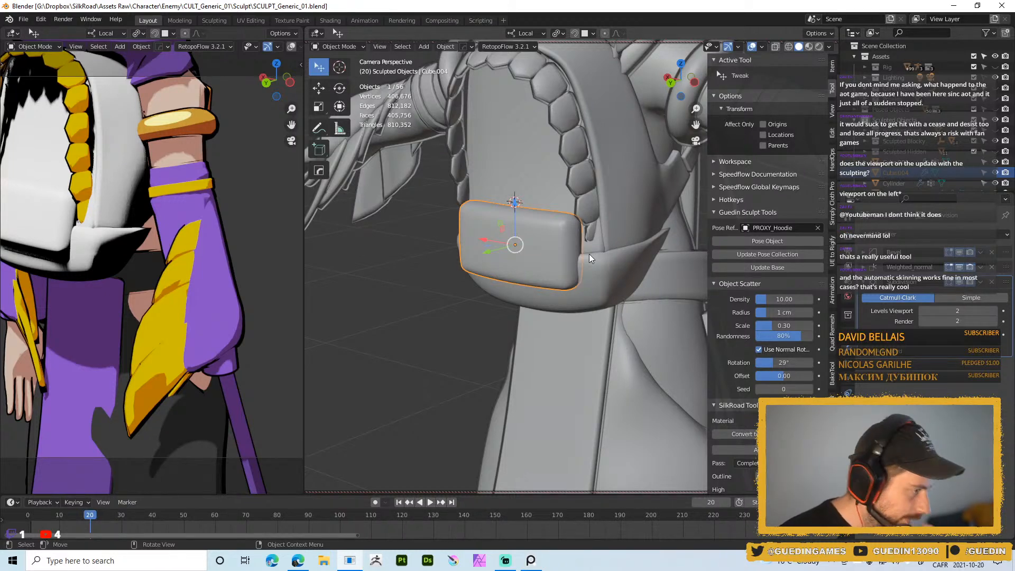
scroll(486, 337, "down", 8)
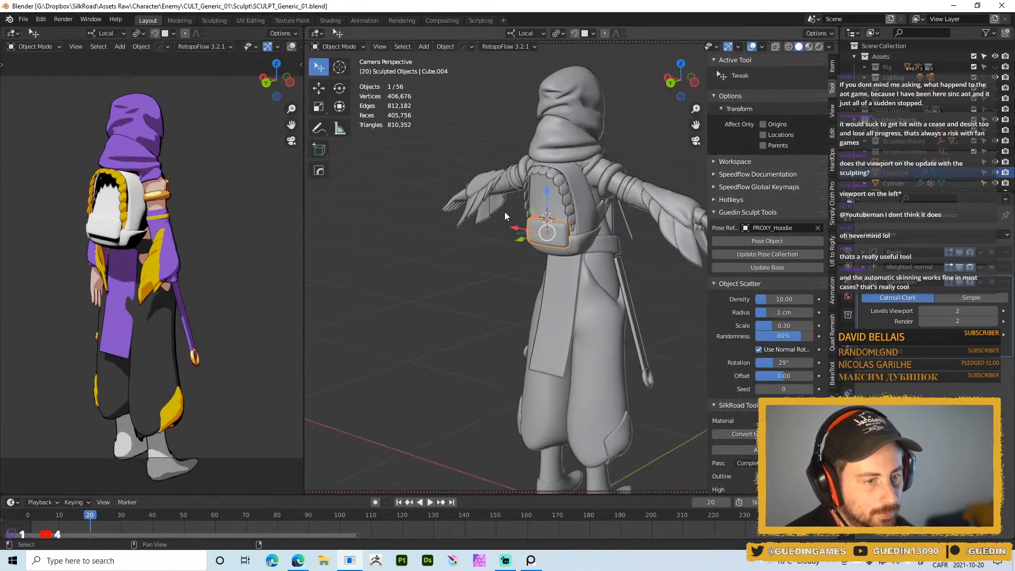
middle_click_drag(504, 212, 235, 265)
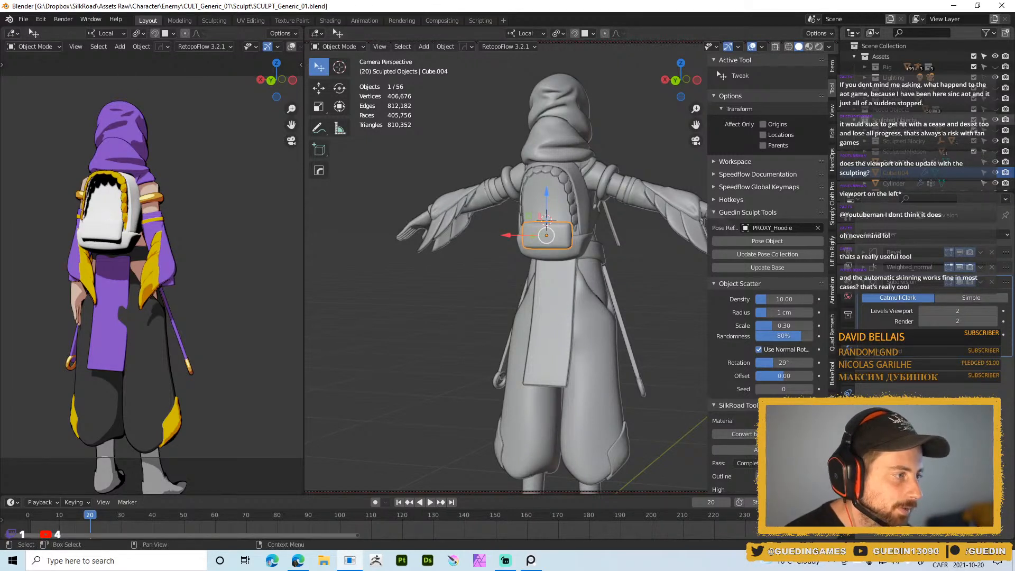
left_click(775, 228)
left_click(723, 229)
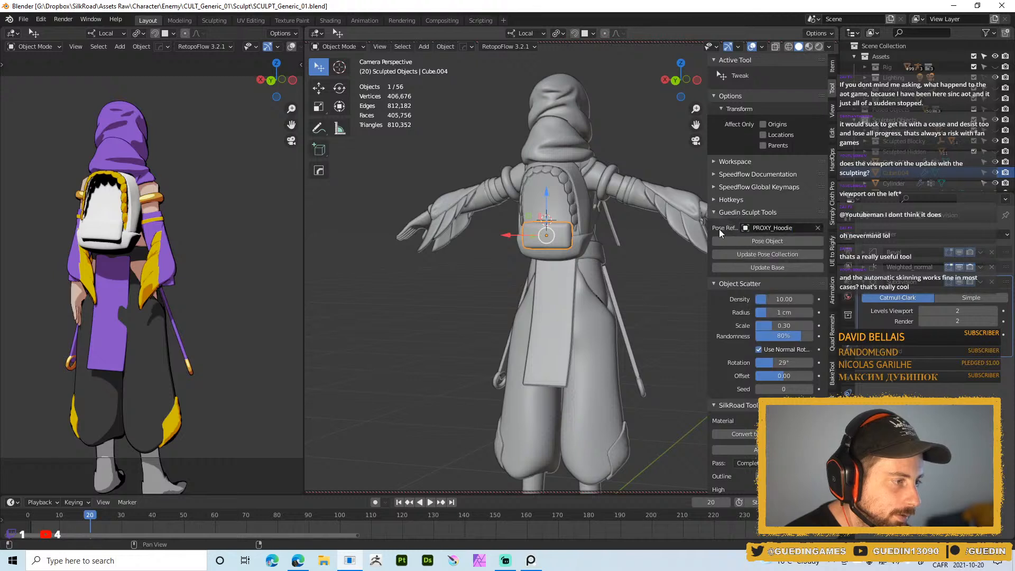
left_click_drag(707, 229, 582, 229)
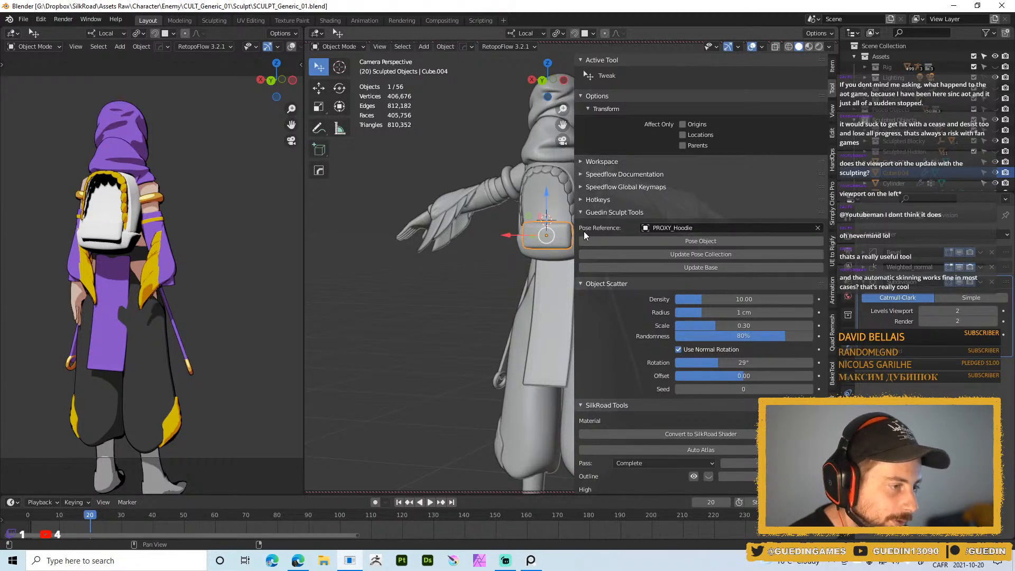
left_click_drag(576, 233, 678, 232)
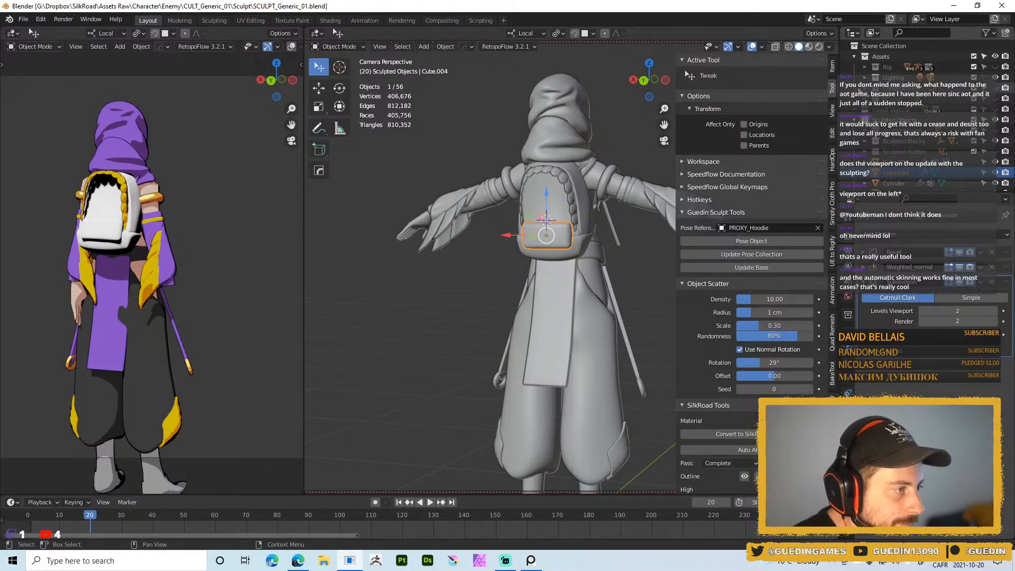
- Show the proxy objects and isolate PROXY_Body in local view to examine it from the front
left_click(995, 99)
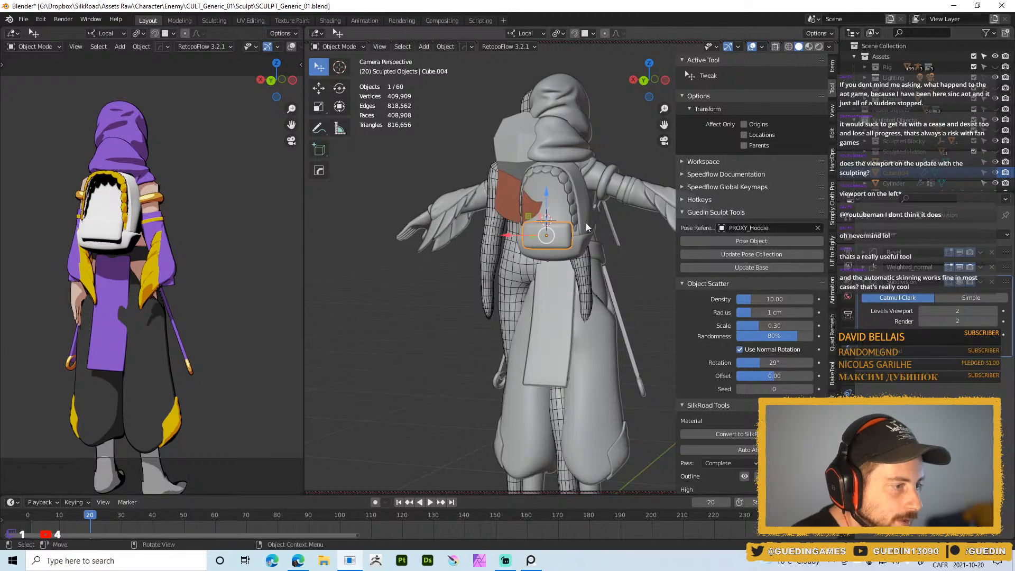
left_click(513, 281)
middle_click_drag(513, 280, 692, 314)
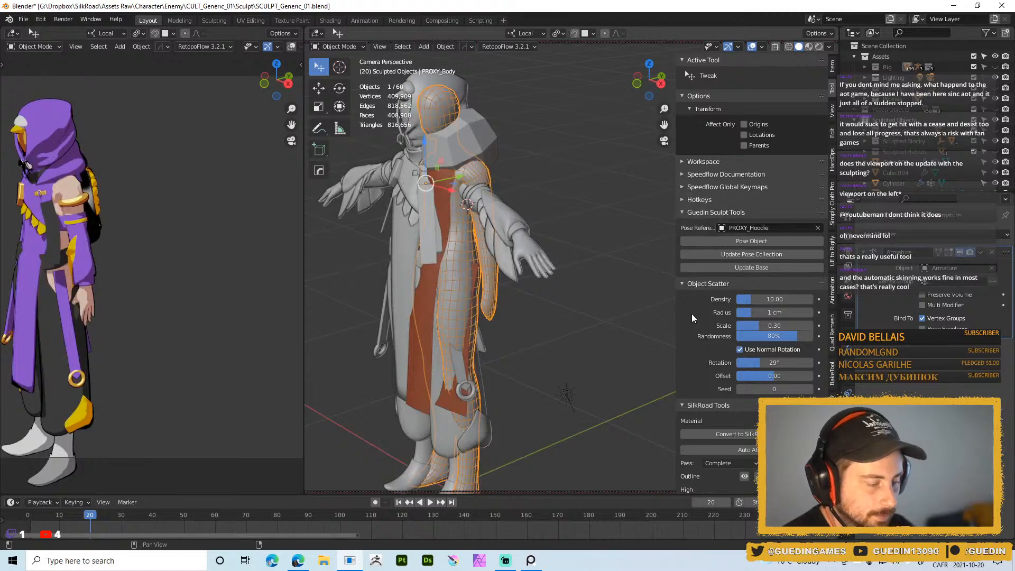
key("slash")
middle_click_drag(390, 298, 574, 246)
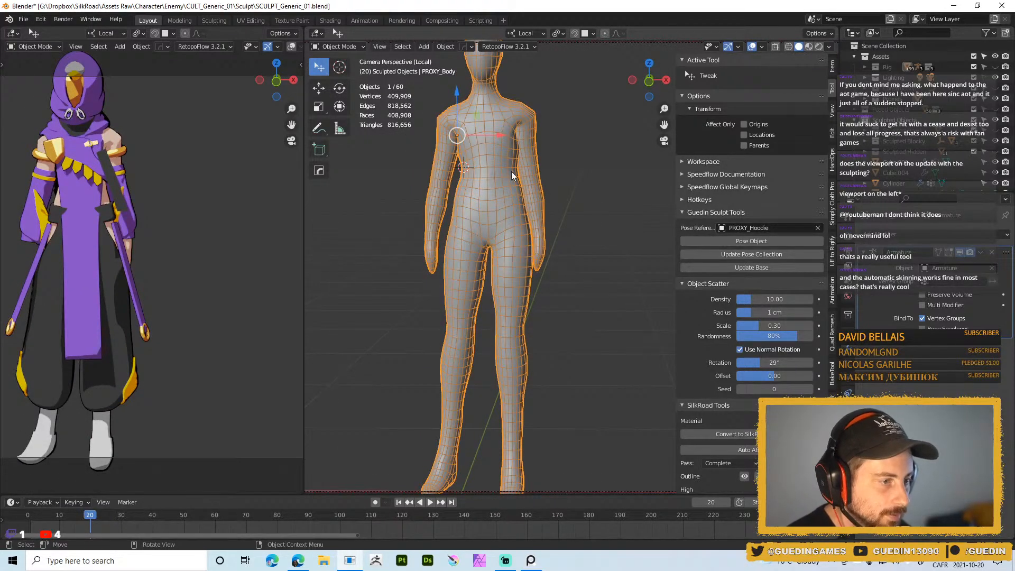
middle_click_drag(532, 193, 567, 254, "shift")
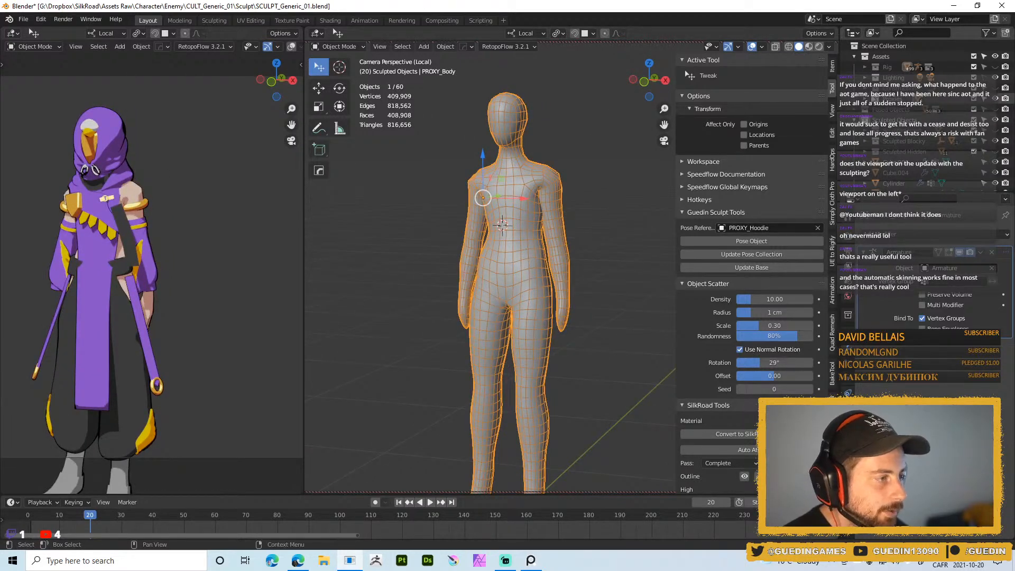
- Leave local view and hide the sculpted objects, keeping only the proxy meshes shown
left_click(865, 99)
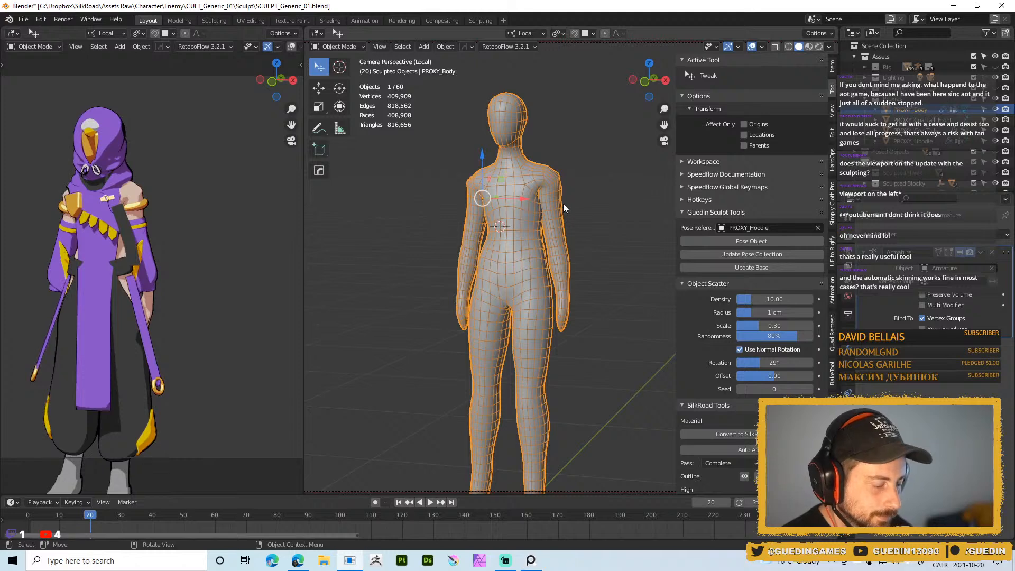
key("KP_Divide")
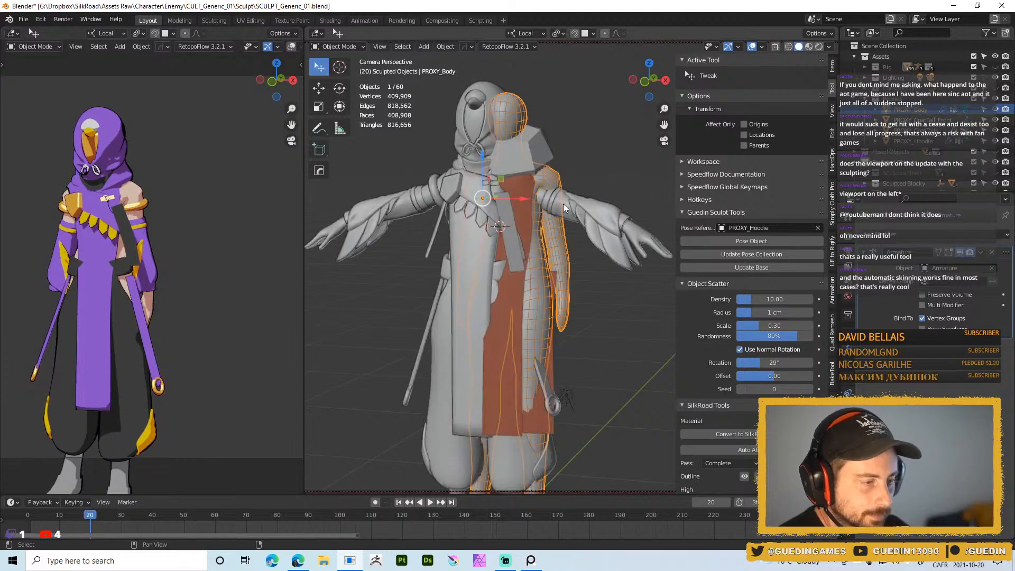
left_click(981, 165)
left_click(533, 248)
middle_click_drag(533, 248, 420, 229)
- Examine PROXY_Body and PROXY_Hoodie from behind, comparing them with the posed character's hood and backpack
left_click(574, 158)
middle_click_drag(574, 158, 488, 258)
scroll(525, 245, "up", 3)
left_click(488, 258)
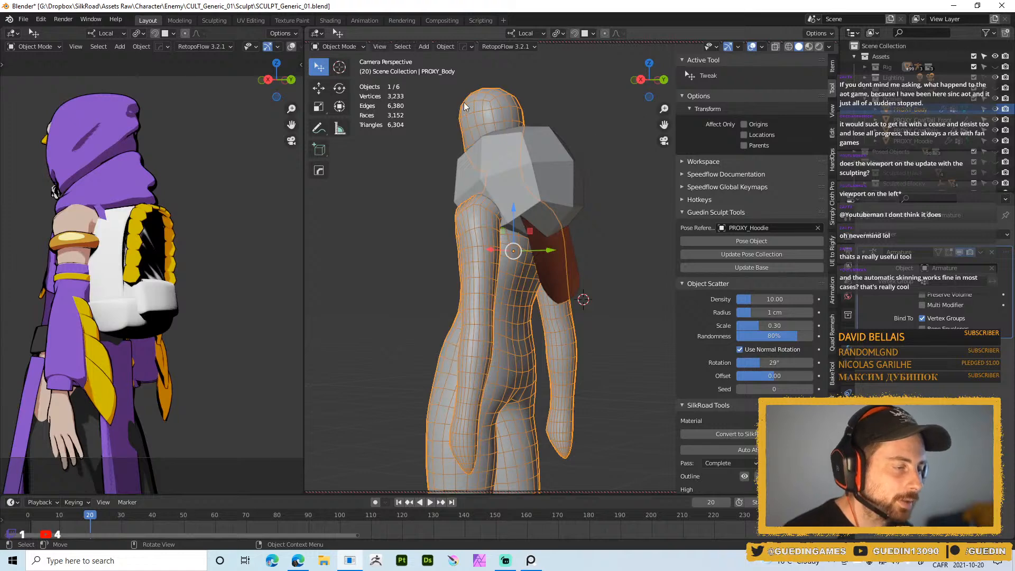
left_click(564, 158)
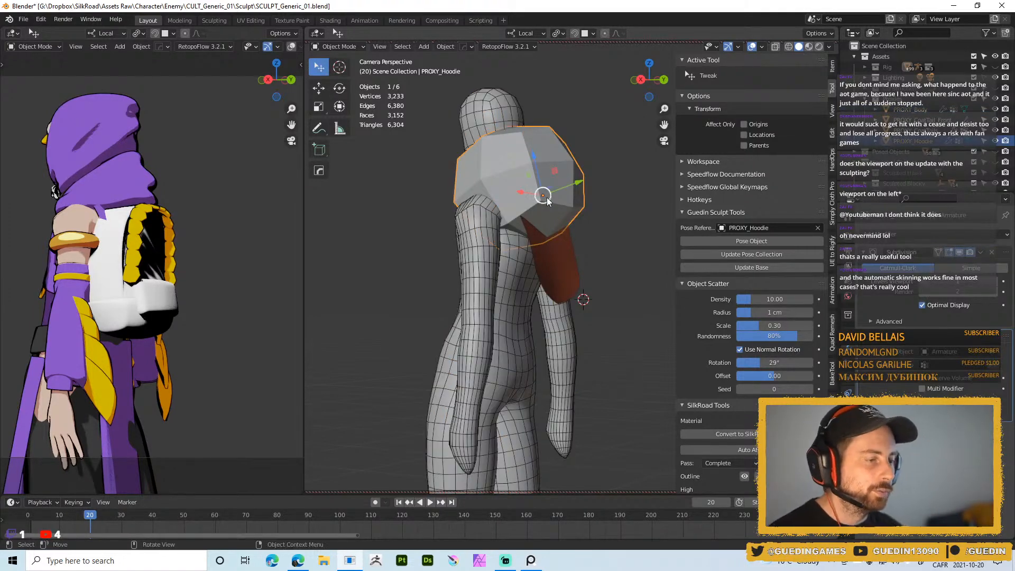
middle_click_drag(483, 255, 455, 243)
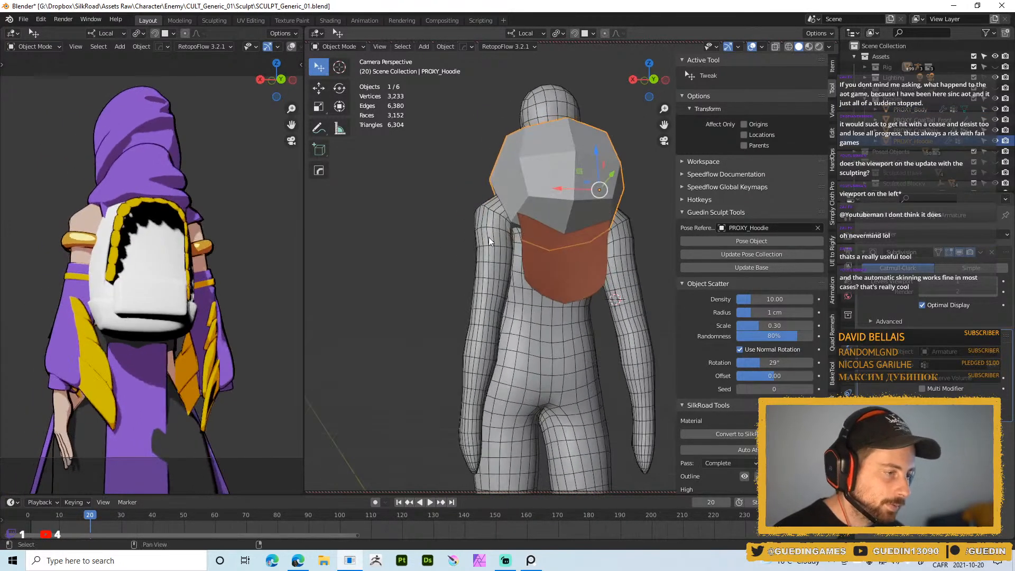
middle_click_drag(262, 230, 183, 193)
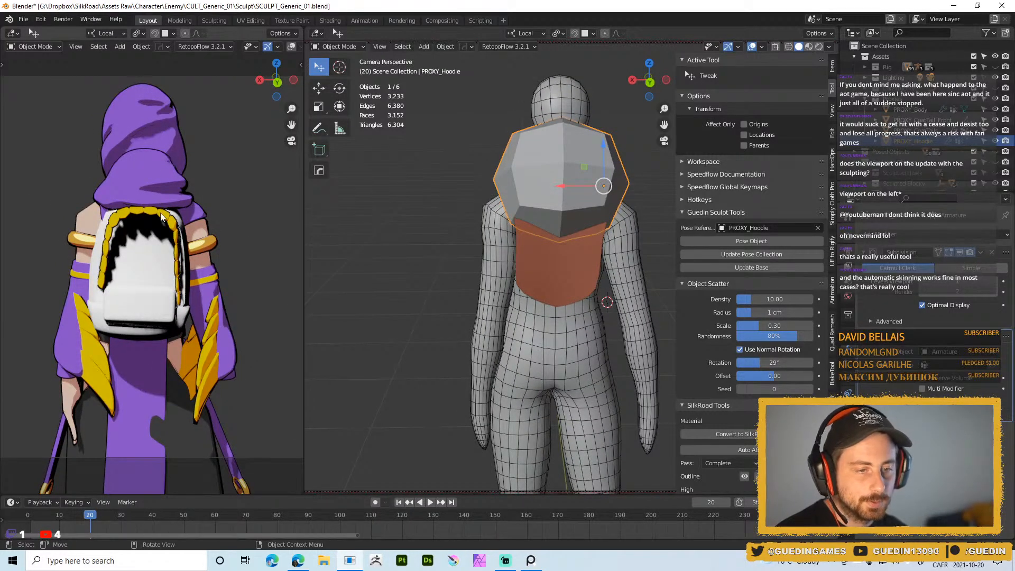
middle_click_drag(587, 275, 610, 158)
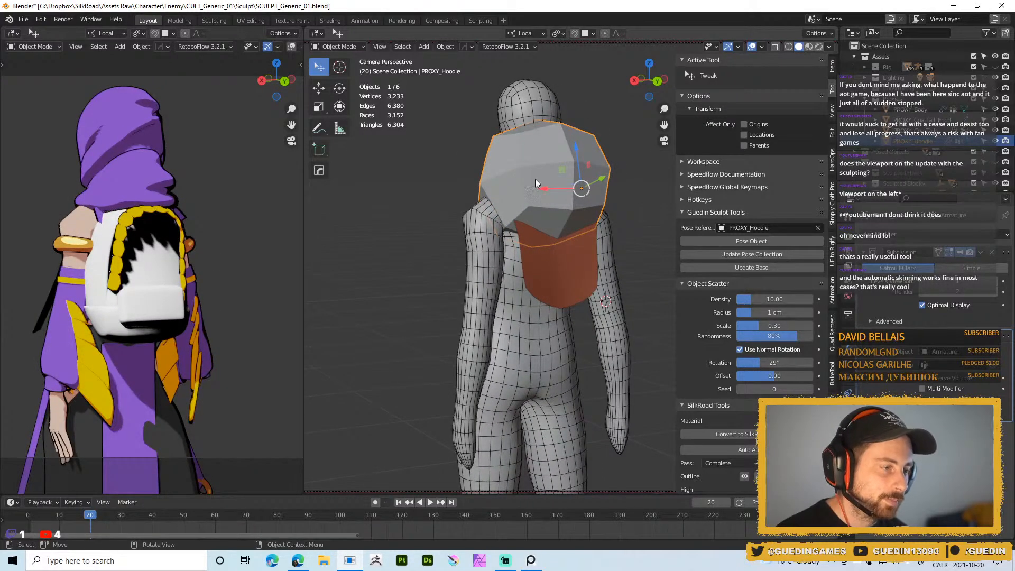
middle_click_drag(614, 319, 433, 174)
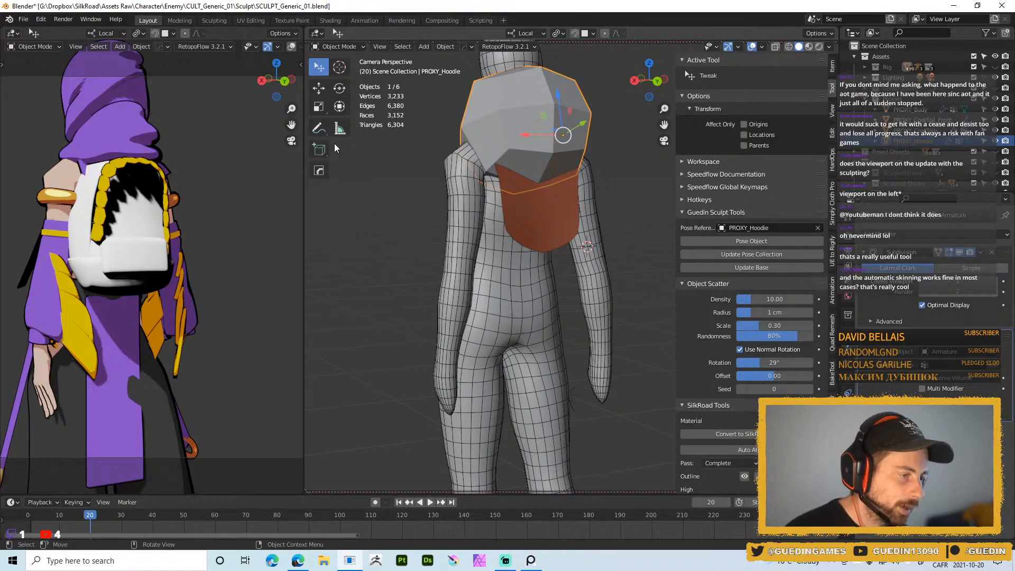
- Compare the proxy meshes on frames 19 and 20, and view their front cloth against the posed character
middle_click_drag(411, 299, 535, 252)
key("Left")
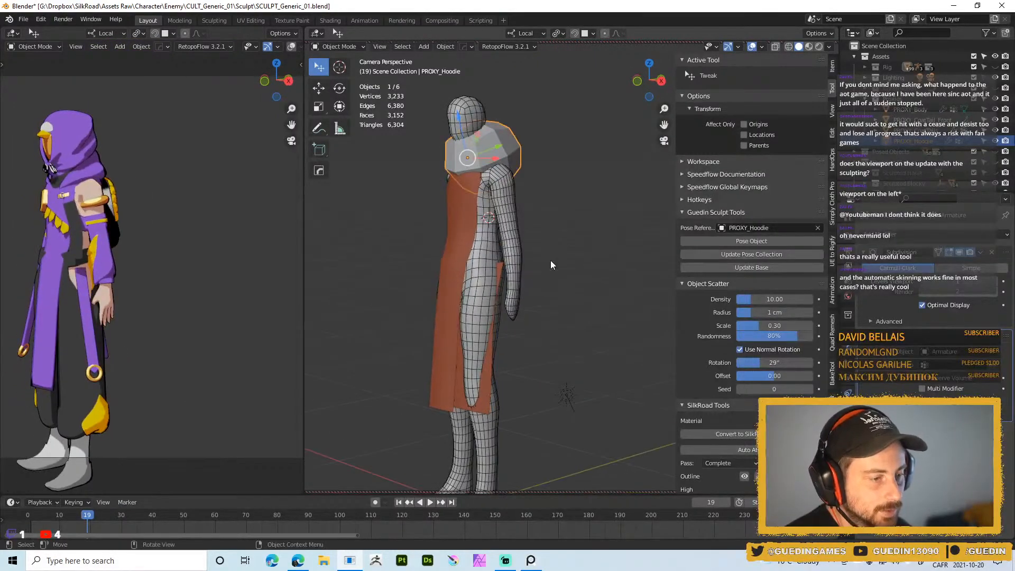
key("Right")
middle_click_drag(544, 433, 595, 248, "shift")
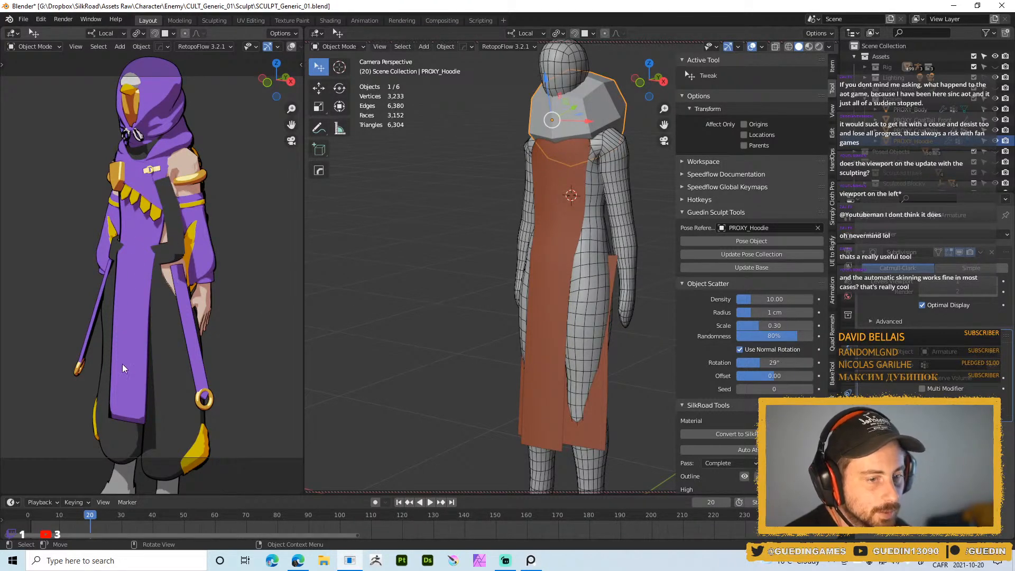
- Examine PROXY_Body and PROXY_CoatTail_Front from the front and side, comparing the front cloth with the posed character
left_click(605, 272)
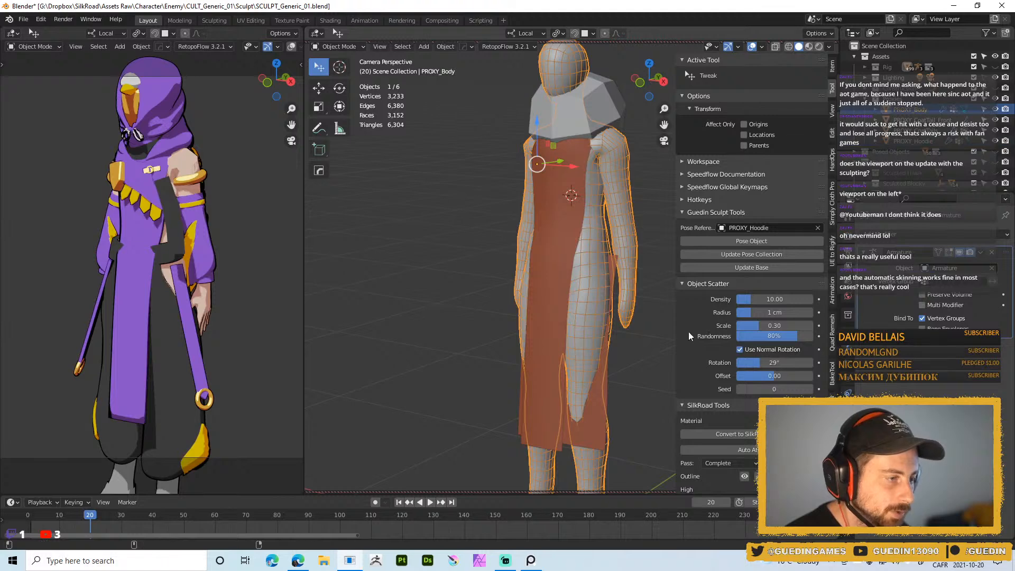
middle_click_drag(597, 306, 510, 337, "shift")
middle_click_drag(524, 275, 463, 265)
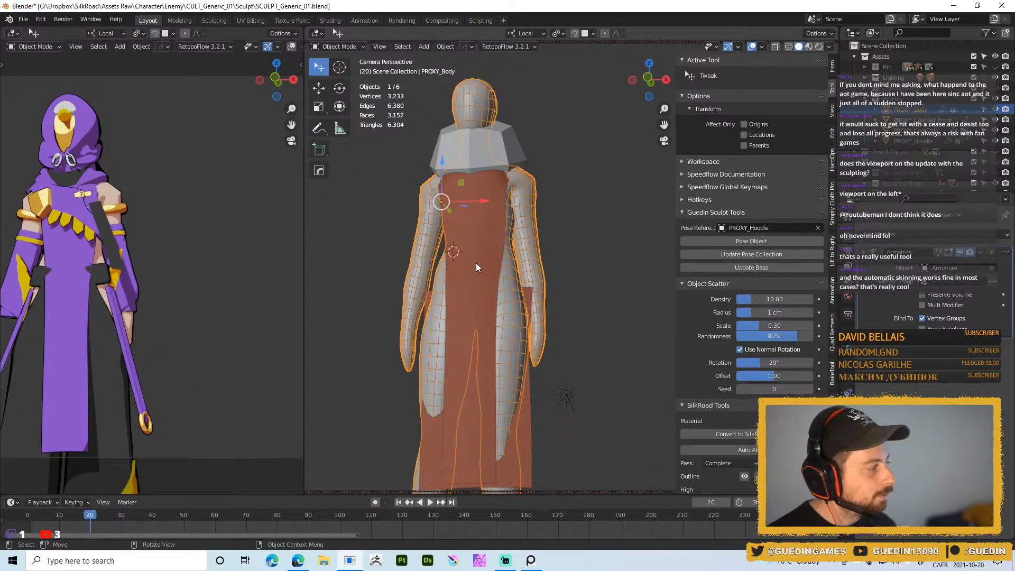
middle_click_drag(599, 256, 509, 201, "shift")
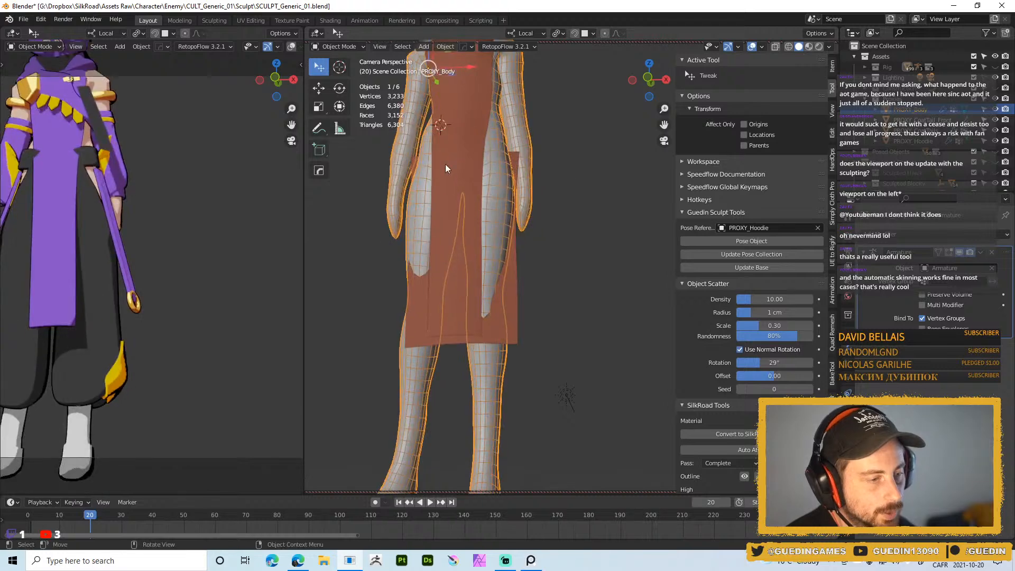
left_click(445, 168)
middle_click_drag(170, 197, 91, 173)
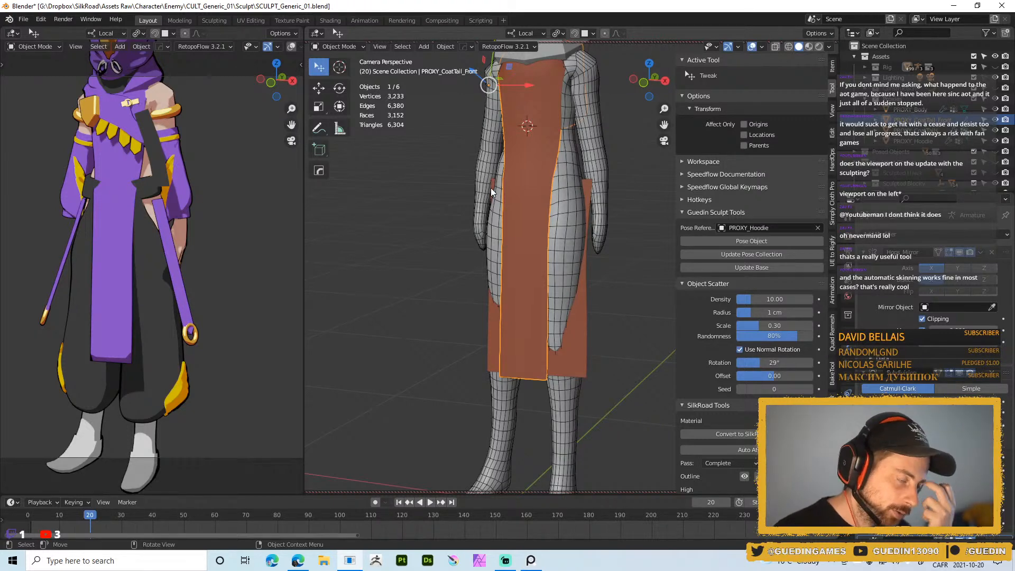
middle_click_drag(583, 398, 565, 267)
middle_click_drag(157, 249, 213, 273)
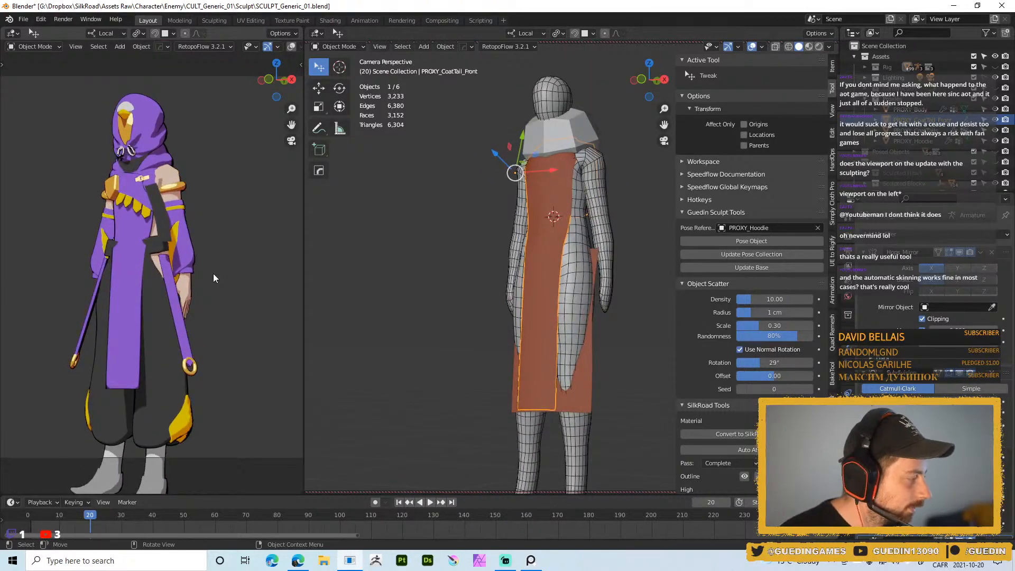
- Hide the proxy meshes and show the sculpted objects again, viewed from behind at the backpack
left_click(997, 99)
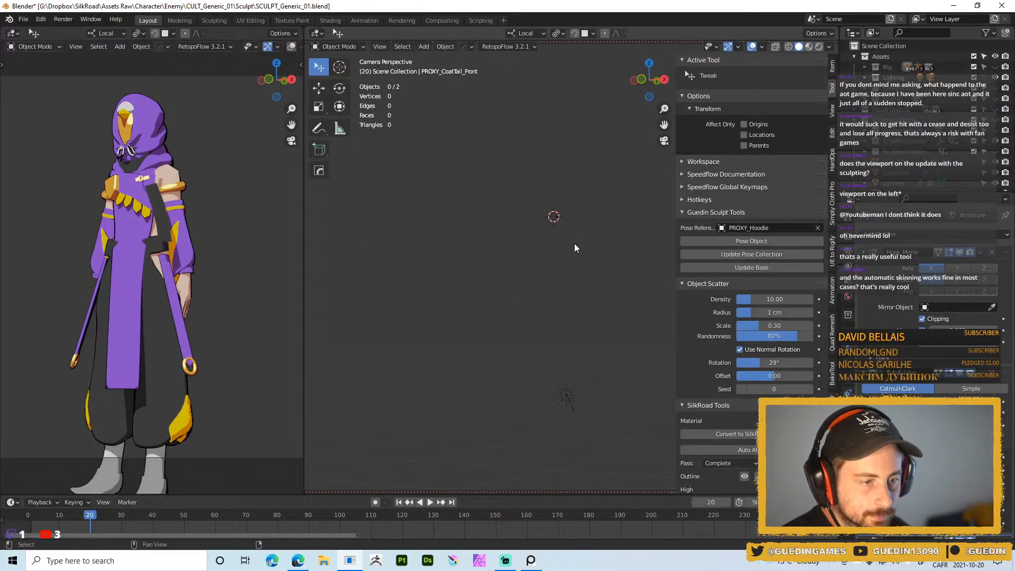
left_click(995, 120)
scroll(591, 212, "down", 3)
middle_click_drag(554, 177, 510, 204)
scroll(521, 317, "up", 5)
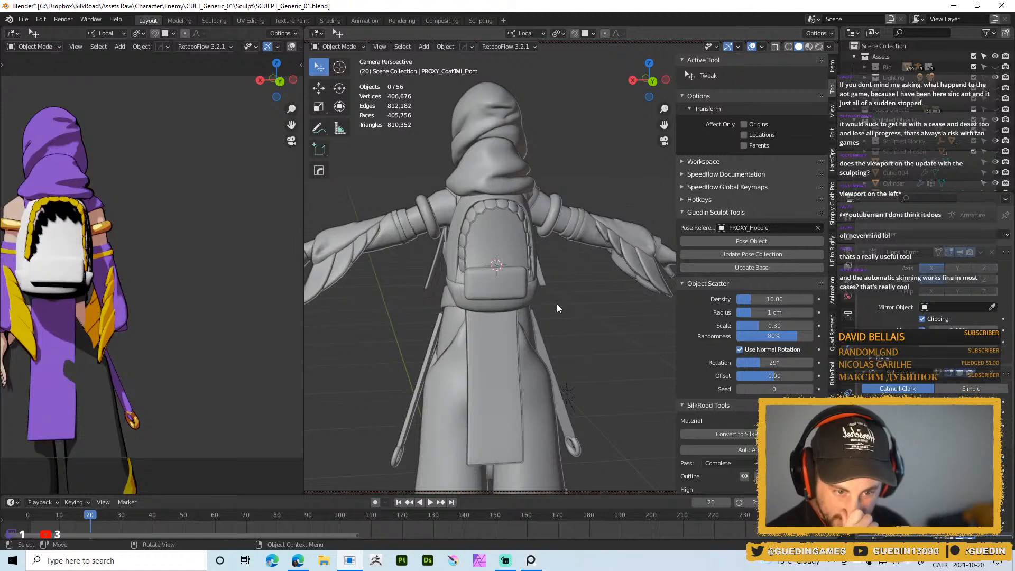
- Add one horizontal loop cut around the backpack's pouch block, slid towards its upper edge with a factor of -0.371
mouse_move(522, 231)
middle_mouse_down()
mouse_move(513, 187)
mouse_move(477, 336)
mouse_move(407, 297)
mouse_move(534, 219)
middle_mouse_up()
scroll(477, 335, "up", 5)
left_click(500, 243)
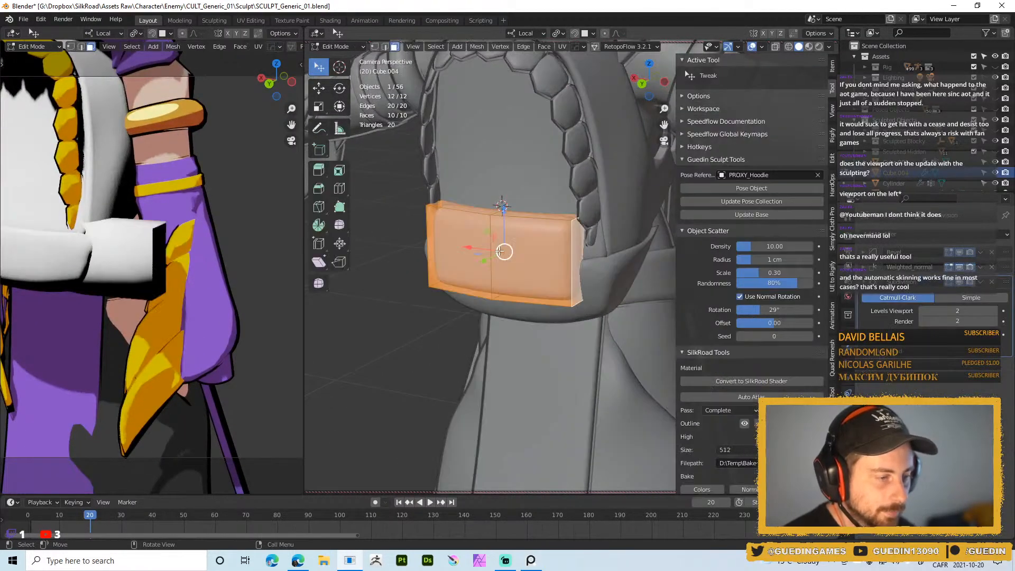
key("Tab")
key("ctrl+r")
left_click(540, 243)
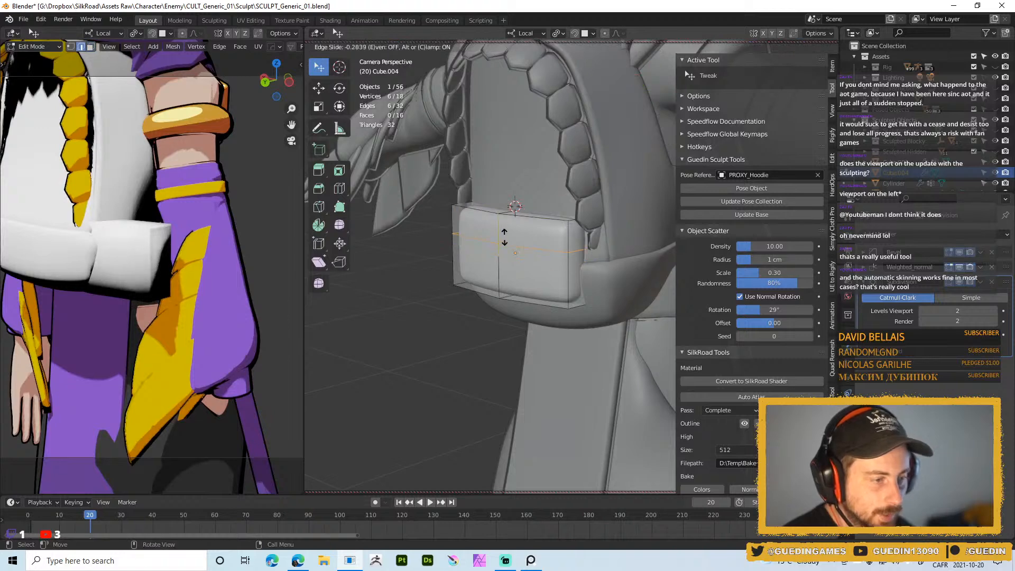
left_click(538, 216)
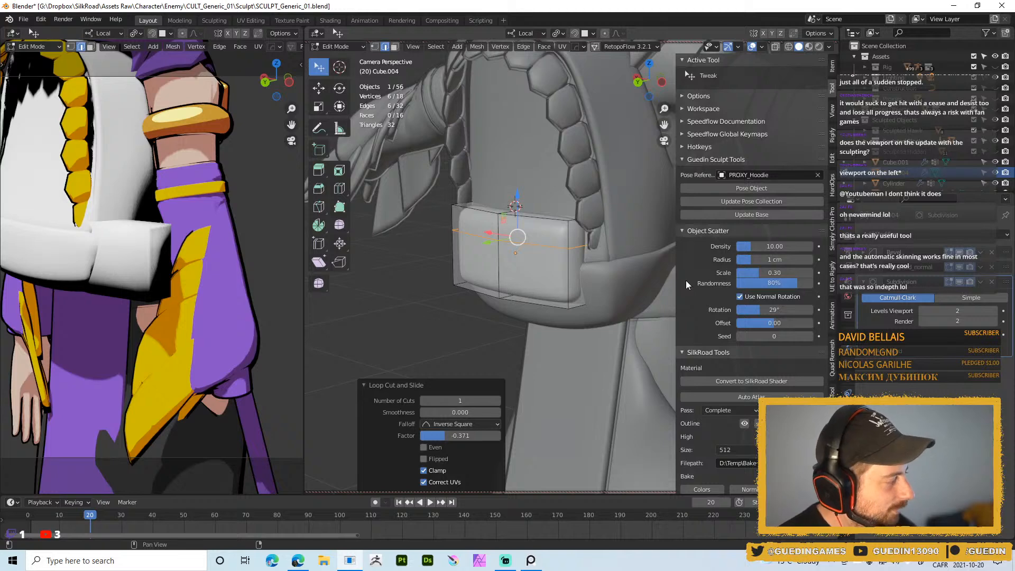
- In local view, duplicate the pouch block's eight faces above the loop cut in place and separate them into their own object
key("slash")
middle_click_drag(643, 217, 593, 245)
key("3")
left_click(587, 246)
left_click(550, 224, "shift")
left_click(527, 252, "shift")
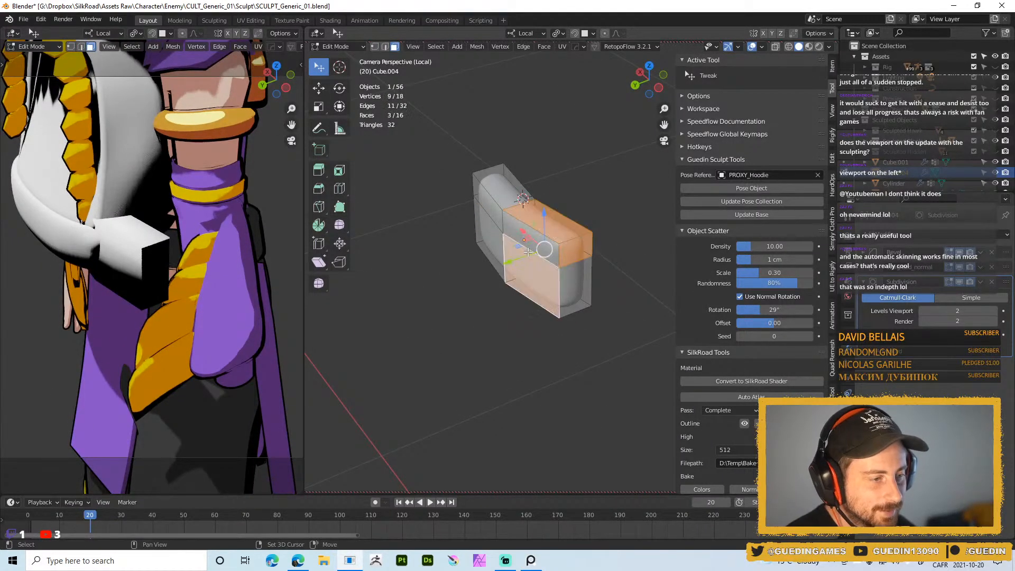
key("ctrl+z")
left_click(523, 239, "shift")
left_click(491, 211, "shift")
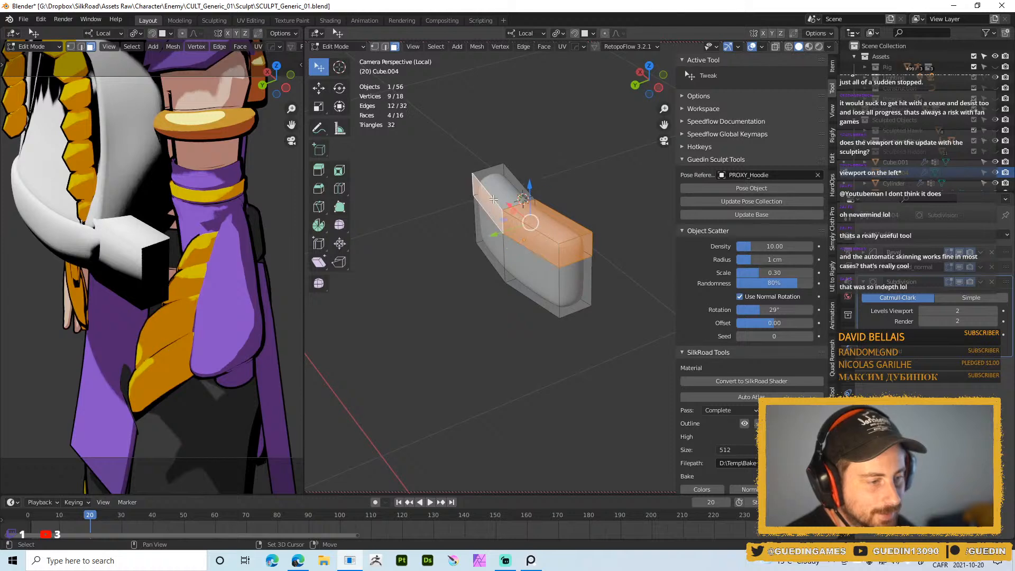
left_click(506, 179, "shift")
middle_click_drag(522, 209, 554, 252)
left_click(460, 291, "shift")
left_click(554, 234, "shift")
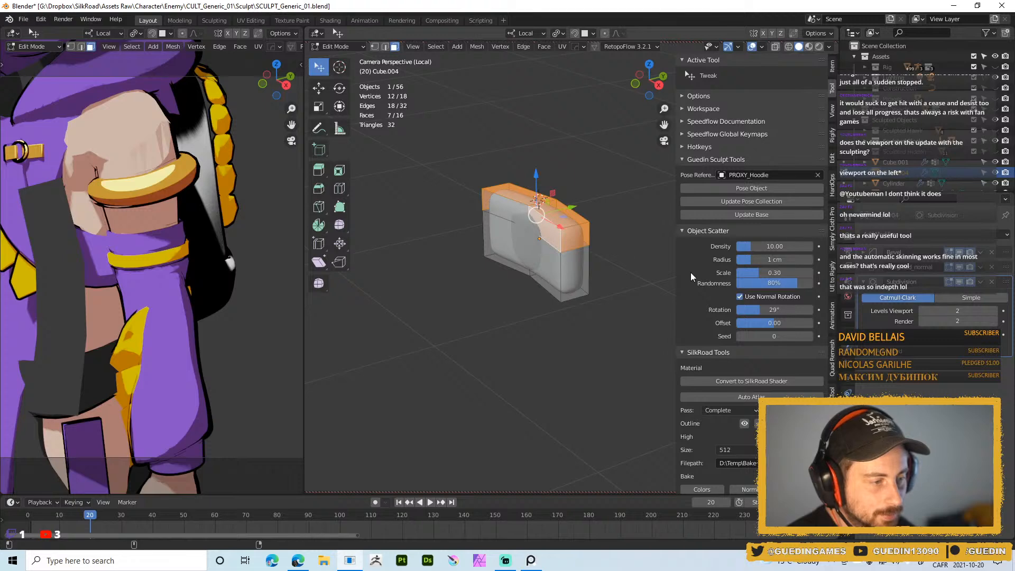
left_click(510, 217, "shift")
middle_click_drag(521, 283, 519, 239)
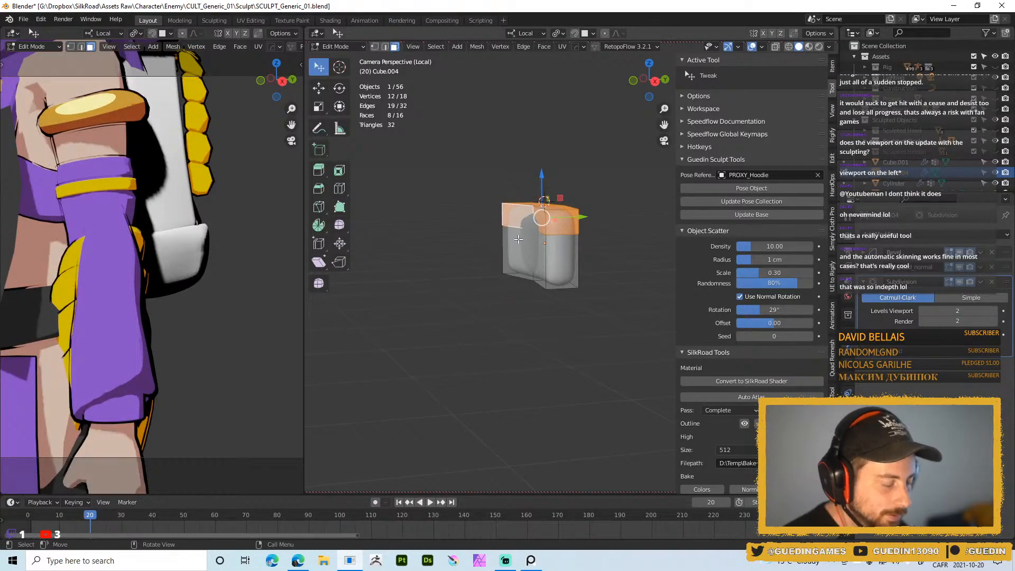
middle_click_drag(443, 318, 385, 273)
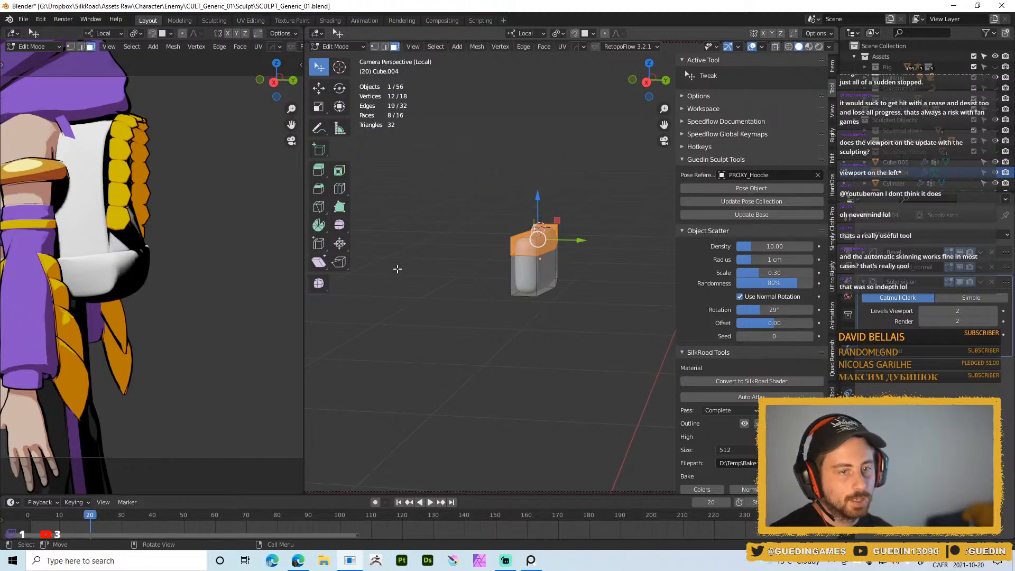
middle_click_drag(574, 331, 460, 307, "shift")
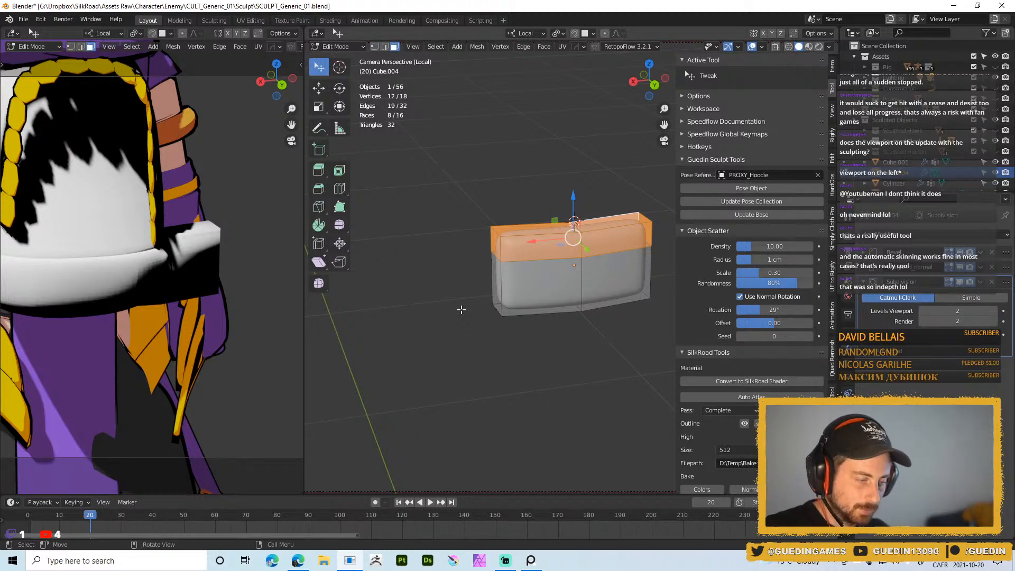
mouse_move(537, 334)
middle_mouse_down()
mouse_move(482, 320)
mouse_move(539, 318)
middle_mouse_up()
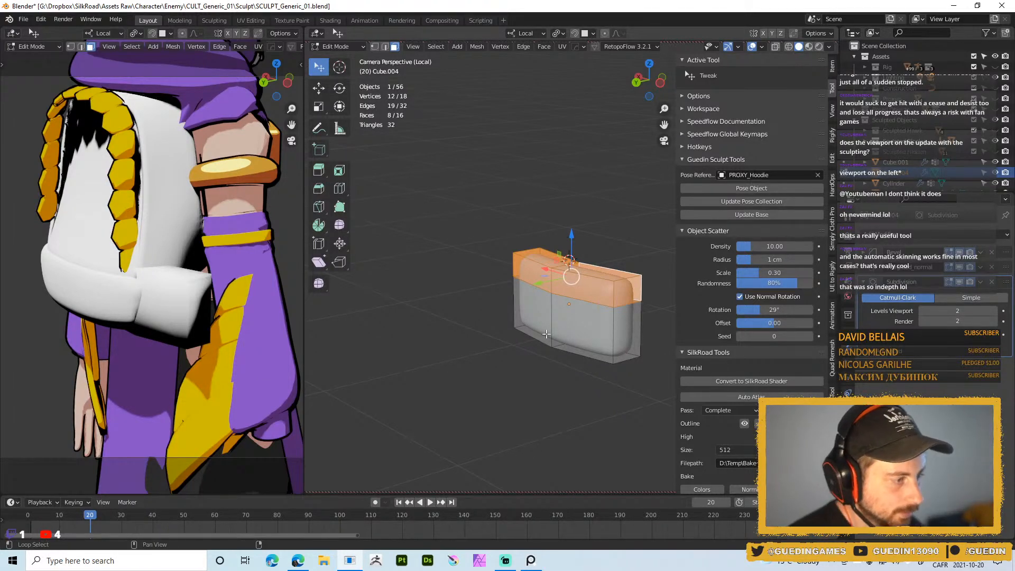
middle_click_drag(556, 327, 559, 309)
key("shift+d")
right_click(575, 335)
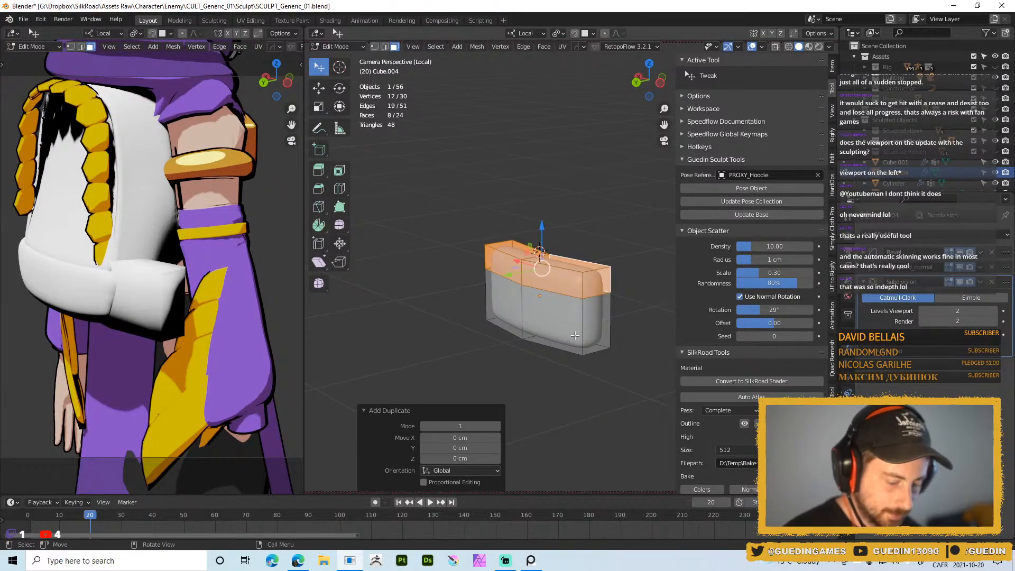
key("p")
left_click(575, 336)
key("Tab")
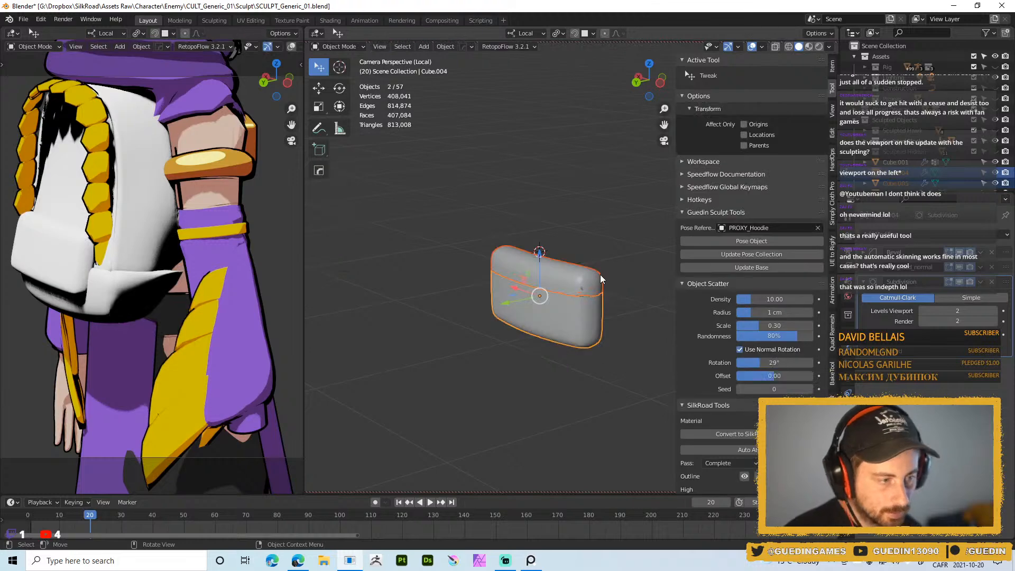
- Add a Solidify modifier to the separated upper piece, adjust its offset and thickness, and leave local view
left_click(601, 274)
middle_click_drag(601, 274, 581, 255, "shift")
scroll(595, 288, "up", 3)
middle_click_drag(592, 313, 577, 211)
key("space")
left_click(524, 272)
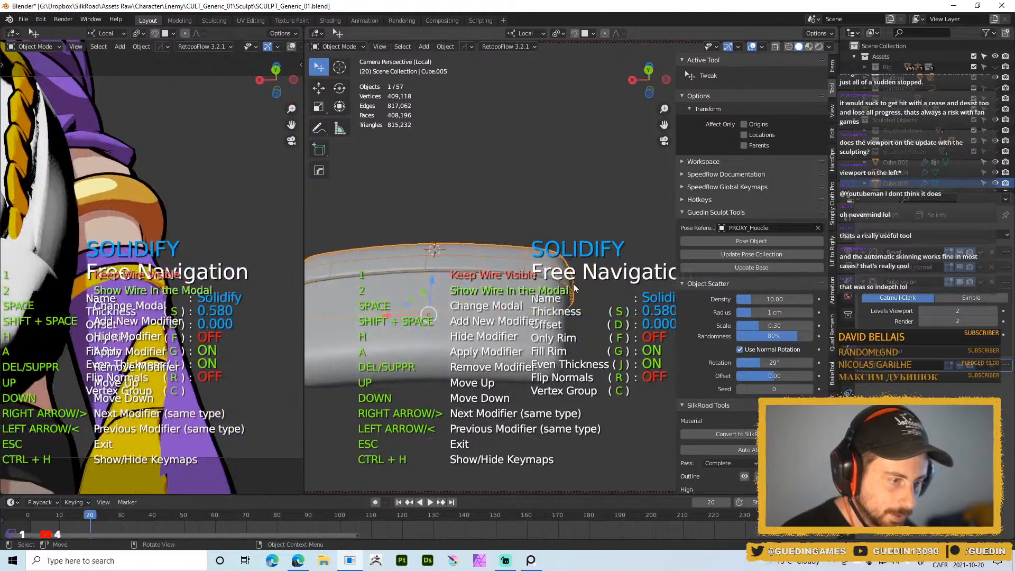
key("d")
left_click(590, 288)
key("s")
left_click(573, 307)
key("Escape")
scroll(592, 296, "down", 3)
middle_click_drag(584, 291, 561, 396)
key("slash")
- Apply an edge crease of 1.000 to the three edges at one end of the pouch flap
key("Tab")
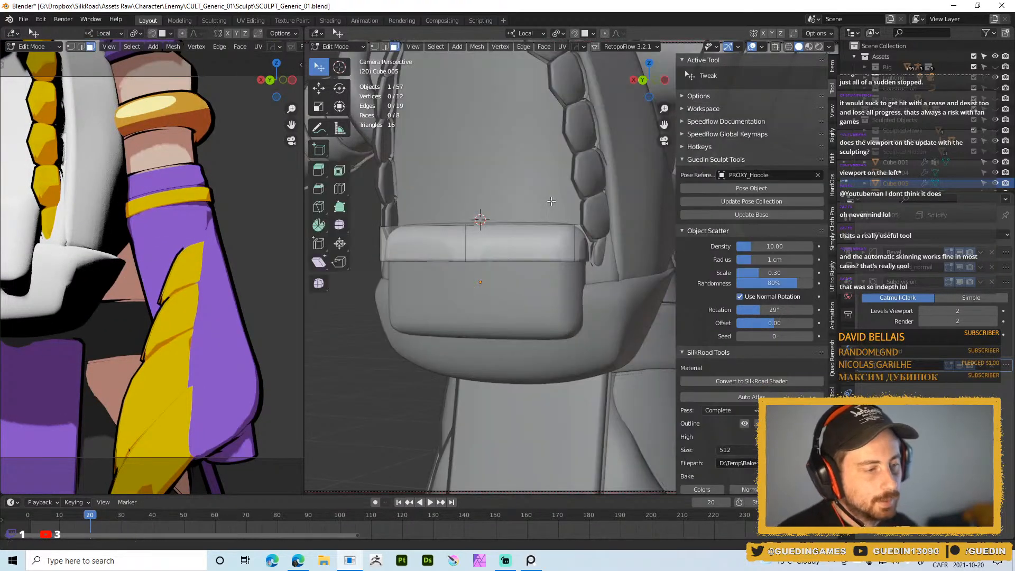
scroll(579, 243, "up", 1)
key("2")
middle_click_drag(578, 242, 585, 229)
left_click(578, 238)
left_click(586, 206, "shift")
key("alt+z")
left_click(603, 213, "shift")
key("shift+e")
left_click(627, 341)
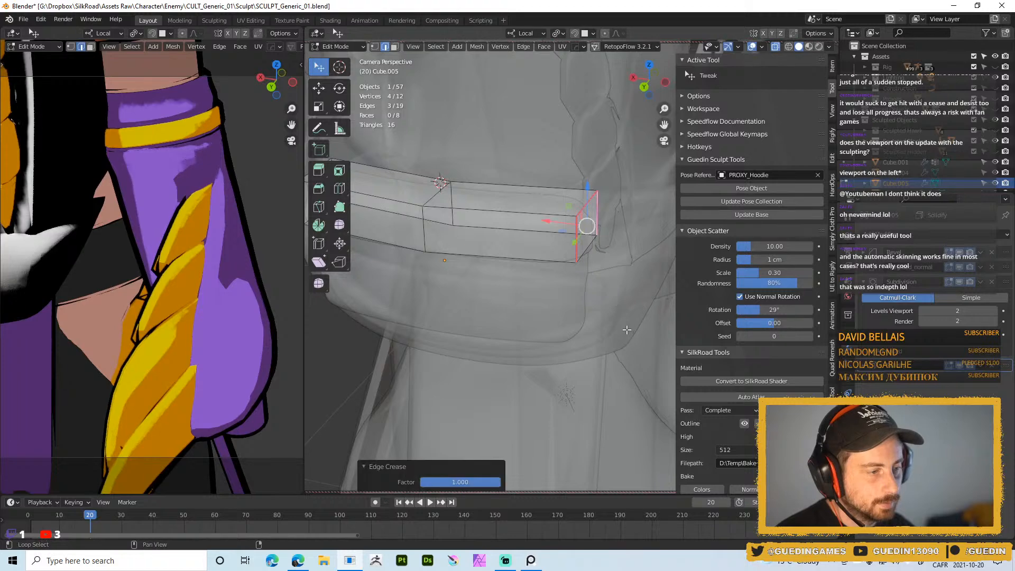
key("alt+z")
key("shift+e")
key("Escape")
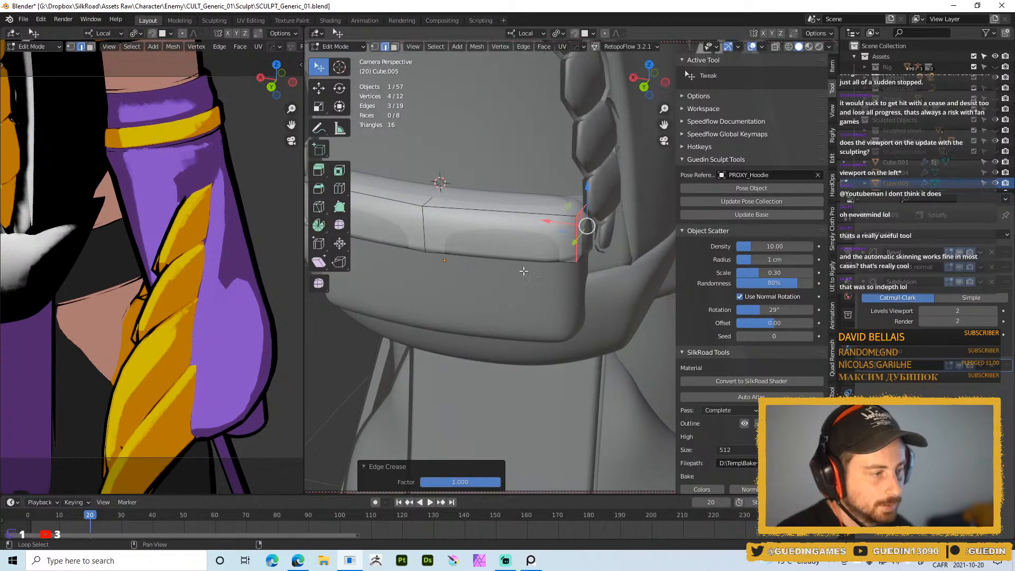
- Add a Bevel modifier with 3 segments and a width of 1.409 to the pouch flap
key("Tab")
key("space")
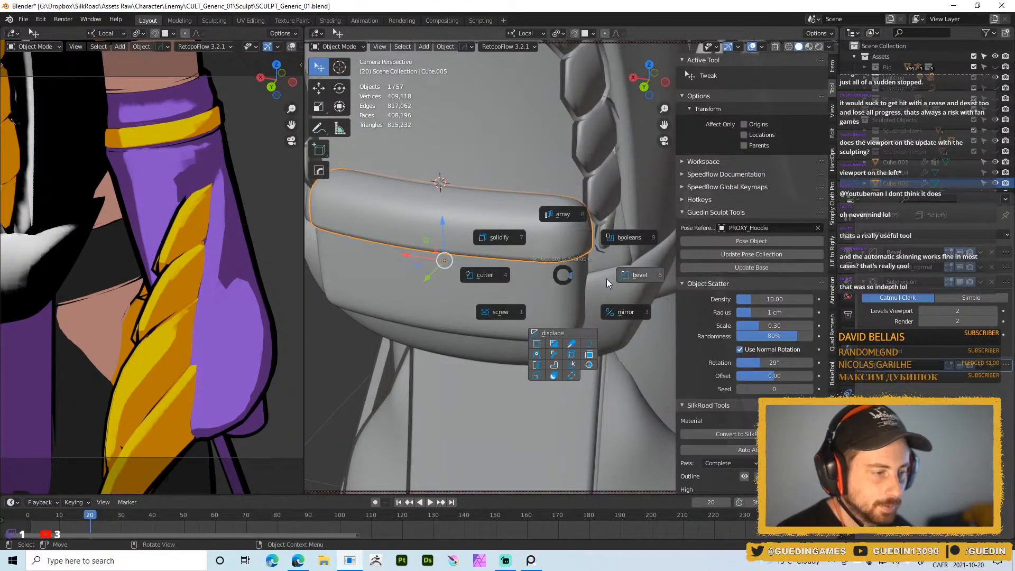
left_click(632, 283)
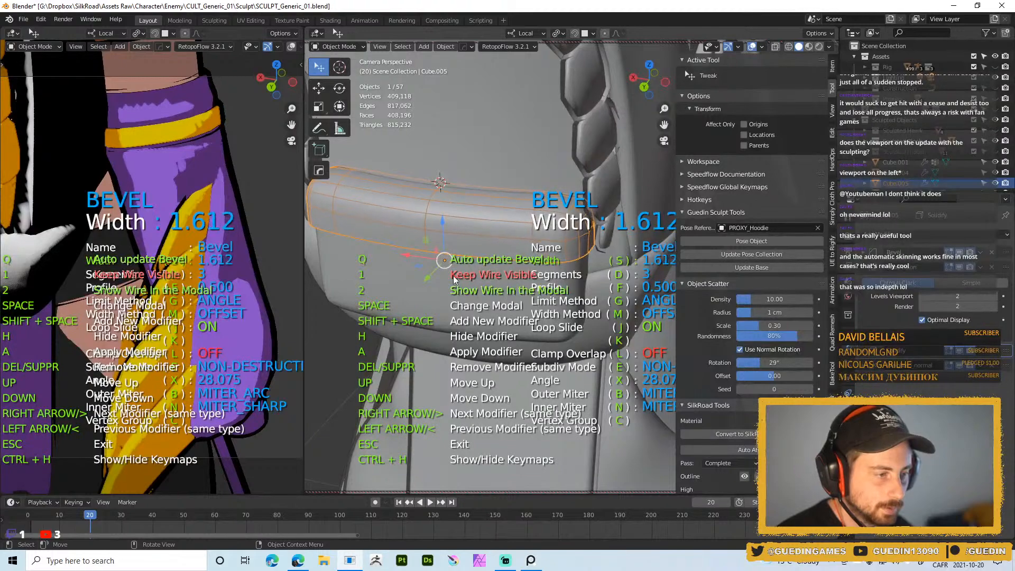
left_click(430, 277)
key("Tab")
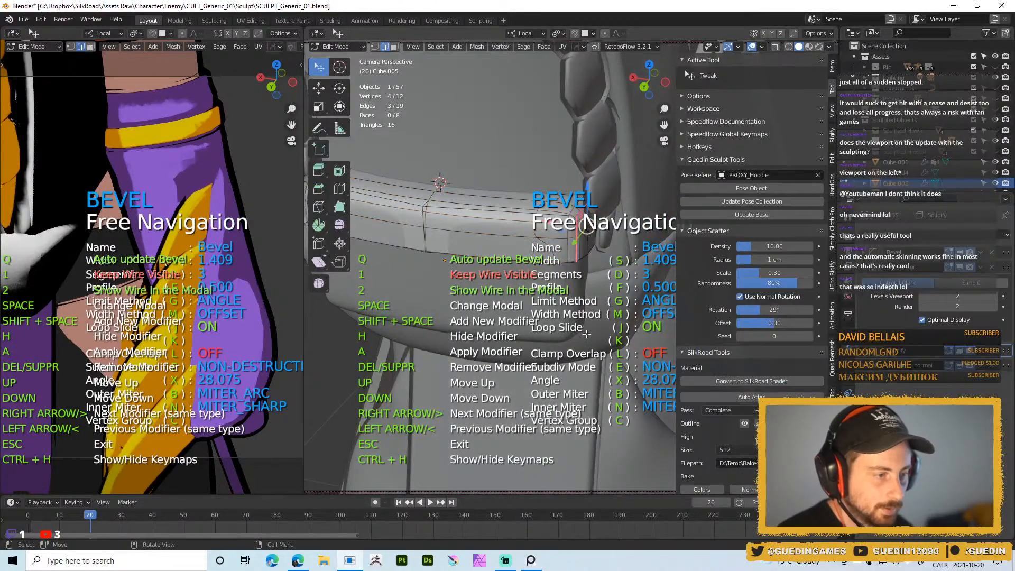
key("Tab")
key("Escape")
- Examine the backpack with its new pouch flap from behind and above, comparing it with the posed character
scroll(584, 317, "down", 5)
middle_click_drag(569, 296, 588, 277)
key("alt+a")
middle_click_drag(604, 328, 606, 224)
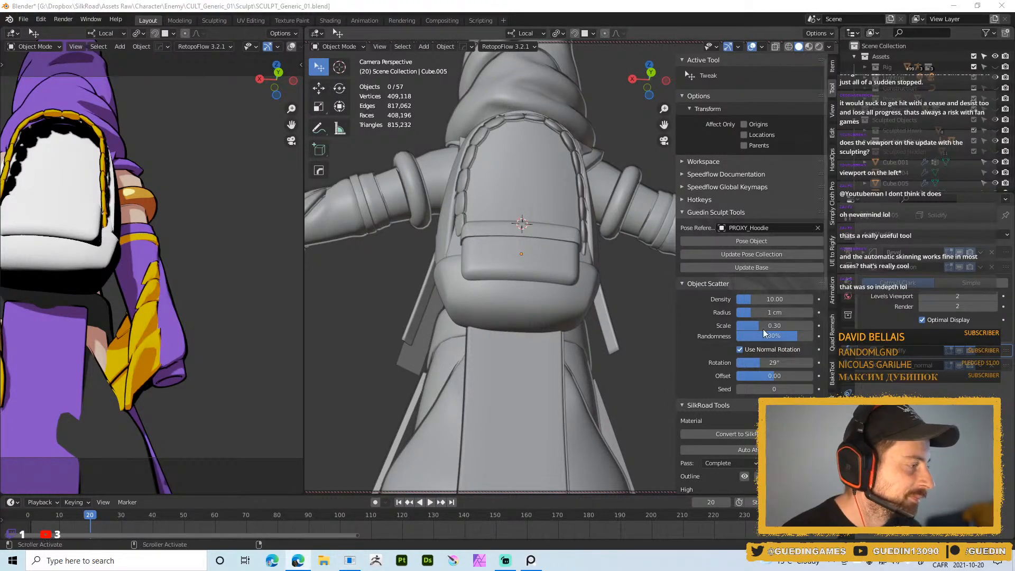
left_click(609, 189)
middle_click_drag(558, 224, 584, 202)
scroll(531, 217, "down", 6)
scroll(504, 192, "up", 4)
scroll(601, 217, "up", 3)
- Select the central edge loop of the backpack Retopo.005 and align it to X zero
left_click(614, 183)
left_click(584, 202)
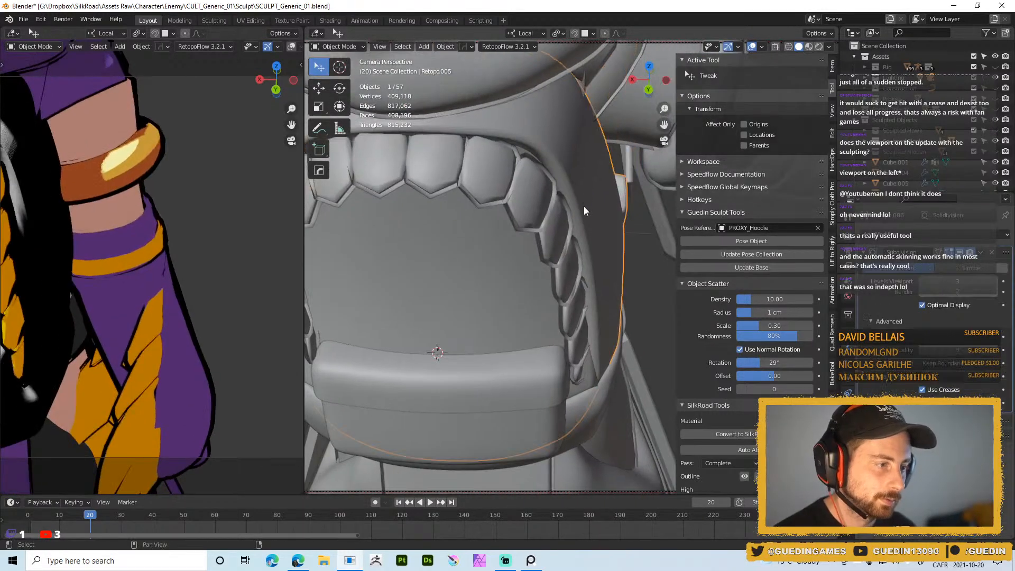
scroll(591, 72, "down", 7)
middle_click_drag(569, 141, 566, 238)
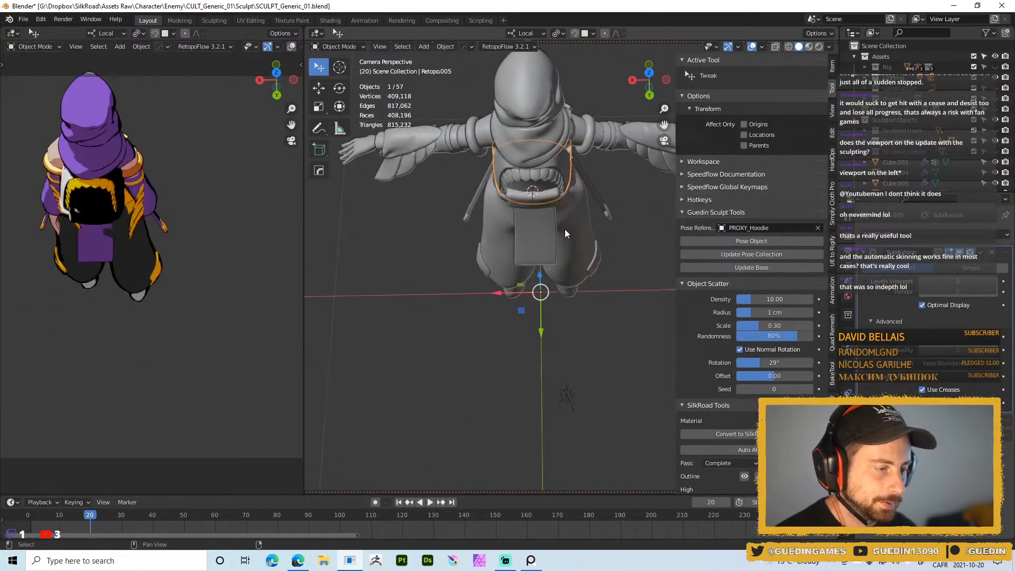
key("Tab")
scroll(558, 251, "up", 3)
key("alt+z")
middle_click_drag(510, 136, 518, 158)
key("alt+a")
key("Escape")
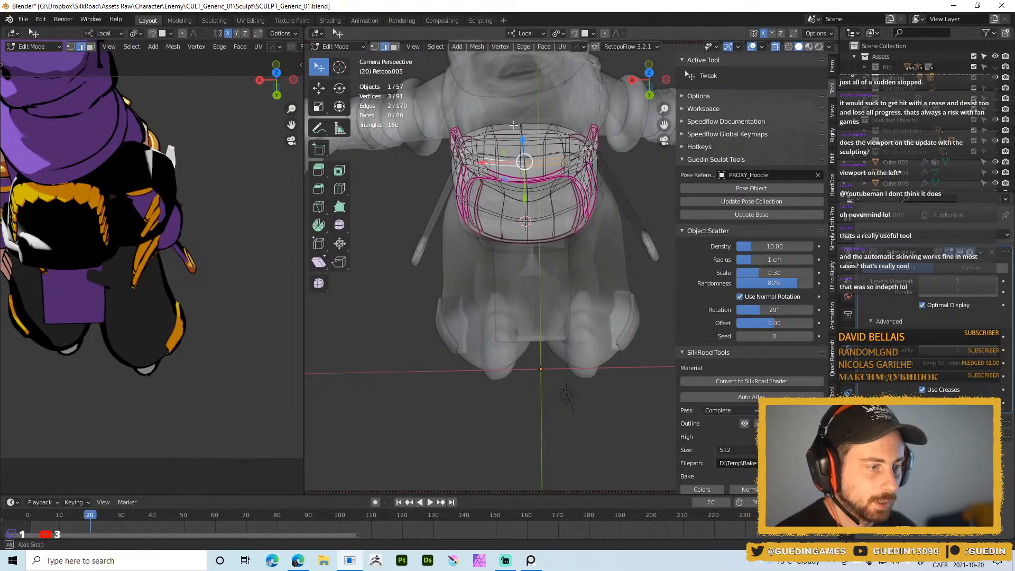
middle_click_drag(569, 185, 531, 159)
key("alt+a")
left_click(531, 159, "alt")
key("alt+a")
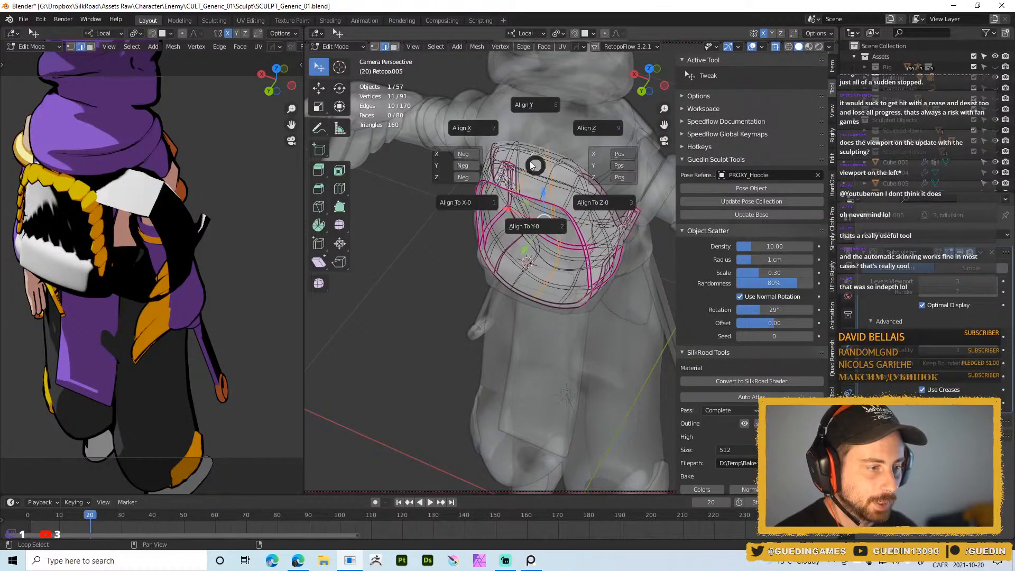
left_click(489, 198)
scroll(525, 272, "down", 4)
key("Tab")
middle_click_drag(525, 271, 560, 355)
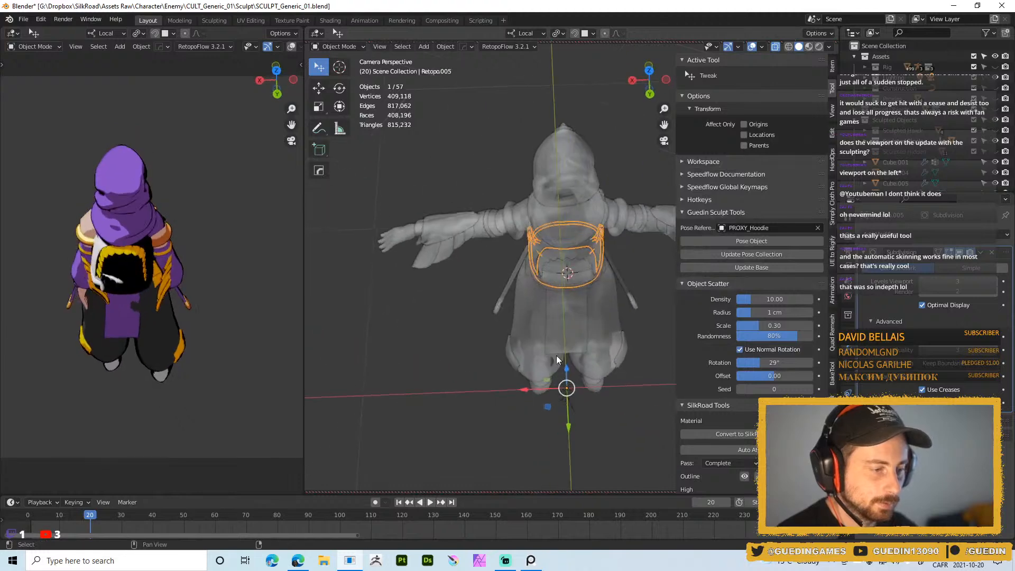
- Mirror the backpack across the X axis and move the modifier up in its modifier stack
key("alt+x")
left_click(476, 393)
middle_click_drag(572, 318, 598, 248)
left_click_drag(1005, 351, 1002, 251)
- Examine the mirrored backpack up close and select the shoulder straps Retopo.006 from the front of the character
scroll(601, 223, "up", 2)
middle_click_drag(602, 223, 496, 156)
scroll(566, 174, "up", 4)
key("alt+a")
middle_click_drag(567, 175, 333, 238)
scroll(557, 178, "down", 4)
scroll(553, 258, "down", 2)
left_click(554, 259)
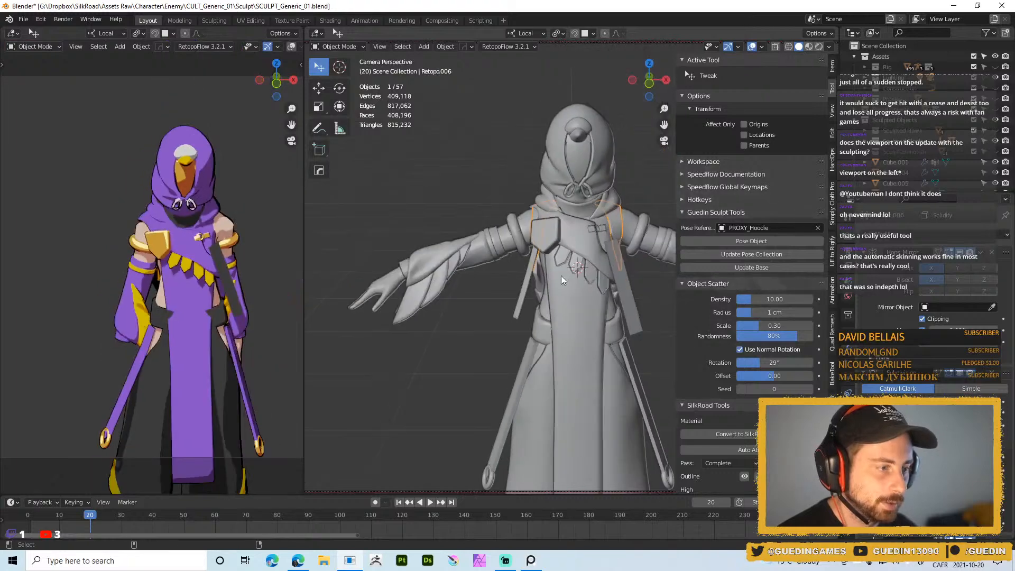
scroll(523, 215, "down", 3)
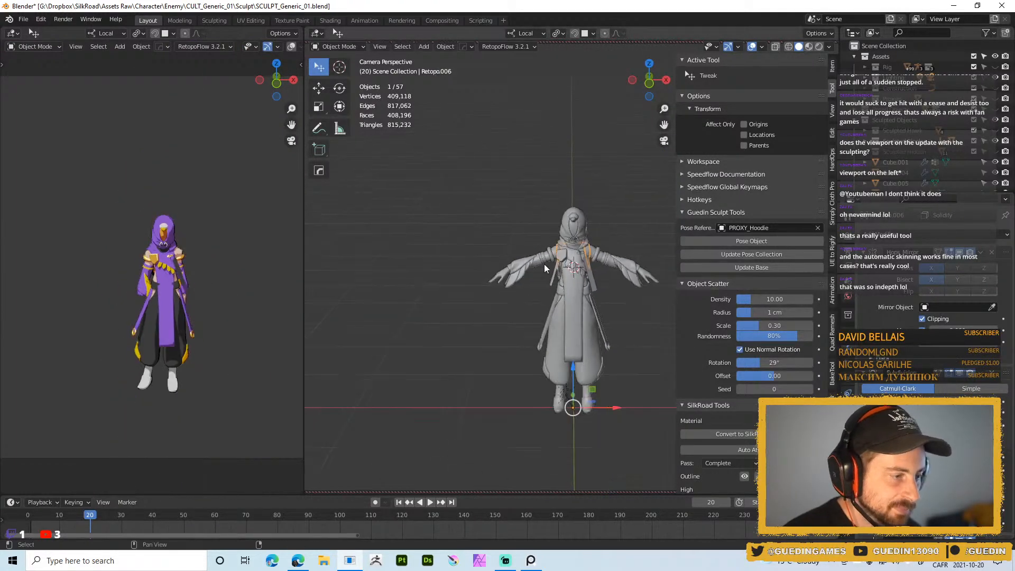
scroll(571, 356, "up", 5)
scroll(573, 360, "up", 8)
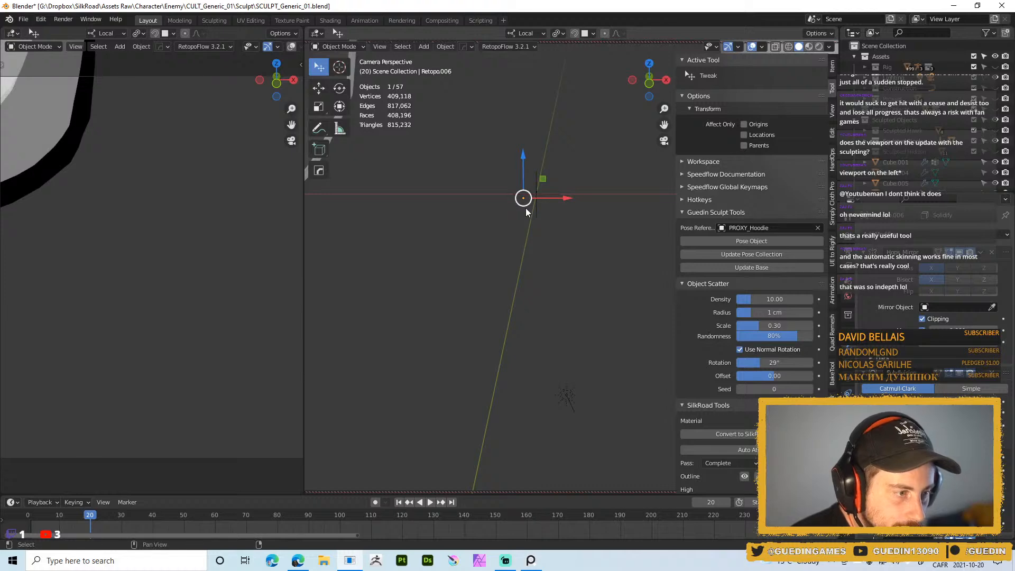
- Apply the location transform to the backpack's shoulder straps
scroll(555, 280, "down", 4)
key("ctrl+a")
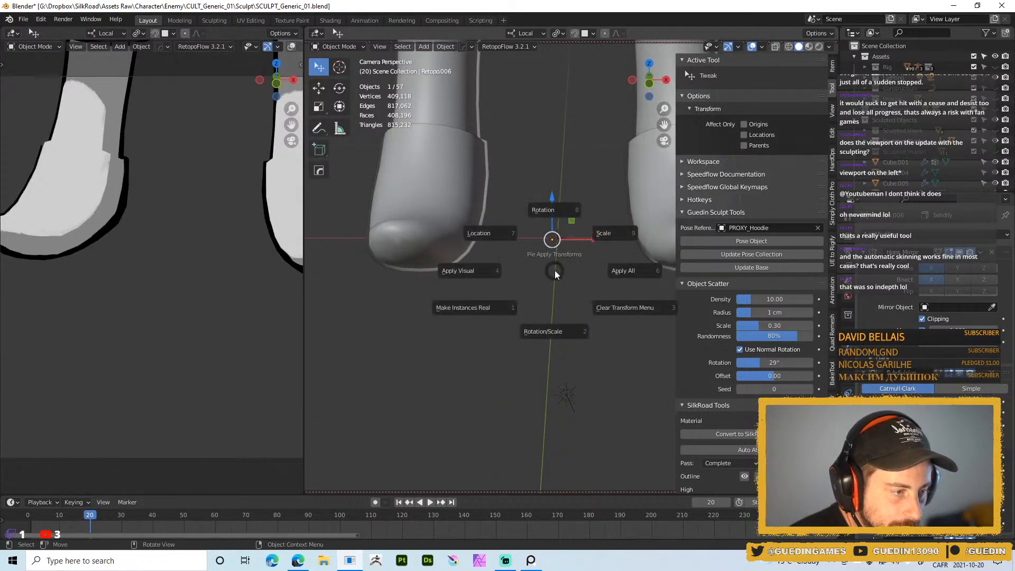
left_click(486, 235)
- Examine the shoulder straps and the backpack on the unposed character from several sides
scroll(533, 296, "down", 10)
middle_click_drag(541, 148, 574, 211, "shift")
scroll(547, 217, "up", 5)
scroll(541, 263, "up", 6)
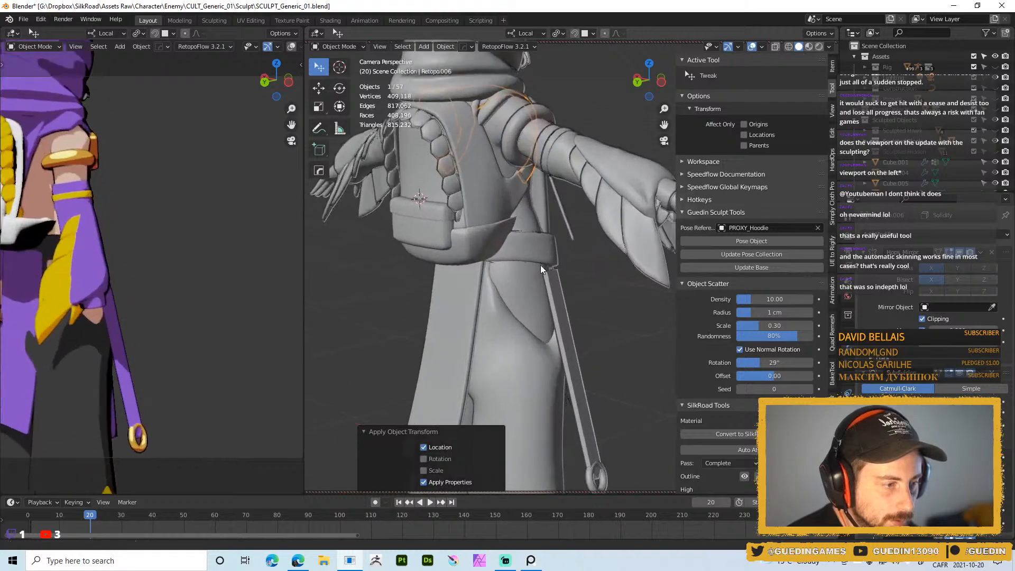
middle_click_drag(508, 135, 566, 177, "shift")
scroll(477, 244, "up", 4)
scroll(503, 170, "down", 2)
scroll(581, 196, "down", 6)
middle_click_drag(599, 217, 671, 191)
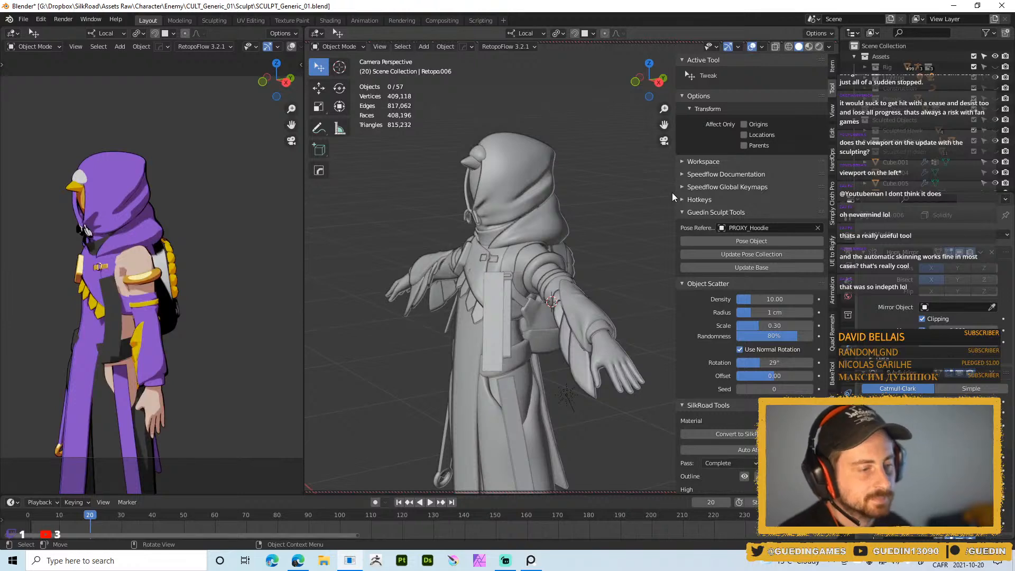
mouse_move(573, 214)
middle_mouse_down()
mouse_move(506, 263)
mouse_move(473, 192)
mouse_move(555, 196)
middle_mouse_up()
scroll(490, 218, "up", 3)
- Reshape the scale trim around the backpack opening in Sculpt Mode with the Grab brush, adjusting the brush size between strokes
left_click(460, 97)
key("ctrl+Tab")
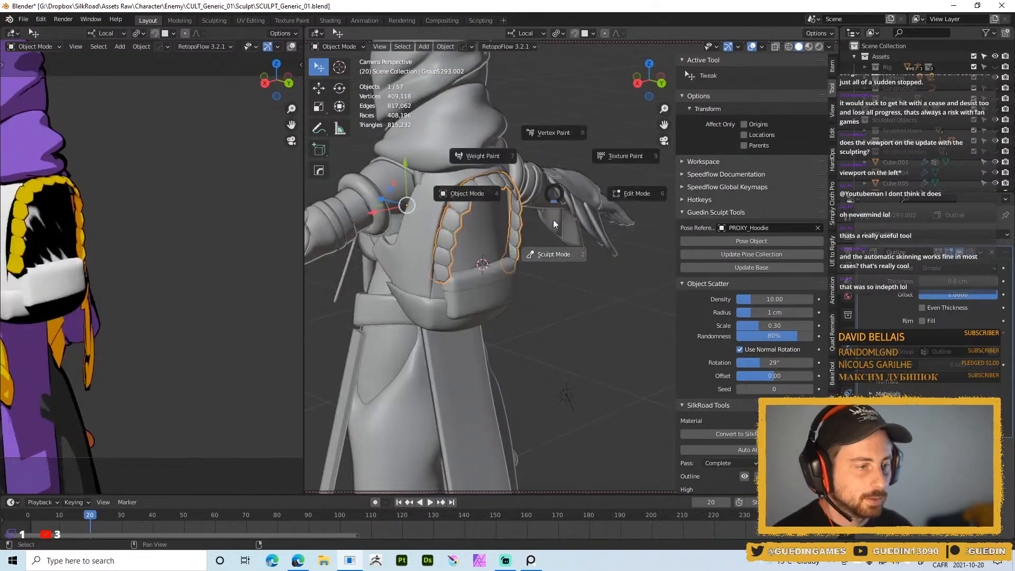
left_click(555, 210)
mouse_move(449, 215)
middle_mouse_down()
mouse_move(464, 193)
mouse_move(478, 196)
mouse_move(465, 200)
middle_mouse_up()
key("f")
left_click(553, 190)
mouse_move(456, 270)
middle_mouse_down()
mouse_move(393, 233)
mouse_move(317, 235)
middle_mouse_up()
left_click_drag(465, 279, 505, 262)
middle_click_drag(558, 263, 478, 263)
key("f")
left_click(550, 257)
left_click_drag(550, 226, 540, 191)
mouse_move(459, 187)
middle_mouse_down()
mouse_move(532, 197)
mouse_move(517, 261)
mouse_move(594, 283)
middle_mouse_up()
key("f")
left_click(496, 191)
- Pull the lowest scale beside the pouch into place with a resized Grab brush and return to Object Mode
key("Tab")
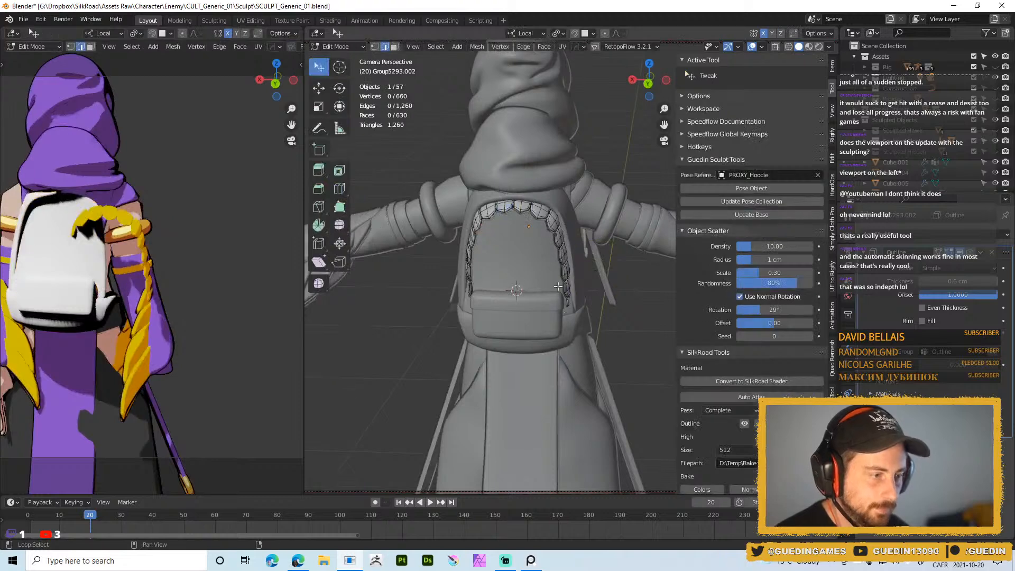
scroll(564, 316, "up", 3)
middle_click_drag(565, 316, 422, 151)
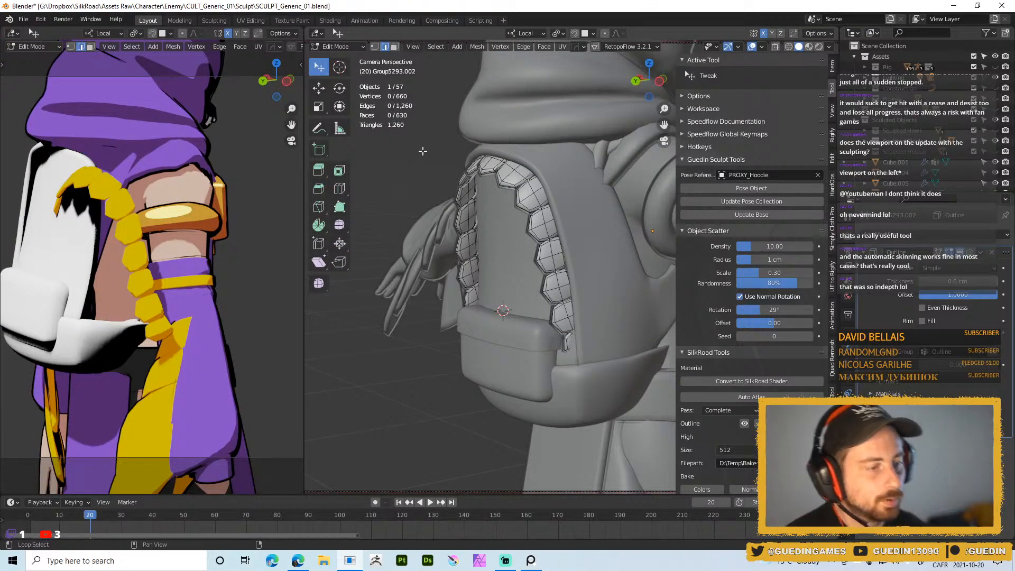
key("ctrl+Tab")
scroll(534, 204, "up", 2)
middle_click_drag(535, 204, 529, 183, "alt")
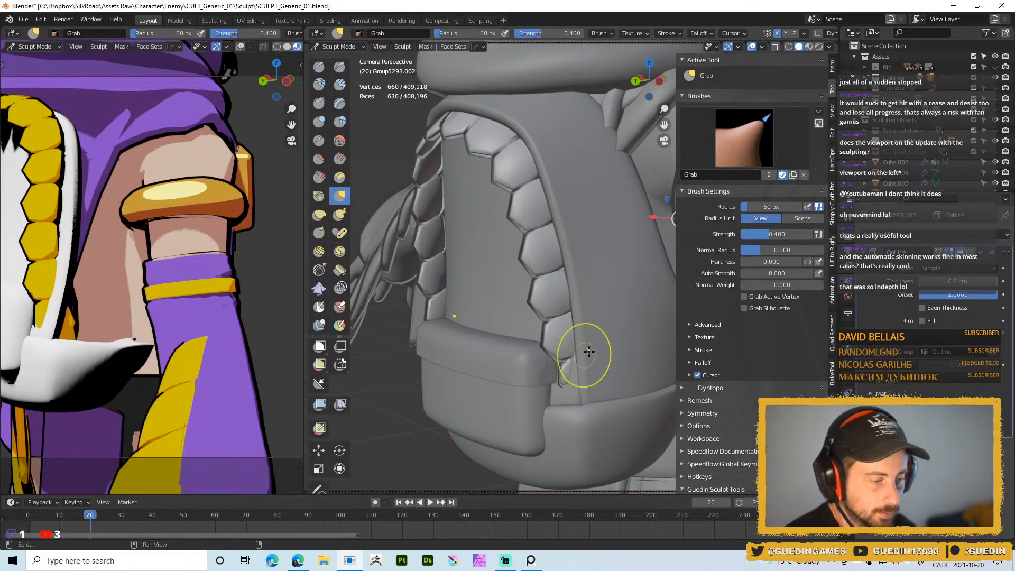
middle_click_drag(581, 358, 608, 389)
key("f")
left_click(655, 389)
left_click_drag(587, 383, 576, 389)
middle_click_drag(635, 385, 586, 385)
left_click_drag(586, 385, 584, 383)
middle_click_drag(584, 382, 622, 377)
key("ctrl+Tab")
left_click(551, 367)
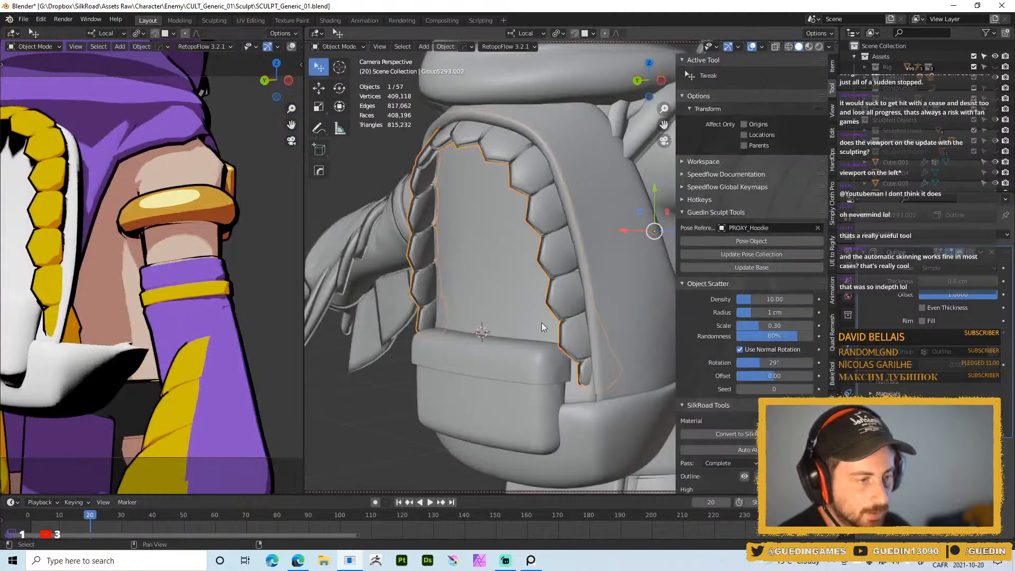
- Add a level 2 Subdivision modifier to the scale trim around the backpack opening
scroll(539, 328, "down", 3)
key("ctrl+2")
middle_click_drag(554, 246, 578, 245)
left_click(578, 245)
scroll(561, 241, "down", 3)
mouse_move(492, 230)
middle_mouse_down()
mouse_move(531, 233)
mouse_move(553, 263)
mouse_move(529, 296)
mouse_move(477, 220)
middle_mouse_up()
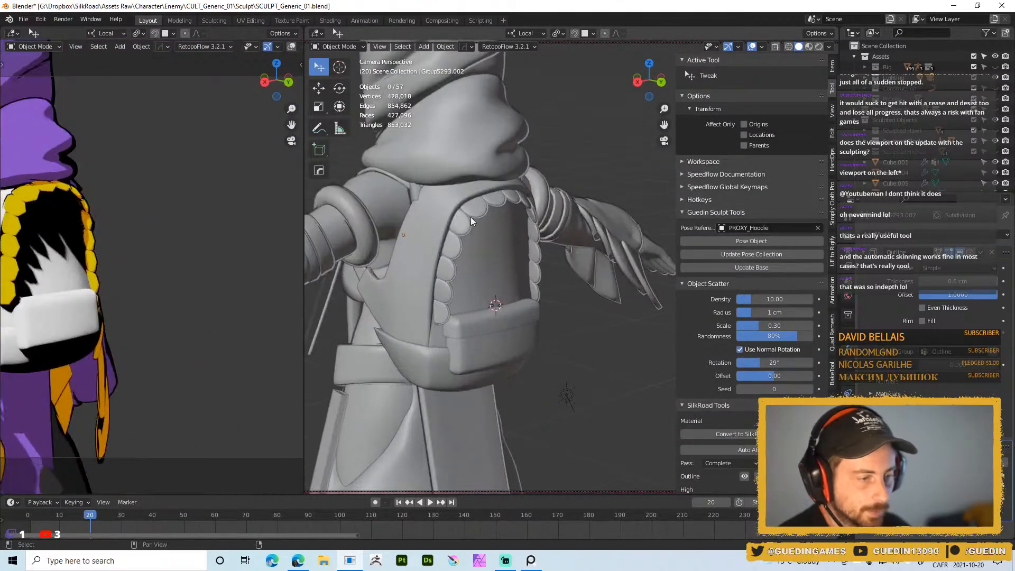
- Thicken all scales of the trim with Shrink/Fatten in Edit Mode
middle_click_drag(438, 338, 364, 252)
key("Tab")
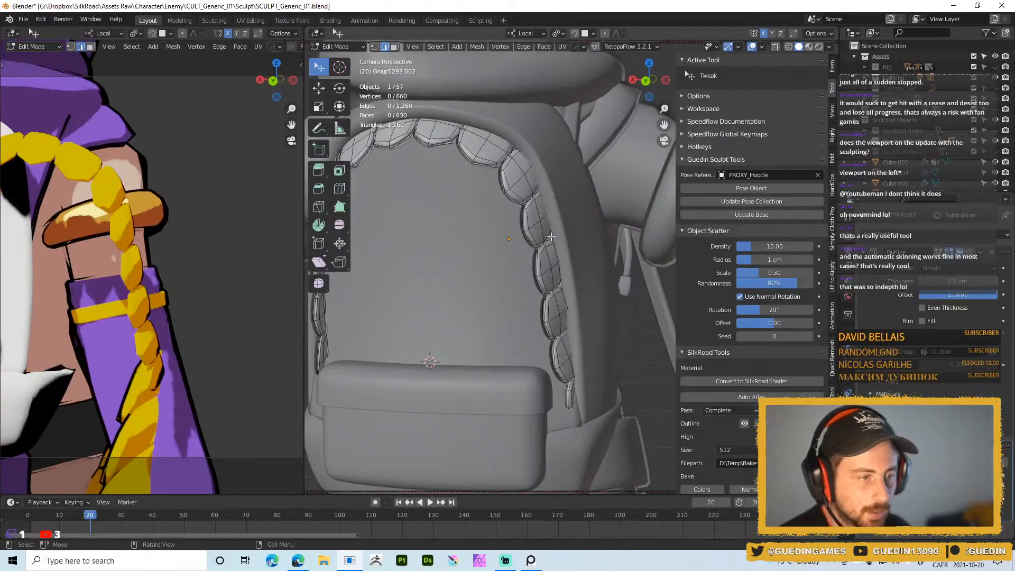
key("alt+s")
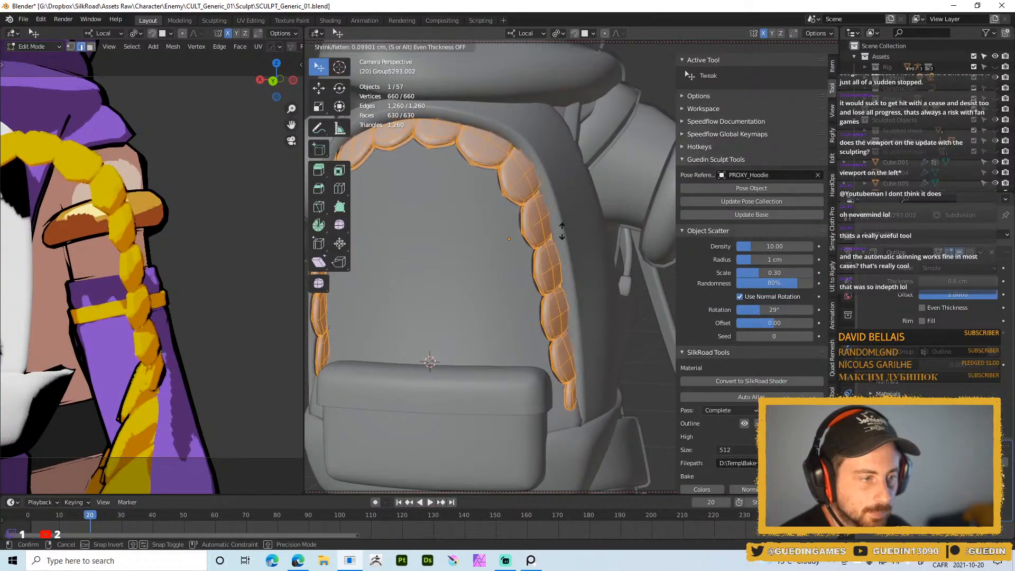
left_click(559, 133)
key("Tab")
- Switch the main viewport to the coloured toon shading and frame the backpack from behind
middle_click_drag(559, 132, 602, 179)
mouse_move(602, 180)
middle_mouse_down("ctrl")
mouse_move(602, 280)
mouse_move(640, 322)
middle_mouse_up("ctrl")
middle_click_drag(640, 323, 640, 402, "ctrl")
key("z")
middle_click_drag(523, 291, 577, 241, "ctrl")
mouse_move(576, 240)
middle_mouse_down("shift")
mouse_move(527, 253)
mouse_move(478, 217)
middle_mouse_up("shift")
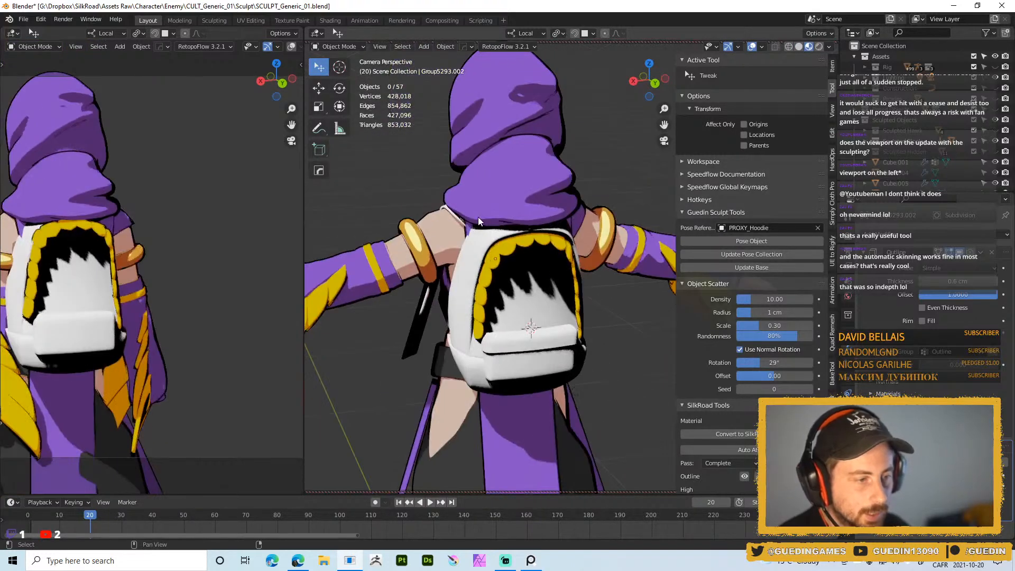
- Update the posed versions of the scale trim and pouch flap with Pose Object, using PROXY_Hoodie as pose reference
mouse_move(125, 313)
middle_mouse_down("shift")
mouse_move(177, 223)
mouse_move(100, 219)
middle_mouse_up("shift")
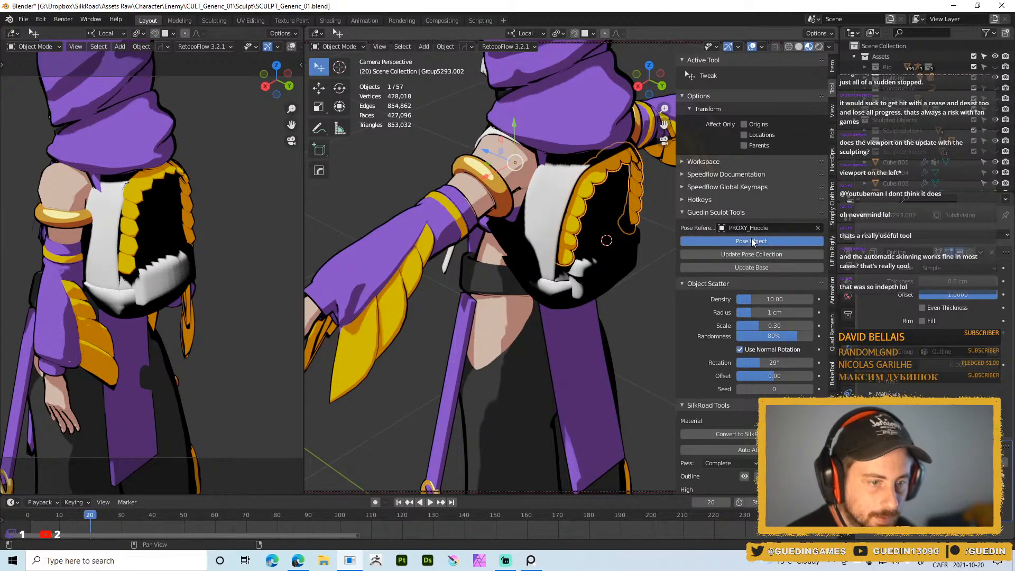
middle_click_drag(175, 185, 79, 185)
scroll(111, 186, "down", 4)
left_click(610, 270)
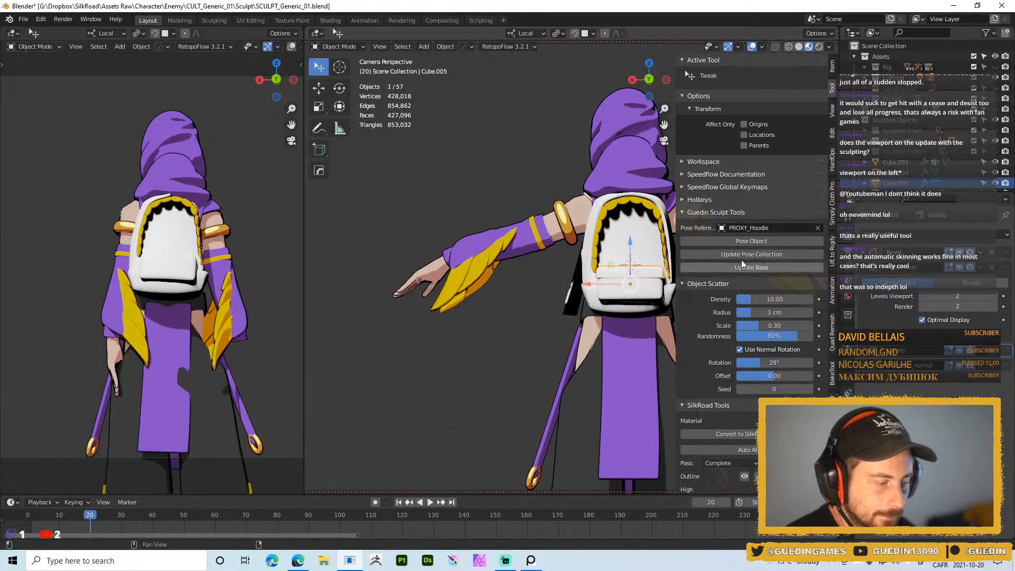
middle_click_drag(609, 332, 489, 322, "shift")
scroll(588, 319, "up", 3)
middle_click_drag(588, 360, 614, 377)
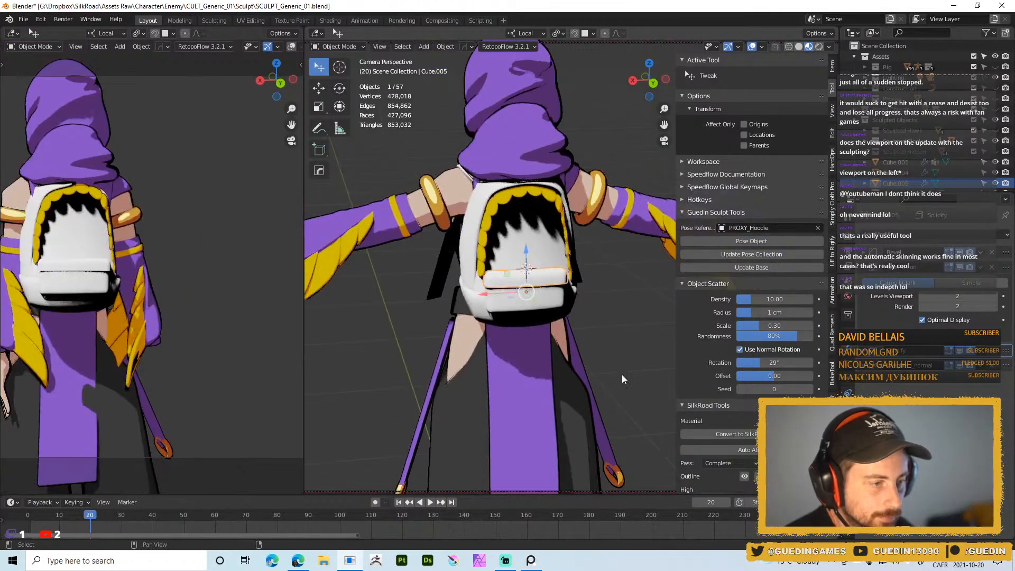
- Link the hood's purple material to the backpack body and its shoulder straps
scroll(614, 376, "down", 1)
middle_click_drag(466, 168, 582, 201)
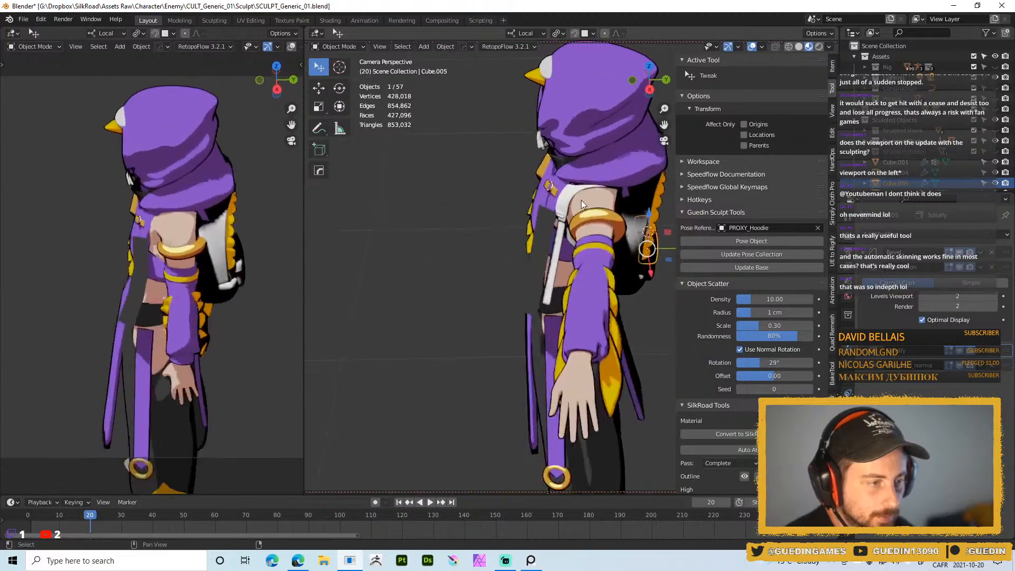
scroll(529, 209, "up", 5)
left_click(540, 114)
left_click(477, 198, "shift")
middle_click_drag(651, 215, 572, 358, "shift")
left_click(523, 213, "shift")
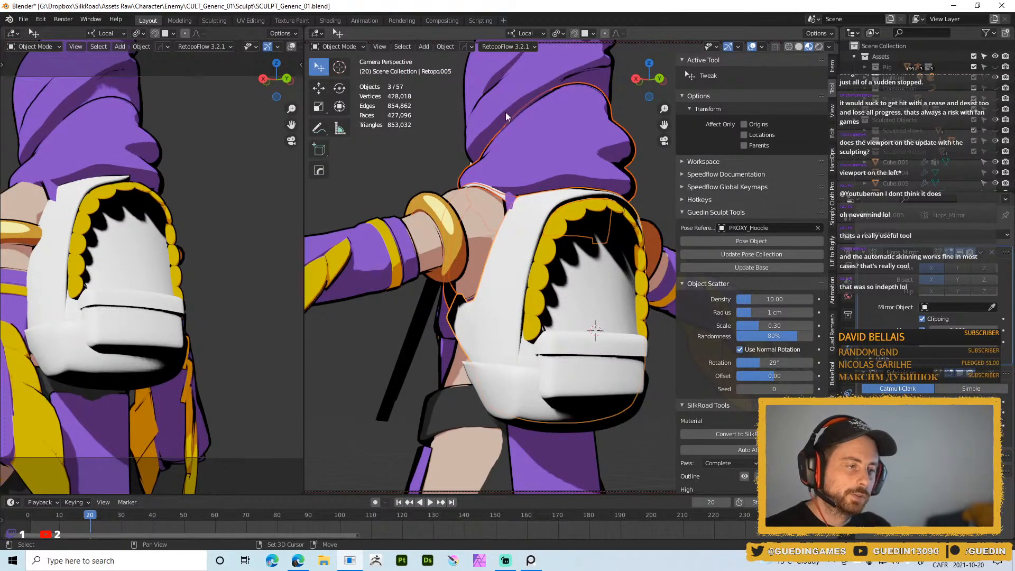
left_click(576, 118, "shift")
key("ctrl+l")
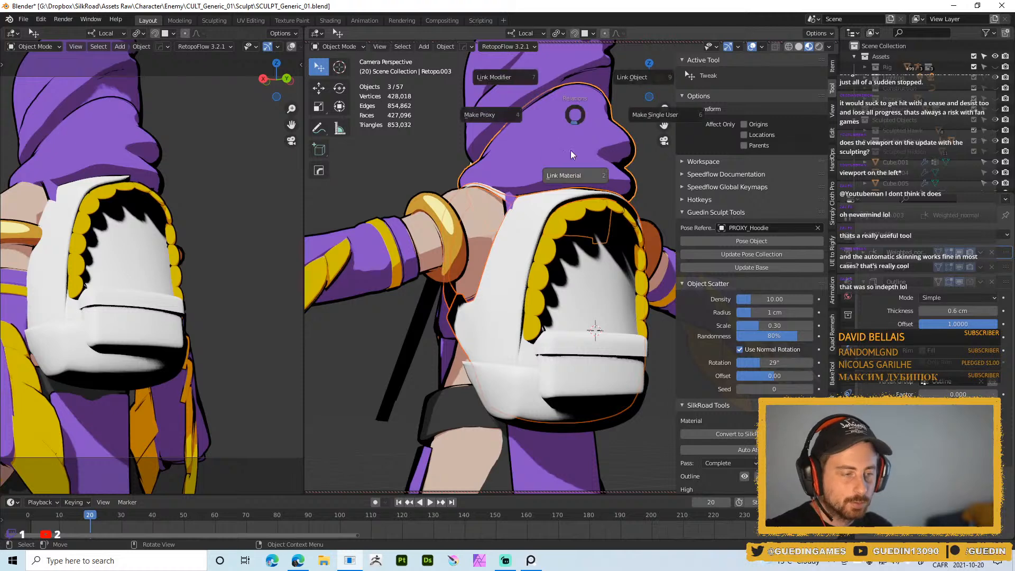
left_click(578, 174)
key("alt+a")
- Link the backpack body's purple material to the pouch below the flap
mouse_move(520, 204)
middle_mouse_down()
mouse_move(525, 253)
mouse_move(590, 230)
mouse_move(524, 277)
mouse_move(505, 198)
middle_mouse_up()
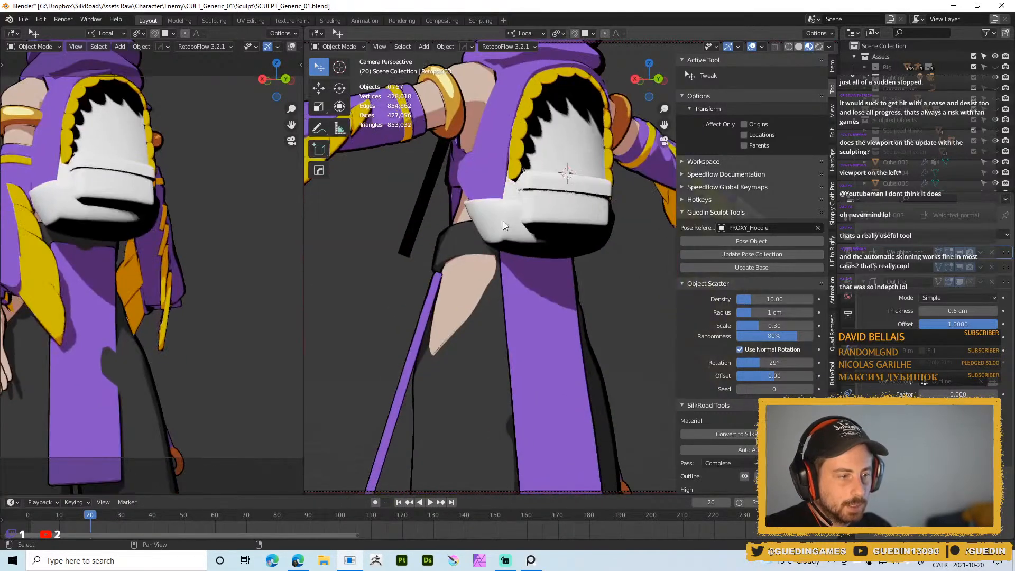
left_click(554, 203)
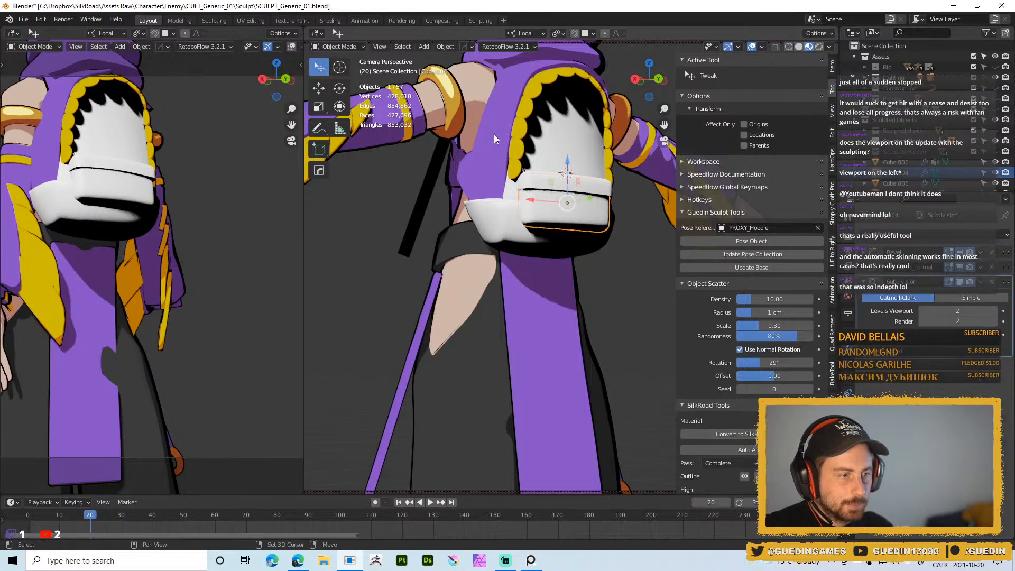
left_click(494, 134, "shift")
key("ctrl+l")
left_click(494, 195)
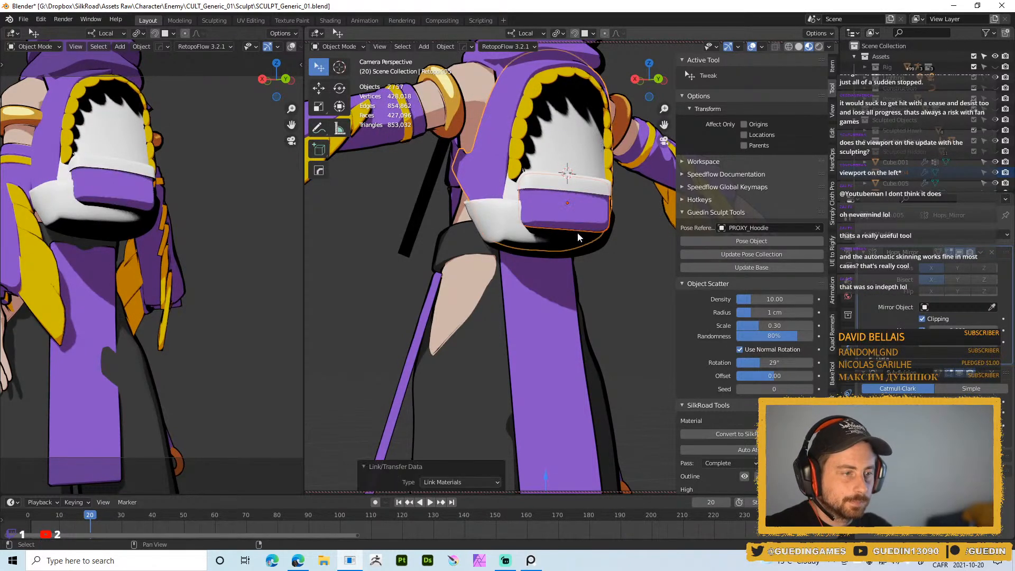
key("alt+a")
- Link the trousers' dark material to the panel inside the backpack's scale trim
scroll(576, 227, "down", 4)
middle_click_drag(545, 172, 528, 183)
left_click(577, 198)
left_click(591, 388, "shift")
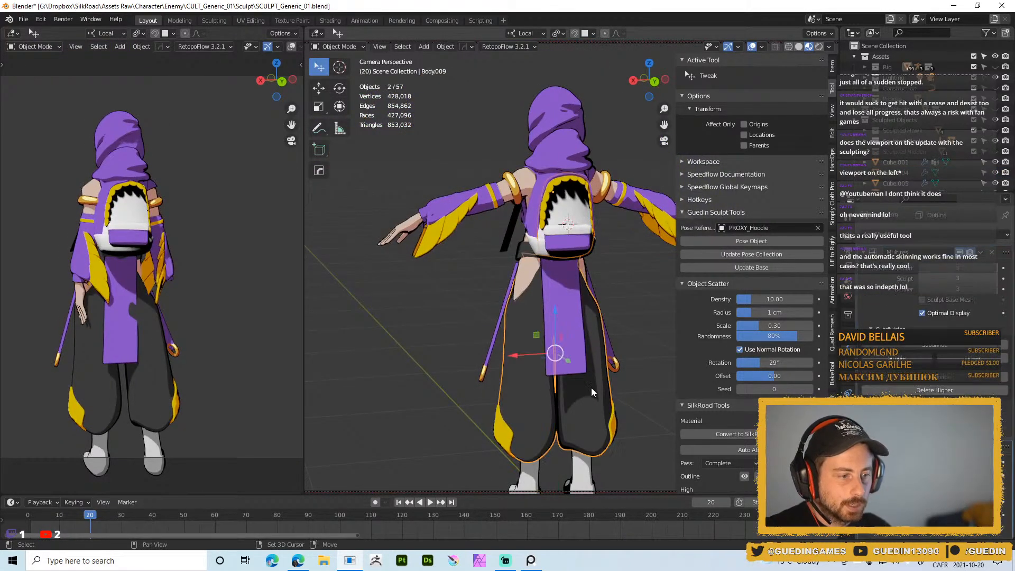
key("ctrl+l")
left_click(529, 356)
key("alt+a")
- Examine the backpack's new colours from behind and both sides, checking the pouch flap and the white base
scroll(517, 202, "up", 5)
middle_click_drag(517, 202, 457, 246)
scroll(457, 247, "down", 5)
middle_click_drag(512, 184, 625, 198)
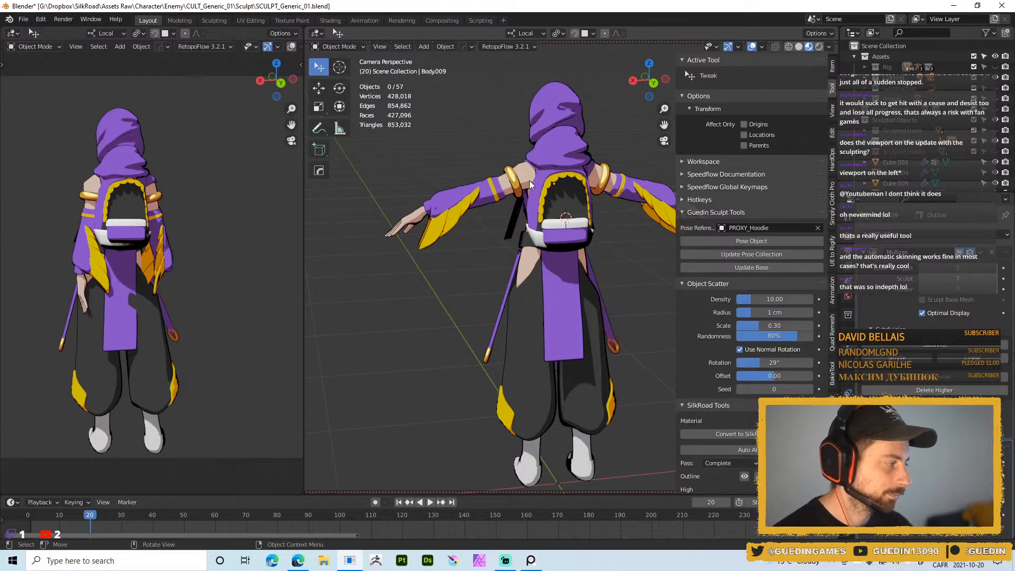
scroll(517, 224, "up", 6)
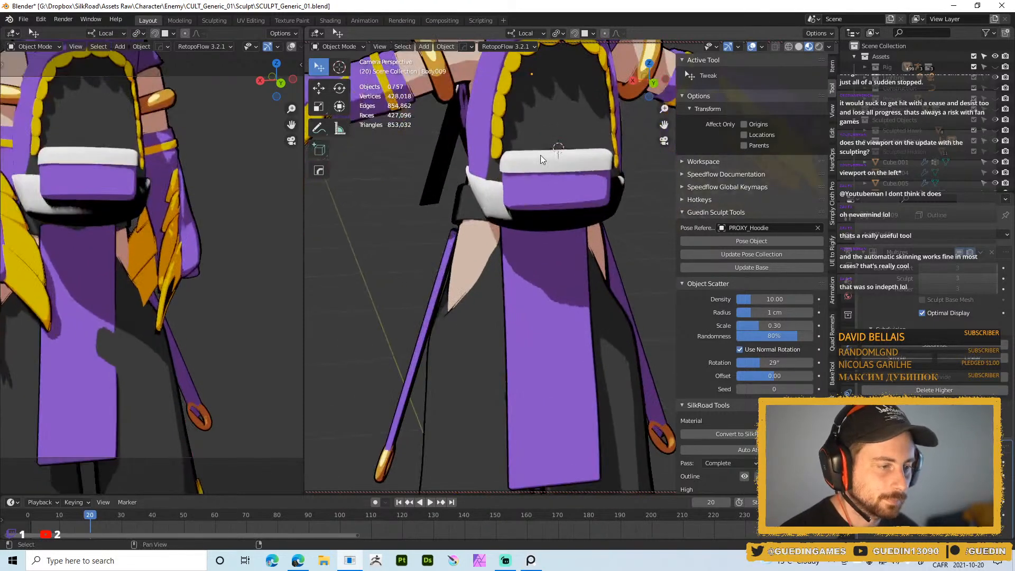
left_click(542, 157)
middle_click_drag(544, 187, 616, 310, "shift")
scroll(608, 268, "down", 3)
left_click(528, 290)
scroll(493, 312, "down", 3)
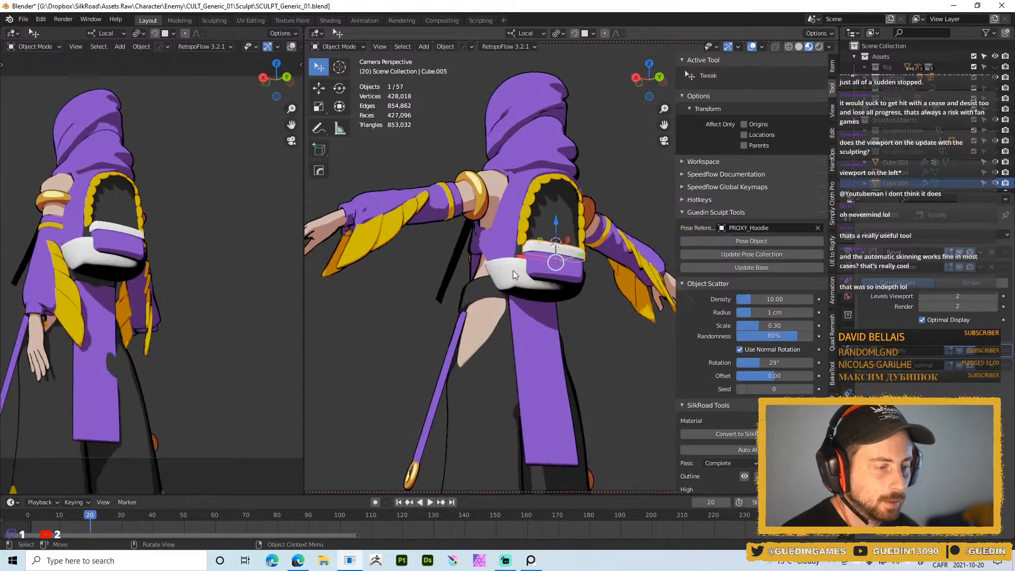
scroll(545, 360, "down", 3)
middle_click_drag(528, 337, 637, 284)
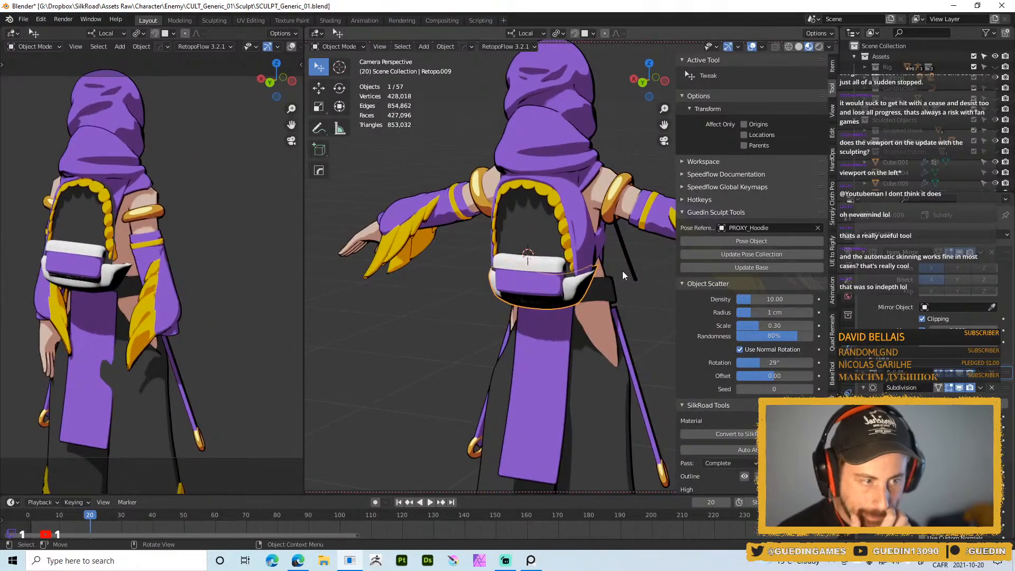
- Link the trousers' dark material to the base of the backpack
scroll(578, 371, "down", 2)
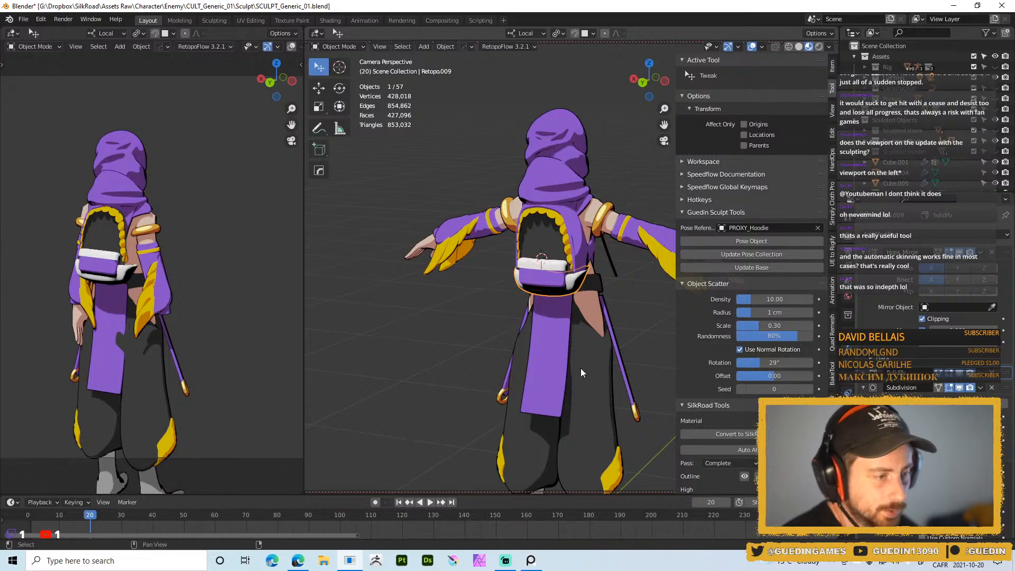
scroll(581, 368, "down", 2)
middle_click_drag(523, 299, 563, 233)
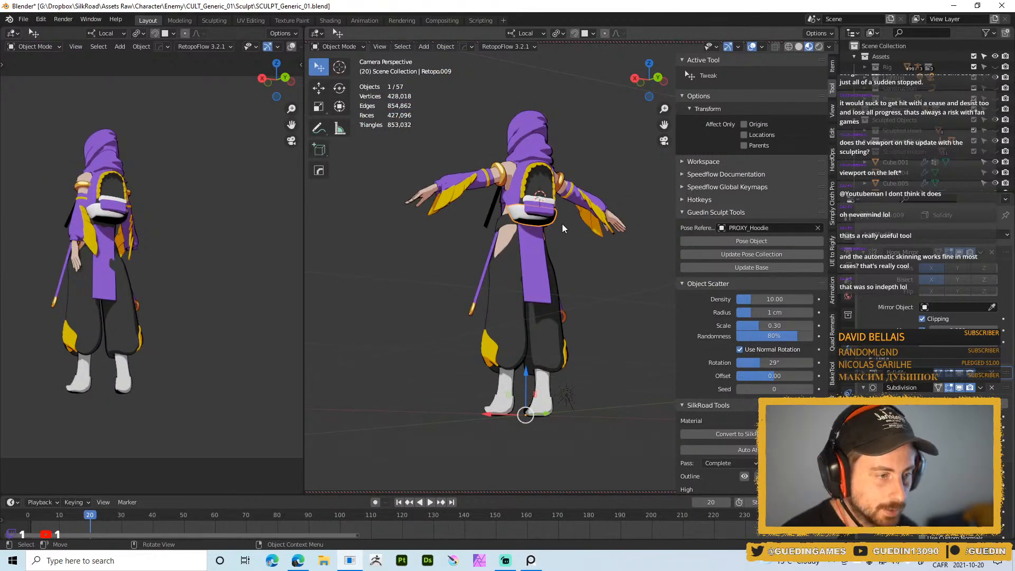
scroll(563, 223, "up", 2)
middle_click_drag(562, 224, 644, 305)
middle_click_drag(418, 273, 672, 222)
left_click(530, 281, "shift")
key("ctrl+l")
left_click(533, 315)
middle_click_drag(533, 315, 661, 223)
left_click(474, 243)
middle_click_drag(475, 243, 511, 275)
scroll(506, 322, "up", 3)
middle_click_drag(507, 321, 469, 260)
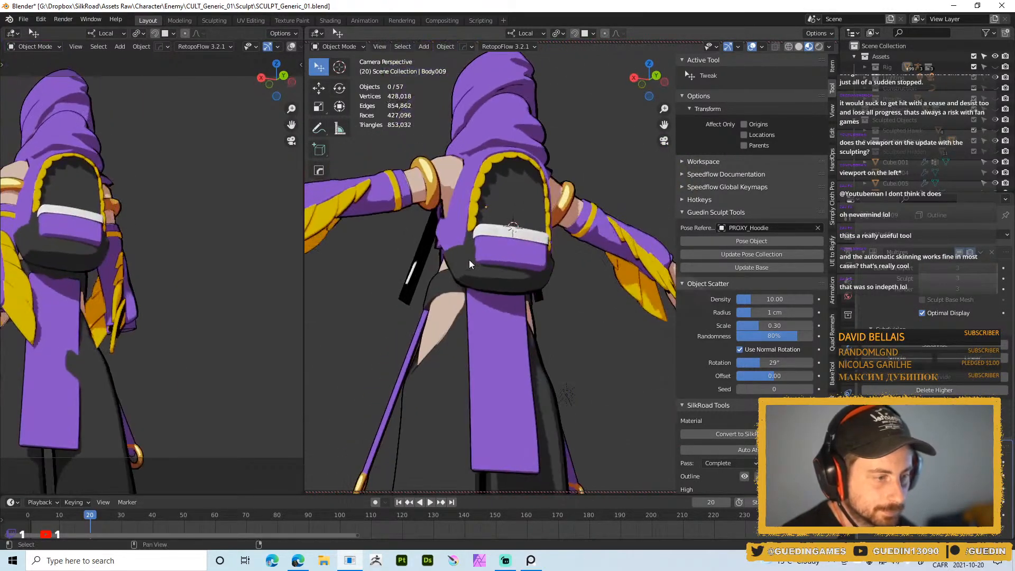
left_click(469, 260)
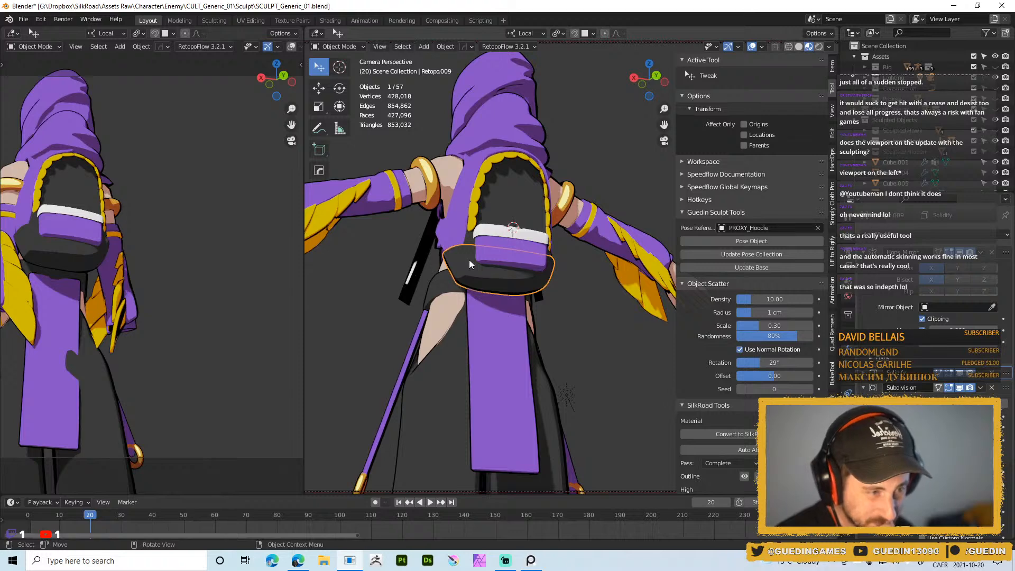
left_click(526, 182, "shift")
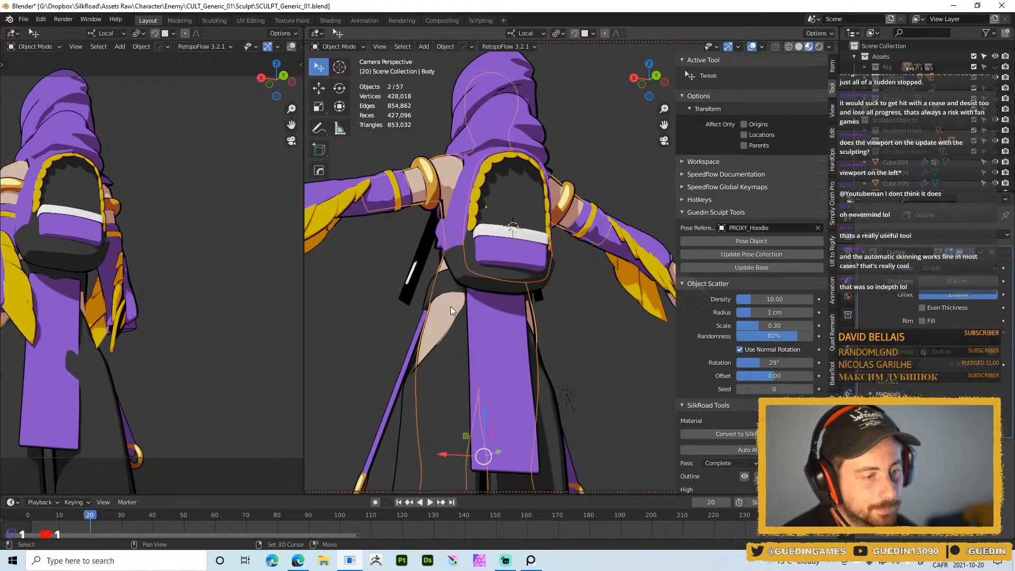
- Link the white material of the piece above the hood's beak to the backpack's inner panel
middle_click_drag(451, 307, 560, 239)
left_click(521, 238)
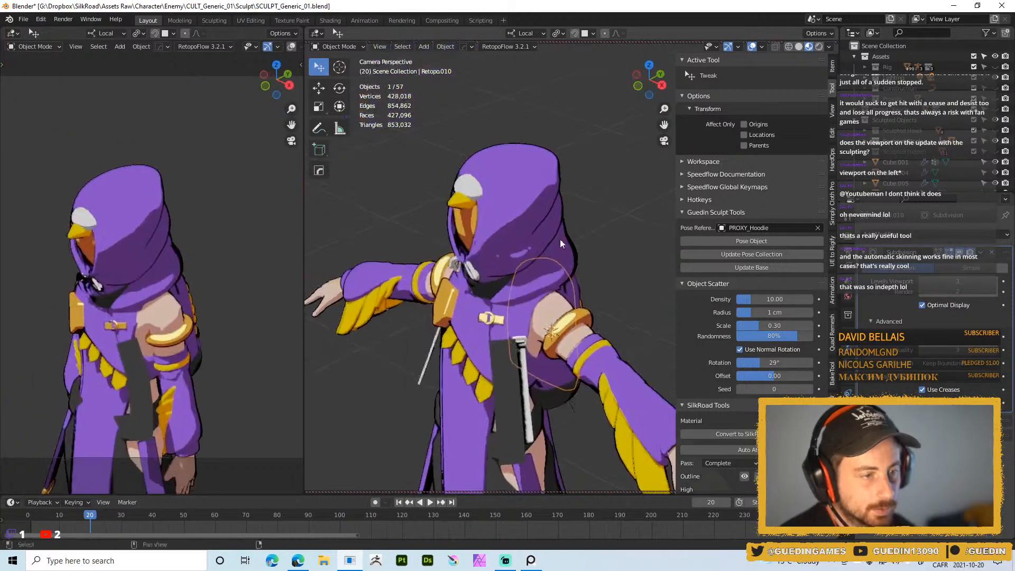
left_click(462, 184, "shift")
key("ctrl+l")
left_click(462, 245)
middle_click_drag(556, 211, 427, 181)
left_click(428, 180)
- Link the backpack body's purple material to the pouch flap
middle_click_drag(531, 267, 501, 265)
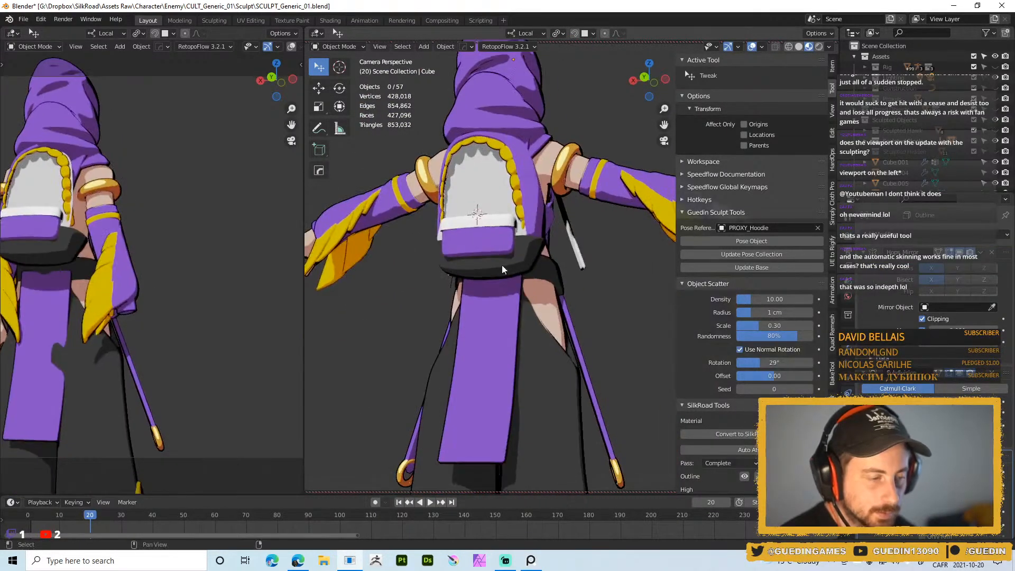
left_click(490, 214)
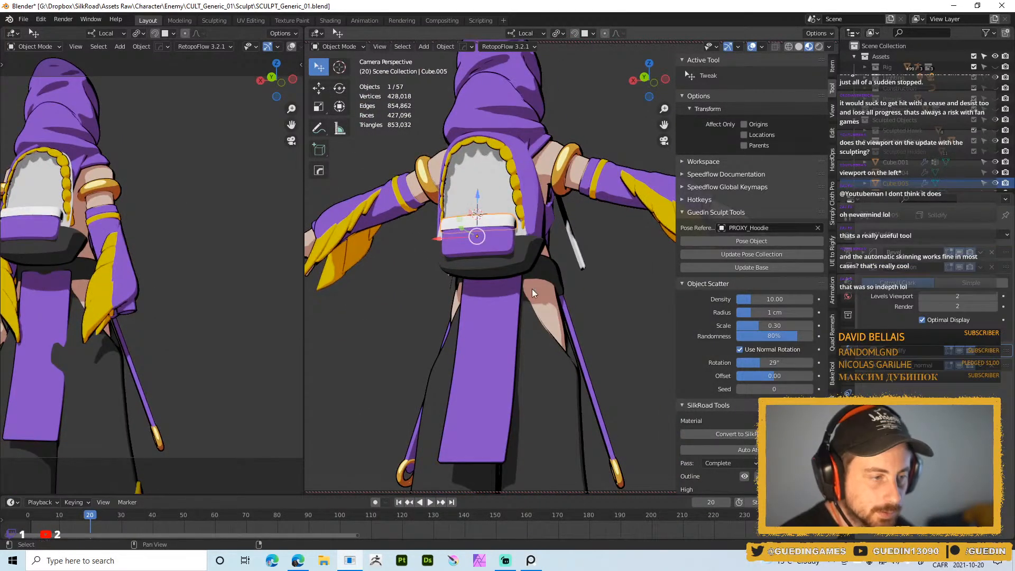
left_click(532, 180, "shift")
key("ctrl+l")
left_click(528, 245)
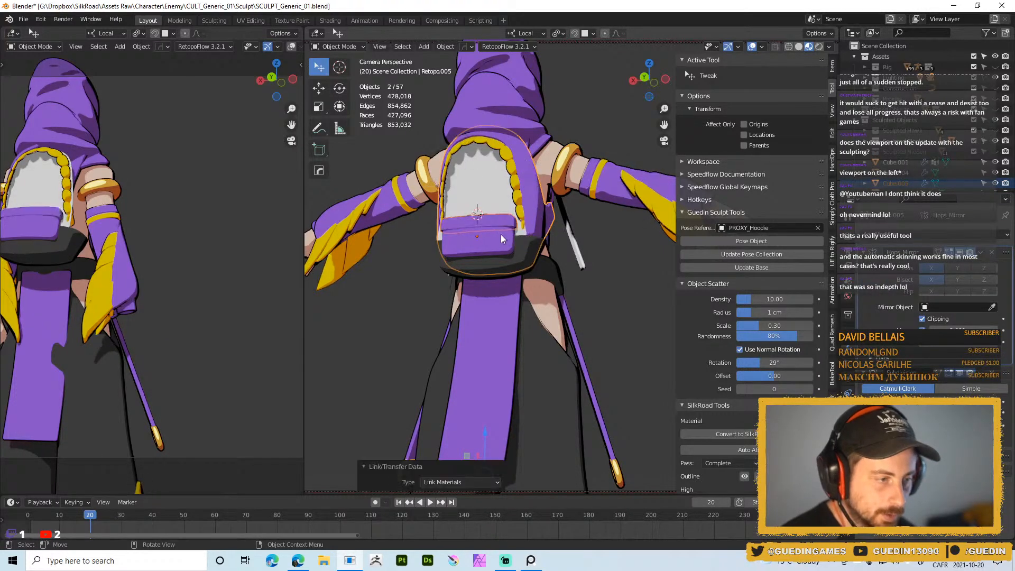
- Delete the leftover flat dark plane hanging in front of the backpack strap at the character's side
left_click(503, 238)
scroll(573, 285, "down", 3)
middle_click_drag(552, 267, 598, 201)
left_click(573, 286)
scroll(597, 201, "down", 4)
middle_click_drag(520, 214, 608, 240, "shift")
scroll(513, 286, "up", 4)
scroll(475, 202, "up", 5)
scroll(449, 186, "up", 1, "alt")
middle_click_drag(449, 185, 439, 205)
left_click(437, 215)
middle_click_drag(475, 269, 519, 271)
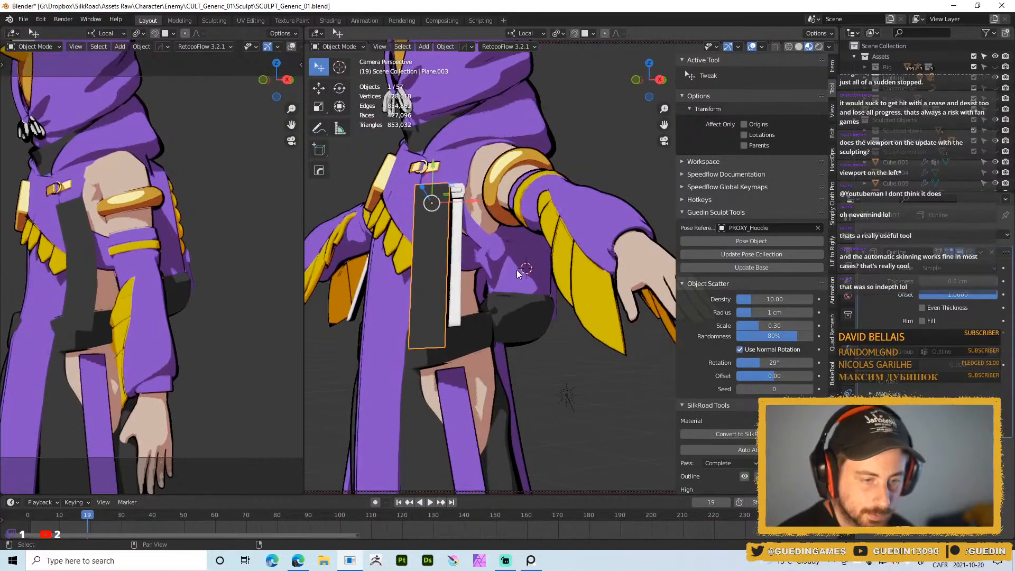
scroll(476, 271, "up", 3)
key("Delete")
scroll(449, 212, "up", 2)
- Link the backpack base's dark material to the white hanging strap and its adjoining strap pieces
left_click(449, 207)
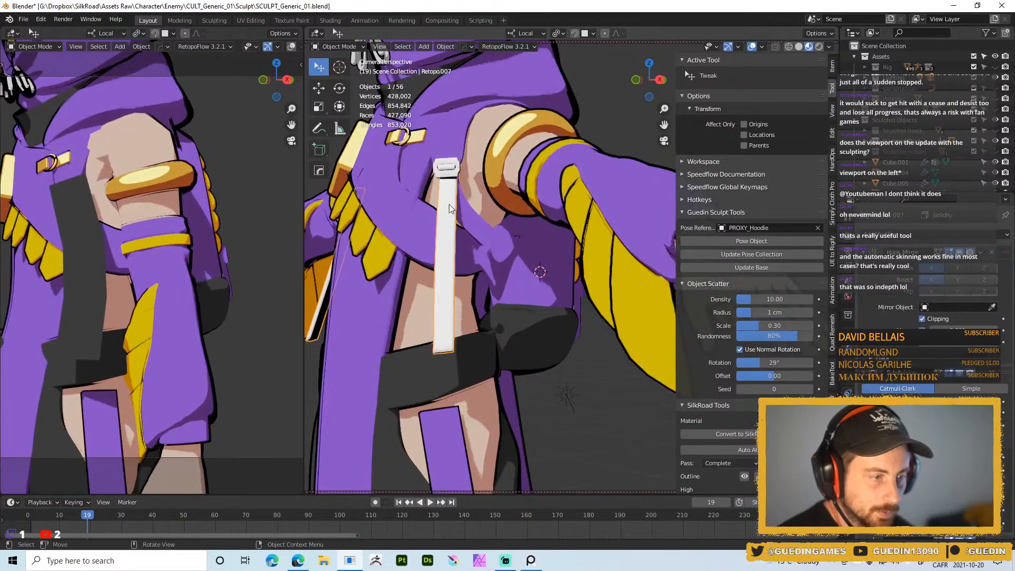
left_click(453, 172, "shift")
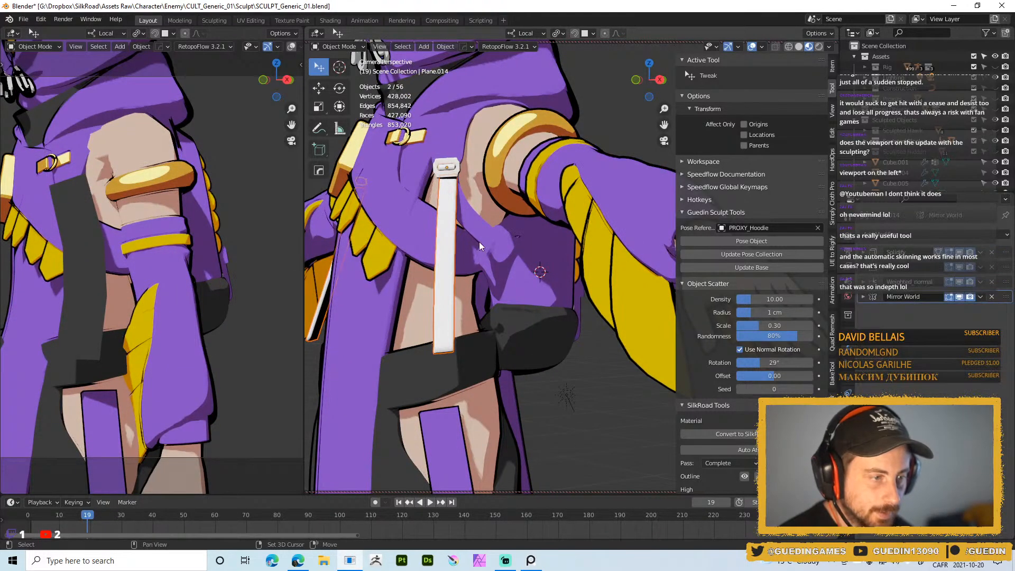
left_click(483, 227, "shift")
left_click(547, 326, "shift")
key("ctrl+l")
left_click(545, 359)
- Separate the linked shoulder strap geometry from its mesh into its own object
left_click(483, 226)
middle_click_drag(458, 183, 476, 222)
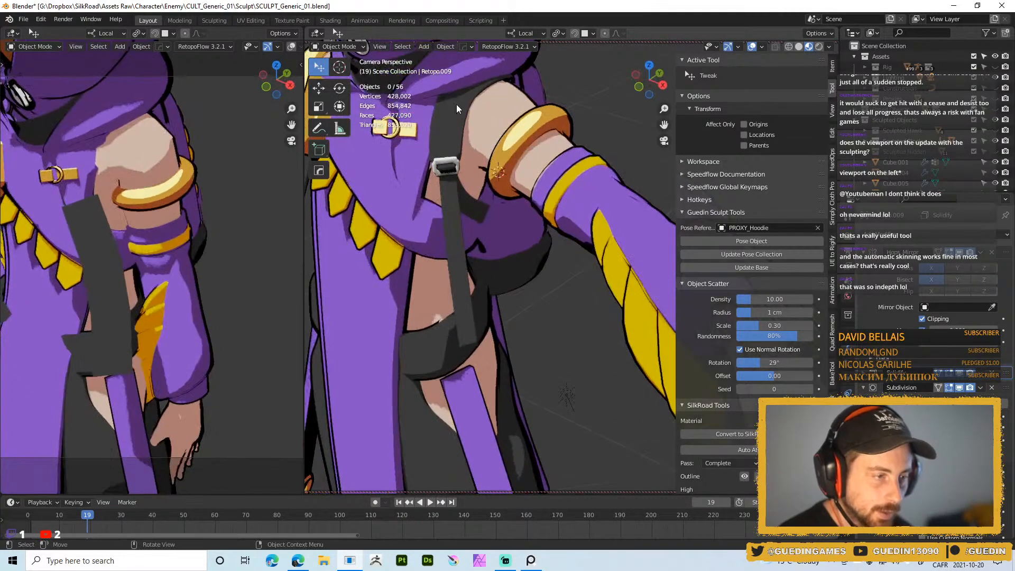
key("Tab")
key("l")
key("p")
left_click(451, 144)
key("Tab")
- Link the hood's purple material to the separated shoulder strap
left_click(447, 137)
middle_click_drag(442, 192, 430, 227, "shift")
left_click(492, 133, "shift")
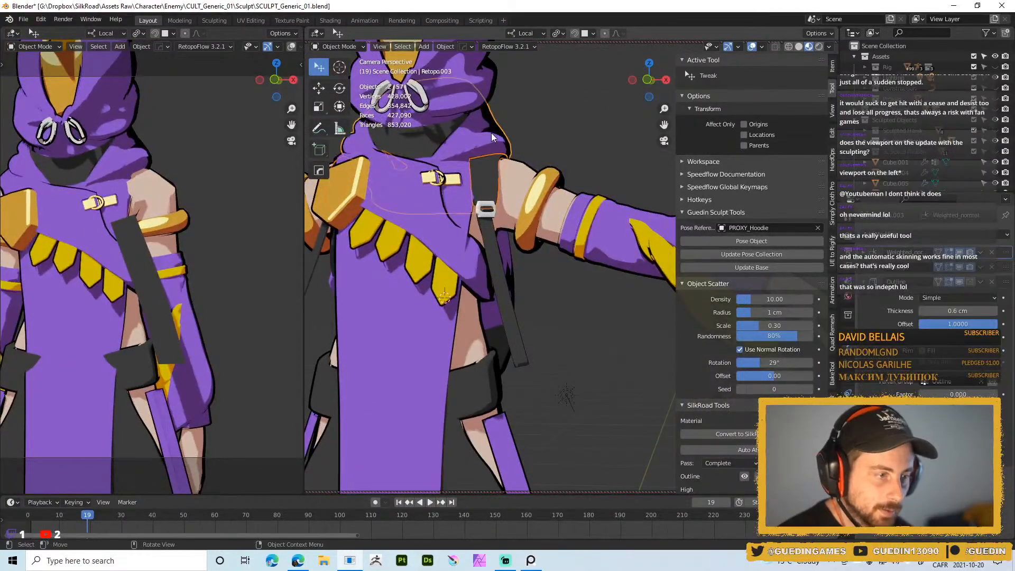
key("ctrl+l")
left_click(491, 193)
key("alt+a")
scroll(495, 205, "down", 4)
middle_click_drag(521, 241, 554, 265)
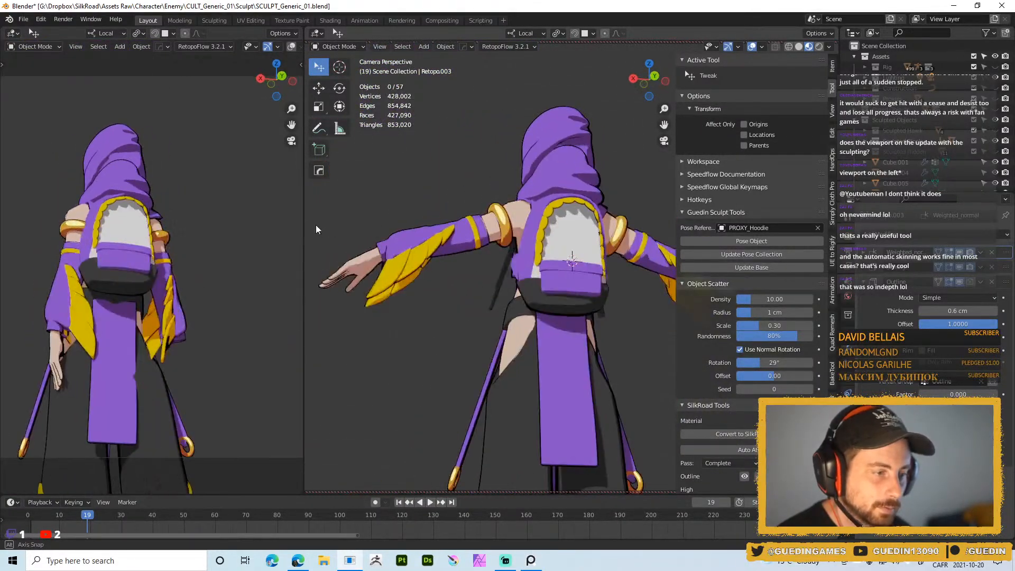
- Link the hanging strap's dark material to the shoulder strap
scroll(491, 191, "up", 5)
left_click(506, 203)
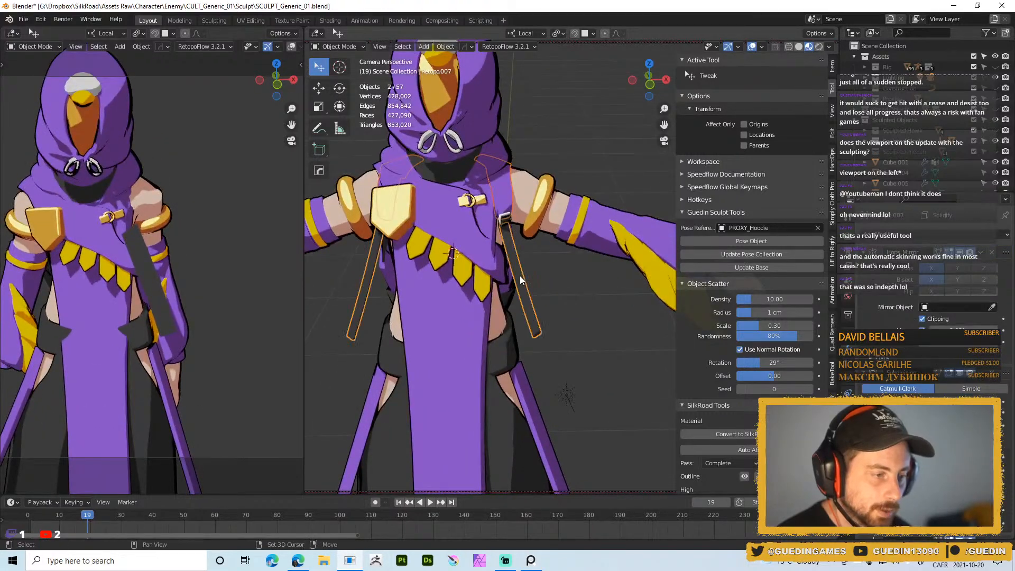
left_click(521, 309)
key("alt+a")
- Examine the recoloured backpack straps from several angles around the character
scroll(527, 193, "down", 4)
middle_click_drag(527, 192, 545, 203)
scroll(471, 253, "up", 4)
middle_click_drag(432, 222, 614, 243)
key("Tab")
key("Tab")
key("alt+a")
scroll(553, 293, "down", 3)
scroll(594, 256, "up", 5)
middle_click_drag(669, 222, 615, 273)
scroll(470, 186, "down", 3)
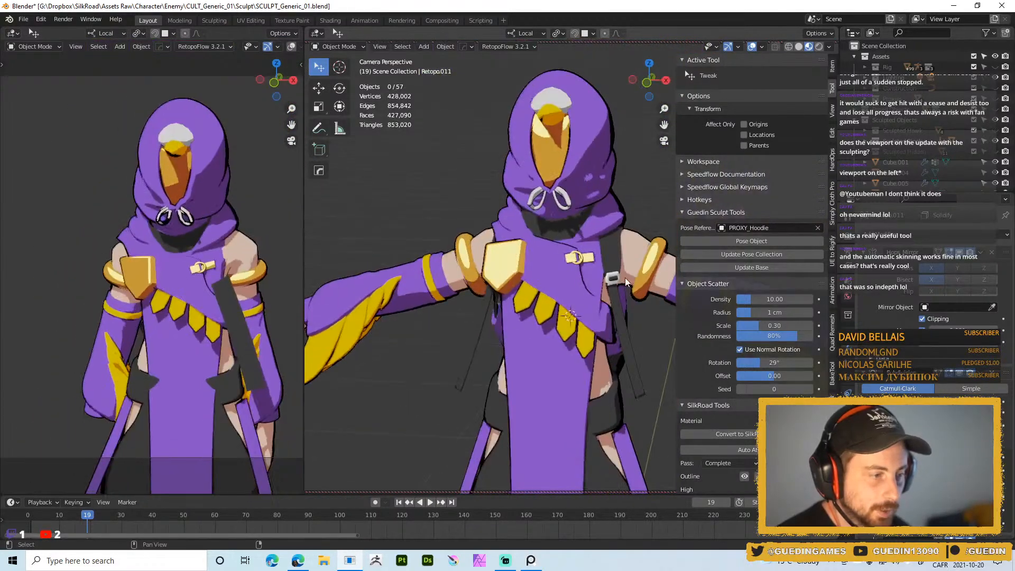
- Link the upper-arm bracelet's gold material to the buckle on the backpack strap
scroll(474, 184, "up", 5)
middle_click_drag(483, 174, 473, 230, "shift")
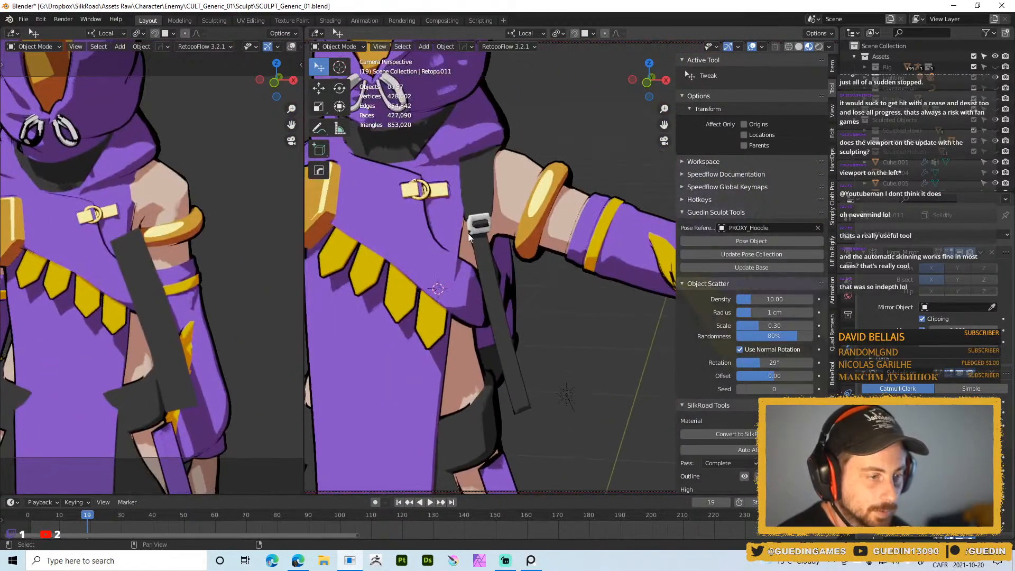
scroll(473, 230, "up", 2)
left_click(446, 199)
left_click(545, 149, "shift")
key("ctrl+l")
left_click(535, 205)
key("alt+a")
- Save the character file with the new strap and buckle materials
scroll(519, 256, "down", 3)
scroll(473, 215, "down", 6)
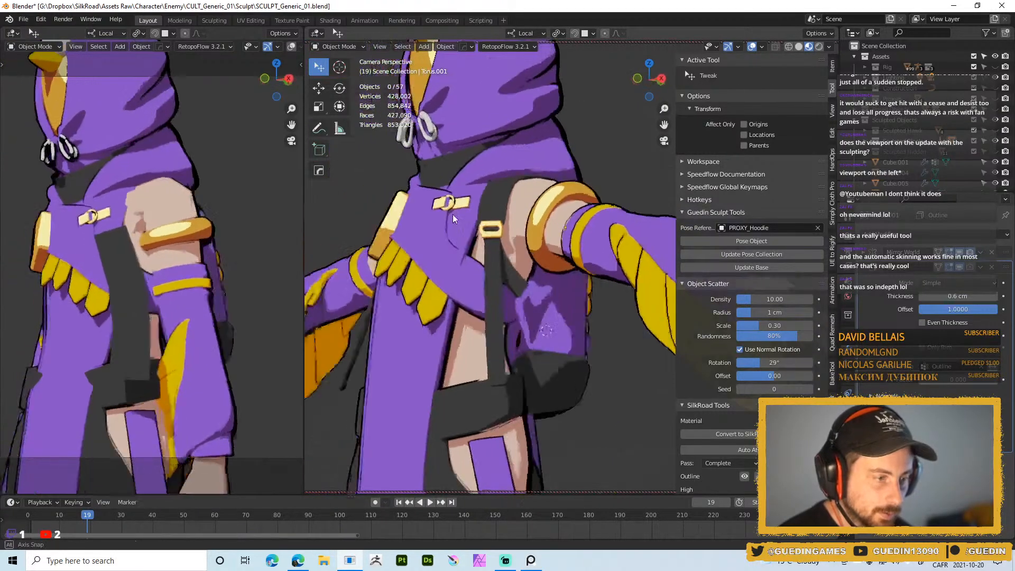
middle_click_drag(449, 148, 604, 260)
middle_click_drag(516, 411, 537, 234, "shift")
scroll(500, 272, "down", 3)
key("ctrl+s")
left_click(556, 172)
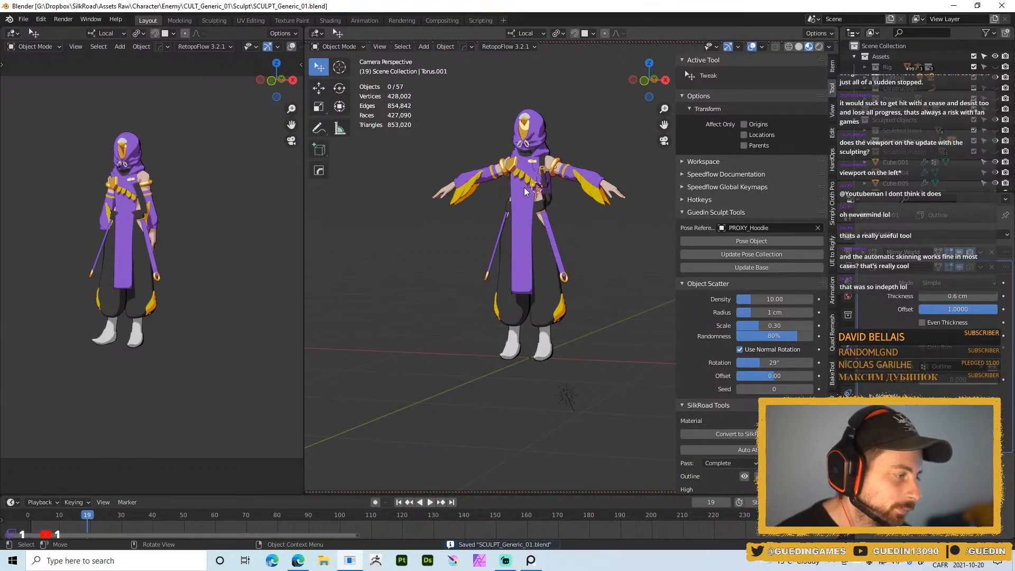
- Inspect the coloured backpack from behind and the front, and save the Blender file again
scroll(526, 271, "up", 4)
middle_click_drag(495, 138, 550, 265)
scroll(491, 228, "up", 2)
scroll(490, 227, "up", 1)
middle_click_drag(489, 226, 432, 197)
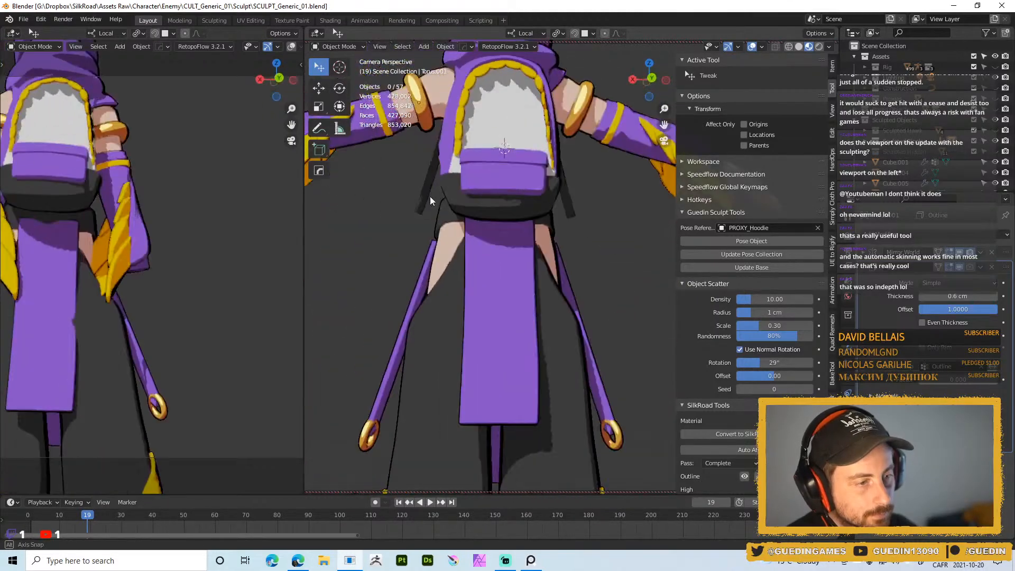
scroll(424, 167, "down", 5)
middle_click_drag(518, 161, 593, 272)
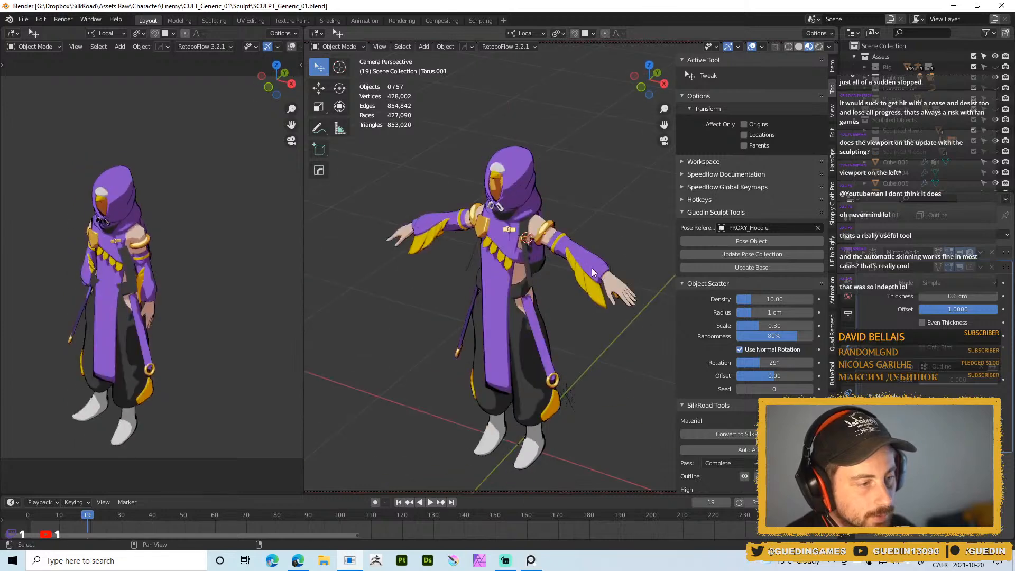
key("ctrl+s")
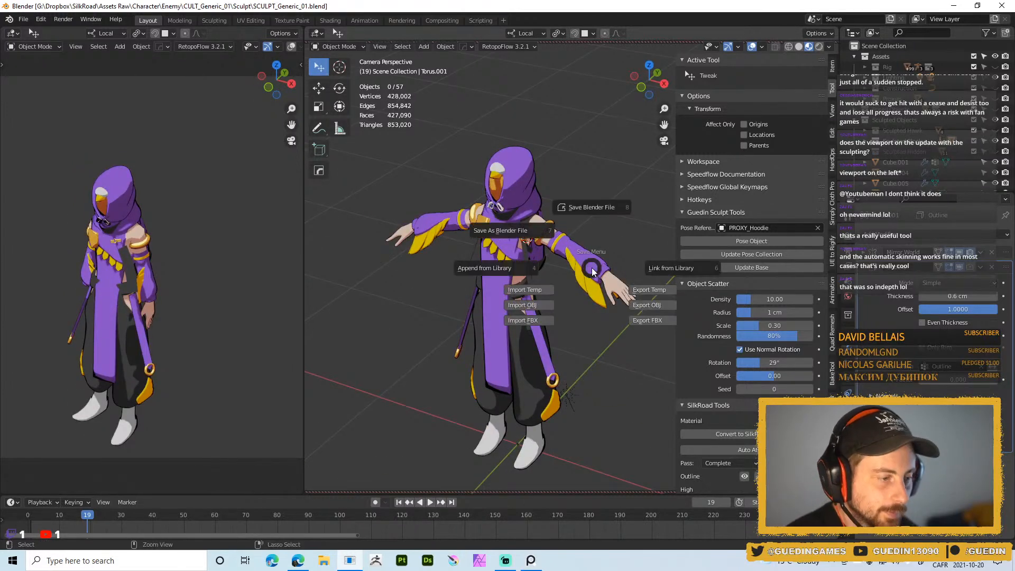
left_click(586, 208)
- Select all backpack parts together: the straps, buckle pieces, body, base, pouch, flap, scale trim and inner panel
scroll(554, 188, "up", 5)
scroll(555, 188, "up", 6)
middle_click_drag(441, 167, 596, 290, "shift")
middle_click_drag(372, 144, 576, 193, "shift")
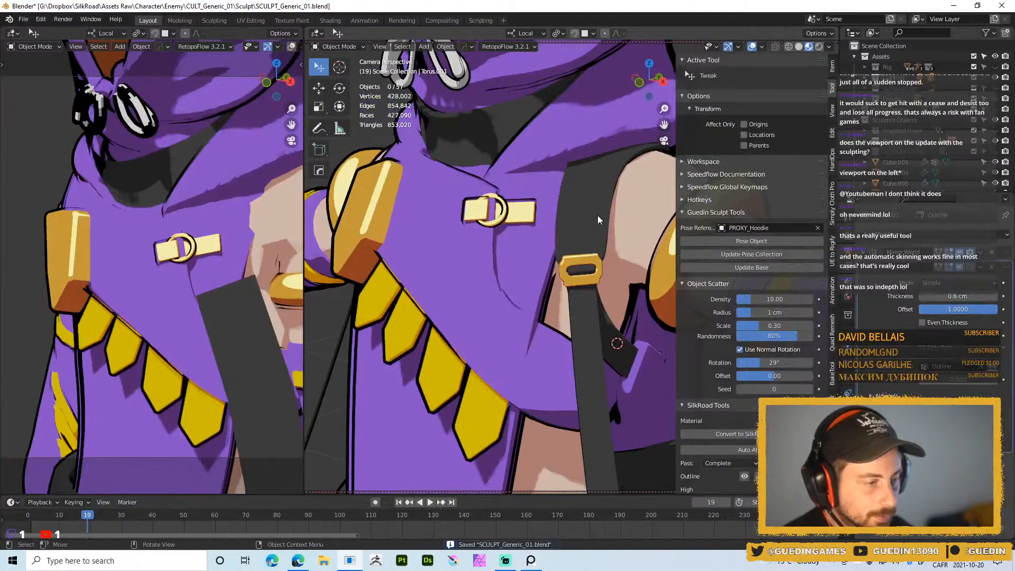
left_click(596, 250)
left_click(597, 281, "shift")
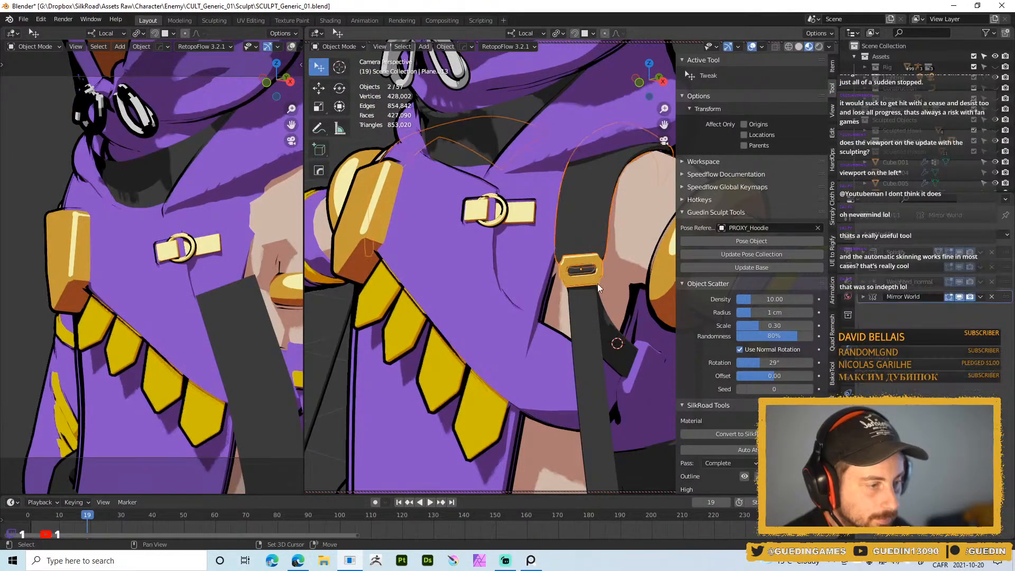
left_click(585, 303, "shift")
middle_click_drag(650, 391, 529, 339)
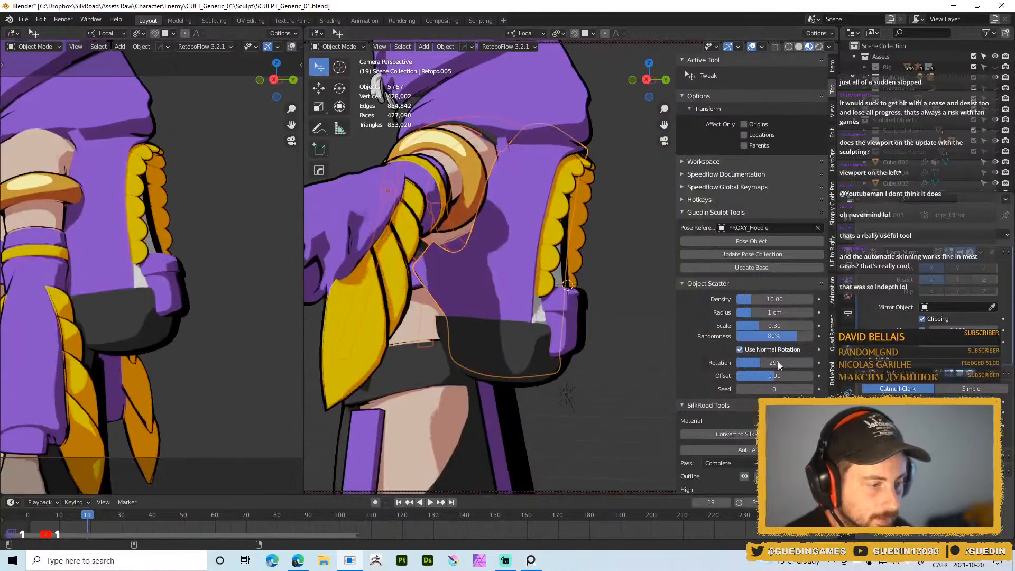
left_click(545, 349, "shift")
left_click(567, 326, "shift")
left_click(570, 303, "shift")
left_click(554, 219, "shift")
middle_click_drag(558, 251, 497, 249)
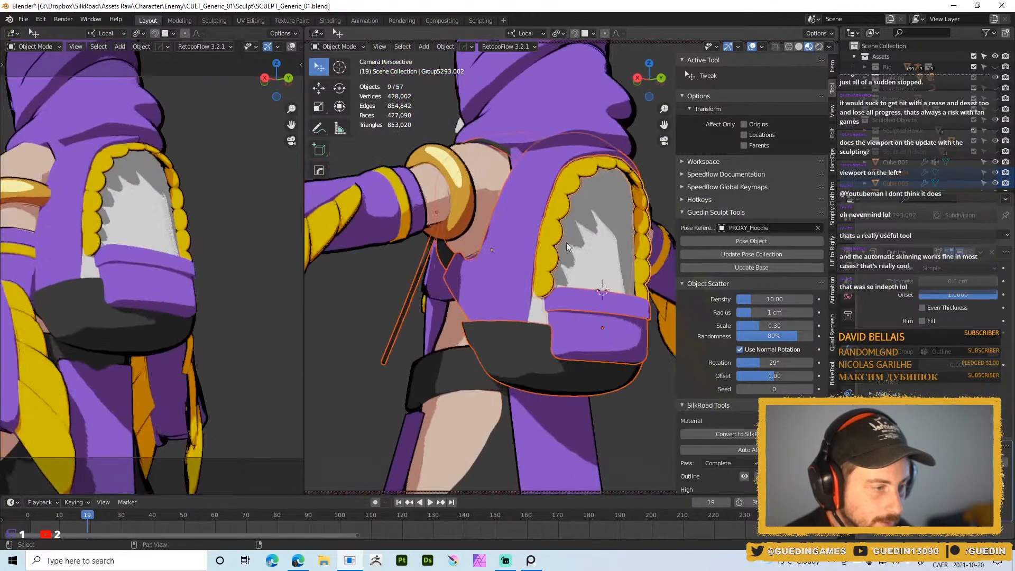
left_click(596, 204, "shift")
scroll(577, 230, "down", 3)
middle_click_drag(576, 230, 518, 265, "shift")
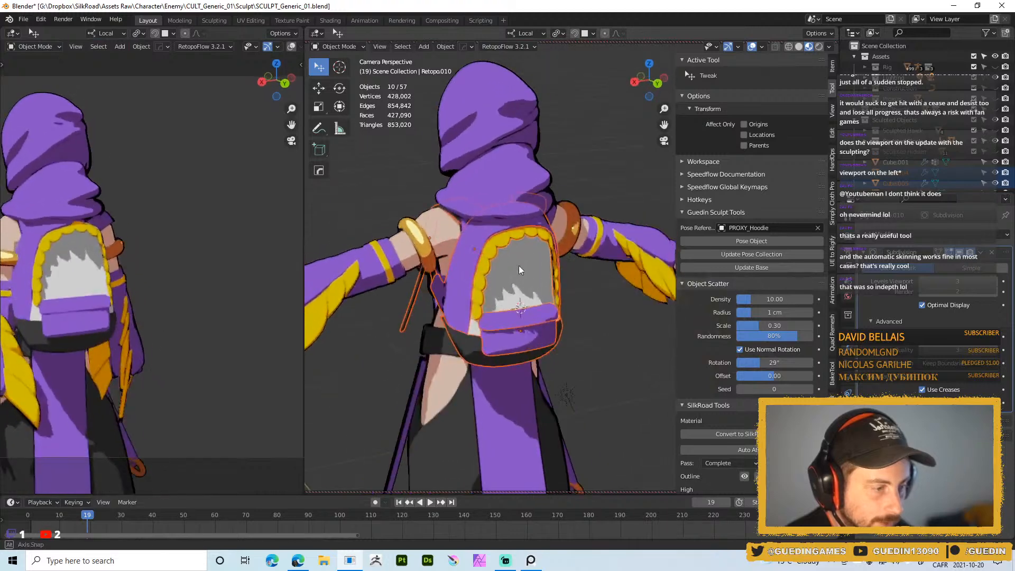
key("g")
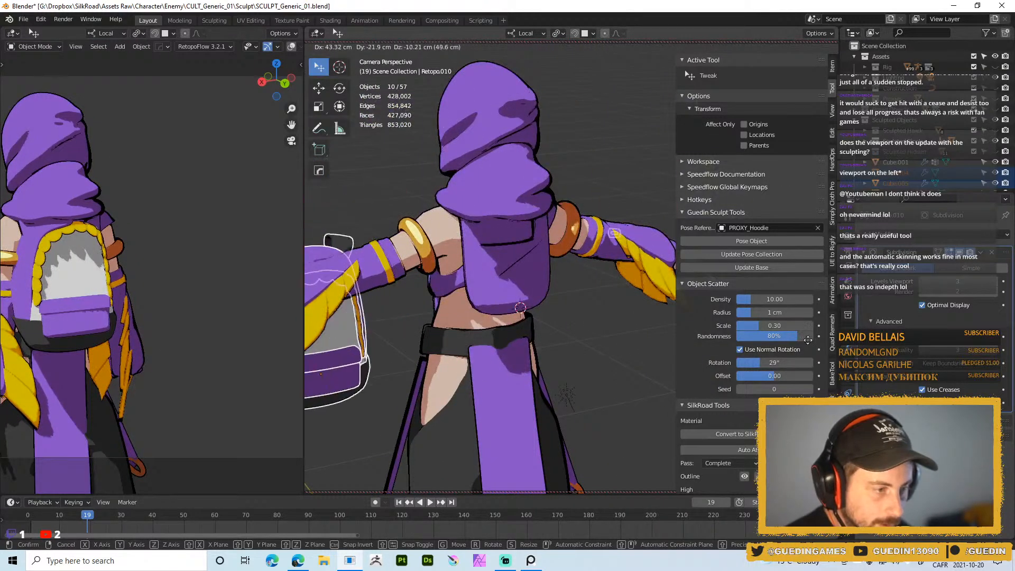
right_click(576, 276)
- Make the selected backpack parts single-user for object and object data, and apply their scale
scroll(574, 275, "down", 3)
key("ctrl+a")
key("ctrl+s")
key("ctrl+a")
right_click(596, 268)
key("ctrl+l")
left_click(661, 275)
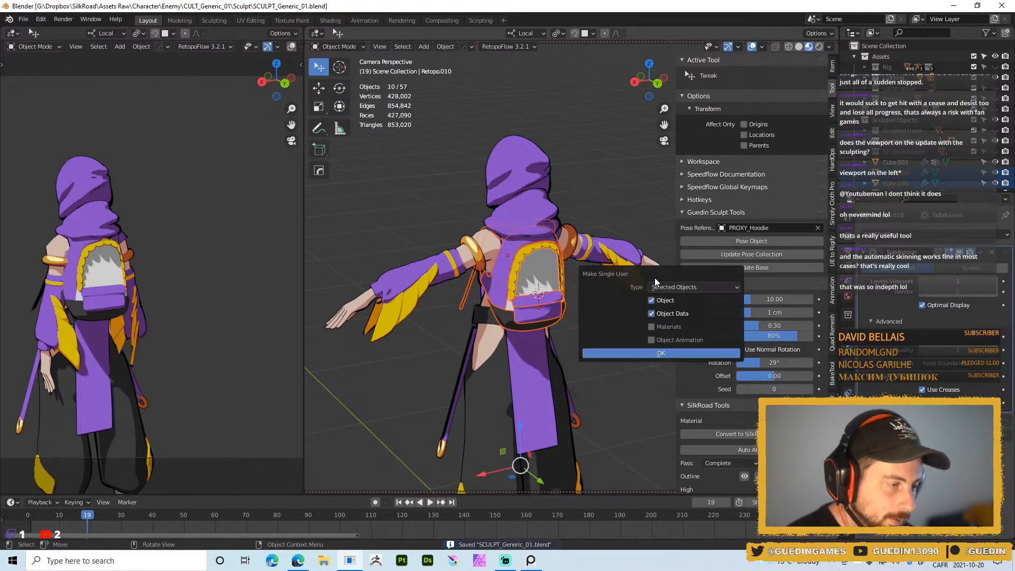
left_click(641, 353)
key("ctrl+a")
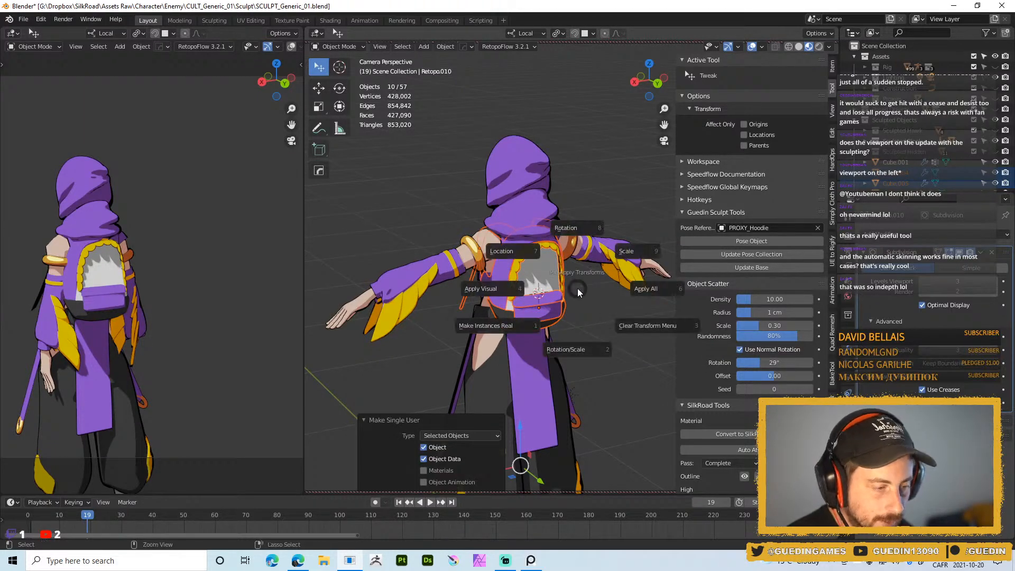
left_click(634, 249)
- Set the SilkRoad outline on all selected backpack parts and check it on the straps and buckle
scroll(509, 280, "up", 2)
scroll(509, 281, "up", 2)
middle_click_drag(510, 281, 526, 211, "shift")
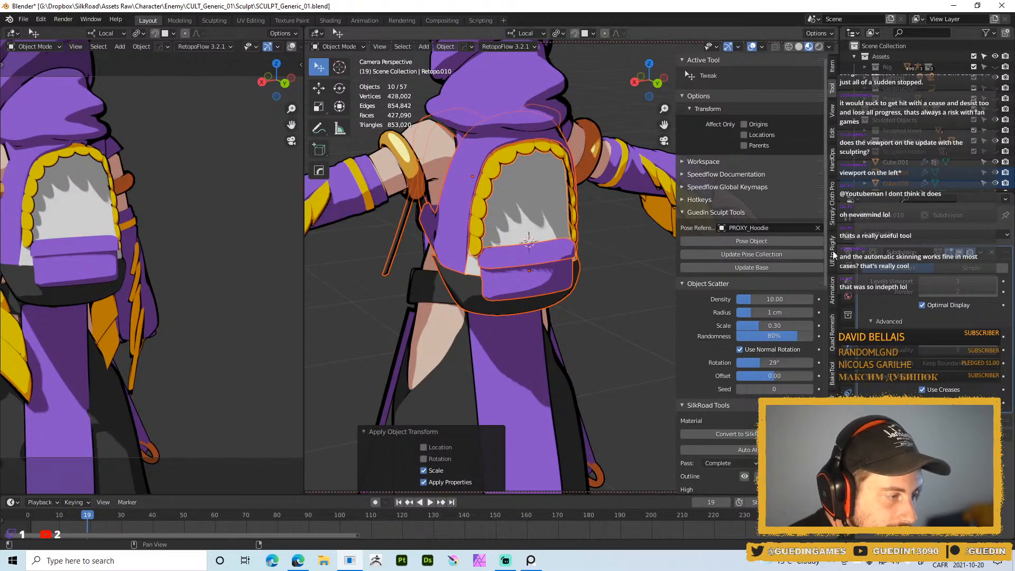
scroll(729, 365, "down", 8)
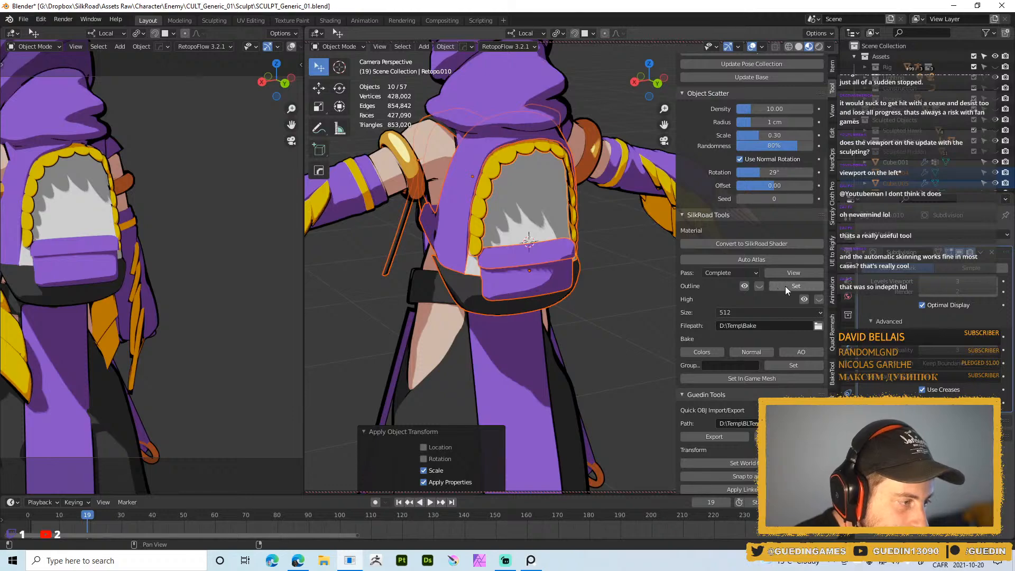
left_click(785, 287)
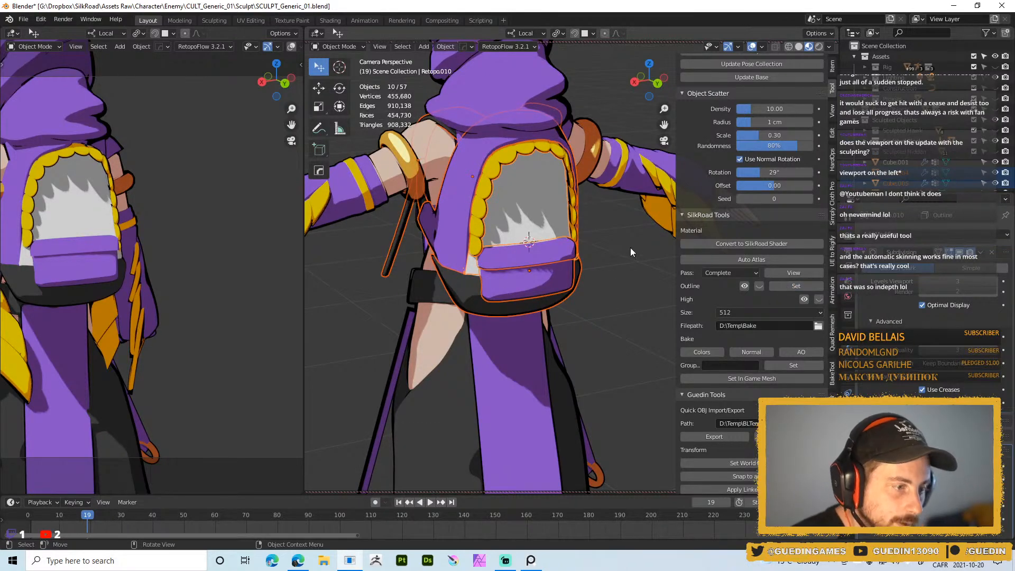
middle_click_drag(448, 259, 468, 243)
scroll(469, 245, "up", 5)
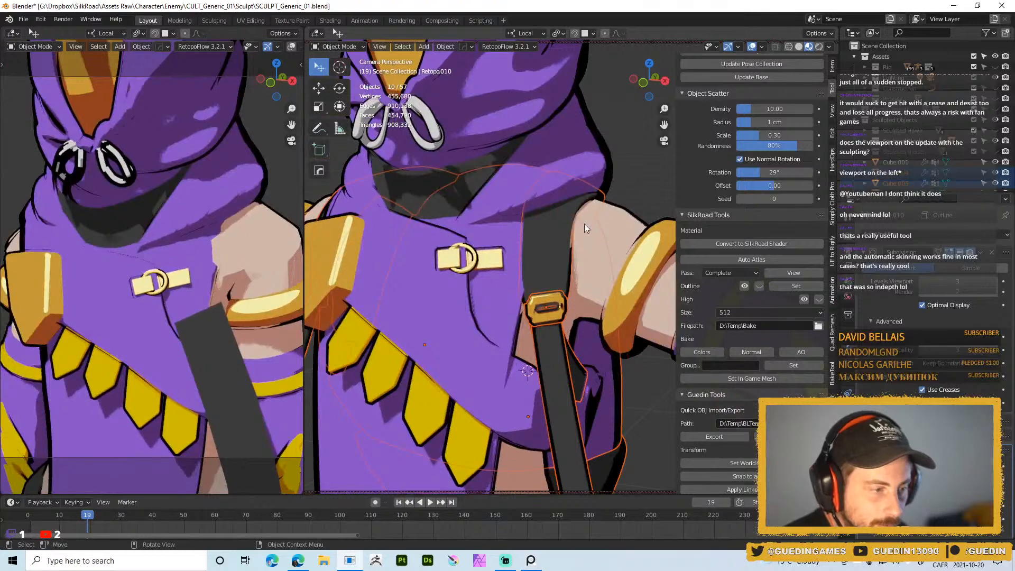
middle_click_drag(590, 377, 589, 246, "ctrl")
middle_click_drag(614, 317, 667, 175, "shift")
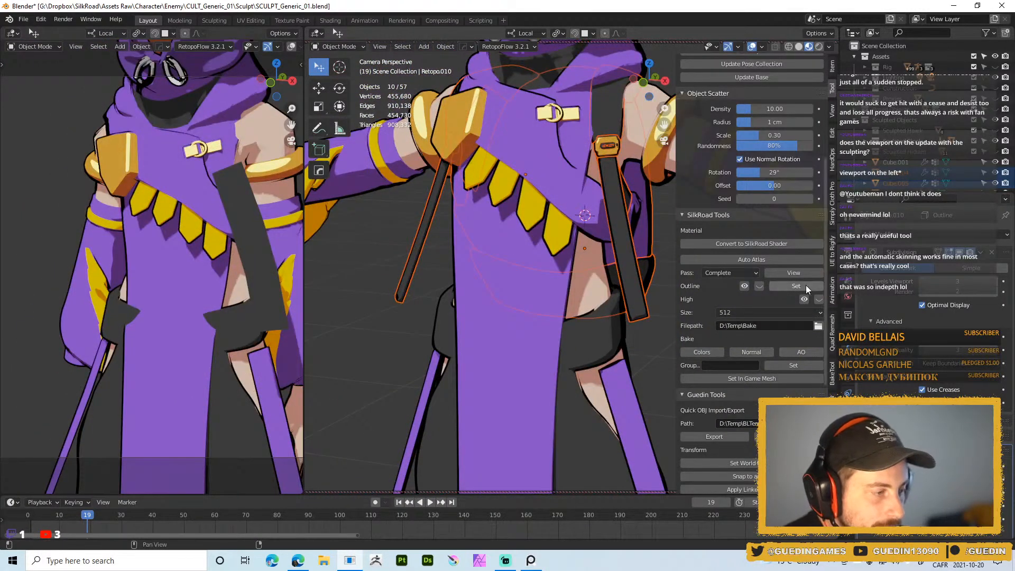
- Pose the selected backpack parts using PROXY_Hoodie as the pose reference, and save the file
scroll(801, 275, "up", 8)
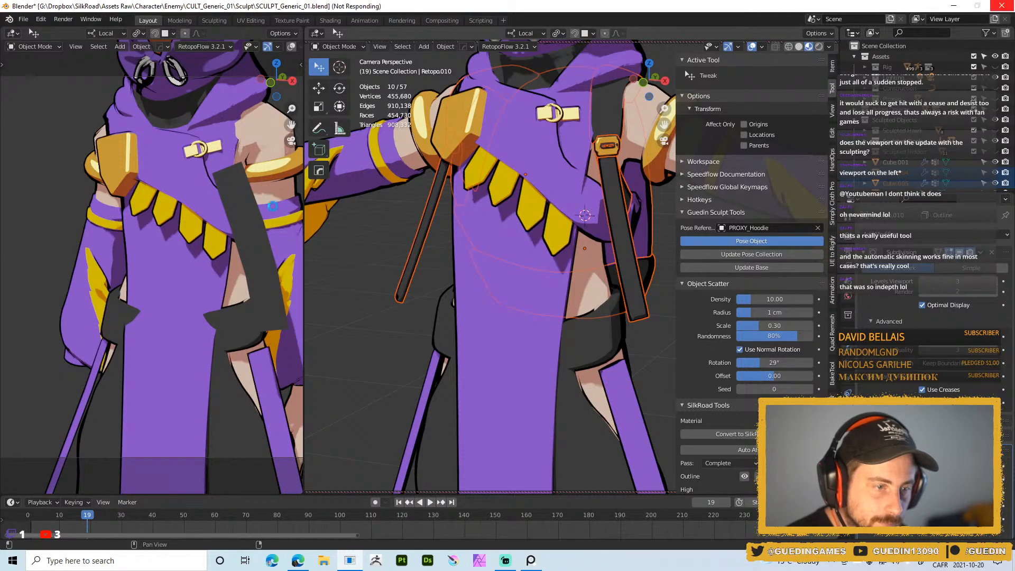
left_click(260, 135)
scroll(237, 230, "down", 6)
middle_click_drag(246, 222, 302, 185)
mouse_move(184, 287)
middle_mouse_down()
mouse_move(161, 265)
mouse_move(248, 244)
mouse_move(91, 267)
mouse_move(206, 261)
mouse_move(245, 275)
mouse_move(179, 281)
middle_mouse_up()
middle_click_drag(578, 317, 534, 295)
scroll(503, 214, "up", 3)
key("ctrl+s")
left_click(532, 246)
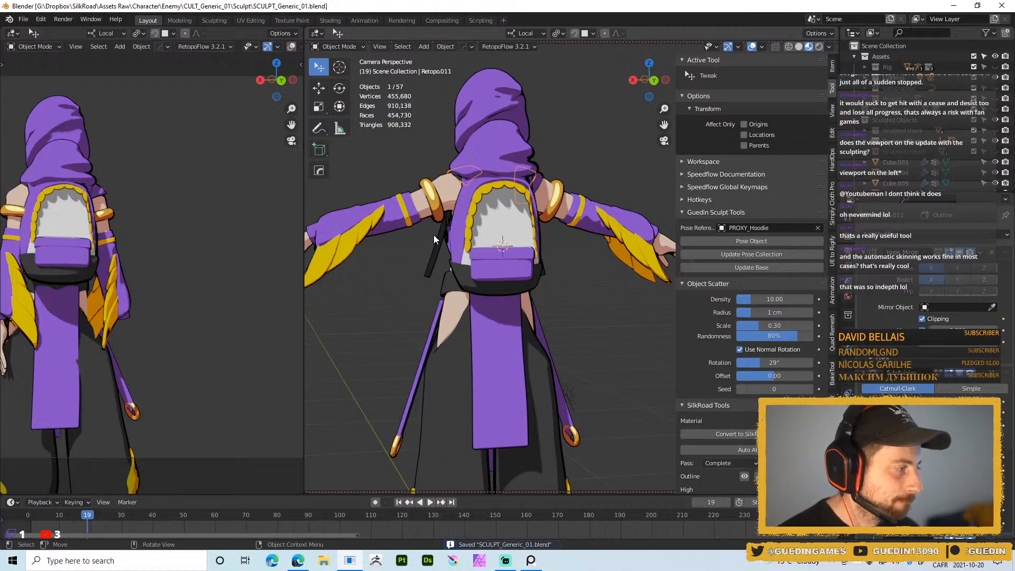
- Switch the working viewport to solid shading and examine the backpack body's shape from behind and the side
mouse_move(538, 280)
middle_mouse_down()
mouse_move(450, 240)
mouse_move(373, 279)
mouse_move(634, 249)
mouse_move(764, 259)
mouse_move(500, 257)
mouse_move(600, 268)
mouse_move(494, 256)
mouse_move(769, 291)
mouse_move(861, 326)
mouse_move(472, 347)
mouse_move(575, 350)
middle_mouse_up()
scroll(540, 263, "down", 4)
key("z")
scroll(576, 348, "up", 6)
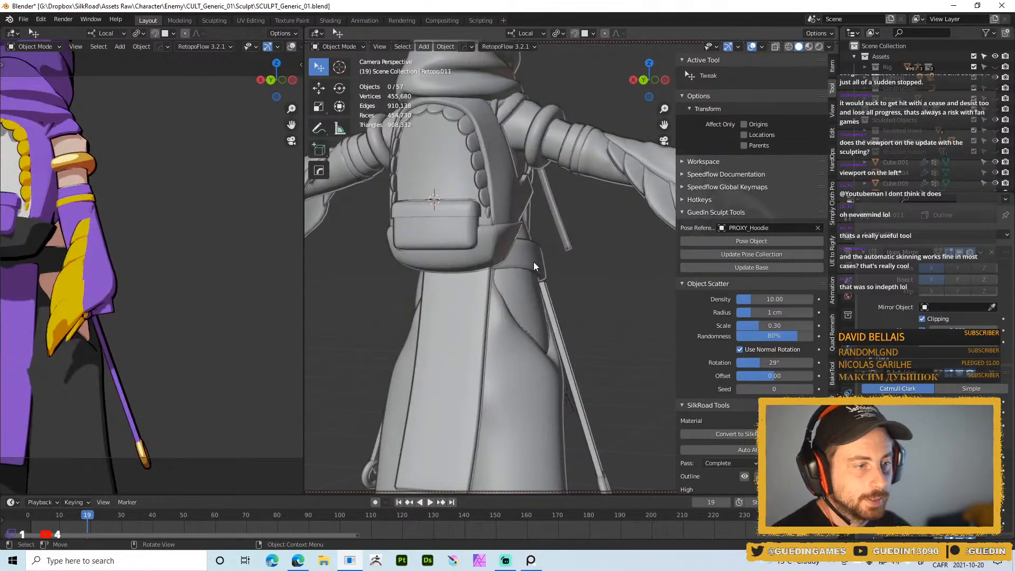
left_click(534, 262)
middle_click_drag(565, 257, 513, 122)
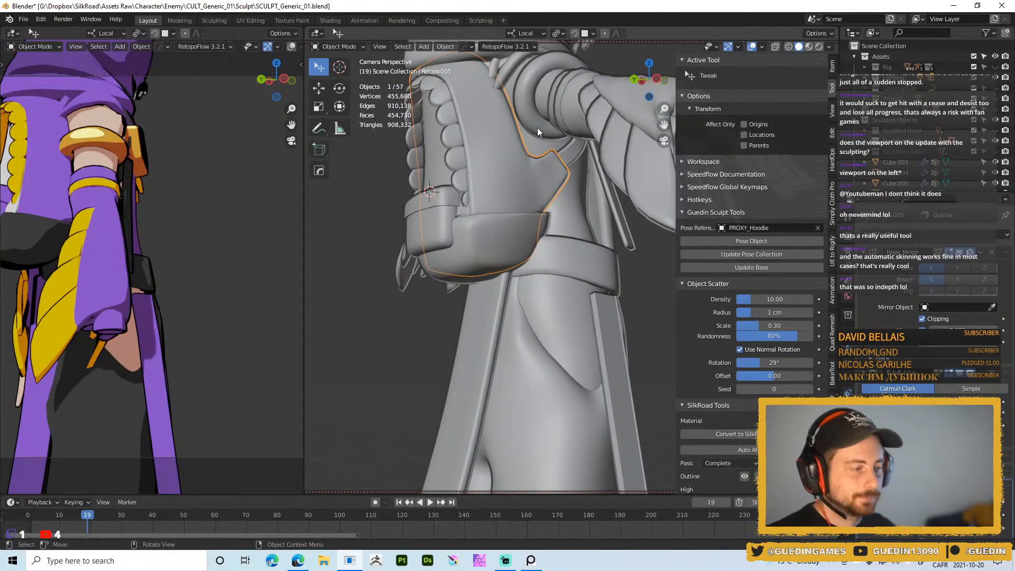
middle_click_drag(519, 172, 546, 196)
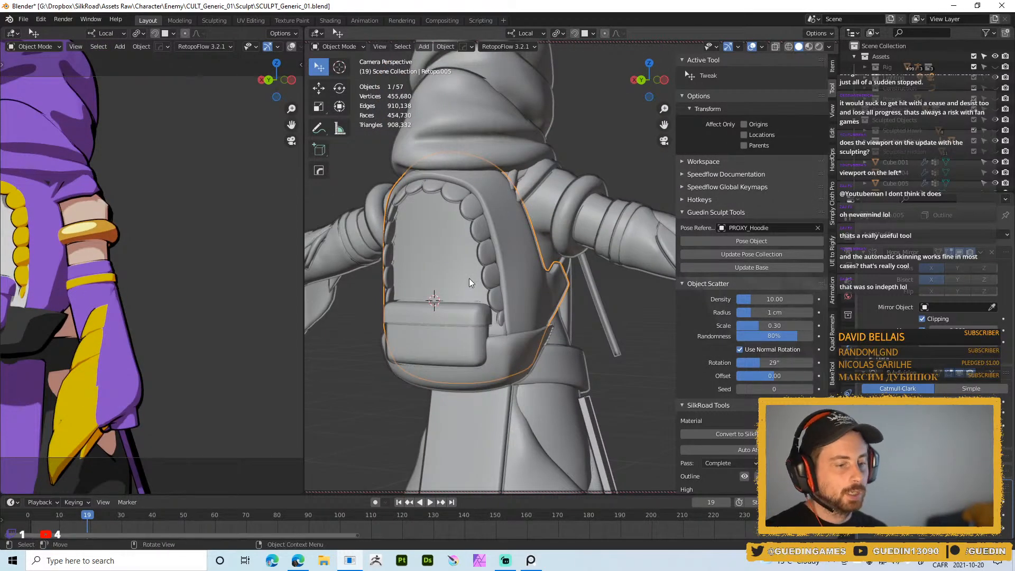
- Make the backpack body single-user for object and object data, and apply its Hops_Mirror modifier
key("u")
left_click(547, 373)
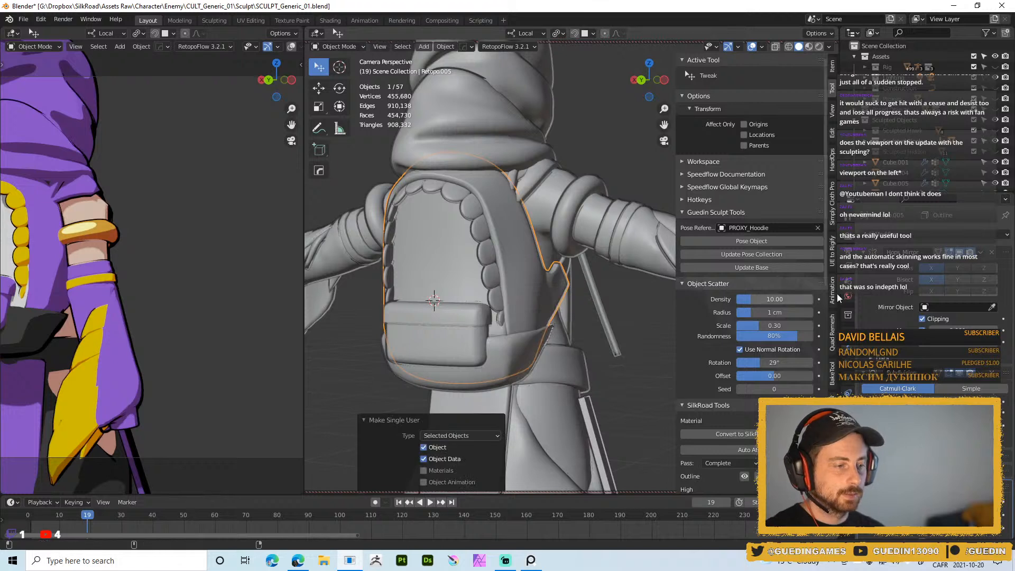
left_click(876, 280)
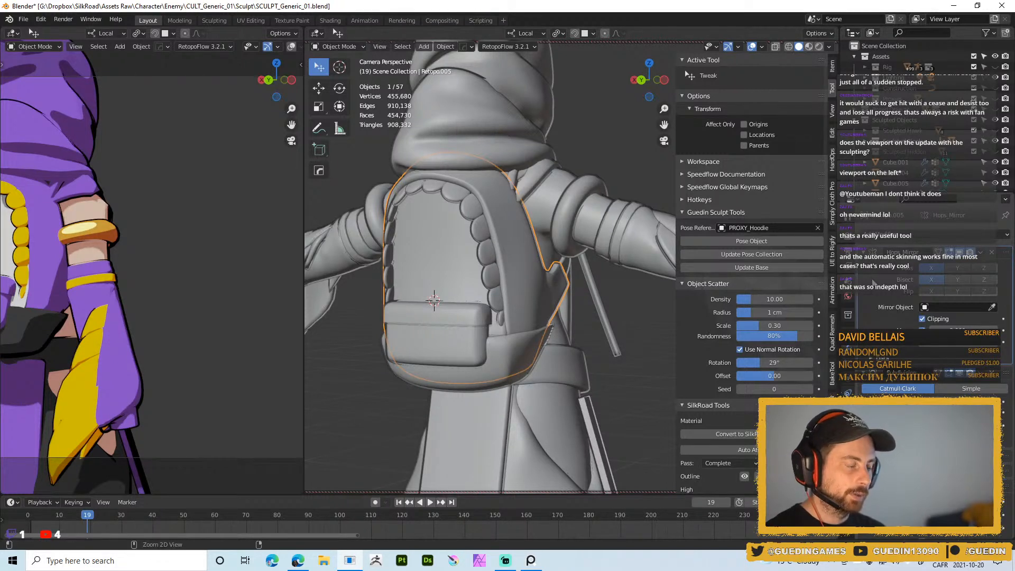
key("ctrl+a")
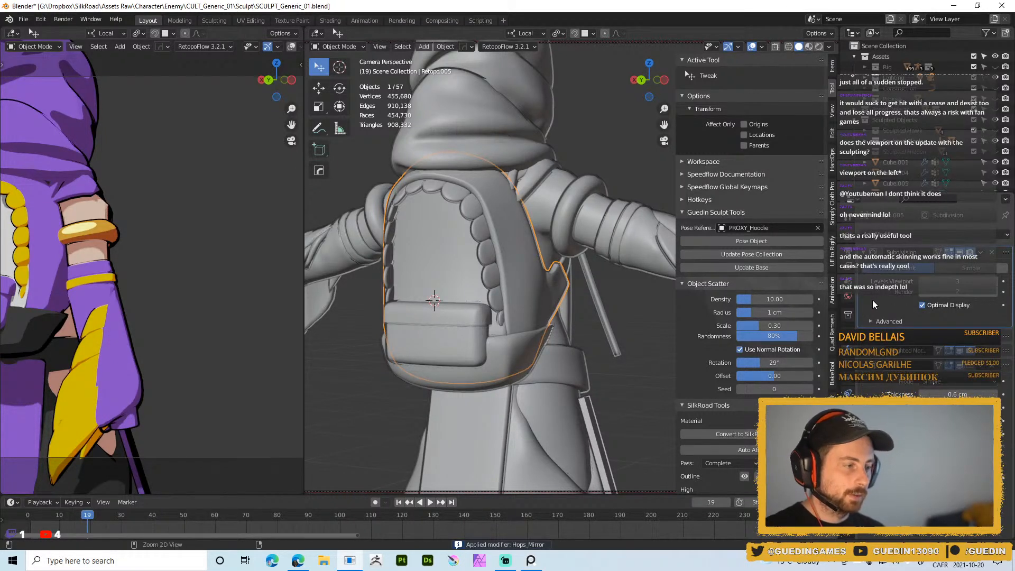
- Apply the backpack body's Subdivision modifier and switch the mesh to Sculpt Mode
key("ctrl+a")
middle_click_drag(661, 286, 491, 234)
key("ctrl+Tab")
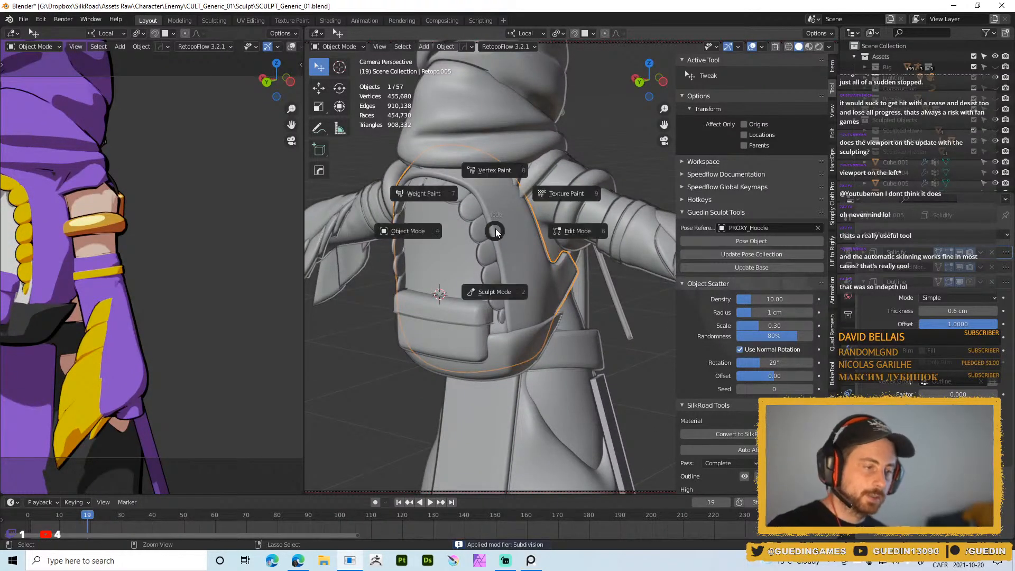
left_click(493, 286)
- Add a Multires modifier to the backpack body, rebuild its lower subdivision levels, and raise the sculpting level again
key("ctrl+0")
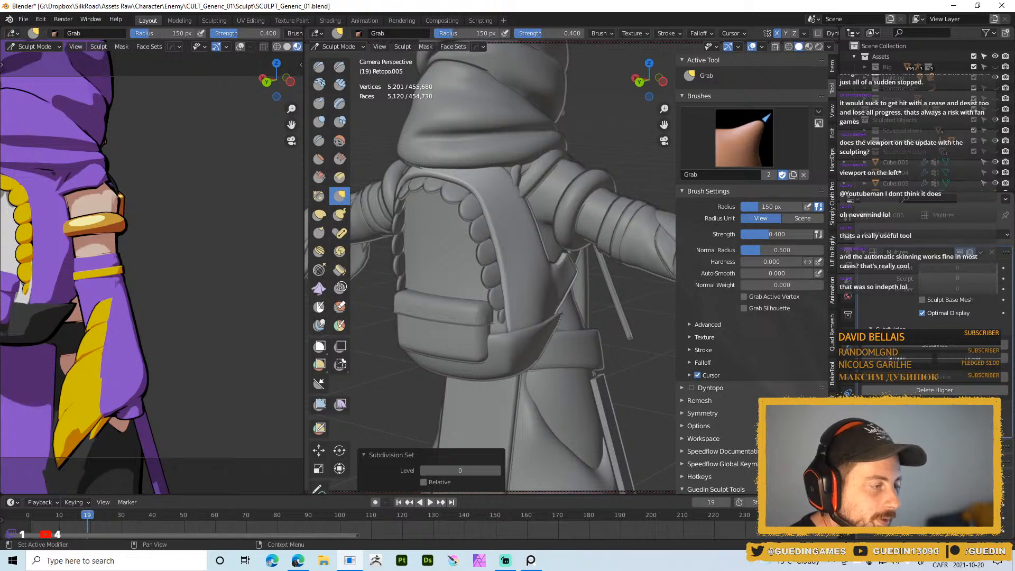
left_click(932, 383)
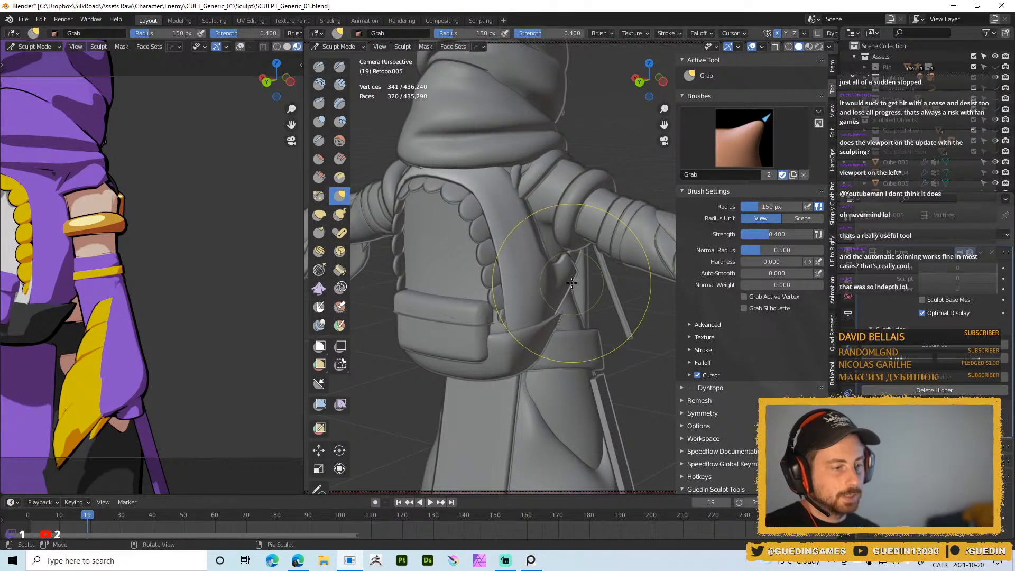
key("f")
left_click(480, 272)
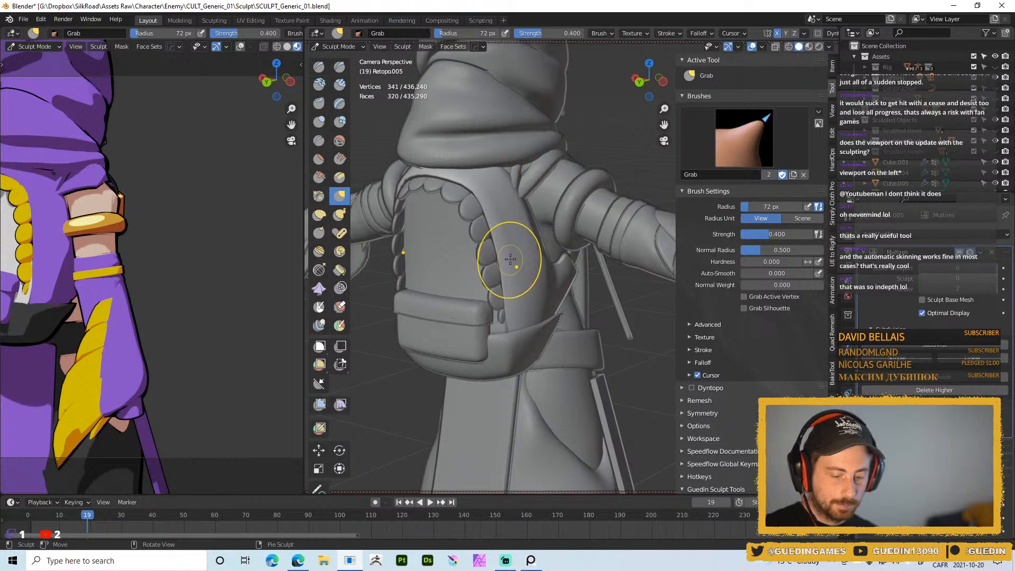
key("Page_Up")
- Pull the pointed tip of the backpack's side flap outward and up with the Grab brush at a 60 px radius
key("bracketleft")
key("bracketleft")
key("bracketleft")
key("bracketleft")
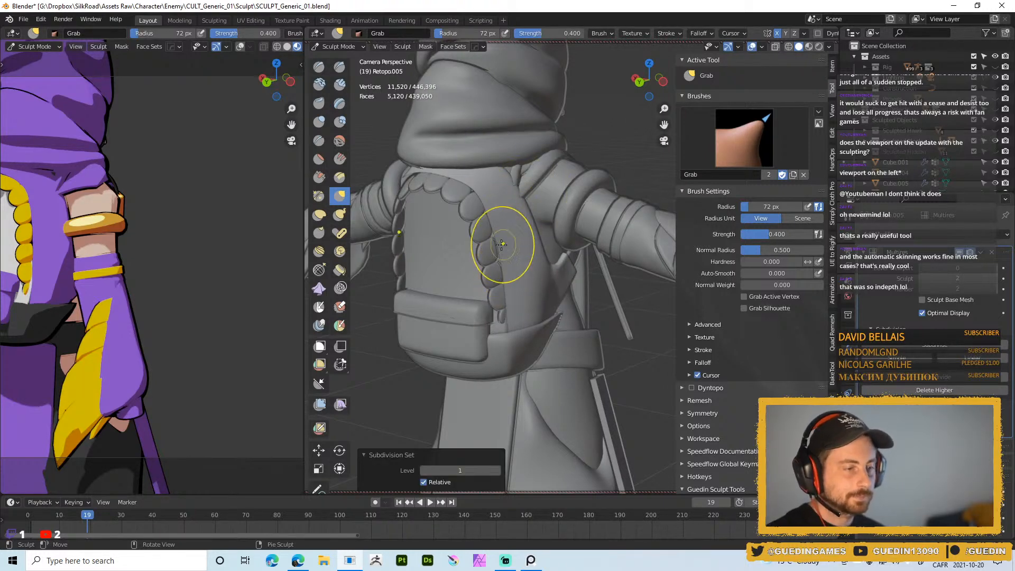
key("bracketleft")
key("bracketleft")
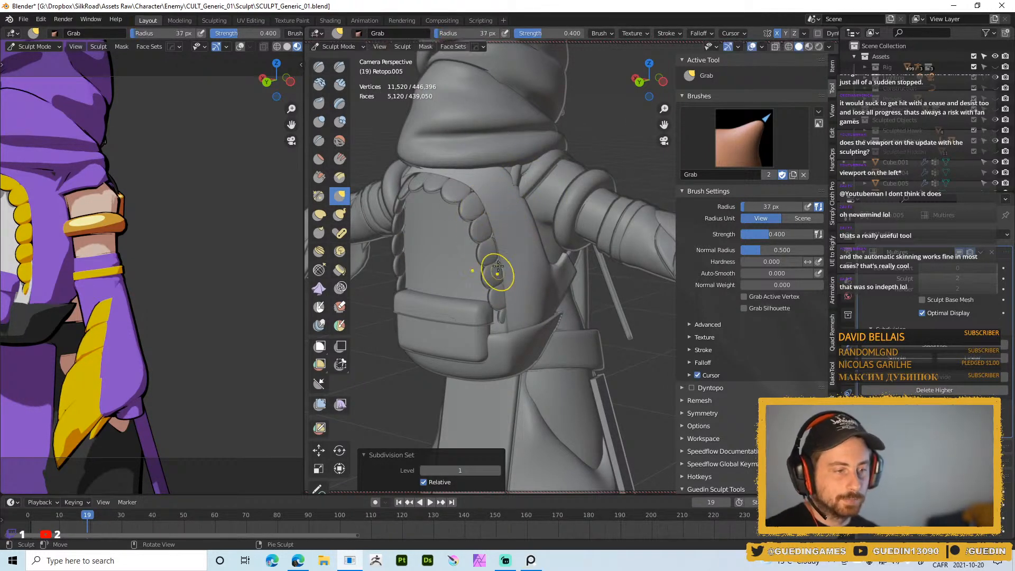
mouse_move(517, 256)
middle_mouse_down()
mouse_move(550, 264)
mouse_move(465, 288)
mouse_move(567, 245)
mouse_move(566, 217)
middle_mouse_up()
scroll(549, 264, "up", 5)
key("f")
left_click(578, 216)
left_click_drag(559, 199, 584, 180)
- Reshape the side flap's lower corner, middle and inner notch with short Grab strokes
middle_click_drag(564, 260, 546, 308)
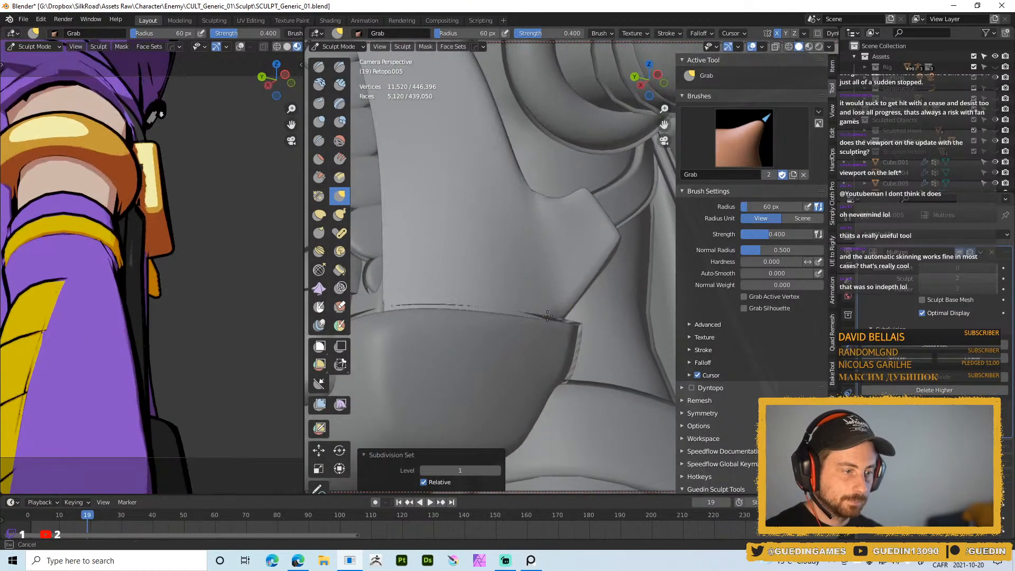
left_click_drag(559, 304, 563, 303)
left_click_drag(542, 319, 555, 312)
left_click_drag(533, 272, 576, 217)
left_click_drag(517, 198, 534, 191)
middle_click_drag(550, 259, 559, 229)
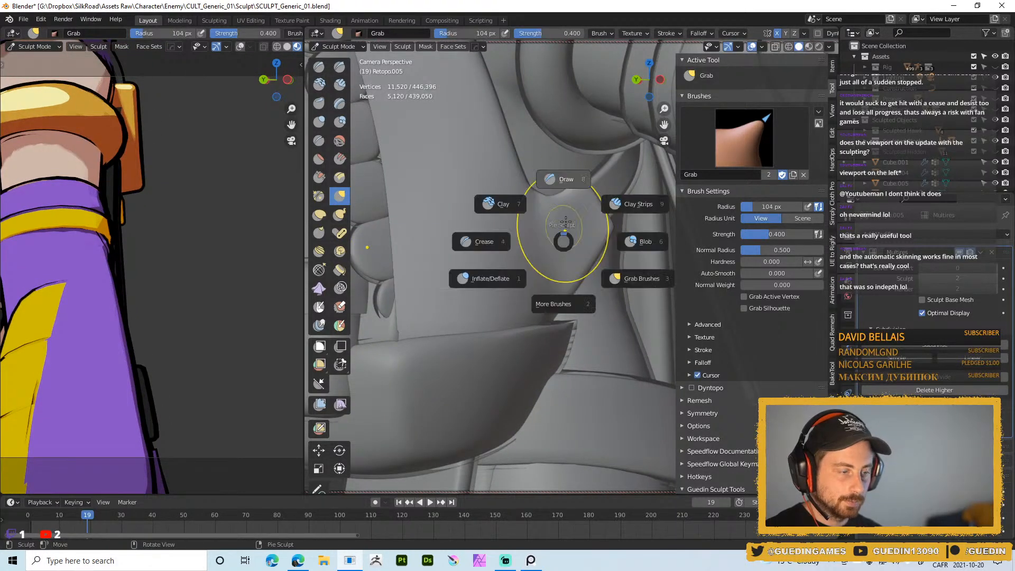
- Switch to the Draw brush and build up the flap's tip and its outer edge down to the bottom rim at 56 px
key("x")
key("f")
left_click(546, 221)
key("f")
left_click(551, 204)
left_click_drag(542, 194, 532, 186)
middle_click_drag(489, 159, 537, 204)
left_click_drag(604, 227, 545, 303)
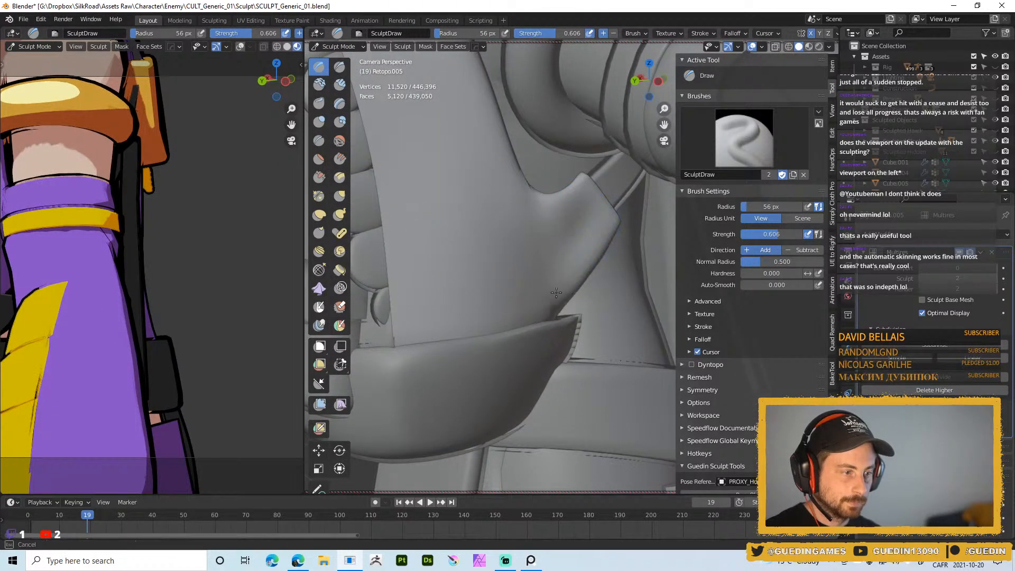
- Sculpt the flap's lower corner and the side panel's lower edge along the bottom rim with Draw strokes
middle_click_drag(580, 344, 567, 307)
left_click_drag(567, 307, 564, 285)
key("f")
left_click(582, 280)
mouse_move(578, 244)
left_mouse_down()
mouse_move(552, 267)
mouse_move(569, 272)
left_mouse_up()
middle_click_drag(579, 331, 572, 294)
key("f")
left_click(560, 294)
mouse_move(532, 296)
left_mouse_down()
mouse_move(409, 259)
mouse_move(416, 323)
mouse_move(397, 287)
mouse_move(511, 312)
mouse_move(423, 289)
left_mouse_up()
- Subdivide the backpack body's Multires by one more level and touch up the lower side panel with the Draw brush
mouse_move(396, 288)
middle_mouse_down()
mouse_move(420, 284)
mouse_move(491, 333)
middle_mouse_up()
key("f")
left_click(478, 333)
key("f")
left_click(431, 317)
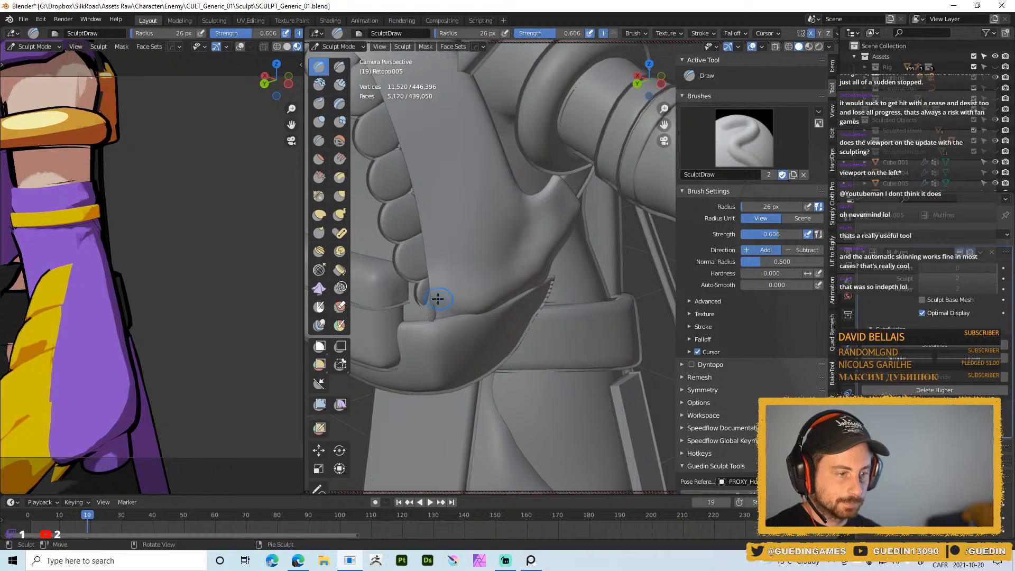
key("f")
left_click(501, 288)
key("ctrl+d")
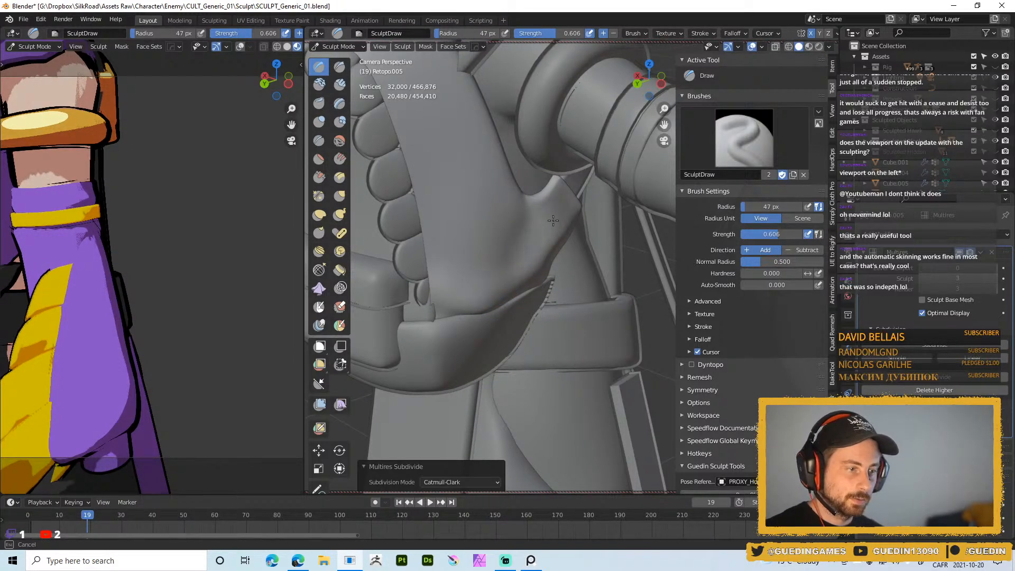
mouse_move(530, 242)
middle_mouse_down()
mouse_move(560, 236)
mouse_move(523, 238)
mouse_move(535, 234)
mouse_move(517, 278)
mouse_move(532, 255)
mouse_move(488, 273)
mouse_move(470, 255)
mouse_move(521, 256)
mouse_move(519, 277)
mouse_move(496, 276)
mouse_move(560, 265)
mouse_move(511, 257)
mouse_move(533, 208)
middle_mouse_up()
left_click(516, 278)
middle_click_drag(499, 259, 589, 268)
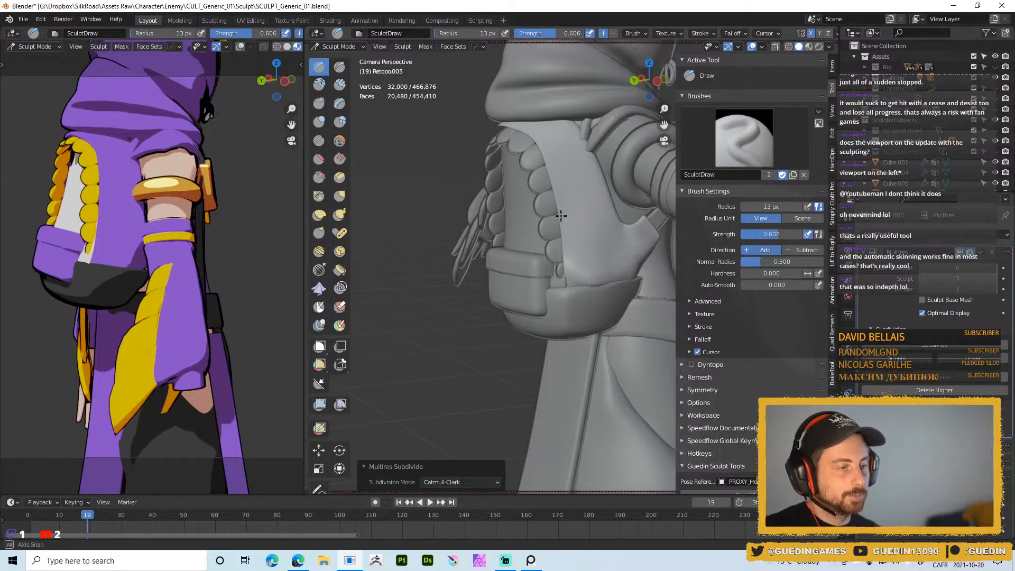
- Check the backpack from behind and the side, and sculpt a diagonal fold from the lower side panel toward the flap tip
middle_click_drag(542, 215, 481, 129)
scroll(517, 214, "down", 4)
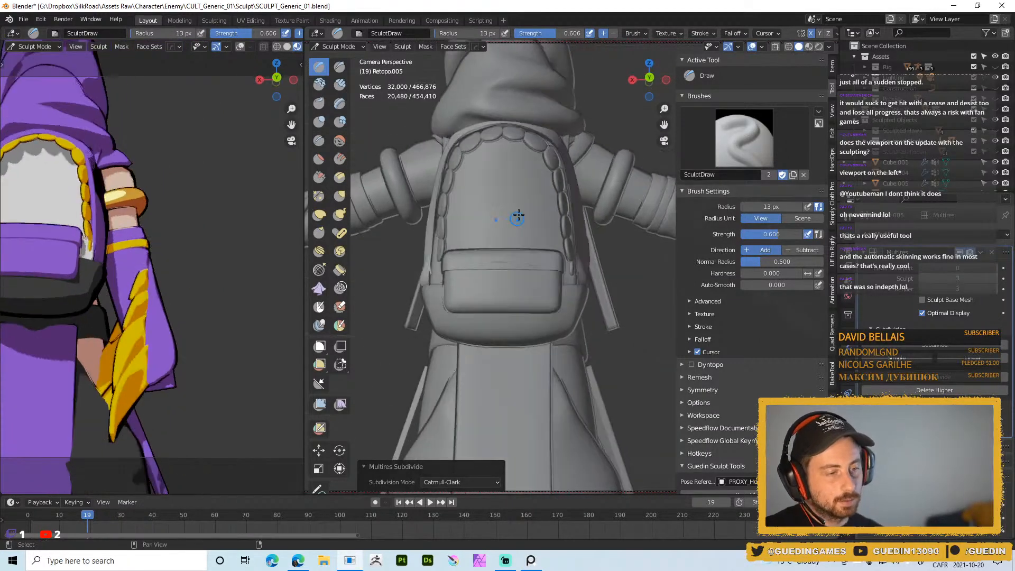
mouse_move(516, 197)
middle_mouse_down()
mouse_move(526, 209)
mouse_move(510, 211)
middle_mouse_up()
scroll(526, 145, "up", 2)
middle_click_drag(546, 175, 517, 150)
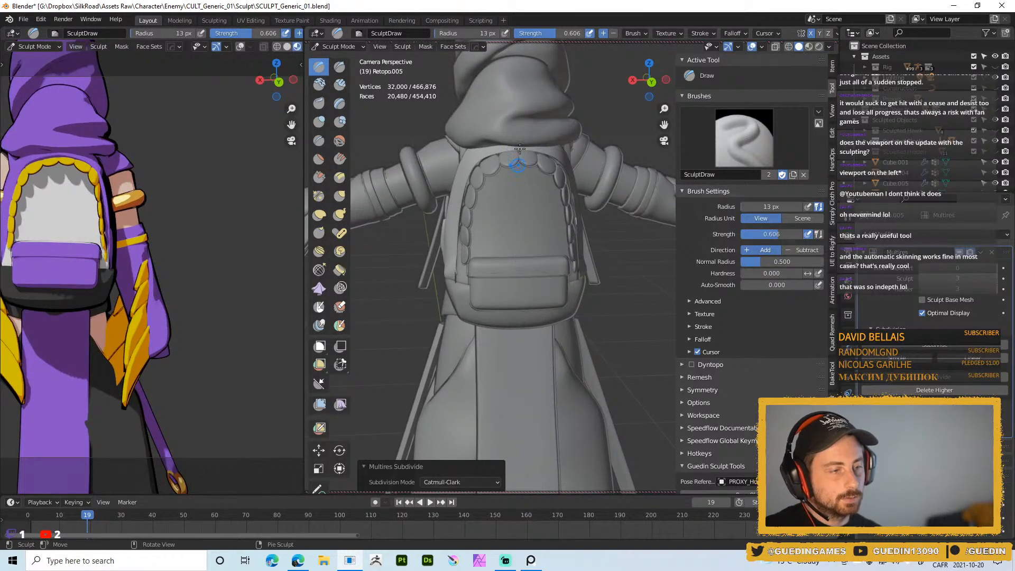
middle_click_drag(529, 239, 494, 233)
key("f")
left_click(557, 250)
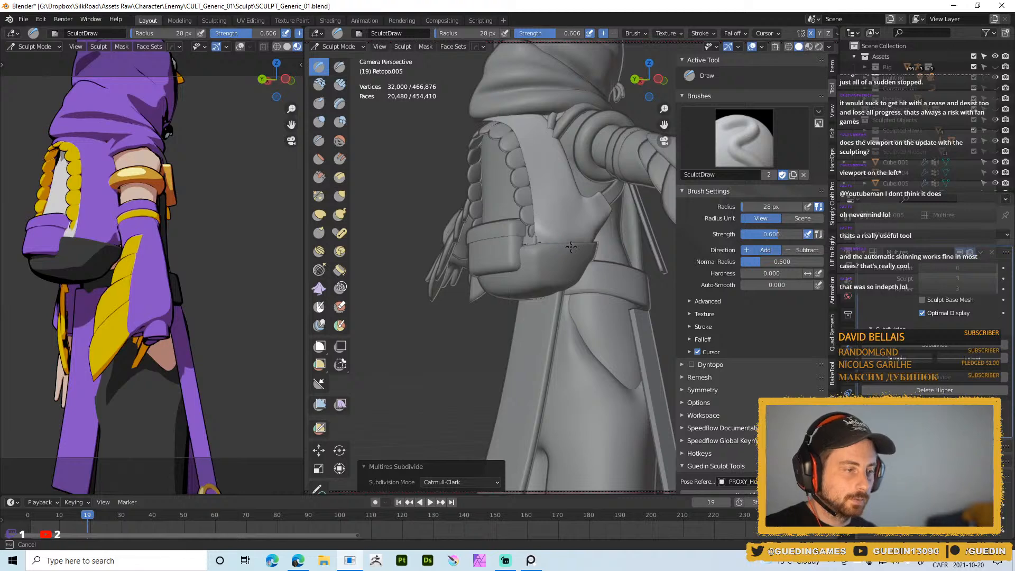
mouse_move(586, 243)
middle_mouse_down()
mouse_move(549, 220)
mouse_move(601, 231)
middle_mouse_up()
key("f")
left_click(560, 243)
key("f")
left_click(603, 233)
left_click_drag(545, 258, 592, 217)
- Add short Draw strokes at the flap's base with a 19 px radius and across the lower side panel
middle_click_drag(582, 227, 595, 212)
key("f")
left_click(598, 208)
left_click_drag(598, 207, 587, 204)
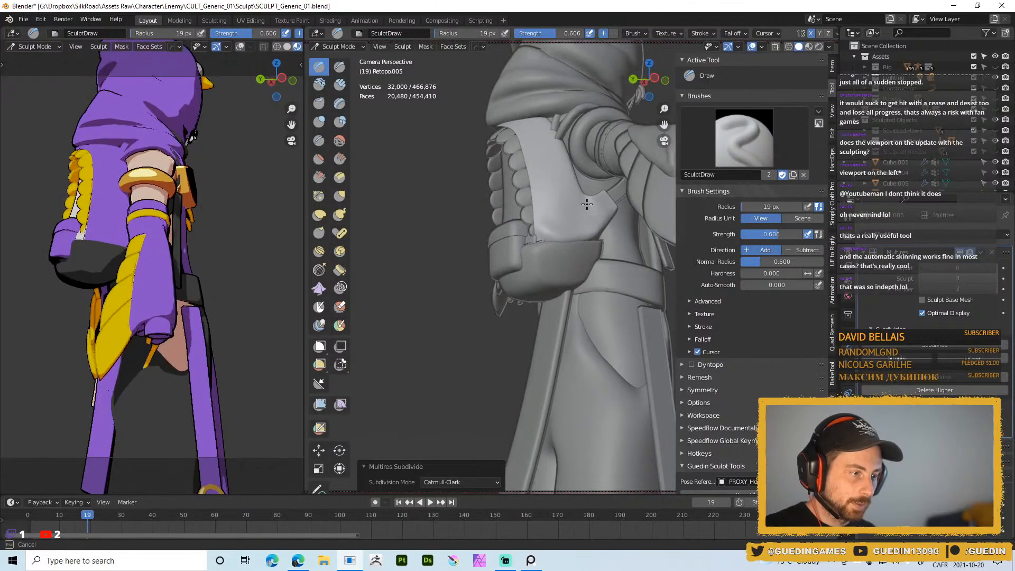
middle_click_drag(587, 216, 564, 220)
key("f")
left_click(553, 222)
key("f")
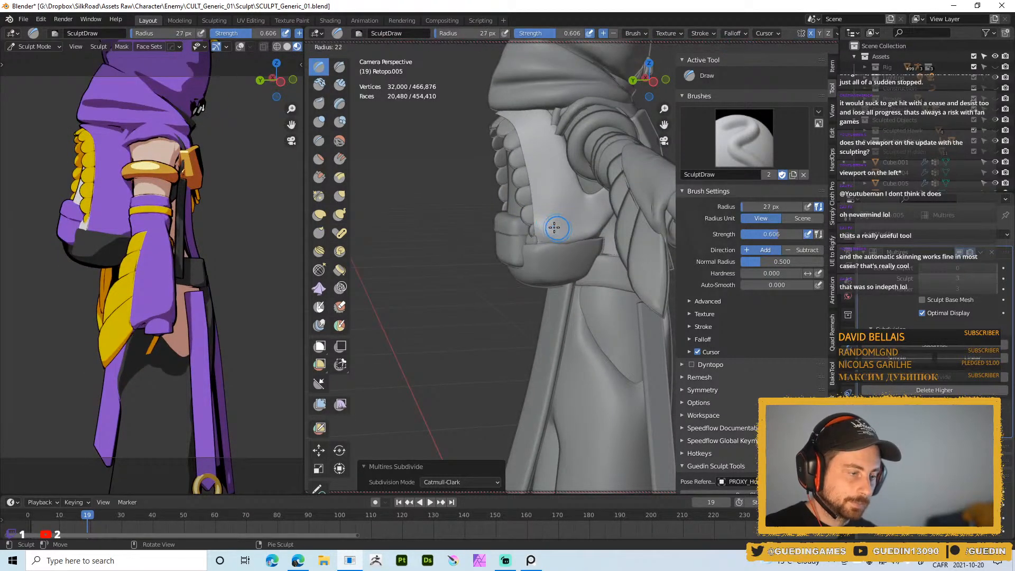
left_click(556, 227)
left_click_drag(556, 227, 570, 223)
key("f")
left_click(559, 203)
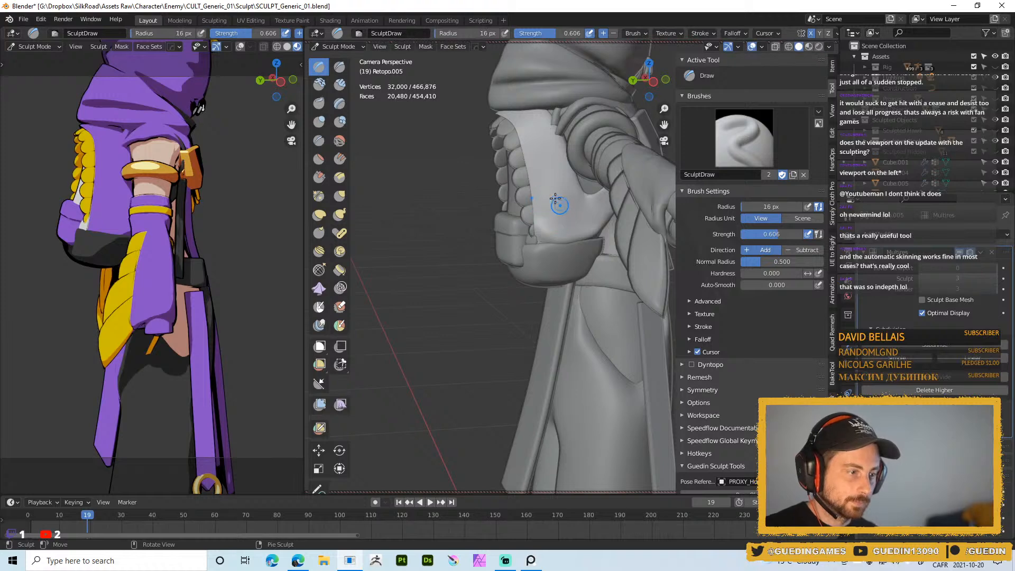
- Shape the middle of the side panel beside the flap notch with the Draw brush at 31 px
middle_click_drag(553, 200, 560, 220)
key("f")
left_click(555, 224)
key("f")
left_click(563, 220)
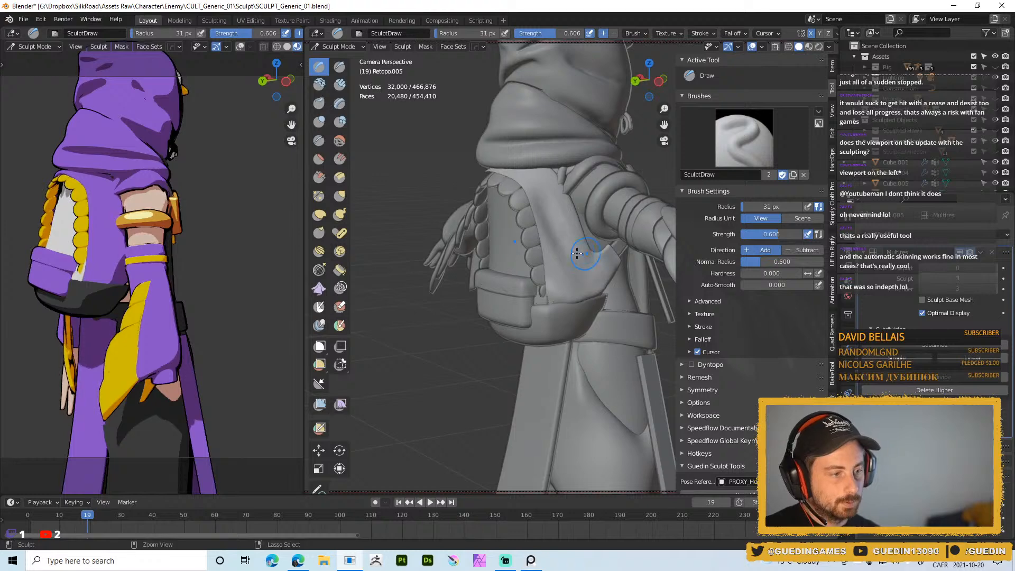
- Sculpt soft folds down the upper side panel next to the scalloped trim using Draw radii between 20 and 36 px
key("f")
left_click(513, 180)
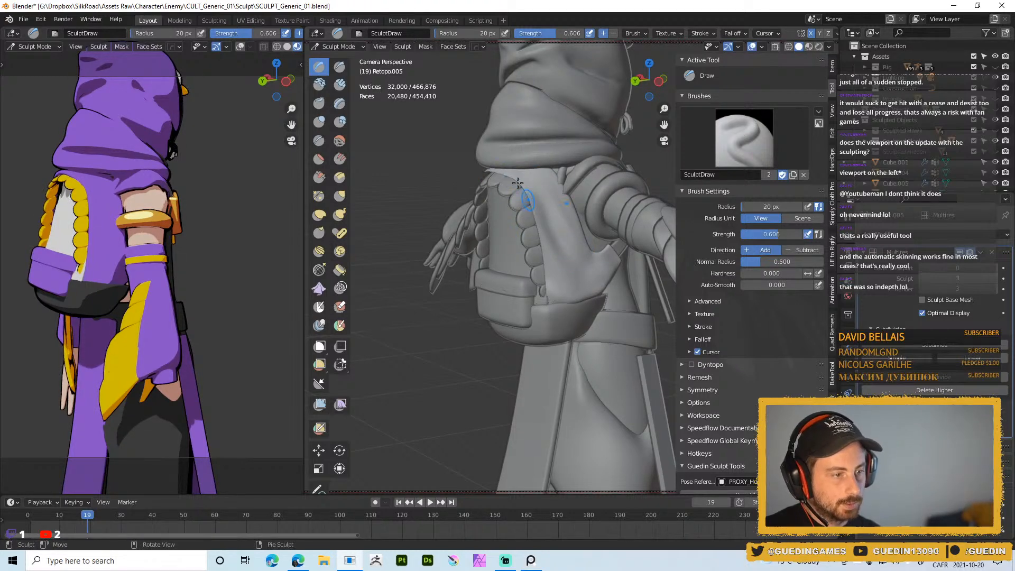
middle_click_drag(547, 221, 559, 204)
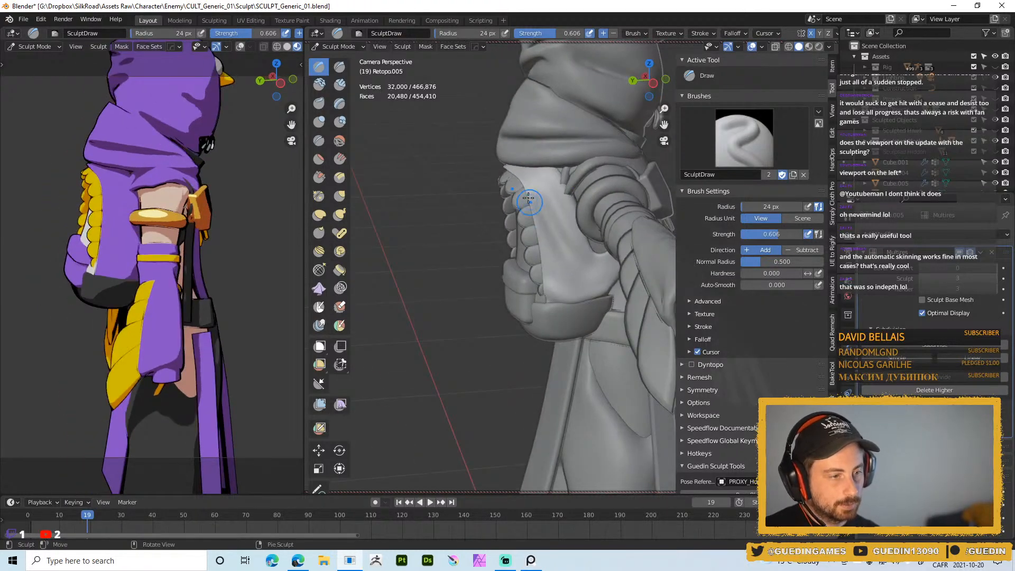
key("f")
left_click(537, 199)
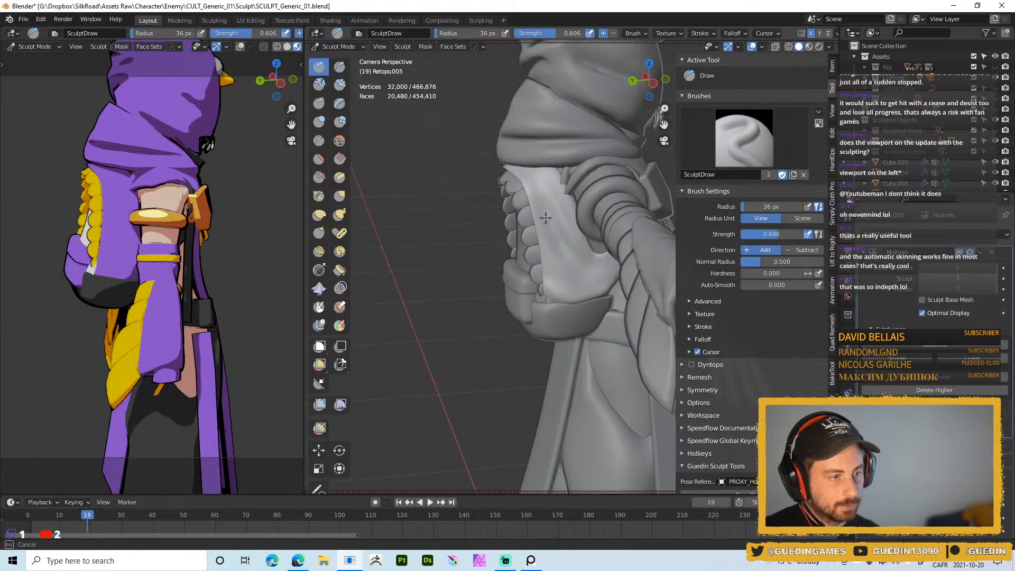
key("shift+f")
key("Escape")
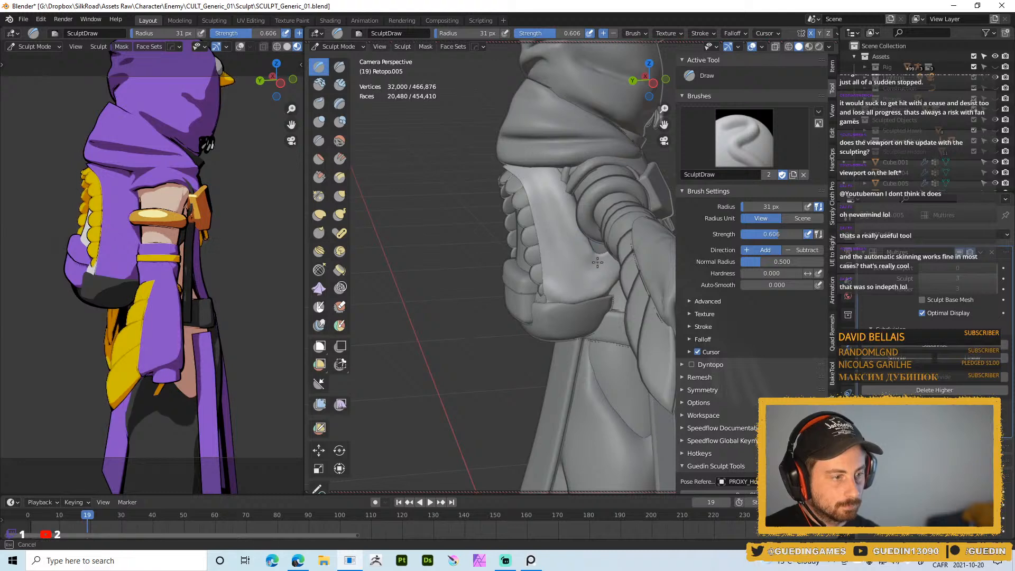
- Switch to the Clay Strips brush and build up folds on the lower side panel near the flap at 33 and 28 px
middle_click_drag(577, 259, 584, 240)
right_click_drag(595, 256, 648, 197)
left_click_drag(586, 267, 589, 260)
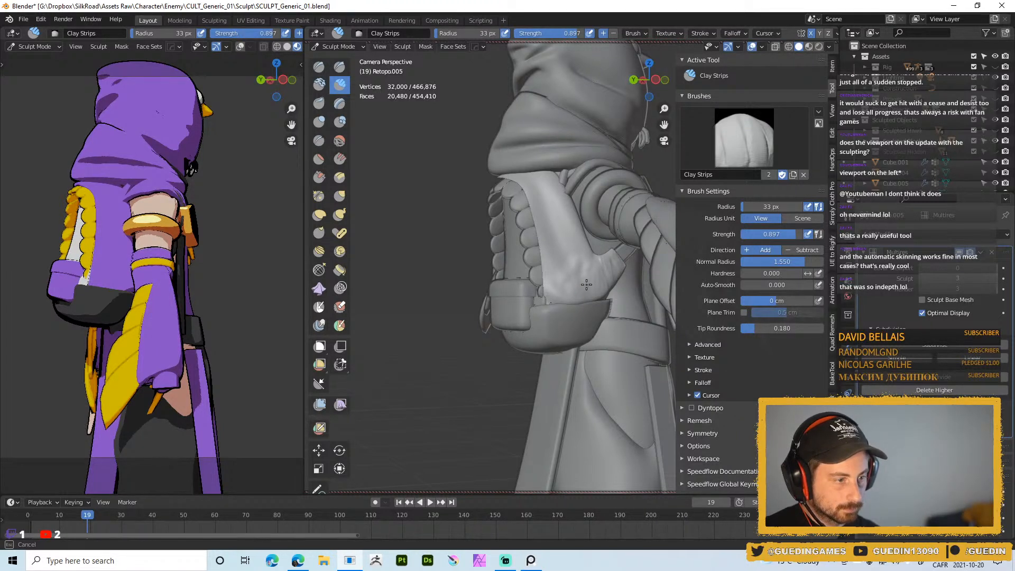
left_click_drag(611, 285, 613, 285)
mouse_move(614, 286)
middle_mouse_down()
mouse_move(539, 238)
mouse_move(588, 254)
mouse_move(571, 249)
middle_mouse_up()
key("f")
left_click(611, 292)
mouse_move(608, 278)
left_mouse_down()
mouse_move(616, 266)
mouse_move(609, 273)
left_mouse_up()
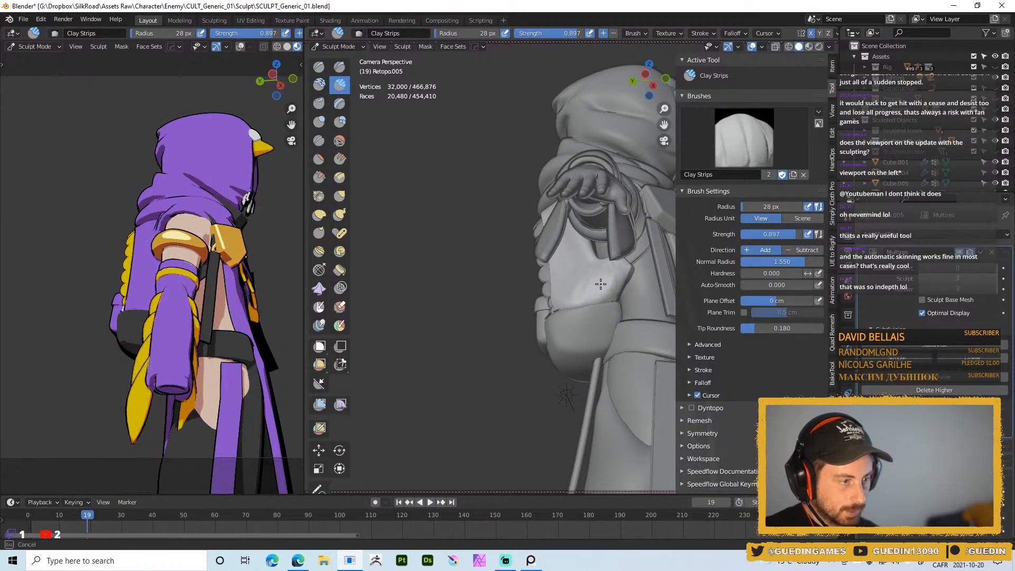
- Extend the Clay Strips folds diagonally down the side panel toward the bottom rim
middle_click_drag(582, 277, 605, 268)
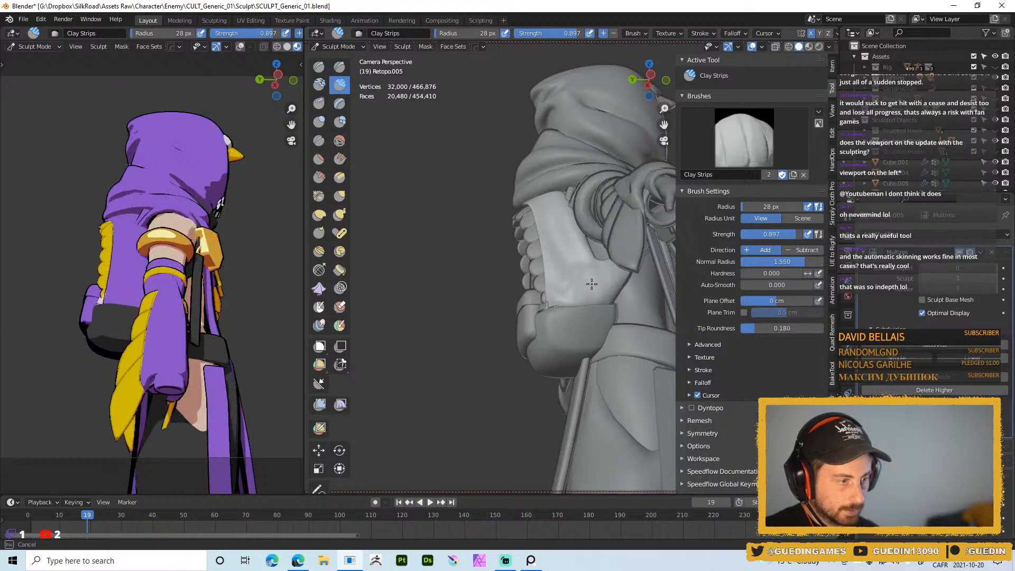
left_click_drag(596, 281, 578, 295)
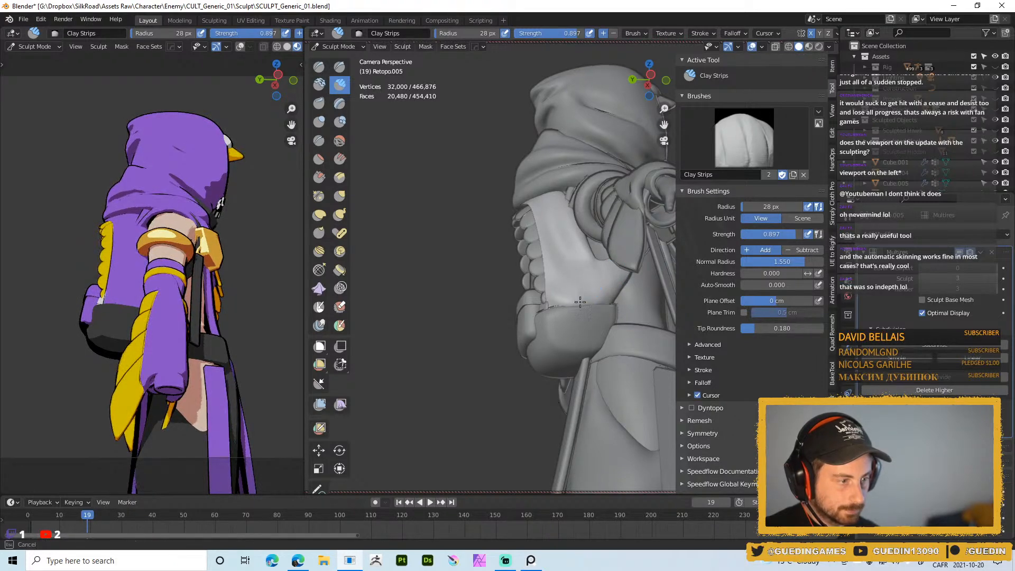
mouse_move(604, 290)
middle_mouse_down()
mouse_move(589, 275)
mouse_move(618, 283)
mouse_move(565, 278)
middle_mouse_up()
key("f")
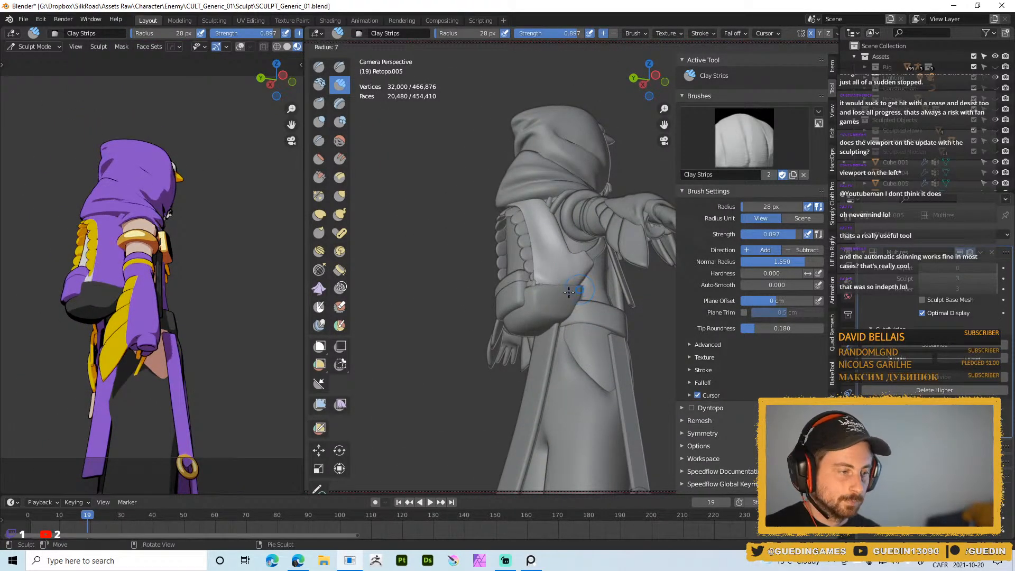
left_click(589, 289)
- Switch to the Grab brush and pull the side flap's lower outer edge up toward its tip
scroll(584, 289, "up", 2)
middle_click_drag(542, 290, 572, 297)
key("f")
left_click(571, 285)
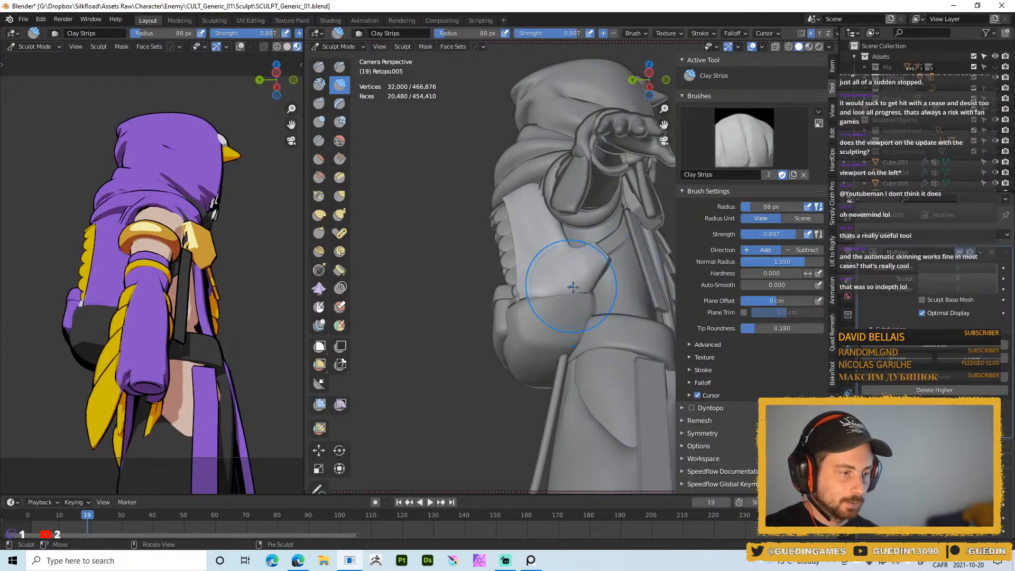
key("g")
left_click_drag(585, 306, 598, 271)
key("f")
left_click(594, 264)
- Adjust the side panel's lower area with Grab at 55 px and nudge the flap tip with Grab at 28 px
mouse_move(594, 273)
middle_mouse_down()
mouse_move(595, 264)
mouse_move(549, 283)
middle_mouse_up()
key("f")
left_click(581, 282)
left_click_drag(572, 283, 569, 283)
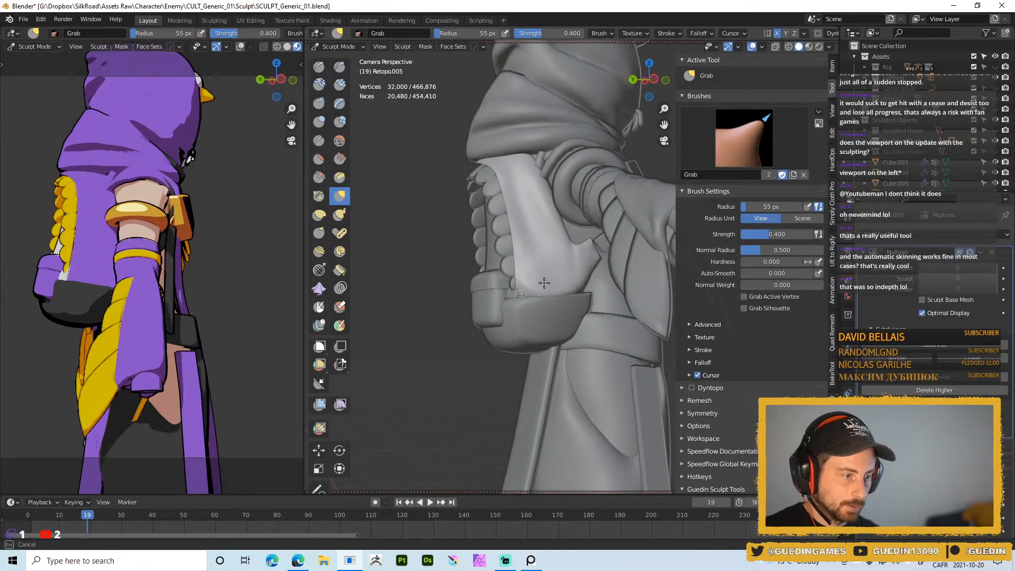
middle_click_drag(573, 272, 586, 244)
key("f")
left_click_drag(595, 255, 594, 252)
left_click(608, 258)
- Thicken the side flap's tip with the Inflate/Deflate brush
right_click(587, 263)
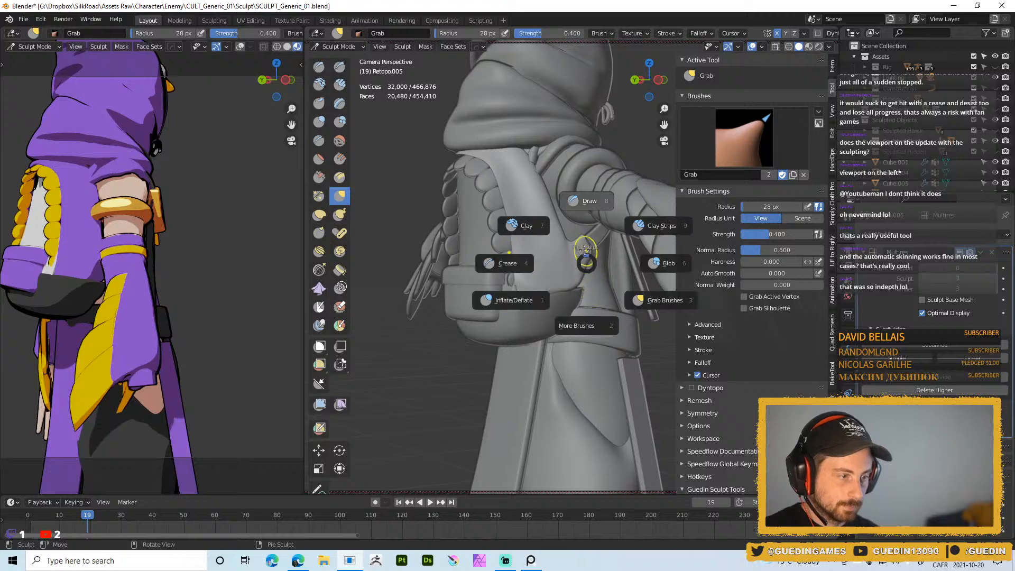
left_click(534, 300)
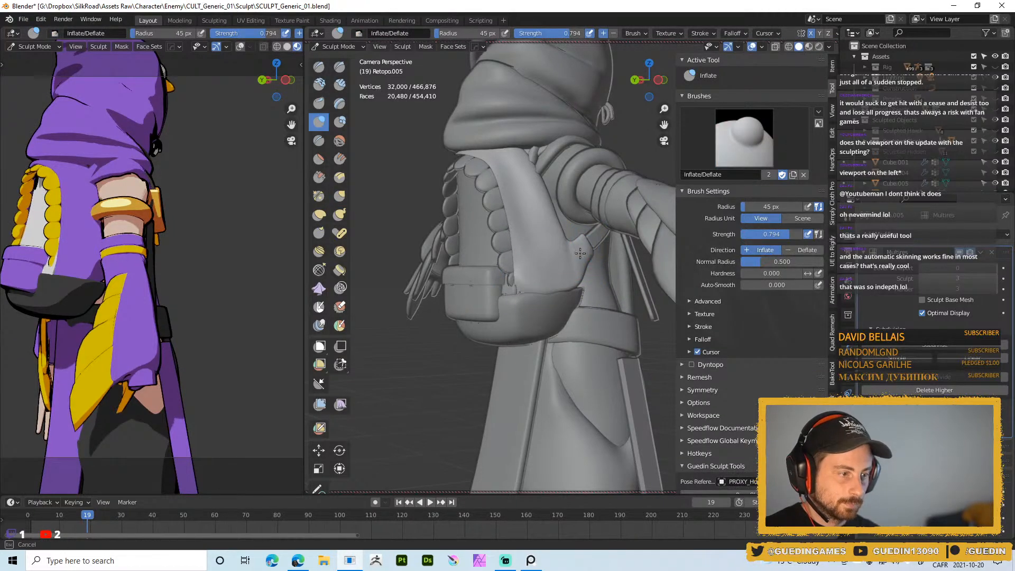
mouse_move(585, 284)
middle_mouse_down()
mouse_move(567, 294)
mouse_move(590, 295)
mouse_move(575, 275)
mouse_move(526, 287)
mouse_move(511, 279)
mouse_move(527, 266)
middle_mouse_up()
key("f")
left_click(556, 275)
- Pull the middle of the side panel upward with the Grab brush at a 41 px radius
key("g")
key("f")
left_click(568, 290)
key("f")
left_click(530, 265)
left_click_drag(533, 258, 533, 236)
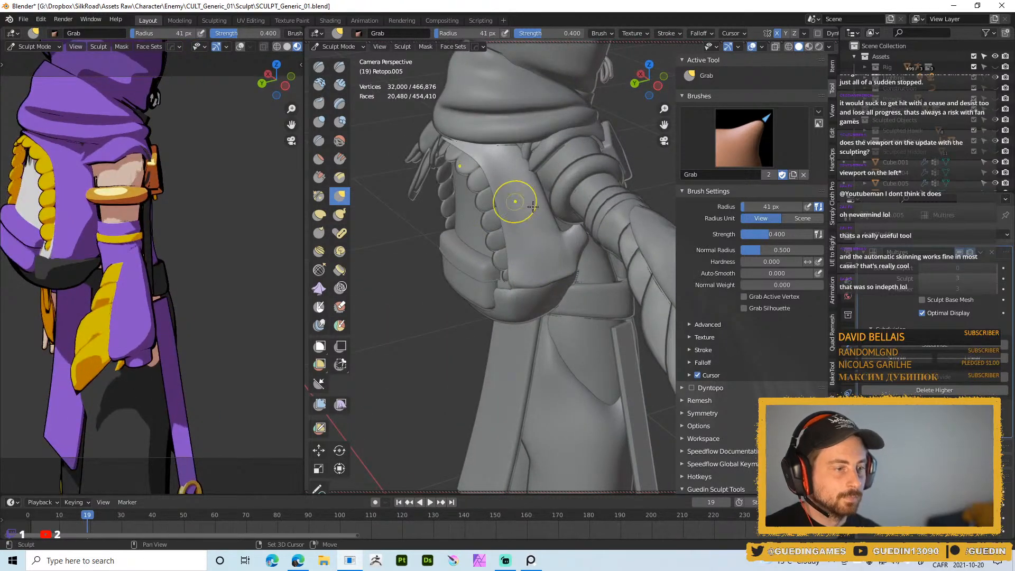
- Switch to the Draw brush at 16 px and sculpt narrow folds at the top of the side panel below the hood
right_click(534, 208)
left_click(535, 148)
key("f")
mouse_move(494, 165)
middle_mouse_down()
mouse_move(513, 164)
mouse_move(484, 158)
middle_mouse_up()
left_click(511, 163)
key("f")
left_click(482, 165)
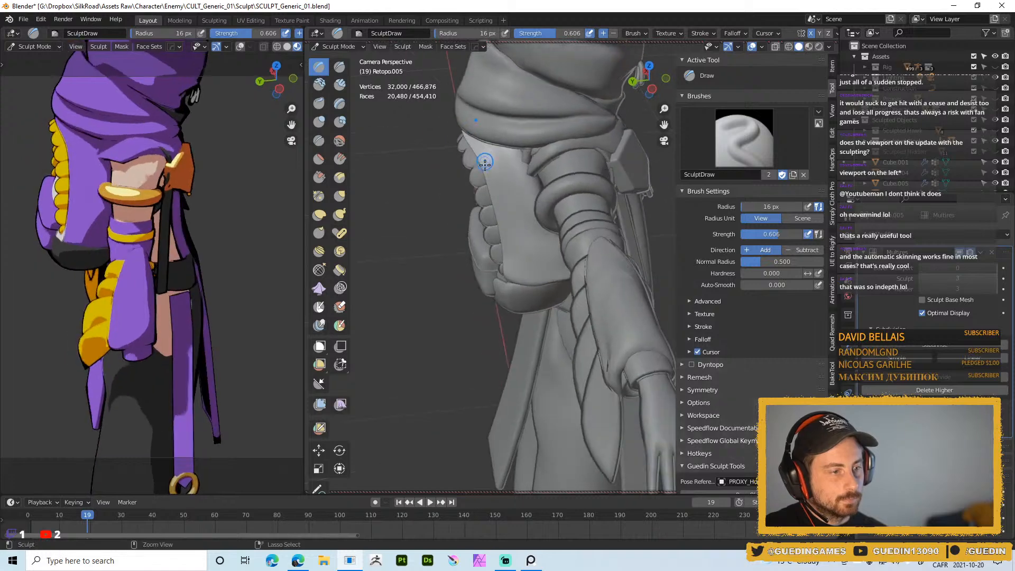
left_click_drag(495, 172, 481, 137)
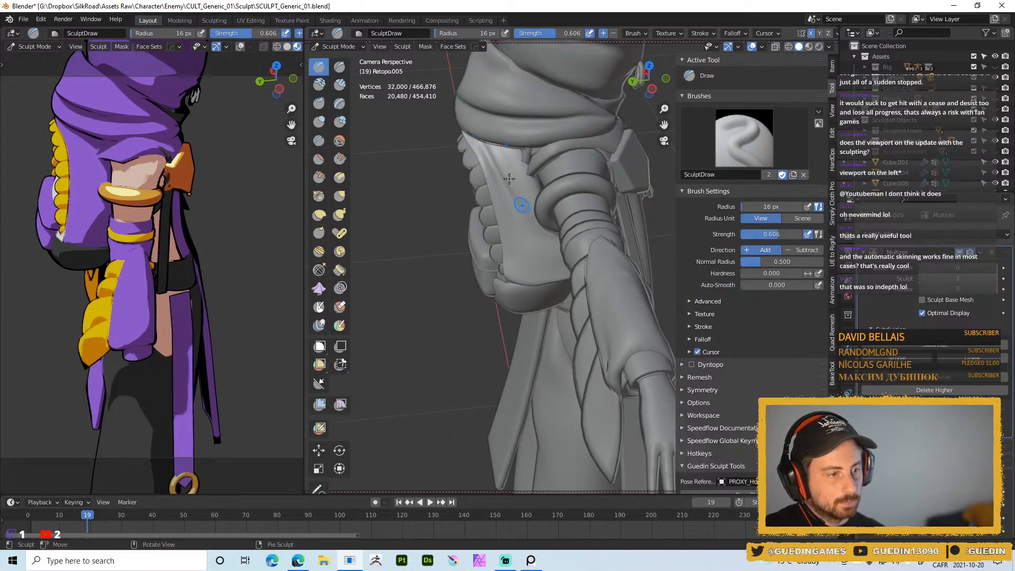
- Set the Draw brush radius to 27 px, and in Object Mode set the side panel's Multires viewport level to 3
key("f")
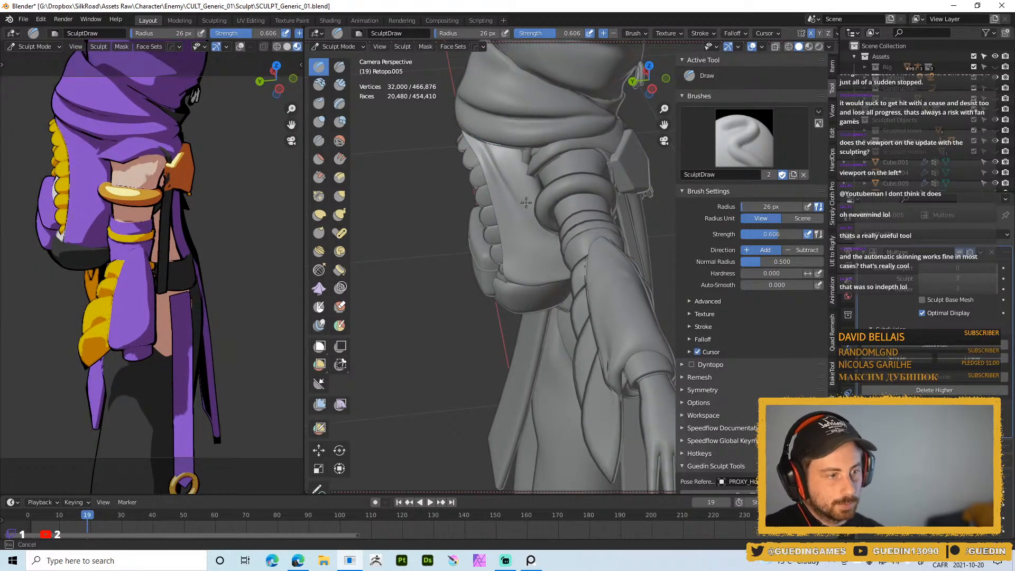
left_click(525, 221)
middle_click_drag(525, 221, 500, 187)
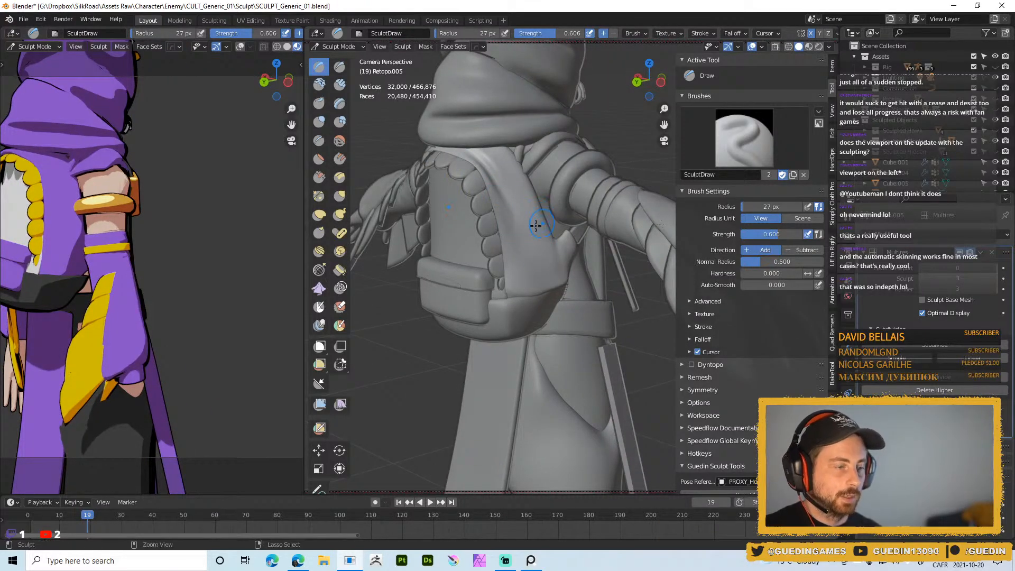
key("ctrl+Tab")
left_click(476, 236)
middle_click_drag(505, 218, 465, 221)
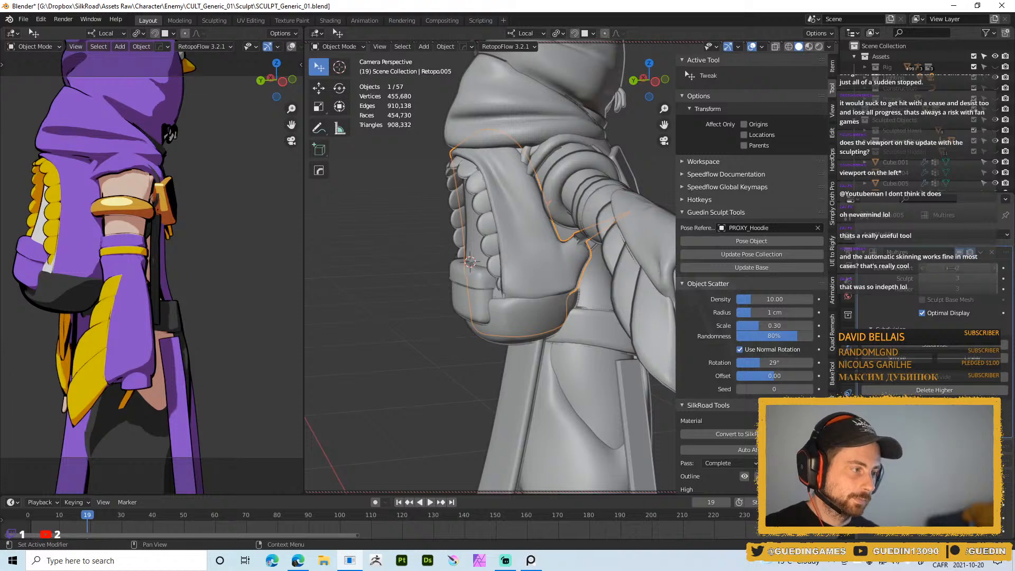
left_click(993, 268)
middle_click_drag(566, 265, 524, 267)
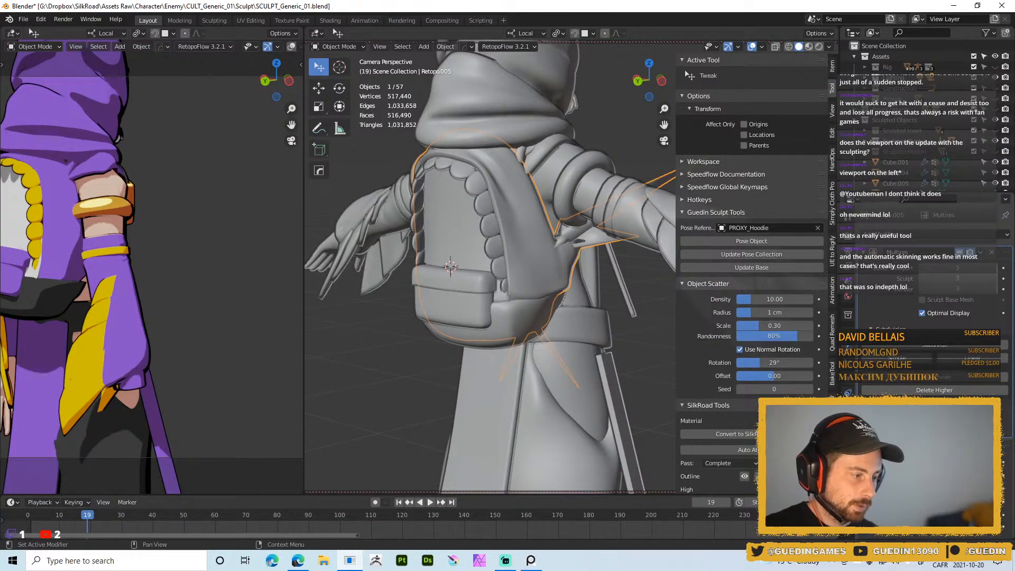
- Deselect everything and examine the backpack's silhouette from behind and from the opposite side
scroll(548, 243, "down", 2)
middle_click_drag(548, 244, 656, 275)
scroll(572, 288, "up", 1)
left_click(559, 299, "shift")
scroll(558, 294, "down", 2)
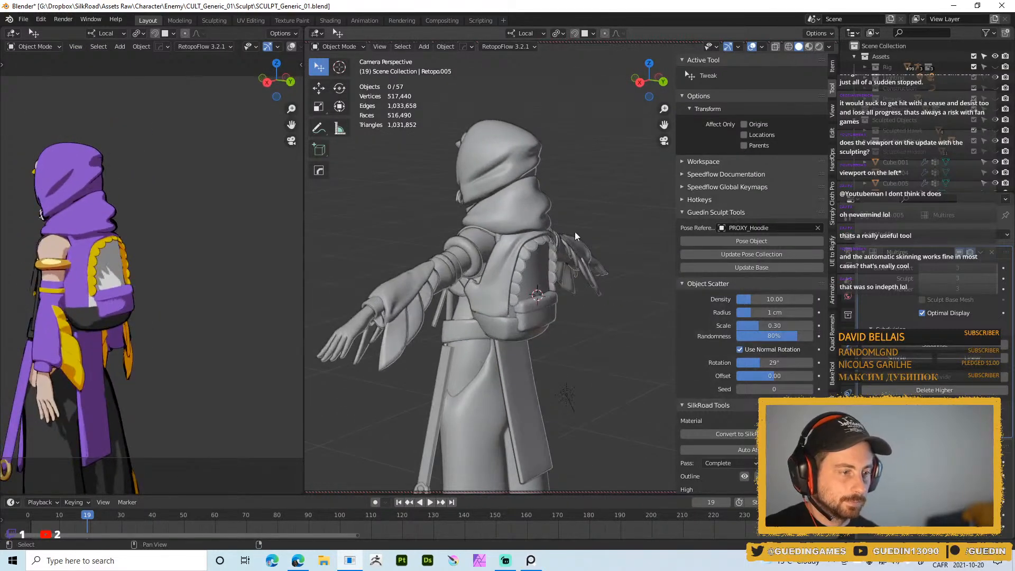
middle_click_drag(539, 303, 487, 274)
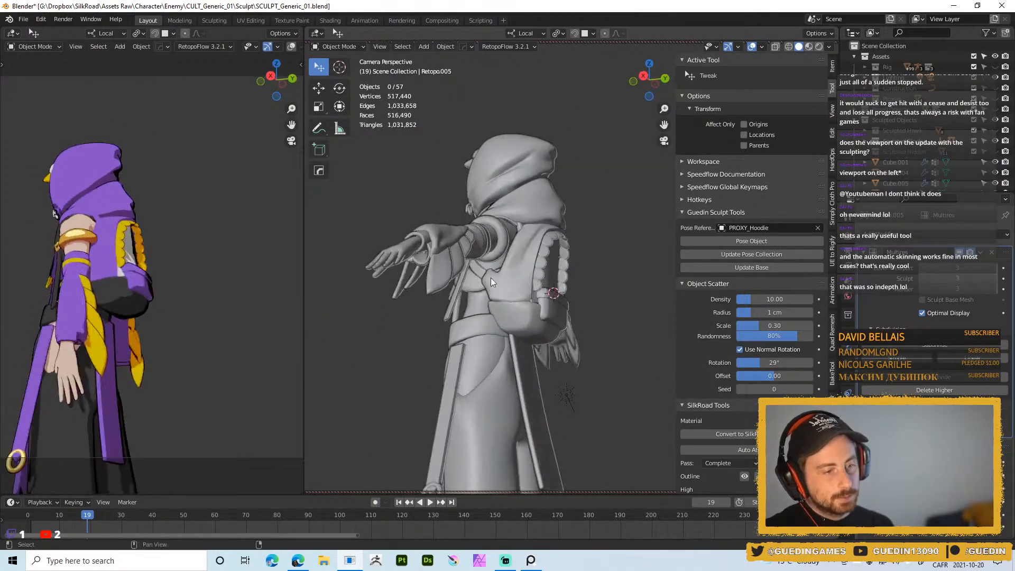
- Enter Sculpt Mode on the side panel and reshape the notch beside the flap tip with the Grab brush
scroll(476, 317, "up", 4)
mouse_move(465, 341)
middle_mouse_down()
mouse_move(436, 335)
mouse_move(560, 275)
mouse_move(430, 253)
mouse_move(529, 293)
middle_mouse_up()
scroll(426, 300, "up", 5)
key("ctrl+Tab")
left_click(520, 326)
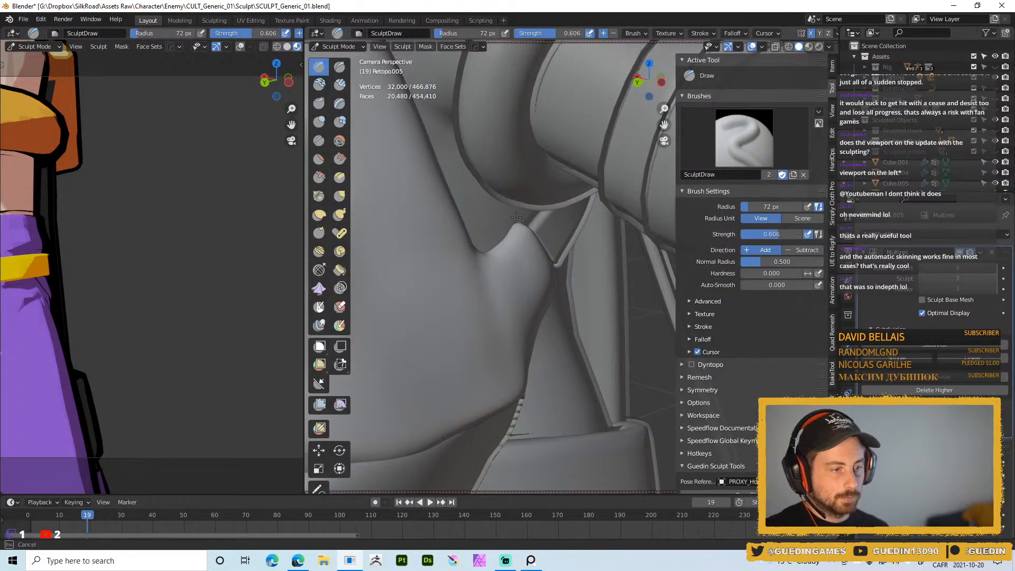
key("g")
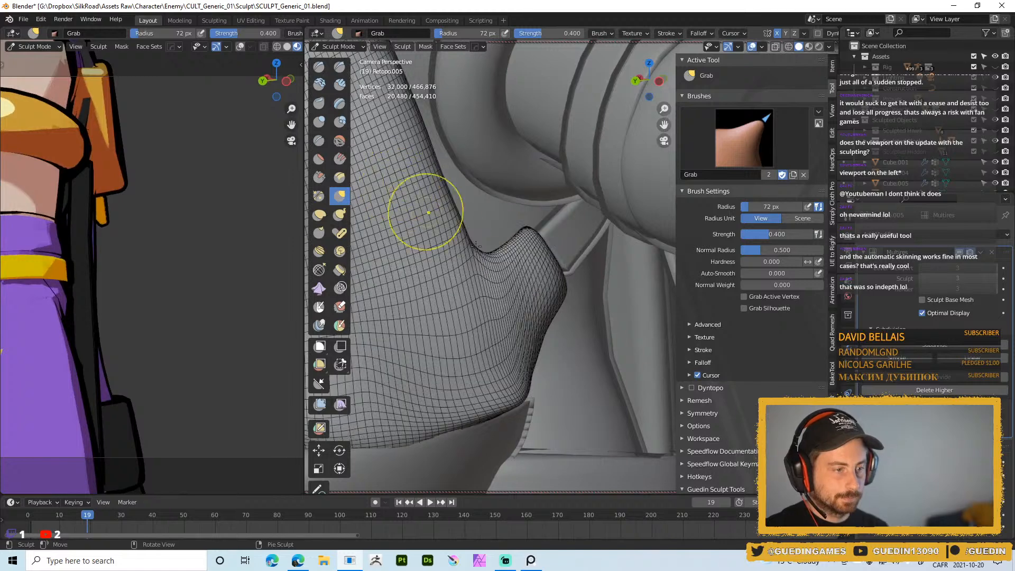
key("f")
left_click(520, 256)
left_click_drag(513, 255, 501, 253)
- Set the Grab brush radius to 64 px for working on the flap tip from its outer side
mouse_move(512, 245)
middle_mouse_down()
mouse_move(559, 267)
mouse_move(520, 242)
mouse_move(516, 271)
middle_mouse_up()
key("f")
left_click(505, 263)
key("f")
left_click(504, 232)
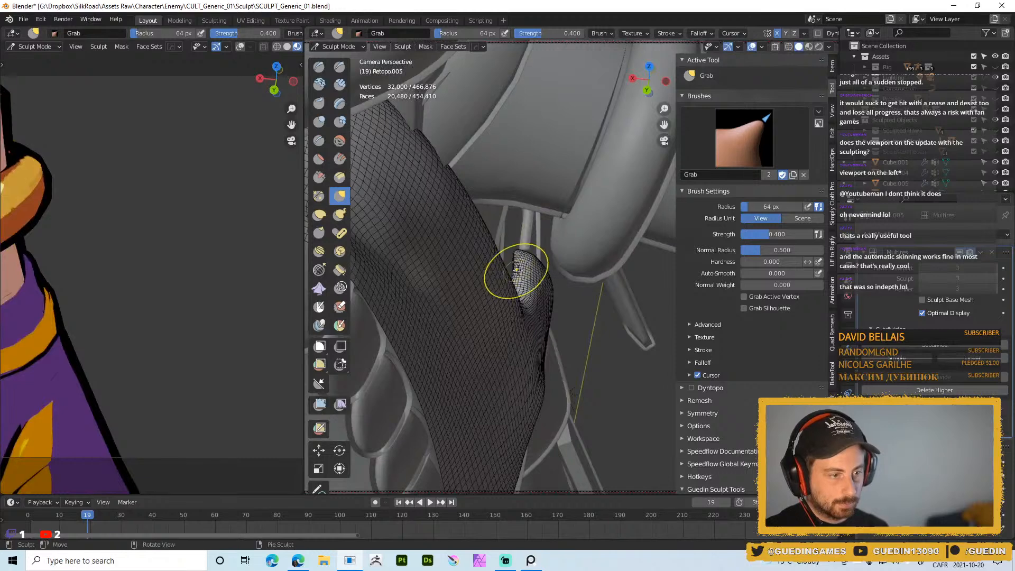
- Isolate the side panel in local view and adjust the inner face of the flap tip with Grab in Sculpt Mode
key("ctrl+Tab")
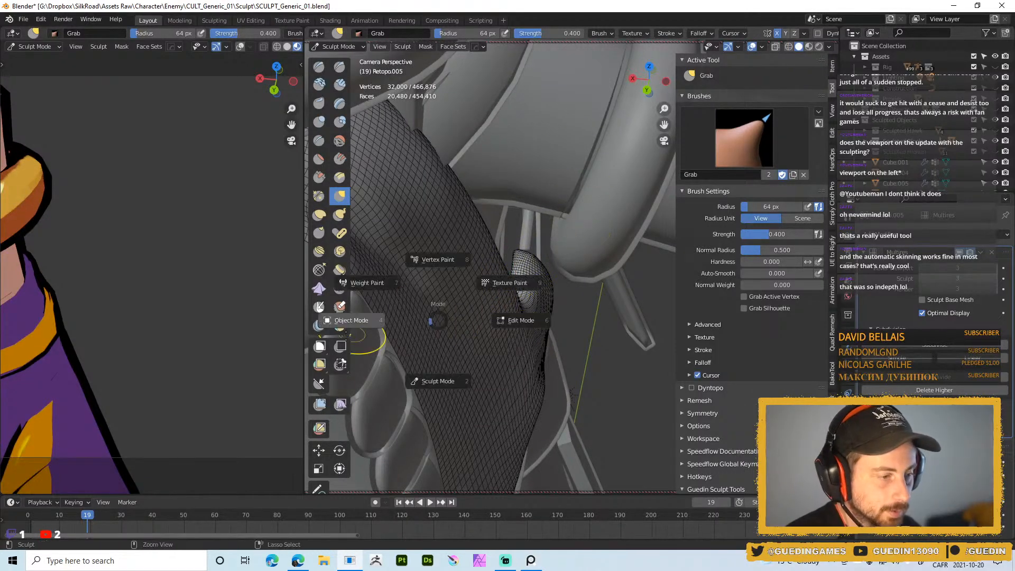
left_click(370, 325)
left_click(497, 327)
key("KP_Divide")
mouse_move(541, 208)
middle_mouse_down()
mouse_move(417, 257)
mouse_move(556, 249)
mouse_move(503, 299)
mouse_move(499, 243)
mouse_move(528, 232)
middle_mouse_up()
key("ctrl+Tab")
left_click(526, 336)
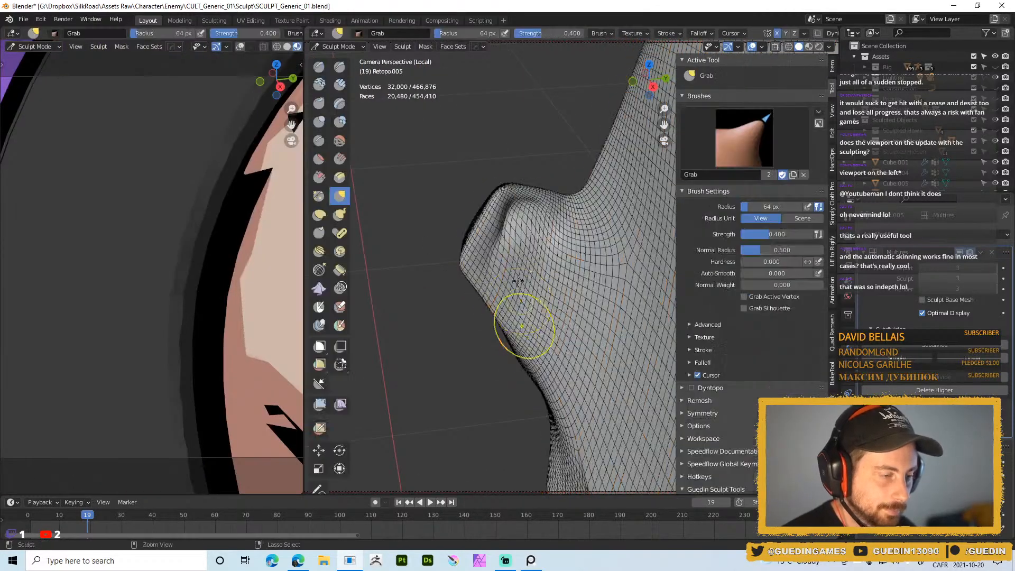
left_click_drag(512, 215, 509, 225)
- Switch to the Clay Strips brush and review its stroke settings and advanced brush options
right_click(506, 258)
left_click(571, 217)
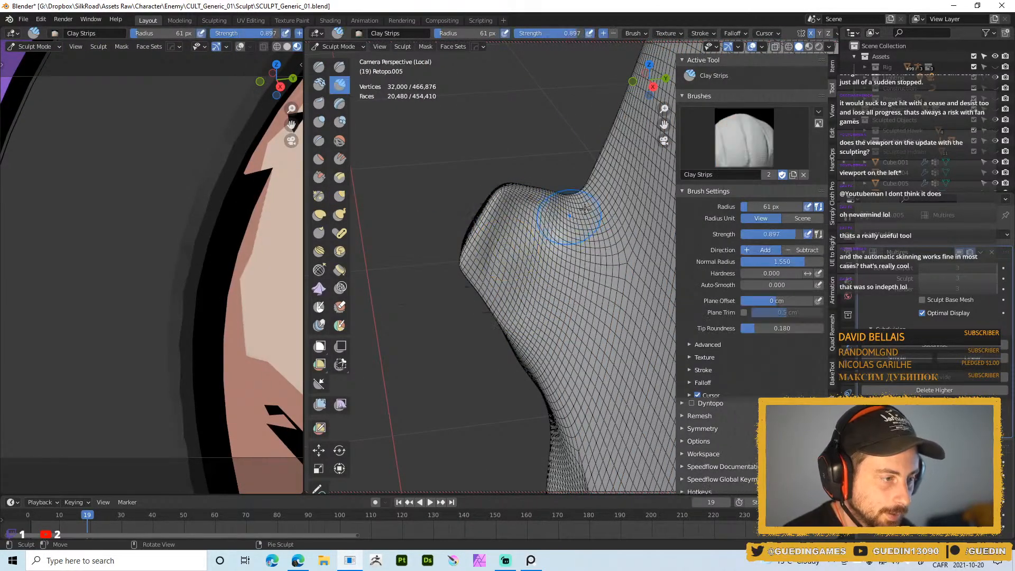
left_click(848, 222)
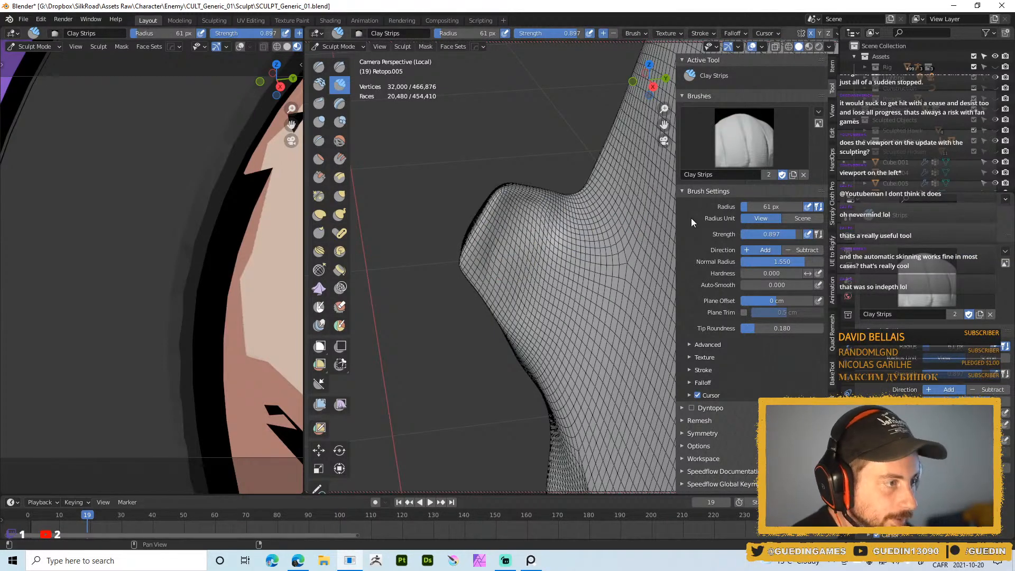
left_click(703, 34)
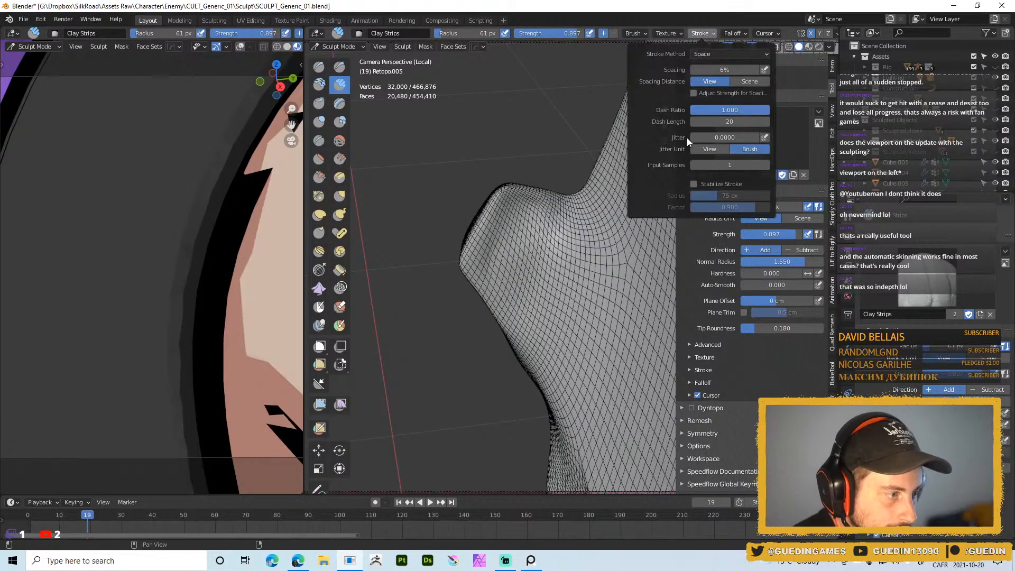
mouse_move(641, 35)
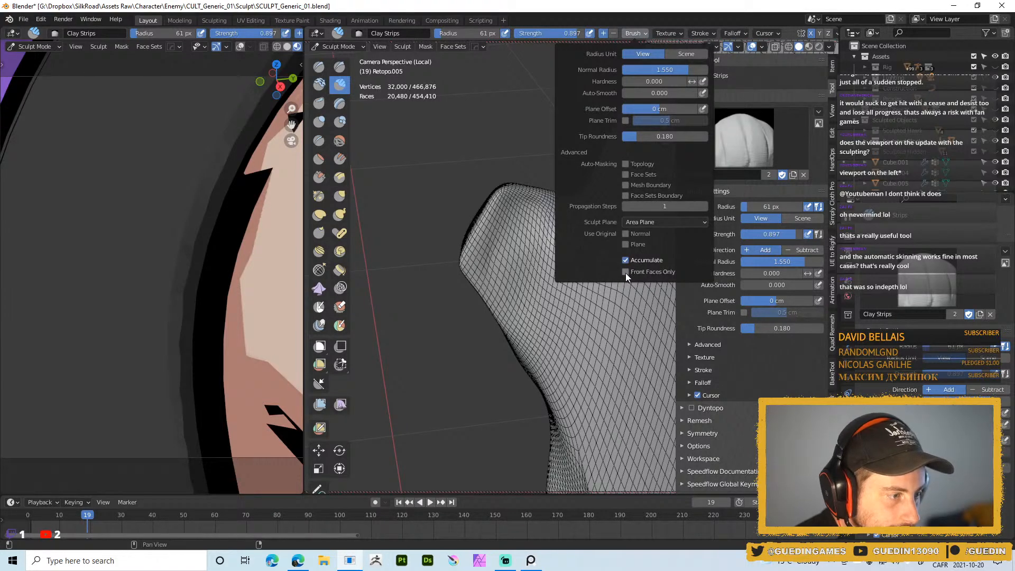
- Fill the hollow on the flap tip's inner face with Clay Strips at a 70 px radius
middle_click_drag(506, 223, 506, 202)
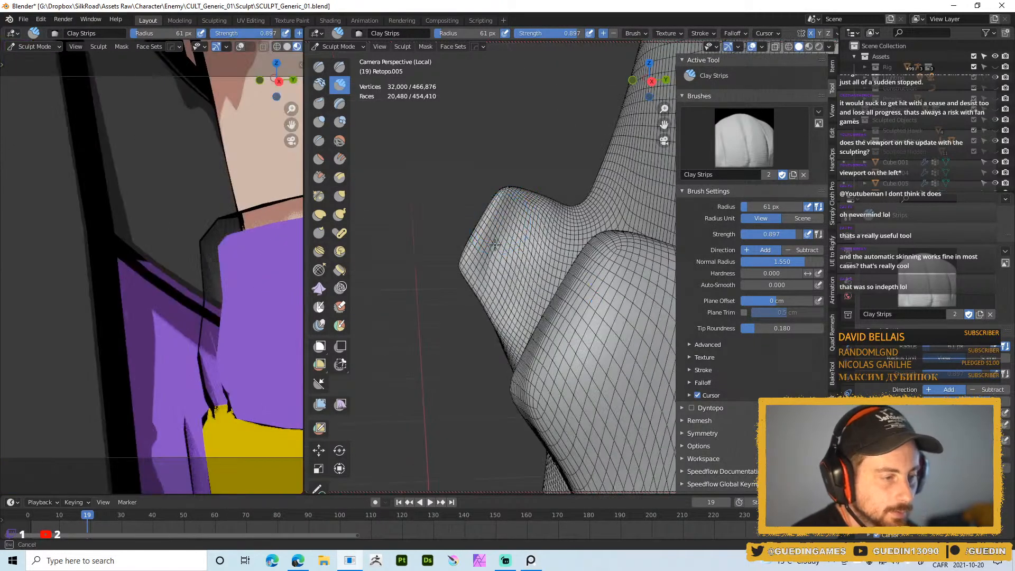
key("f")
left_click(539, 256)
left_click_drag(527, 225, 530, 303)
middle_click_drag(530, 304, 532, 238)
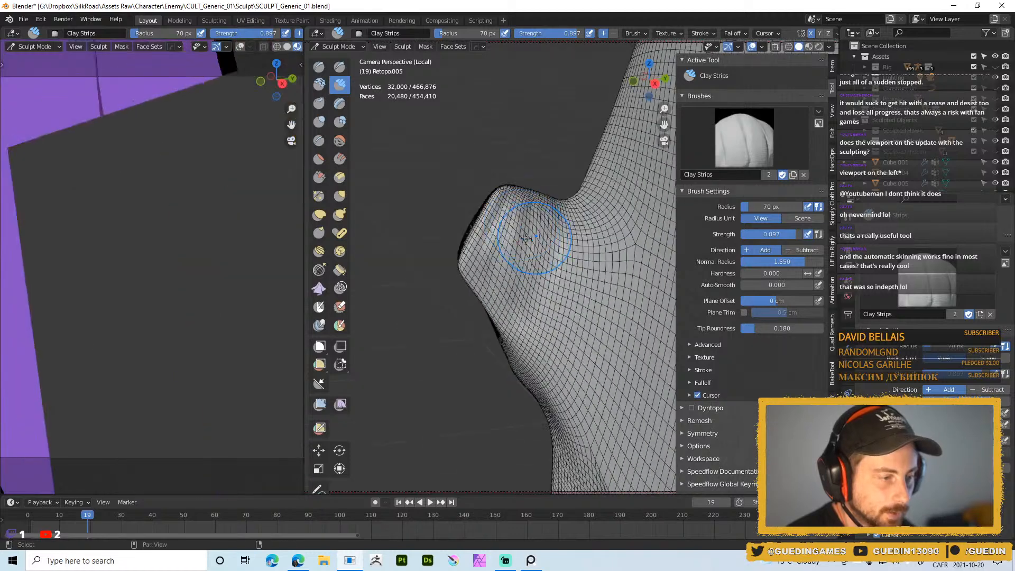
- Smooth the flap tip and the edge below it, and set the Clay Strips radius to 110 px
left_click_drag(488, 246, 506, 206, "shift")
mouse_move(503, 301)
left_mouse_down("shift")
mouse_move(548, 243)
mouse_move(578, 260)
mouse_move(525, 349)
mouse_move(533, 324)
left_mouse_up("shift")
mouse_move(533, 324)
middle_mouse_down()
mouse_move(596, 295)
mouse_move(569, 363)
mouse_move(574, 355)
middle_mouse_up()
key("f")
left_click(590, 362)
scroll(553, 365, "down", 3)
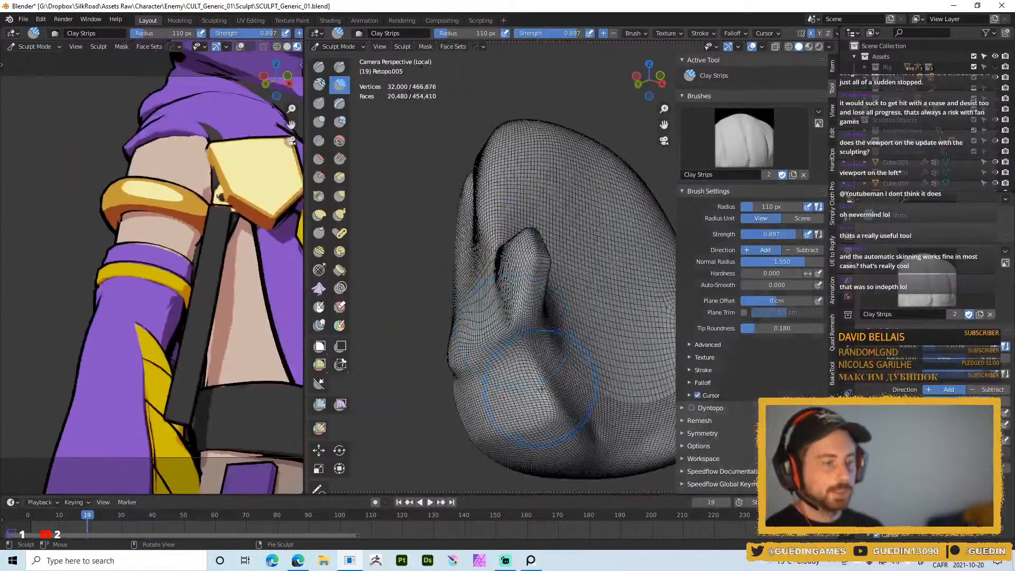
- Hide the wireframe, return to Object Mode, and leave local view with everything deselected
key("shift+z")
key("ctrl+Tab")
left_click(413, 362)
scroll(541, 322, "down", 3)
middle_click_drag(540, 323, 614, 179)
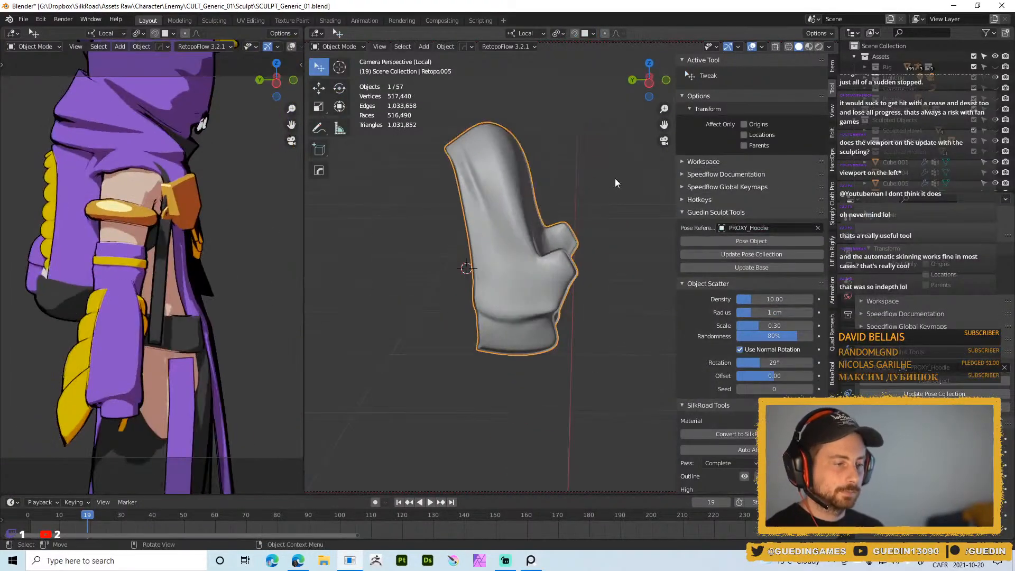
key("slash")
key("alt+a")
scroll(553, 293, "down", 3)
middle_click_drag(506, 246, 529, 200)
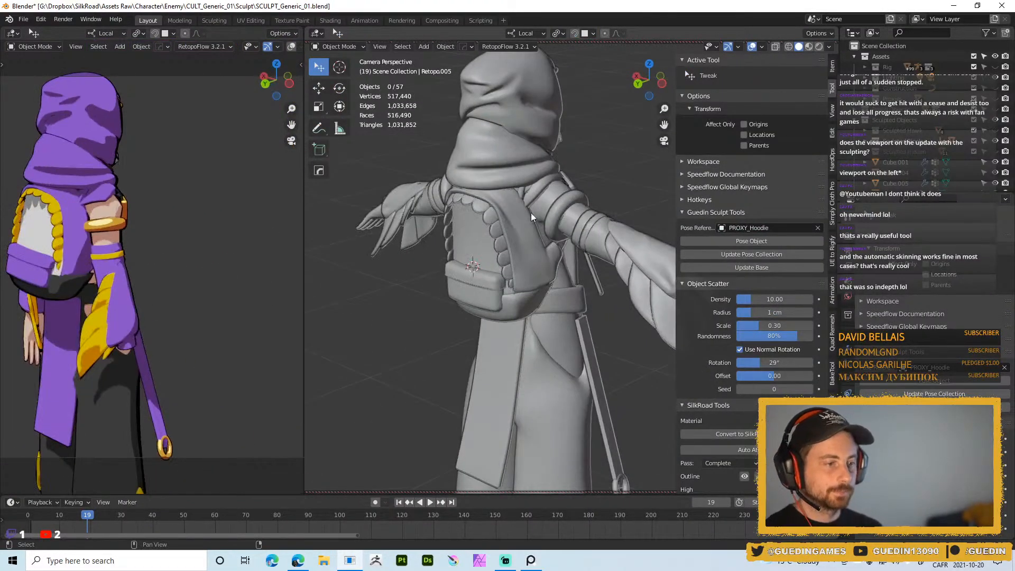
- Examine the backpack with its material colours from several angles, and return to solid shading
key("z")
left_click(524, 244)
scroll(527, 243, "down", 2)
mouse_move(532, 245)
middle_mouse_down()
mouse_move(466, 250)
mouse_move(646, 266)
mouse_move(546, 260)
mouse_move(566, 268)
mouse_move(519, 269)
middle_mouse_up()
scroll(507, 296, "up", 2)
mouse_move(520, 298)
middle_mouse_down()
mouse_move(497, 271)
mouse_move(547, 274)
mouse_move(637, 244)
mouse_move(504, 265)
mouse_move(490, 291)
mouse_move(529, 252)
mouse_move(506, 297)
middle_mouse_up()
key("z")
right_click(516, 320)
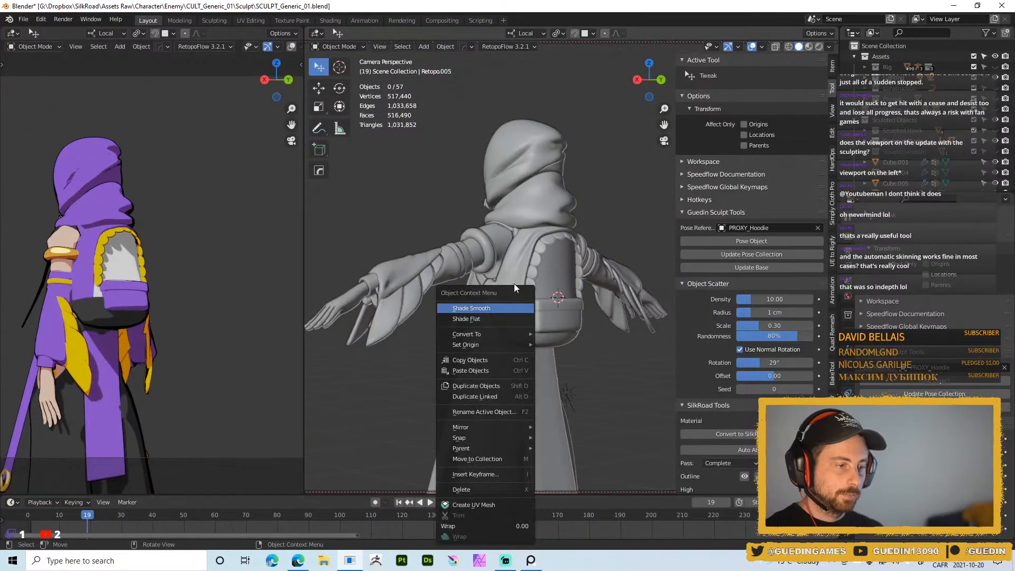
- Enter Sculpt Mode on the backpack's side panel and set the Draw brush radius to 21 px
left_click(505, 285)
key("ctrl+Tab")
left_click(505, 347)
scroll(460, 328, "up", 3)
middle_click_drag(484, 310, 545, 267, "shift")
key("f")
left_click(501, 295)
- Sculpt a diagonal fold across the side panel's lower area with the Draw brush at a 19 px radius
key("f")
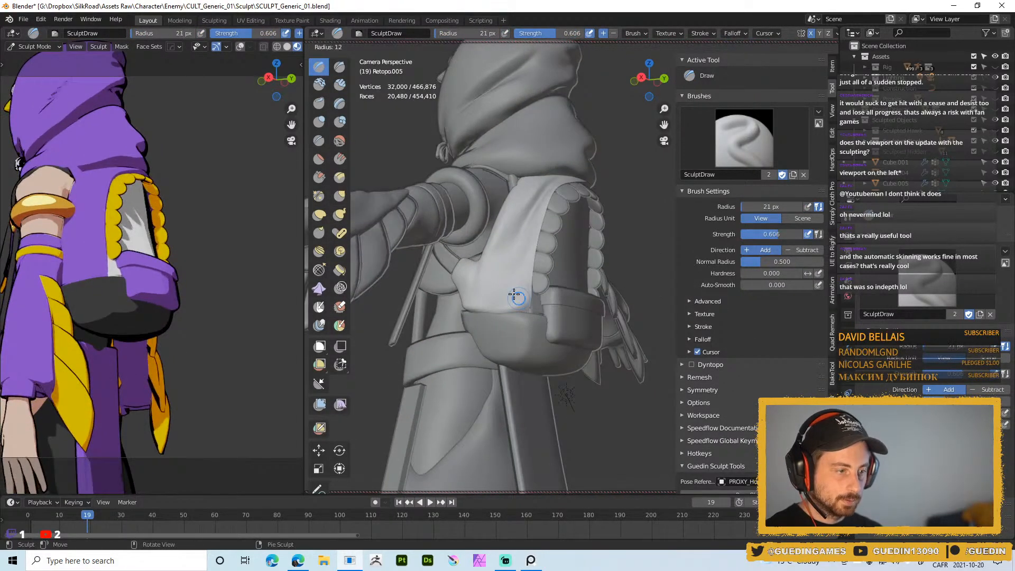
left_click(524, 285)
mouse_move(500, 301)
middle_mouse_down()
mouse_move(536, 288)
mouse_move(483, 307)
middle_mouse_up()
key("f")
left_click(517, 311)
mouse_move(517, 311)
left_mouse_down()
mouse_move(500, 316)
mouse_move(551, 279)
left_mouse_up()
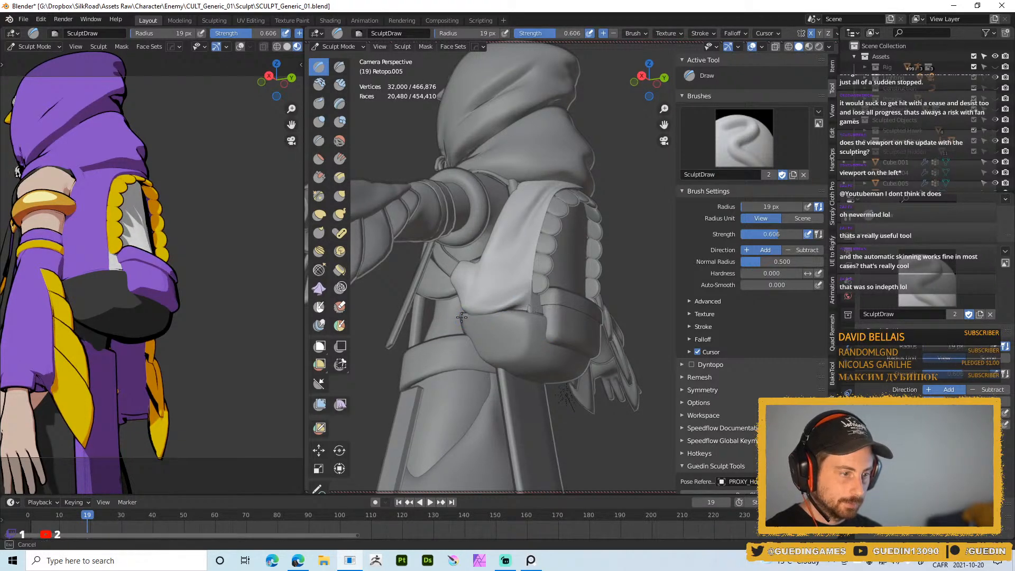
- Switch to the Grab brush at a 40 px radius for the side panel's lower front corner
mouse_move(480, 294)
middle_mouse_down()
mouse_move(463, 317)
mouse_move(519, 300)
middle_mouse_up()
key("f")
left_click(486, 301)
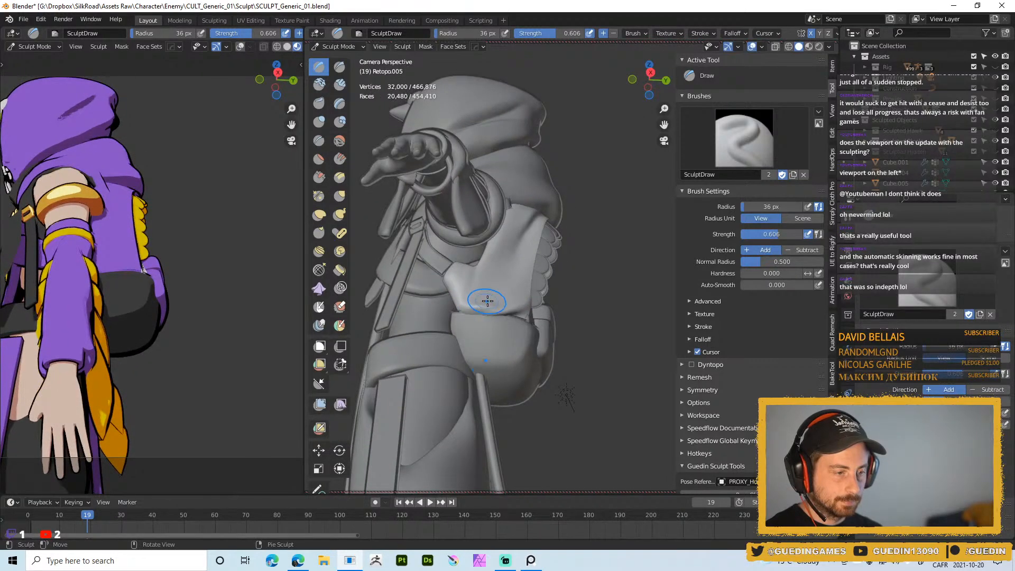
key("g")
key("f")
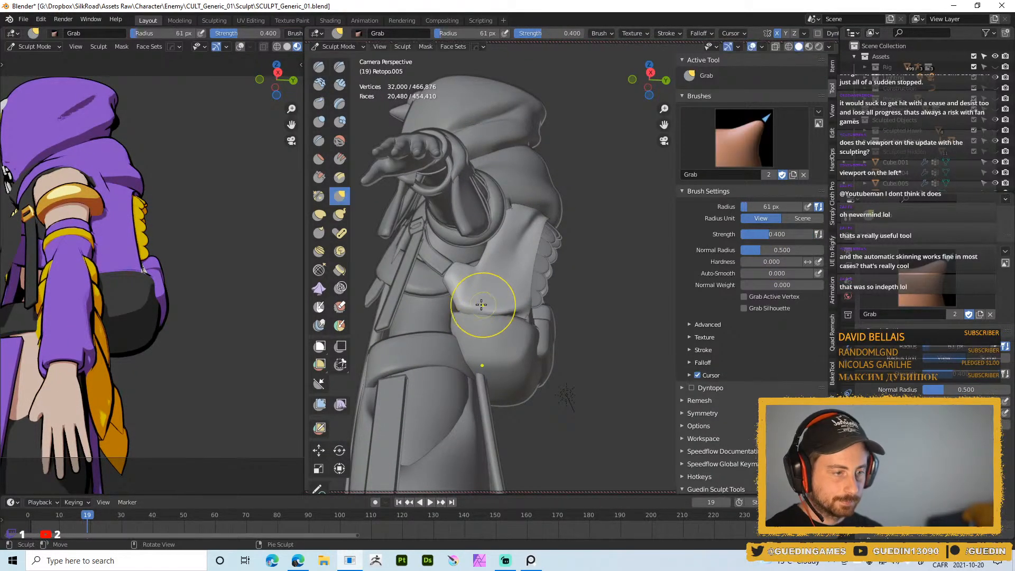
left_click(469, 322)
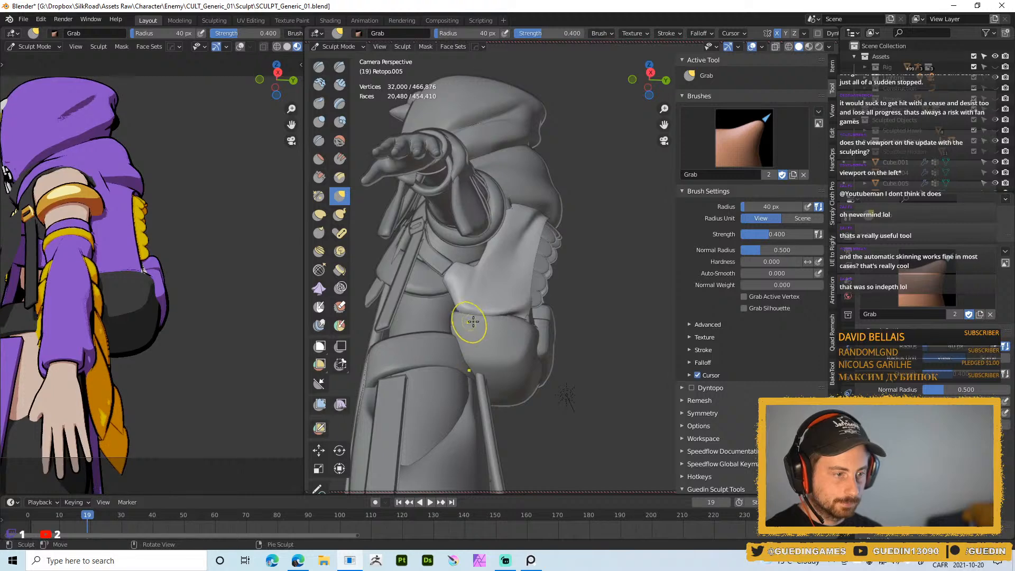
- Show the material colours and set the Grab brush to 44 px for the side panel's lower edge beside the pocket
middle_click_drag(493, 316, 444, 350)
key("f")
left_click(507, 312)
key("z")
left_click(537, 358)
scroll(515, 279, "down", 2)
mouse_move(515, 279)
middle_mouse_down()
mouse_move(592, 291)
mouse_move(512, 317)
middle_mouse_up()
scroll(549, 300, "up", 2)
key("f")
left_click(521, 316)
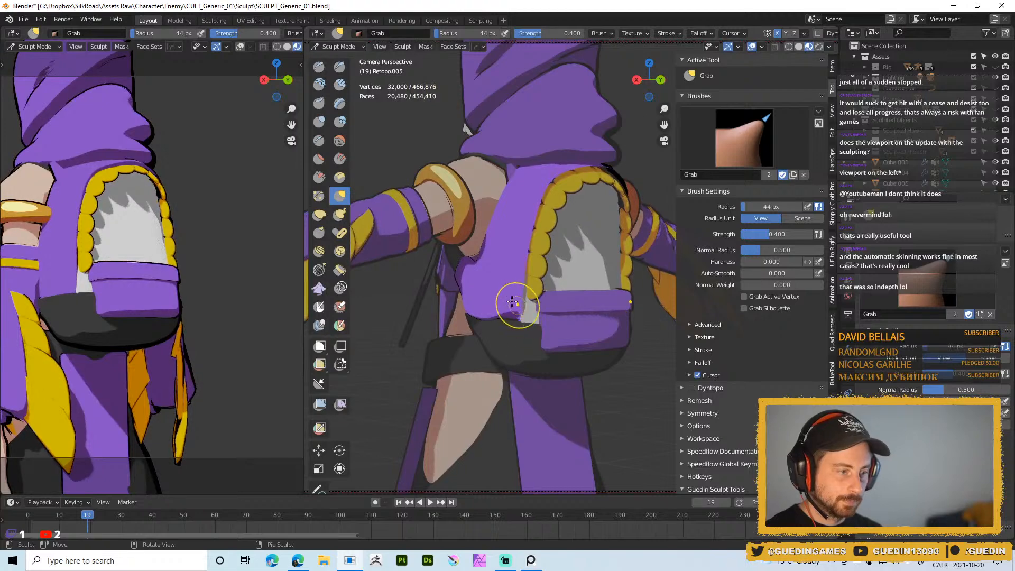
middle_click_drag(364, 356, 545, 321)
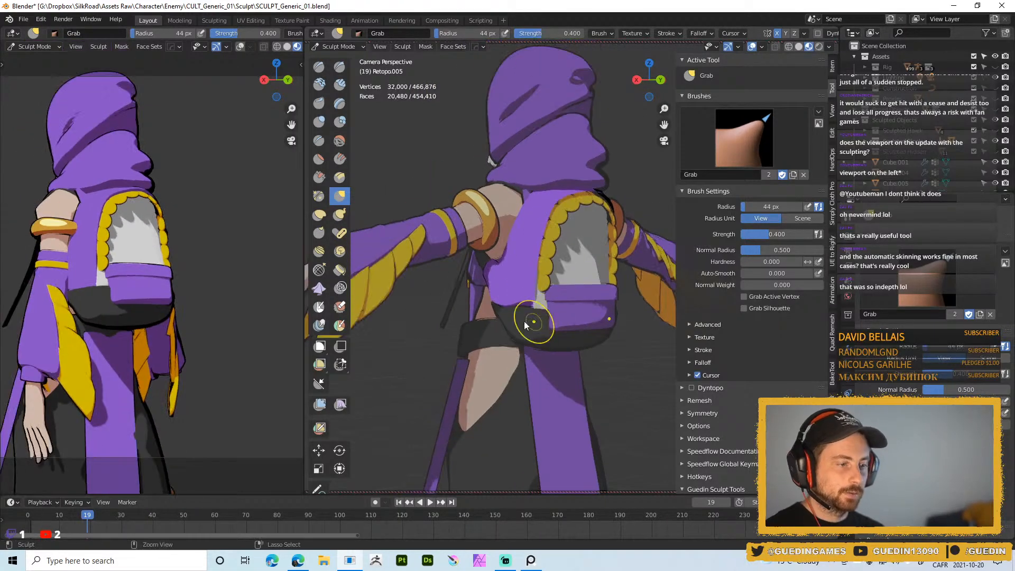
- Return to Object Mode with solid shading and deselect everything
key("ctrl+Tab")
key("z")
scroll(535, 243, "down", 3)
key("alt+a")
mouse_move(535, 243)
middle_mouse_down()
mouse_move(548, 284)
mouse_move(493, 246)
mouse_move(624, 249)
mouse_move(506, 235)
mouse_move(518, 242)
mouse_move(565, 198)
mouse_move(575, 255)
mouse_move(557, 236)
middle_mouse_up()
scroll(556, 236, "up", 3)
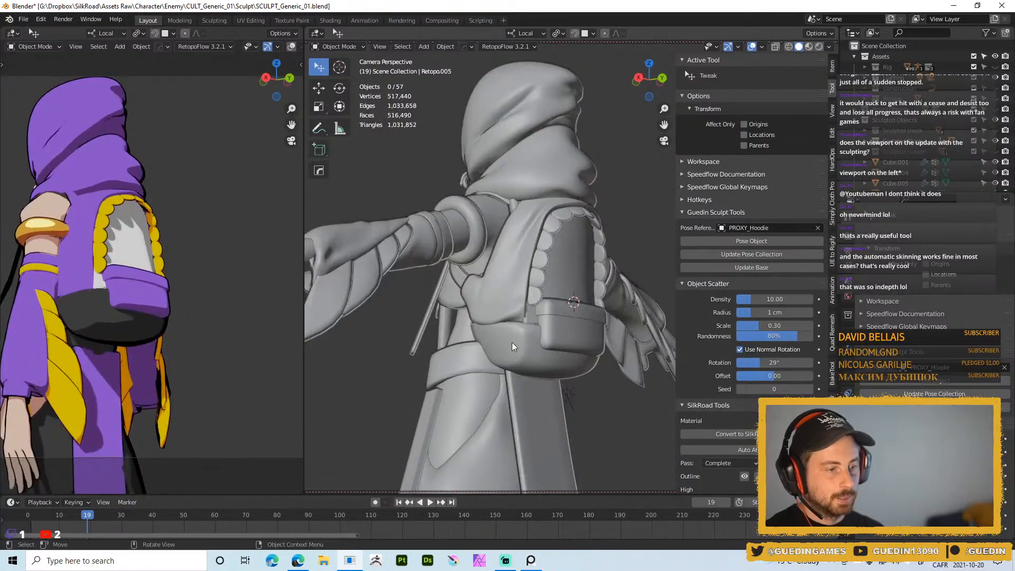
- Select the backpack's bottom piece and make its object and object data single-user
scroll(540, 332, "down", 4)
middle_click_drag(540, 331, 461, 339)
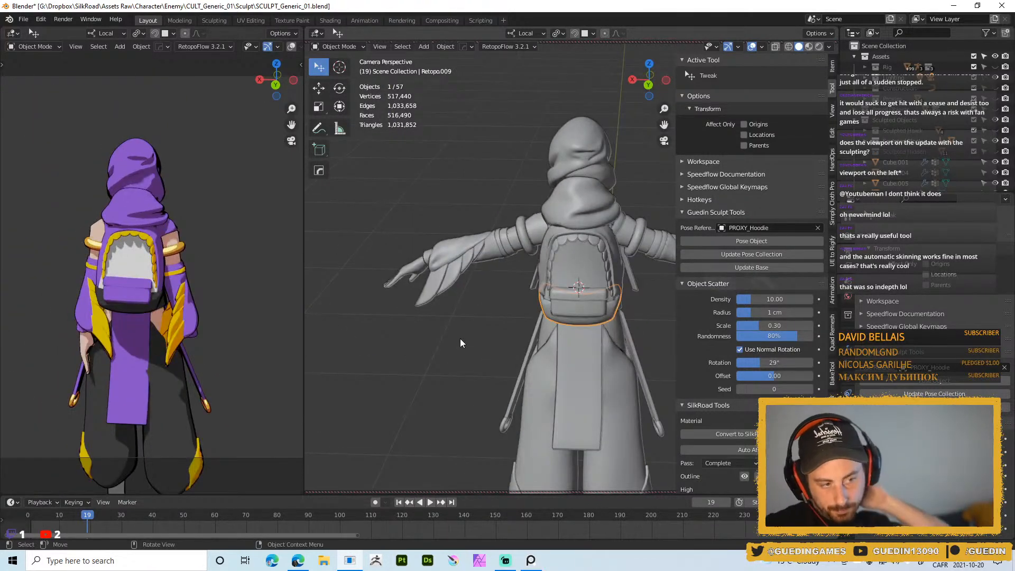
mouse_move(573, 282)
middle_mouse_down()
mouse_move(588, 312)
mouse_move(541, 223)
middle_mouse_up()
key("ctrl+Tab")
key("Escape")
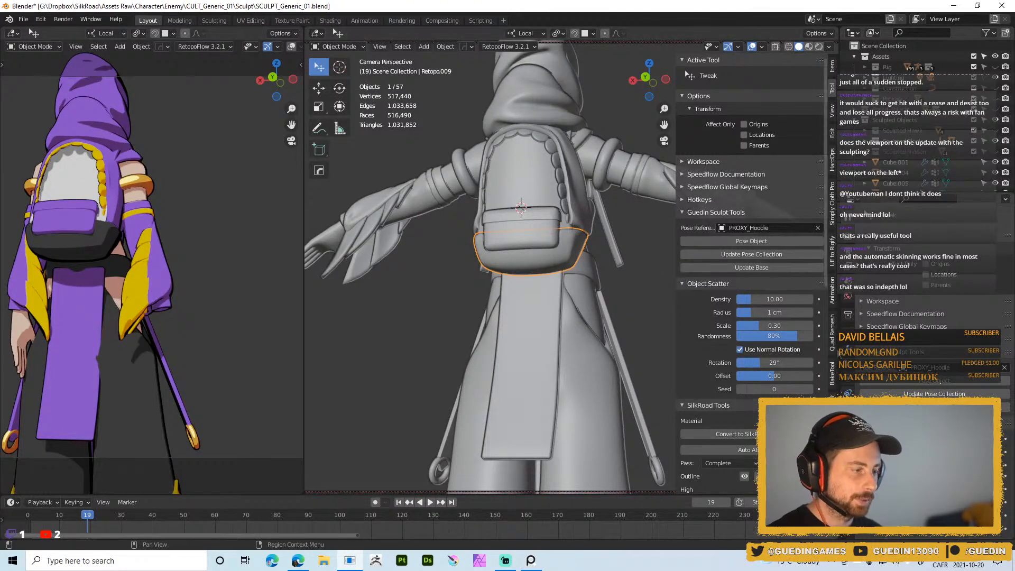
key("u")
left_click(562, 397)
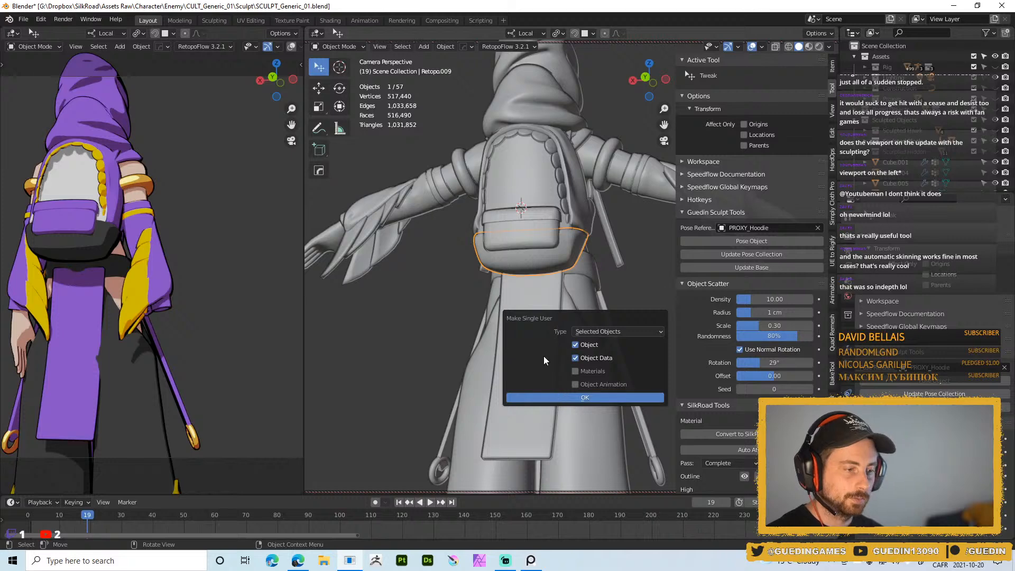
- Select the backpack's side panel and save the file
scroll(544, 251, "down", 1)
middle_click_drag(544, 251, 521, 275)
left_click(573, 204)
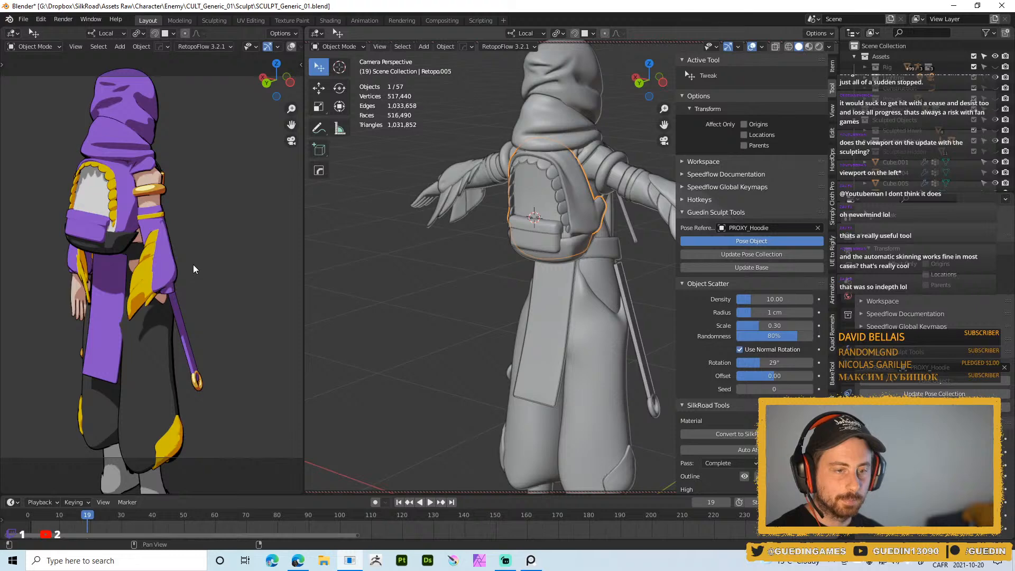
middle_click_drag(181, 201, 200, 236)
scroll(200, 235, "down", 2)
key("ctrl+s")
left_click(491, 170)
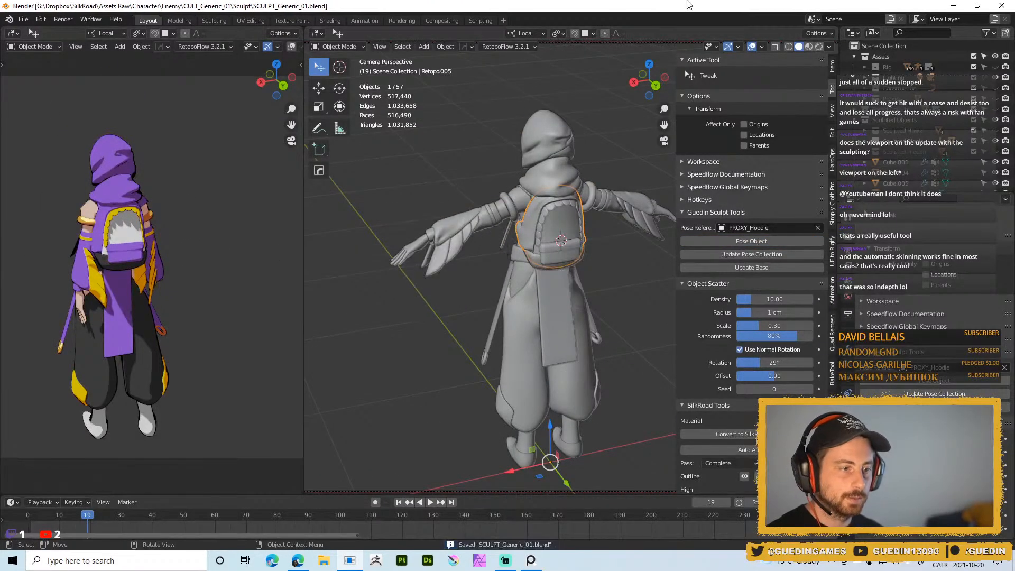
- Select the backpack's bottom piece and apply its Hops_Mirror modifier
scroll(535, 206, "down", 2)
middle_click_drag(534, 233, 511, 244)
scroll(510, 244, "up", 6)
left_click(503, 233)
middle_click_drag(451, 192, 555, 197)
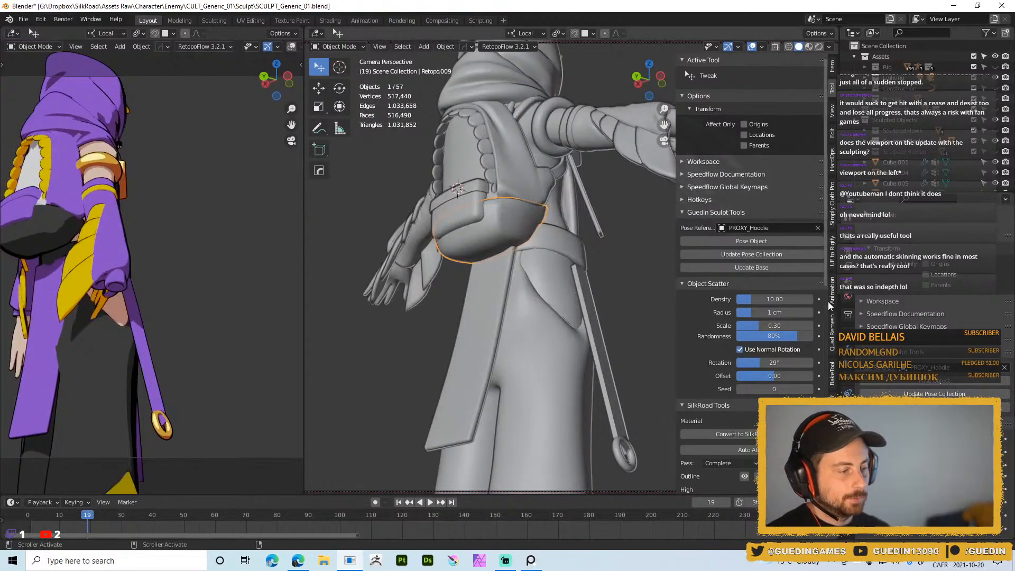
left_click(846, 357)
key("ctrl+a")
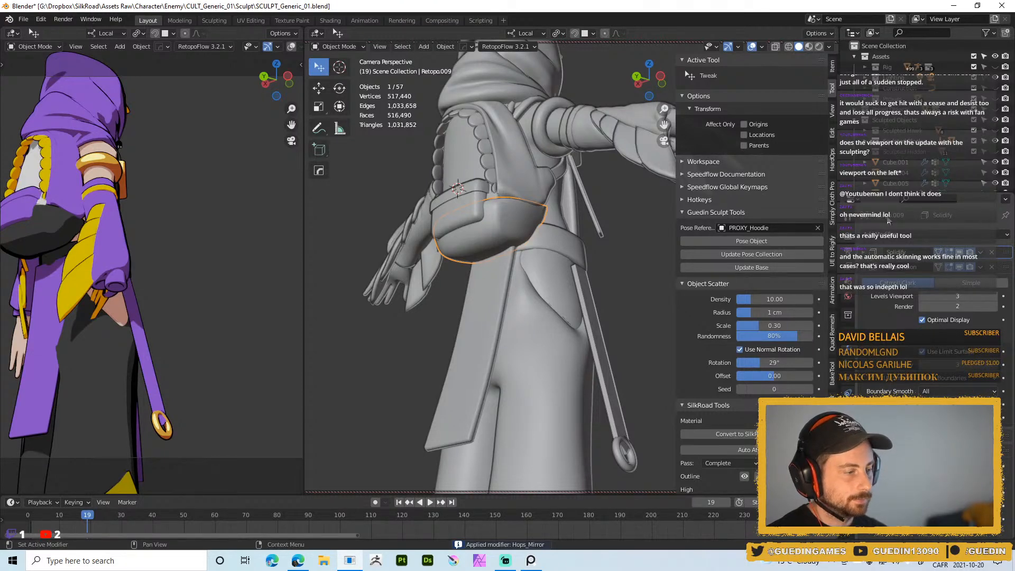
- Remove the Solidify modifier from the backpack's bottom piece
left_click(992, 252)
middle_click_drag(456, 236, 553, 287)
scroll(510, 186, "up", 6)
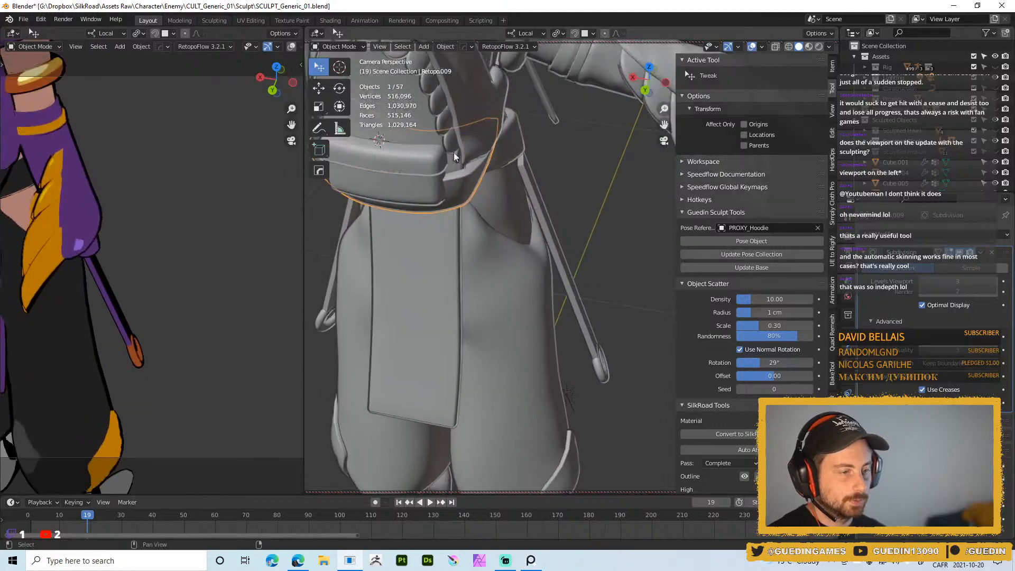
middle_click_drag(482, 187, 490, 227)
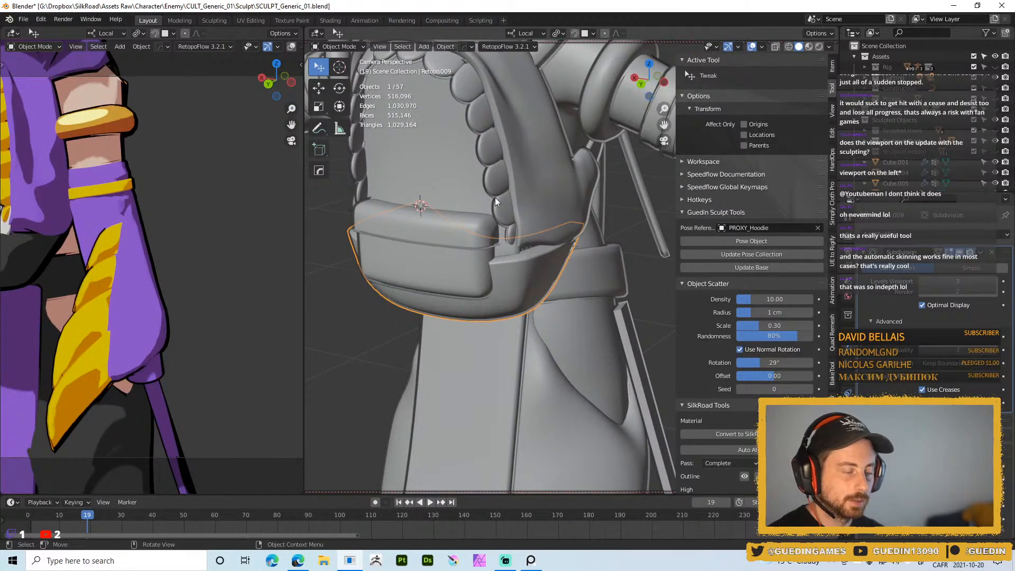
scroll(482, 246, "up", 3)
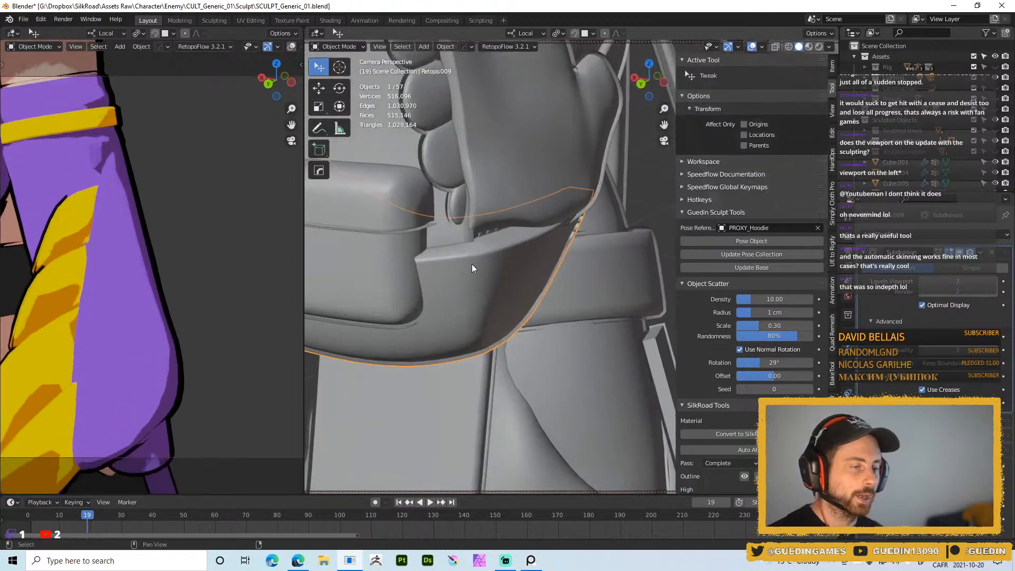
- Adjust the Solidify modifier on the backpack's bottom piece to a thickness of about 0.706 and a negative offset around -0.59
middle_click_drag(468, 267, 480, 291)
key("space")
key("space")
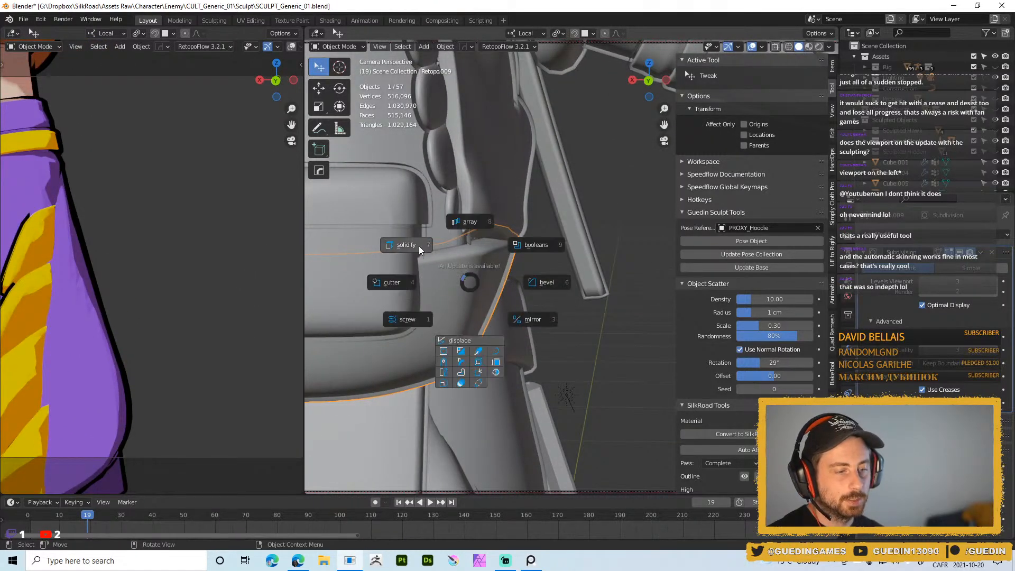
left_click(419, 248)
middle_click_drag(567, 292, 572, 312)
key("s")
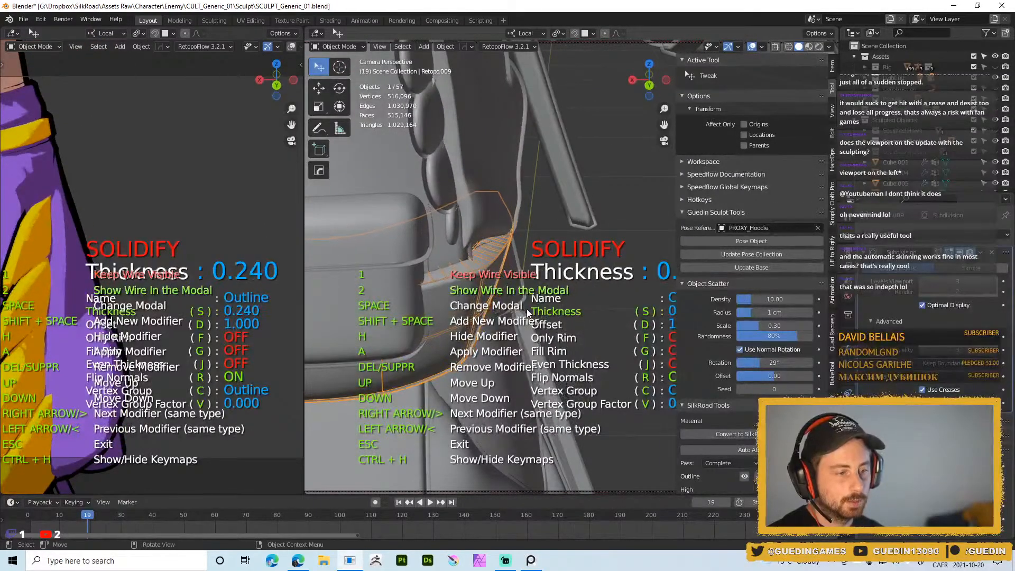
left_click(506, 271)
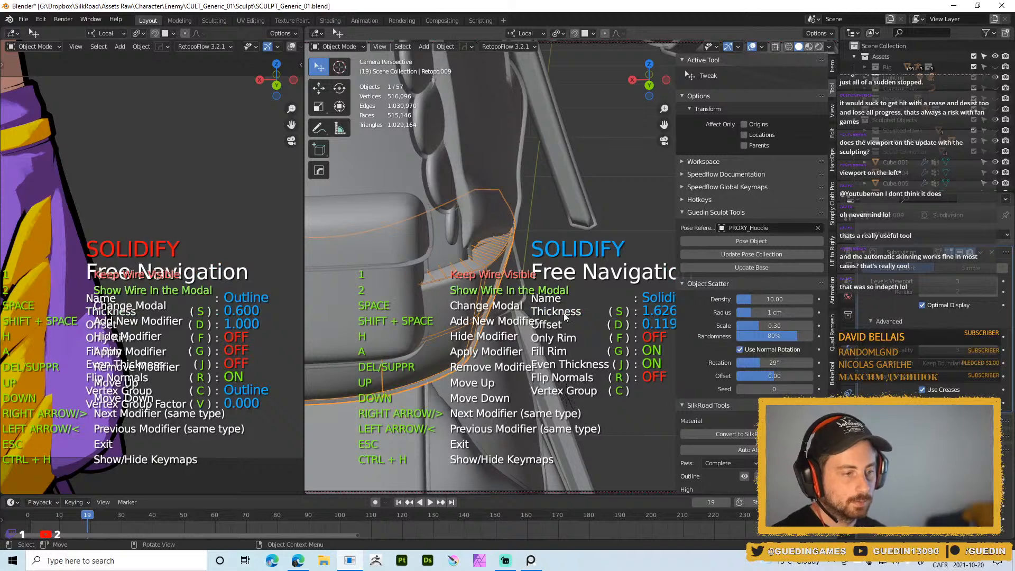
key("s")
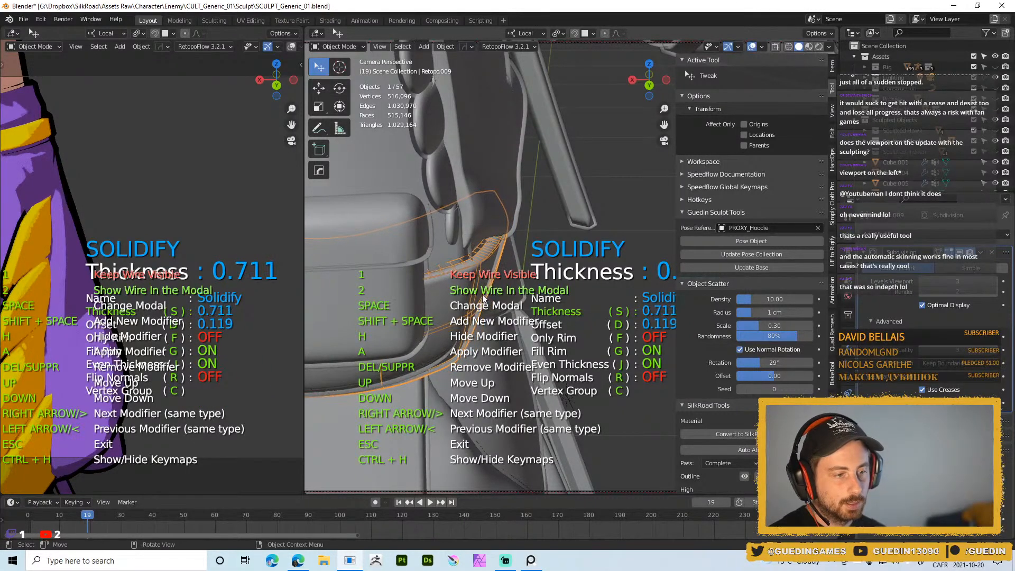
left_click(483, 295)
key("d")
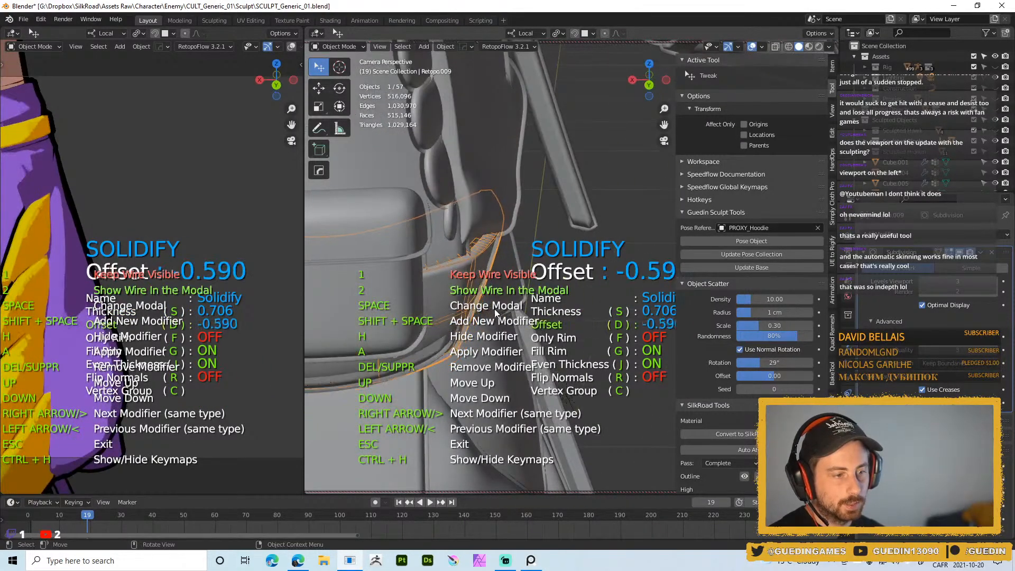
left_click(521, 312)
key("Escape")
- Apply the Subdivision modifier on the backpack's bottom piece
middle_click_drag(562, 311, 472, 300)
mouse_move(551, 286)
middle_mouse_down("ctrl")
mouse_move(518, 291)
mouse_move(550, 291)
middle_mouse_up("ctrl")
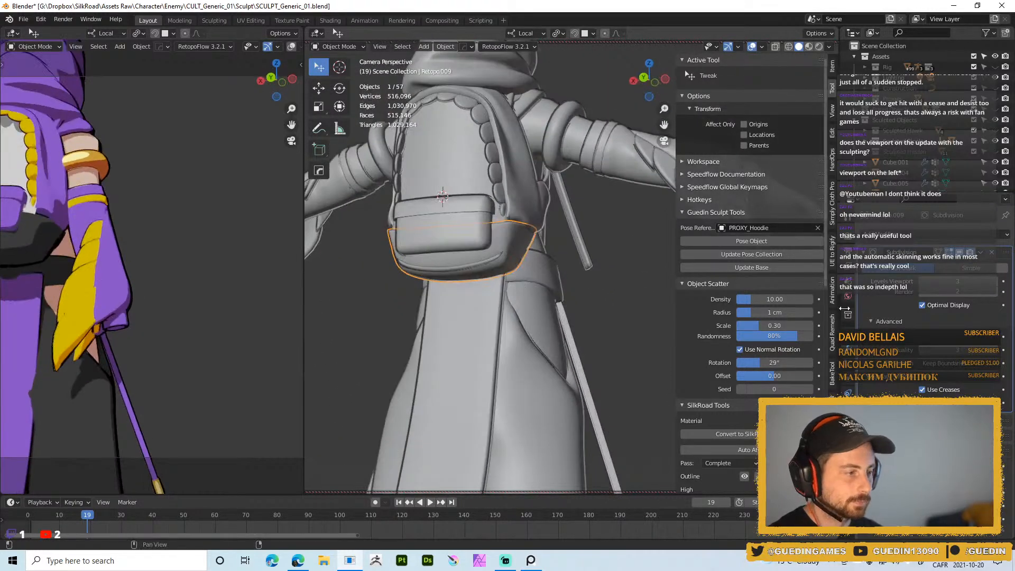
key("ctrl+a")
middle_click_drag(489, 238, 496, 294)
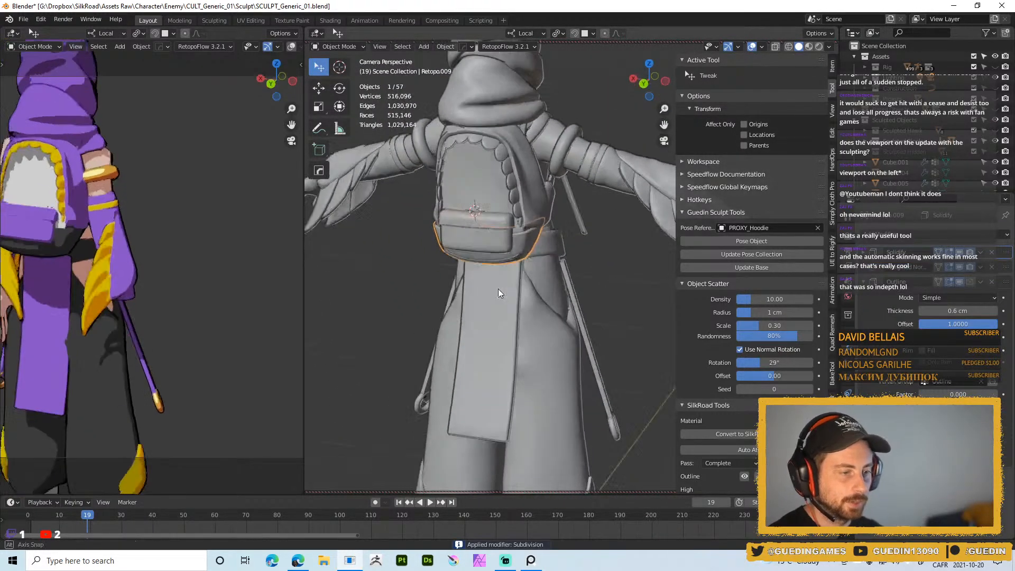
- Put the backpack's bottom piece in Sculpt Mode and add a Multires modifier at level 0
scroll(489, 280, "up", 3)
key("ctrl+Tab")
left_click(485, 306)
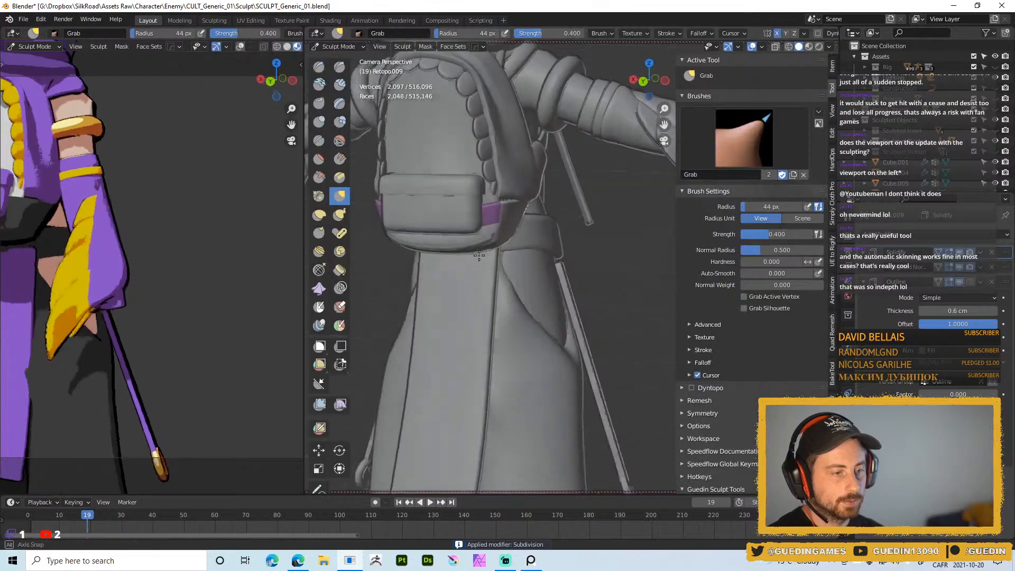
key("ctrl+0")
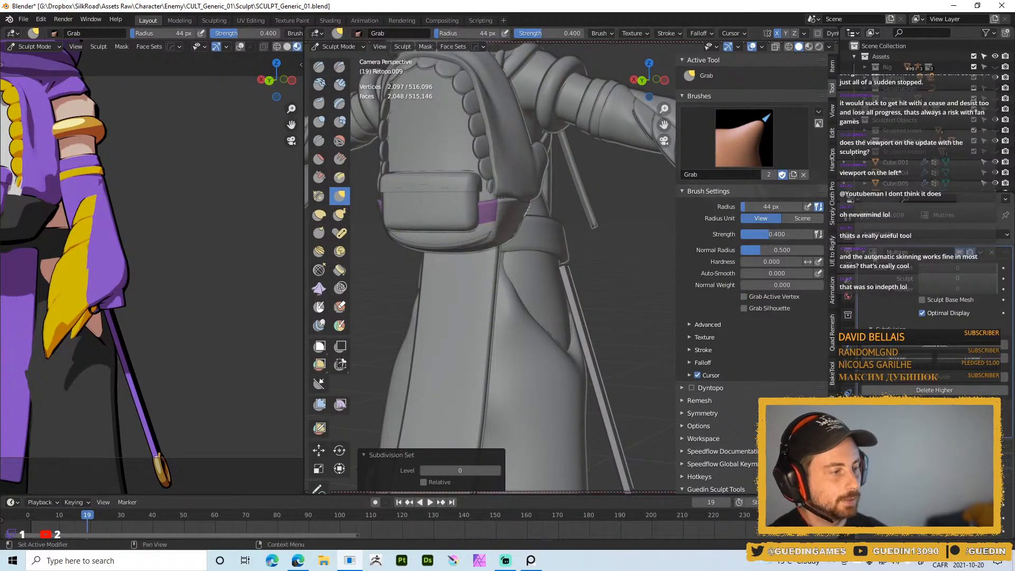
- Rebuild lower Multires levels by unsubdividing the backpack's bottom piece repeatedly, and raise the sculpt level again
left_click(942, 383)
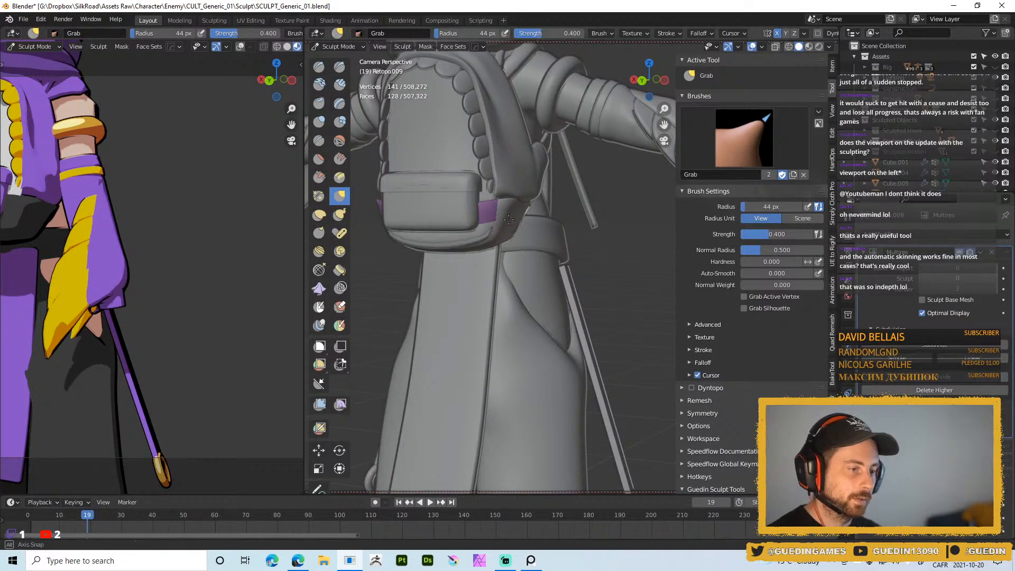
middle_click_drag(511, 249, 553, 222)
key("z")
key("z")
left_click(909, 381)
middle_click_drag(492, 249, 465, 267)
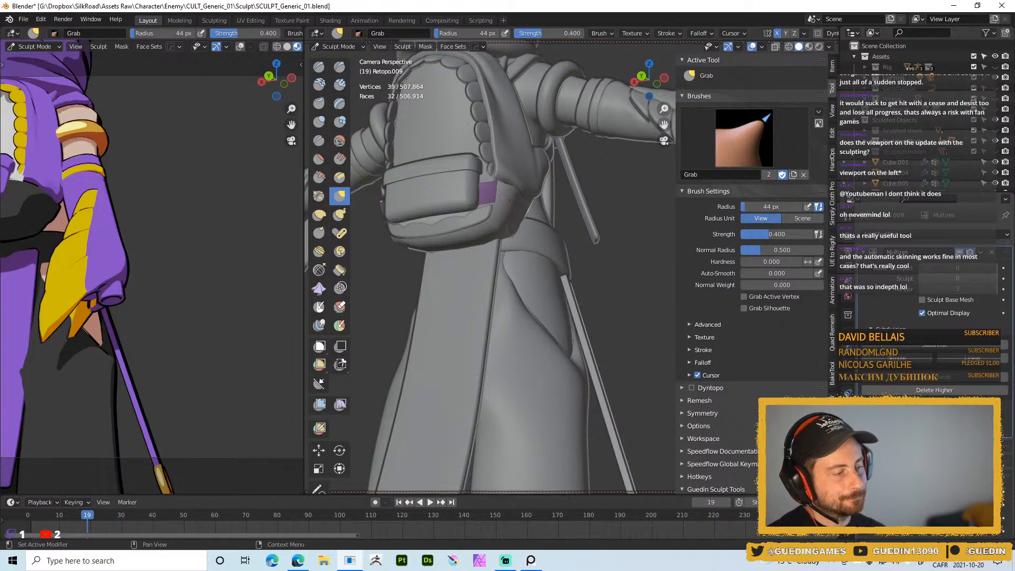
key("Page_Up")
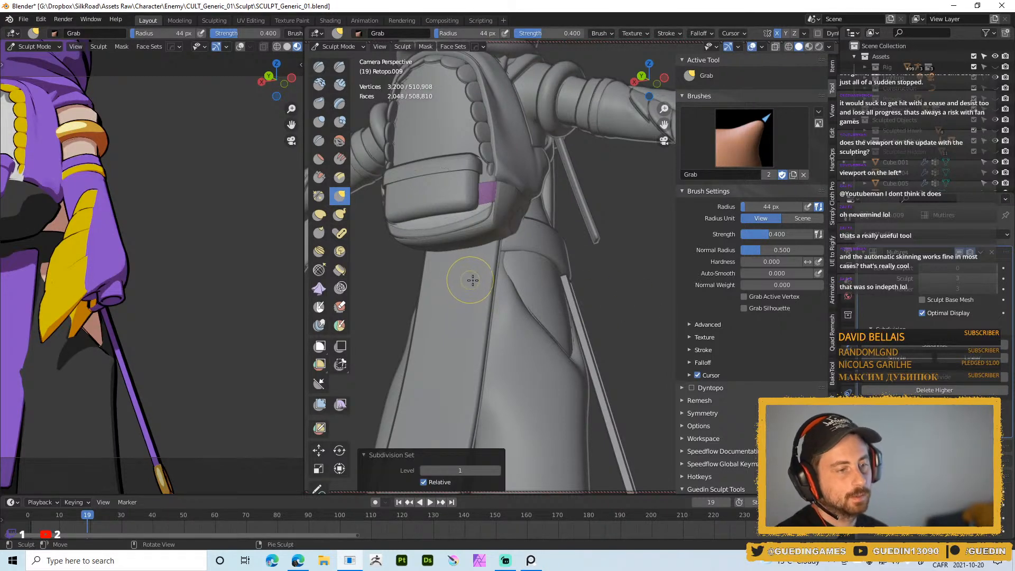
- Resize the Grab brush to a 56 px radius and reshape the underside of the backpack's bottom piece
mouse_move(472, 204)
middle_mouse_down()
mouse_move(468, 242)
mouse_move(484, 212)
mouse_move(494, 224)
middle_mouse_up()
key("f")
left_click(492, 224)
key("f")
left_click(508, 228)
left_click_drag(479, 228, 464, 230)
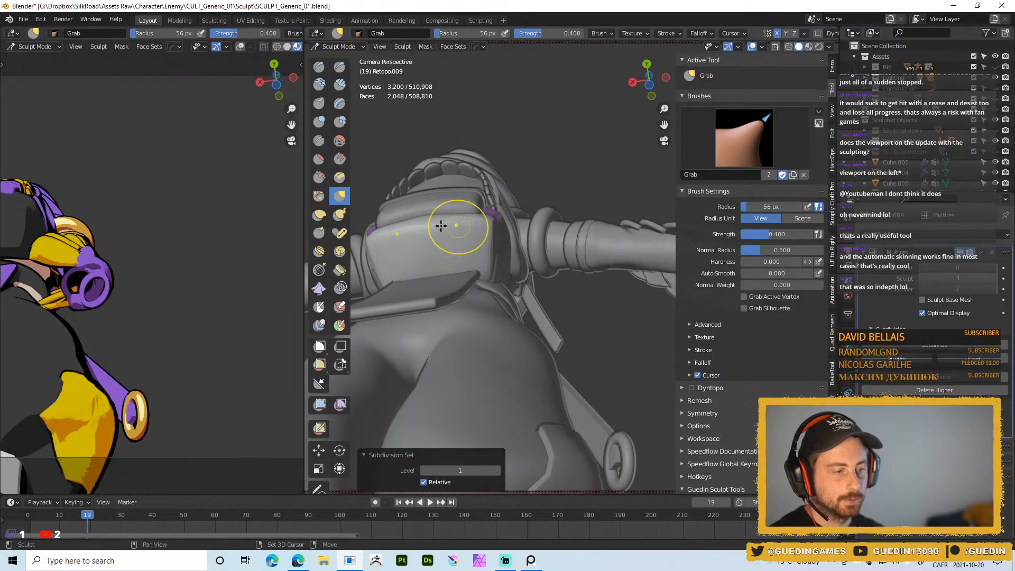
mouse_move(475, 256)
middle_mouse_down()
mouse_move(476, 208)
mouse_move(503, 220)
middle_mouse_up()
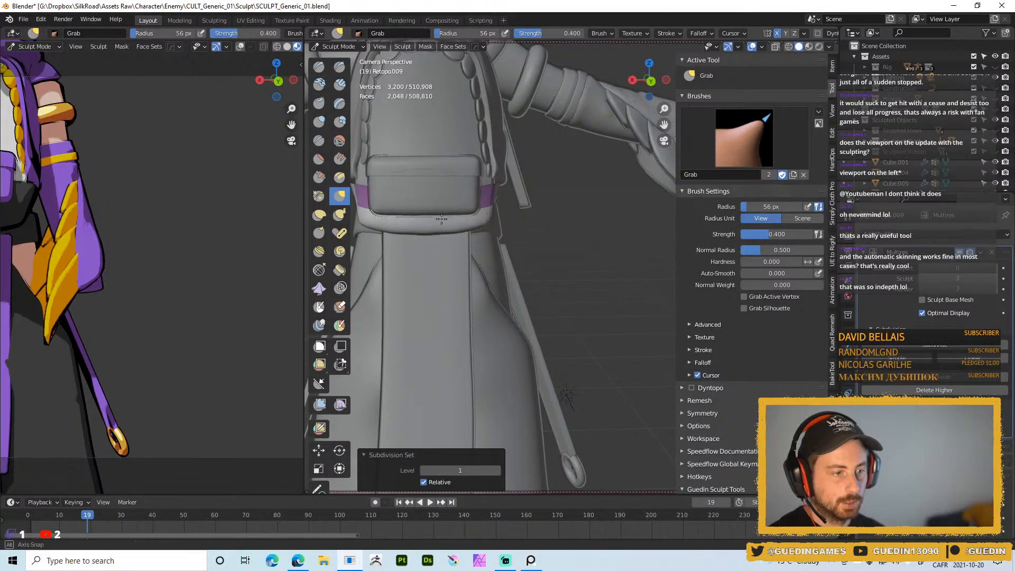
middle_click_drag(474, 221, 432, 228)
- Leave Sculpt Mode to check the bottom piece's Multires levels, and return to sculpting it
key("ctrl+Tab")
left_click(339, 256)
right_click(497, 208)
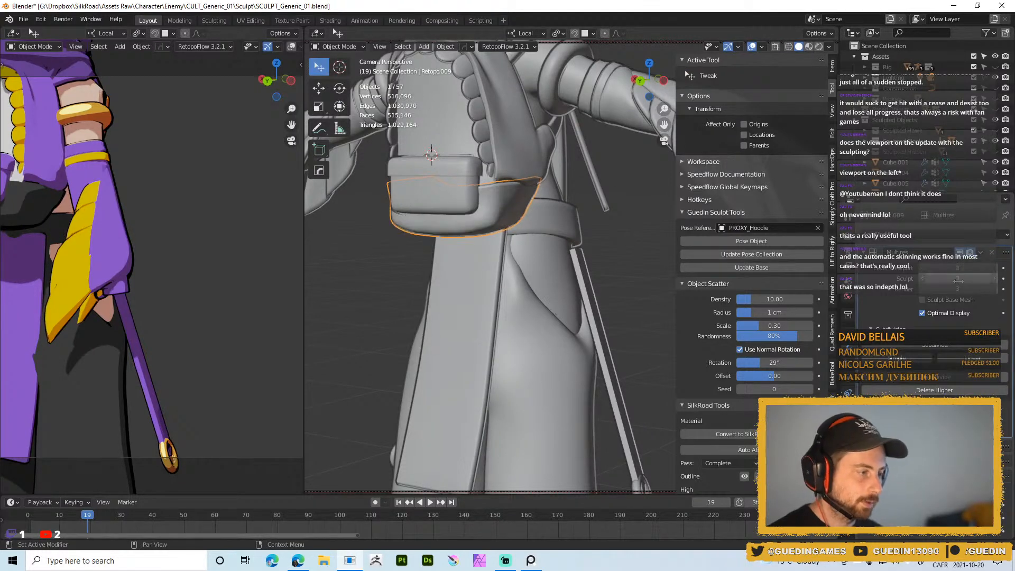
key("ctrl+Tab")
left_click(524, 276)
- Lower the bottom piece by one subdivision level, show its wireframe, and pull its side edge into shape with a 47 px Grab brush
mouse_move(537, 255)
middle_mouse_down()
mouse_move(516, 200)
mouse_move(522, 214)
middle_mouse_up()
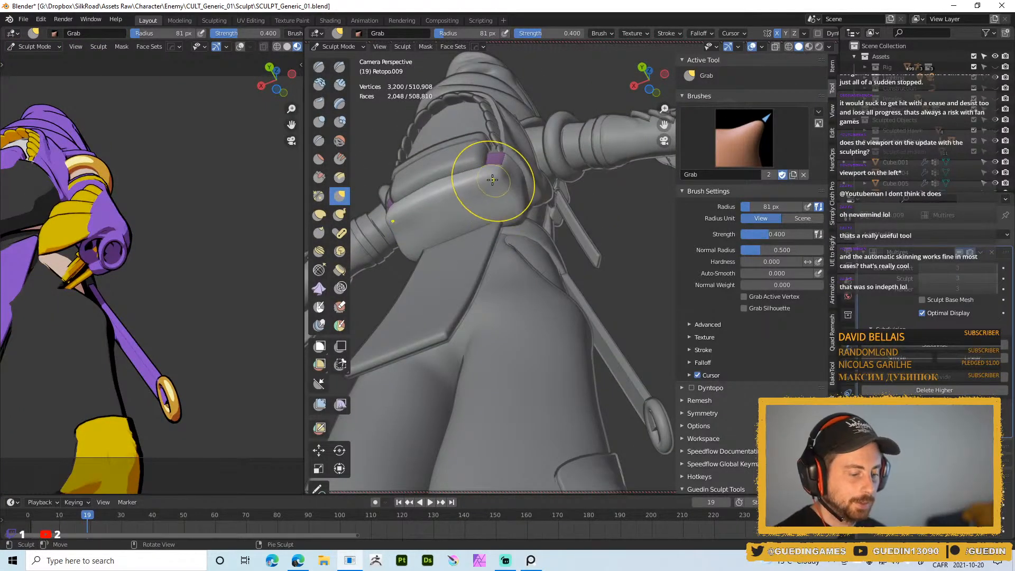
key("Page_Down")
key("shift+z")
key("f")
left_click(553, 193)
left_click_drag(512, 193, 513, 177)
mouse_move(545, 192)
middle_mouse_down()
mouse_move(534, 190)
mouse_move(546, 199)
middle_mouse_up()
key("f")
left_click(540, 198)
left_click_drag(546, 195, 554, 194)
middle_click_drag(555, 194, 545, 199)
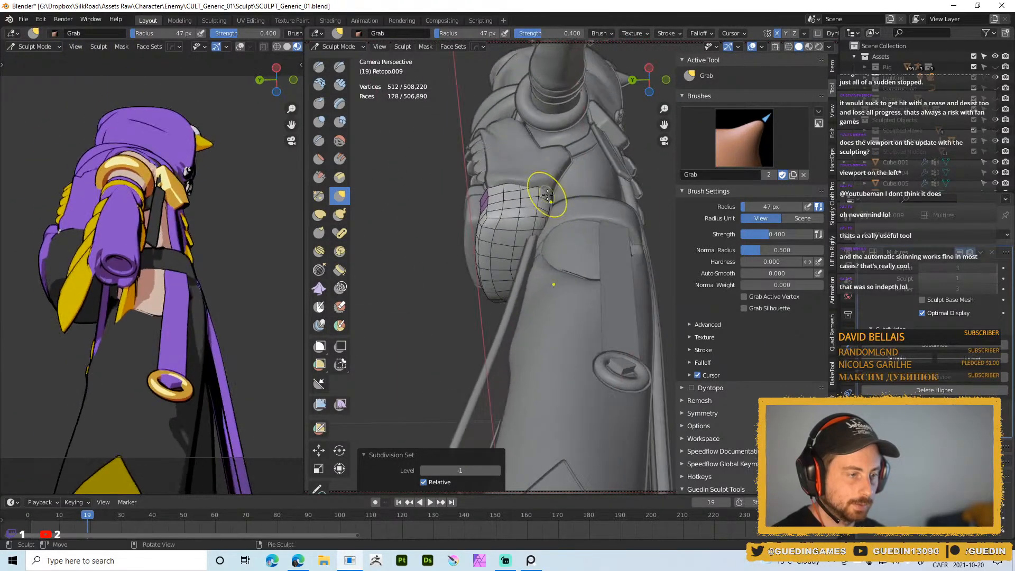
- Raise the bottom piece's subdivision level and transfer sculpting to the backpack piece above it with a 78 px Grab brush
key("Page_Up")
mouse_move(533, 193)
middle_mouse_down()
mouse_move(548, 168)
mouse_move(567, 185)
middle_mouse_up()
key("d")
key("f")
left_click(584, 186)
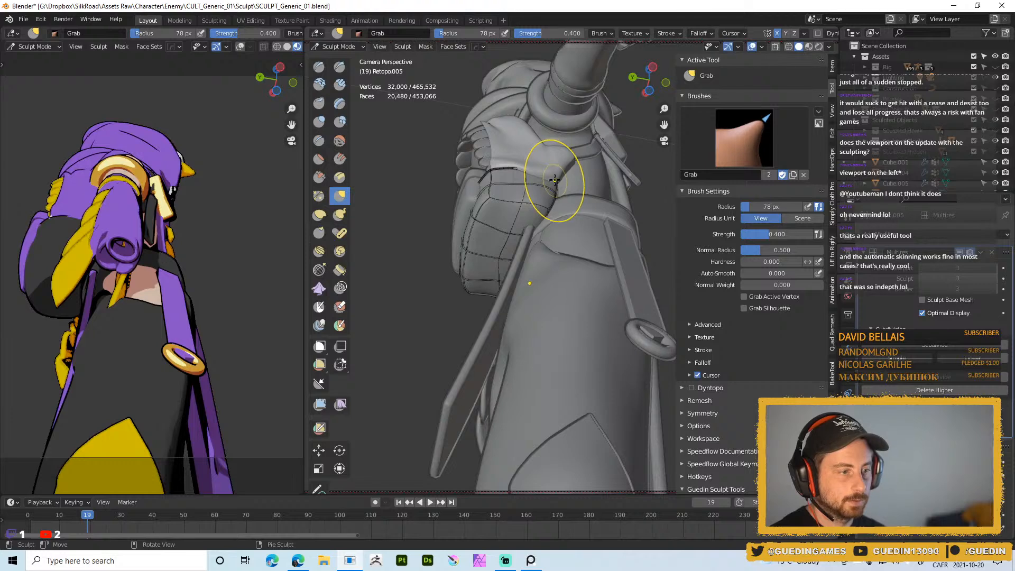
mouse_move(561, 160)
middle_mouse_down()
mouse_move(595, 167)
mouse_move(544, 182)
mouse_move(540, 248)
mouse_move(501, 190)
mouse_move(518, 191)
mouse_move(506, 197)
mouse_move(519, 179)
middle_mouse_up()
- Reduce the Grab brush to 52 px, transfer sculpting back to the bottom piece, and adjust its side
key("f")
left_click(549, 173)
key("alt+q")
left_click_drag(505, 211, 495, 221)
mouse_move(408, 209)
middle_mouse_down()
mouse_move(453, 180)
mouse_move(465, 214)
middle_mouse_up()
middle_click_drag(428, 244, 426, 248)
middle_click_drag(471, 221, 453, 212)
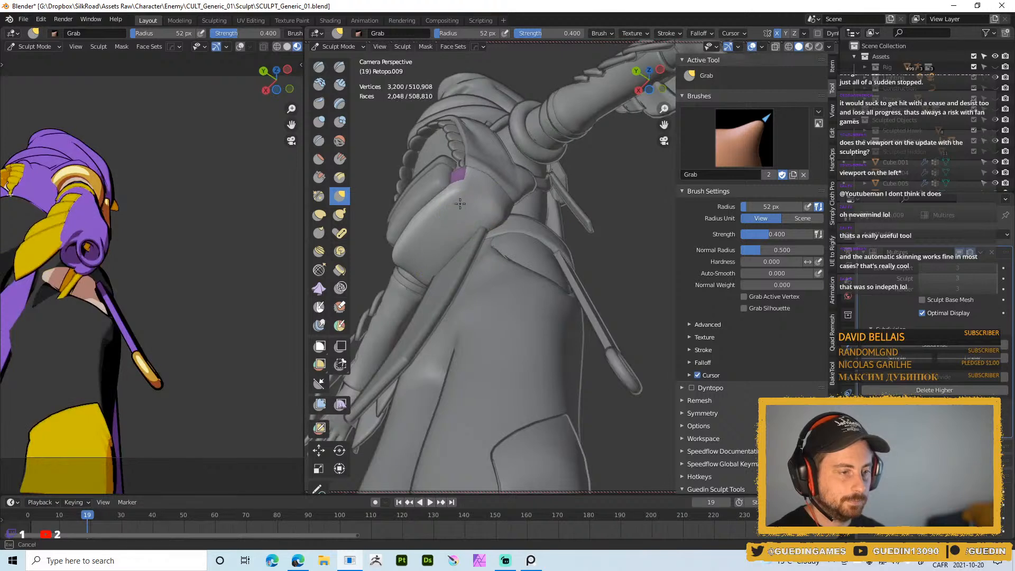
- Try to remove the purple patch on the bottom piece by clearing the mask
key("a")
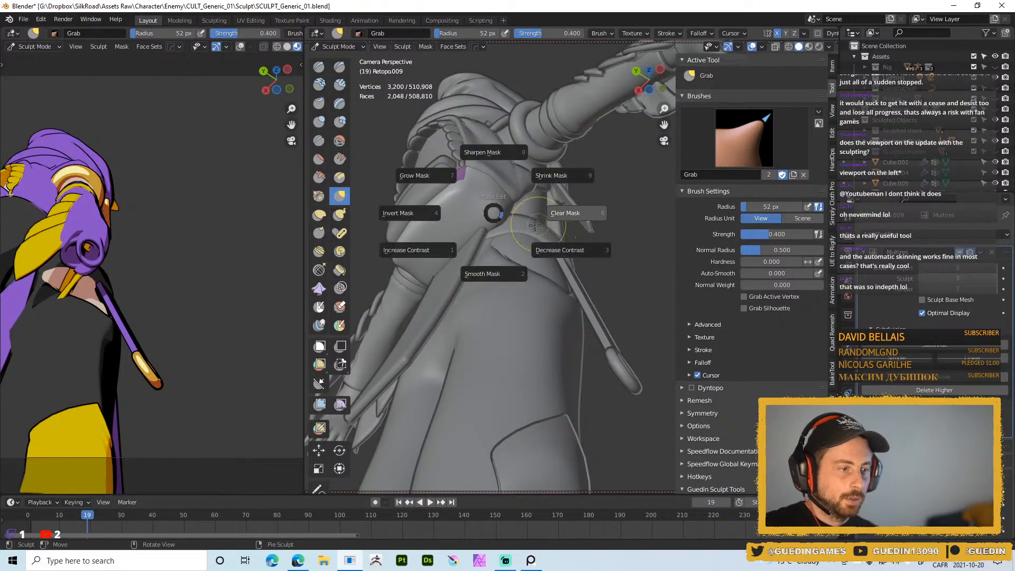
left_click(539, 223)
key("a")
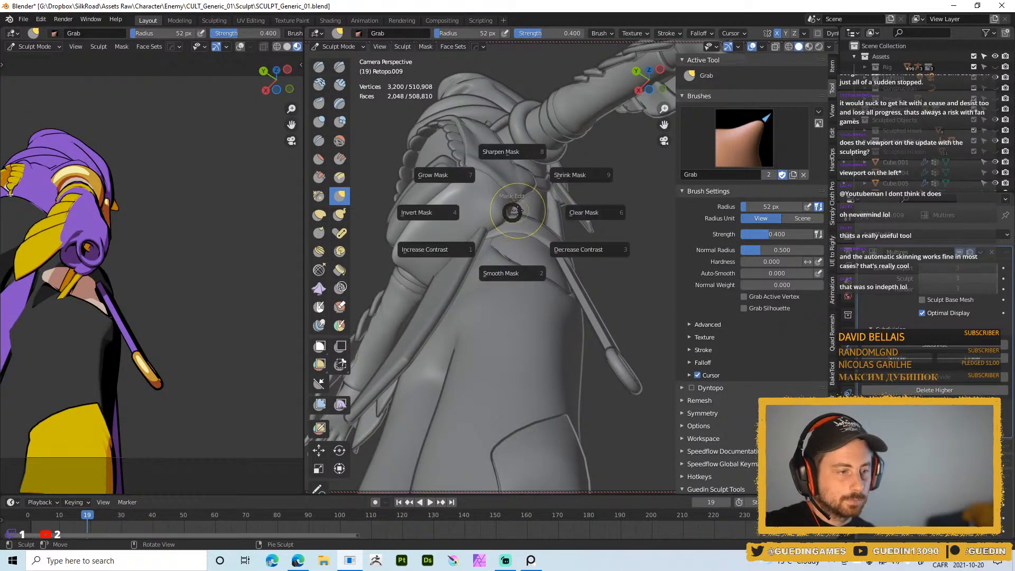
key("Escape")
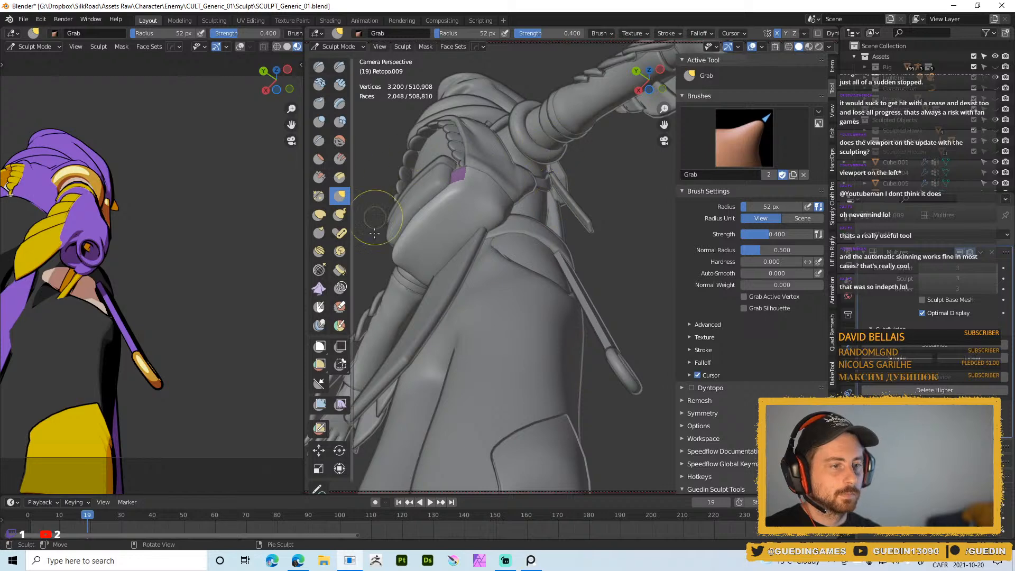
middle_click_drag(431, 215, 484, 197)
key("alt+a")
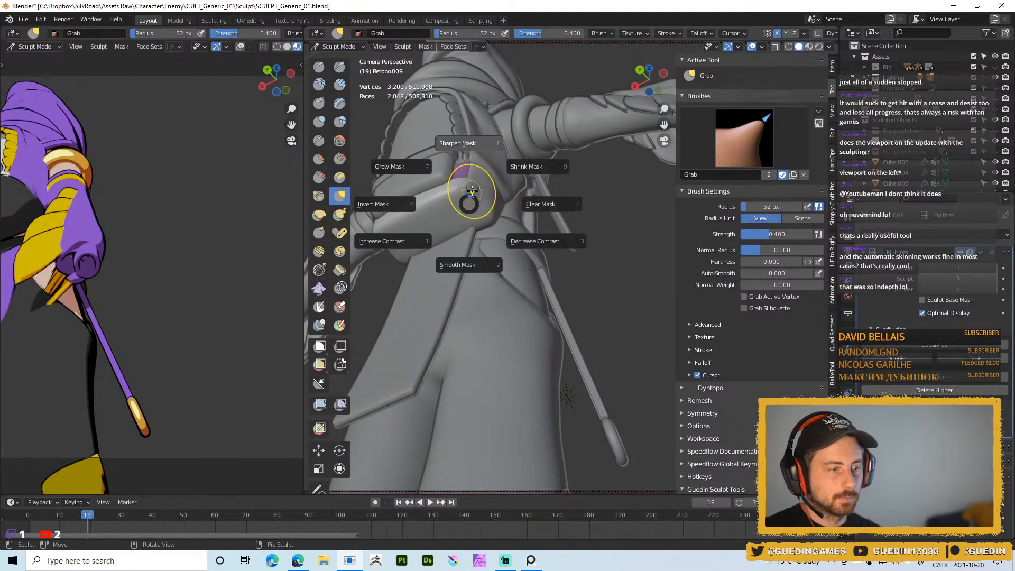
key("Escape")
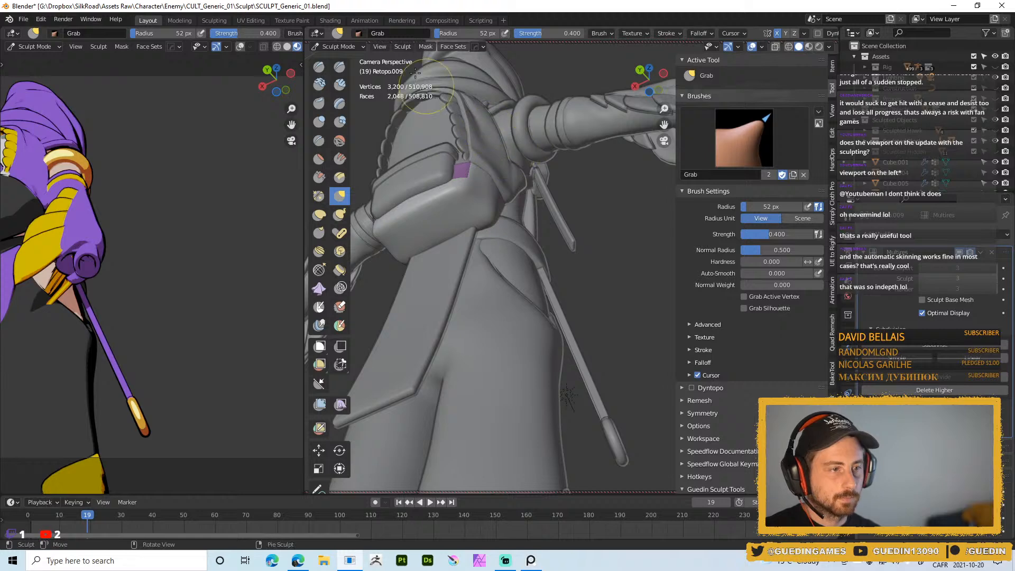
- Create a single face set from the visible faces of the backpack's bottom piece
left_click(421, 47)
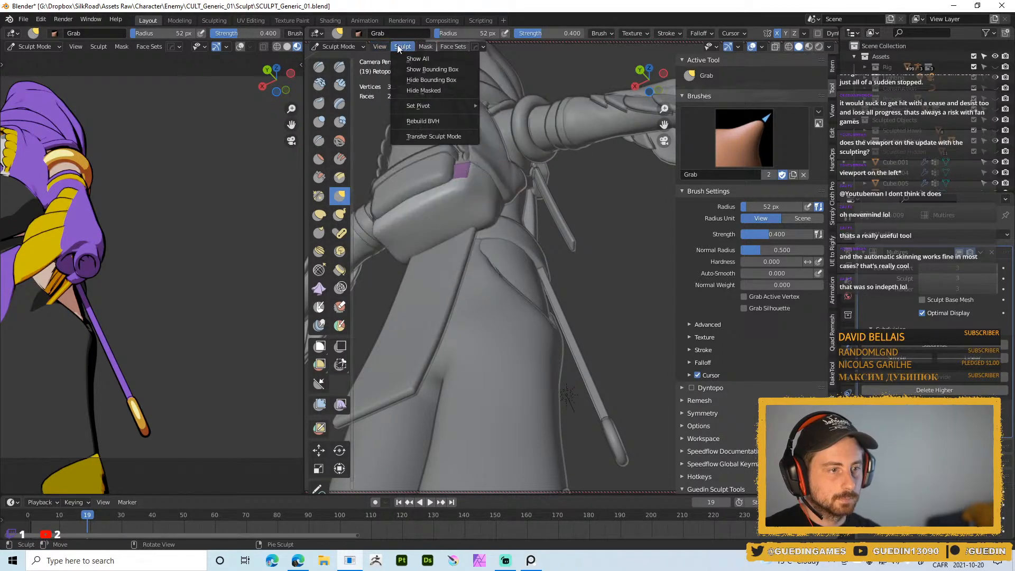
left_click(426, 47)
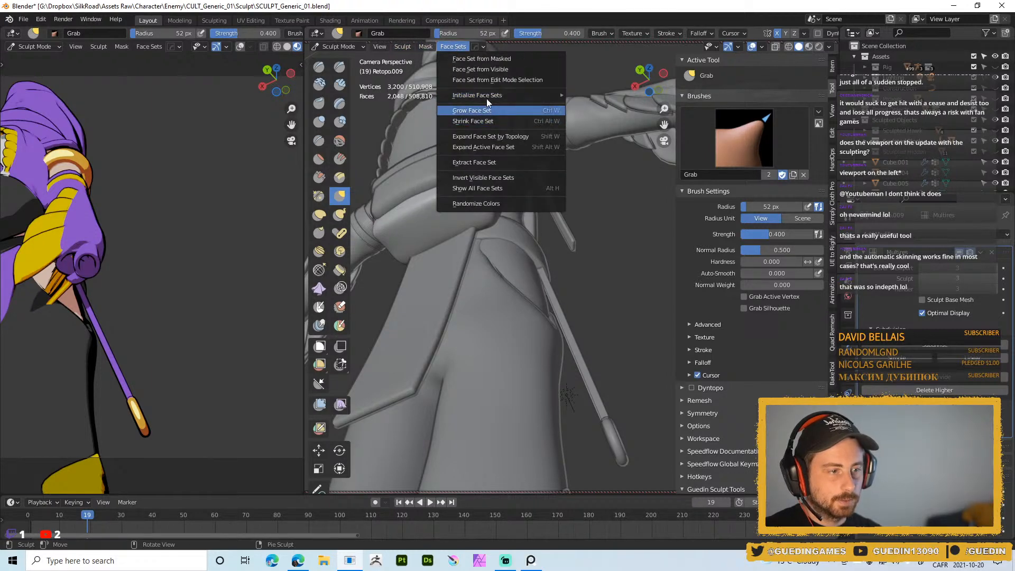
mouse_move(507, 94)
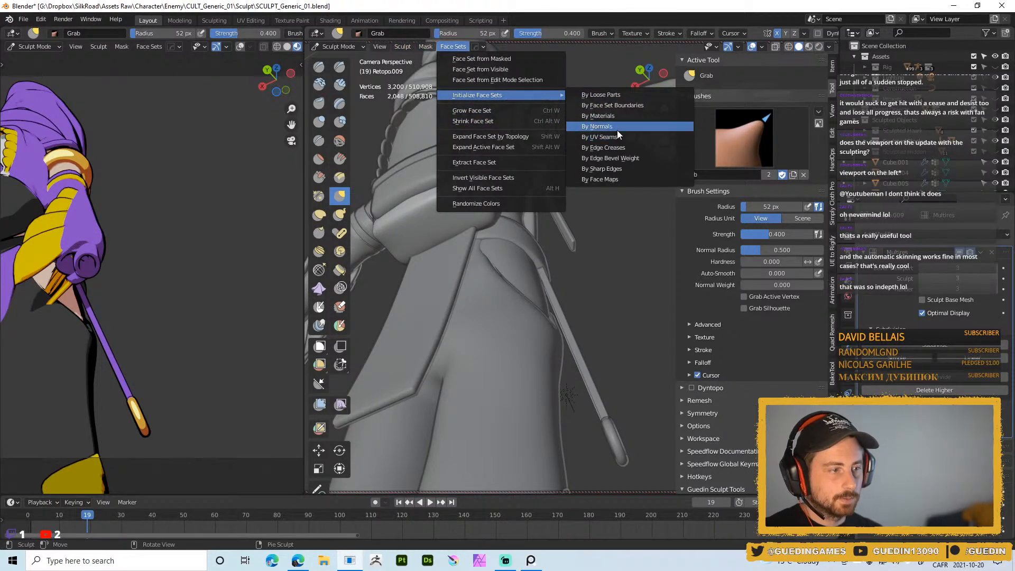
left_click(480, 70)
middle_click_drag(451, 193, 457, 119)
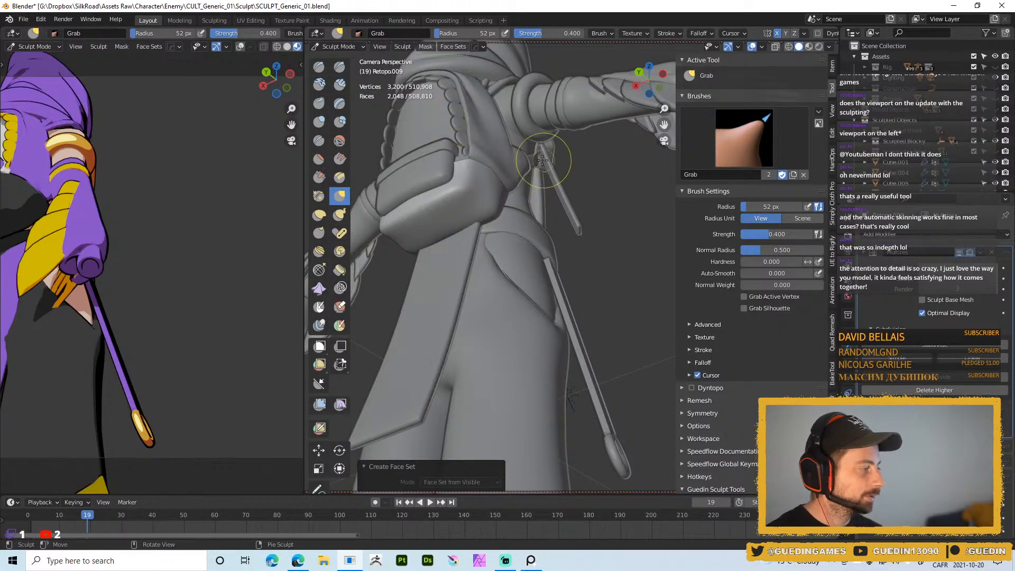
- Pull the side and lower edge of the backpack's bottom piece into shape with the Grab brush
mouse_move(430, 198)
middle_mouse_down()
mouse_move(460, 199)
mouse_move(526, 236)
mouse_move(547, 222)
mouse_move(550, 200)
middle_mouse_up()
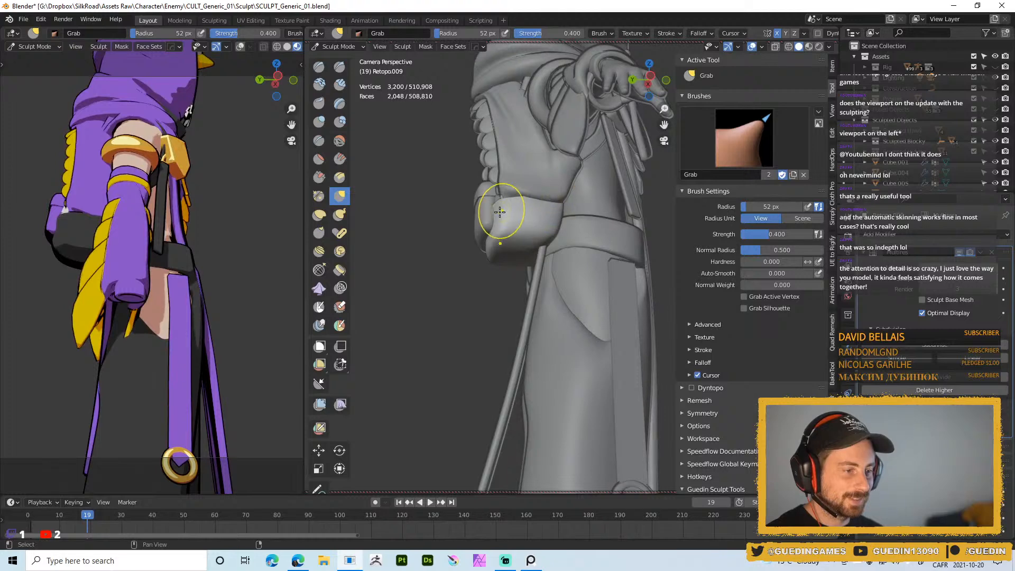
left_click_drag(498, 205, 528, 199)
left_click_drag(508, 236, 514, 254)
mouse_move(540, 219)
middle_mouse_down()
mouse_move(531, 233)
mouse_move(514, 226)
middle_mouse_up()
mouse_move(490, 263)
middle_mouse_down()
mouse_move(469, 235)
mouse_move(486, 239)
middle_mouse_up()
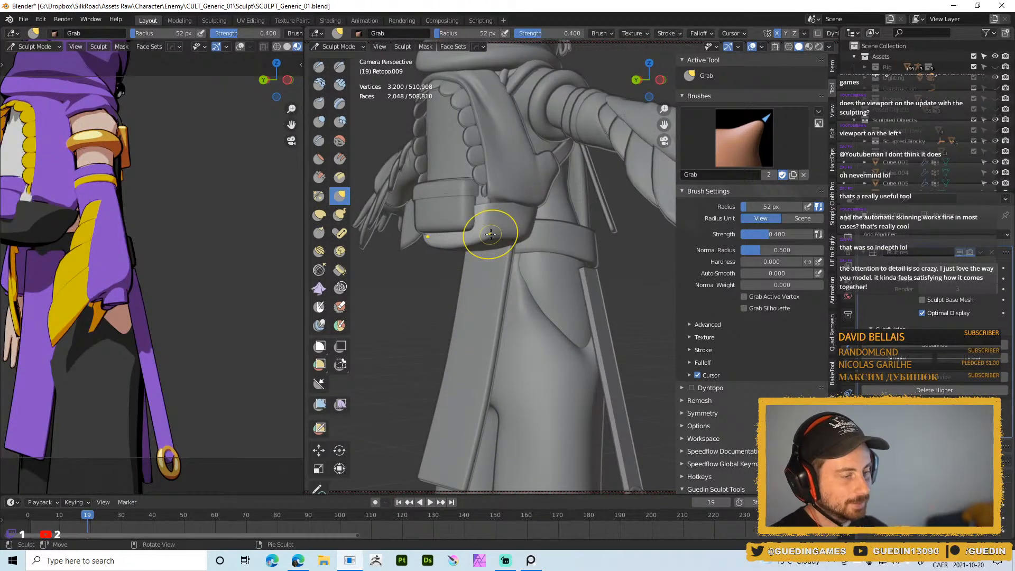
- Switch to the Draw brush and adjust it to a small radius of about 20 px for the edge beside the front pocket
right_click_drag(495, 233, 497, 177)
mouse_move(489, 212)
middle_mouse_down()
mouse_move(487, 231)
mouse_move(479, 227)
mouse_move(490, 222)
middle_mouse_up()
key("f")
left_click(465, 231)
key("f")
left_click(482, 221)
key("f")
left_click(479, 213)
key("f")
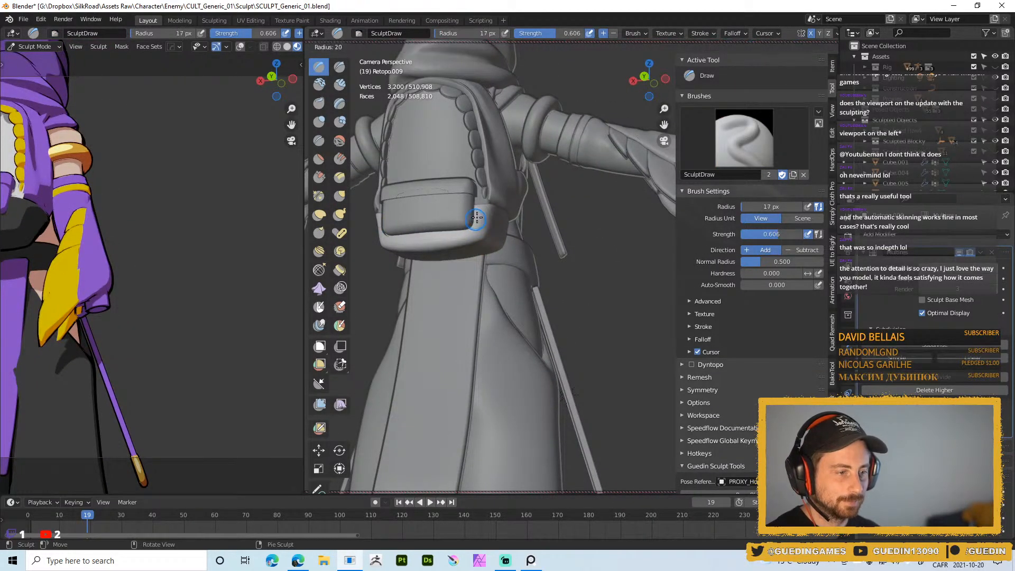
left_click(480, 217)
- Set the Draw brush radius to 34 px and build up volume on the underside of the bottom piece
mouse_move(458, 236)
middle_mouse_down()
mouse_move(497, 236)
mouse_move(473, 249)
mouse_move(496, 237)
middle_mouse_up()
key("f")
left_click(472, 249)
key("f")
left_click(505, 237)
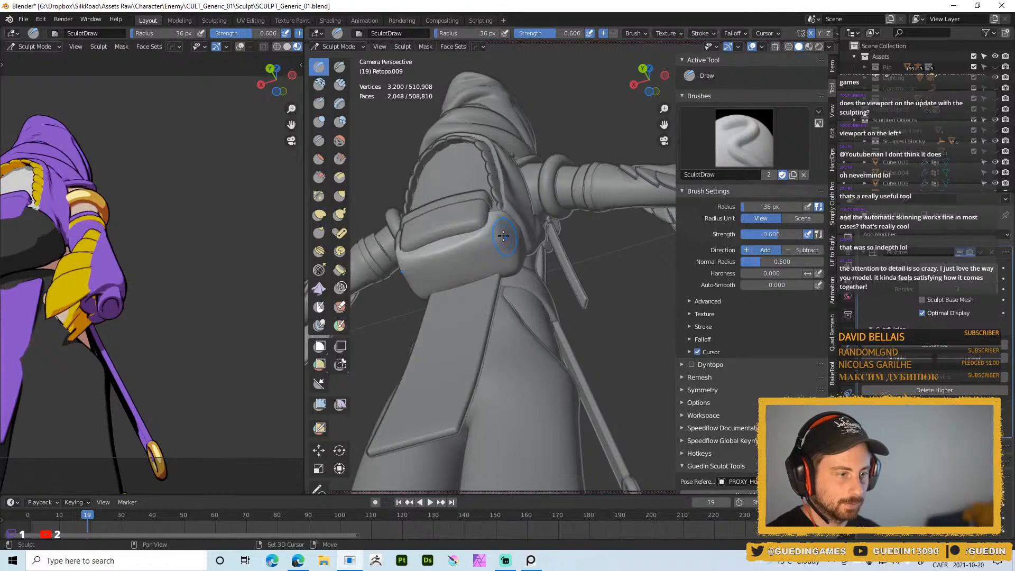
mouse_move(418, 273)
middle_mouse_down()
mouse_move(538, 227)
mouse_move(487, 252)
middle_mouse_up()
key("f")
left_click(486, 252)
left_click_drag(482, 253, 478, 253)
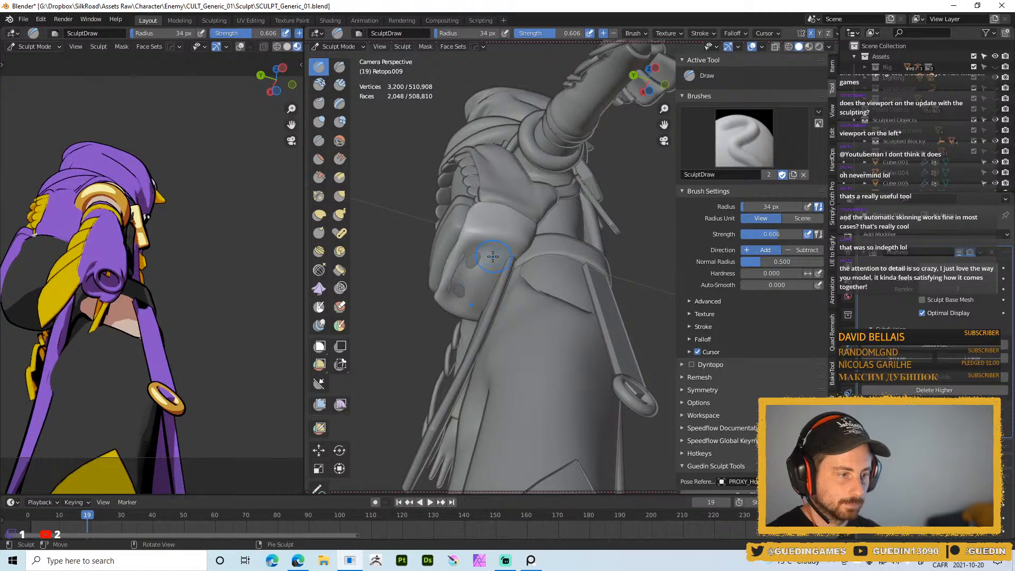
- Set the Draw brush radius to 12 px and carve a short crease into the side of the bottom piece
mouse_move(500, 196)
middle_mouse_down()
mouse_move(519, 229)
mouse_move(500, 214)
middle_mouse_up()
key("f")
left_click(507, 229)
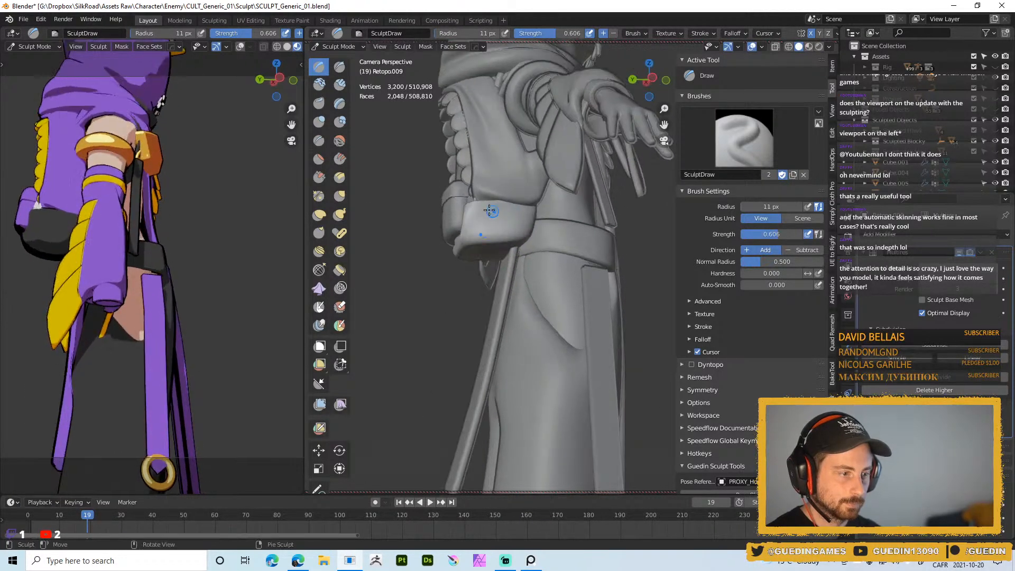
key("f")
left_click(485, 216)
left_click_drag(483, 215, 498, 217, "ctrl")
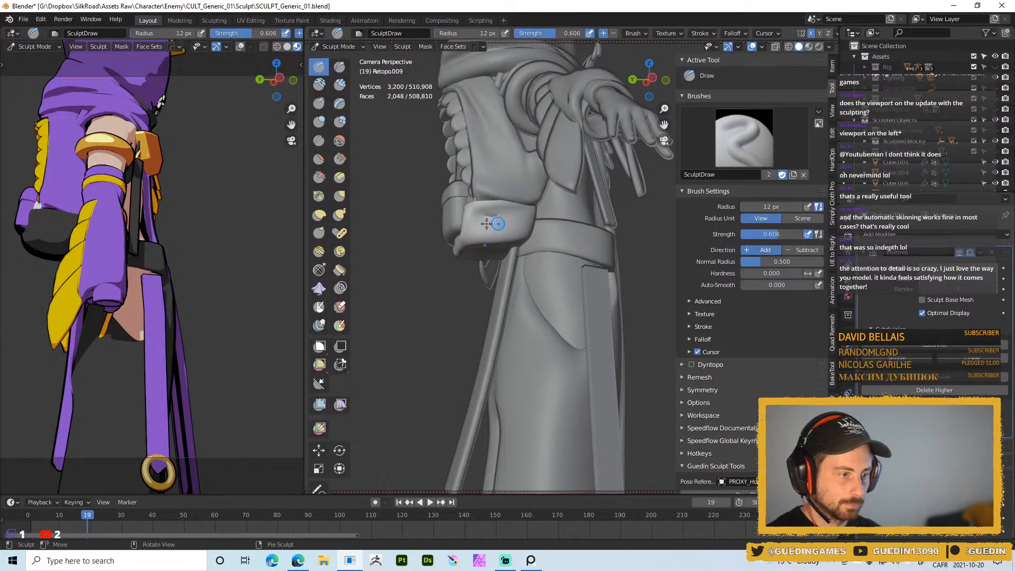
- Set the Draw brush radius to 18 px, build up the bottom piece's rear edge below the front pocket, and smooth it
mouse_move(545, 213)
middle_mouse_down()
mouse_move(482, 200)
mouse_move(399, 232)
middle_mouse_up()
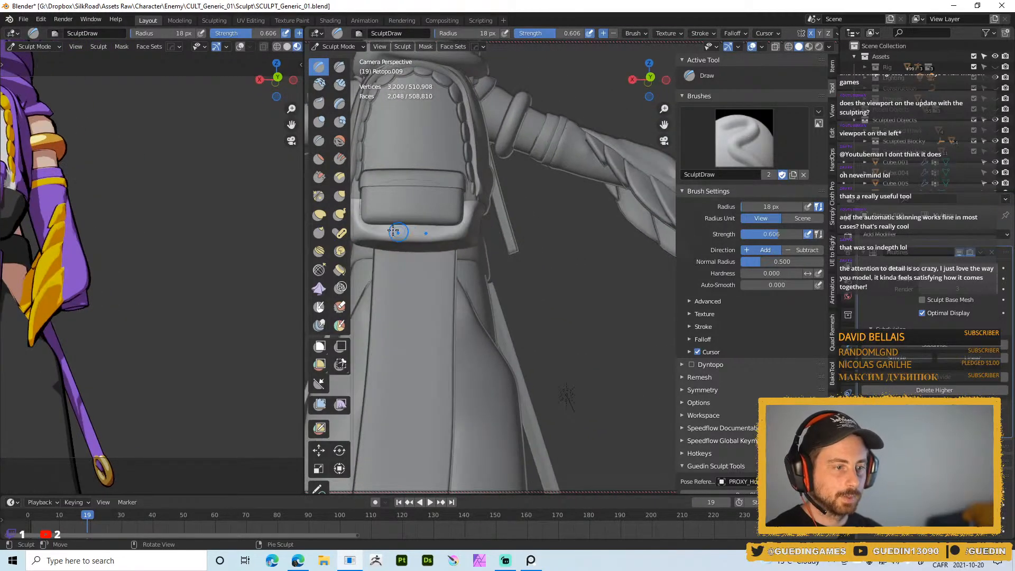
left_click_drag(408, 226, 470, 226)
left_click_drag(390, 228, 446, 227, "shift")
mouse_move(466, 219)
middle_mouse_down()
mouse_move(437, 217)
mouse_move(460, 231)
mouse_move(442, 231)
mouse_move(481, 226)
middle_mouse_up()
- Set the Draw brush radius to 21 px and build up the bottom piece beside the front pocket's lower corner
key("z")
left_click(398, 232)
key("z")
left_click(527, 229)
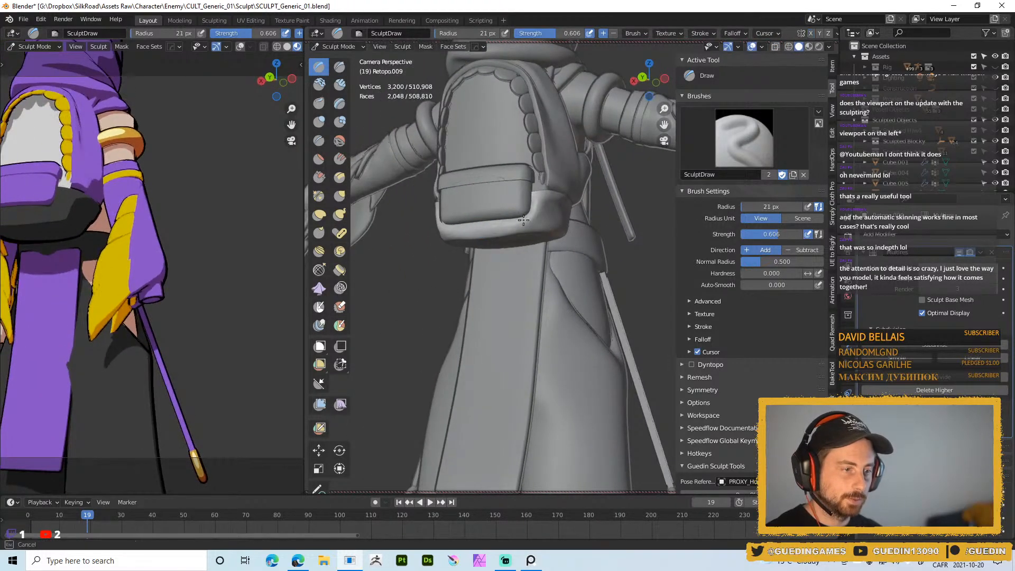
left_click_drag(519, 216, 527, 217)
- Sculpt the underside of the bottom piece with the Draw brush, using radii of 22 px and 35 px
middle_click_drag(407, 220, 483, 231)
key("f")
left_click(451, 218)
key("f")
left_click(468, 231)
left_click_drag(500, 227, 463, 246)
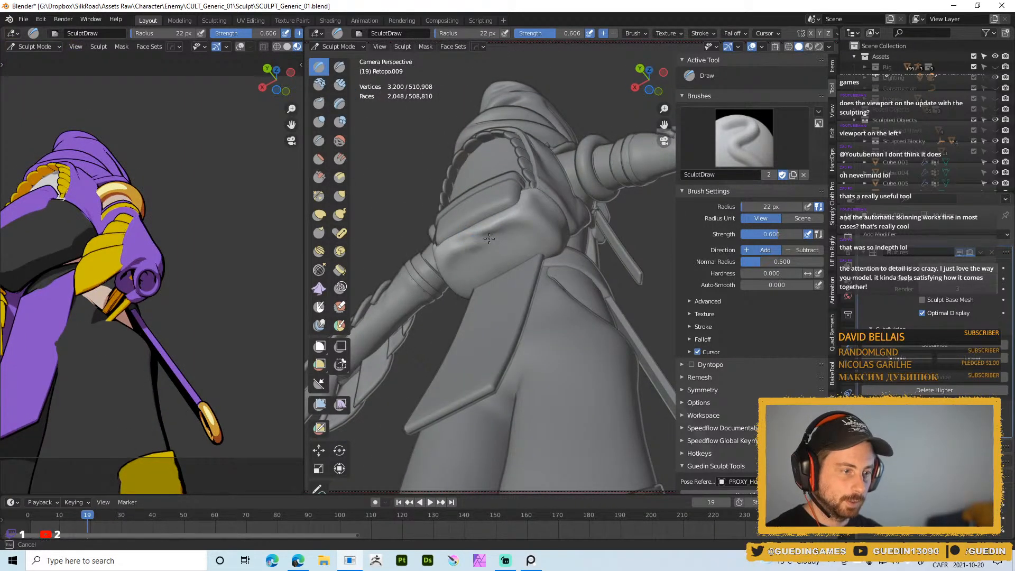
mouse_move(489, 244)
middle_mouse_down()
mouse_move(478, 221)
mouse_move(516, 225)
mouse_move(518, 237)
mouse_move(468, 252)
mouse_move(433, 234)
mouse_move(470, 259)
middle_mouse_up()
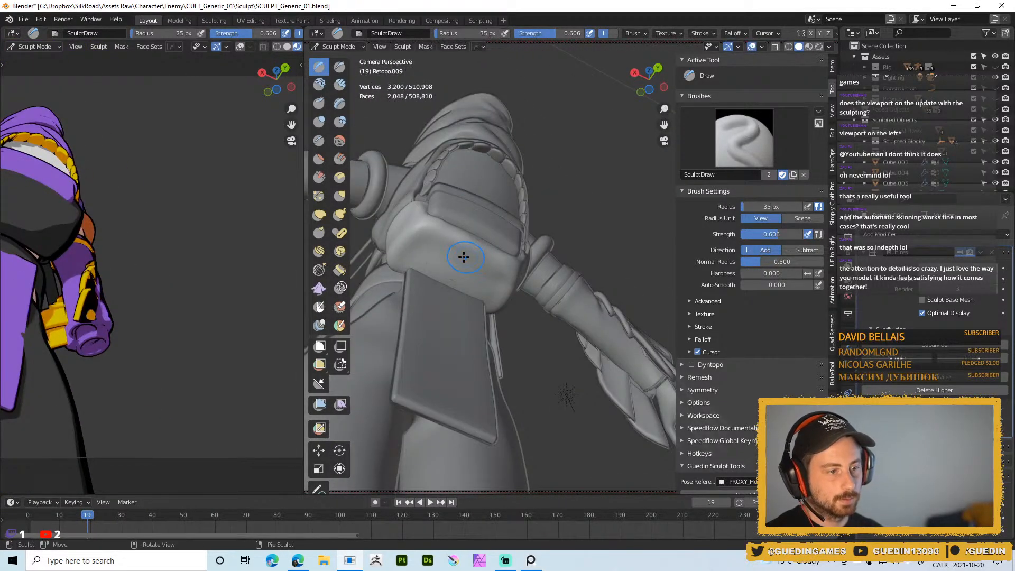
middle_click_drag(431, 276, 501, 256)
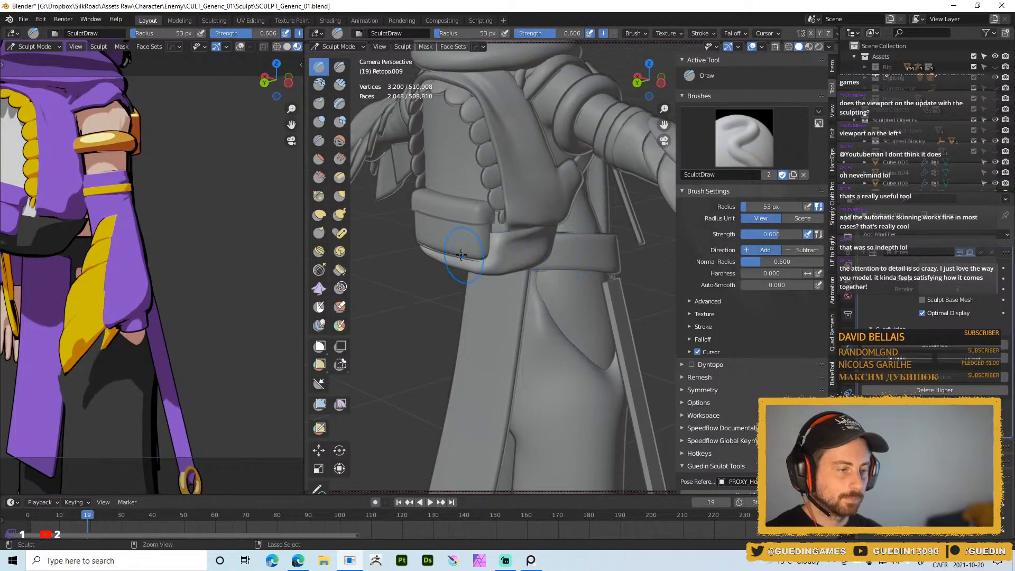
- Return to Object Mode and examine the backpack's silhouette from behind, at full-figure distance and close up
key("ctrl+Tab")
left_click(381, 273)
scroll(486, 185, "down", 4)
middle_click_drag(485, 185, 546, 226)
scroll(520, 179, "down", 3)
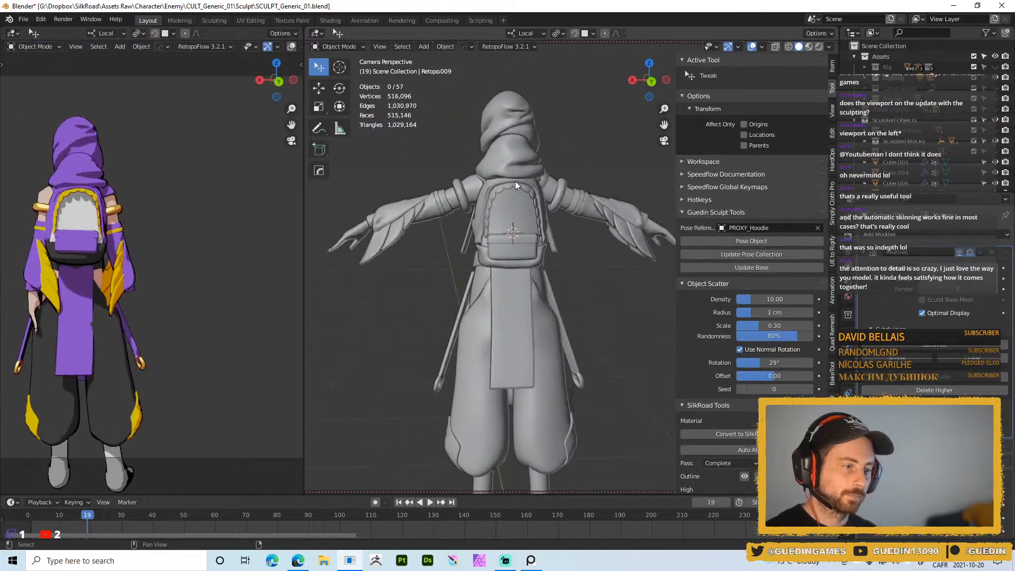
scroll(534, 192, "up", 5)
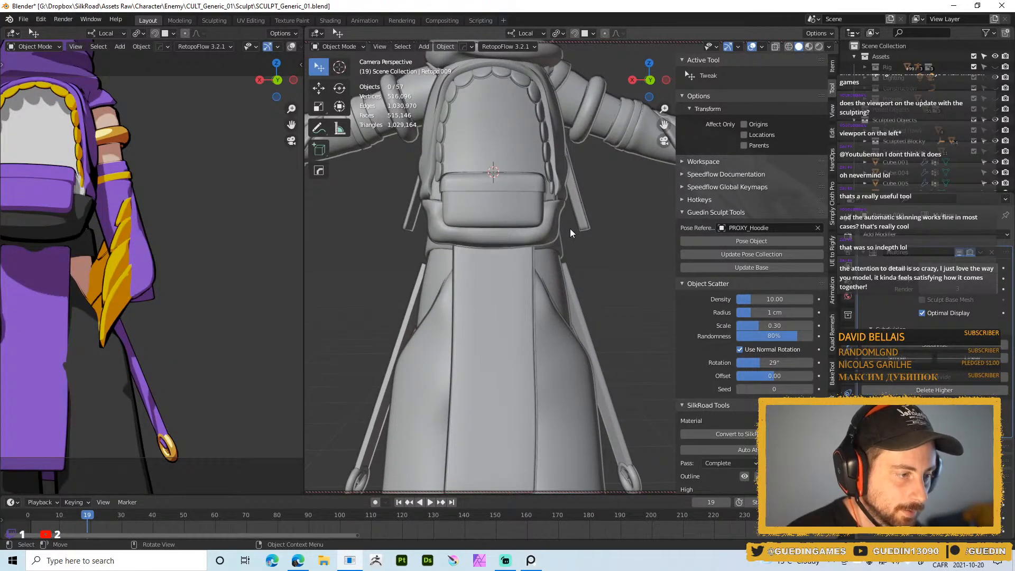
middle_click_drag(583, 205, 567, 201)
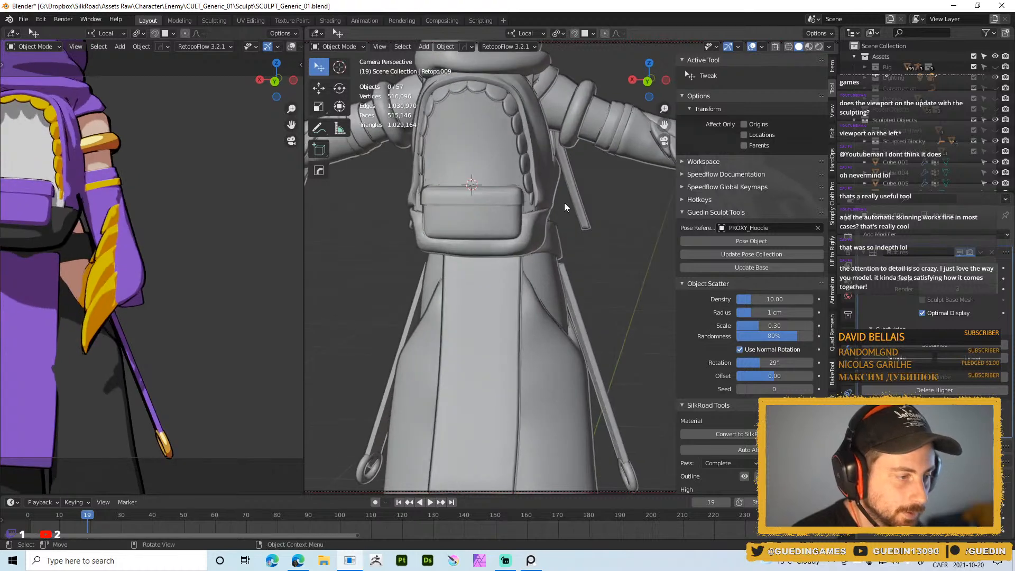
mouse_move(543, 239)
middle_mouse_down()
mouse_move(564, 207)
mouse_move(545, 178)
mouse_move(566, 164)
mouse_move(567, 132)
middle_mouse_up()
- Resume sculpting the bottom piece and pull its outer side edge into shape with the Grab brush
key("ctrl+Tab")
left_click(571, 289)
scroll(522, 194, "up", 3)
key("g")
key("f")
left_click(628, 156)
left_click_drag(567, 132, 568, 154)
middle_click_drag(567, 154, 585, 154)
left_click_drag(585, 155, 583, 149)
middle_click_drag(579, 136, 629, 146)
- Adjust the Grab brush radius to 83 px and 65 px, and smooth the bottom piece's side toward its lower corner
key("f")
left_click(551, 168)
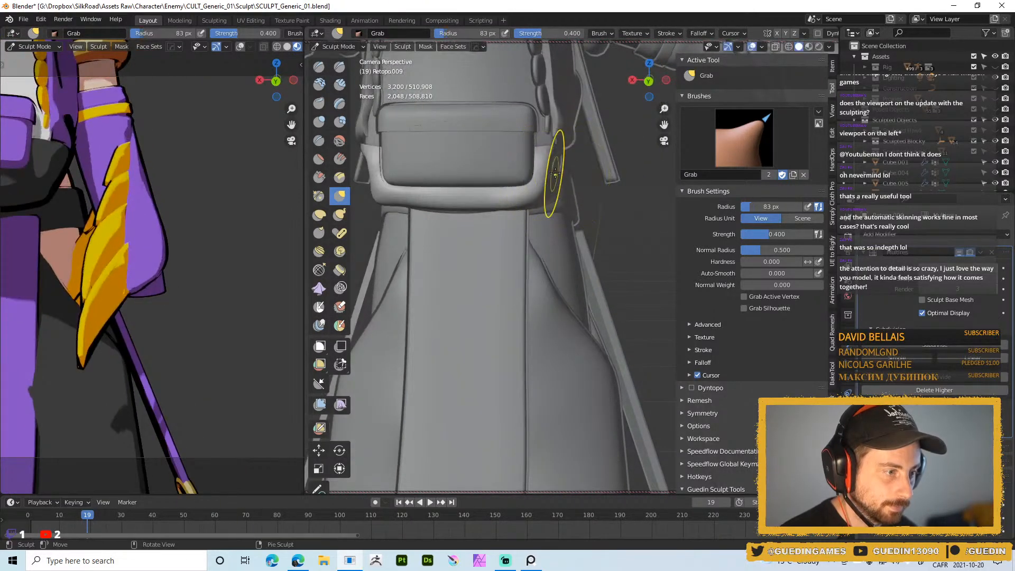
middle_click_drag(551, 167, 569, 166)
mouse_move(447, 165)
middle_mouse_down()
mouse_move(566, 169)
mouse_move(532, 161)
middle_mouse_up()
key("f")
left_click(538, 165)
left_click_drag(539, 166, 537, 199, "shift")
middle_click_drag(576, 197, 578, 200)
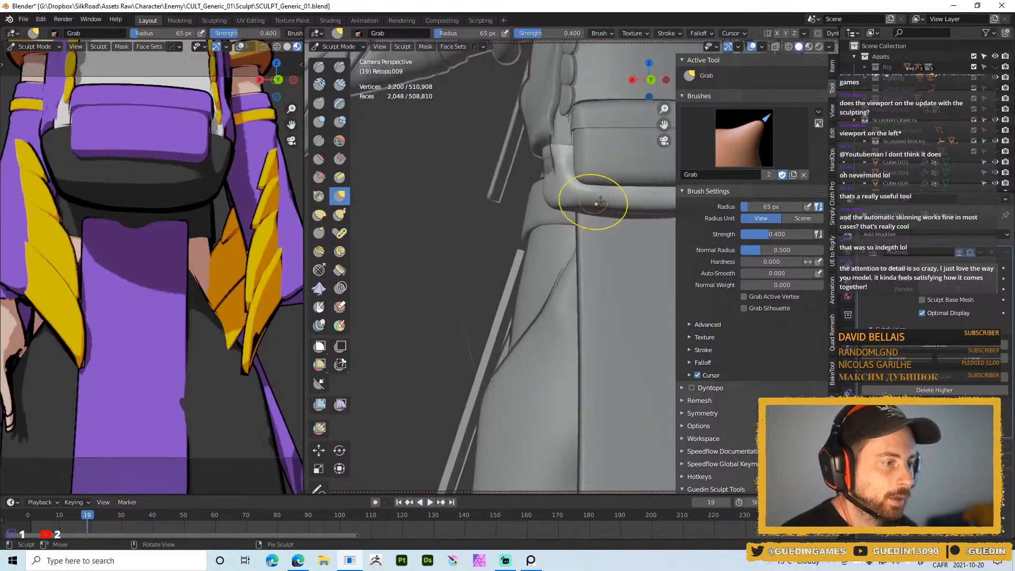
- Refine the bottom piece's side edge beside the front pocket with small Grab strokes at radii of 43 px and 47 px
key("ctrl+Tab")
scroll(577, 163, "down", 4)
mouse_move(588, 165)
middle_mouse_down()
mouse_move(584, 140)
mouse_move(536, 196)
mouse_move(577, 215)
mouse_move(596, 189)
middle_mouse_up()
key("ctrl+Tab")
scroll(576, 169, "up", 4)
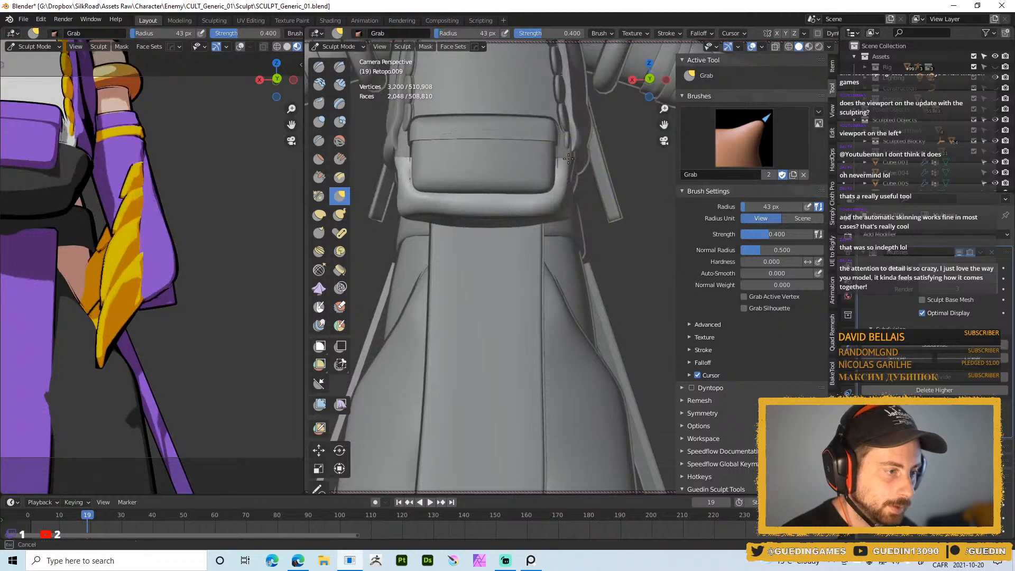
left_click(567, 158)
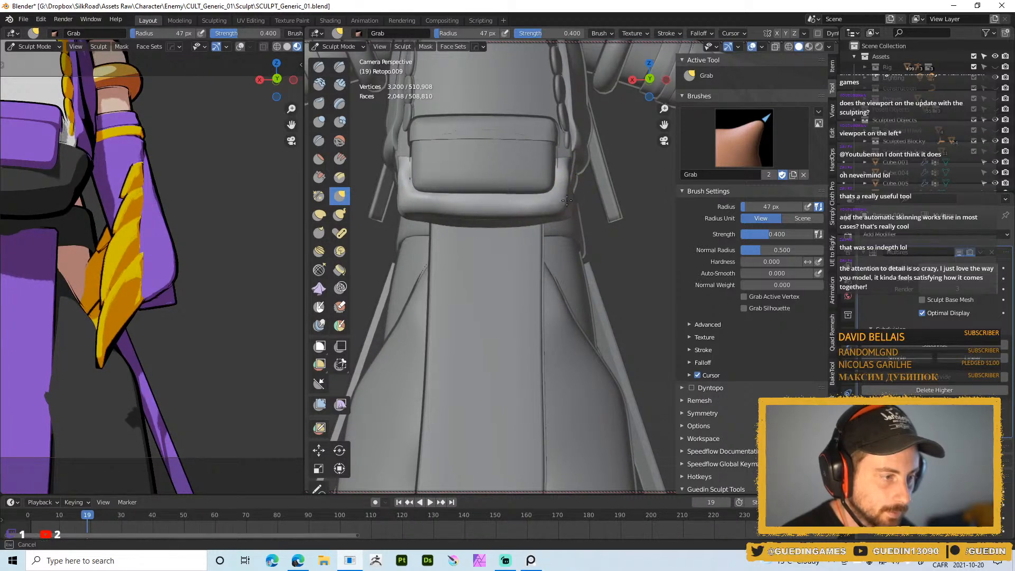
key("f")
left_click_drag(568, 169, 570, 171)
key("f")
left_click(604, 171)
mouse_move(584, 178)
middle_mouse_down()
mouse_move(511, 160)
mouse_move(600, 208)
middle_mouse_up()
left_click_drag(597, 167, 563, 185)
- Leave the bottom piece, select the backpack's main outer body, and enter Sculpt Mode on it
key("ctrl+Tab")
middle_click_drag(570, 184, 564, 109, "ctrl")
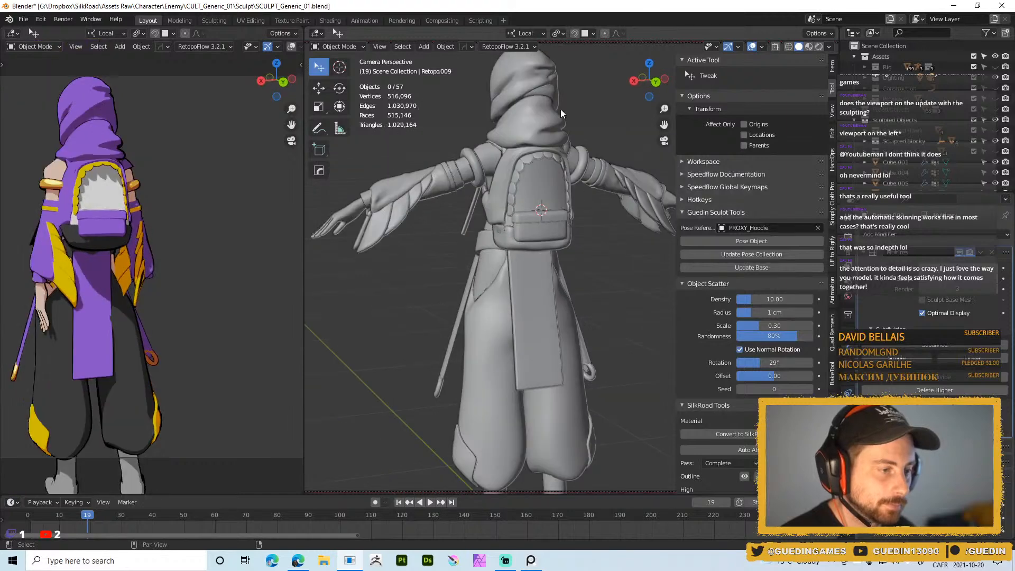
scroll(516, 202, "up", 2)
middle_click_drag(516, 202, 500, 224)
left_click(512, 179)
mouse_move(392, 222)
middle_mouse_down()
mouse_move(443, 201)
mouse_move(478, 213)
middle_mouse_up()
left_click(460, 221)
left_click(459, 197)
key("ctrl+Tab")
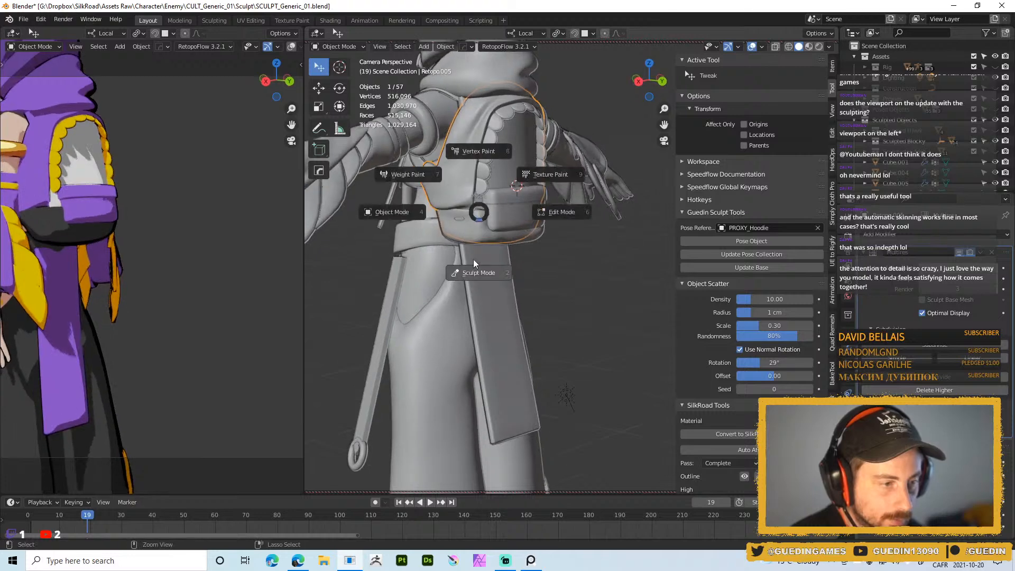
left_click(476, 280)
- Pull the lower side edge of the backpack's main body toward the bottom piece, adjusting the Grab brush radius to 40 px
left_click_drag(459, 225, 463, 221)
key("f")
left_click(485, 206)
middle_click_drag(466, 209, 503, 213)
key("f")
left_click(493, 201)
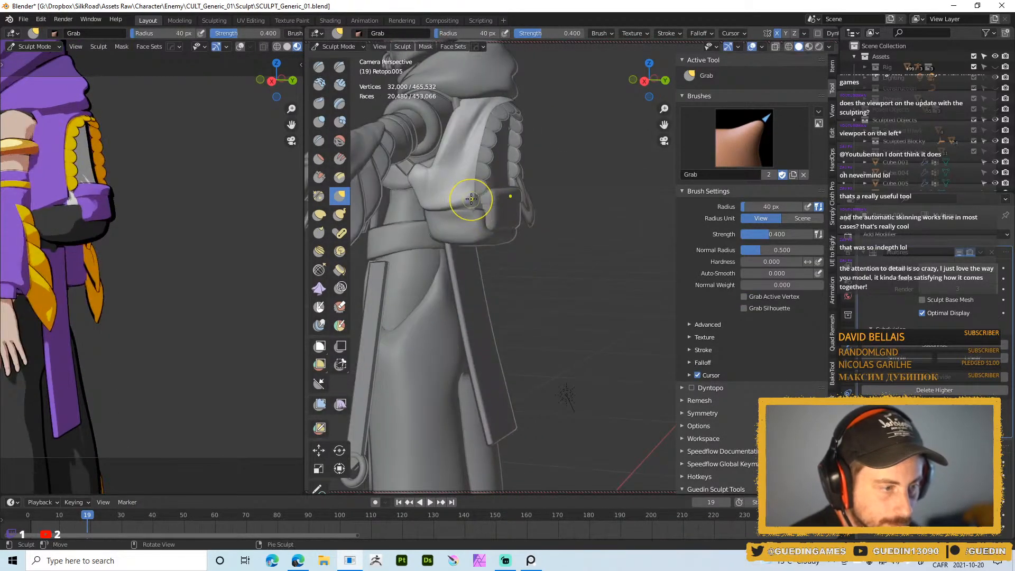
- Refine the main body's lower side seam with the Grab brush, adjusting its radius to 54 px, and return to Object Mode
key("f")
left_click(466, 202)
left_click_drag(461, 203, 457, 204)
key("f")
left_click(456, 203)
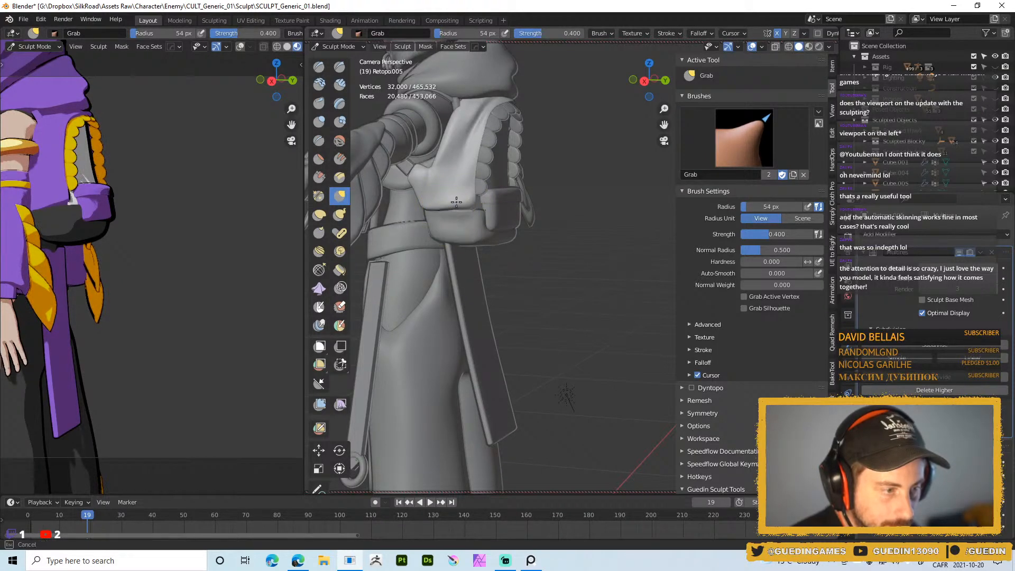
mouse_move(452, 203)
middle_mouse_down()
mouse_move(454, 215)
mouse_move(517, 224)
middle_mouse_up()
key("f")
key("ctrl+Tab")
left_click(416, 224)
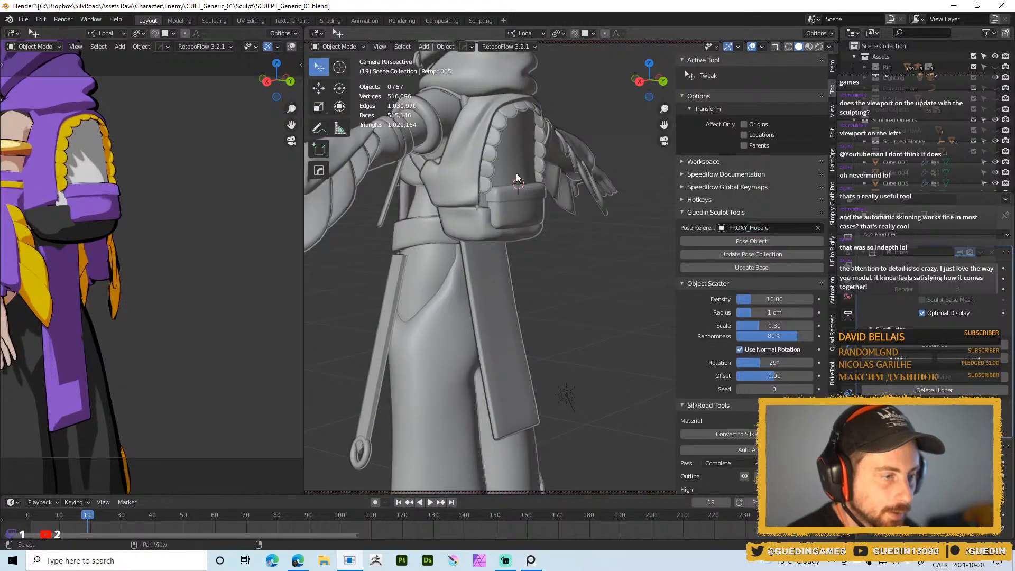
- Inspect how the backpack's parts fit together from behind and from the side
scroll(503, 147, "down", 1)
middle_click_drag(496, 132, 442, 206)
left_click(529, 171)
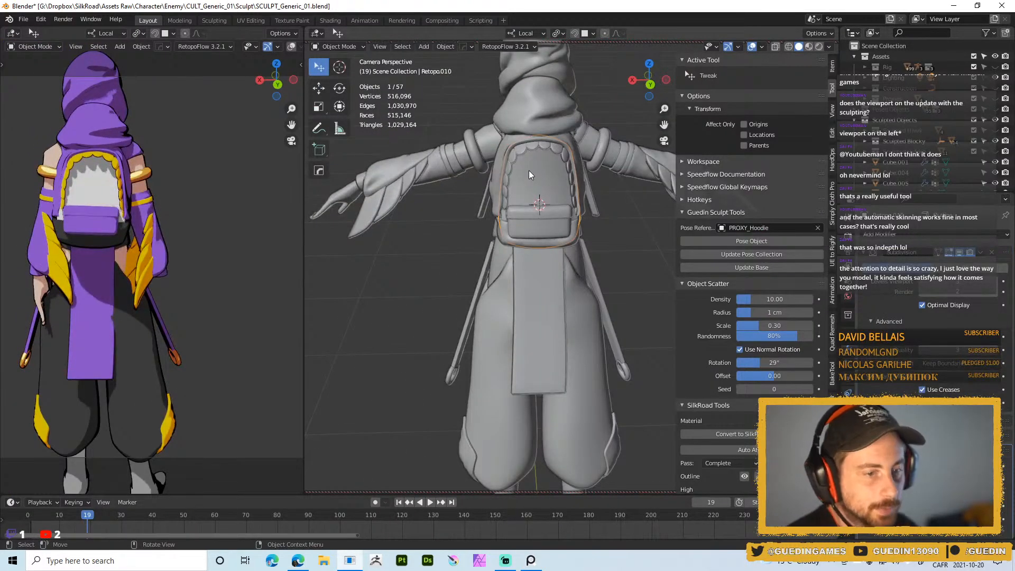
middle_click_drag(439, 154, 553, 276)
key("ctrl+z")
scroll(548, 268, "up", 3)
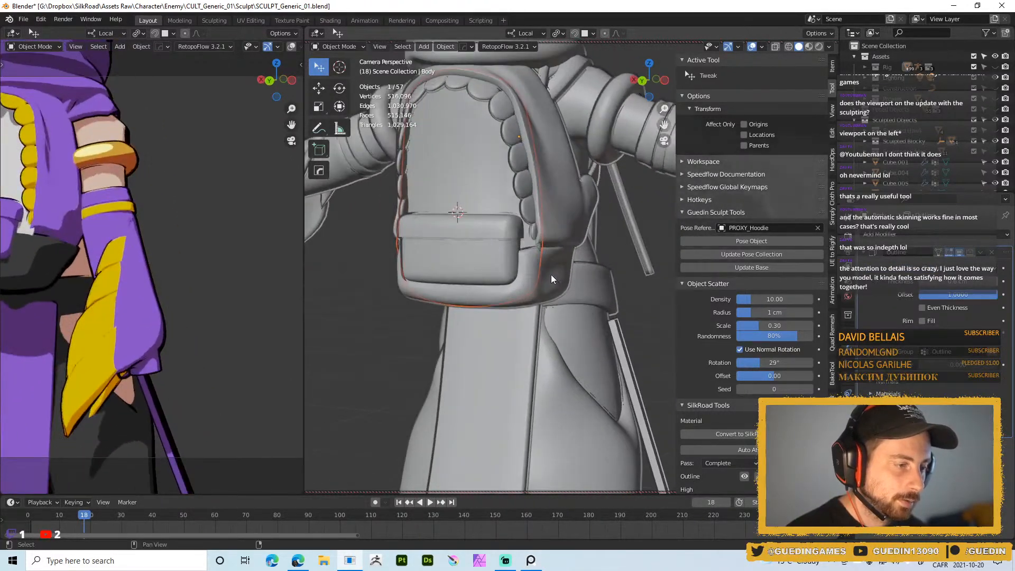
scroll(553, 276, "down", 2)
middle_click_drag(519, 246, 566, 194)
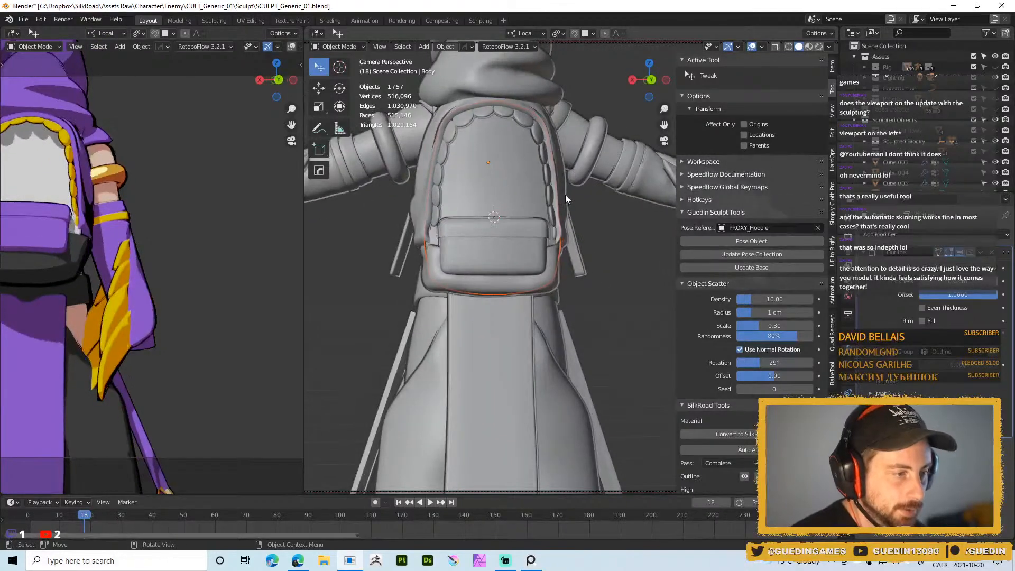
- Make the backpack's inner panel single-user for object and object data, and apply its Subdivision modifier
left_click(525, 195)
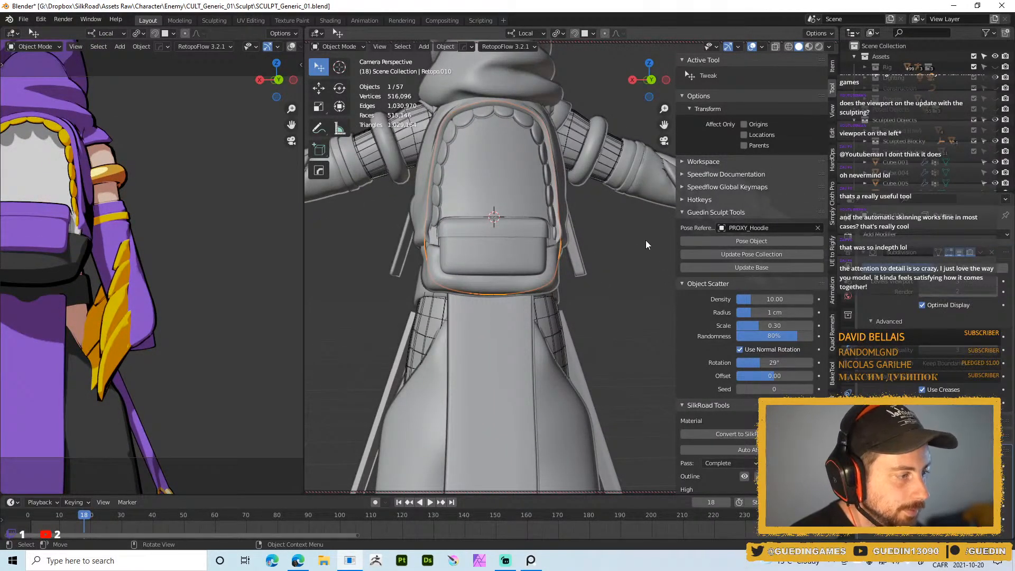
left_click(555, 317)
key("shift+w")
left_click(552, 211)
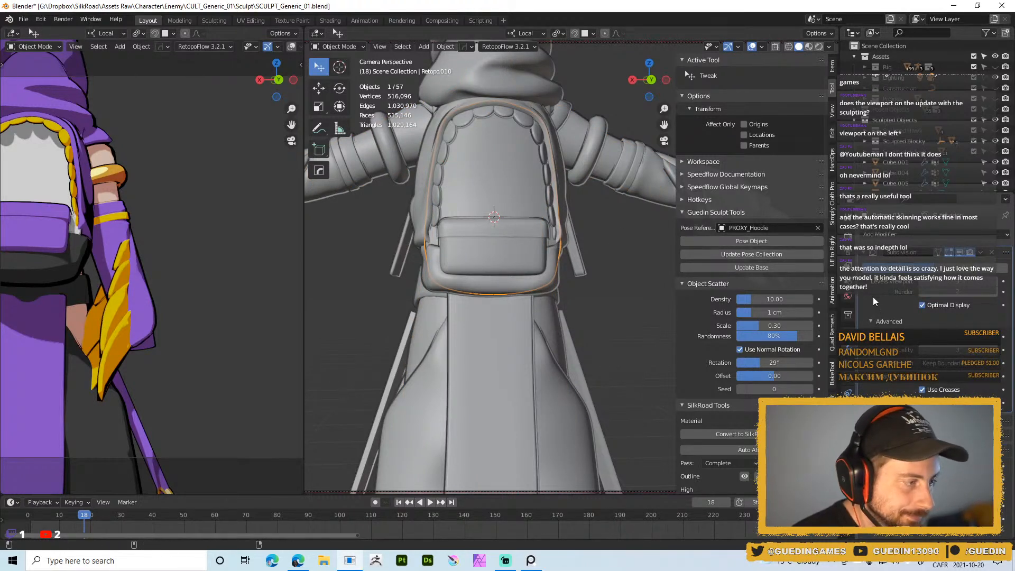
key("u")
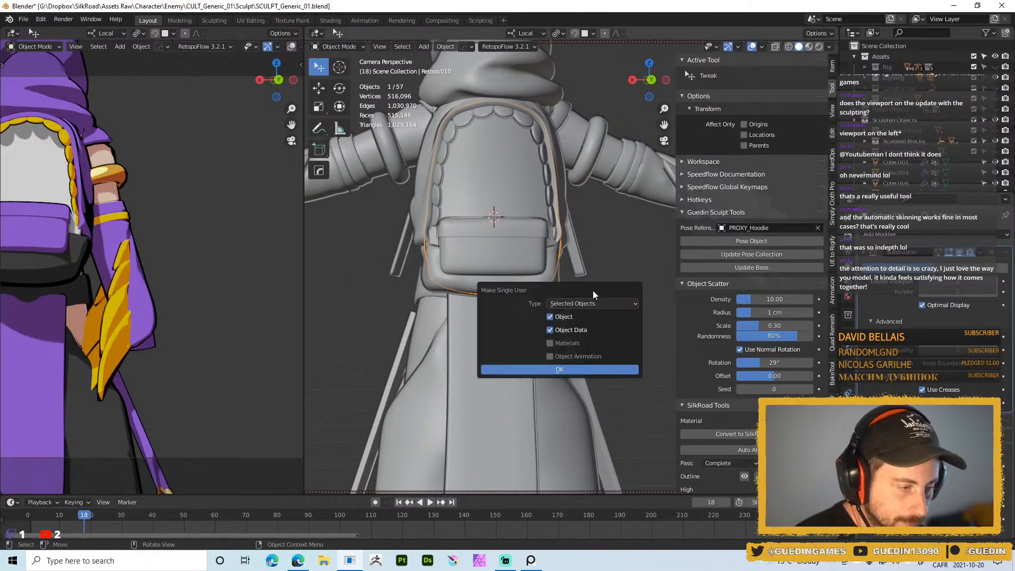
left_click(580, 365)
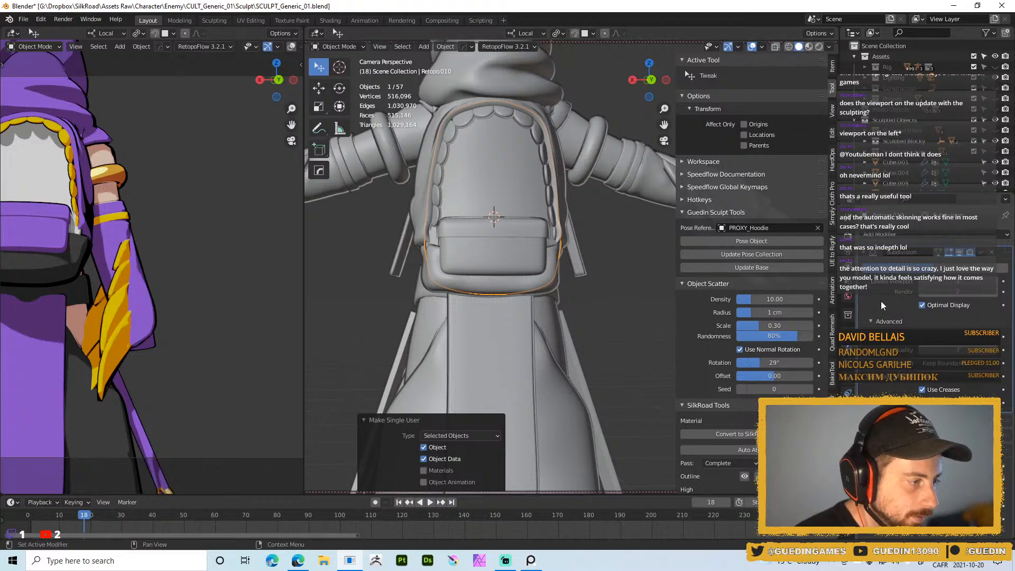
key("ctrl+a")
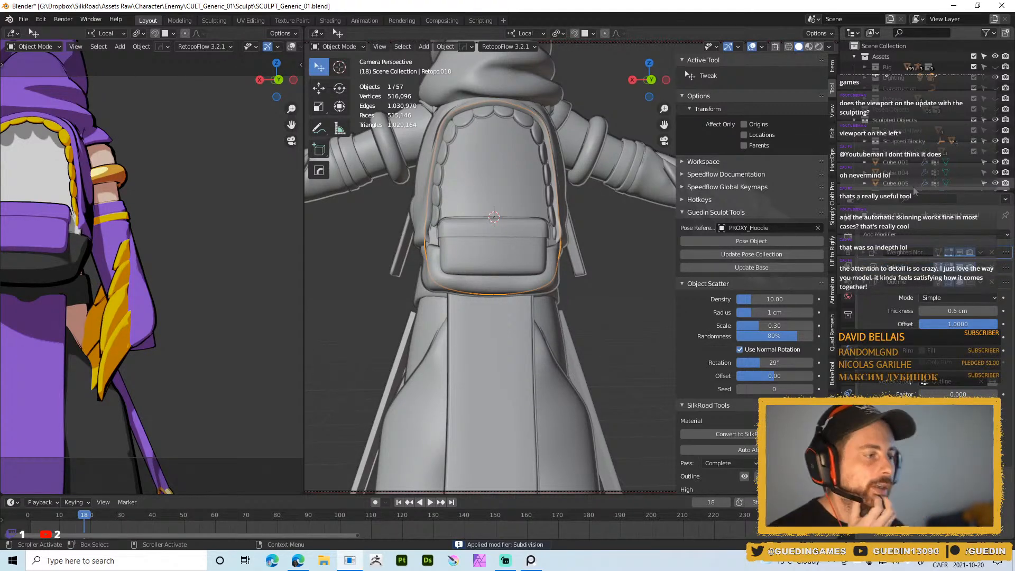
- Enter Sculpt Mode on the inner panel and pull its edge beside the front pocket with a 45 px Grab brush
middle_click_drag(470, 211, 518, 170)
key("ctrl+Tab")
mouse_move(530, 204)
middle_mouse_down()
mouse_move(478, 203)
mouse_move(537, 204)
mouse_move(562, 191)
middle_mouse_up()
key("f")
left_click(481, 204)
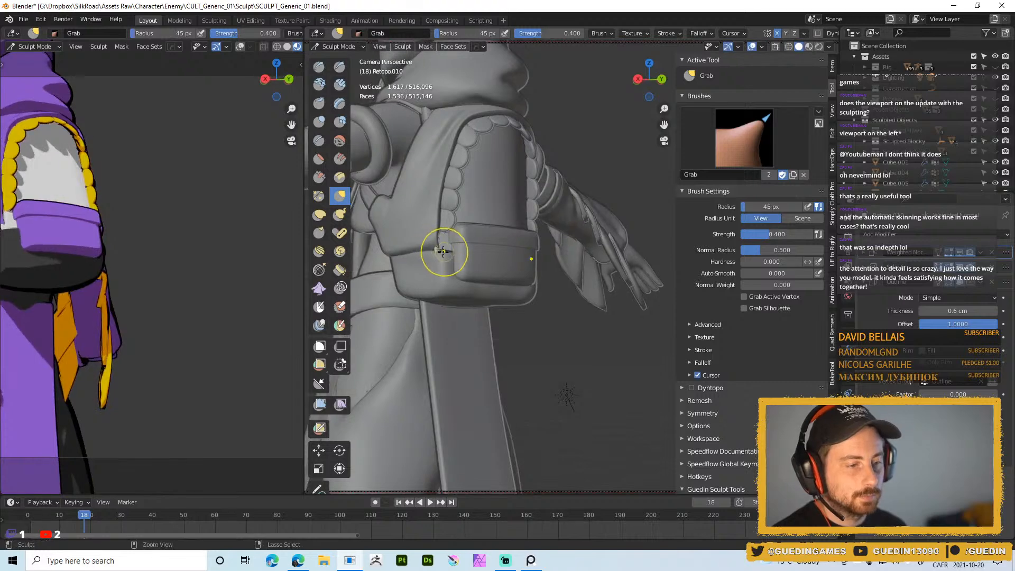
left_click_drag(454, 253, 441, 249)
right_click_drag(442, 248, 453, 212)
- Readjust the Grab brush size and move the inner panel's lower side edge in behind the scalloped trim
key("f")
left_click(440, 228)
middle_click_drag(460, 265, 436, 268)
key("f")
left_click(442, 241)
left_click_drag(442, 249, 434, 236)
- Switch to the Draw brush at 37 px radius and sculpt the inner panel beside the front pocket's upper corner
middle_click_drag(438, 253, 513, 170)
scroll(572, 228, "up", 3)
middle_click_drag(572, 227, 539, 205)
key("f")
left_click(545, 206)
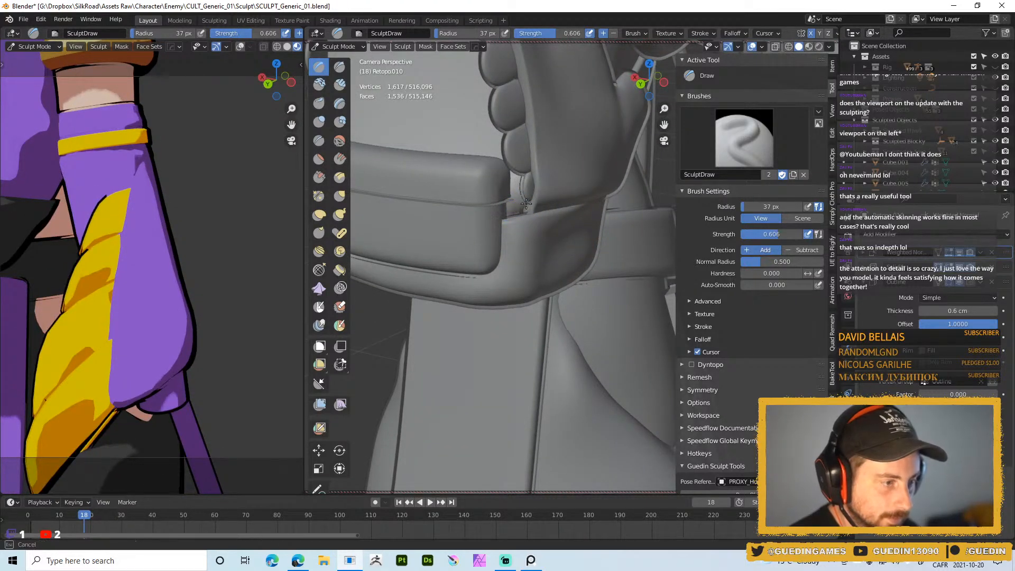
scroll(569, 220, "down", 3)
middle_click_drag(526, 200, 551, 227)
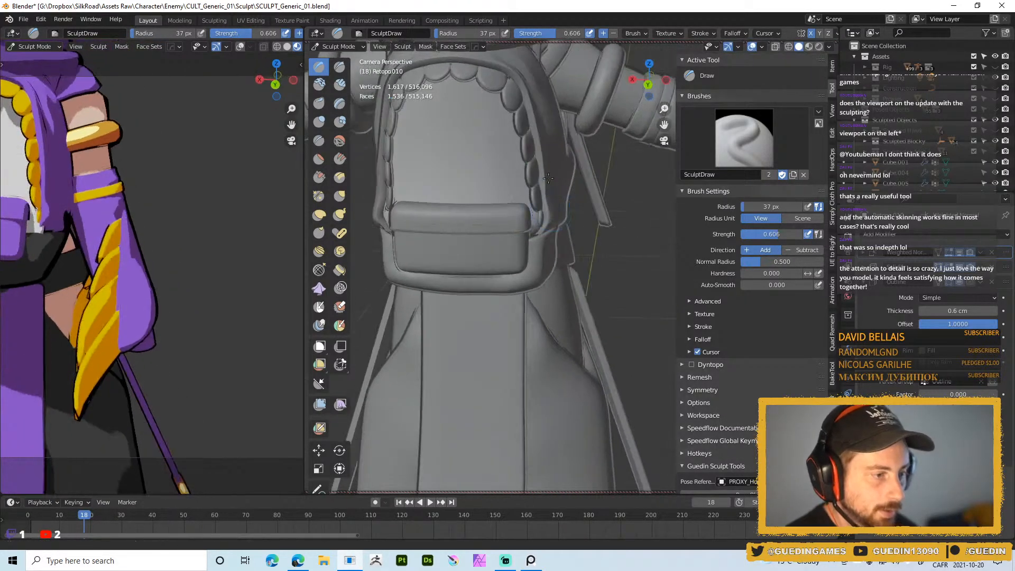
scroll(561, 233, "down", 1)
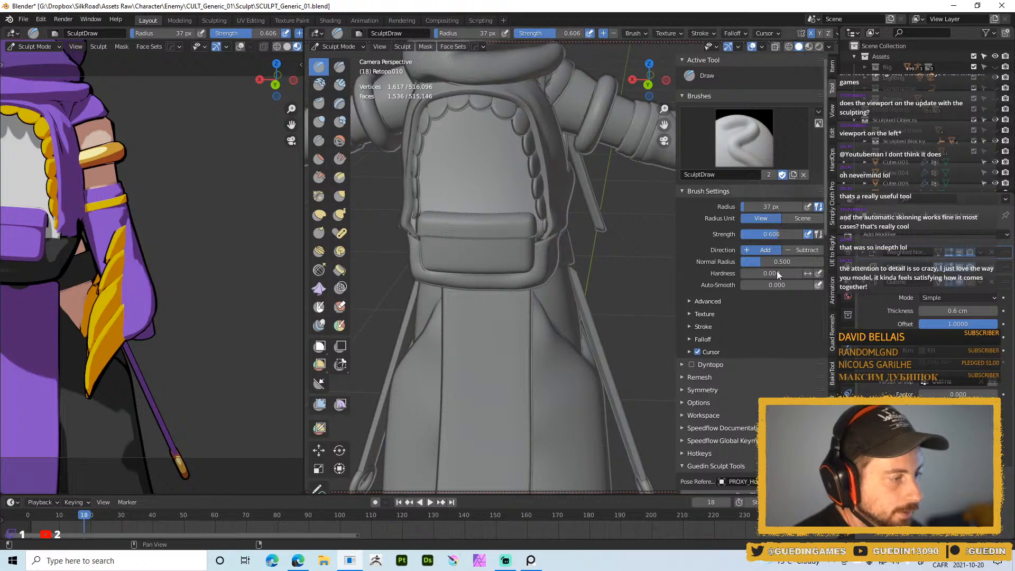
middle_click_drag(519, 253, 532, 247)
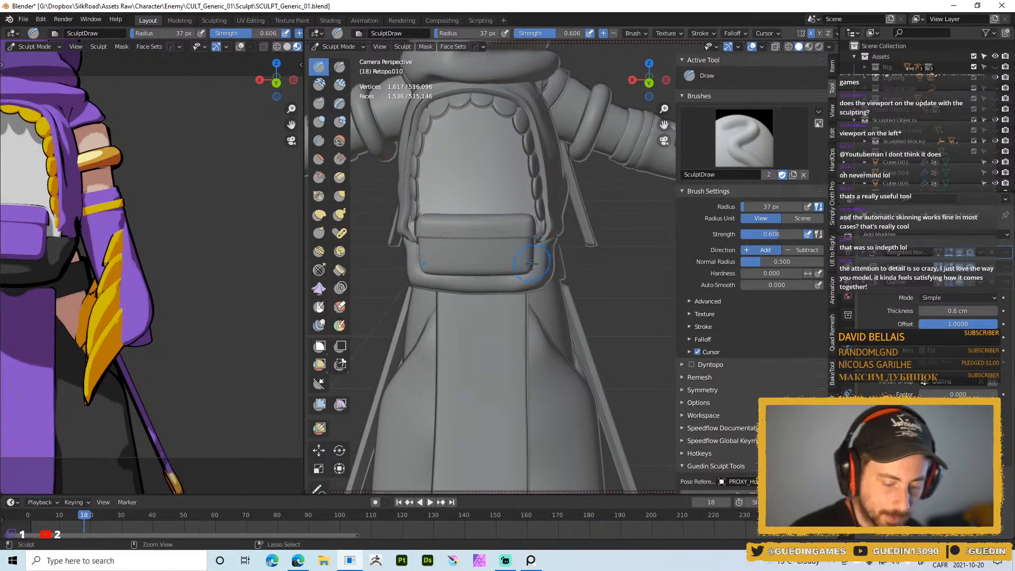
- Add a Multires modifier to the inner panel, unsubdivide it down to the base mesh, and set its level to 3
key("ctrl+0")
left_click(936, 379)
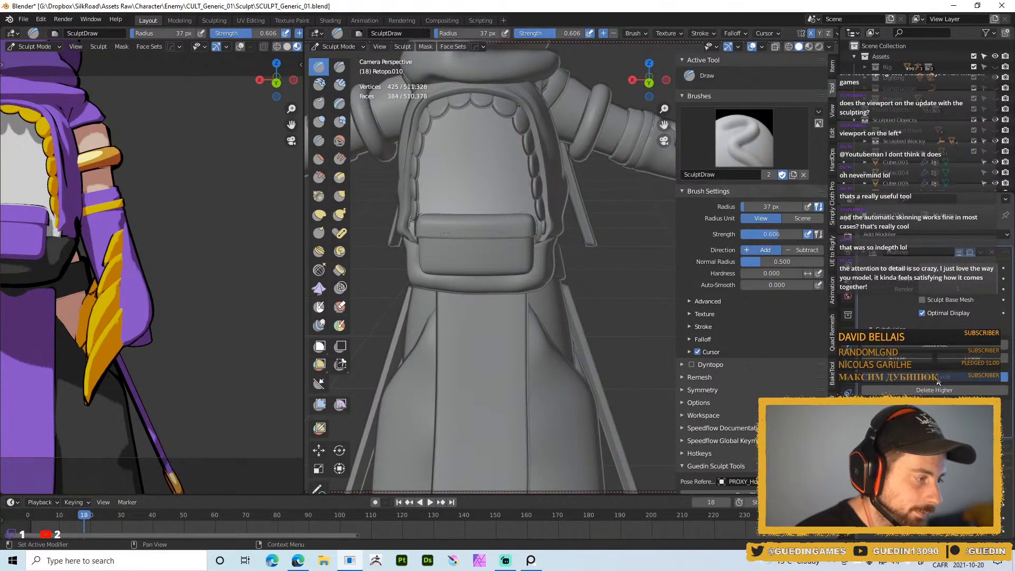
left_click(940, 381)
middle_click_drag(608, 317, 632, 327)
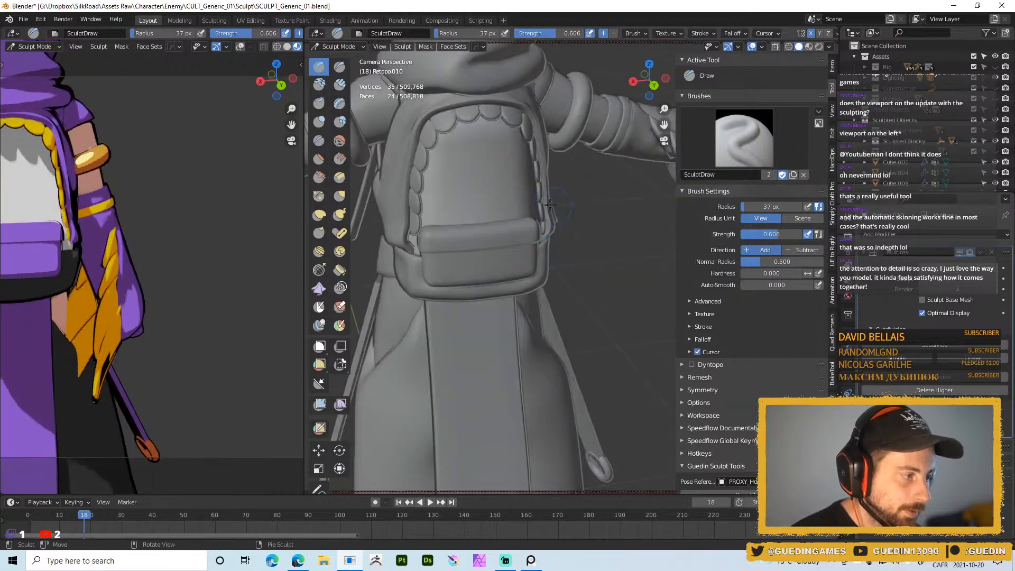
key("ctrl+3")
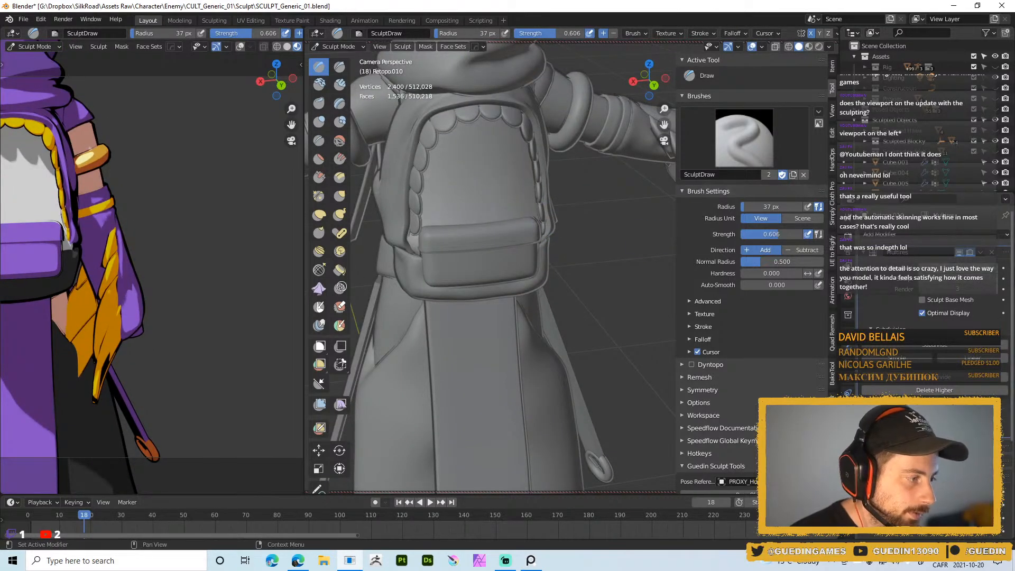
- Reduce the Draw brush to about 27 px and build up a horizontal fold on the inner panel just above the front pocket
mouse_move(453, 198)
middle_mouse_down()
mouse_move(446, 210)
mouse_move(448, 146)
middle_mouse_up()
key("f")
left_click(442, 210)
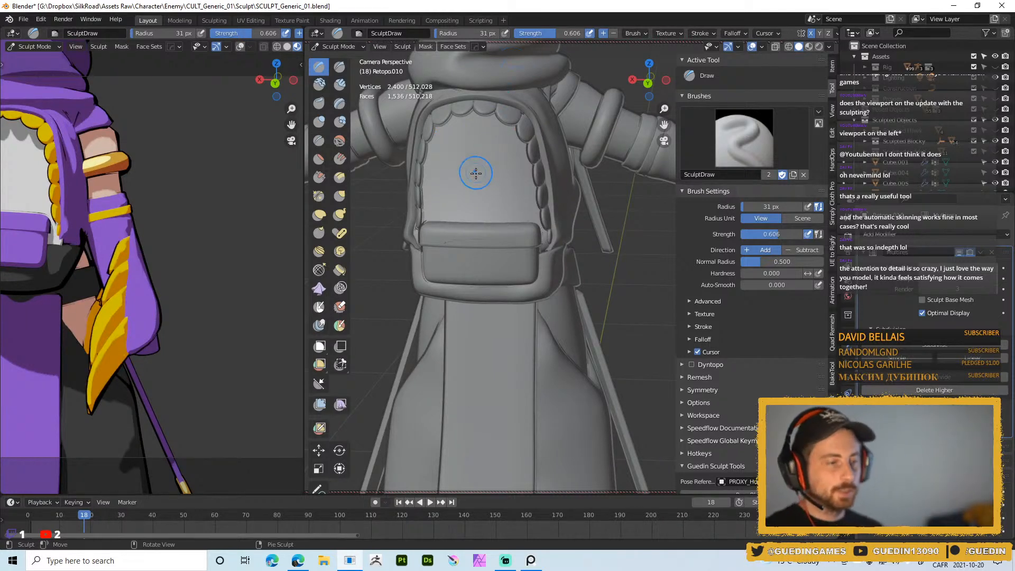
middle_click_drag(462, 210, 447, 213)
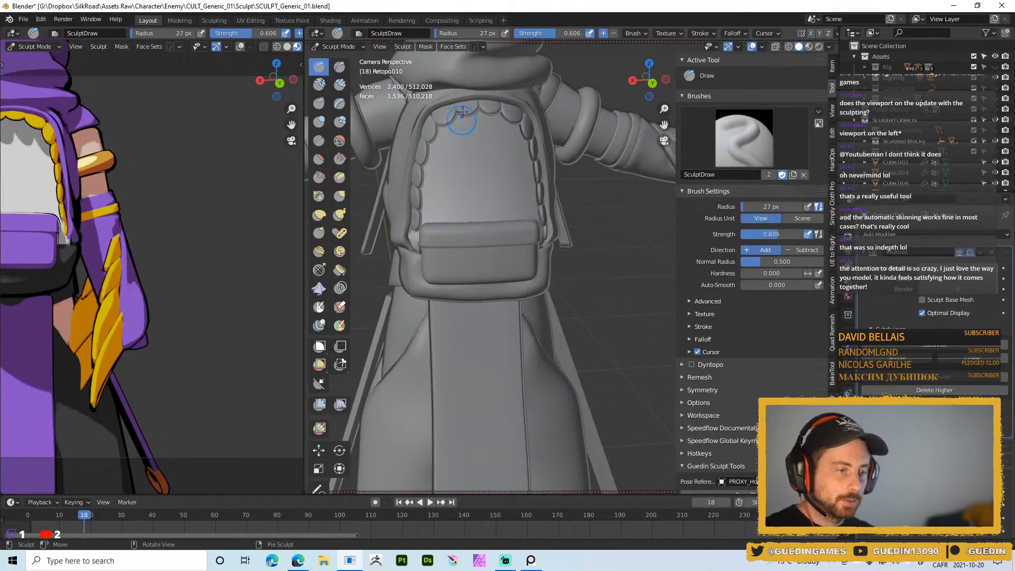
mouse_move(462, 139)
middle_mouse_down()
mouse_move(444, 140)
mouse_move(452, 210)
mouse_move(442, 220)
middle_mouse_up()
mouse_move(498, 214)
left_mouse_down()
mouse_move(521, 201)
mouse_move(503, 209)
mouse_move(521, 220)
mouse_move(446, 208)
mouse_move(438, 218)
left_mouse_up()
- Enlarge the Draw brush to 44 px and sculpt the inner panel's side area above the front pocket
key("bracketright")
key("bracketright")
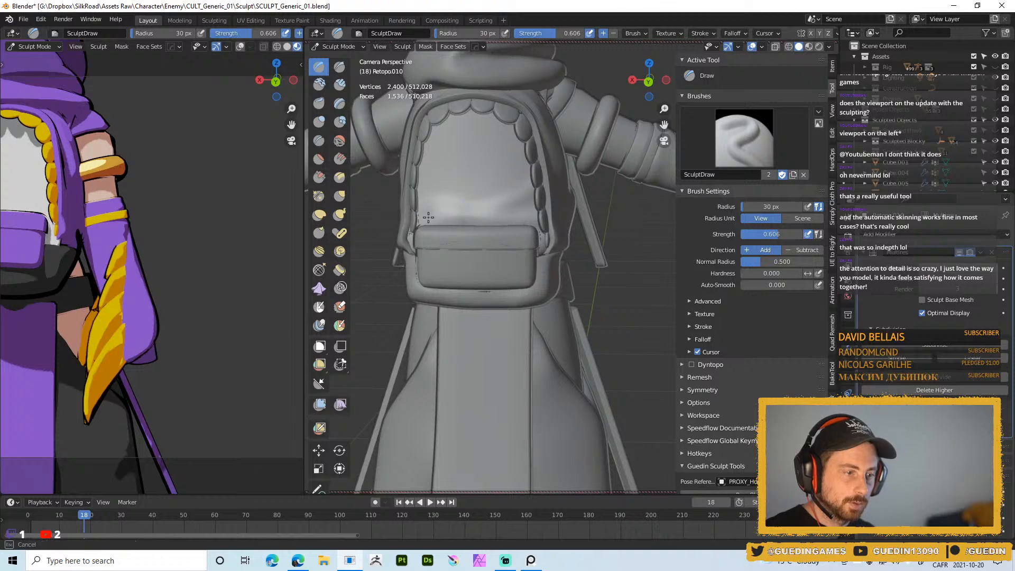
key("bracketright")
key("bracketright")
key("bracketright")
key("bracketright")
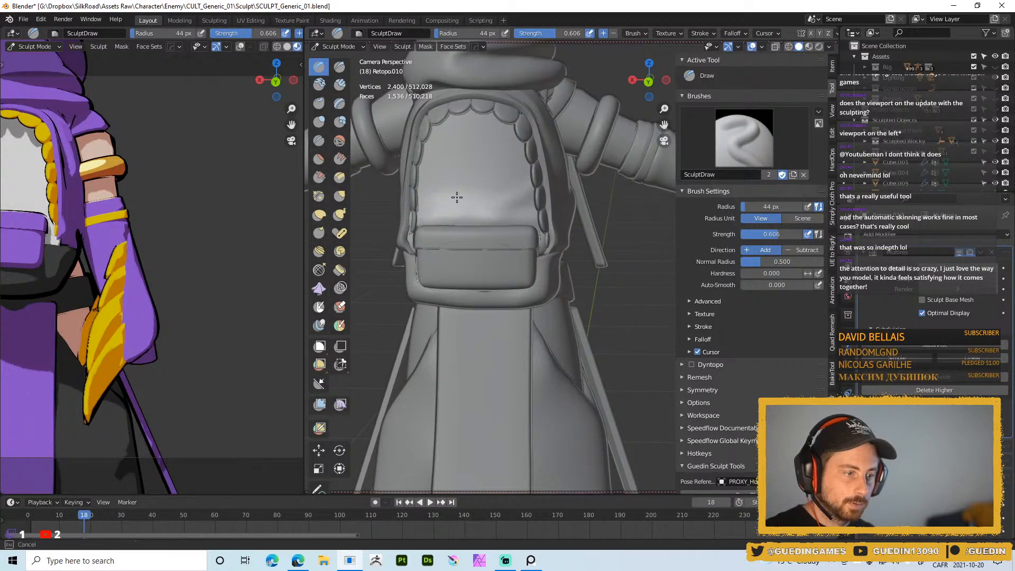
middle_click_drag(494, 189, 471, 214)
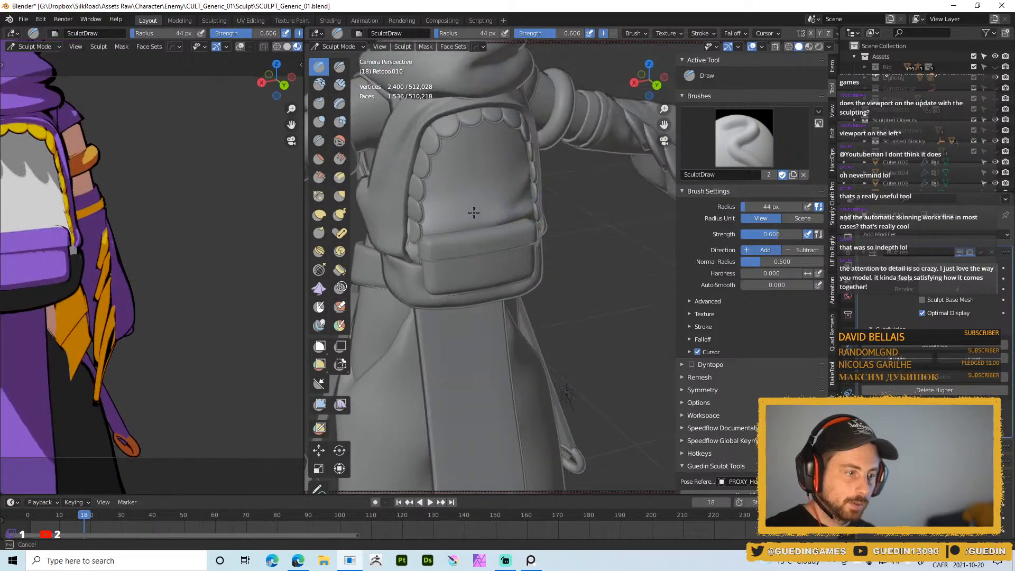
left_click_drag(520, 187, 527, 196)
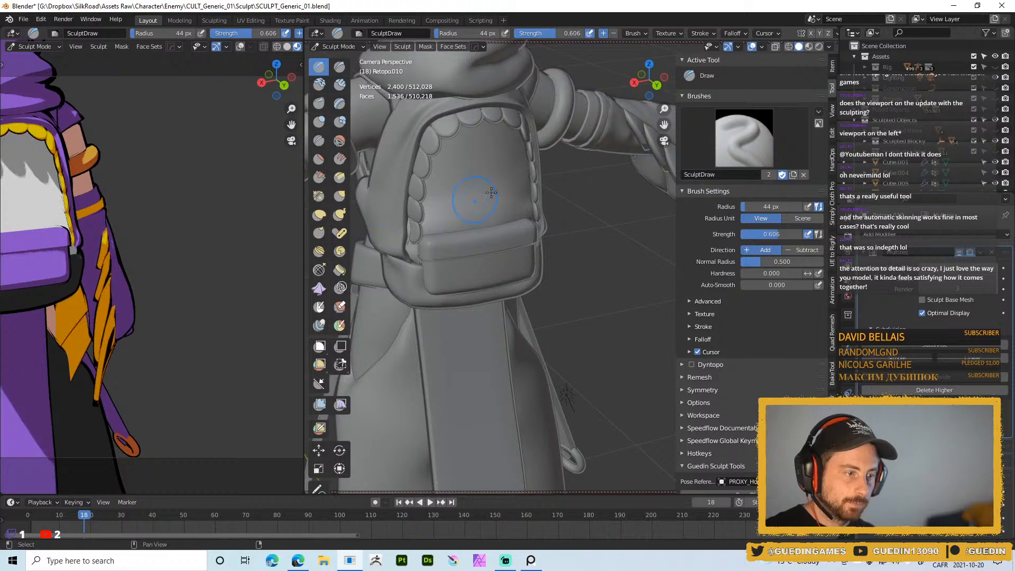
- Sculpt the inner panel near the scalloped trim with the Draw brush at 29 px, then widen the brush to 53 px
middle_click_drag(449, 222, 476, 226)
key("f")
left_click(435, 195)
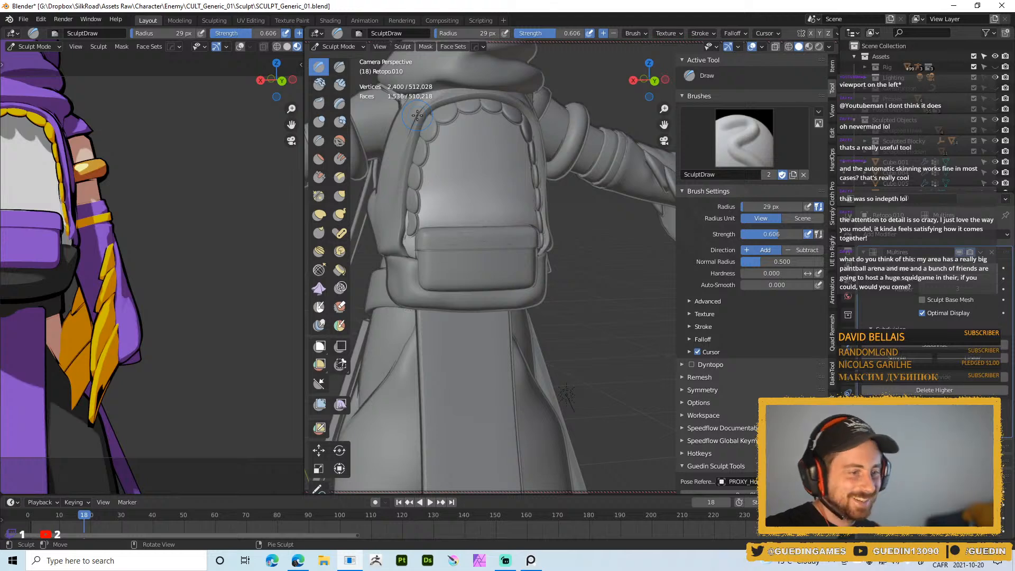
middle_click_drag(419, 208, 400, 205)
key("f")
left_click(426, 194)
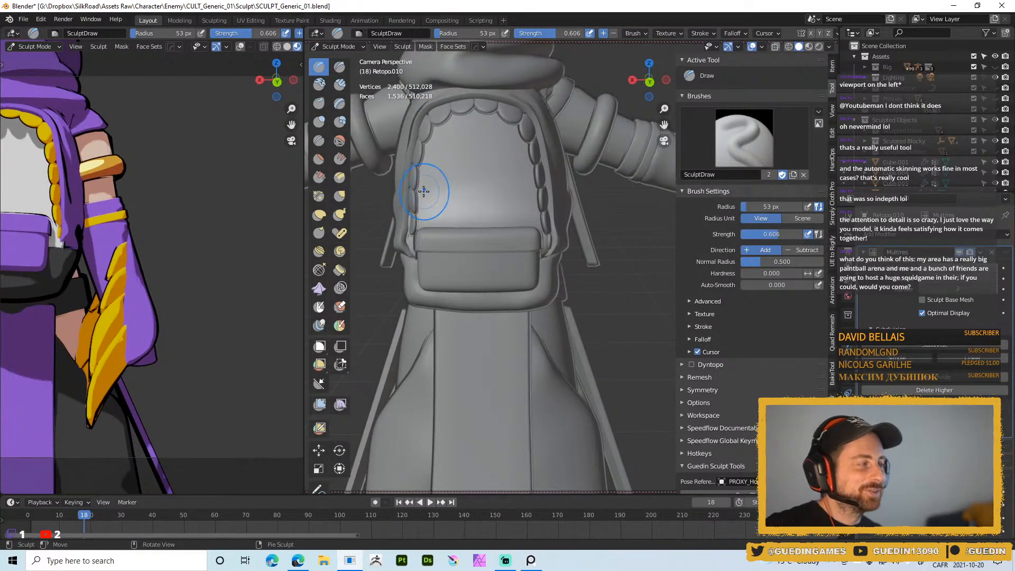
- Smooth the inner panel's side edge beside the front pocket's upper corner and reduce the Draw brush to 26 px
key("f")
mouse_move(425, 198)
middle_mouse_down()
mouse_move(449, 197)
mouse_move(409, 223)
middle_mouse_up()
left_click(439, 197)
left_click_drag(410, 223, 407, 222, "shift")
middle_click_drag(408, 222, 413, 180)
key("bracketleft")
key("bracketleft")
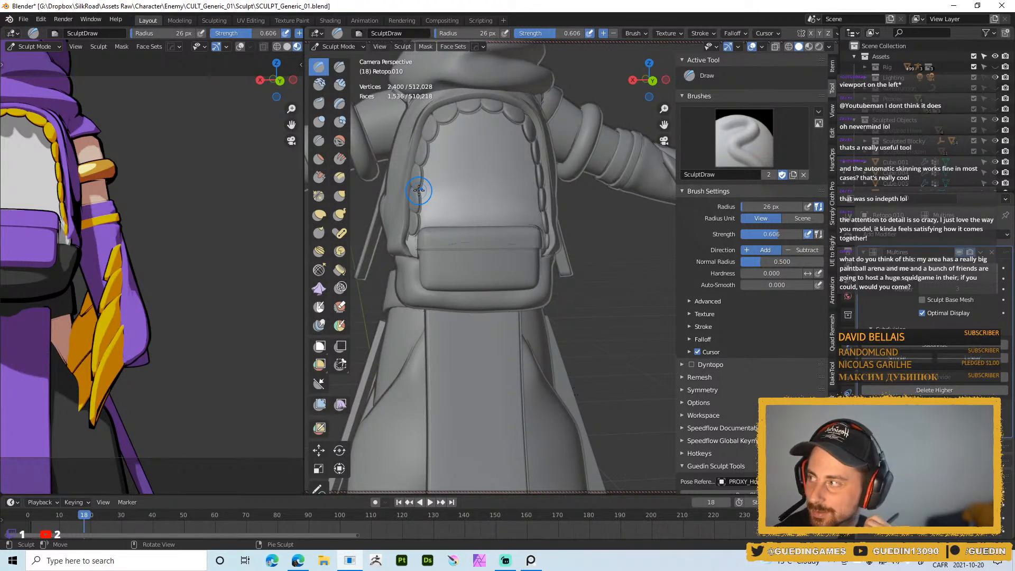
- Resize the Draw brush to 47 px and then 59 px for broad shaping of the inner panel's lower side area
middle_click_drag(467, 209, 428, 210)
key("f")
left_click(471, 205)
key("f")
left_click(445, 211)
key("f")
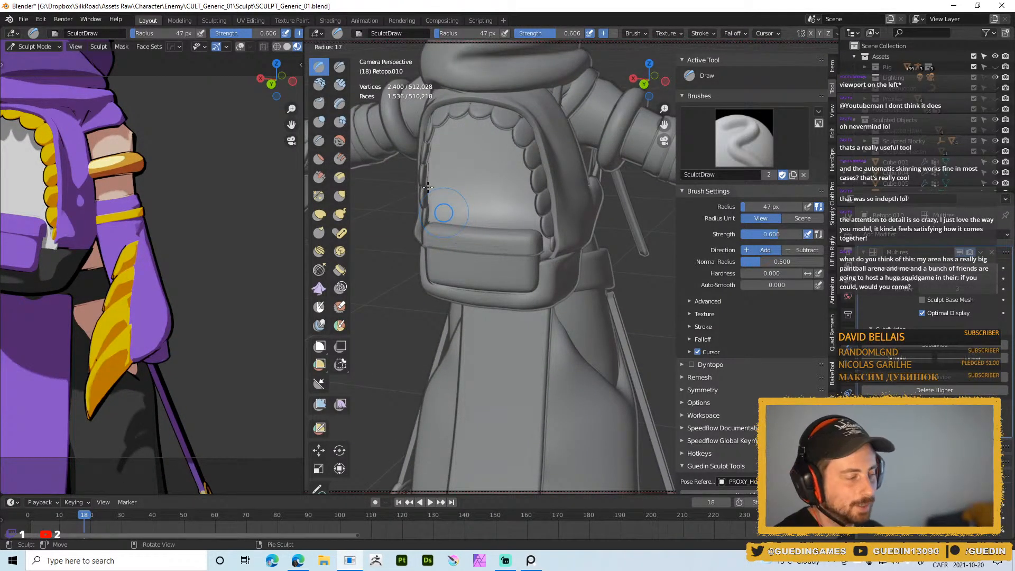
left_click(447, 223)
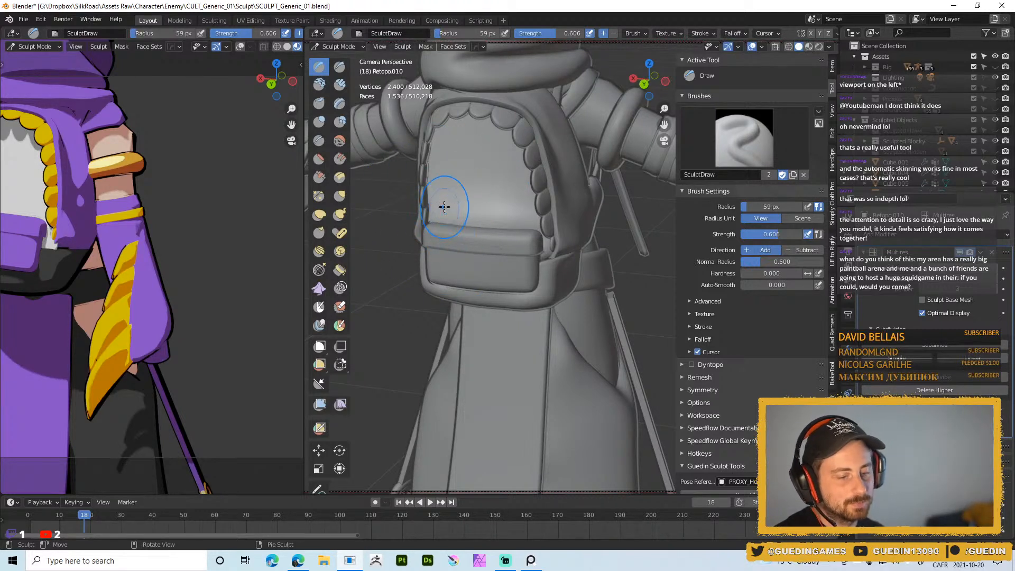
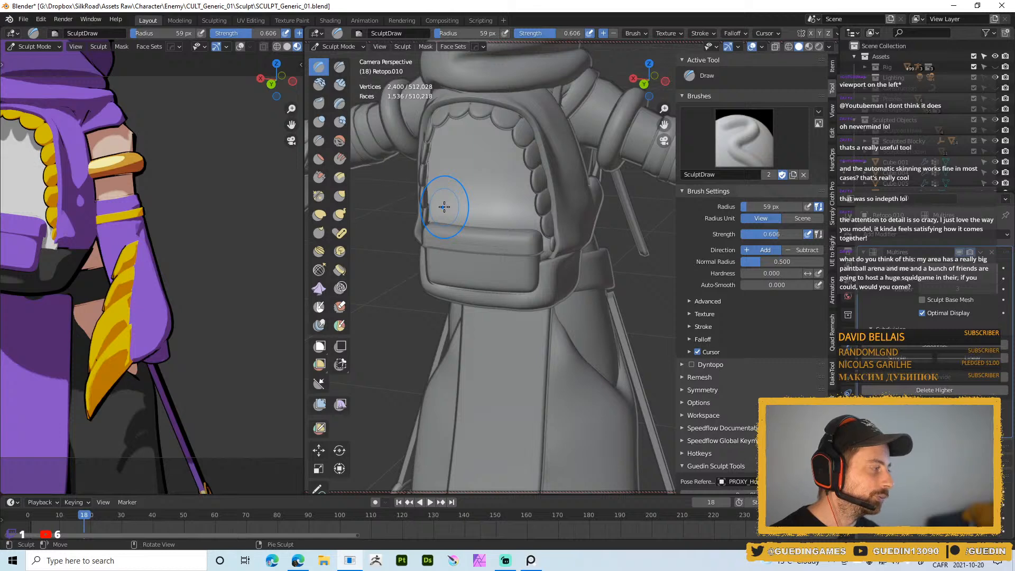
mouse_move(510, 198)
middle_mouse_down()
mouse_move(545, 201)
mouse_move(533, 203)
middle_mouse_up()
key("alt+x")
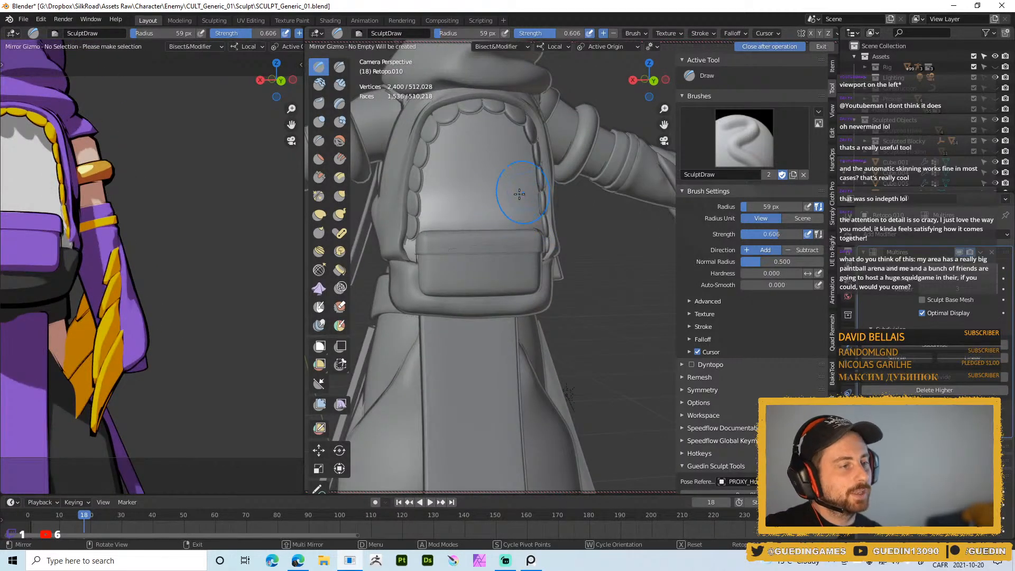
right_click(529, 187)
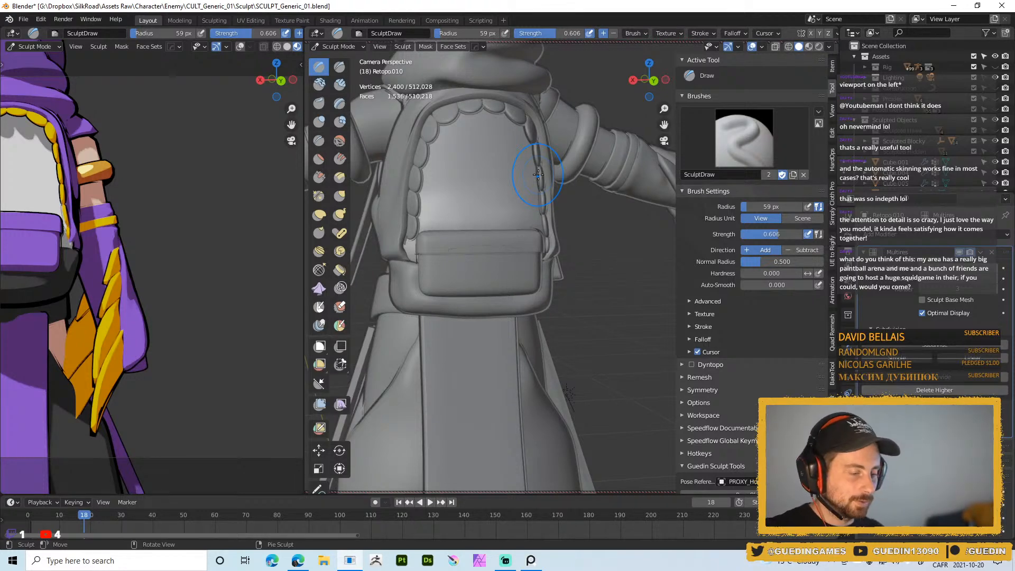
- Reduce the Draw brush to 46 px and then 42 px while refining the swelling above the front pocket
middle_click_drag(539, 174, 487, 229)
key("f")
left_click(486, 213)
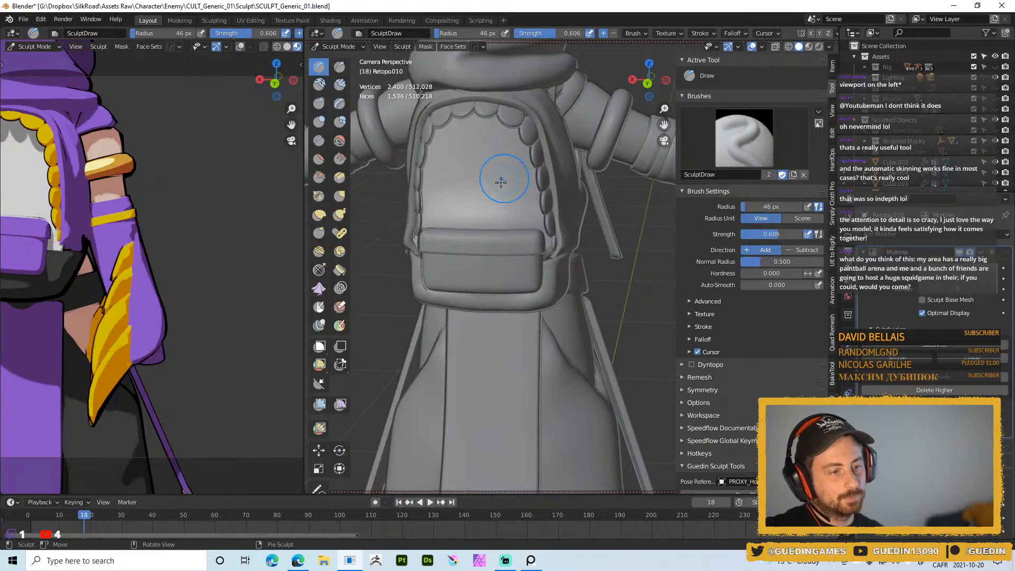
middle_click_drag(494, 204, 483, 196)
key("f")
left_click(465, 205)
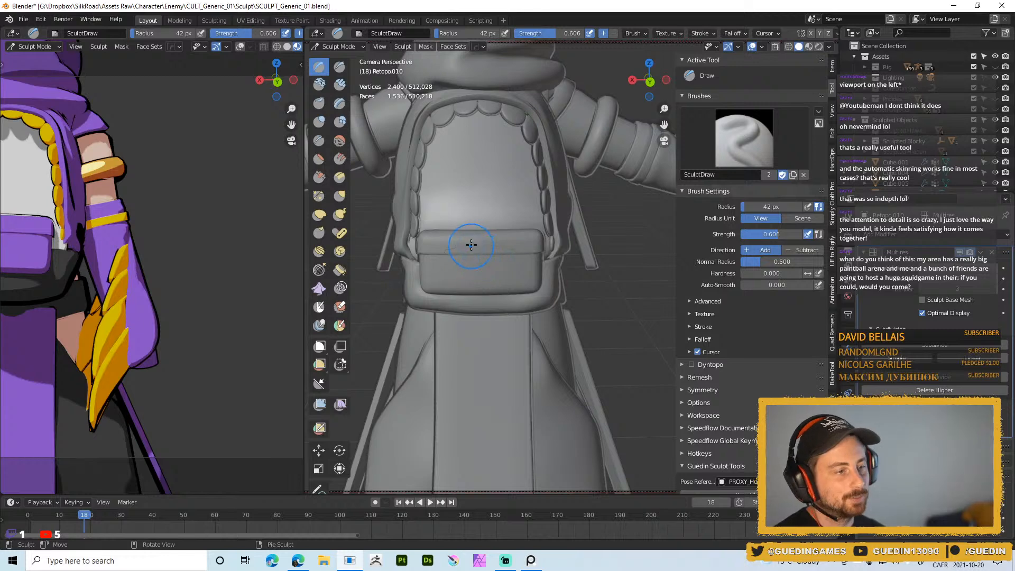
- Sculpt cloth folds across the inner panel's middle with a 33 px, then 29 px Draw brush, carving a groove between them
mouse_move(482, 200)
middle_mouse_down()
mouse_move(502, 201)
mouse_move(498, 229)
mouse_move(483, 206)
mouse_move(487, 245)
middle_mouse_up()
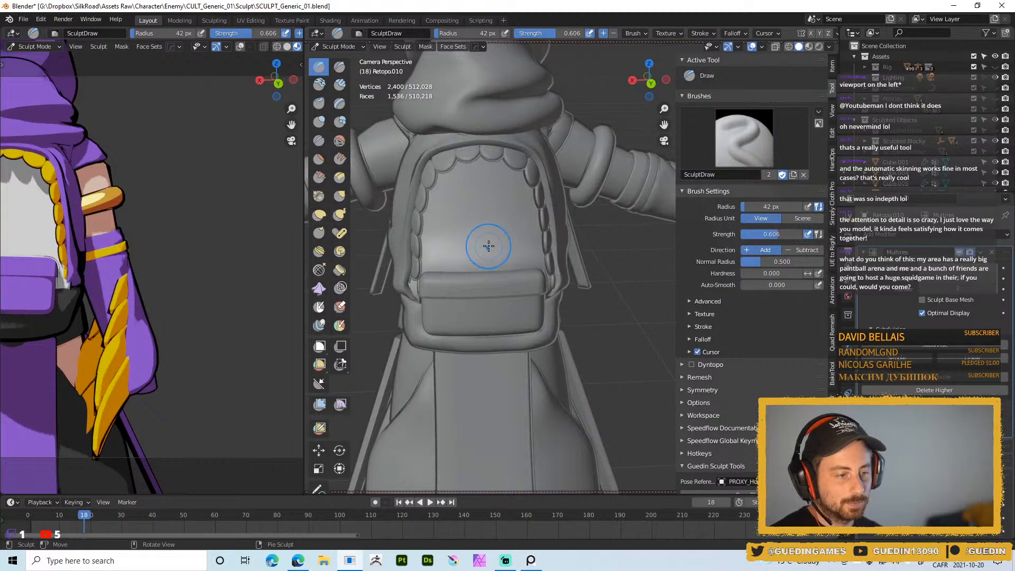
key("f")
left_click(499, 233)
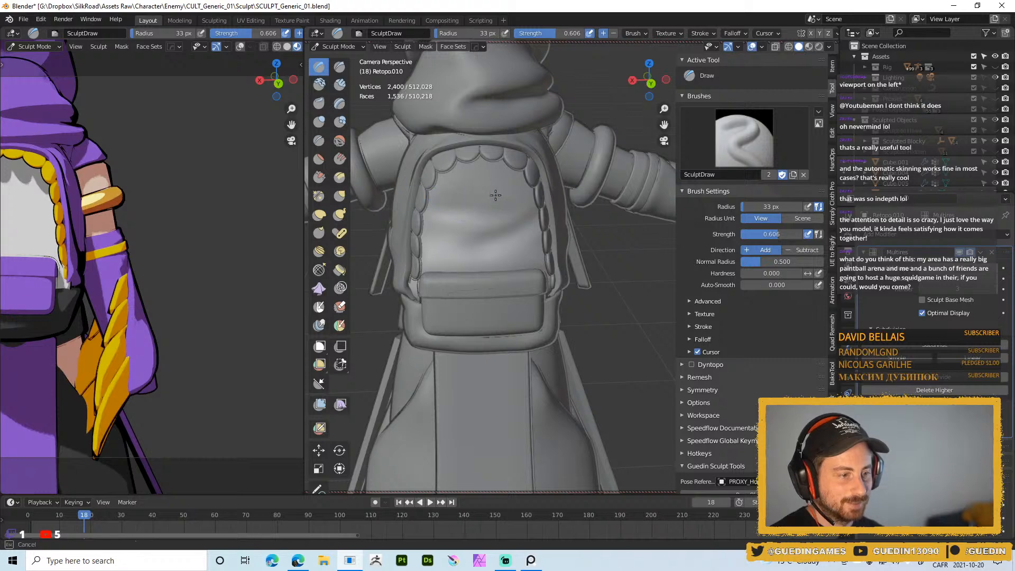
key("f")
left_click(468, 237)
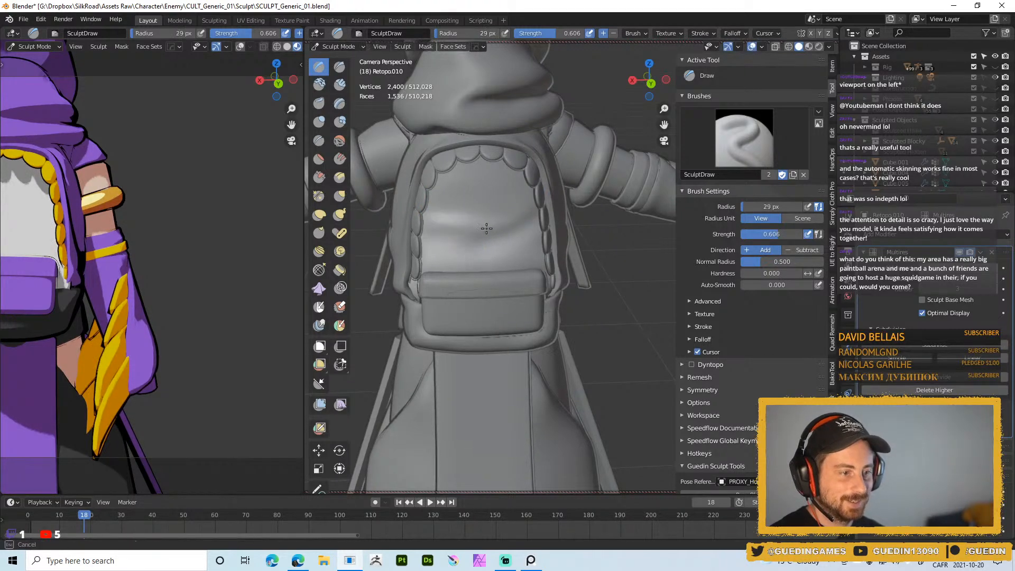
mouse_move(485, 233)
left_mouse_down("ctrl")
mouse_move(471, 238)
mouse_move(510, 229)
left_mouse_up("ctrl")
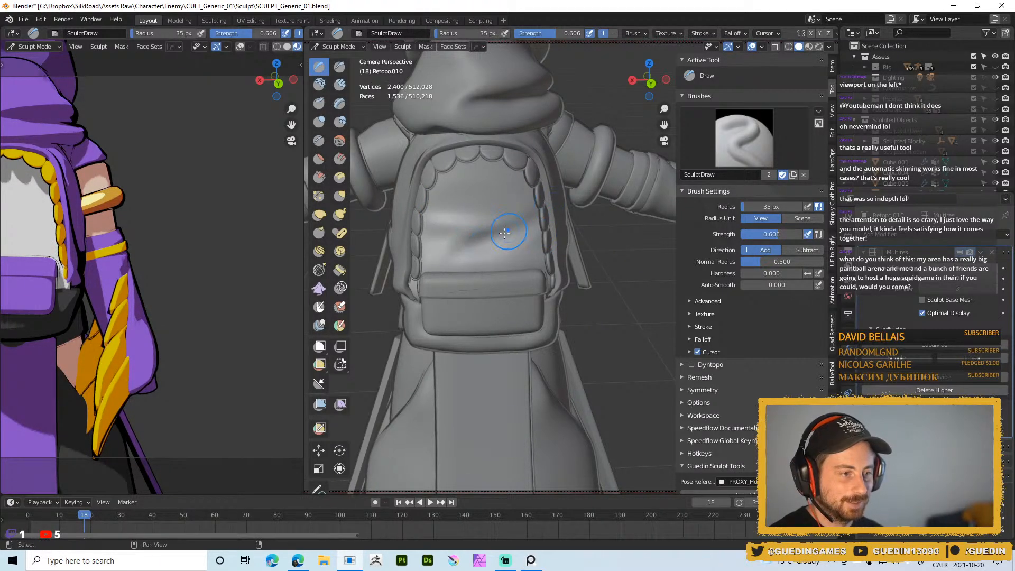
- Subdivide the inner panel's Multires once more and smooth the folds with a 35 px brush
middle_click_drag(510, 229, 512, 226)
key("bracketright")
key("bracketright")
key("ctrl+d")
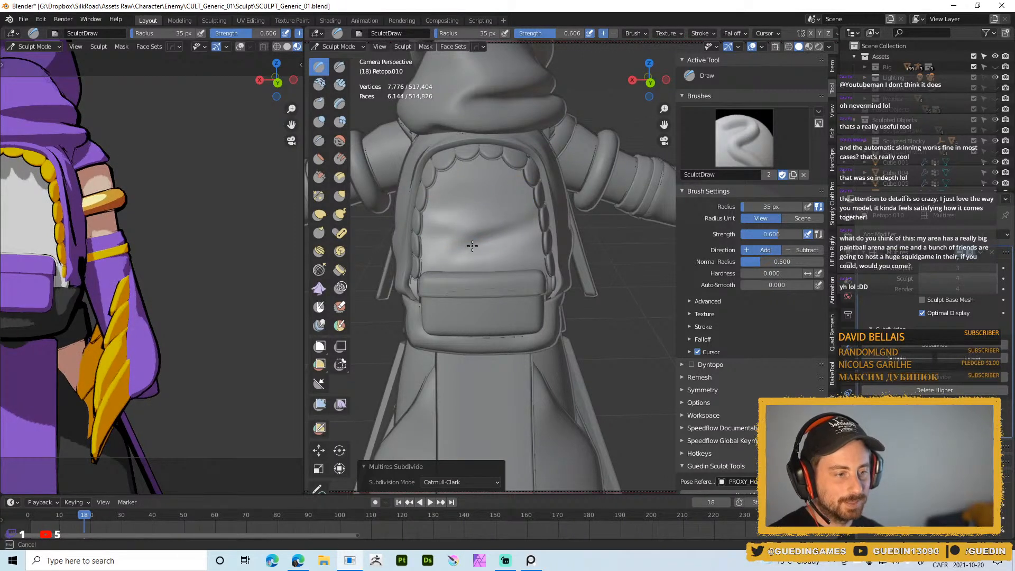
mouse_move(498, 239)
left_mouse_down("shift")
mouse_move(427, 221)
mouse_move(512, 217)
mouse_move(516, 205)
left_mouse_up("shift")
- Refine the folds in the inner panel's middle, adjusting the Draw brush radius to 26 px and then 52 px
key("f")
left_click(489, 218)
key("f")
left_click(460, 211)
key("f")
left_click(514, 188)
key("f")
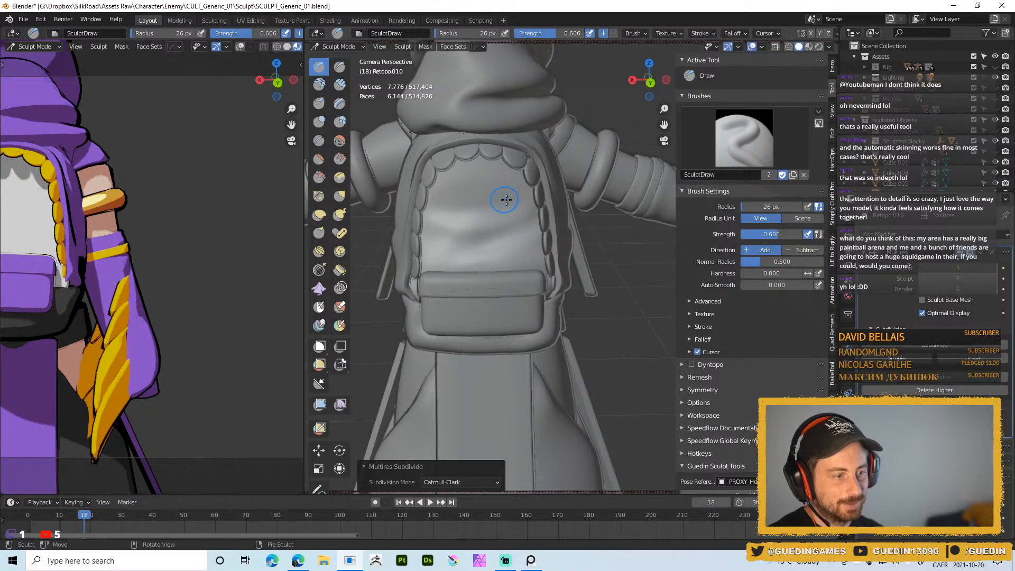
left_click(459, 206)
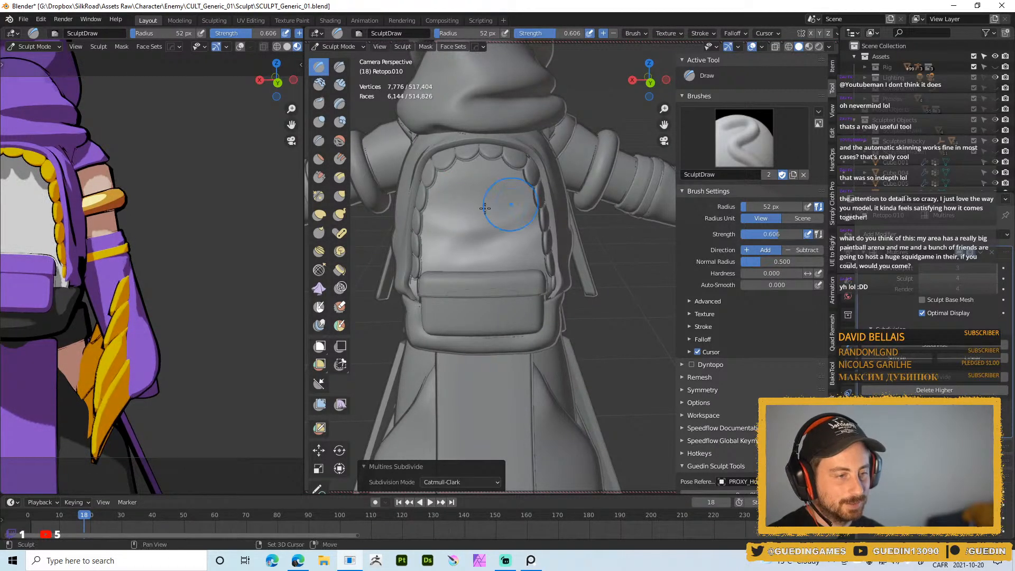
- Sculpt finer detail on the inner panel's diagonal fold with the Draw brush at 16 px and 28 px
mouse_move(521, 243)
middle_mouse_down()
mouse_move(476, 238)
mouse_move(504, 238)
mouse_move(463, 250)
middle_mouse_up()
key("f")
left_click(491, 239)
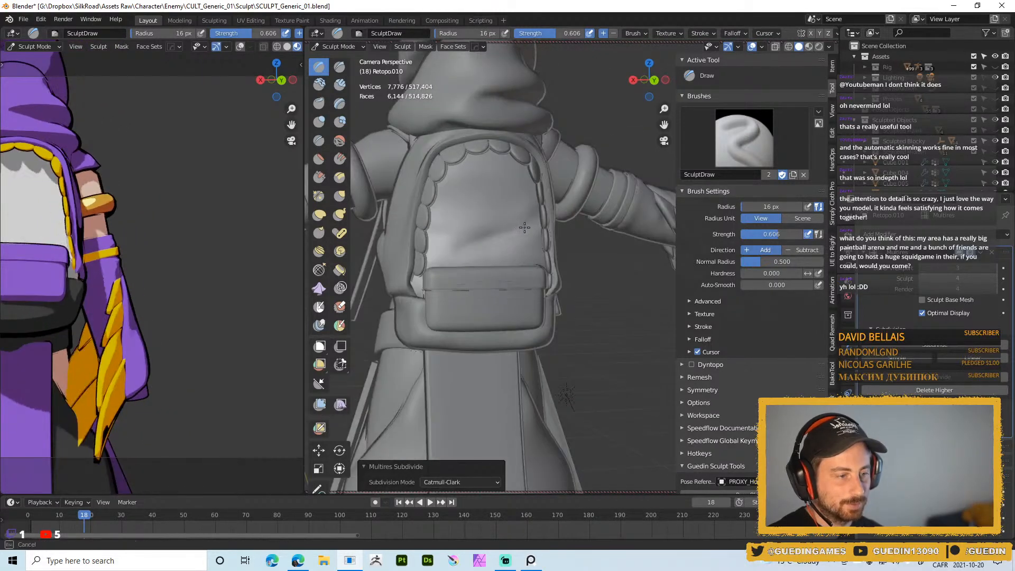
key("f")
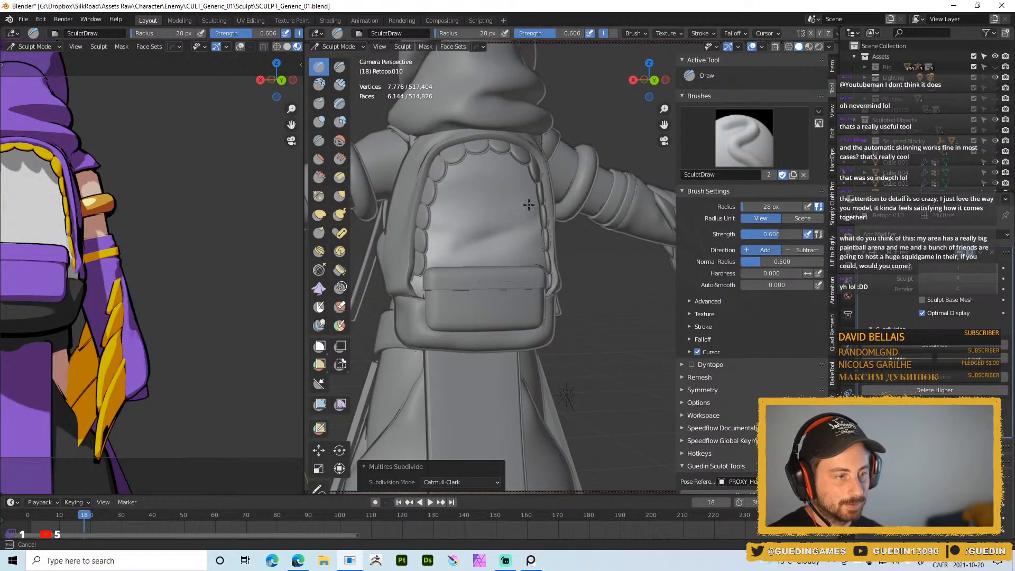
left_click(499, 214)
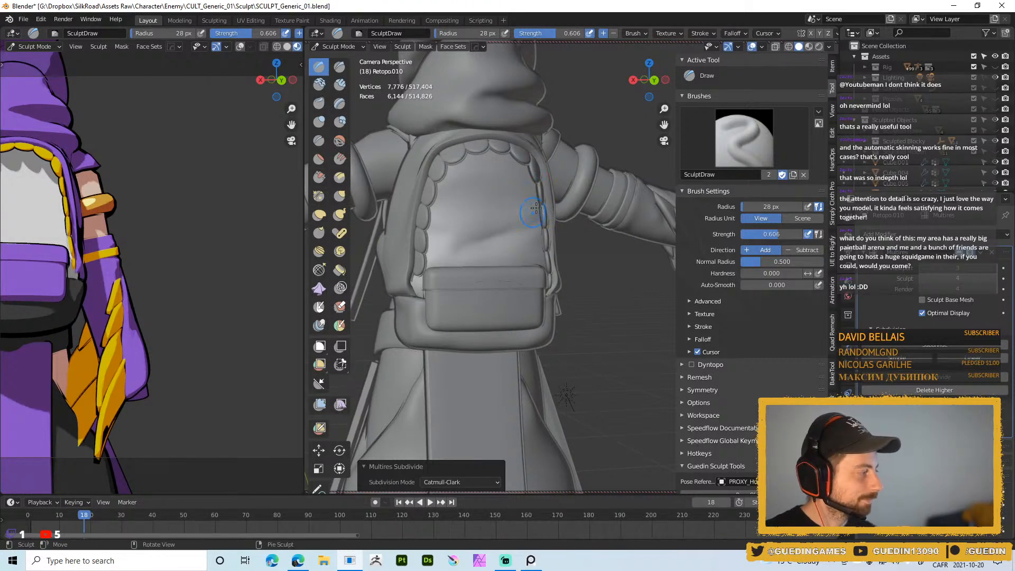
- Sharpen the diagonal fold towards the scalloped side trim with a 20 px Draw brush, then enlarge the brush to 39 px
middle_click_drag(556, 221, 487, 249)
key("f")
left_click(555, 213)
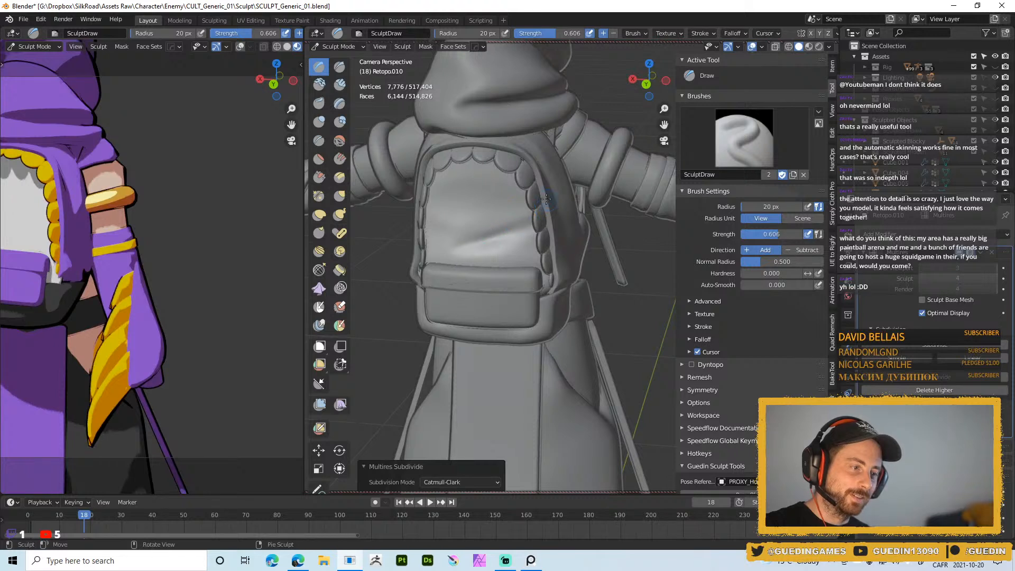
key("f")
left_click(520, 240)
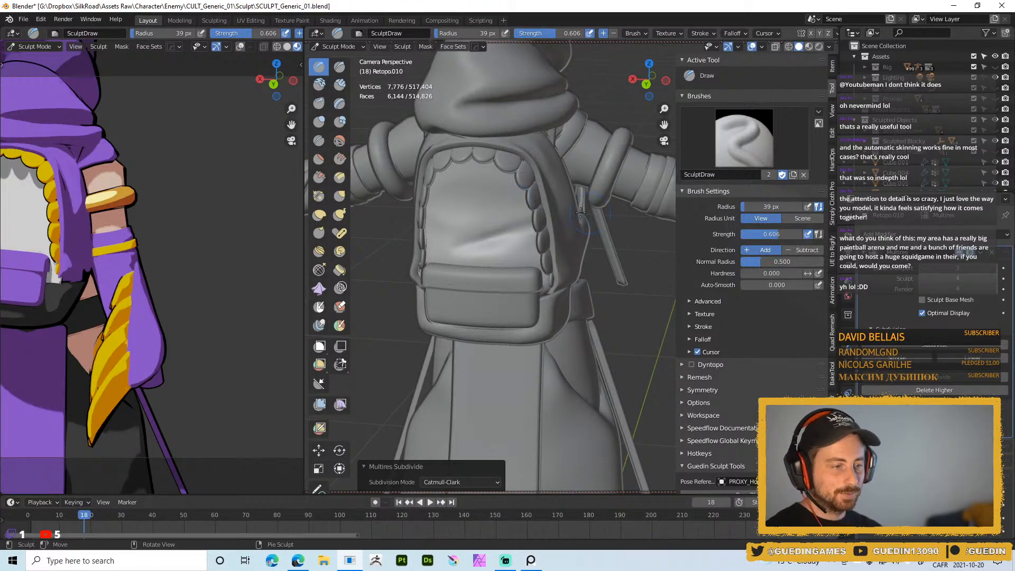
middle_click_drag(517, 197, 505, 201)
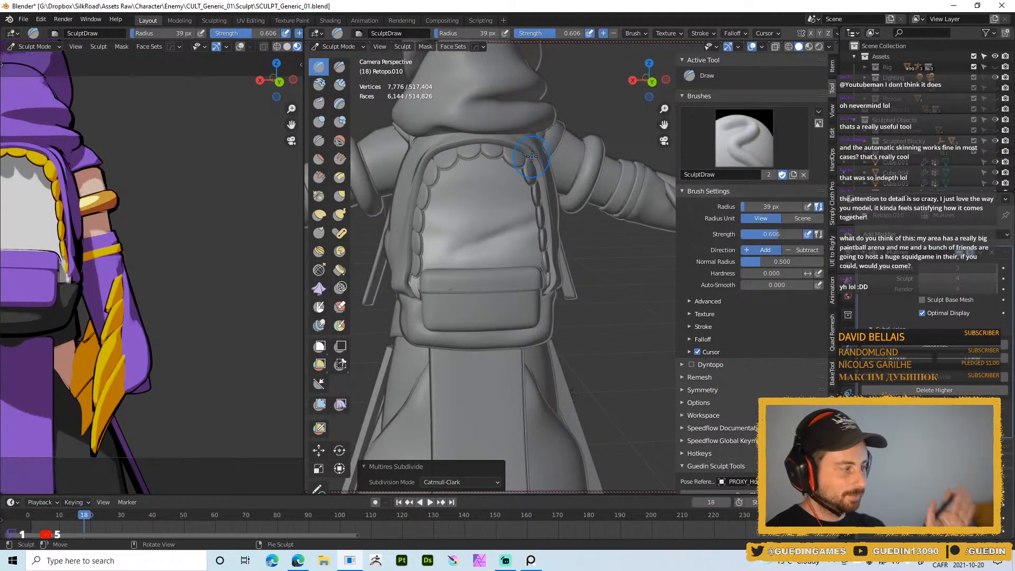
- Switch to the Crease brush and cut into the inner panel's diagonal fold at radii of 23 px and 21 px
mouse_move(496, 241)
right_mouse_down()
mouse_move(464, 227)
mouse_move(428, 235)
right_mouse_up()
middle_click_drag(464, 252, 454, 243)
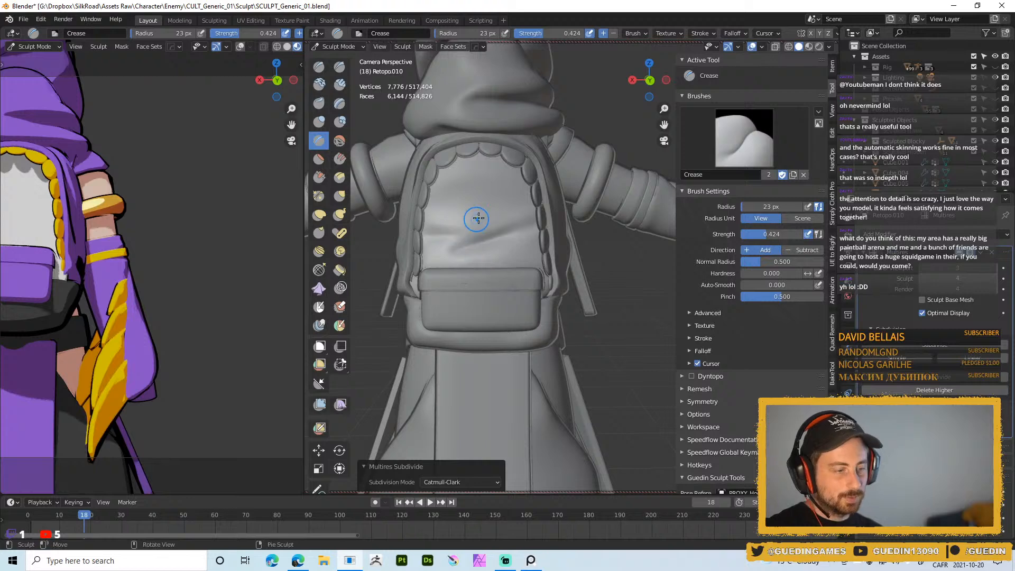
key("f")
left_click(456, 238)
middle_click_drag(484, 228, 481, 243)
key("f")
left_click(471, 243)
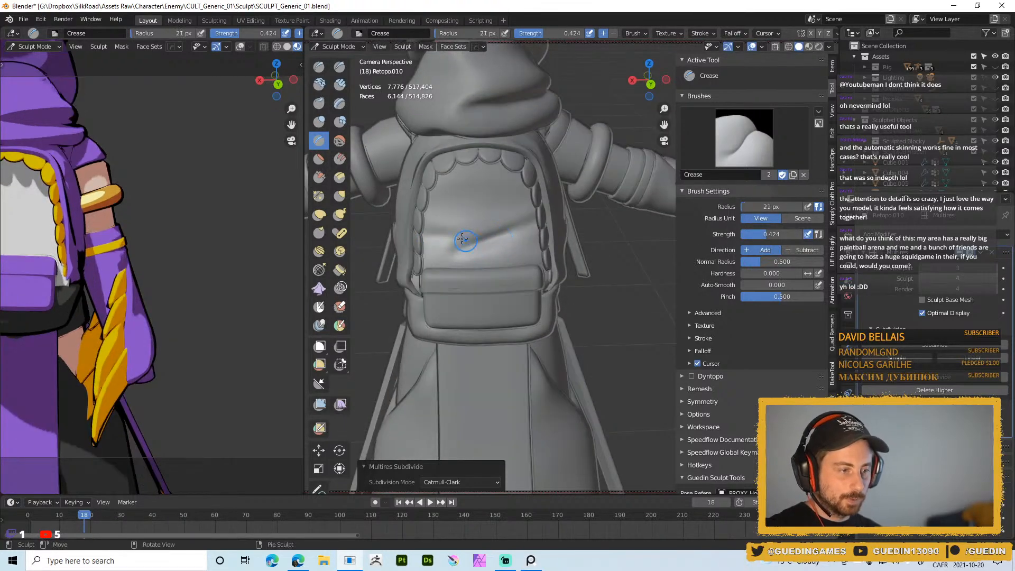
- Readjust the Crease brush's size and strength and stroke along the folds across the inner panel's middle
key("f")
left_click(458, 228)
key("f")
left_click(453, 227)
key("s")
key("shift+f")
left_click(487, 216)
left_click_drag(463, 220, 495, 217)
mouse_move(479, 226)
left_mouse_down()
mouse_move(480, 243)
mouse_move(468, 248)
mouse_move(511, 241)
mouse_move(527, 218)
left_mouse_up()
- Return to the Draw brush at 25 px and sculpt soft folds across the inner panel's upper half
key("x")
mouse_move(512, 250)
middle_mouse_down()
mouse_move(512, 204)
mouse_move(466, 185)
middle_mouse_up()
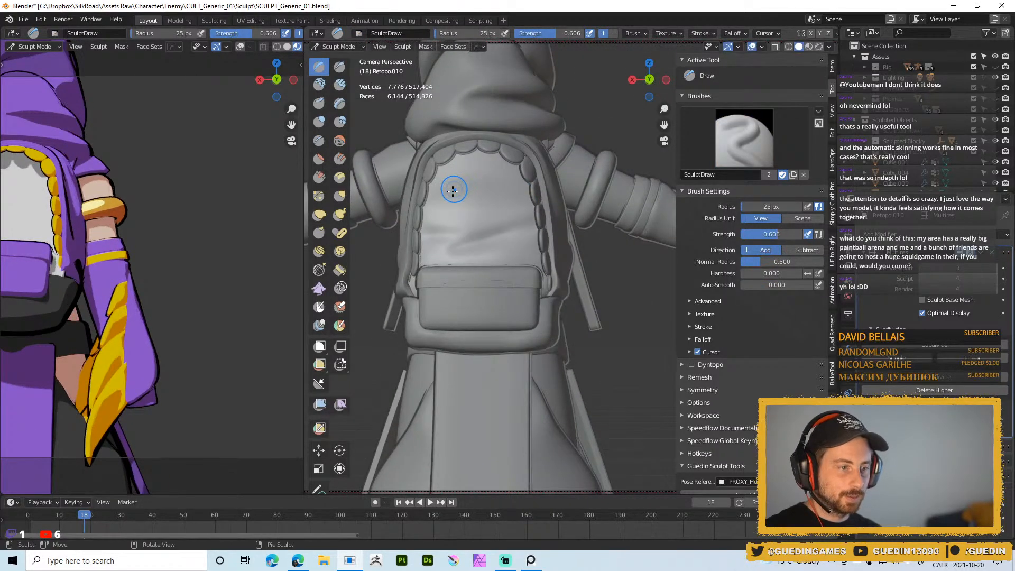
mouse_move(437, 195)
left_mouse_down()
mouse_move(487, 175)
mouse_move(451, 185)
left_mouse_up()
key("f")
left_click(475, 188)
right_click_drag(473, 186, 441, 206, "shift")
left_click_drag(459, 194, 502, 180)
- Leave Sculpt Mode for Object Mode and raise the inner panel's Multires viewport level
mouse_move(467, 177)
middle_mouse_down("ctrl")
mouse_move(504, 140)
mouse_move(528, 158)
middle_mouse_up("ctrl")
scroll(506, 236, "up", 2)
key("ctrl+Tab")
left_click(407, 274)
scroll(542, 182, "down", 2)
left_click(994, 268)
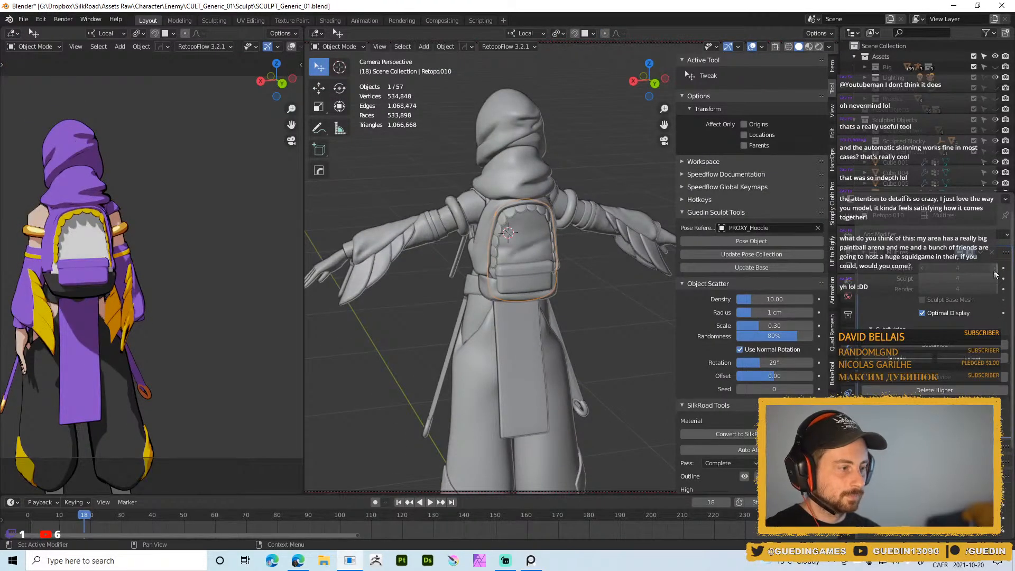
- Deselect the inner panel and check the backpack folds in Material Preview shading, then go back to Solid shading
left_click(541, 249)
left_click(595, 259)
mouse_move(595, 259)
middle_mouse_down("ctrl")
mouse_move(563, 299)
mouse_move(601, 263)
mouse_move(575, 227)
mouse_move(582, 266)
mouse_move(551, 296)
mouse_move(514, 204)
mouse_move(569, 243)
mouse_move(534, 232)
mouse_move(579, 266)
mouse_move(516, 251)
mouse_move(547, 251)
middle_mouse_up("ctrl")
key("z")
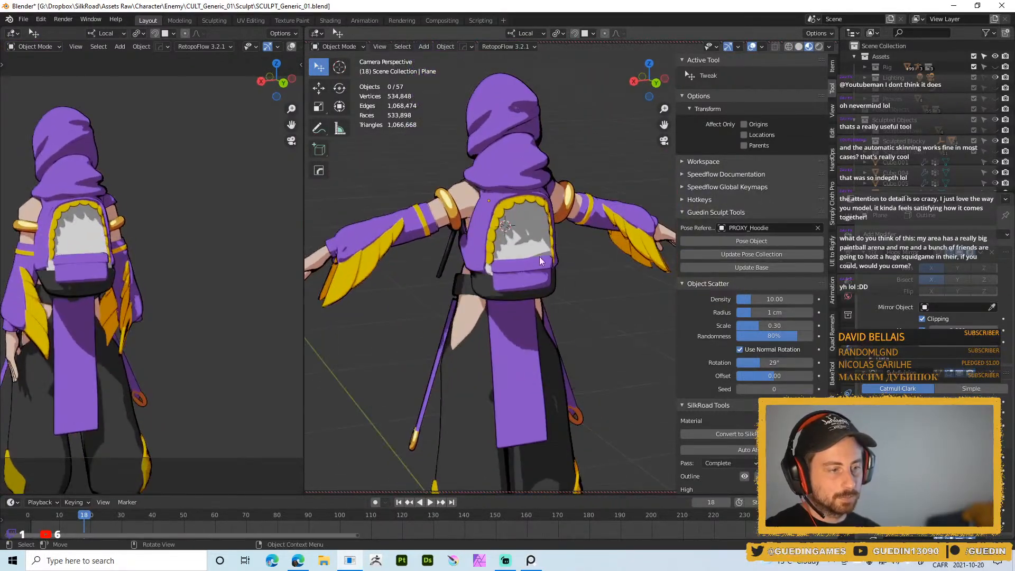
key("z")
- Select the backpack's inner panel, enter Sculpt Mode and set the Draw brush radius to 17 px
mouse_move(583, 216)
middle_mouse_down()
mouse_move(556, 268)
mouse_move(530, 267)
middle_mouse_up()
mouse_move(530, 267)
middle_mouse_down("ctrl")
mouse_move(518, 221)
mouse_move(506, 225)
middle_mouse_up("ctrl")
left_click(518, 221)
key("ctrl+Tab")
key("f")
left_click(498, 225)
- Switch to the Crease brush at 24 px and stroke along the folds on the inner panel's lower half
right_click(511, 223)
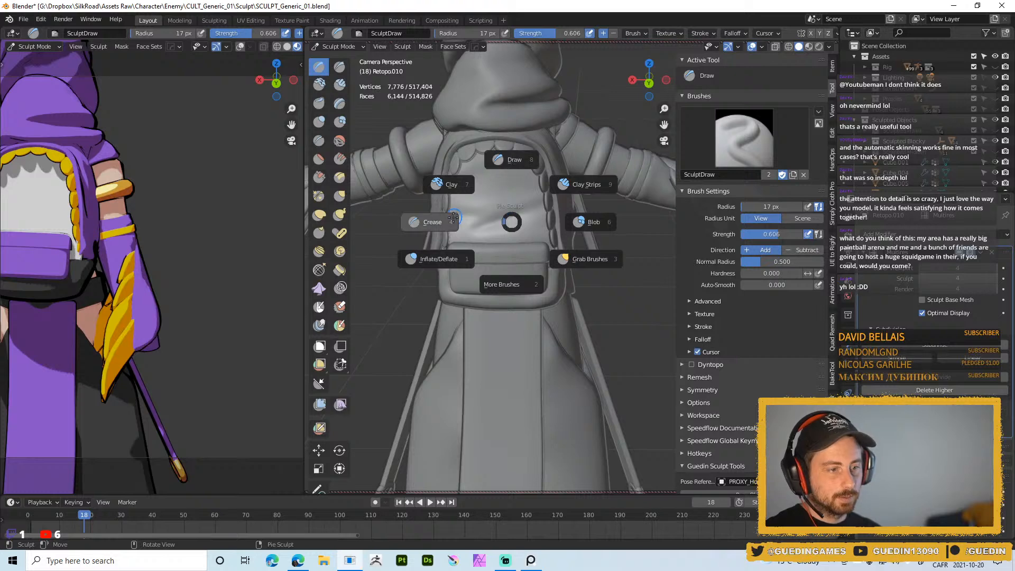
left_click(477, 229)
key("f")
left_click(511, 212)
middle_click_drag(511, 212, 499, 216)
key("f")
left_click(511, 215)
left_click_drag(529, 211, 514, 215)
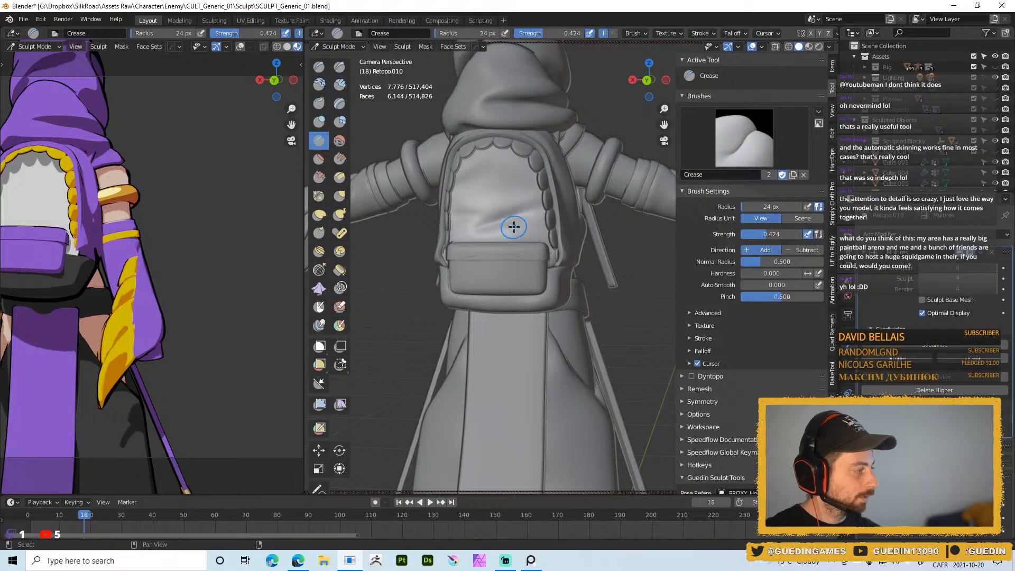
- Reduce the Crease brush to 17 px and carve raised and inverted creases across the inner panel's upper half
middle_click_drag(514, 227, 506, 225)
key("f")
left_click(505, 225)
key("f")
left_click(456, 184)
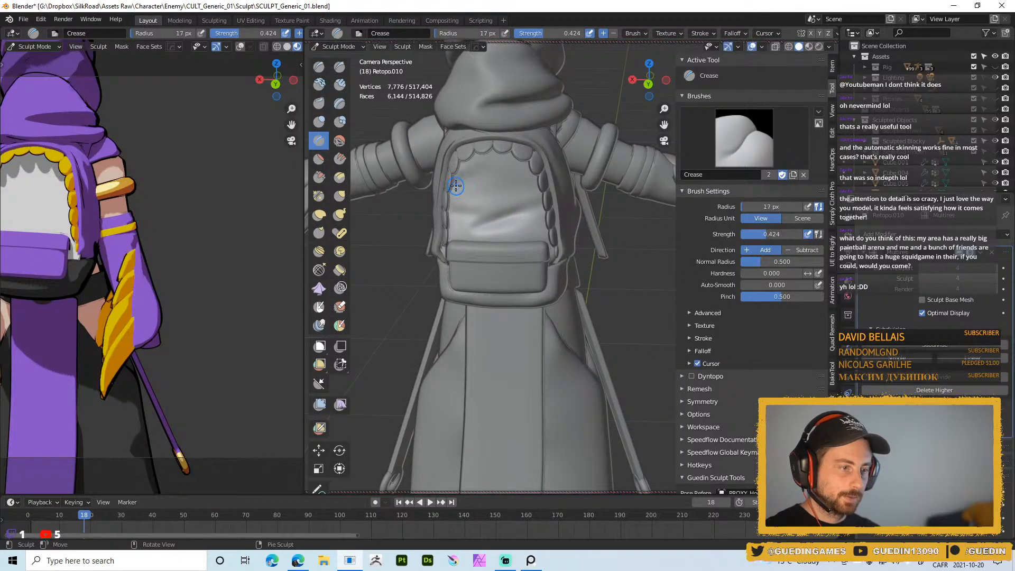
left_click_drag(467, 176, 426, 198)
left_click_drag(495, 178, 478, 173)
left_click_drag(548, 178, 557, 176)
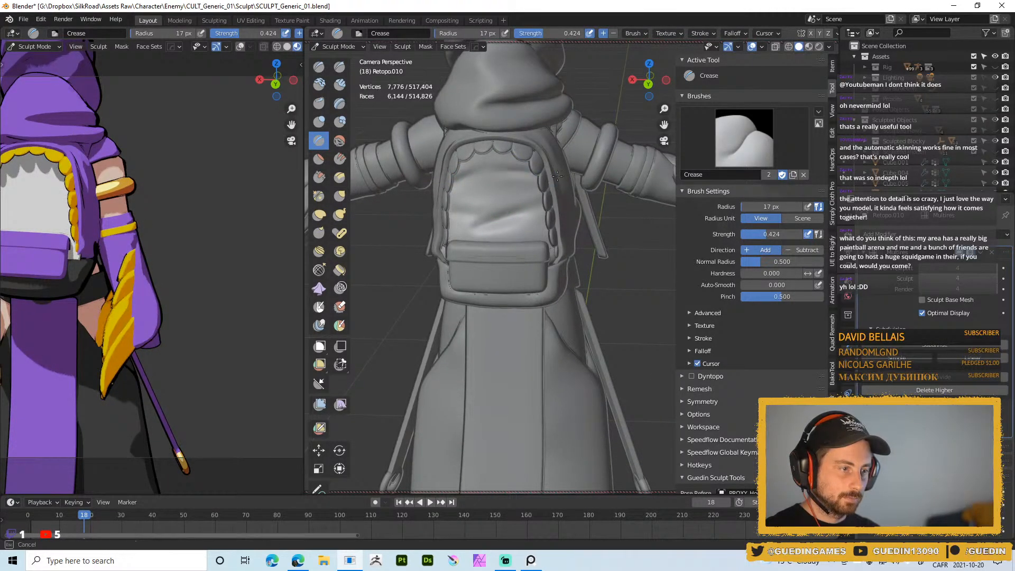
mouse_move(491, 174)
left_mouse_down("ctrl")
mouse_move(536, 180)
mouse_move(505, 171)
left_mouse_up("ctrl")
- Resize the Crease brush to 18 px and 28 px while refining the folds around the inner panel's middle
key("f")
left_click(497, 169)
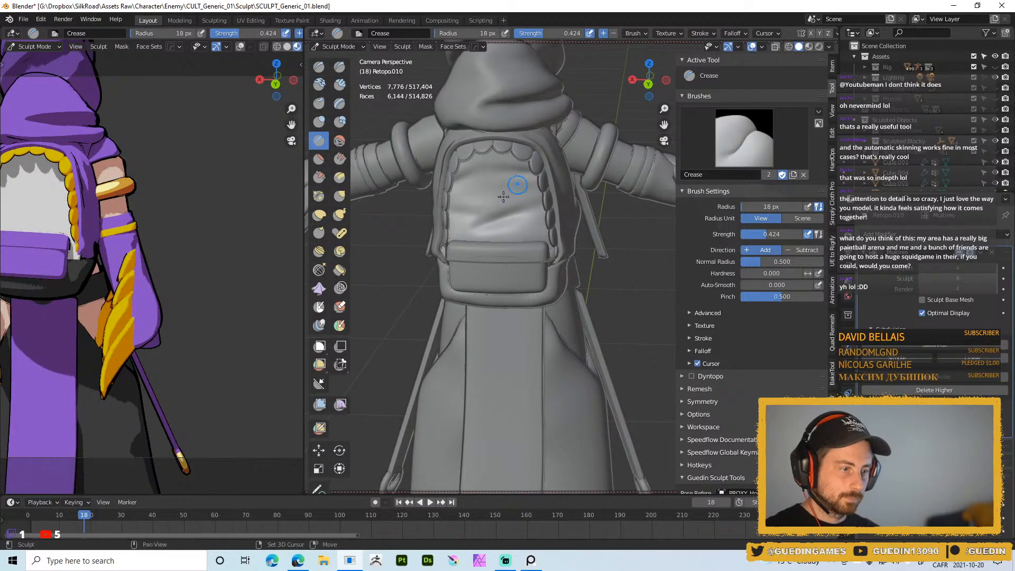
key("f")
left_click(521, 202)
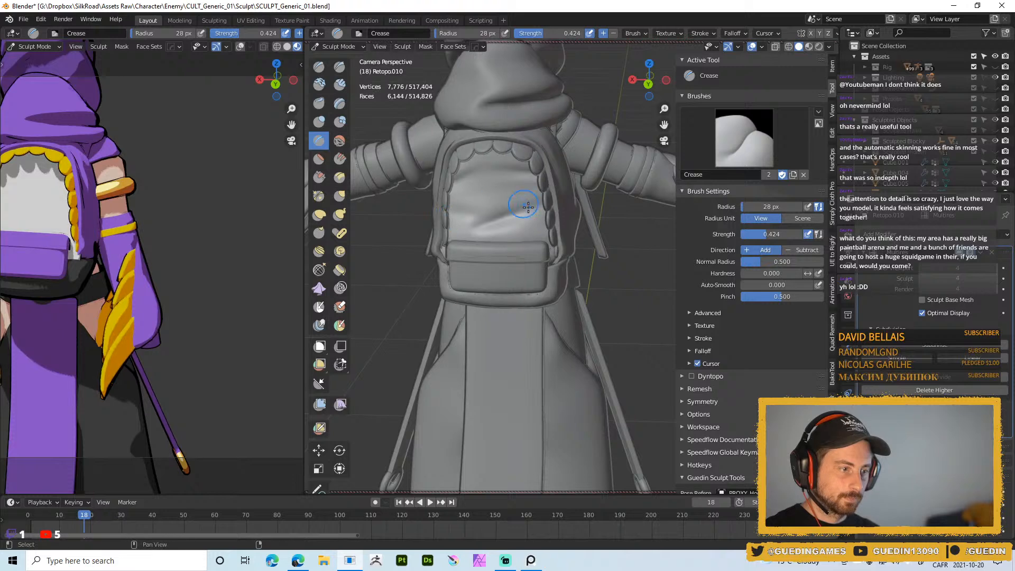
- Return to Object Mode, deselect the inner panel and check the whole character from behind
scroll(523, 204, "down", 2)
middle_click_drag(534, 226, 553, 225)
key("ctrl+Tab")
key("alt+a")
scroll(539, 223, "down", 3)
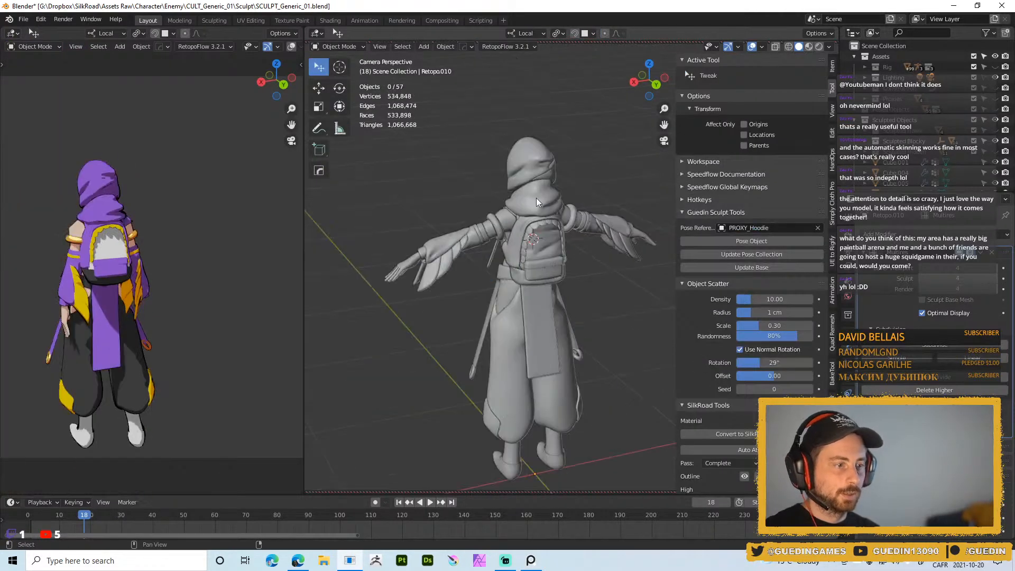
scroll(540, 254, "up", 4)
- Select the backpack's front pocket and reduce its Bevel modifier to 2 segments
left_click(557, 291)
mouse_move(556, 291)
middle_mouse_down()
mouse_move(576, 301)
mouse_move(541, 289)
middle_mouse_up()
scroll(560, 299, "up", 3)
left_click(864, 252)
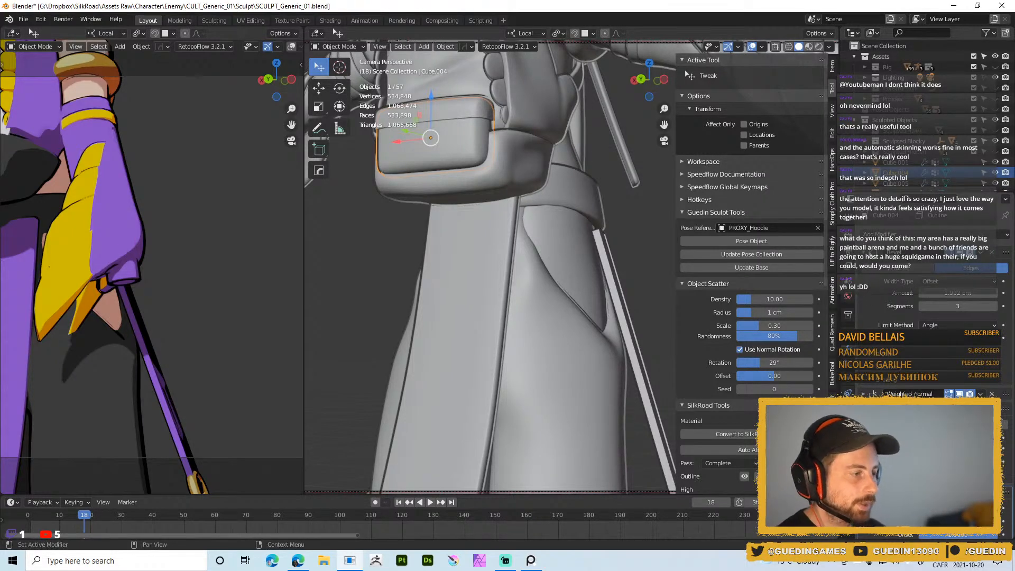
left_click(873, 293)
key("shift+z")
middle_click_drag(503, 189, 541, 244, "shift")
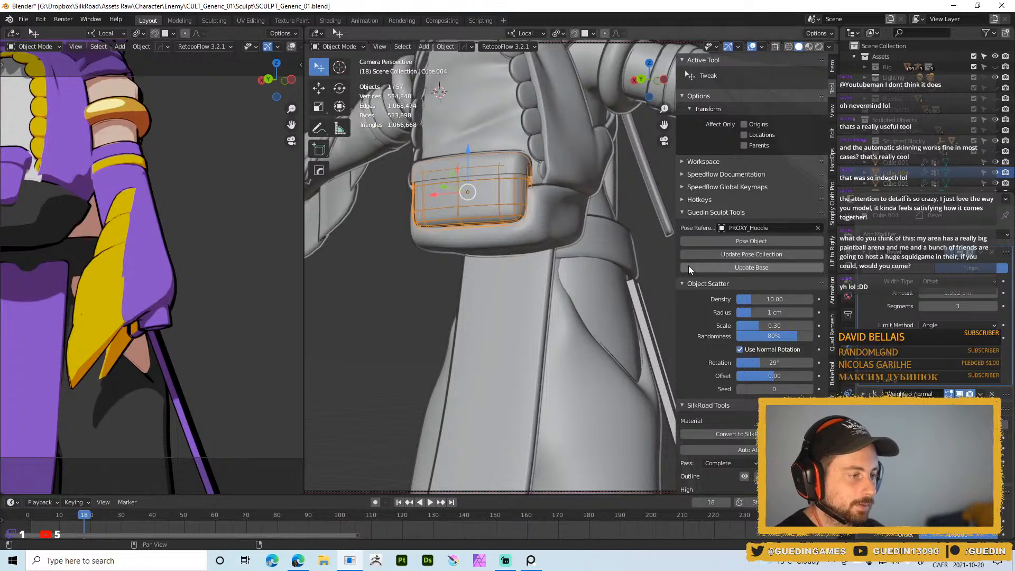
key("space")
left_click(620, 230)
scroll(610, 232, "down", 1)
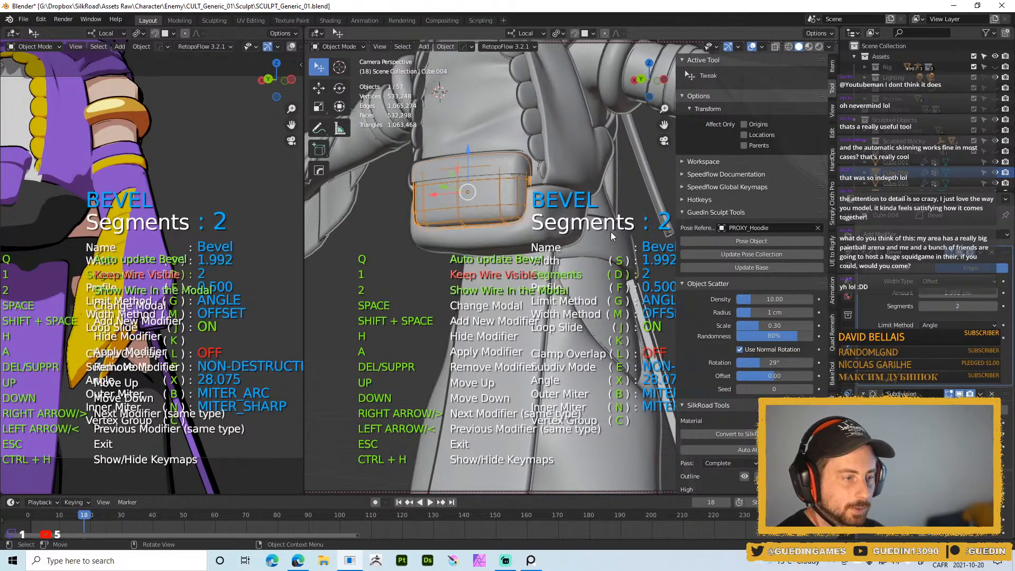
left_click(618, 243)
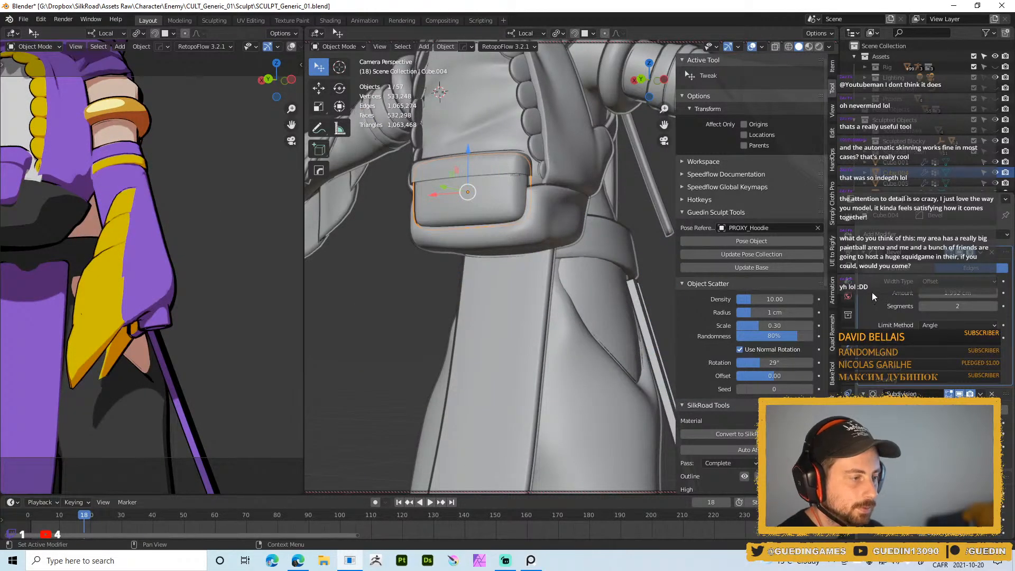
- Make the front pocket and its object data single-user, and apply its Bevel and Subdivision modifiers
key("u")
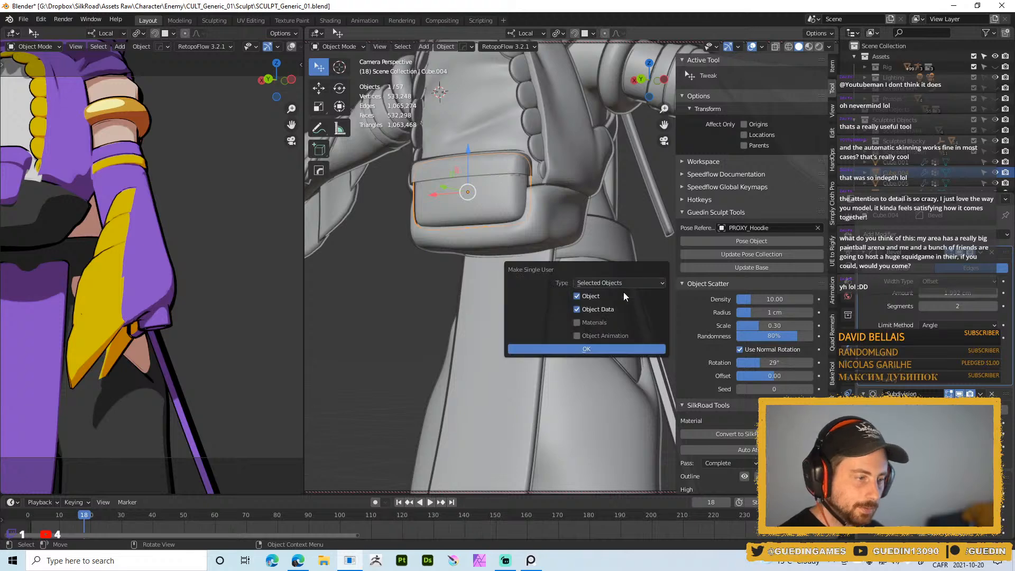
left_click(590, 344)
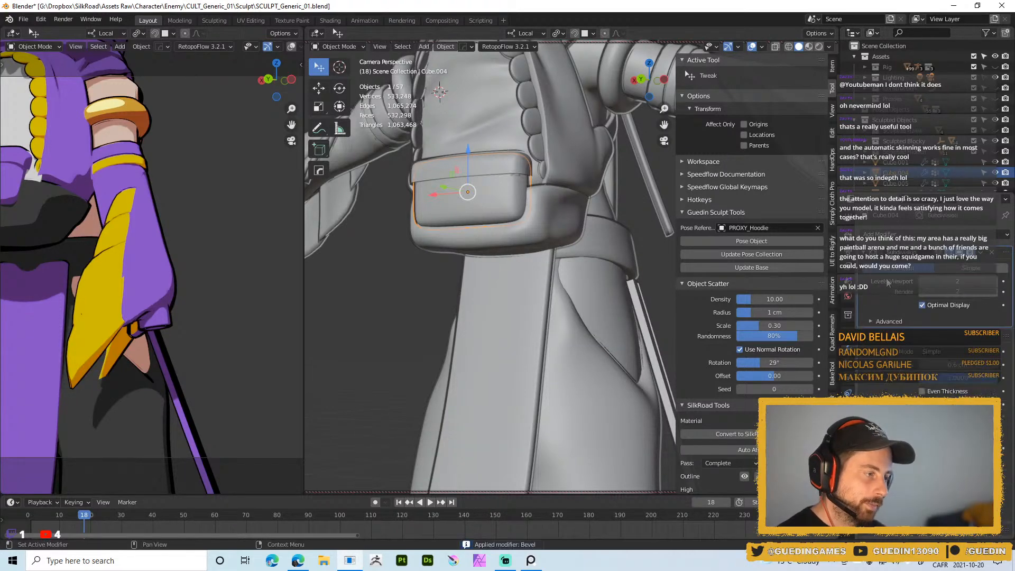
key("ctrl+a")
- Enter Sculpt Mode on the front pocket and add a Multires modifier at level 0
mouse_move(506, 181)
middle_mouse_down()
mouse_move(525, 198)
mouse_move(497, 208)
middle_mouse_up()
key("ctrl+Tab")
left_click(523, 246)
key("x")
key("alt+space")
left_click(492, 278)
key("ctrl+0")
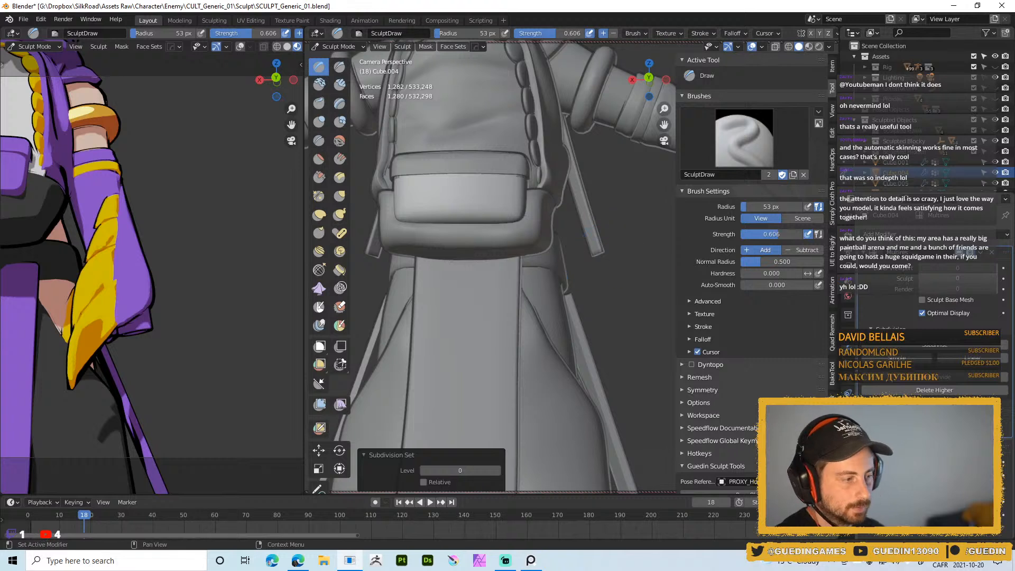
- Rebuild the front pocket's lower Multires subdivisions, raise its sculpt level and subdivide it further
left_click(933, 379)
left_click(933, 378)
left_click(933, 379)
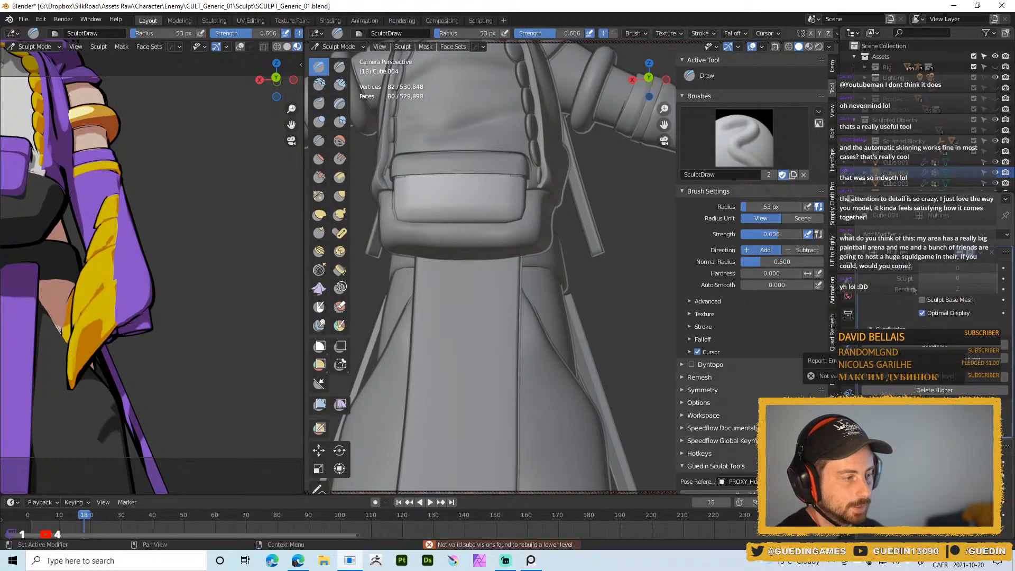
left_click(992, 278)
left_click(993, 279)
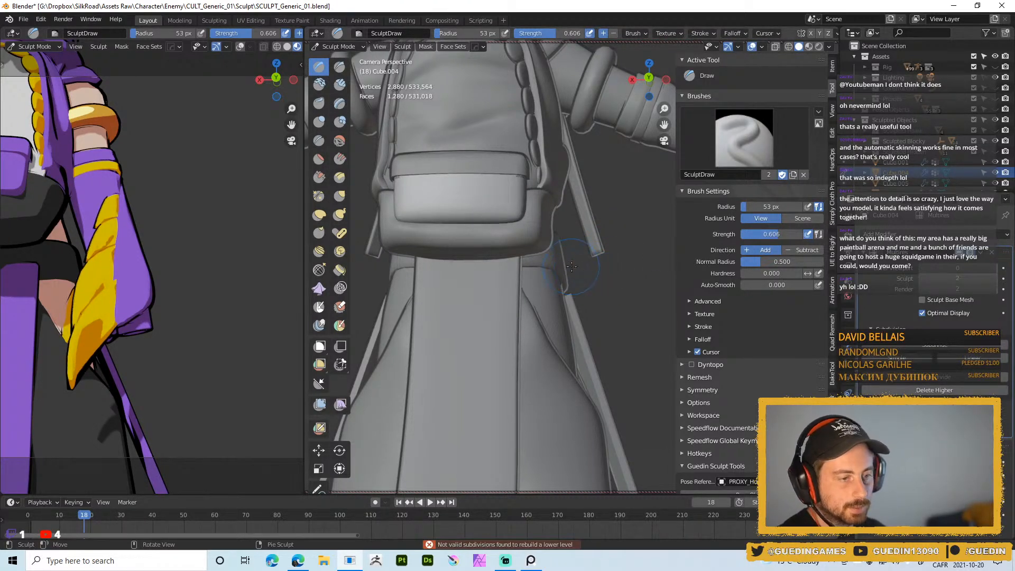
middle_click_drag(503, 187, 503, 209)
key("ctrl+d")
- Sculpt soft folds across the front pocket with the Draw brush at 24 px, reducing it to 21 px
right_click(492, 226)
middle_click_drag(490, 217, 494, 197)
key("f")
left_click(470, 201)
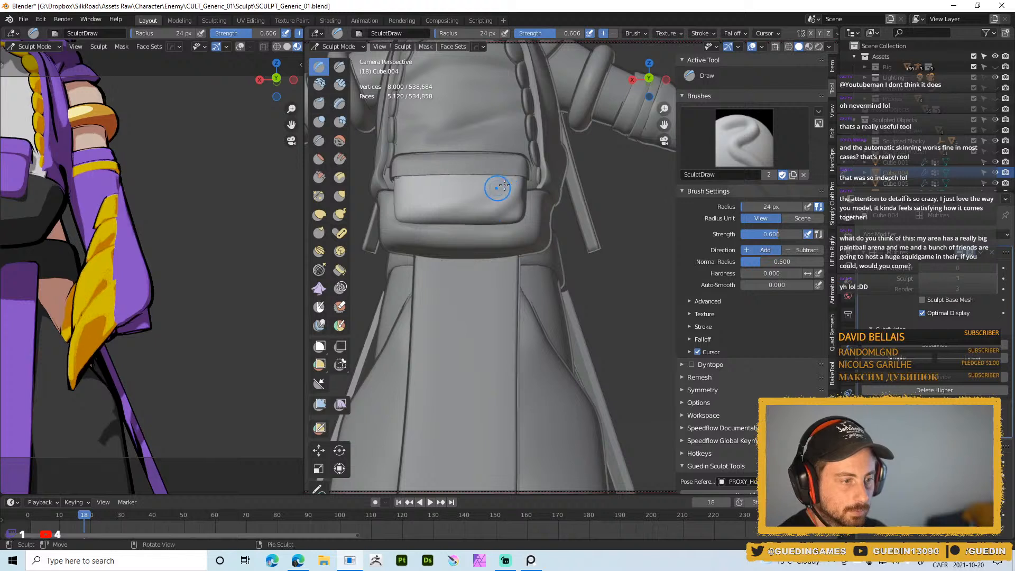
key("f")
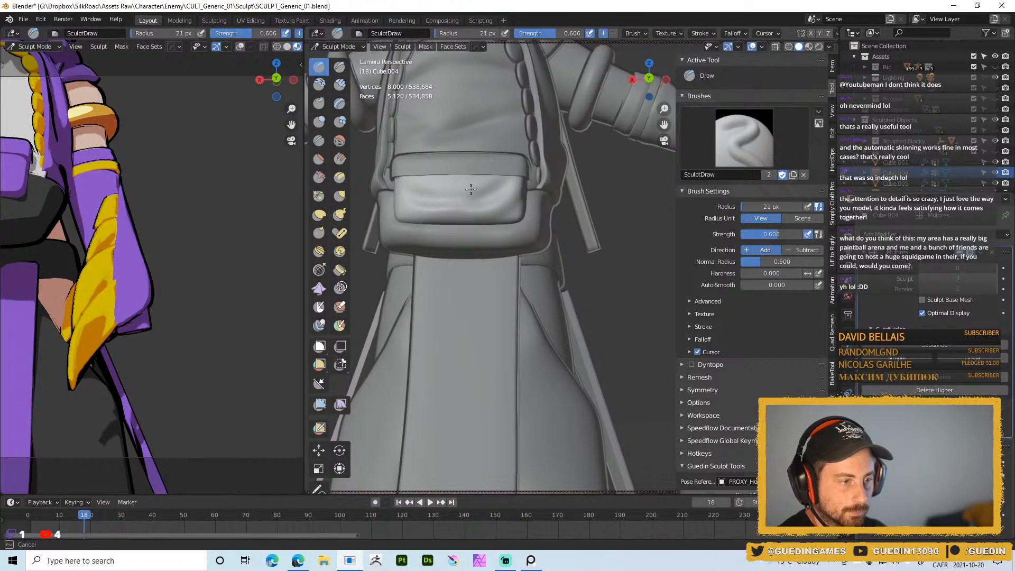
- Soften the front pocket's folds with the Smooth brush at 0.412 strength, enlarging its radius to 60 px
key("s")
key("shift+f")
left_click(412, 186)
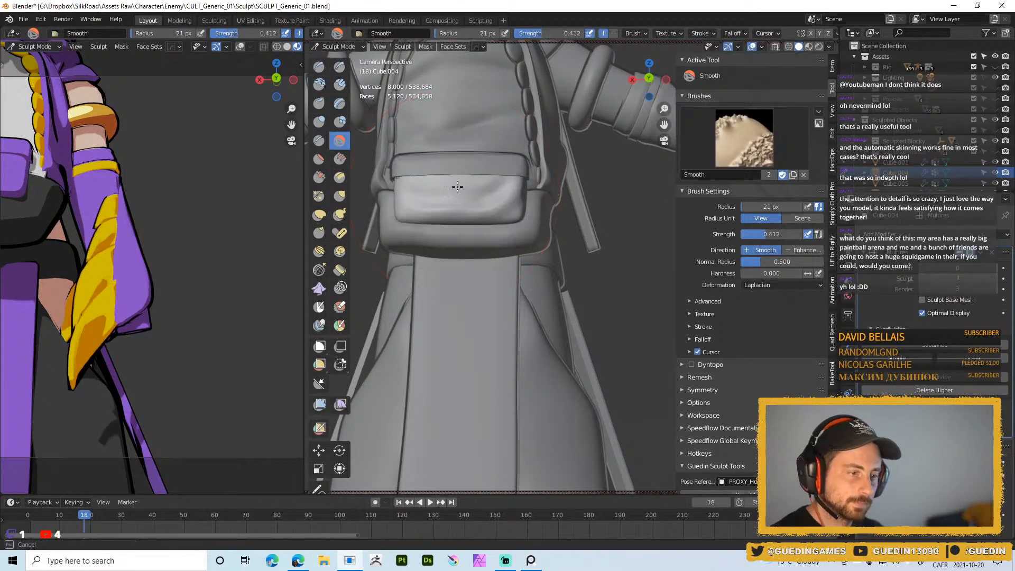
key("f")
left_click(485, 202)
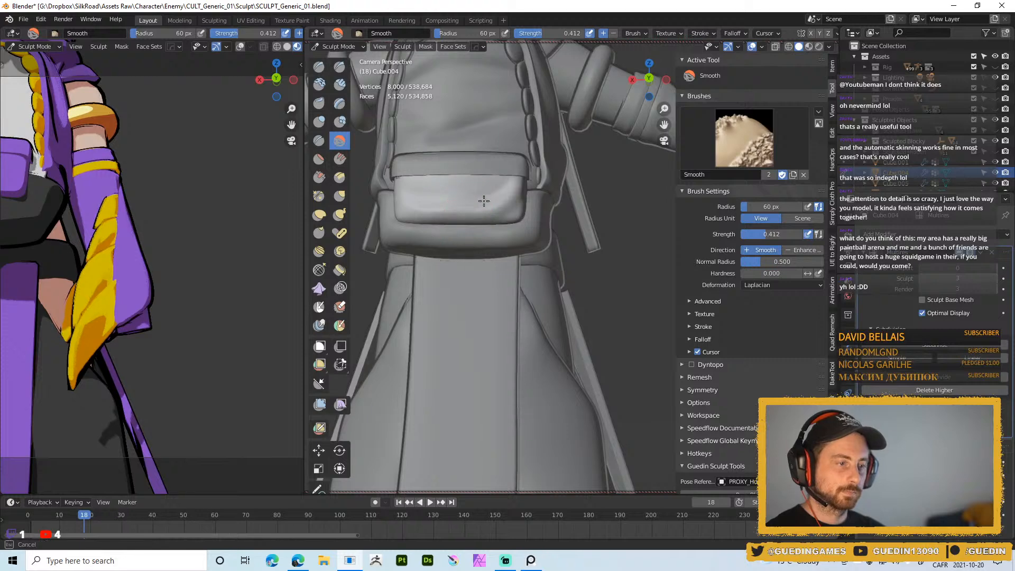
middle_click_drag(498, 195, 516, 197)
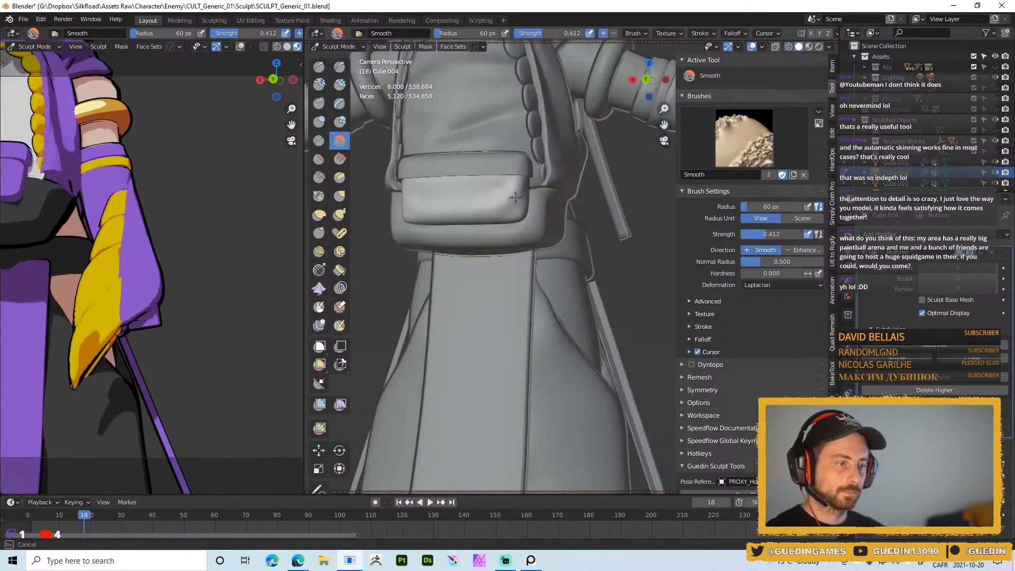
- Puff up the front pocket's face with the Inflate/Deflate brush at 46 px
middle_click_drag(382, 201, 487, 207)
right_click(486, 208)
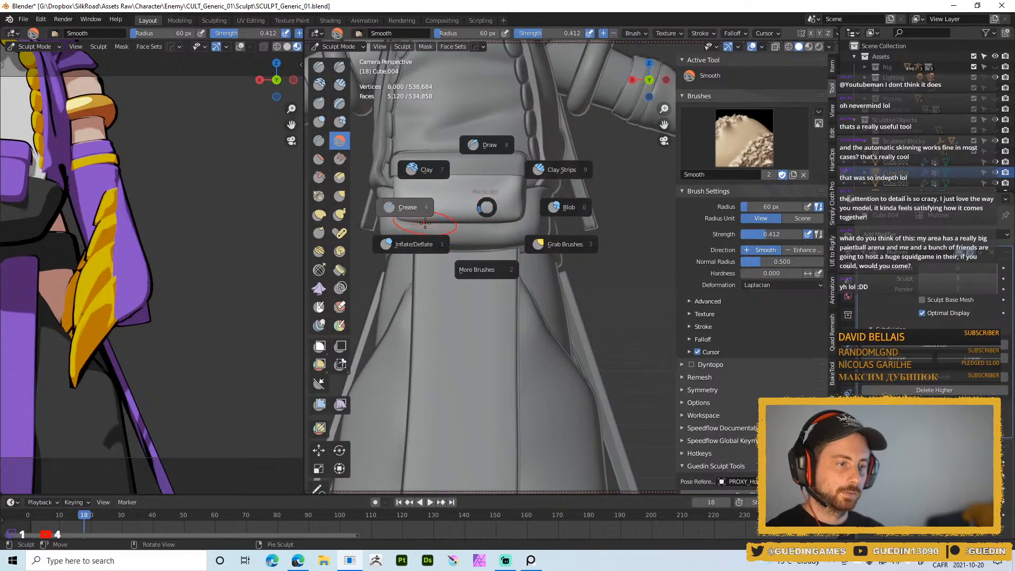
left_click(414, 244)
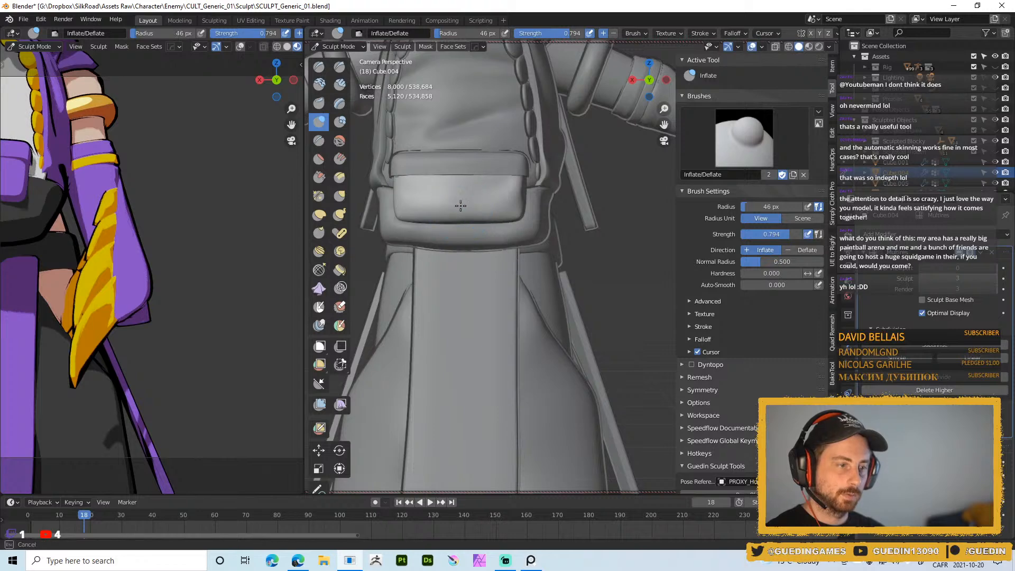
mouse_move(400, 199)
left_mouse_down()
mouse_move(485, 209)
mouse_move(465, 192)
mouse_move(471, 182)
left_mouse_up()
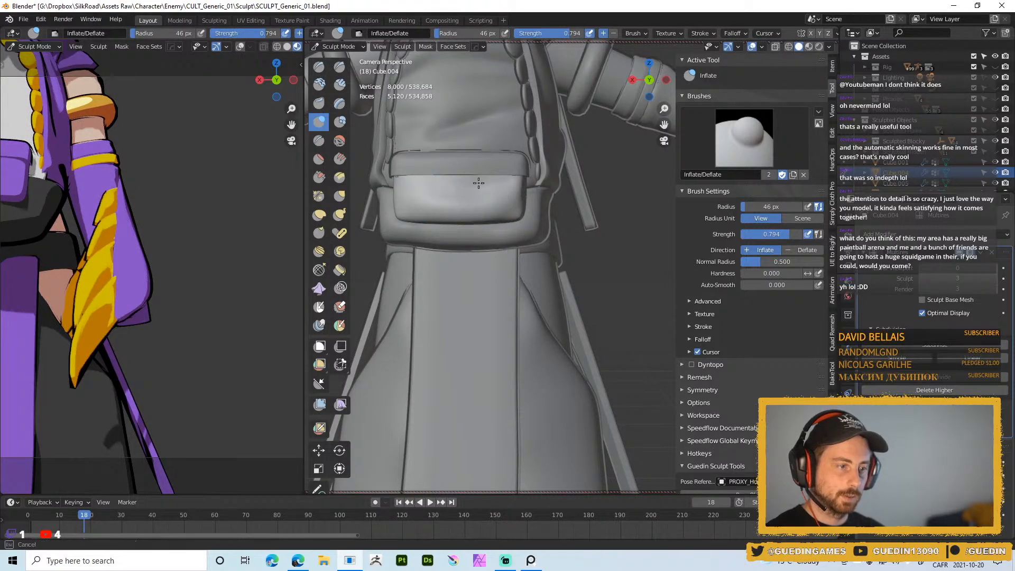
mouse_move(498, 187)
middle_mouse_down()
mouse_move(508, 189)
mouse_move(487, 184)
mouse_move(533, 192)
middle_mouse_up()
mouse_move(505, 226)
middle_mouse_down()
mouse_move(445, 199)
mouse_move(457, 186)
mouse_move(445, 178)
middle_mouse_up()
- Return to the Draw brush and sculpt folds below the pocket's flap, reducing the radius from 30 px to 19 px
right_click(467, 213)
left_click(467, 151)
key("f")
left_click(479, 182)
key("f")
left_click(449, 177)
key("f")
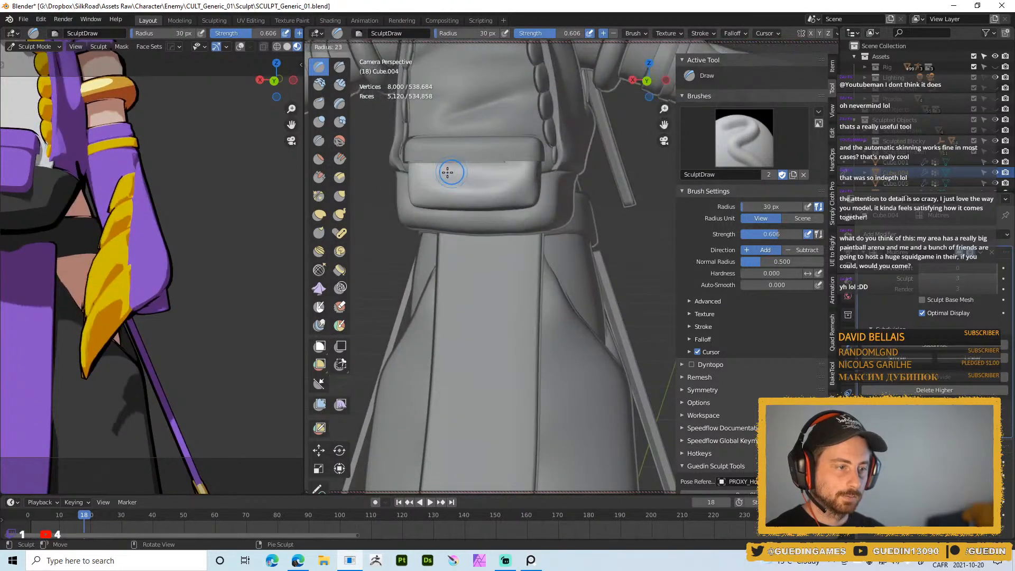
left_click(447, 173)
mouse_move(442, 170)
left_mouse_down("ctrl")
mouse_move(497, 177)
mouse_move(430, 169)
left_mouse_up("ctrl")
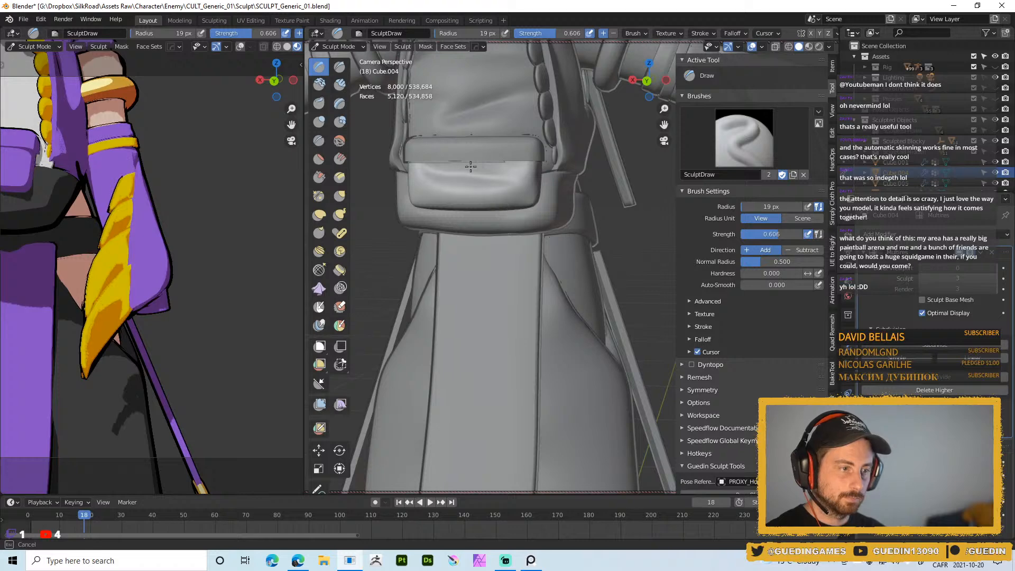
- Add finer fold strokes near the front pocket's upper corner with the Draw brush at 13 px
key("f")
left_click(518, 183)
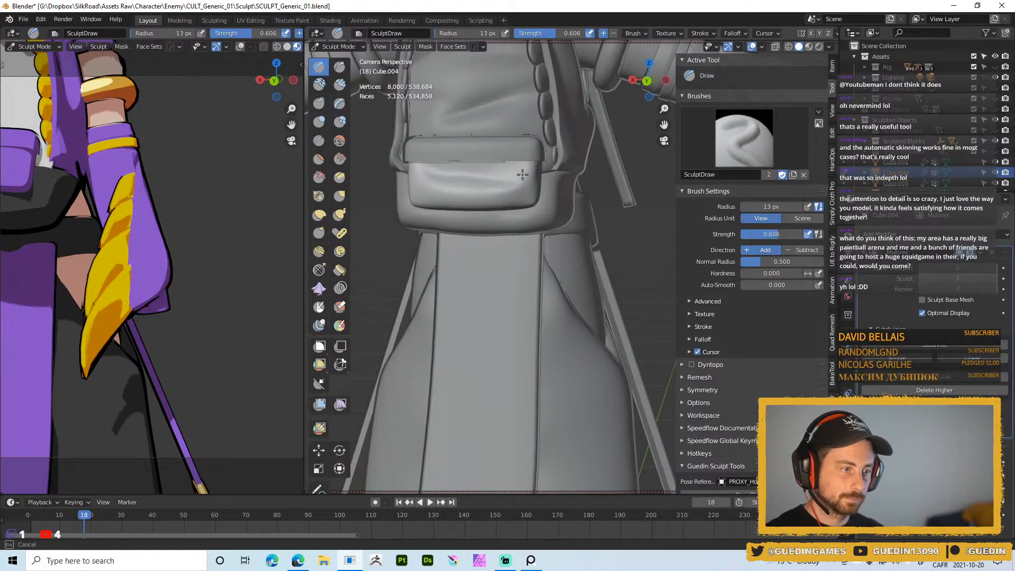
key("f")
left_click(494, 175)
- Sculpt folds around the front pocket's side corner with the Draw brush at 30 px and 17 px
middle_click_drag(497, 190, 540, 191)
key("f")
left_click(529, 189)
left_click_drag(529, 189, 523, 206)
mouse_move(531, 209)
middle_mouse_down()
mouse_move(521, 206)
mouse_move(541, 205)
middle_mouse_up()
middle_click_drag(538, 141, 532, 164)
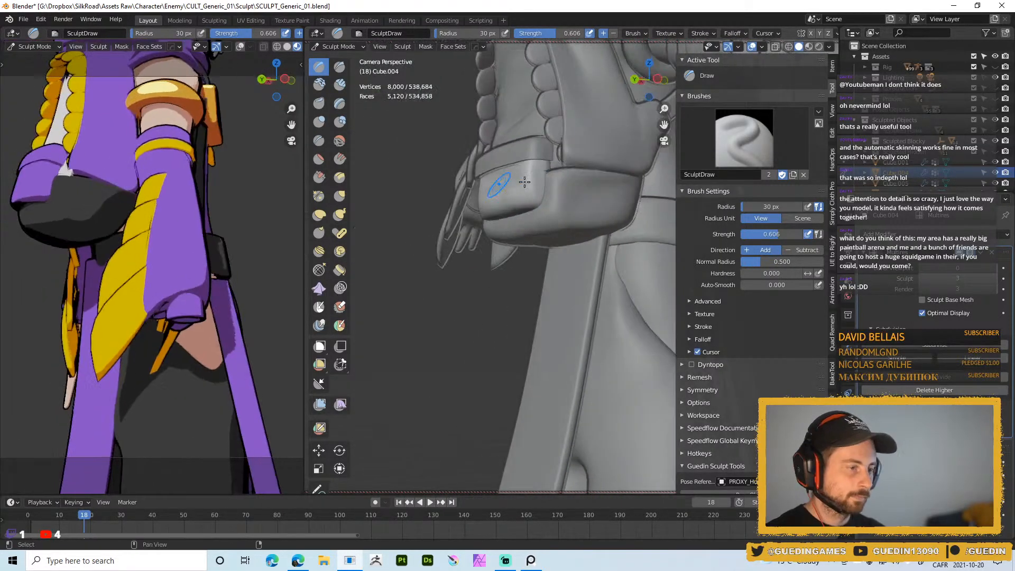
key("f")
left_click(537, 167)
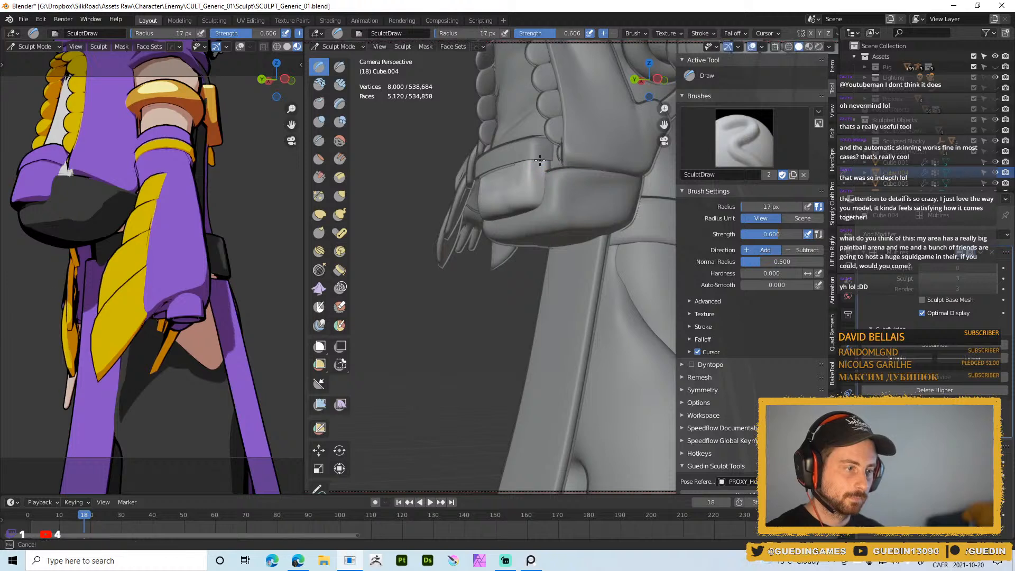
left_click_drag(544, 166, 541, 179)
- Turn to the front pocket's opposite side and sculpt its upper corner with the Draw brush at 21 px and 14 px
middle_click_drag(484, 245, 519, 207)
key("f")
left_click(540, 203)
mouse_move(431, 270)
middle_mouse_down()
mouse_move(523, 248)
mouse_move(540, 264)
middle_mouse_up()
key("f")
left_click(410, 138)
middle_click_drag(410, 132, 411, 121)
key("f")
left_click(411, 118)
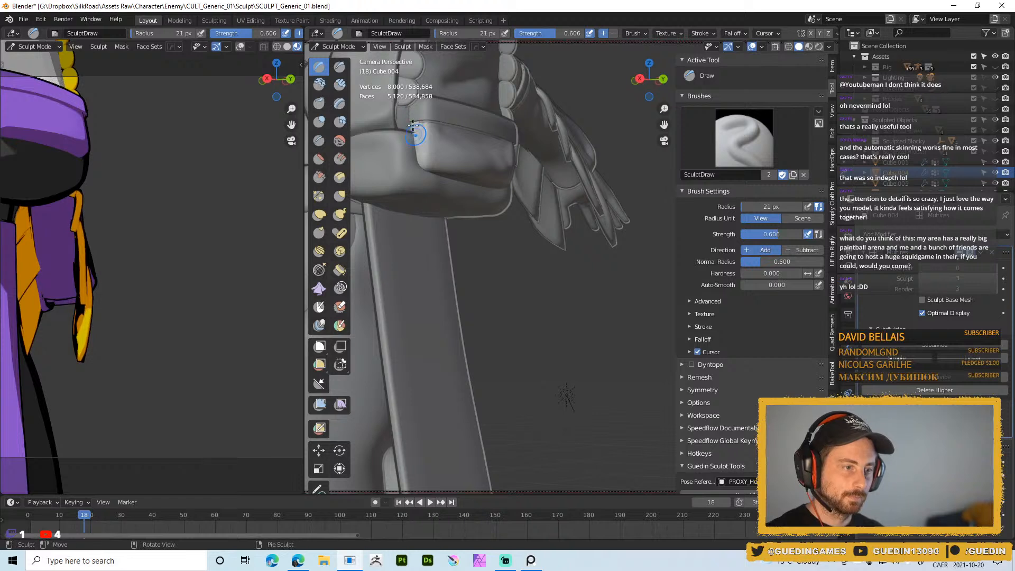
key("f")
left_click(415, 128)
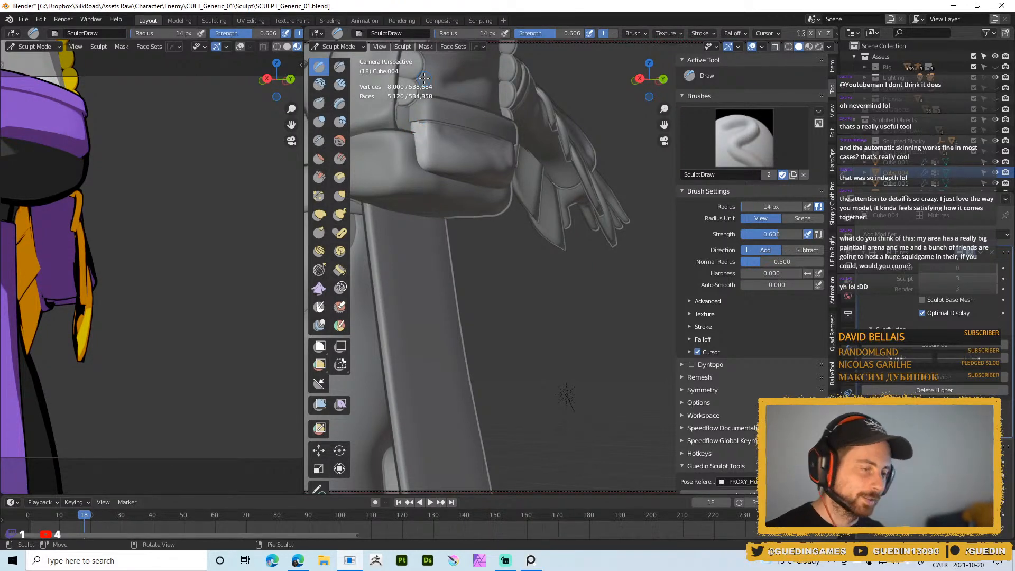
- Enlarge the Draw brush to 24 px and smooth the edge below the flap on the pocket's opposite side
middle_click_drag(378, 141, 422, 129)
key("f")
left_click(426, 128)
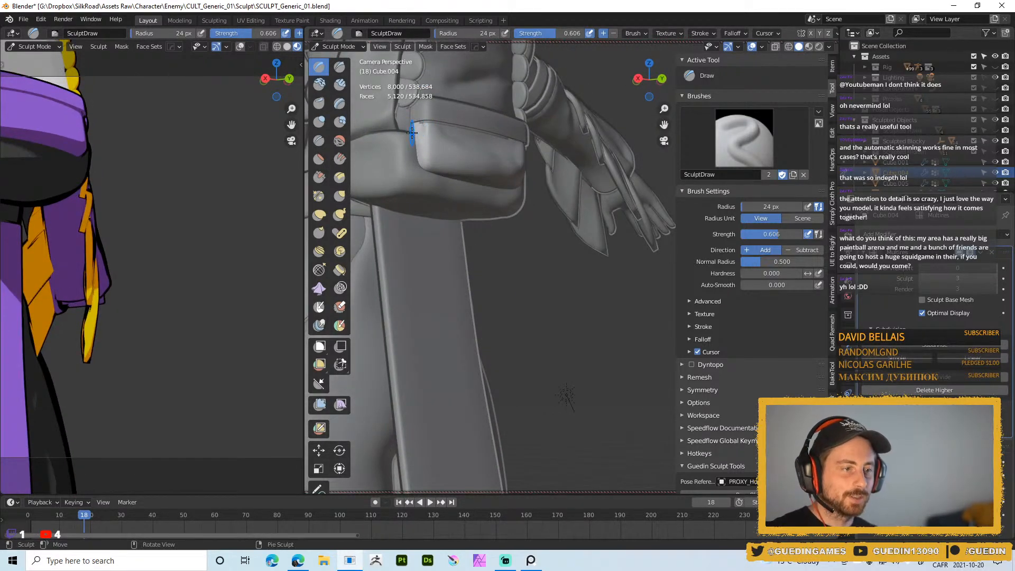
middle_click_drag(418, 129, 393, 153)
left_click_drag(416, 127, 416, 142, "shift")
middle_click_drag(414, 144, 429, 134)
- Smooth the pocket's upper side corner again and redraw its fold with the Draw brush at 14 px
key("f")
left_click(425, 133)
mouse_move(418, 128)
left_mouse_down("shift")
mouse_move(418, 110)
mouse_move(420, 143)
mouse_move(412, 127)
left_mouse_up("shift")
key("f")
left_click(431, 138)
mouse_move(413, 127)
middle_mouse_down()
mouse_move(429, 114)
mouse_move(419, 138)
mouse_move(422, 130)
middle_mouse_up()
key("f")
left_click(419, 129)
left_click_drag(414, 127, 423, 154)
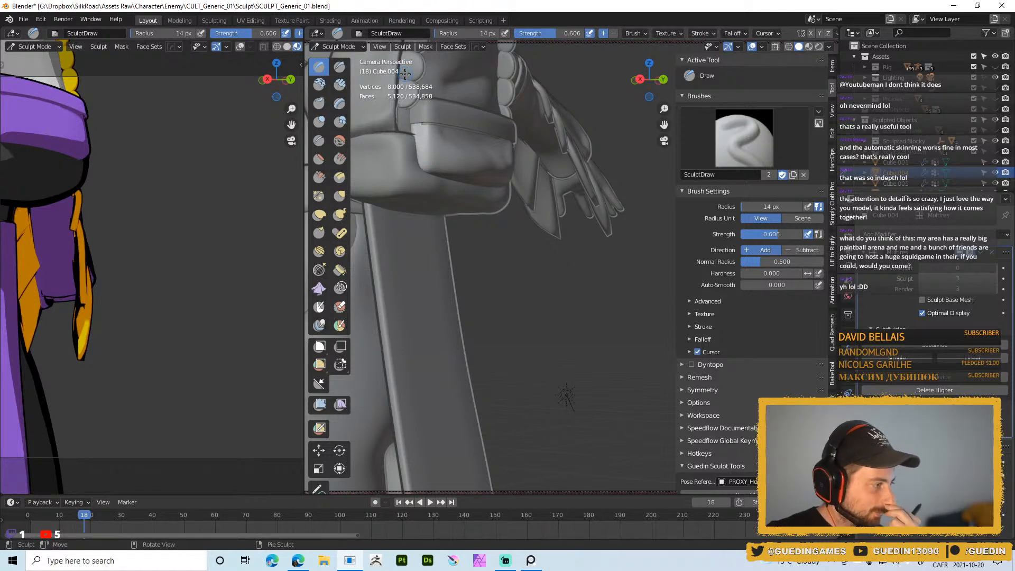
- Resize the Draw brush to 20 px, adjust it further and sculpt from the pocket's side corner onto its front
key("f")
left_click(420, 127)
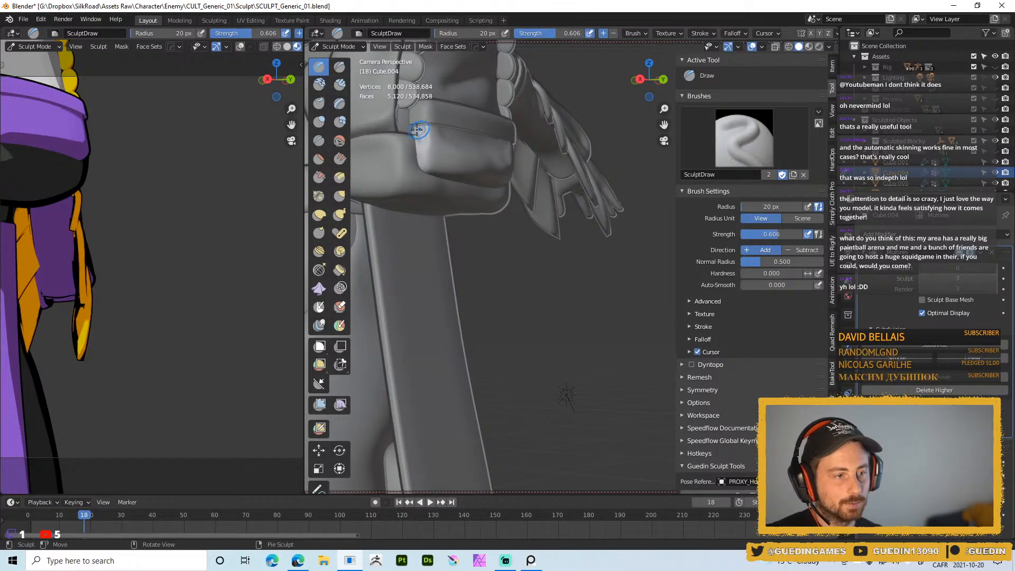
key("f")
left_click(417, 129)
mouse_move(413, 119)
middle_mouse_down()
mouse_move(437, 151)
mouse_move(429, 157)
middle_mouse_up()
left_click(412, 134)
left_click_drag(428, 135, 459, 170)
- Enlarge the Draw brush to 58 px and sculpt the side end of the front pocket's face below the flap
middle_click_drag(460, 170, 419, 160)
key("f")
left_click(506, 166)
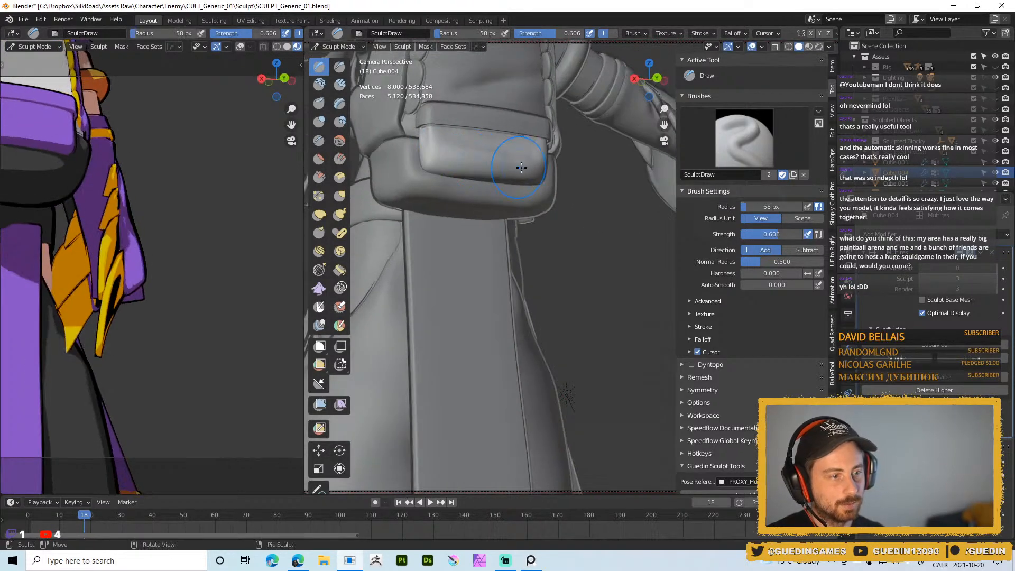
middle_click_drag(509, 164, 466, 165)
mouse_move(509, 168)
left_mouse_down()
mouse_move(507, 138)
mouse_move(519, 136)
left_mouse_up()
mouse_move(519, 136)
middle_mouse_down()
mouse_move(530, 109)
mouse_move(483, 207)
middle_mouse_up()
- Return the front pocket to Object Mode, raise its Multires viewport level and deselect it
scroll(545, 89, "down", 5)
key("ctrl+Tab")
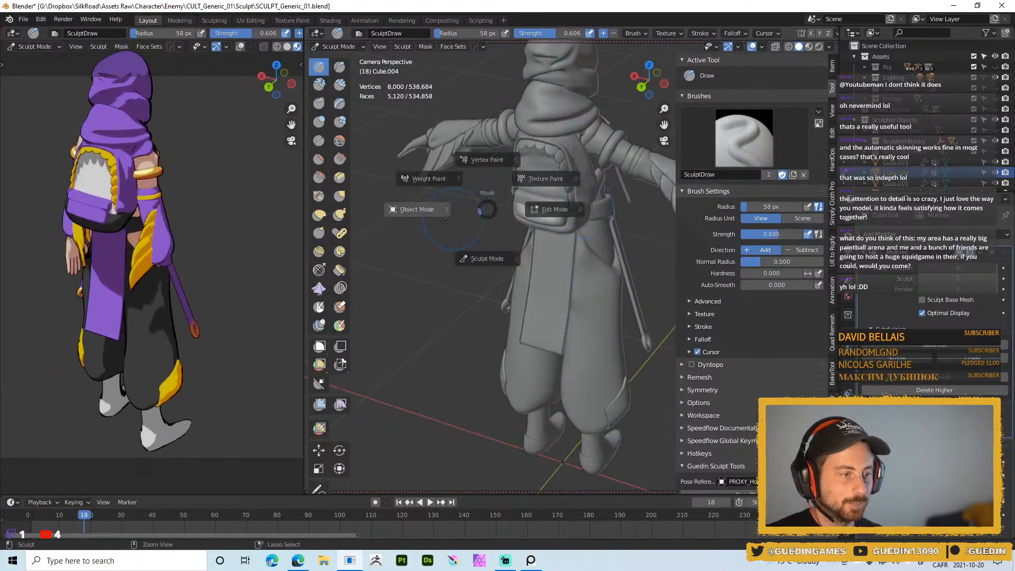
left_click(447, 212)
left_click_drag(952, 268, 987, 268)
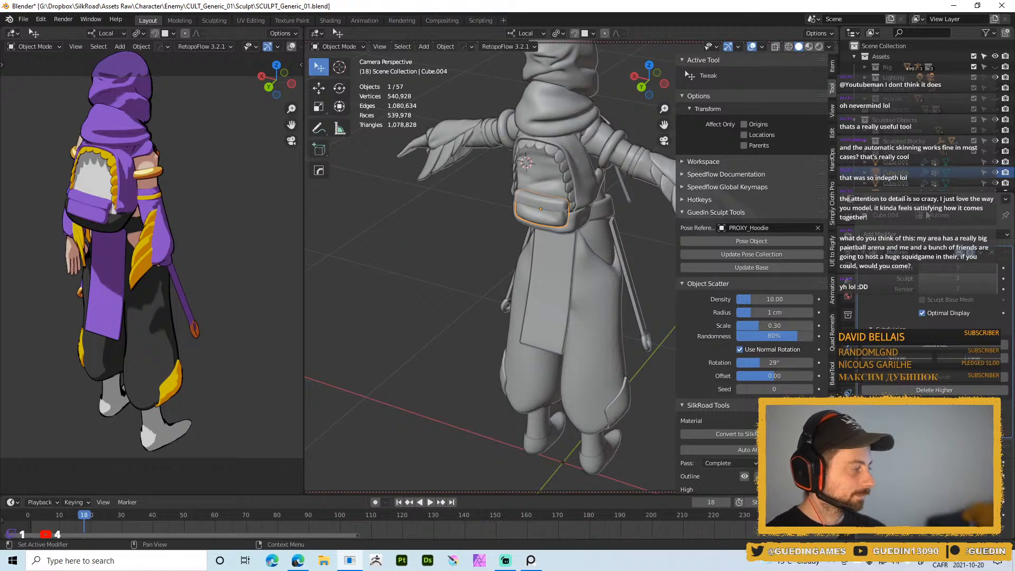
key("alt+a")
- Select the backpack pocket's flap and set its Bevel modifier to 2 segments
scroll(544, 261, "up", 4)
left_click(533, 116)
scroll(533, 250, "down", 4)
left_click(864, 253)
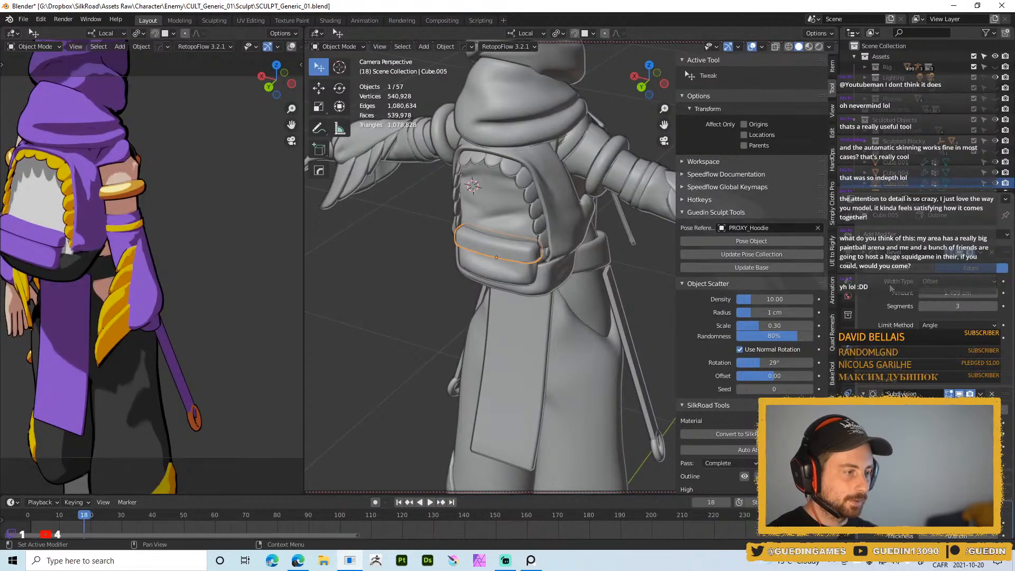
left_click(955, 305)
type("2")
key("Return")
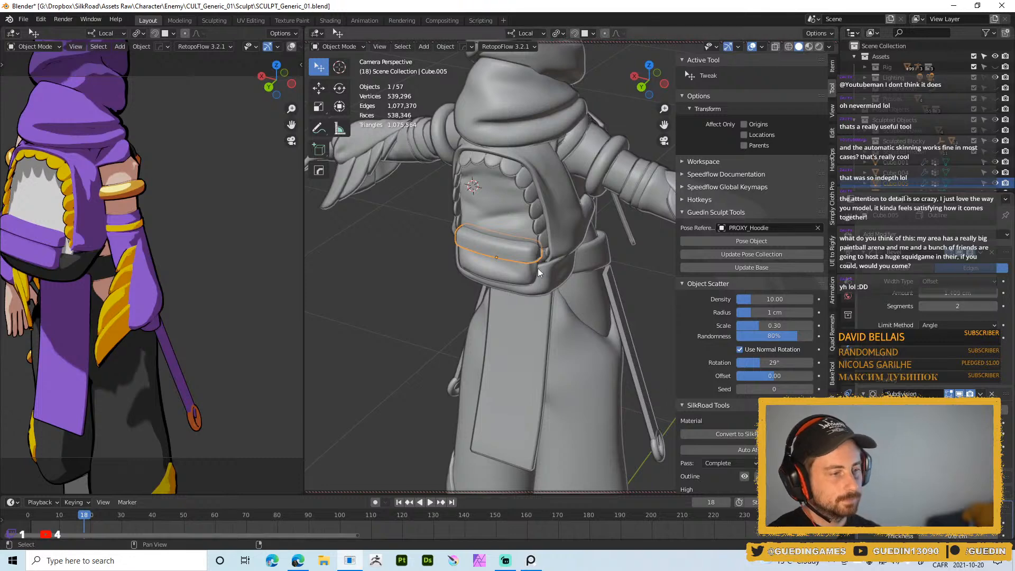
- Make the flap's object and object data single-user and apply its Bevel and Subdivision modifiers
middle_click_drag(551, 272, 499, 282)
key("u")
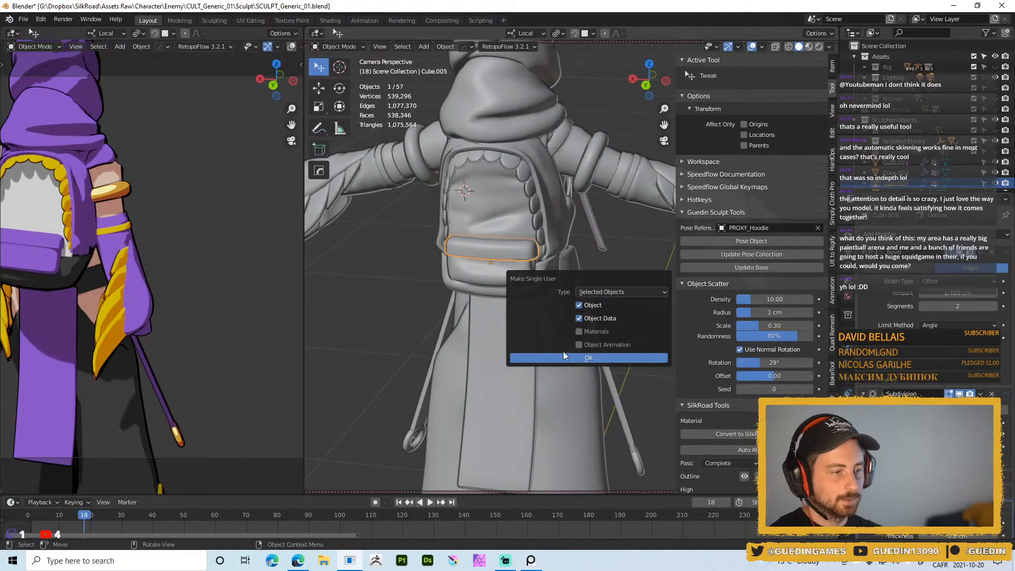
key("Return")
key("ctrl+a")
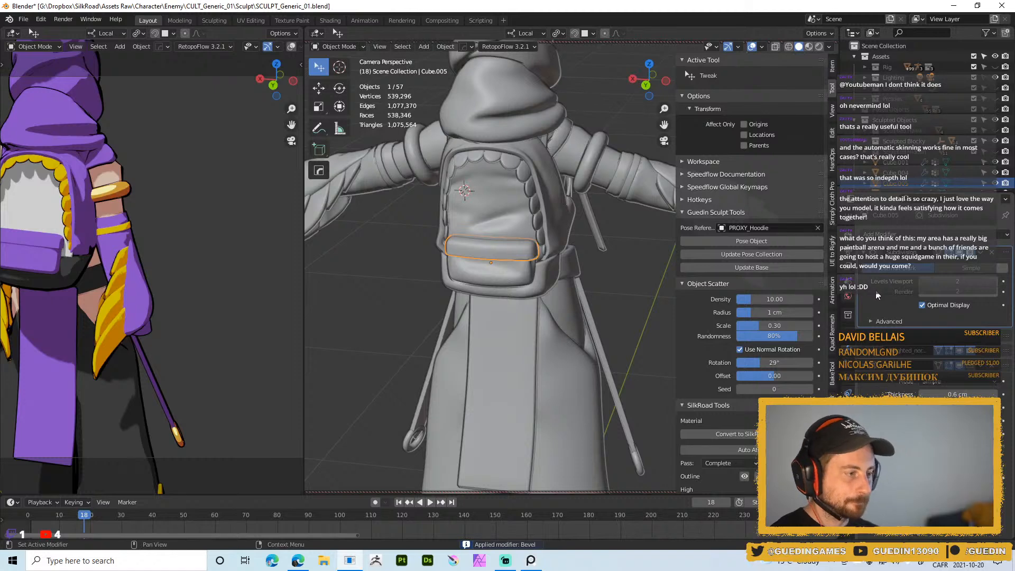
key("ctrl+a")
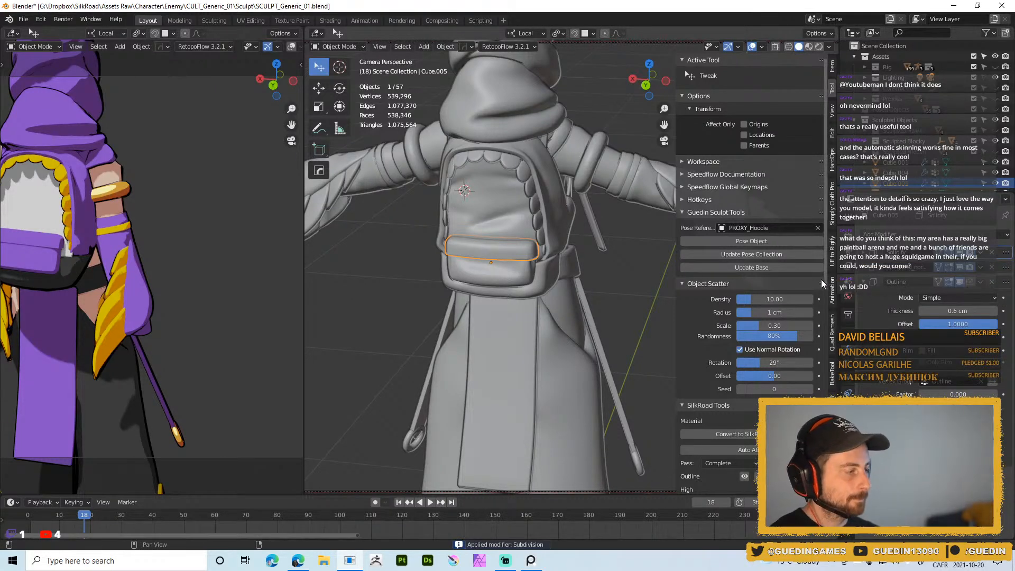
- Set up the flap for sculpting in Sculpt Mode with a Multires modifier, unsubdividing it to its base and adding a Catmull-Clark subdivision
middle_click_drag(541, 278, 531, 196, "ctrl")
key("ctrl+Tab")
left_click(529, 259)
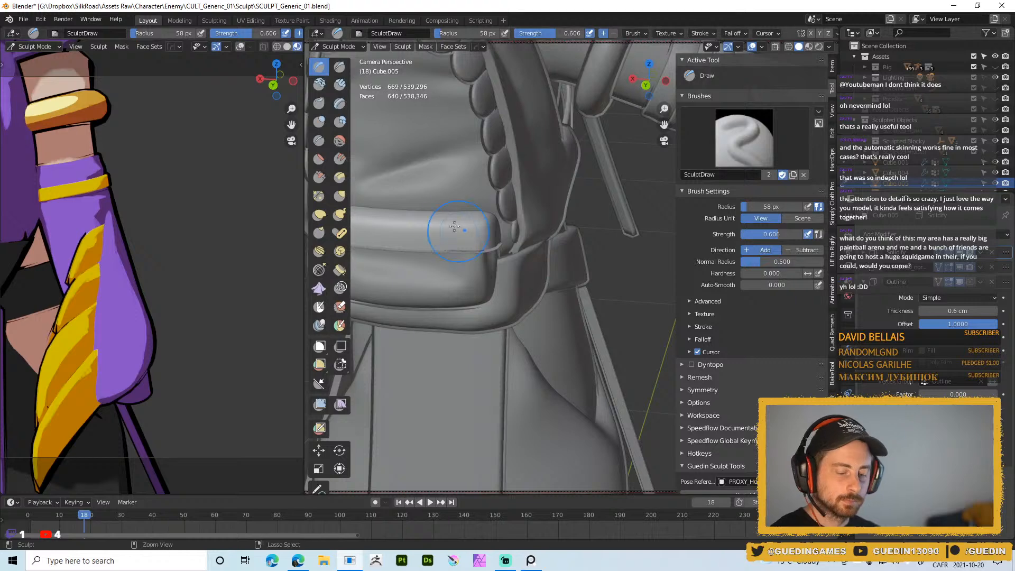
key("ctrl+0")
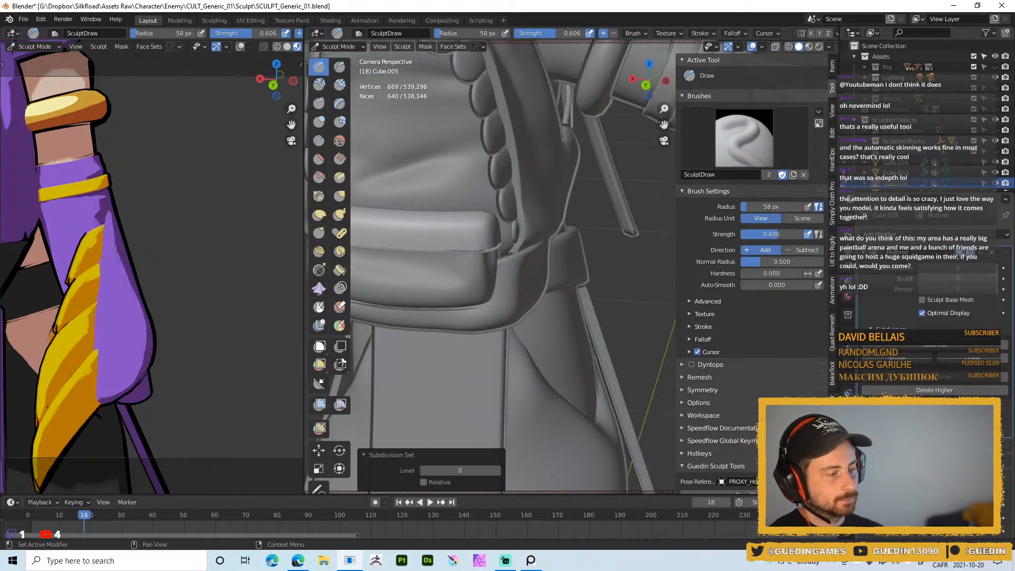
left_click(921, 379)
scroll(508, 230, "down", 2)
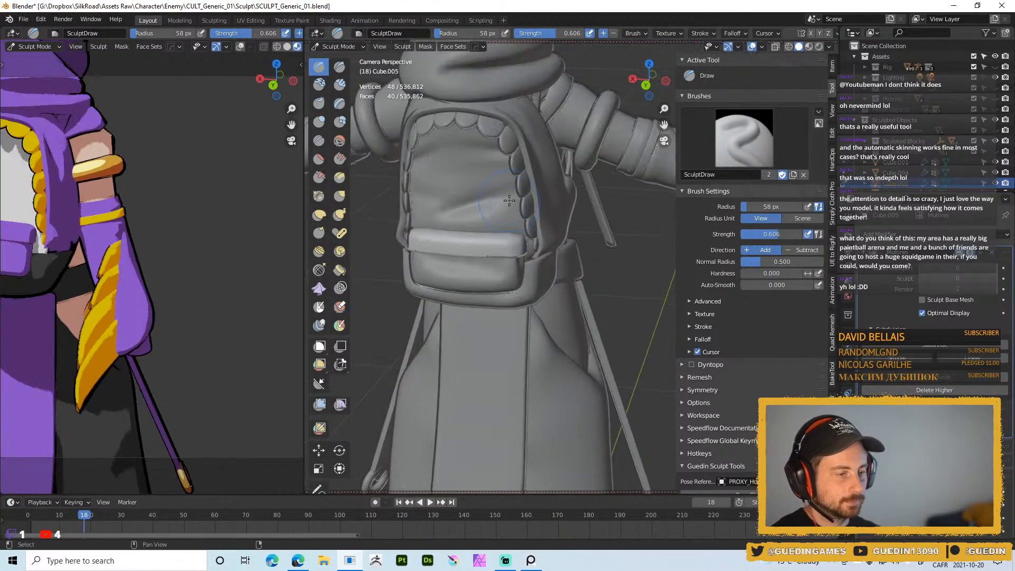
middle_click_drag(508, 230, 560, 235, "shift")
left_click(934, 345)
- Work on the flap's front with the Draw brush, sizing it to 47 px and reducing it to 33 px
scroll(549, 238, "up", 2)
mouse_move(547, 251)
middle_mouse_down()
mouse_move(537, 233)
mouse_move(567, 210)
middle_mouse_up()
key("f")
left_click(532, 233)
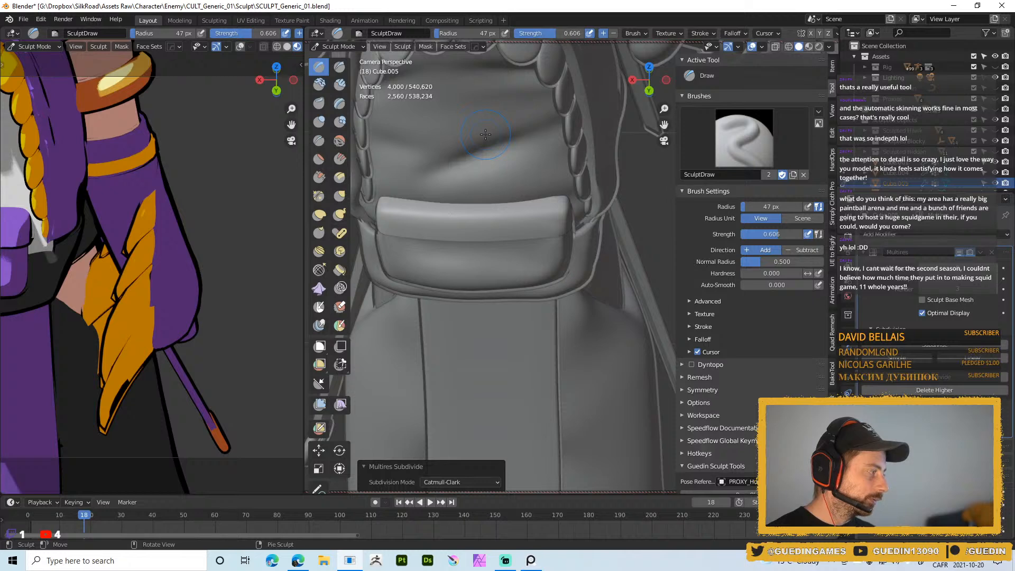
mouse_move(491, 223)
middle_mouse_down()
mouse_move(512, 195)
mouse_move(491, 231)
mouse_move(535, 224)
mouse_move(469, 222)
mouse_move(490, 227)
middle_mouse_up()
key("f")
left_click(512, 227)
key("f")
left_click(483, 223)
key("f")
left_click(530, 222)
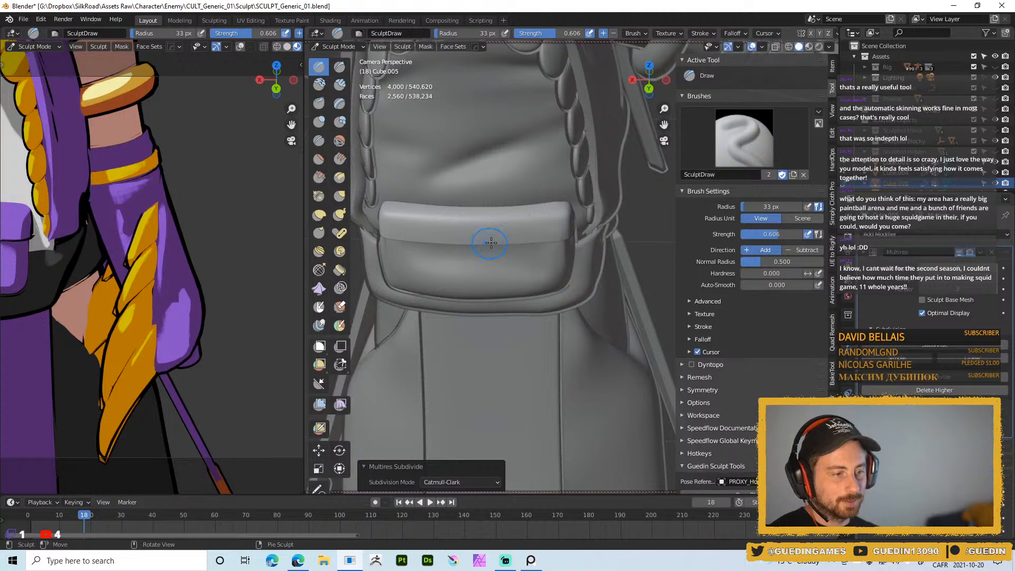
- Reduce the Draw brush to 27 px and 25 px and shape the flap from its side end to its front
key("f")
left_click(483, 243)
mouse_move(505, 229)
middle_mouse_down()
mouse_move(459, 248)
mouse_move(576, 238)
mouse_move(557, 231)
middle_mouse_up()
key("f")
left_click(562, 241)
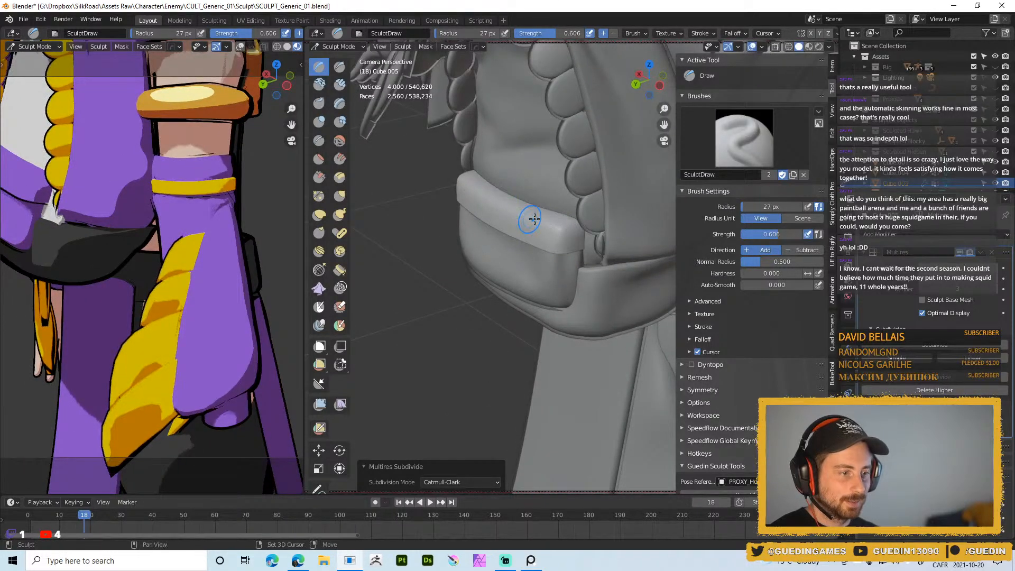
mouse_move(503, 200)
middle_mouse_down()
mouse_move(450, 220)
mouse_move(528, 215)
mouse_move(483, 224)
mouse_move(494, 214)
middle_mouse_up()
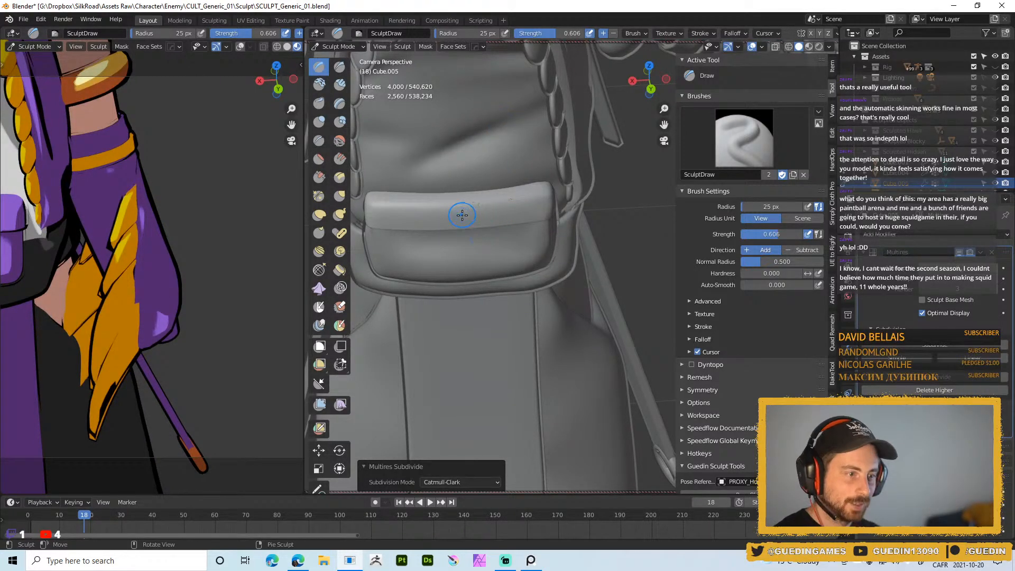
- Draw a diagonal fold across the right half of the flap's front and refine it with the Draw brush at 19 px
middle_click_drag(463, 215, 469, 211)
key("f")
left_click(474, 211)
mouse_move(476, 221)
left_mouse_down()
mouse_move(539, 208)
mouse_move(455, 211)
mouse_move(524, 204)
left_mouse_up()
middle_click_drag(500, 231, 499, 199)
key("f")
left_click(495, 231)
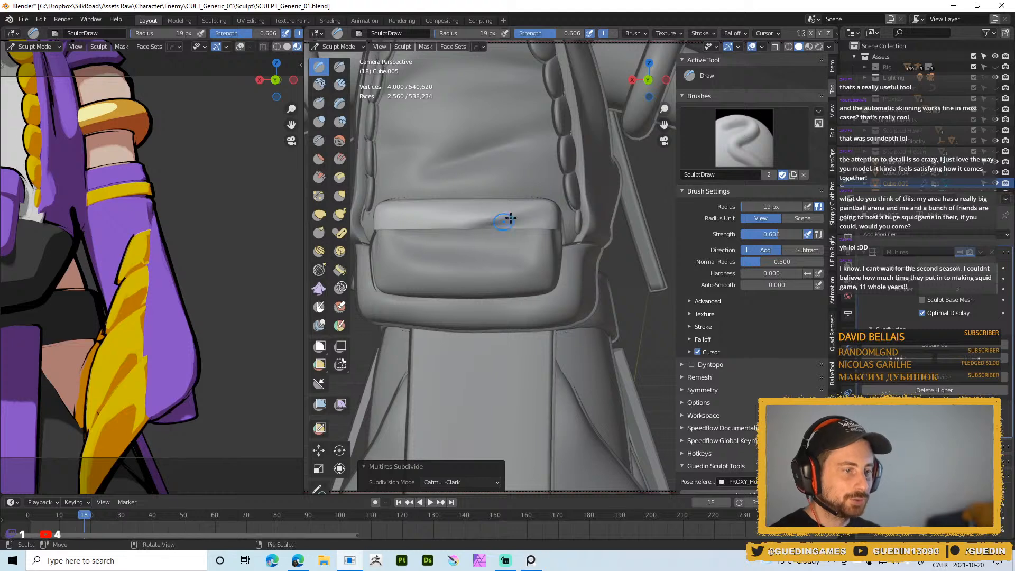
middle_click_drag(498, 224, 517, 215)
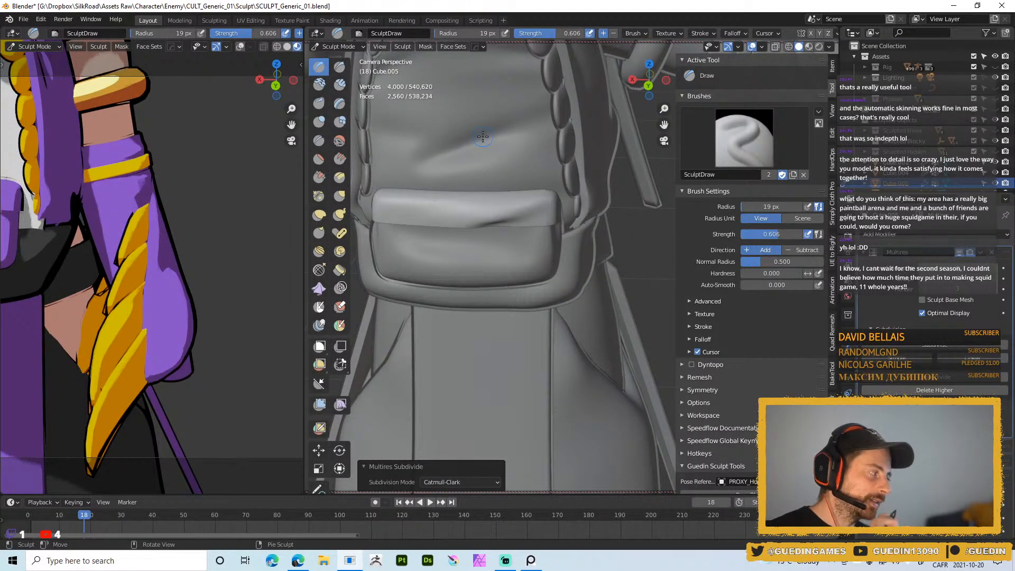
- Enlarge the Draw brush to 38 px, reduce it to 31 px and sculpt along the flap's lower front from its left end
mouse_move(412, 215)
middle_mouse_down("shift")
mouse_move(451, 222)
mouse_move(444, 227)
middle_mouse_up("shift")
key("f")
left_click(444, 218)
key("f")
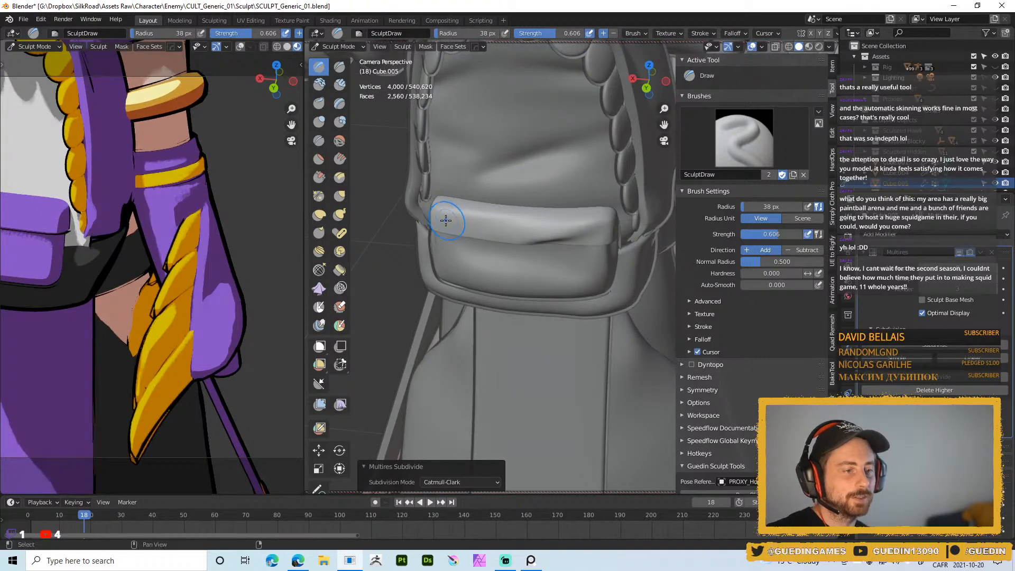
left_click(463, 219)
middle_click_drag(506, 218, 449, 226)
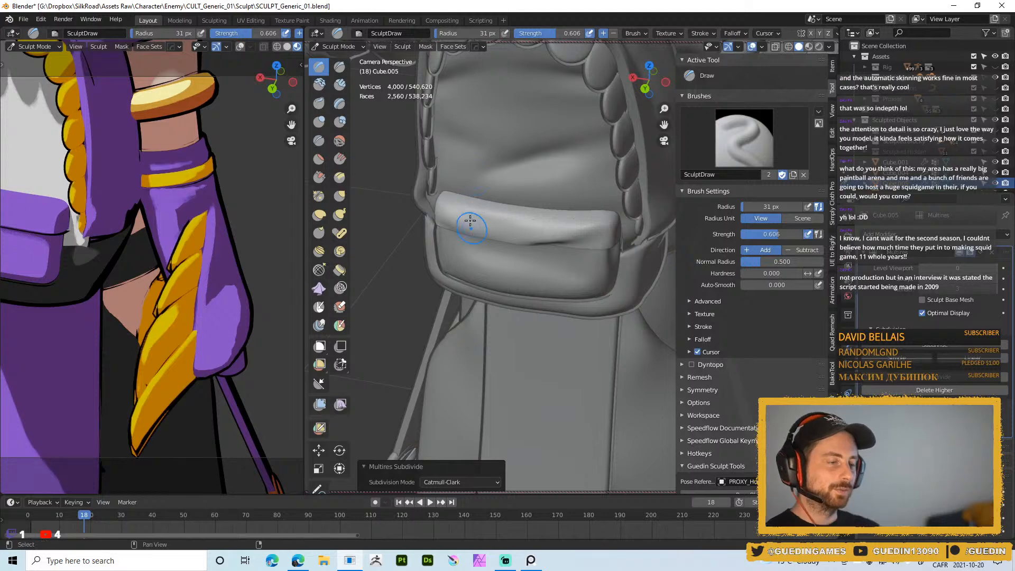
left_click_drag(537, 232, 497, 234)
- Refine the left half of the flap's lower edge with the Draw brush at 22 px and 17 px
middle_click_drag(539, 234, 572, 214)
key("f")
left_click(462, 229)
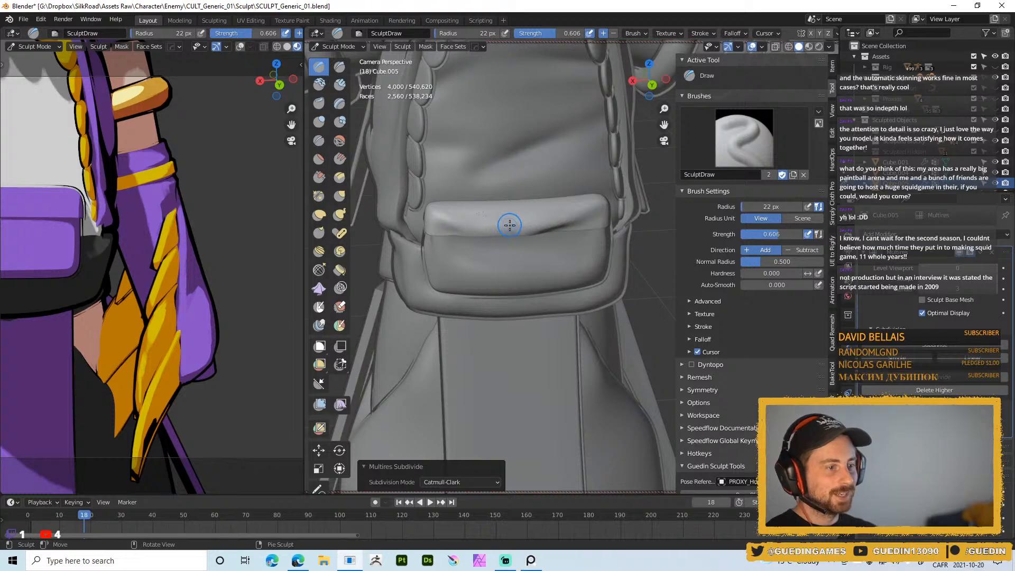
middle_click_drag(502, 233, 446, 228)
key("f")
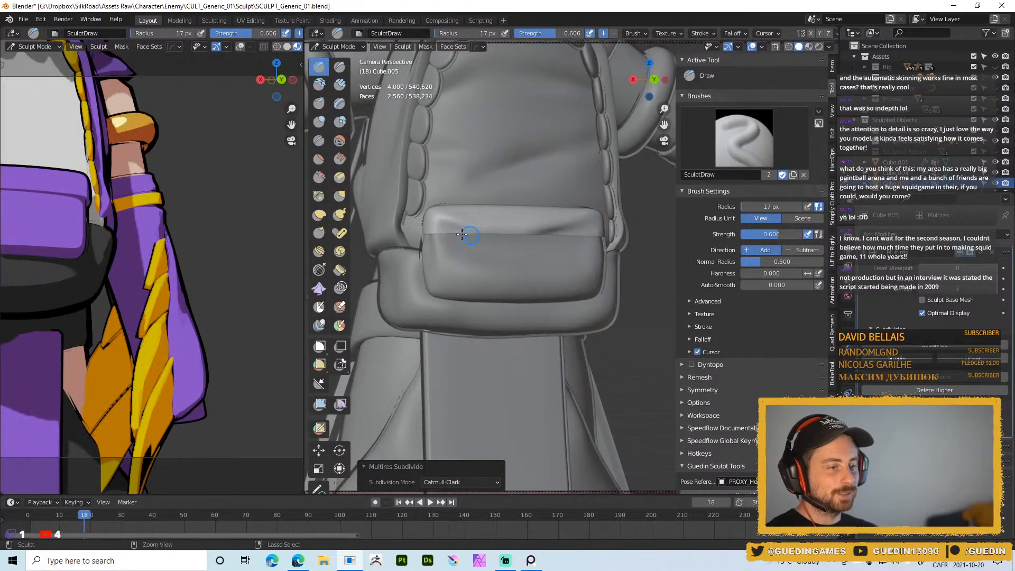
left_click(497, 234)
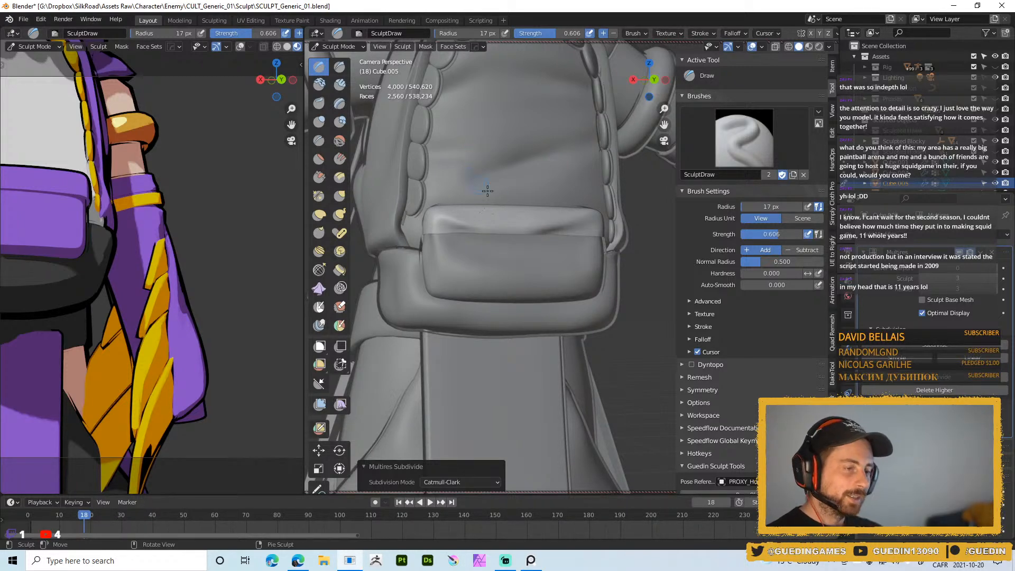
- Set the Draw brush to 23 px, add a short stroke near the flap's left end and smooth the surrounding folds
middle_click_drag(467, 249, 447, 268)
key("f")
left_click(465, 227)
left_click_drag(455, 226, 461, 229)
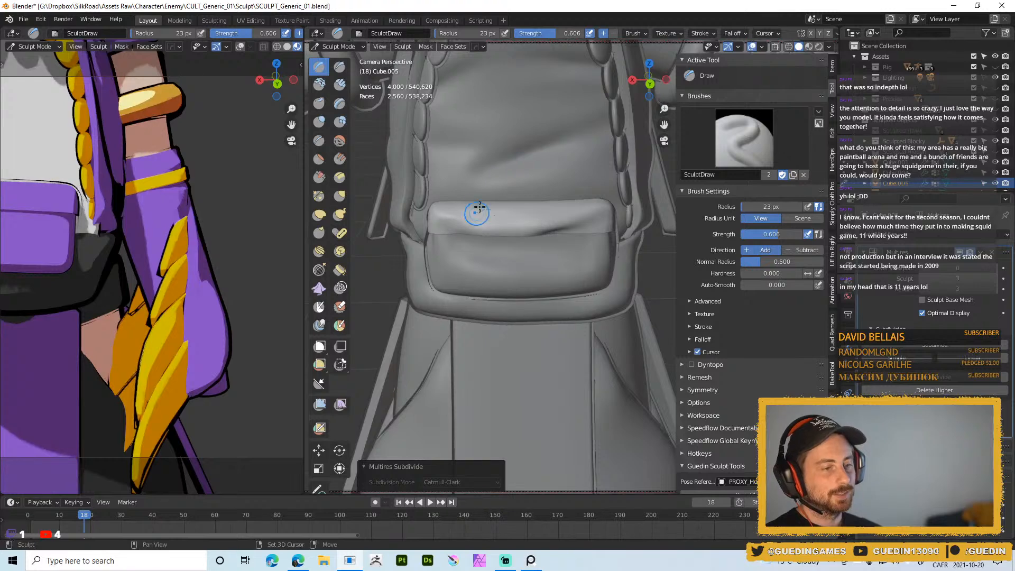
middle_click_drag(476, 208, 465, 216)
left_click_drag(482, 215, 538, 196, "shift")
mouse_move(461, 229)
left_mouse_down("shift")
mouse_move(558, 177)
mouse_move(447, 220)
mouse_move(513, 200)
mouse_move(467, 217)
left_mouse_up("shift")
left_click_drag(467, 217, 481, 208, "shift")
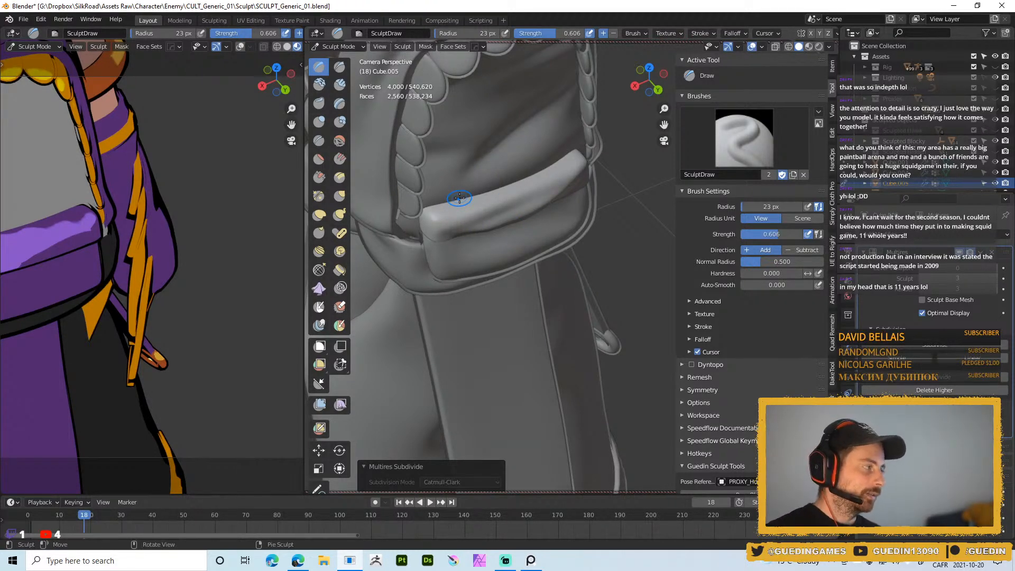
- Enlarge the Draw brush to 41 px and sculpt a broad stroke from the flap's left end across its front
mouse_move(494, 235)
middle_mouse_down()
mouse_move(499, 226)
mouse_move(453, 211)
middle_mouse_up()
key("f")
left_click(462, 211)
left_click_drag(466, 211, 513, 221)
middle_click_drag(522, 220, 552, 230, "shift")
- Return the flap to Object Mode, raise its Multires viewport level and deselect it
scroll(556, 229, "down", 3)
key("ctrl+Tab")
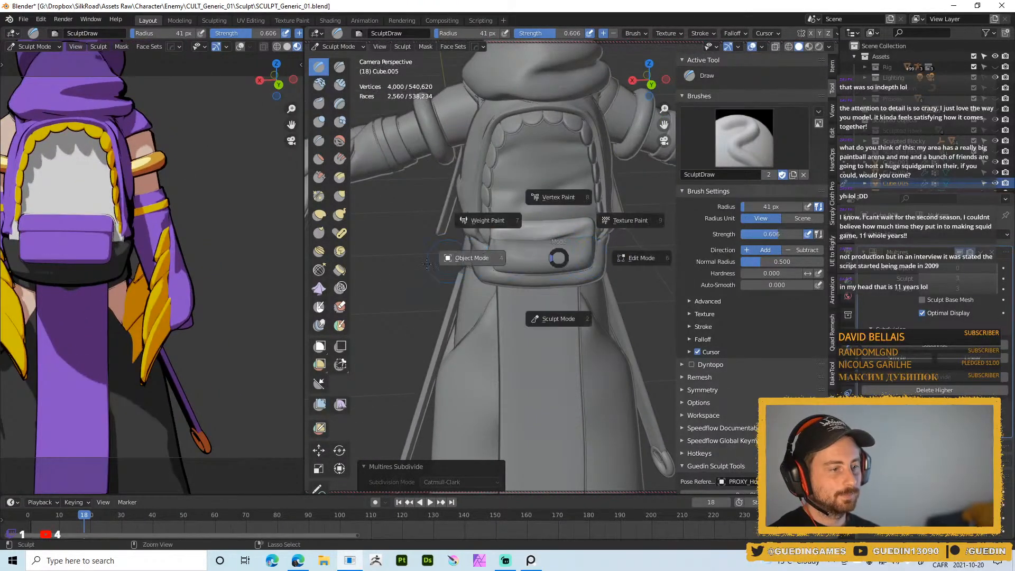
left_click(484, 258)
scroll(545, 243, "up", 3)
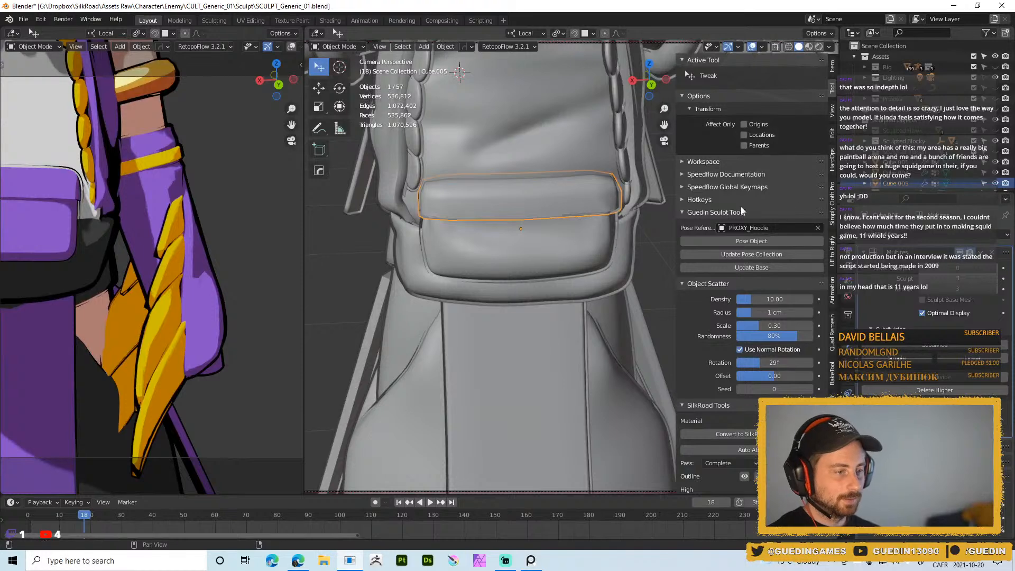
left_click_drag(958, 268, 999, 268)
key("alt+a")
- Switch to Material Preview shading and select the six backpack parts, including the pocket, flap, inner panel and scalloped trim
scroll(550, 223, "down", 4)
key("z")
middle_click_drag(537, 221, 587, 312)
scroll(547, 241, "down", 4)
scroll(569, 243, "up", 4)
left_click(570, 247)
left_click(576, 263, "shift")
middle_click_drag(573, 251, 445, 261, "ctrl")
left_click(445, 260, "shift")
left_click(422, 193, "shift")
left_click(458, 214, "shift")
left_click(500, 165, "shift")
scroll(505, 207, "down", 5)
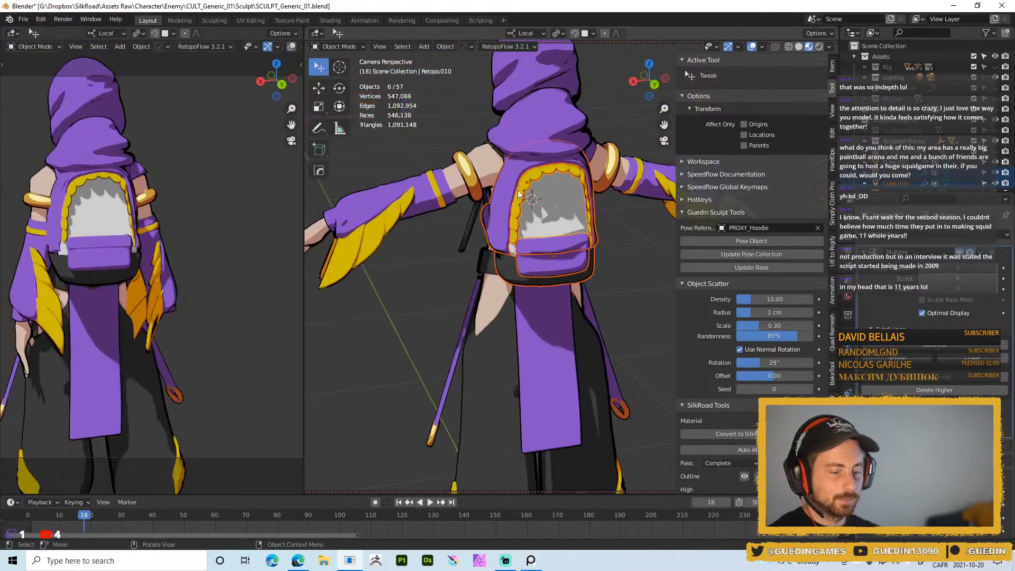
- Run Pose Object on the selected backpack parts with PROXY_Hoodie as reference, deselect them and save the file
left_click(770, 240)
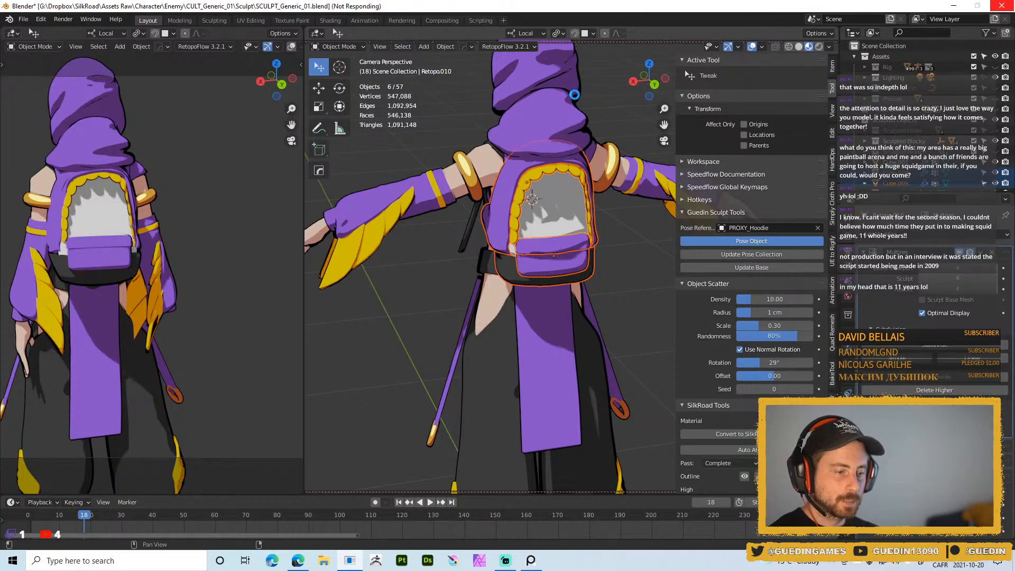
key("alt+a")
key("ctrl+s")
left_click(530, 177)
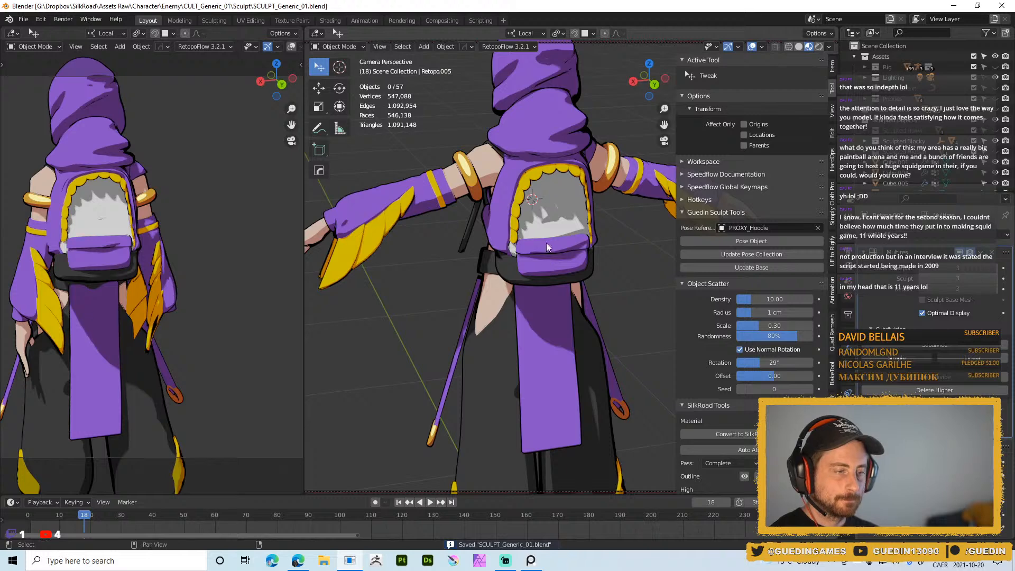
- Return to Solid shading and examine the character from the backpack around to the front of the torso
middle_click_drag(544, 232, 531, 213)
key("z")
scroll(550, 255, "down", 4)
middle_click_drag(554, 246, 570, 147)
scroll(540, 246, "up", 6)
middle_click_drag(540, 245, 541, 220)
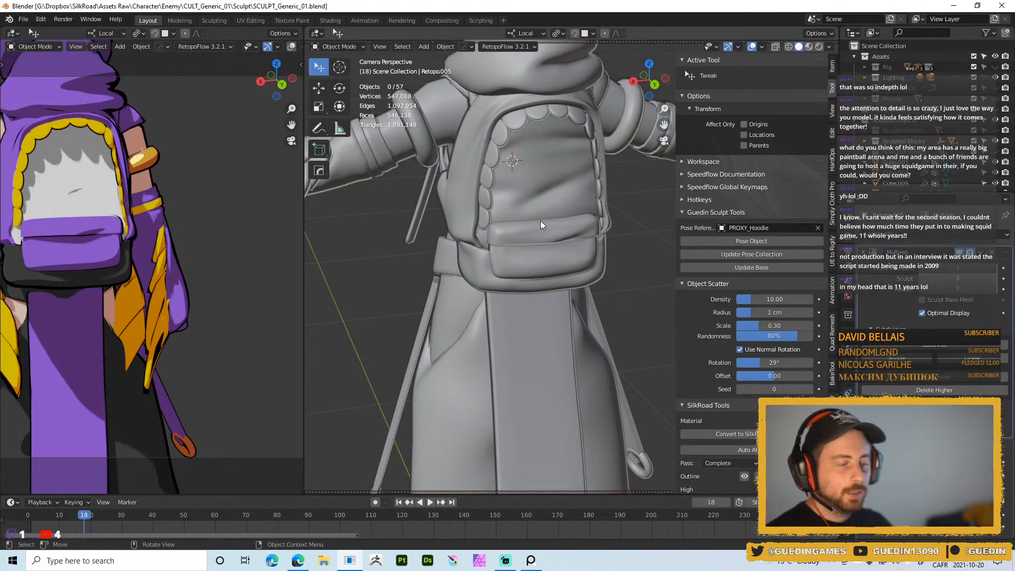
scroll(509, 112, "down", 4)
middle_click_drag(515, 148, 630, 159)
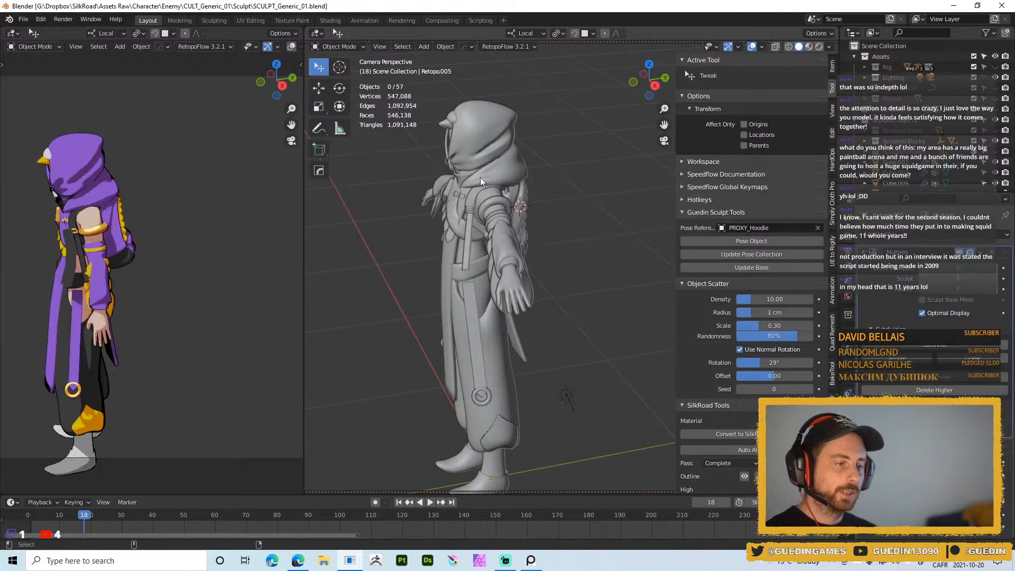
middle_click_drag(481, 177, 559, 196)
scroll(514, 233, "up", 4)
scroll(536, 218, "down", 1)
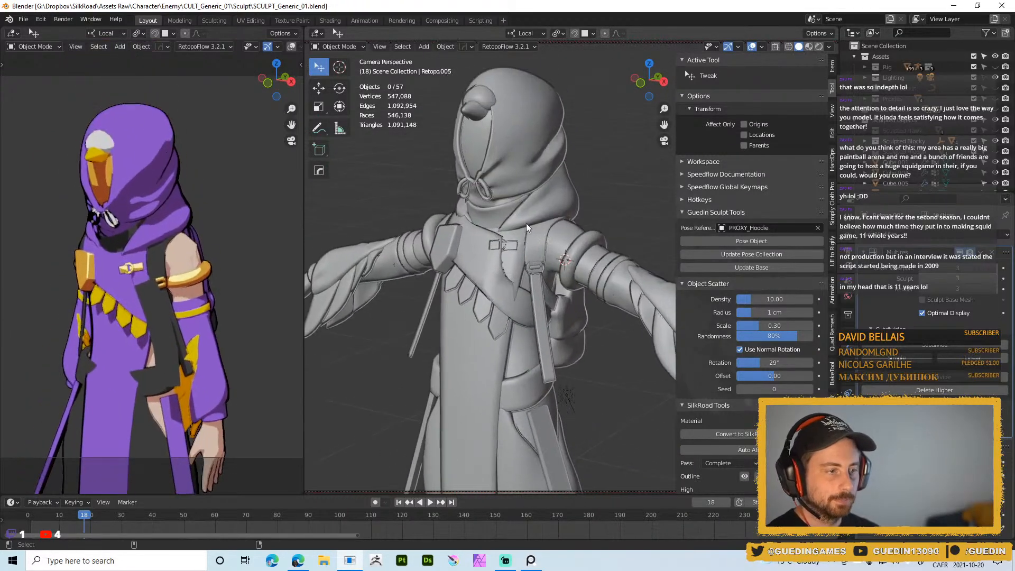
- Select the backpack's shoulder straps and make their object and object data single-user
scroll(536, 218, "up", 3)
left_click(513, 224)
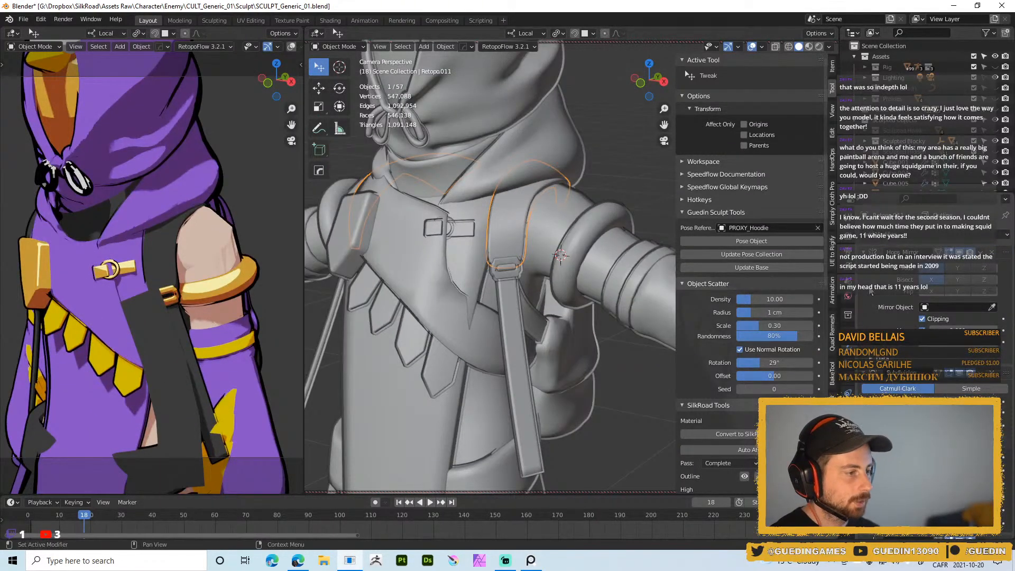
key("u")
left_click(558, 374)
left_click(560, 386)
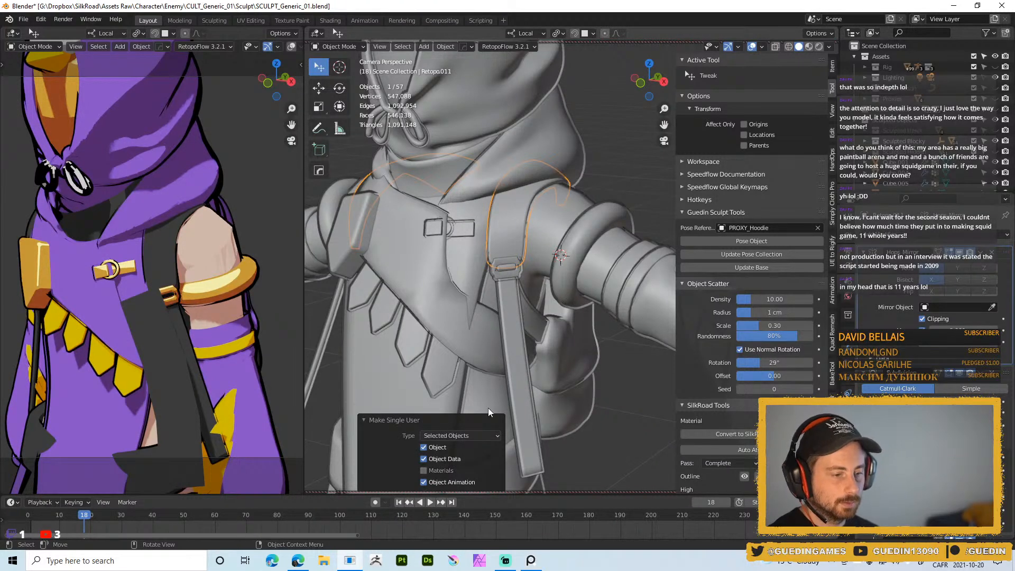
middle_click_drag(506, 244, 541, 205)
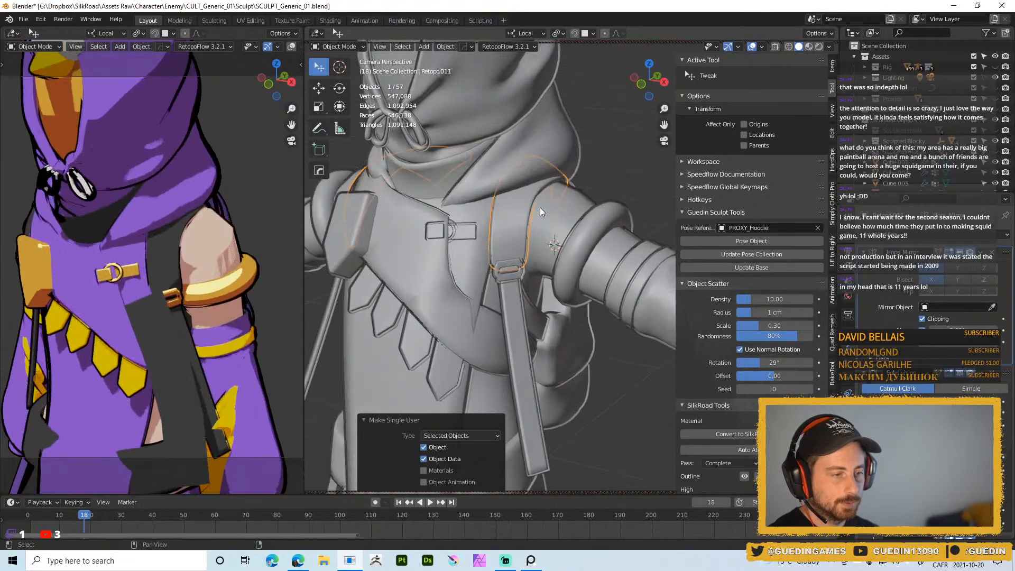
- Apply the shoulder straps' Mirror and Subdivision modifiers, and inspect the strap in Sculpt Mode
key("ctrl+a")
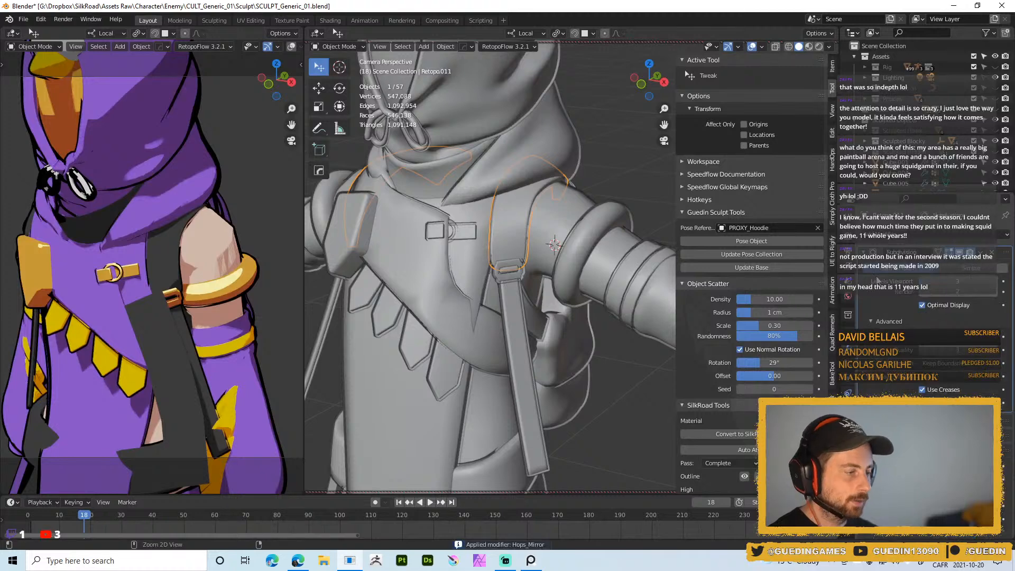
key("ctrl+a")
key("ctrl+Tab")
left_click(552, 241)
mouse_move(592, 109)
middle_mouse_down()
mouse_move(561, 143)
mouse_move(491, 166)
middle_mouse_up()
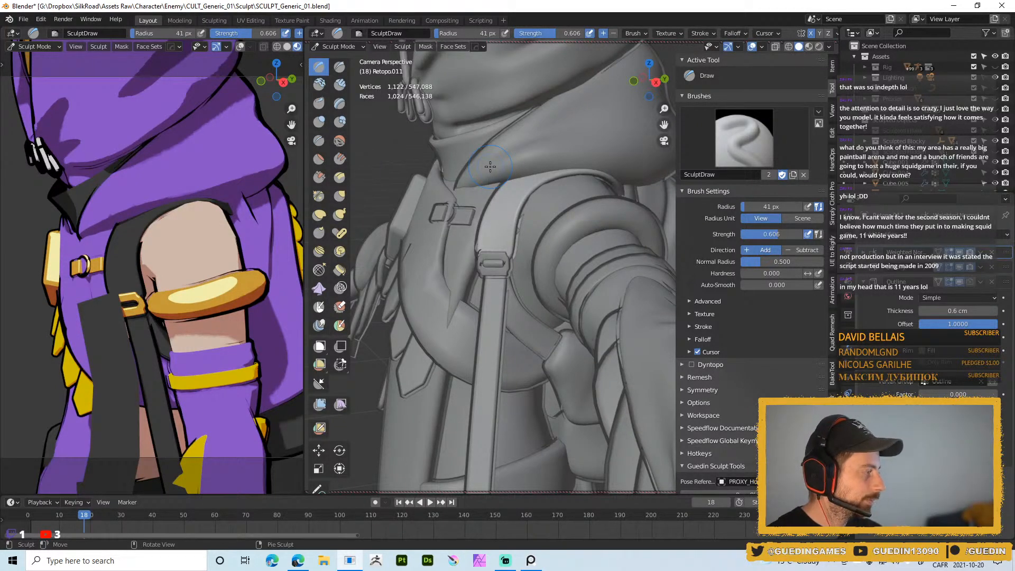
middle_click_drag(491, 166, 548, 210)
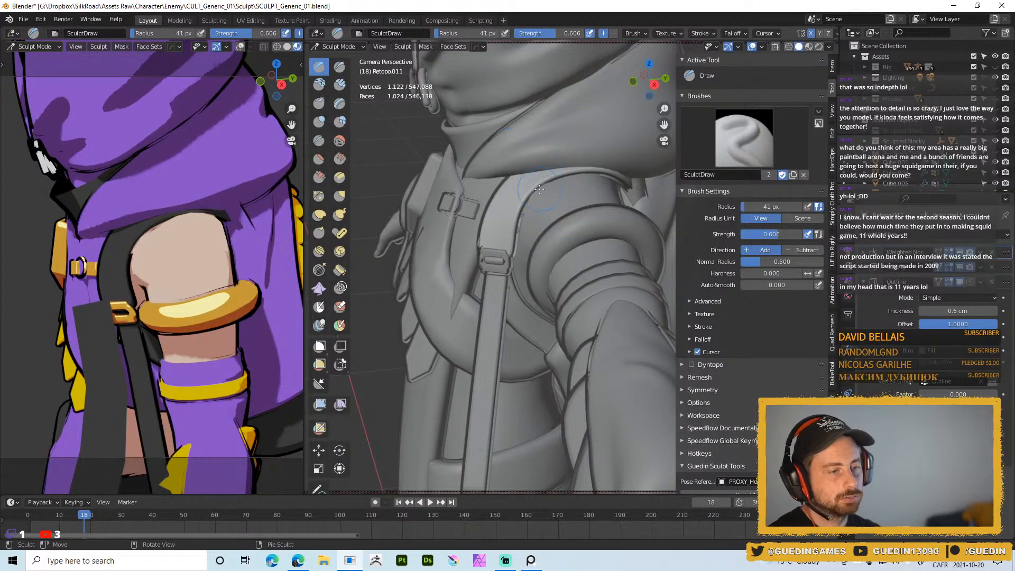
- Return to Object Mode, apply the shoulder straps' Solidify modifier and shade them smooth
key("ctrl+Tab")
left_click(413, 227)
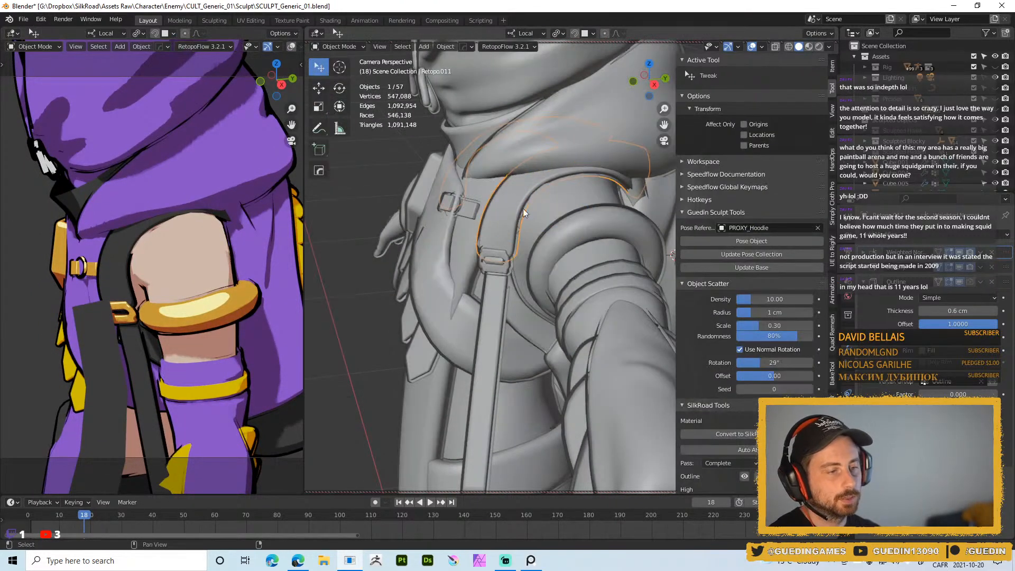
middle_click_drag(418, 227, 440, 231)
left_click(992, 253)
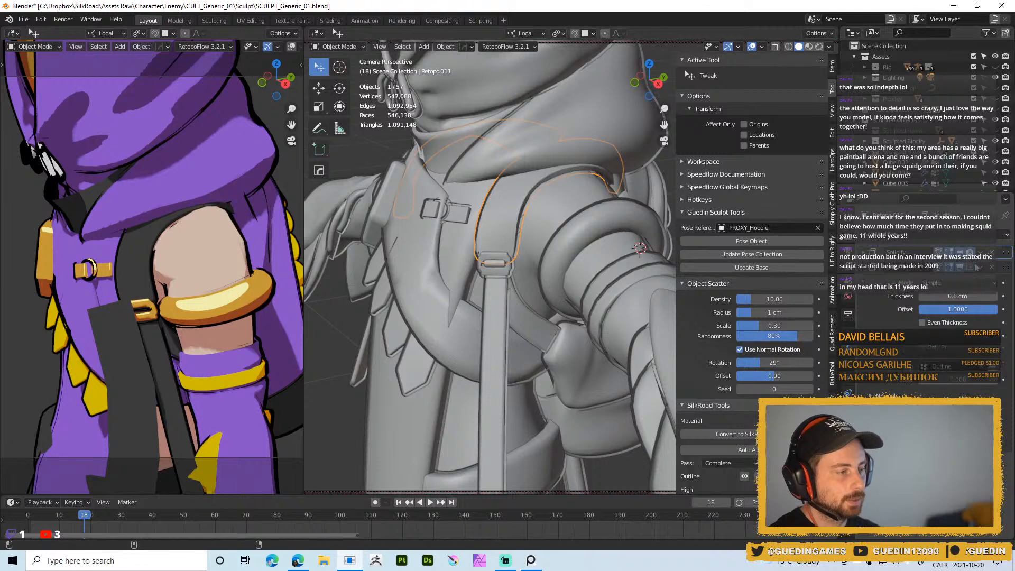
key("ctrl+a")
right_click(507, 214)
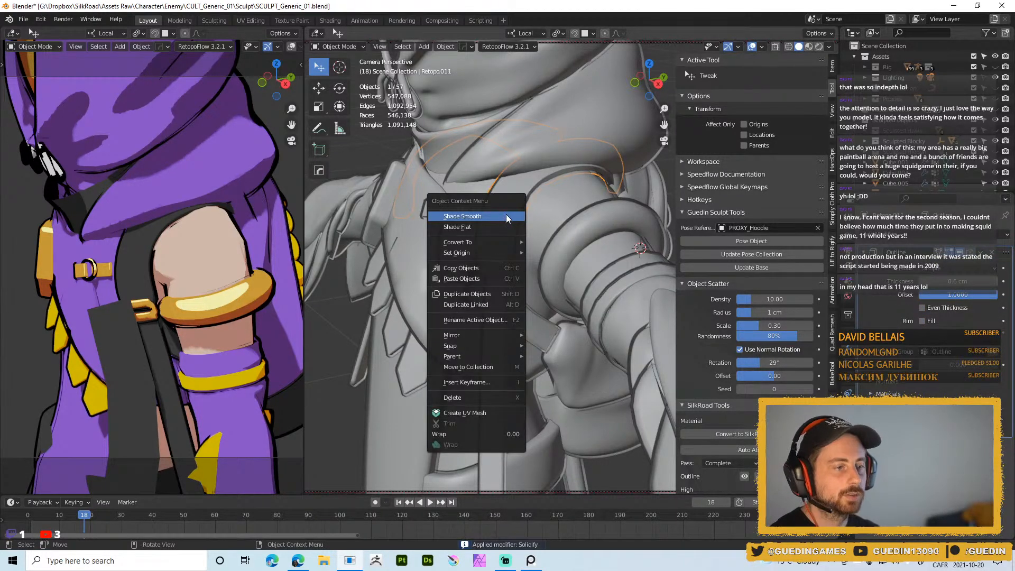
left_click(507, 216)
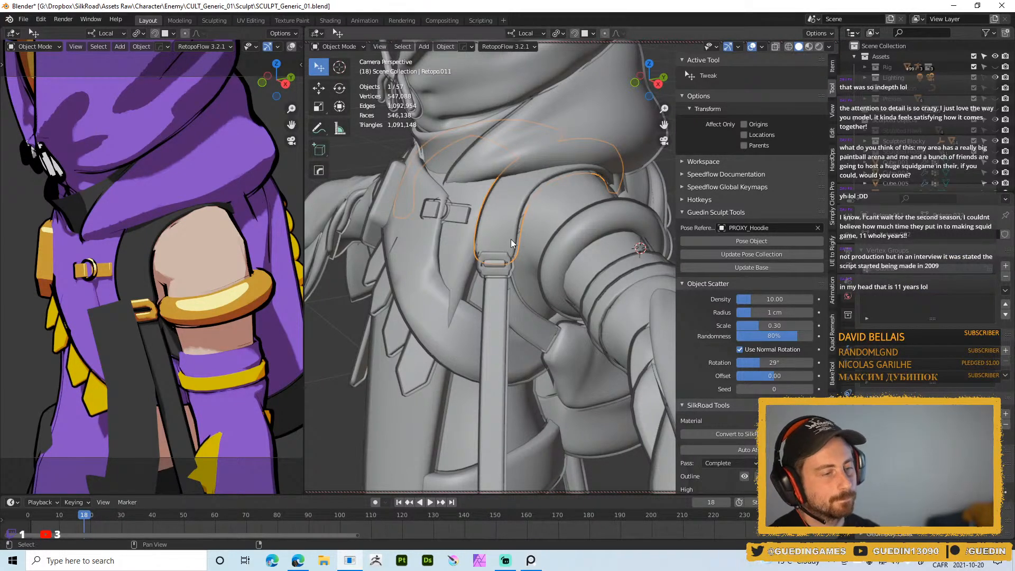
- Fatten the entire shoulder strap mesh along its normals by about 0.26 cm in Edit Mode
middle_click_drag(519, 243, 512, 236)
key("Tab")
key("a")
key("alt+s")
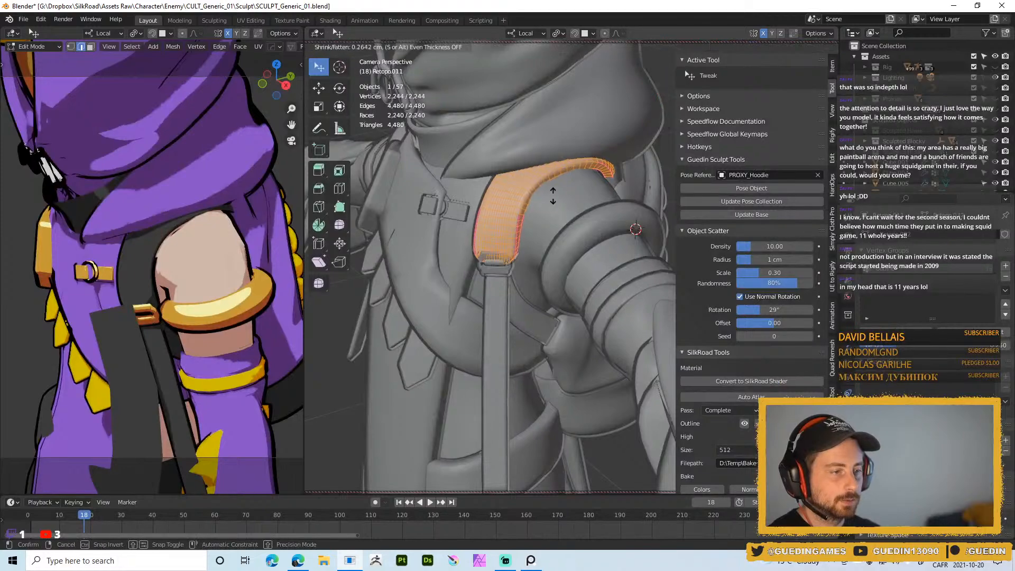
left_click(554, 199)
key("alt+a")
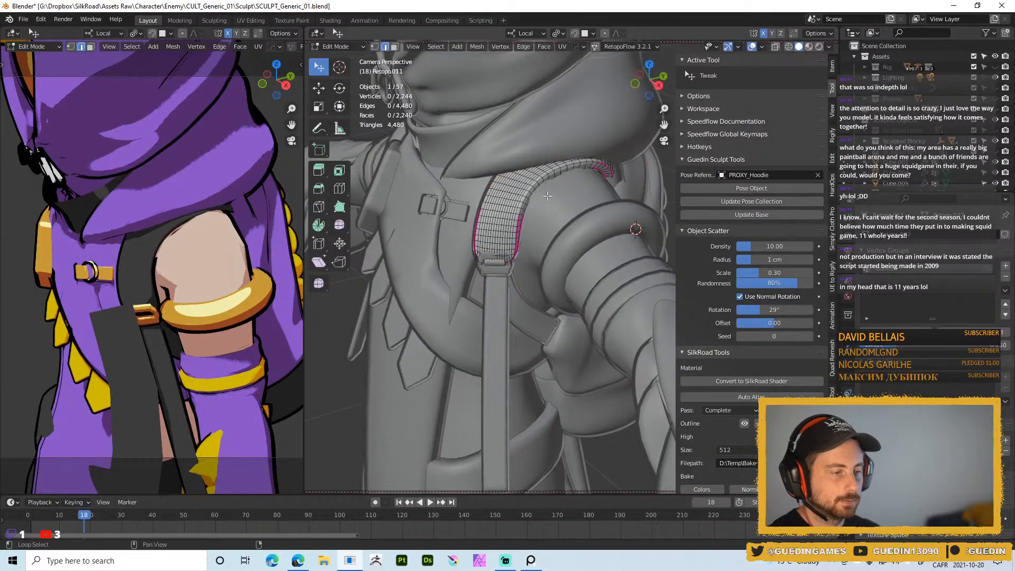
- Add three centred loop cuts along the thin side edge of the shoulder strap
middle_click_drag(555, 201, 573, 175)
left_click(849, 351)
mouse_move(561, 212)
left_mouse_down("alt")
mouse_move(558, 278)
mouse_move(557, 203)
left_mouse_up("alt")
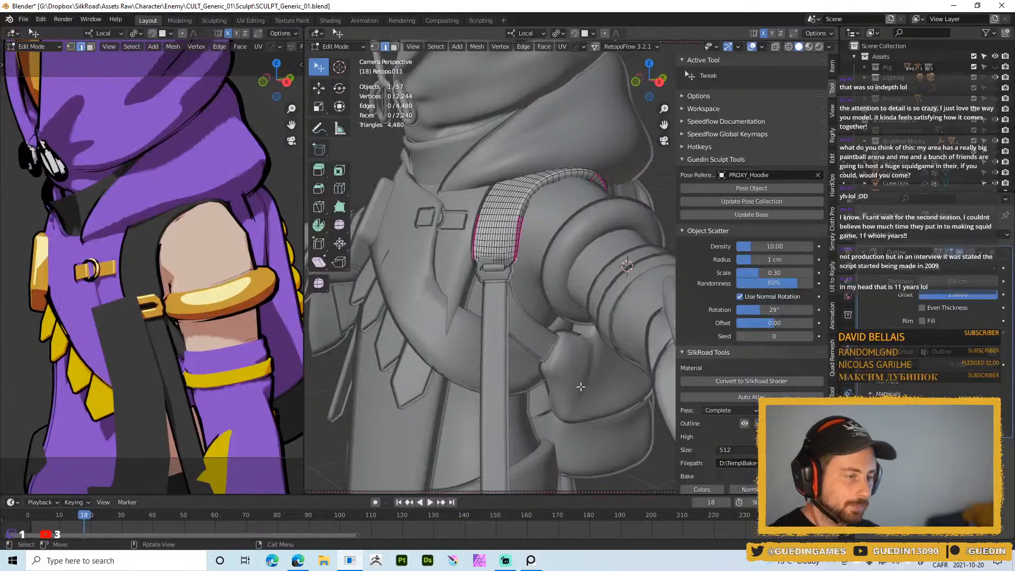
scroll(521, 235, "up", 5)
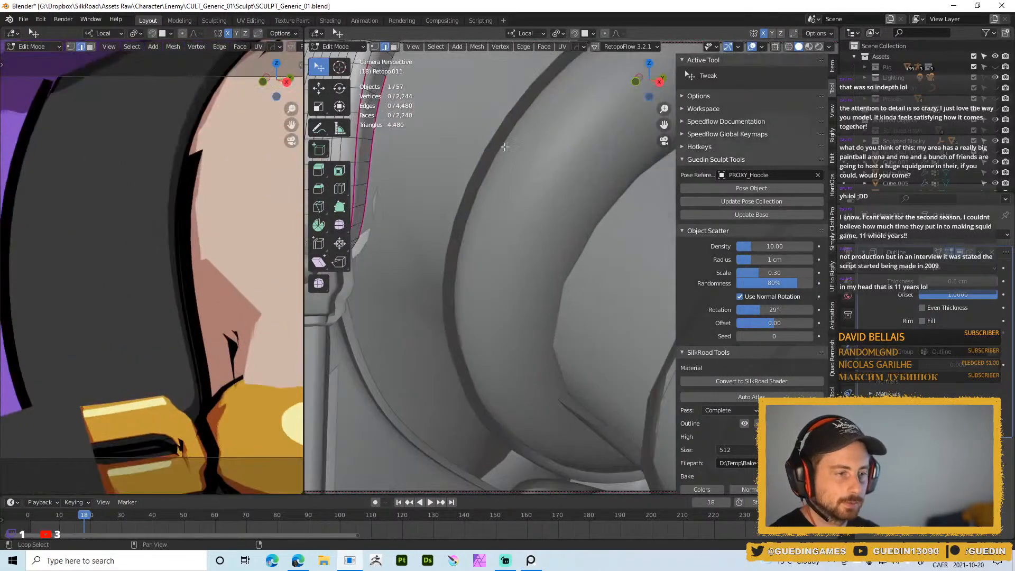
middle_click_drag(519, 233, 532, 267, "alt")
key("ctrl+Tab")
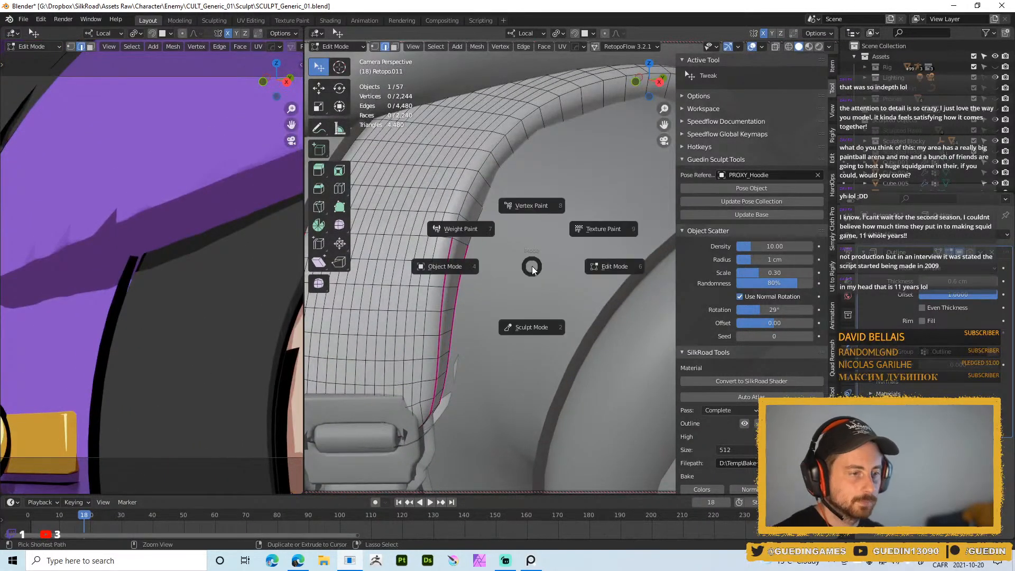
key("Tab")
key("ctrl+r")
scroll(505, 150, "up", 1)
scroll(505, 149, "up", 1)
left_click(505, 150)
right_click(503, 143)
scroll(525, 181, "down", 5)
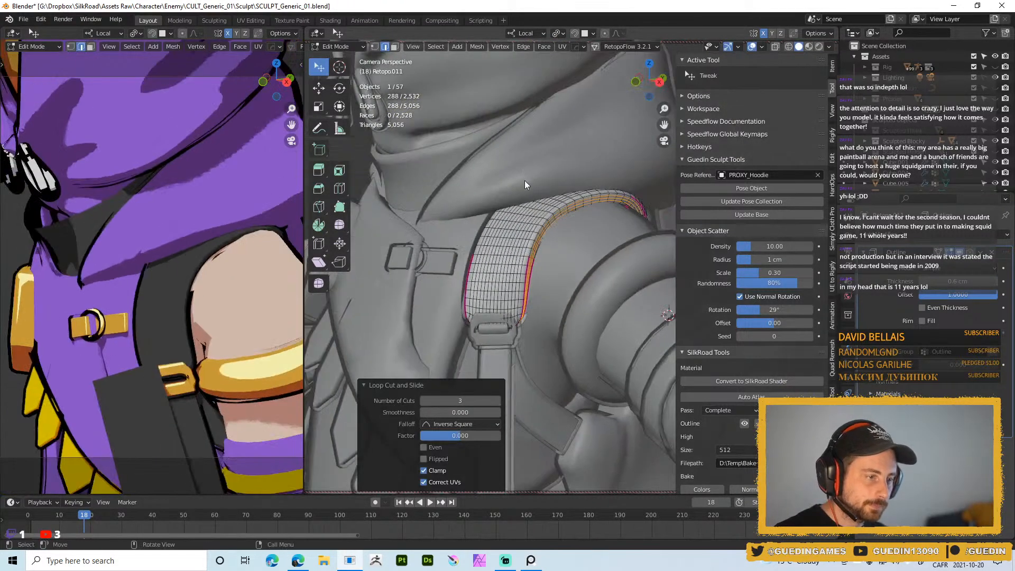
- Add a Multires modifier at level 0 to the straps in Sculpt Mode and try to unsubdivide it
key("Tab")
scroll(581, 233, "down", 4)
key("ctrl+Tab")
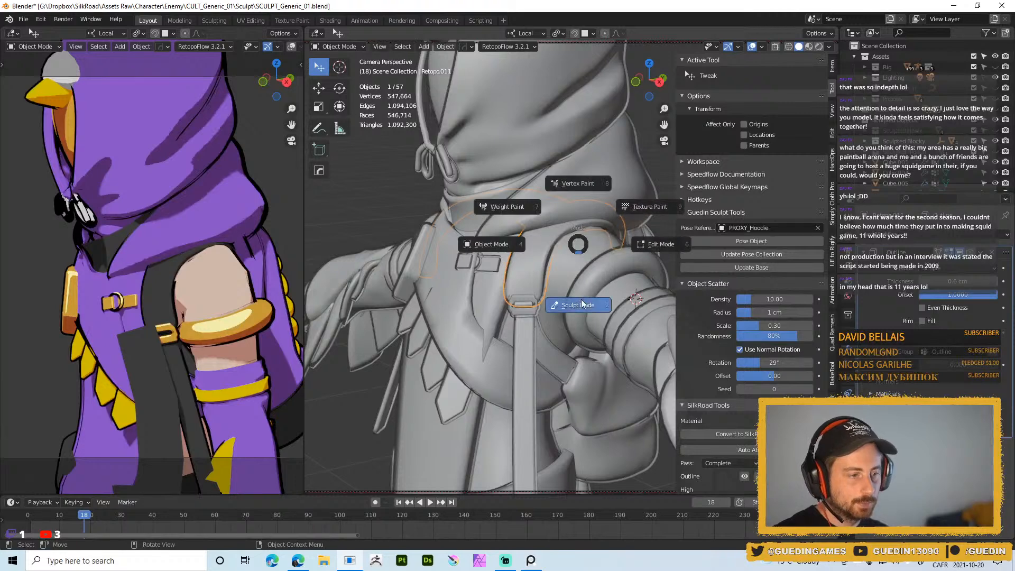
left_click(585, 304)
key("ctrl+0")
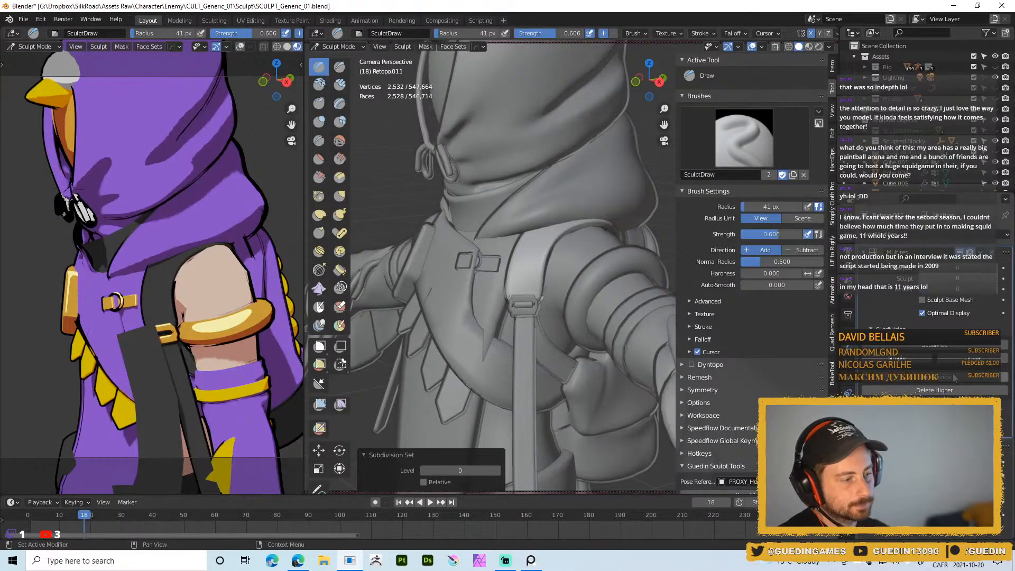
left_click(938, 380)
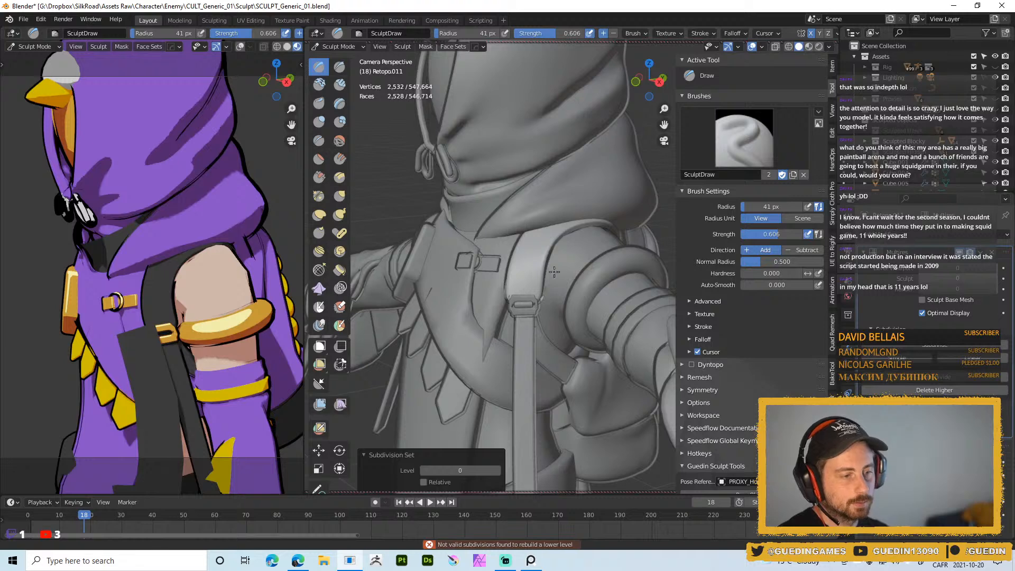
- Restart Blender and reopen SCULPT_Generic_01.blend
key("super+d")
key("super+d")
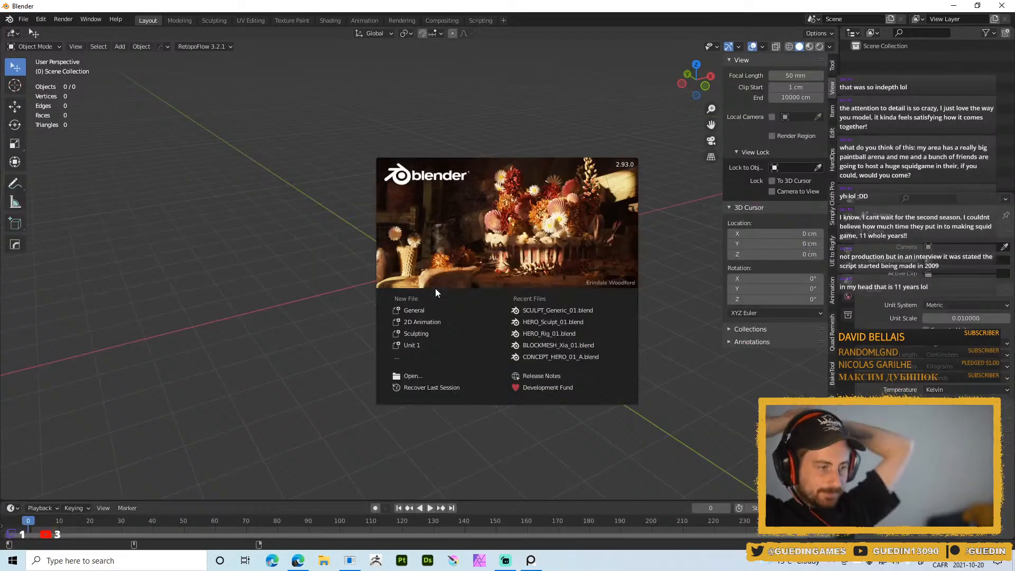
left_click(574, 310)
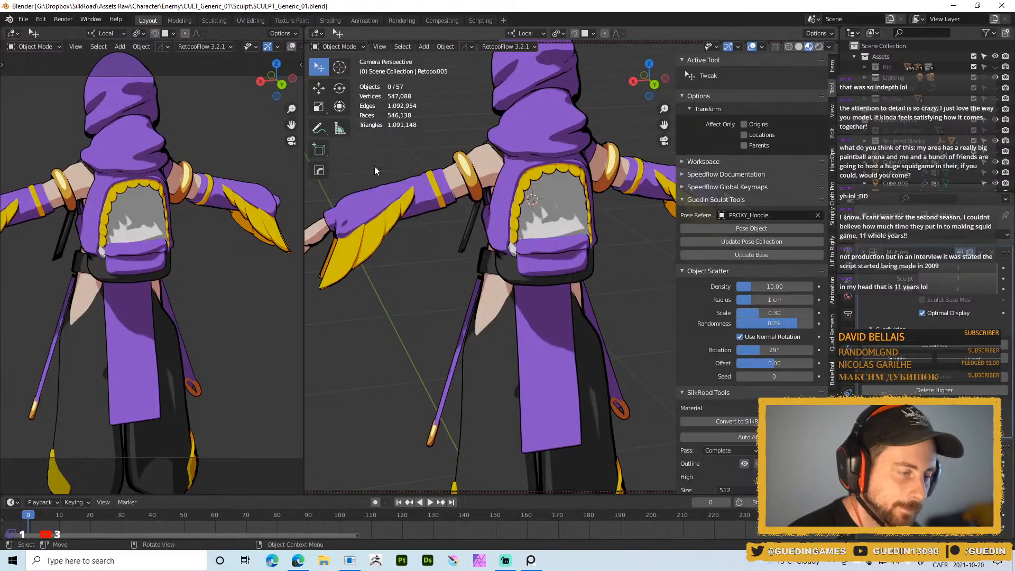
- Select the shoulder straps in Solid shading and make their object and object data single-user
mouse_move(375, 166)
middle_mouse_down()
mouse_move(534, 318)
mouse_move(558, 220)
mouse_move(524, 255)
mouse_move(519, 234)
mouse_move(475, 211)
mouse_move(509, 228)
mouse_move(554, 201)
middle_mouse_up()
scroll(519, 234, "up", 6)
left_click(492, 224)
key("z")
left_click(620, 199)
mouse_move(532, 255)
middle_mouse_down()
mouse_move(433, 207)
mouse_move(541, 274)
mouse_move(470, 198)
mouse_move(494, 211)
mouse_move(523, 275)
mouse_move(487, 237)
mouse_move(658, 281)
mouse_move(555, 250)
mouse_move(621, 283)
middle_mouse_up()
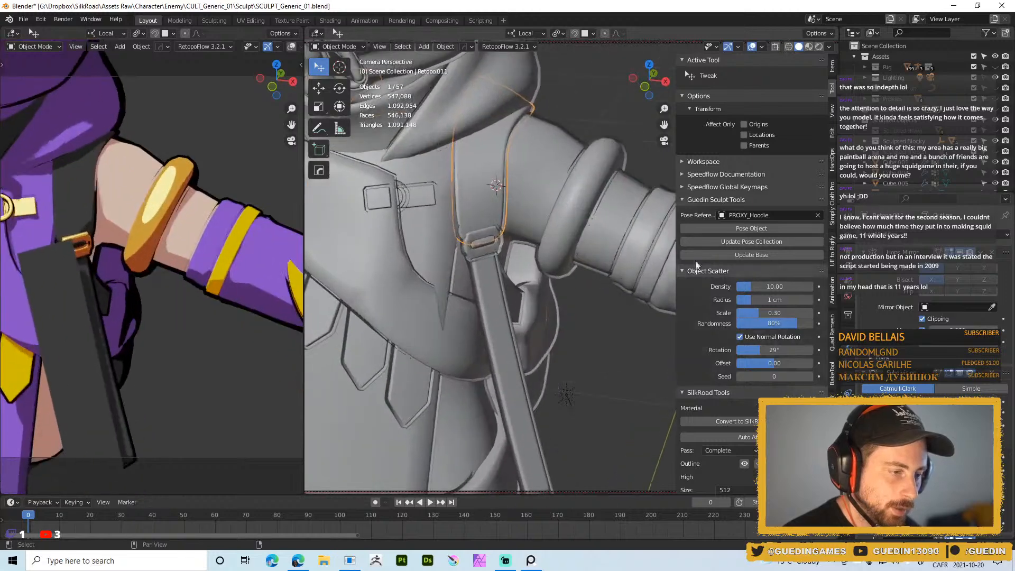
key("u")
left_click(532, 250)
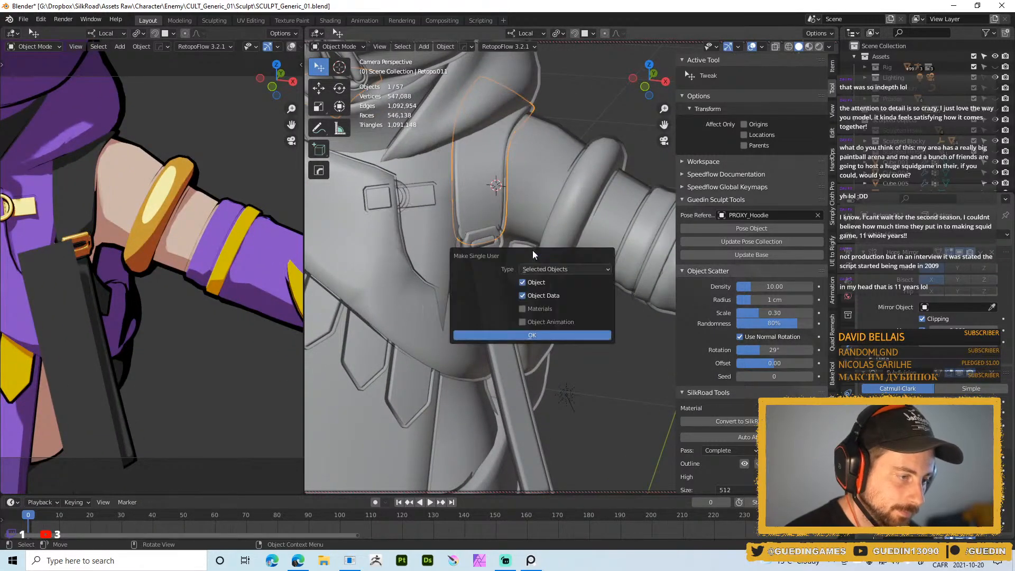
left_click(522, 335)
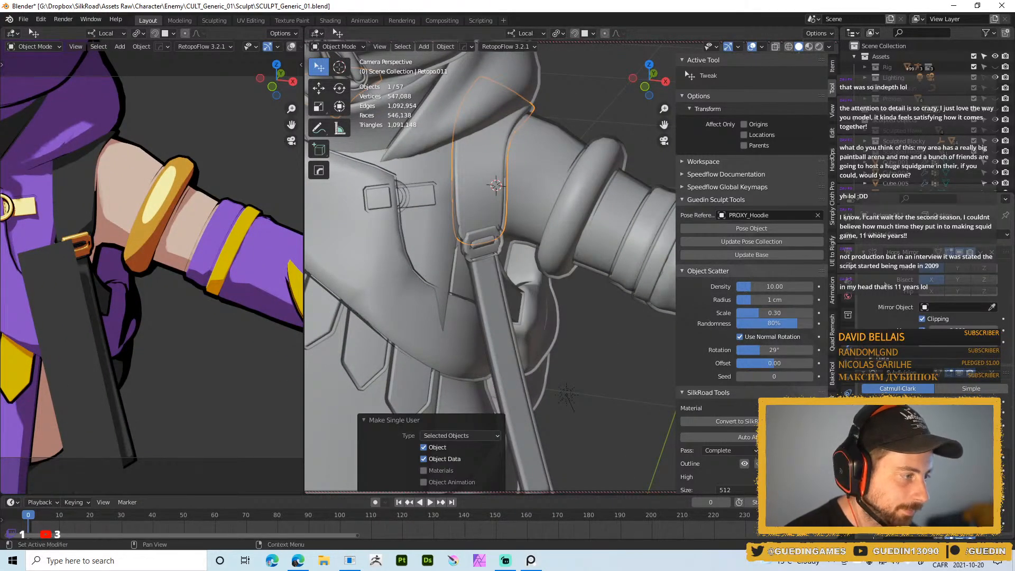
- Apply the straps' Mirror modifier and move the Subdivision modifier up the stack
key("ctrl+a")
left_click_drag(1004, 436, 999, 247)
- Adjust the straps' Solidify thickness to about 0.78, leaving the Outline modifier's thickness as it is
middle_click_drag(529, 164, 485, 252)
scroll(497, 267, "up", 4)
key("space")
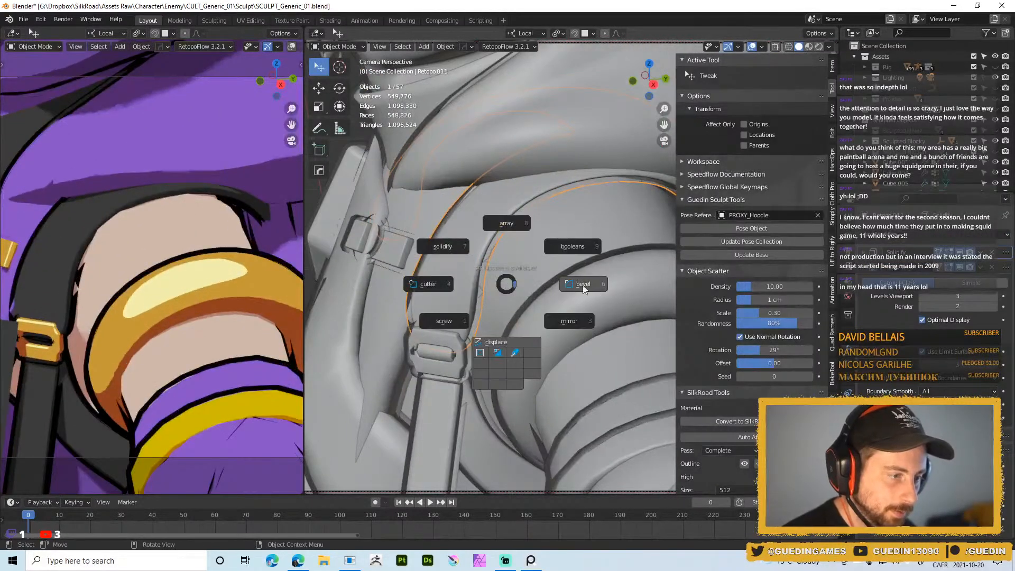
left_click(446, 244)
key("s")
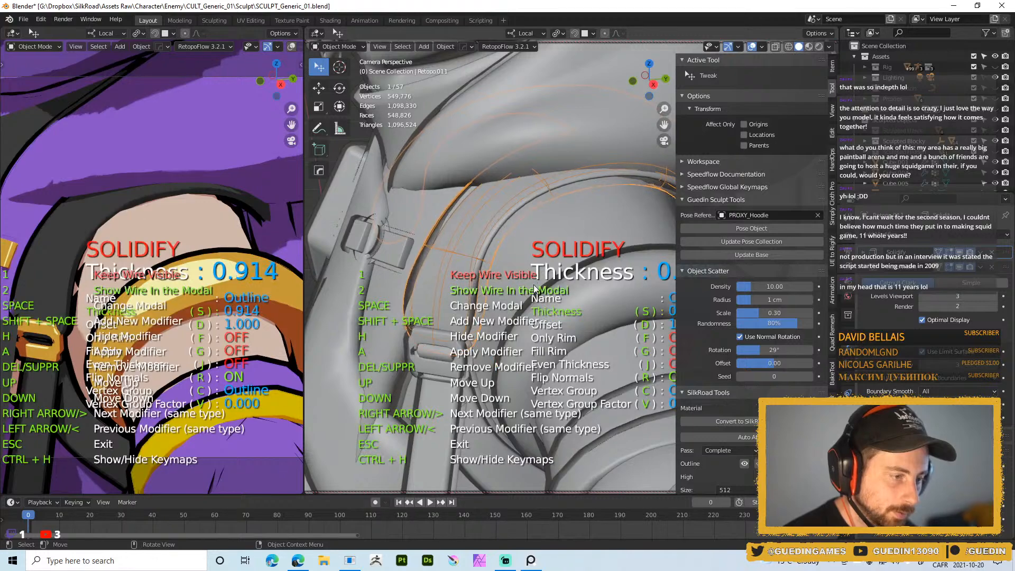
right_click(534, 288)
key("Left")
key("s")
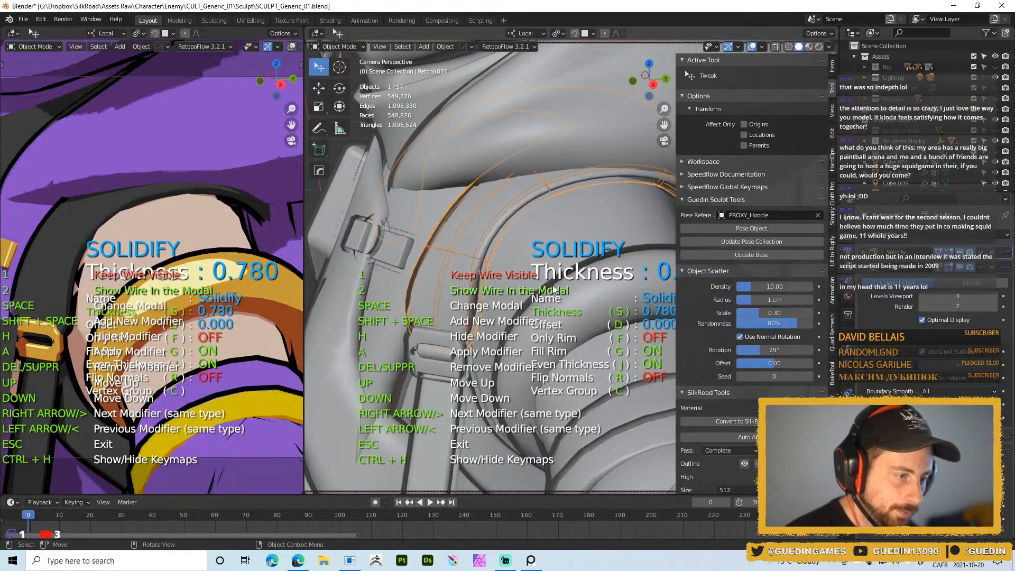
left_click(509, 305)
- Apply the straps' Subdivision and Solidify modifiers and enter Sculpt Mode
middle_click_drag(510, 306, 574, 281, "ctrl")
key("ctrl+a")
key("ctrl+a")
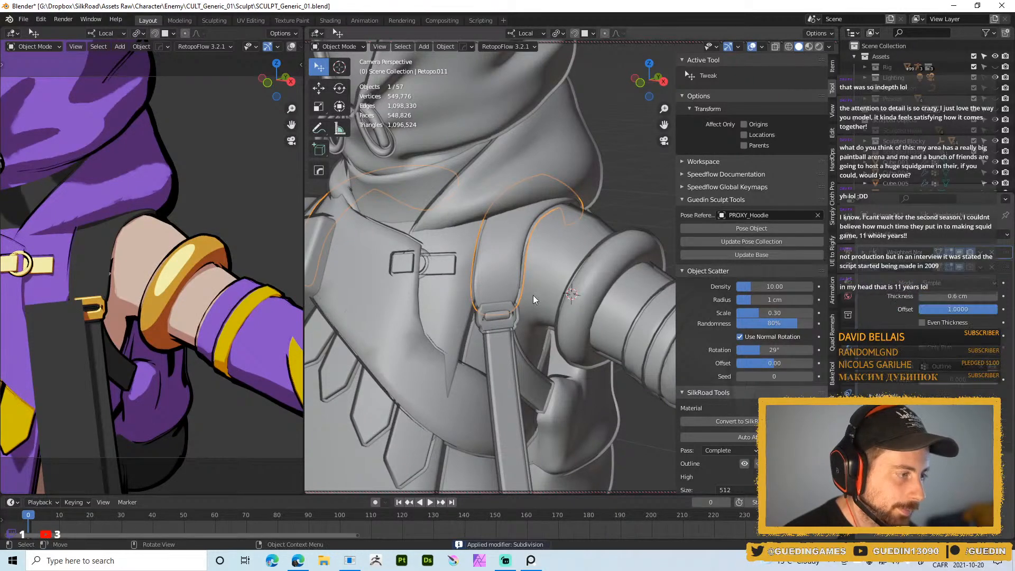
key("ctrl+Tab")
left_click(544, 346)
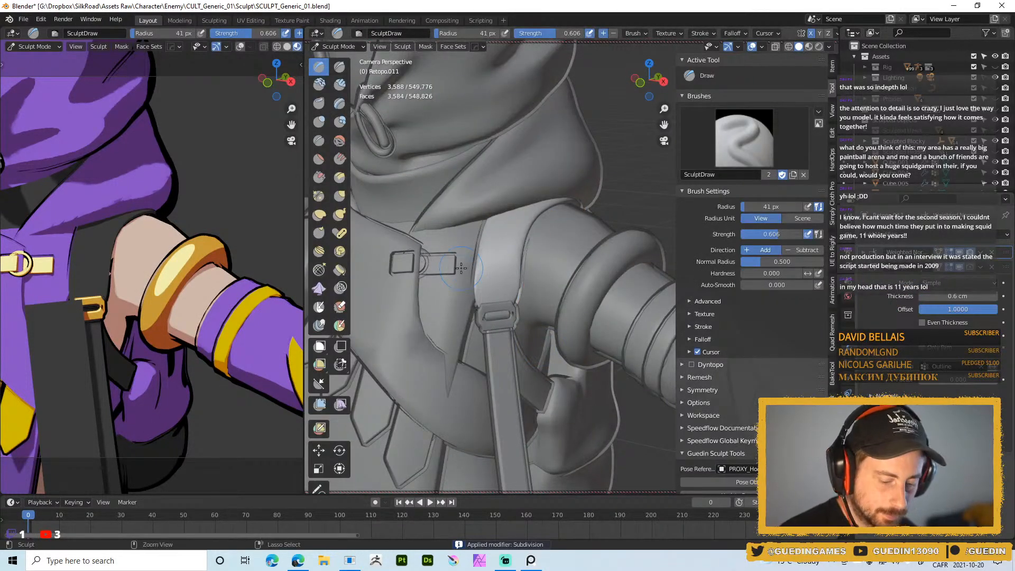
- Add a Multires modifier to the shoulder straps with subdivision level 2
key("ctrl+0")
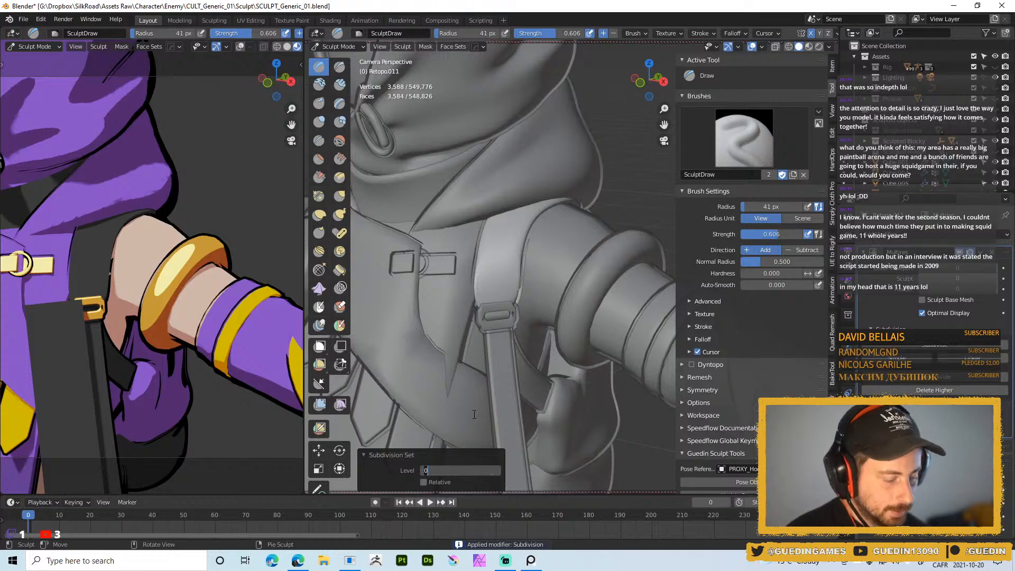
type("2")
key("Return")
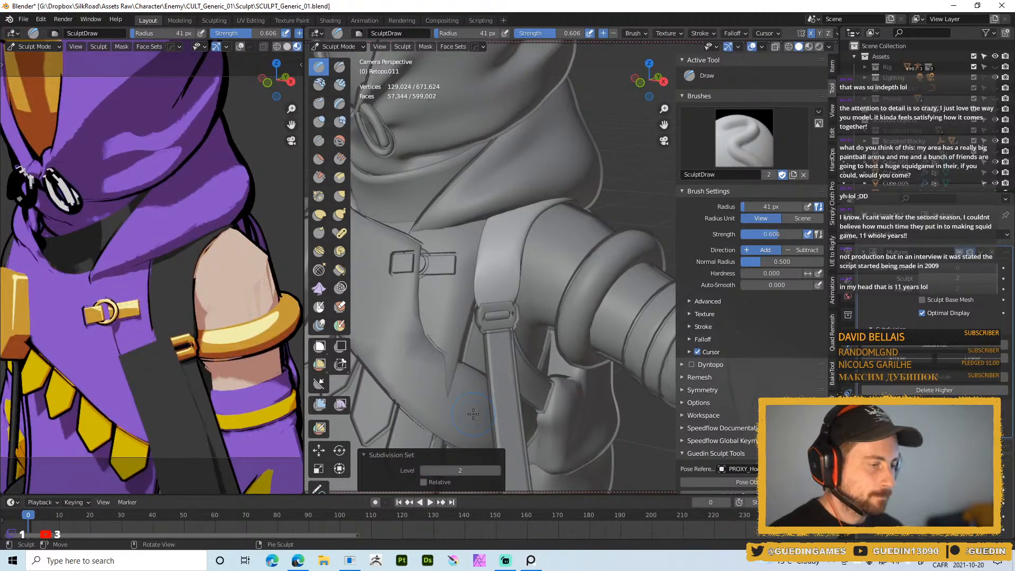
- Check the straps' vertex groups and their look in Object Mode, and return to Sculpt Mode
middle_click_drag(494, 199, 470, 198)
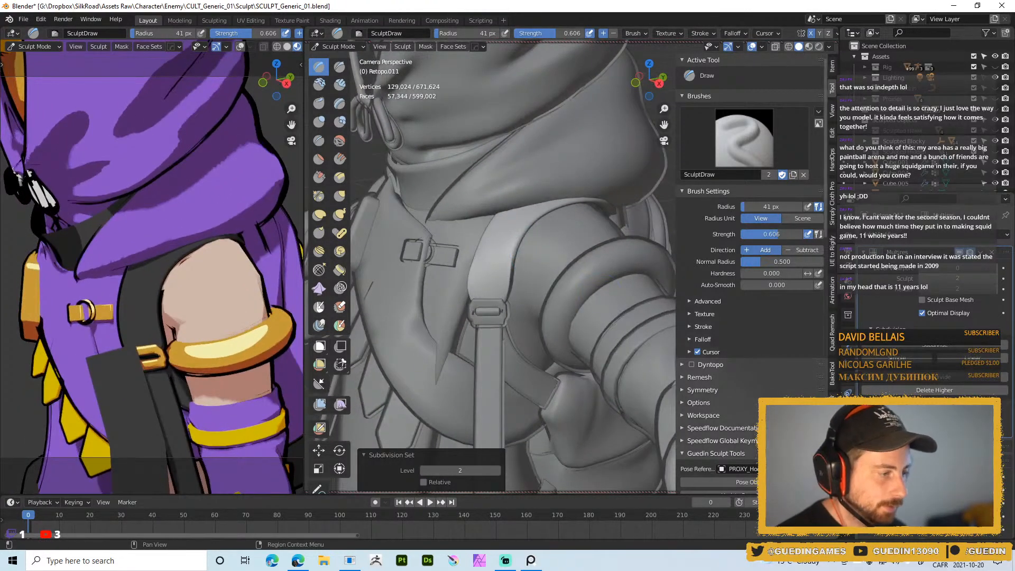
left_click(848, 409)
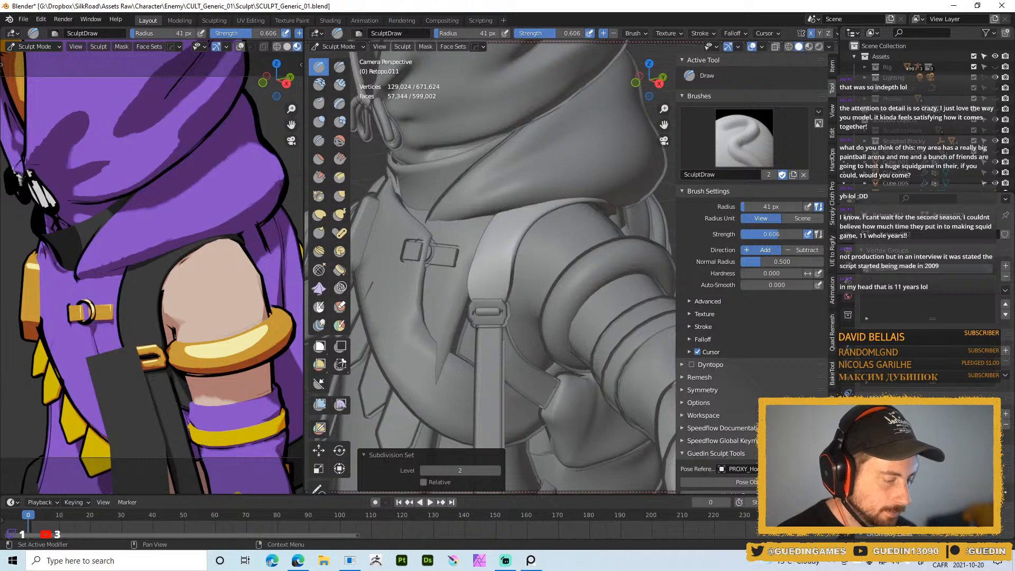
middle_click_drag(524, 297, 502, 290)
key("ctrl+Tab")
left_click(848, 349)
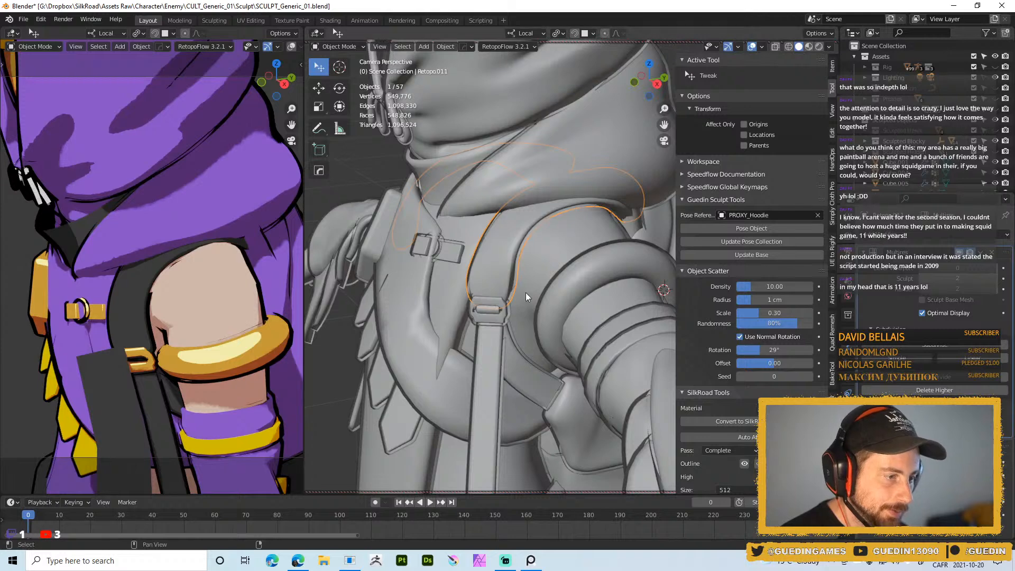
middle_click_drag(529, 302, 543, 246)
key("ctrl+Tab")
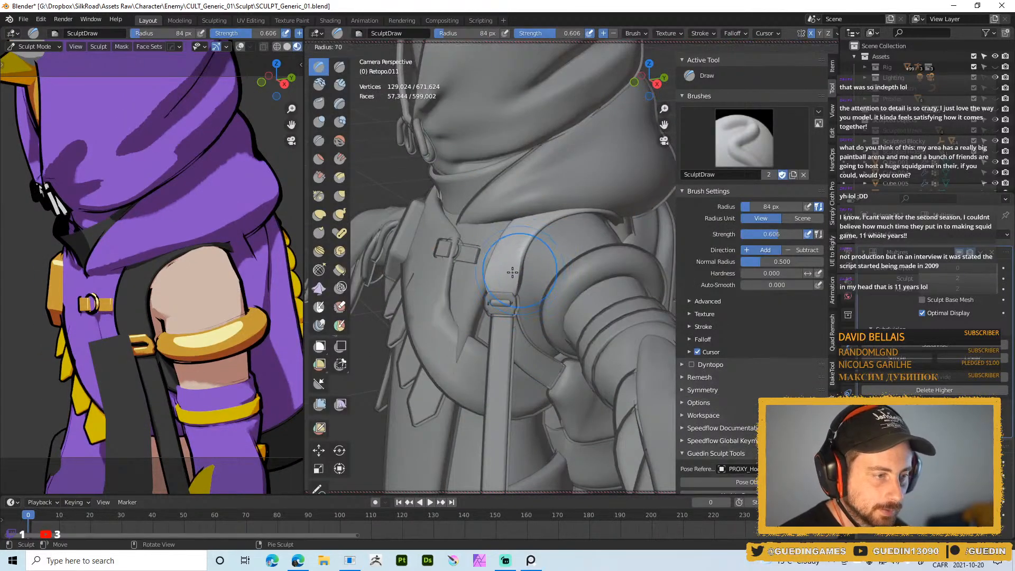
- Set the Draw brush radius to 53 px and lower the straps' multires subdivision level
key("f")
left_click(517, 285)
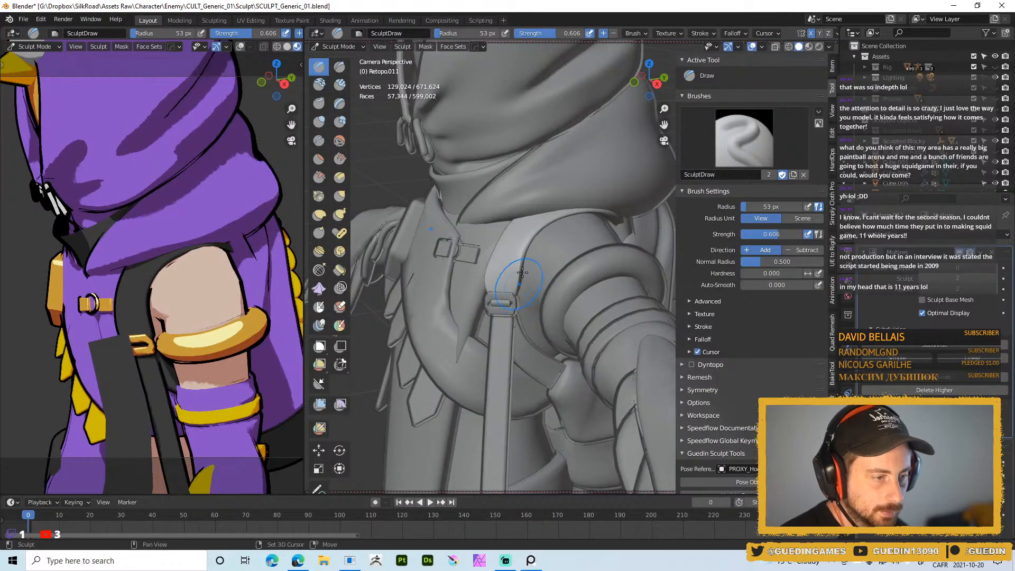
scroll(647, 260, "up", 4)
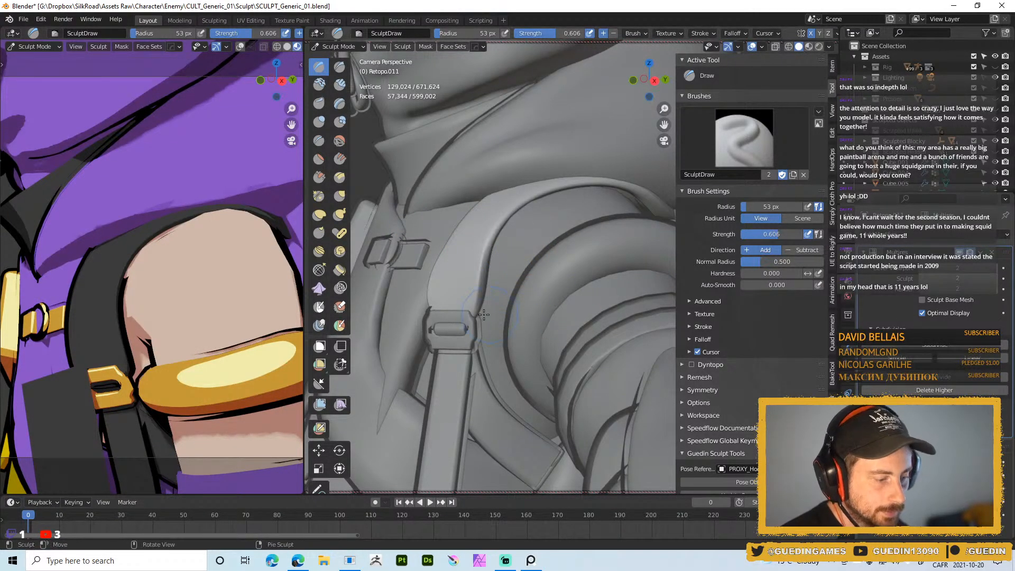
key("ctrl+Page_Down")
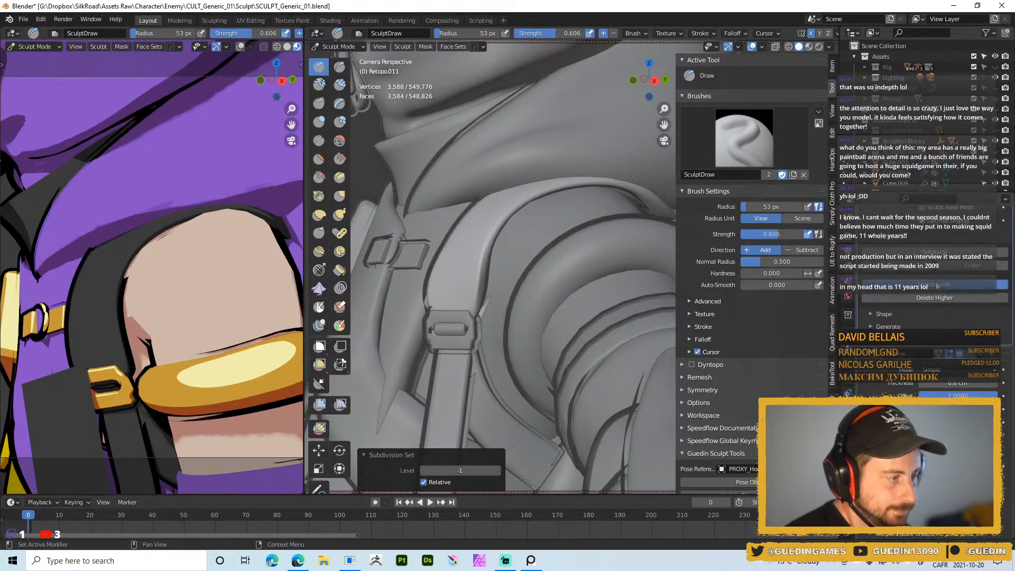
- Reselect the shoulder straps in Object Mode, return them to Sculpt Mode and raise their multires subdivision level
left_click(936, 285)
left_click(936, 285)
key("ctrl+Tab")
left_click(485, 268)
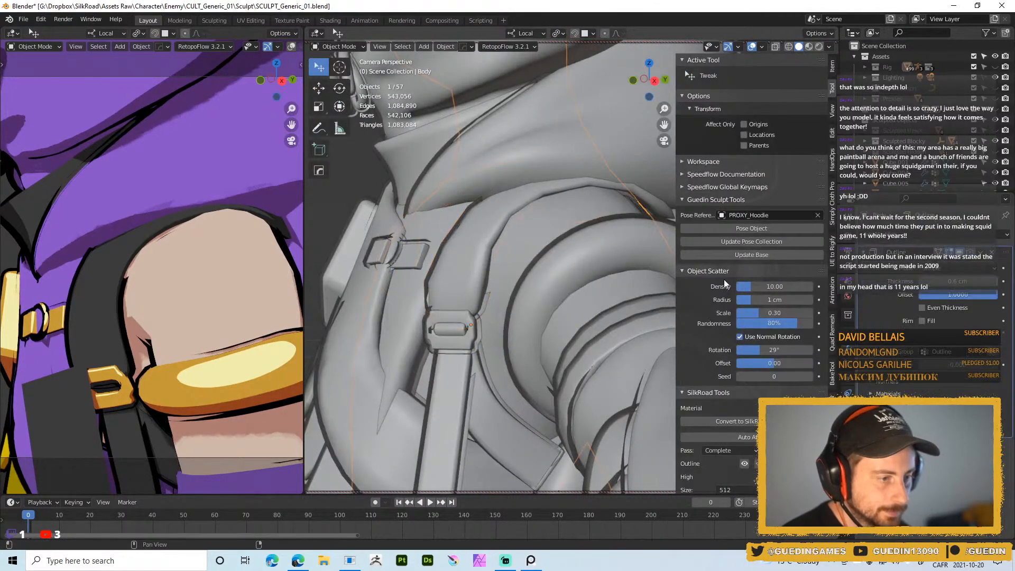
left_click(483, 312)
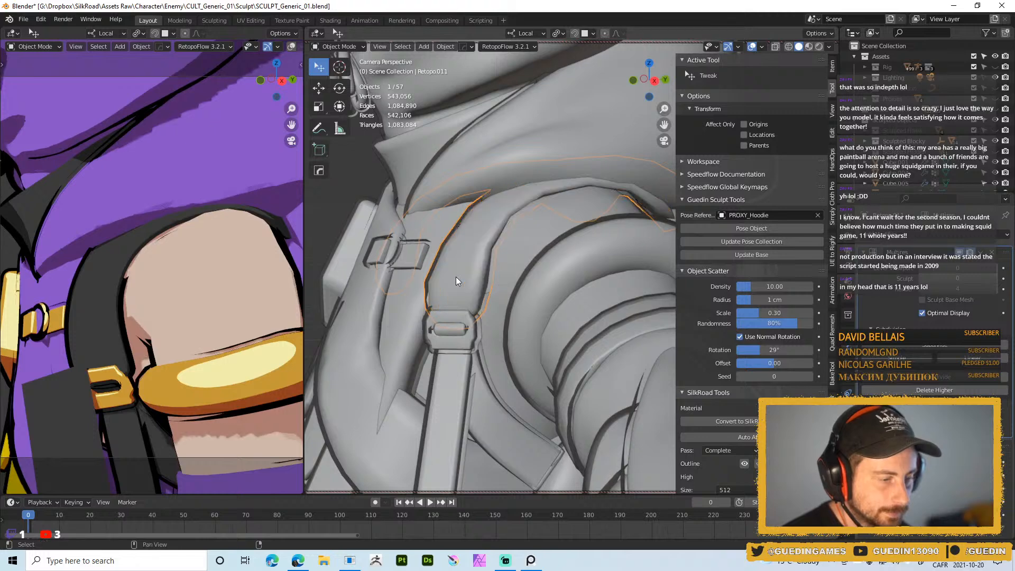
key("ctrl+Tab")
left_click(505, 334)
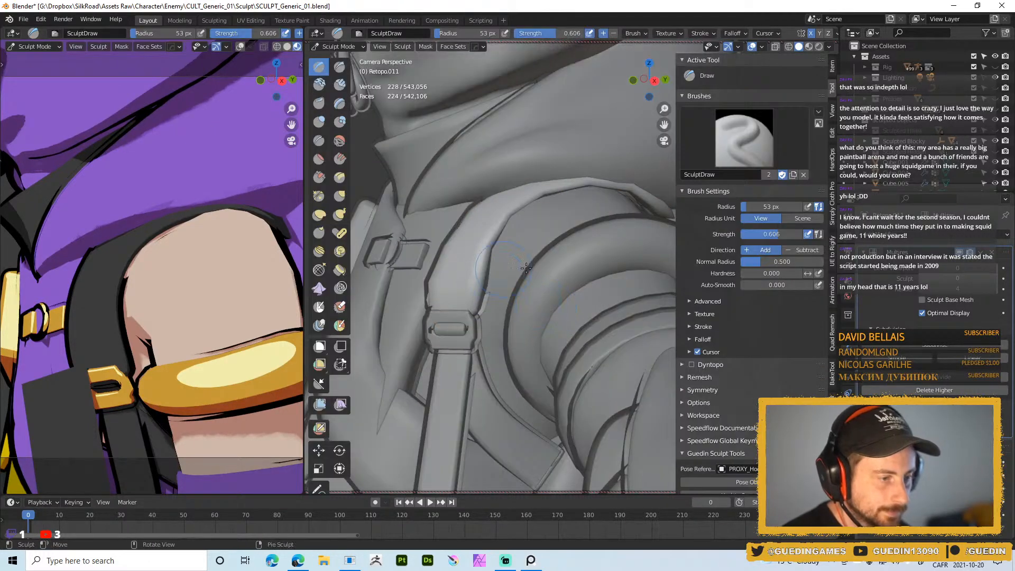
key("ctrl+1")
key("ctrl+1")
- Sculpt along the strap's edge above the buckle and set the Smooth brush strength to 0.600
mouse_move(491, 256)
left_mouse_down()
mouse_move(468, 295)
mouse_move(485, 287)
left_mouse_up()
key("shift+s")
key("shift+f")
left_click(471, 288)
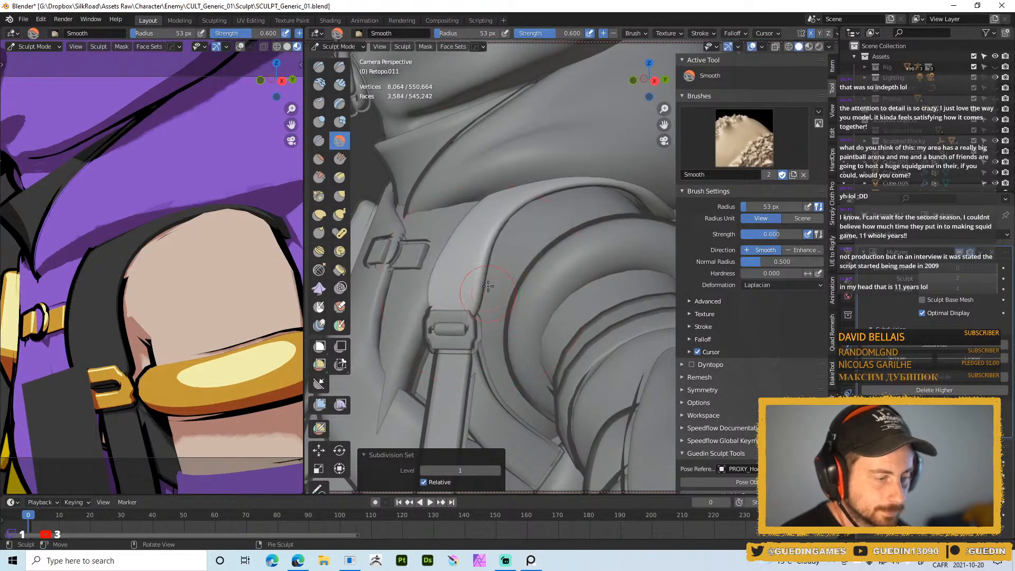
- Draw along the strap from above the buckle over the shoulder and set the Draw brush radius to 67 px
key("x")
middle_click_drag(484, 251, 492, 277)
mouse_move(468, 294)
left_mouse_down()
mouse_move(501, 213)
mouse_move(567, 176)
left_mouse_up()
key("f")
left_click(498, 211)
key("f")
left_click(553, 206)
mouse_move(581, 176)
middle_mouse_down()
mouse_move(587, 146)
mouse_move(569, 196)
middle_mouse_up()
- Thicken the strap where it crosses the shoulder with the Inflate/Deflate brush at 67 px
key("w")
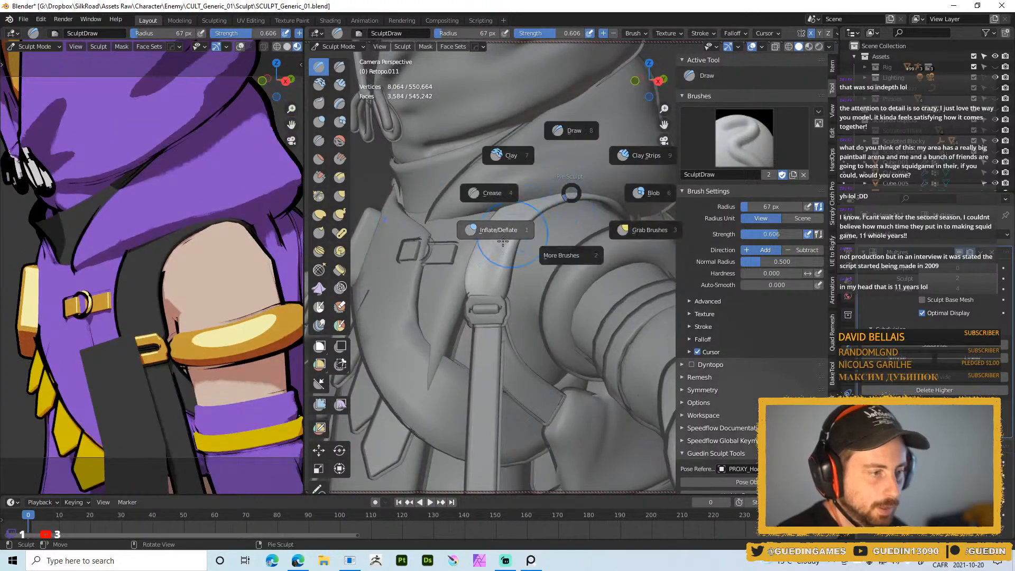
left_click(497, 233)
mouse_move(522, 220)
left_mouse_down()
mouse_move(545, 213)
mouse_move(518, 245)
mouse_move(592, 202)
left_mouse_up()
middle_click_drag(559, 209, 550, 230)
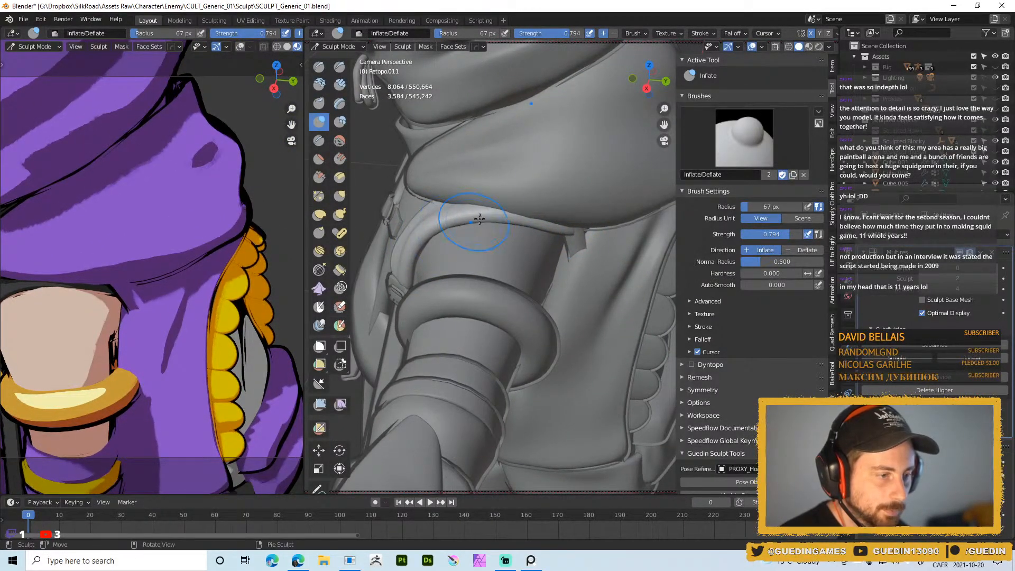
middle_click_drag(377, 289, 491, 230)
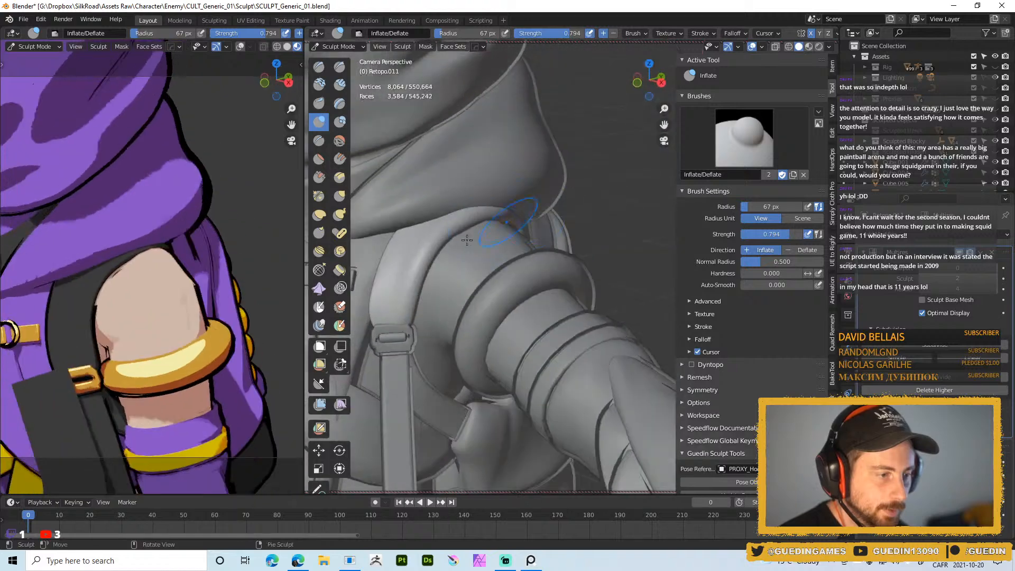
- Set the Inflate/Deflate brush radius to 40 px and check the strap from the chest around to the back
mouse_move(438, 261)
middle_mouse_down()
mouse_move(513, 233)
mouse_move(475, 212)
middle_mouse_up()
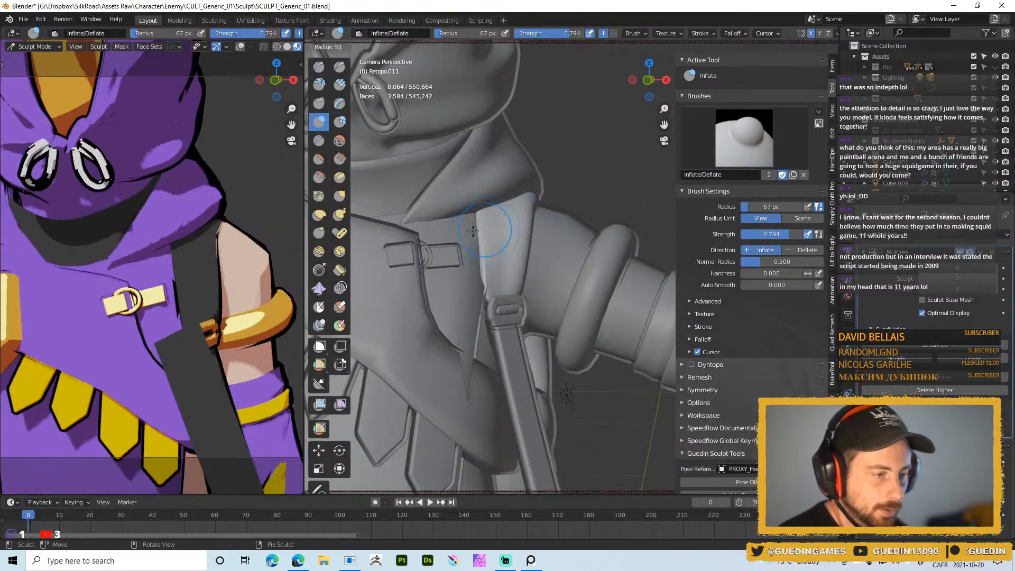
mouse_move(482, 265)
middle_mouse_down()
mouse_move(479, 258)
mouse_move(489, 280)
mouse_move(481, 302)
middle_mouse_up()
scroll(506, 228, "down", 4)
mouse_move(506, 228)
middle_mouse_down()
mouse_move(562, 257)
mouse_move(498, 217)
middle_mouse_up()
middle_click_drag(587, 217, 569, 238)
scroll(439, 219, "up", 4)
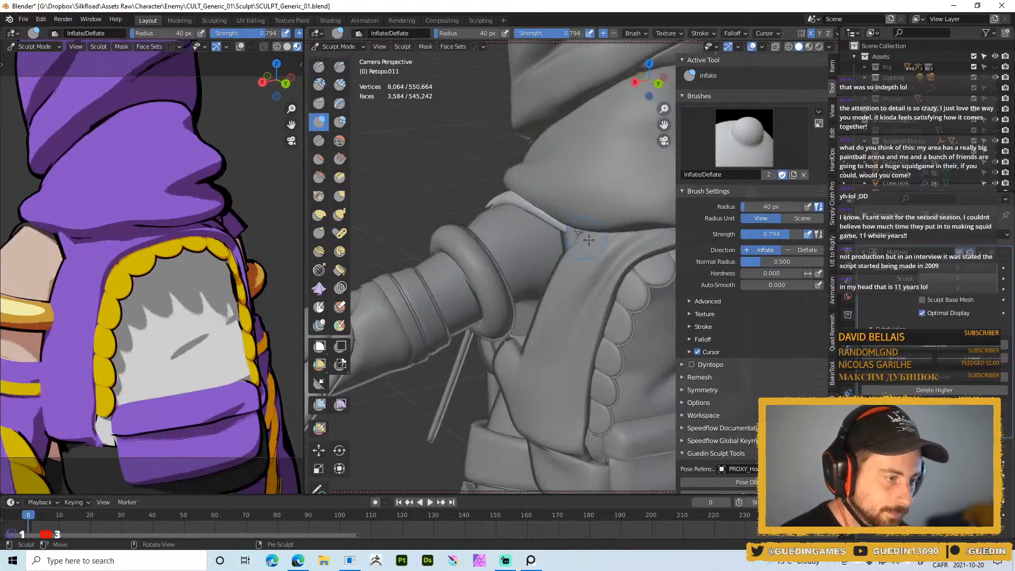
scroll(587, 239, "down", 3)
middle_click_drag(370, 201, 493, 220)
- Raise the straps' multires subdivision by one level and set the Draw brush radius to 14 px
key("Page_Up")
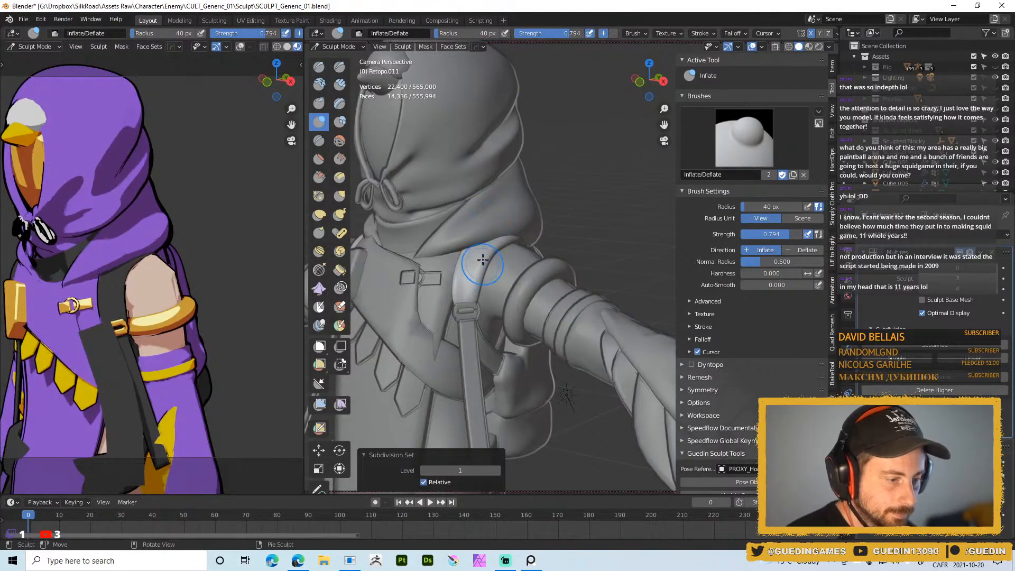
scroll(483, 281, "up", 1)
middle_click_drag(478, 290, 507, 263, "shift")
right_click_drag(507, 263, 493, 274)
key("f")
left_click(472, 240)
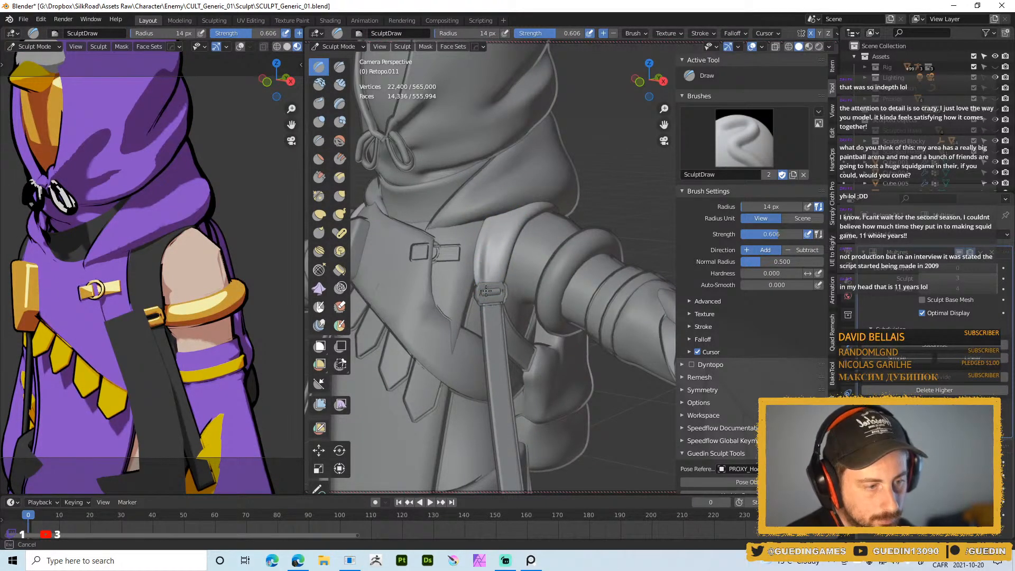
- Set the Draw brush radius to 23 px and sculpt the strap near its buckle
middle_click_drag(505, 260, 519, 221)
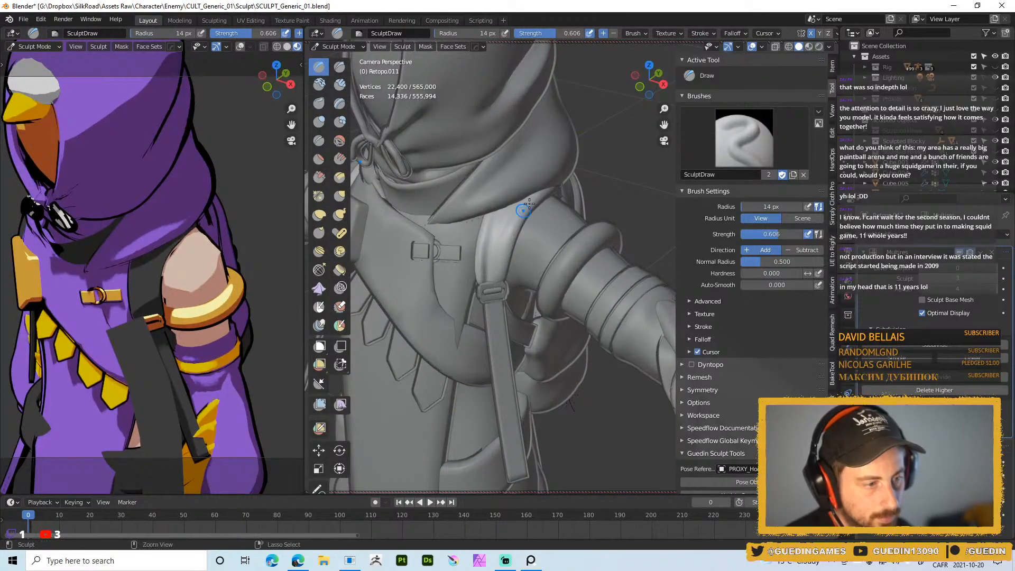
middle_click_drag(511, 233, 546, 222)
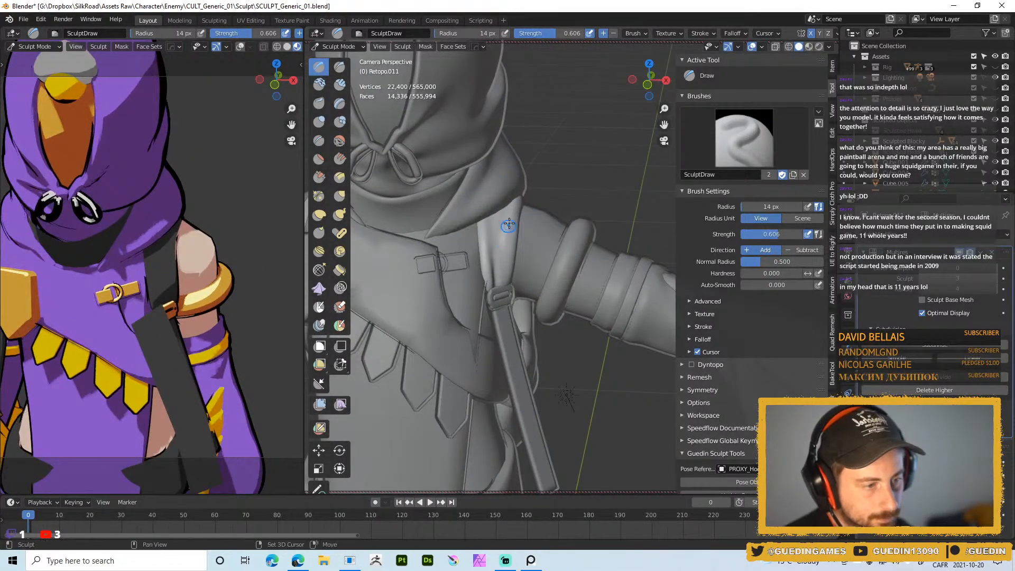
key("f")
left_click(498, 218)
left_click_drag(502, 295, 501, 316)
- Return to Object Mode, deselect everything and review the sculpted straps on the whole character
scroll(502, 312, "down", 5)
key("ctrl+Tab")
left_click(476, 293)
scroll(525, 325, "up", 2)
middle_click_drag(524, 325, 497, 353)
scroll(497, 353, "up", 2)
mouse_move(957, 268)
left_mouse_down()
mouse_move(989, 268)
mouse_move(978, 279)
left_mouse_up()
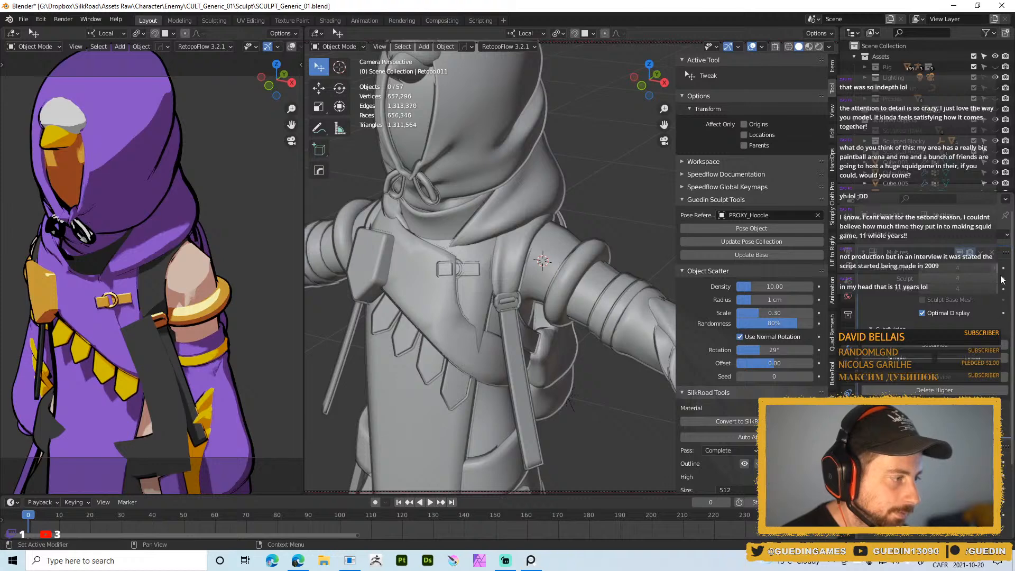
scroll(530, 188, "down", 3)
middle_click_drag(530, 286, 555, 263)
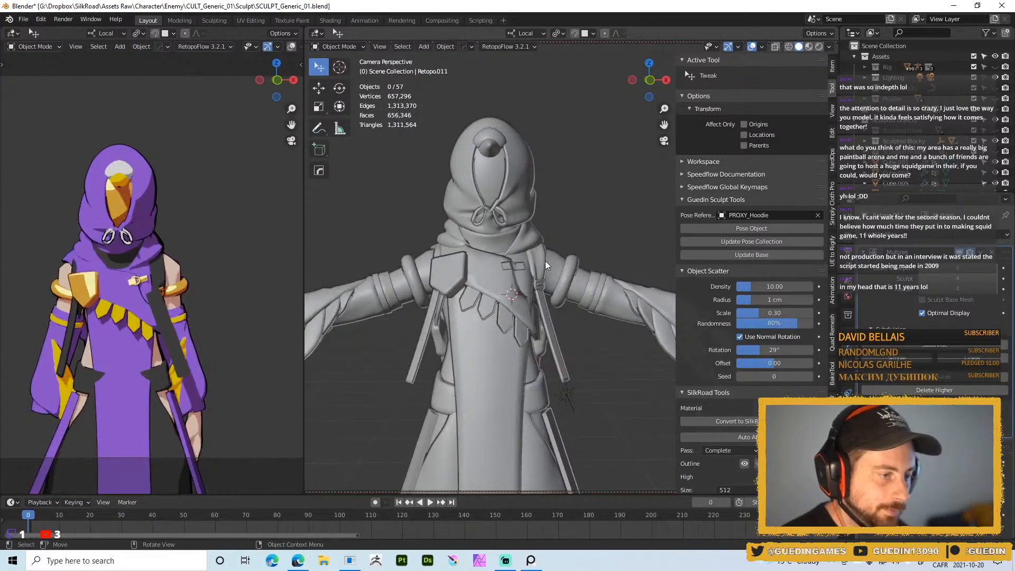
key("alt+a")
scroll(577, 185, "down", 2)
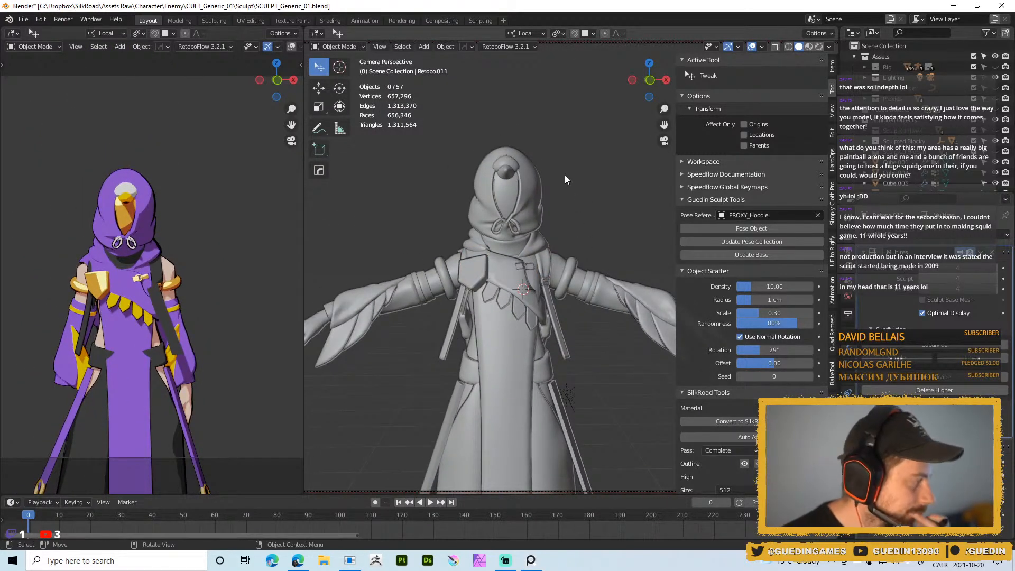
middle_click_drag(565, 176, 531, 164)
- Make the hanging strap below the buckle a single user for object and object data, and apply its Hops_Mirror modifier
scroll(518, 248, "up", 5)
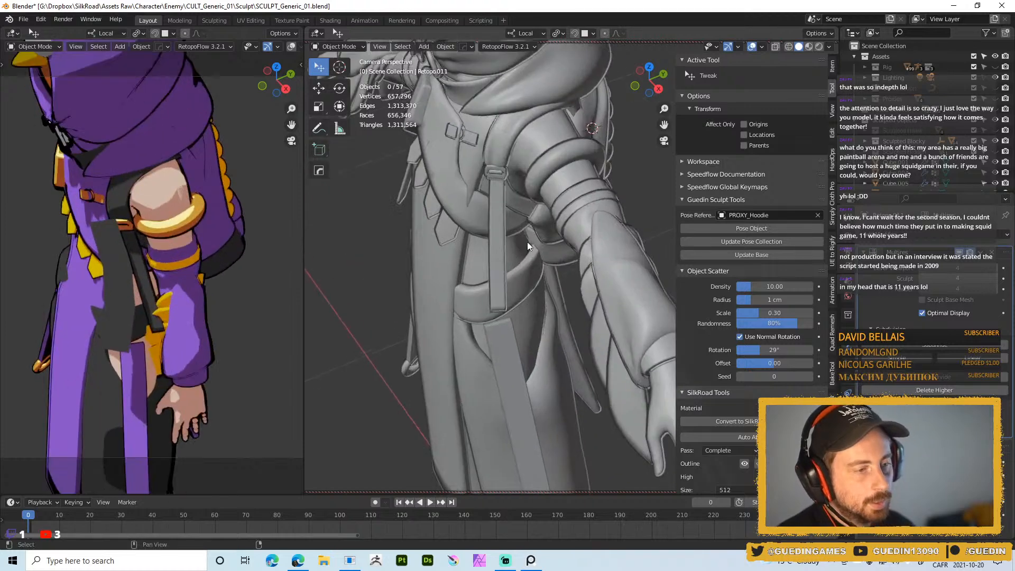
middle_click_drag(518, 247, 516, 176)
left_click(516, 176)
middle_click_drag(563, 225, 482, 134)
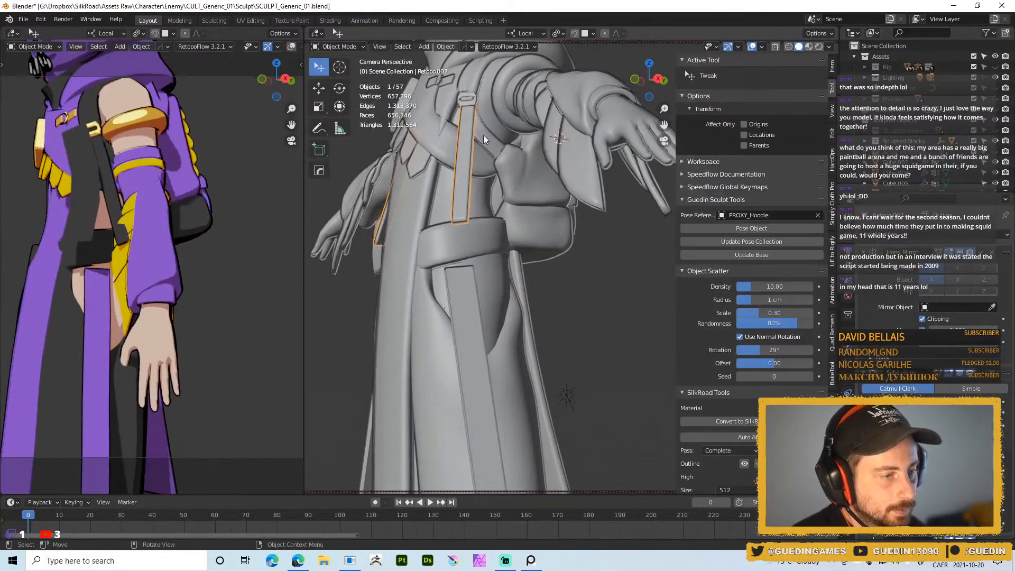
left_click(458, 131)
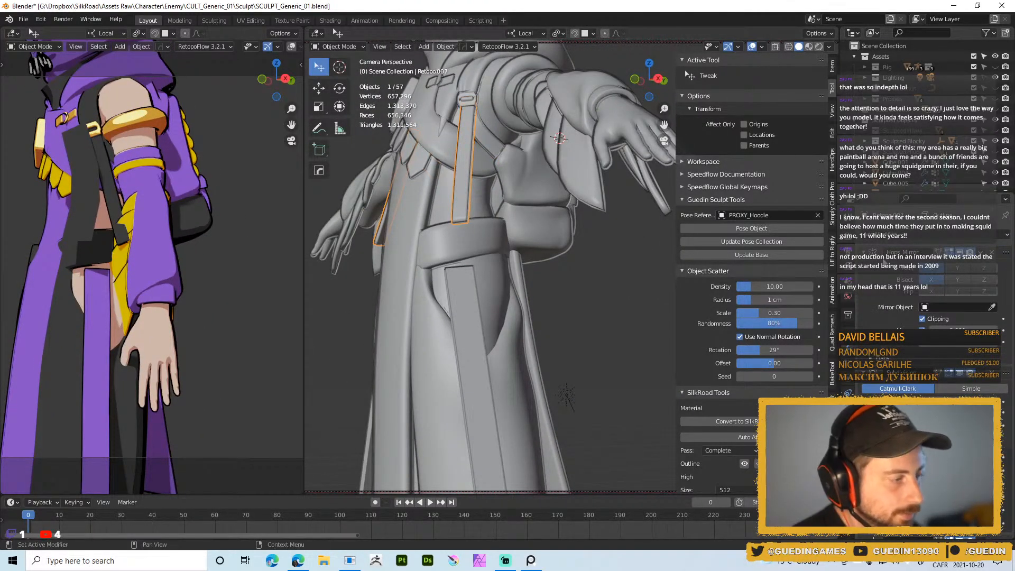
key("ctrl+l")
left_click(498, 257)
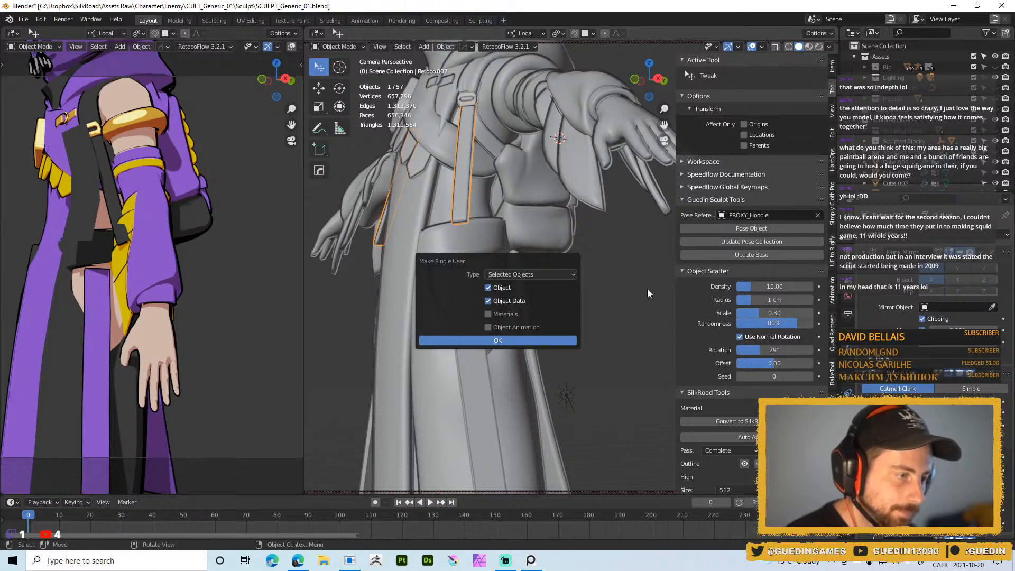
left_click(510, 341)
key("ctrl+a")
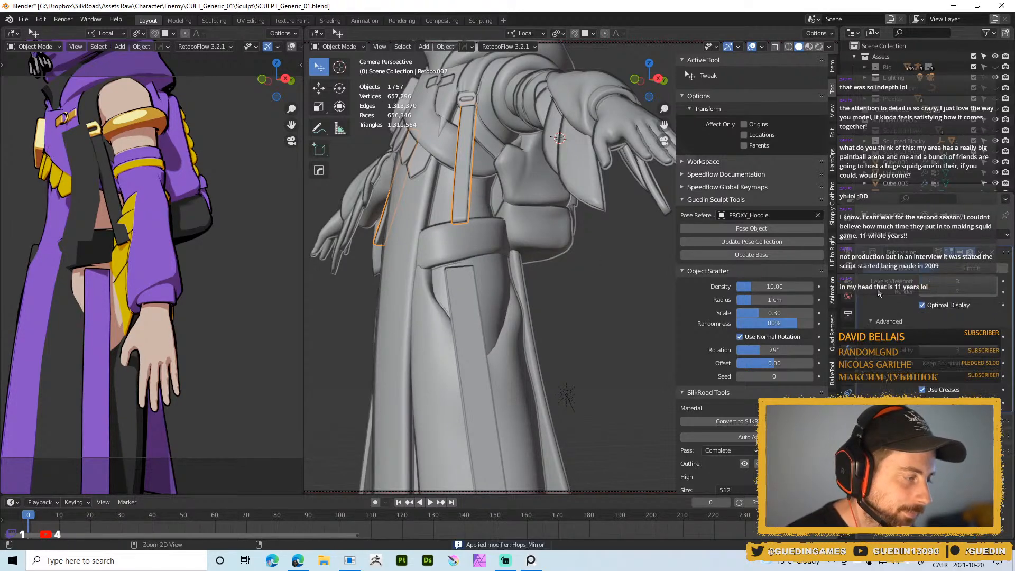
- Try applying the hanging straps' Subdivision modifier and inspect the mesh in Edit Mode
key("ctrl+a")
key("KP_Decimal")
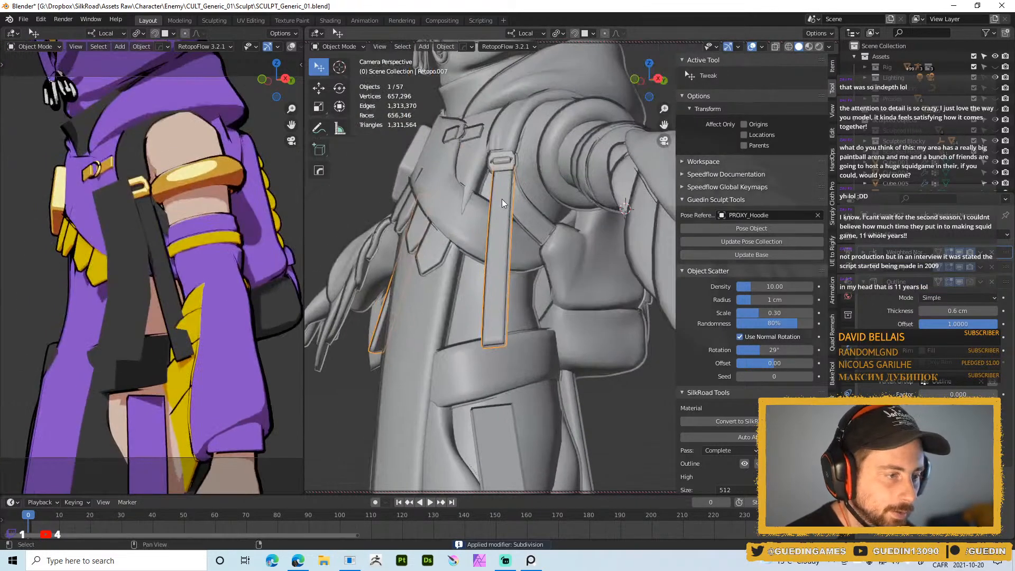
key("Tab")
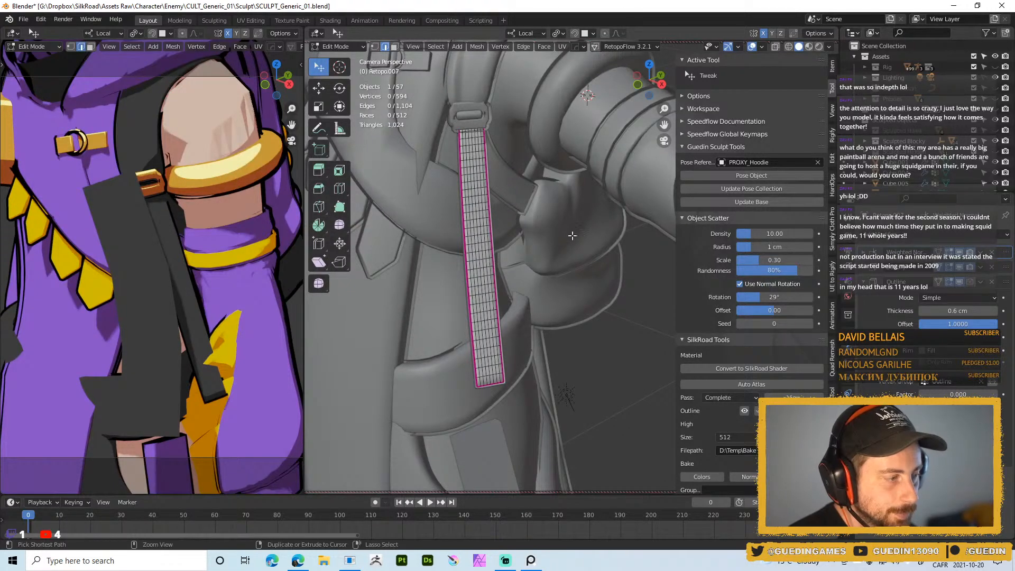
key("Tab")
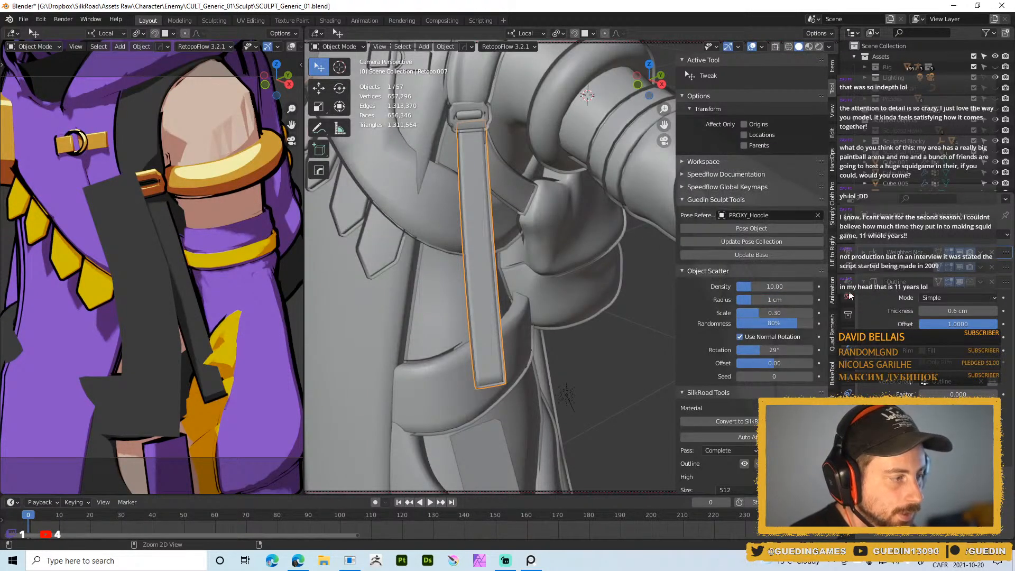
- Add four centred loop cuts across the hanging strap in Edit Mode, one in each of its segments
key("Tab")
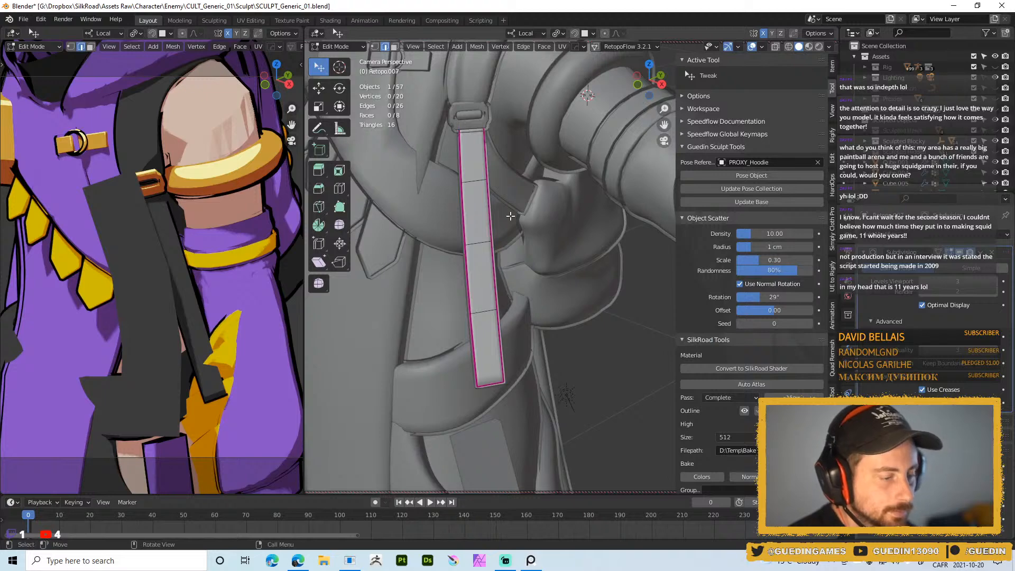
key("ctrl+r")
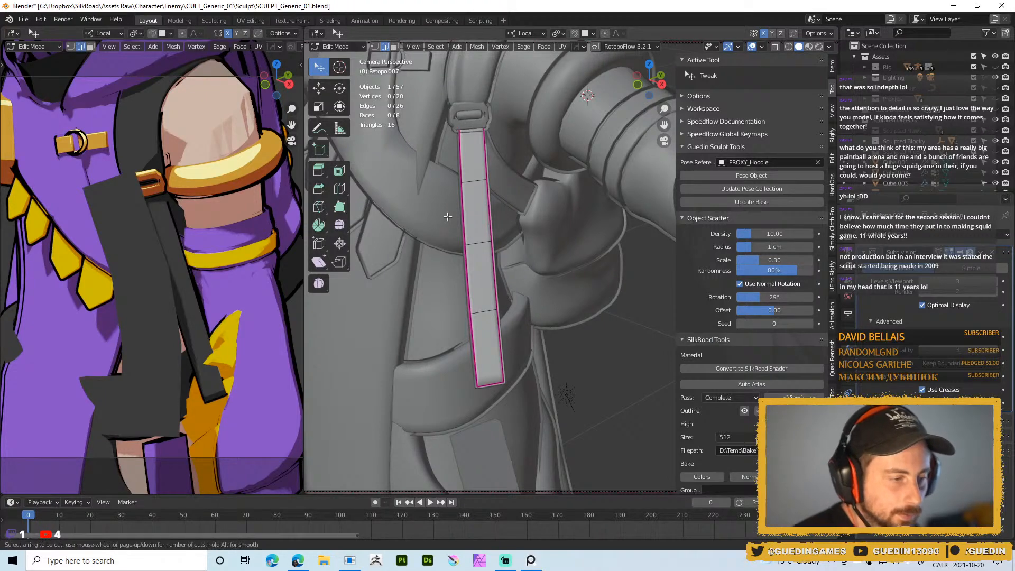
left_click(473, 157)
right_click(476, 216)
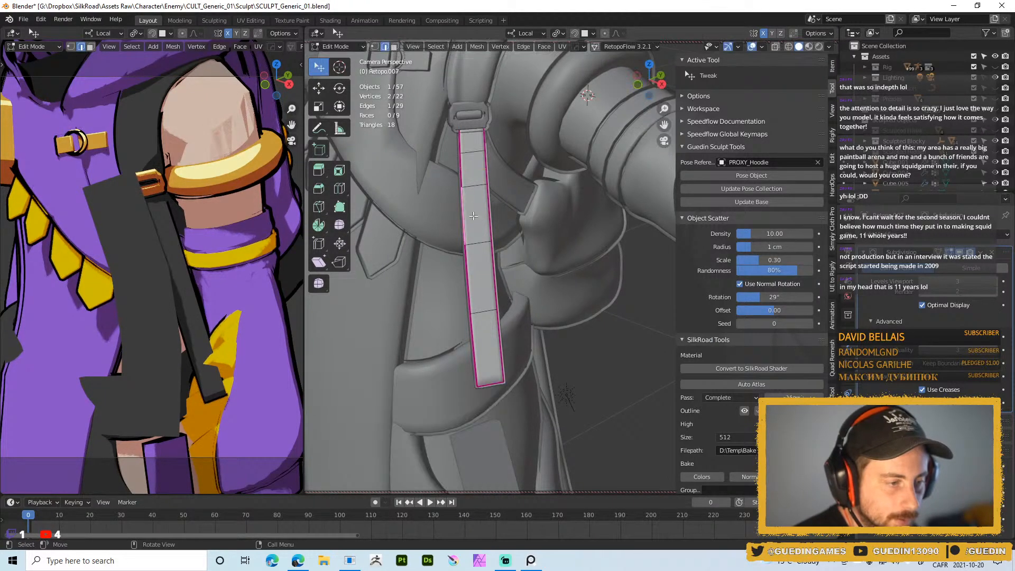
key("ctrl+r")
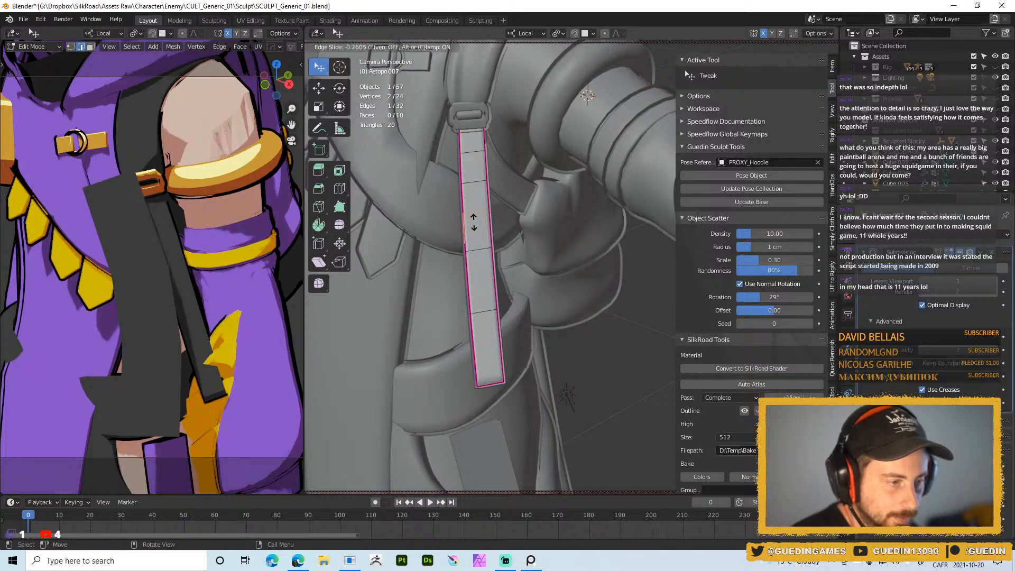
left_click(471, 278)
right_click(472, 279)
key("ctrl+r")
left_click(472, 290)
right_click(475, 292)
key("ctrl+r")
left_click(495, 322)
right_click(498, 318)
- Relax the hanging strap's long edges with cubic interpolation and 1 iteration
middle_click_drag(499, 313, 507, 288, "alt")
key("Tab")
key("Tab")
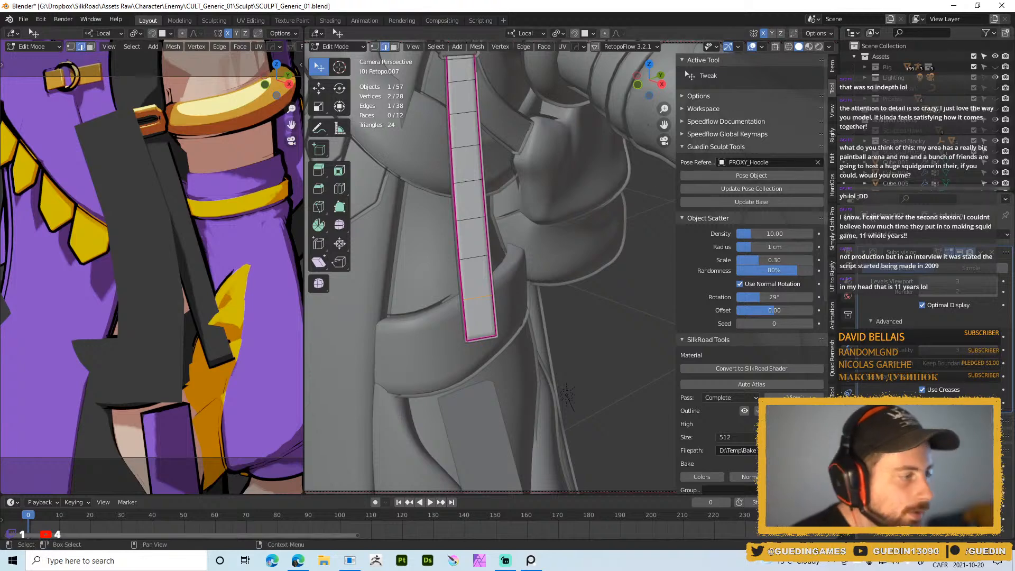
key("Tab")
key("Tab")
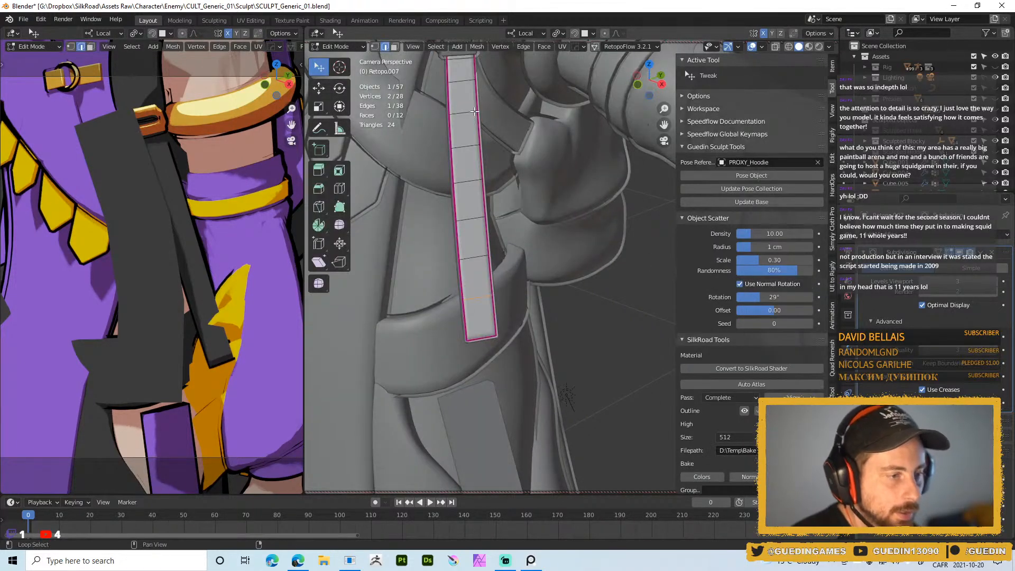
key("shift+q")
left_click(539, 171)
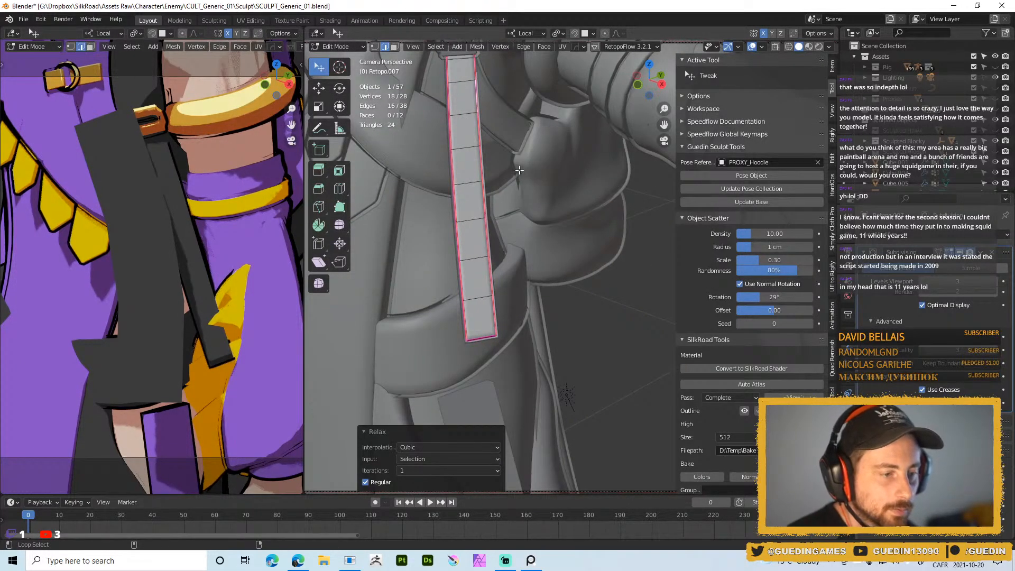
- Apply the hanging straps' Subdivision modifier and add a Multires modifier at level 0 in Sculpt Mode
key("Tab")
key("ctrl+a")
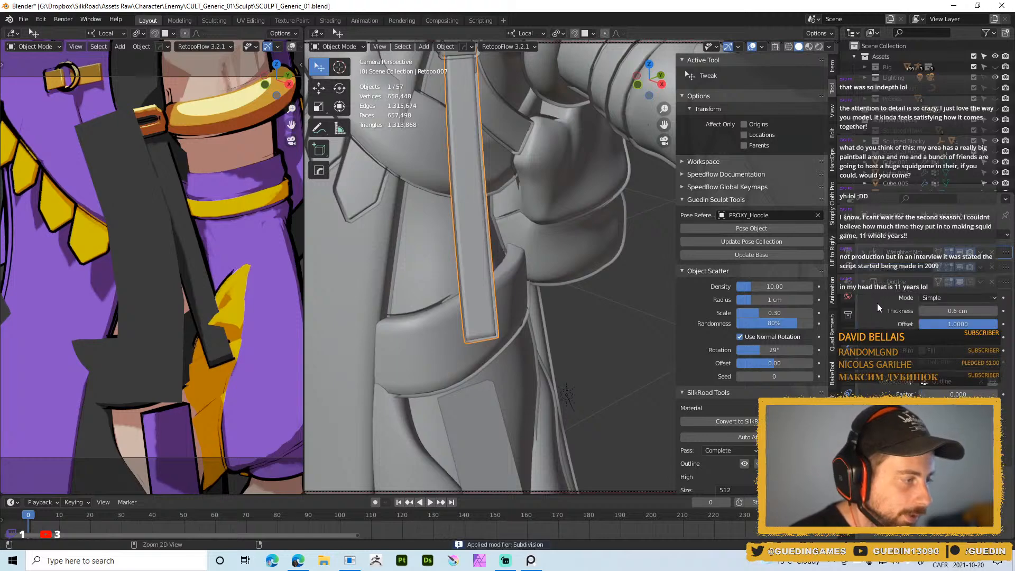
scroll(567, 200, "down", 2)
key("ctrl+Tab")
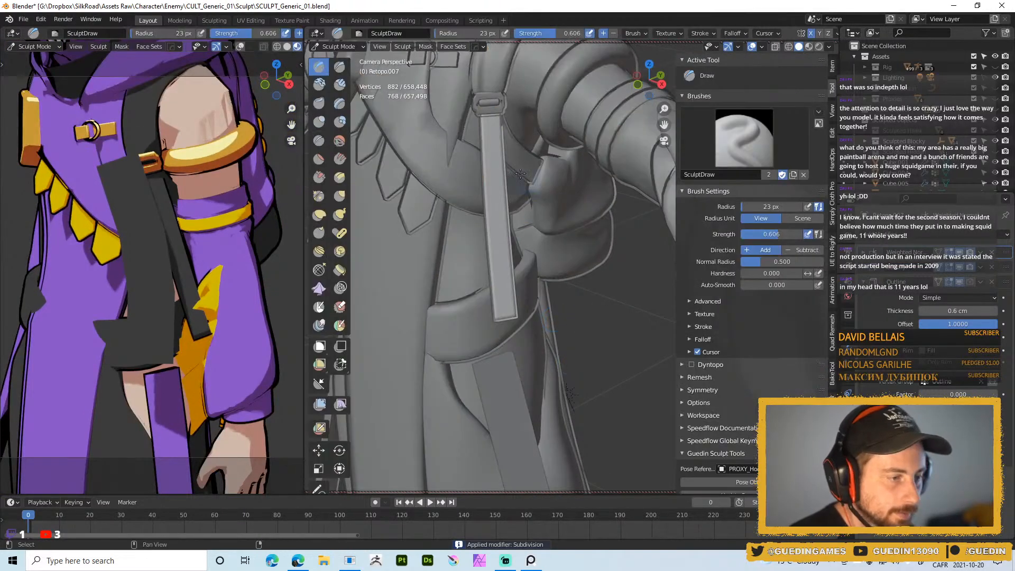
scroll(480, 136, "up", 2)
mouse_move(481, 136)
middle_mouse_down()
mouse_move(503, 173)
mouse_move(717, 141)
middle_mouse_up()
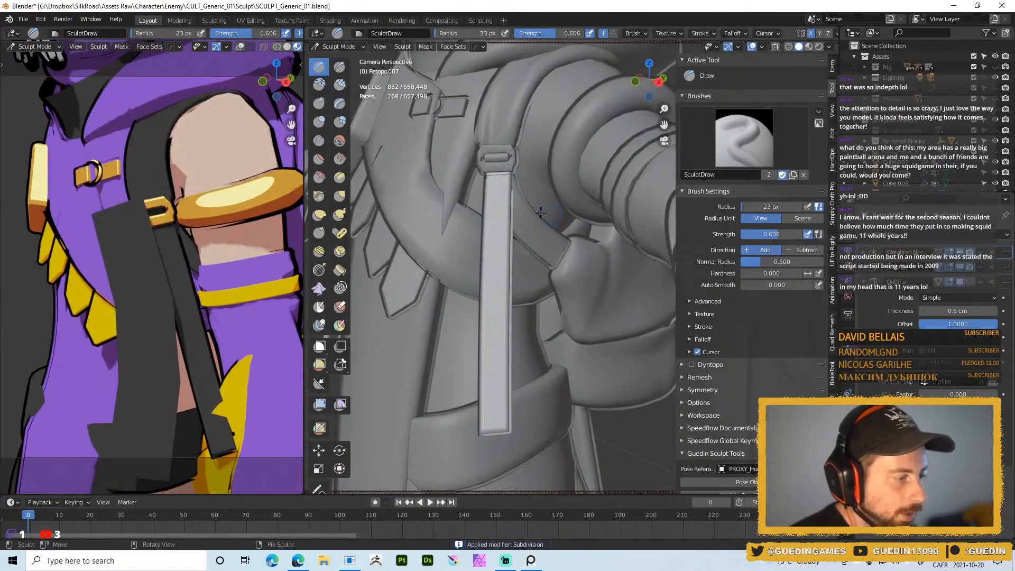
key("ctrl+0")
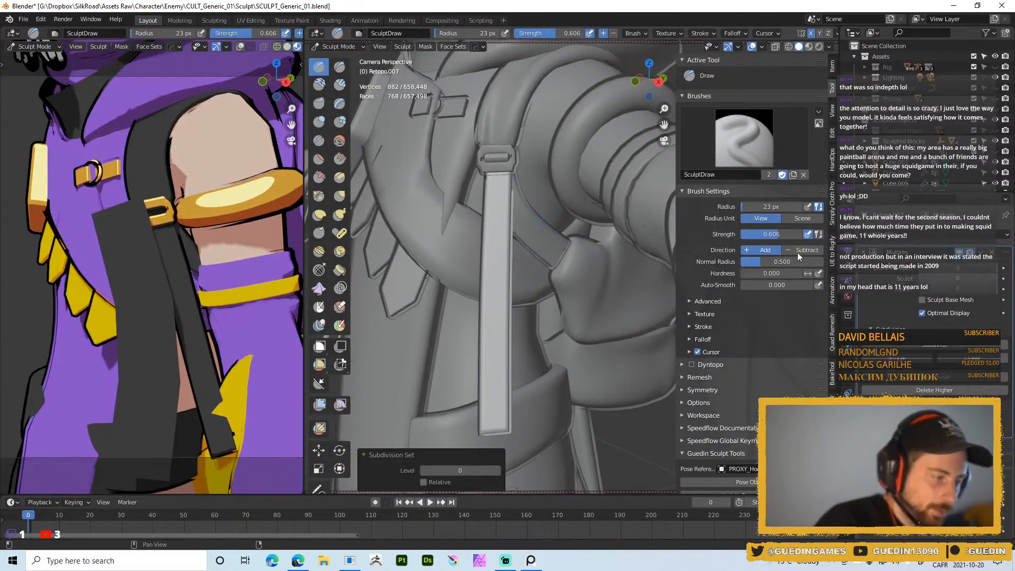
- Unsubdivide the hanging strap's Multires modifier to rebuild its lower levels and adjust its subdivision levels
left_click(935, 390)
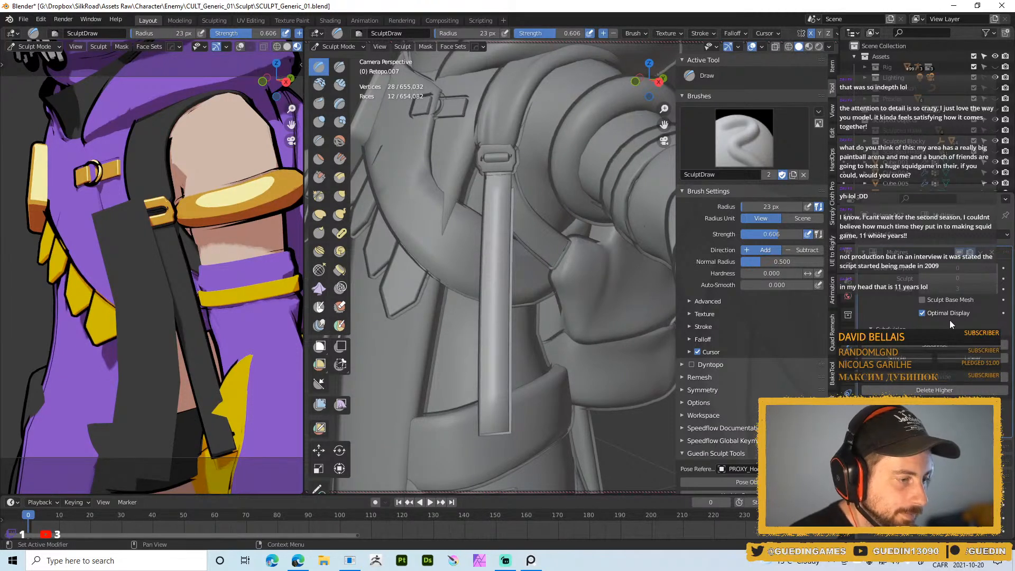
mouse_move(958, 278)
left_mouse_down()
mouse_move(995, 278)
mouse_move(939, 281)
left_mouse_up()
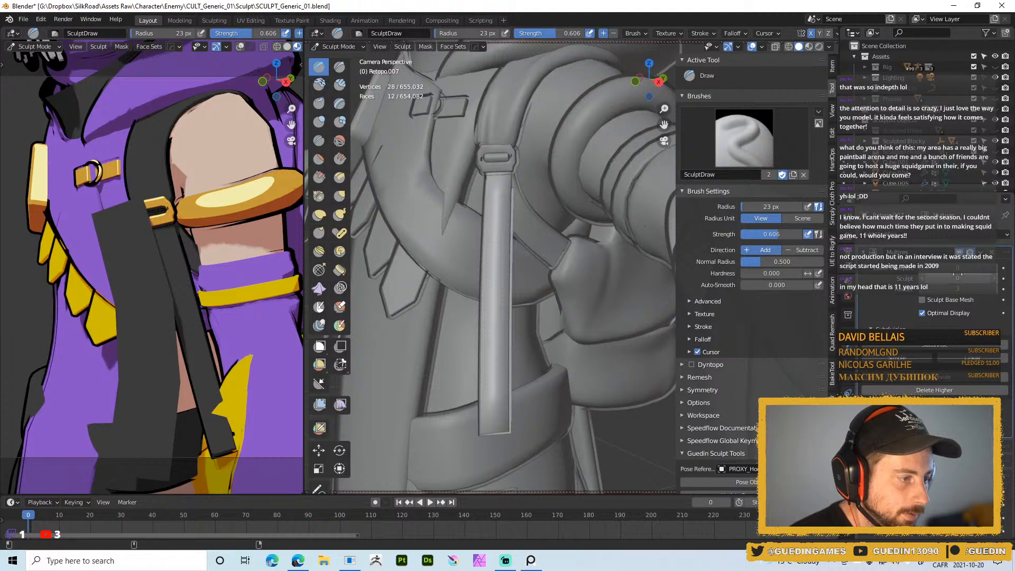
left_click(993, 281)
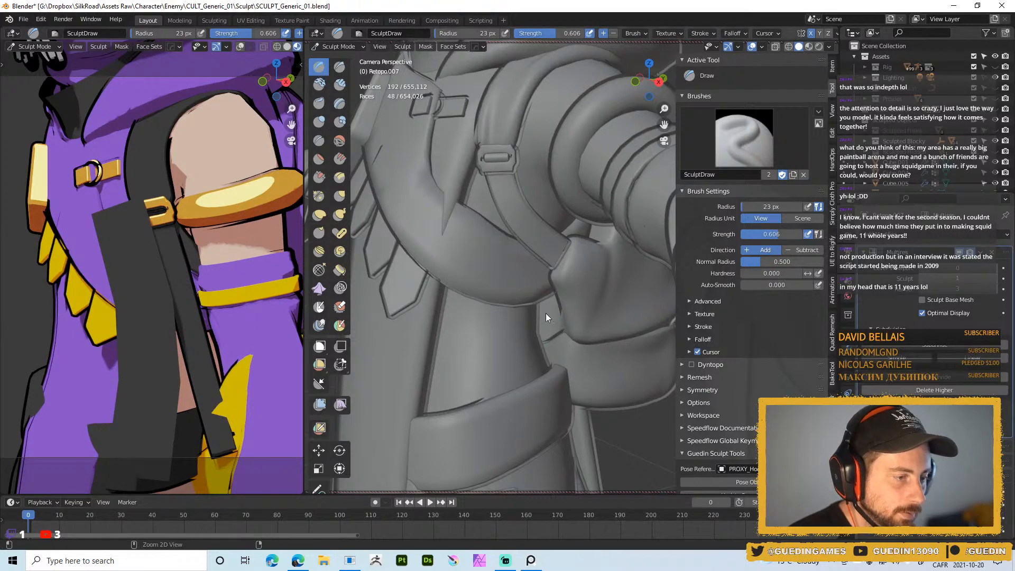
key("ctrl+z")
key("ctrl+shift+z")
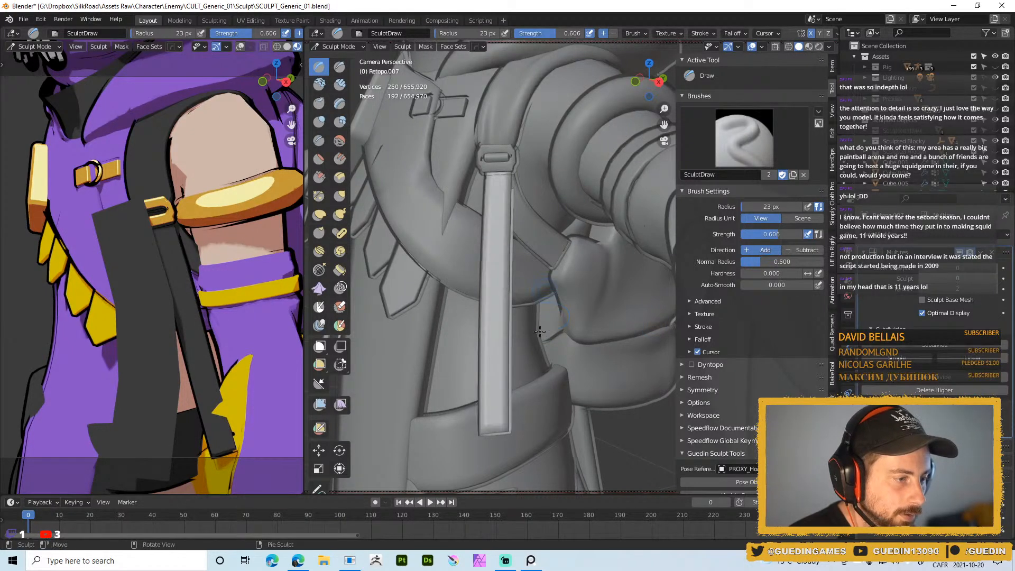
left_click(994, 279)
left_click(924, 289)
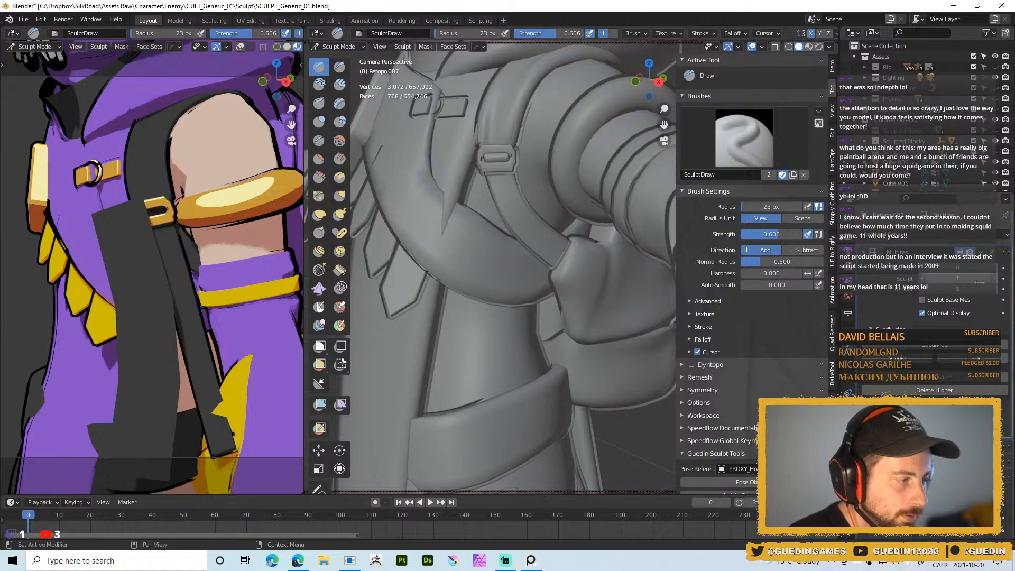
- Inspect the hanging strap's base mesh density in Edit Mode and return to Sculpt Mode
mouse_move(505, 260)
middle_mouse_down()
mouse_move(574, 254)
mouse_move(492, 254)
mouse_move(372, 195)
mouse_move(499, 264)
mouse_move(482, 263)
mouse_move(548, 272)
mouse_move(532, 261)
middle_mouse_up()
key("Tab")
key("alt+a")
key("a")
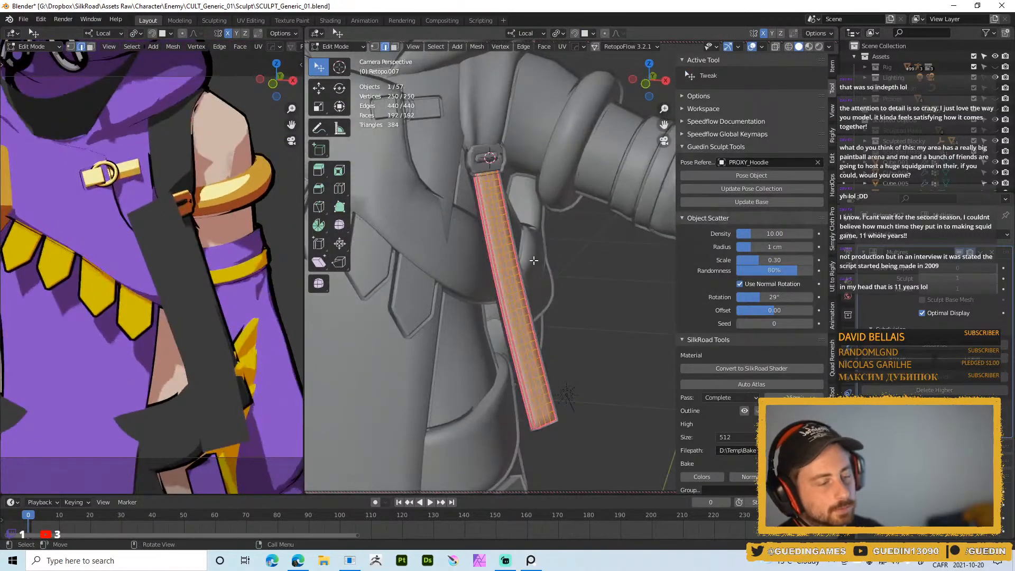
key("Tab")
mouse_move(517, 264)
middle_mouse_down()
mouse_move(568, 250)
mouse_move(476, 247)
middle_mouse_up()
key("ctrl+Tab")
left_click(573, 296)
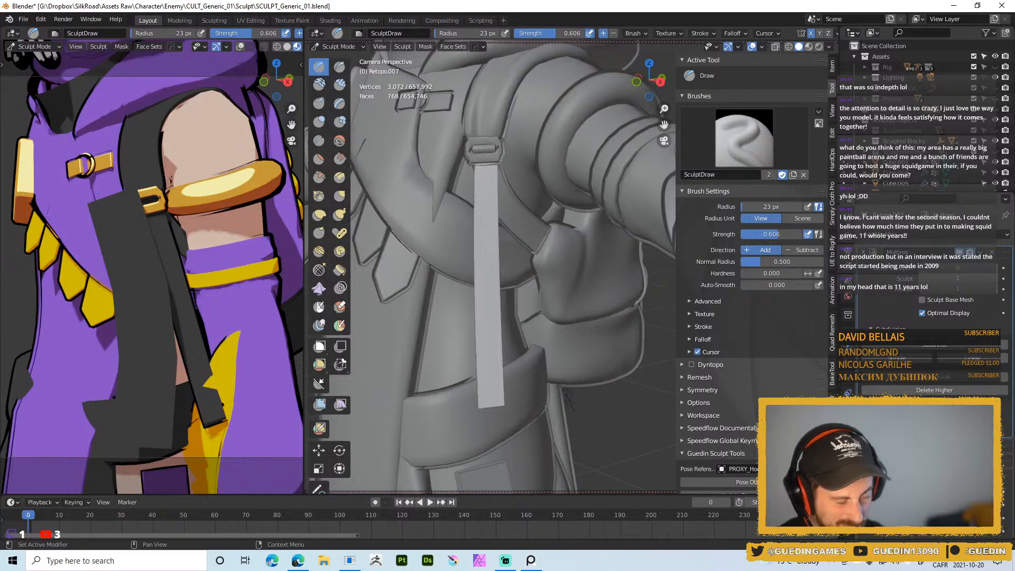
- Unsubdivide the hanging strap's Multires modifier once more, and subdivide it to one higher level
left_click(923, 280)
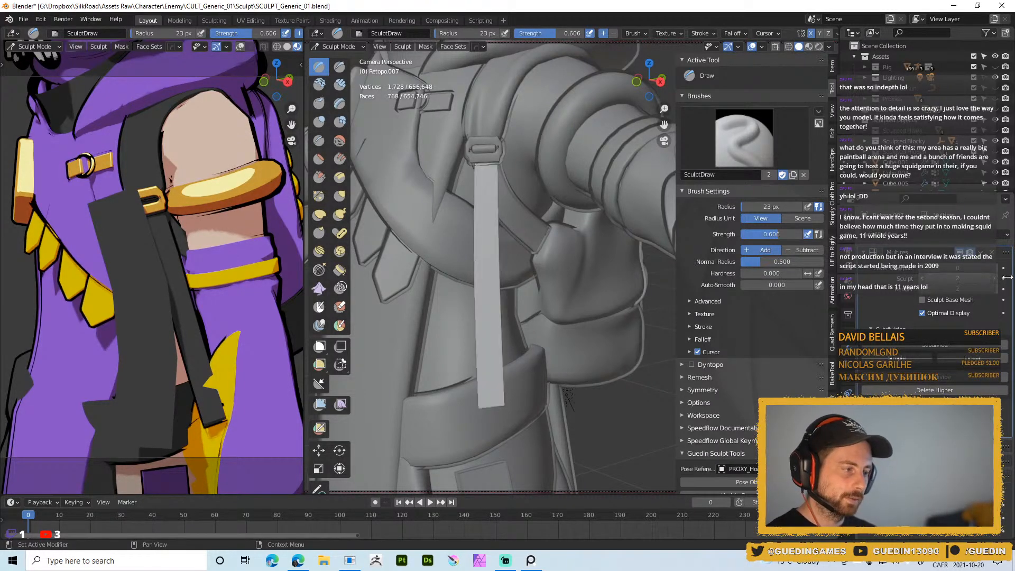
scroll(491, 296, "up", 4)
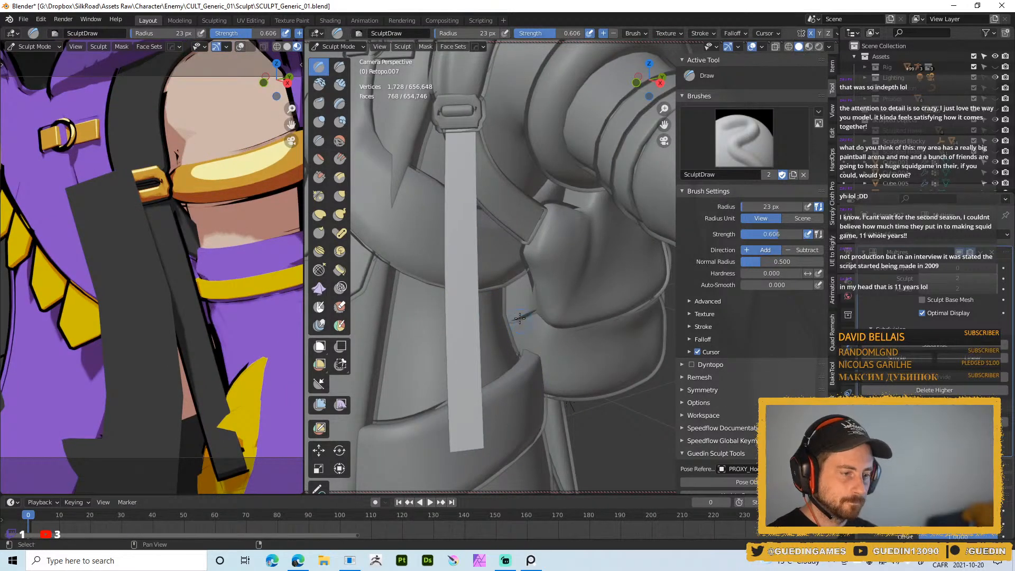
scroll(491, 296, "up", 2)
left_click(941, 344)
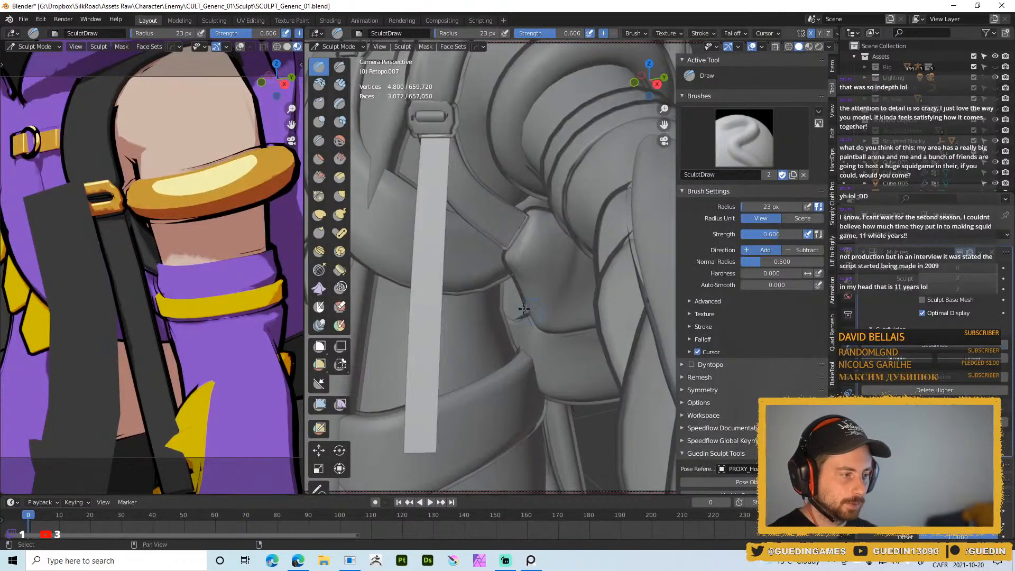
- Check the hanging strap in Rendered shading and with its sculpt mesh shown as wireframe
middle_click_drag(479, 267, 544, 278, "shift")
key("z")
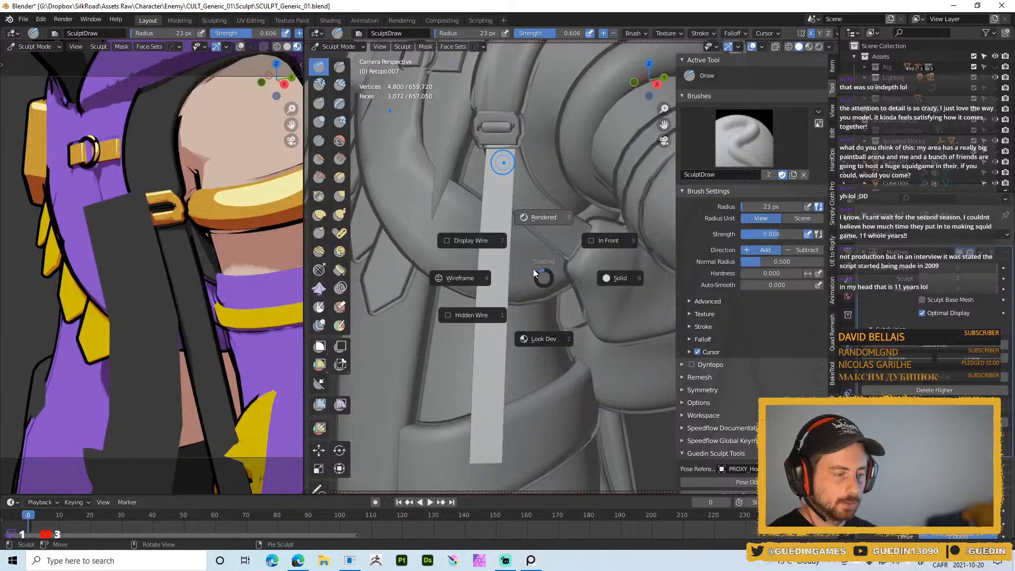
left_click(537, 196)
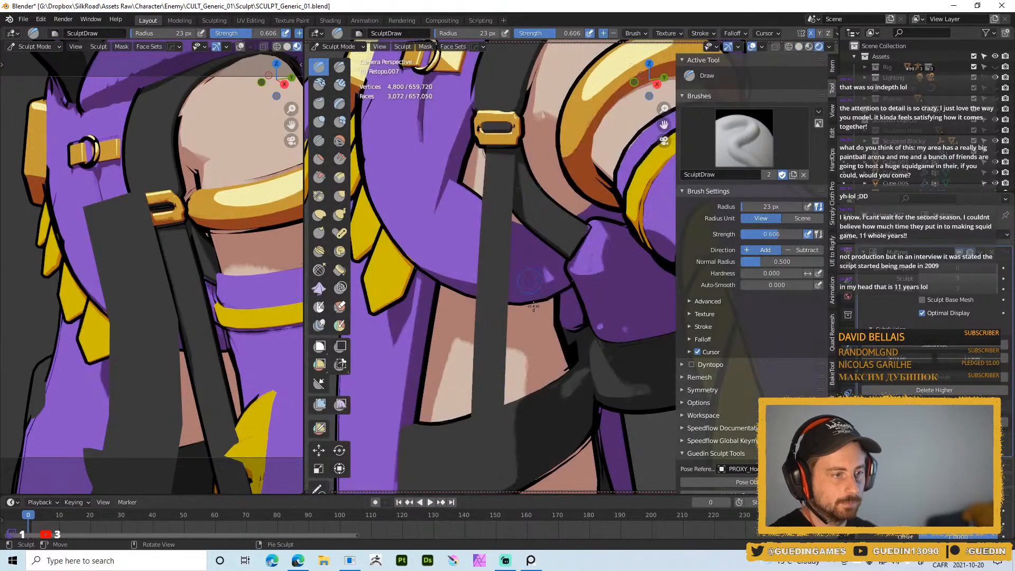
key("z")
left_click(493, 307)
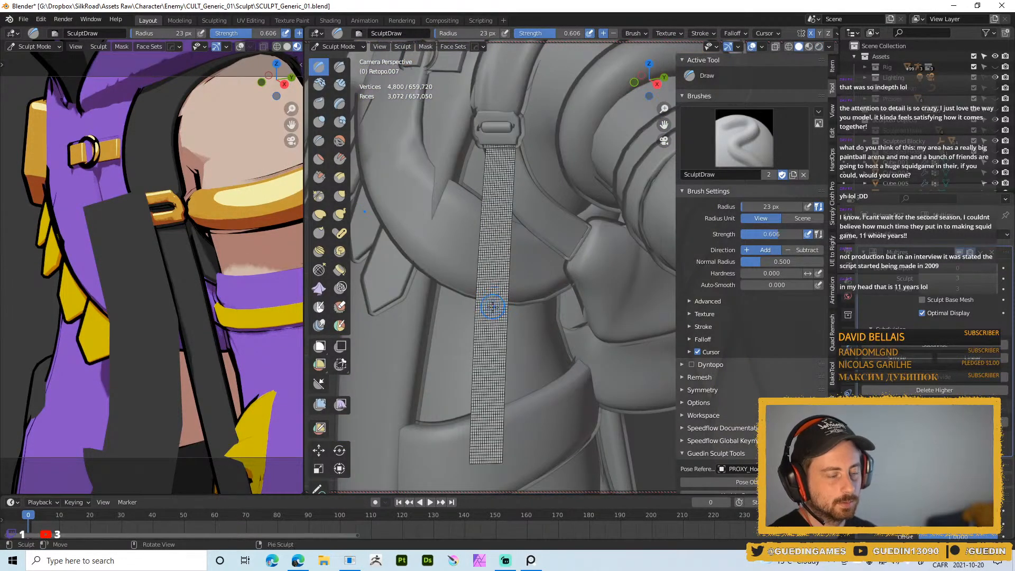
middle_click_drag(431, 252, 440, 249)
- Try carving a crease down the hanging strap from the buckle with a 15 px SculptDraw brush
key("f")
left_click(490, 163)
key("f")
left_click(494, 162)
left_click_drag(494, 148, 503, 228, "ctrl")
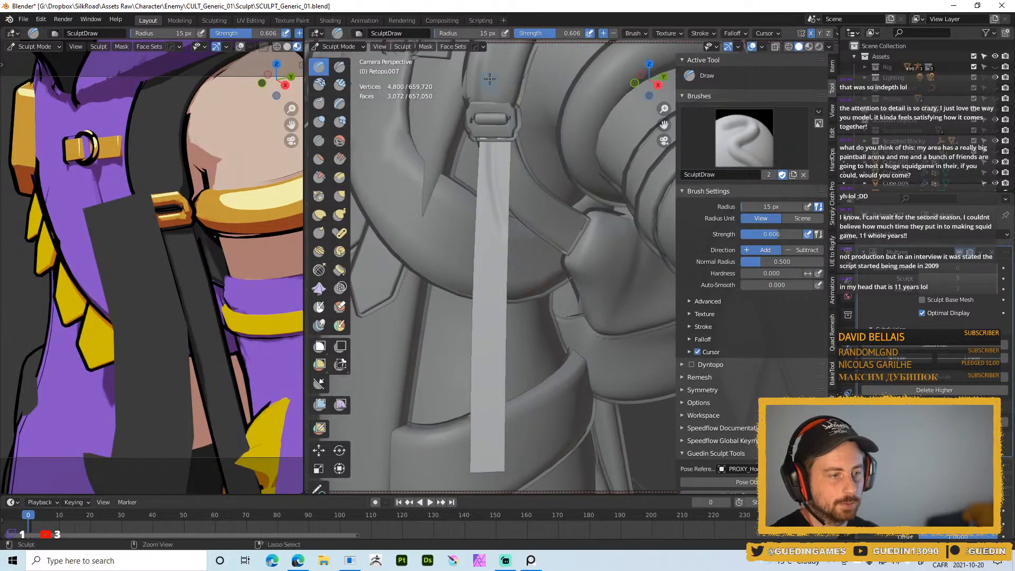
key("ctrl+z")
- Save the file and lower the hanging strap's multires sculpt level by one, with the Draw brush radius at 29 px
key("f")
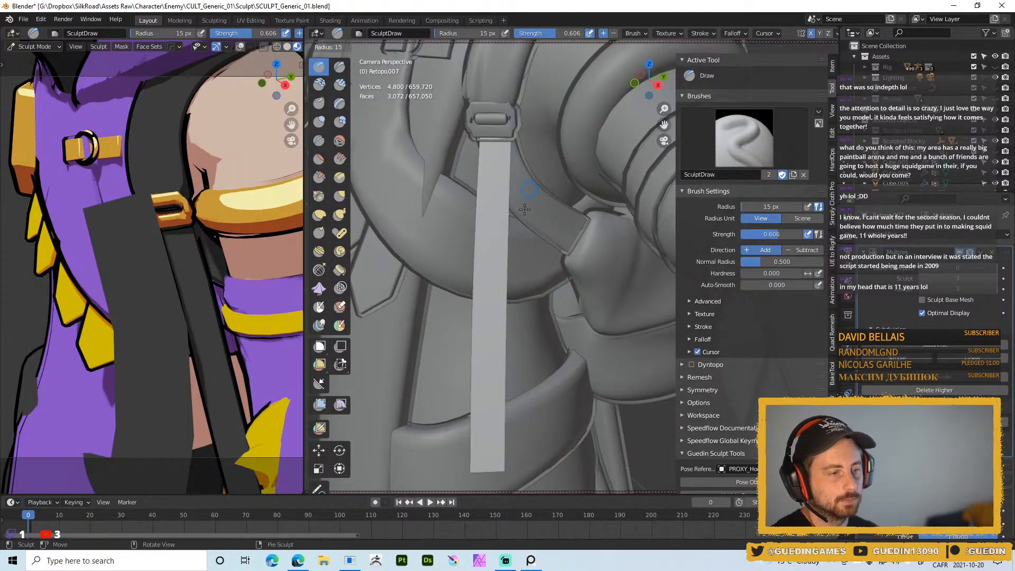
left_click(529, 184)
key("ctrl+s")
left_click(526, 171)
key("f")
left_click(503, 178)
key("Page_Down")
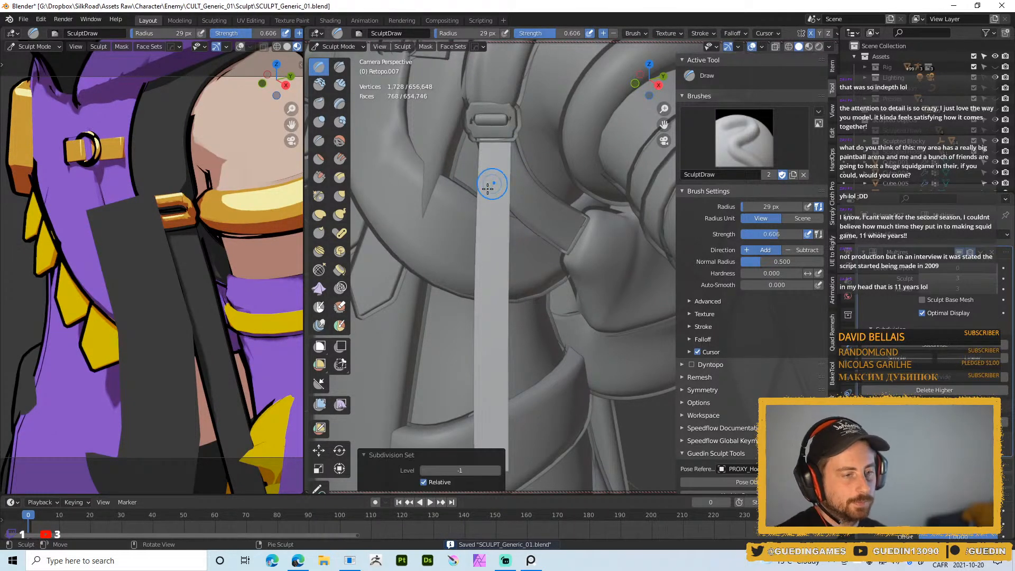
- Carve along the hanging strap's length with the SculptDraw brush, starting from a 22 px radius
key("f")
left_click(491, 179)
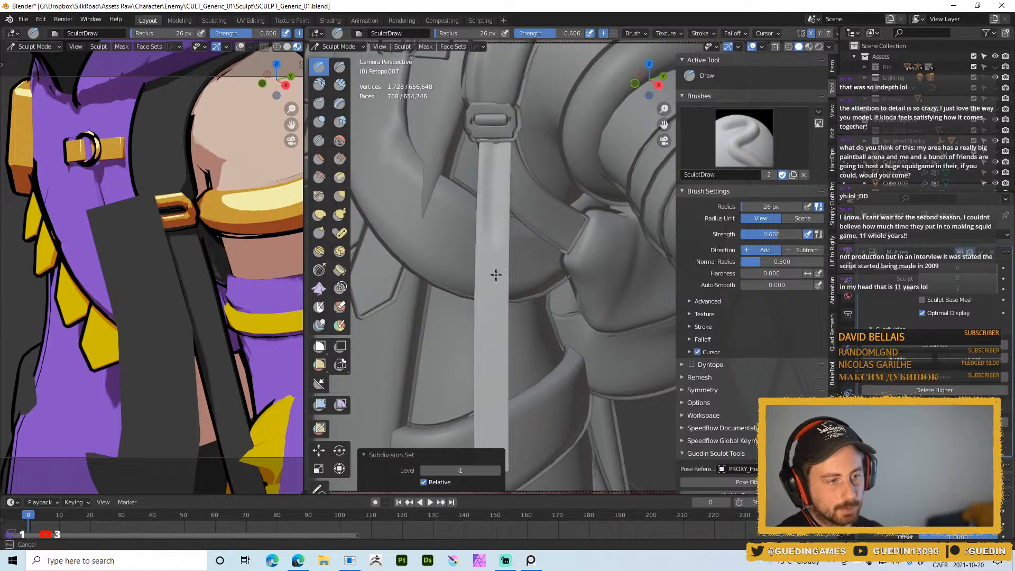
key("f")
left_click(487, 166)
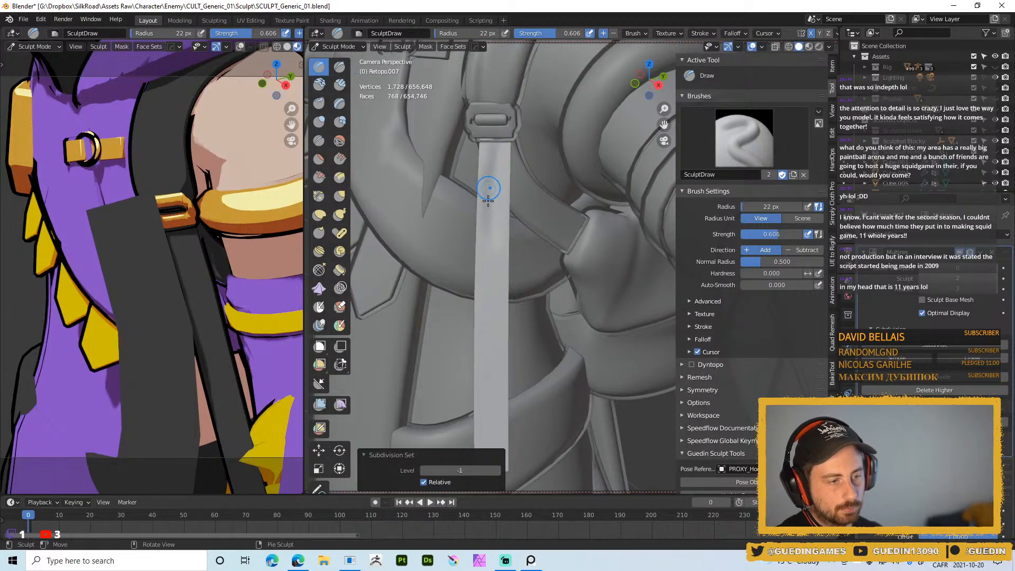
middle_click_drag(492, 308, 487, 206, "shift")
left_click_drag(491, 360, 491, 169)
key("ctrl+z")
left_click_drag(488, 366, 492, 174, "ctrl")
key("f")
left_click(489, 224)
mouse_move(484, 266)
left_mouse_down()
mouse_move(485, 251)
mouse_move(486, 296)
left_mouse_up()
mouse_move(496, 356)
middle_mouse_down("ctrl")
mouse_move(507, 141)
mouse_move(542, 256)
middle_mouse_up("ctrl")
- Return to Object Mode, raise the hanging strap's Multires levels and review the straps on the whole character
key("ctrl+Tab")
left_click(483, 280)
key("alt+a")
middle_click_drag(516, 222, 528, 277, "ctrl")
left_click_drag(983, 268, 1000, 268)
left_click(994, 279)
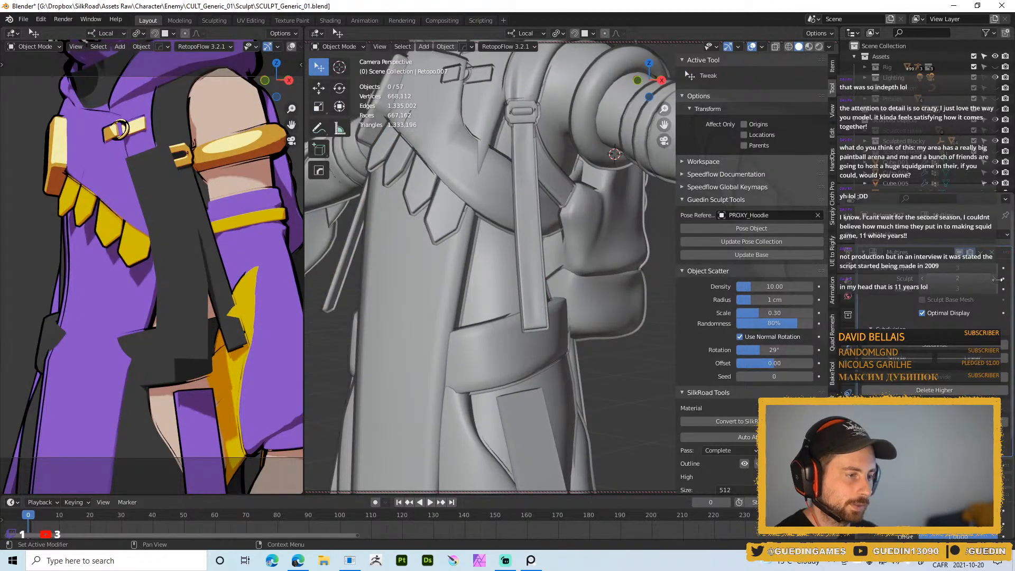
mouse_move(528, 278)
middle_mouse_down("ctrl")
mouse_move(519, 221)
mouse_move(578, 313)
middle_mouse_up("ctrl")
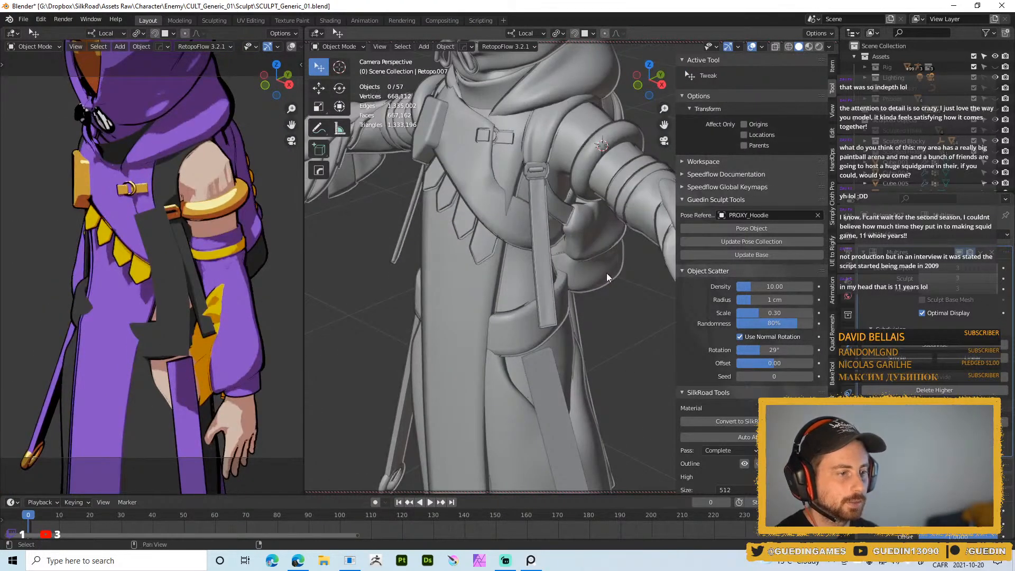
middle_click_drag(546, 259, 615, 263)
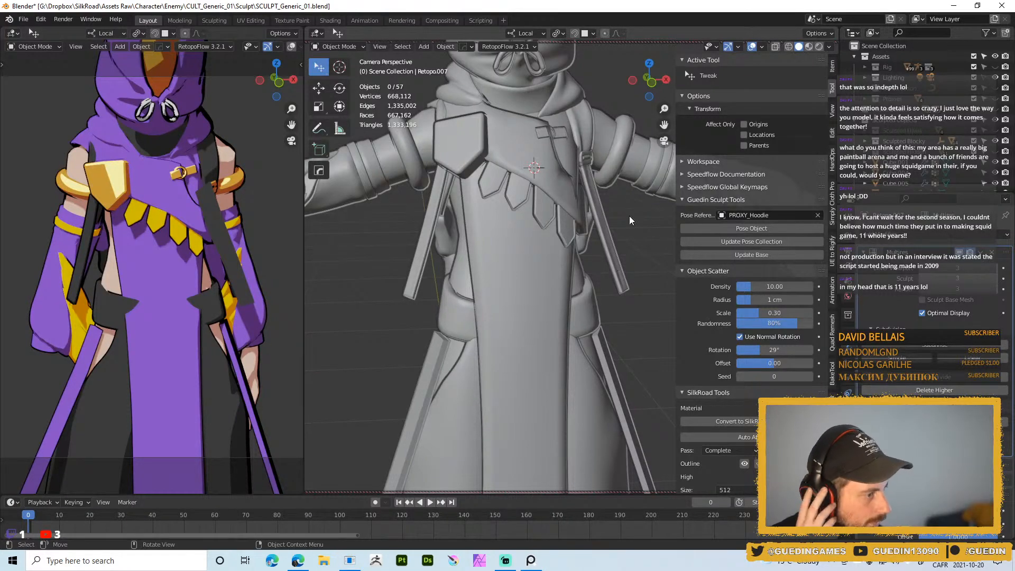
middle_click_drag(649, 287, 485, 206)
- Make the short strap running from the buckle to the backpack single-user, including object and object data
scroll(505, 229, "up", 2)
middle_click_drag(497, 153, 506, 110, "shift")
left_click(491, 157)
middle_click_drag(519, 172, 547, 225, "shift")
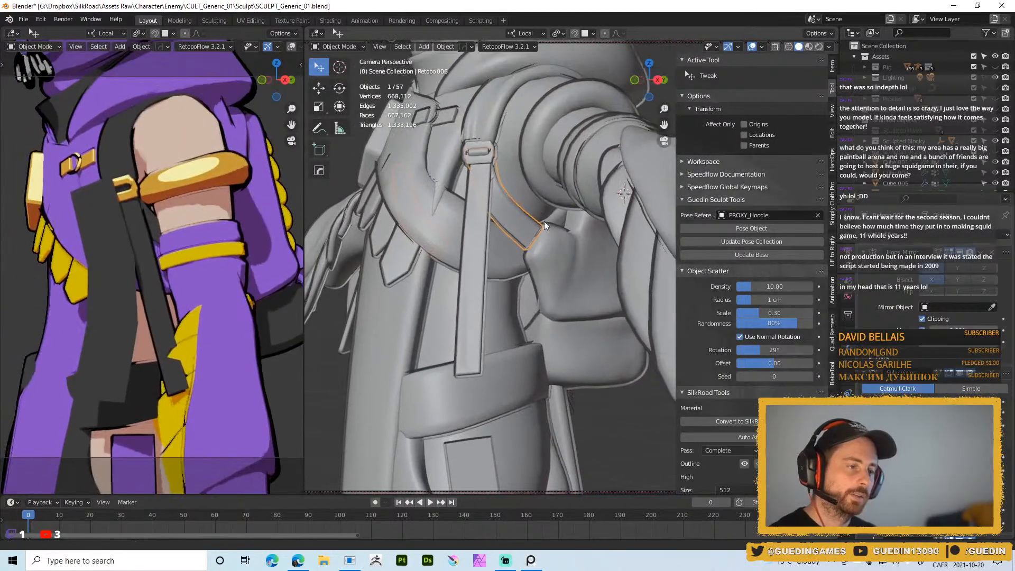
scroll(547, 223, "up", 3)
middle_click_drag(503, 188, 517, 227)
scroll(518, 227, "down", 2)
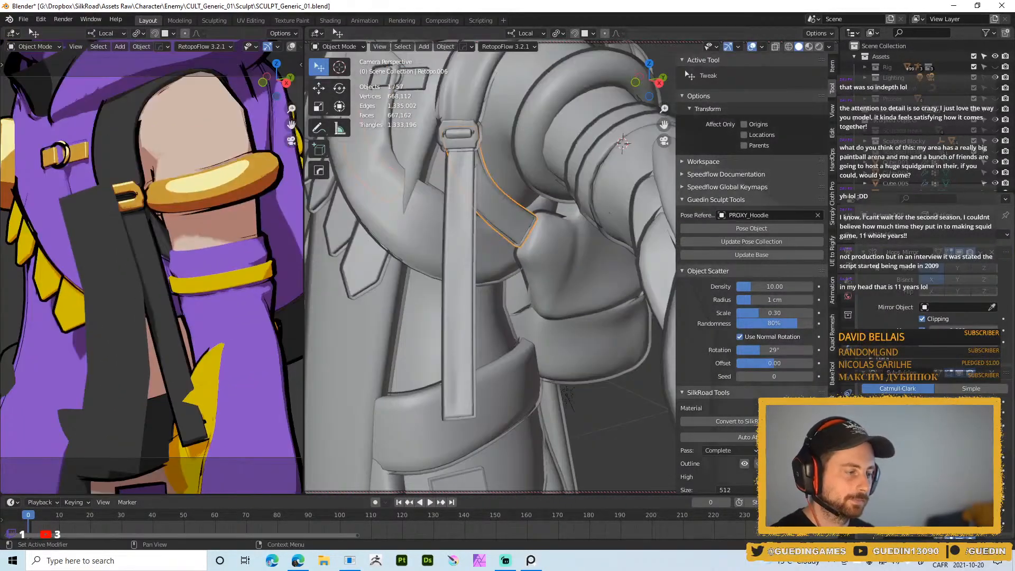
key("u")
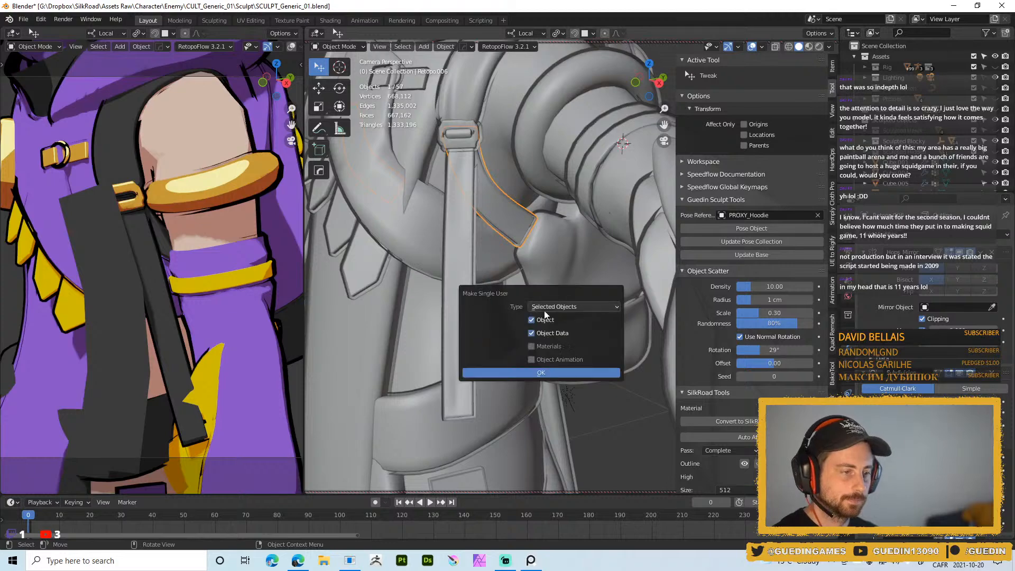
left_click(515, 372)
- Apply the short lower strap's Hops_Mirror modifier and check the strap from around the character
scroll(532, 207, "down", 5)
middle_click_drag(532, 208, 579, 253)
scroll(579, 254, "down", 3)
middle_click_drag(539, 178, 535, 252)
scroll(535, 252, "up", 4)
middle_click_drag(563, 292, 635, 252)
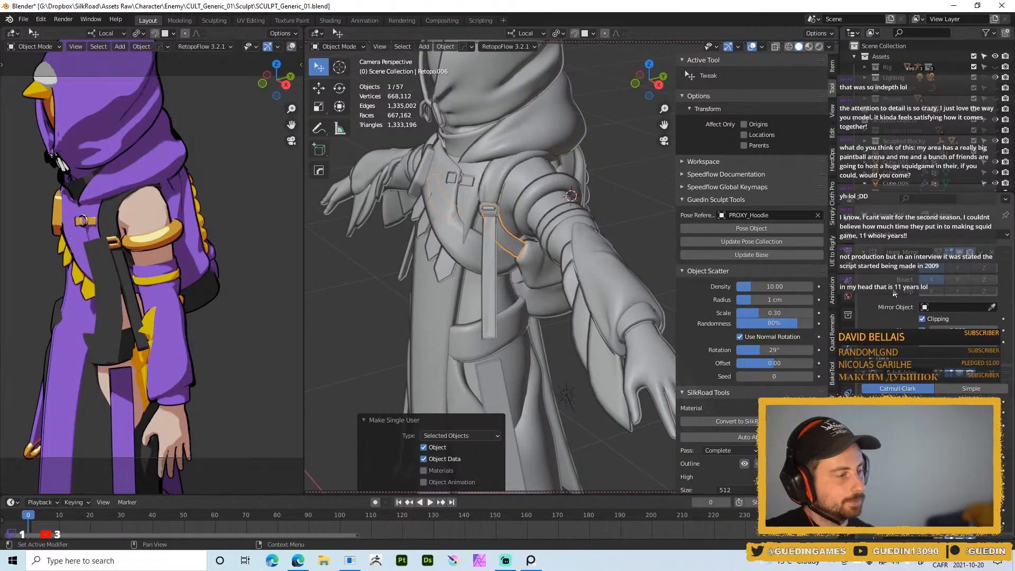
key("ctrl+a")
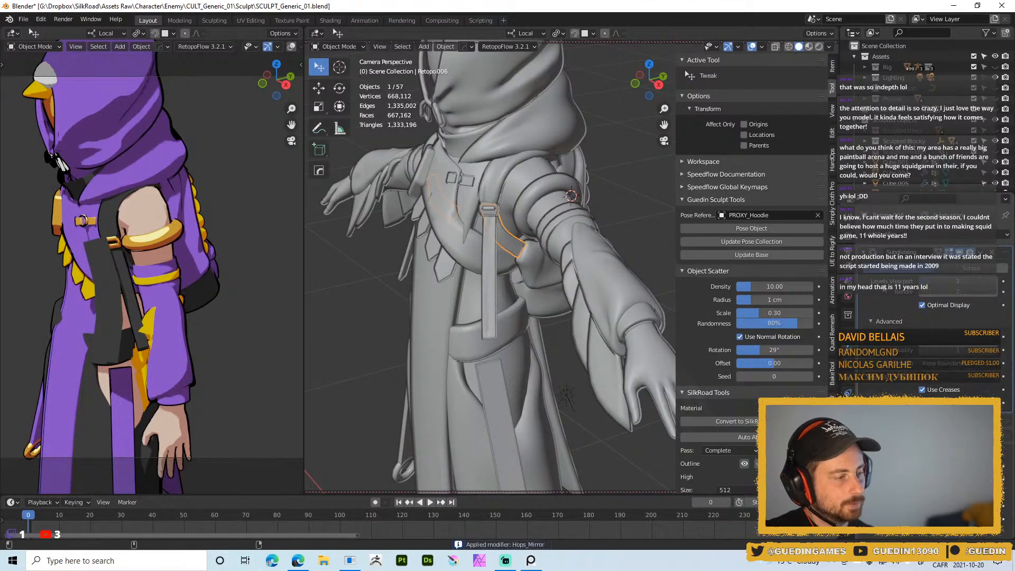
middle_click_drag(582, 280, 544, 128)
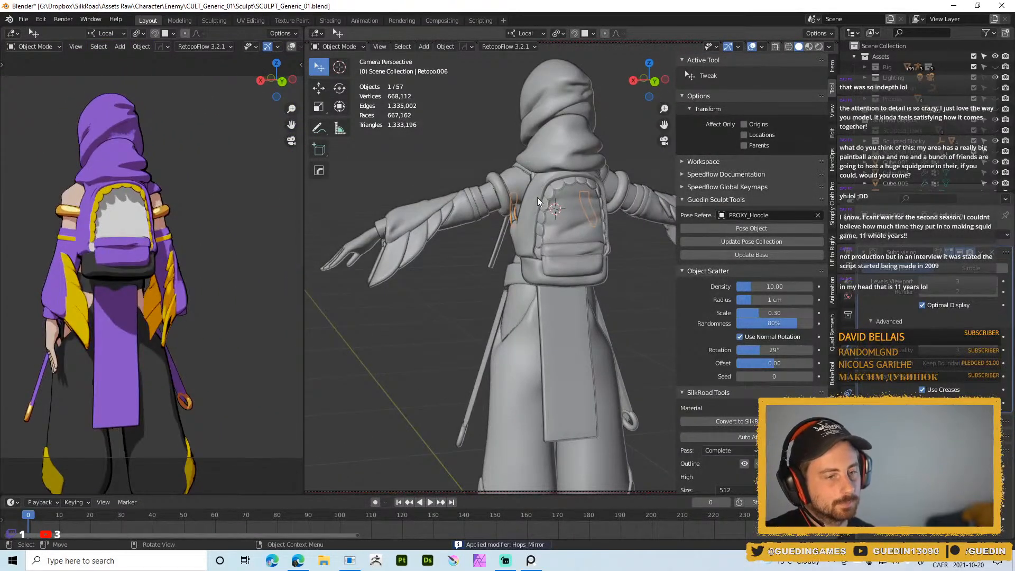
key("s")
key("Escape")
- Apply the short lower strap's Subdivision modifier and add a Multires modifier at level 0 in Sculpt Mode
middle_click_drag(433, 281, 516, 210)
scroll(510, 238, "up", 5)
middle_click_drag(507, 269, 492, 218)
scroll(516, 253, "up", 3)
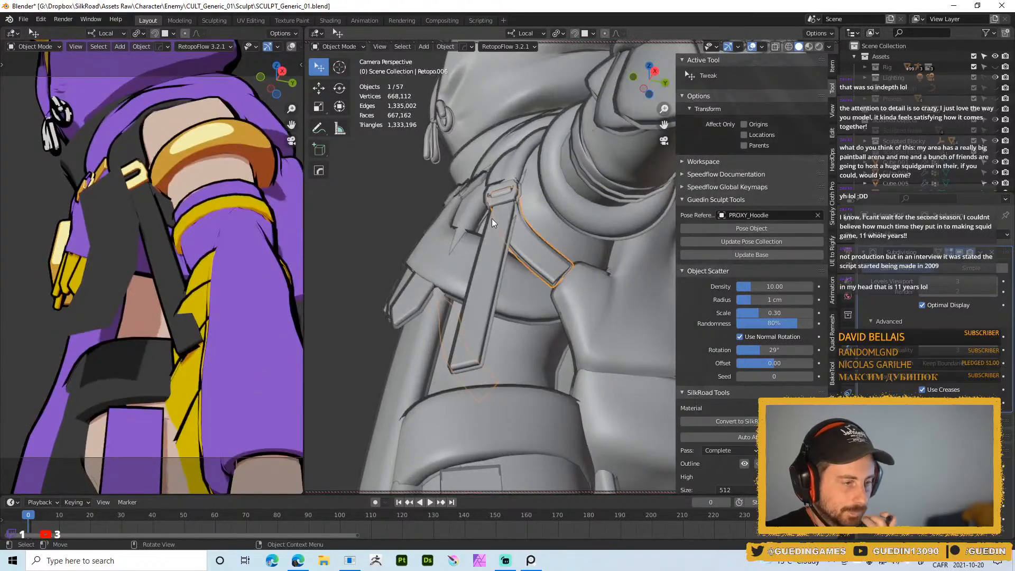
middle_click_drag(554, 299, 579, 164)
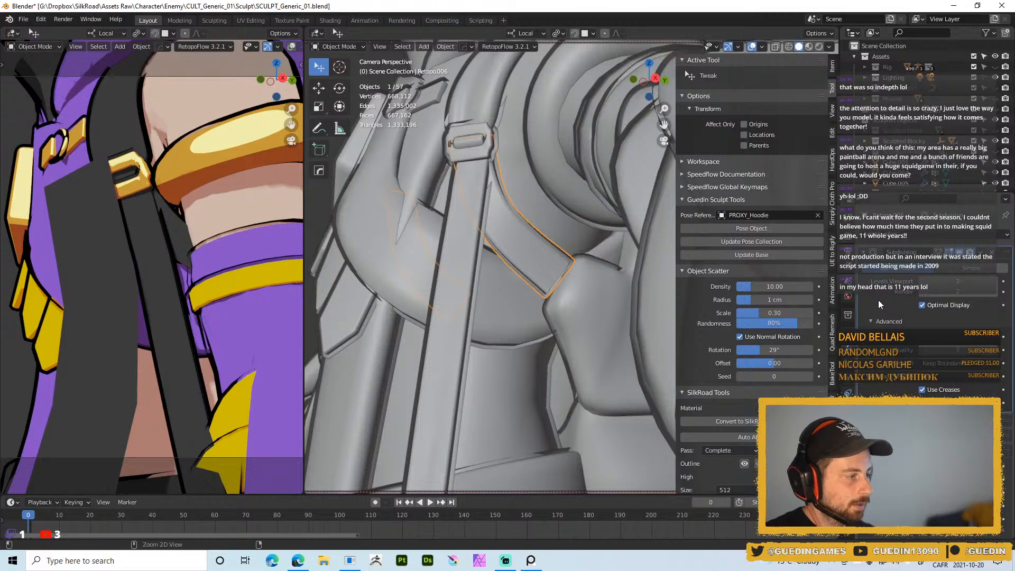
key("ctrl+a")
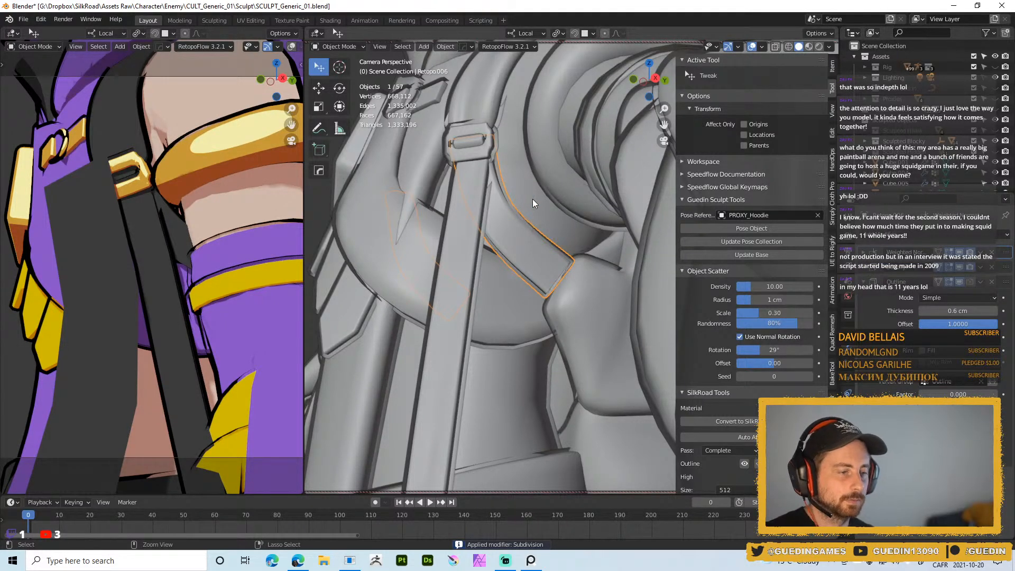
key("ctrl+Tab")
left_click(530, 261)
key("ctrl+0")
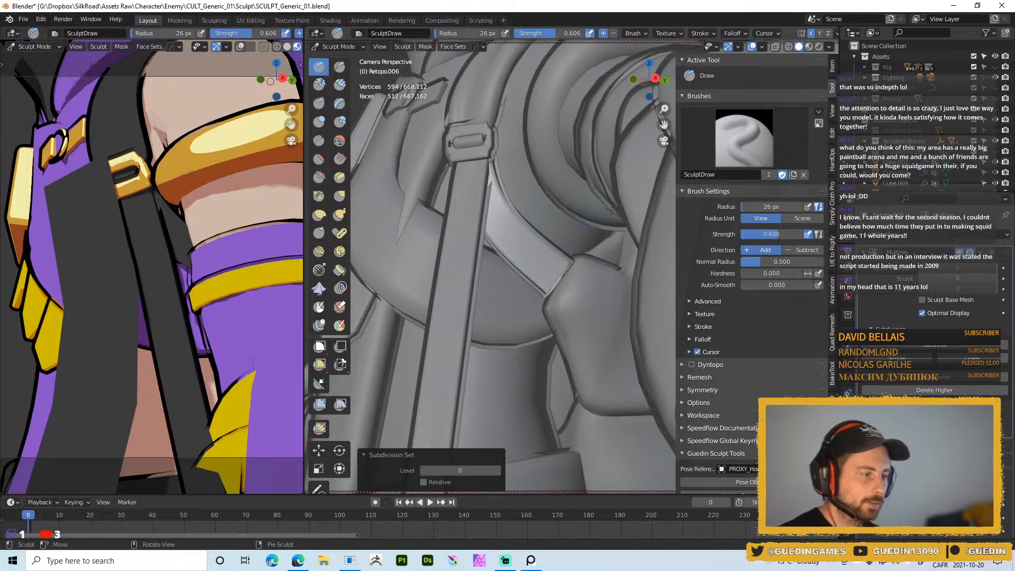
- Unsubdivide the short lower strap's Multires modifier to rebuild a lower level
middle_click_drag(551, 263, 536, 286, "shift")
mouse_move(514, 242)
middle_mouse_down()
mouse_move(538, 249)
mouse_move(616, 219)
middle_mouse_up()
left_click(934, 390)
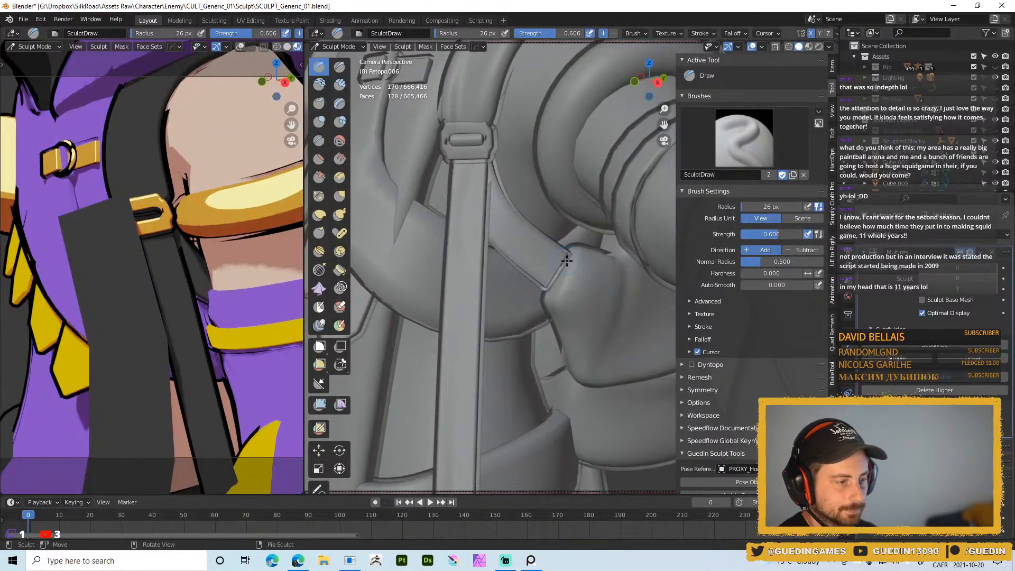
- Adjust the short strap's edge and its end at the backpack with the Grab brush
key("g")
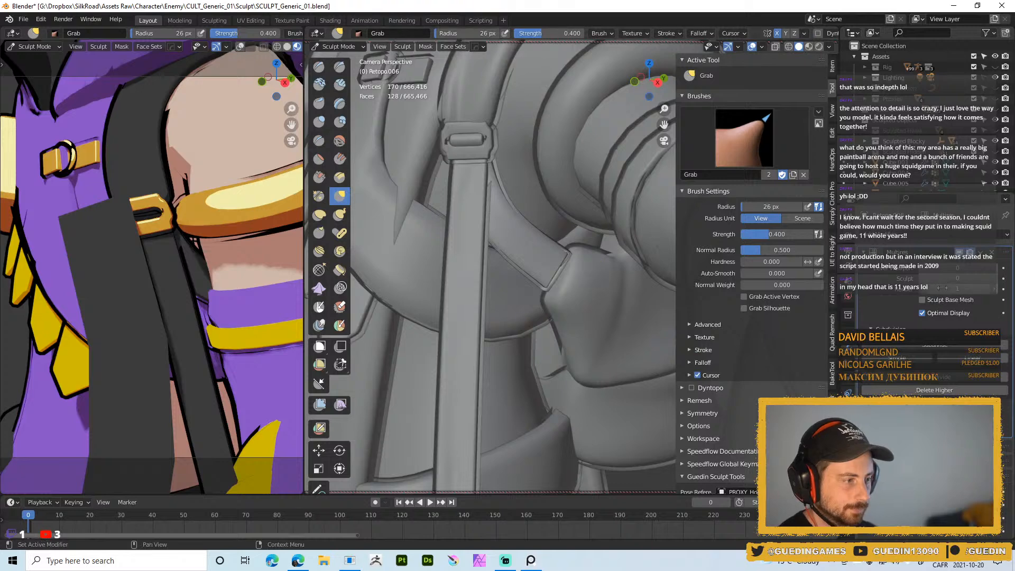
middle_click_drag(572, 254, 545, 271)
key("f")
left_click(584, 280)
left_click_drag(556, 280, 544, 286)
mouse_move(564, 275)
middle_mouse_down()
mouse_move(584, 256)
mouse_move(575, 264)
middle_mouse_up()
mouse_move(505, 241)
left_mouse_down()
mouse_move(513, 254)
mouse_move(515, 245)
left_mouse_up()
- Subdivide the short lower strap's Multires modifier by one level and prepare the Draw brush with a 22 px radius
right_click_drag(537, 248, 536, 183)
mouse_move(558, 253)
middle_mouse_down()
mouse_move(518, 260)
mouse_move(568, 230)
middle_mouse_up()
key("f")
left_click(484, 259)
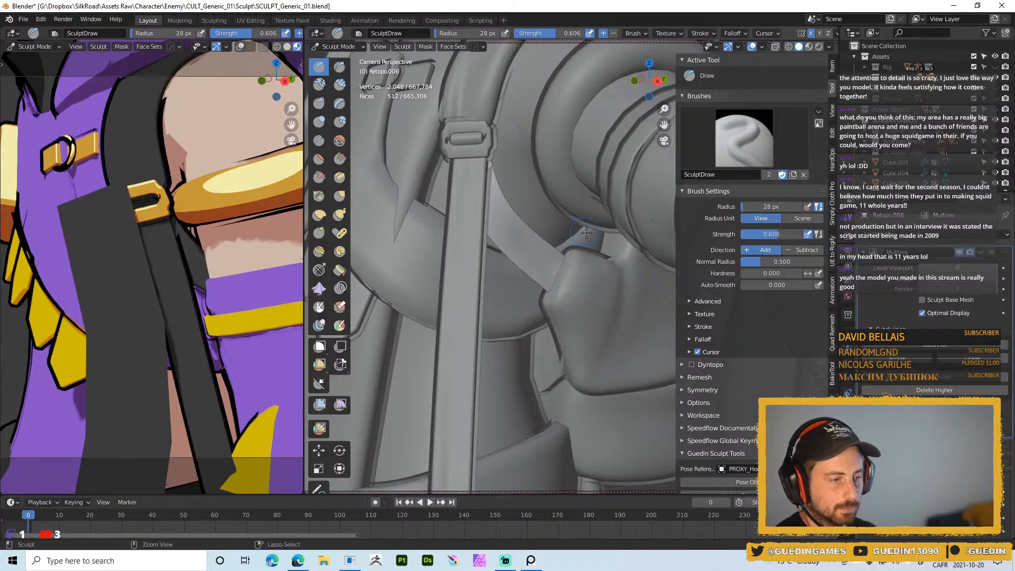
middle_click_drag(556, 292, 570, 286)
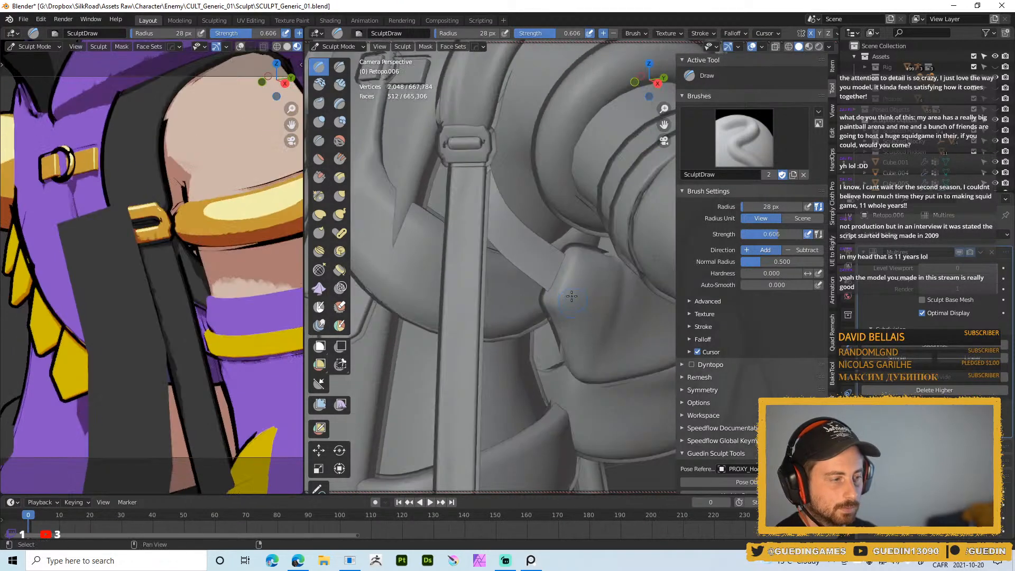
key("f")
left_click(544, 265)
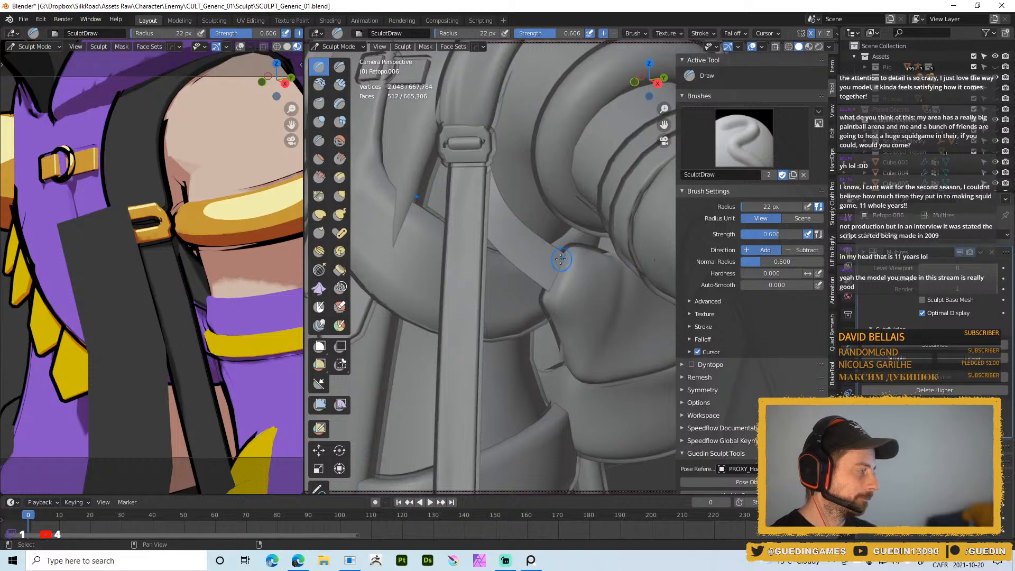
- Display the short strap in front of the surrounding meshes and sculpt its end at the backpack with the Draw brush
middle_click_drag(554, 276, 546, 275)
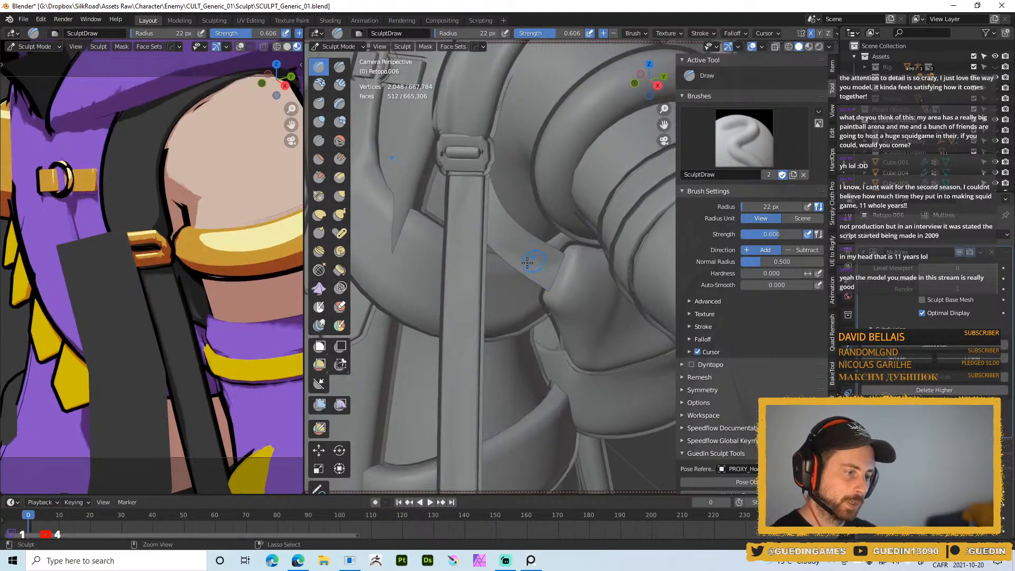
key("f")
left_click(543, 269)
key("z")
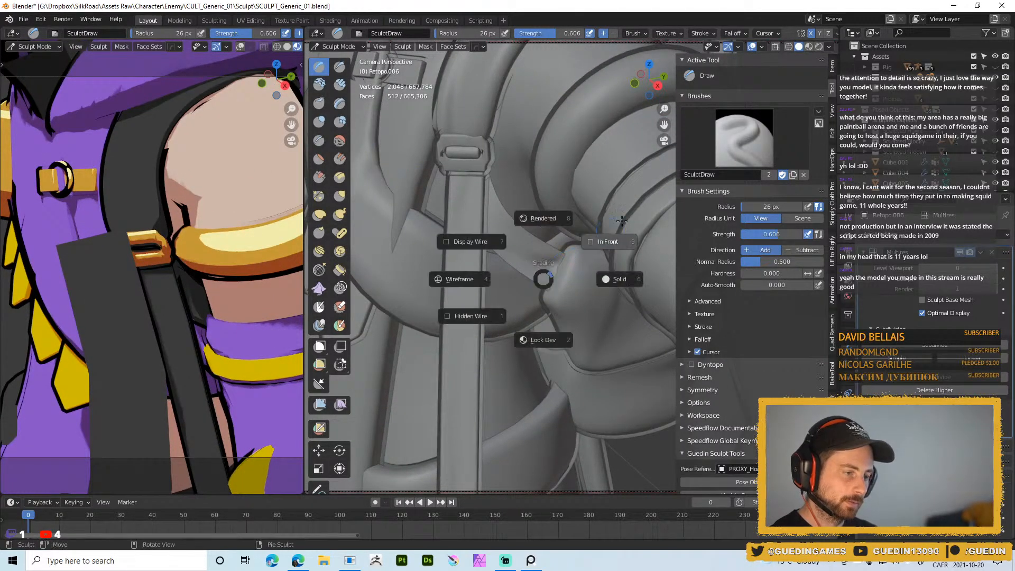
left_click(621, 227)
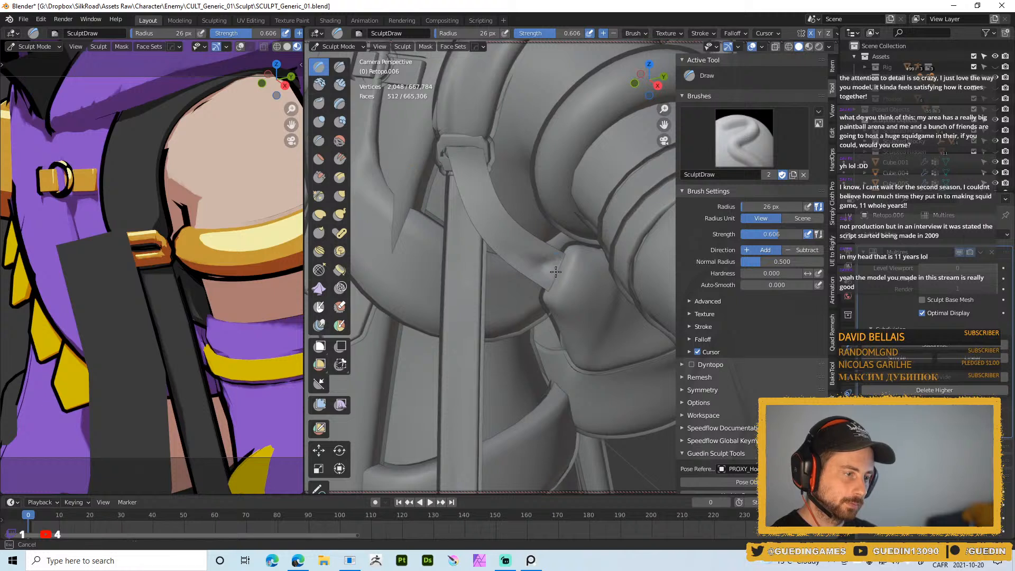
left_click_drag(558, 264, 577, 264)
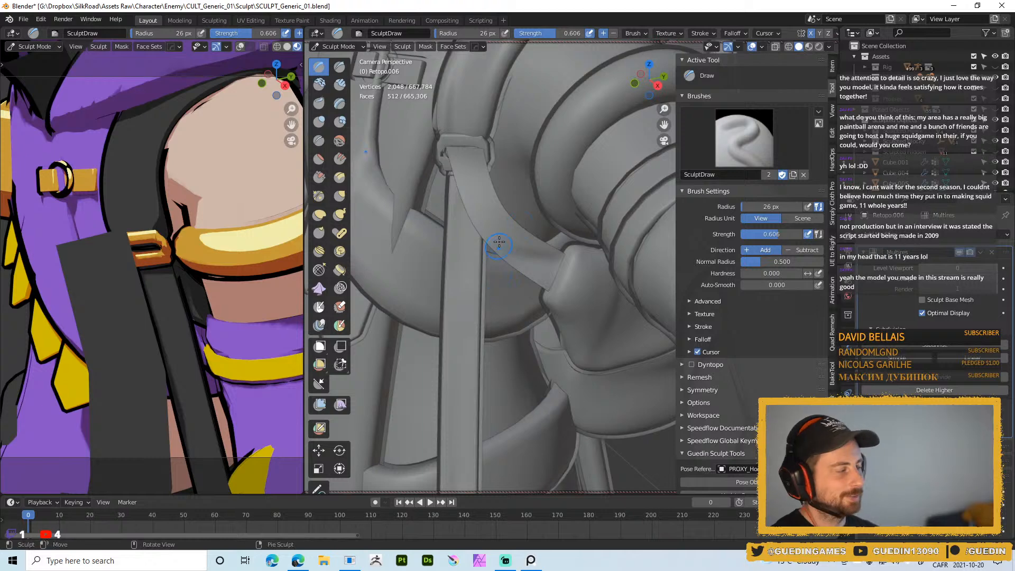
mouse_move(514, 307)
middle_mouse_down()
mouse_move(510, 256)
mouse_move(522, 256)
middle_mouse_up()
key("f")
left_click(531, 257)
left_click_drag(522, 260, 522, 261)
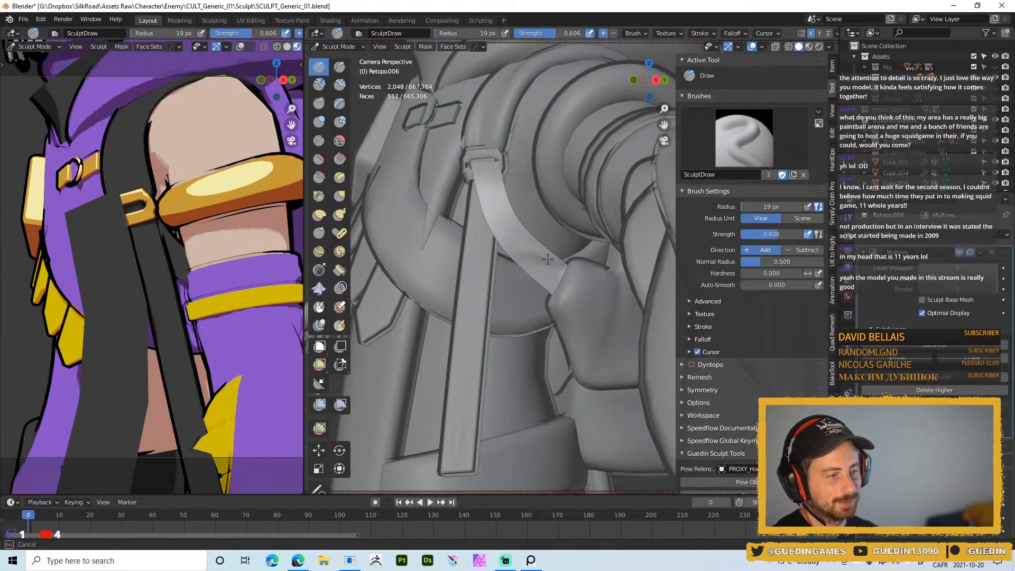
- Sculpt a fold along the lower half of the short strap using the Draw brush at about 19 px
mouse_move(579, 276)
middle_mouse_down()
mouse_move(551, 279)
mouse_move(516, 246)
middle_mouse_up()
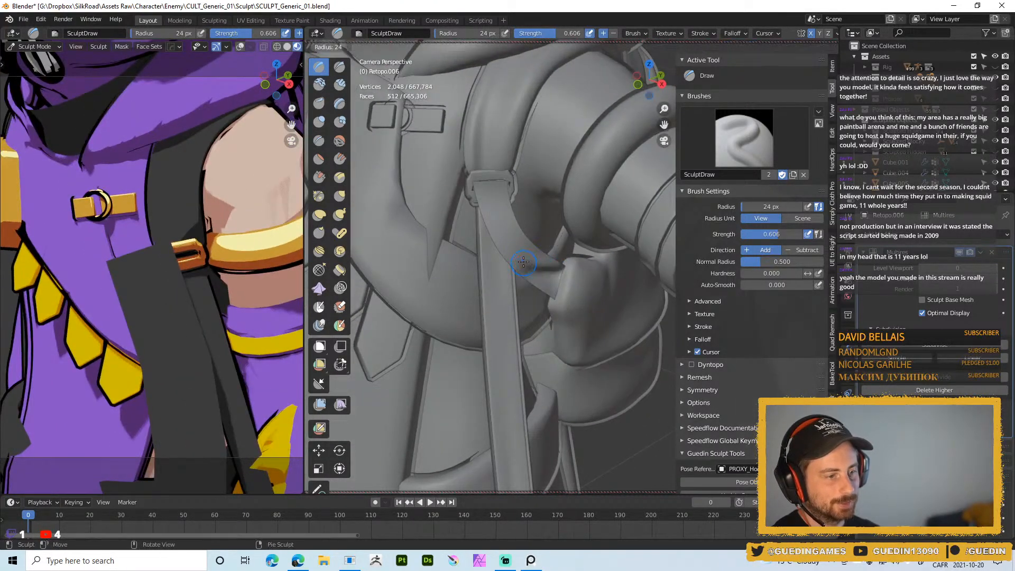
key("f")
left_click(482, 194)
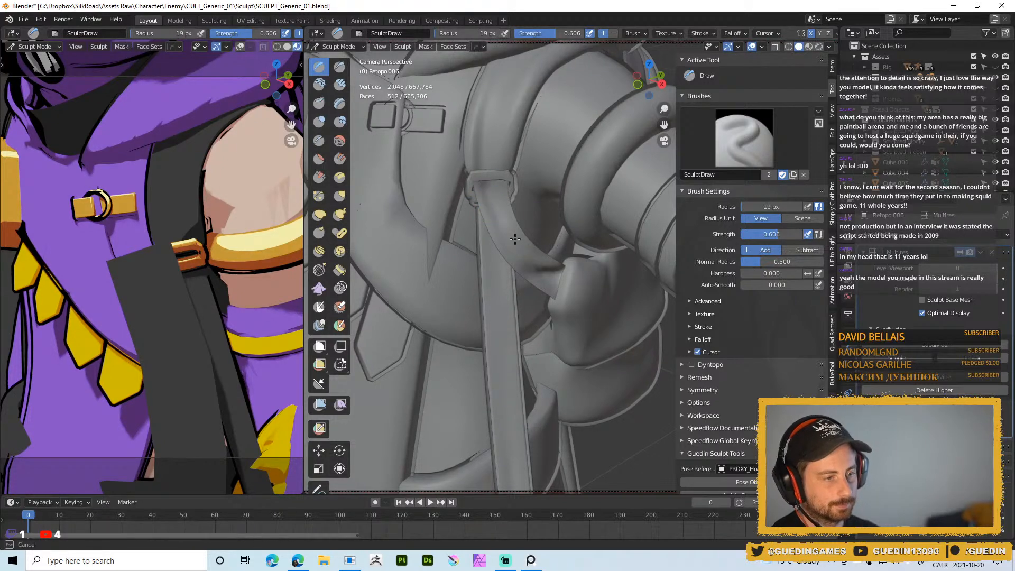
left_click_drag(510, 235, 539, 265)
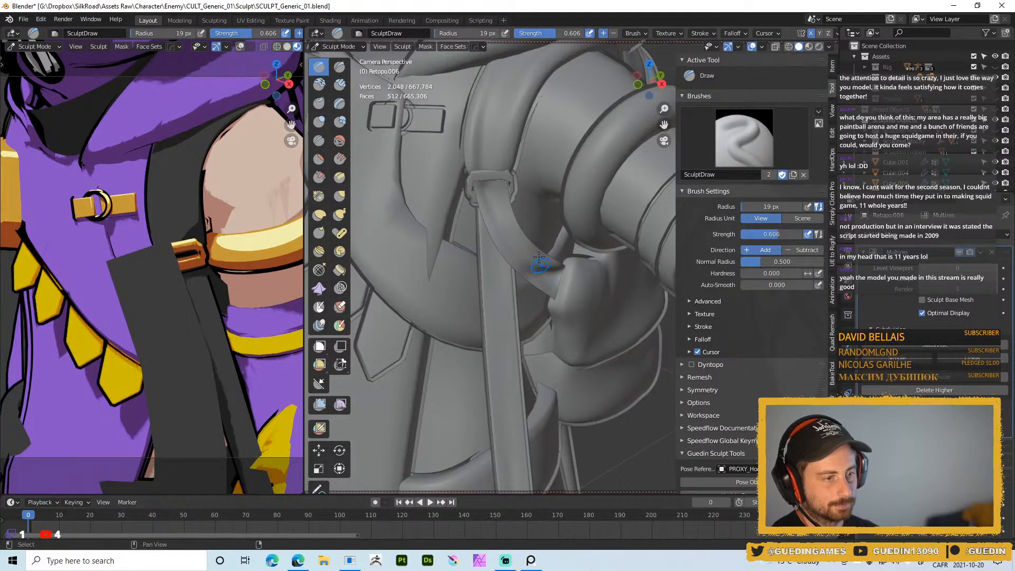
middle_click_drag(538, 265, 501, 227)
key("f")
left_click(528, 229)
left_click_drag(529, 254, 533, 272)
- Return to Object Mode and check the whole character in Look Dev shading
scroll(564, 274, "down", 5)
mouse_move(563, 274)
middle_mouse_down()
mouse_move(587, 290)
mouse_move(559, 301)
middle_mouse_up()
key("ctrl+Tab")
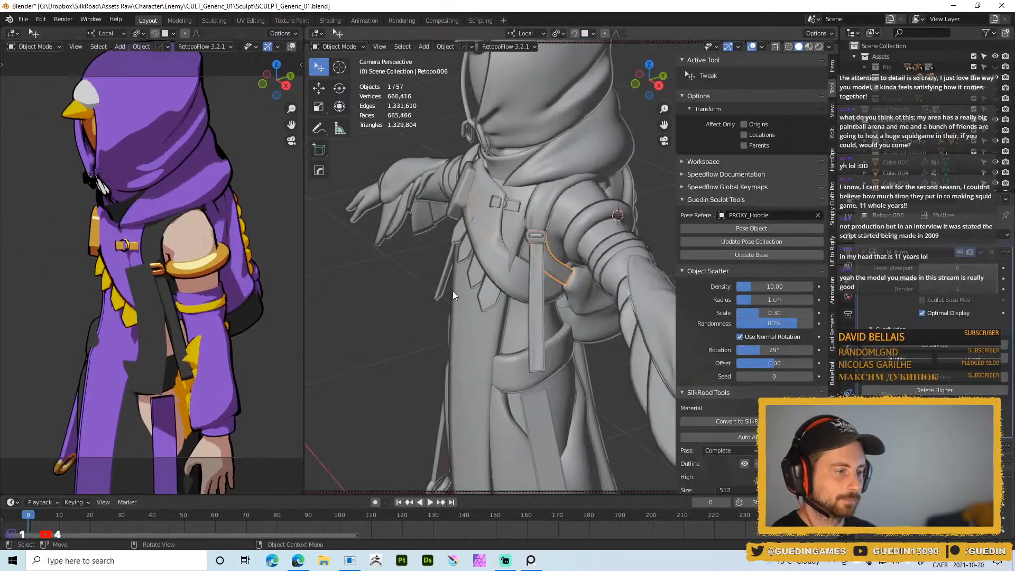
scroll(548, 341, "up", 3)
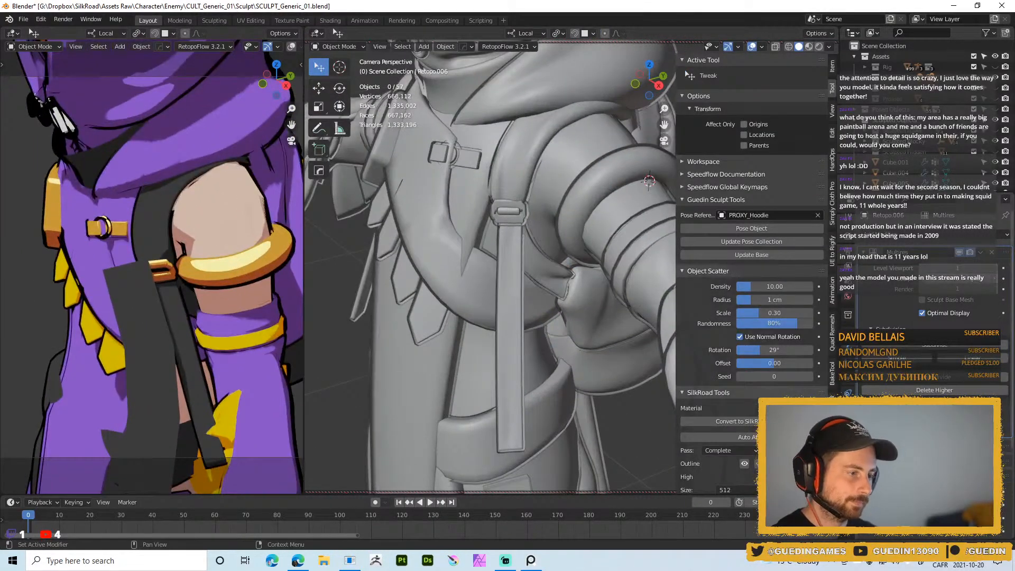
scroll(571, 226, "down", 4)
mouse_move(577, 270)
middle_mouse_down()
mouse_move(586, 264)
mouse_move(563, 274)
mouse_move(578, 223)
middle_mouse_up()
key("z")
left_click(572, 348)
scroll(574, 283, "down", 4)
mouse_move(573, 282)
middle_mouse_down()
mouse_move(587, 196)
mouse_move(511, 268)
mouse_move(452, 196)
mouse_move(356, 224)
mouse_move(579, 237)
mouse_move(576, 270)
middle_mouse_up()
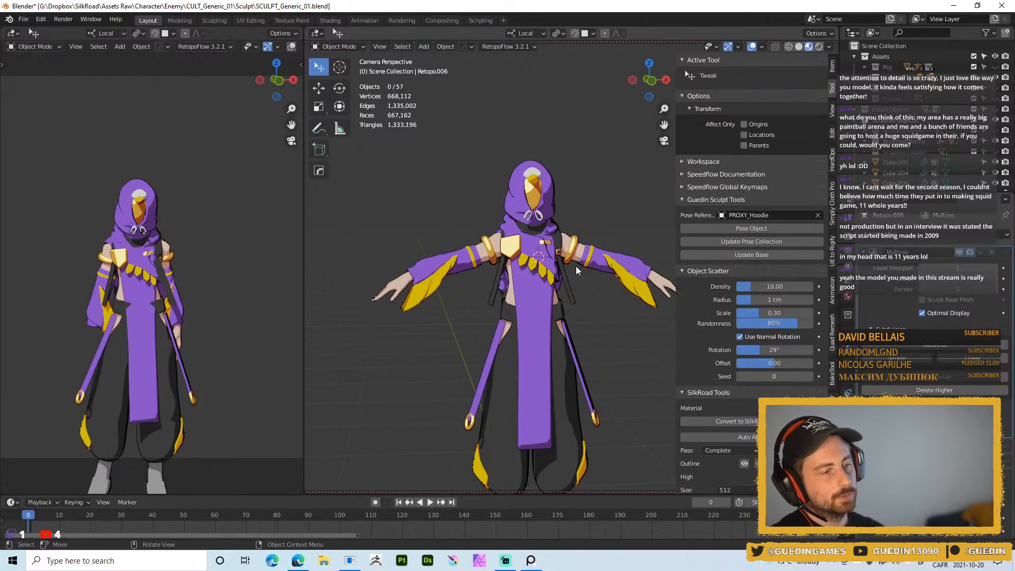
middle_click_drag(607, 300, 533, 320)
- Duplicate the two end faces of the hanging strap and separate them into their own object
middle_click_drag(573, 224, 595, 316, "ctrl")
left_click(596, 316)
key("Tab")
middle_click_drag(595, 382, 589, 297, "ctrl")
key("3")
left_click(591, 296)
left_click(605, 294, "shift")
key("shift+d")
right_click(606, 276)
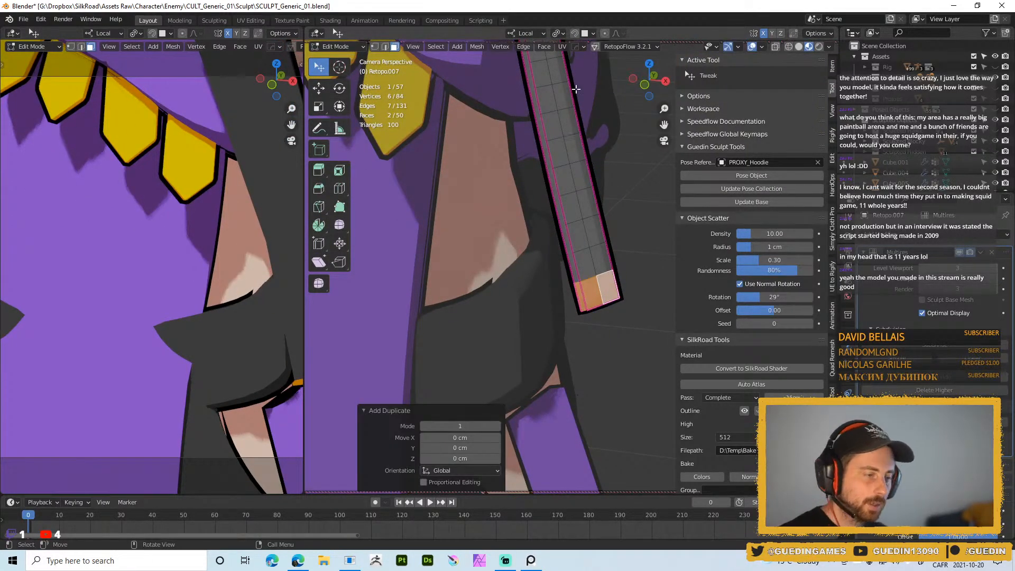
key("p")
left_click(621, 309)
key("Tab")
- Crease the open edges of the separated strap tip with a factor of 1.000
left_click(619, 297)
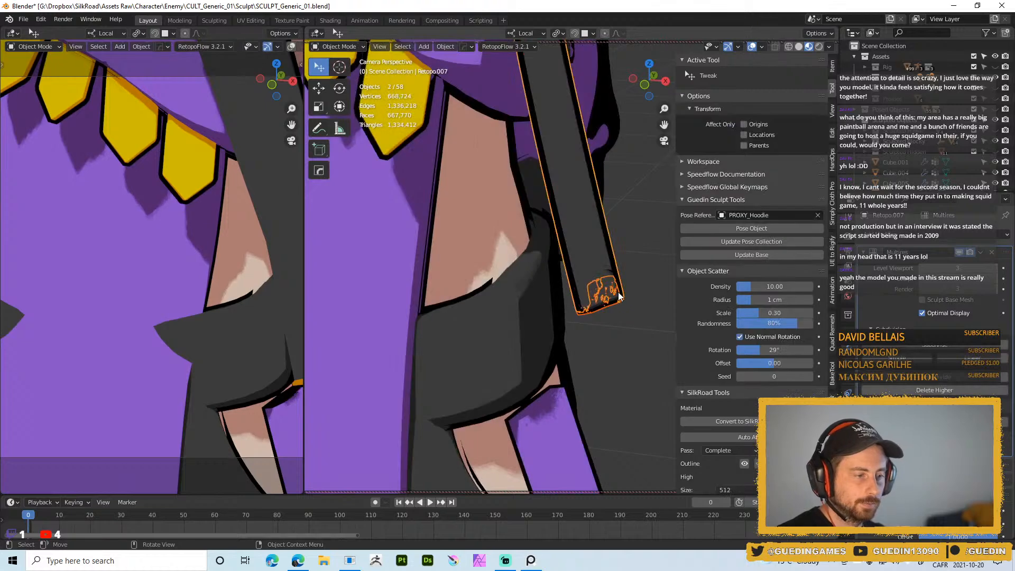
middle_click_drag(619, 296, 546, 305, "shift")
key("Tab")
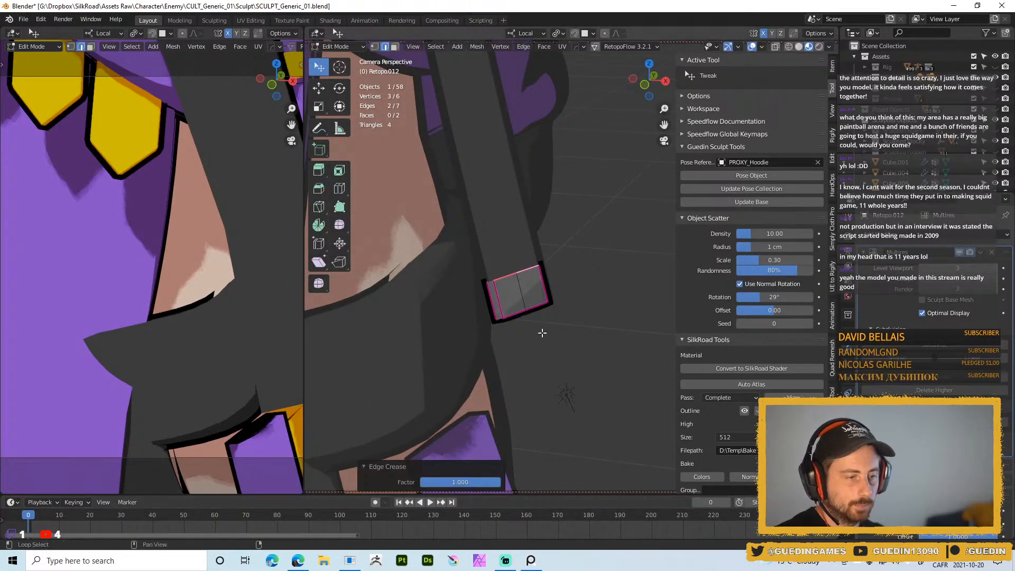
key("Tab")
- Adjust the thickness and offset of the strap tip's Solidify modifier, keeping the Outline modifier's thickness
key("space")
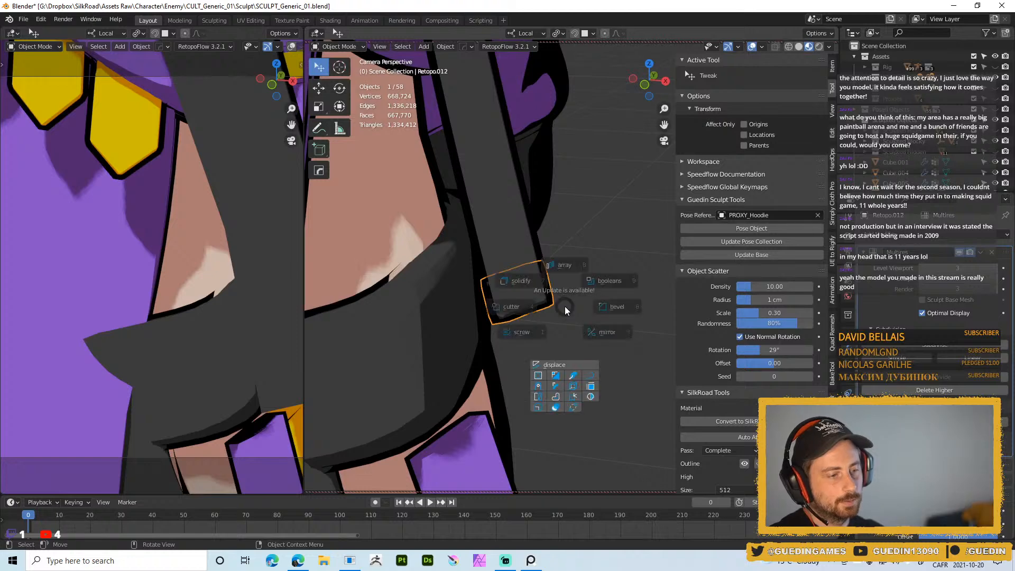
left_click(505, 266)
key("s")
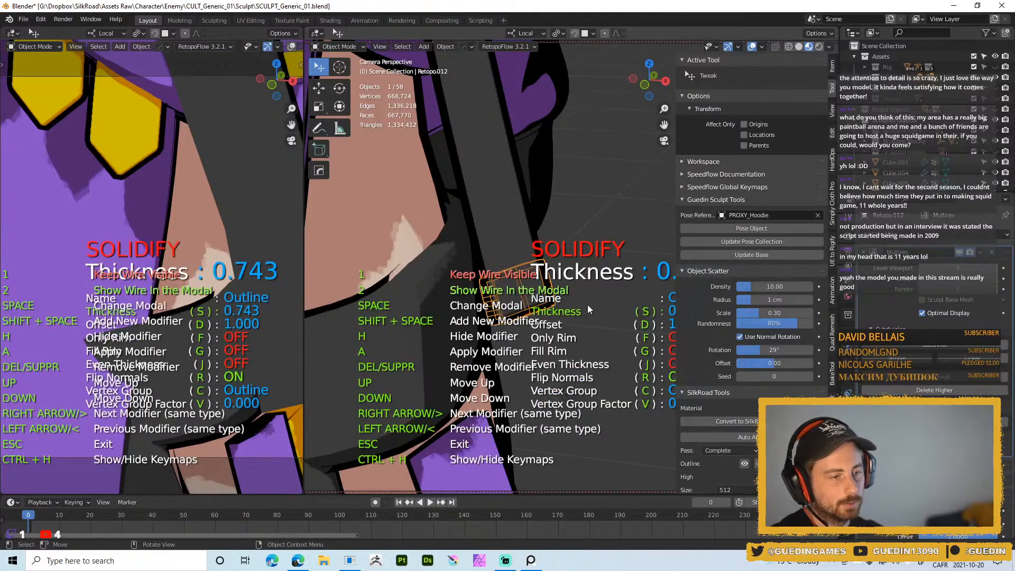
right_click(589, 306)
key("Right")
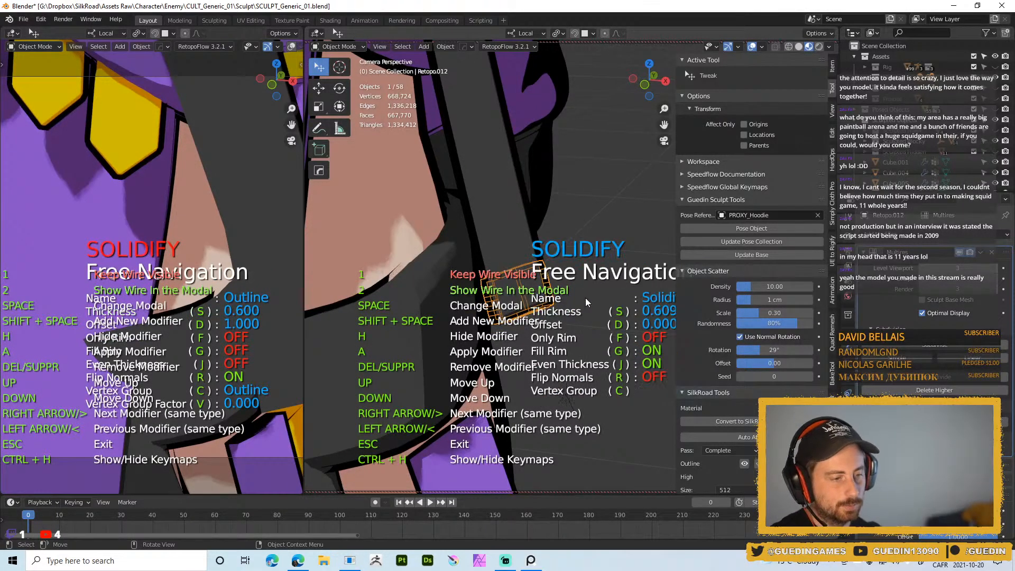
key("s")
left_click(573, 303)
key("d")
left_click(571, 318)
key("Escape")
- Link the gold arm ring's material to the strap tip
scroll(592, 393, "down", 6)
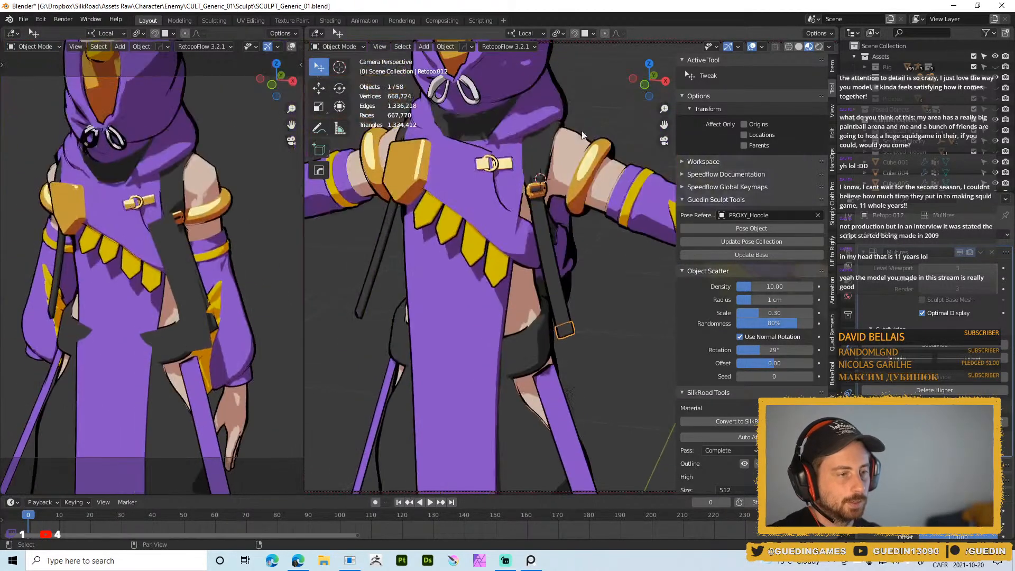
left_click(601, 153, "shift")
key("ctrl+l")
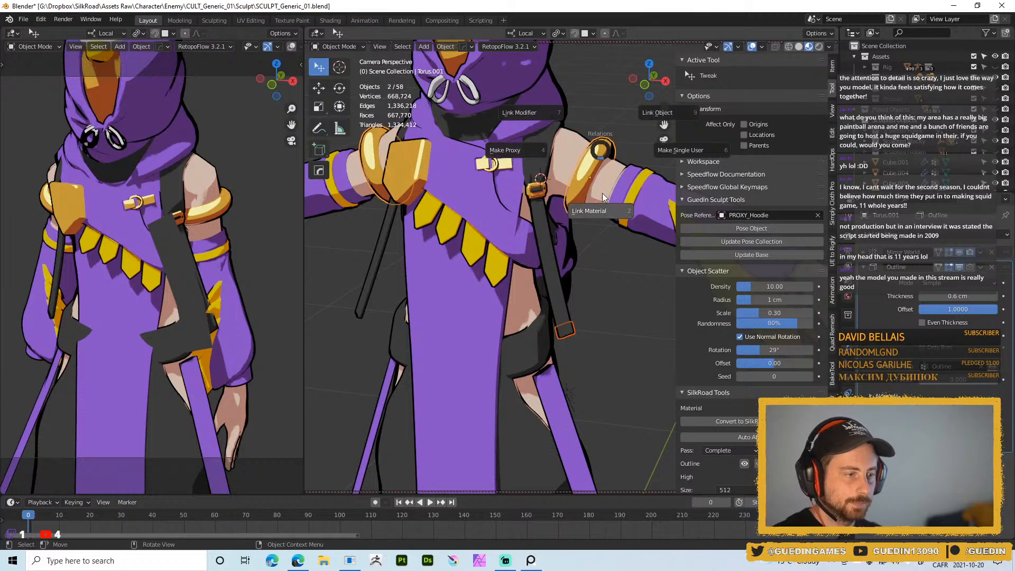
left_click(602, 207)
middle_click_drag(581, 250, 531, 218, "shift")
left_click(557, 196)
scroll(588, 277, "up", 2)
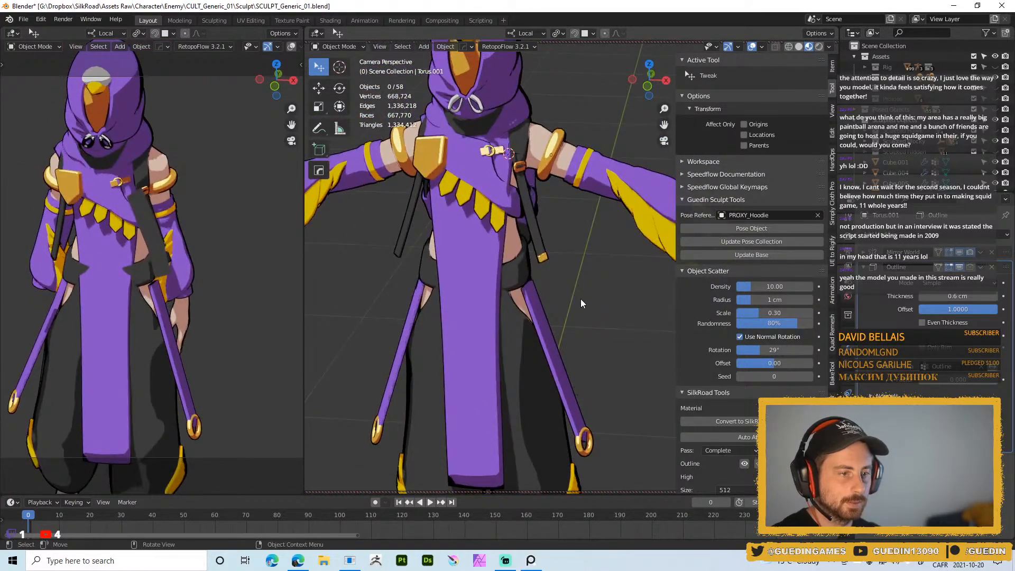
- Remove the strap tip's Multires modifier and lower the crease on all its edges
scroll(558, 284, "up", 8)
left_click(452, 227)
key("Tab")
middle_click_drag(467, 220, 587, 251, "shift")
scroll(543, 263, "up", 3)
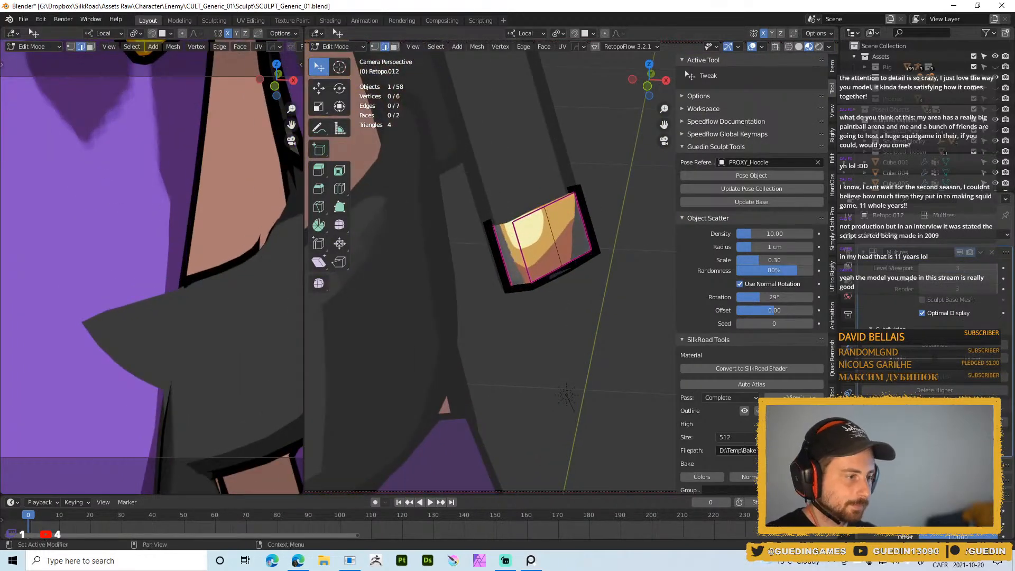
left_click(992, 253)
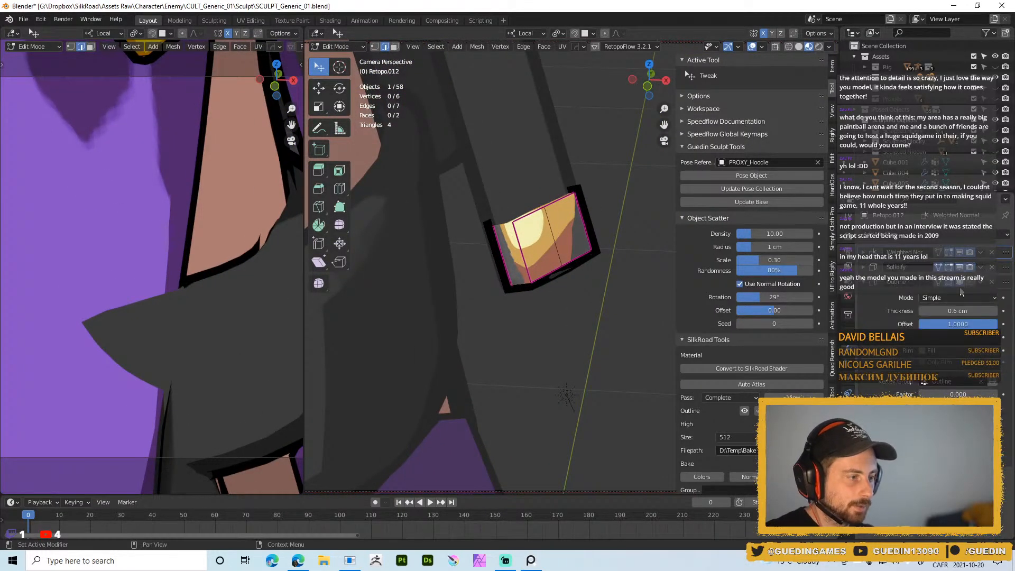
middle_click_drag(578, 236, 630, 226)
key("a")
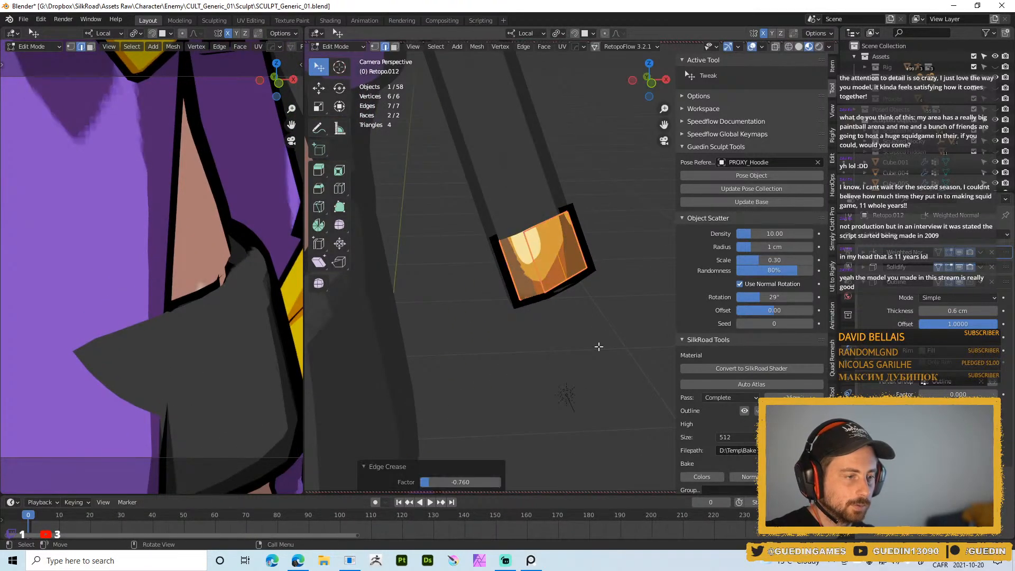
key("Tab")
middle_click_drag(547, 278, 583, 300)
- Add a Bevel modifier to the gold strap tip with 1 segment and a width of 0.149
key("space")
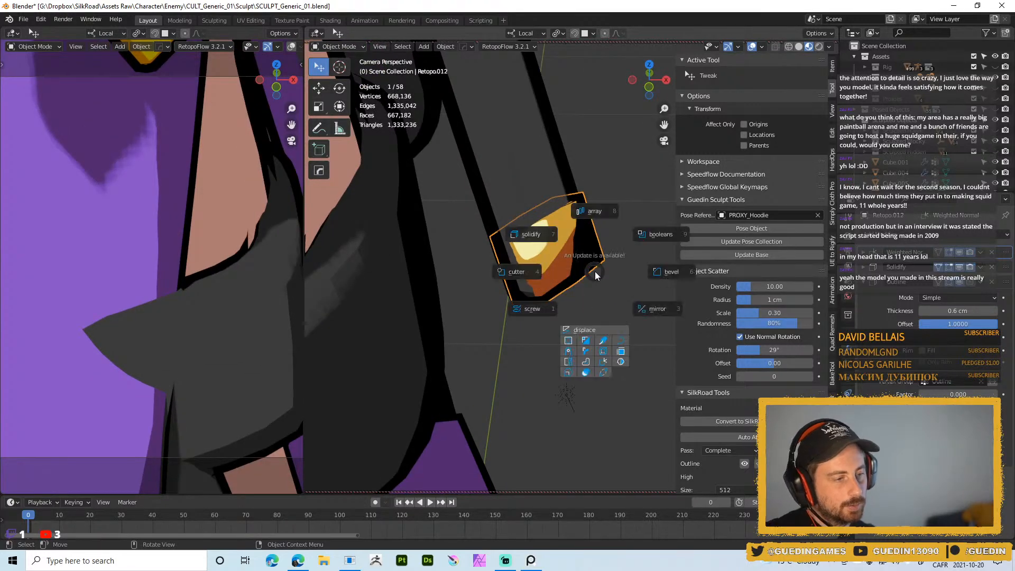
left_click(669, 271)
left_click(716, 279)
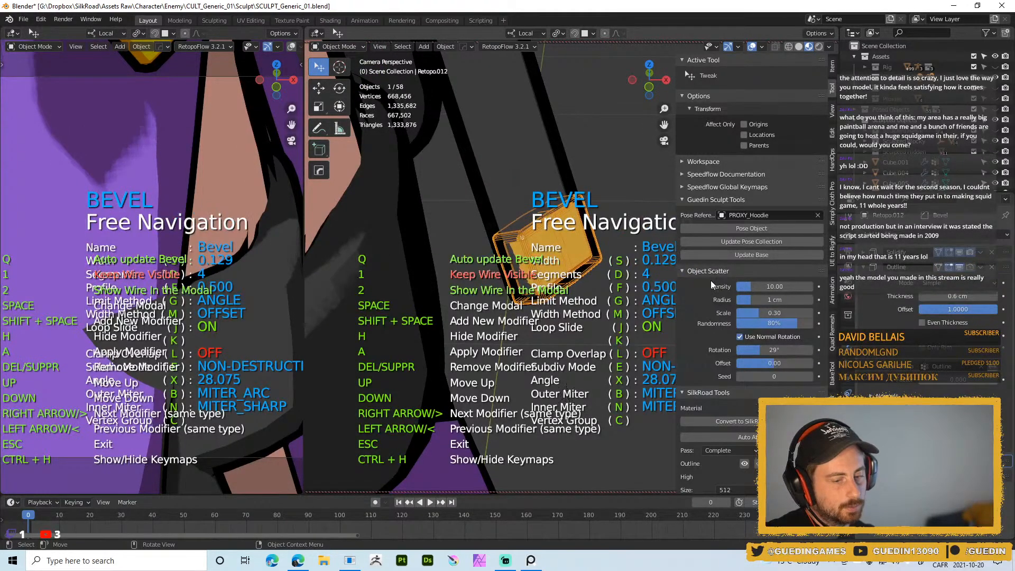
key("d")
left_click(589, 278)
key("s")
left_click(593, 316)
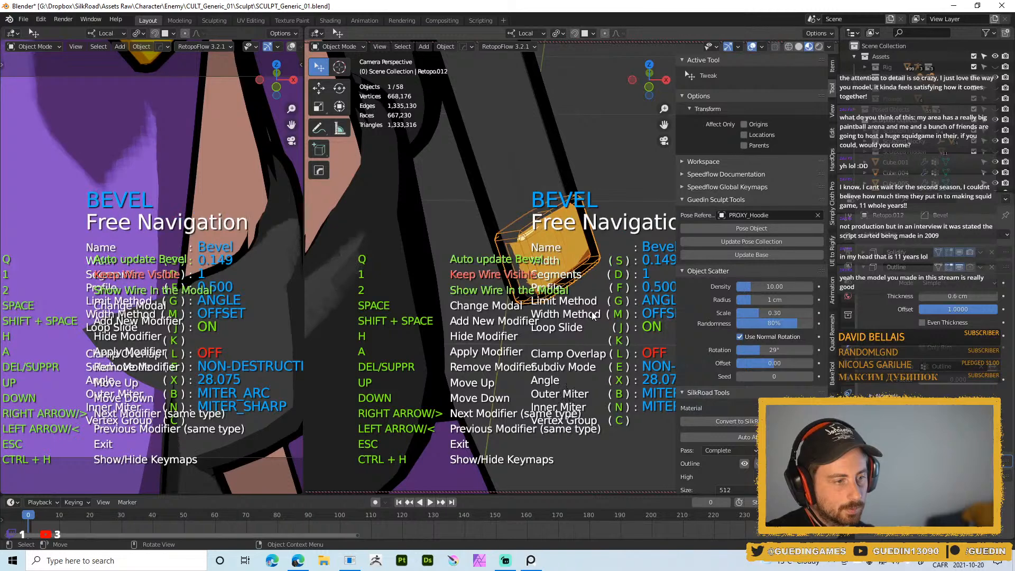
key("Escape")
- Scale up the gold strap tip's whole mesh slightly and enable the Move gizmo
middle_click_drag(627, 360, 578, 316)
key("Tab")
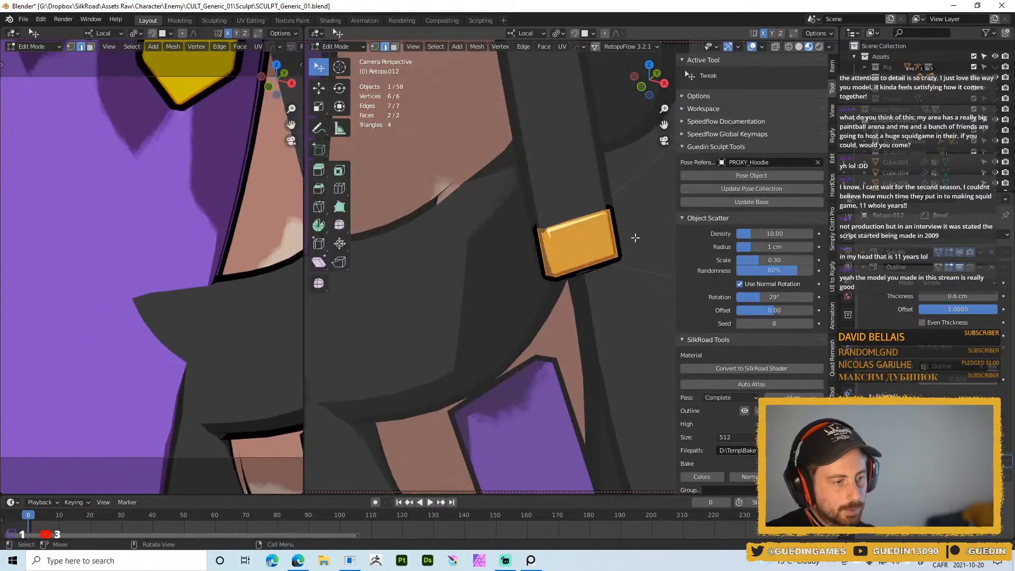
key("s")
left_click(590, 289)
key("ctrl+space")
left_click(594, 236)
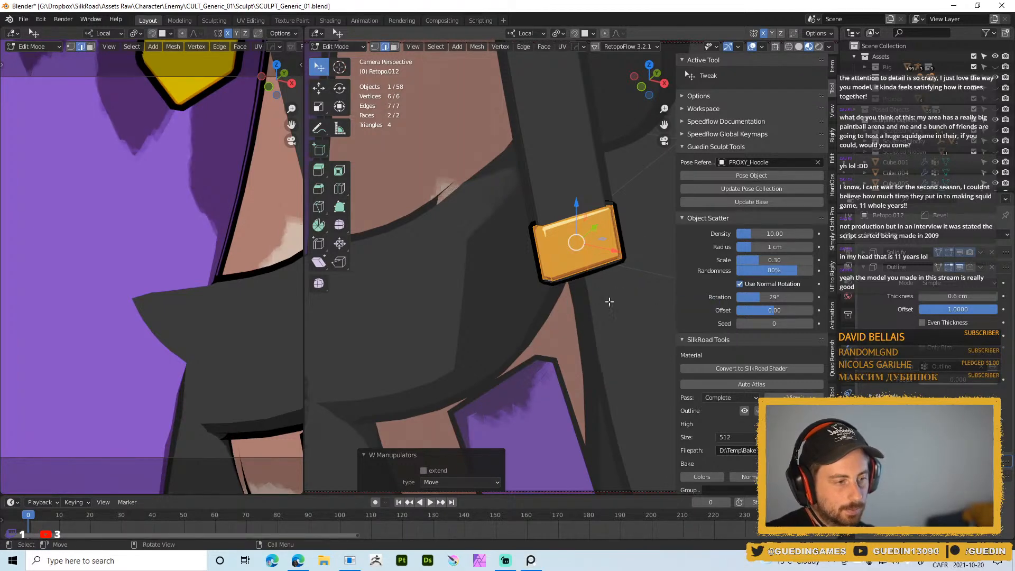
key("Tab")
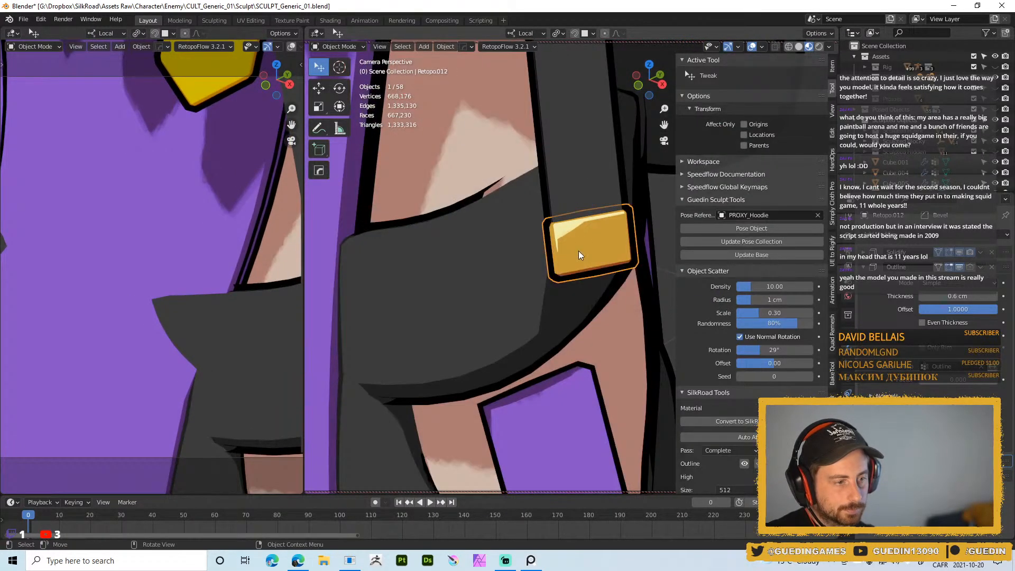
- Shorten the gold strap tip by scaling the ring of three edges that run along the strap
key("Tab")
left_click(557, 245, "ctrl+alt")
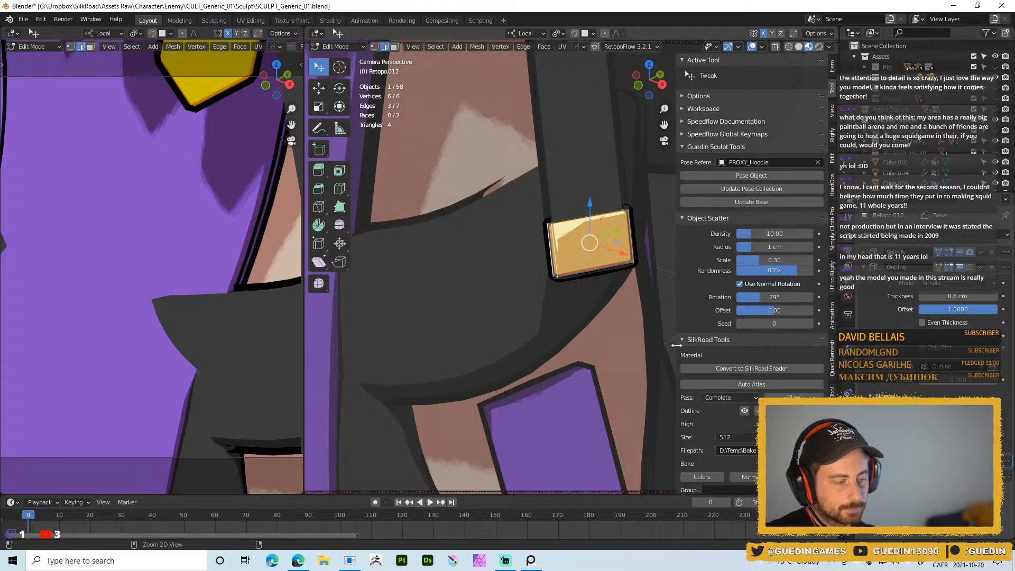
key("s")
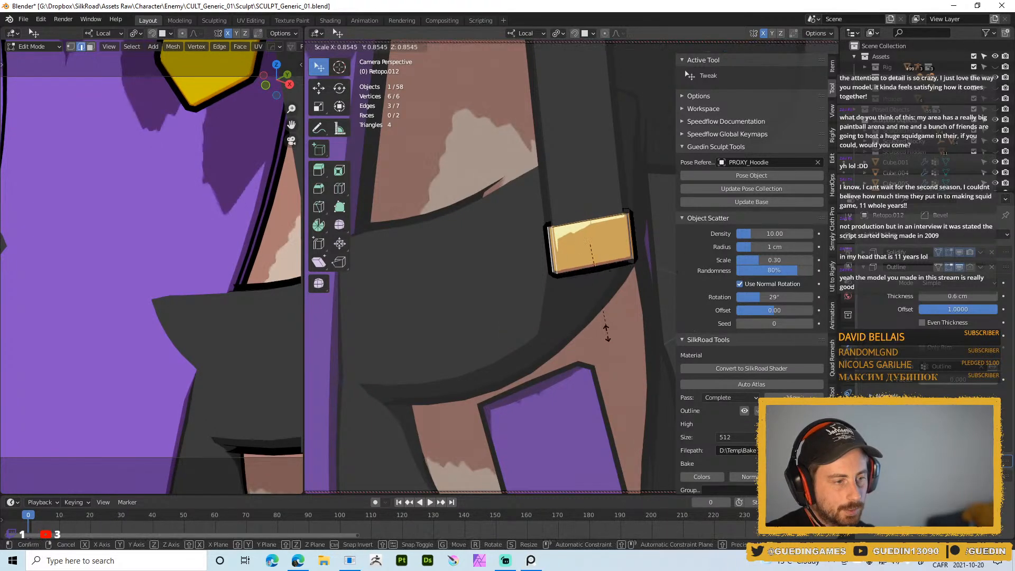
left_click(605, 326)
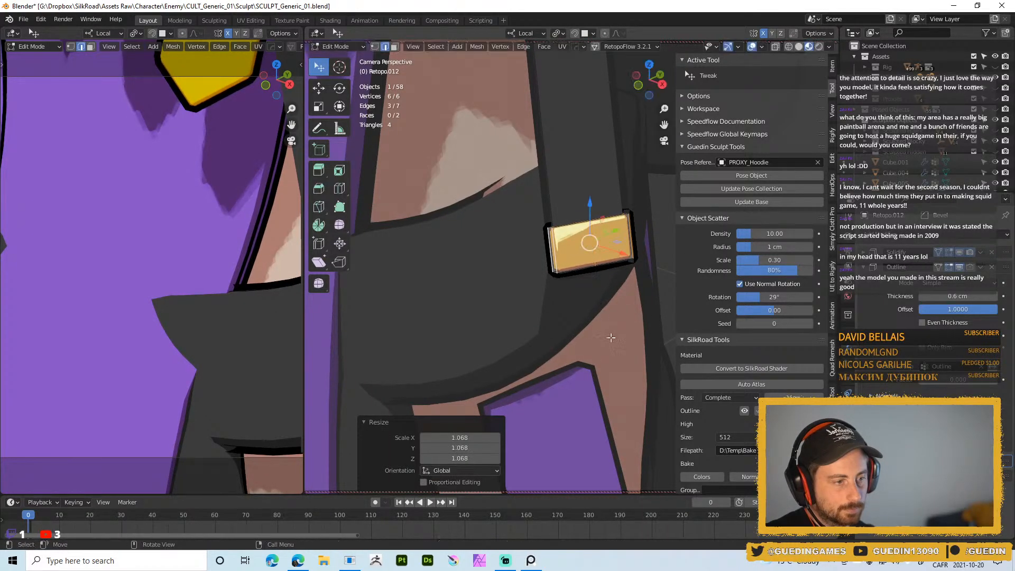
- Leave Edit Mode and mirror the gold strap tip onto the opposite hanging strap
key("Tab")
scroll(591, 315, "down", 12)
middle_click_drag(565, 280, 592, 265)
left_click(592, 265)
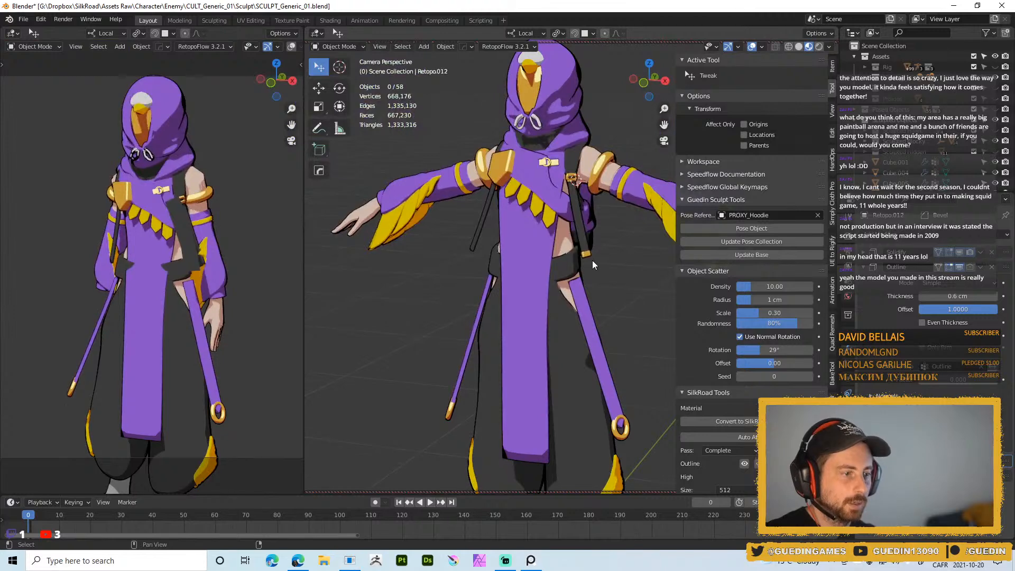
right_click(589, 249, "alt")
left_click(590, 304)
left_click(605, 268)
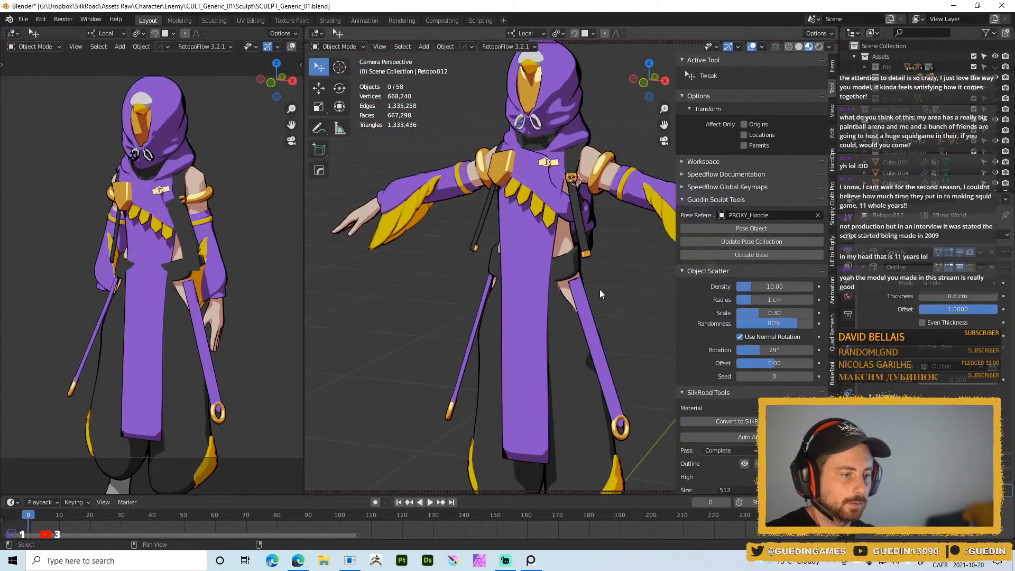
- Apply the location transform of the gold strap tip and of the hanging strap
scroll(483, 224, "up", 3)
scroll(573, 171, "up", 2)
left_click(616, 252)
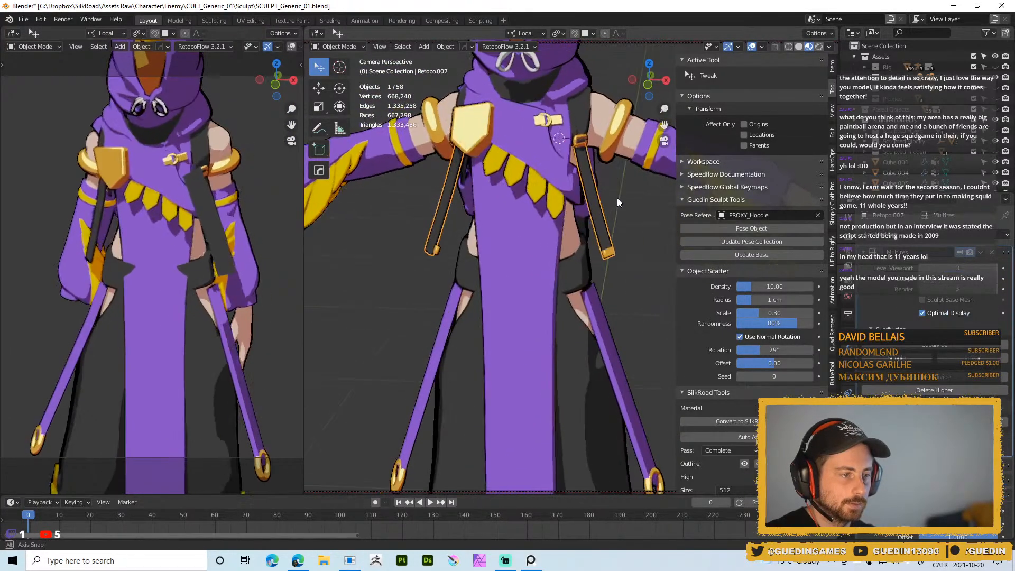
left_click(616, 253)
key("ctrl+a")
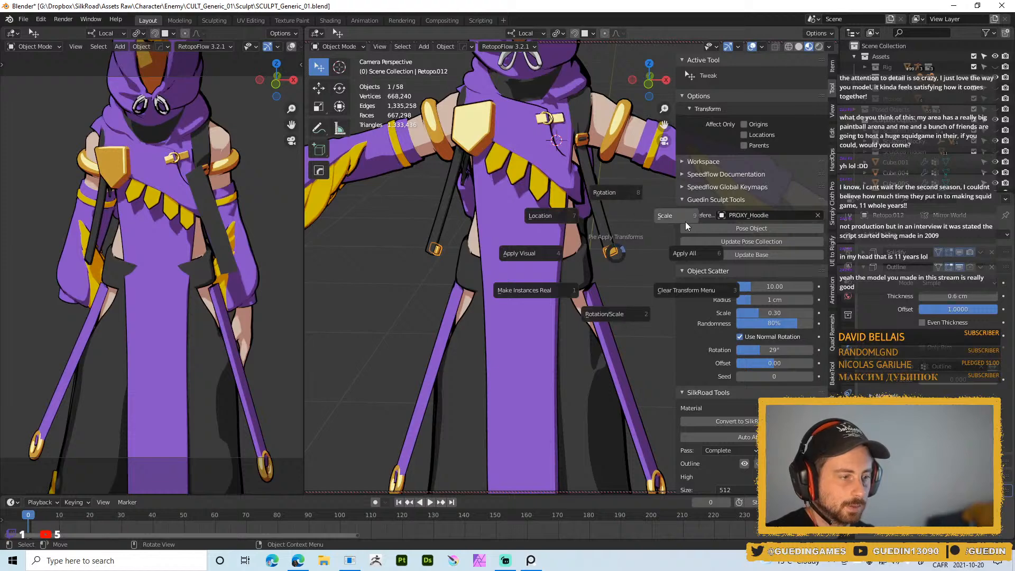
left_click(551, 214)
left_click(601, 207)
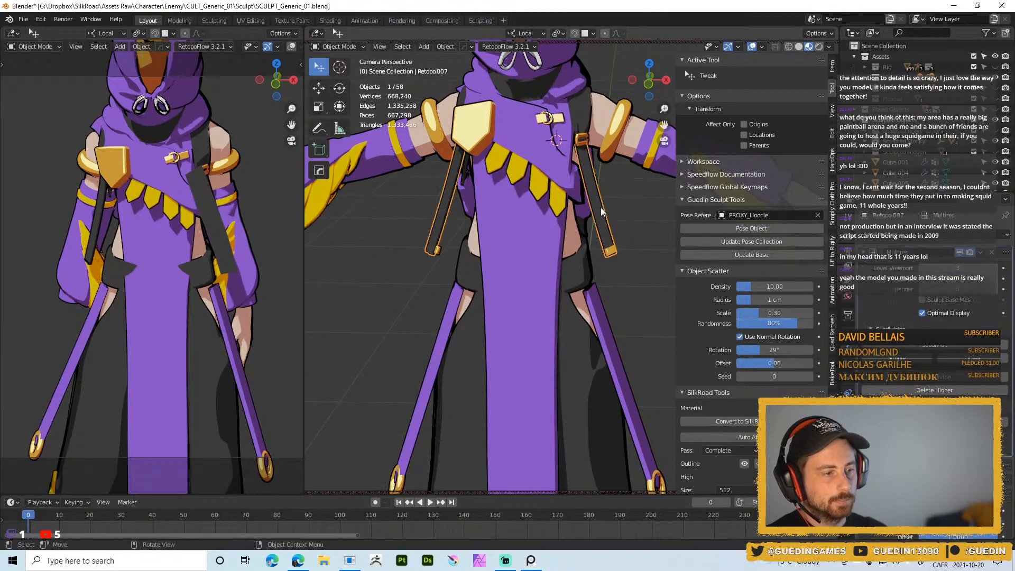
key("ctrl+a")
left_click(546, 178)
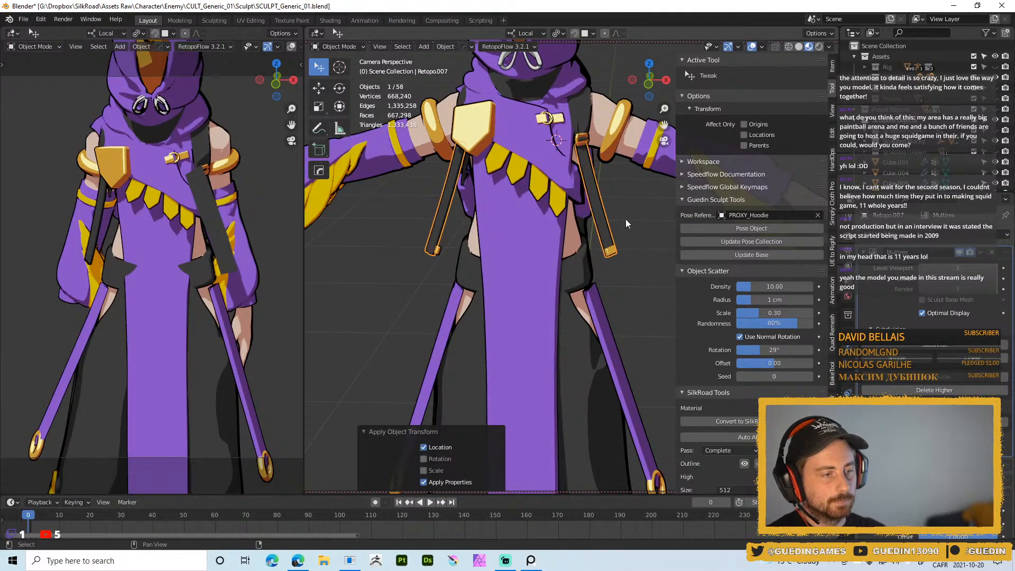
- Inspect the hanging strap's modifier stack and its mesh in Edit Mode from several angles
middle_click_drag(648, 226, 639, 206)
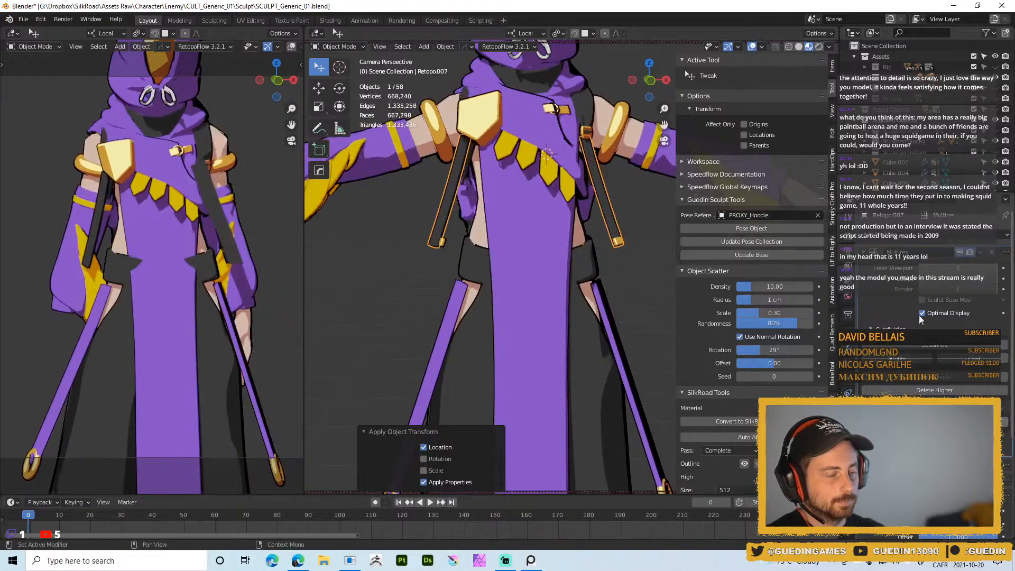
scroll(907, 317, "down", 4)
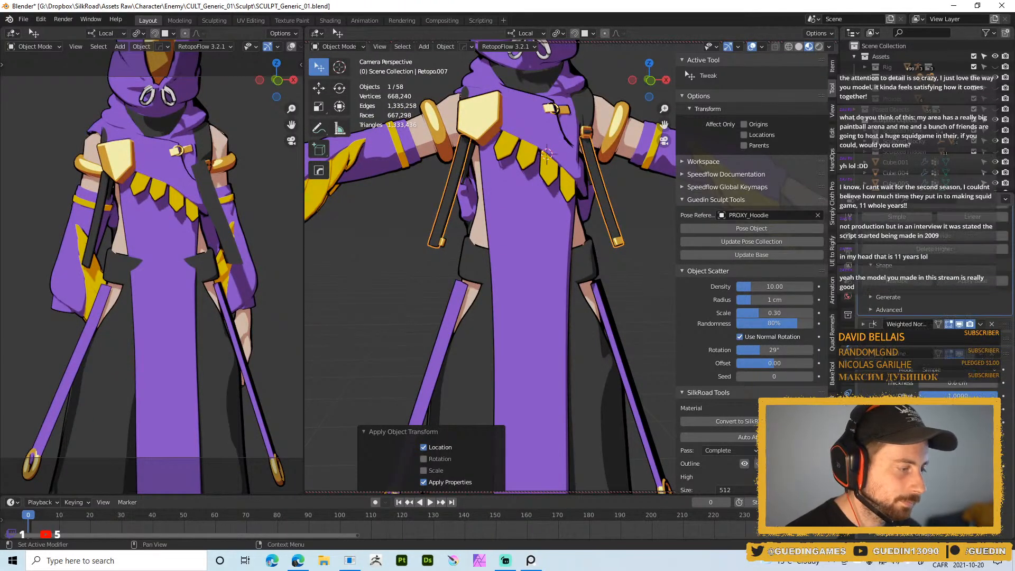
middle_click_drag(611, 237, 620, 151, "ctrl")
middle_click_drag(594, 221, 498, 183, "ctrl")
middle_click_drag(580, 265, 579, 187, "ctrl")
key("Tab")
middle_click_drag(585, 116, 716, 265, "shift")
middle_click_drag(640, 281, 608, 222, "ctrl")
key("Tab")
middle_click_drag(541, 96, 535, 139, "ctrl")
middle_click_drag(550, 344, 521, 119)
middle_click_drag(505, 286, 504, 319)
- Try to mirror the hanging strap with the mirror gizmo
middle_click_drag(500, 106, 547, 232, "ctrl")
key("alt+x")
left_click(625, 378)
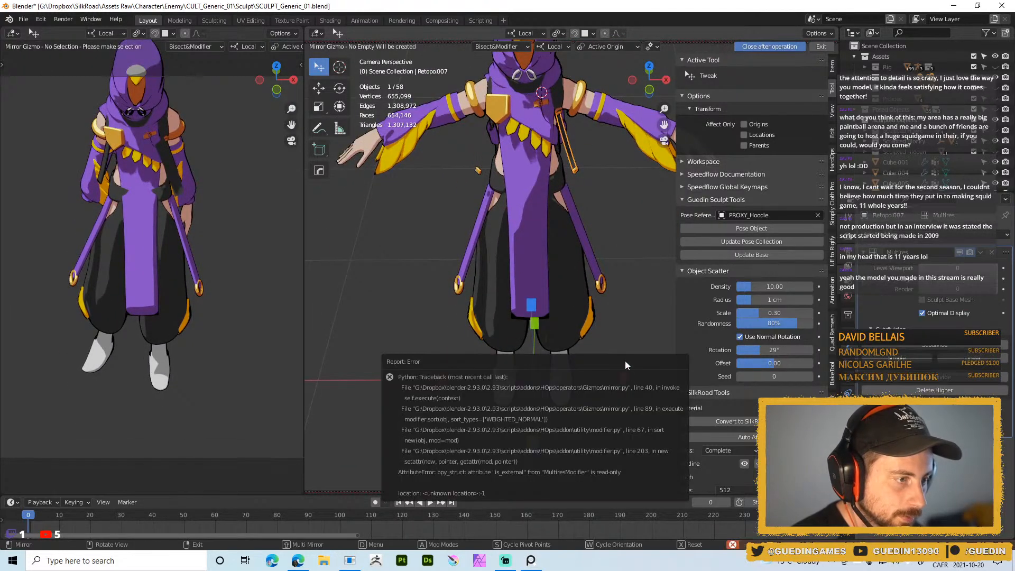
middle_click_drag(570, 208, 564, 274, "shift")
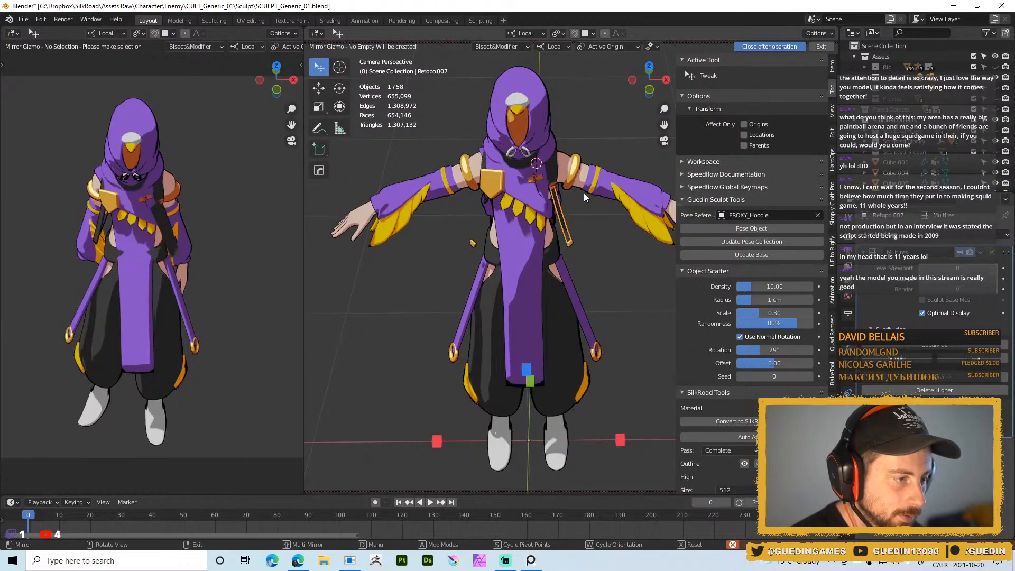
middle_click_drag(598, 240, 577, 264)
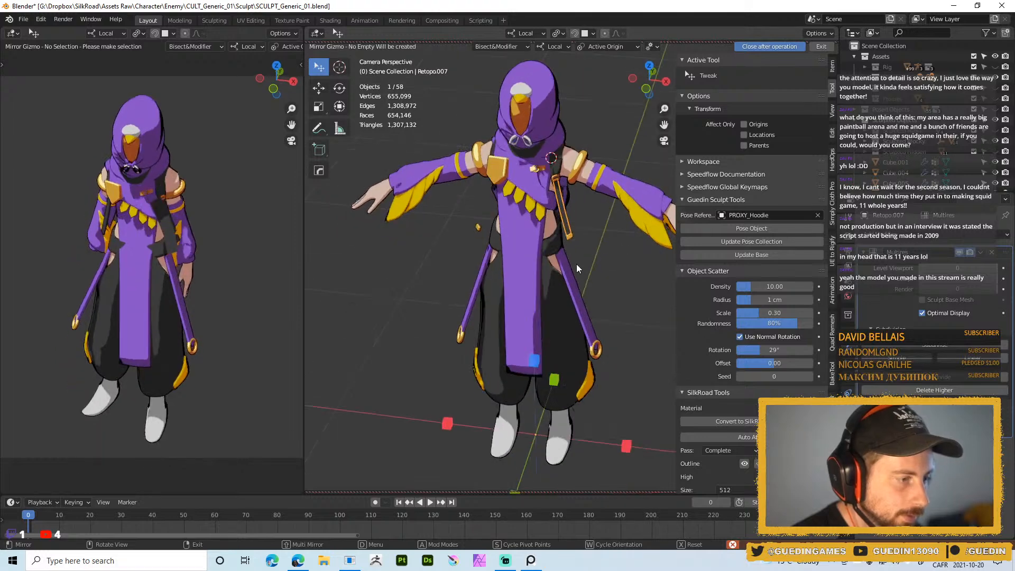
key("KP_1")
right_click(593, 326)
- Make the hanging strap's object and object data single-user and save the file
middle_click_drag(594, 306, 566, 283, "shift")
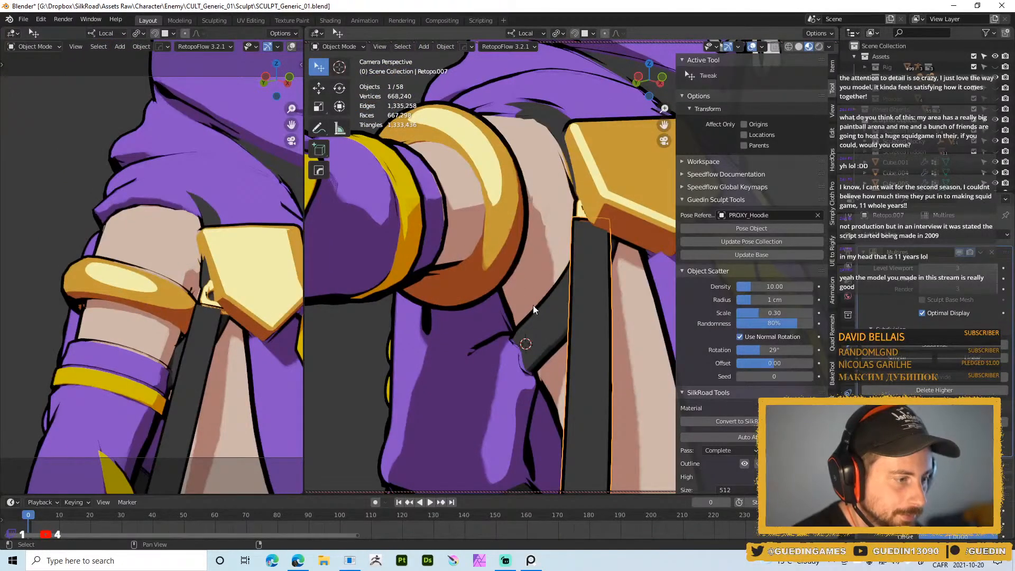
scroll(533, 306, "down", 2)
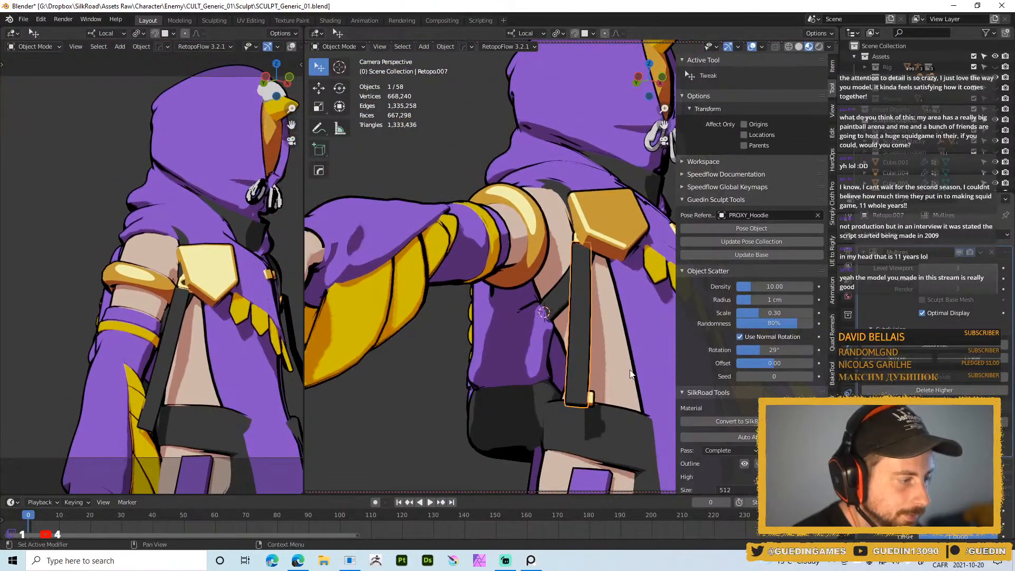
scroll(586, 310, "down", 4)
middle_click_drag(586, 310, 560, 183, "shift")
middle_click_drag(580, 219, 597, 360)
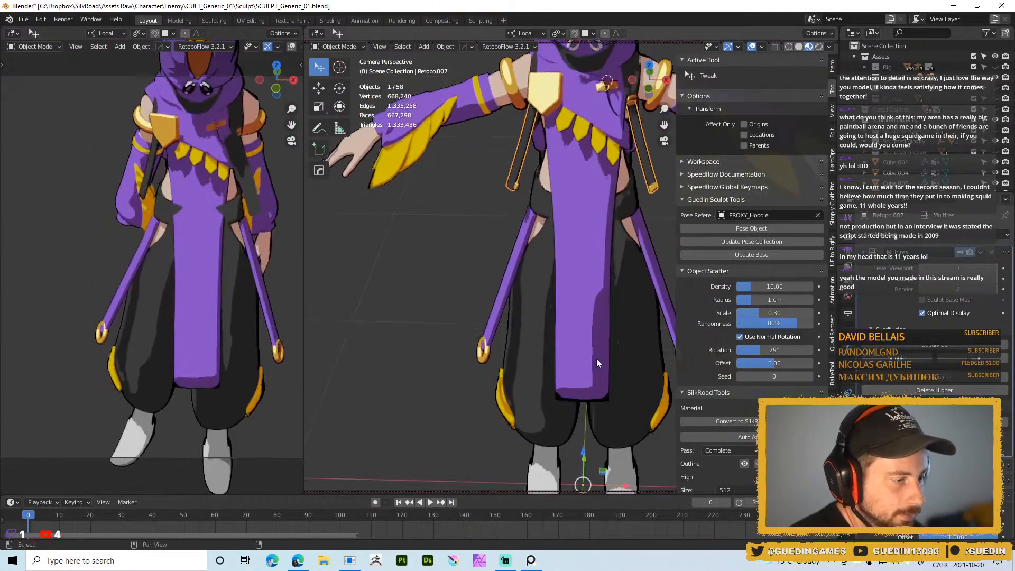
scroll(544, 261, "down", 4)
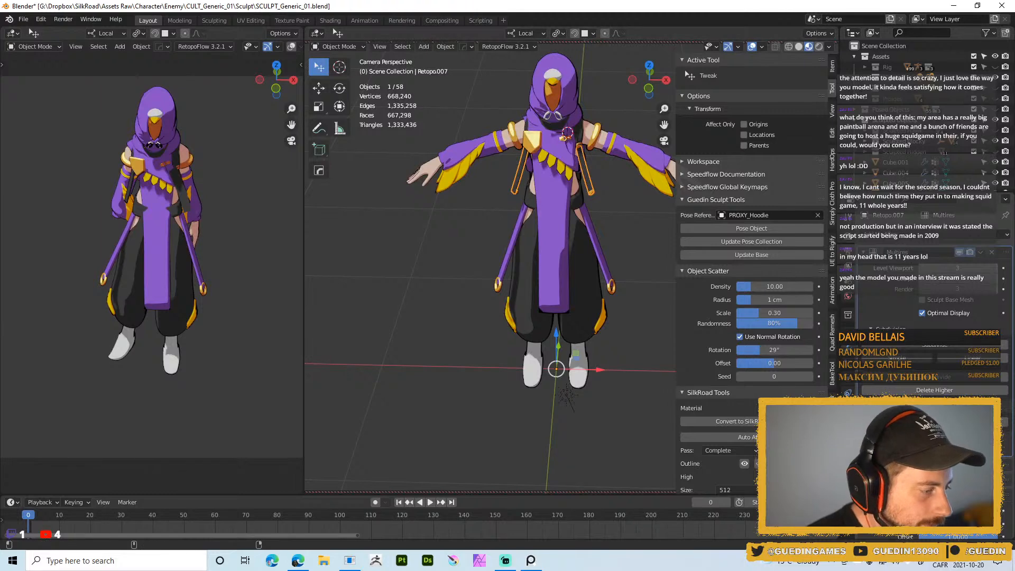
scroll(922, 313, "down", 5)
key("ctrl+l")
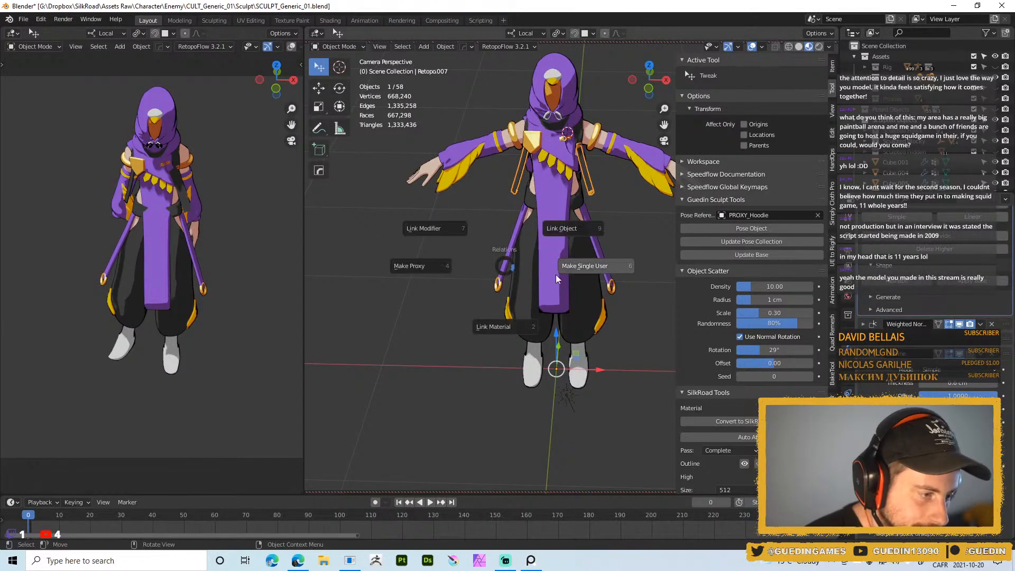
left_click(572, 268)
left_click(566, 355)
key("ctrl+s")
- Try again to mirror the single-user hanging strap, and undo the attempt
left_click(581, 236)
middle_click_drag(577, 205, 553, 231, "shift")
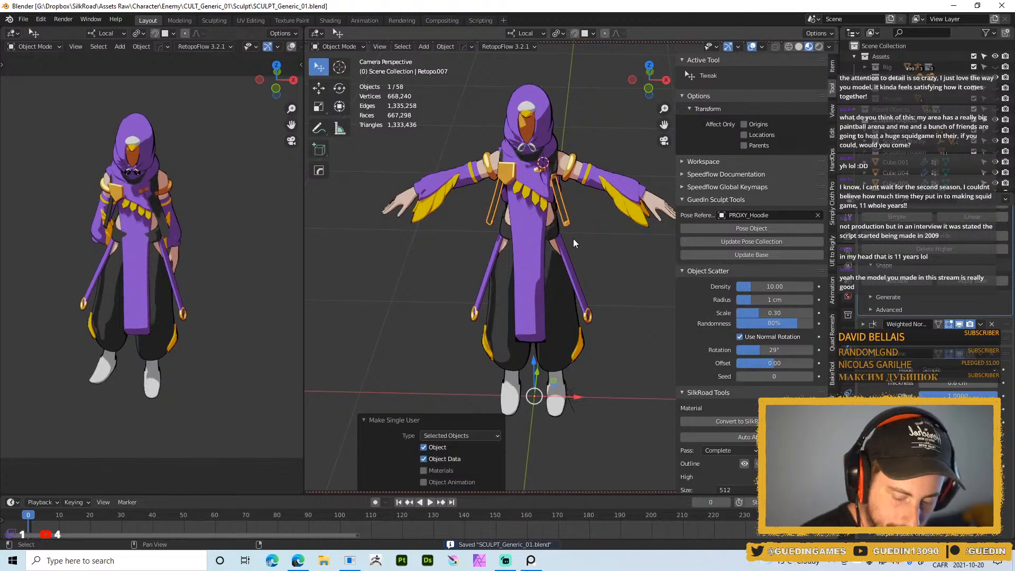
key("alt+x")
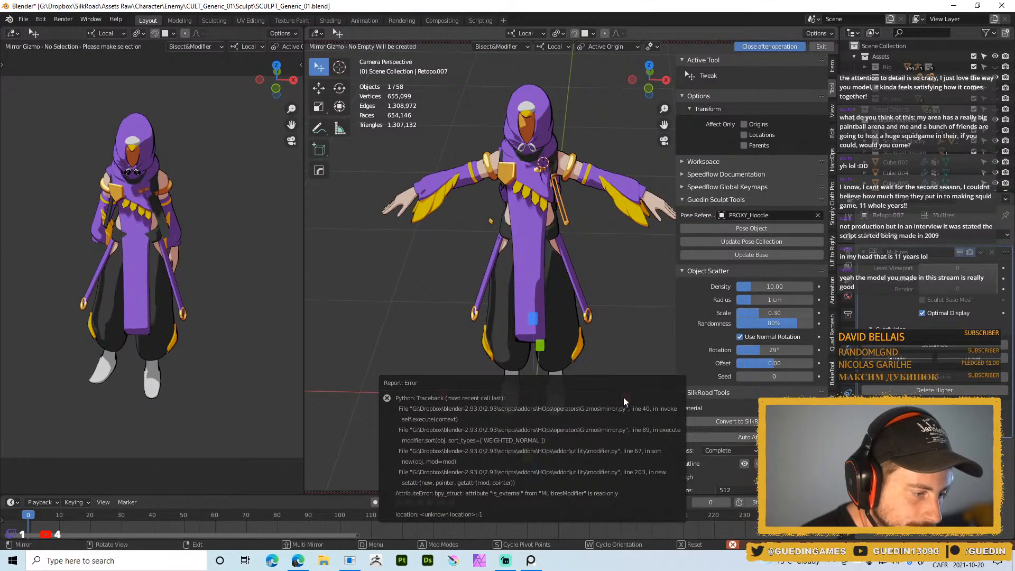
right_click(608, 281)
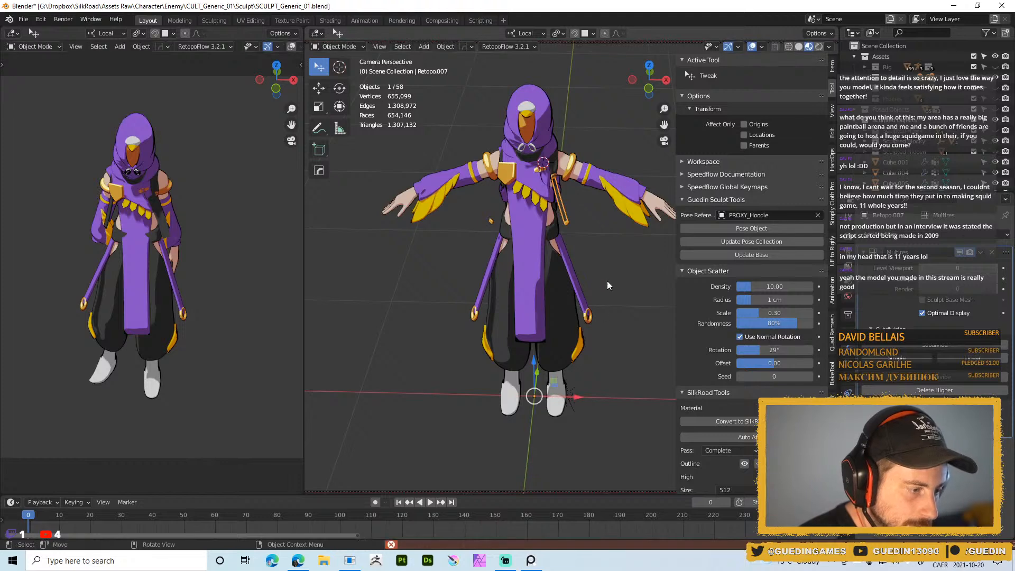
middle_click_drag(592, 282, 548, 281)
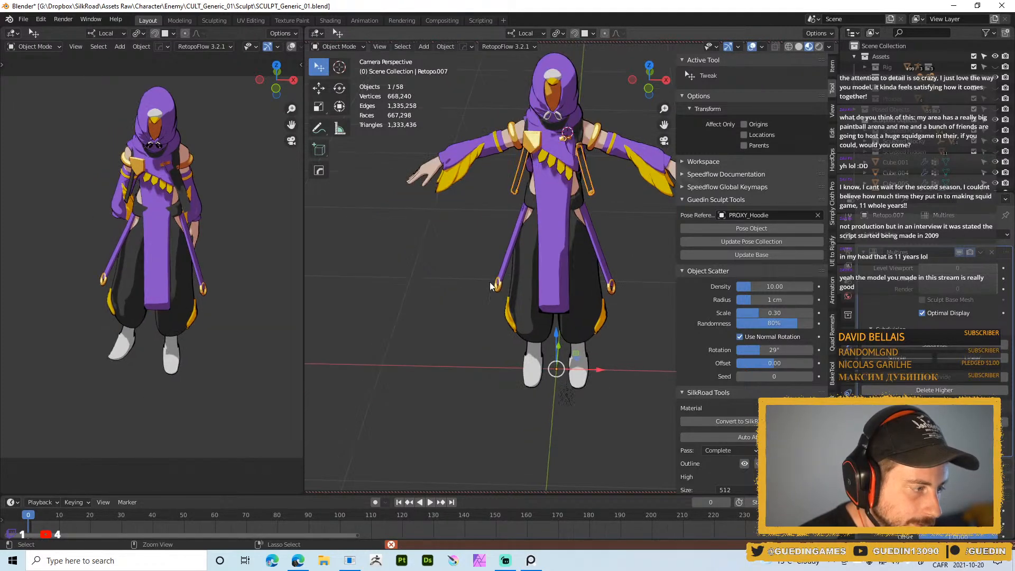
- Apply the Multires modifier on the hanging strap
middle_click_drag(642, 203, 563, 332, "shift")
middle_click_drag(505, 208, 531, 238)
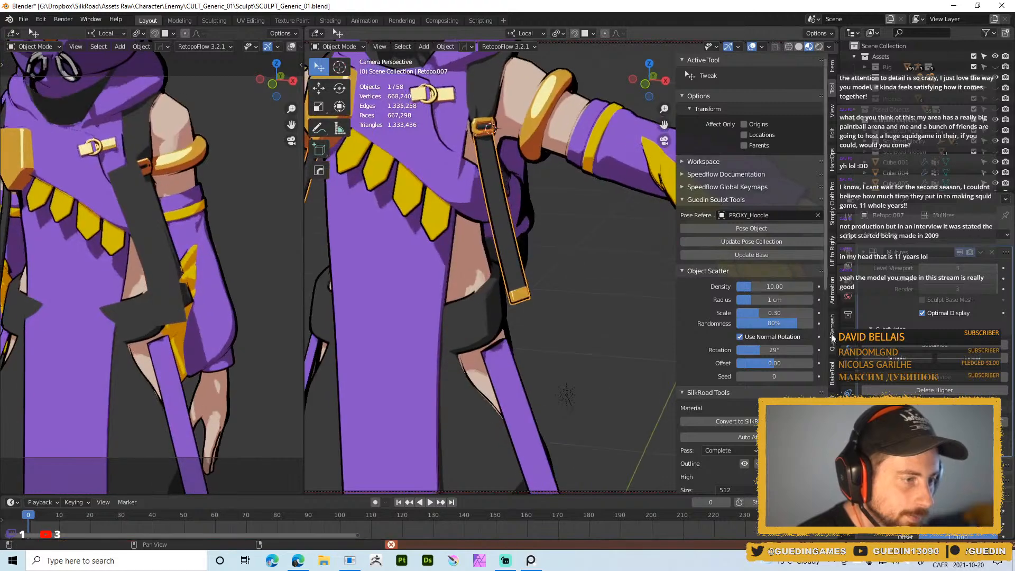
key("ctrl+a")
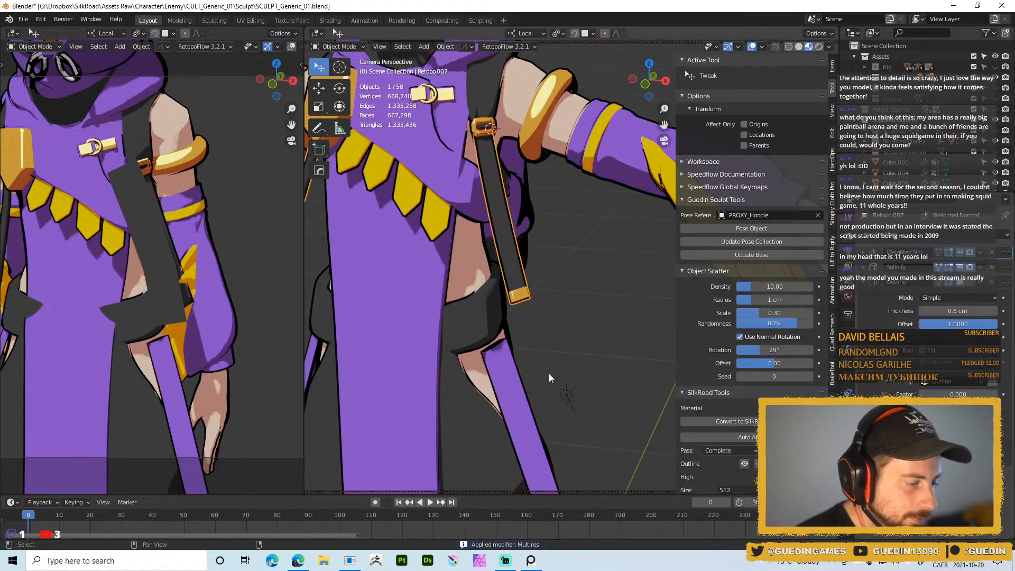
- Mirror the hanging strap across the X axis to the character's other side
middle_click_drag(549, 373, 526, 298, "ctrl")
middle_click_drag(564, 328, 609, 338, "ctrl")
key("alt+x")
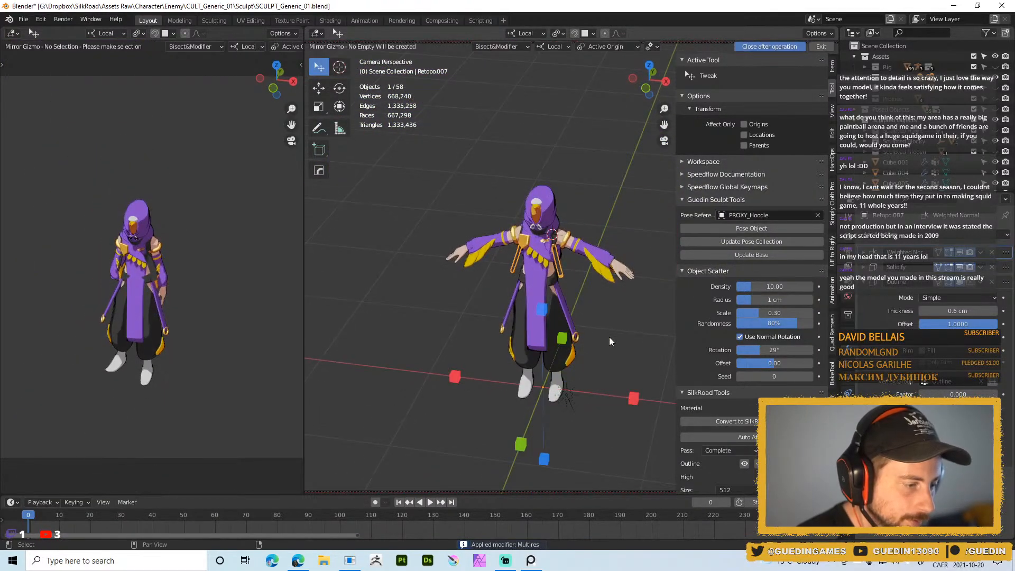
left_click(633, 397)
middle_click_drag(582, 289, 544, 222, "ctrl")
scroll(571, 263, "up", 5)
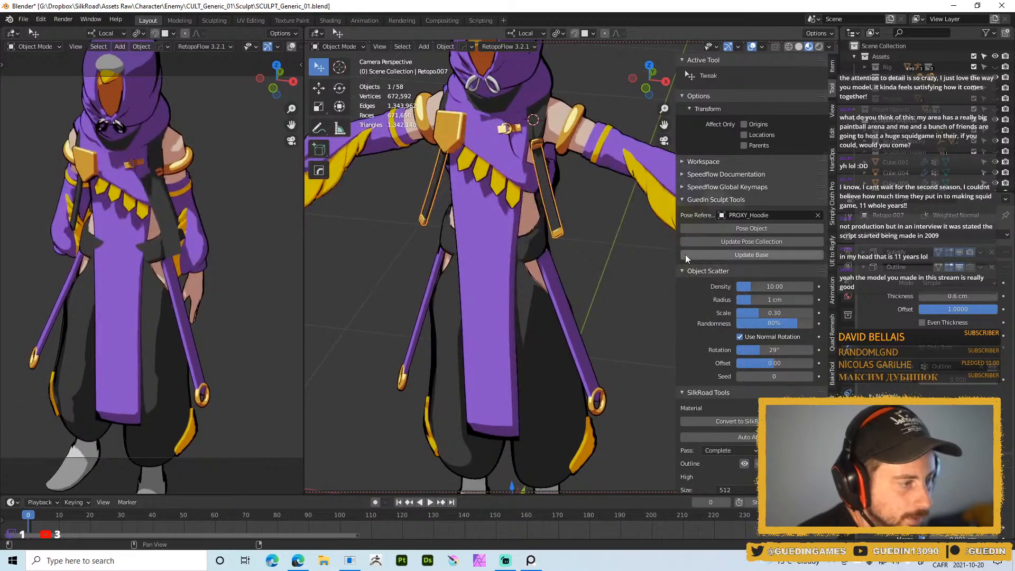
- Add a new Multires modifier to the hanging strap in Sculpt Mode, unsubdivide it, and raise its sculpt level
key("ctrl+Tab")
left_click(581, 296)
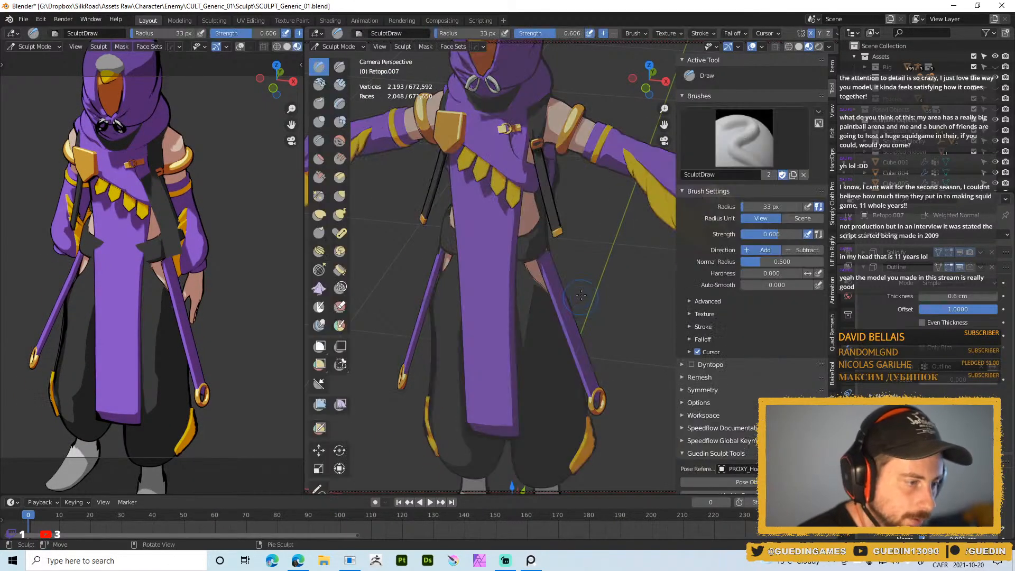
key("ctrl+0")
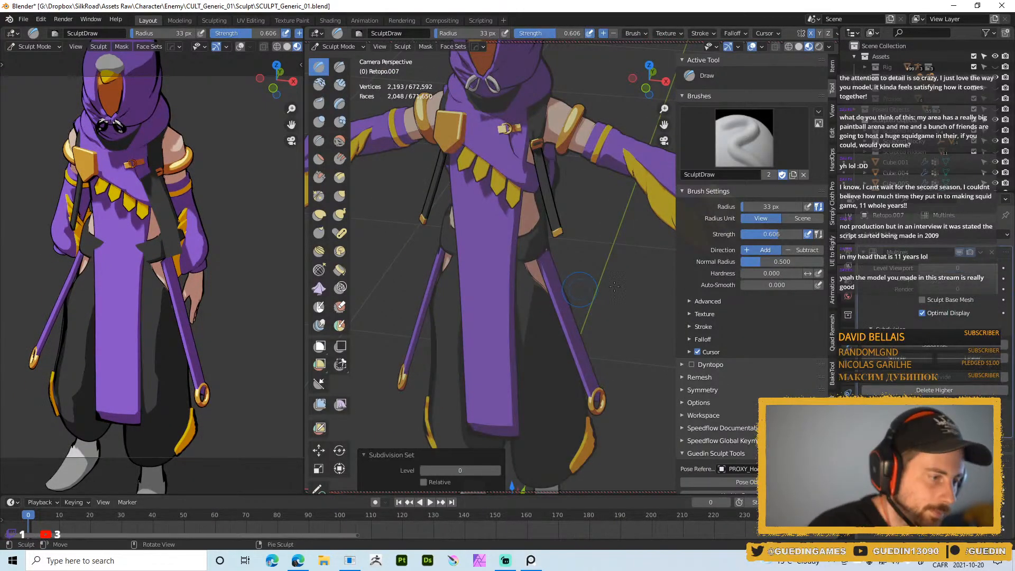
left_click(936, 374)
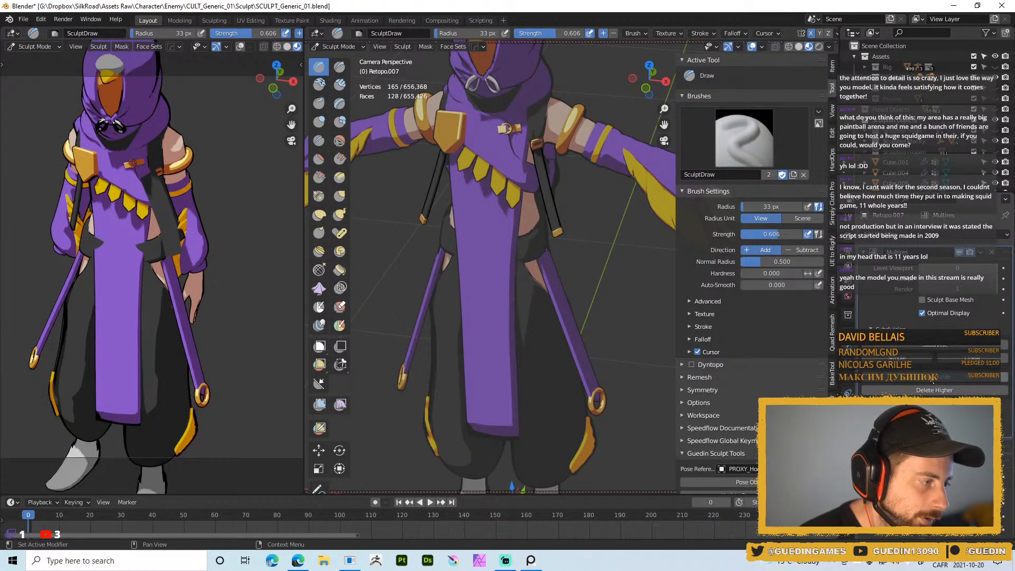
left_click_drag(959, 278, 994, 278)
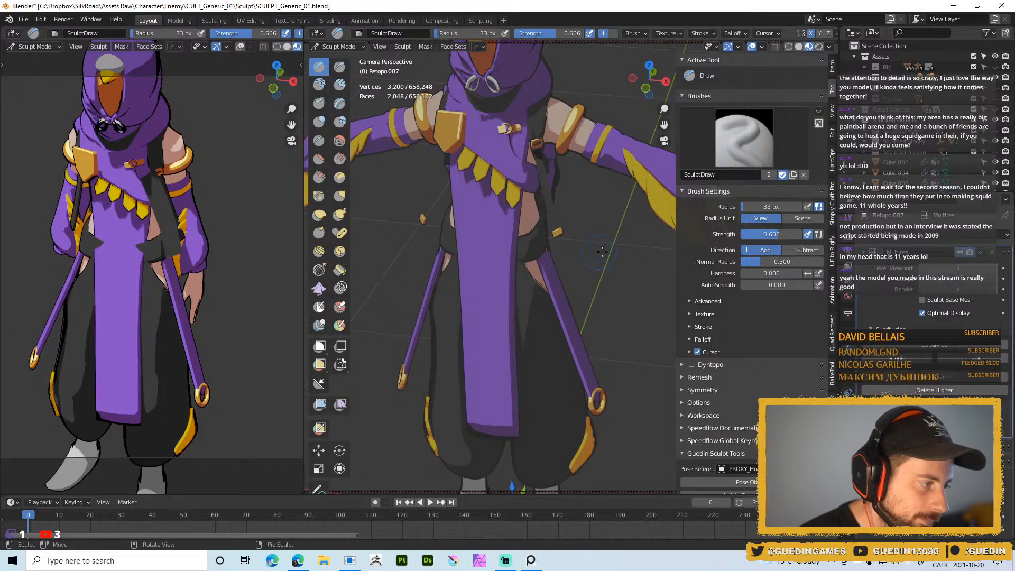
key("ctrl+Tab")
left_click(448, 244)
key("alt+a")
- Switch the main 3D viewport to Solid shading and save the file
scroll(554, 242, "down", 3)
middle_click_drag(554, 241, 602, 167)
scroll(475, 226, "up", 4)
middle_click_drag(475, 227, 793, 212)
scroll(348, 240, "down", 4)
mouse_move(514, 217)
middle_mouse_down()
mouse_move(535, 196)
mouse_move(652, 216)
mouse_move(515, 237)
mouse_move(584, 262)
mouse_move(482, 295)
mouse_move(467, 264)
middle_mouse_up()
scroll(584, 262, "up", 3)
key("z")
scroll(525, 294, "down", 3)
scroll(545, 332, "up", 2)
middle_click_drag(561, 284, 537, 210, "shift")
key("ctrl+s")
left_click(539, 148)
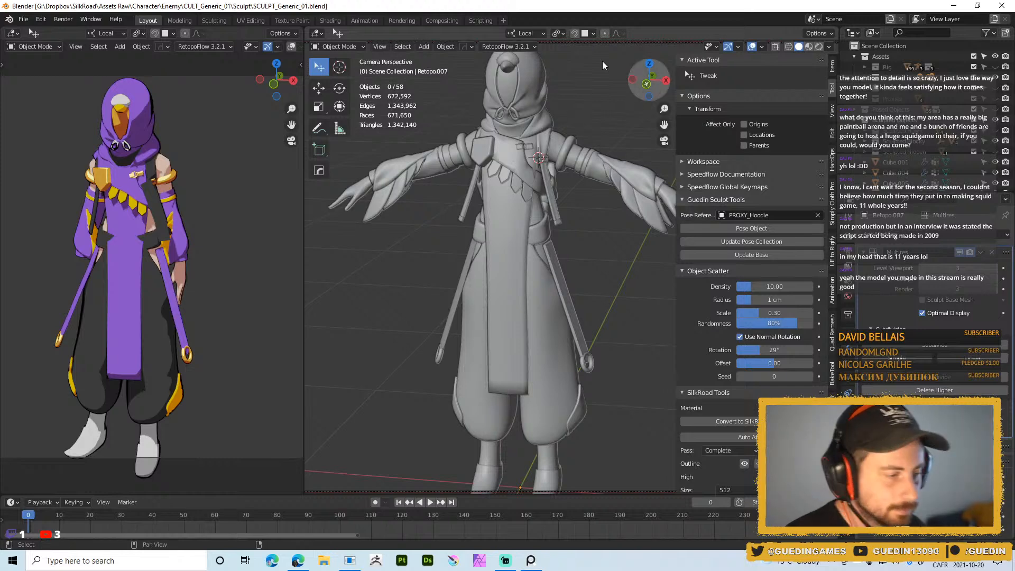
- Examine the whole character model in solid shading from the front, back and side, including backpack, straps and feet
middle_click_drag(594, 154, 553, 202)
scroll(555, 258, "up", 3)
middle_click_drag(528, 255, 574, 284)
middle_click_drag(602, 341, 602, 309, "shift")
right_click(602, 312, "shift")
scroll(596, 333, "down", 4)
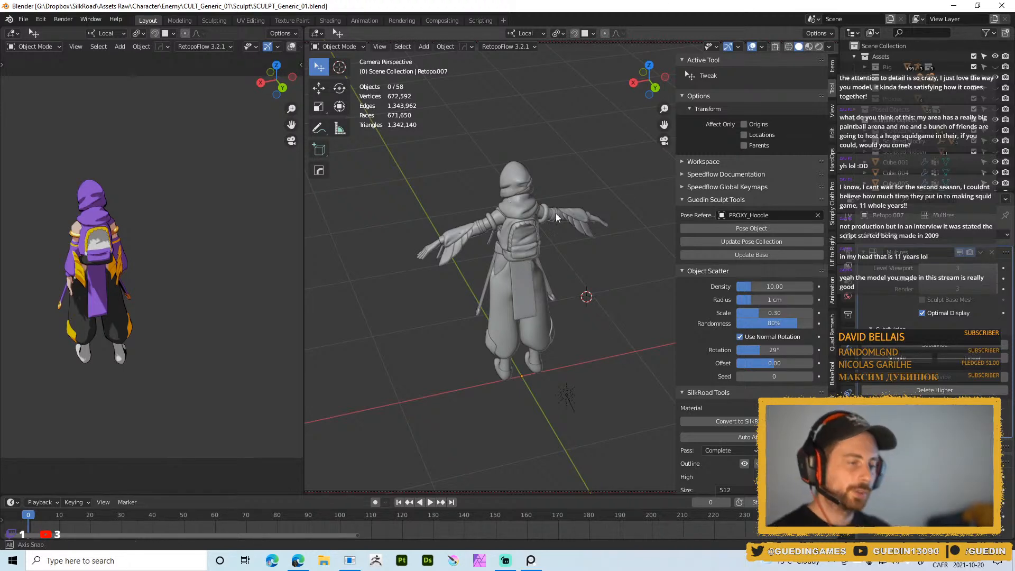
middle_click_drag(542, 222, 642, 234)
scroll(544, 281, "up", 4)
middle_click_drag(534, 271, 486, 264)
middle_click_drag(486, 265, 565, 277, "shift")
scroll(556, 216, "down", 3)
scroll(565, 278, "up", 2)
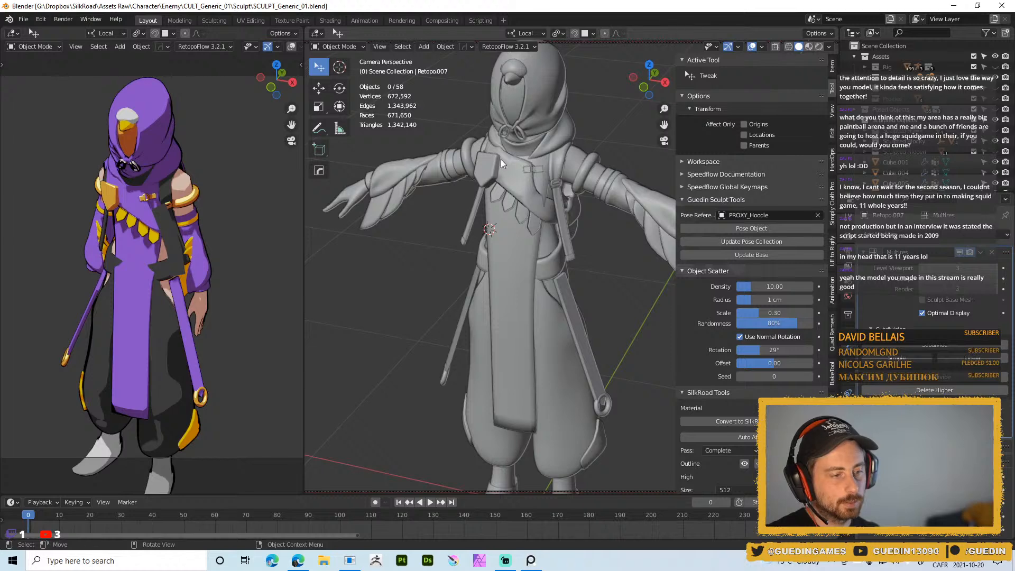
middle_click_drag(508, 228, 529, 179)
scroll(502, 185, "down", 3)
scroll(521, 178, "up", 2)
middle_click_drag(570, 258, 554, 299)
middle_click_drag(620, 366, 605, 370)
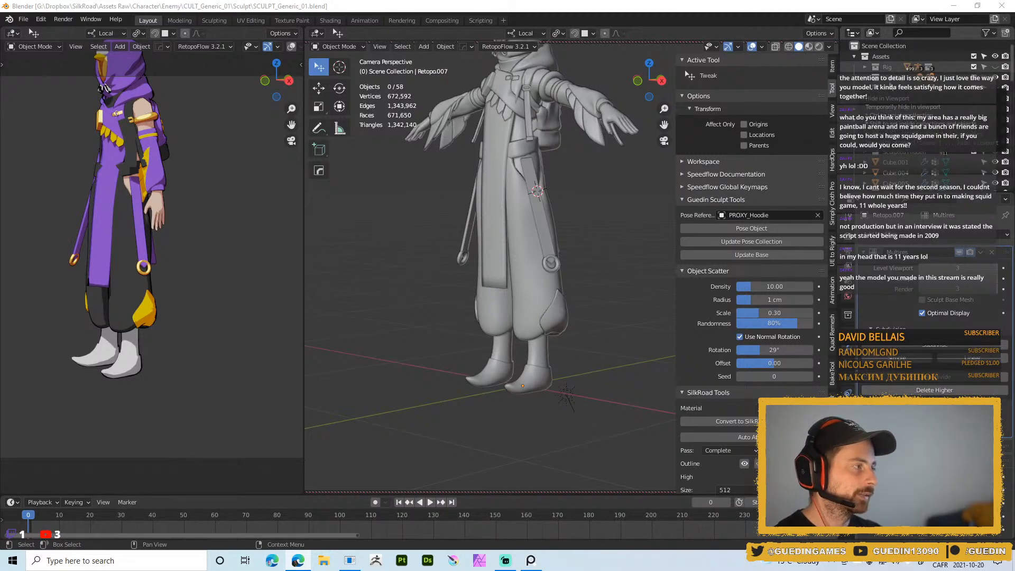
- Switch to the web browser, search Google for "VANS" and show the Shopping results
type("VANS")
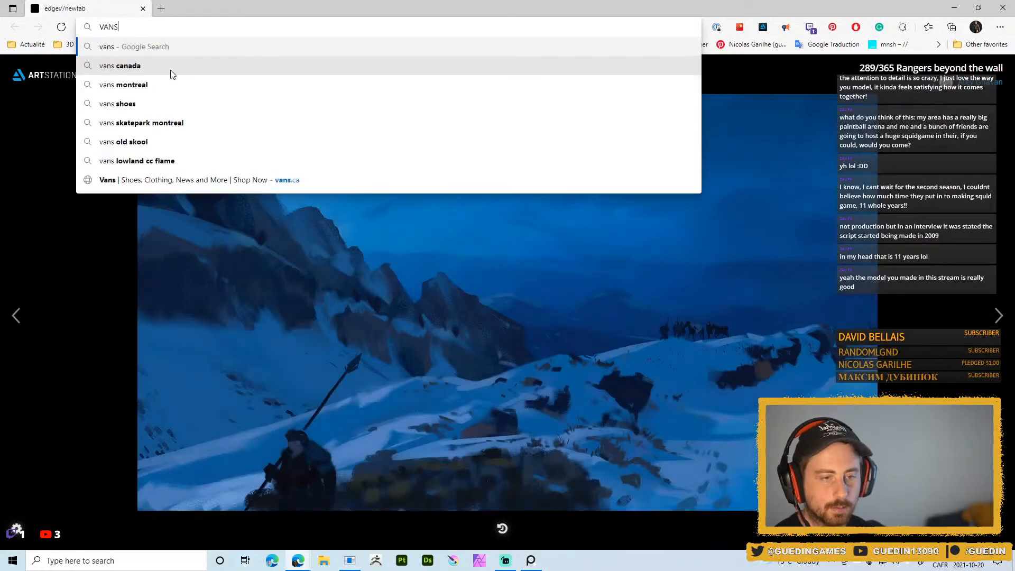
key("Return")
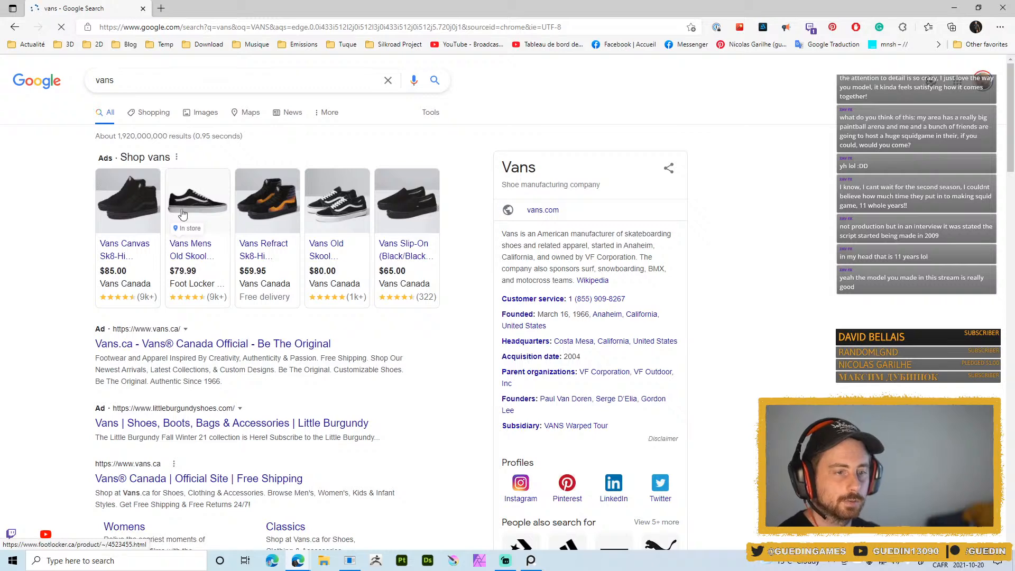
left_click(153, 112)
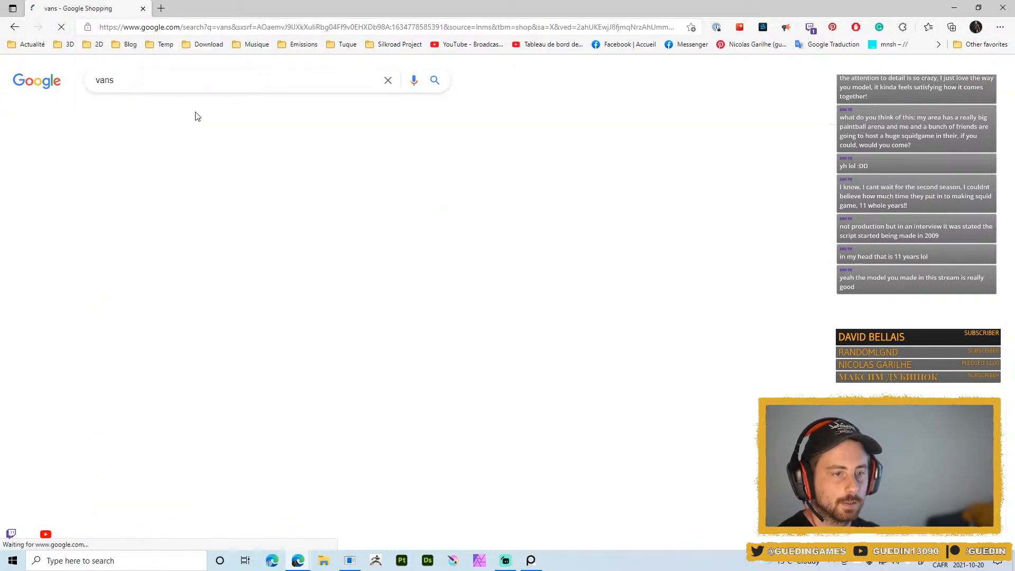
- Return to the Google image results for "vans" and examine the checkerboard slip-on product page and the Slip-On Platform image preview
key("alt+Left")
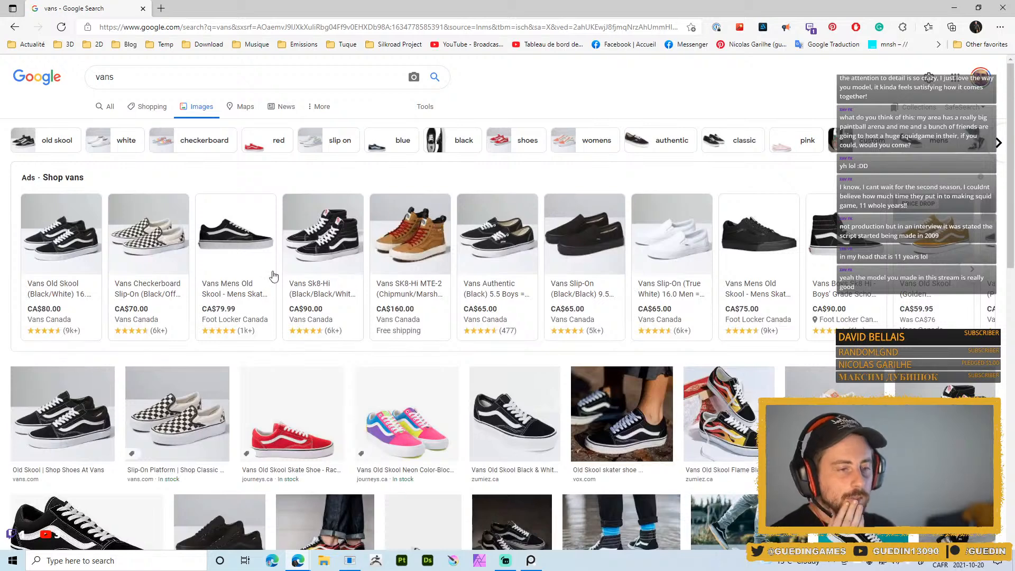
left_click(145, 229)
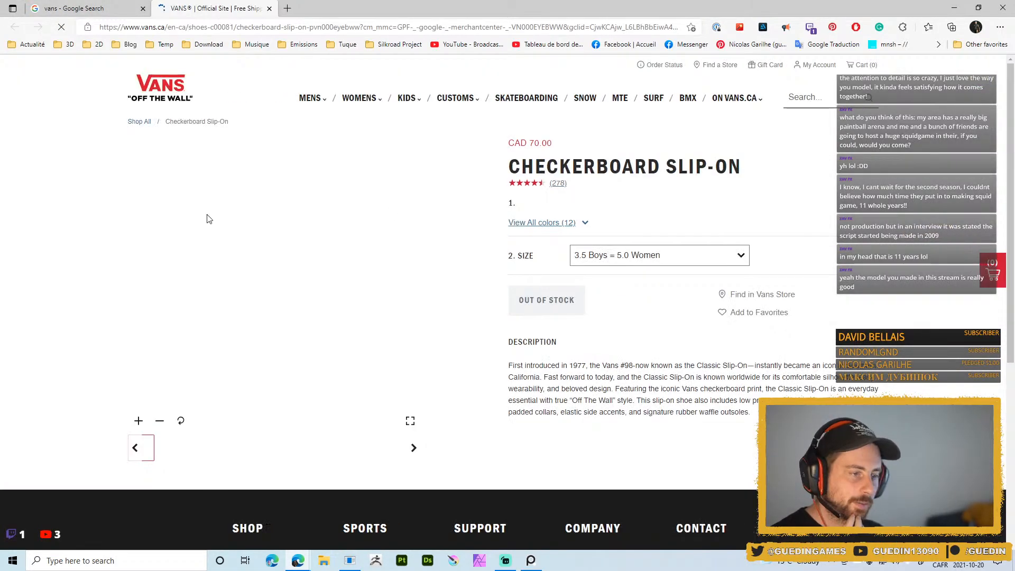
key("ctrl+w")
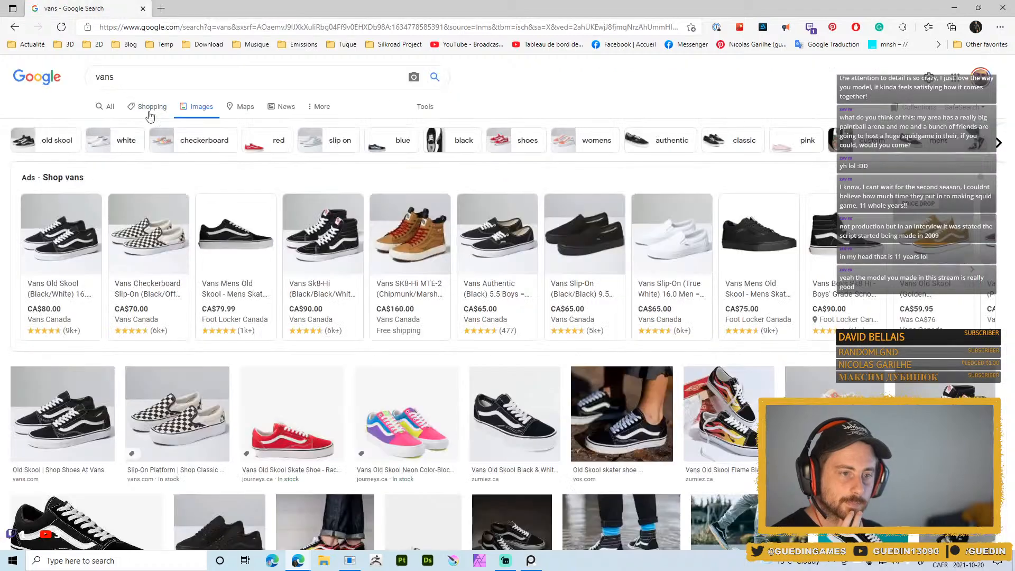
scroll(291, 413, "down", 5)
left_click(175, 191)
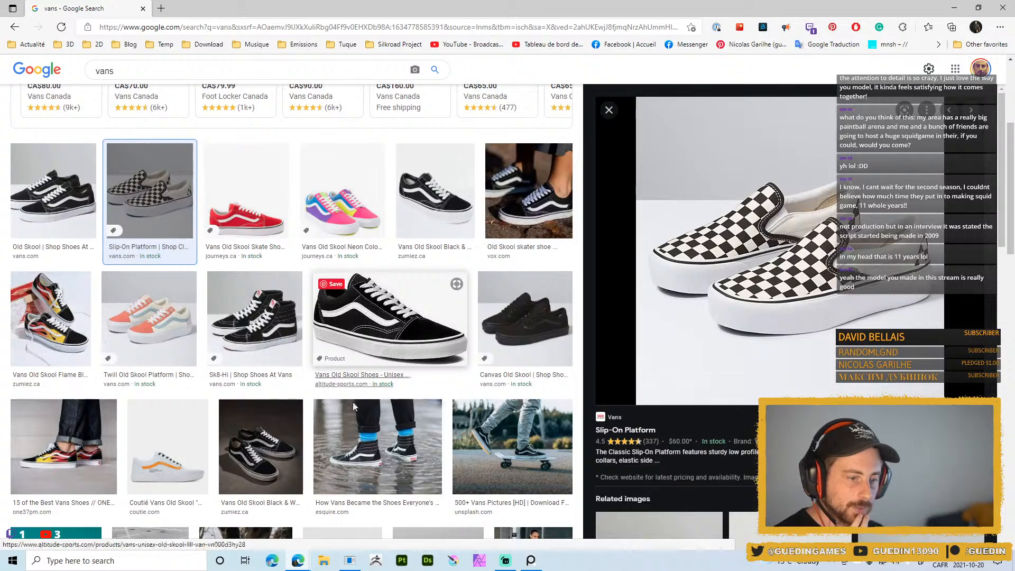
scroll(423, 290, "down", 5)
- Switch back to Blender, look over the whole hooded character from the front, and save the file
key("alt+Tab")
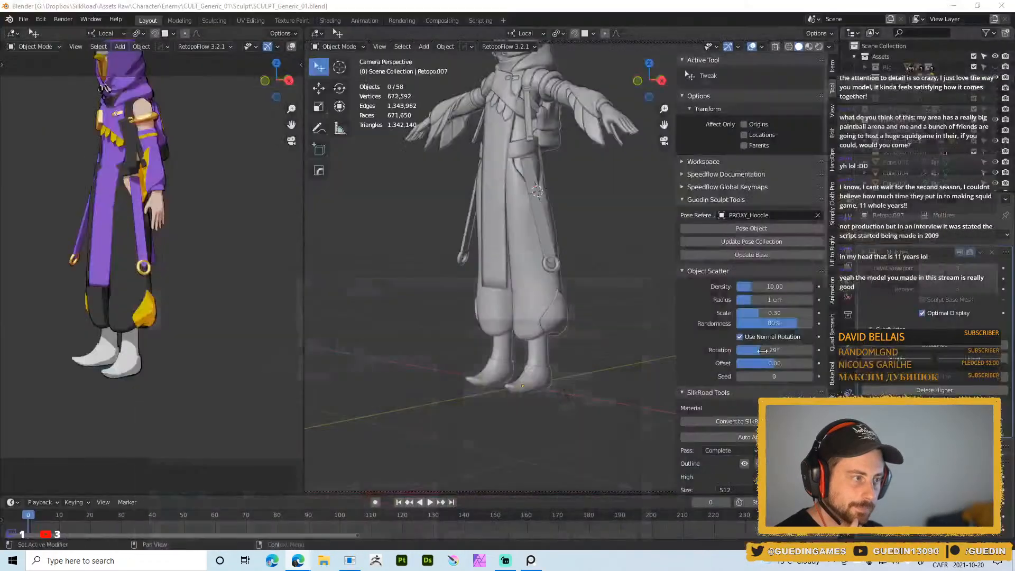
middle_click_drag(586, 166, 519, 249)
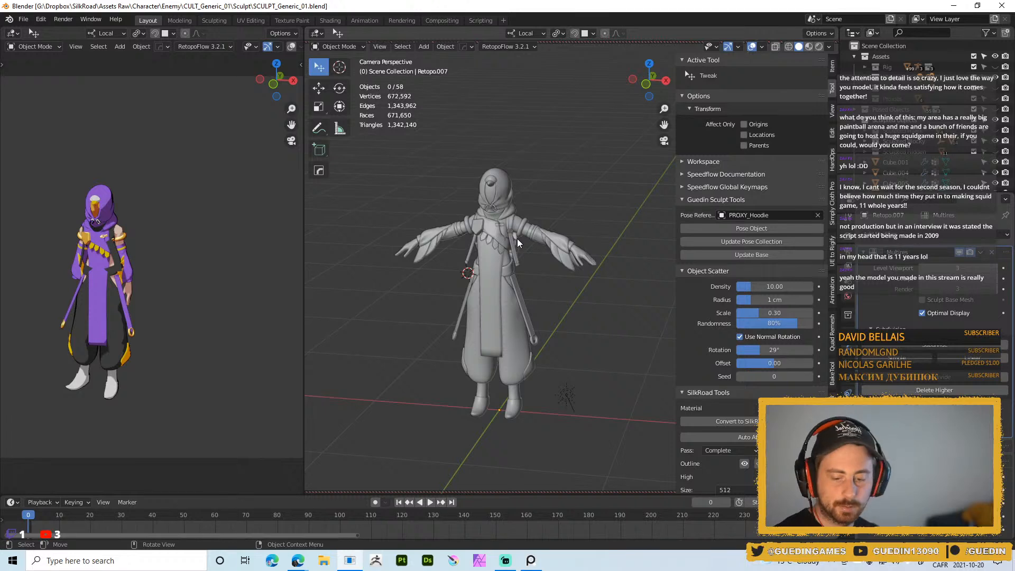
key("ctrl+s")
left_click(532, 186)
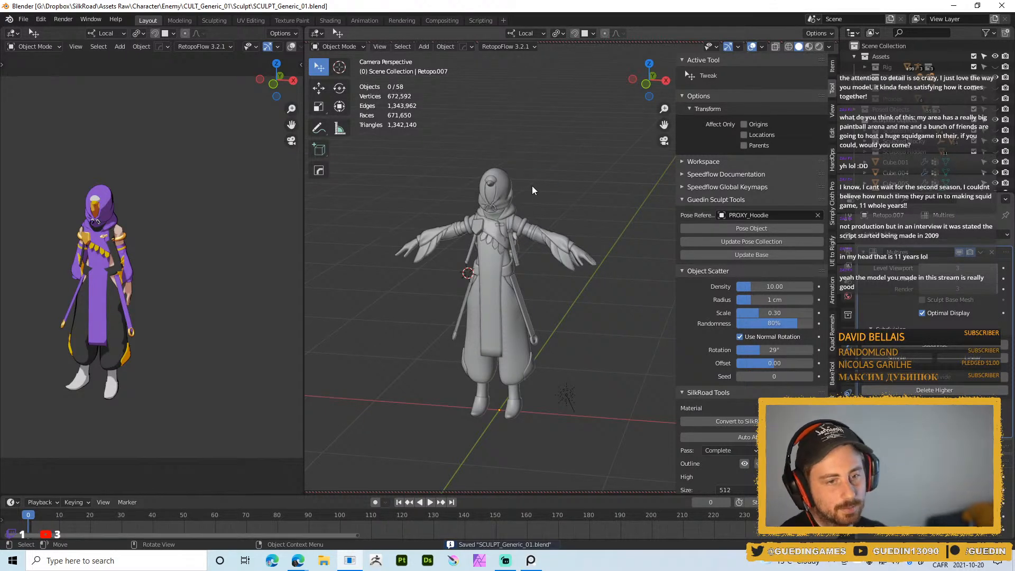
scroll(518, 291, "up", 4)
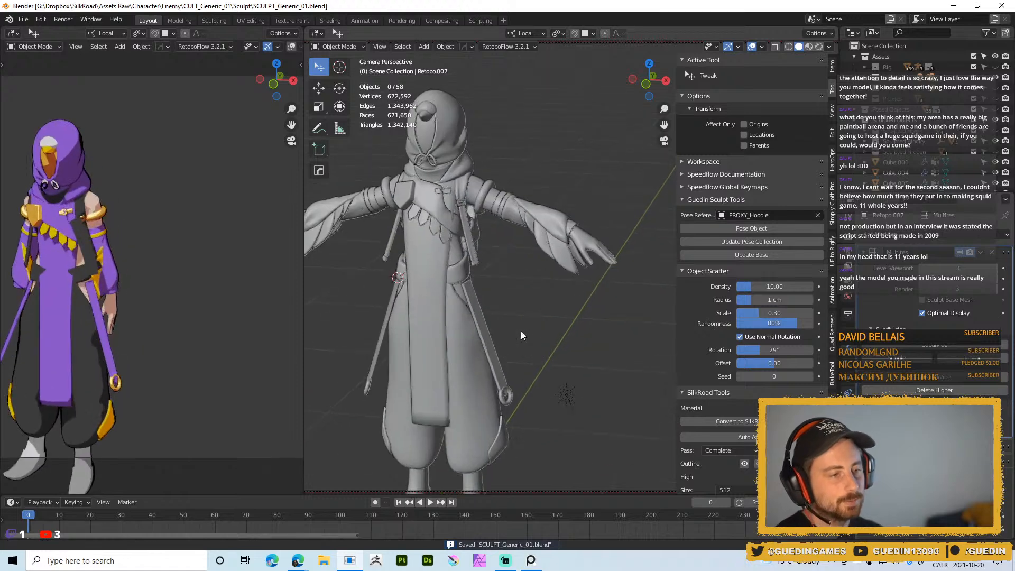